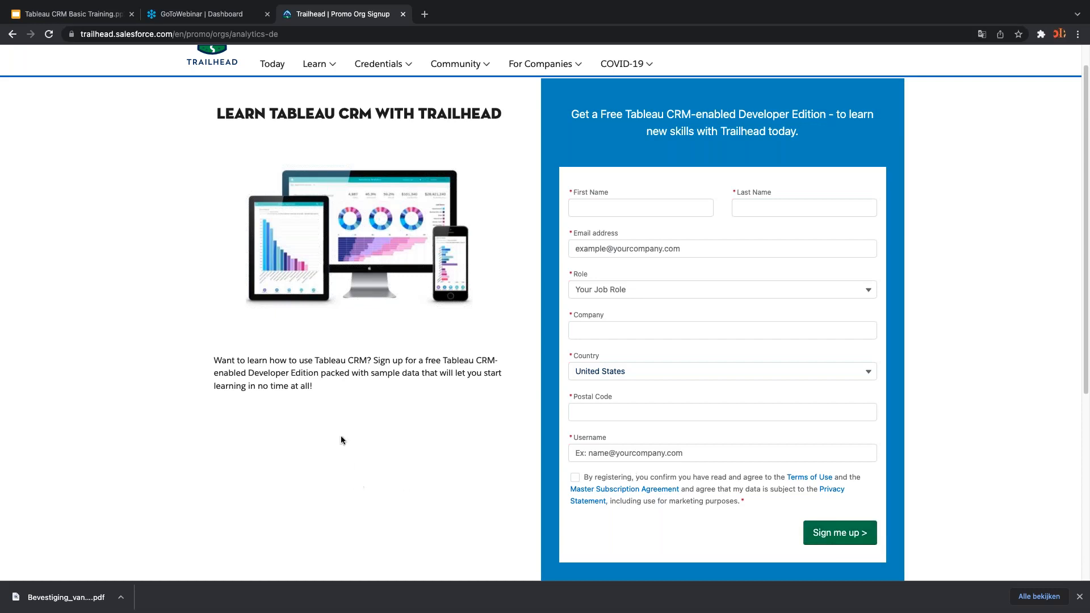
Present the Tableau CRM Basic Training deck from the Setting up Tableau CRM chapter slide
{"action": "left_click", "coordinate": [77, 15]}
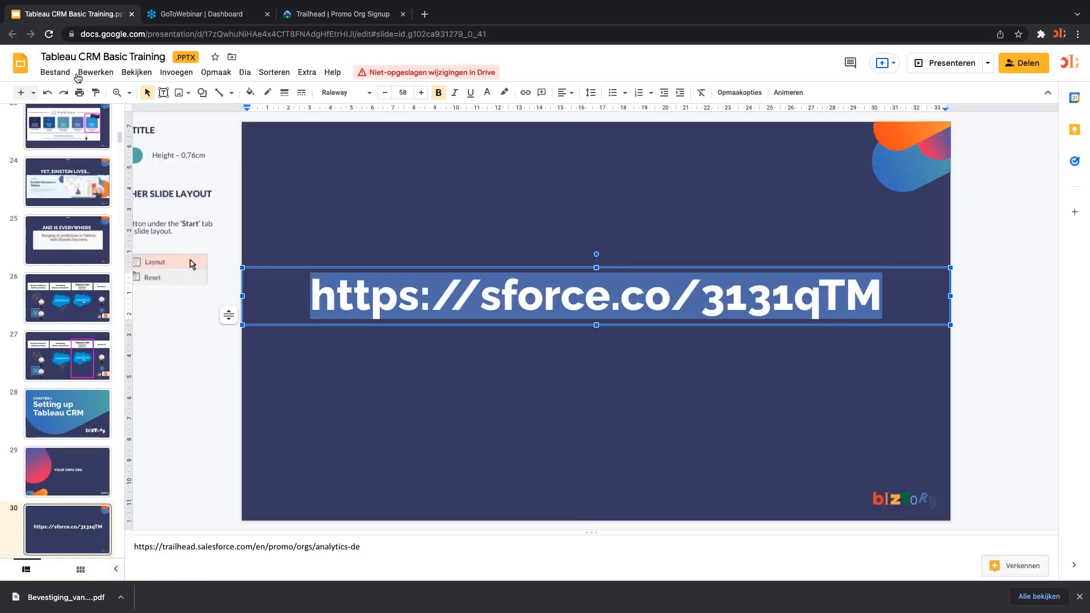
{"action": "left_click", "coordinate": [57, 411]}
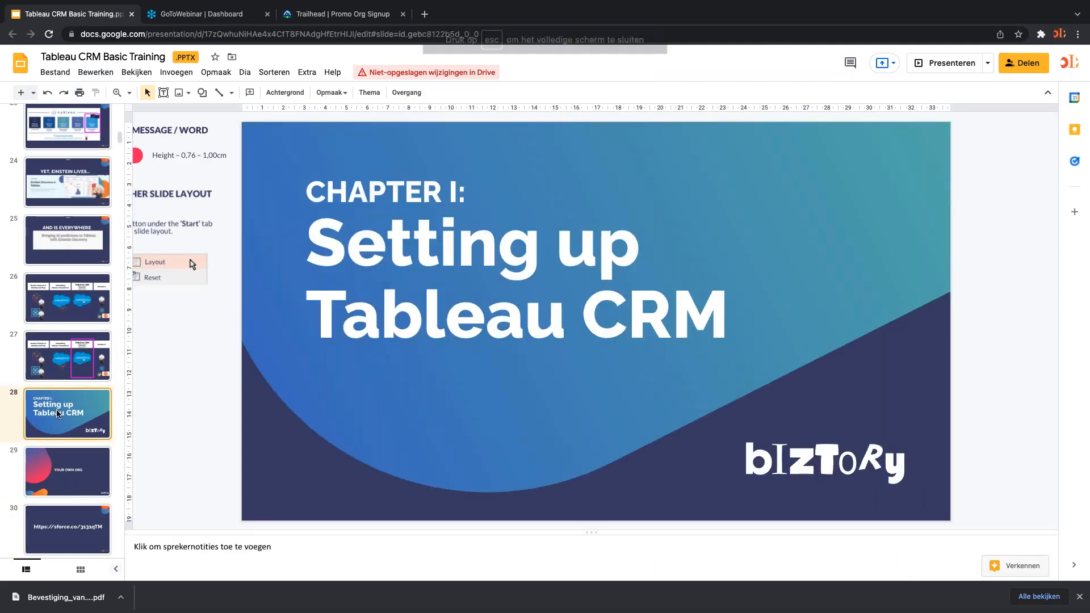
{"action": "key", "text": "super+Return"}
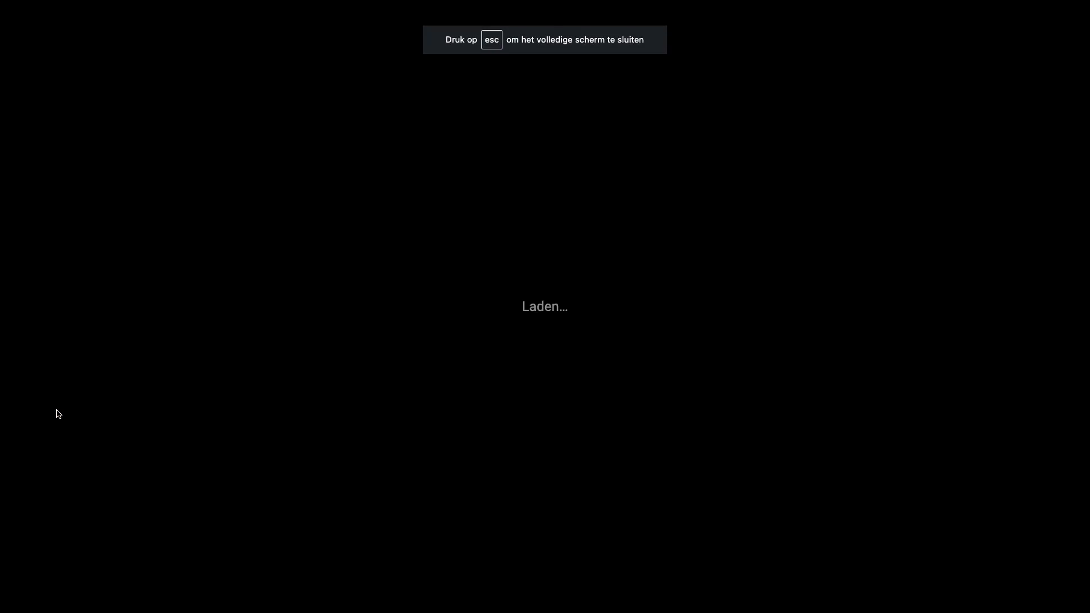
Step through the sign-up and CONFIRM E-MAIL slides, then bring up the Salesforce login page
{"action": "key", "text": "Right"}
{"action": "key", "text": "Right"}
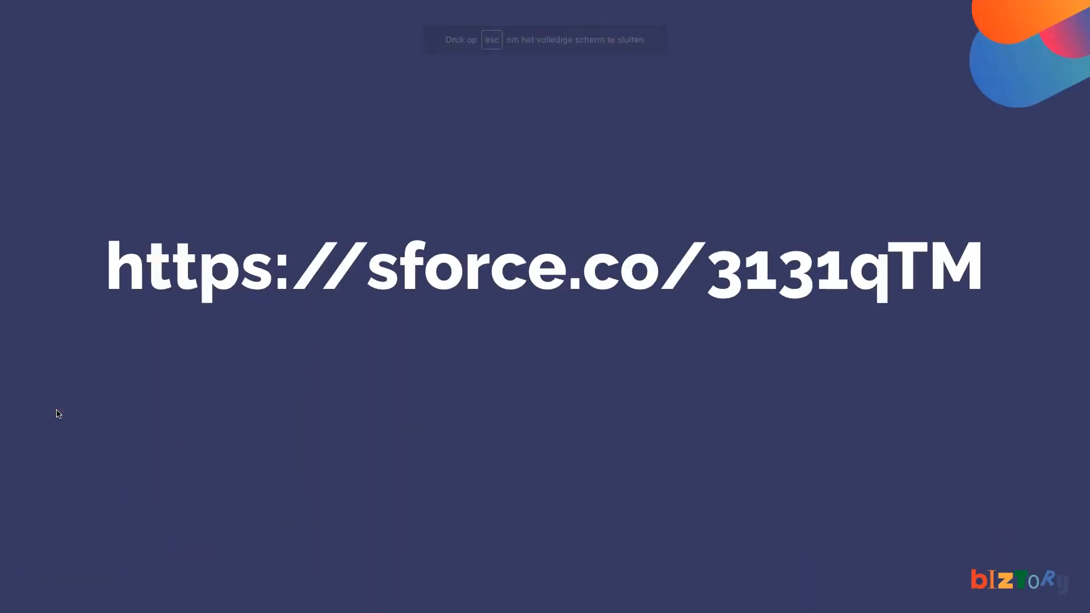
{"action": "key", "text": "Right"}
{"action": "key", "text": "Right"}
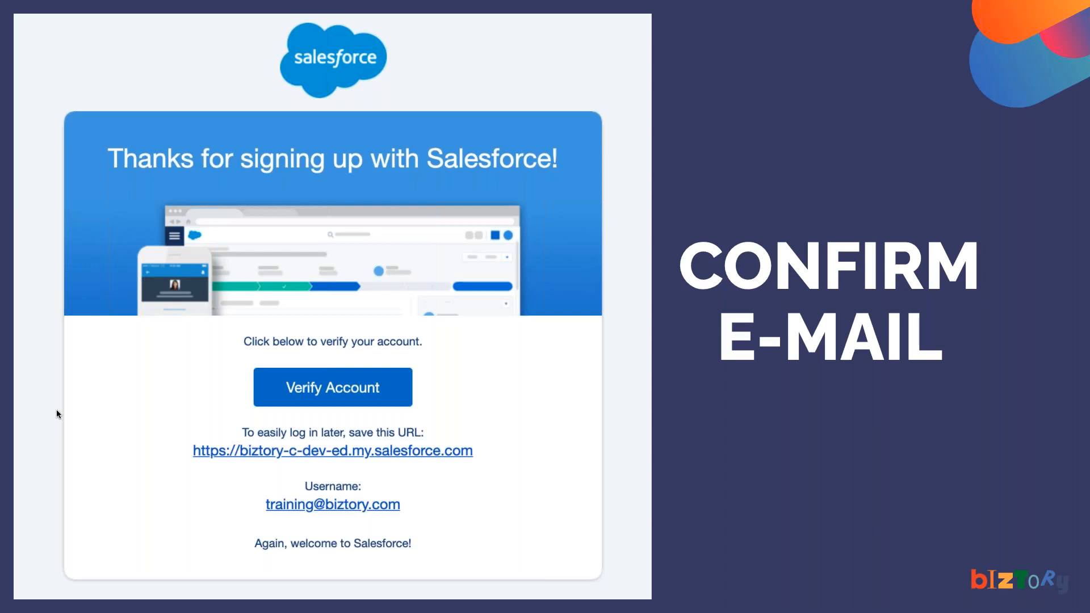
{"action": "key", "text": "Right"}
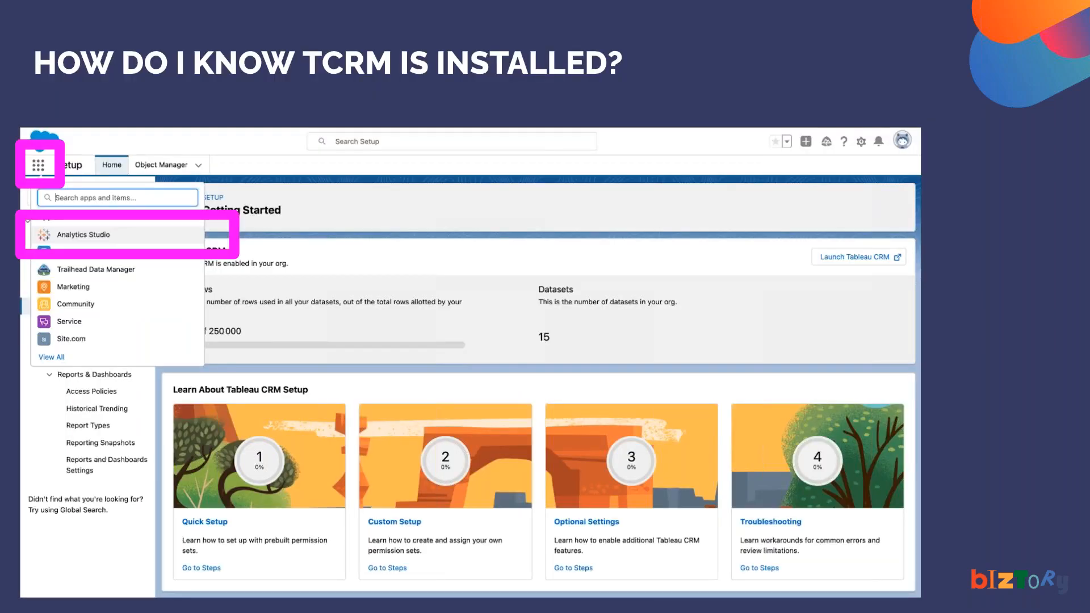
{"action": "key", "text": "Left"}
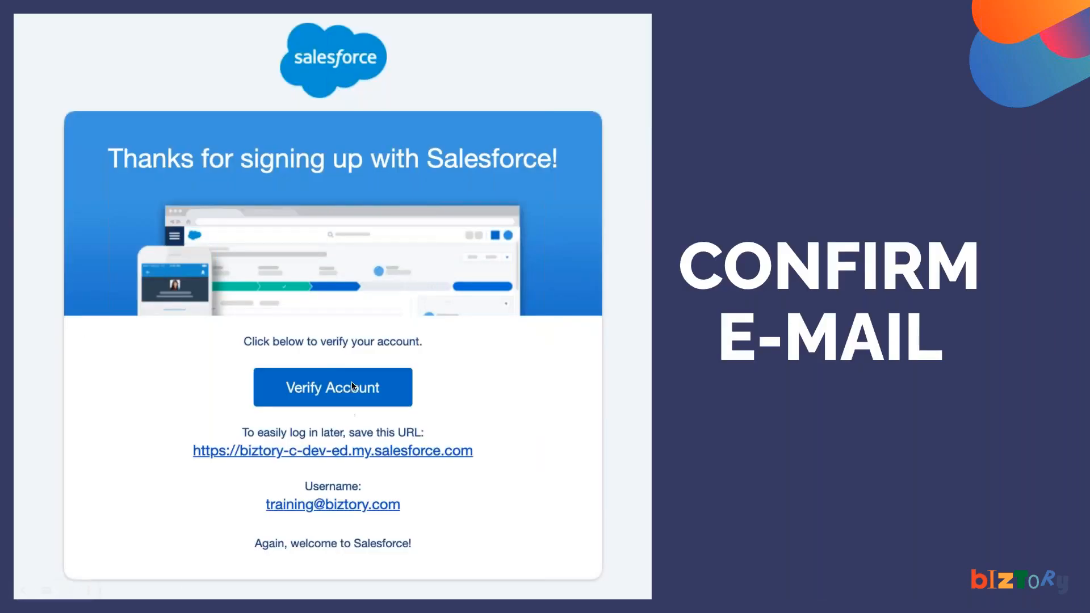
{"action": "key", "text": "ctrl+Right"}
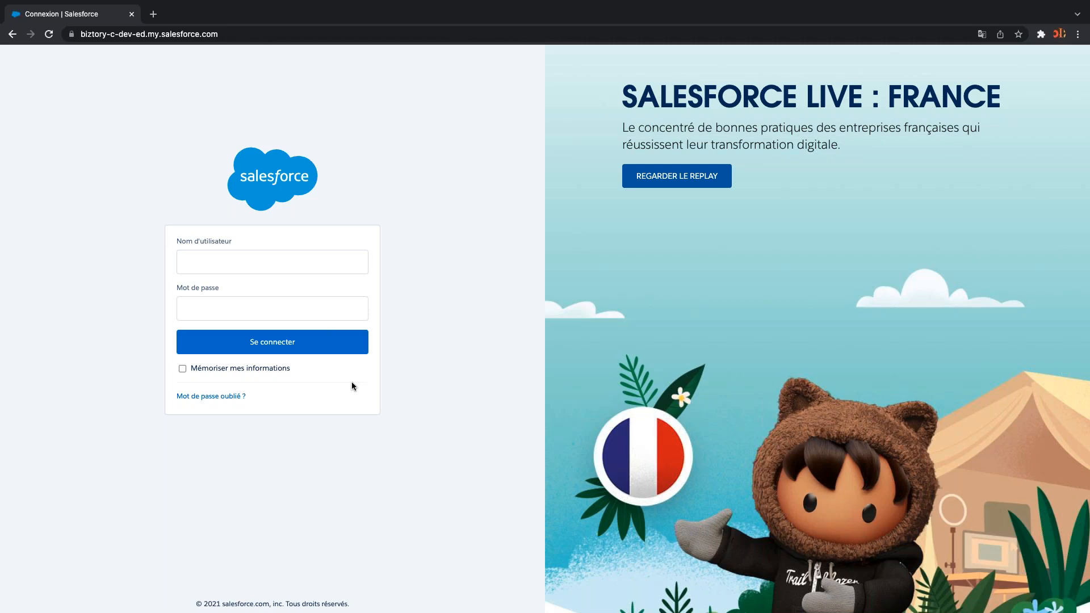
Sign in to the Developer Edition org with the saved training account credentials
{"action": "left_click", "coordinate": [287, 263]}
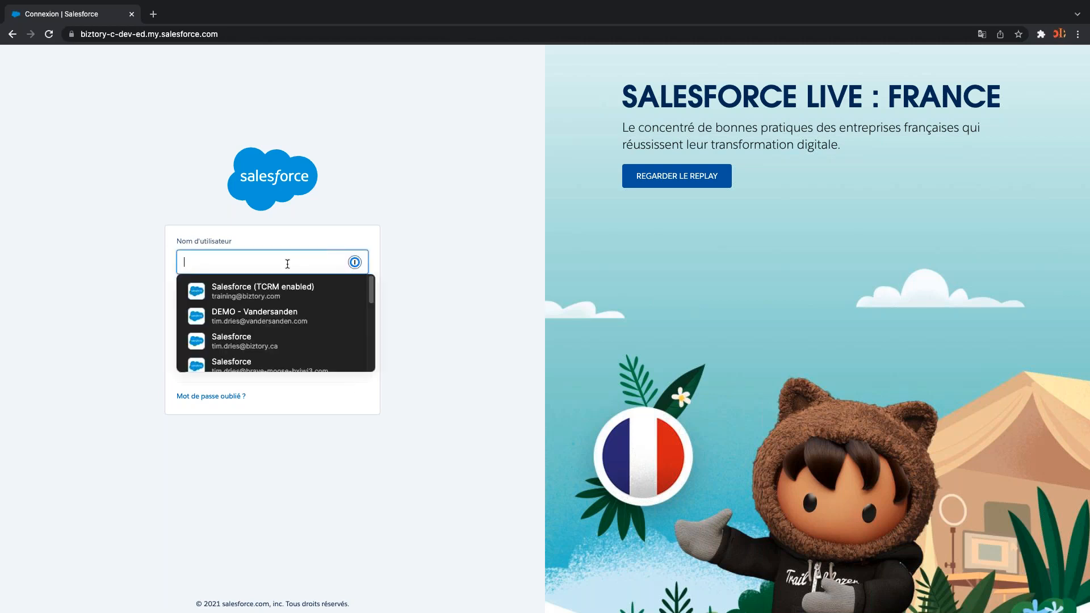
{"action": "type", "text": "tr"}
{"action": "left_click", "coordinate": [276, 291]}
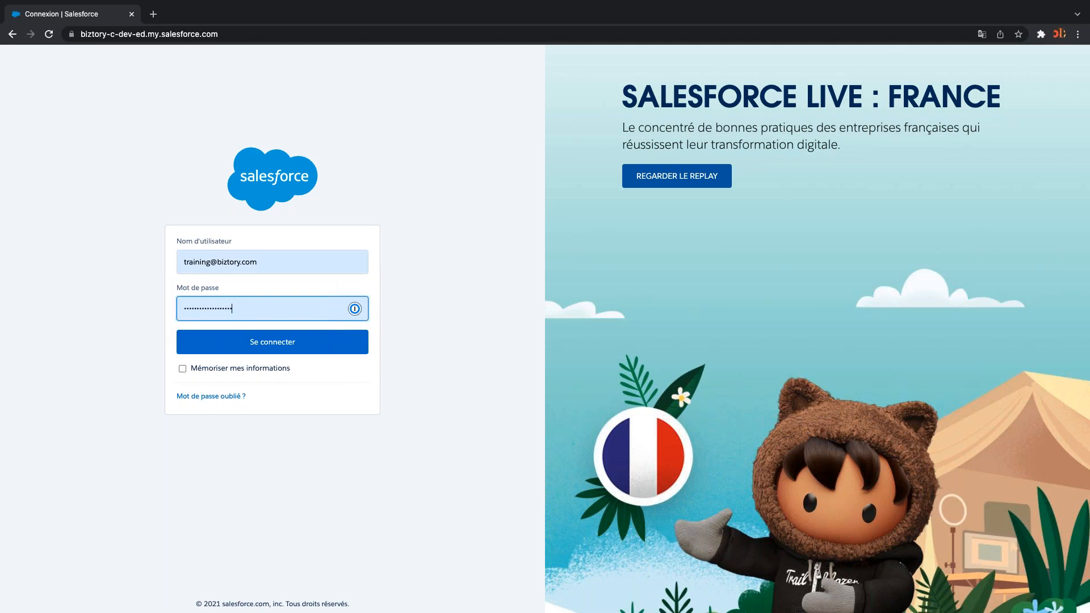
{"action": "left_click", "coordinate": [287, 342]}
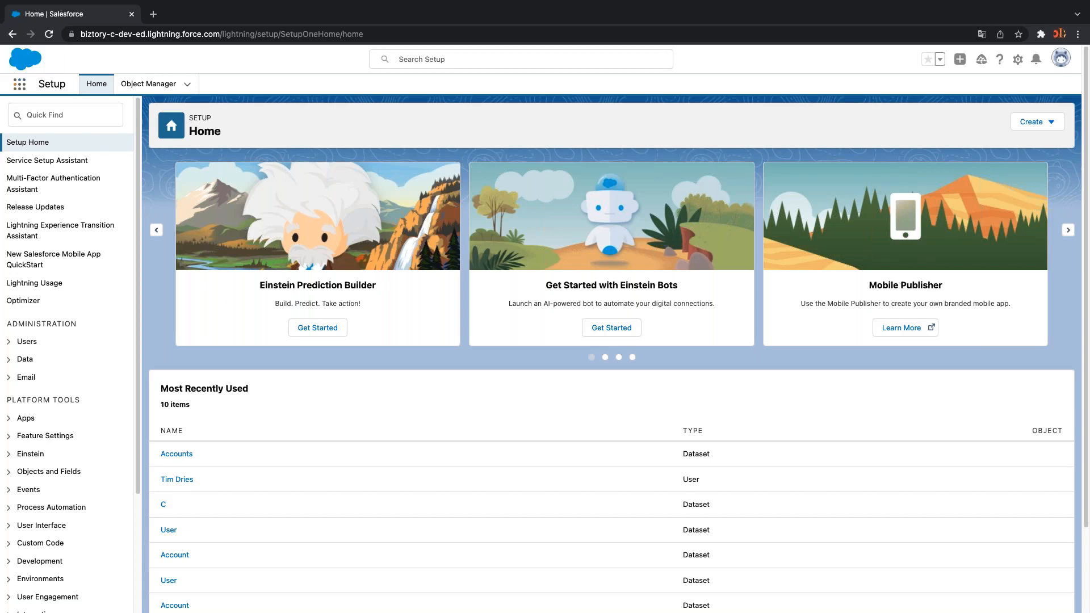
Try Quick Find searches for 'table' and 'ein', then reopen the App Launcher apps list
{"action": "left_click", "coordinate": [14, 85]}
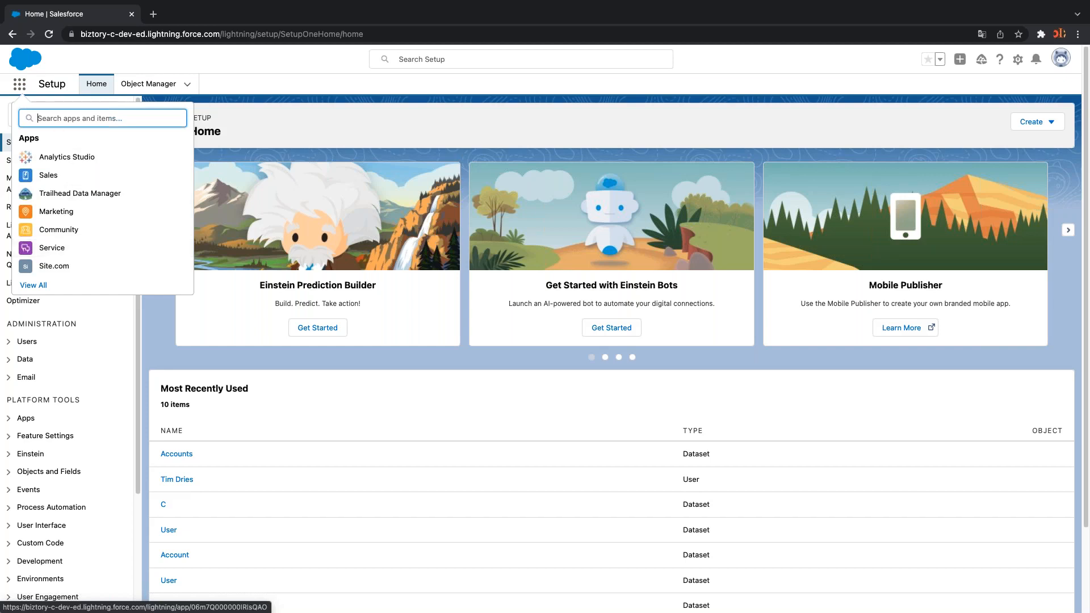
{"action": "left_click", "coordinate": [19, 84]}
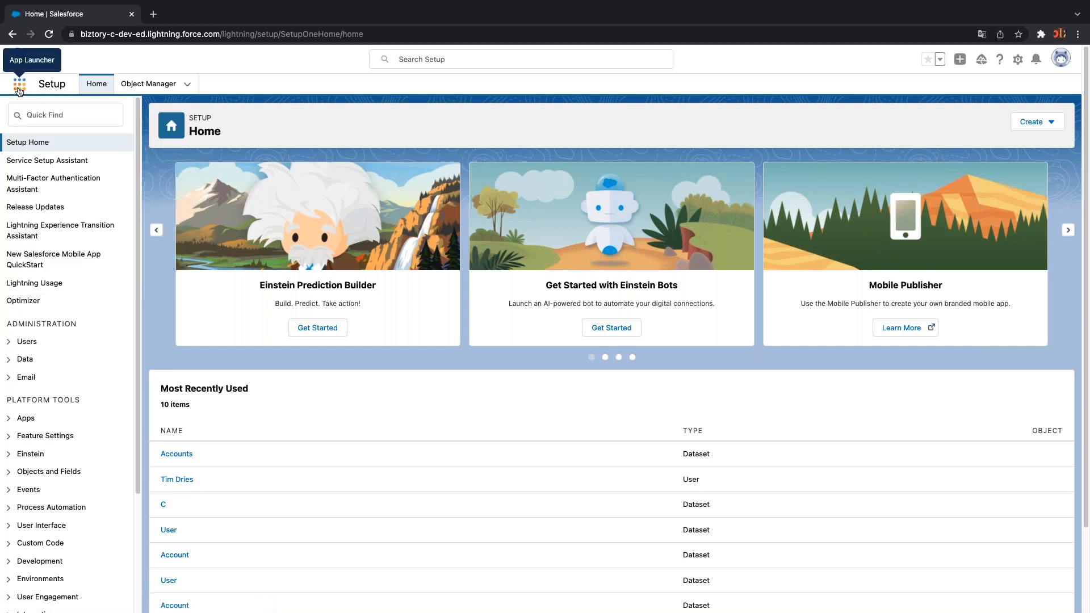
{"action": "left_click", "coordinate": [55, 116]}
{"action": "type", "text": "ta"}
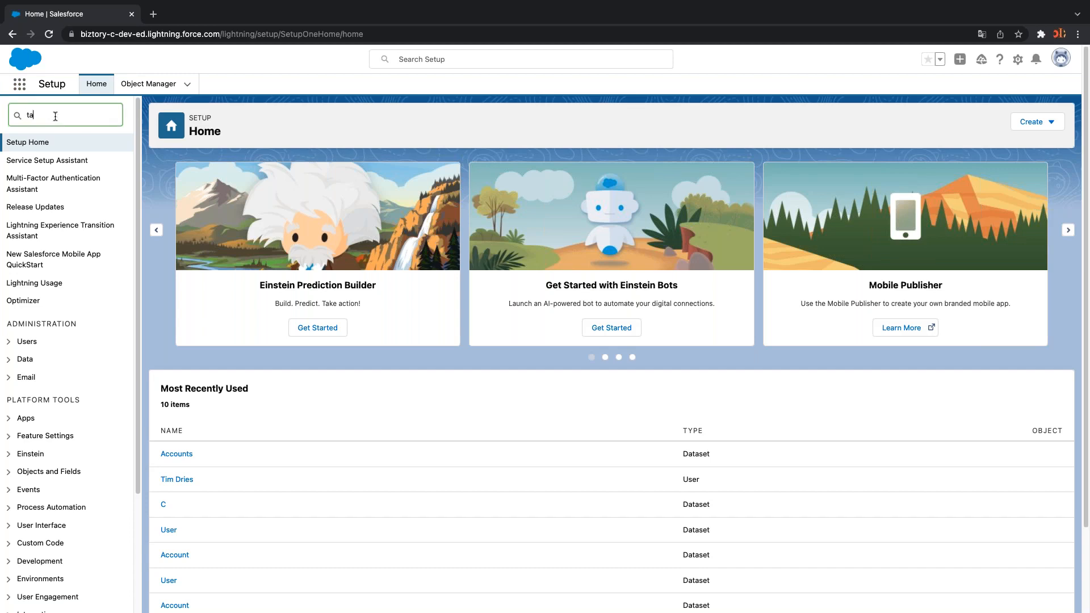
{"action": "type", "text": "ble"}
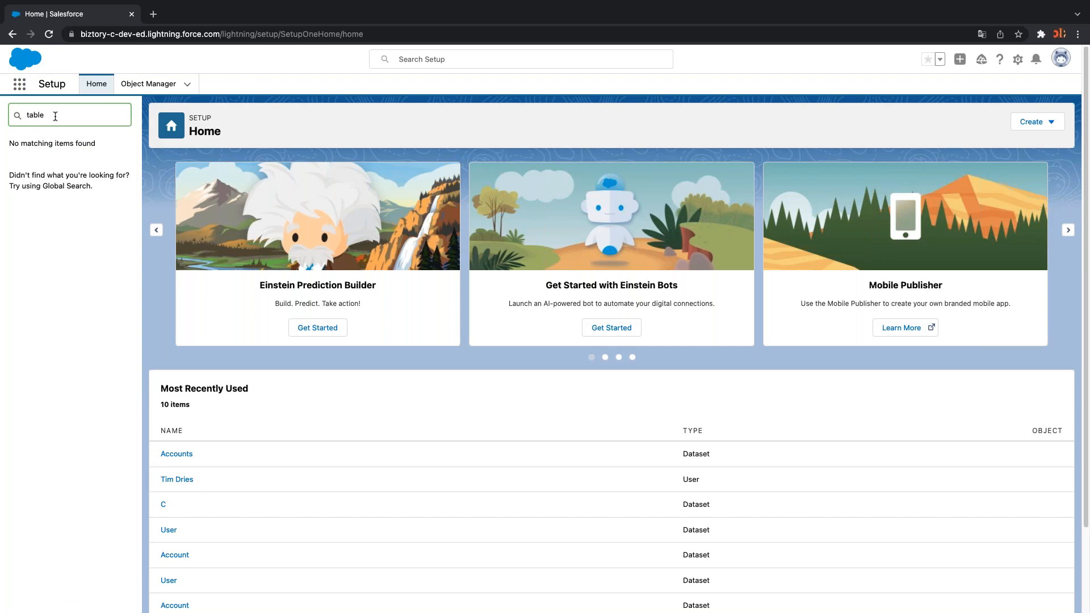
{"action": "key", "text": "BackSpace"}
{"action": "key", "text": "BackSpace"}
{"action": "key", "text": "BackSpace"}
{"action": "key", "text": "BackSpace"}
{"action": "key", "text": "BackSpace"}
{"action": "type", "text": "ein"}
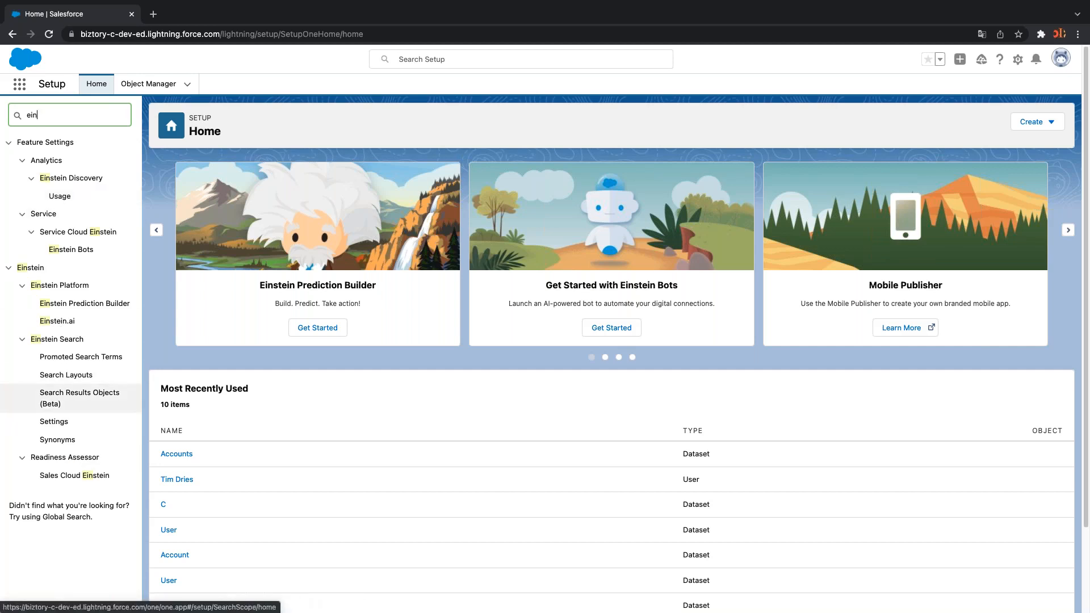
{"action": "key", "text": "BackSpace"}
{"action": "key", "text": "BackSpace"}
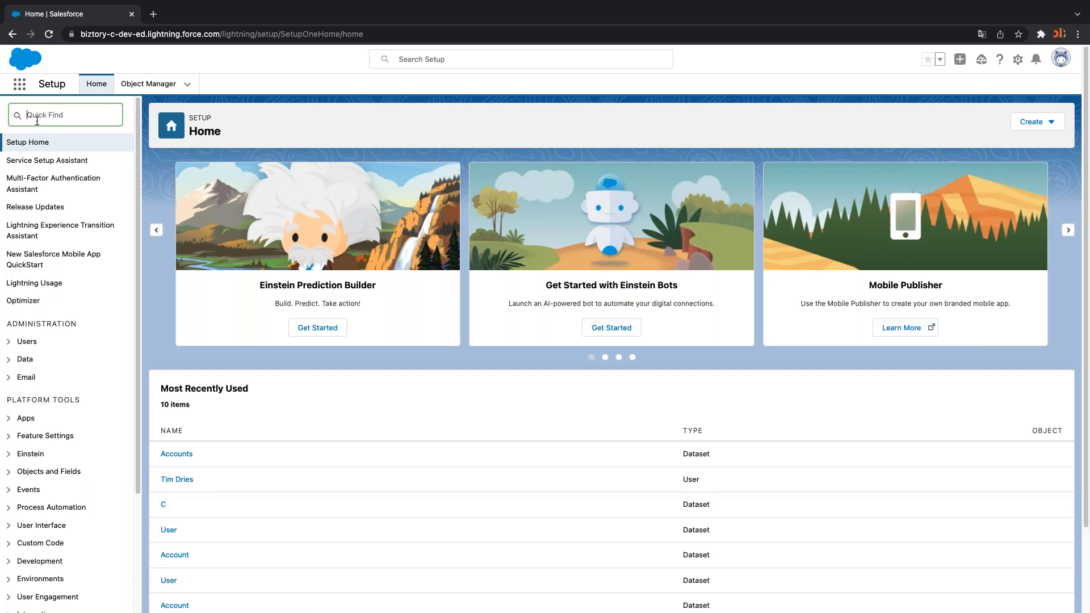
{"action": "left_click", "coordinate": [19, 84]}
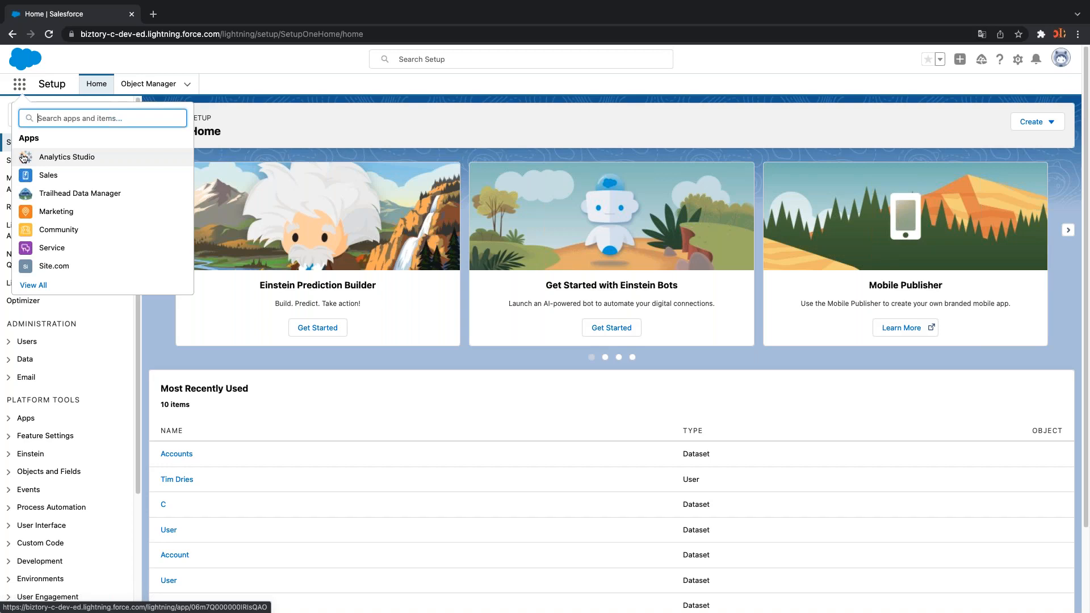
Look through Analytics Studio, then go back to the Home | Salesforce Setup tab
{"action": "left_click", "coordinate": [67, 159]}
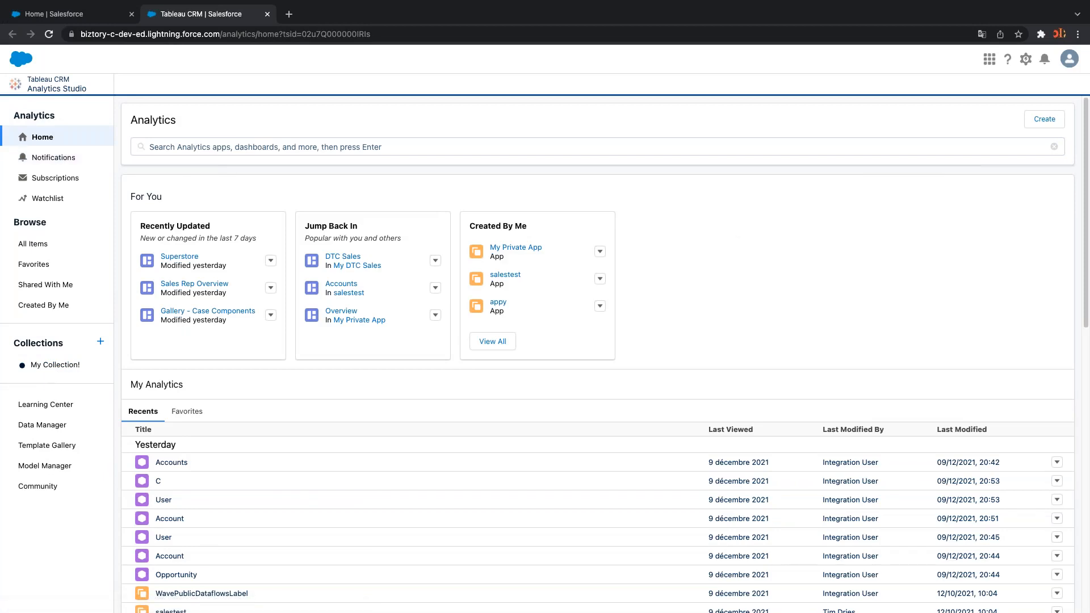
{"action": "scroll", "coordinate": [336, 487], "scroll_direction": "down", "scroll_amount": 10}
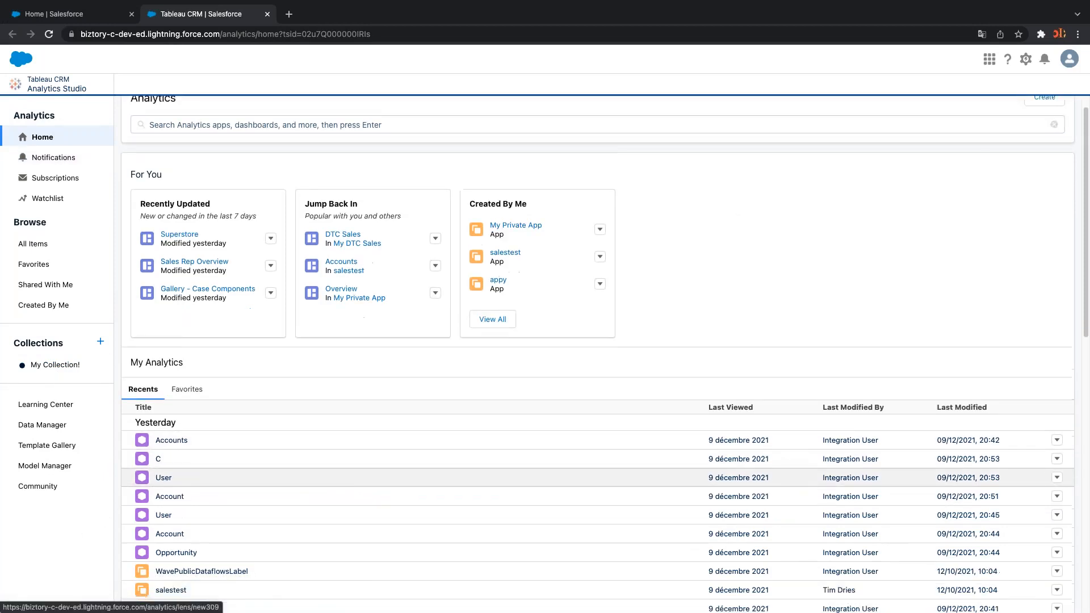
{"action": "scroll", "coordinate": [313, 492], "scroll_direction": "up", "scroll_amount": 10}
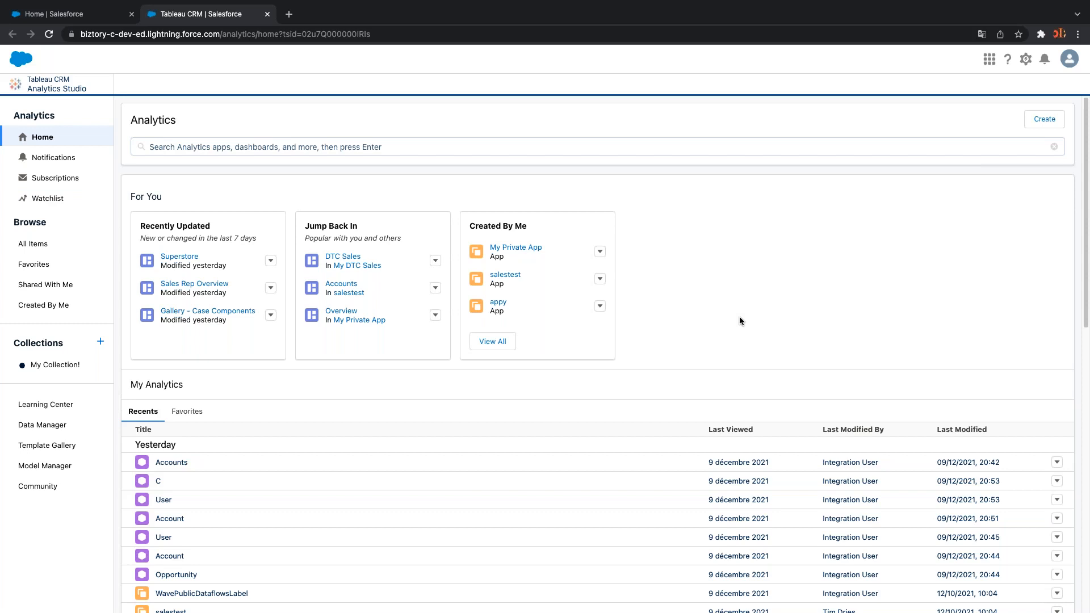
{"action": "left_click", "coordinate": [80, 16]}
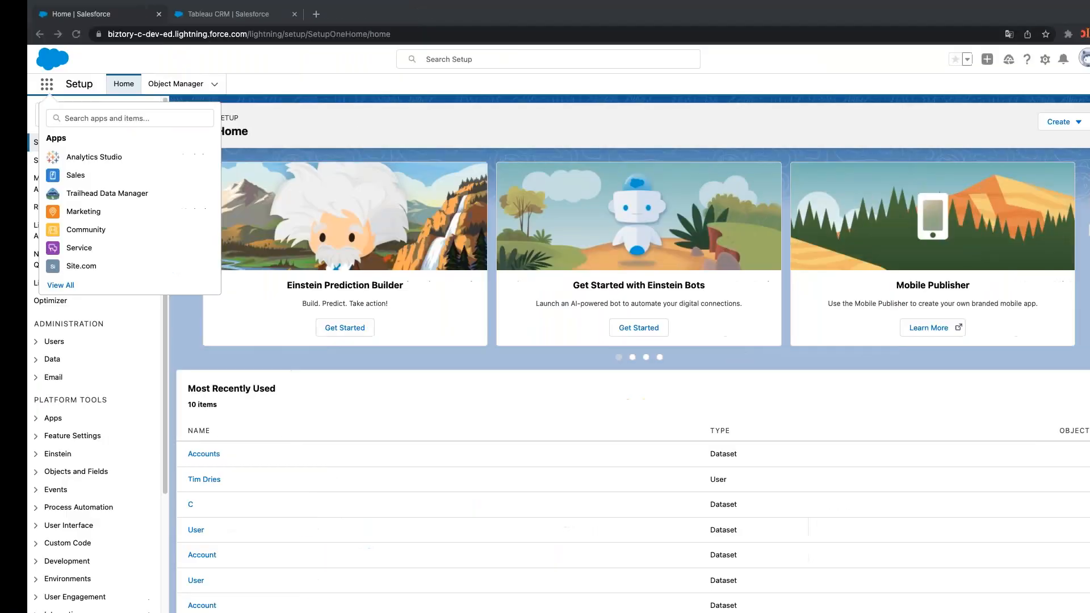
Search the App Launcher for 'analytic', then dismiss the results
{"action": "left_click", "coordinate": [111, 118]}
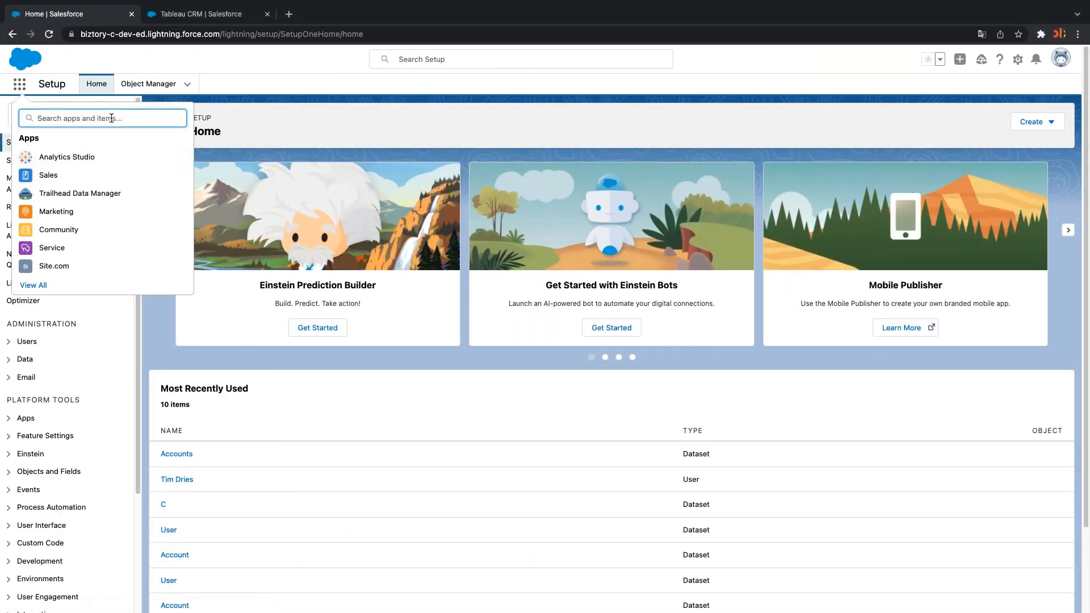
{"action": "type", "text": "analytic"}
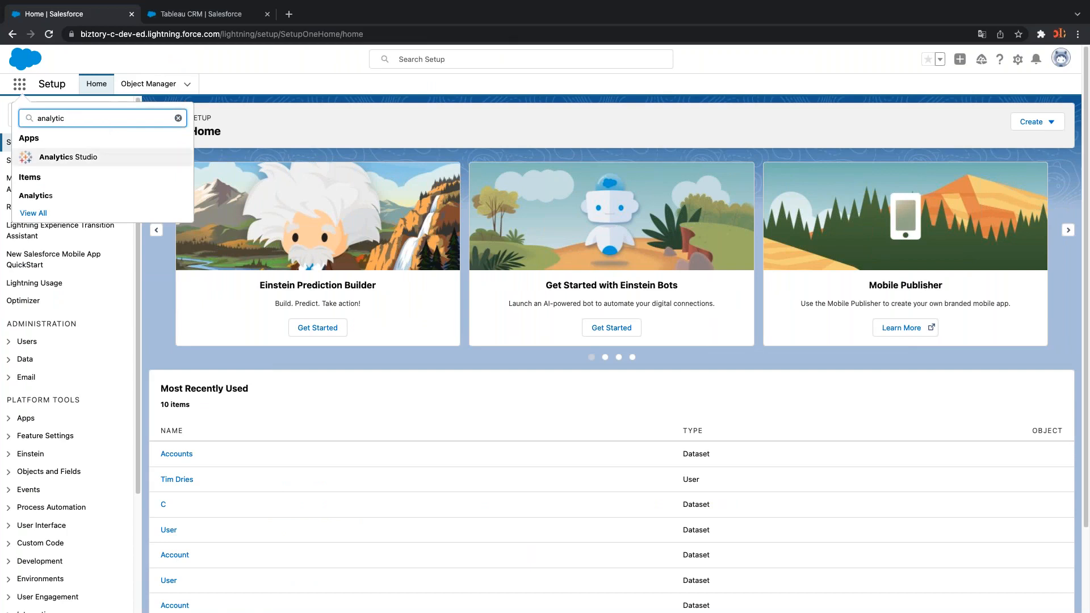
{"action": "key", "text": "Escape"}
Filter Setup with 'analy' and open the Analytics Settings page
{"action": "left_click", "coordinate": [47, 116]}
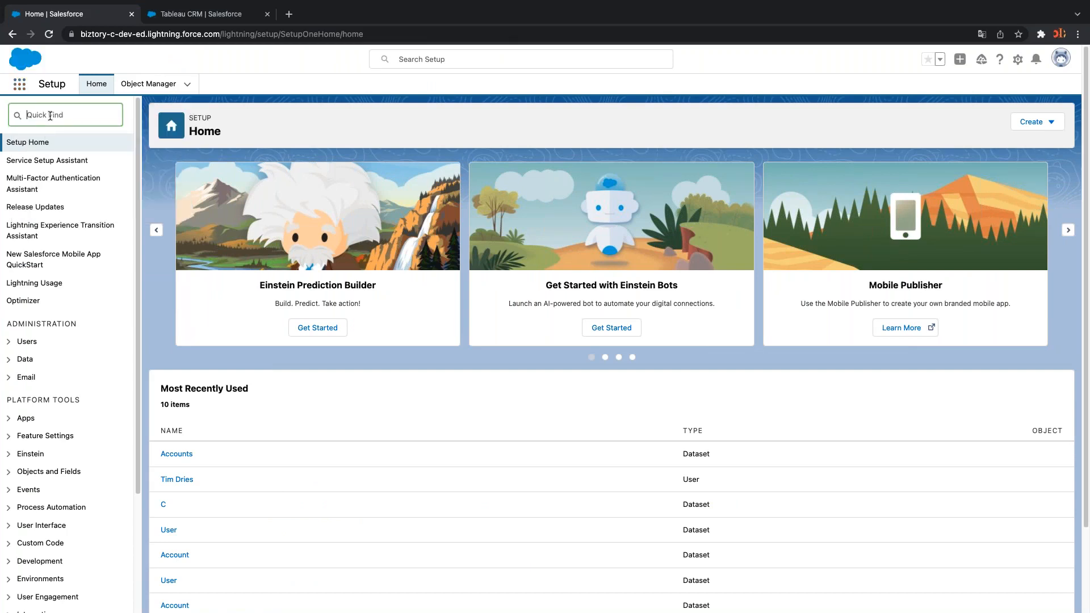
{"action": "type", "text": "analy"}
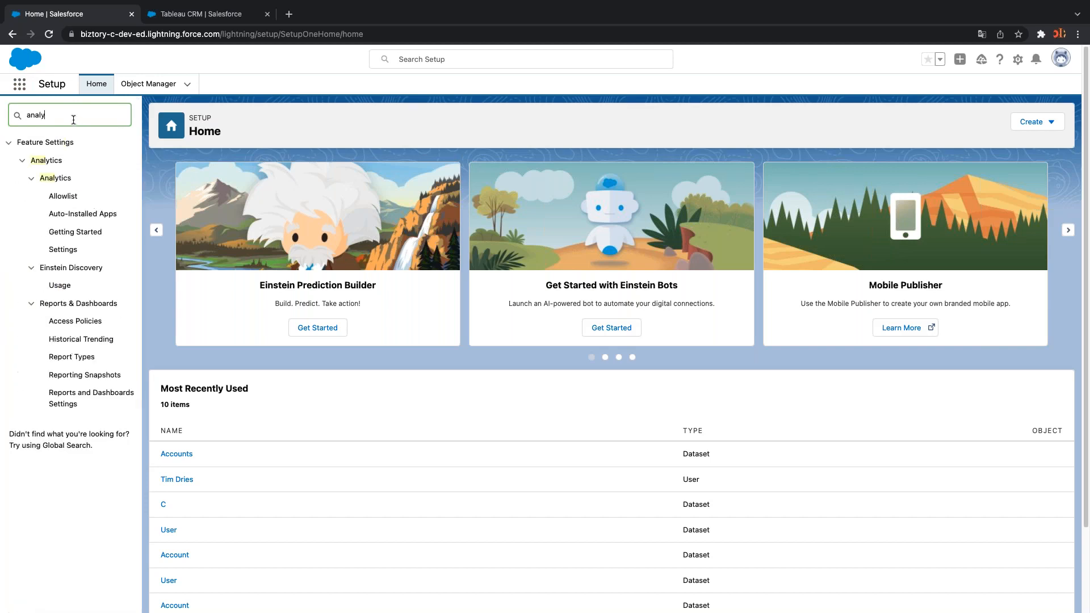
{"action": "left_click", "coordinate": [70, 162]}
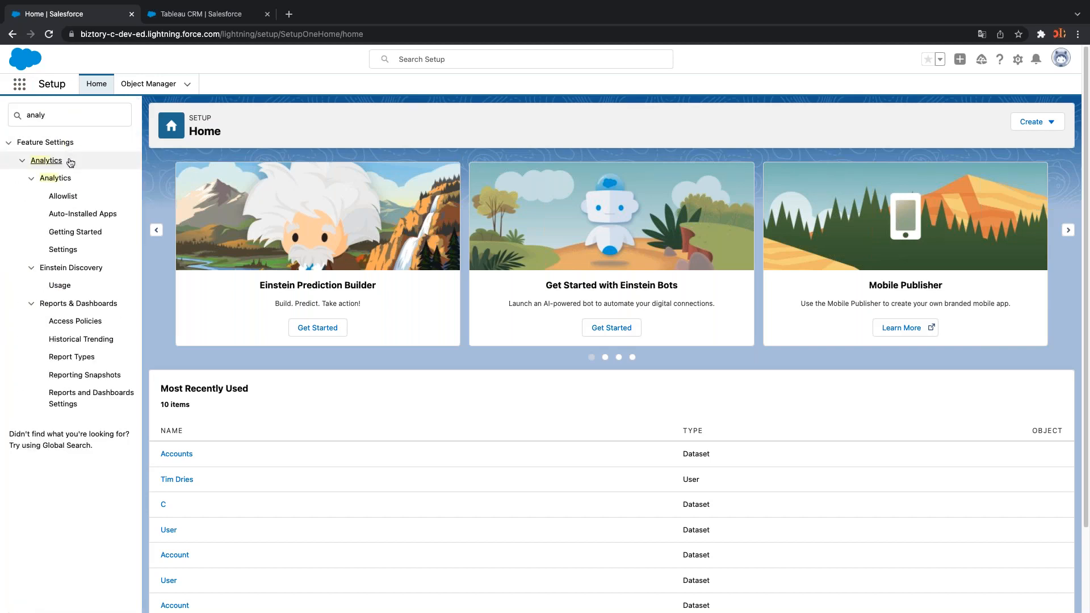
{"action": "left_click", "coordinate": [71, 254]}
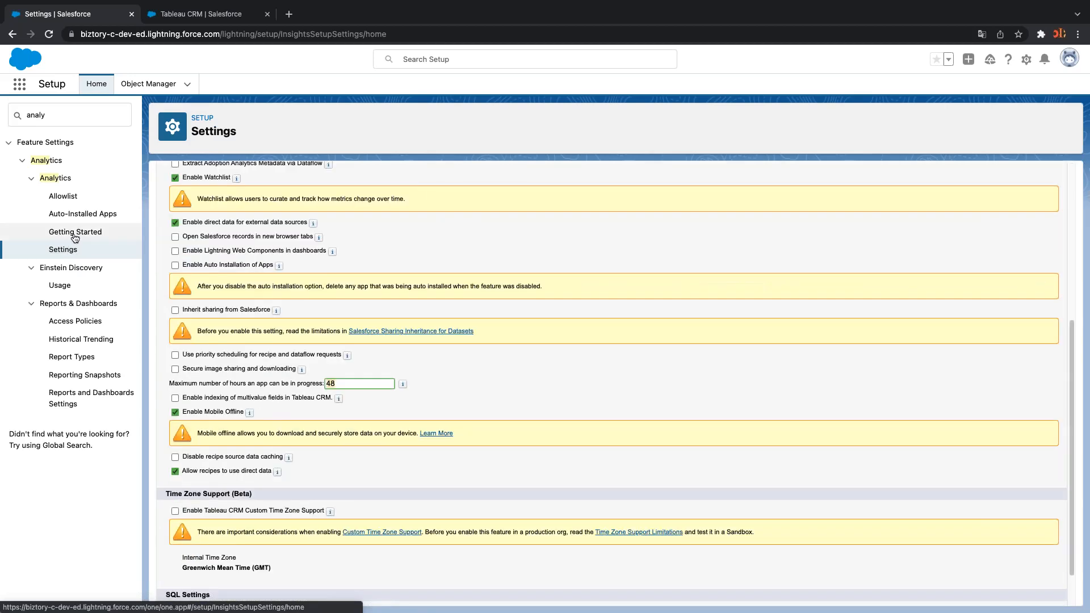
Open Analytics > Getting Started, showing 80714 of 250000 data rows used and 49 datasets
{"action": "left_click", "coordinate": [75, 237]}
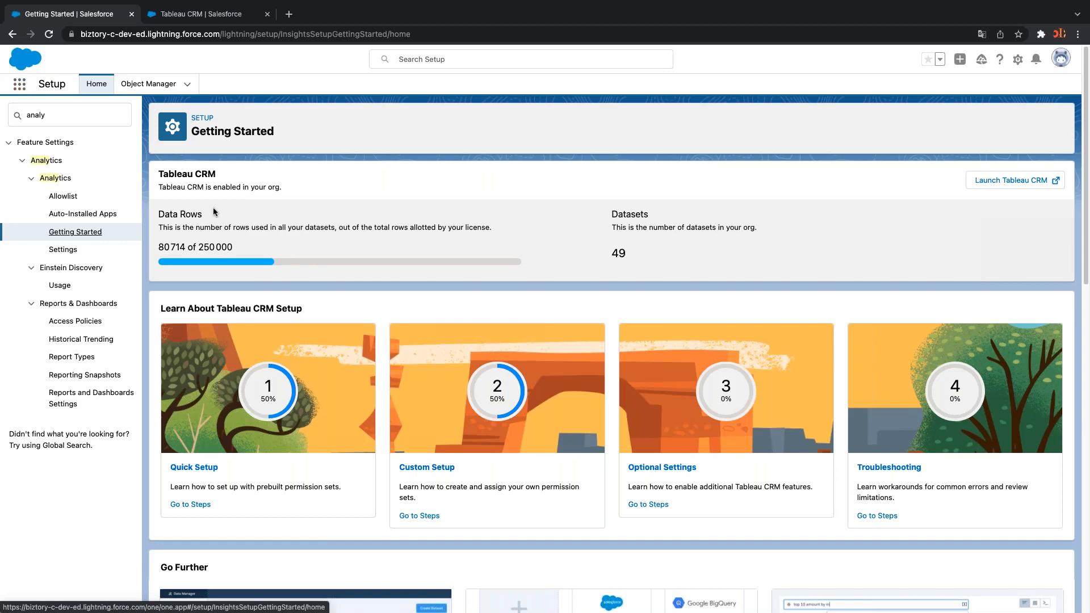
{"action": "scroll", "coordinate": [373, 393], "scroll_direction": "down", "scroll_amount": 5}
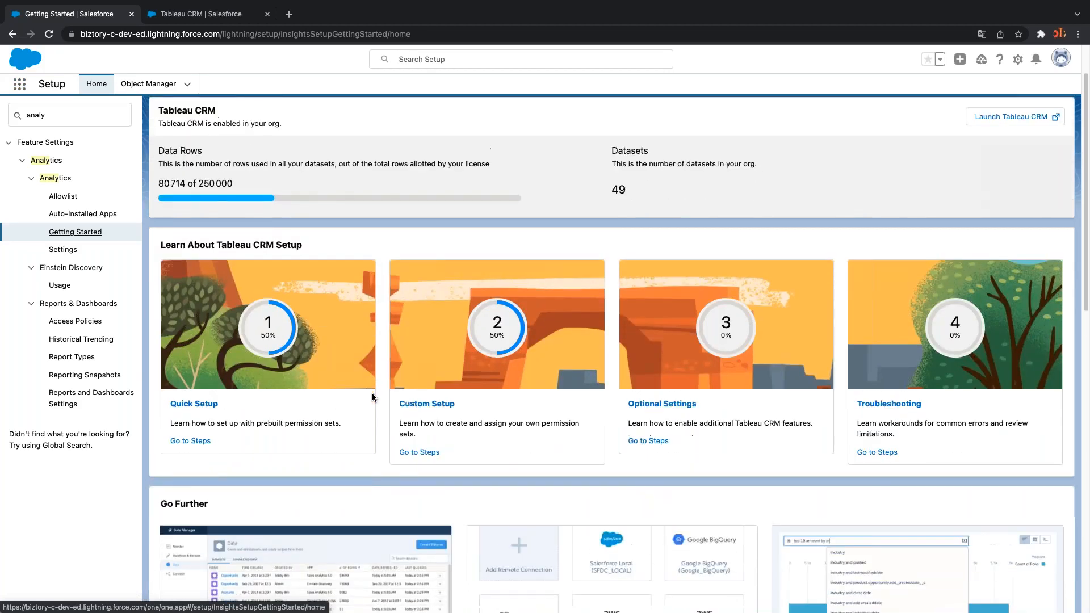
{"action": "scroll", "coordinate": [372, 392], "scroll_direction": "down", "scroll_amount": 2}
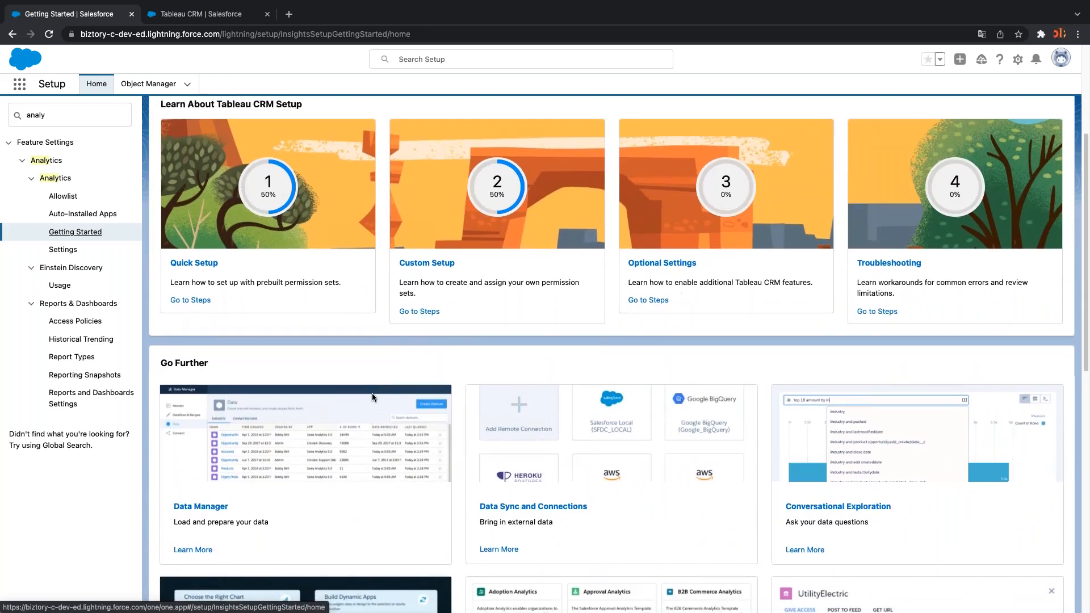
{"action": "scroll", "coordinate": [372, 393], "scroll_direction": "up", "scroll_amount": 1}
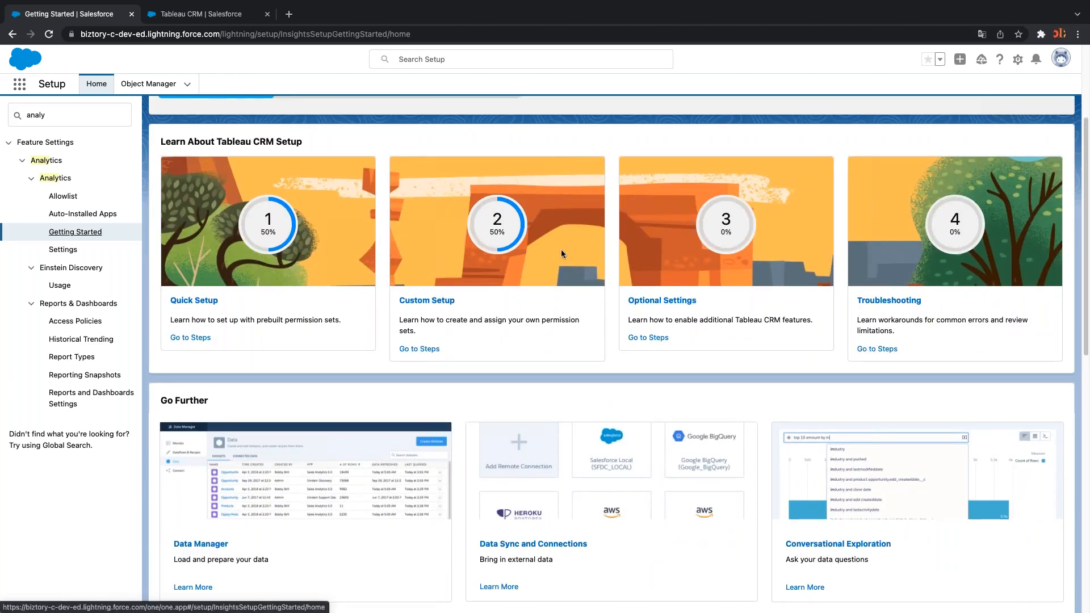
{"action": "scroll", "coordinate": [685, 388], "scroll_direction": "down", "scroll_amount": 5}
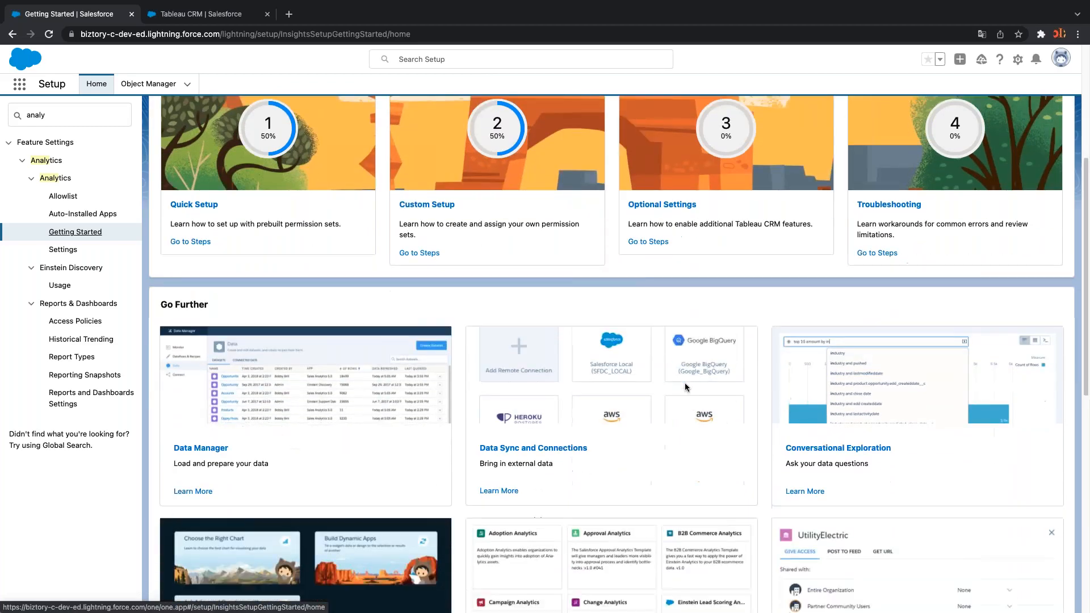
{"action": "scroll", "coordinate": [685, 383], "scroll_direction": "down", "scroll_amount": 3}
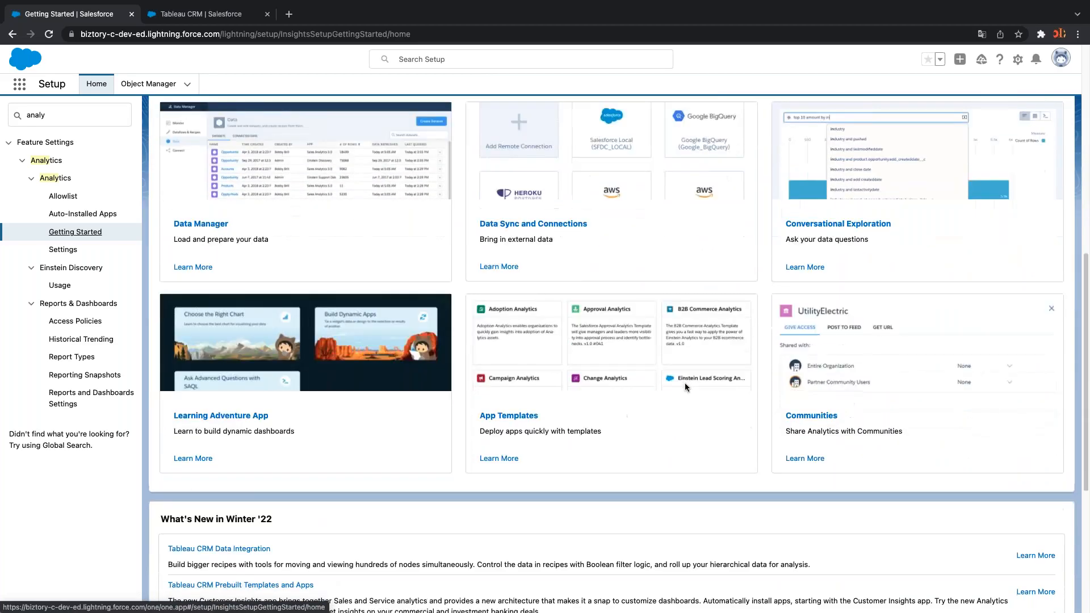
{"action": "scroll", "coordinate": [684, 382], "scroll_direction": "down", "scroll_amount": 2}
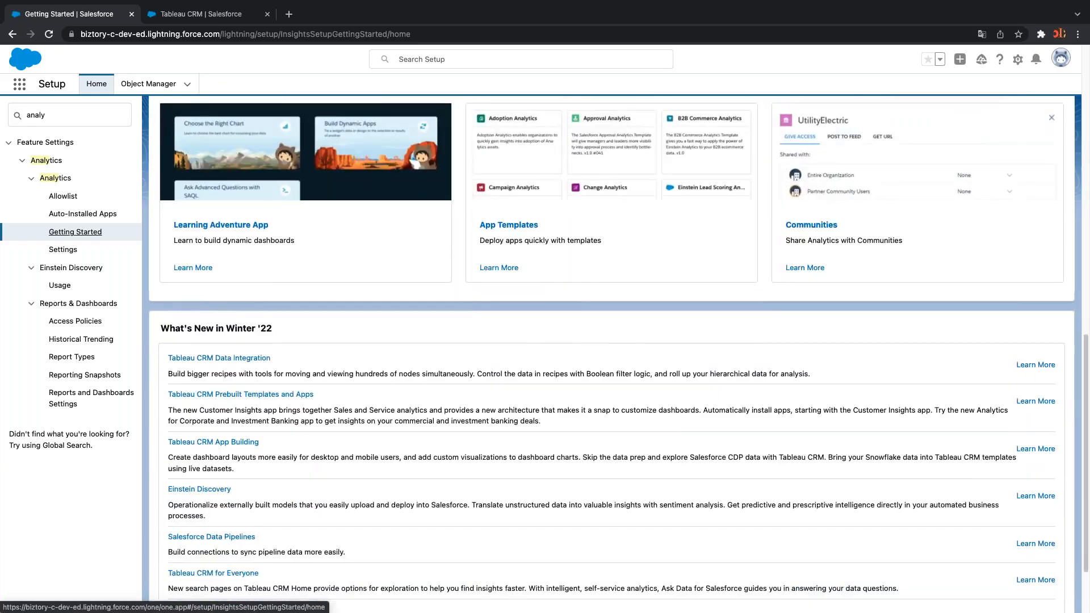
{"action": "scroll", "coordinate": [443, 312], "scroll_direction": "up", "scroll_amount": 10}
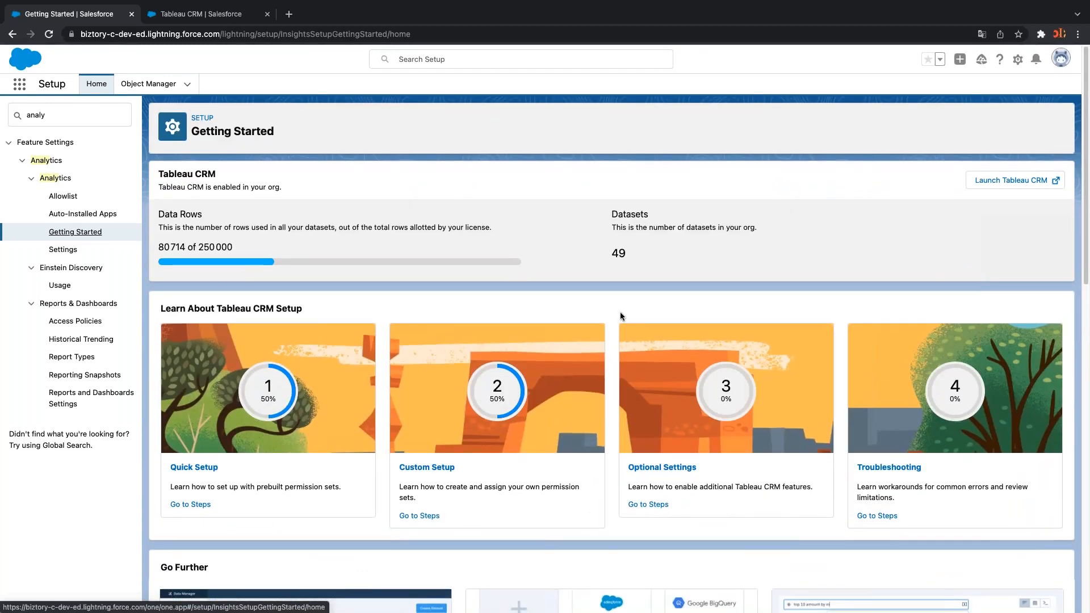
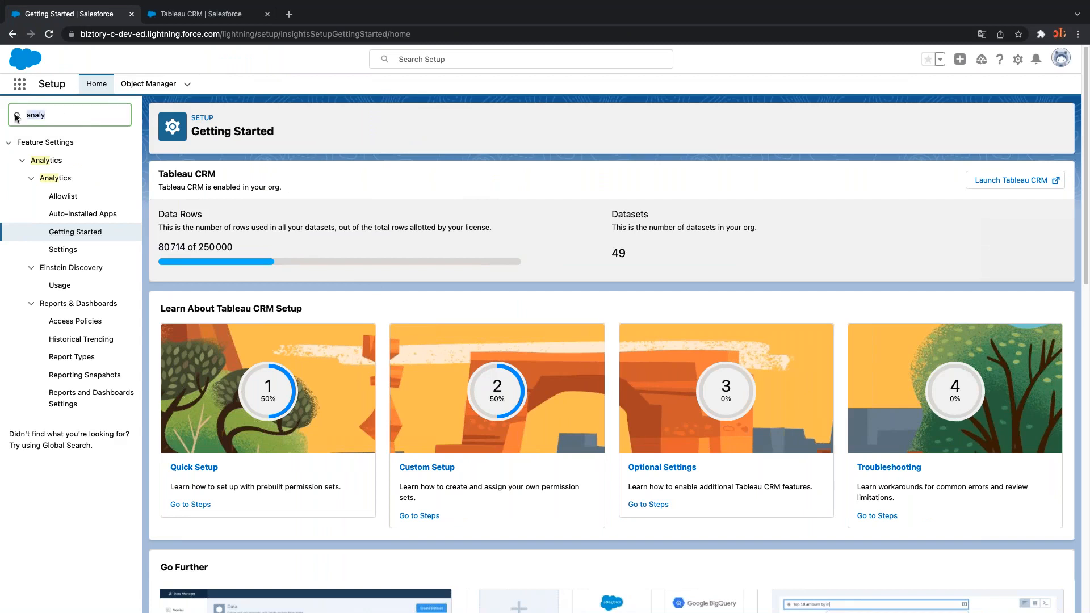
Find Users through Quick Find 'users' and filter the All Users list to last names starting with D
{"action": "type", "text": "user"}
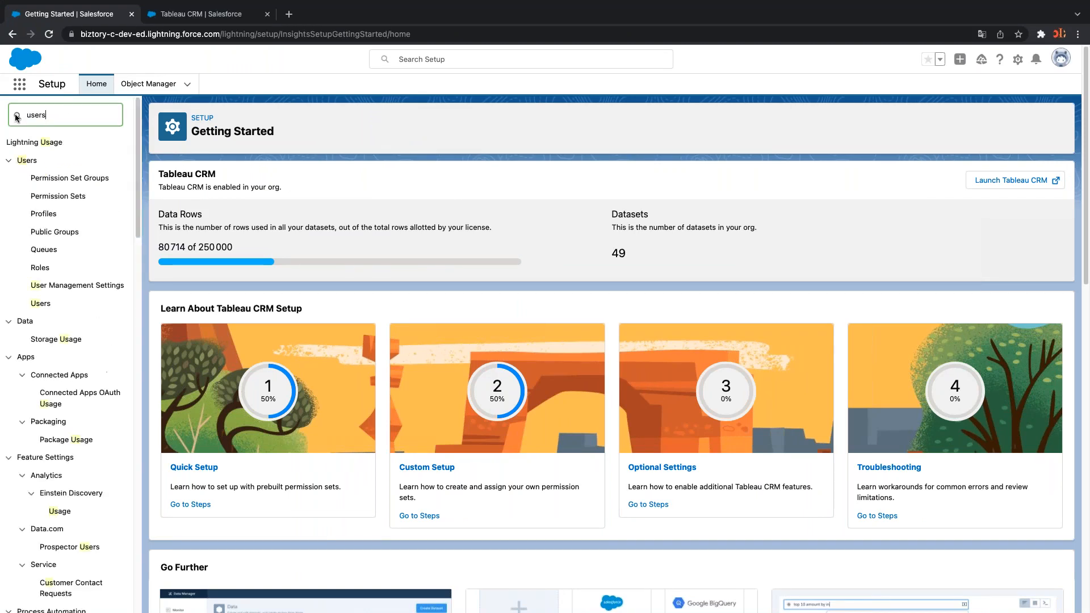
{"action": "type", "text": "s"}
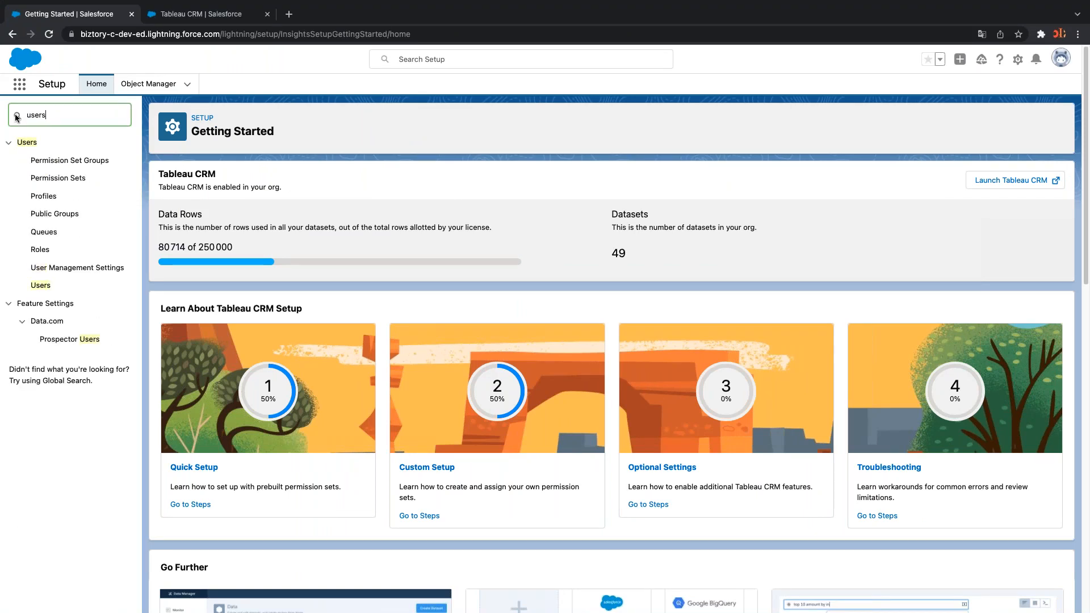
{"action": "left_click", "coordinate": [47, 287]}
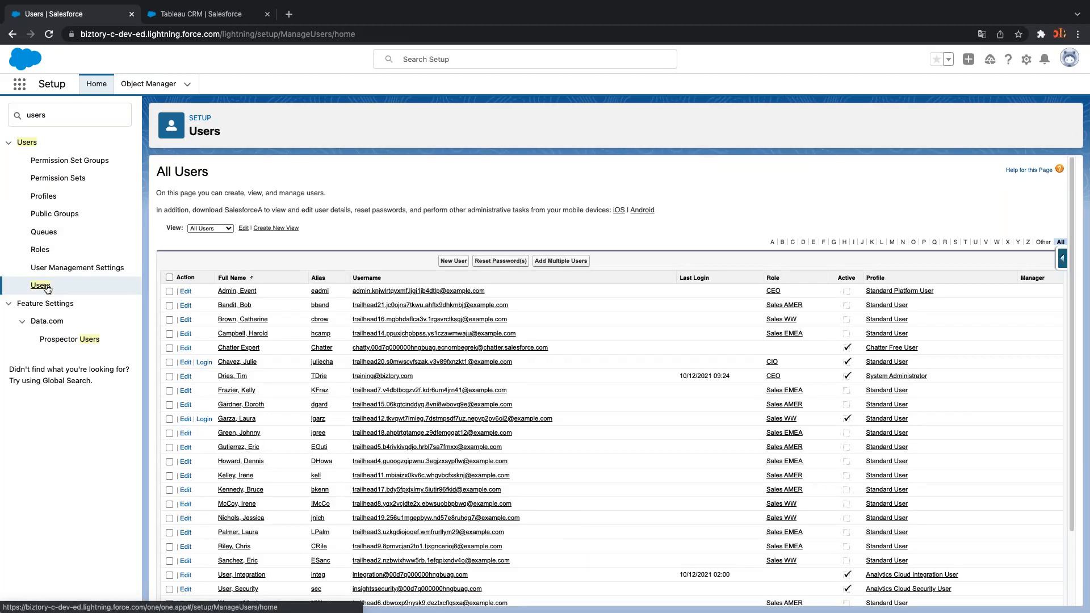
{"action": "left_click", "coordinate": [792, 242]}
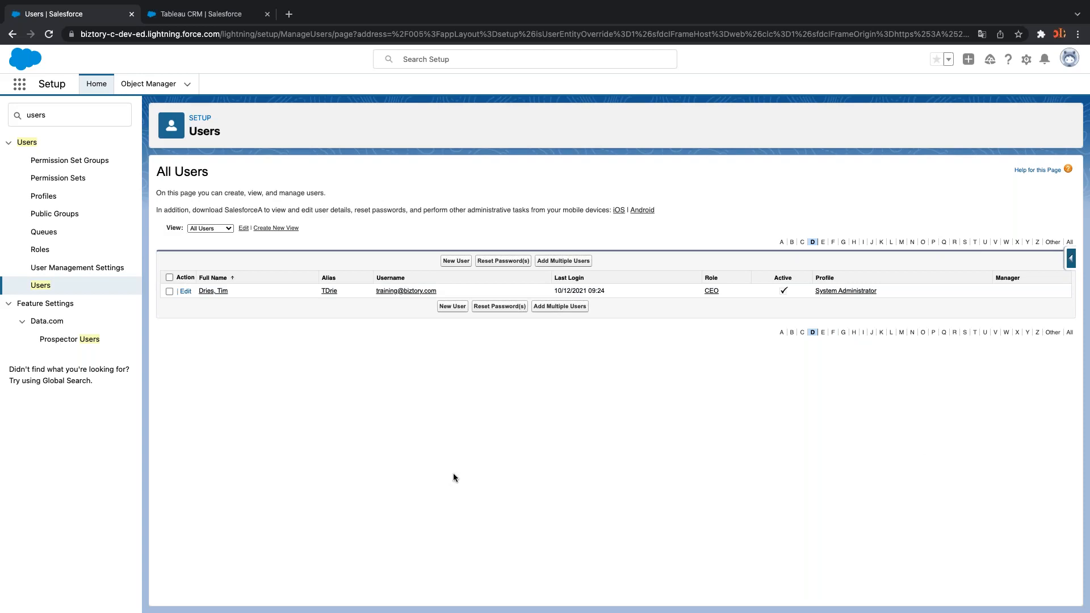
Open the System Administrator user's record and review its four permission sets and four permission set licenses
{"action": "left_click", "coordinate": [213, 291]}
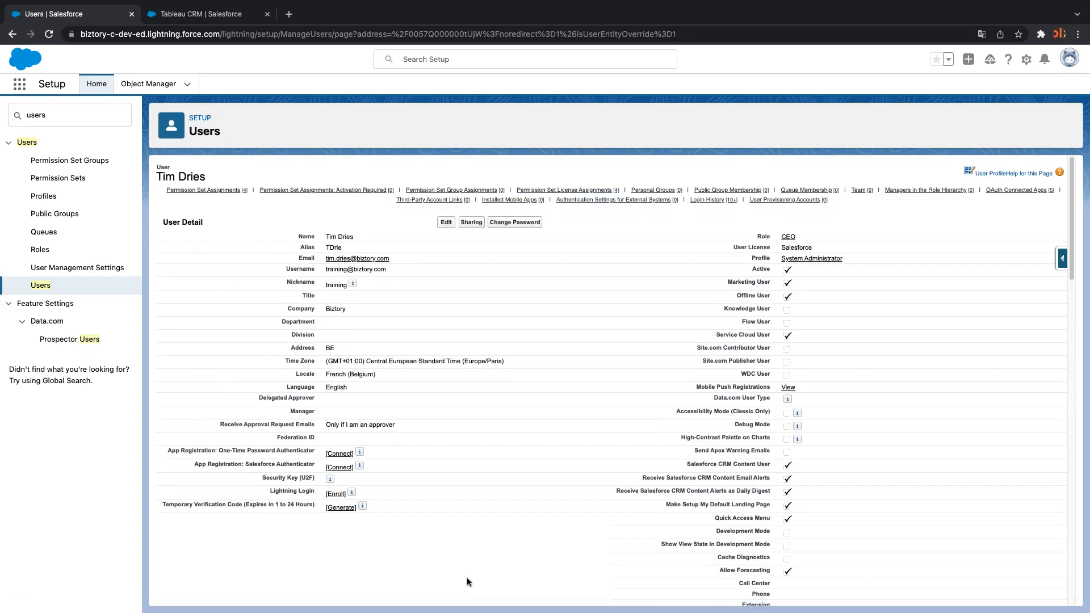
{"action": "scroll", "coordinate": [468, 582], "scroll_direction": "down", "scroll_amount": 1}
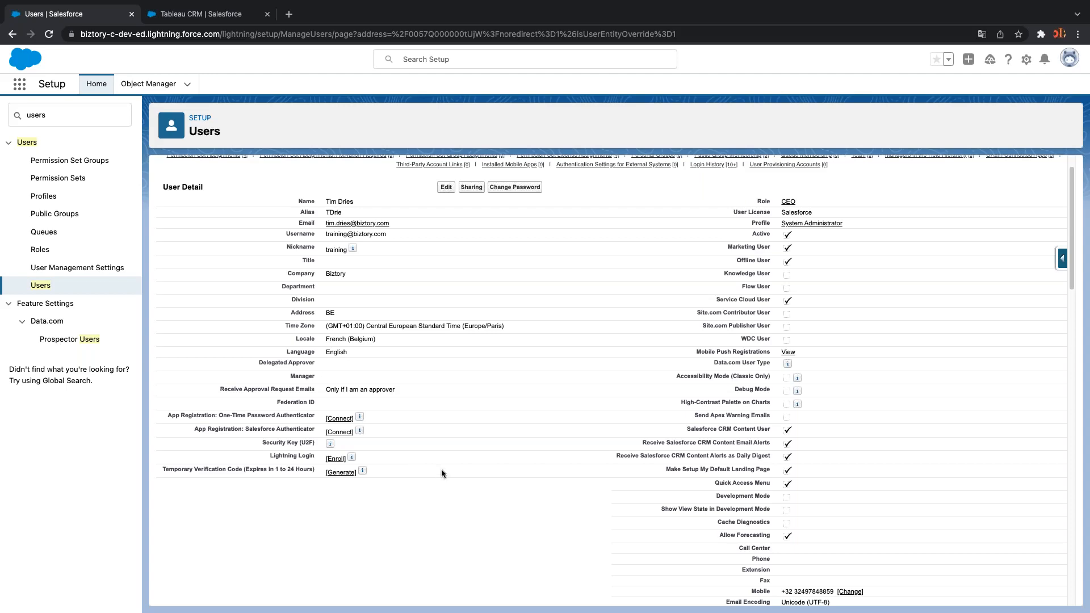
{"action": "scroll", "coordinate": [441, 469], "scroll_direction": "down", "scroll_amount": 7}
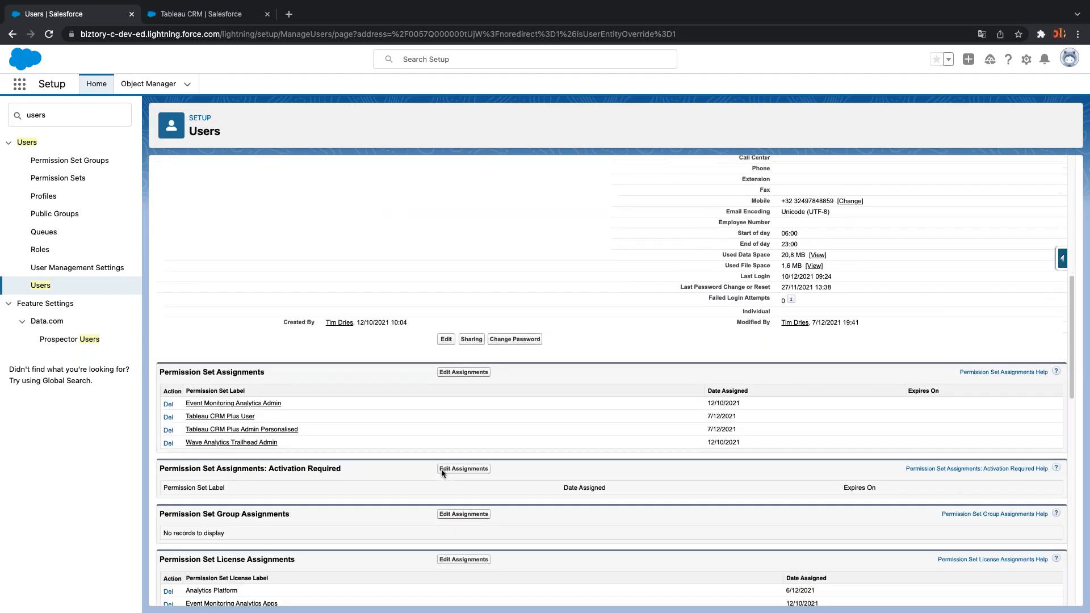
{"action": "scroll", "coordinate": [441, 469], "scroll_direction": "down", "scroll_amount": 3}
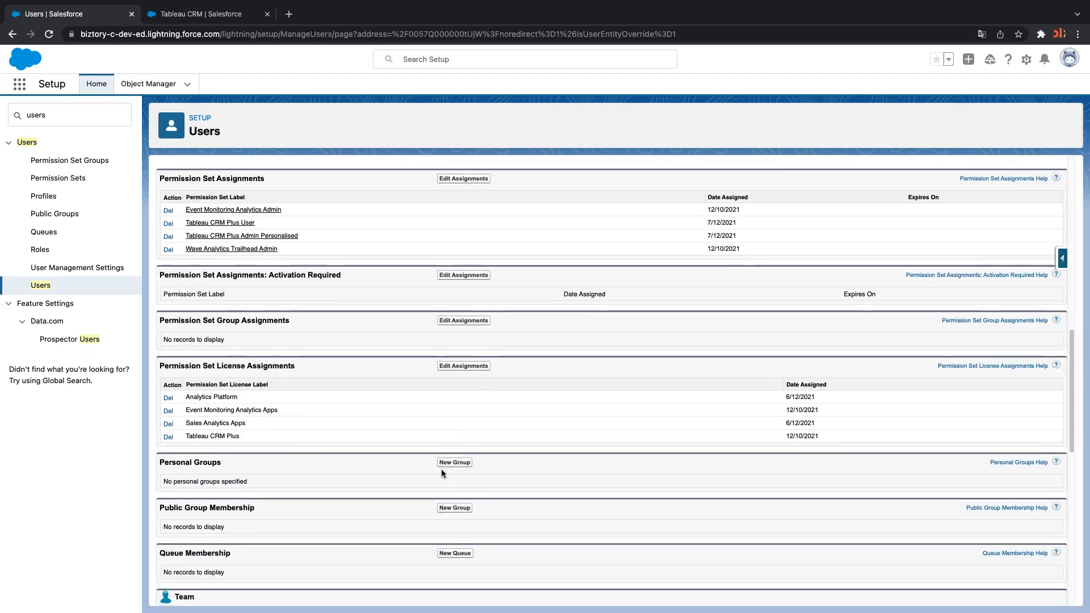
{"action": "scroll", "coordinate": [441, 471], "scroll_direction": "up", "scroll_amount": 1}
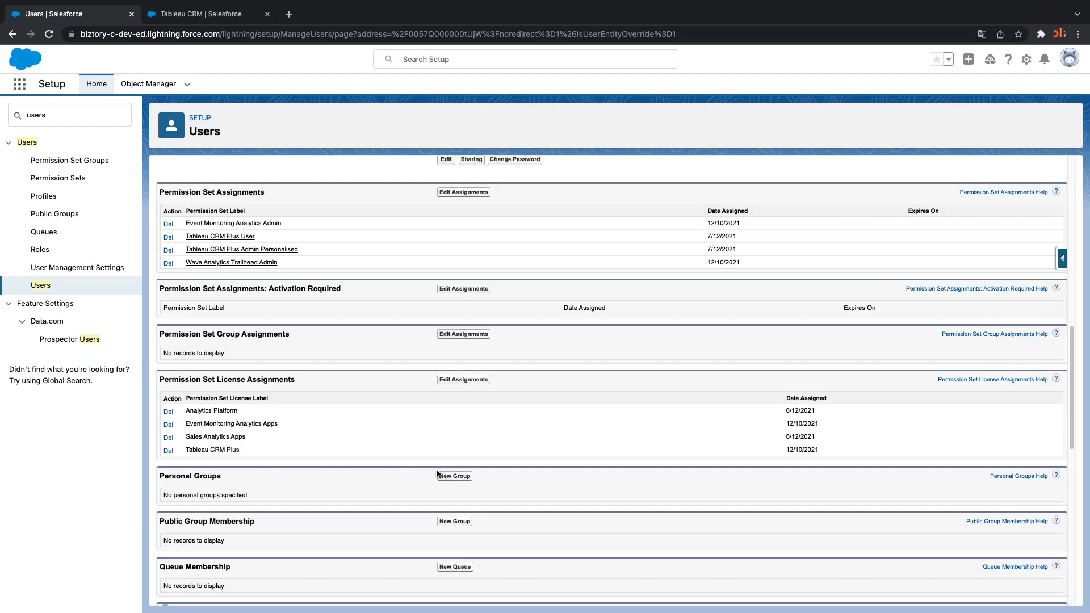
{"action": "scroll", "coordinate": [276, 481], "scroll_direction": "down", "scroll_amount": 1}
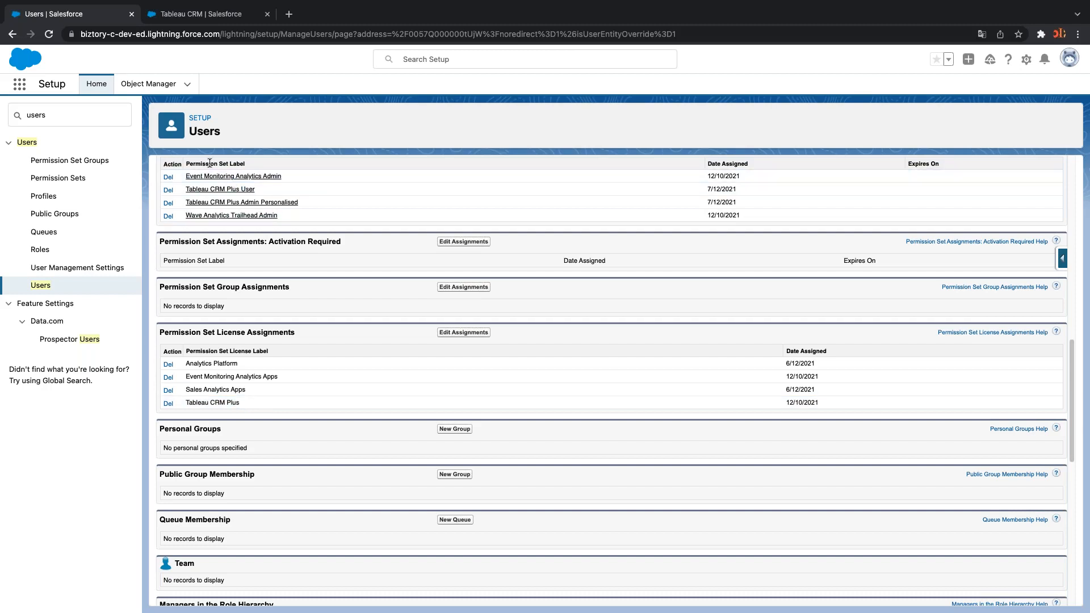
Check the Tableau CRM Plus User permission set's system permissions, then return to the unfiltered users list
{"action": "left_click", "coordinate": [232, 189]}
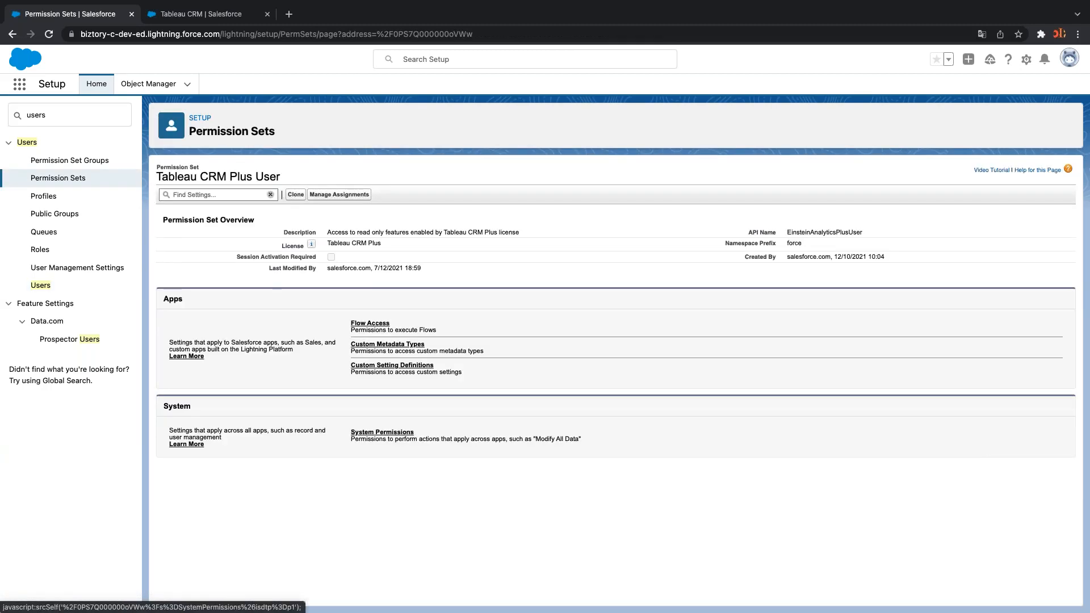
{"action": "left_click", "coordinate": [389, 433]}
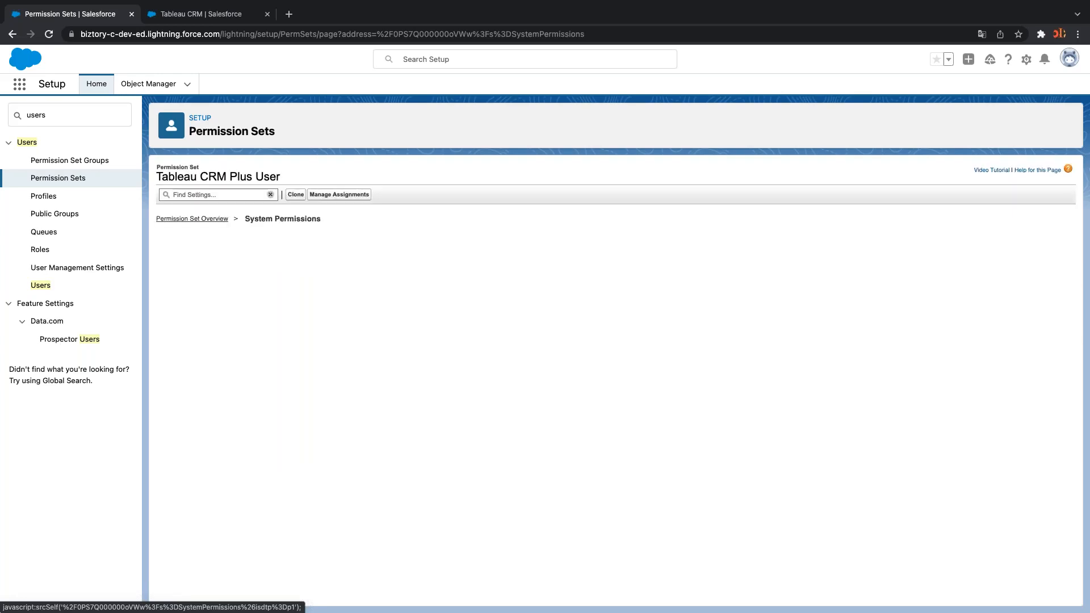
{"action": "scroll", "coordinate": [320, 538], "scroll_direction": "down", "scroll_amount": 1}
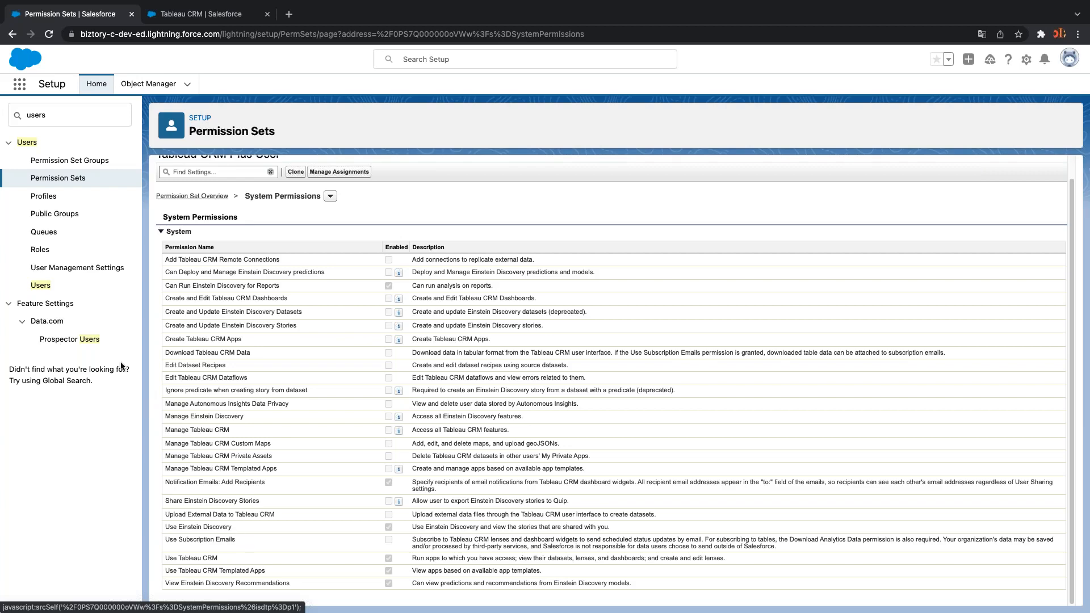
{"action": "left_click", "coordinate": [49, 289]}
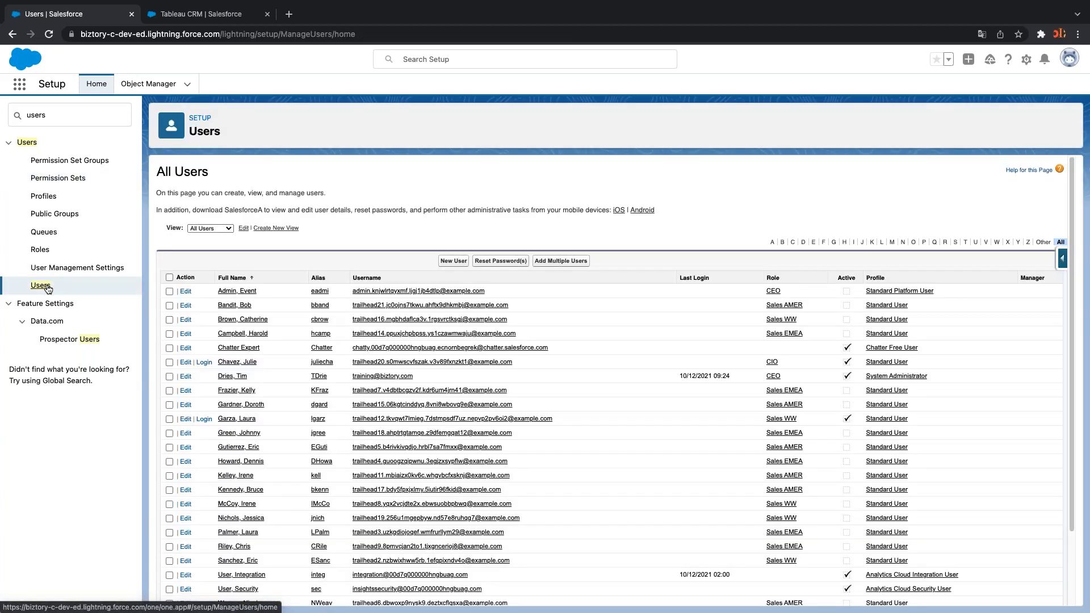
Filter users to D again and recheck the administrator's permission set and license assignments
{"action": "left_click", "coordinate": [802, 242]}
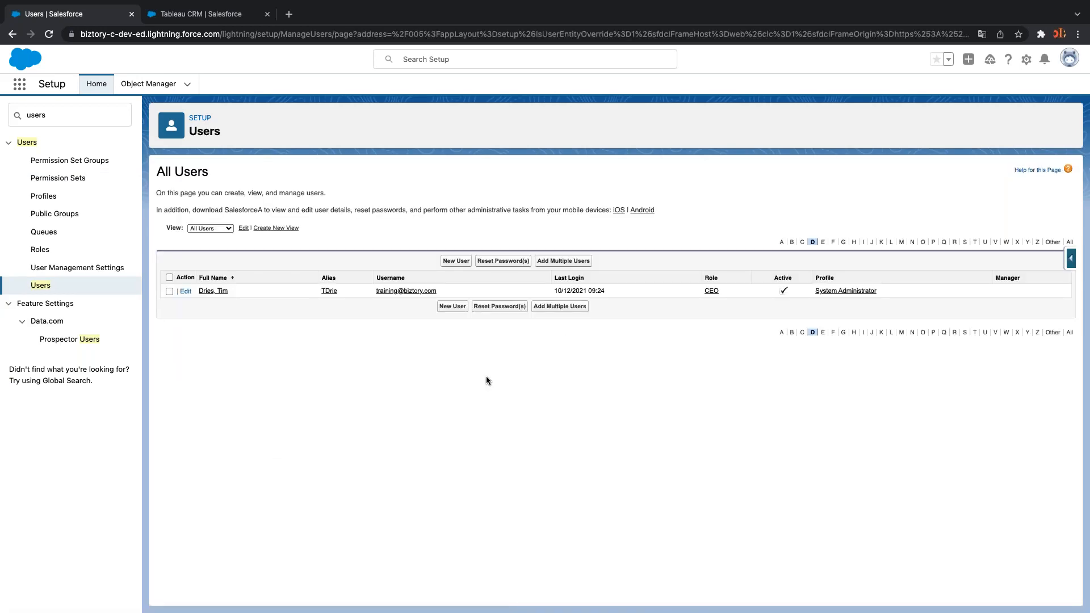
{"action": "left_click", "coordinate": [220, 293]}
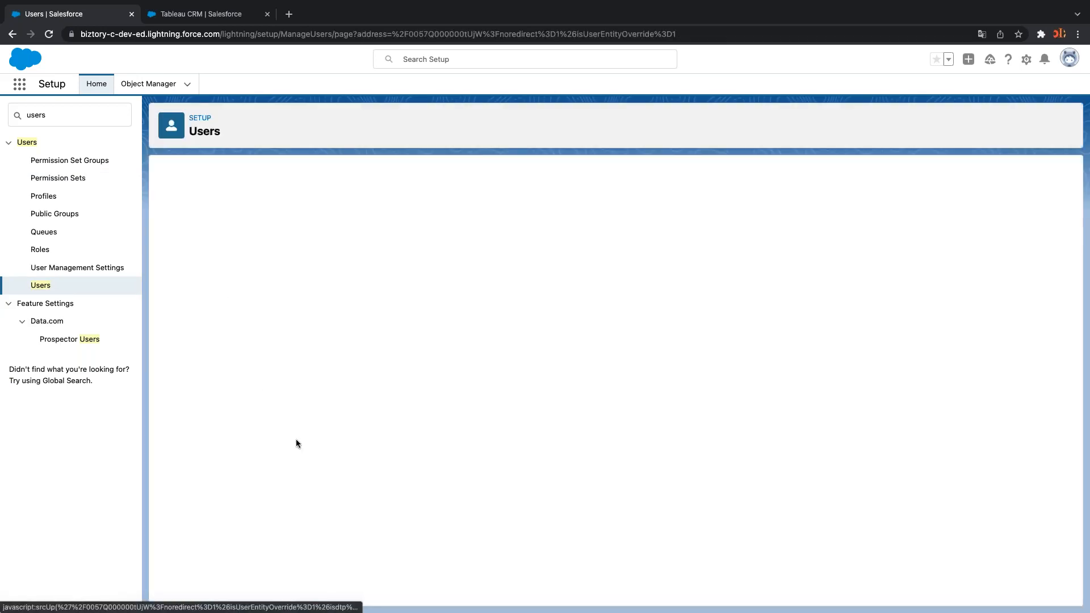
{"action": "scroll", "coordinate": [296, 438], "scroll_direction": "down", "scroll_amount": 3}
{"action": "scroll", "coordinate": [295, 438], "scroll_direction": "down", "scroll_amount": 10}
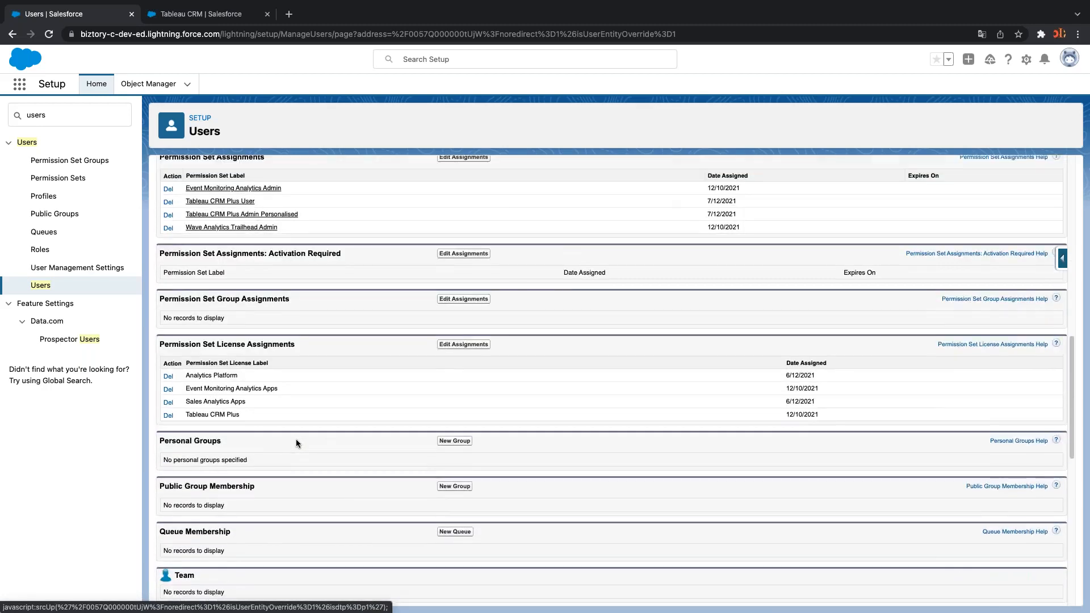
{"action": "scroll", "coordinate": [296, 438], "scroll_direction": "up", "scroll_amount": 1}
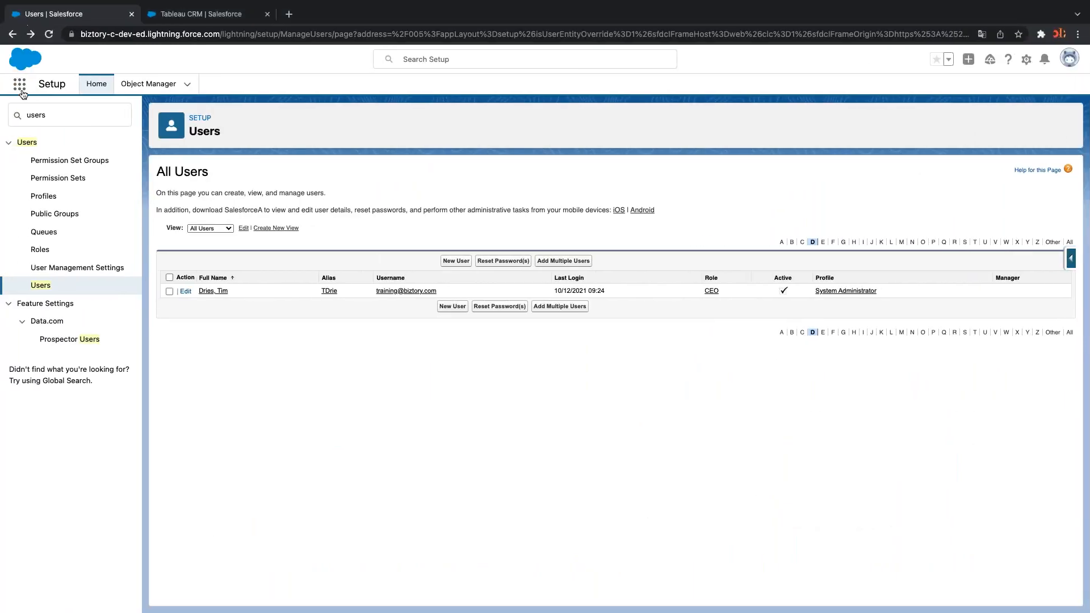
Launch Analytics Studio from the App Launcher and scroll through its Recents list
{"action": "left_click", "coordinate": [19, 83]}
{"action": "left_click", "coordinate": [56, 157]}
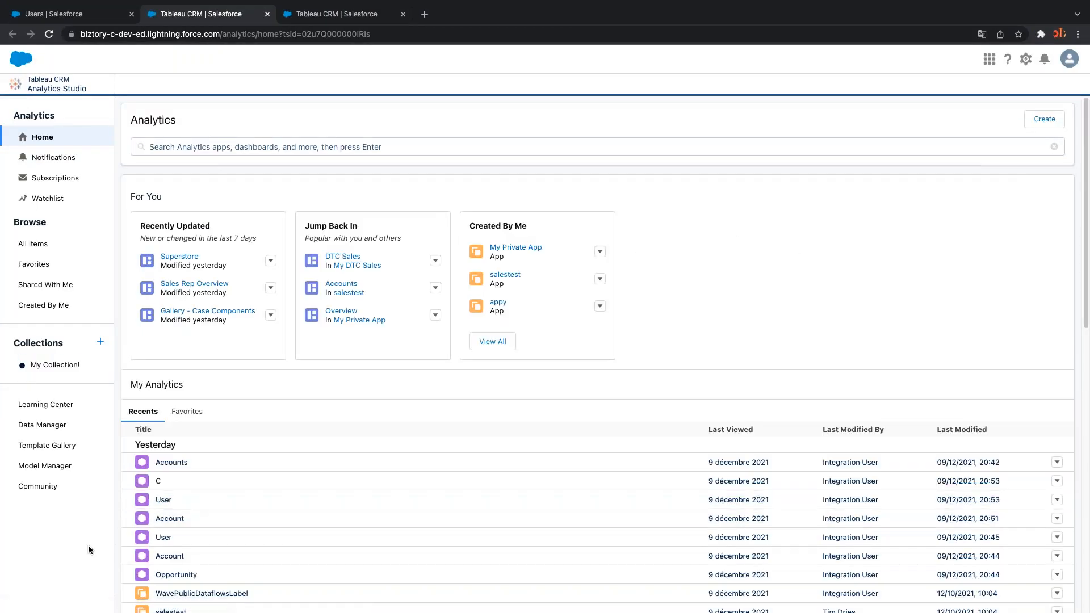
{"action": "scroll", "coordinate": [272, 545], "scroll_direction": "down", "scroll_amount": 1}
{"action": "scroll", "coordinate": [454, 369], "scroll_direction": "down", "scroll_amount": 7}
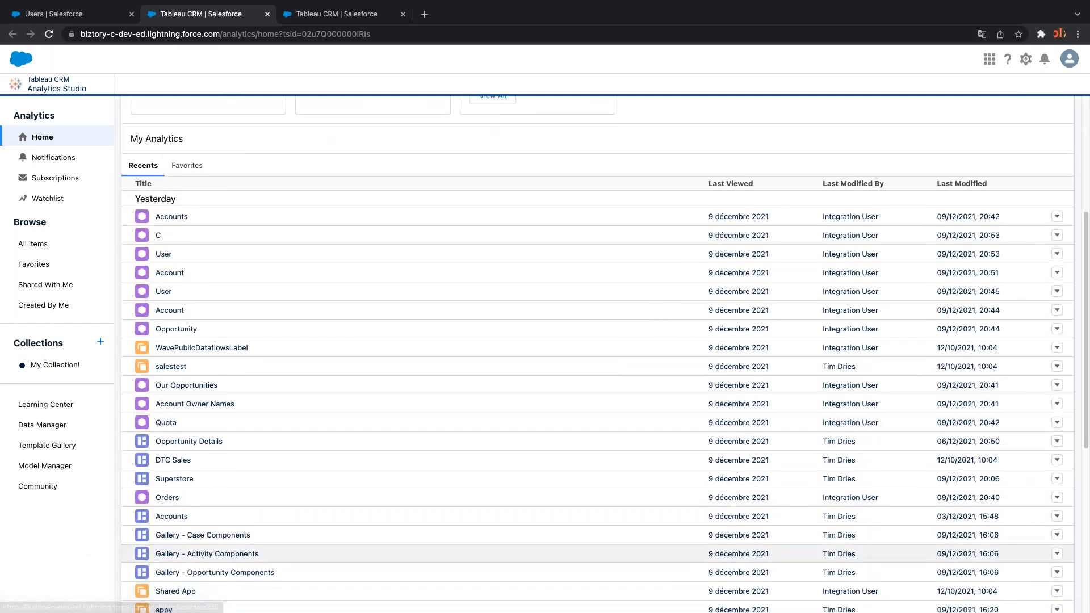
{"action": "scroll", "coordinate": [454, 369], "scroll_direction": "down", "scroll_amount": 3}
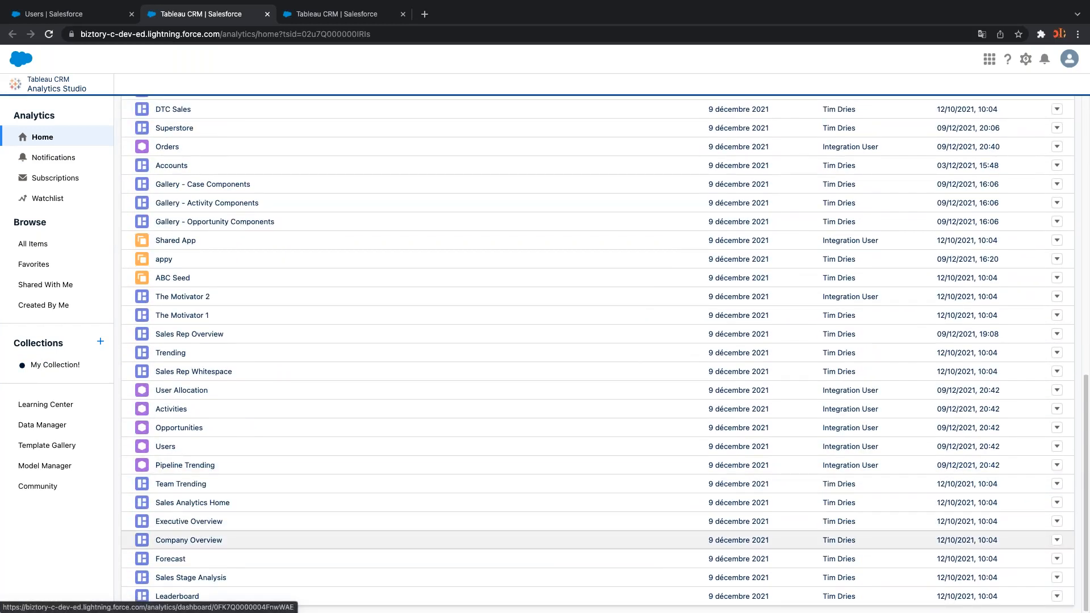
{"action": "scroll", "coordinate": [189, 540], "scroll_direction": "up", "scroll_amount": 10}
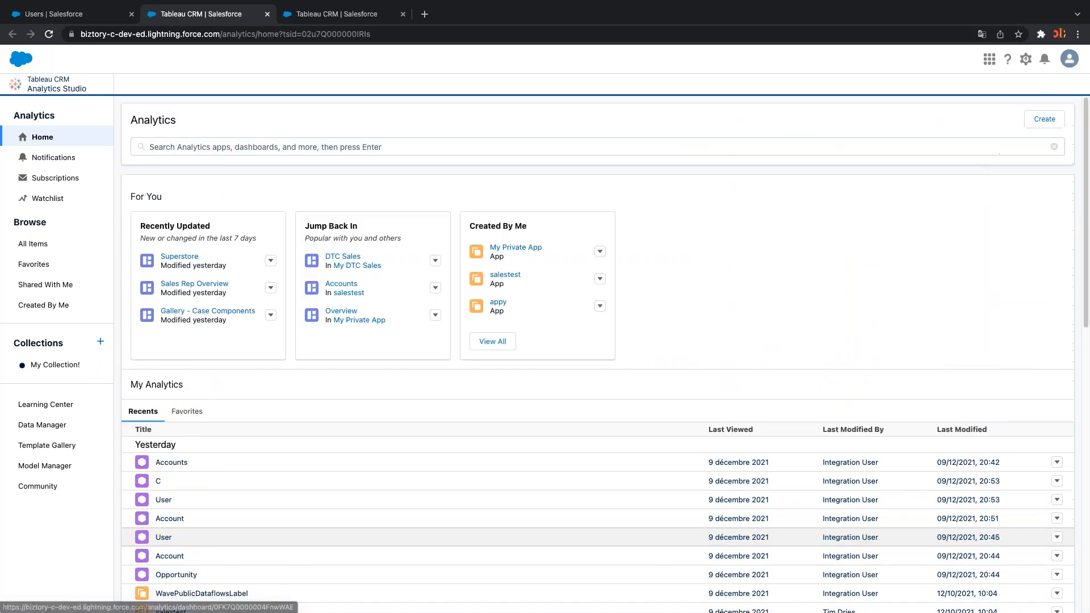
{"action": "left_click", "coordinate": [68, 163]}
Open the Watchlist showing Avg Win Rate at 74% and Avg Sales Cycle at 1.5k days
{"action": "left_click", "coordinate": [69, 180]}
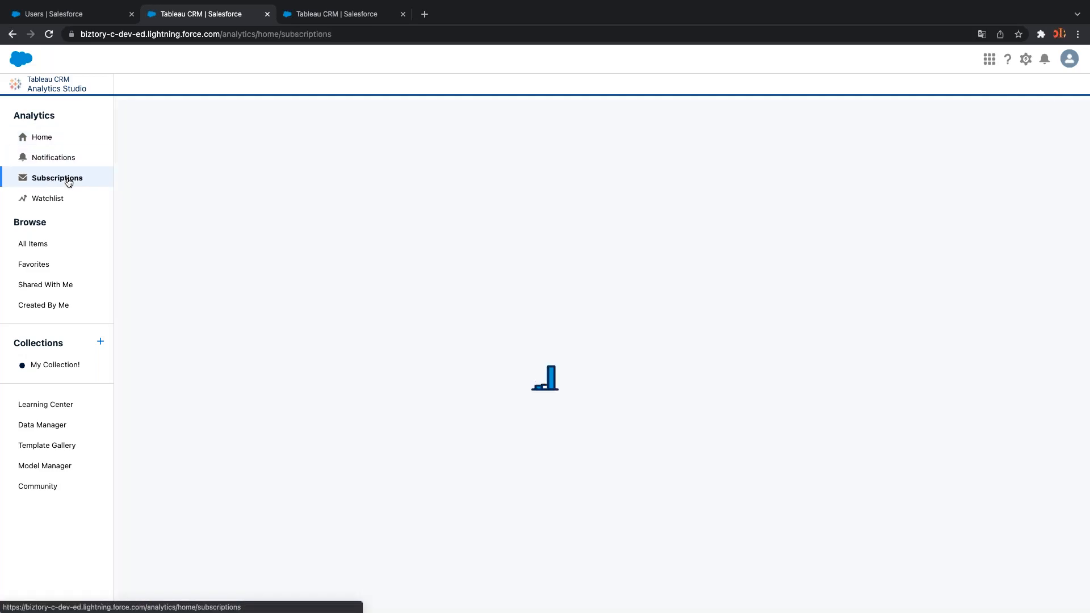
{"action": "left_click", "coordinate": [63, 200]}
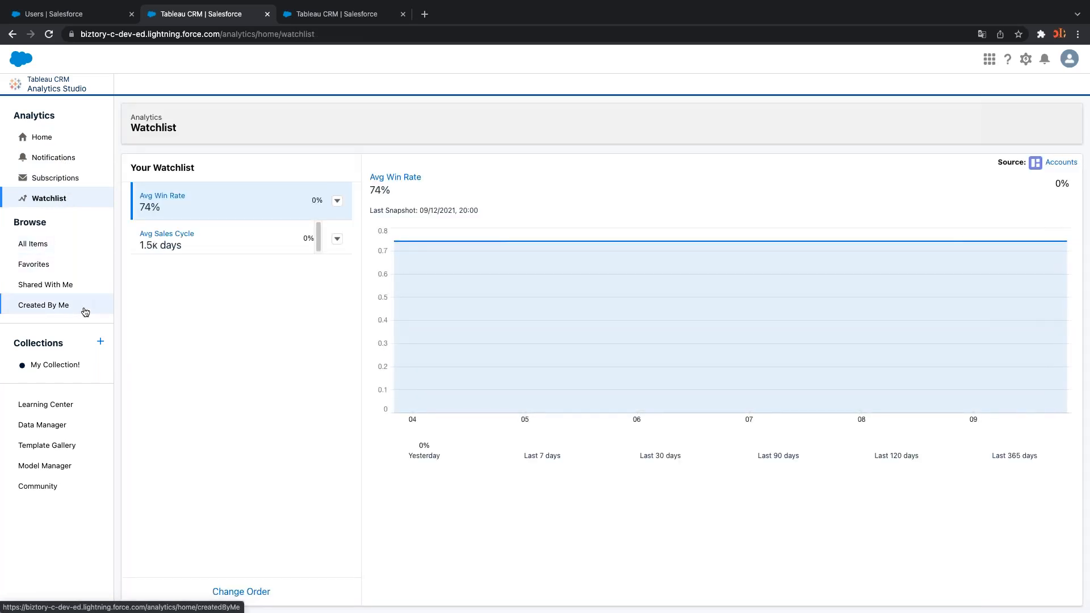
Go to All Items and list only dashboards, such as DTC Sales, Opportunity Details and Superstore
{"action": "left_click", "coordinate": [63, 248]}
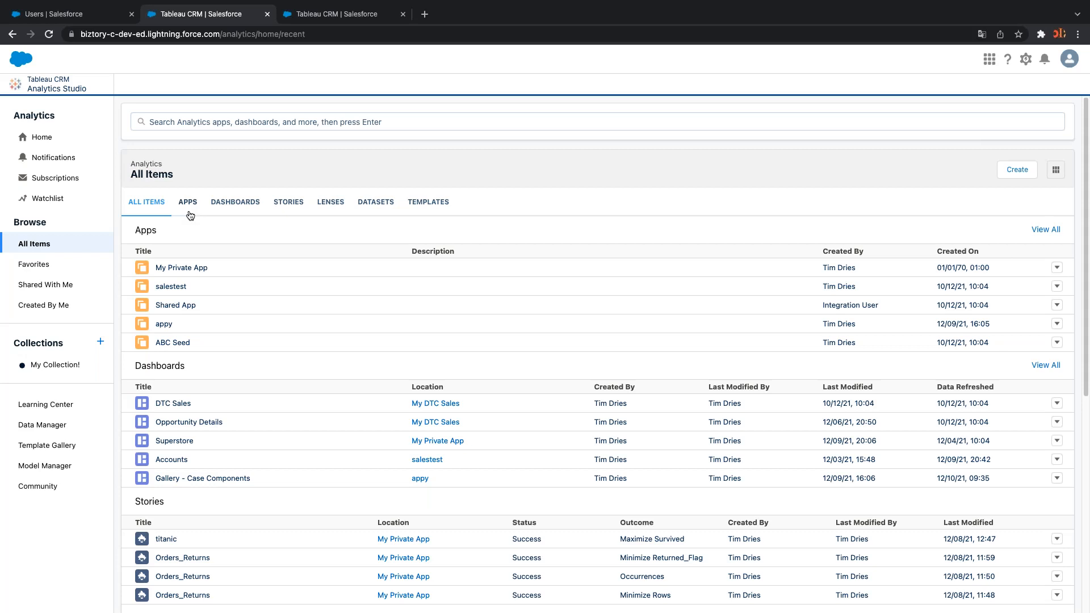
{"action": "left_click", "coordinate": [231, 204]}
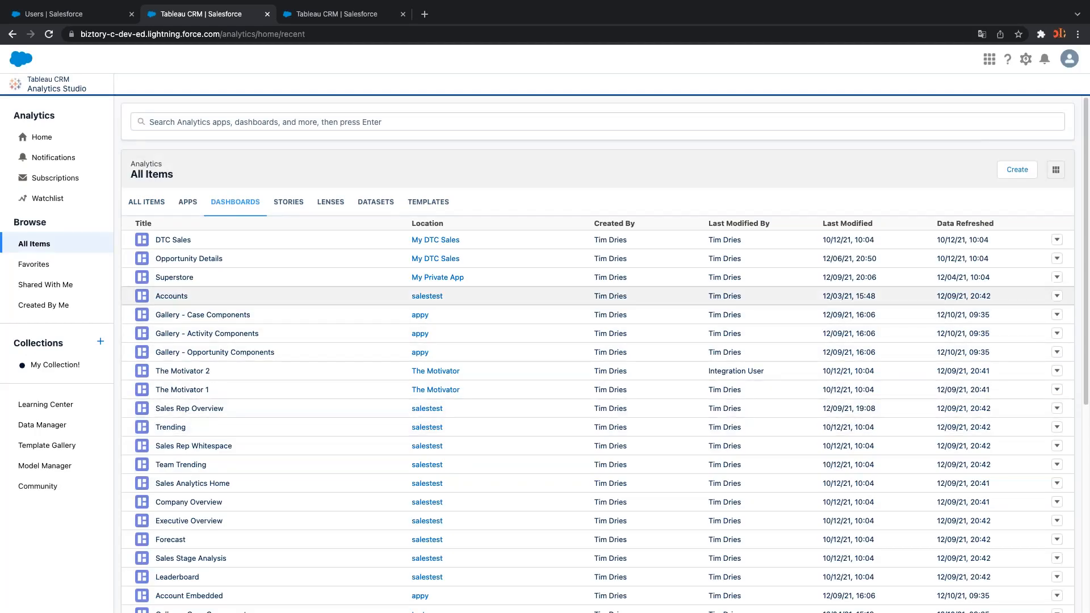
Open the DTC Sales dashboard, then return to the Analytics Studio item list
{"action": "left_click", "coordinate": [182, 244]}
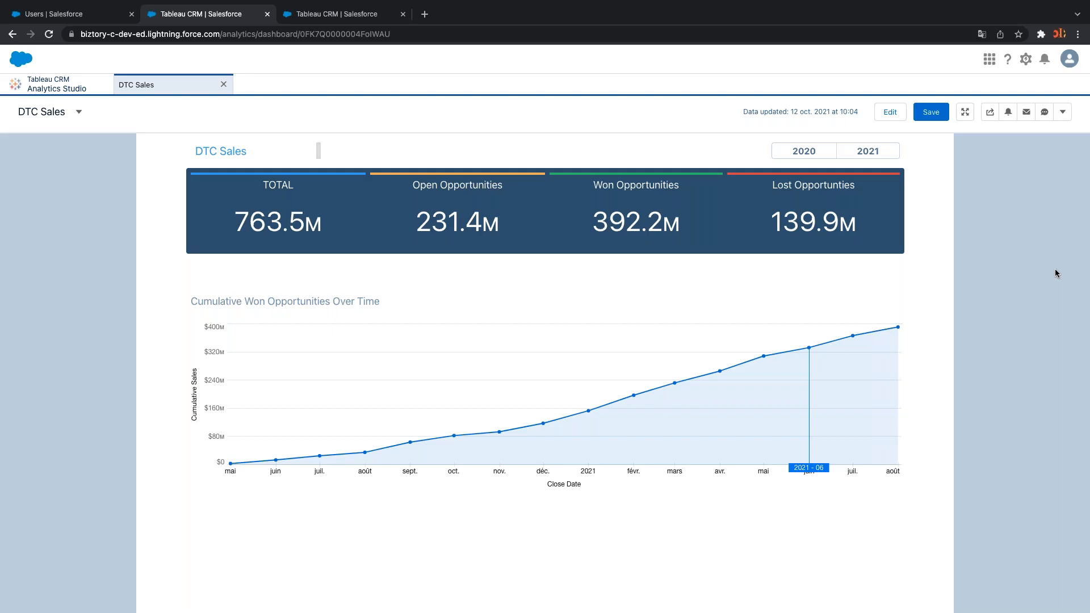
{"action": "left_click", "coordinate": [45, 89]}
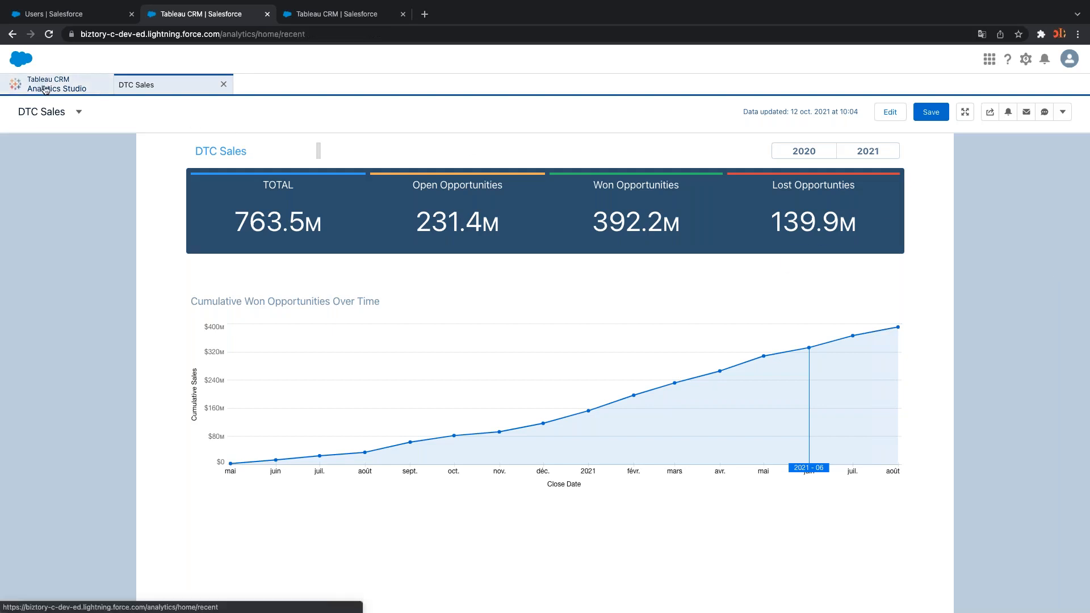
{"action": "scroll", "coordinate": [261, 267], "scroll_direction": "down", "scroll_amount": 3}
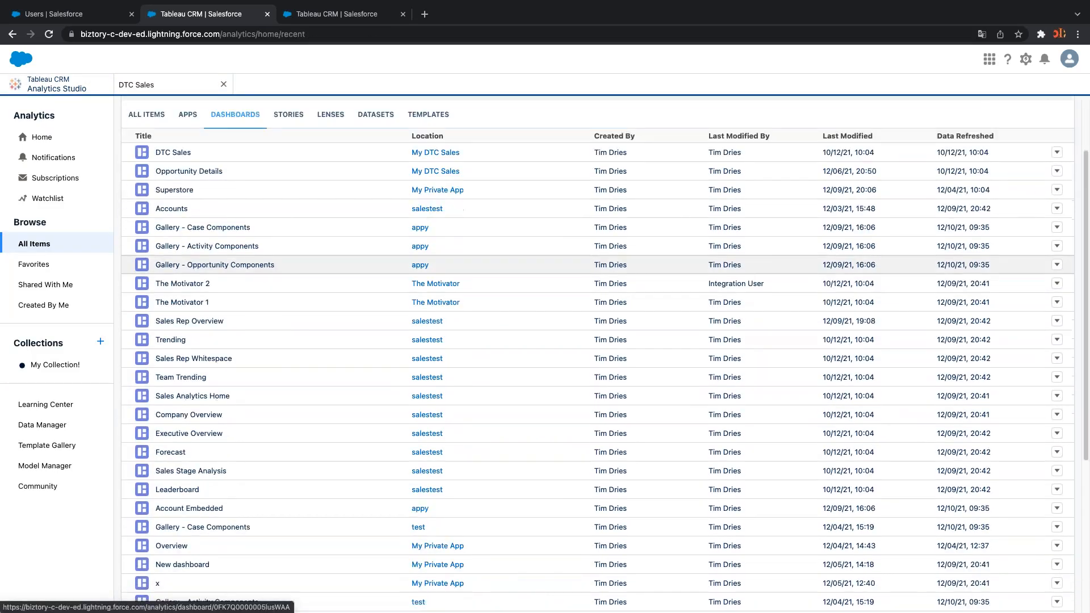
{"action": "scroll", "coordinate": [261, 264], "scroll_direction": "down", "scroll_amount": 4}
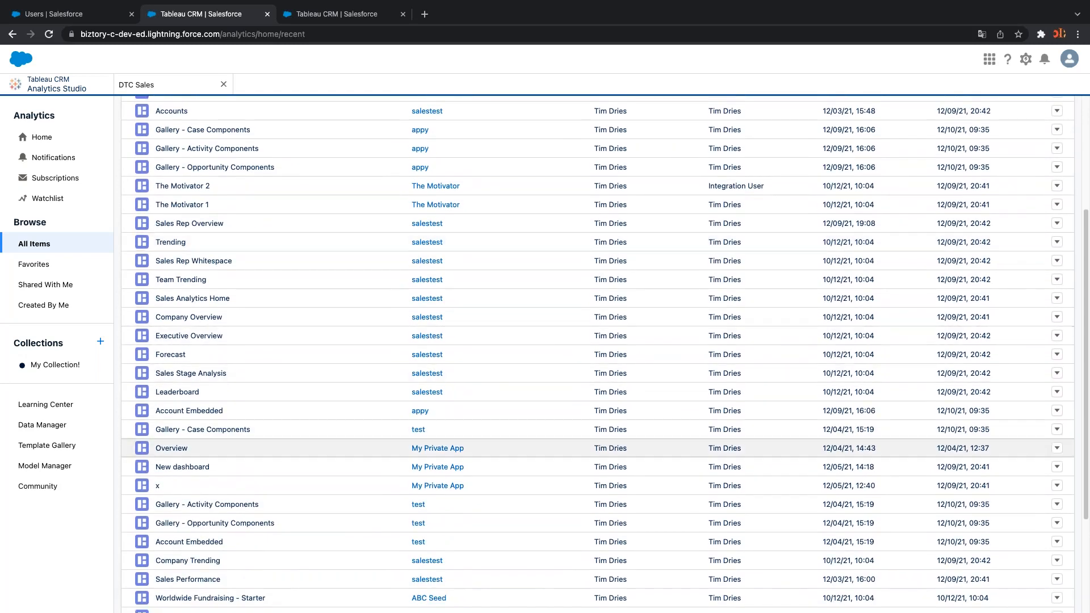
{"action": "scroll", "coordinate": [183, 442], "scroll_direction": "down", "scroll_amount": 1}
{"action": "scroll", "coordinate": [184, 440], "scroll_direction": "up", "scroll_amount": 5}
Open The Motivator 2 and filter Events By Week to one week, showing 43 activities
{"action": "left_click", "coordinate": [201, 371]}
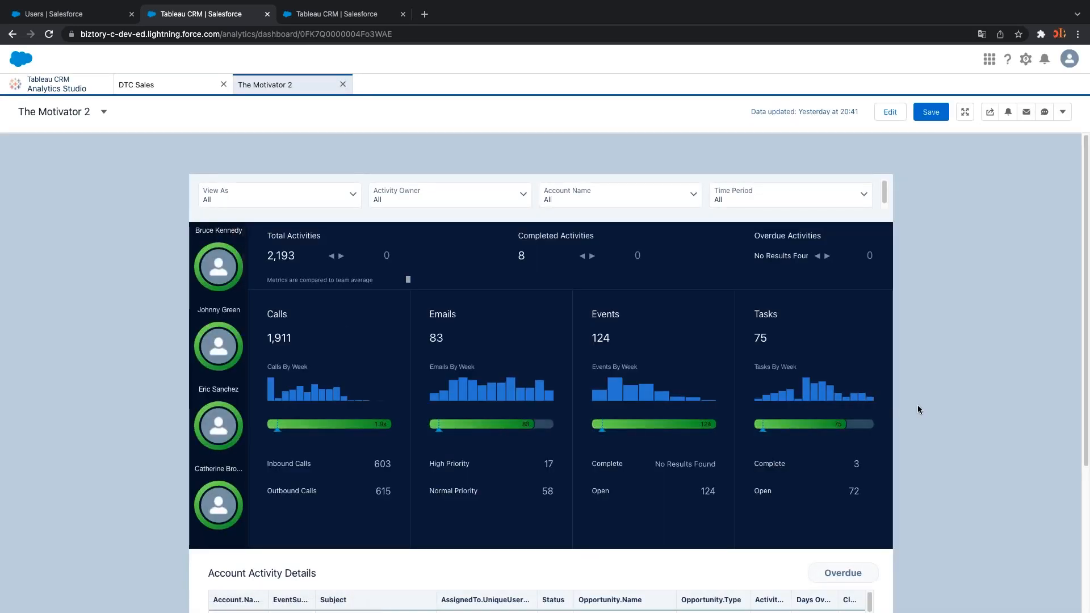
{"action": "scroll", "coordinate": [917, 404], "scroll_direction": "down", "scroll_amount": 1}
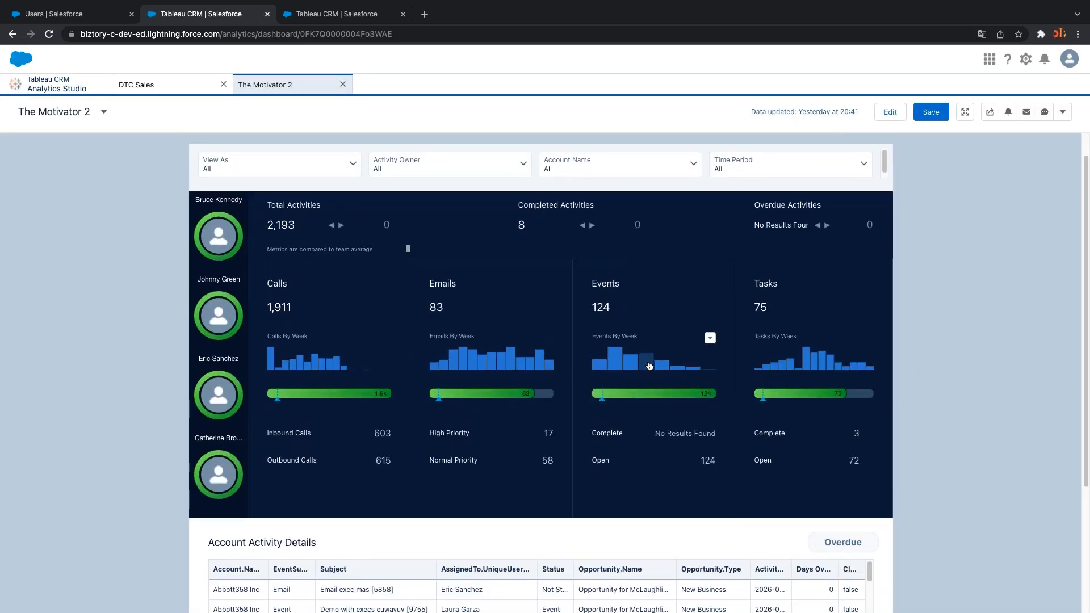
{"action": "left_click", "coordinate": [650, 366]}
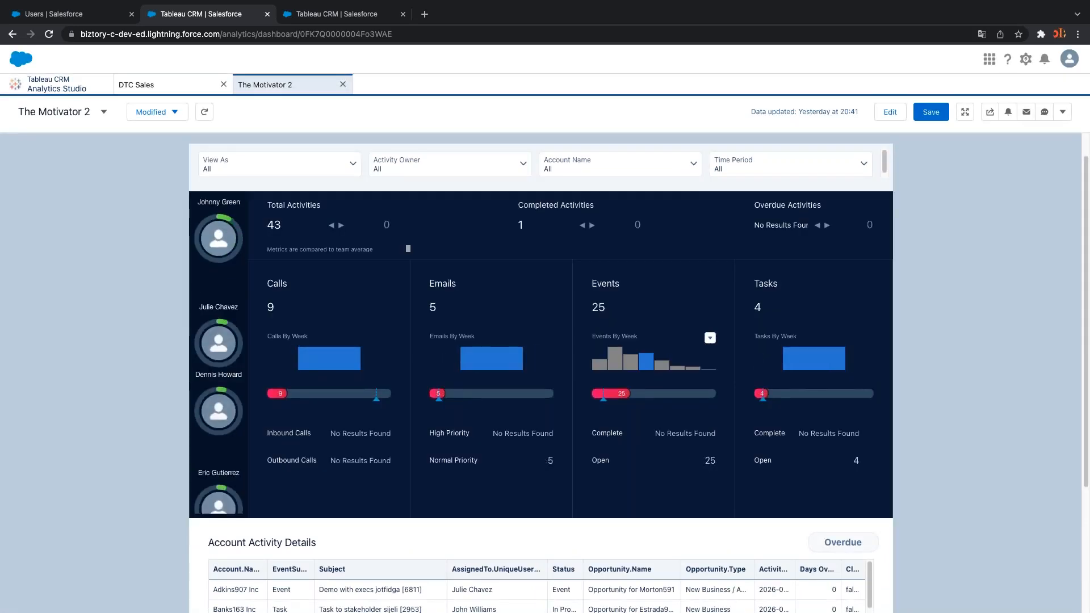
{"action": "left_click", "coordinate": [649, 364]}
Close The Motivator 2 and list the stories: titanic and three Orders_Returns stories
{"action": "left_click", "coordinate": [344, 85]}
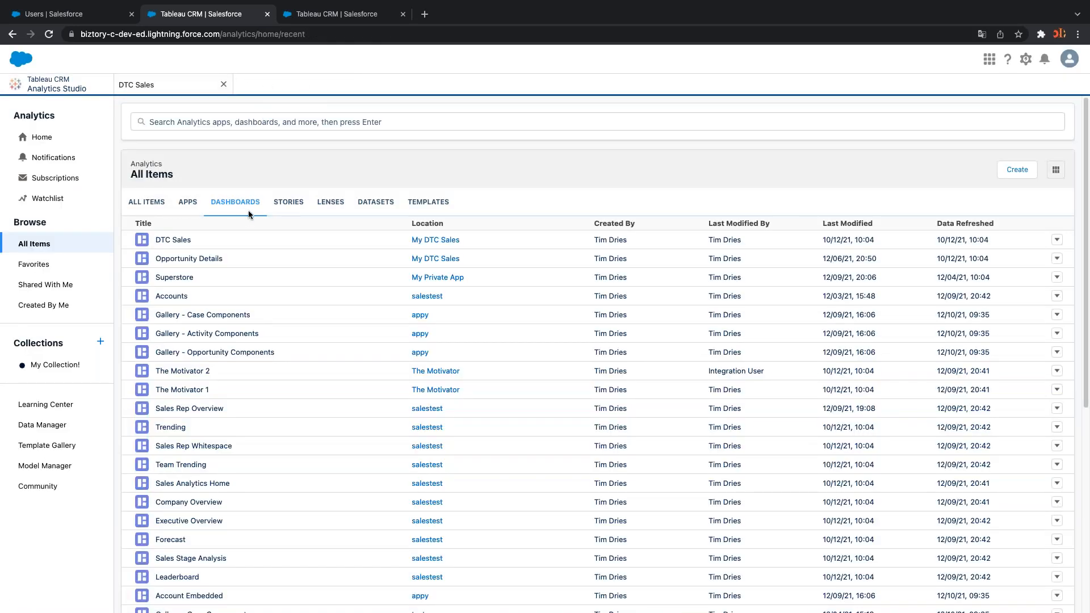
{"action": "left_click", "coordinate": [290, 205]}
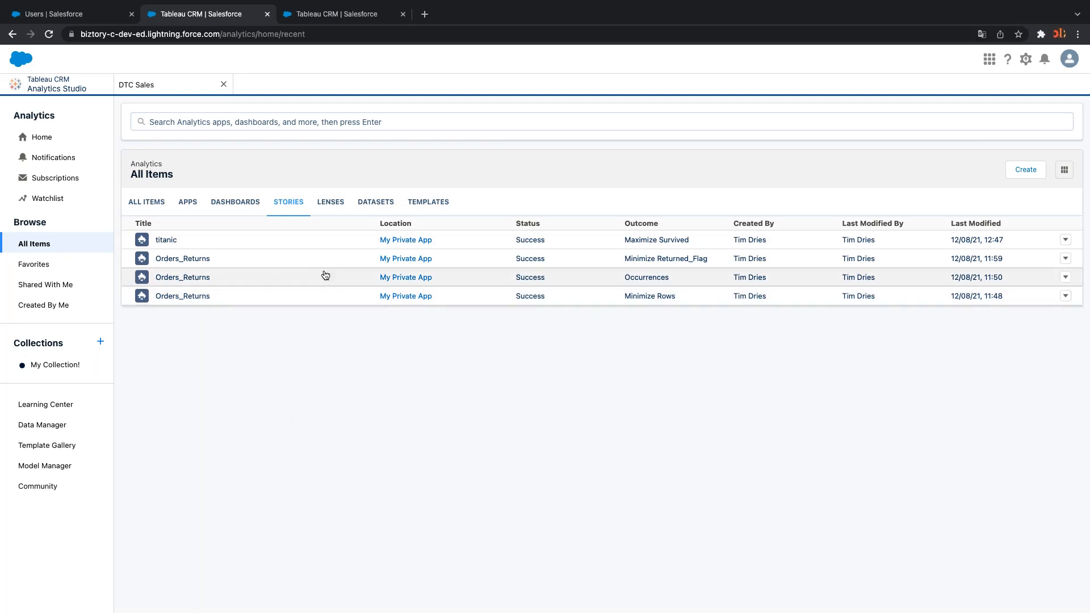
Show the Lenses tab with seven lenses, including Explore Opportunities, Sales Stage Details and lensttest
{"action": "left_click", "coordinate": [343, 201]}
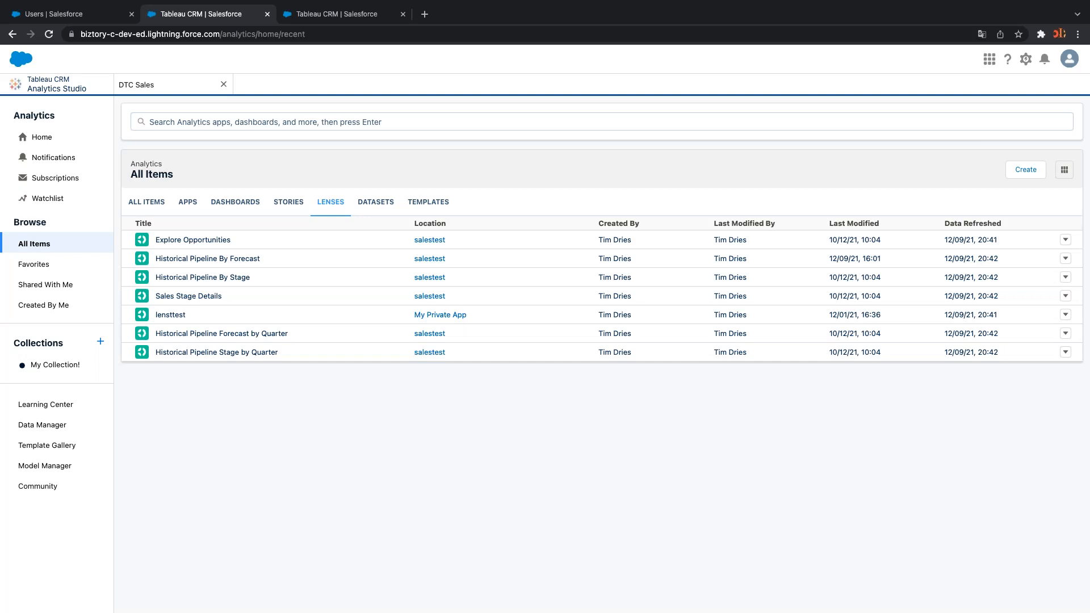
Show the datasets under All Items: Accounts, Activities, DTC Opportunity and Opportunities
{"action": "left_click", "coordinate": [376, 203]}
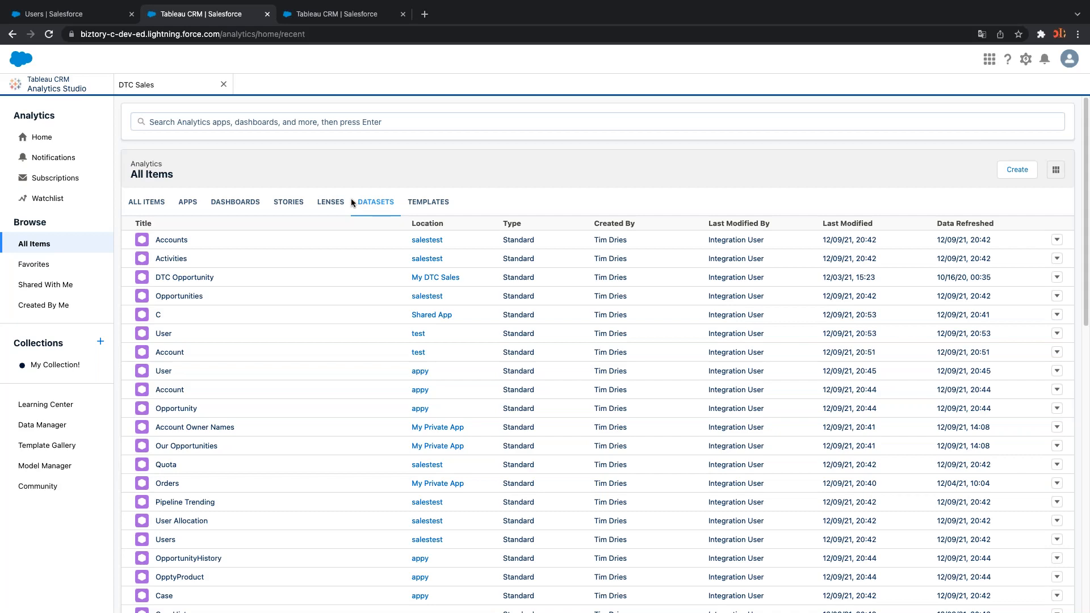
Look over the Favorites list, then return to the combined All Items overview
{"action": "left_click", "coordinate": [48, 262]}
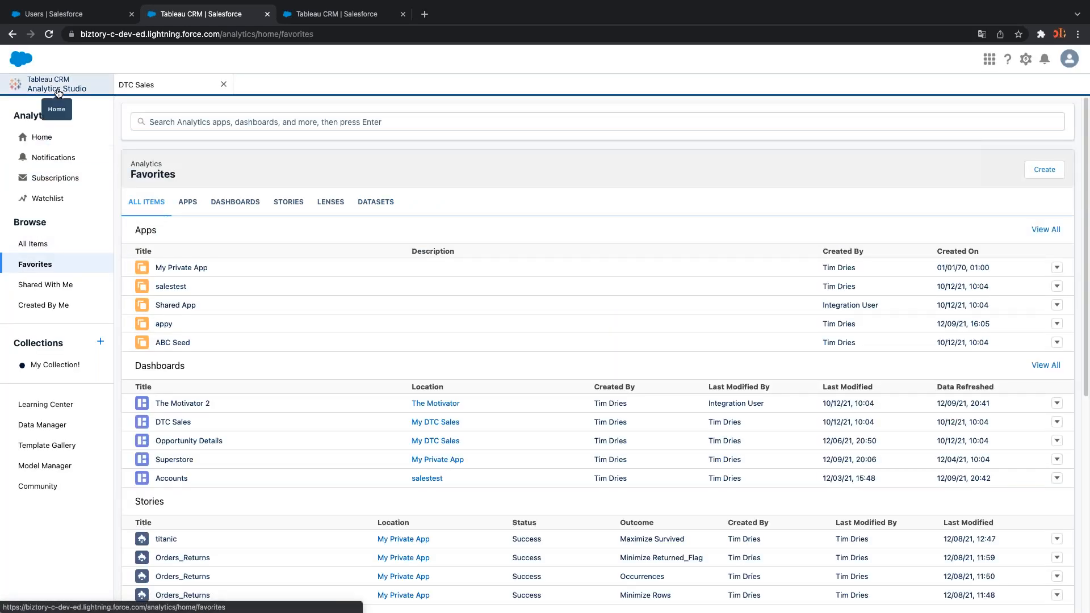
{"action": "left_click", "coordinate": [37, 241]}
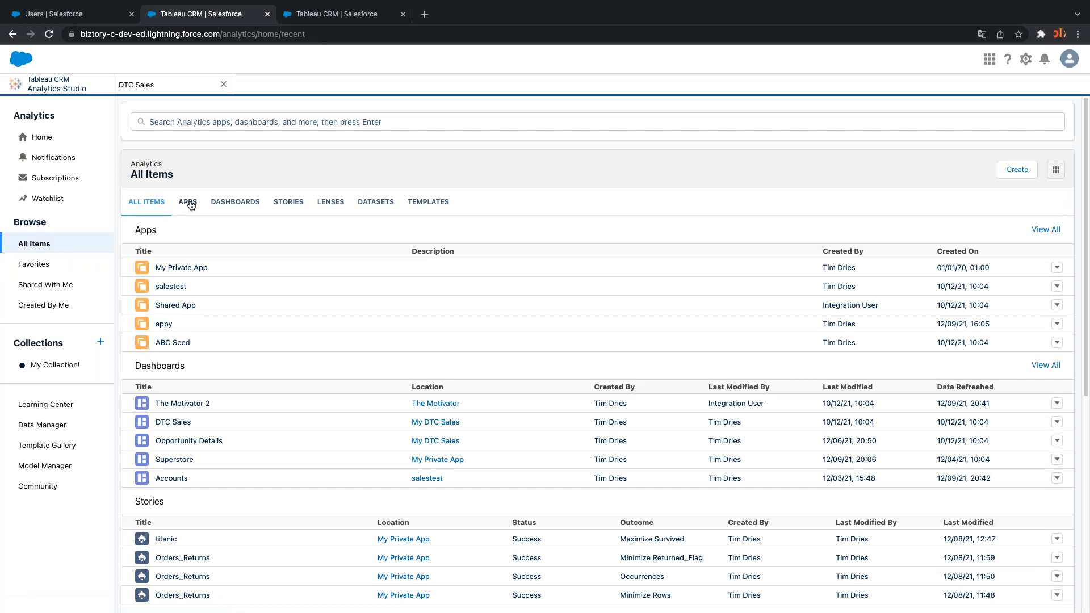
Browse the dashboards, stories, lenses and datasets lists under All Items in turn
{"action": "left_click", "coordinate": [235, 202]}
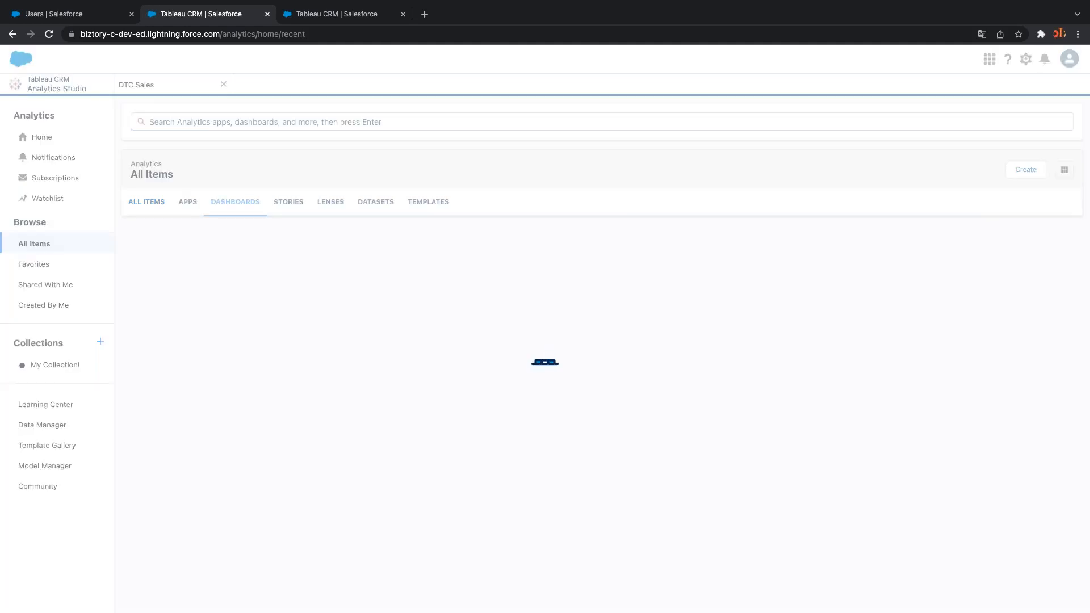
{"action": "scroll", "coordinate": [239, 397], "scroll_direction": "down", "scroll_amount": 5}
{"action": "scroll", "coordinate": [596, 397], "scroll_direction": "up", "scroll_amount": 5}
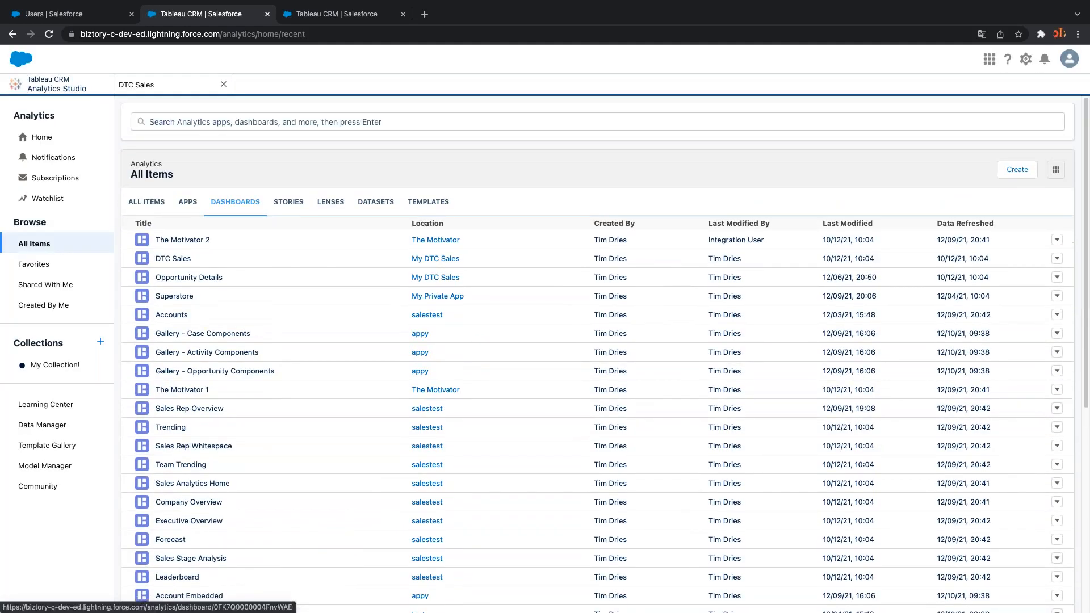
{"action": "left_click", "coordinate": [288, 202]}
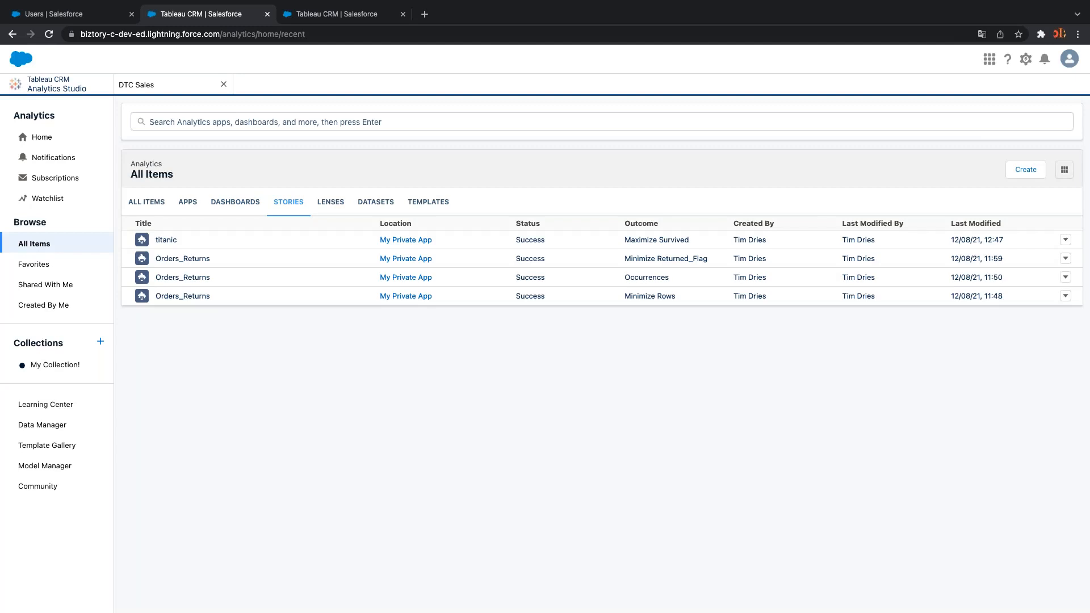
{"action": "left_click", "coordinate": [332, 204]}
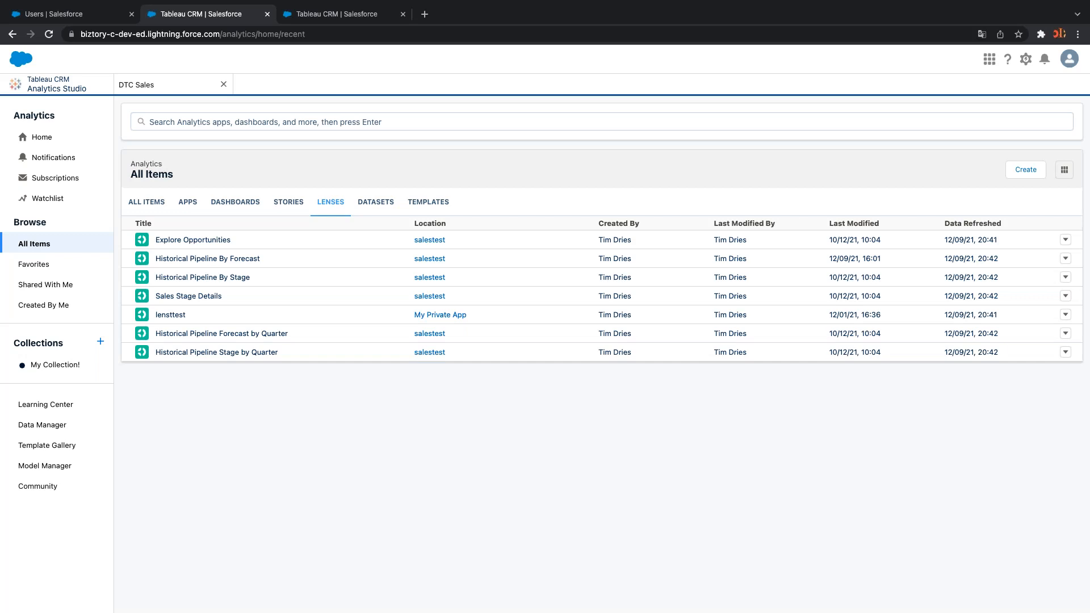
{"action": "left_click", "coordinate": [365, 202]}
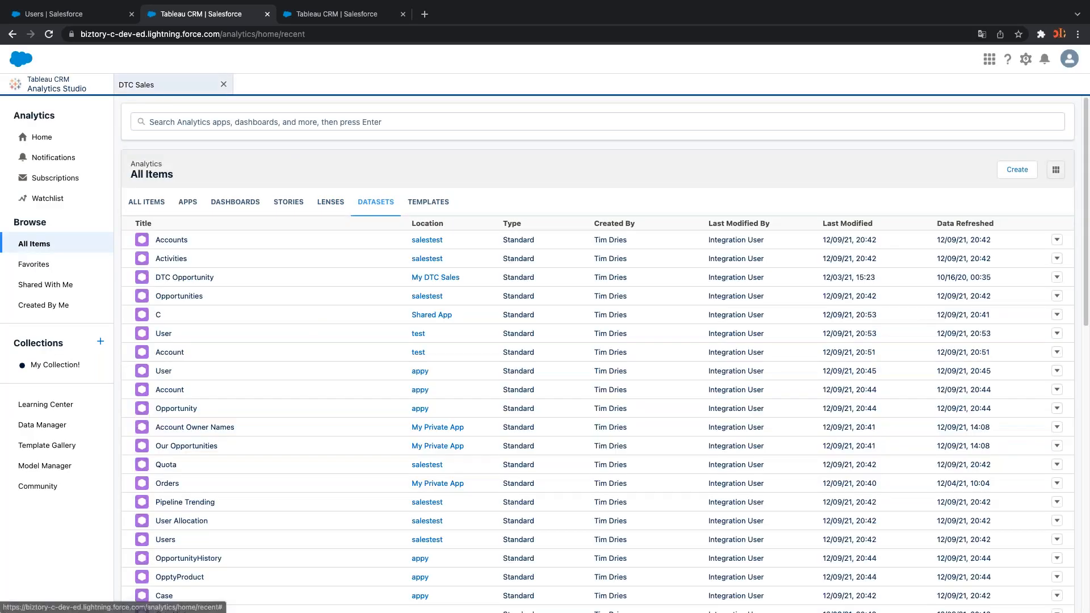
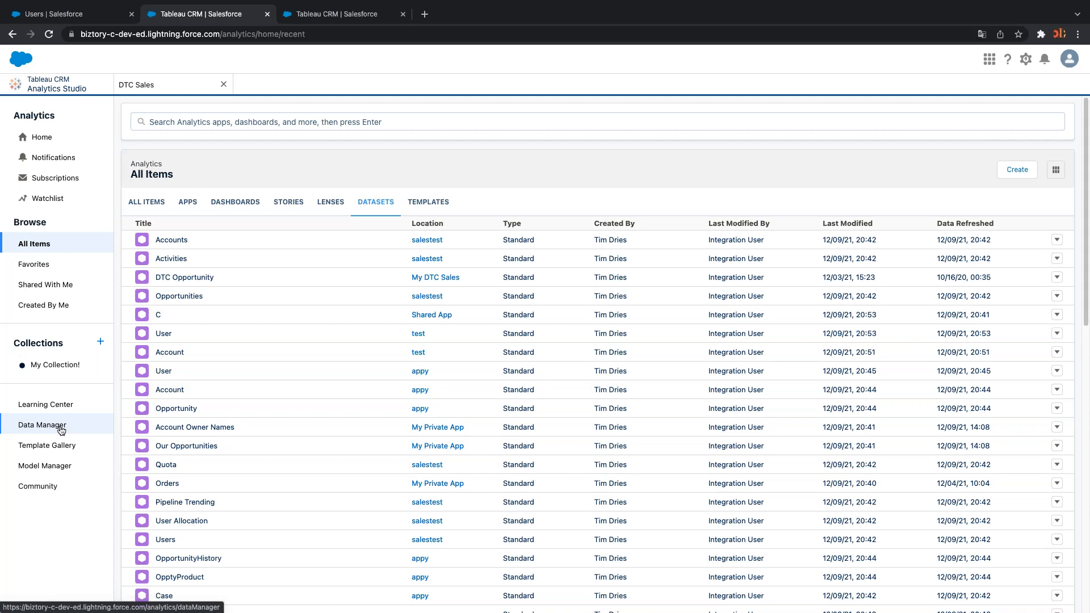
Open Data Manager from the Analytics Studio navigation to see the Monitor jobs list
{"action": "left_click", "coordinate": [61, 430]}
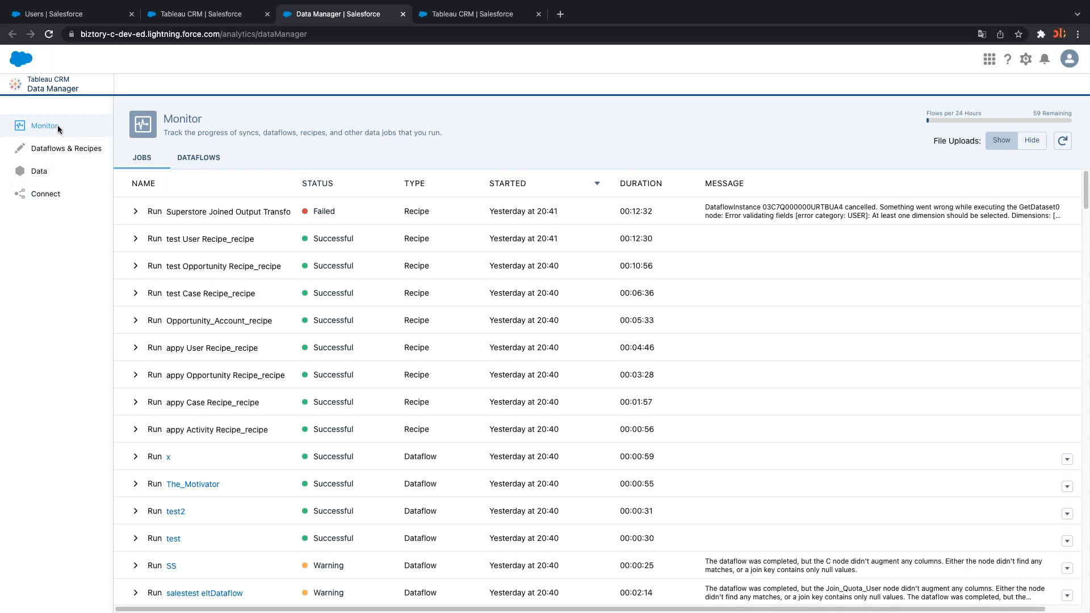
Show the Connect page listing SFDC_LOCAL synced objects with field counts and sync modes
{"action": "left_click", "coordinate": [47, 198]}
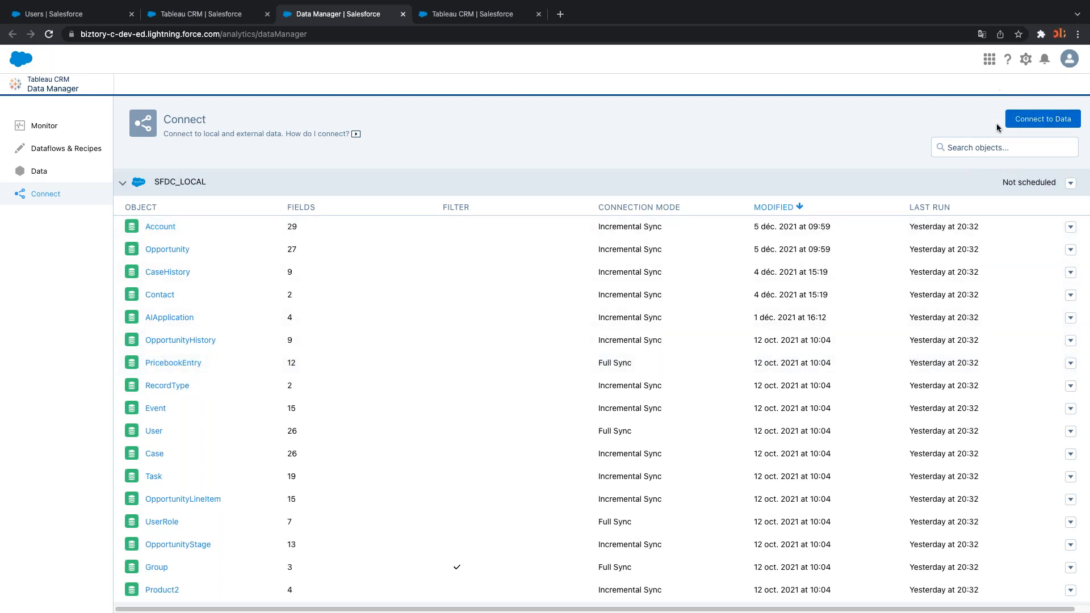
{"action": "left_click", "coordinate": [1067, 119]}
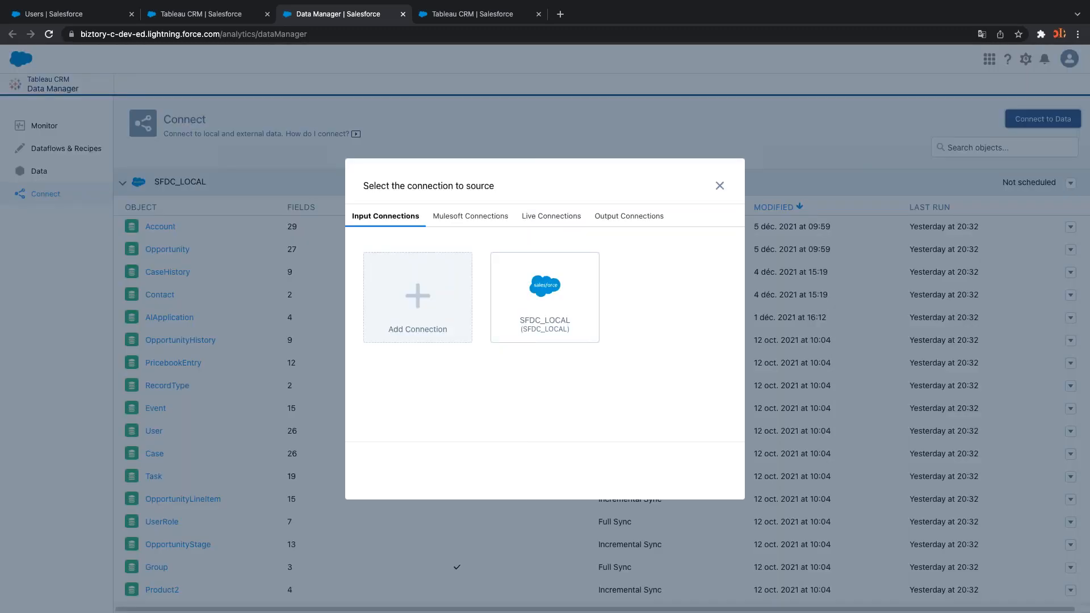
{"action": "left_click", "coordinate": [563, 293]}
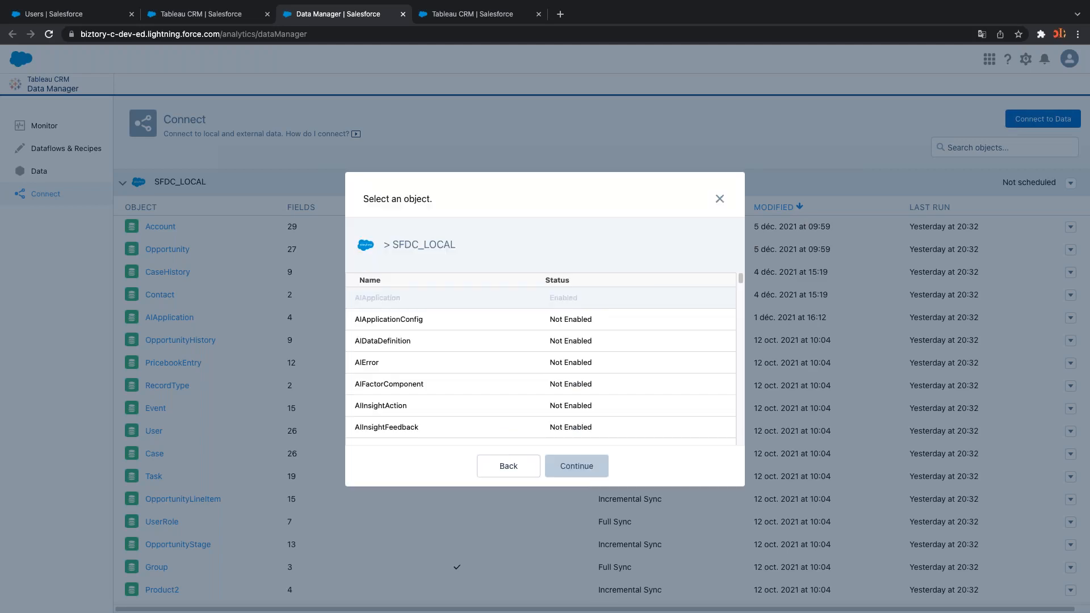
{"action": "scroll", "coordinate": [519, 357], "scroll_direction": "down", "scroll_amount": 5}
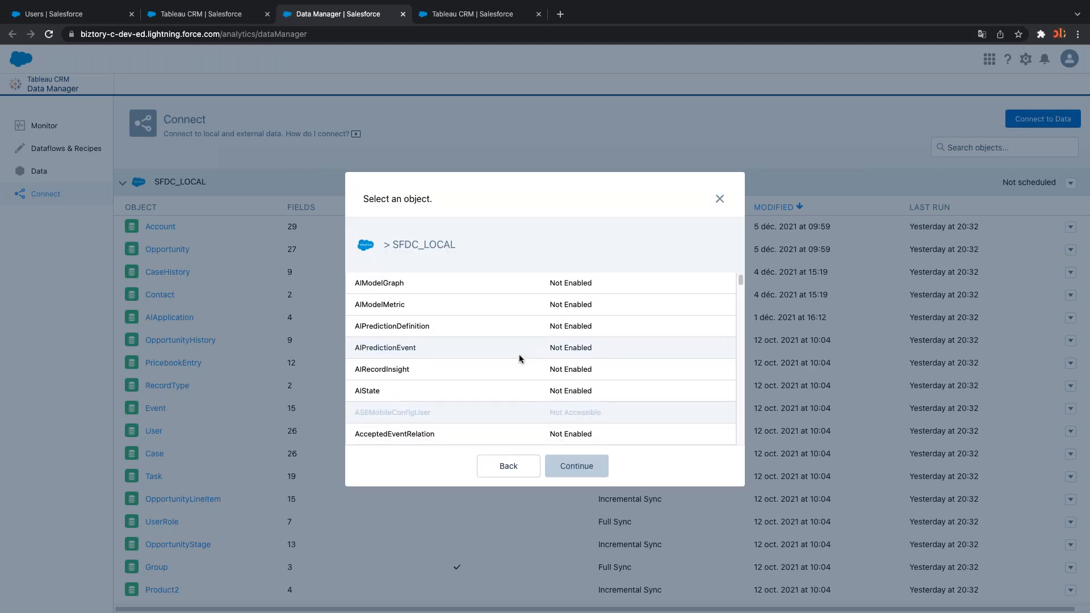
{"action": "scroll", "coordinate": [519, 357], "scroll_direction": "down", "scroll_amount": 10}
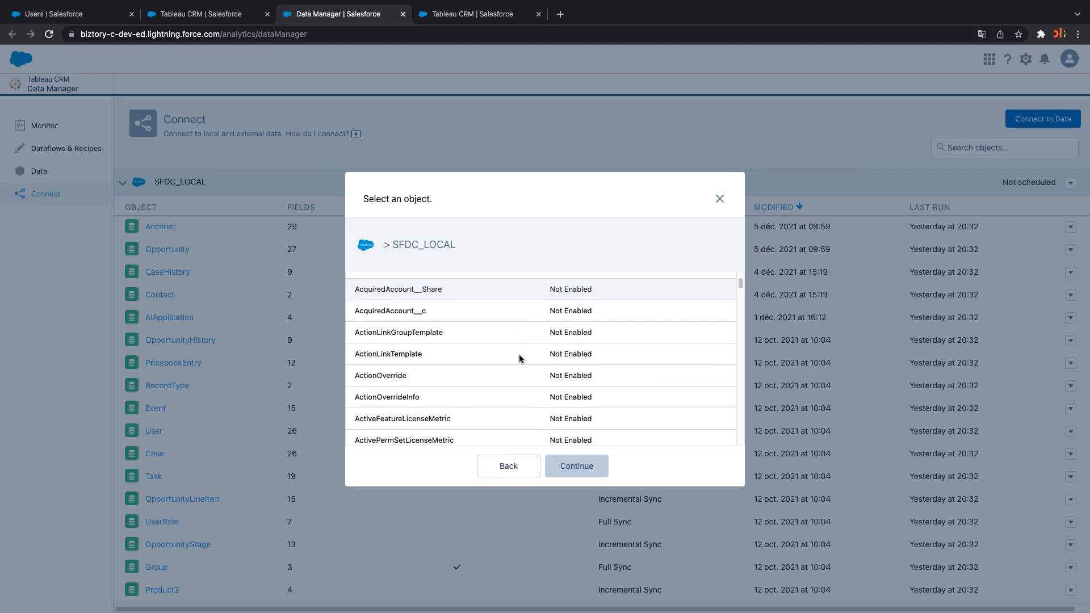
{"action": "scroll", "coordinate": [518, 358], "scroll_direction": "down", "scroll_amount": 5}
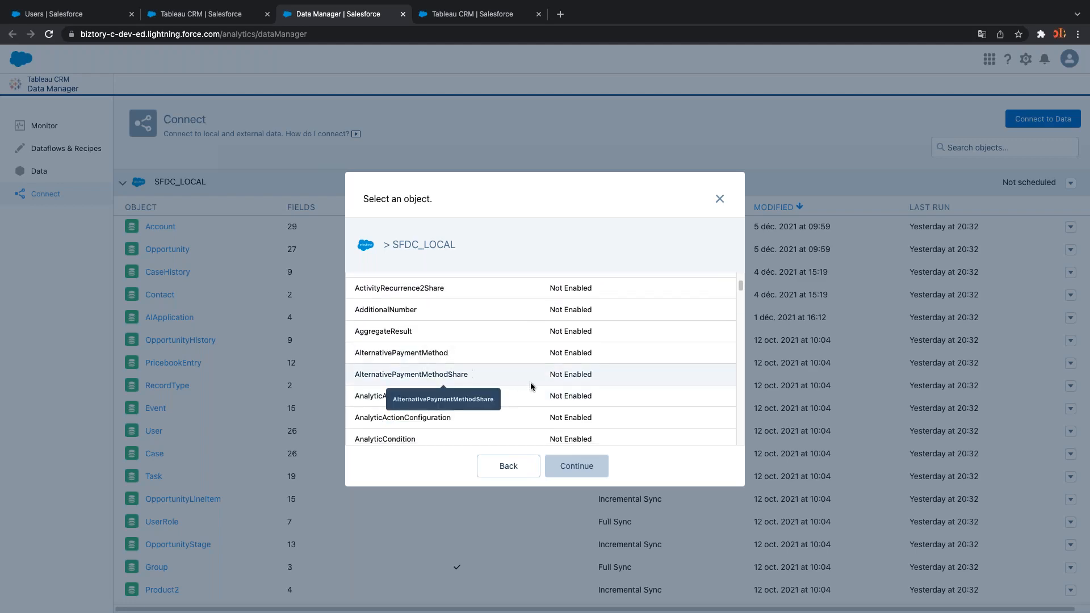
{"action": "left_click", "coordinate": [718, 200]}
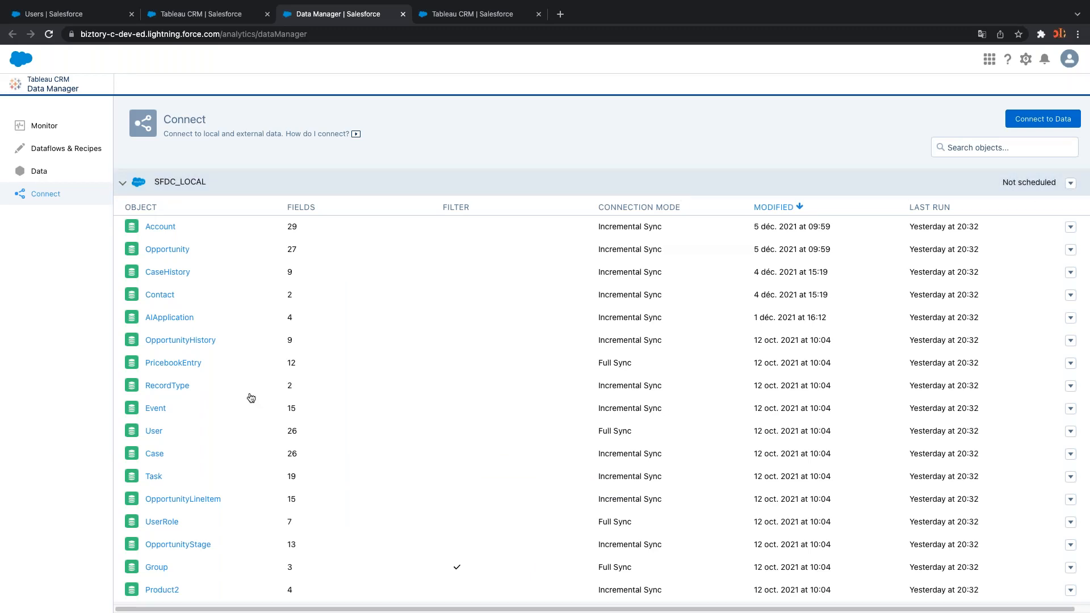
Run the SFDC_LOCAL connection sync now and follow its queued jobs in Monitor
{"action": "scroll", "coordinate": [250, 458], "scroll_direction": "down", "scroll_amount": 1}
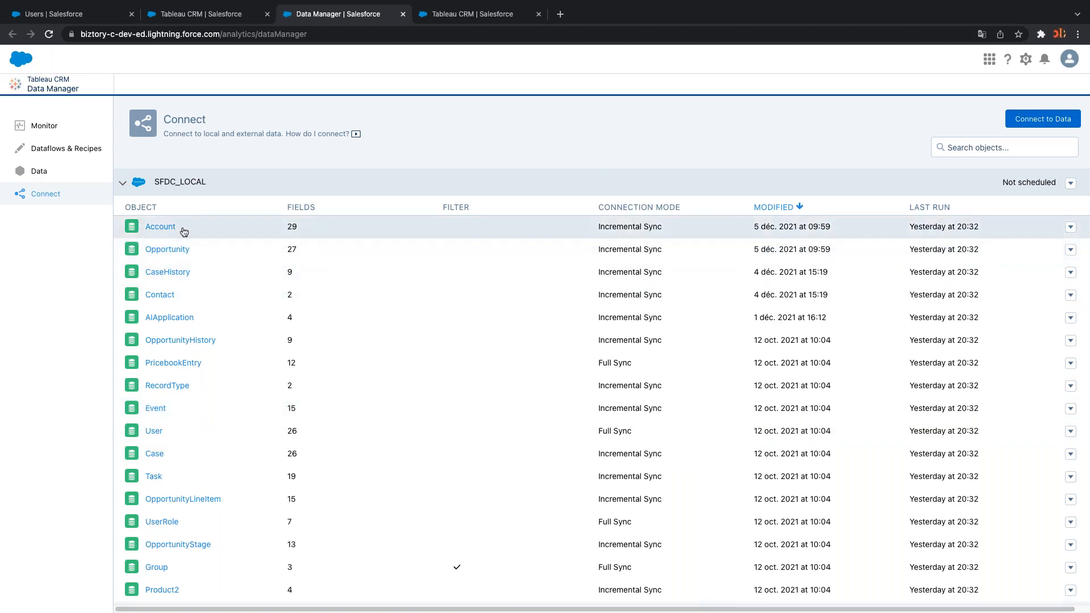
{"action": "left_click", "coordinate": [1071, 228]}
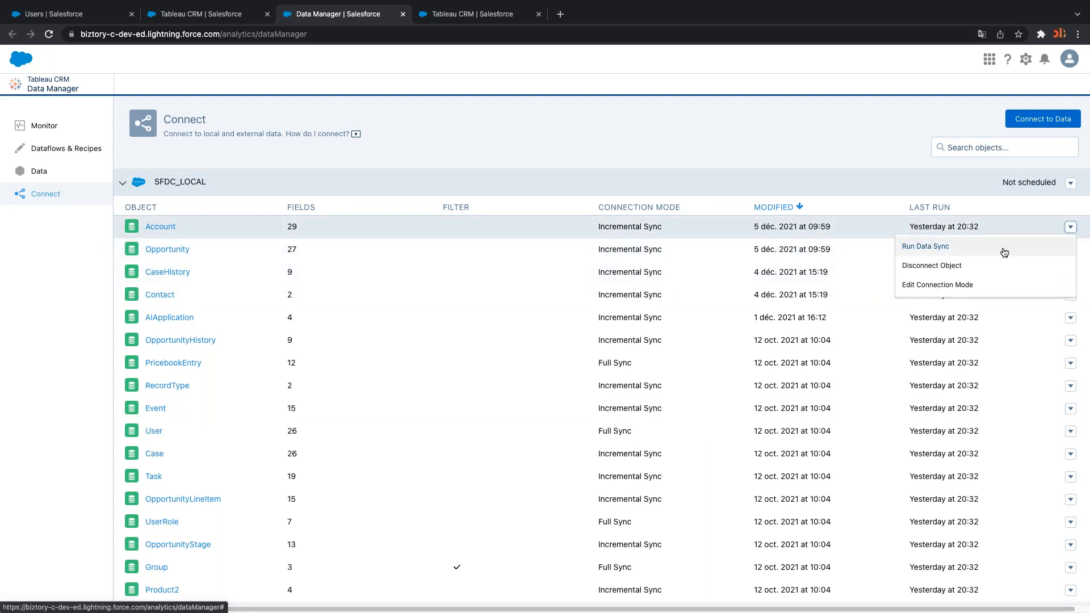
{"action": "left_click", "coordinate": [1070, 184]}
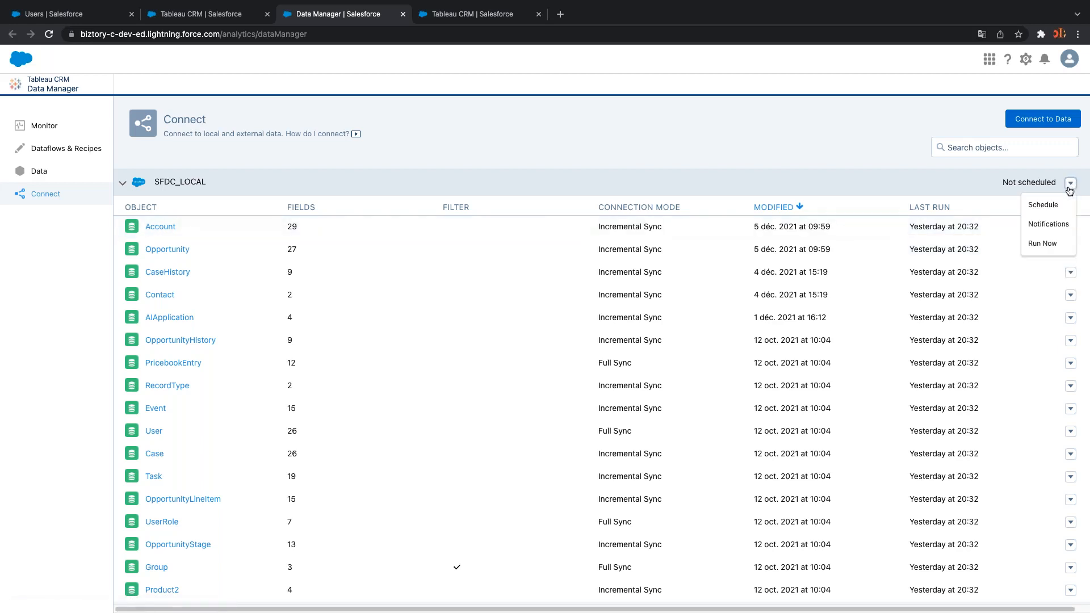
{"action": "left_click", "coordinate": [1051, 250]}
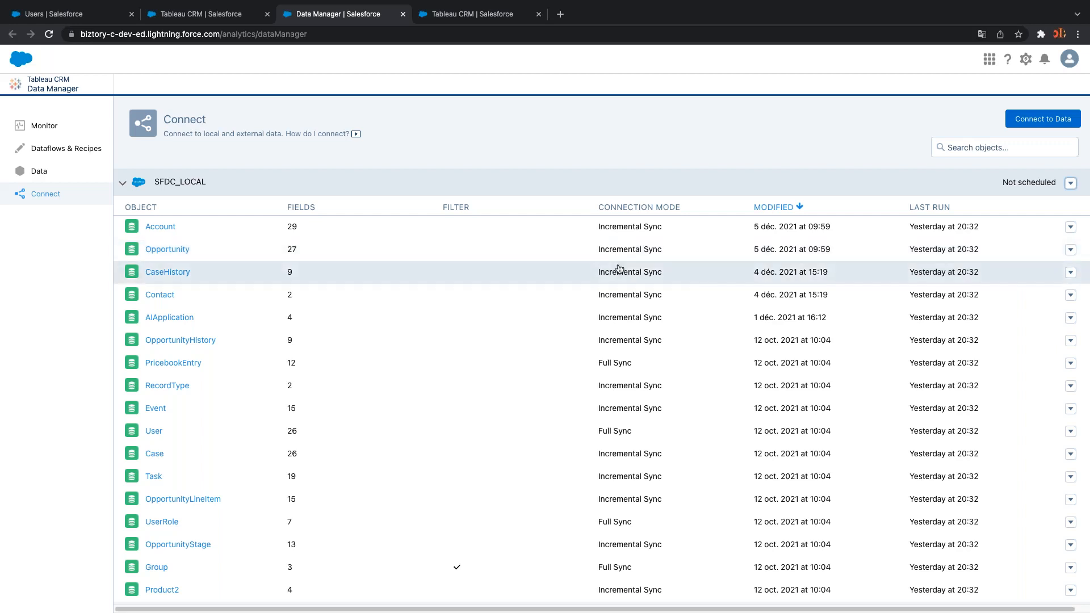
{"action": "left_click", "coordinate": [45, 126]}
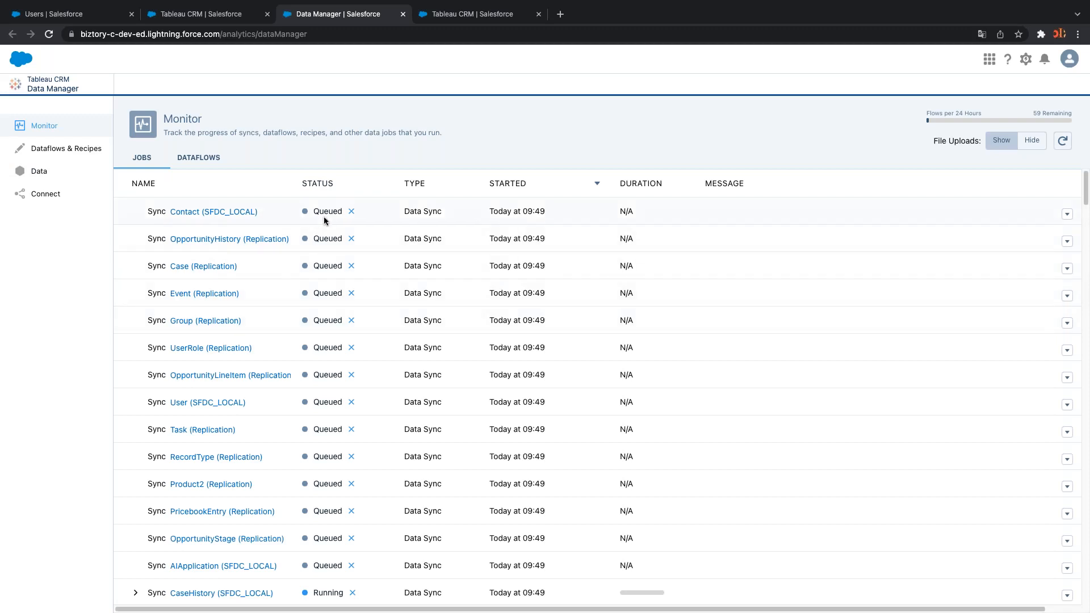
Review the queued Contact, User and Replication syncs, then go back to the Connect list
{"action": "scroll", "coordinate": [364, 527], "scroll_direction": "down", "scroll_amount": 5}
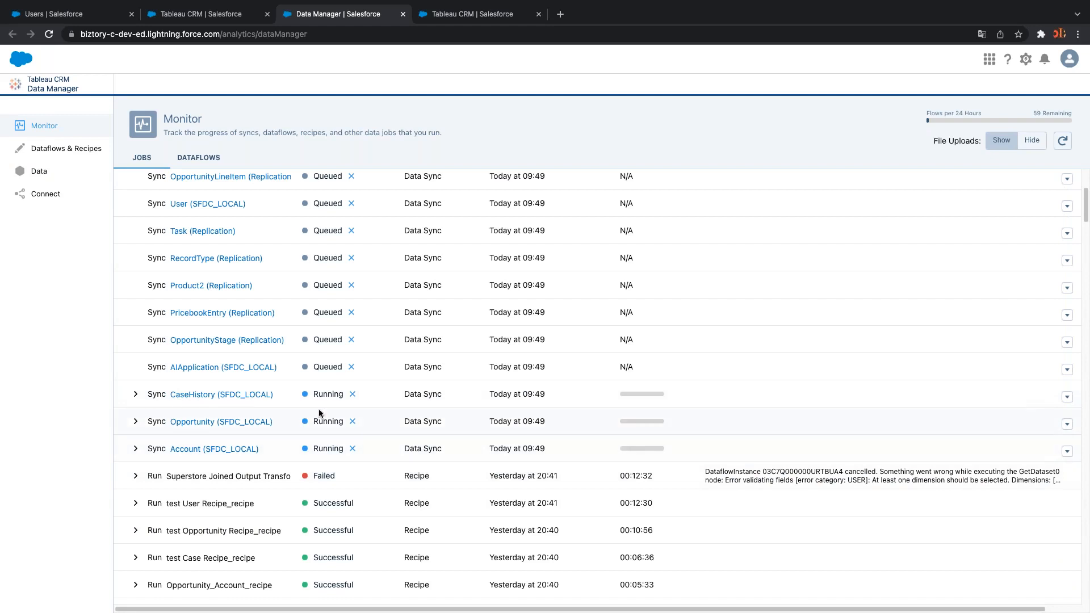
{"action": "scroll", "coordinate": [326, 296], "scroll_direction": "up", "scroll_amount": 5}
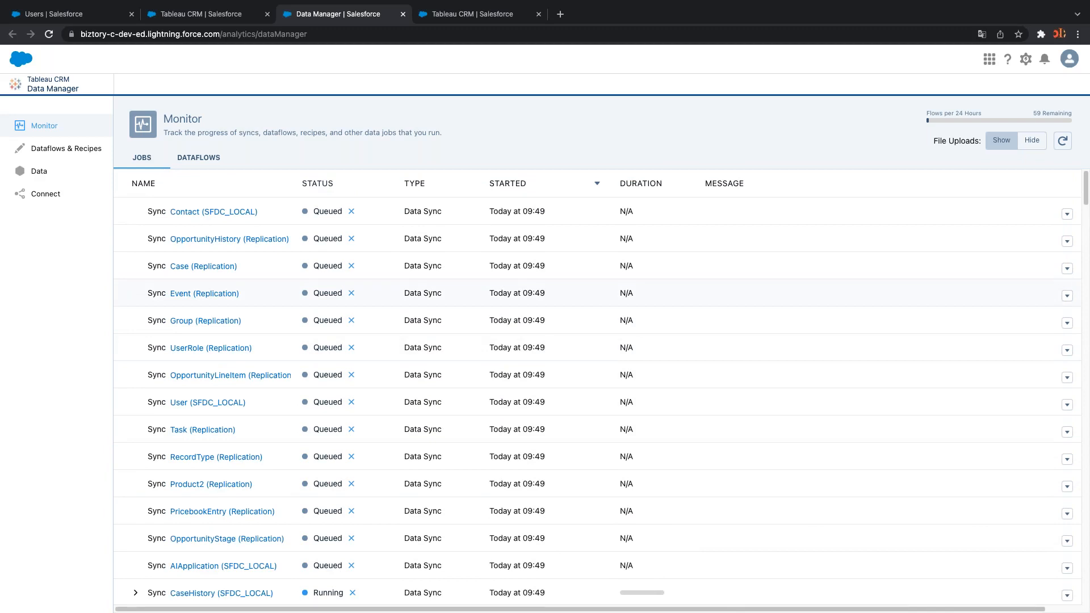
{"action": "left_click", "coordinate": [57, 199]}
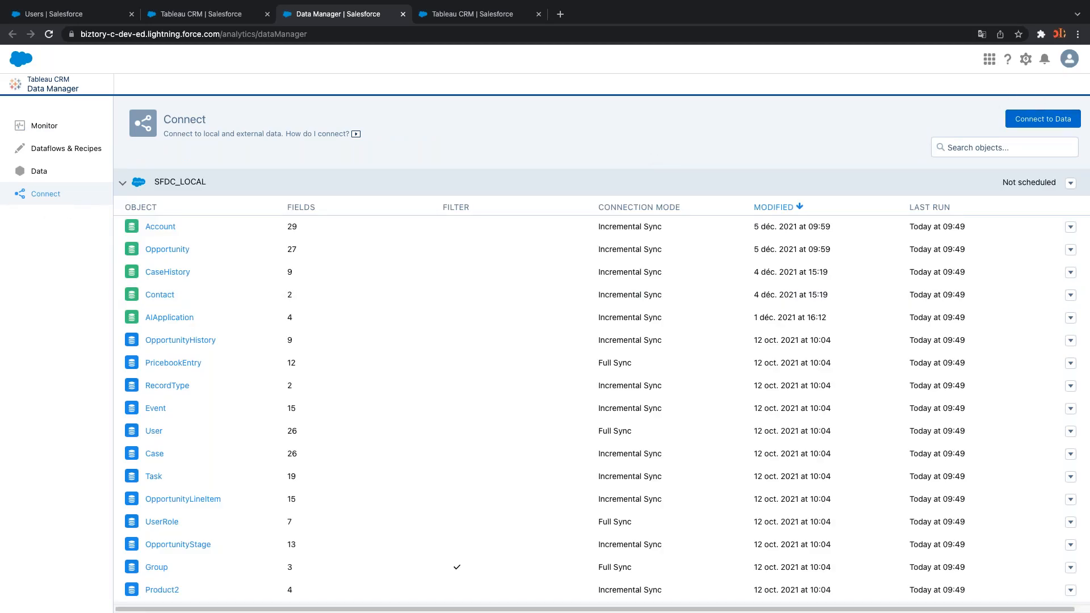
Open the Connect to Data picker offering SFDC_LOCAL or a new input connection
{"action": "left_click", "coordinate": [1034, 121]}
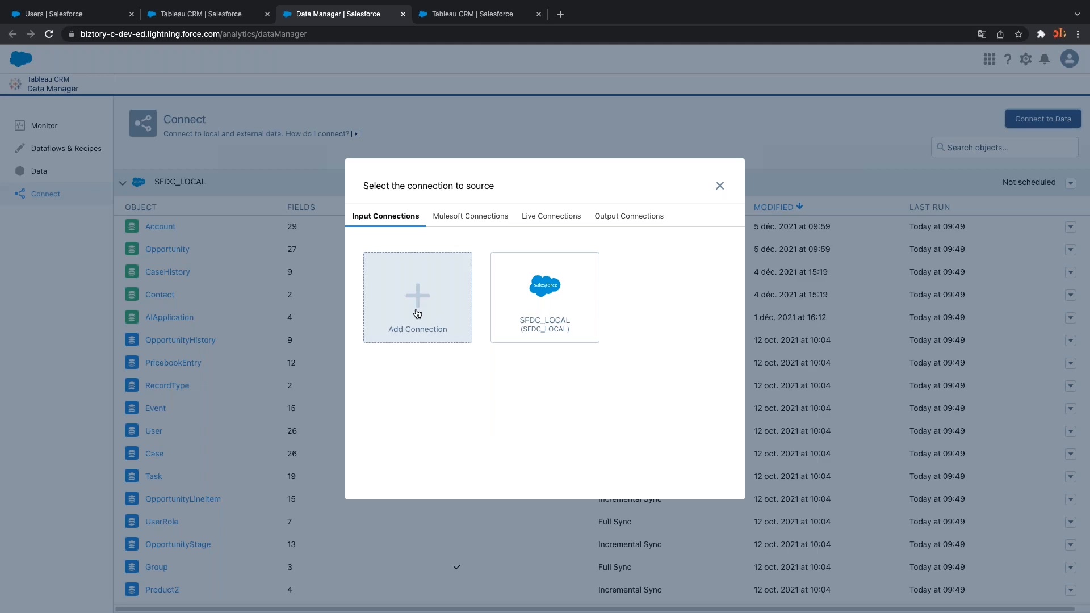
Look through the Mulesoft, Live and Output connector lists, then close the chooser without adding one
{"action": "left_click", "coordinate": [475, 218]}
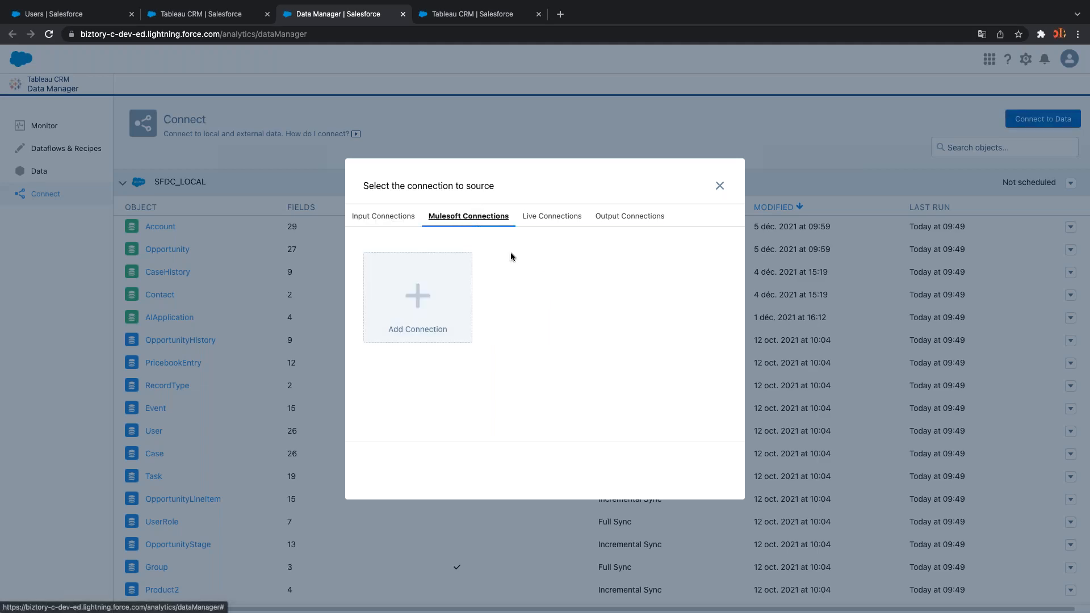
{"action": "left_click", "coordinate": [409, 310]}
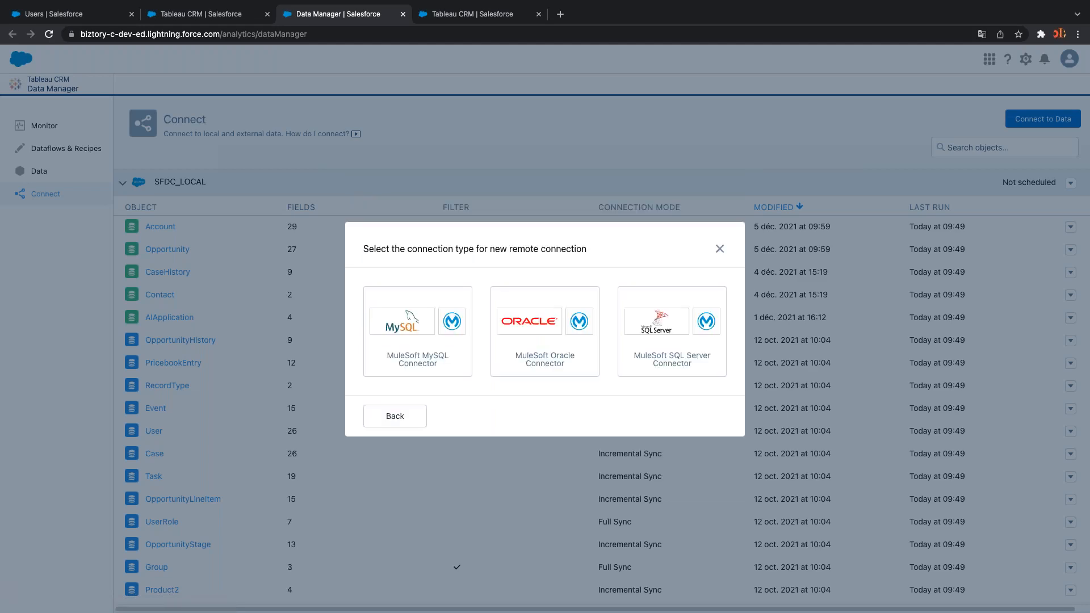
{"action": "left_click", "coordinate": [415, 414]}
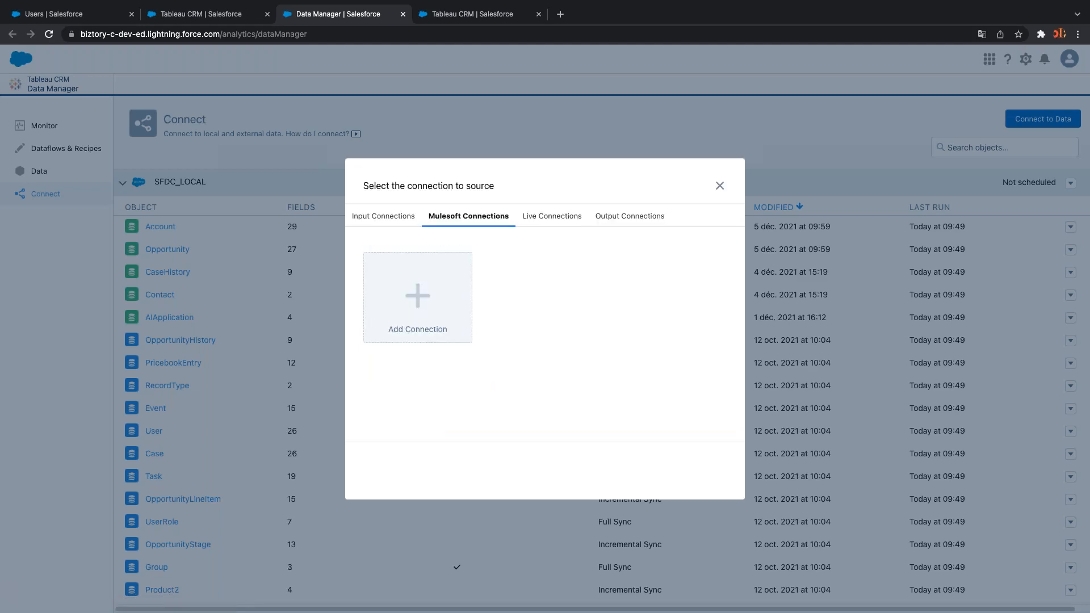
{"action": "left_click", "coordinate": [554, 218]}
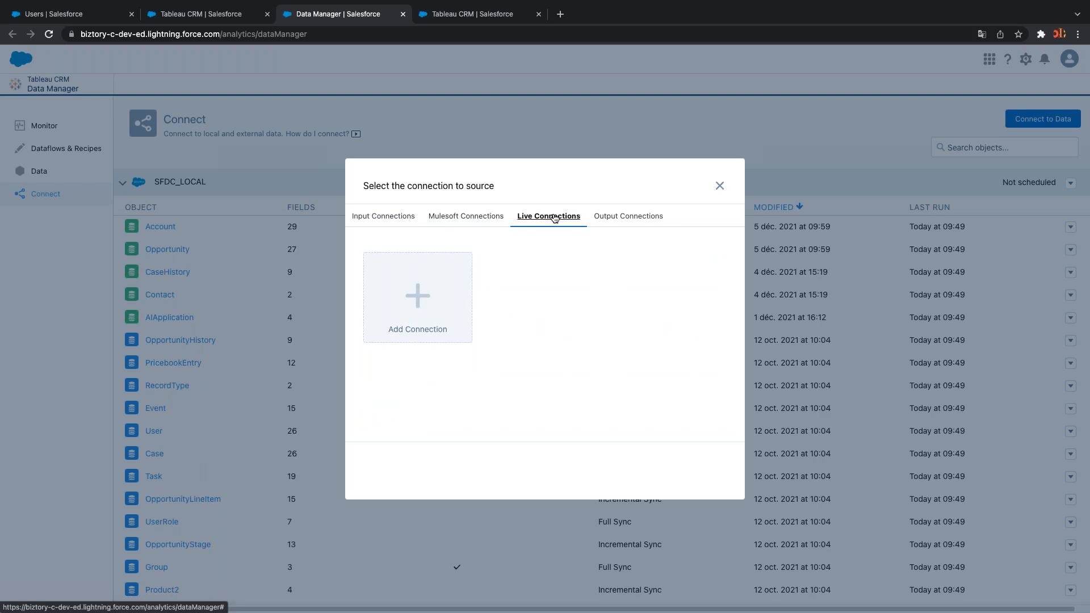
{"action": "left_click", "coordinate": [426, 304]}
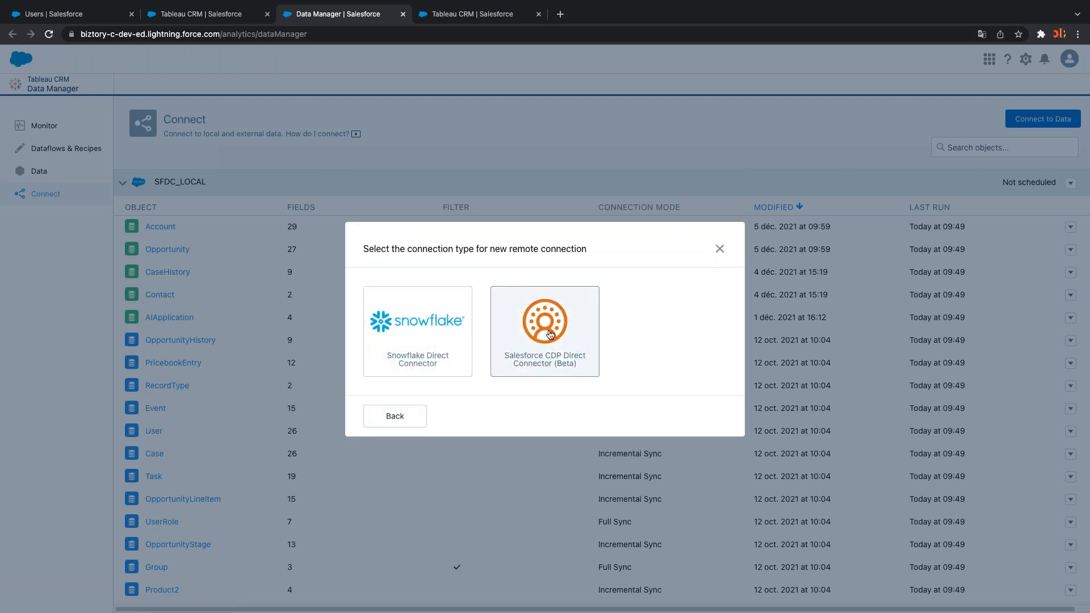
{"action": "left_click", "coordinate": [419, 421]}
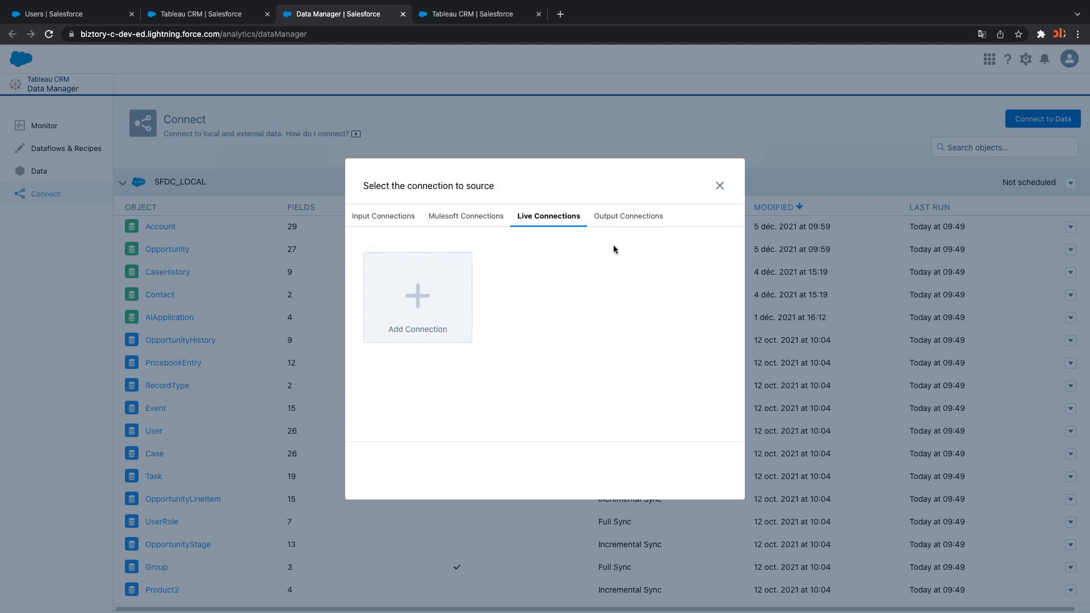
{"action": "left_click", "coordinate": [632, 223]}
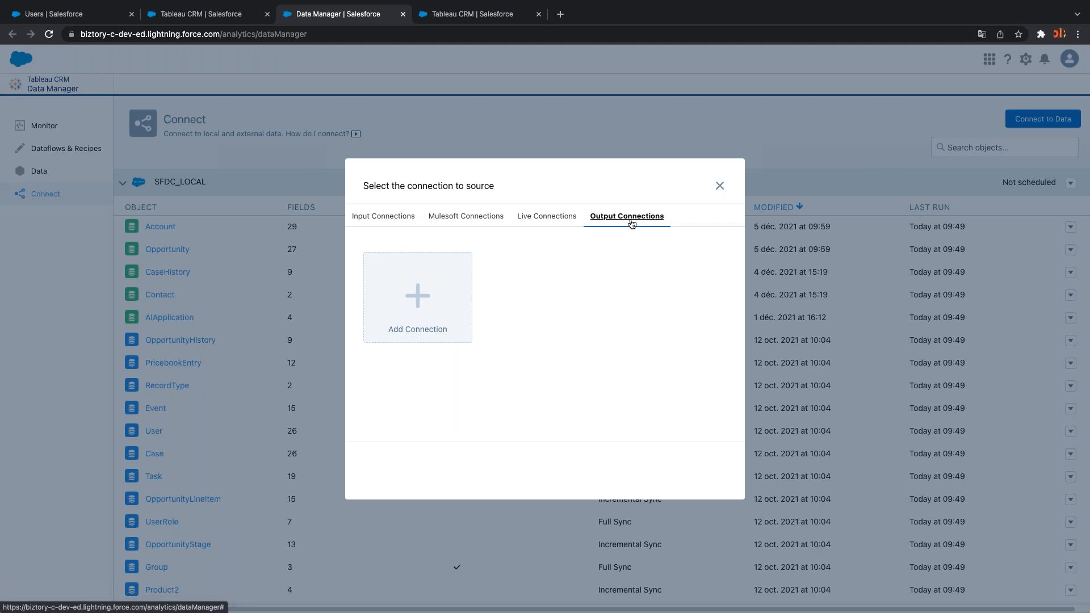
{"action": "left_click", "coordinate": [437, 274]}
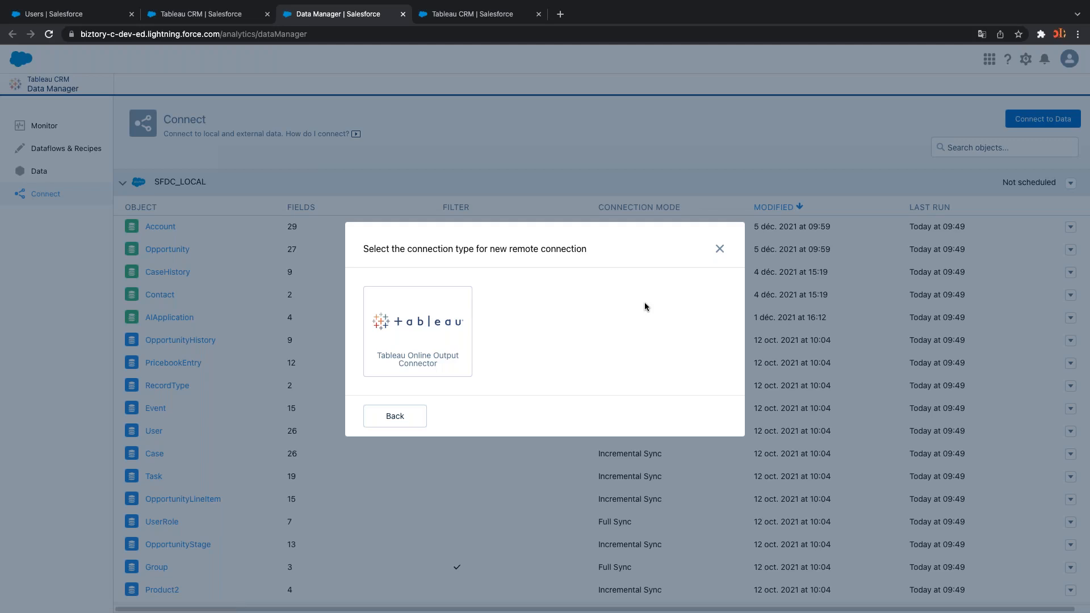
{"action": "left_click", "coordinate": [721, 251]}
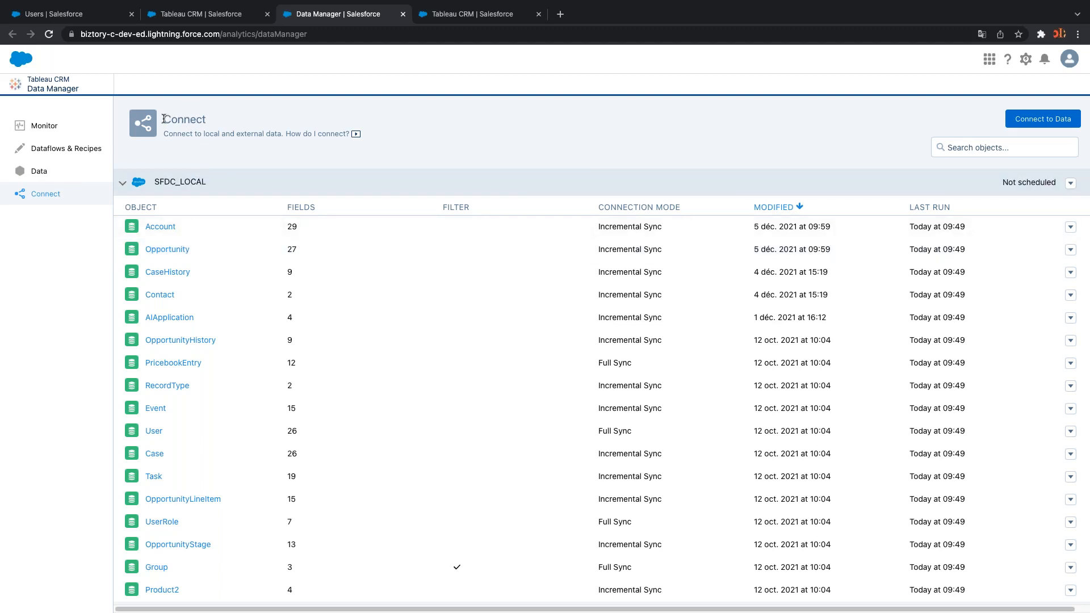
Show the Dataflows & Recipes page listing Default Salesforce Dataflow and Superstore Join Flow
{"action": "left_click_drag", "start_coordinate": [165, 117], "coordinate": [210, 123]}
{"action": "left_click", "coordinate": [63, 155]}
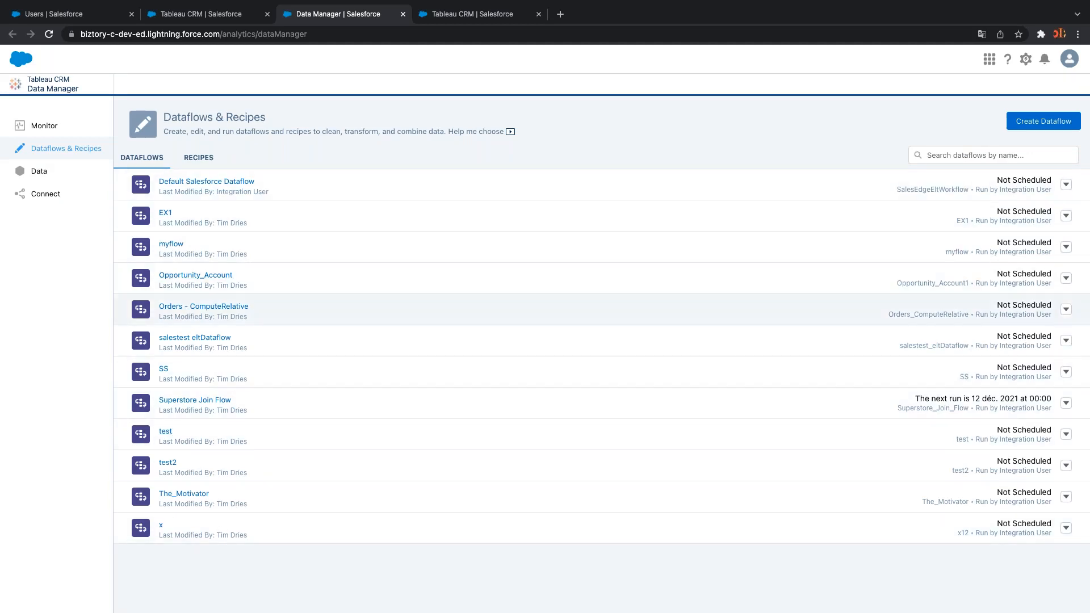
Open the Default Salesforce Dataflow, pan around its node graph, then return to the dataflows list
{"action": "left_click", "coordinate": [212, 183]}
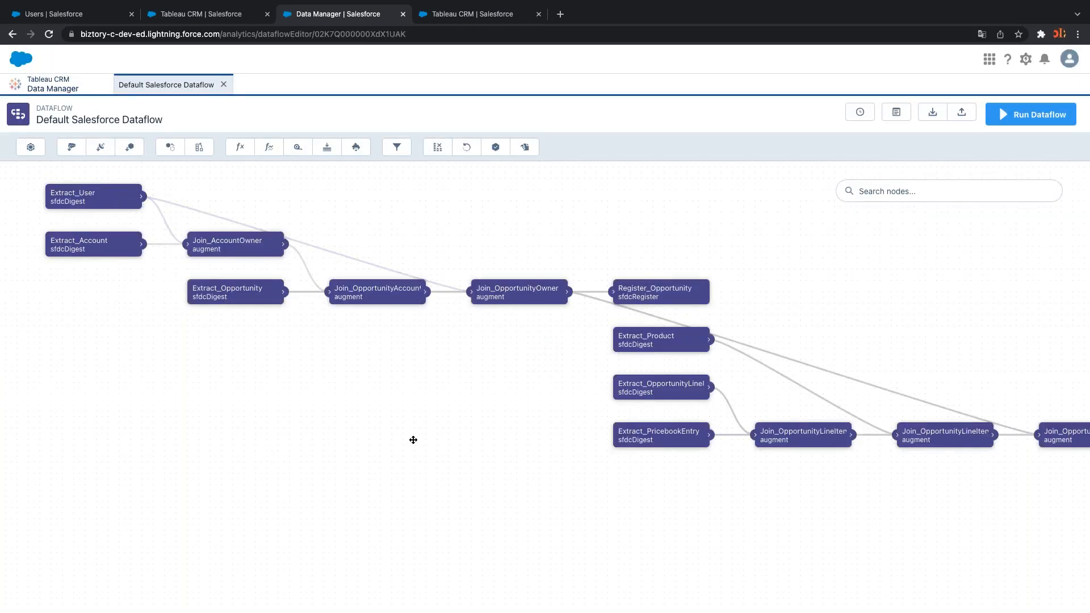
{"action": "scroll", "coordinate": [413, 440], "scroll_direction": "right", "scroll_amount": 3}
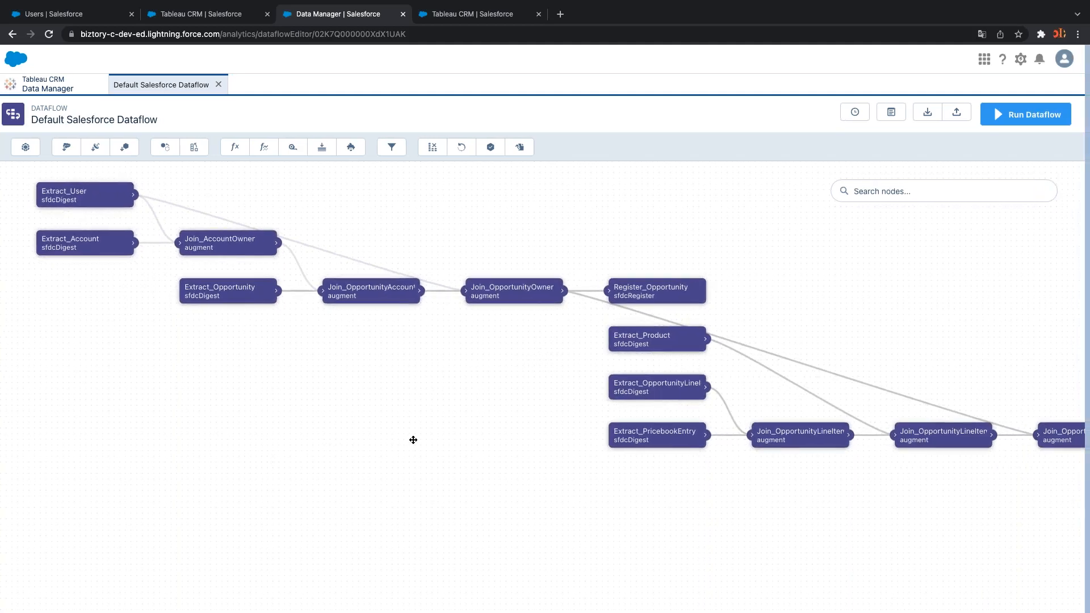
{"action": "scroll", "coordinate": [670, 525], "scroll_direction": "right", "scroll_amount": 3}
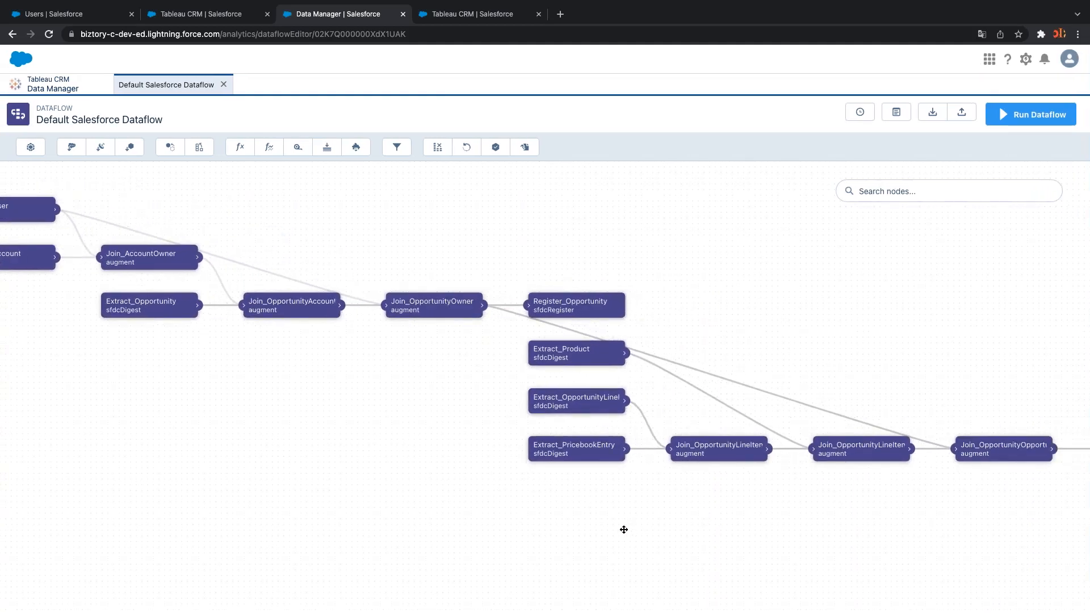
{"action": "scroll", "coordinate": [659, 501], "scroll_direction": "right", "scroll_amount": 5}
{"action": "scroll", "coordinate": [659, 501], "scroll_direction": "down", "scroll_amount": 2}
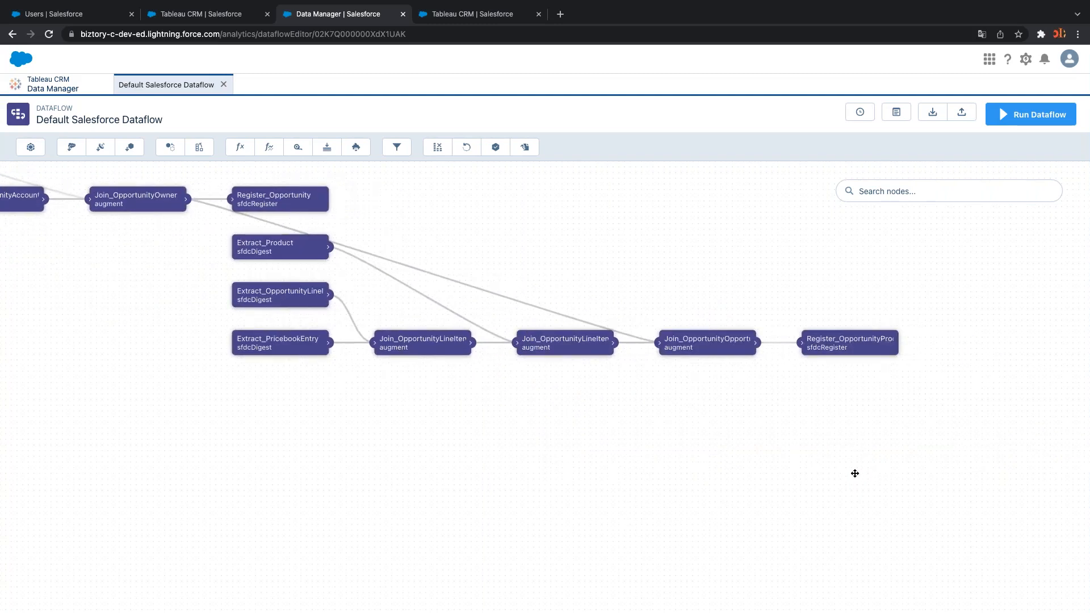
{"action": "scroll", "coordinate": [854, 472], "scroll_direction": "left", "scroll_amount": 4}
{"action": "scroll", "coordinate": [929, 443], "scroll_direction": "up", "scroll_amount": 2}
{"action": "scroll", "coordinate": [929, 442], "scroll_direction": "right", "scroll_amount": 2}
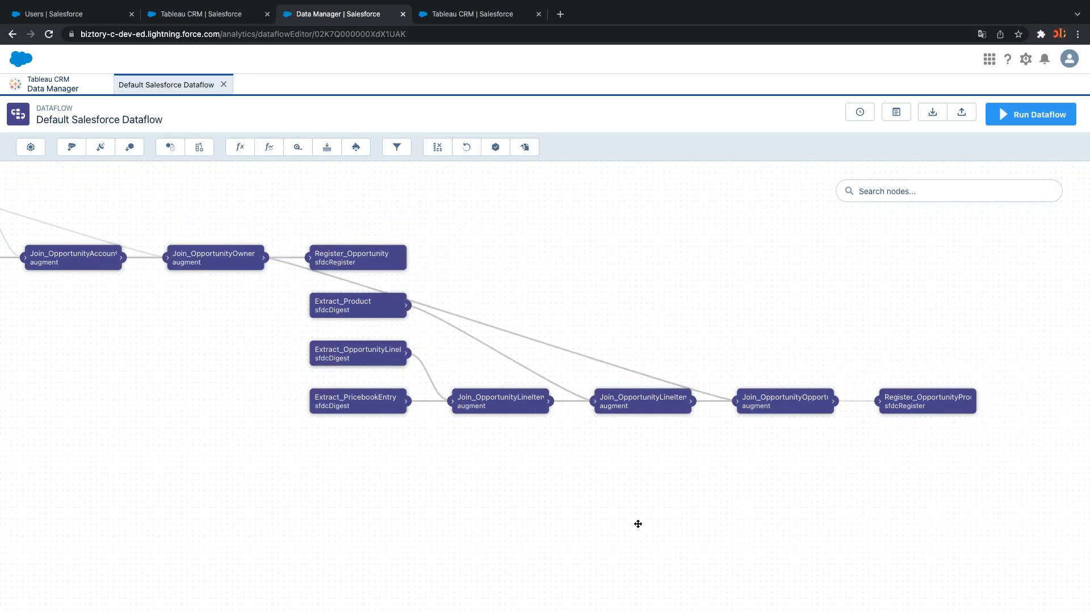
{"action": "left_click_drag", "start_coordinate": [610, 516], "coordinate": [829, 547]}
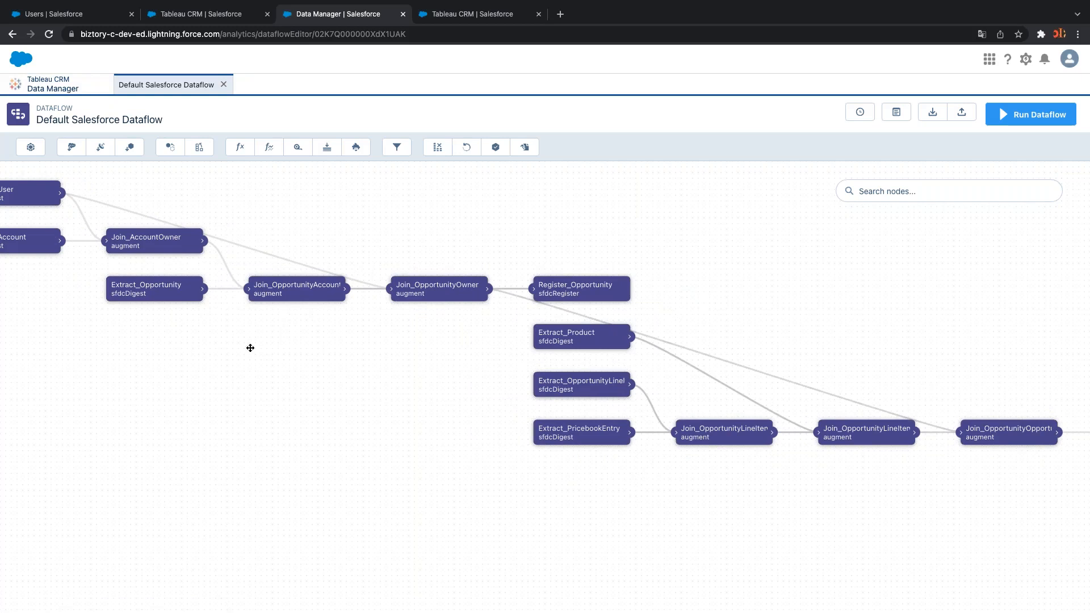
{"action": "left_click_drag", "start_coordinate": [250, 474], "coordinate": [96, 194]}
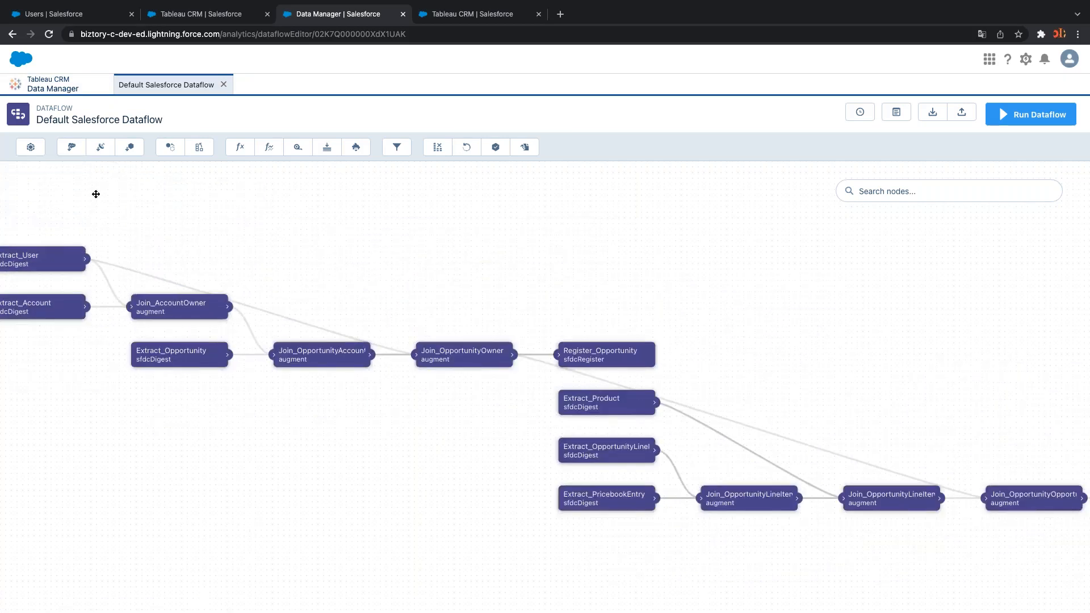
{"action": "left_click", "coordinate": [48, 86]}
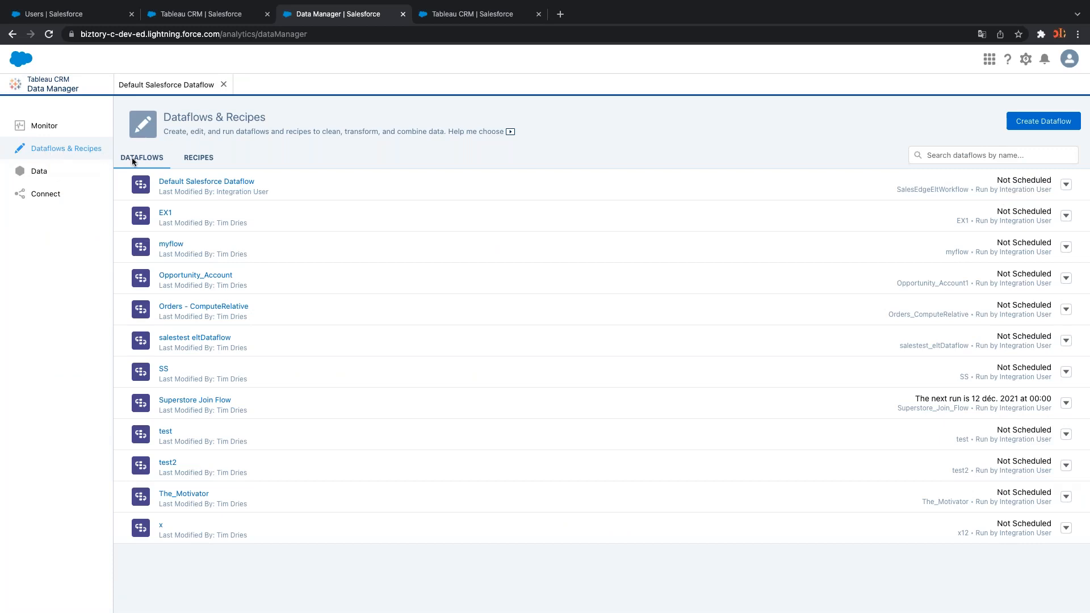
Create a new dataflow named 'My Flow'
{"action": "left_click", "coordinate": [1049, 121]}
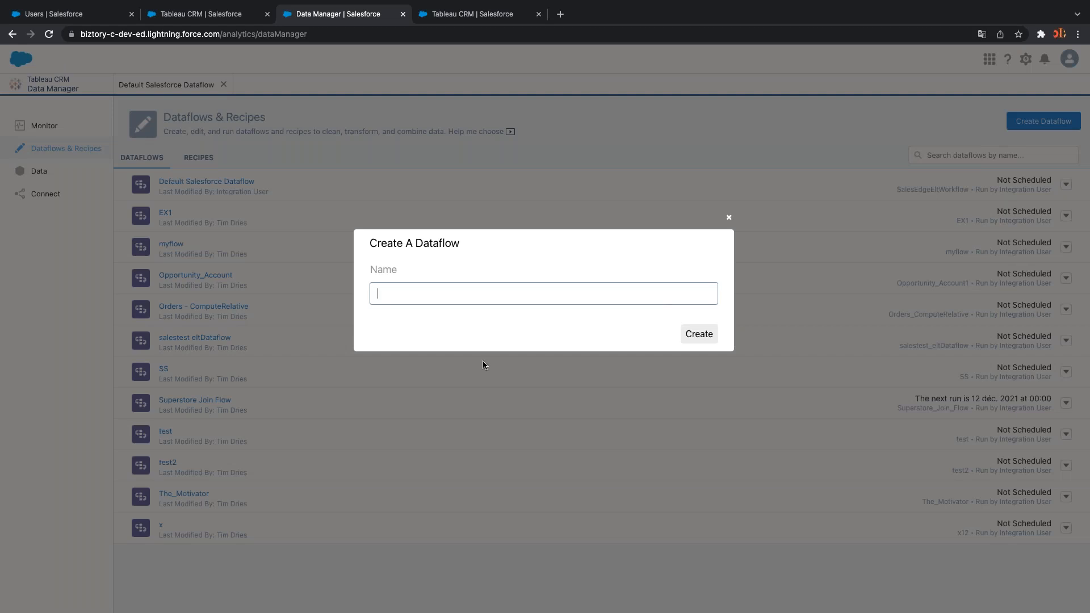
{"action": "type", "text": "My Flow"}
{"action": "left_click", "coordinate": [699, 336]}
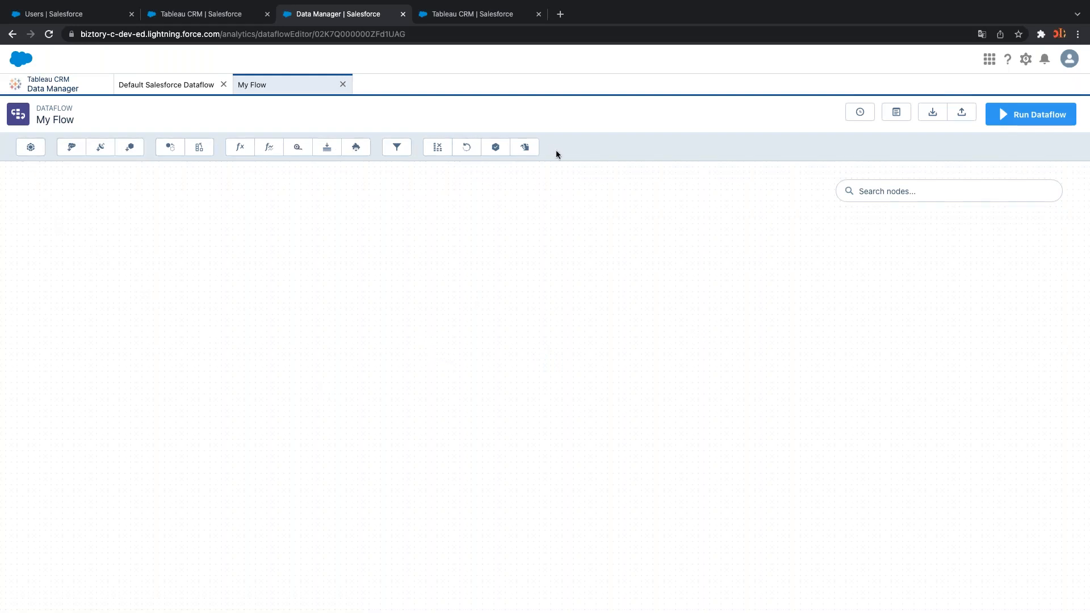
Open the Dataset Builder's Add Dataset dialog in the My Flow dataflow
{"action": "left_click", "coordinate": [33, 150]}
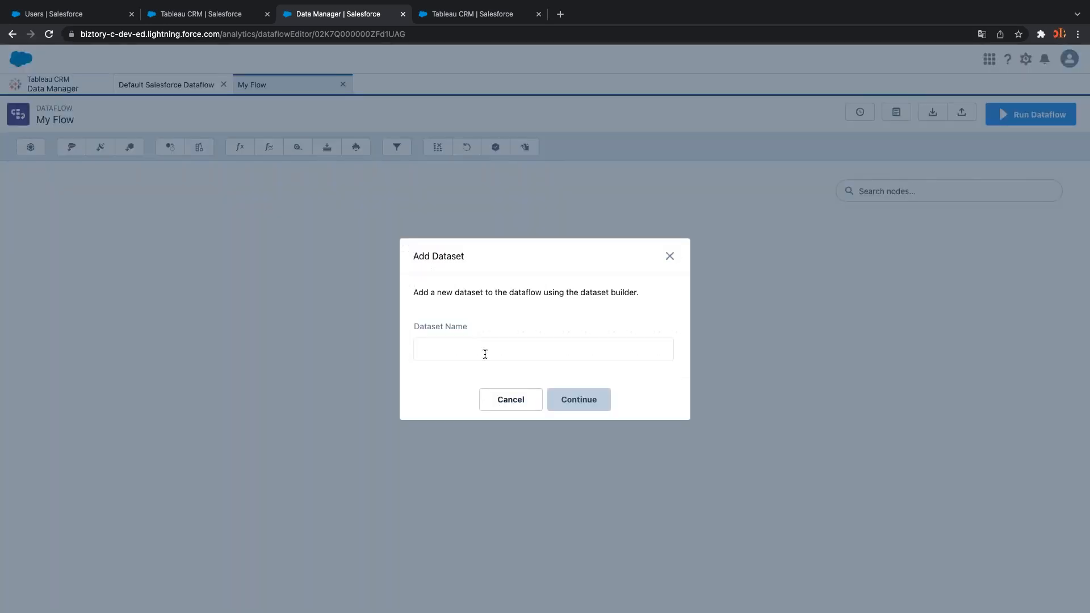
Enter 'My First Dataset' as the dataset name and continue to the object picker
{"action": "left_click", "coordinate": [461, 346]}
{"action": "type", "text": "My"}
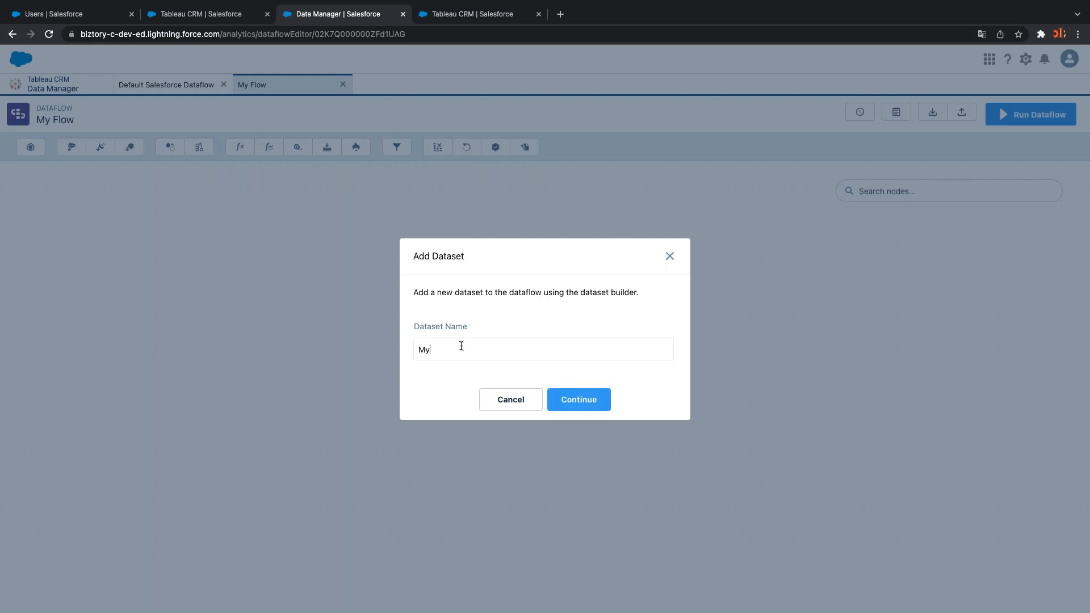
{"action": "type", "text": " First Dataset"}
{"action": "key", "text": "Return"}
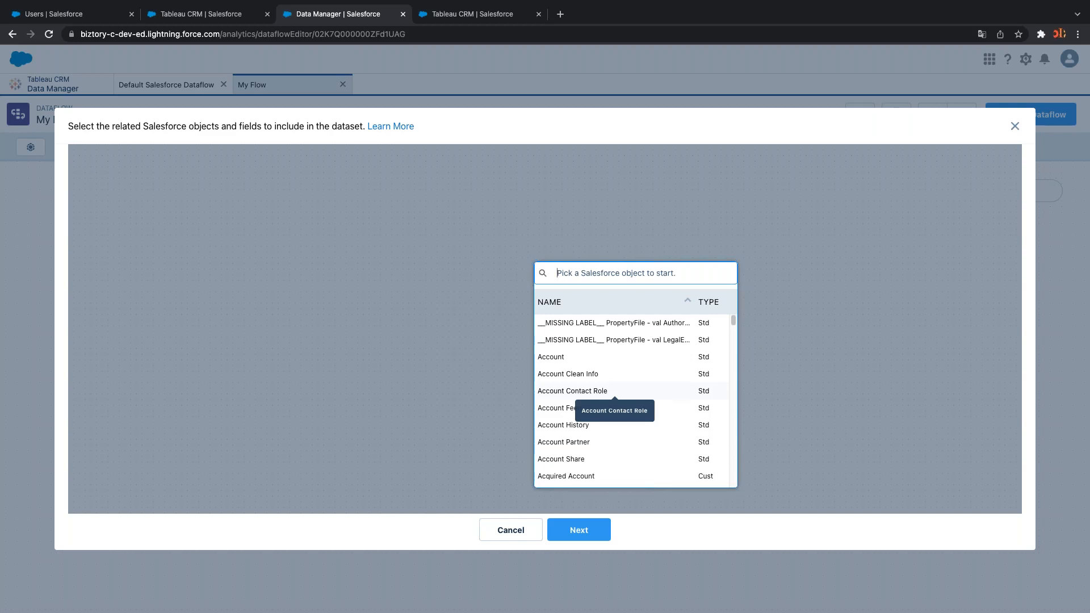
Search 'opp' and pick Opportunity as the dataset's root object
{"action": "type", "text": "opp"}
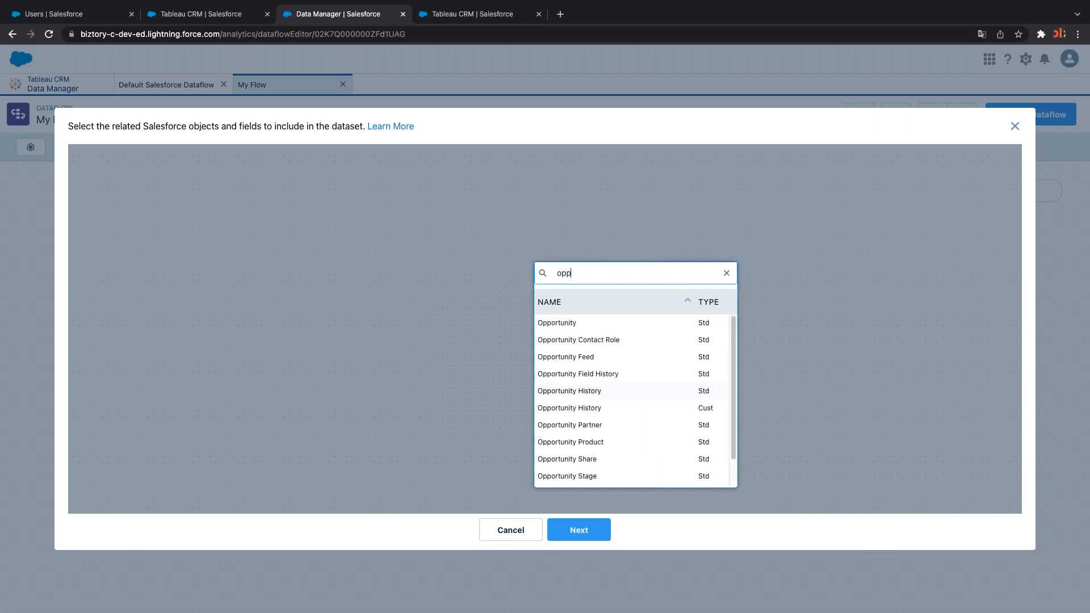
{"action": "left_click", "coordinate": [570, 323]}
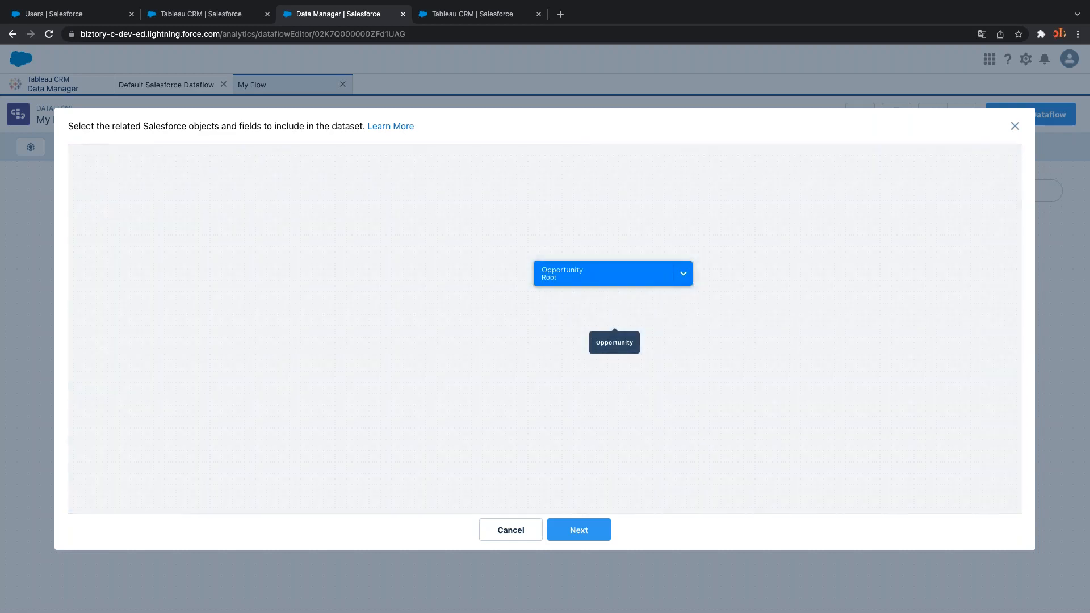
Browse the Opportunity object's fields, searching for 'acc', then close the list
{"action": "left_click", "coordinate": [684, 276]}
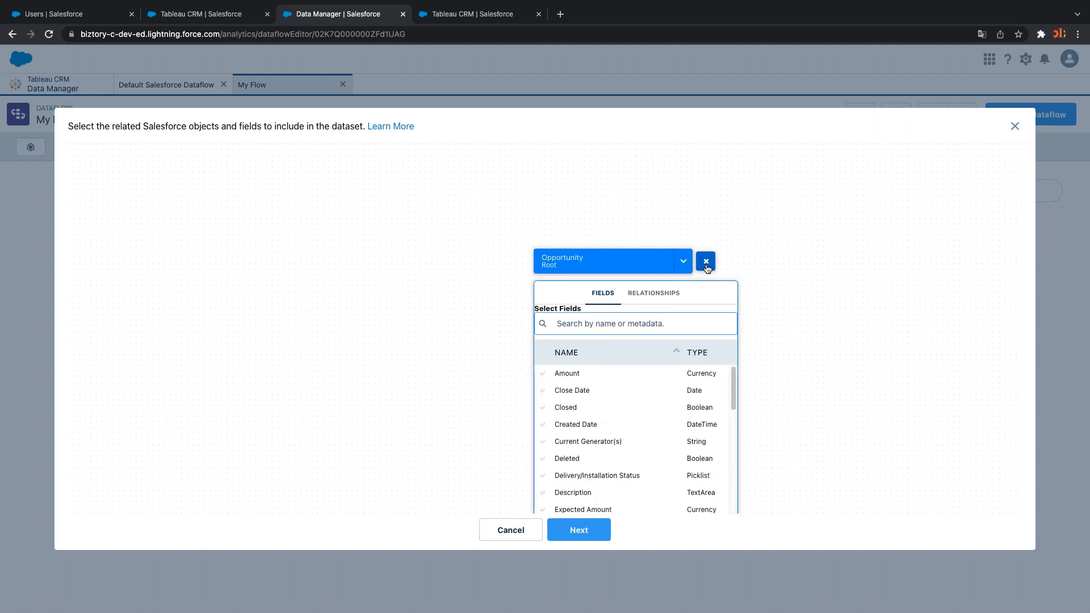
{"action": "type", "text": "acc"}
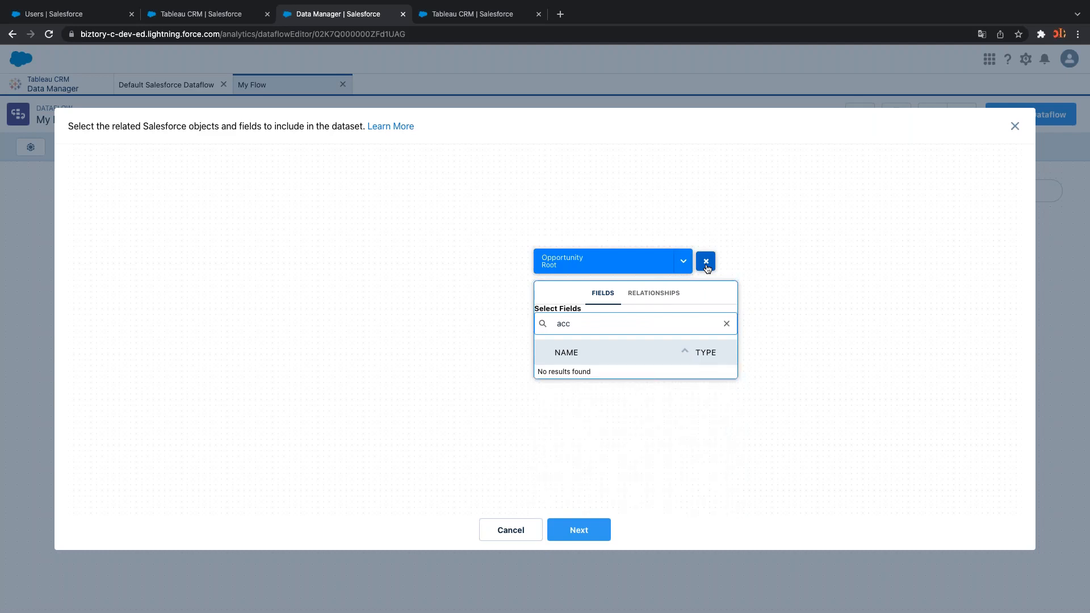
{"action": "key", "text": "BackSpace"}
{"action": "key", "text": "BackSpace"}
{"action": "key", "text": "BackSpace"}
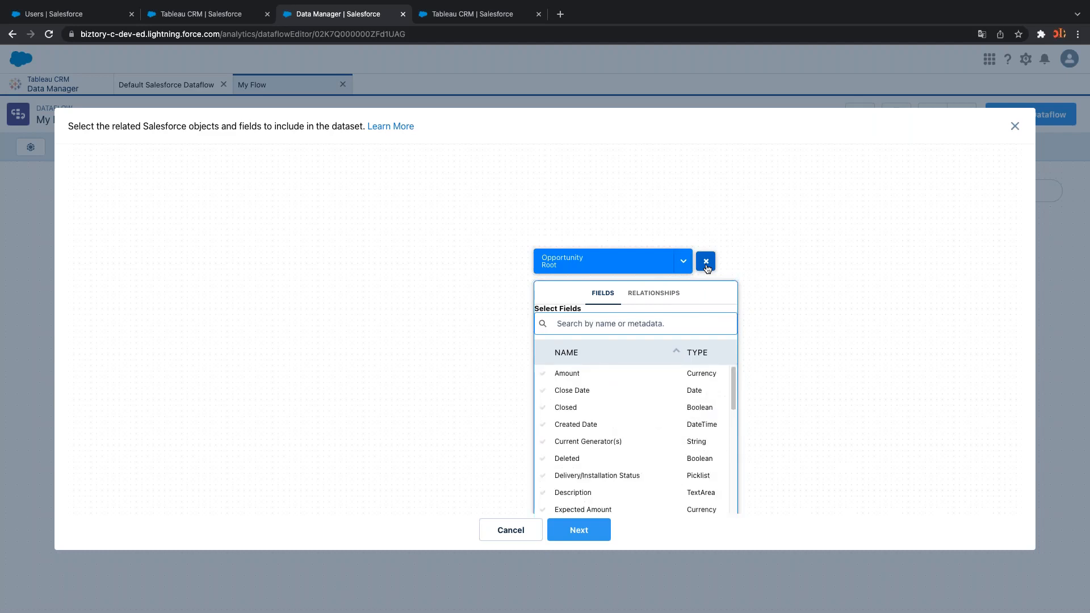
{"action": "scroll", "coordinate": [669, 410], "scroll_direction": "down", "scroll_amount": 3}
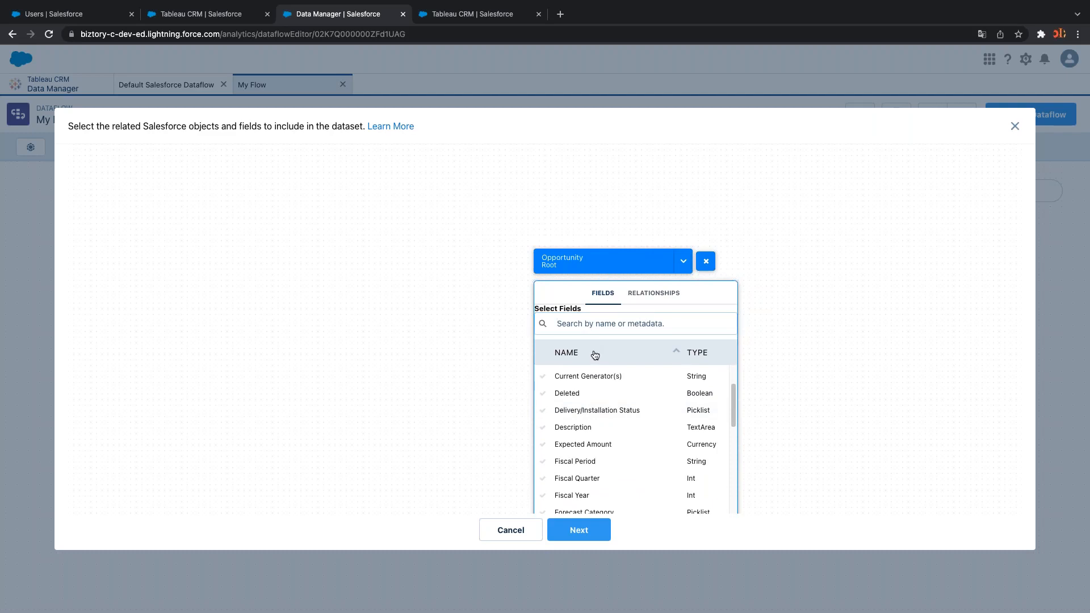
{"action": "scroll", "coordinate": [627, 415], "scroll_direction": "down", "scroll_amount": 1}
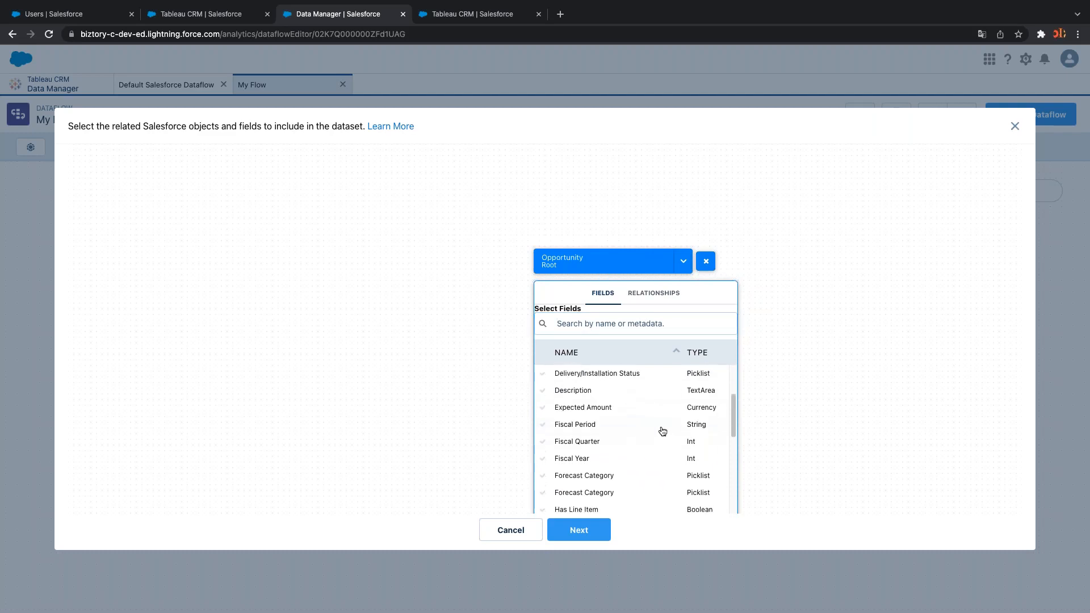
{"action": "left_click", "coordinate": [607, 258]}
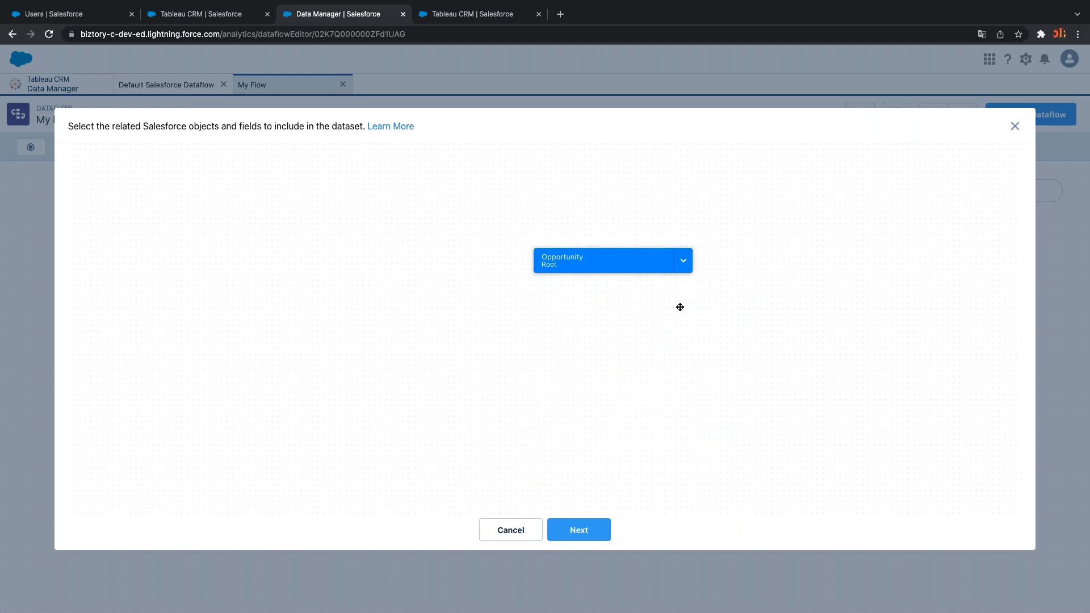
Browse Opportunity's relationships for 'acc', then finish the dataset with Opportunity only
{"action": "left_click", "coordinate": [684, 261]}
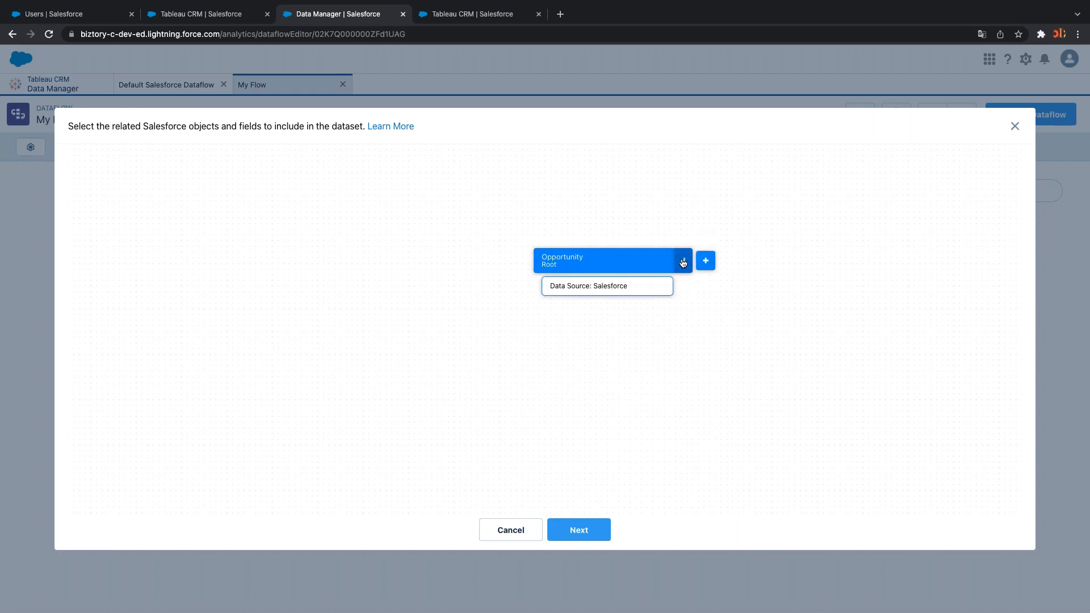
{"action": "left_click", "coordinate": [706, 262]}
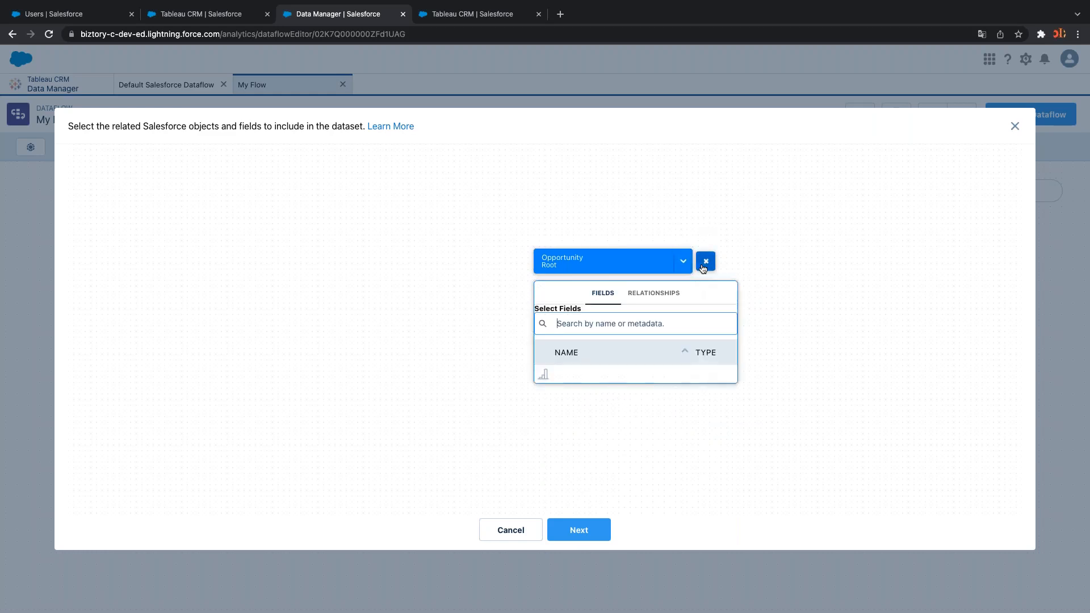
{"action": "left_click", "coordinate": [664, 292]}
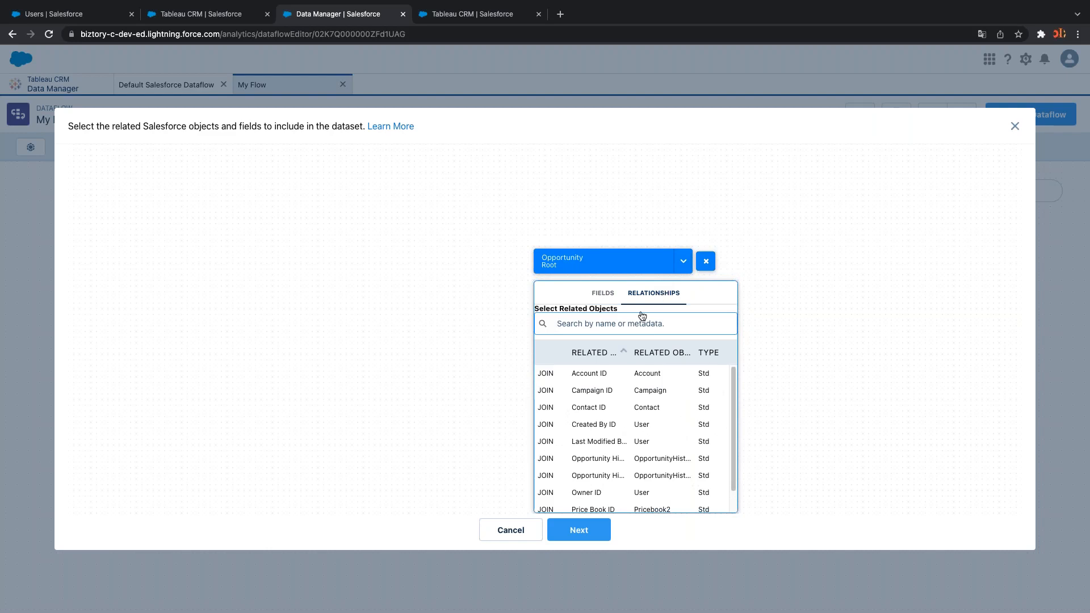
{"action": "type", "text": "acc"}
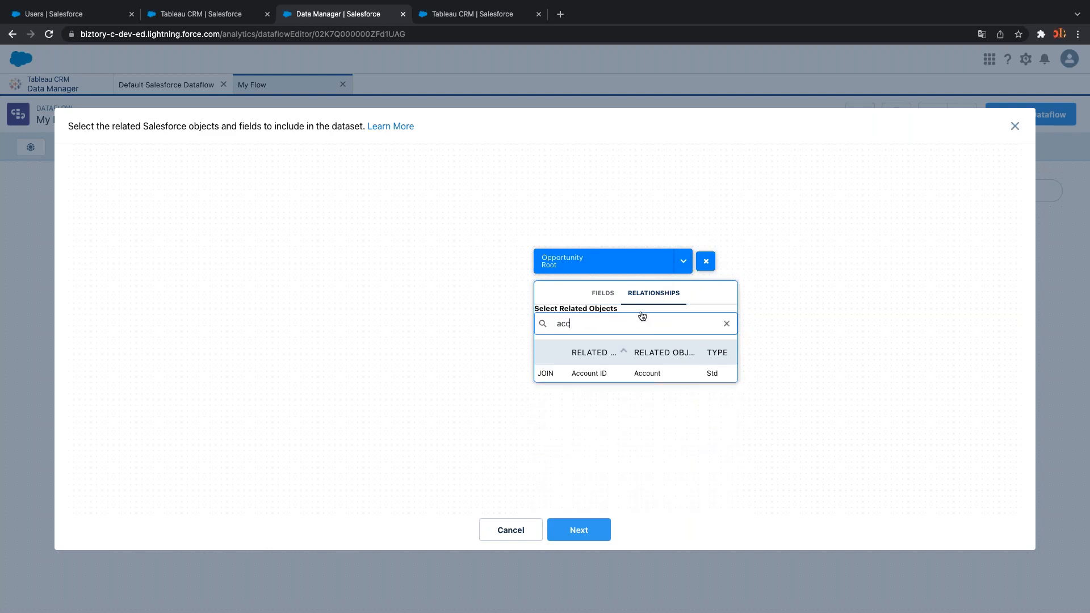
{"action": "key", "text": "BackSpace"}
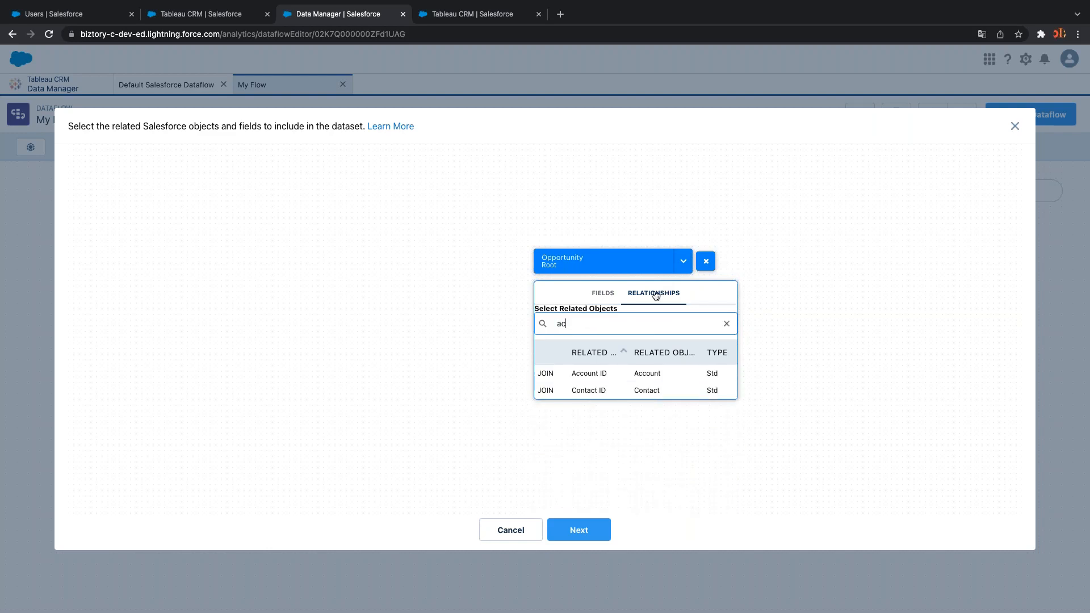
{"action": "key", "text": "BackSpace"}
{"action": "key", "text": "BackSpace"}
{"action": "left_click", "coordinate": [388, 366]}
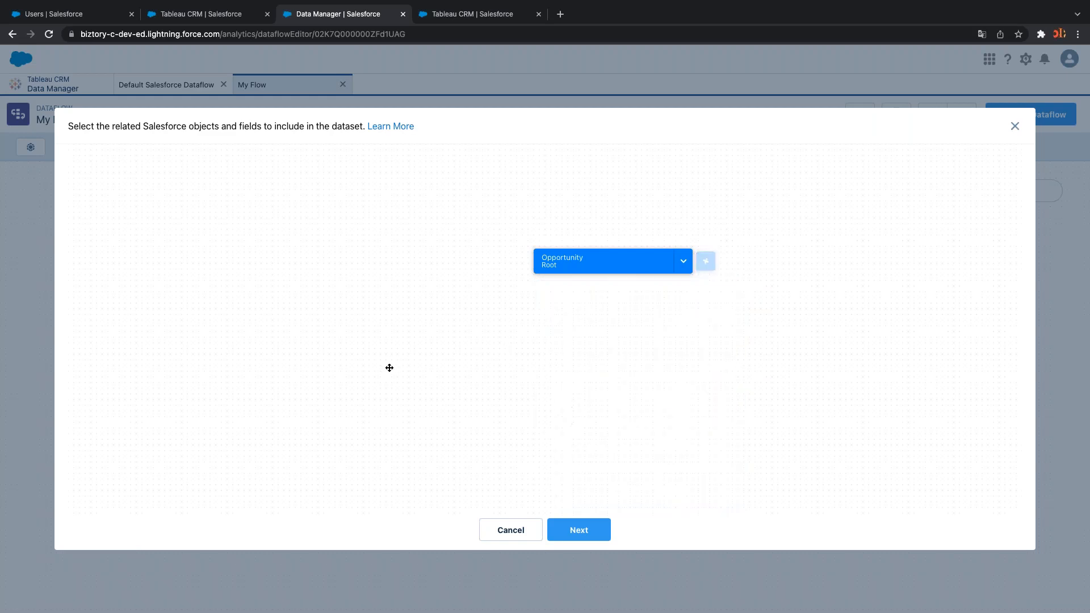
{"action": "left_click", "coordinate": [571, 539]}
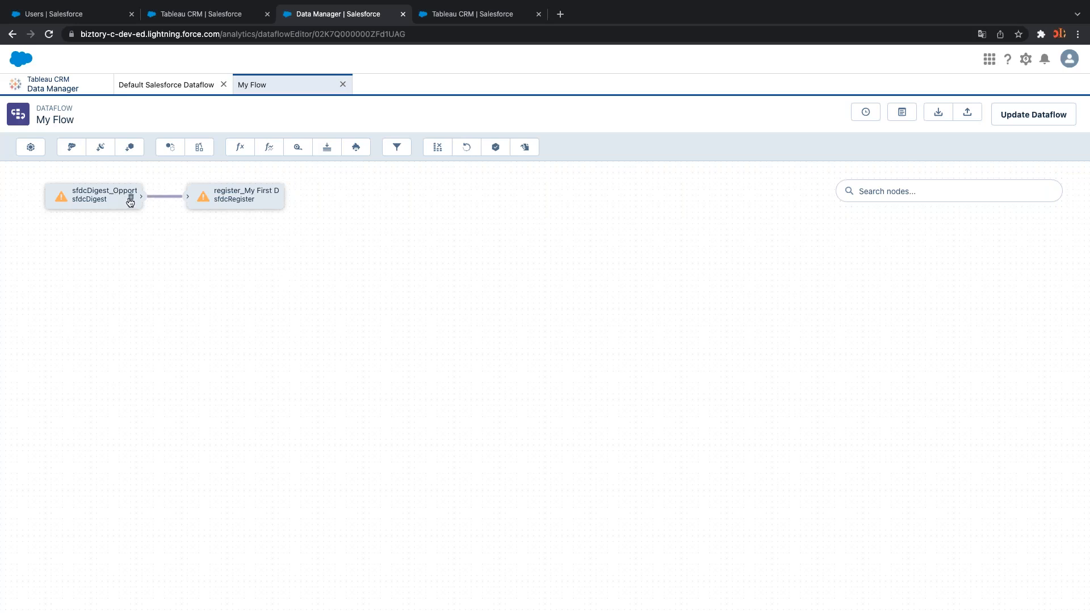
Delete the sfdcDigest_Opportunity node and the register_My First Dataset node
{"action": "left_click", "coordinate": [131, 200]}
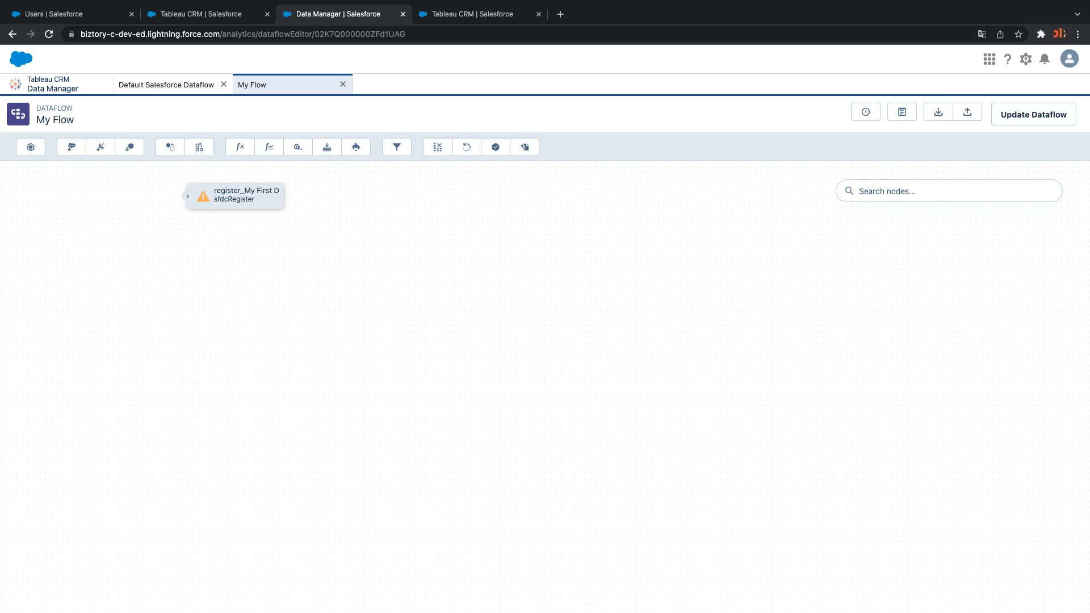
{"action": "left_click", "coordinate": [273, 199]}
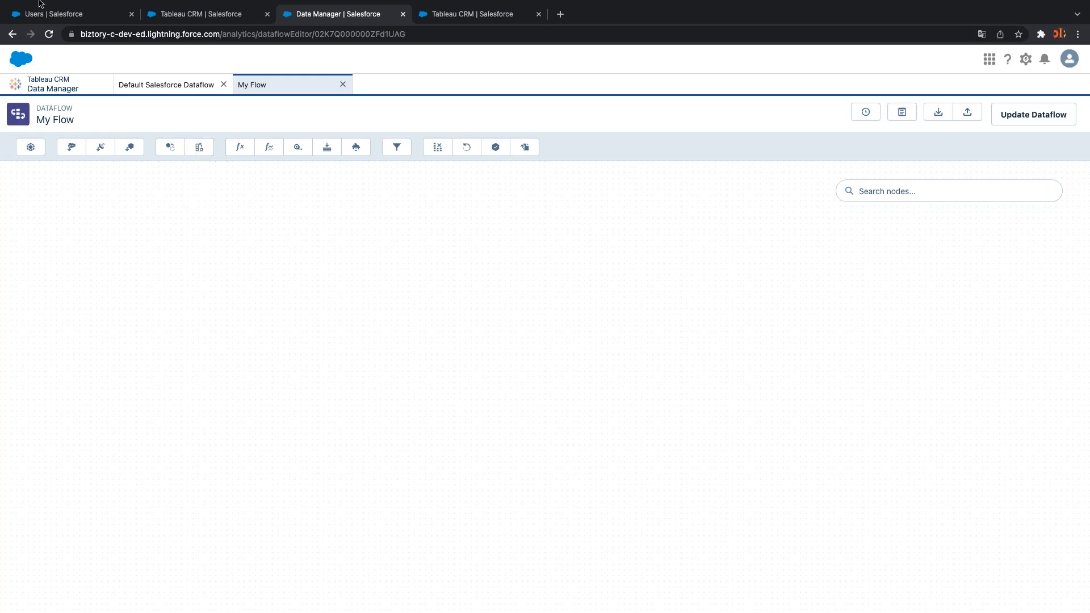
{"action": "mouse_move", "coordinate": [39, 5]}
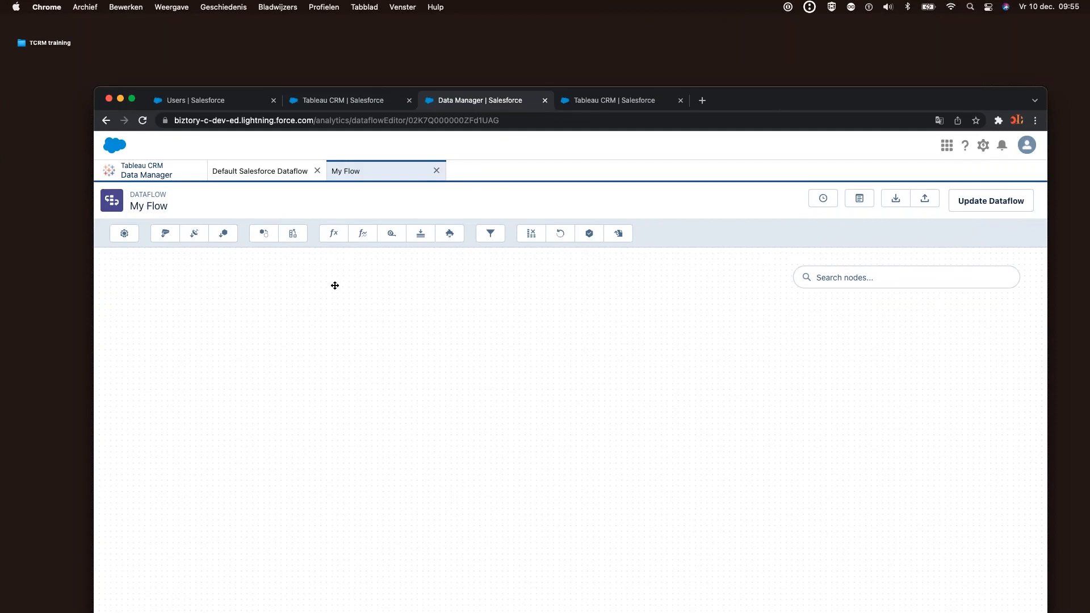
Open the TCRM training folder and preview Account Owner Names.csv
{"action": "double_click", "coordinate": [68, 44]}
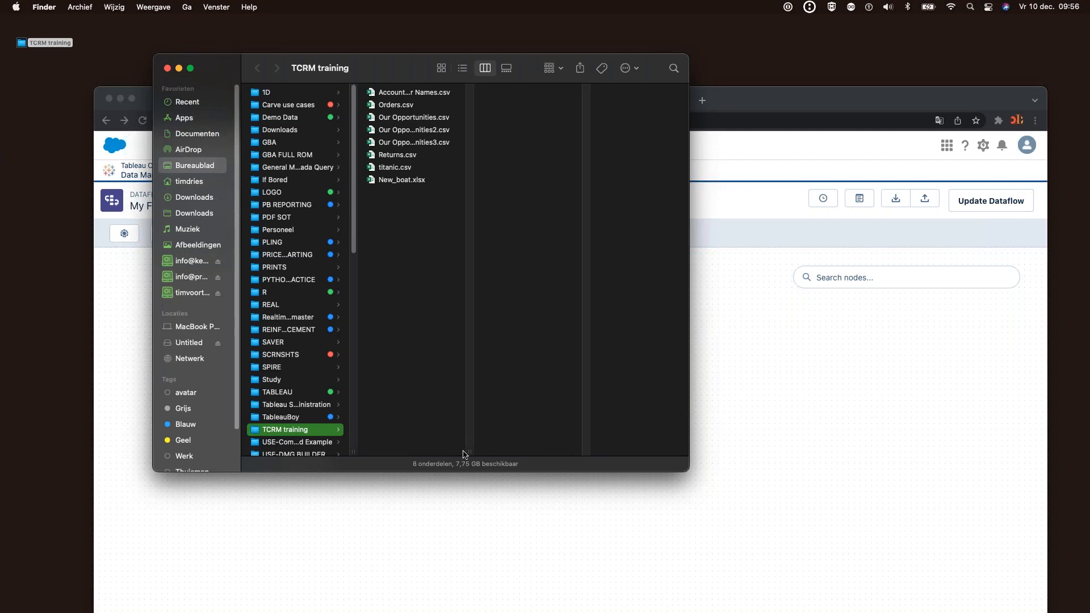
{"action": "left_click_drag", "start_coordinate": [469, 452], "coordinate": [637, 449]}
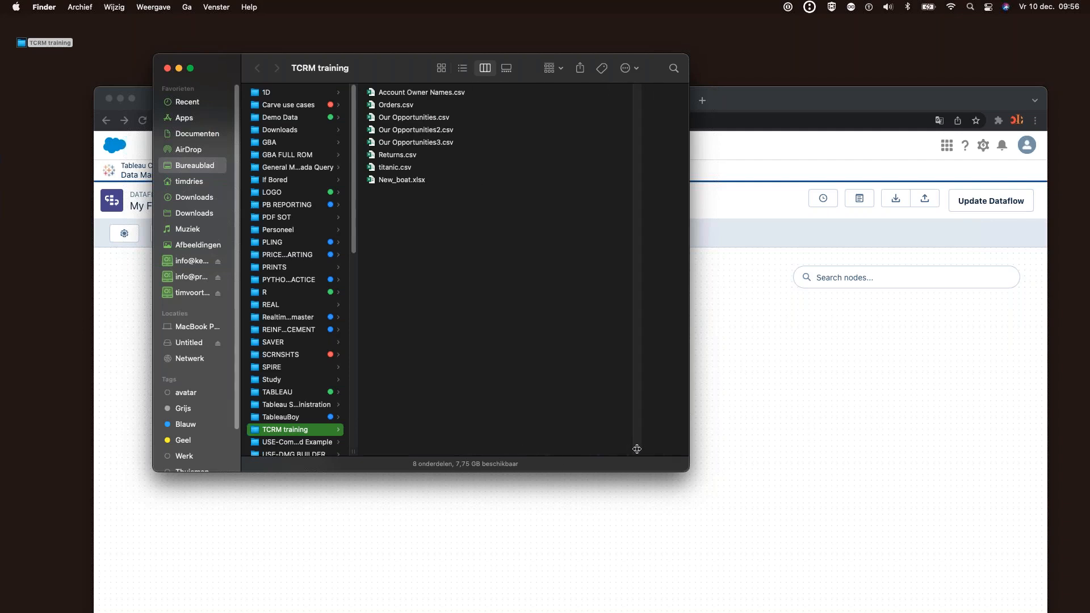
{"action": "left_click", "coordinate": [416, 96]}
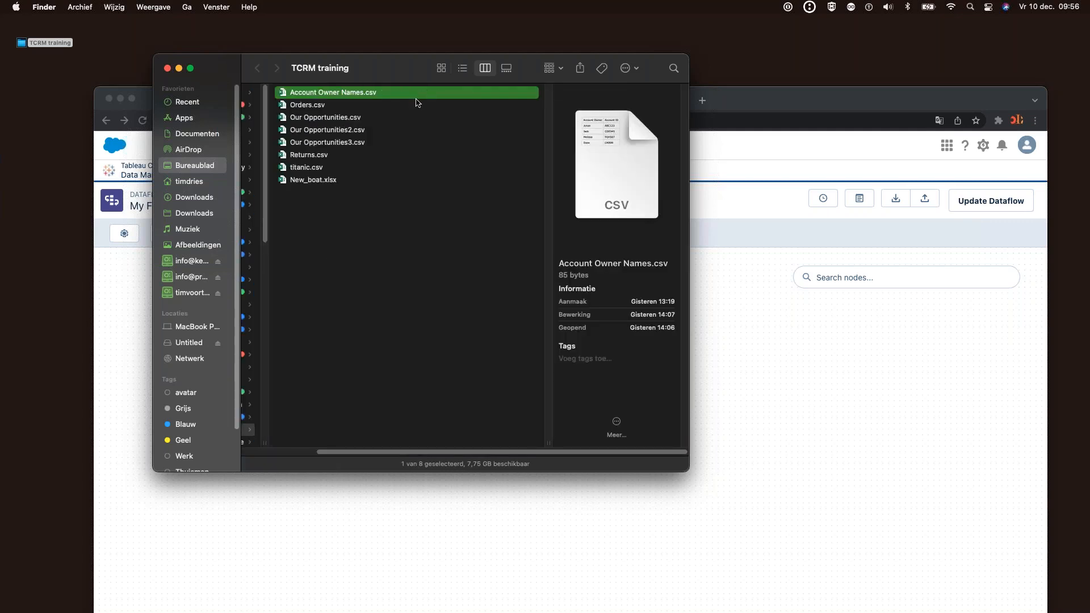
{"action": "key", "text": "space"}
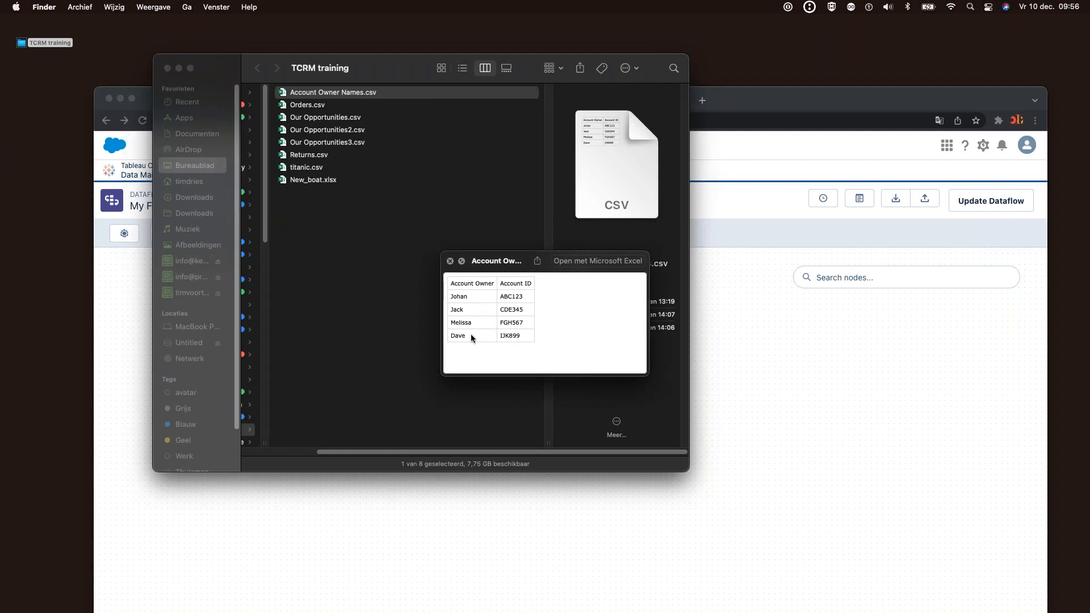
{"action": "left_click_drag", "start_coordinate": [513, 300], "coordinate": [514, 338]}
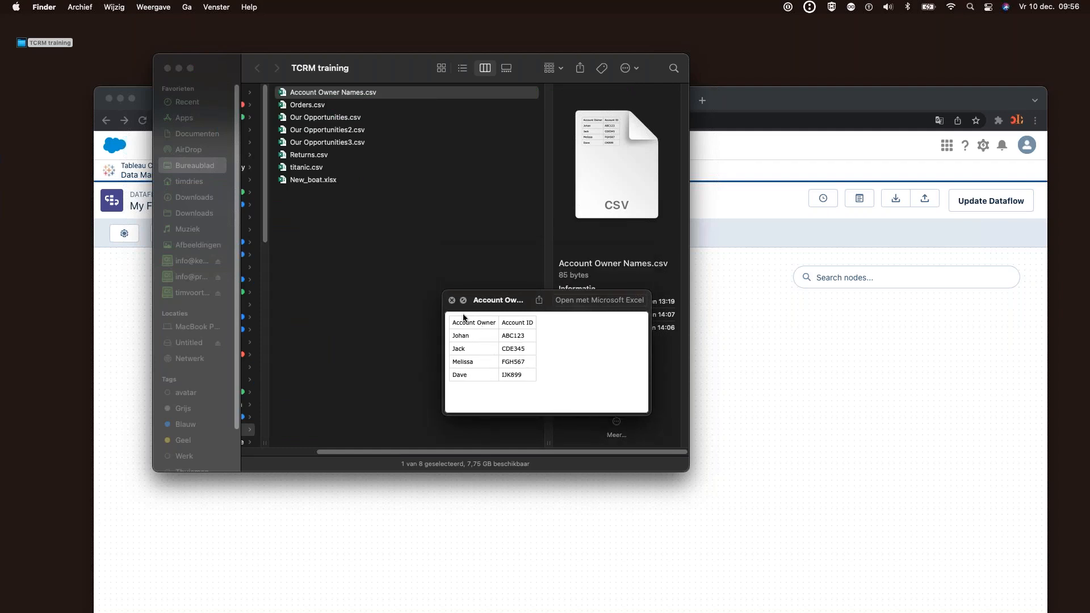
{"action": "left_click", "coordinate": [451, 300]}
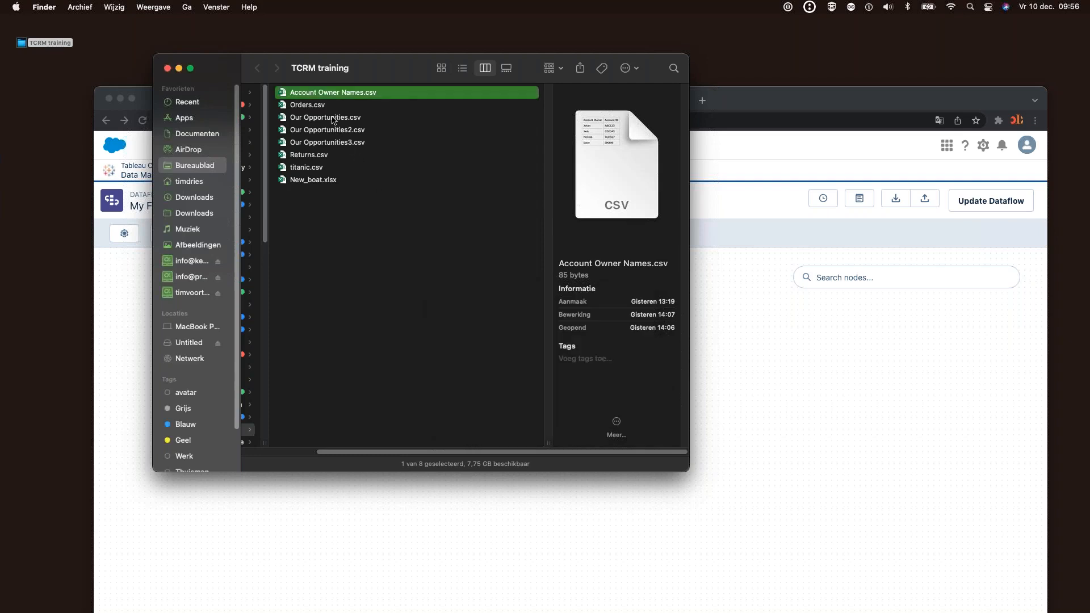
Preview Our Opportunities.csv, close the folder window and return to the browser
{"action": "left_click", "coordinate": [333, 119]}
{"action": "key", "text": "space"}
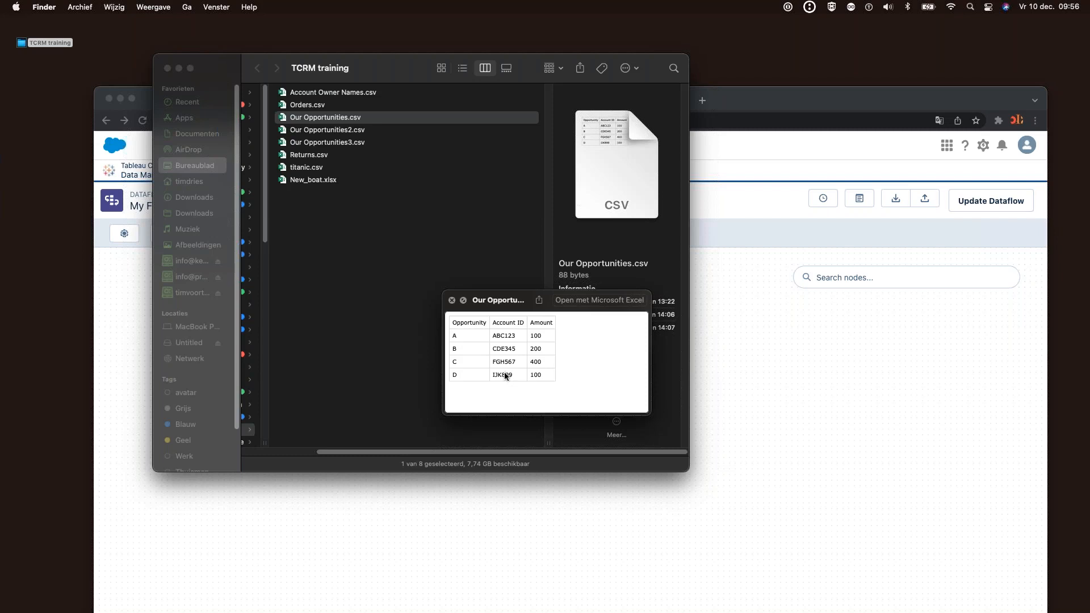
{"action": "left_click", "coordinate": [452, 301]}
{"action": "left_click_drag", "start_coordinate": [423, 78], "coordinate": [466, 120]}
{"action": "left_click", "coordinate": [211, 111]}
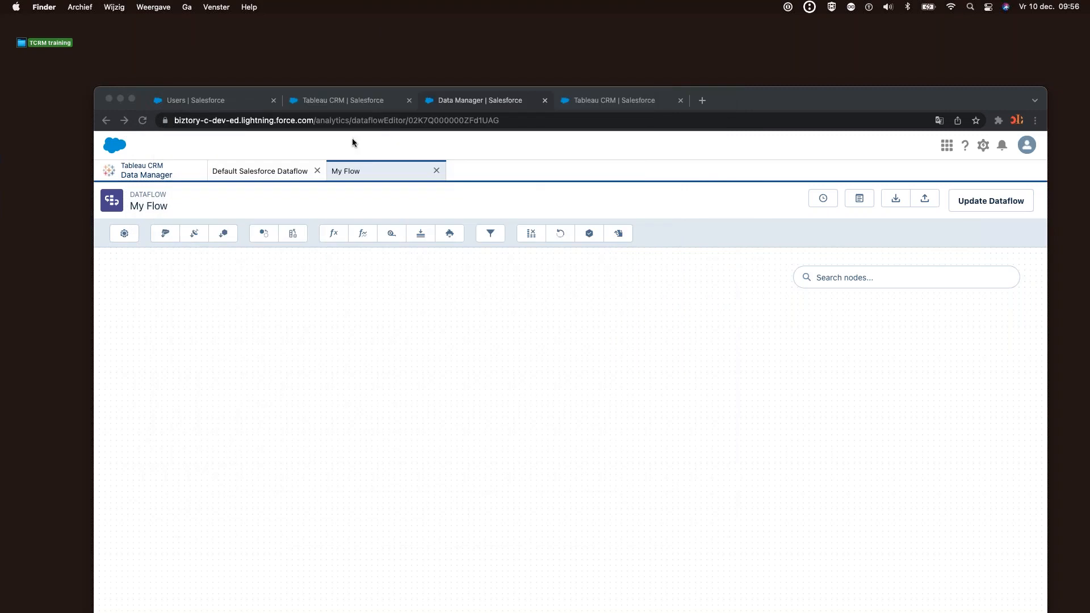
{"action": "left_click", "coordinate": [796, 98]}
{"action": "left_click_drag", "start_coordinate": [797, 99], "coordinate": [796, 74]}
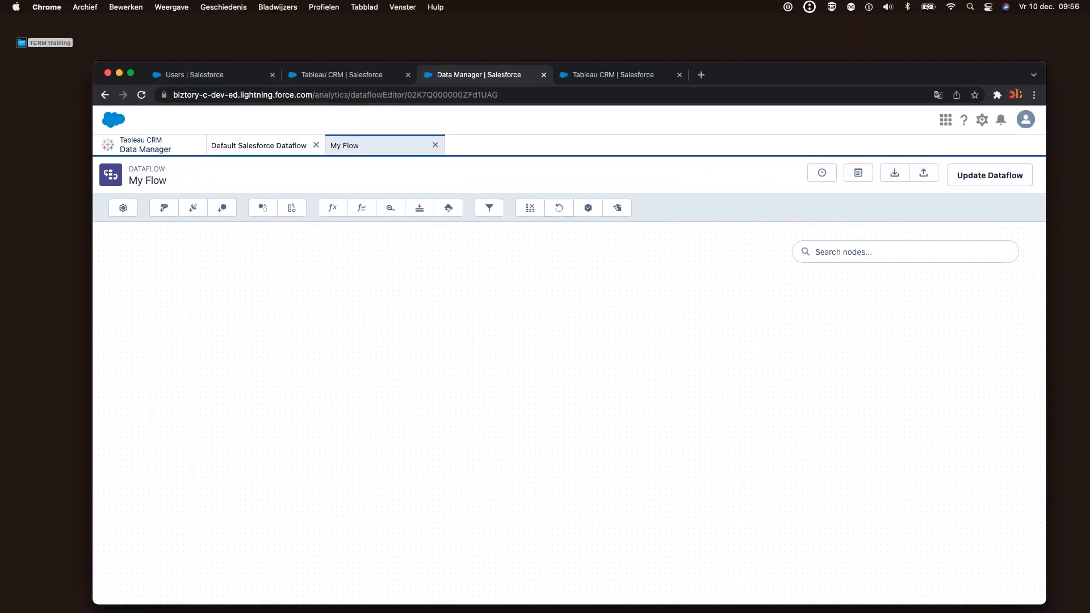
Look through the Data Manager dataflows list and the Default Salesforce Dataflow
{"action": "left_click", "coordinate": [172, 152]}
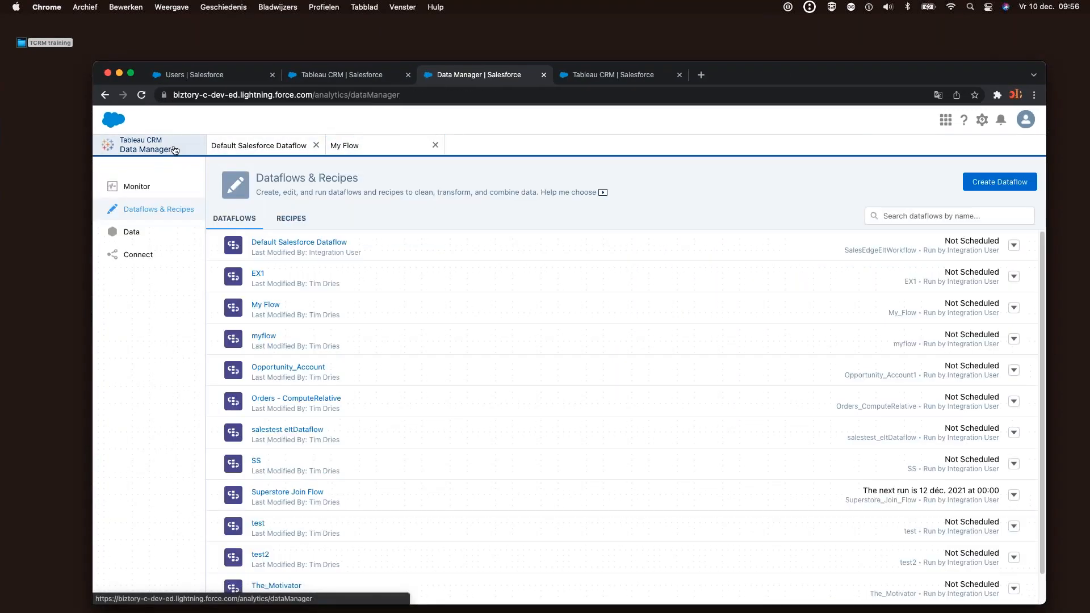
{"action": "left_click", "coordinate": [257, 145]}
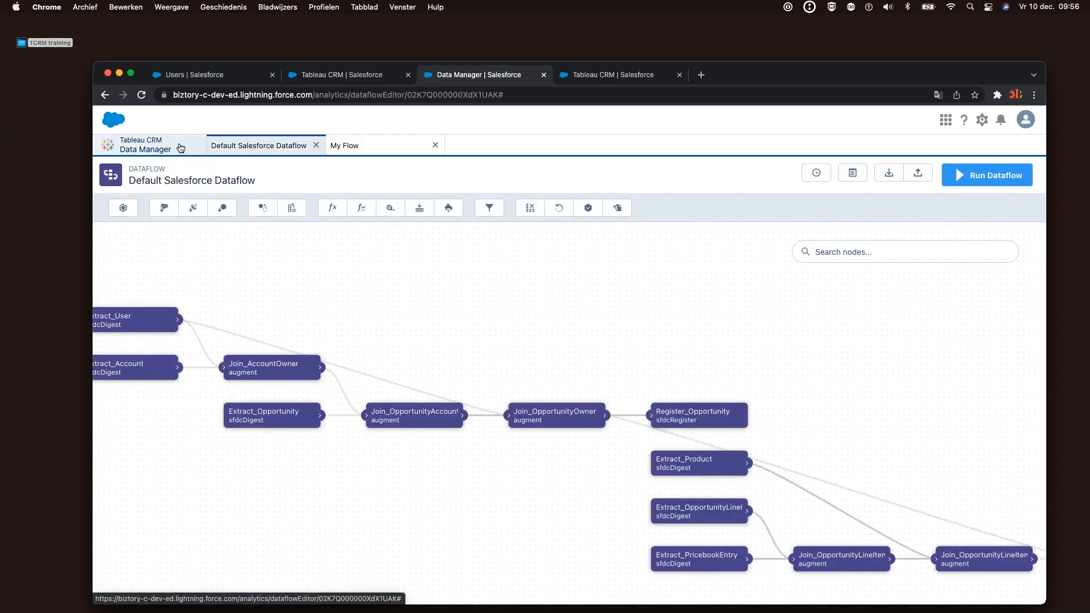
{"action": "left_click", "coordinate": [184, 149]}
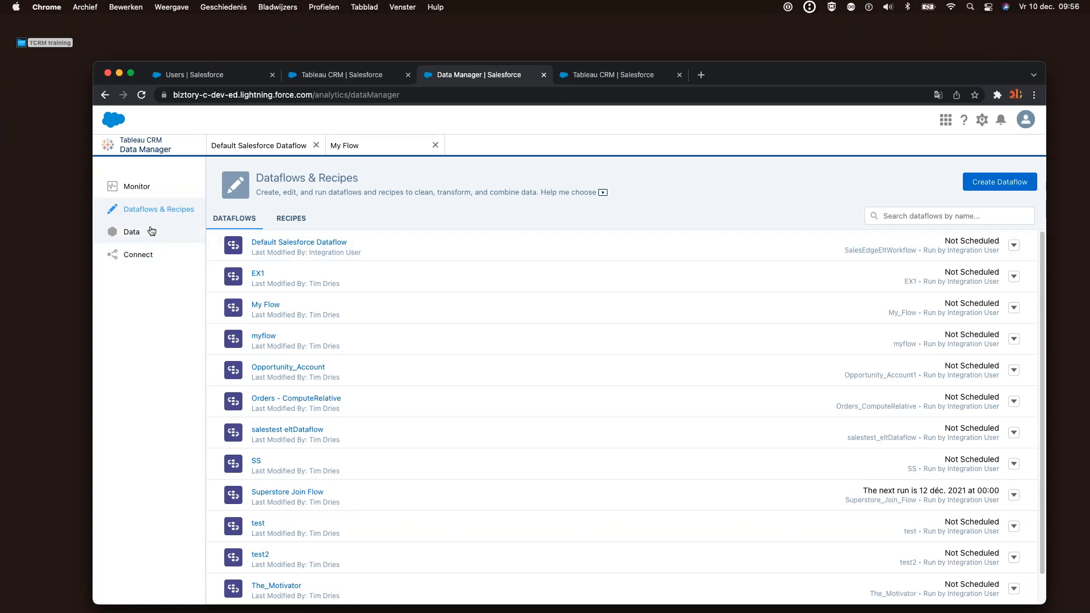
Check the TCRM training CSV files, close the folder, and show the Data Manager datasets
{"action": "double_click", "coordinate": [65, 45]}
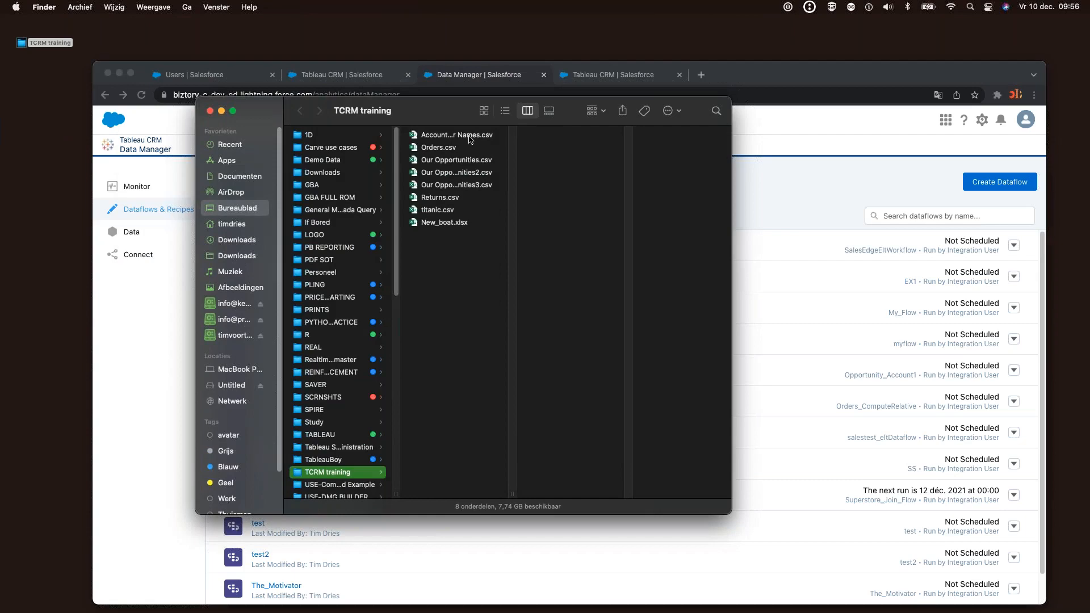
{"action": "left_click", "coordinate": [470, 138]}
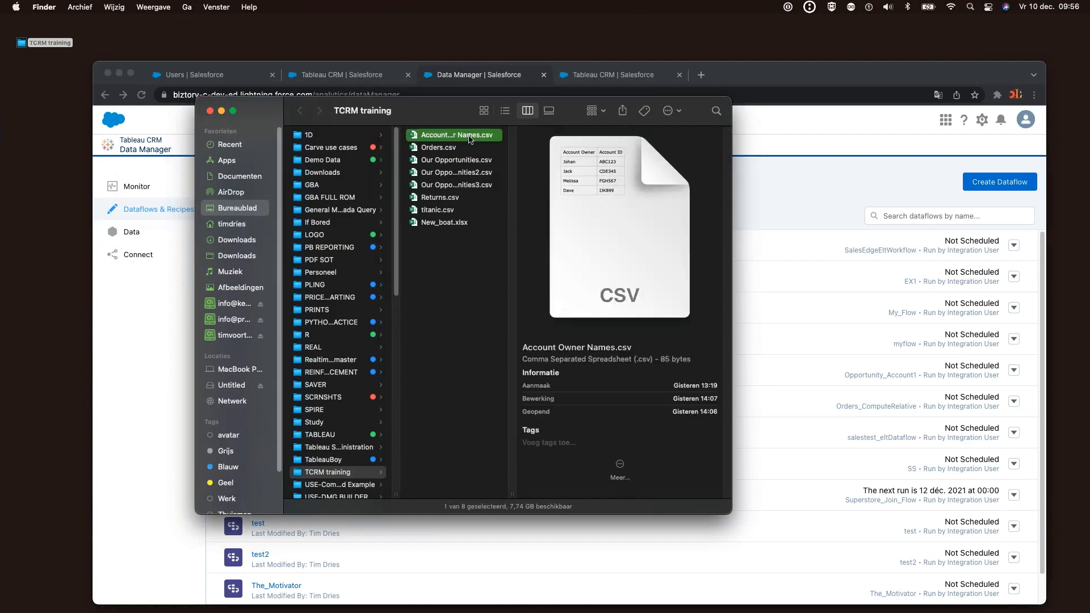
{"action": "left_click", "coordinate": [459, 149]}
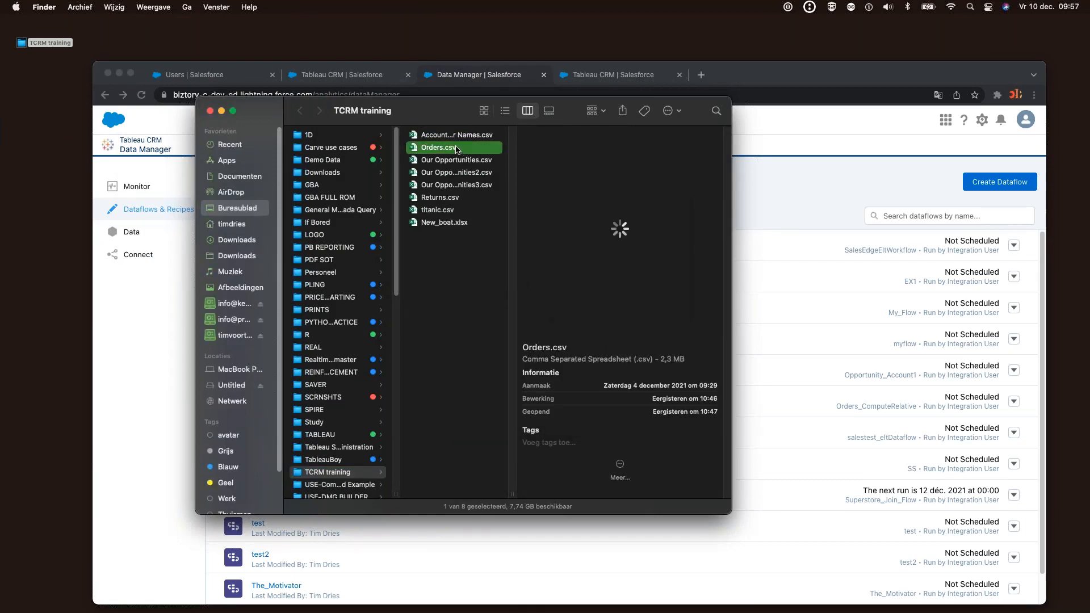
{"action": "left_click", "coordinate": [460, 161]}
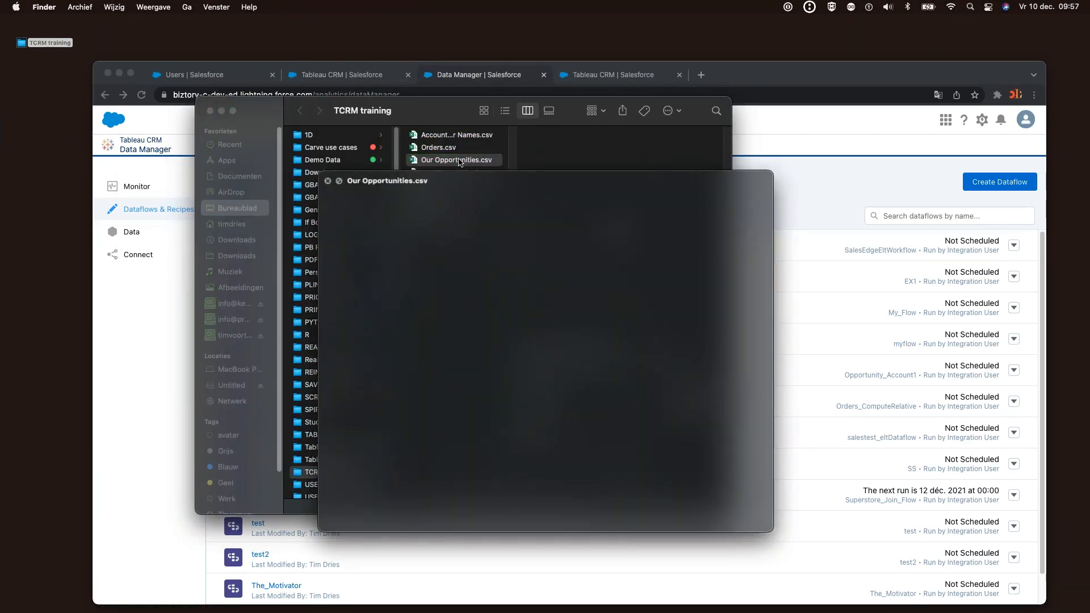
{"action": "left_click", "coordinate": [210, 111]}
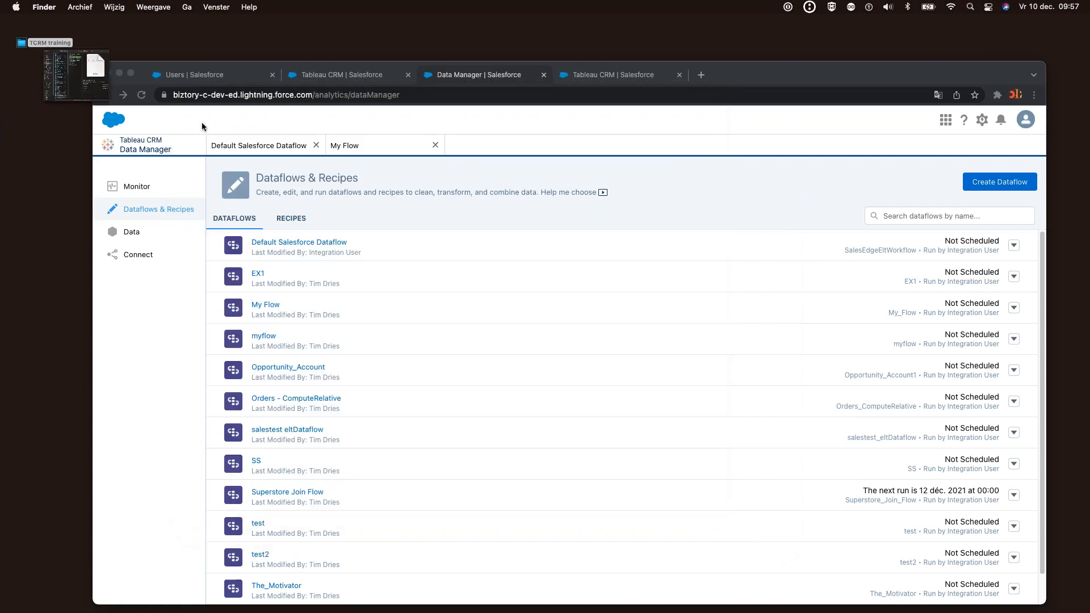
{"action": "left_click", "coordinate": [141, 233]}
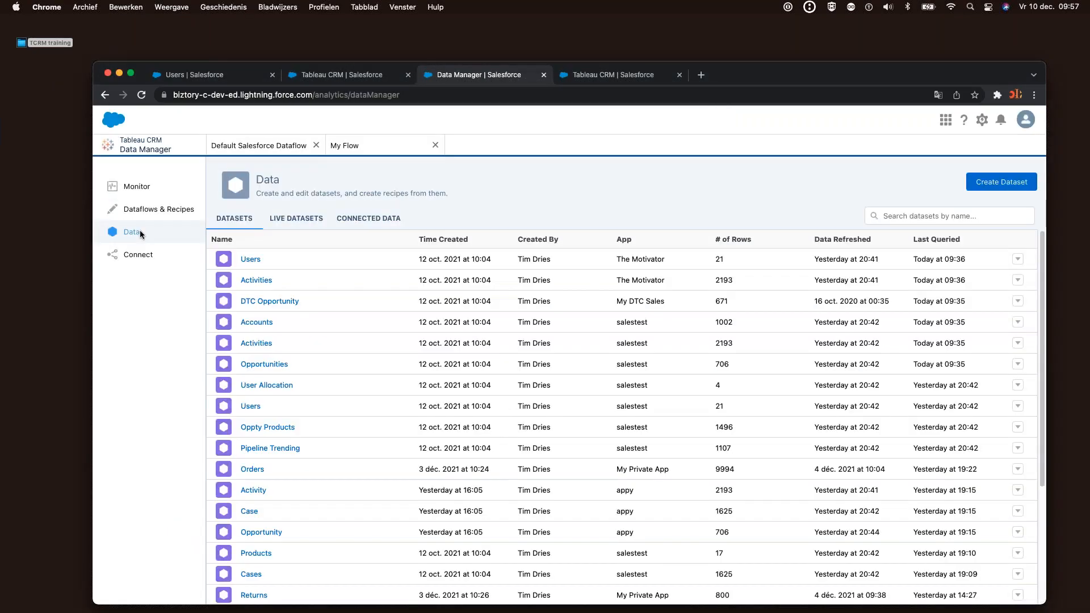
Start a new dataset and select Account Owner Names.csv from the TCRM training folder
{"action": "left_click", "coordinate": [991, 187]}
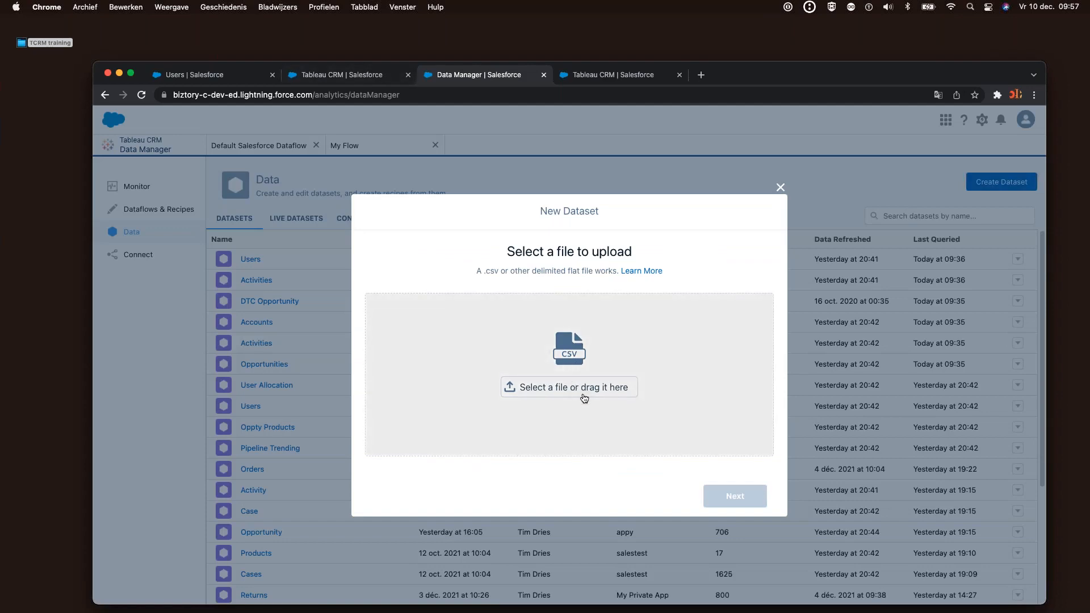
{"action": "left_click", "coordinate": [584, 398]}
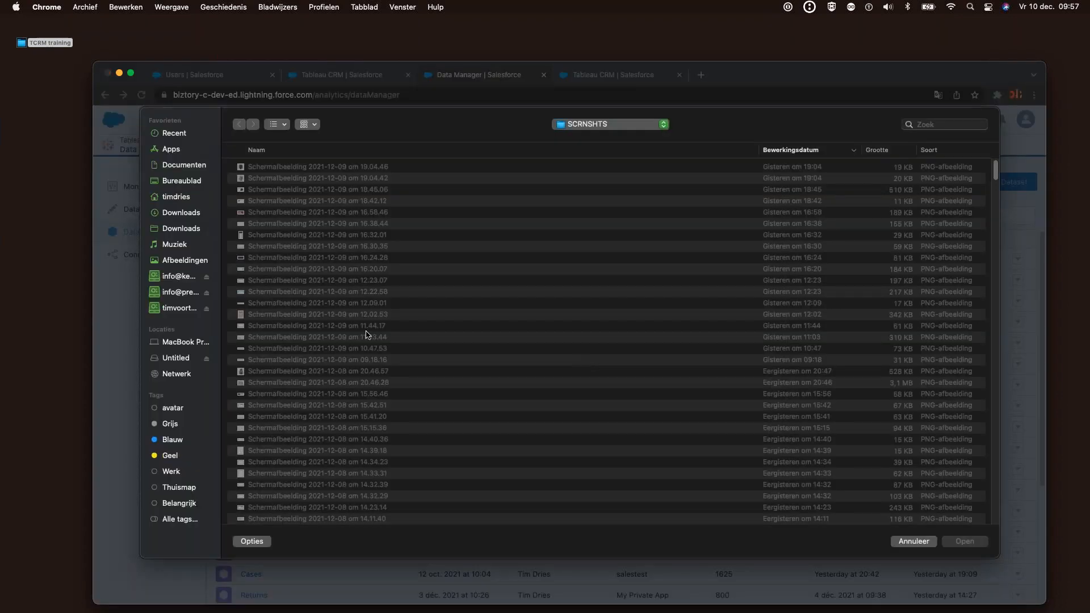
{"action": "left_click", "coordinate": [189, 187]}
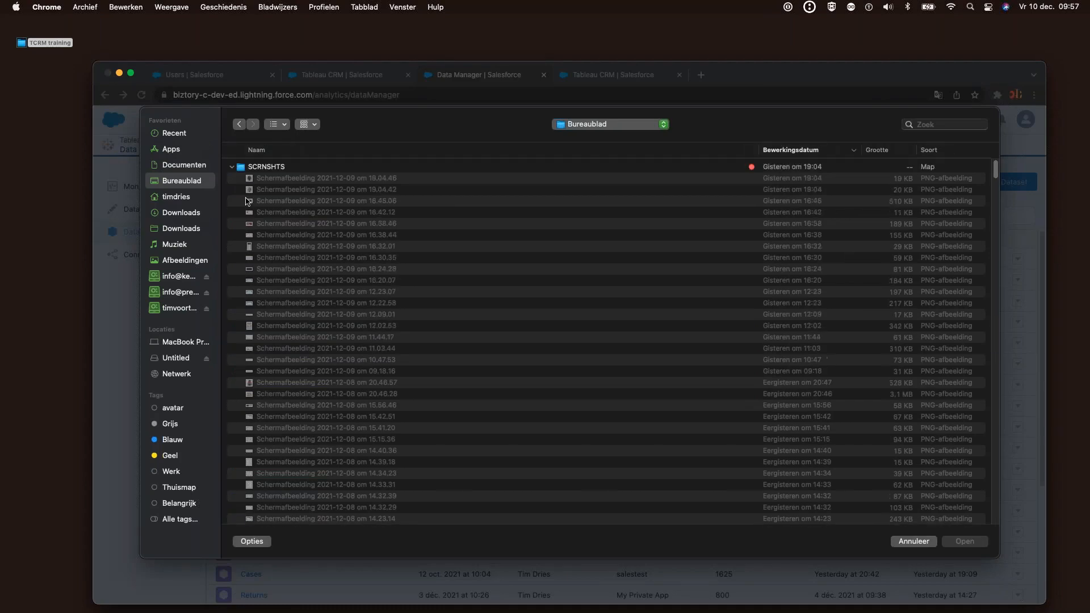
{"action": "left_click", "coordinate": [232, 168]}
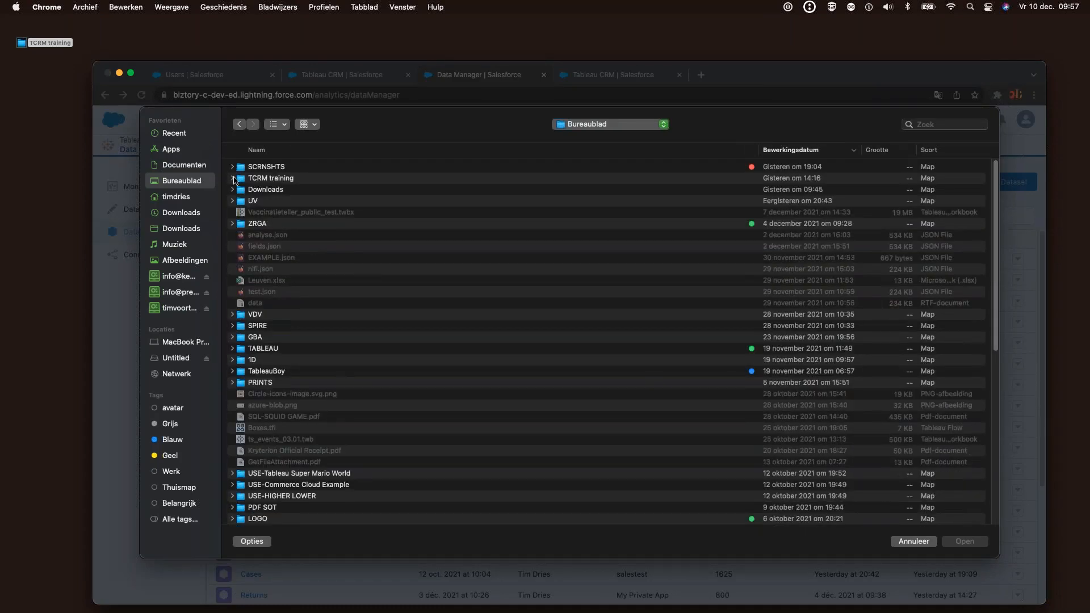
{"action": "left_click", "coordinate": [232, 178]}
{"action": "left_click", "coordinate": [283, 215]}
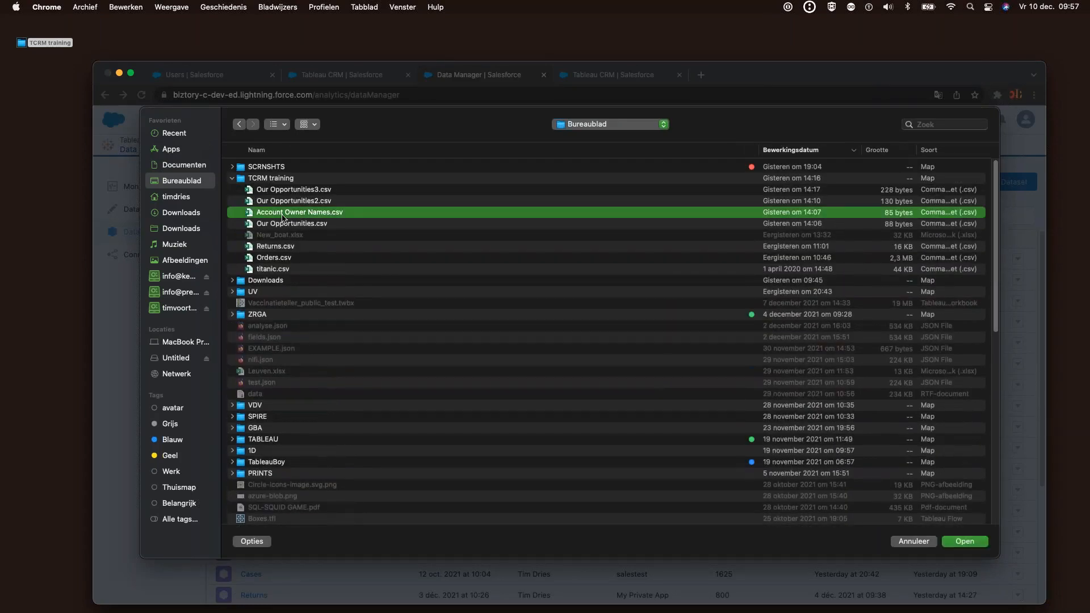
{"action": "key", "text": "space"}
{"action": "left_click", "coordinate": [965, 541]}
Upload the file to create the Account Owner Names dataset
{"action": "left_click", "coordinate": [730, 497]}
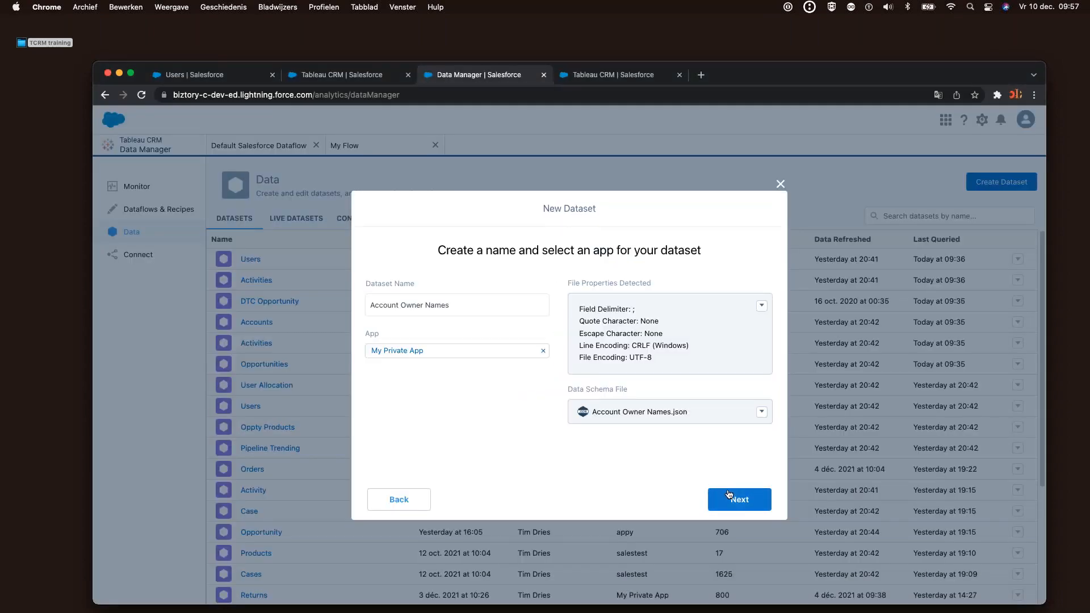
{"action": "left_click", "coordinate": [741, 498]}
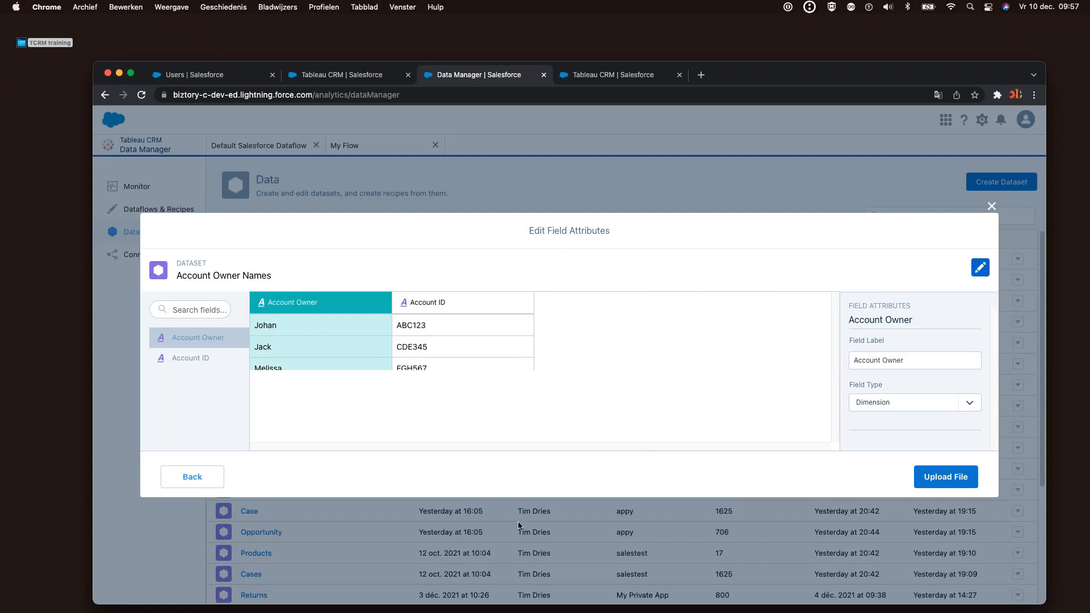
{"action": "left_click", "coordinate": [937, 478]}
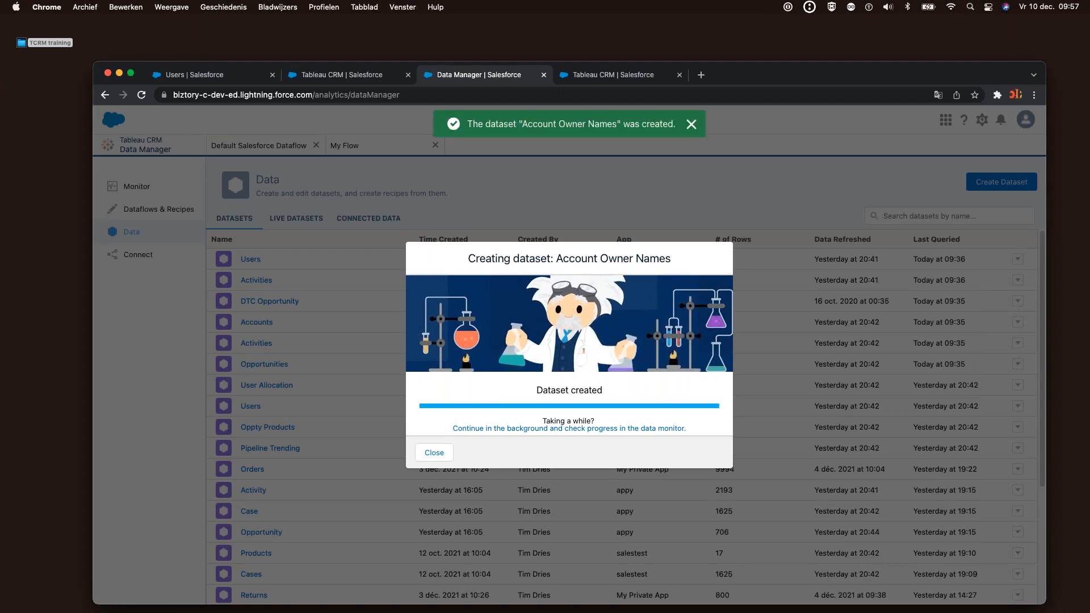
{"action": "left_click", "coordinate": [691, 126]}
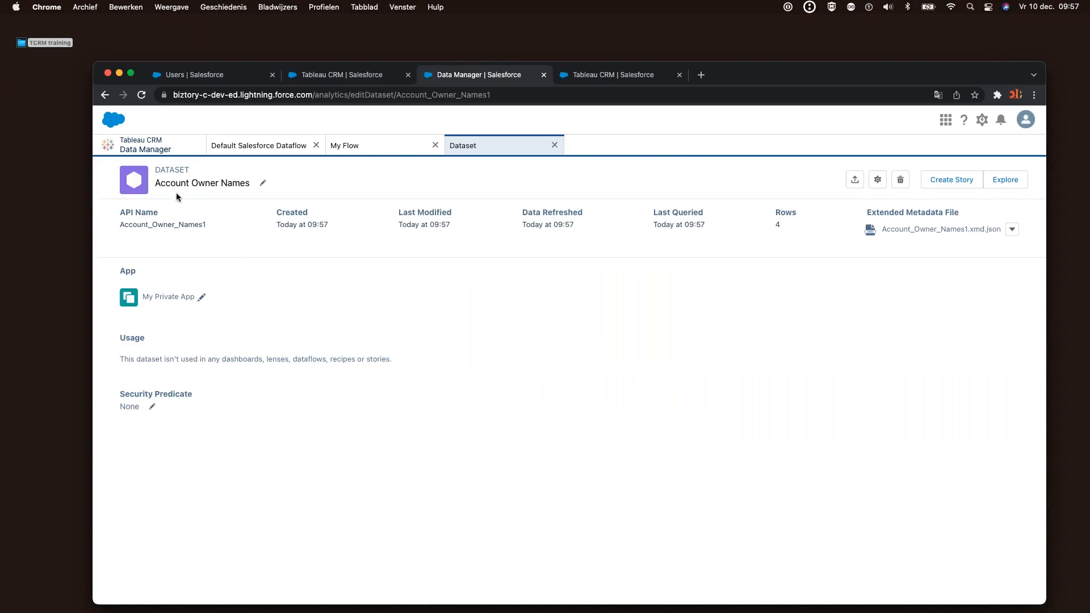
Check the My Flow and Default Salesforce Dataflow views, then return to the dataset list
{"action": "left_click_drag", "start_coordinate": [157, 183], "coordinate": [249, 183]}
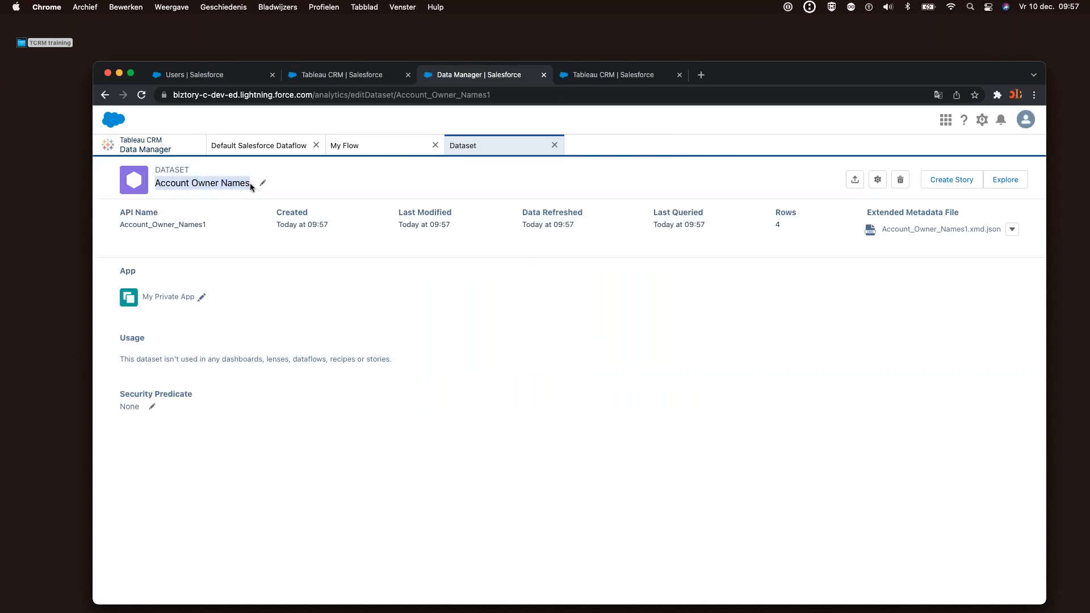
{"action": "left_click", "coordinate": [372, 146]}
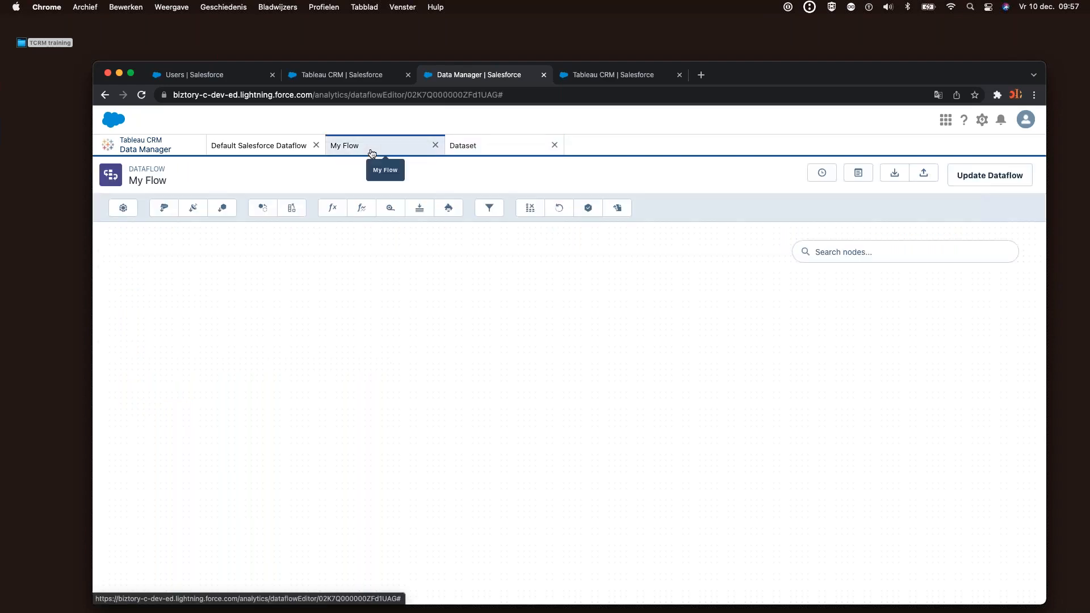
{"action": "left_click", "coordinate": [285, 141]}
{"action": "left_click", "coordinate": [142, 145]}
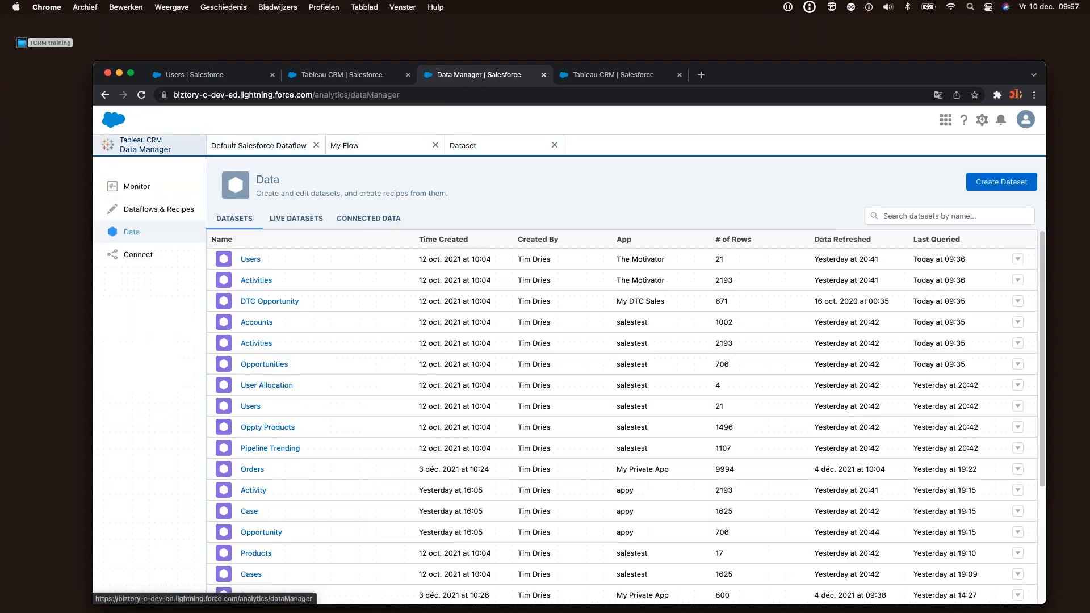
{"action": "left_click", "coordinate": [1031, 183]}
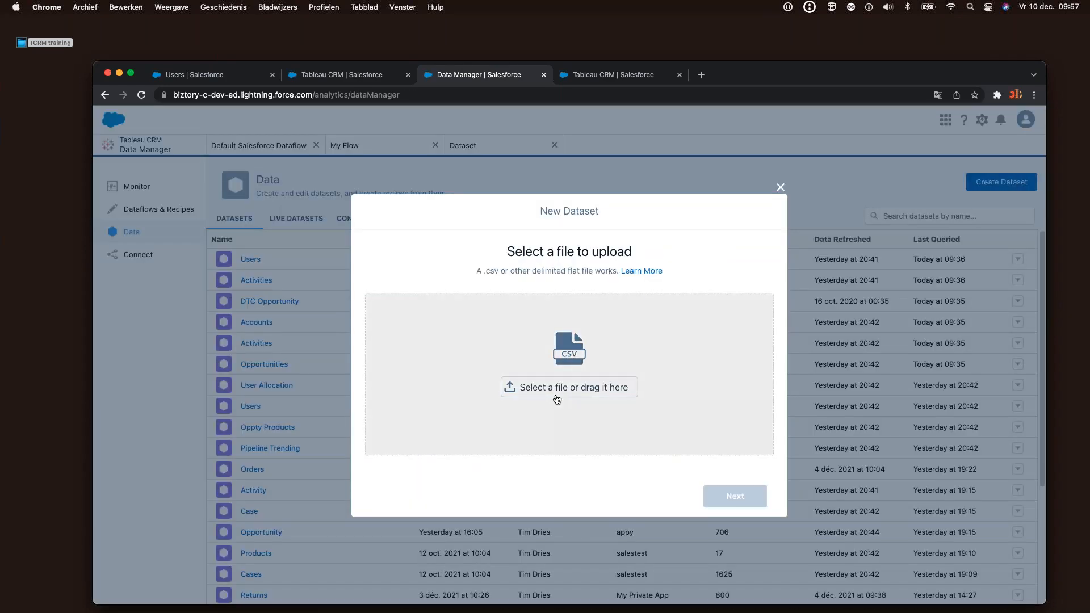
Choose Our Opportunities.csv from the TCRM training folder for the new dataset
{"action": "left_click", "coordinate": [557, 398]}
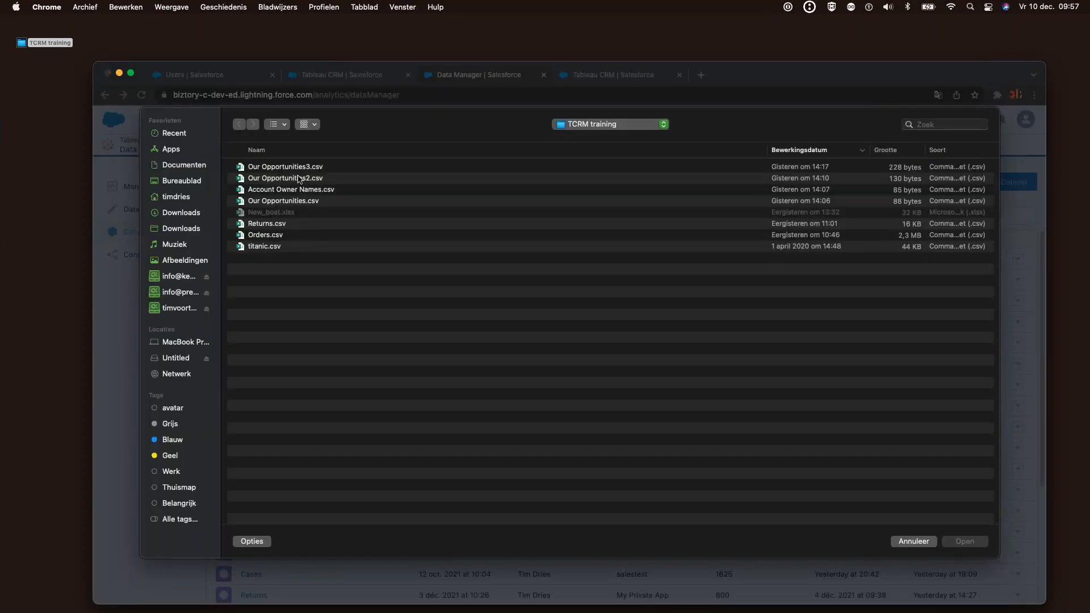
{"action": "left_click", "coordinate": [293, 202]}
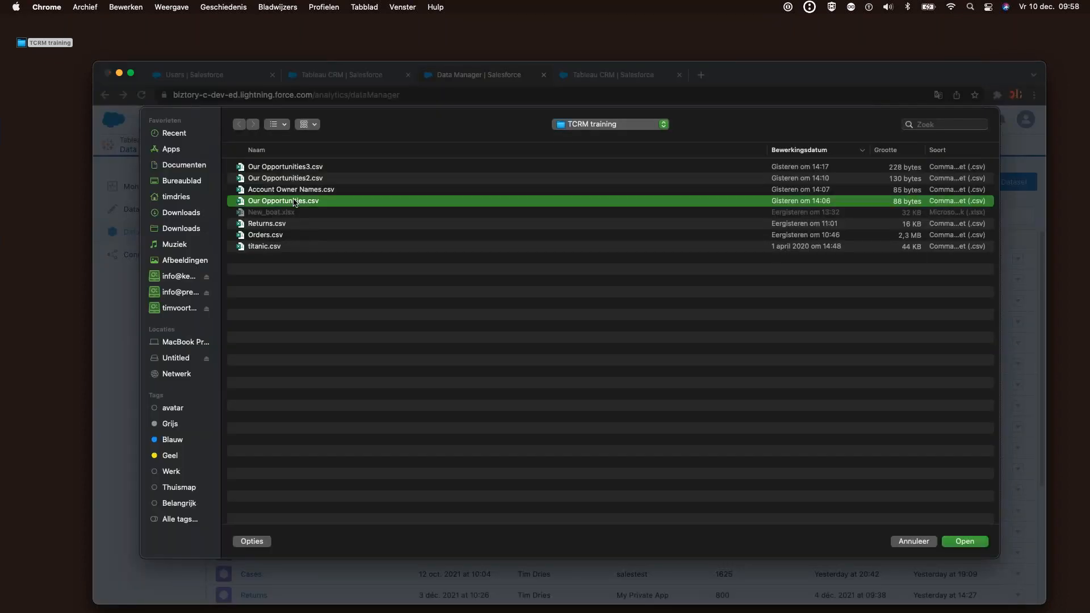
{"action": "key", "text": "space"}
{"action": "key", "text": "space"}
{"action": "key", "text": "Return"}
Create the Our Opportunities dataset and close both dataset tabs
{"action": "left_click", "coordinate": [733, 495]}
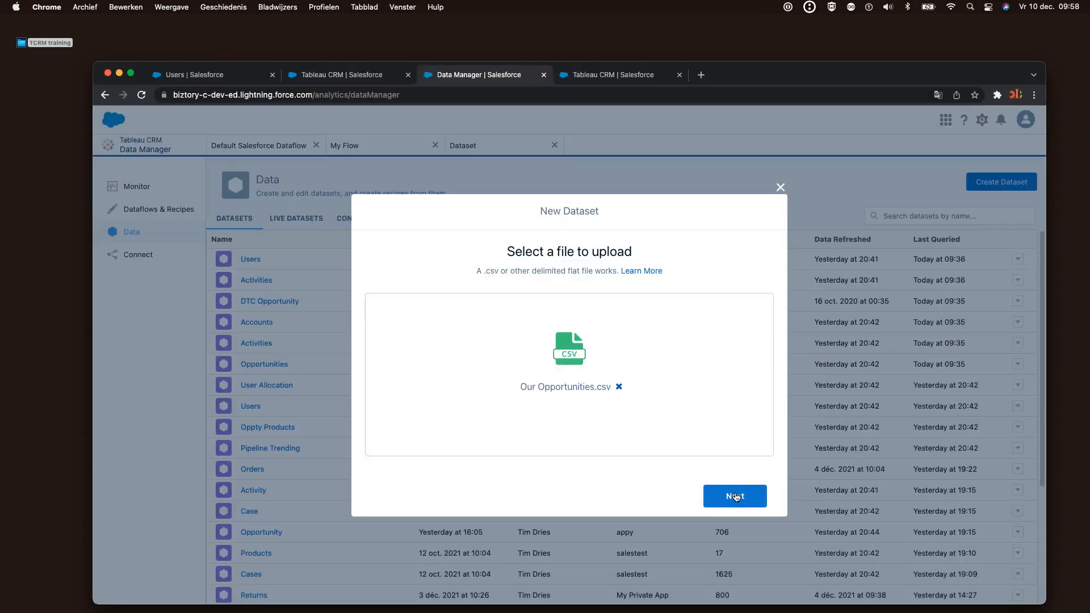
{"action": "left_click", "coordinate": [733, 496]}
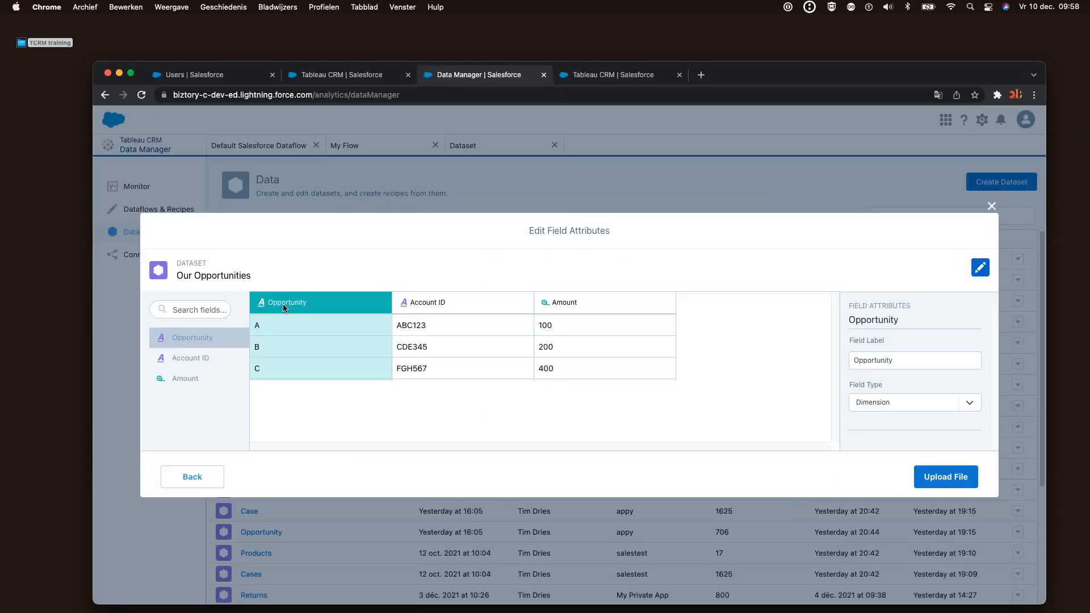
{"action": "left_click", "coordinate": [936, 483]}
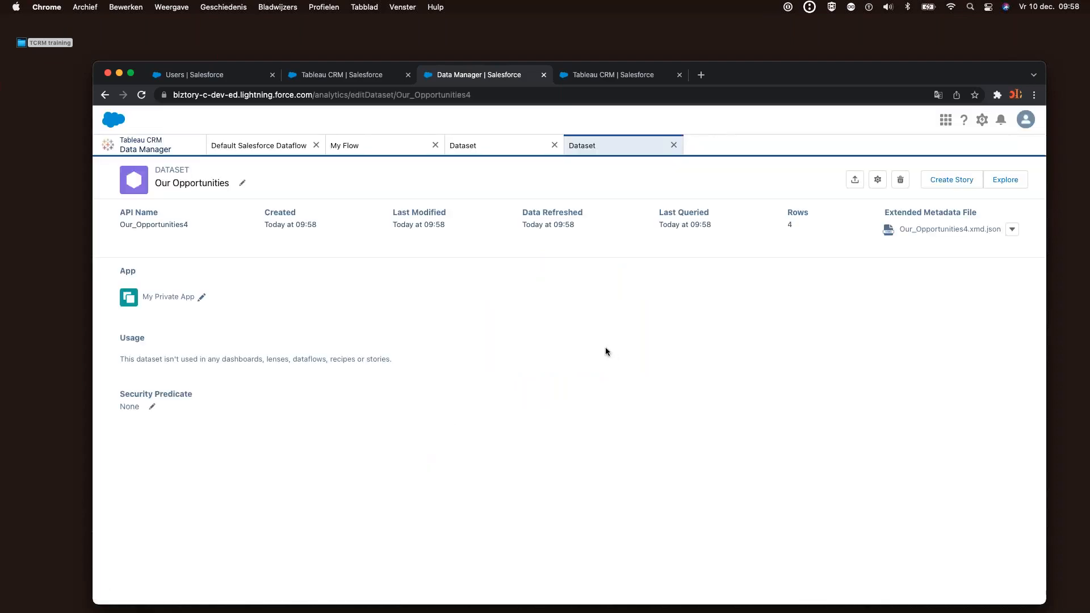
{"action": "left_click", "coordinate": [673, 146]}
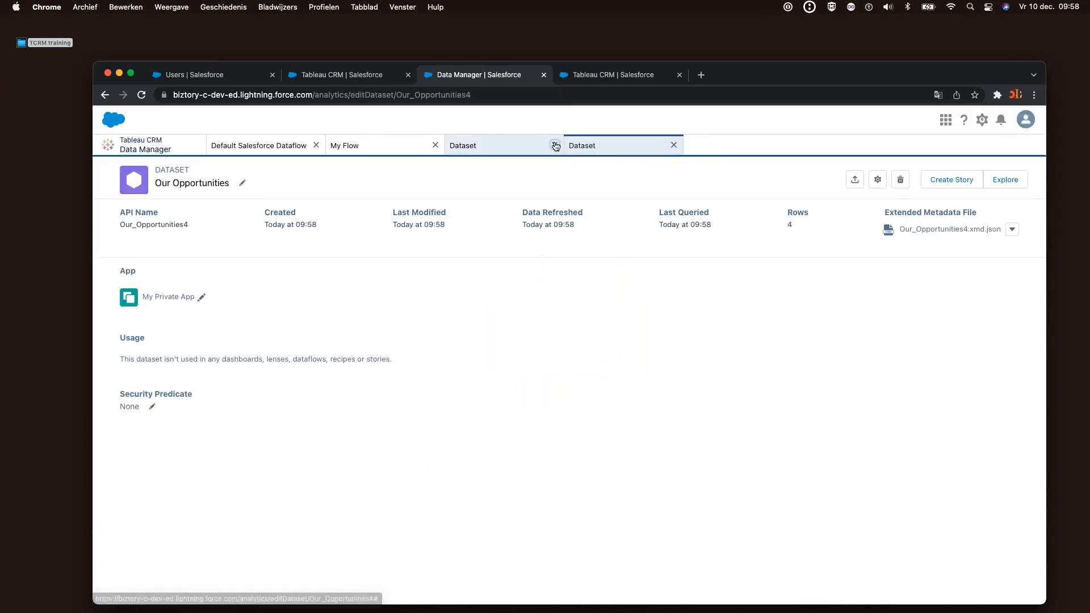
{"action": "left_click", "coordinate": [555, 146]}
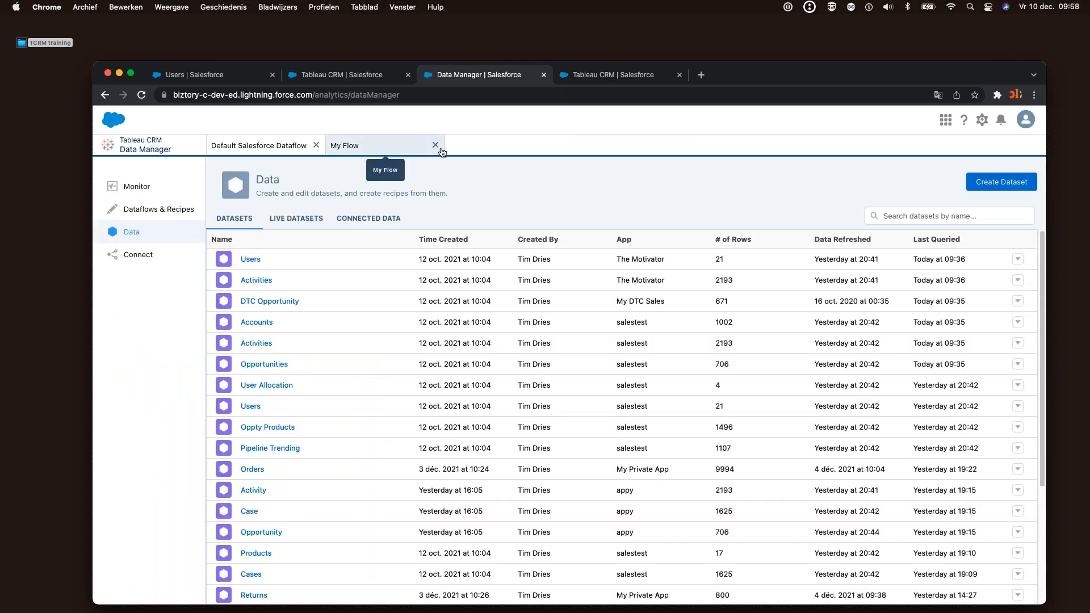
Create a new dataflow named 'My Flow'
{"action": "left_click", "coordinate": [154, 209]}
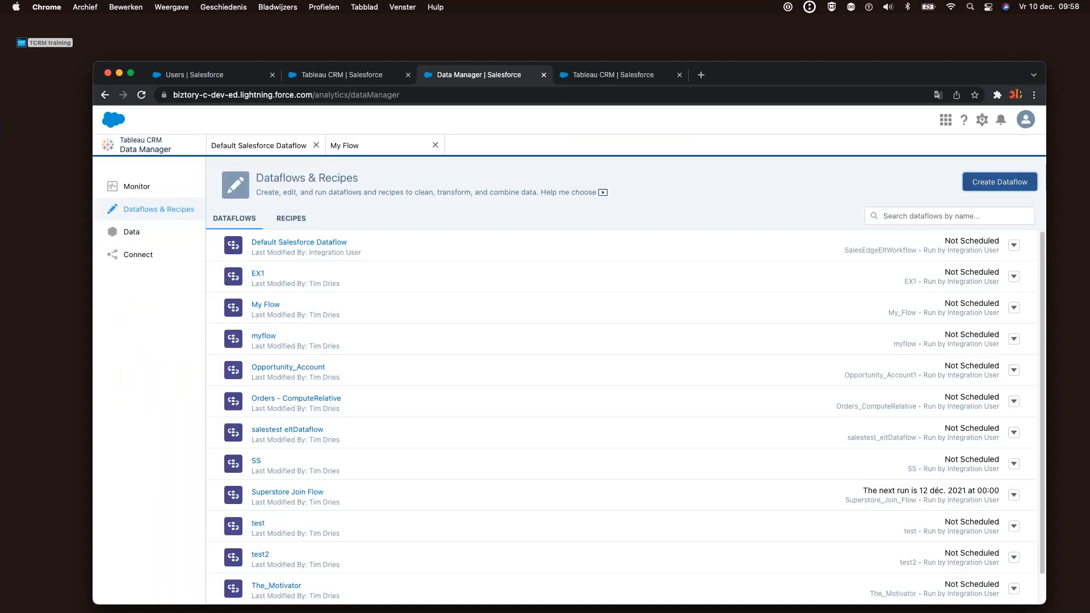
{"action": "left_click", "coordinate": [1000, 182]}
{"action": "type", "text": "My Flo"}
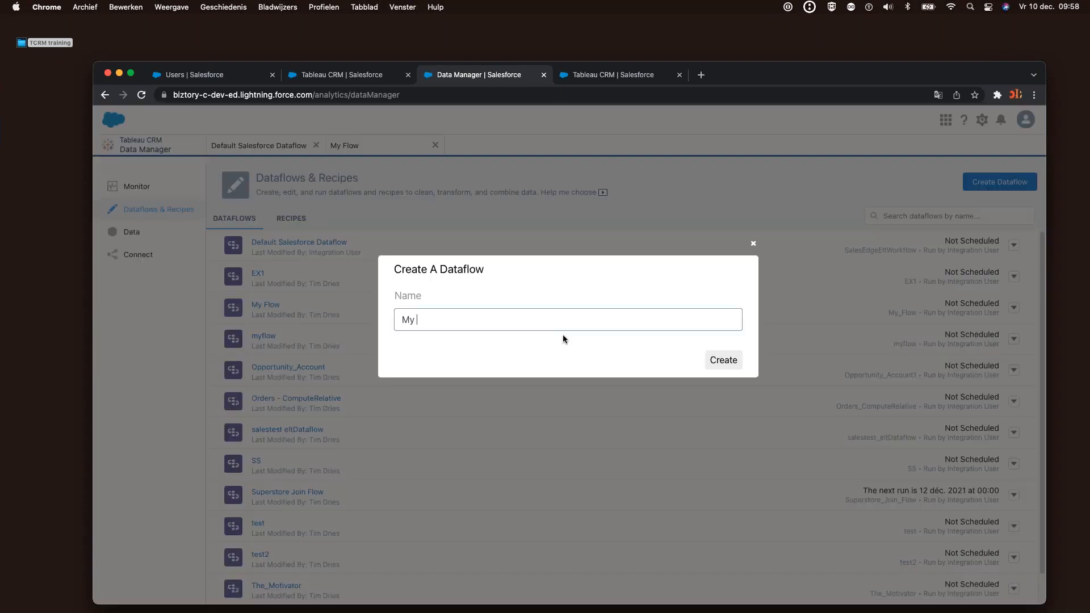
{"action": "type", "text": "w"}
{"action": "left_click", "coordinate": [729, 362]}
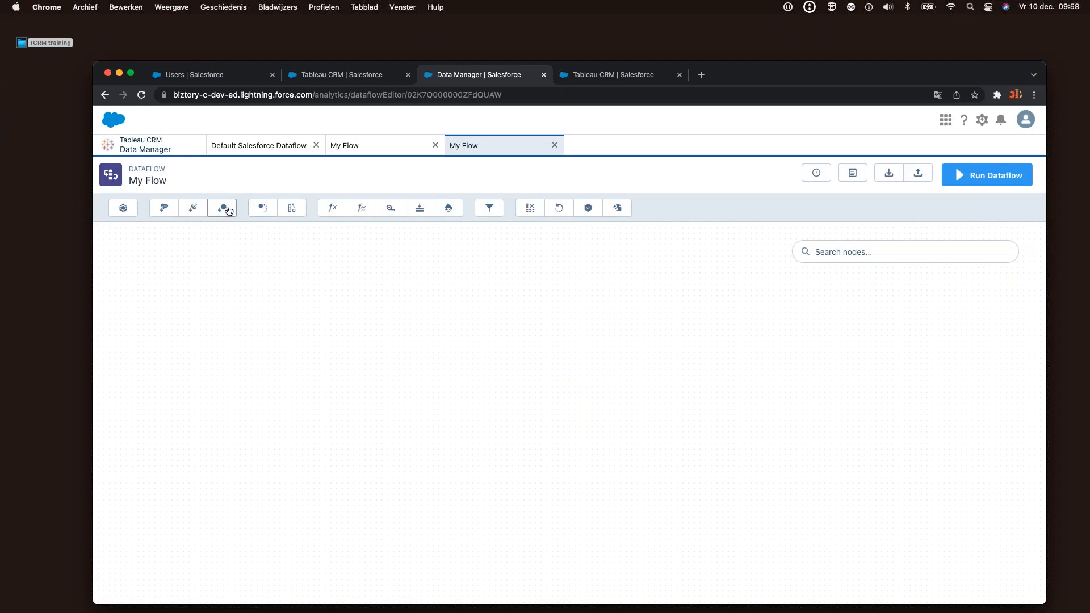
Add an Account Owners edgemart node loading the Account Owner Name dataset
{"action": "left_click", "coordinate": [227, 209]}
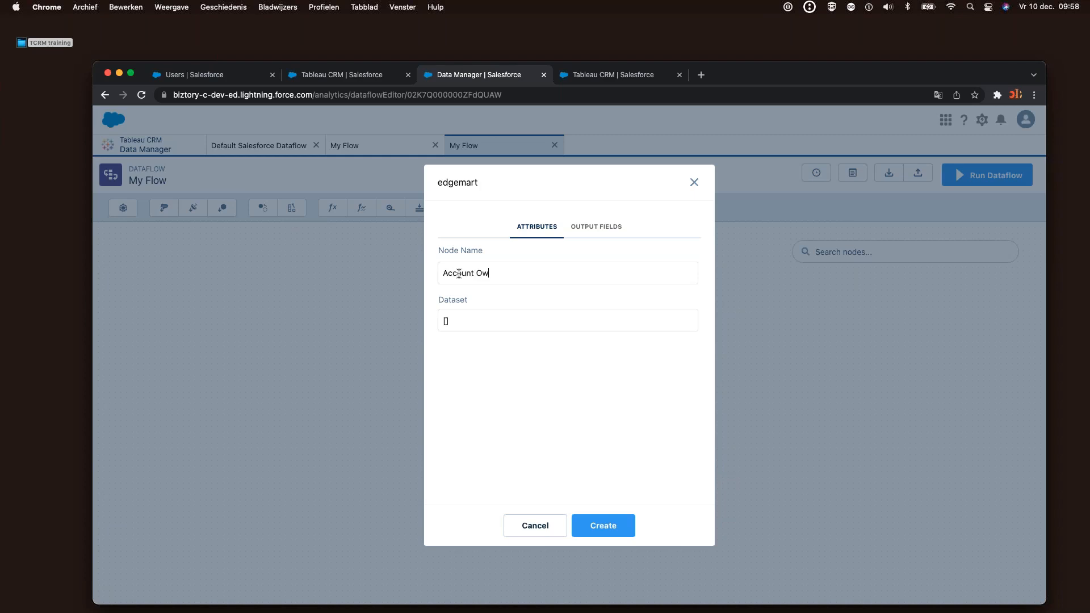
{"action": "type", "text": "s"}
{"action": "left_click", "coordinate": [491, 321]}
{"action": "type", "text": "acc"}
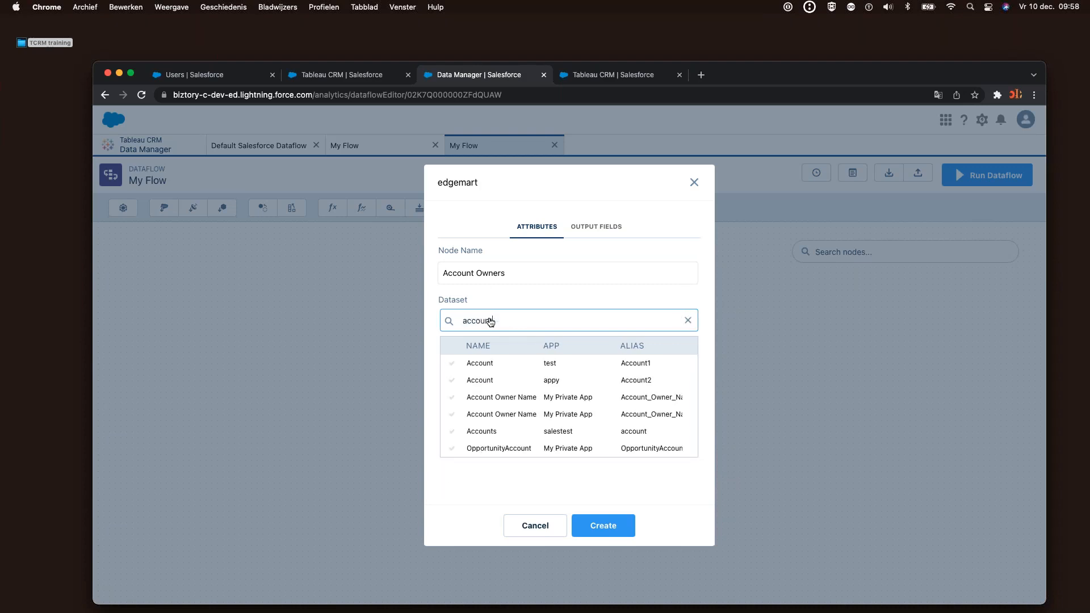
{"action": "type", "text": "ount"}
{"action": "left_click", "coordinate": [493, 397]}
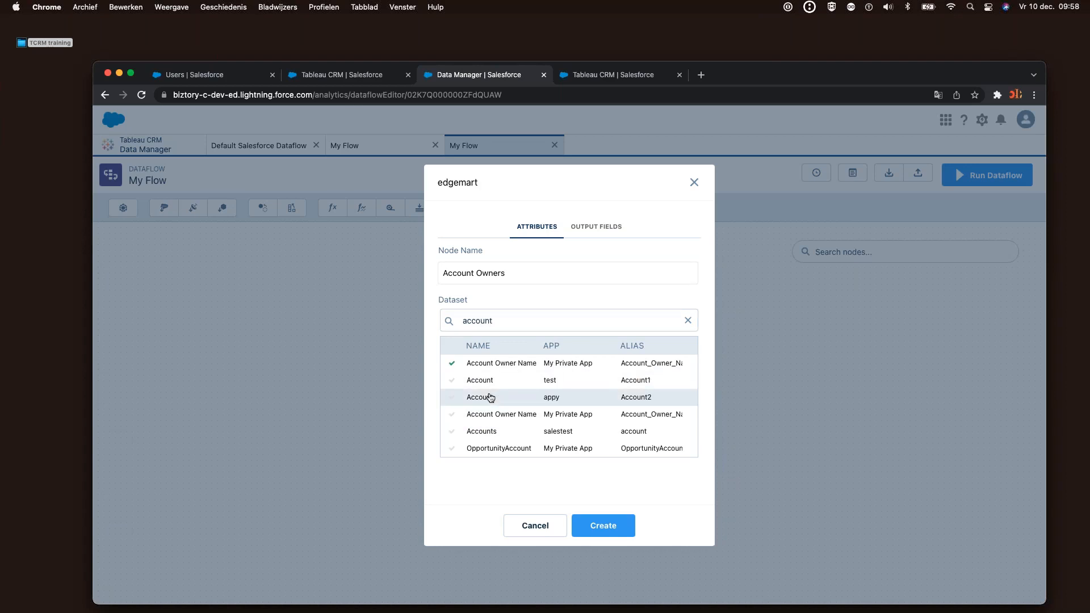
{"action": "left_click", "coordinate": [602, 525]}
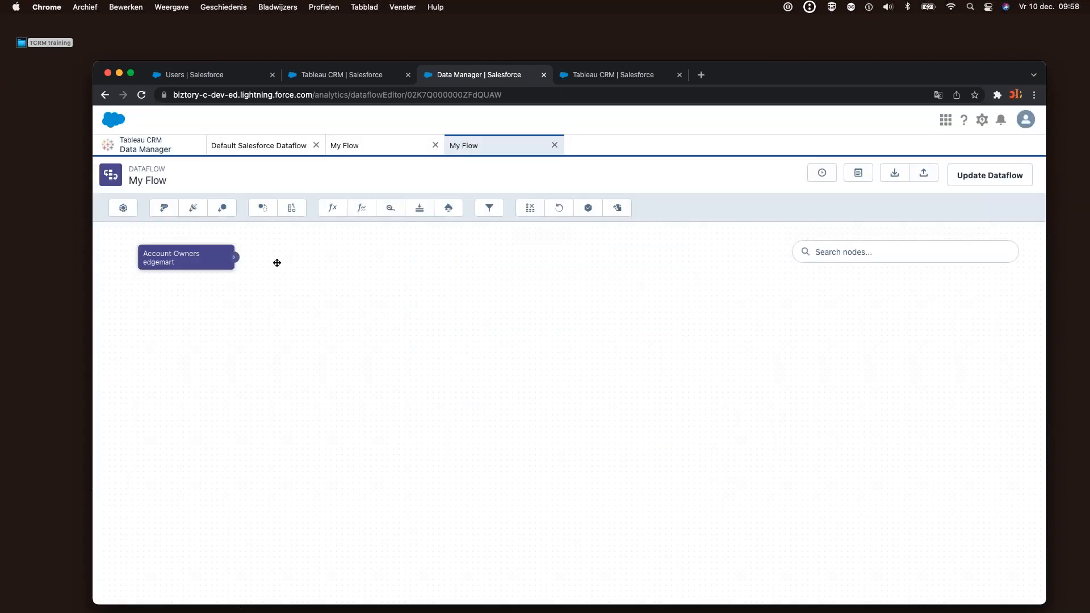
{"action": "left_click_drag", "start_coordinate": [205, 260], "coordinate": [221, 283]}
Add an Opportunities edgemart node loading the Our Opportunities dataset
{"action": "left_click", "coordinate": [222, 208]}
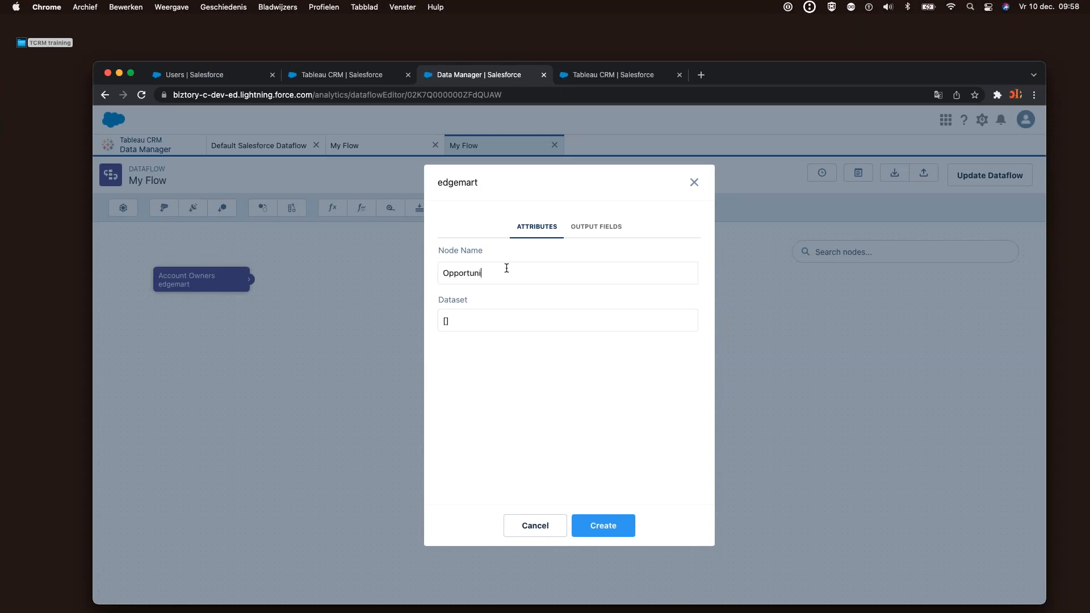
{"action": "left_click", "coordinate": [461, 323]}
{"action": "type", "text": "o"}
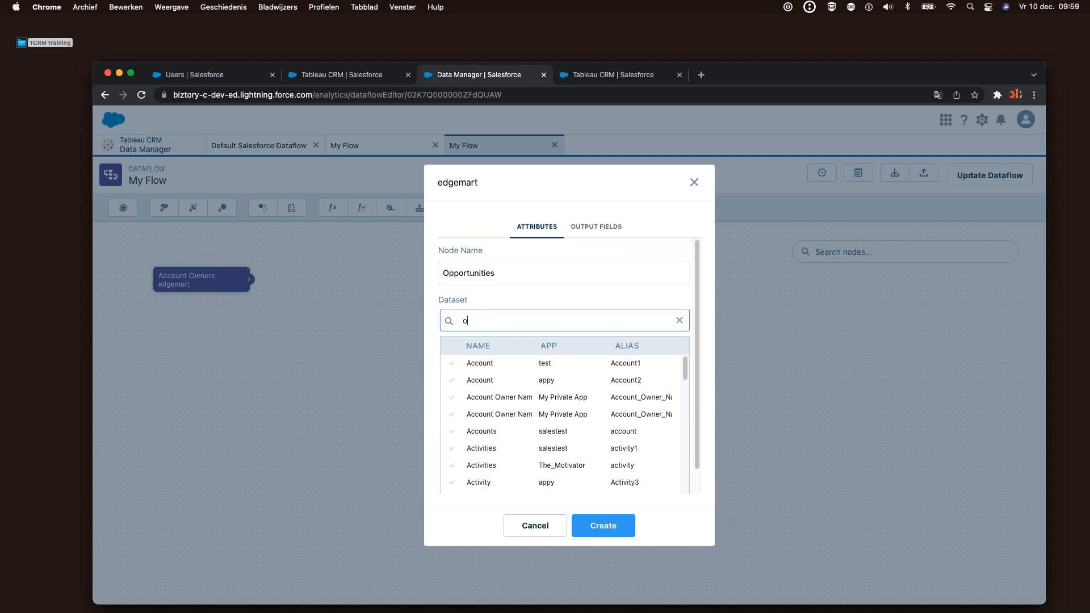
{"action": "type", "text": "our opp"}
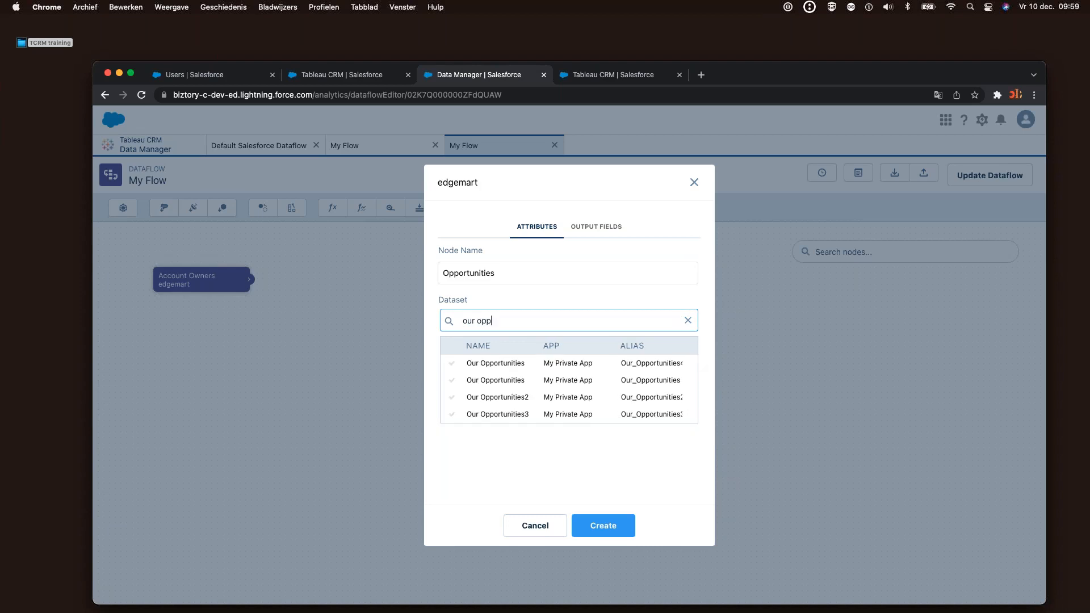
{"action": "left_click", "coordinate": [485, 363]}
{"action": "left_click", "coordinate": [600, 524]}
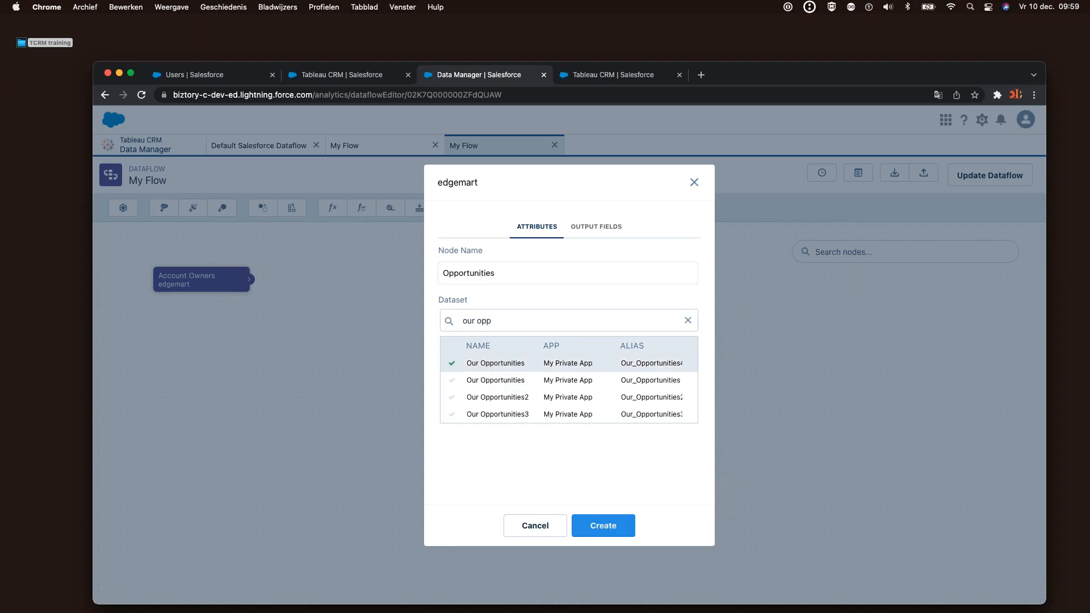
{"action": "left_click_drag", "start_coordinate": [204, 329], "coordinate": [244, 426]}
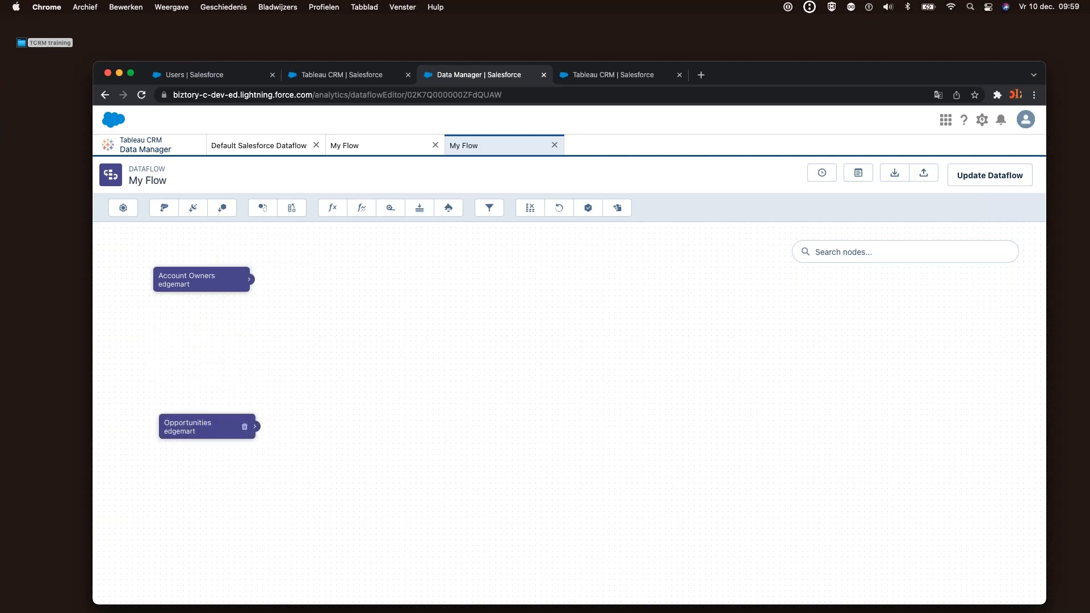
Add a node named 'Augment' with Account Owners as left source keyed on Account_ID
{"action": "left_click", "coordinate": [293, 210]}
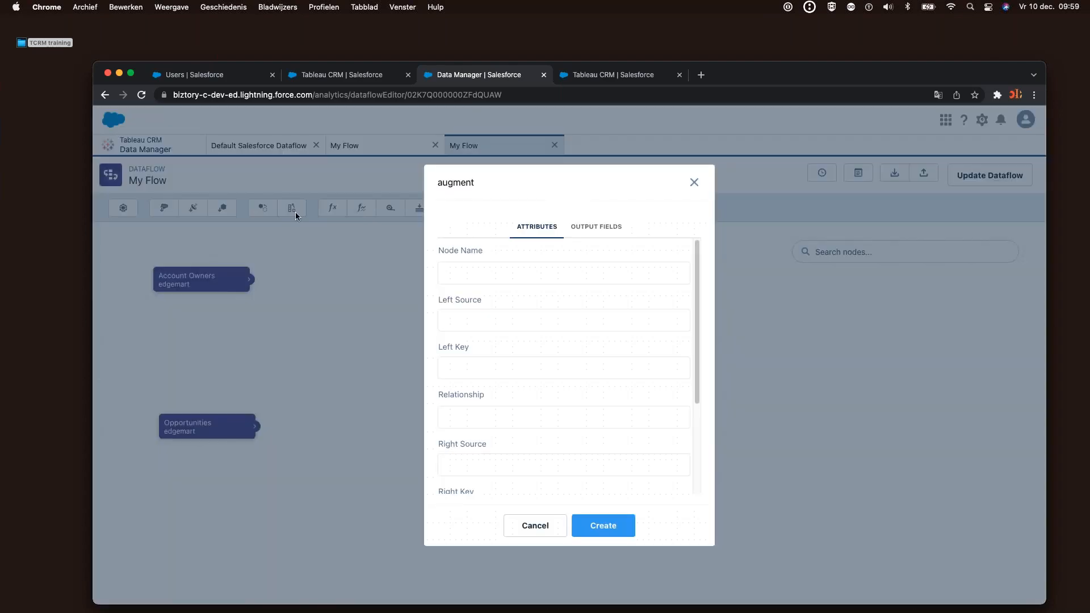
{"action": "left_click", "coordinate": [454, 268]}
{"action": "type", "text": "Augment"}
{"action": "left_click", "coordinate": [502, 317]}
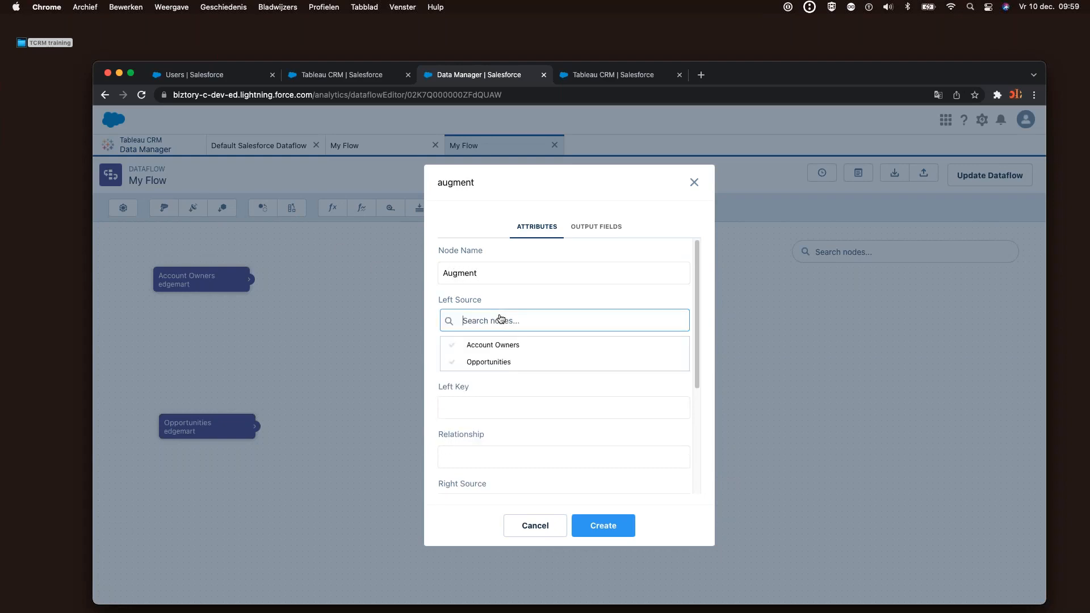
{"action": "left_click", "coordinate": [482, 345]}
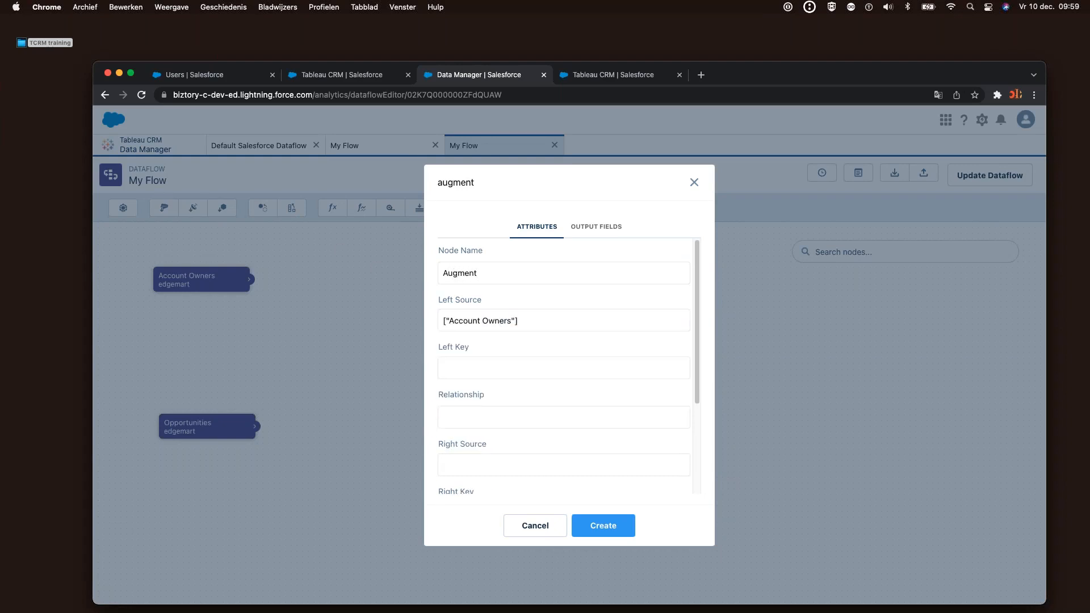
{"action": "left_click", "coordinate": [488, 372]}
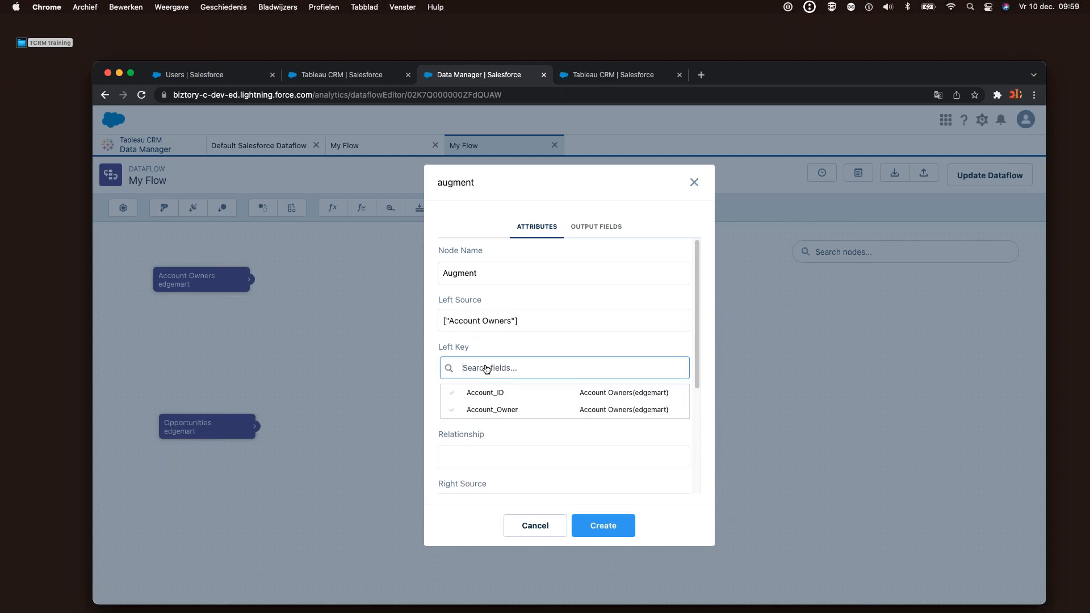
{"action": "left_click", "coordinate": [489, 394]}
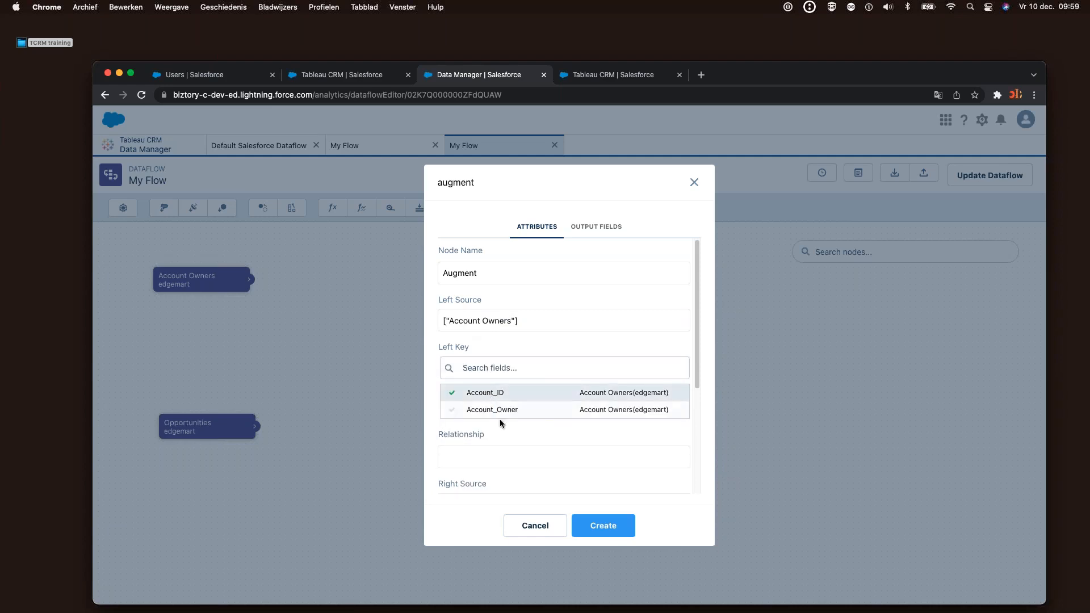
{"action": "left_click", "coordinate": [556, 347]}
{"action": "scroll", "coordinate": [503, 385], "scroll_direction": "down", "scroll_amount": 2}
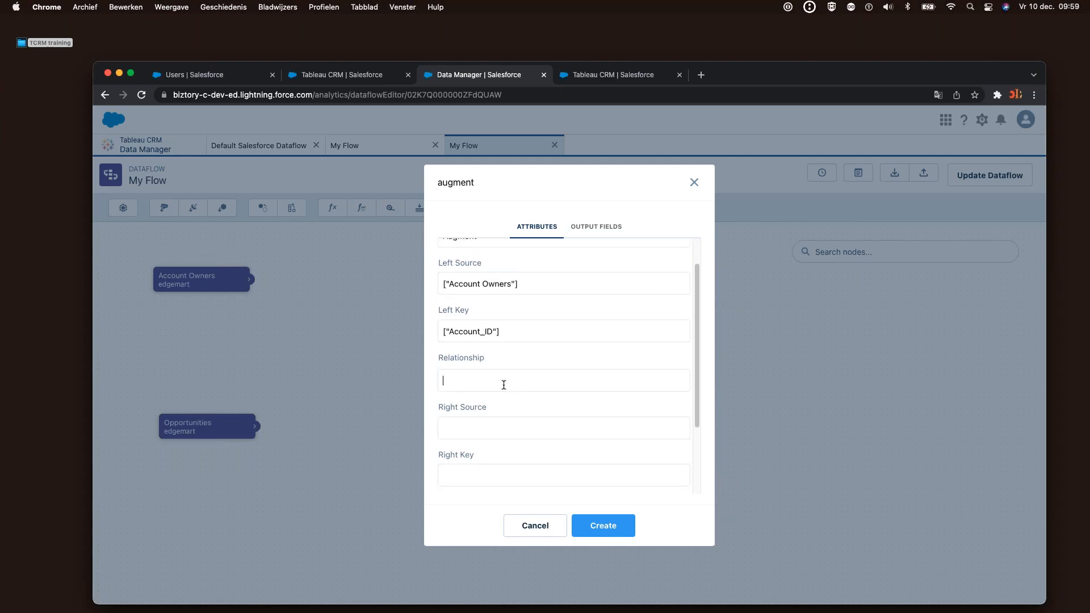
{"action": "type", "text": "Augment"}
Set Opportunities as right source on Account_ID, bringing in Amount and Opportunity
{"action": "left_click", "coordinate": [476, 434]}
{"action": "left_click", "coordinate": [487, 470]}
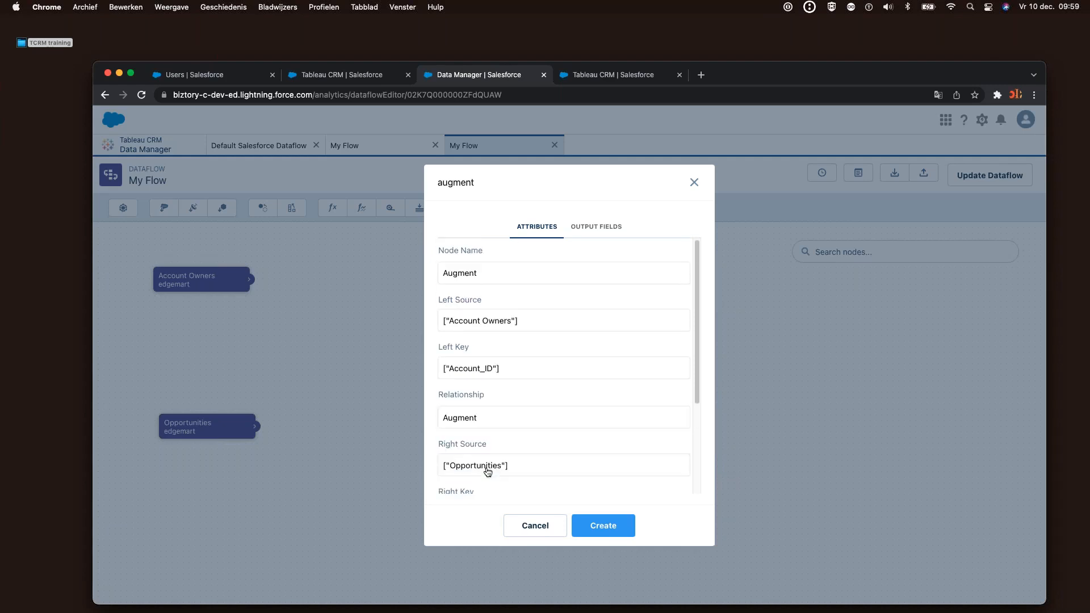
{"action": "scroll", "coordinate": [476, 386], "scroll_direction": "down", "scroll_amount": 4}
{"action": "left_click", "coordinate": [476, 386]}
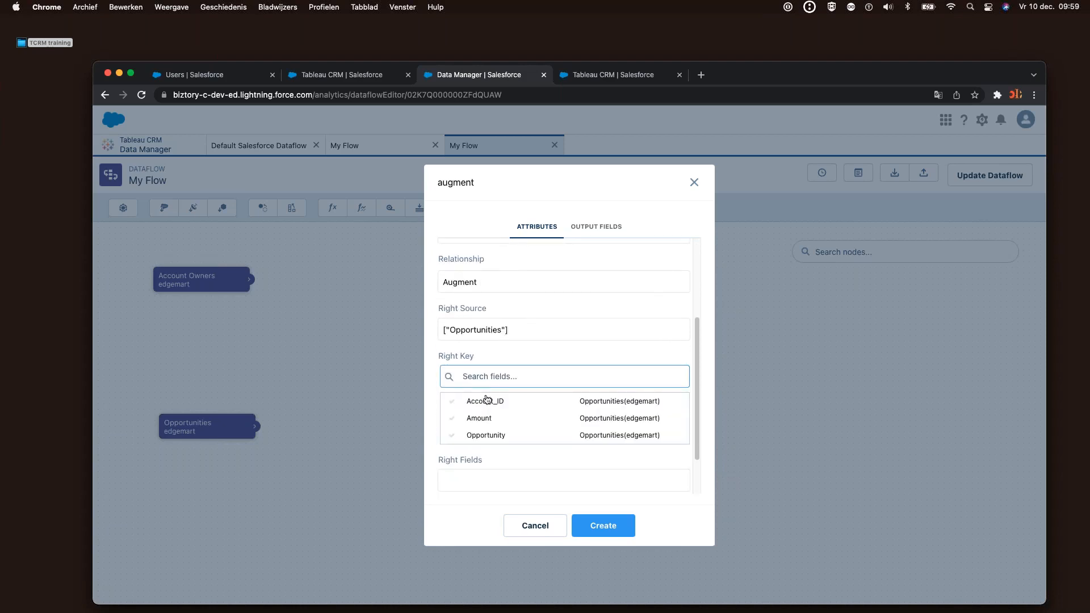
{"action": "left_click", "coordinate": [487, 400]}
{"action": "left_click", "coordinate": [519, 362]}
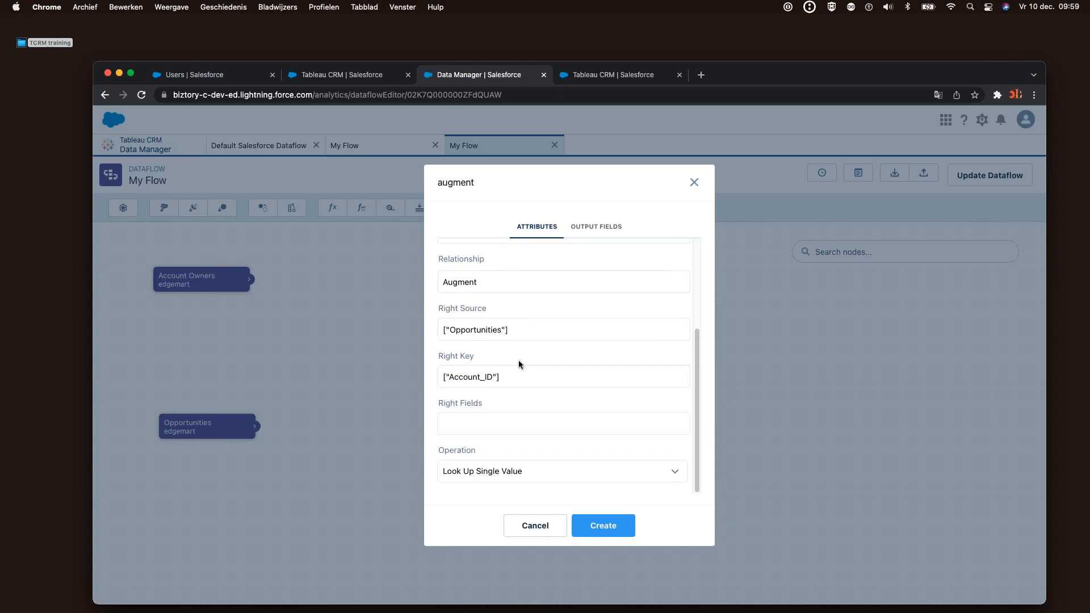
{"action": "left_click", "coordinate": [508, 433]}
{"action": "left_click", "coordinate": [471, 465]}
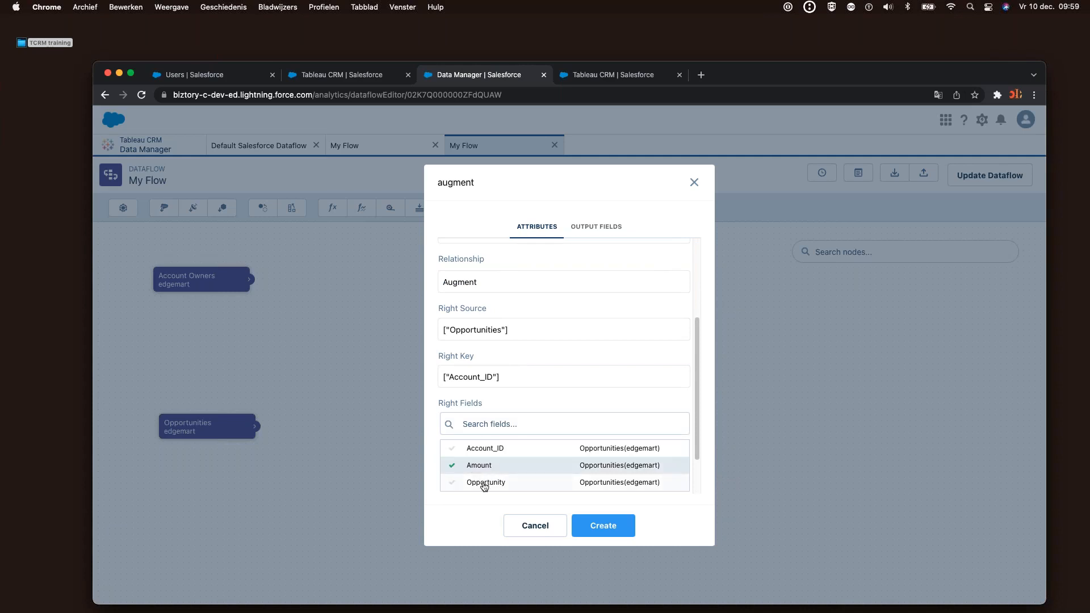
{"action": "left_click", "coordinate": [481, 483]}
{"action": "left_click", "coordinate": [535, 408]}
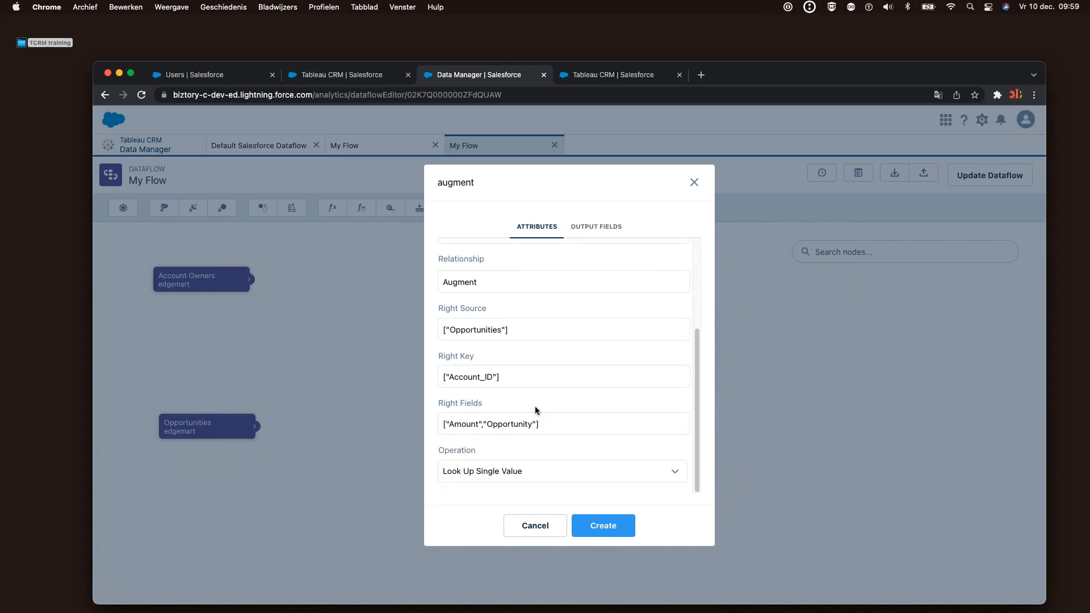
Create the Augment node, position it right of its sources, and review its settings
{"action": "left_click", "coordinate": [603, 525]}
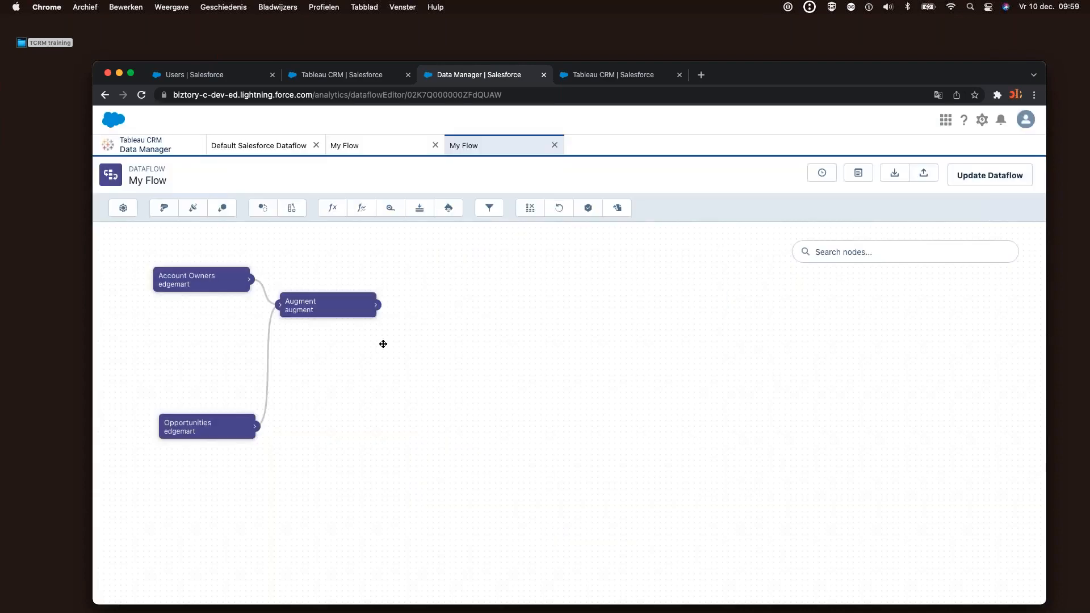
{"action": "left_click_drag", "start_coordinate": [317, 314], "coordinate": [382, 362]}
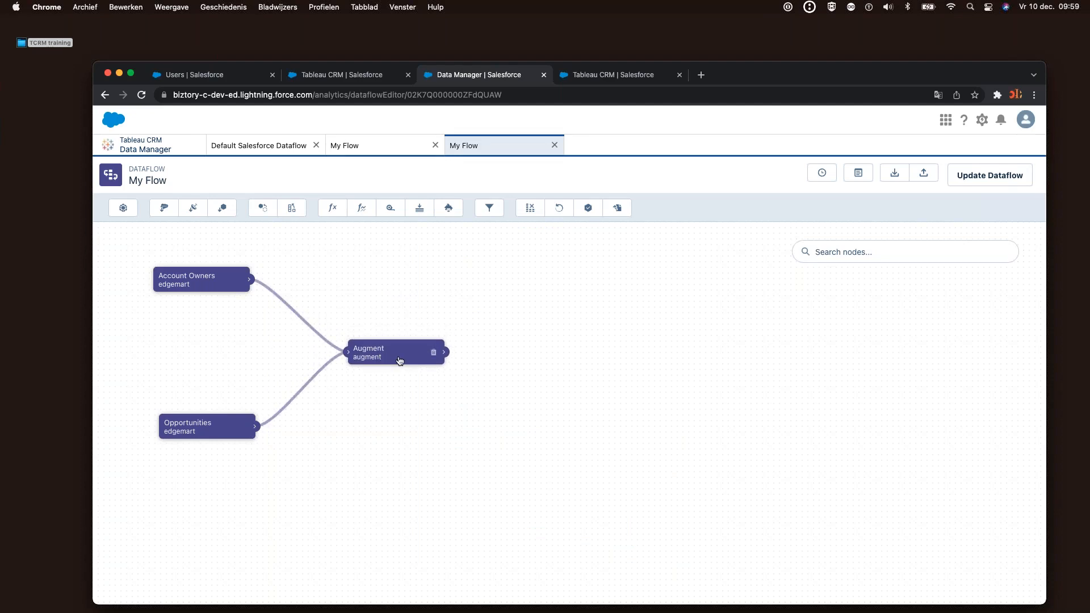
{"action": "left_click_drag", "start_coordinate": [400, 358], "coordinate": [416, 385]}
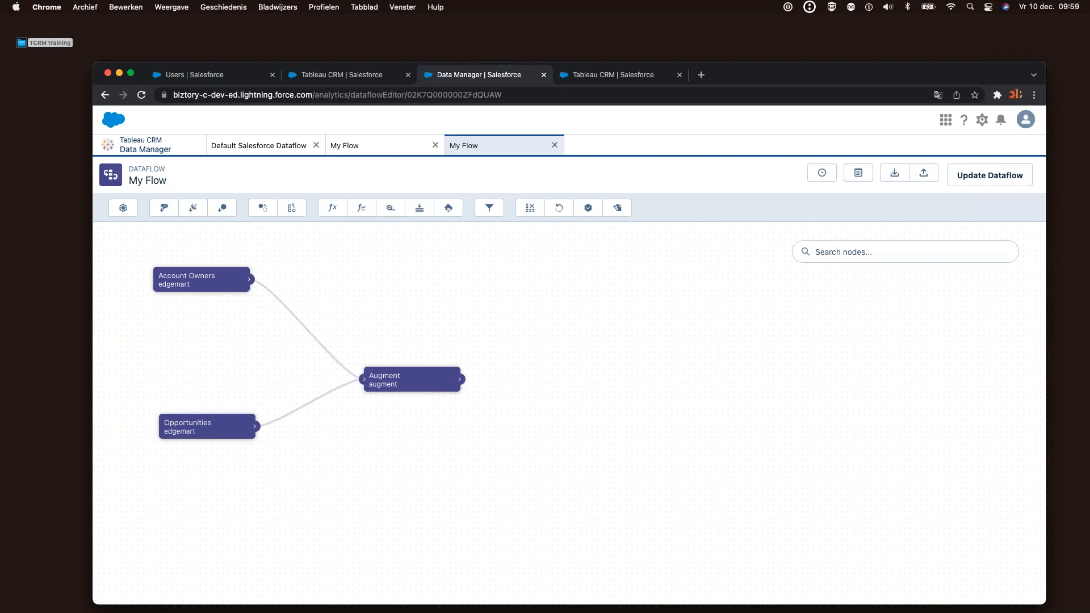
{"action": "left_click", "coordinate": [448, 378]}
{"action": "left_click", "coordinate": [507, 529]}
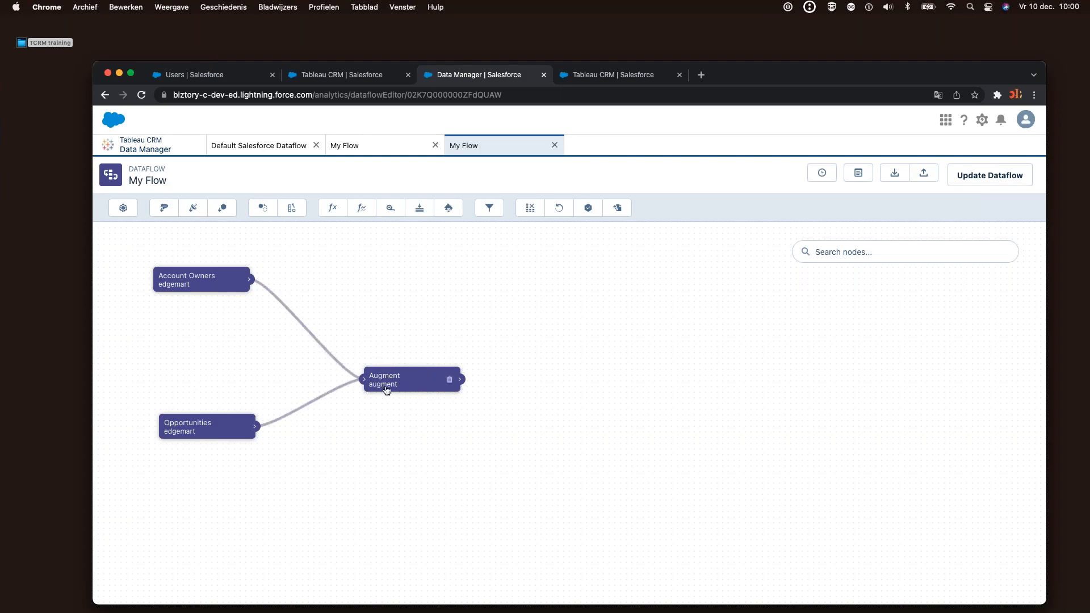
{"action": "left_click_drag", "start_coordinate": [400, 360], "coordinate": [382, 341]}
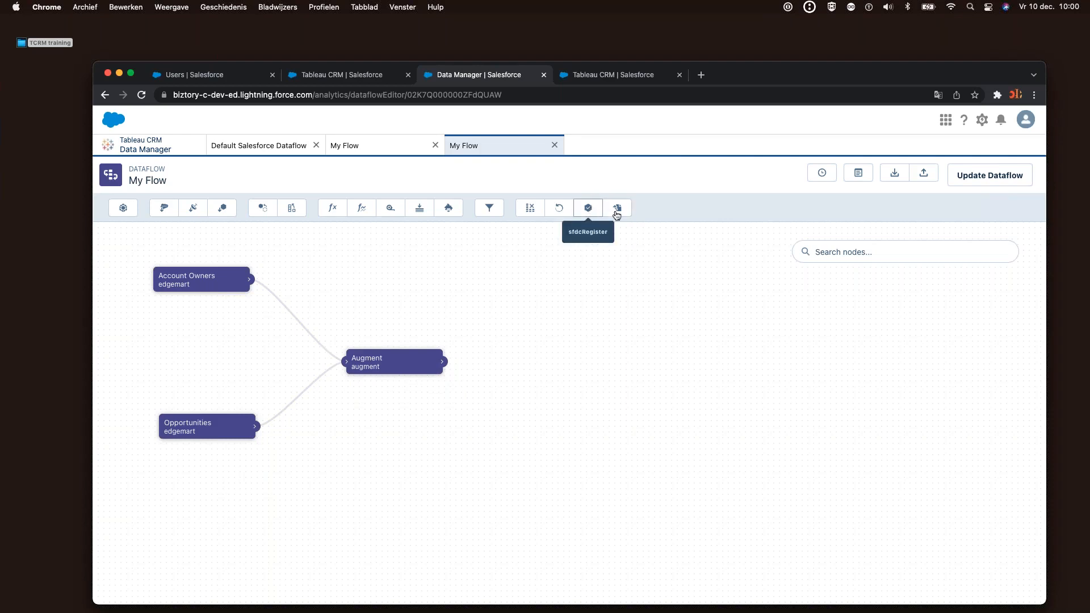
Add an sfdcRegister node with Augment as its source node
{"action": "left_click", "coordinate": [579, 204]}
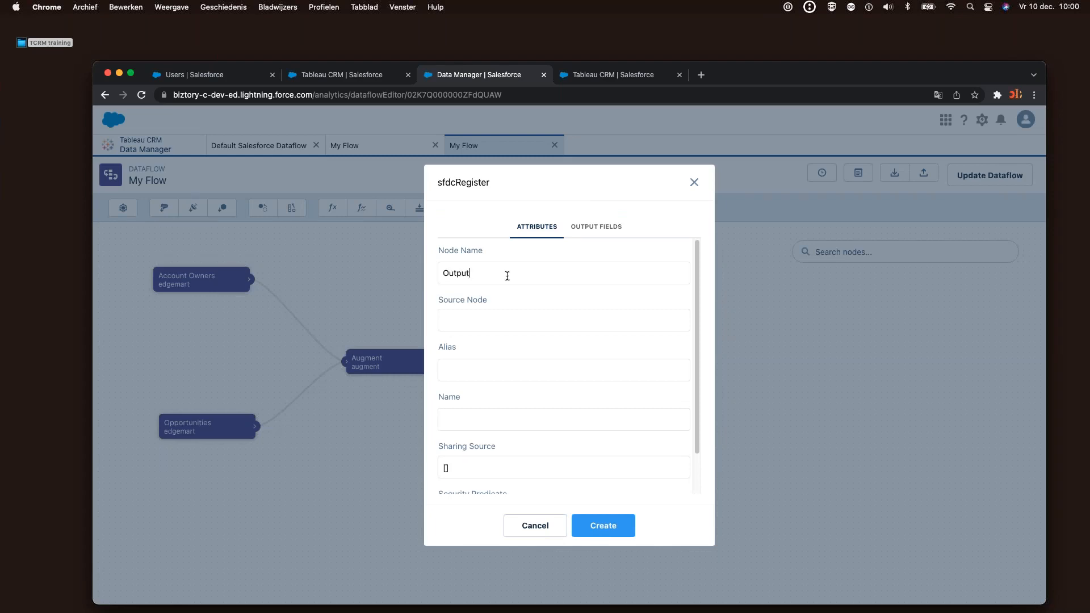
{"action": "left_click", "coordinate": [530, 321]}
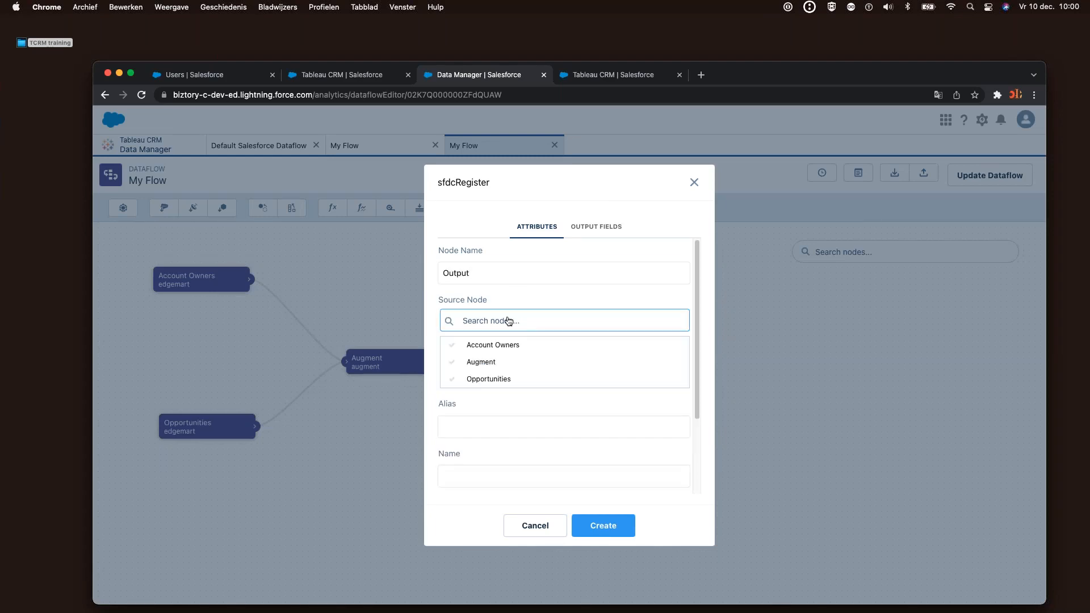
{"action": "left_click", "coordinate": [492, 362]}
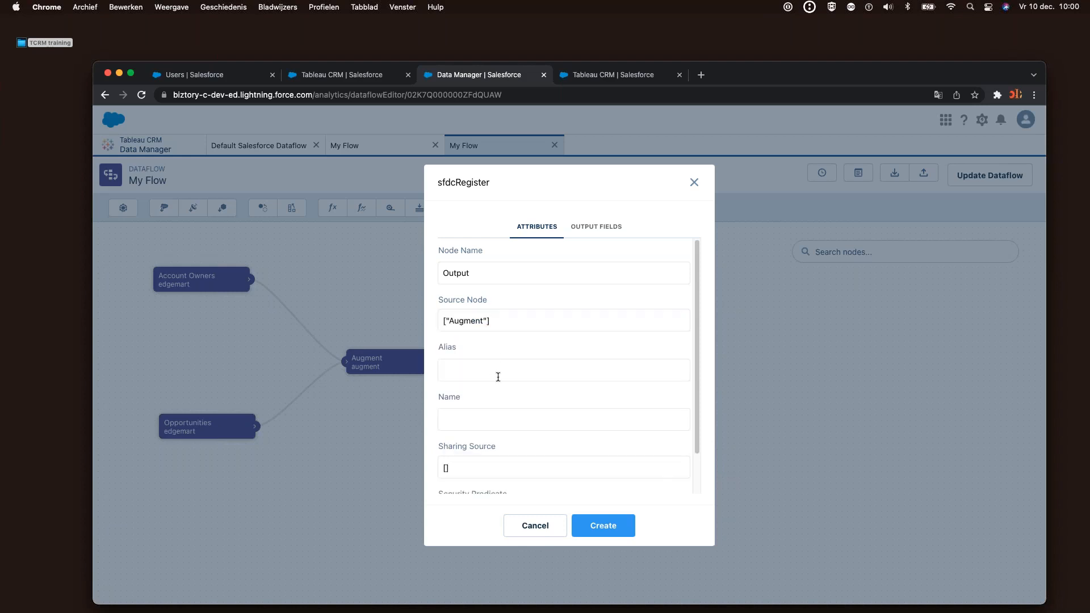
Set the node's Alias and Name to Output, create it, and place it right of Augment
{"action": "left_click_drag", "start_coordinate": [477, 275], "coordinate": [438, 265]}
{"action": "key", "text": "super+c"}
{"action": "left_click", "coordinate": [481, 372]}
{"action": "key", "text": "super+v"}
{"action": "scroll", "coordinate": [486, 418], "scroll_direction": "down", "scroll_amount": 2}
{"action": "left_click_drag", "start_coordinate": [477, 335], "coordinate": [425, 336]}
{"action": "key", "text": "super+c"}
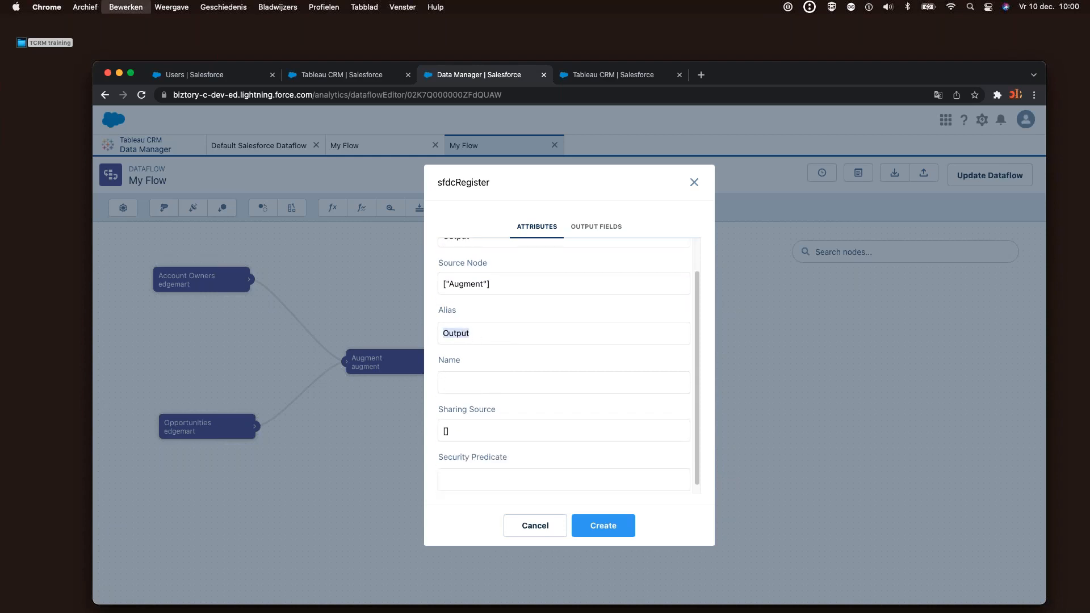
{"action": "left_click", "coordinate": [476, 385]}
{"action": "key", "text": "super+v"}
{"action": "scroll", "coordinate": [505, 434], "scroll_direction": "down", "scroll_amount": 1}
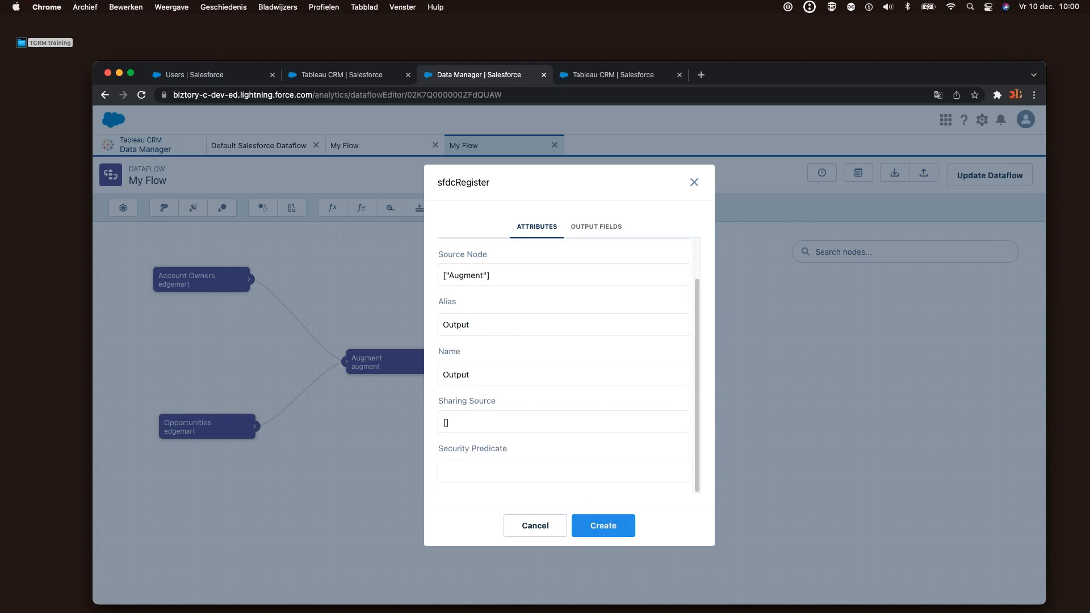
{"action": "left_click", "coordinate": [602, 525]}
{"action": "left_click_drag", "start_coordinate": [460, 340], "coordinate": [589, 363]}
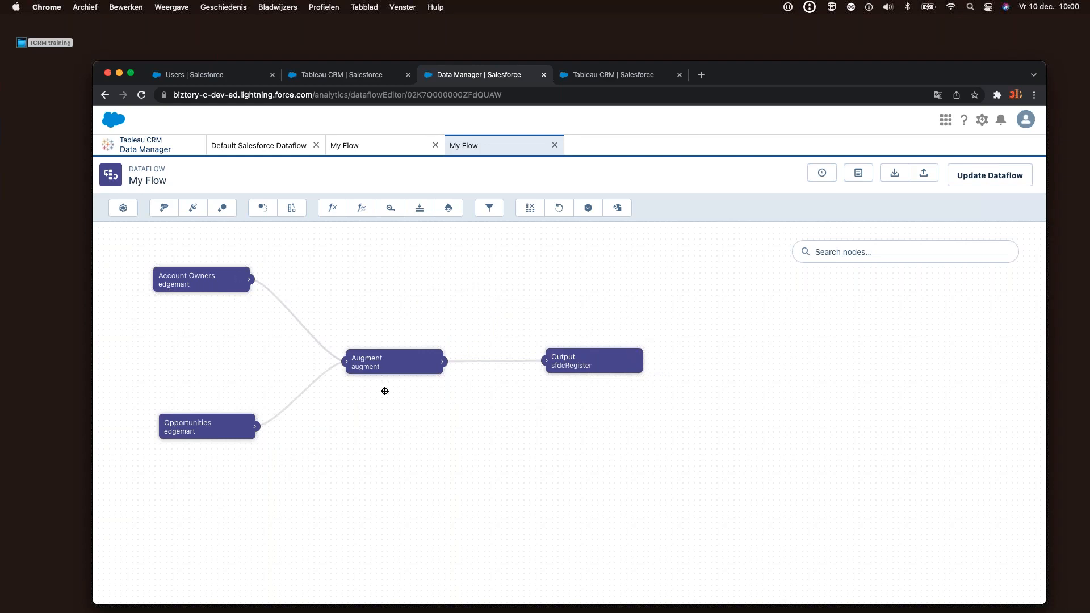
Update and run the My Flow dataflow, then refresh the Data Monitor to see it complete
{"action": "left_click", "coordinate": [986, 180]}
{"action": "left_click", "coordinate": [701, 412]}
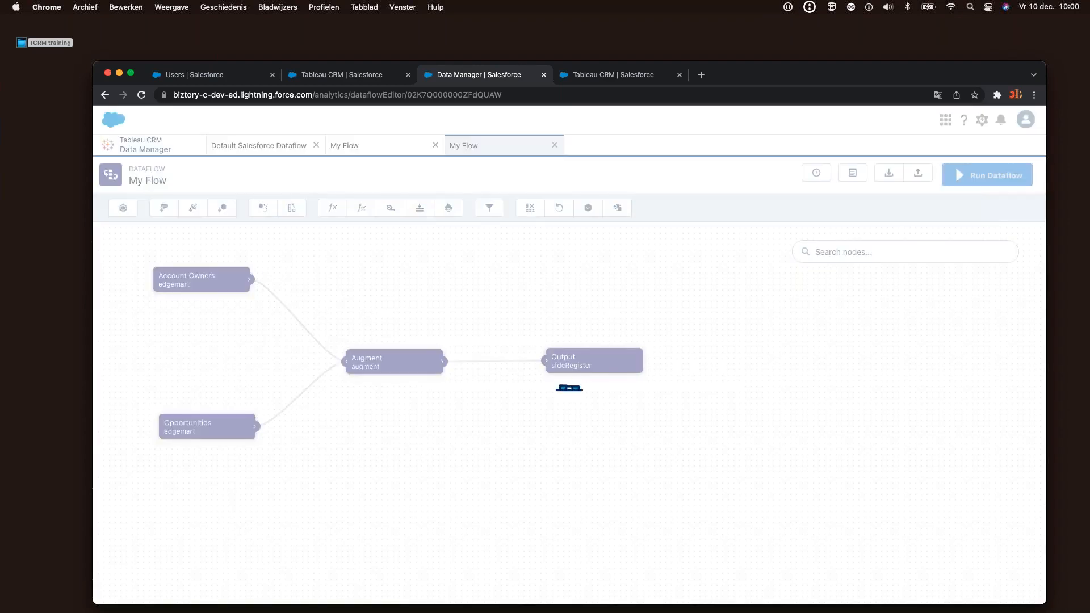
{"action": "left_click", "coordinate": [1011, 175]}
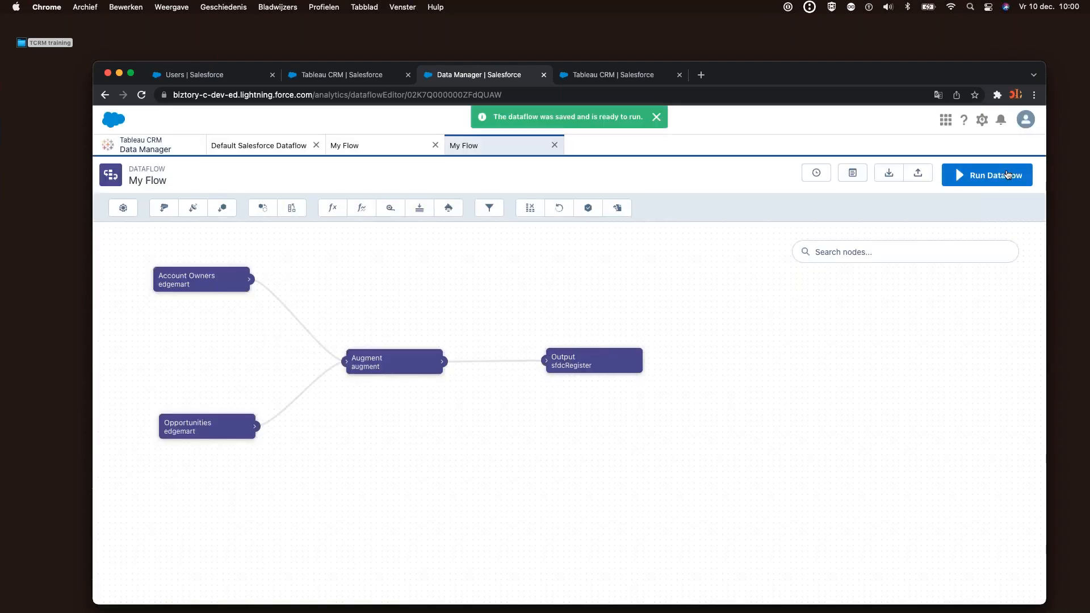
{"action": "left_click", "coordinate": [705, 391]}
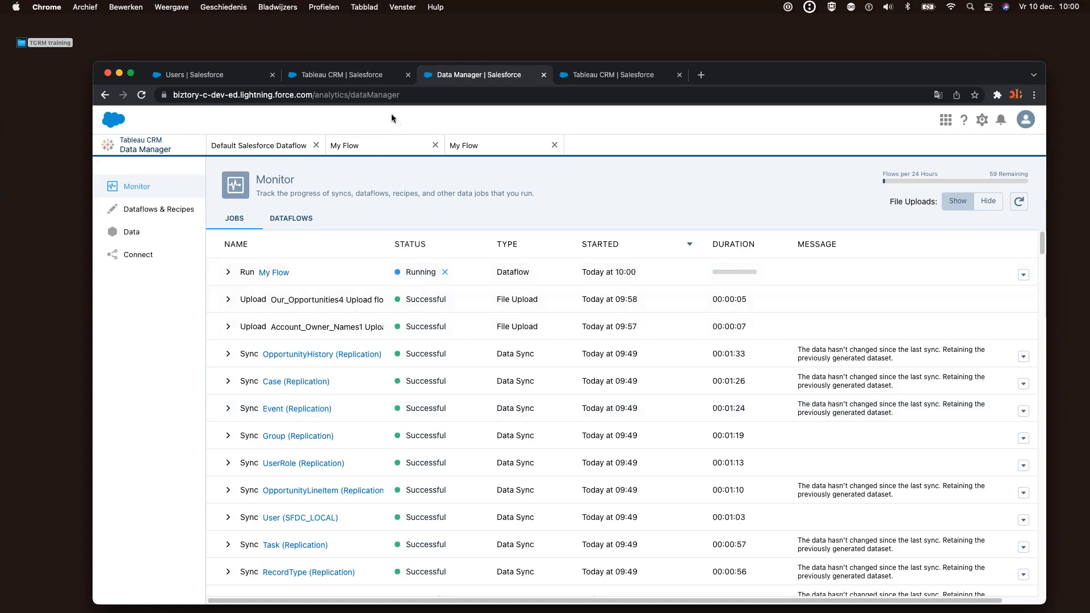
{"action": "left_click", "coordinate": [387, 97]}
{"action": "key", "text": "Return"}
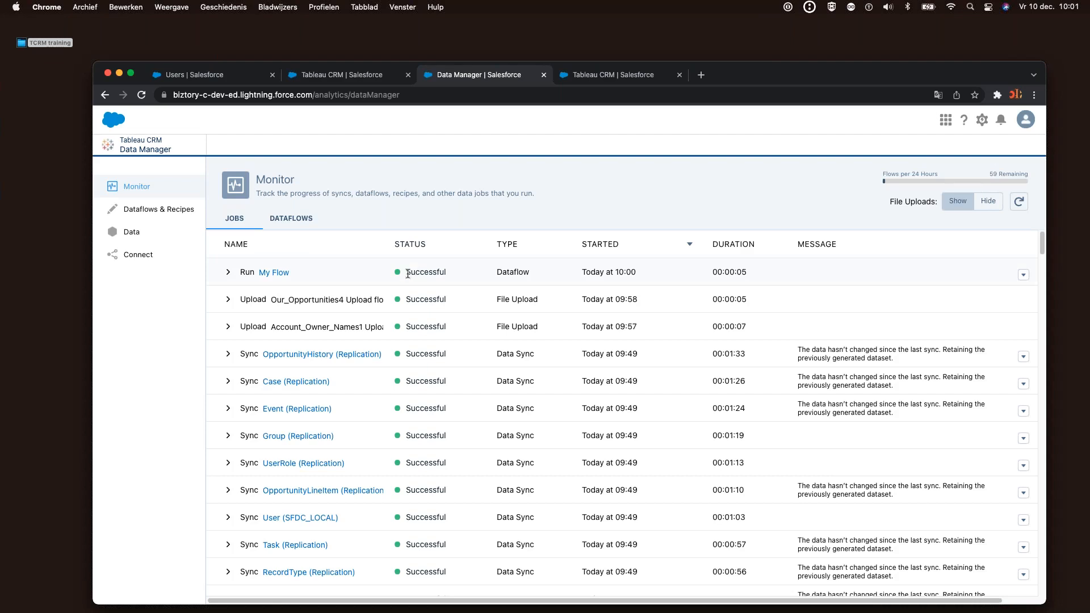
Search the datasets for 'out' and open the Output dataset
{"action": "left_click", "coordinate": [279, 274]}
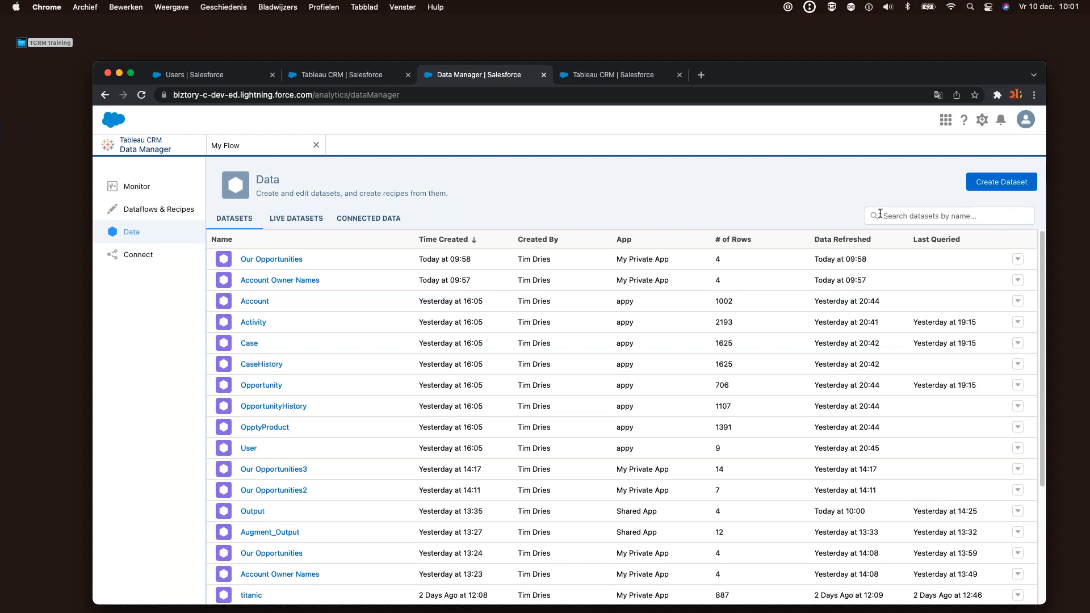
{"action": "left_click", "coordinate": [880, 215]}
{"action": "type", "text": "out"}
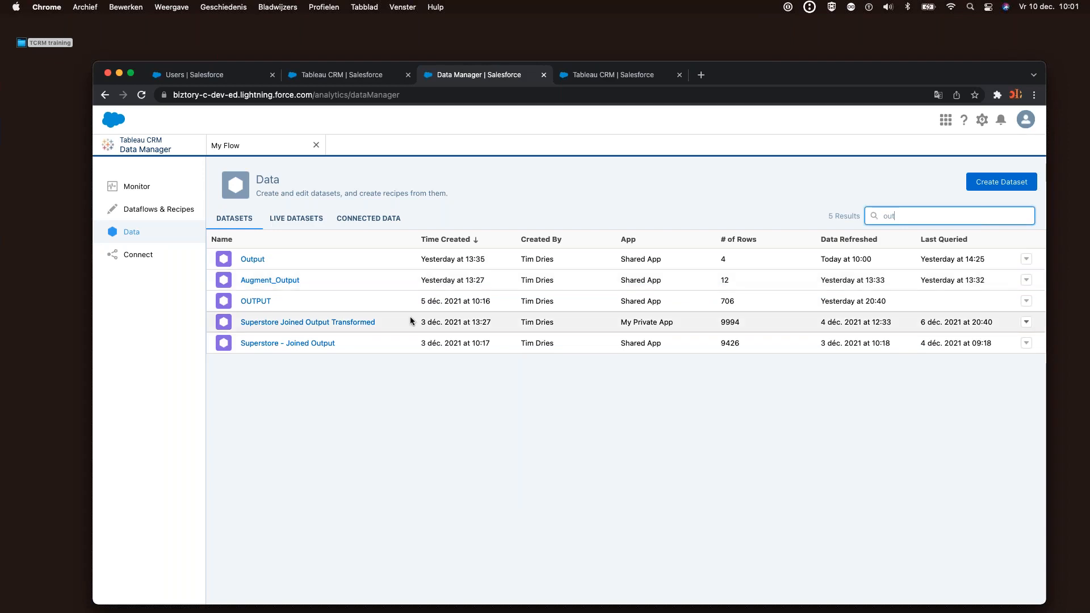
{"action": "left_click", "coordinate": [252, 259]}
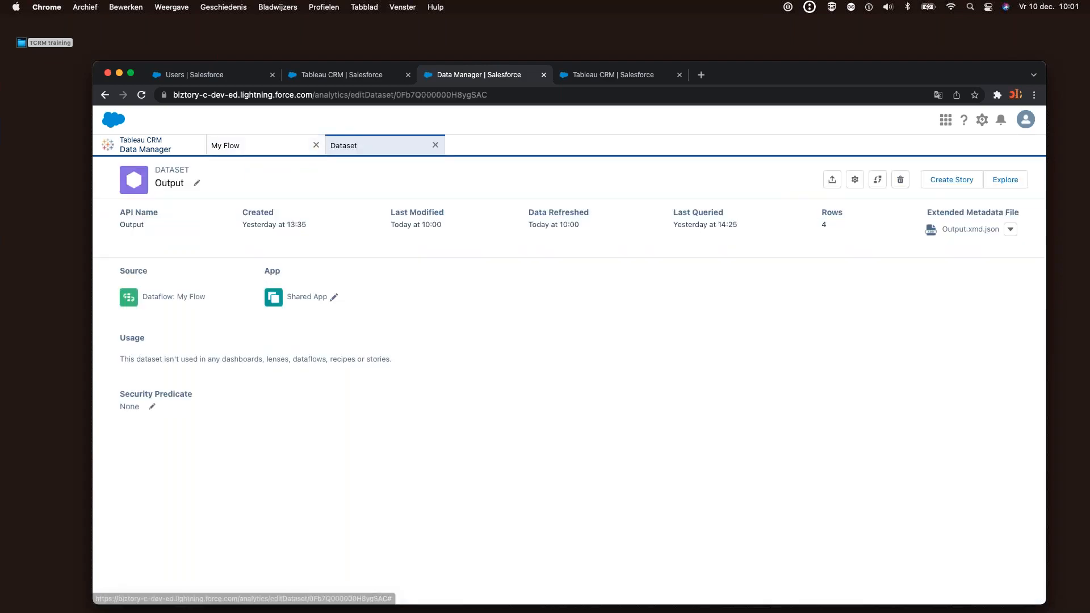
Explore Output as a Values Table, check its four joined rows, then leave the lens unsaved
{"action": "left_click", "coordinate": [1010, 184]}
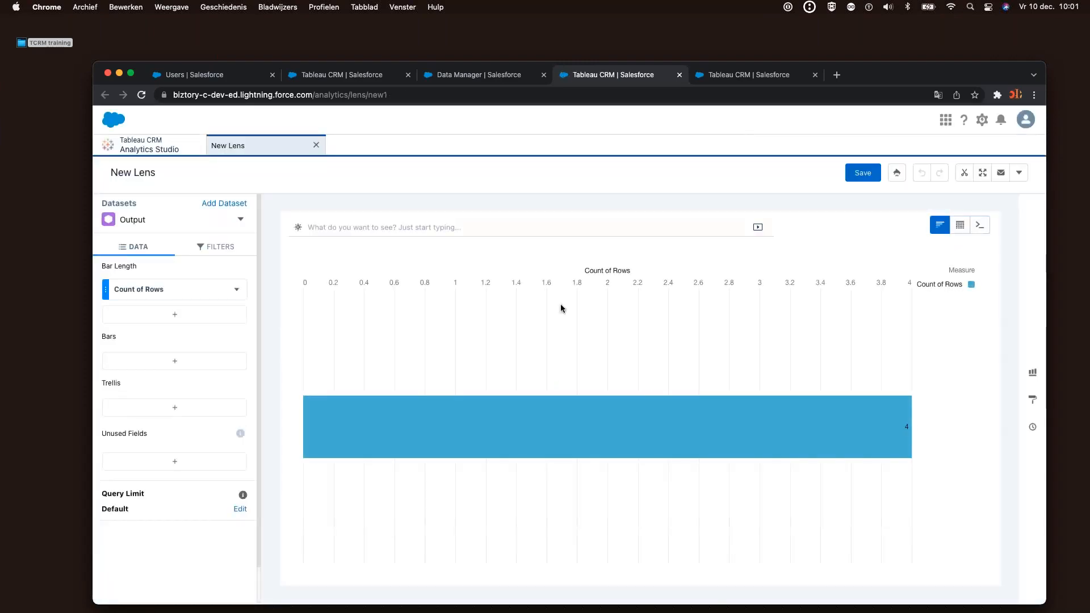
{"action": "mouse_move", "coordinate": [960, 227]}
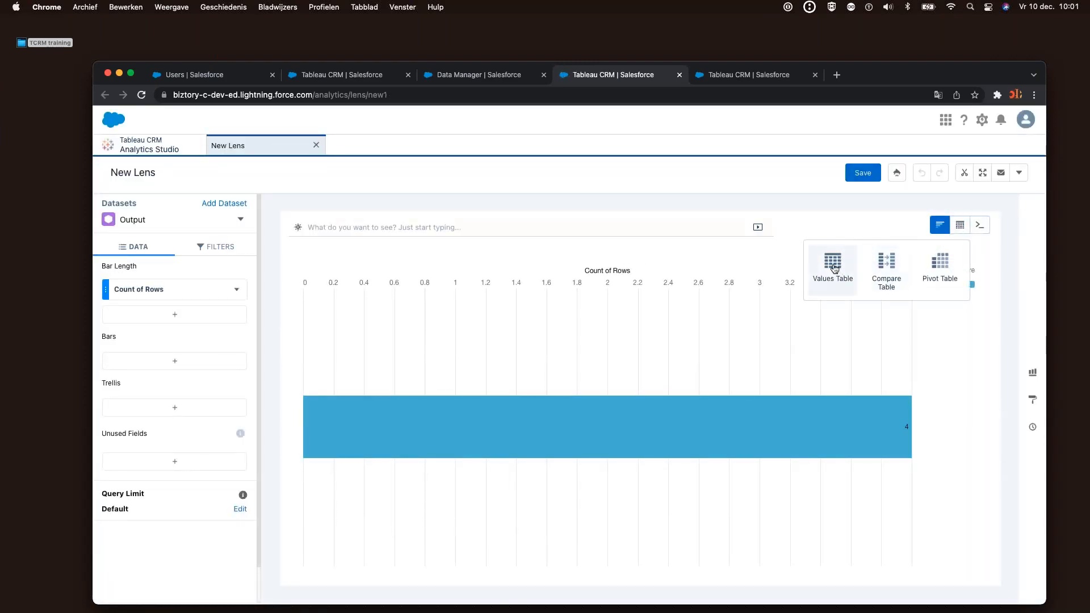
{"action": "left_click", "coordinate": [831, 267]}
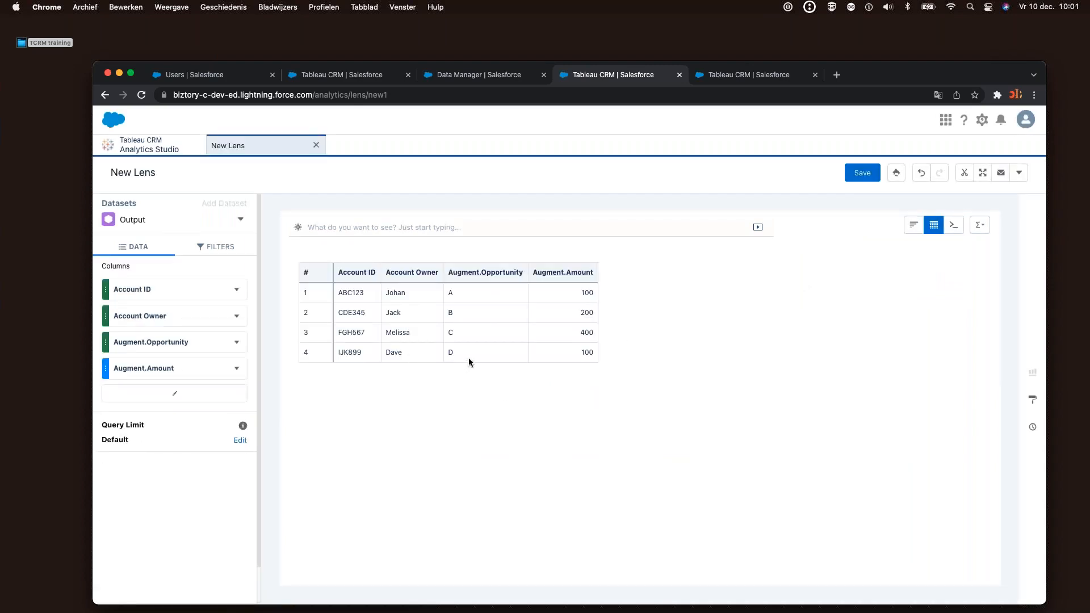
{"action": "left_click_drag", "start_coordinate": [466, 356], "coordinate": [467, 293]}
{"action": "left_click", "coordinate": [432, 390]}
{"action": "left_click_drag", "start_coordinate": [418, 354], "coordinate": [410, 292]}
{"action": "left_click", "coordinate": [435, 400]}
{"action": "left_click", "coordinate": [316, 146]}
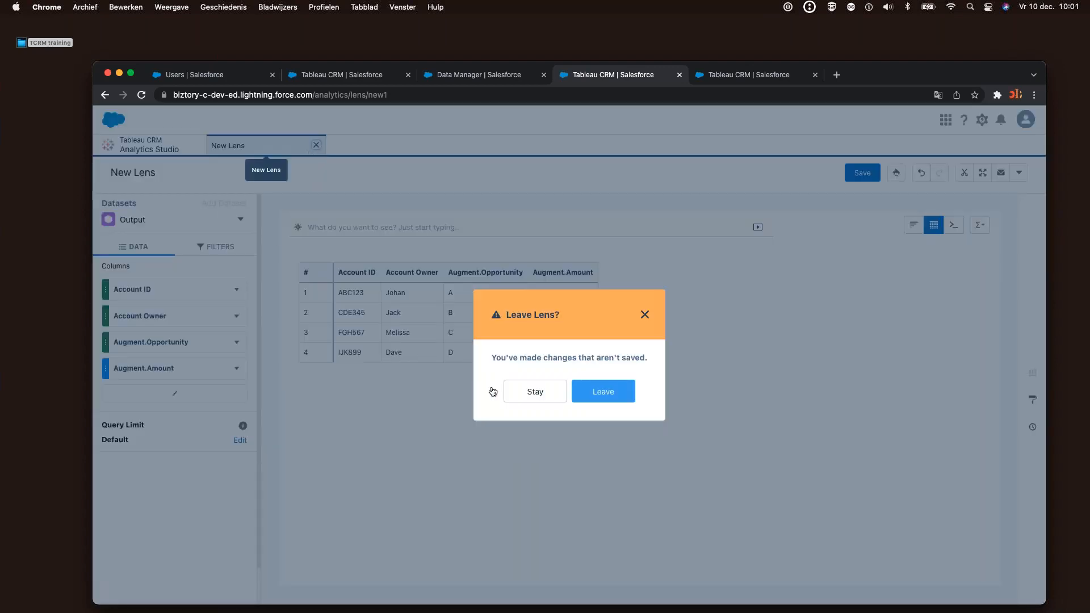
{"action": "key", "text": "Return"}
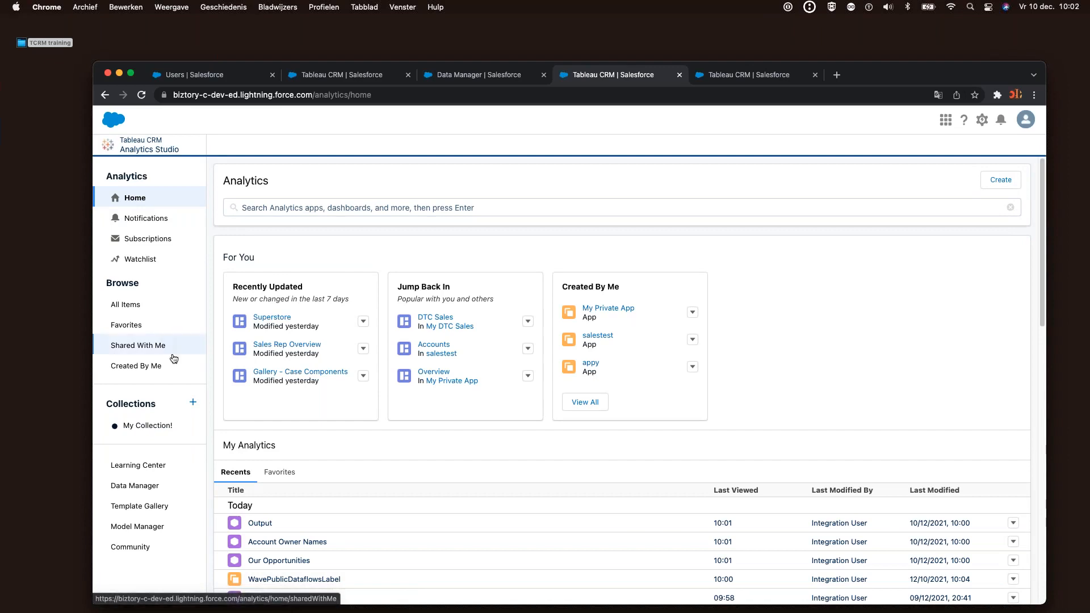
Go from Analytics Home to Data Manager's Dataflows & Recipes page
{"action": "left_click", "coordinate": [157, 486]}
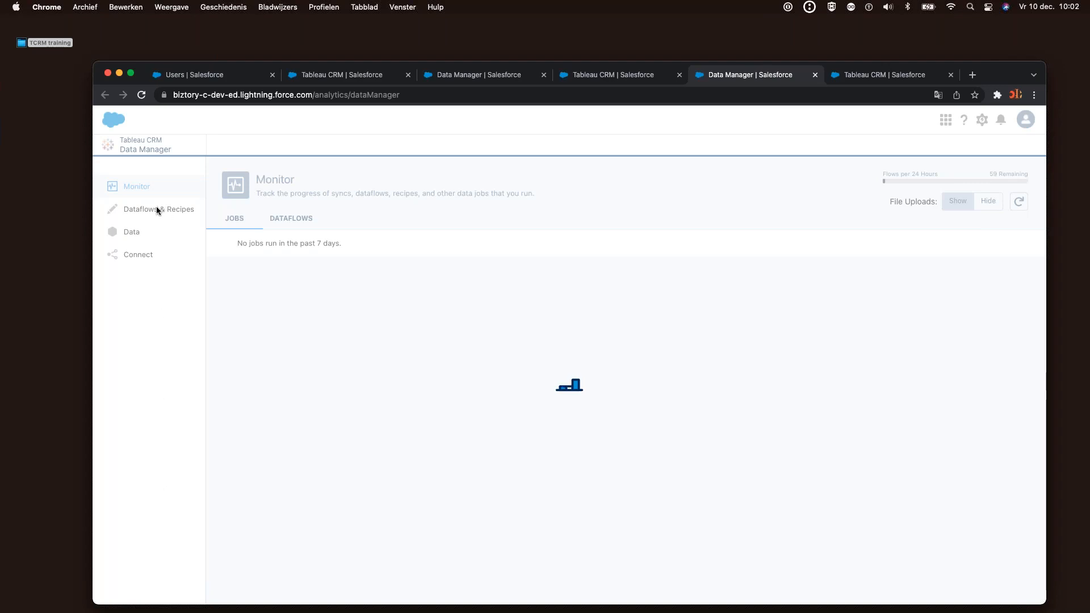
{"action": "left_click", "coordinate": [156, 208]}
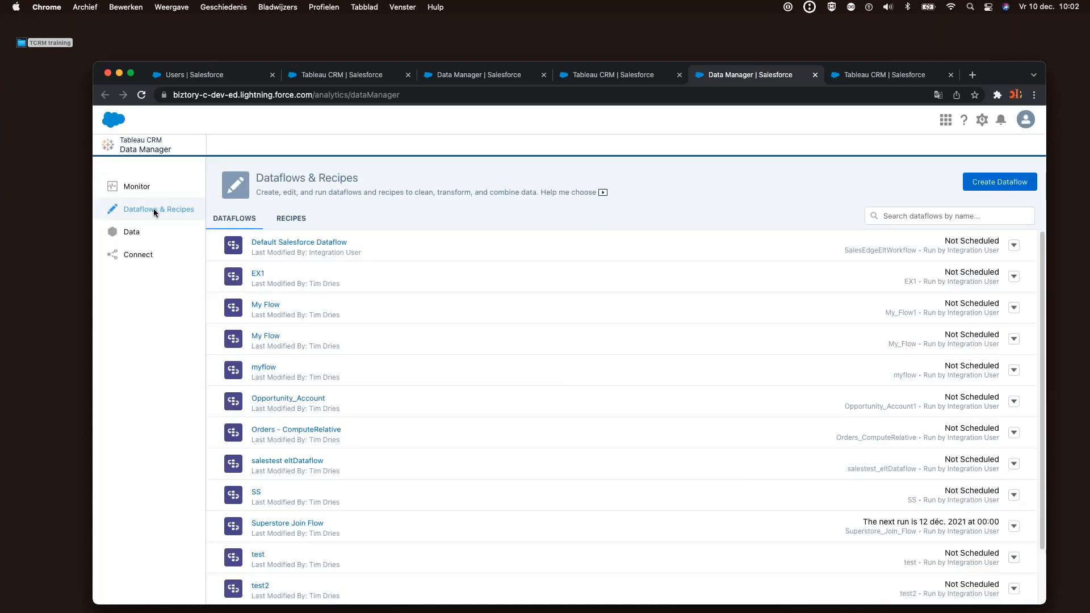
Start a new recipe with Create Recipe from the Recipes list
{"action": "left_click", "coordinate": [301, 218]}
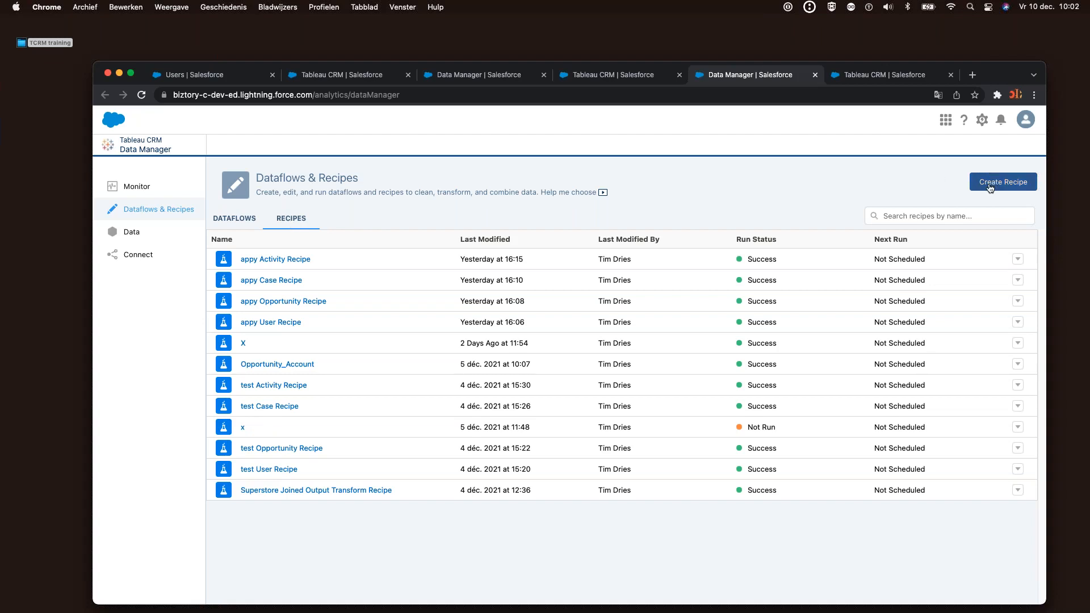
{"action": "left_click", "coordinate": [236, 220]}
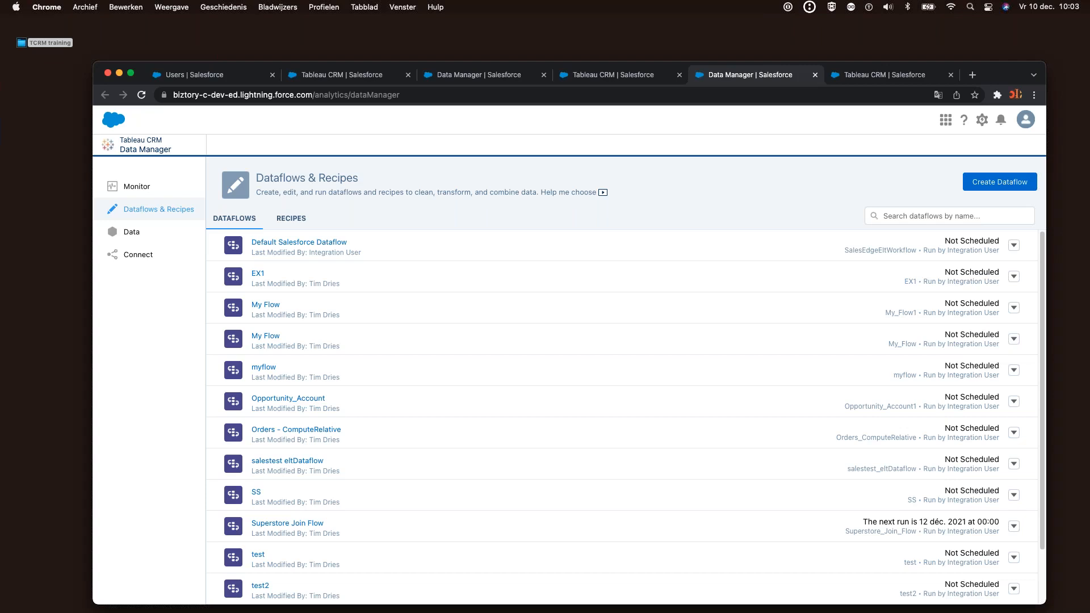
{"action": "left_click", "coordinate": [278, 221]}
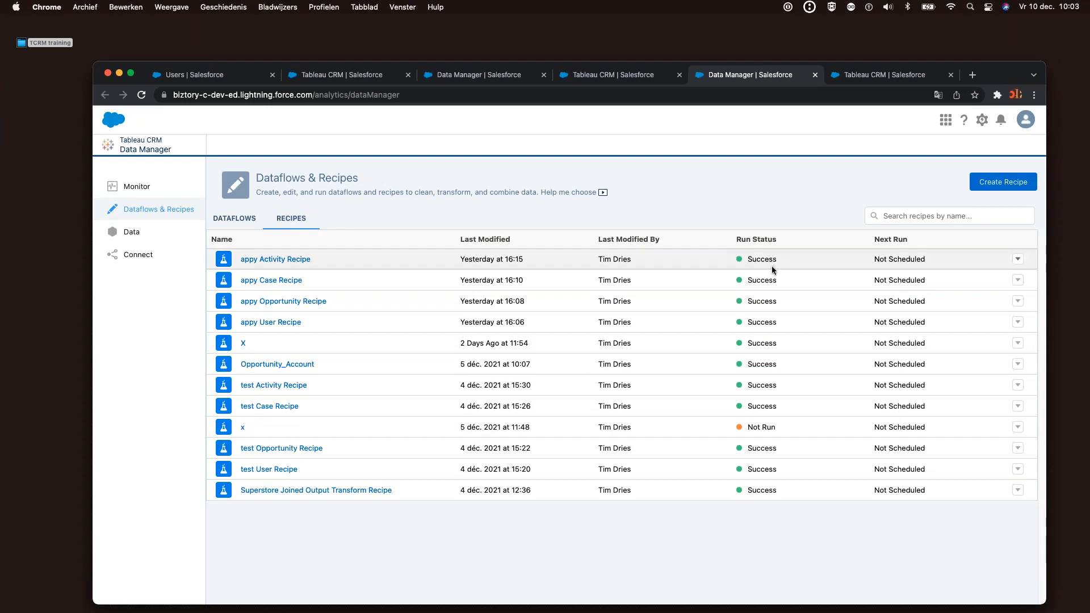
{"action": "left_click", "coordinate": [990, 189]}
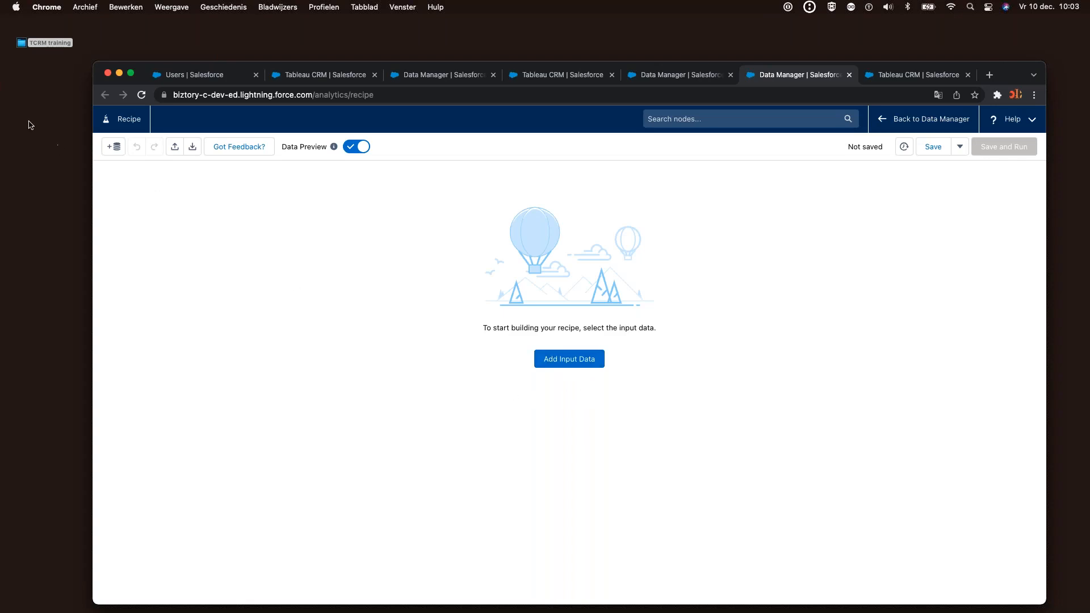
Open the TCRM training folder and preview the contents of Orders.csv
{"action": "left_click", "coordinate": [40, 69]}
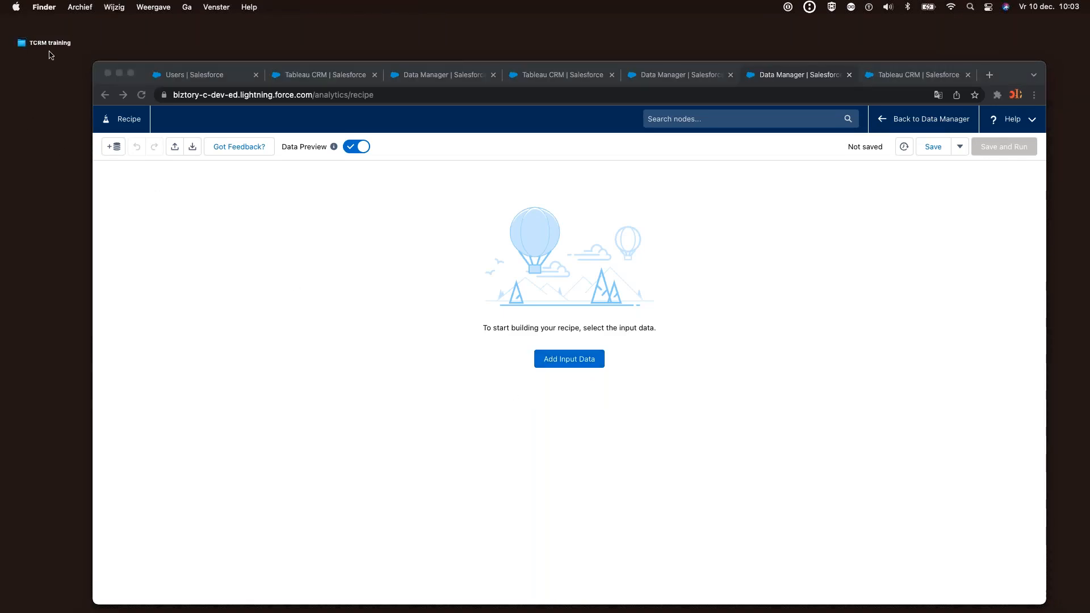
{"action": "left_click", "coordinate": [55, 47]}
{"action": "double_click", "coordinate": [55, 47]}
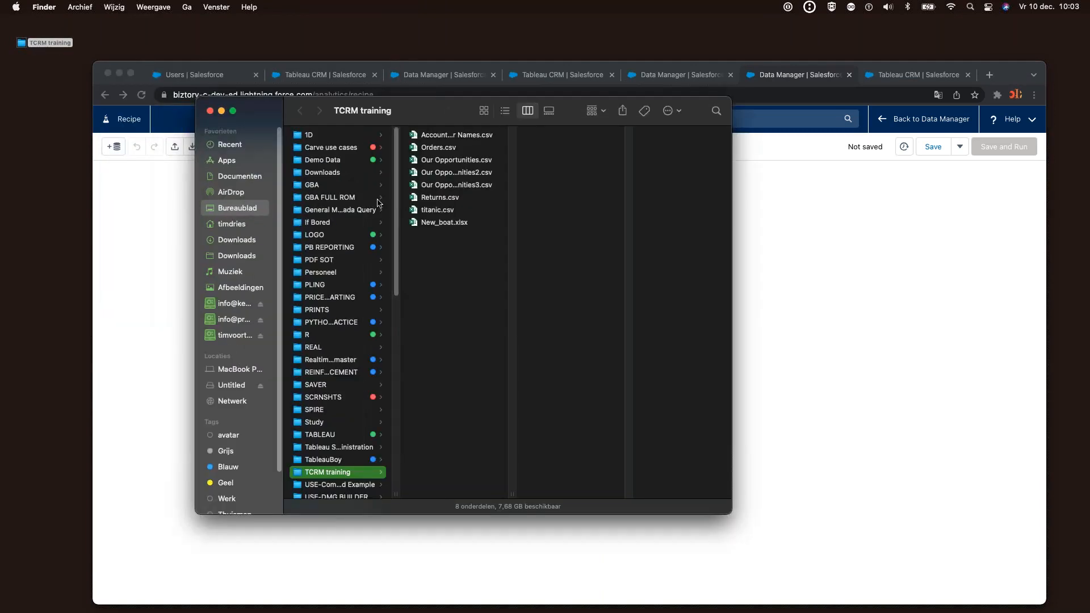
{"action": "left_click", "coordinate": [439, 148]}
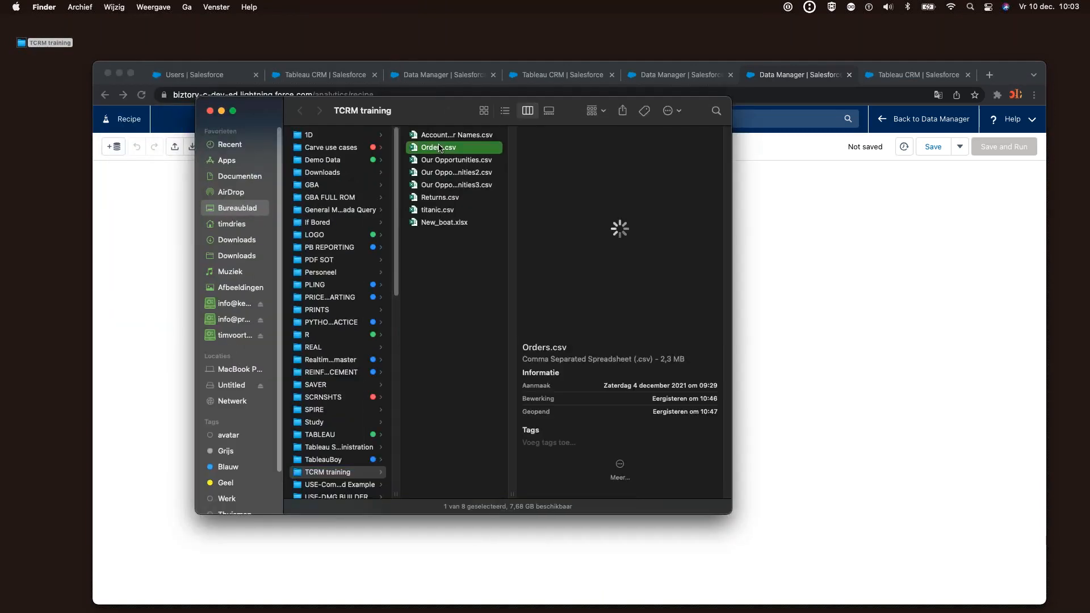
{"action": "key", "text": "space"}
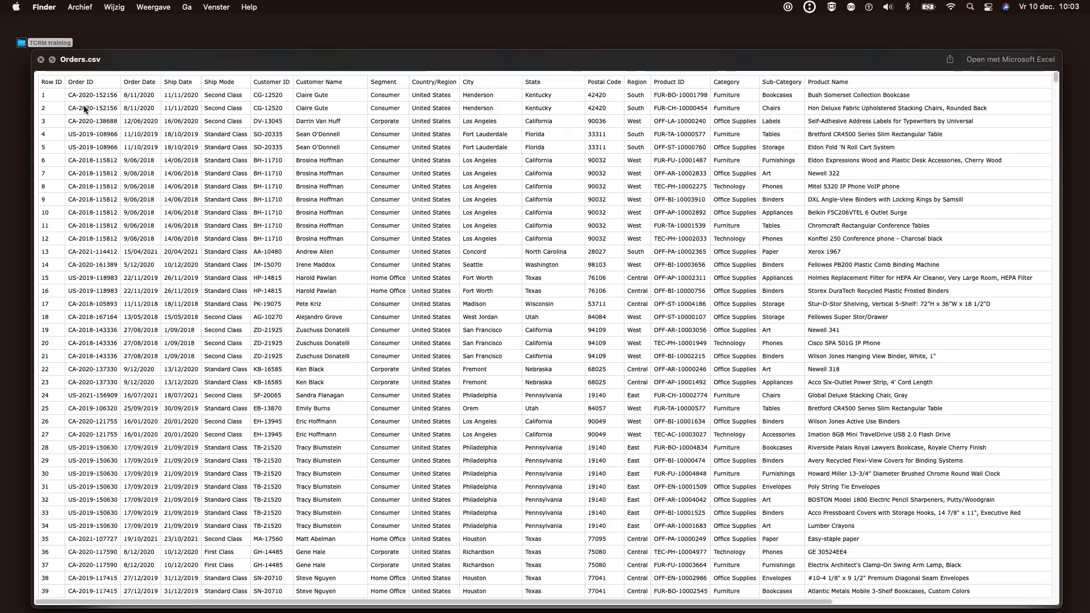
{"action": "left_click_drag", "start_coordinate": [83, 105], "coordinate": [89, 159]}
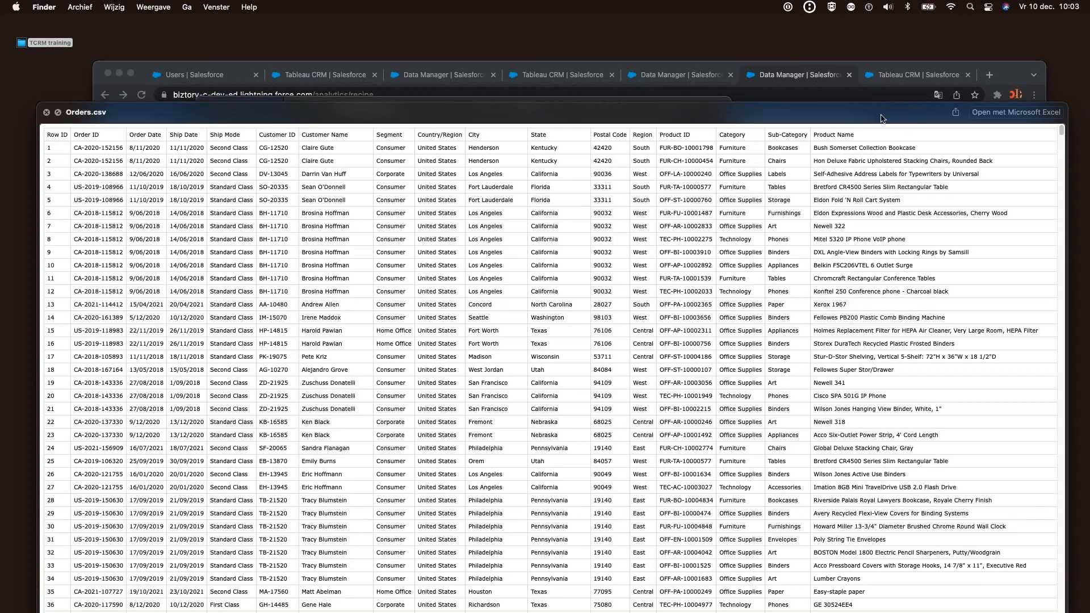
{"action": "left_click_drag", "start_coordinate": [876, 109], "coordinate": [880, 85]}
{"action": "left_click_drag", "start_coordinate": [275, 88], "coordinate": [291, 160]}
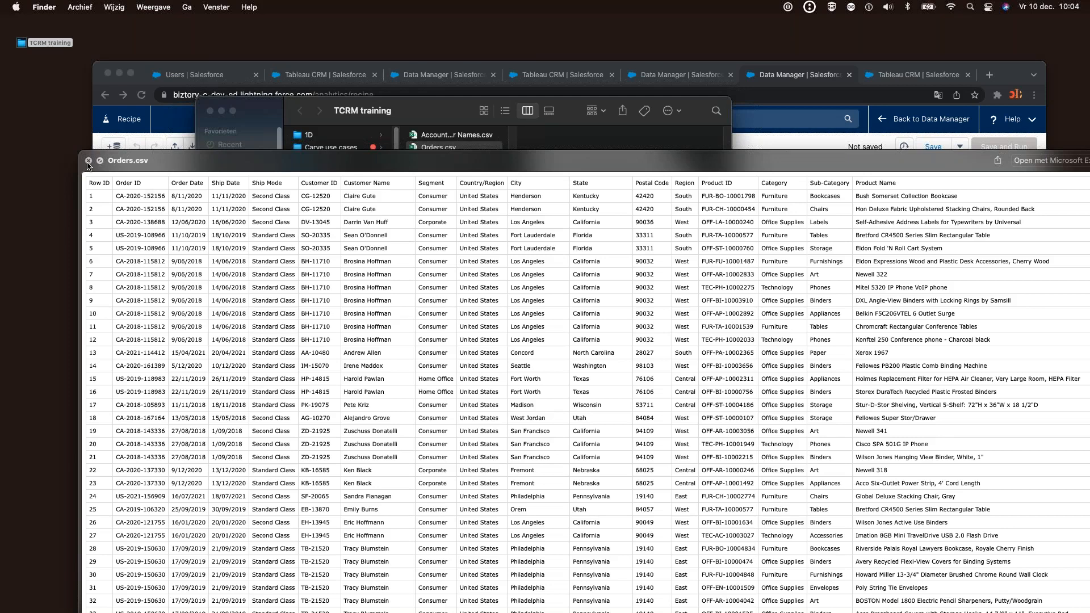
{"action": "left_click", "coordinate": [88, 161]}
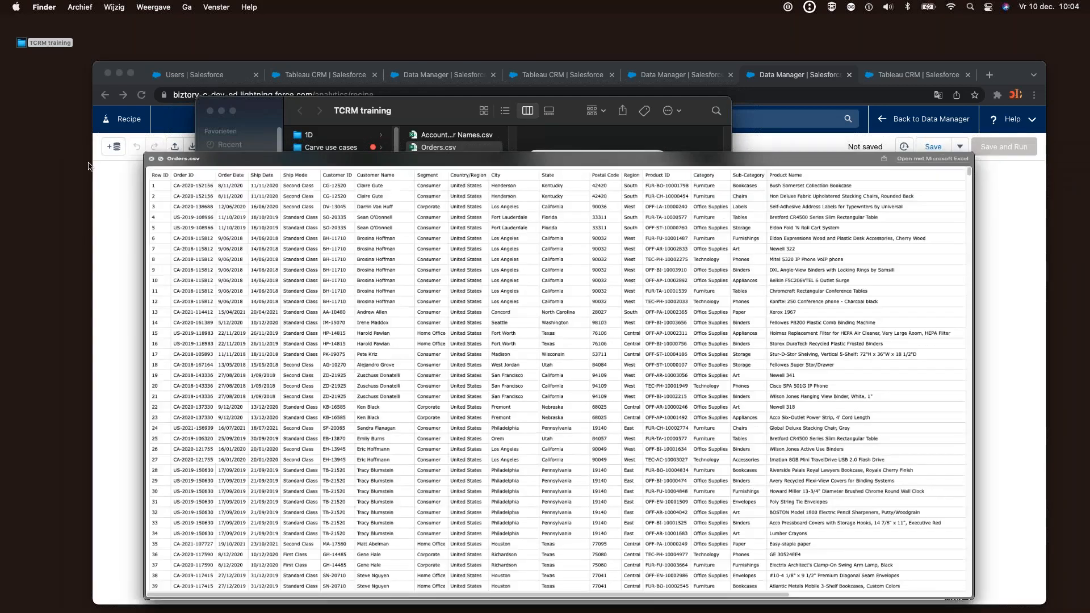
Preview Returns.csv's Returned and Order ID columns, then close the folder window
{"action": "left_click", "coordinate": [426, 198]}
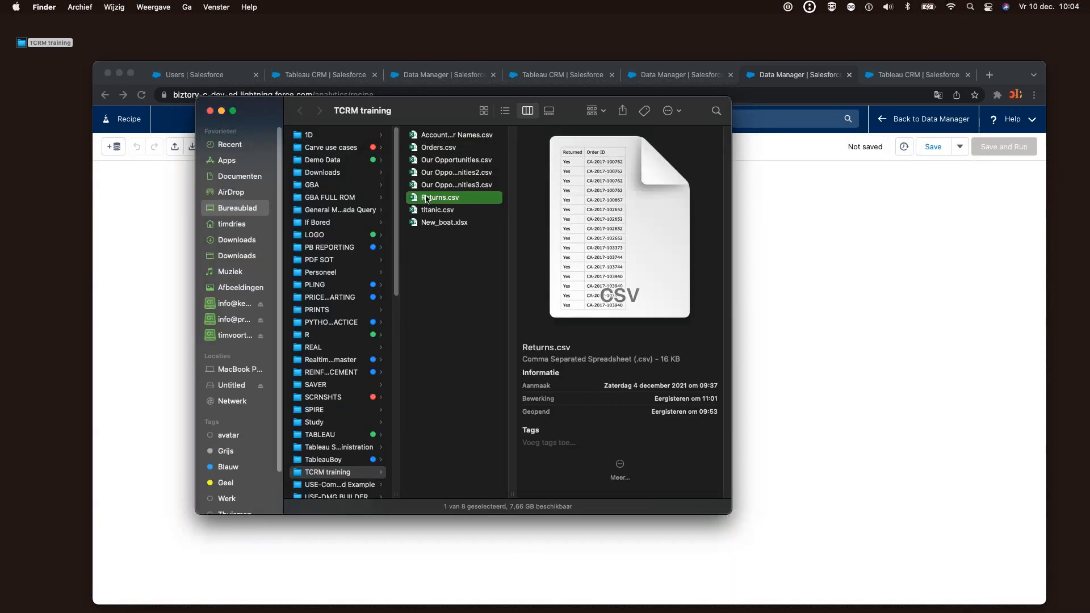
{"action": "key", "text": "space"}
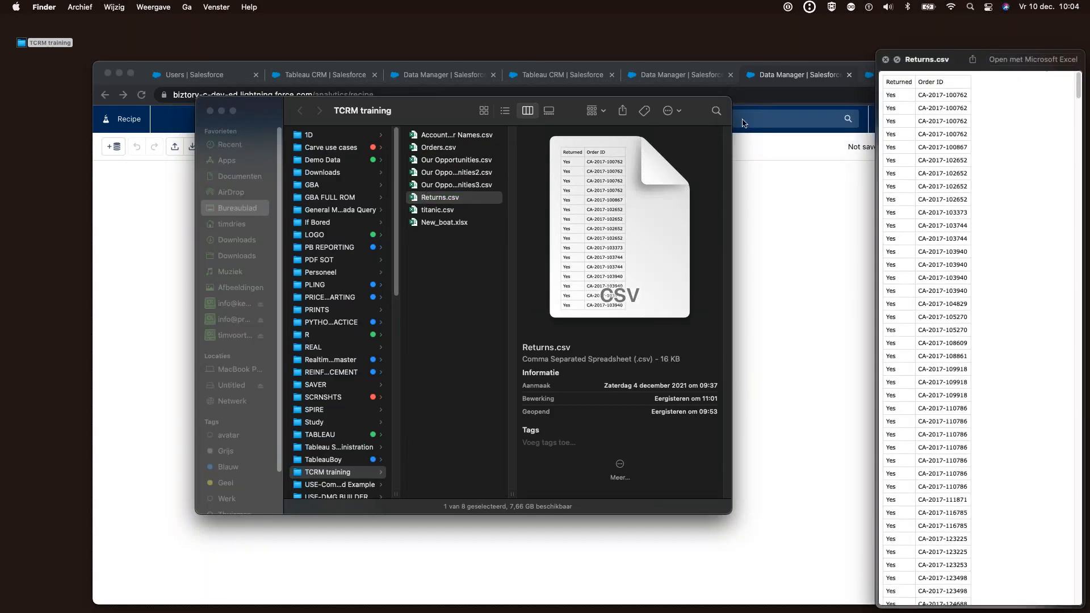
{"action": "left_click_drag", "start_coordinate": [952, 59], "coordinate": [445, 147]}
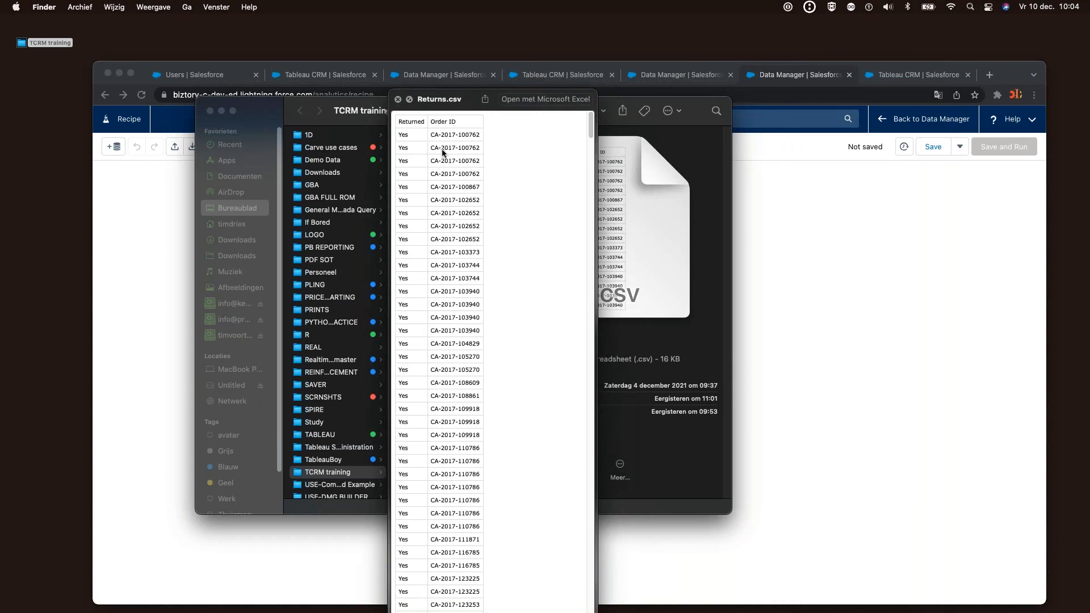
{"action": "left_click_drag", "start_coordinate": [436, 142], "coordinate": [442, 163]}
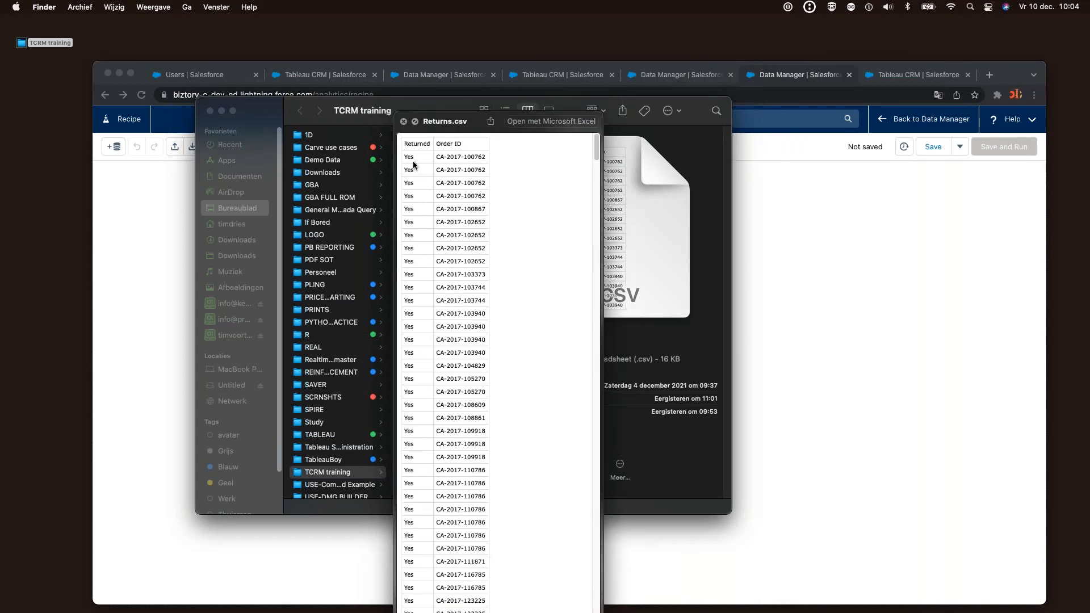
{"action": "left_click", "coordinate": [403, 121]}
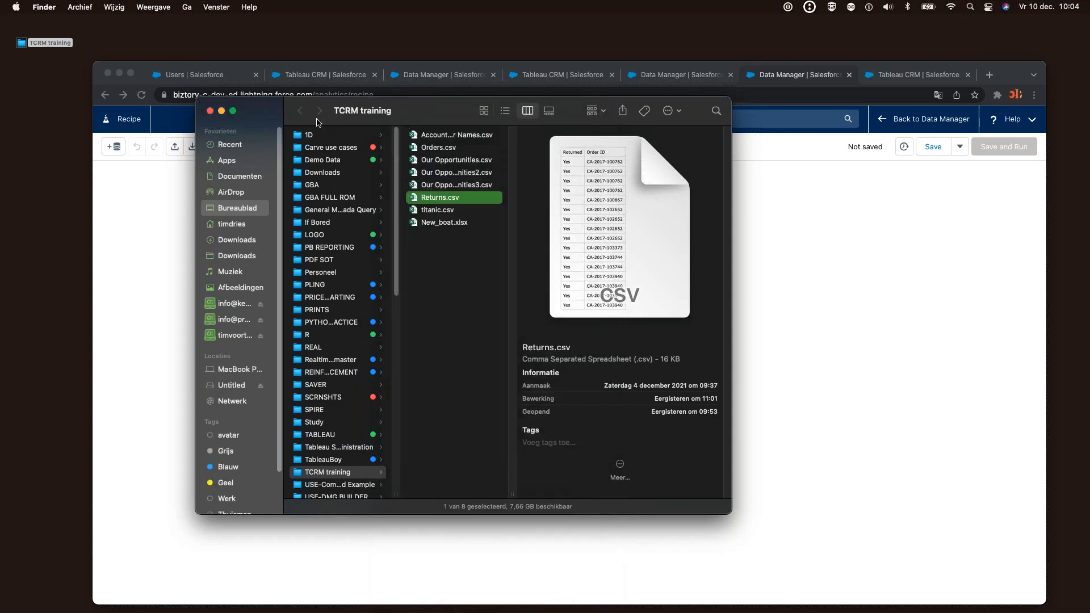
{"action": "left_click", "coordinate": [209, 111]}
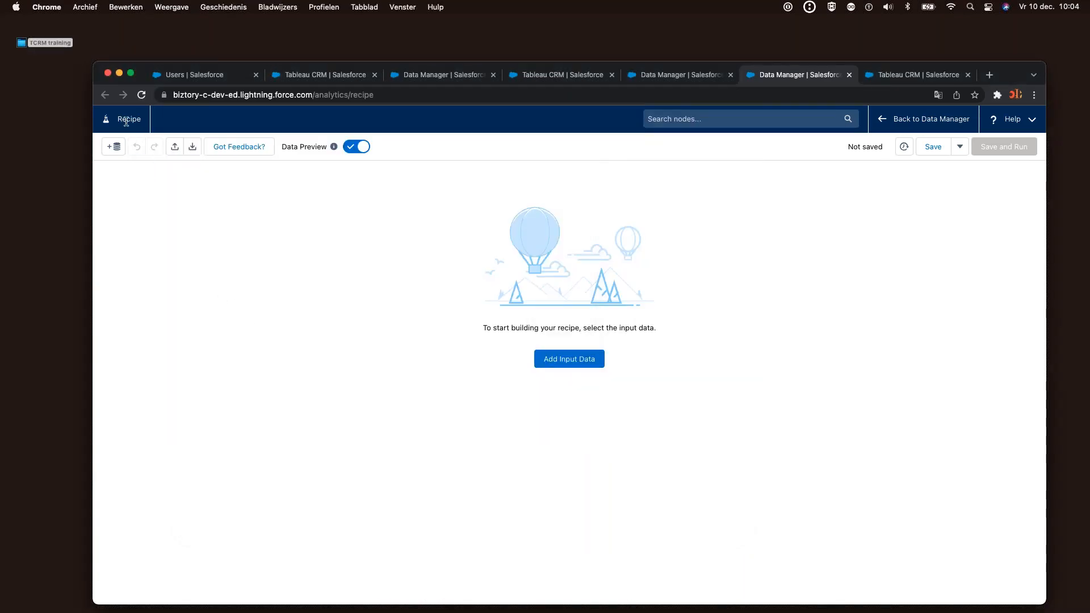
Search Data Manager datasets for 'orders' and open the Orders row's action menu
{"action": "left_click", "coordinate": [679, 75]}
{"action": "left_click", "coordinate": [148, 233]}
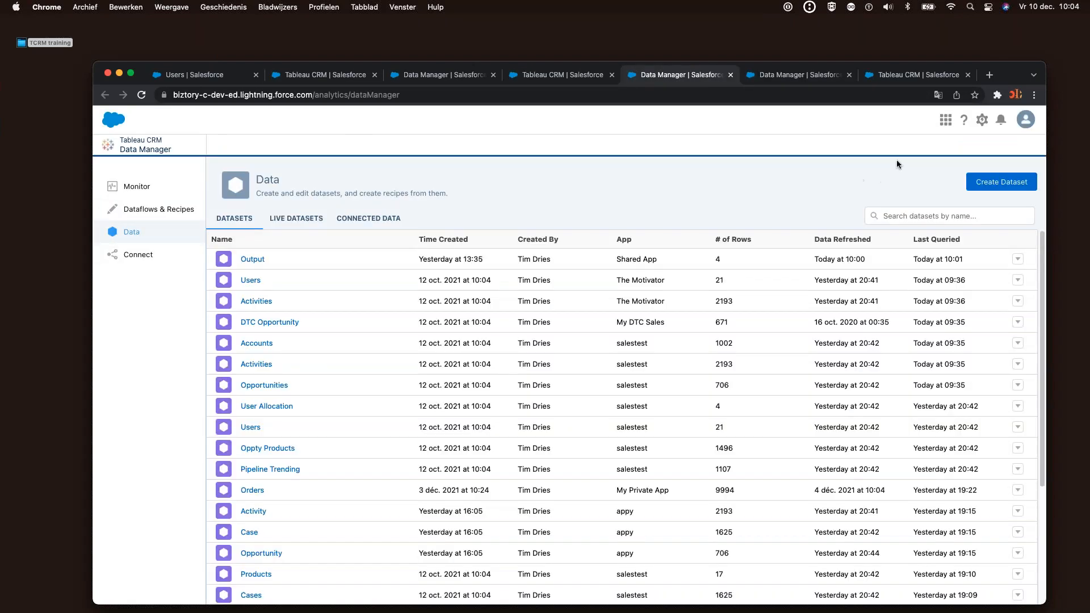
{"action": "left_click", "coordinate": [912, 216]}
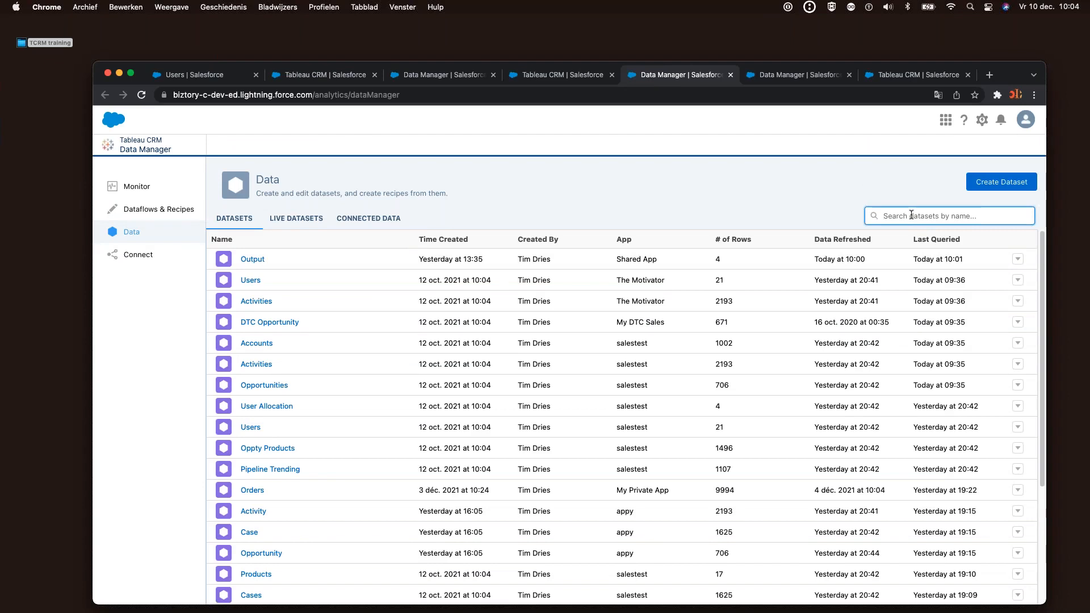
{"action": "type", "text": "orders"}
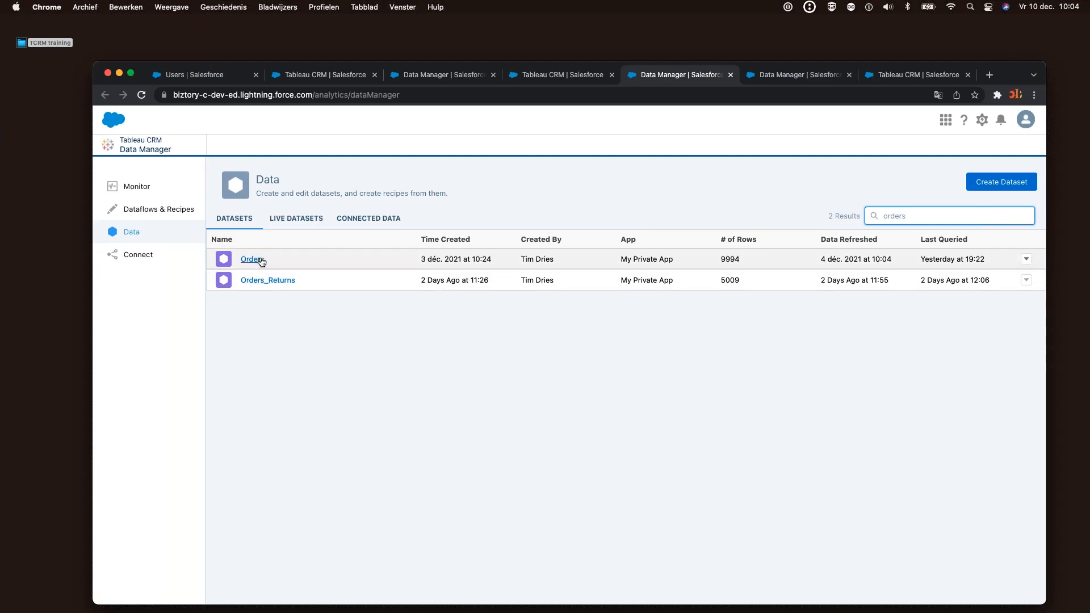
{"action": "left_click", "coordinate": [1025, 259]}
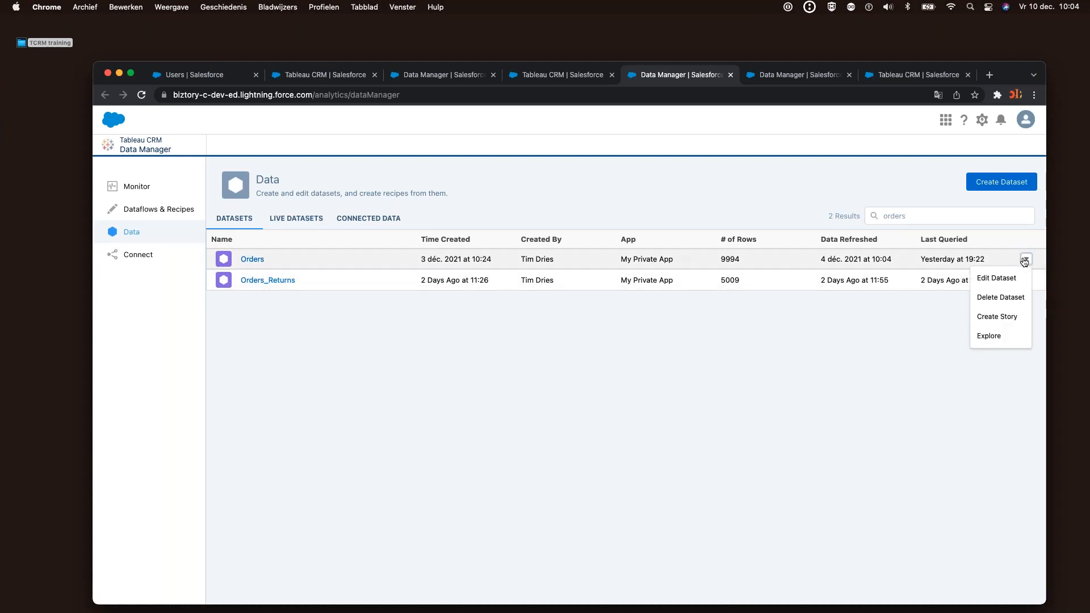
{"action": "left_click", "coordinate": [384, 336]}
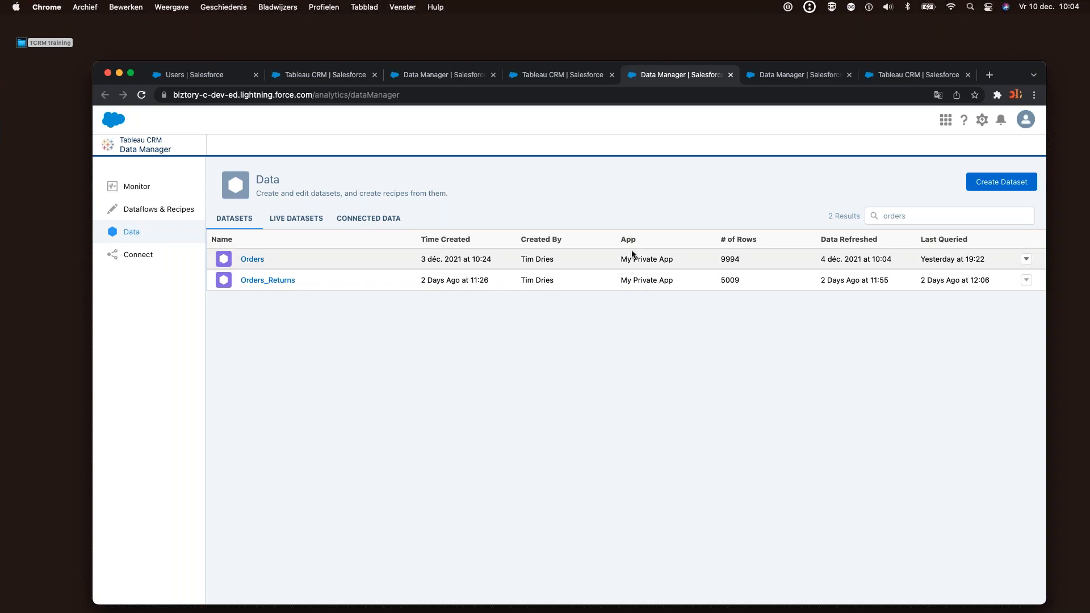
{"action": "left_click", "coordinate": [1026, 258]}
Explore the Orders dataset as a Values Table, then leave the lens without saving
{"action": "left_click", "coordinate": [1003, 336]}
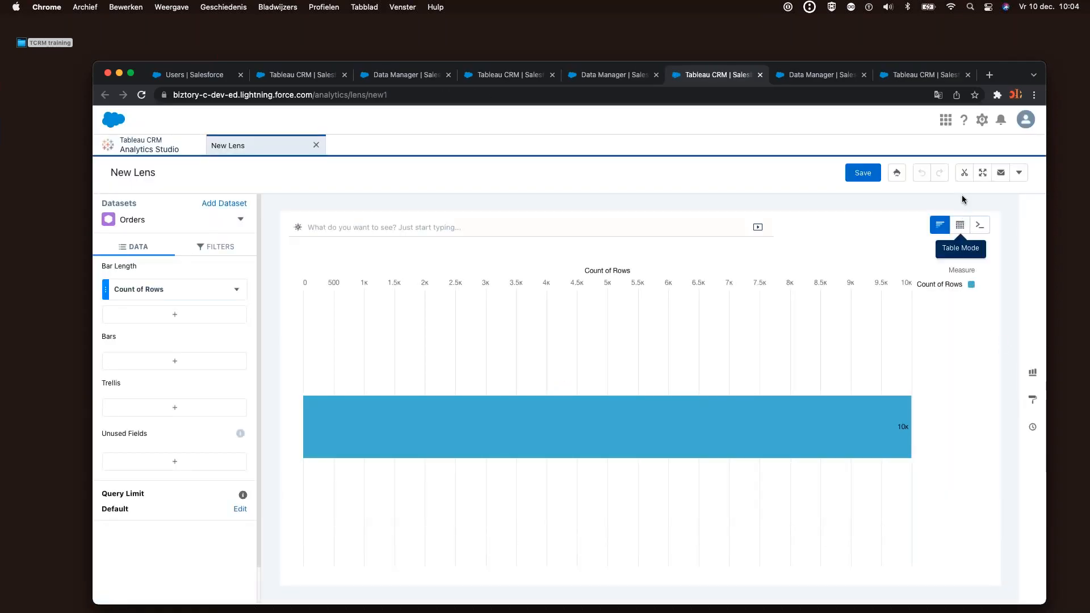
{"action": "left_click", "coordinate": [964, 226]}
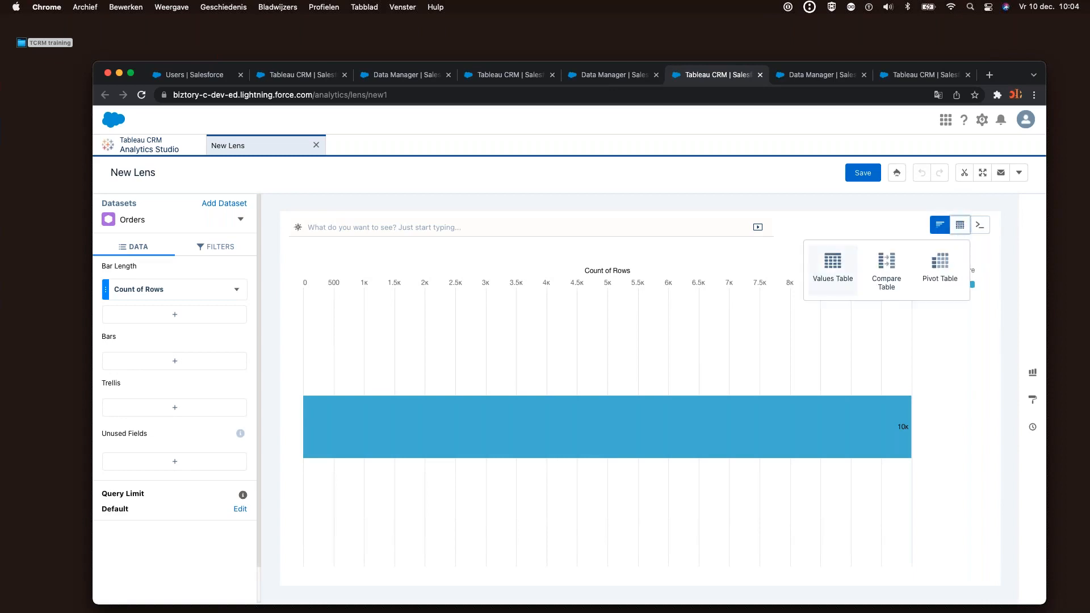
{"action": "left_click", "coordinate": [830, 268]}
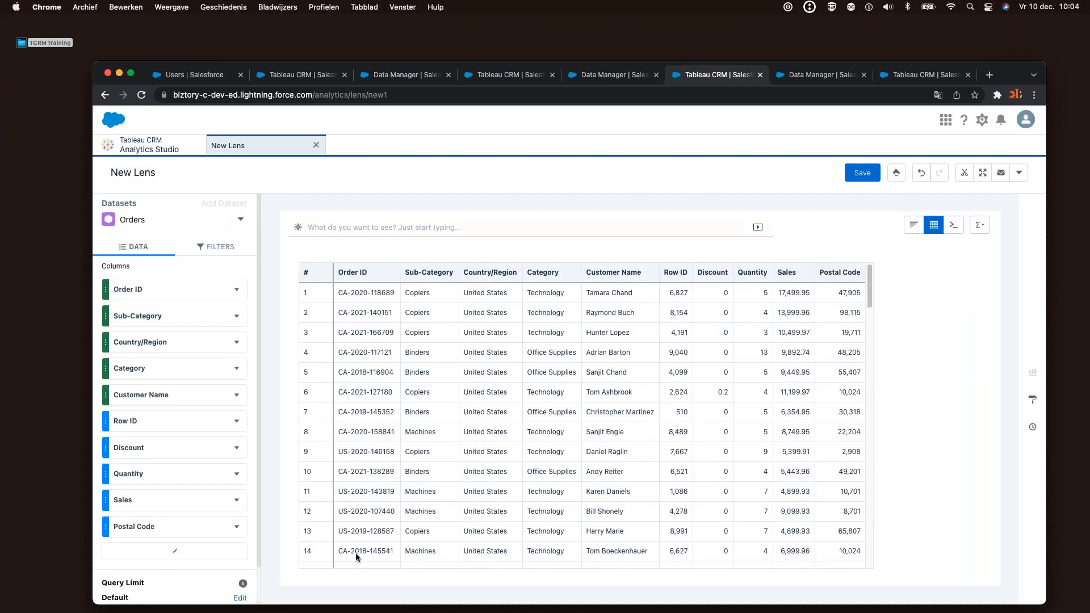
{"action": "left_click", "coordinate": [639, 413]}
{"action": "left_click_drag", "start_coordinate": [714, 432], "coordinate": [875, 434]}
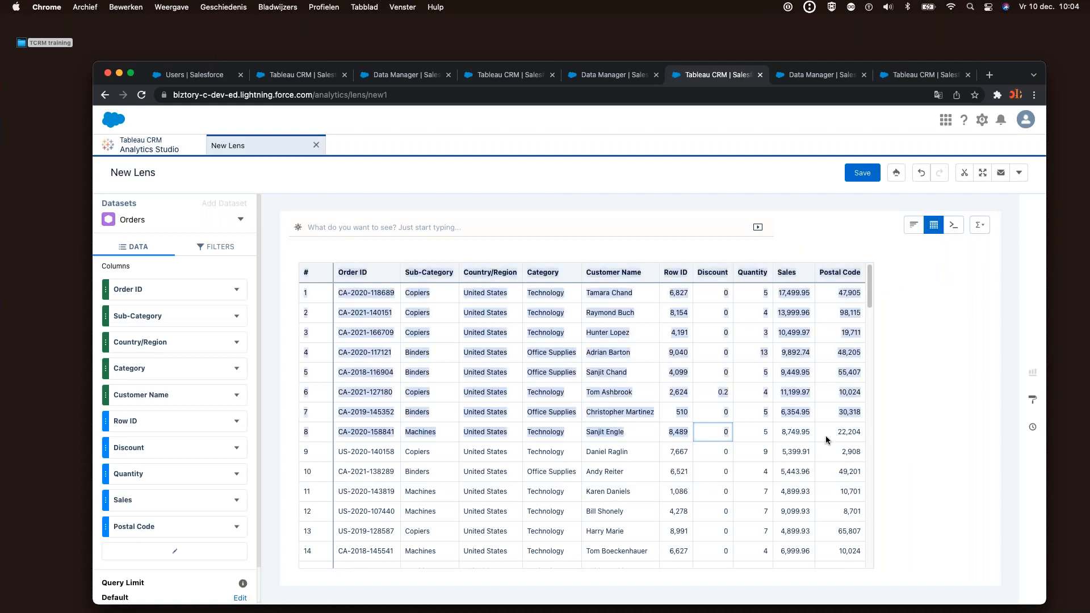
{"action": "left_click", "coordinate": [796, 441]}
{"action": "key", "text": "Right"}
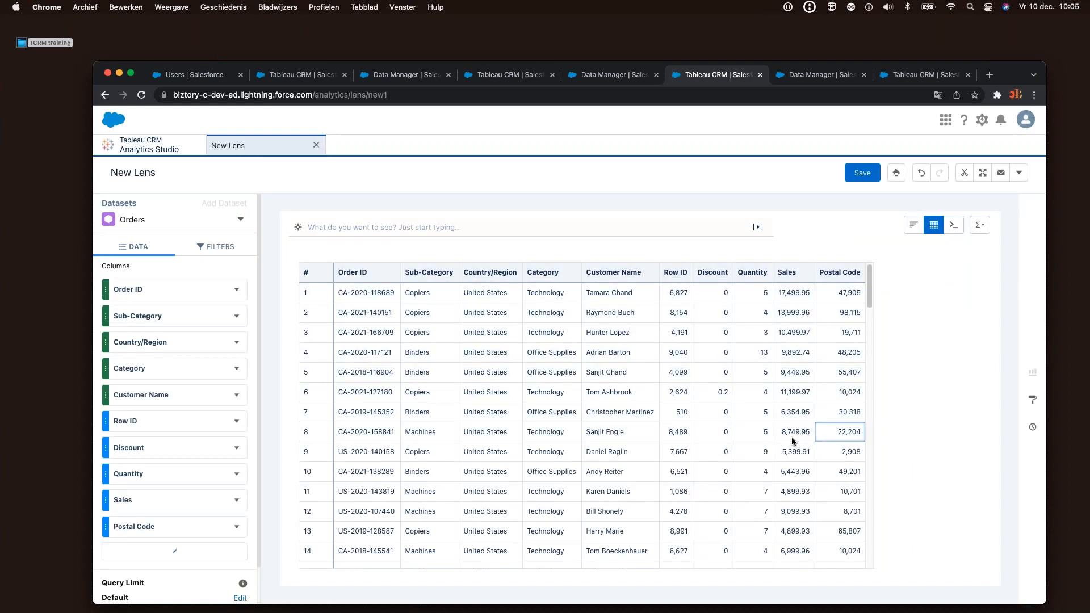
{"action": "left_click", "coordinate": [314, 147]}
{"action": "left_click", "coordinate": [591, 392]}
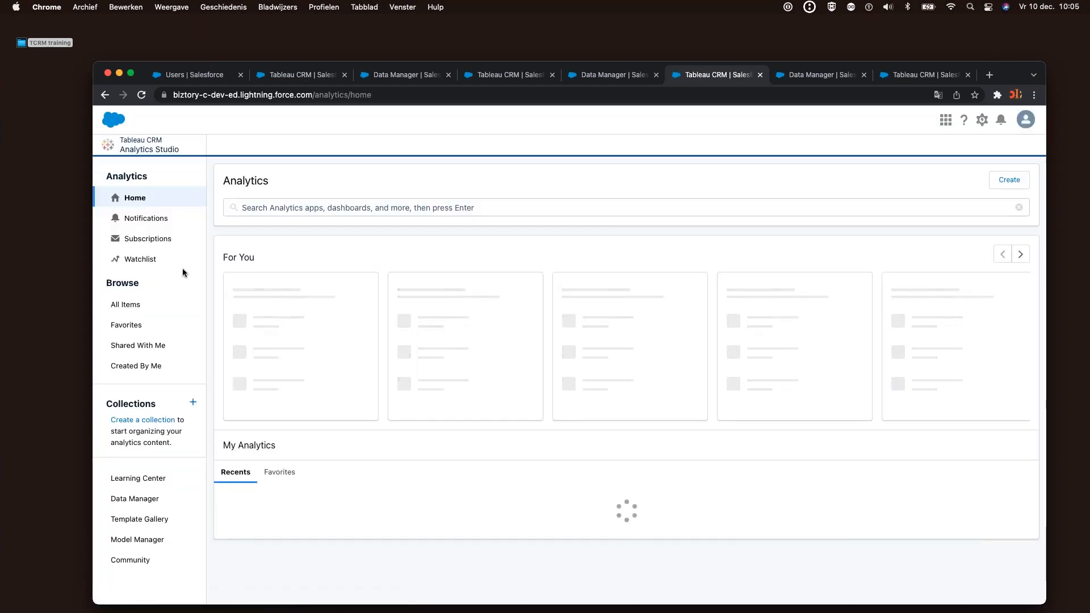
Find the Returns dataset via 'return', view it as a Values Table, and leave unsaved
{"action": "left_click", "coordinate": [126, 304]}
{"action": "left_click", "coordinate": [465, 262]}
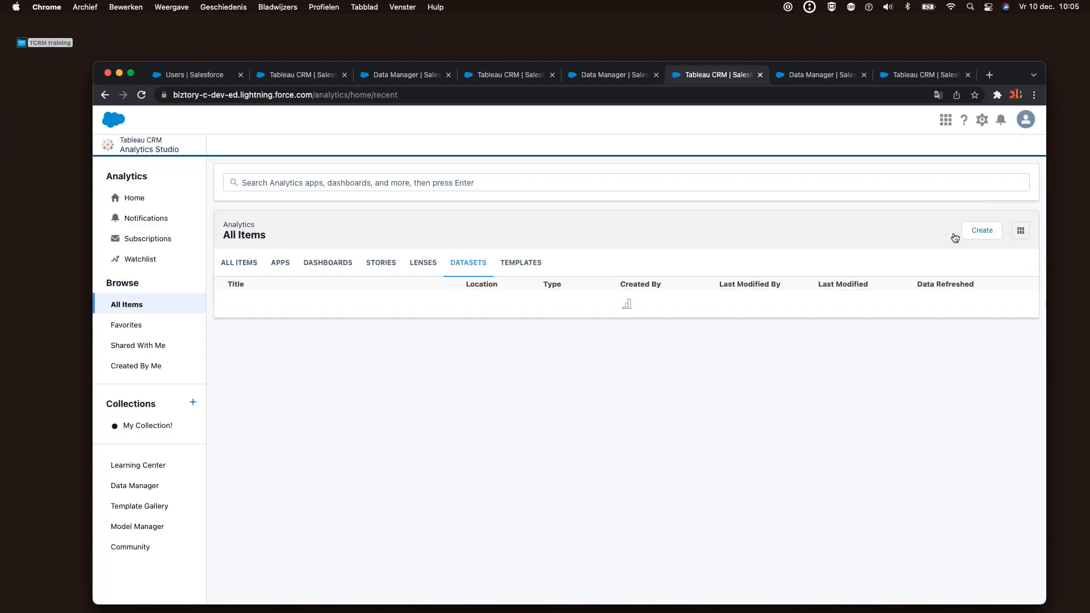
{"action": "left_click", "coordinate": [871, 180]}
{"action": "type", "text": "returns"}
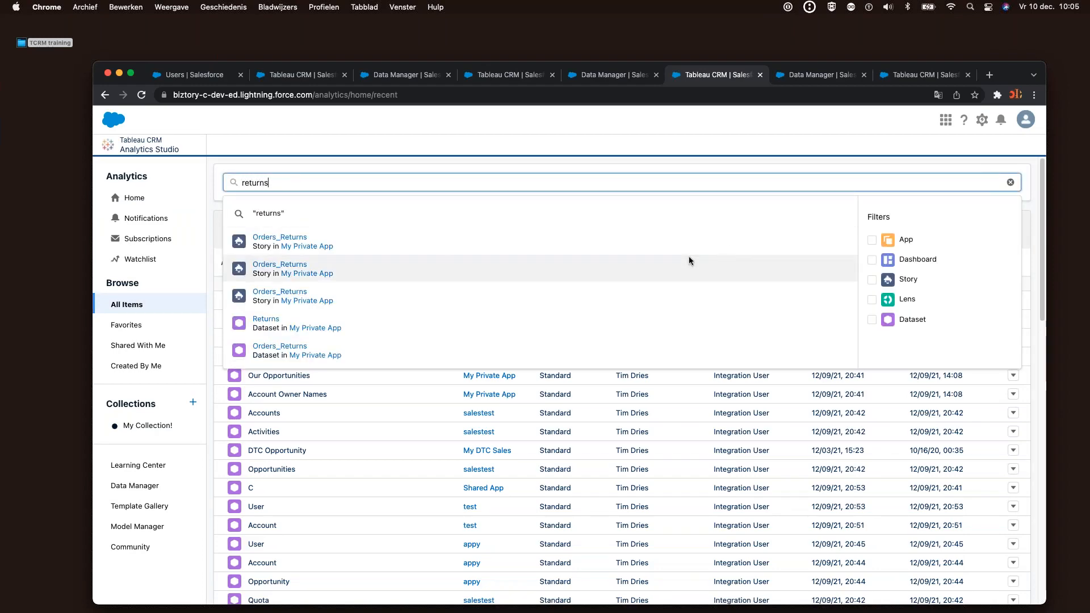
{"action": "left_click", "coordinate": [266, 322]}
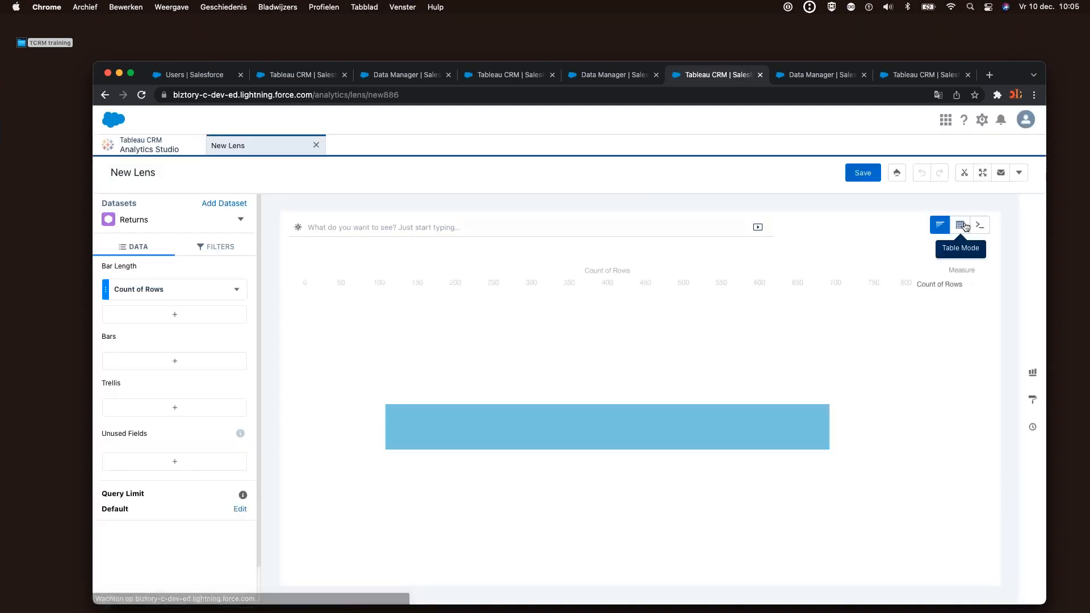
{"action": "mouse_move", "coordinate": [959, 225]}
{"action": "left_click", "coordinate": [837, 269]}
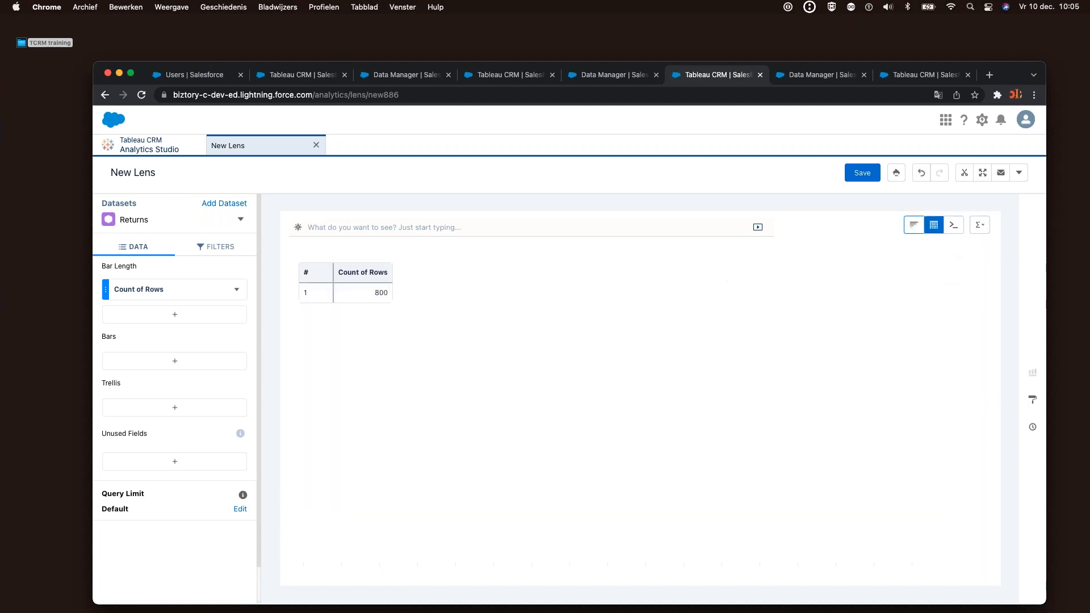
{"action": "left_click", "coordinate": [315, 146]}
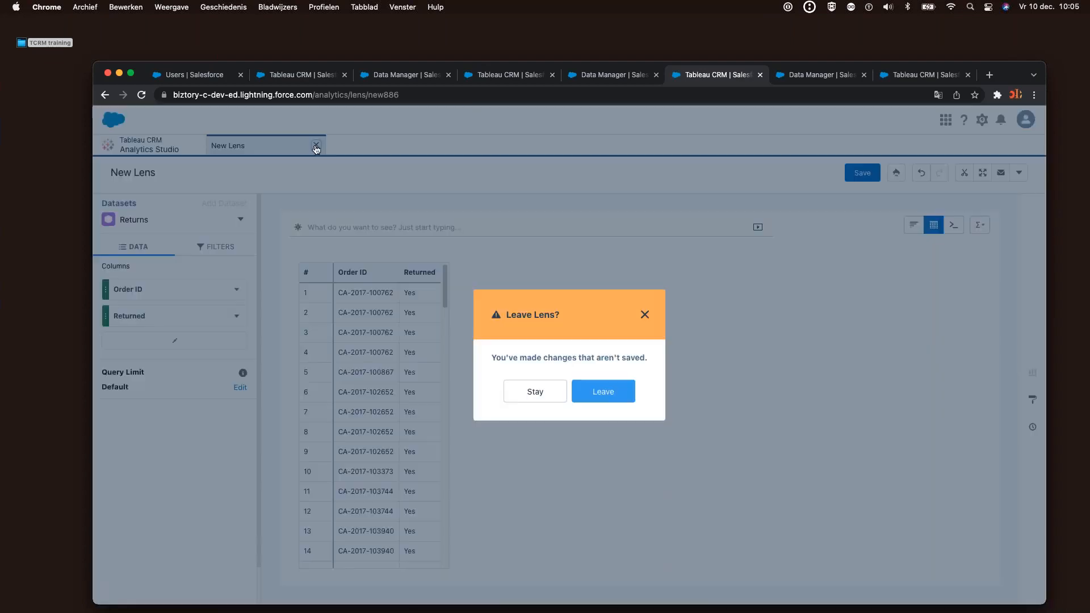
{"action": "left_click", "coordinate": [578, 394]}
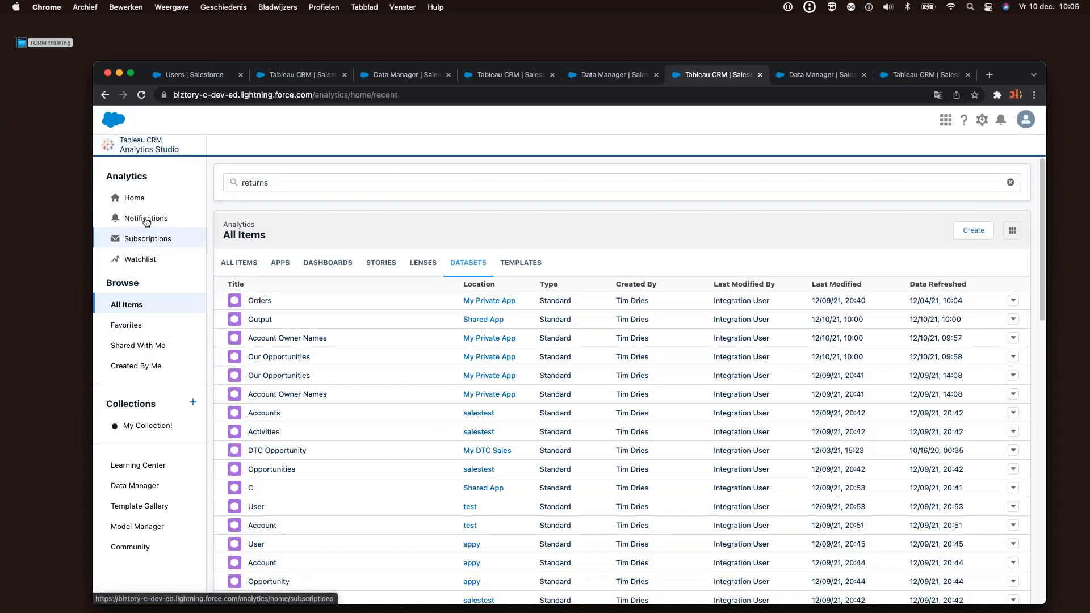
Start a new recipe from Data Manager's Dataflows & Recipes page
{"action": "left_click", "coordinate": [140, 488]}
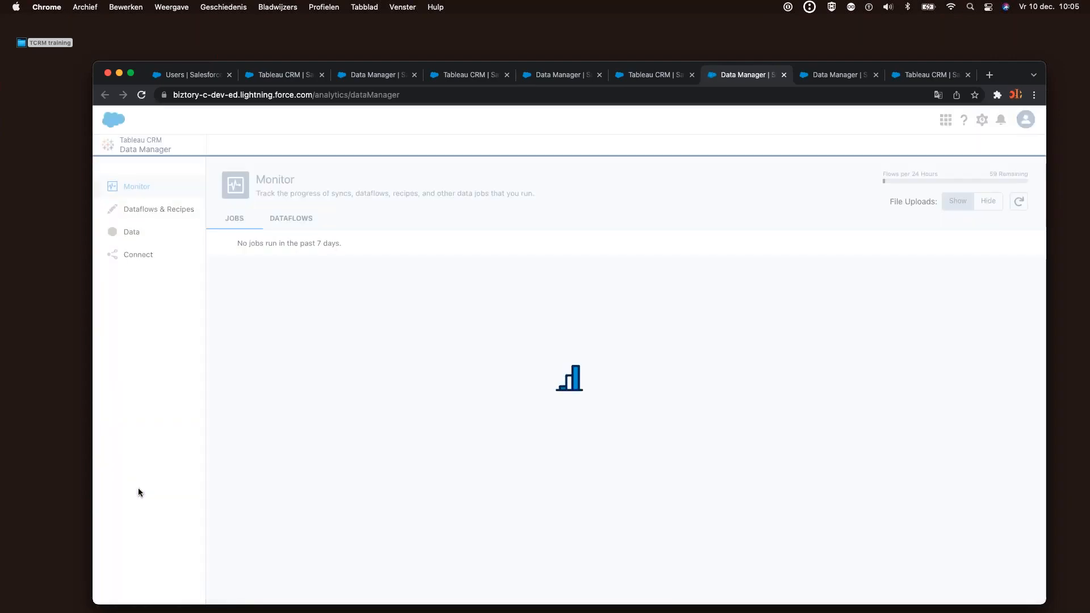
{"action": "left_click", "coordinate": [147, 210]}
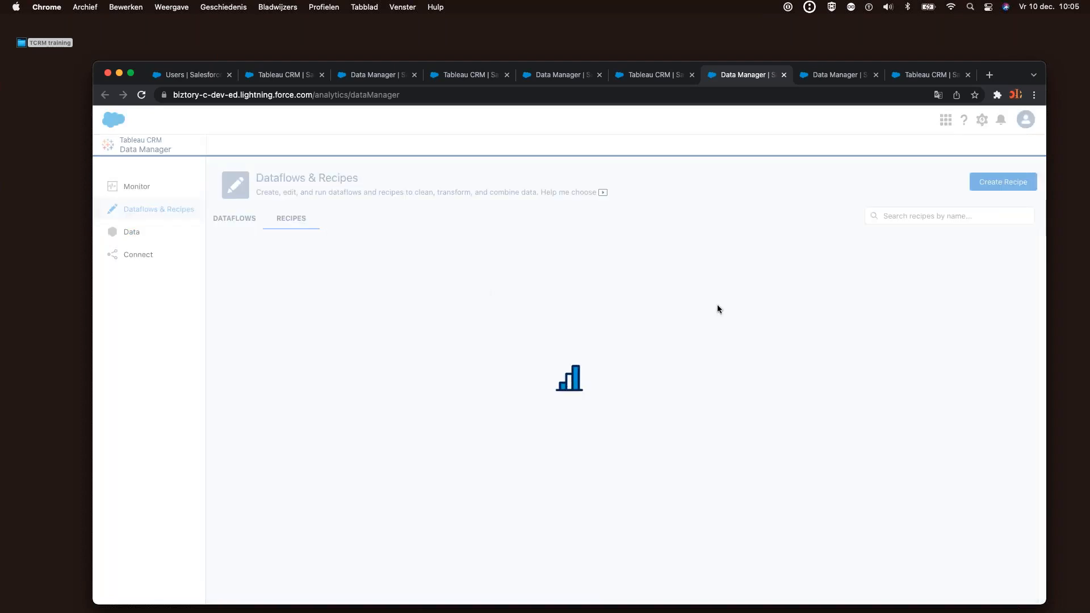
{"action": "left_click", "coordinate": [988, 183]}
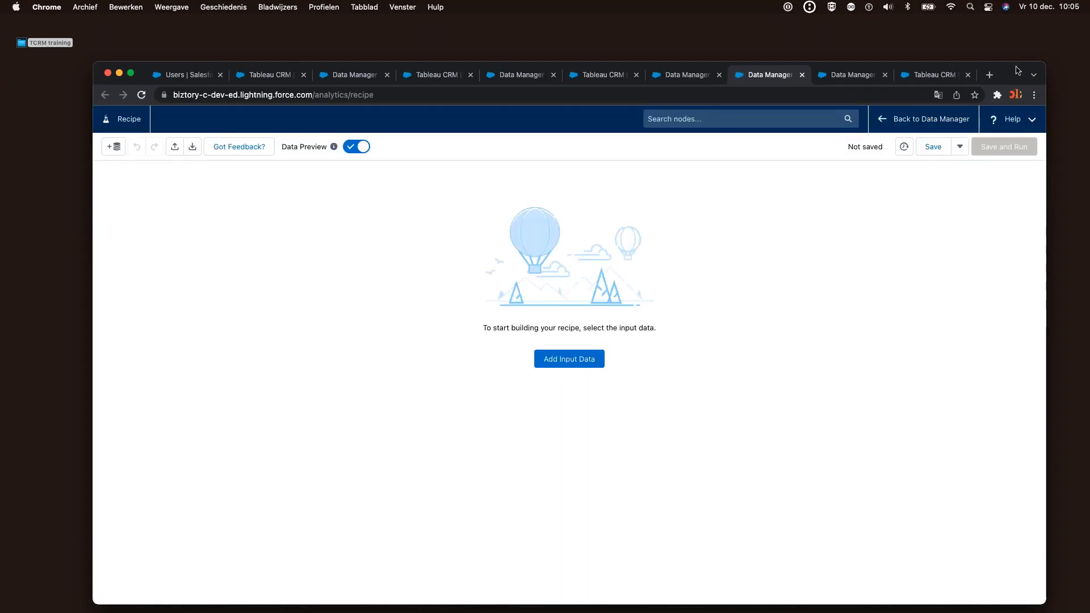
{"action": "left_click_drag", "start_coordinate": [1017, 71], "coordinate": [996, 59]}
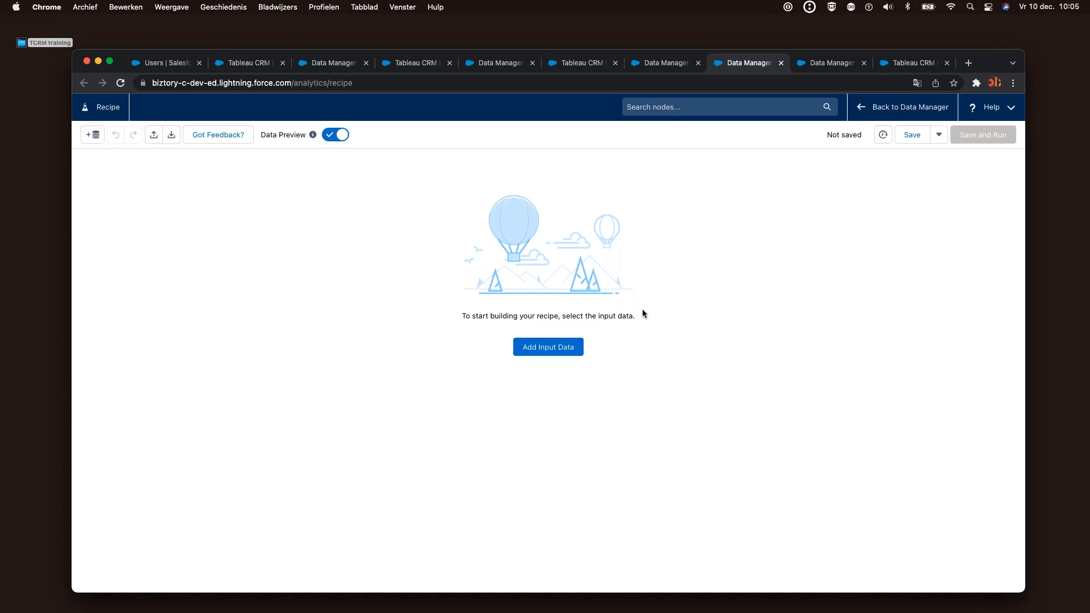
In Add Input Data, filter the source list to datasets only, excluding connected objects
{"action": "left_click", "coordinate": [544, 355]}
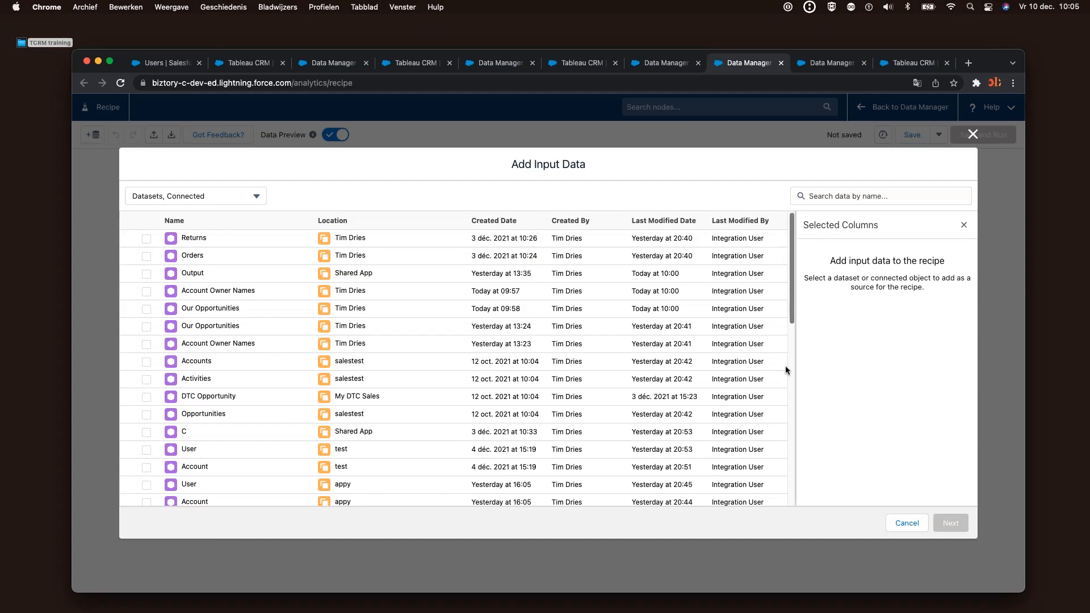
{"action": "scroll", "coordinate": [785, 367], "scroll_direction": "down", "scroll_amount": 10}
{"action": "scroll", "coordinate": [761, 364], "scroll_direction": "up", "scroll_amount": 10}
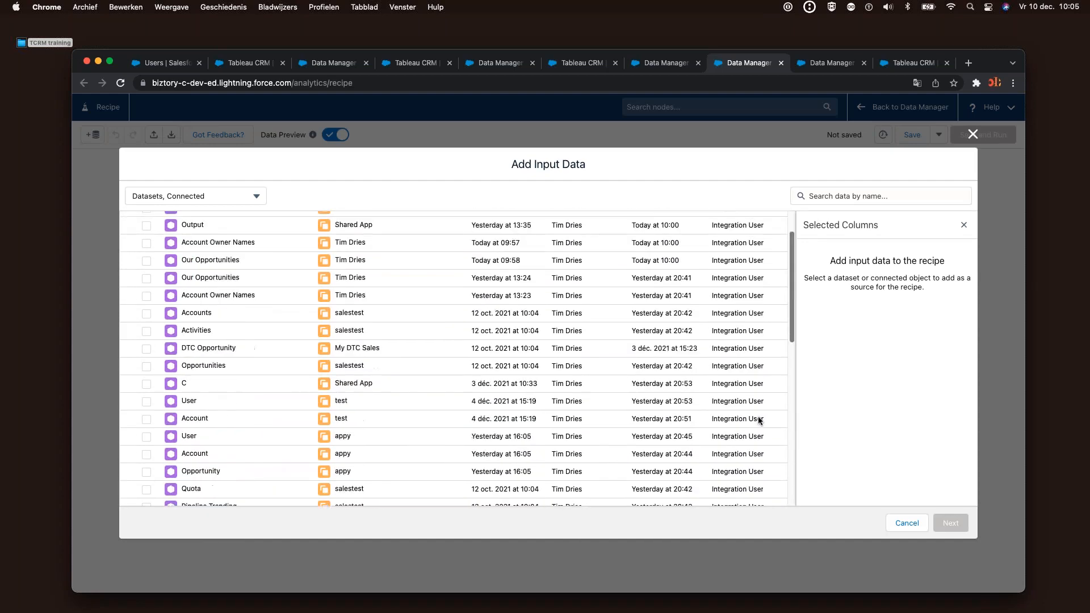
{"action": "left_click", "coordinate": [261, 196]}
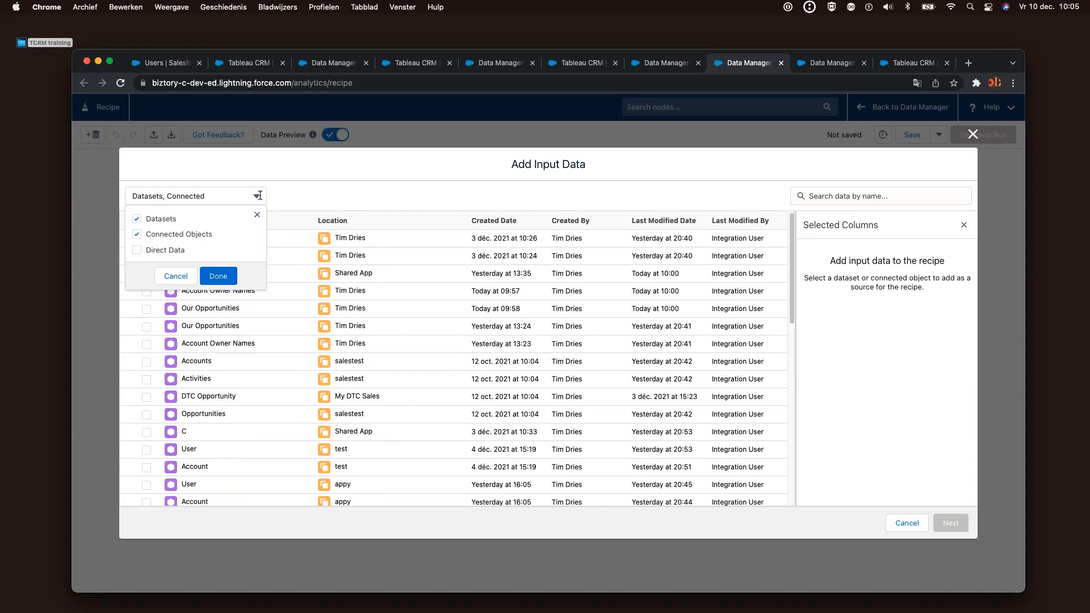
{"action": "left_click", "coordinate": [138, 235]}
{"action": "left_click", "coordinate": [218, 276]}
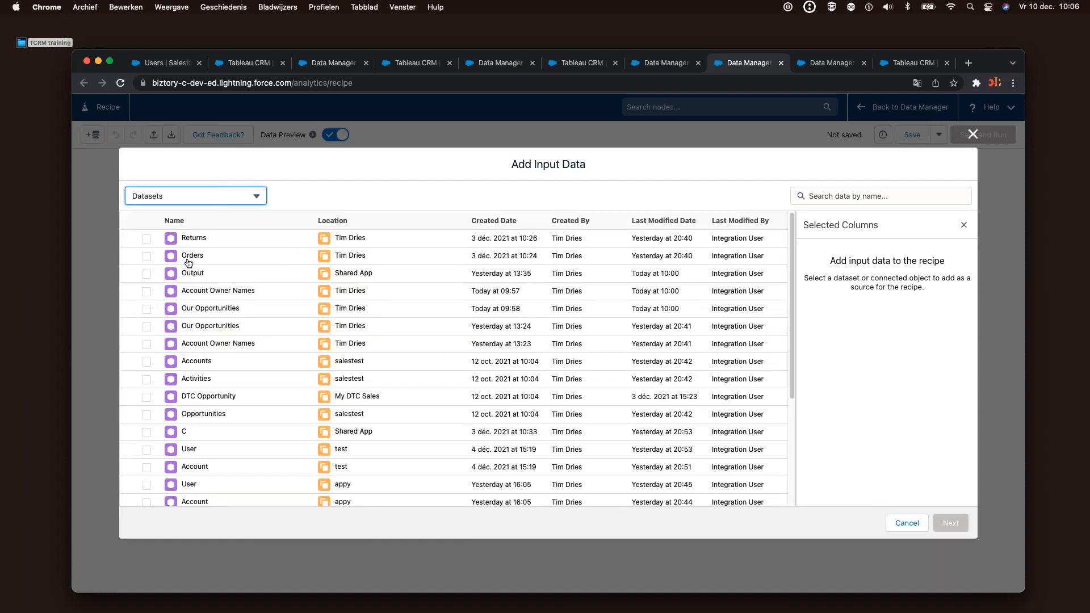
Select the Orders dataset with all 21 columns and add it as input
{"action": "left_click", "coordinate": [146, 256]}
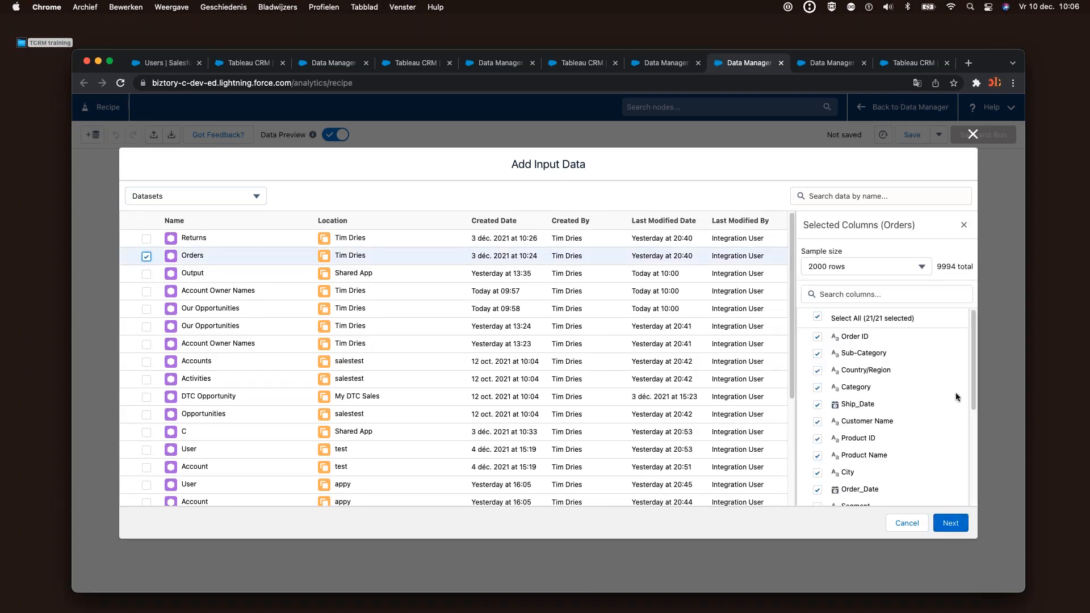
{"action": "scroll", "coordinate": [965, 363], "scroll_direction": "down", "scroll_amount": 2}
{"action": "scroll", "coordinate": [953, 345], "scroll_direction": "up", "scroll_amount": 2}
{"action": "scroll", "coordinate": [959, 458], "scroll_direction": "down", "scroll_amount": 5}
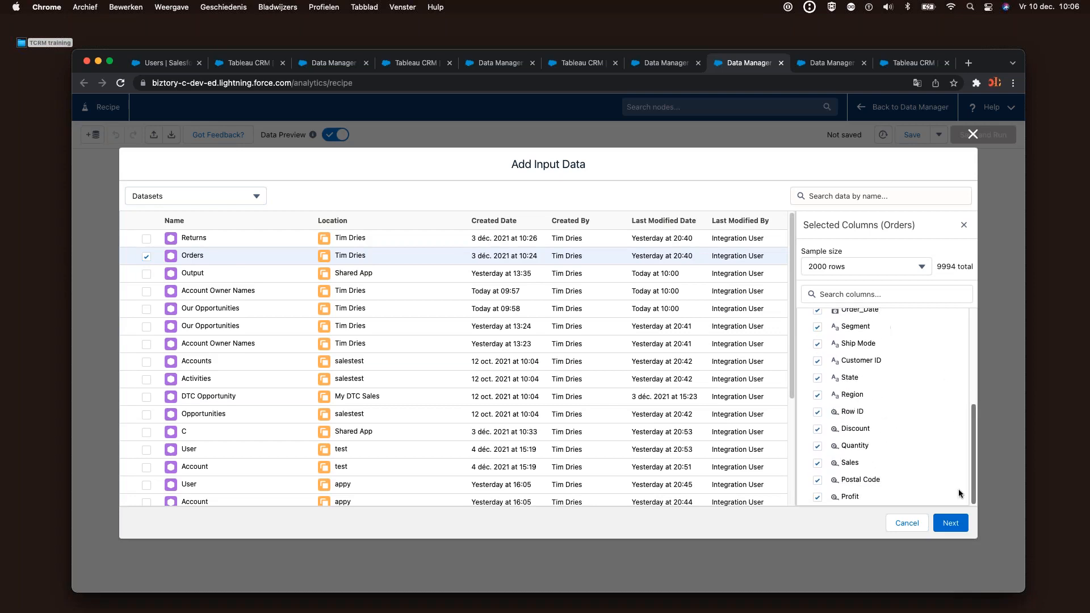
{"action": "scroll", "coordinate": [938, 363], "scroll_direction": "up", "scroll_amount": 2}
{"action": "scroll", "coordinate": [943, 397], "scroll_direction": "down", "scroll_amount": 2}
{"action": "left_click", "coordinate": [950, 522]}
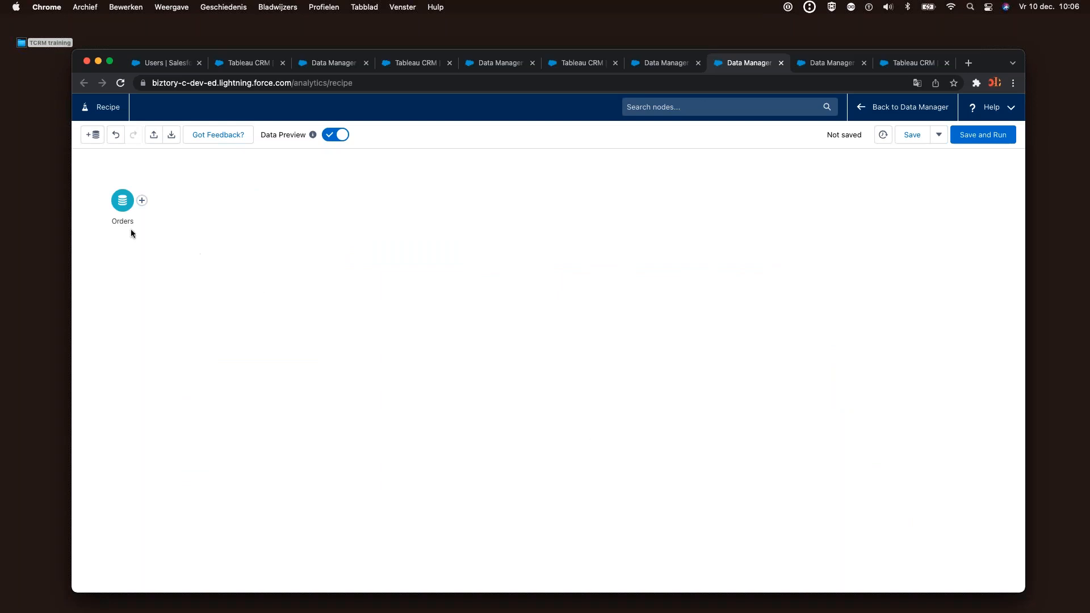
{"action": "left_click", "coordinate": [128, 197]}
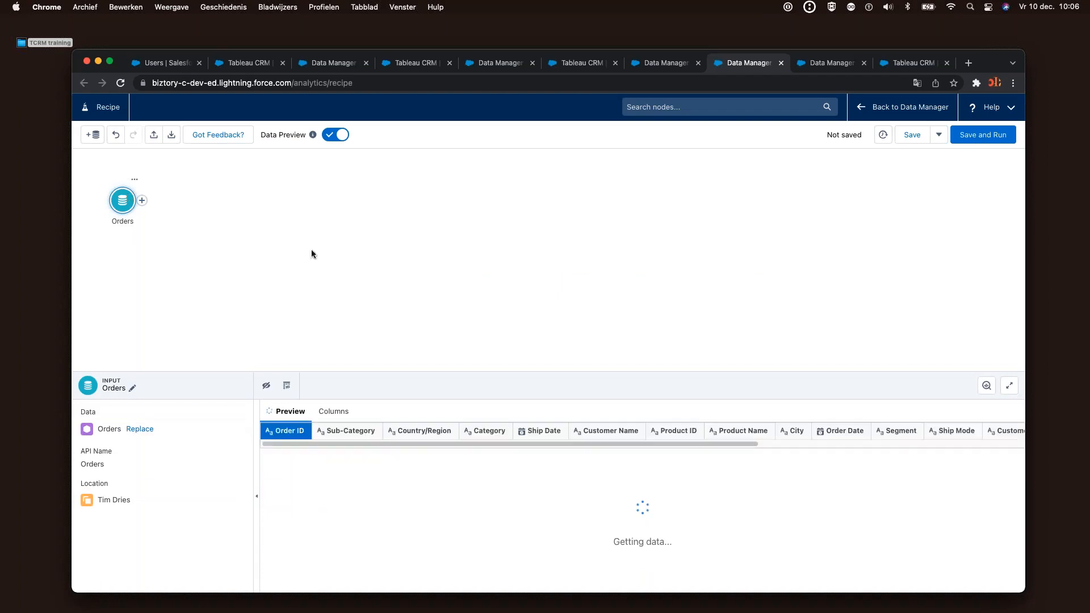
{"action": "left_click_drag", "start_coordinate": [509, 372], "coordinate": [496, 265]}
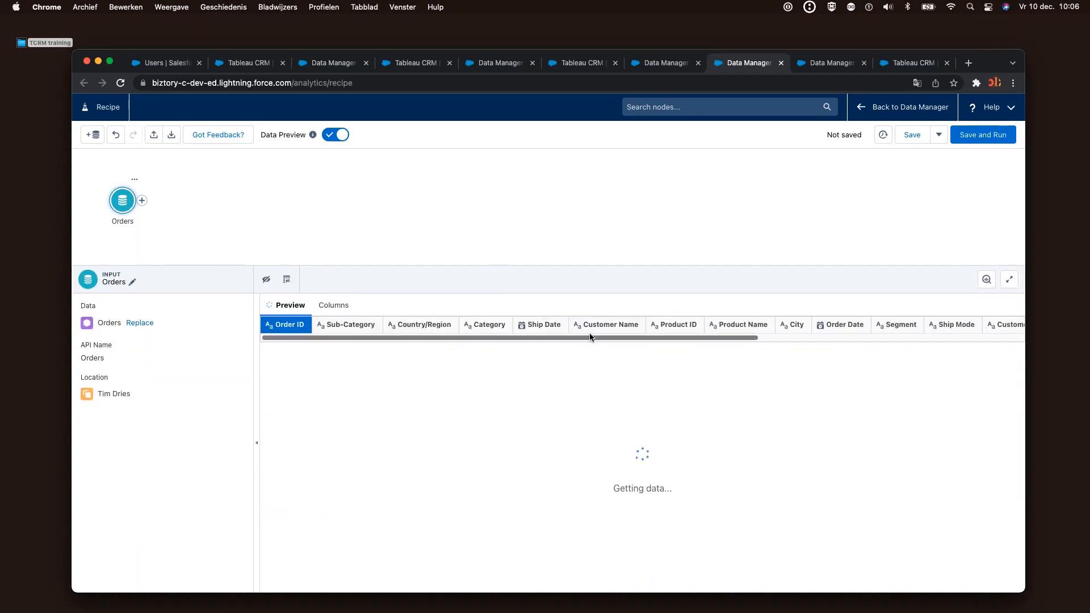
{"action": "scroll", "coordinate": [662, 336], "scroll_direction": "right", "scroll_amount": 5}
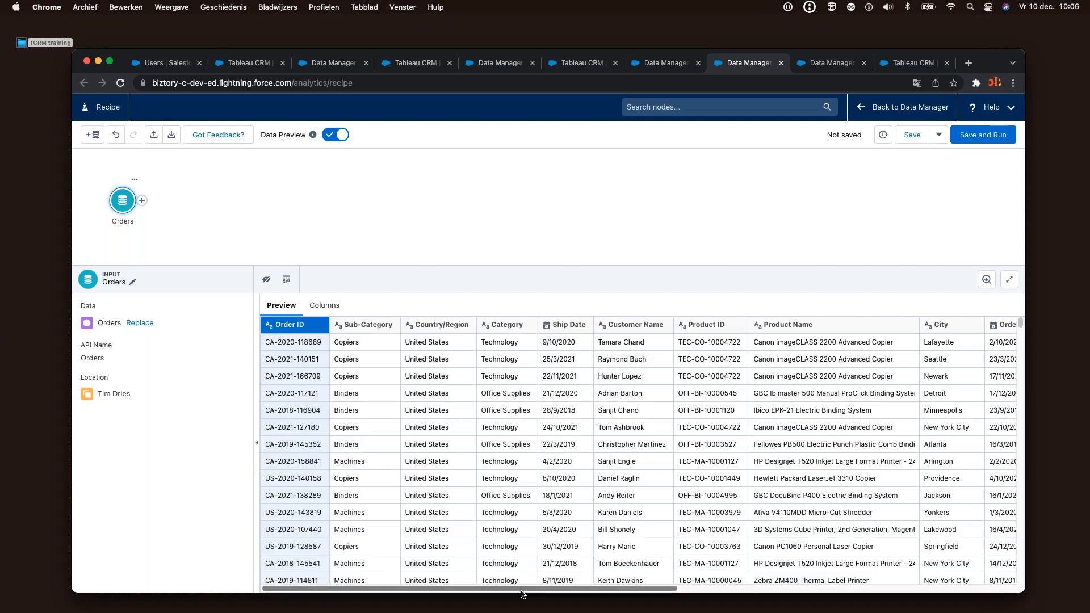
{"action": "left_click_drag", "start_coordinate": [519, 588], "coordinate": [432, 610]}
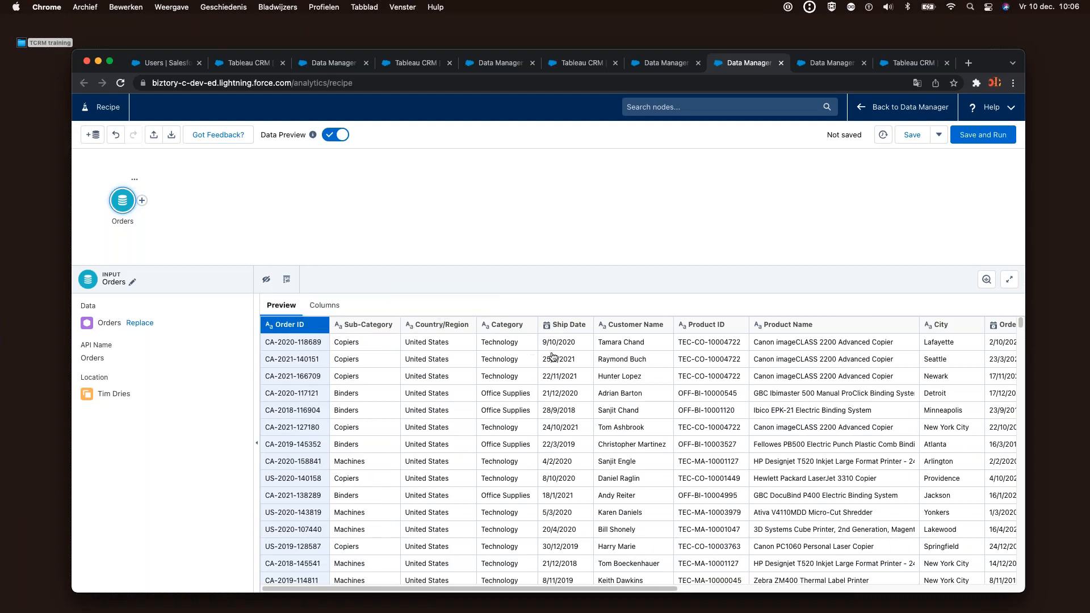
{"action": "left_click", "coordinate": [539, 264]}
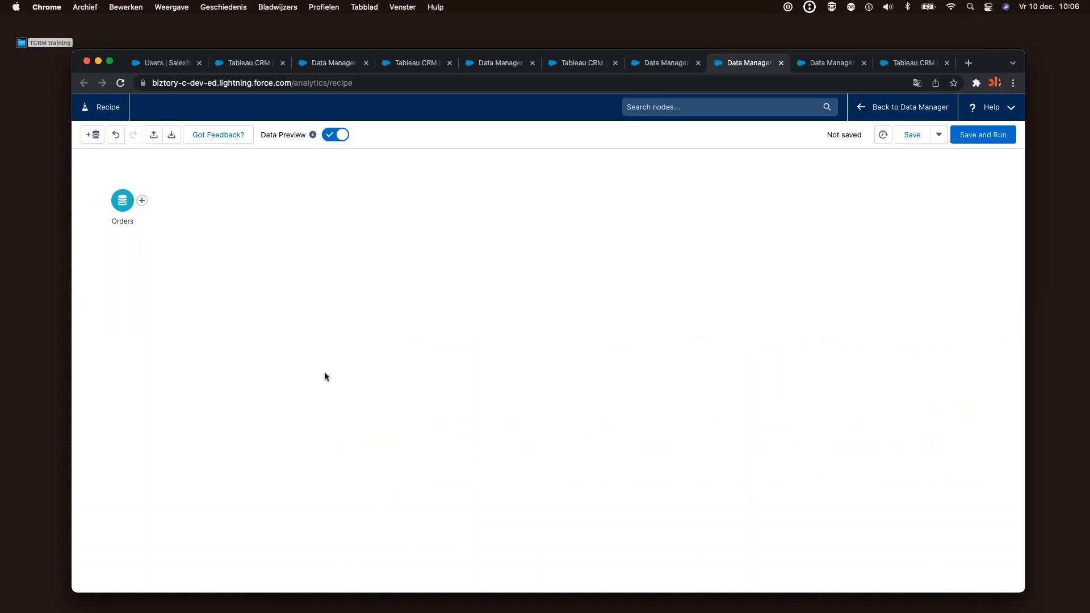
Search the datasets for Returns, select it, and add it as a second input
{"action": "left_click", "coordinate": [93, 134]}
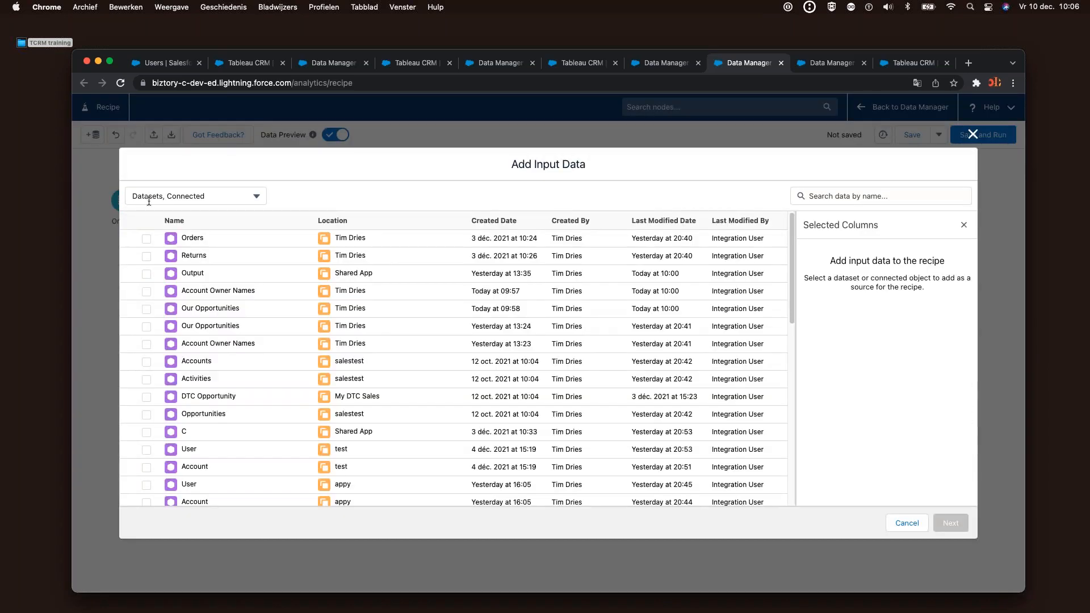
{"action": "left_click", "coordinate": [161, 196]}
{"action": "left_click", "coordinate": [830, 199]}
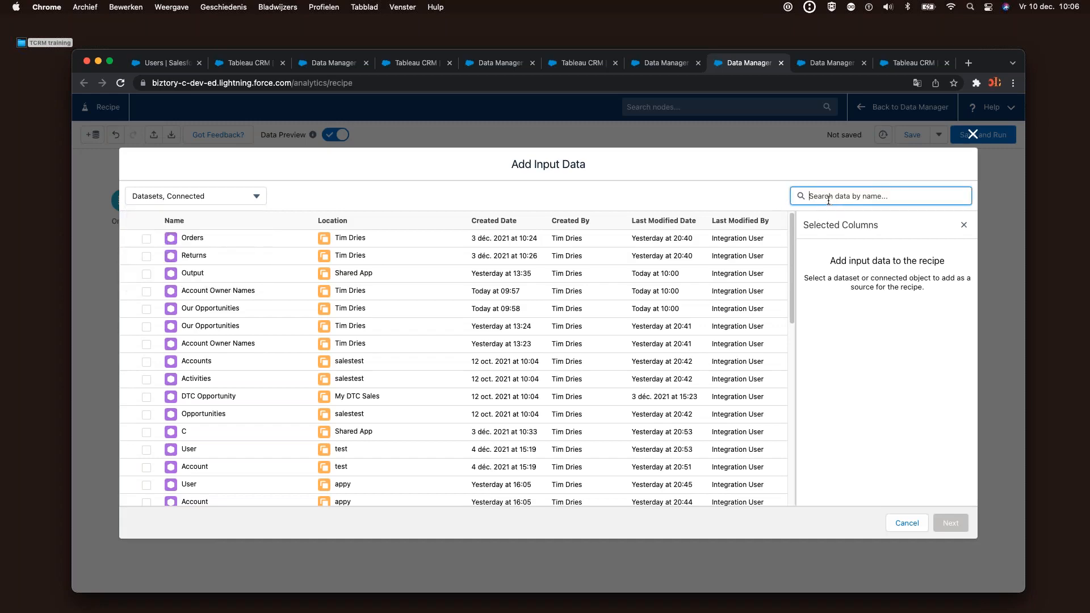
{"action": "type", "text": "re"}
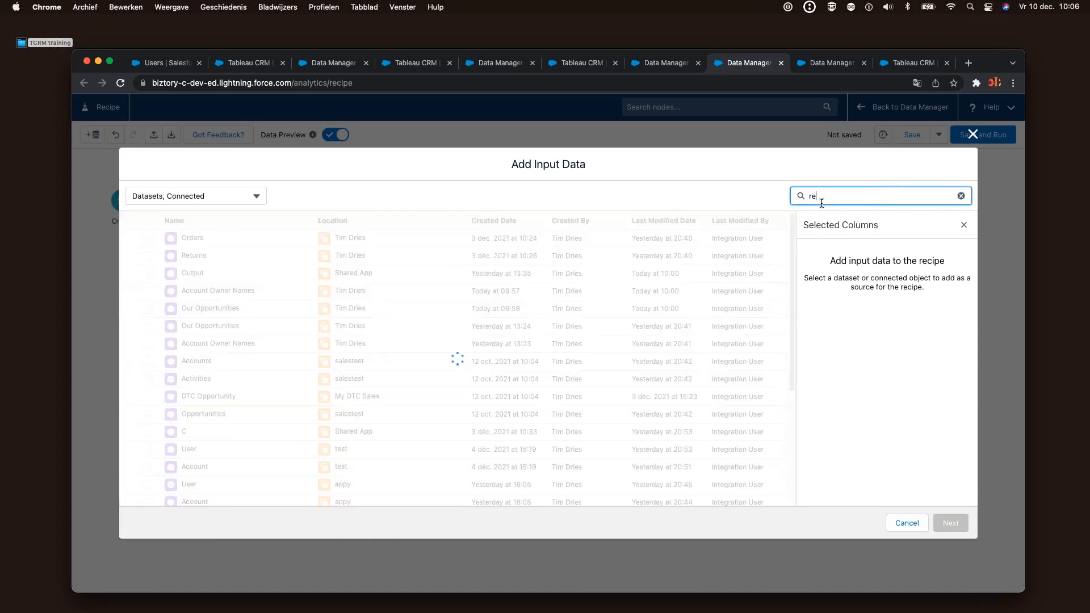
{"action": "type", "text": "ttu"}
{"action": "key", "text": "BackSpace"}
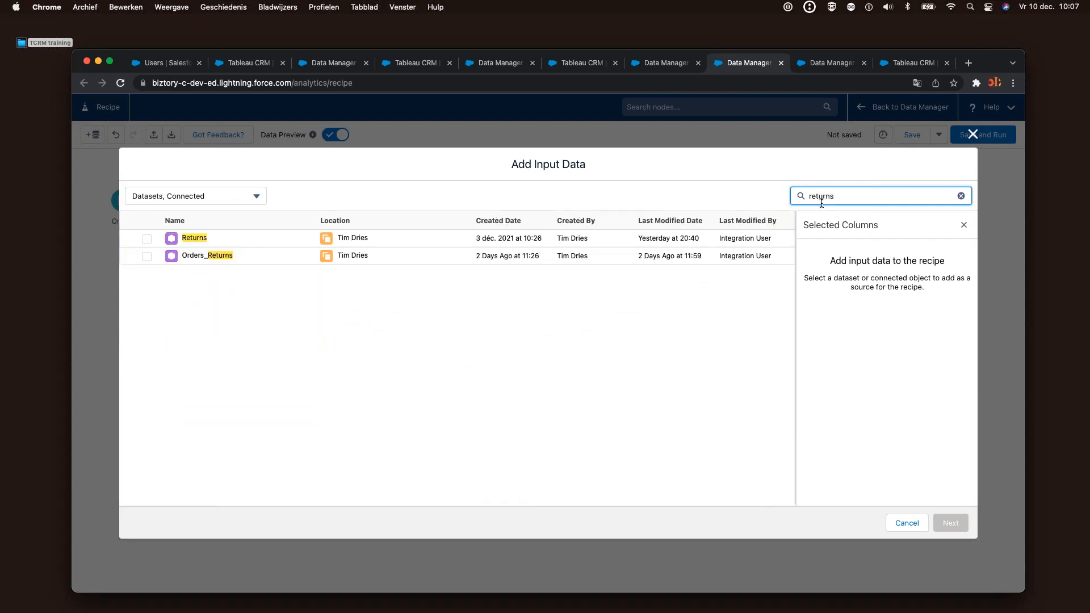
{"action": "left_click", "coordinate": [147, 239]}
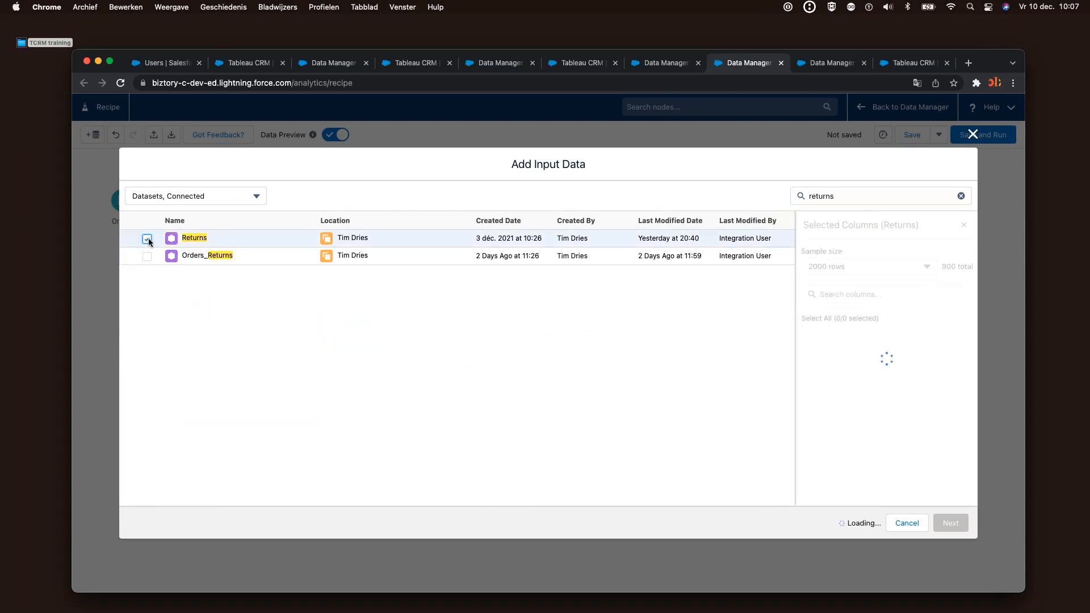
{"action": "left_click", "coordinate": [950, 523]}
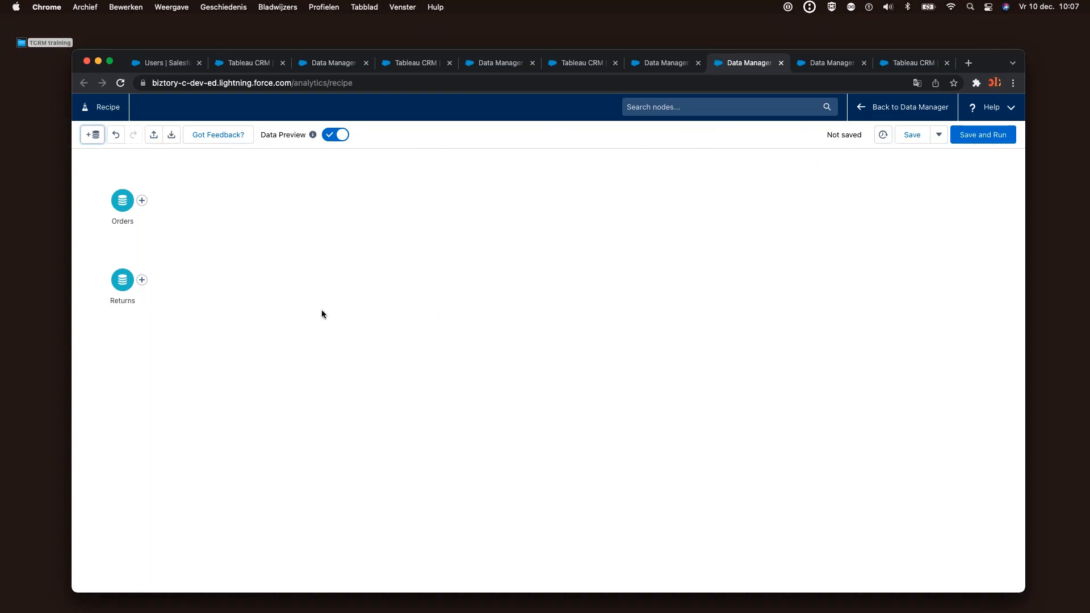
{"action": "mouse_move", "coordinate": [143, 282]}
{"action": "left_mouse_down"}
{"action": "mouse_move", "coordinate": [139, 220]}
{"action": "mouse_move", "coordinate": [165, 304]}
{"action": "mouse_move", "coordinate": [147, 285]}
{"action": "left_mouse_up"}
{"action": "left_click_drag", "start_coordinate": [129, 210], "coordinate": [107, 255]}
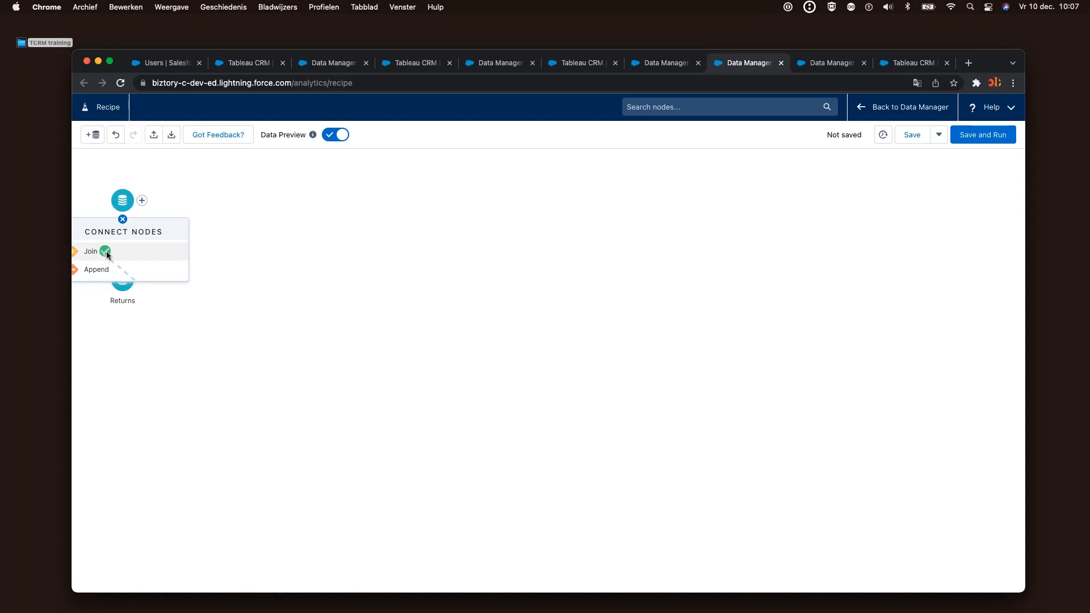
{"action": "left_click", "coordinate": [107, 252]}
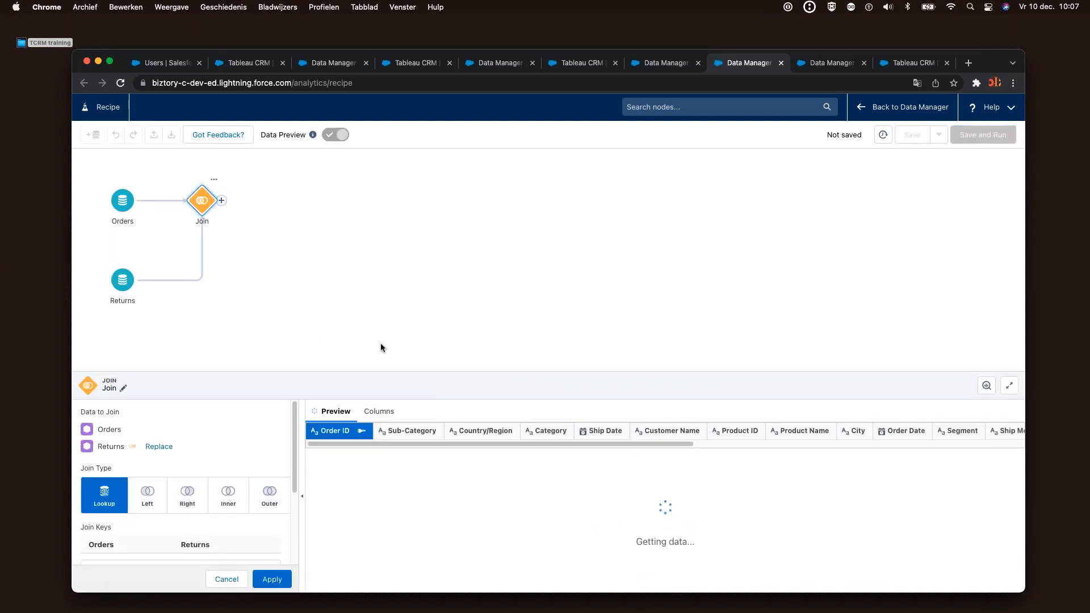
{"action": "left_click_drag", "start_coordinate": [431, 373], "coordinate": [418, 290]}
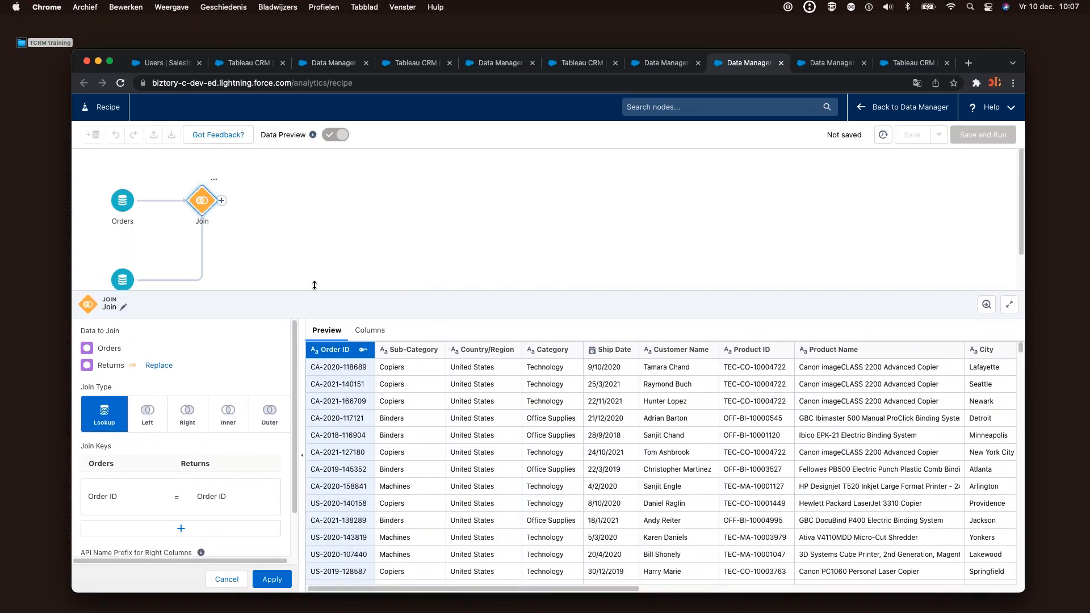
{"action": "left_click_drag", "start_coordinate": [233, 290], "coordinate": [233, 292]}
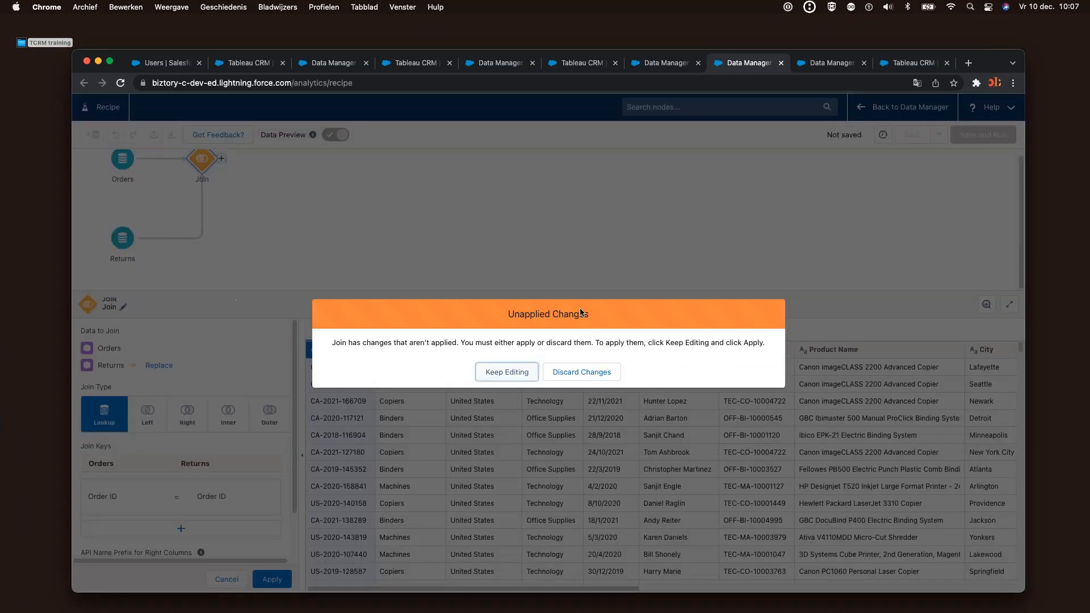
{"action": "left_click", "coordinate": [510, 375]}
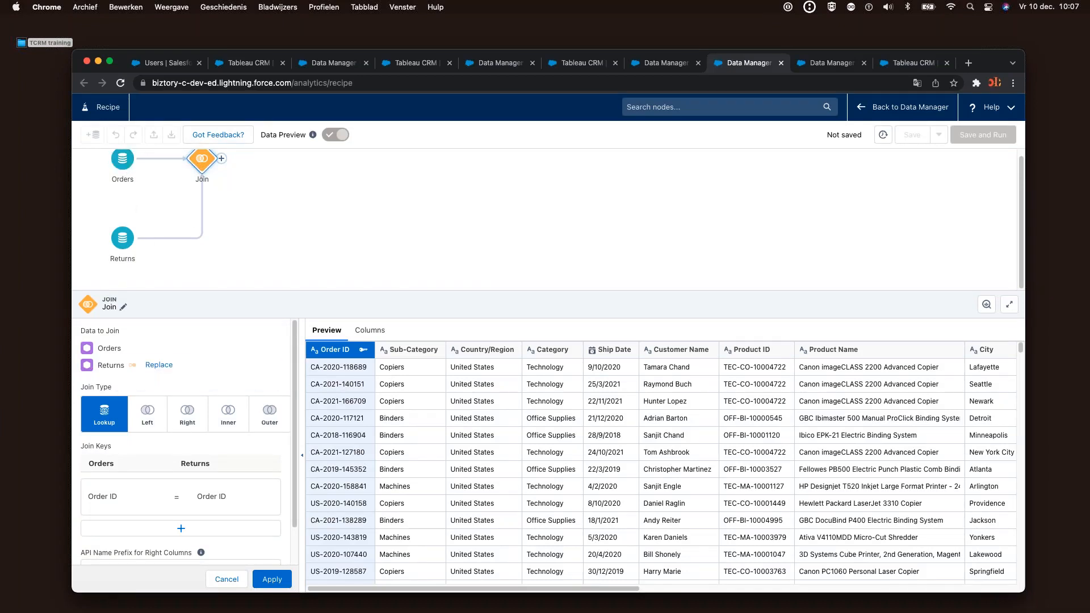
{"action": "left_click", "coordinate": [227, 421]}
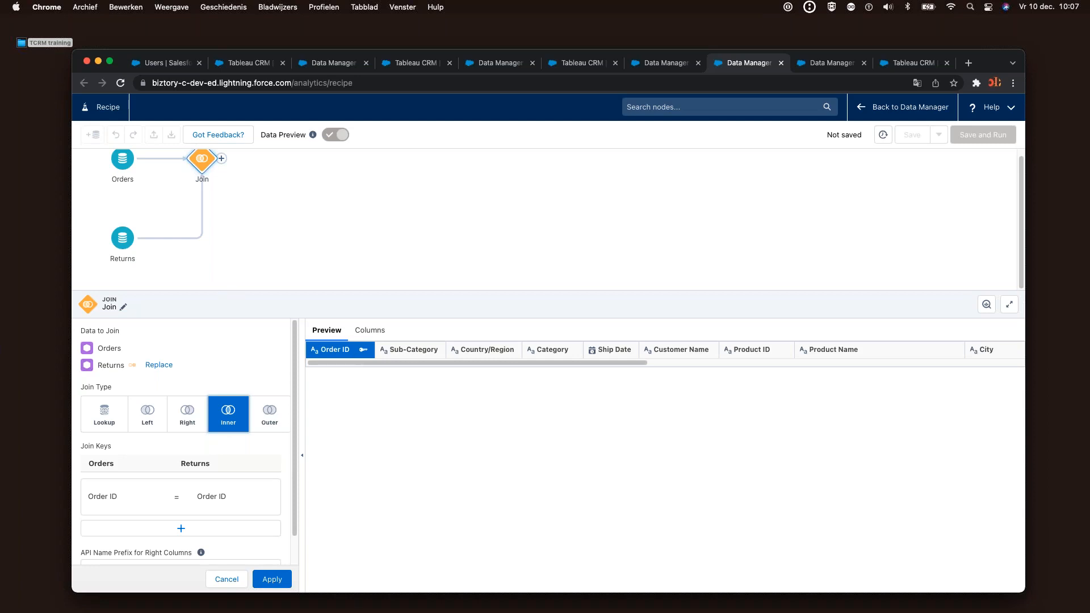
{"action": "scroll", "coordinate": [245, 243], "scroll_direction": "up", "scroll_amount": 1}
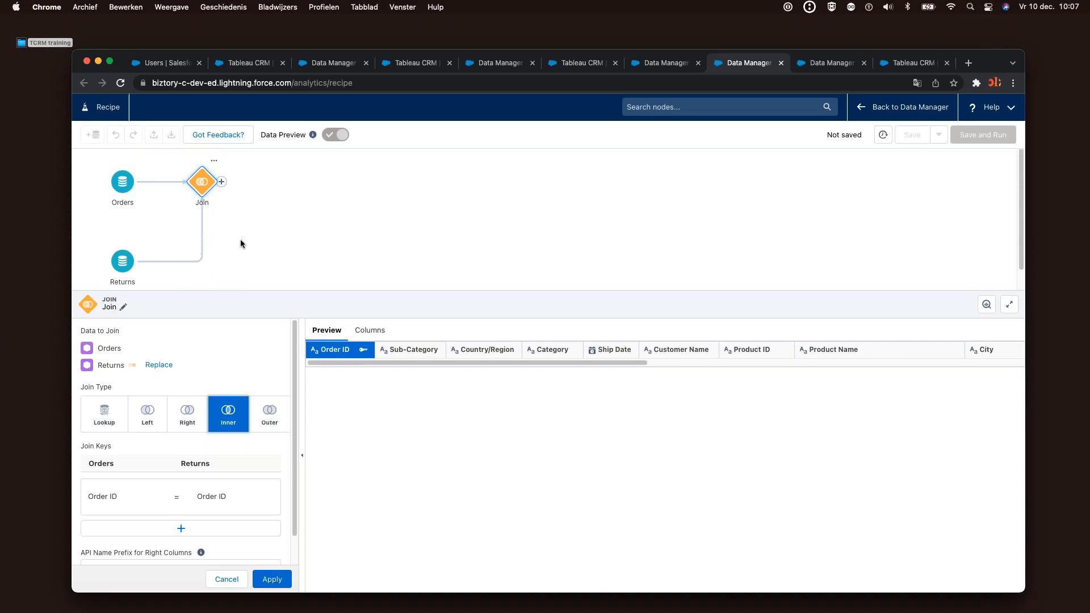
{"action": "left_click", "coordinate": [214, 163]}
{"action": "left_click", "coordinate": [215, 164]}
{"action": "left_click", "coordinate": [216, 166]}
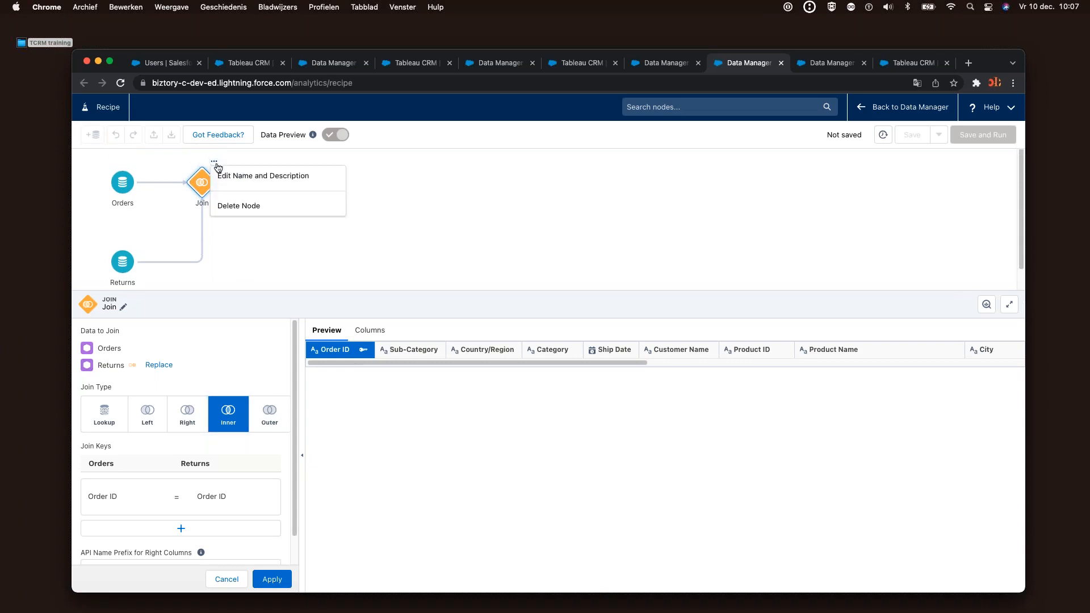
{"action": "left_click", "coordinate": [230, 207]}
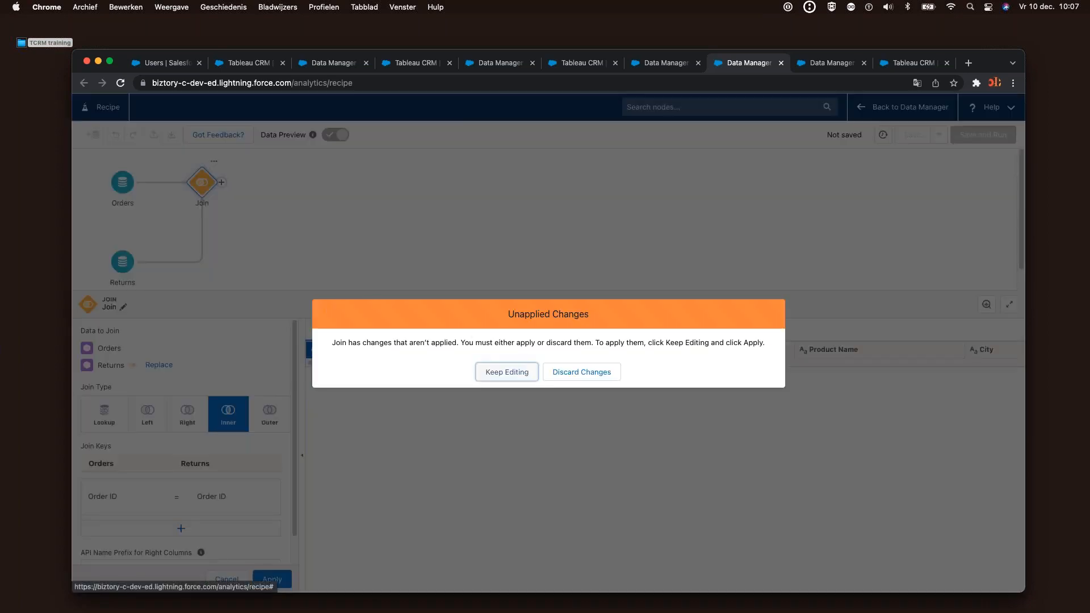
{"action": "left_click", "coordinate": [550, 372]}
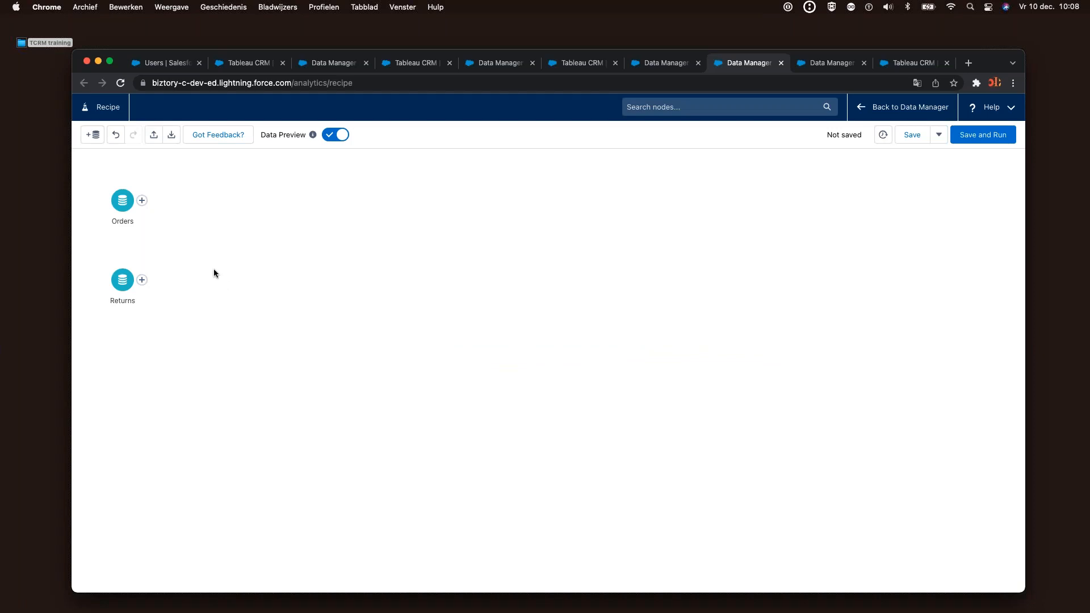
Add a Transform step after the Orders node and start a Split on the Order ID column
{"action": "left_click", "coordinate": [142, 202]}
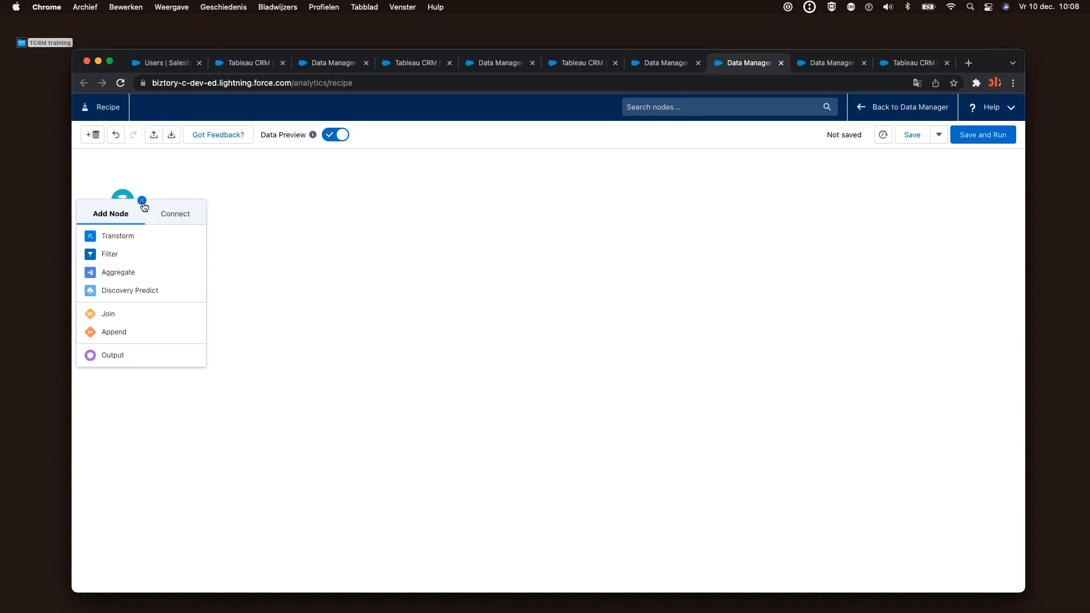
{"action": "left_click", "coordinate": [145, 236]}
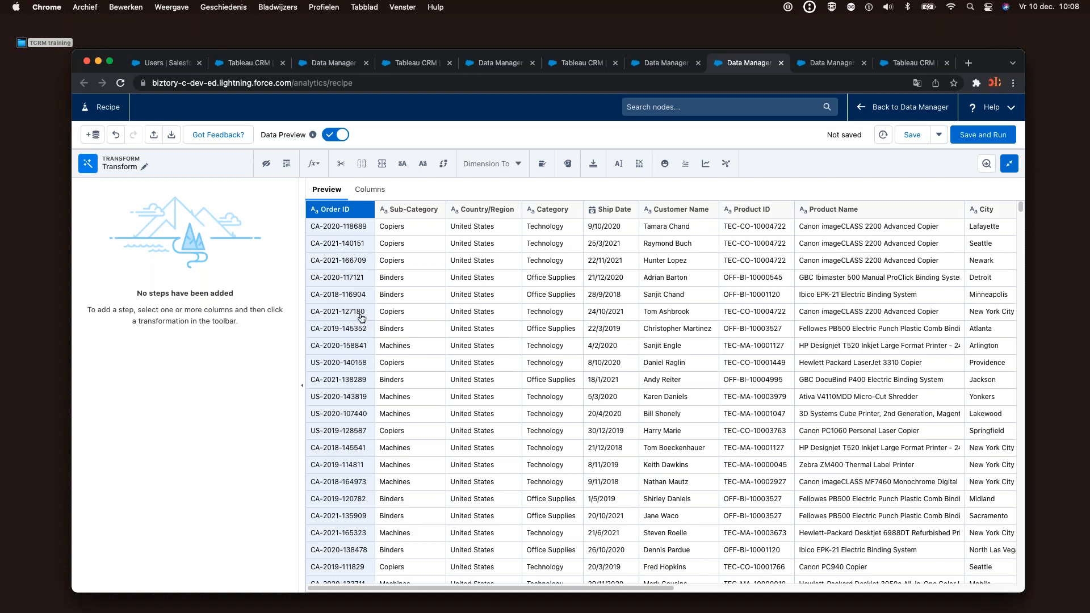
{"action": "left_click", "coordinate": [383, 165]}
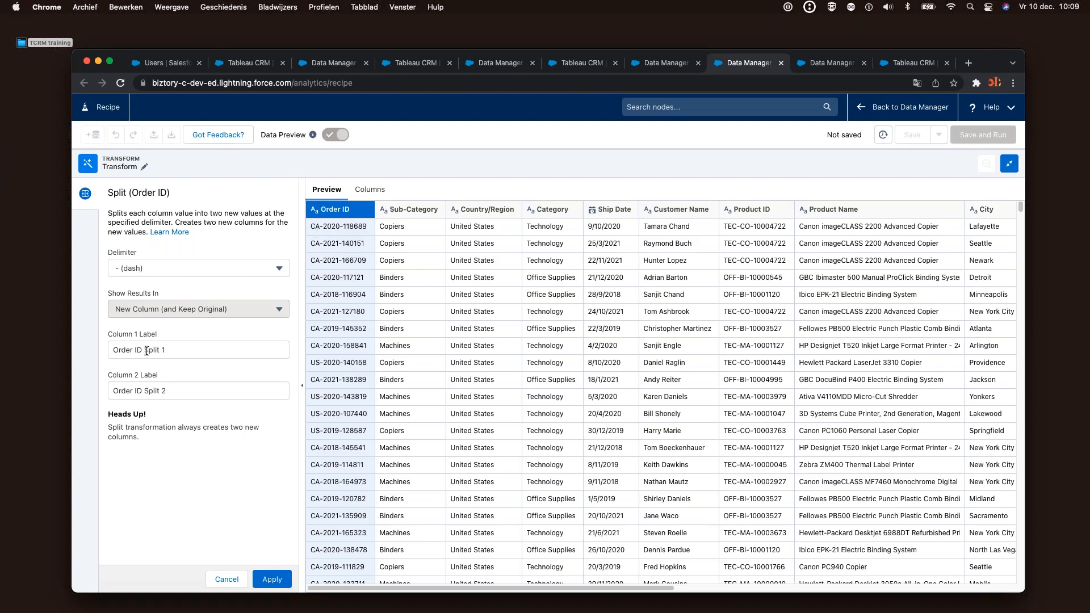
Name the split columns Order ID ISO and Order ID Year Order Nbr and apply the split
{"action": "left_click_drag", "start_coordinate": [166, 350], "coordinate": [149, 350]}
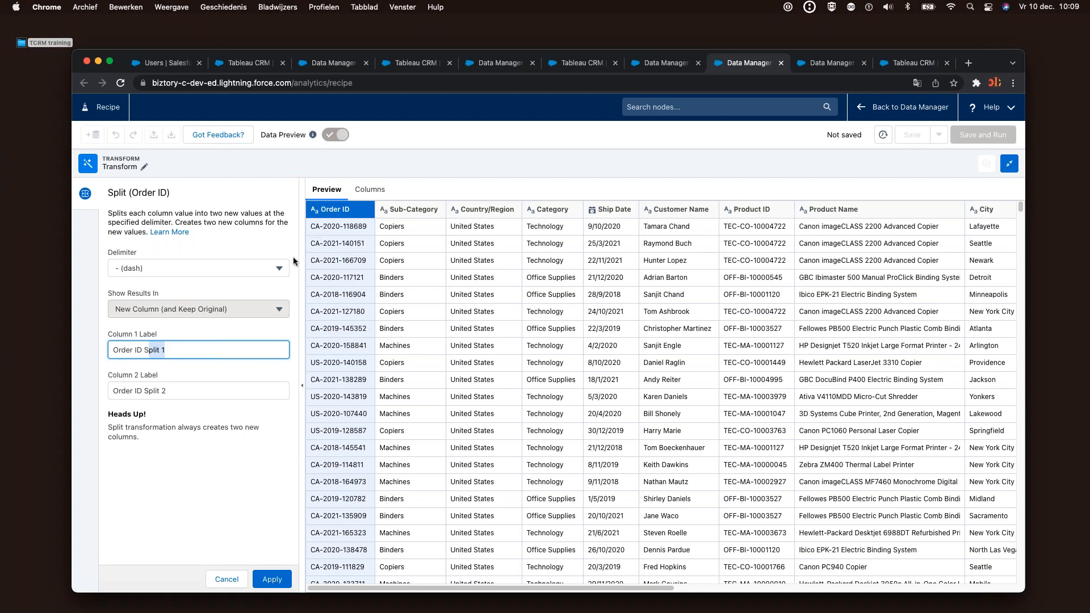
{"action": "key", "text": "BackSpace"}
{"action": "key", "text": "BackSpace"}
{"action": "type", "text": "ISO"}
{"action": "left_click_drag", "start_coordinate": [144, 391], "coordinate": [216, 391]}
{"action": "key", "text": "BackSpace"}
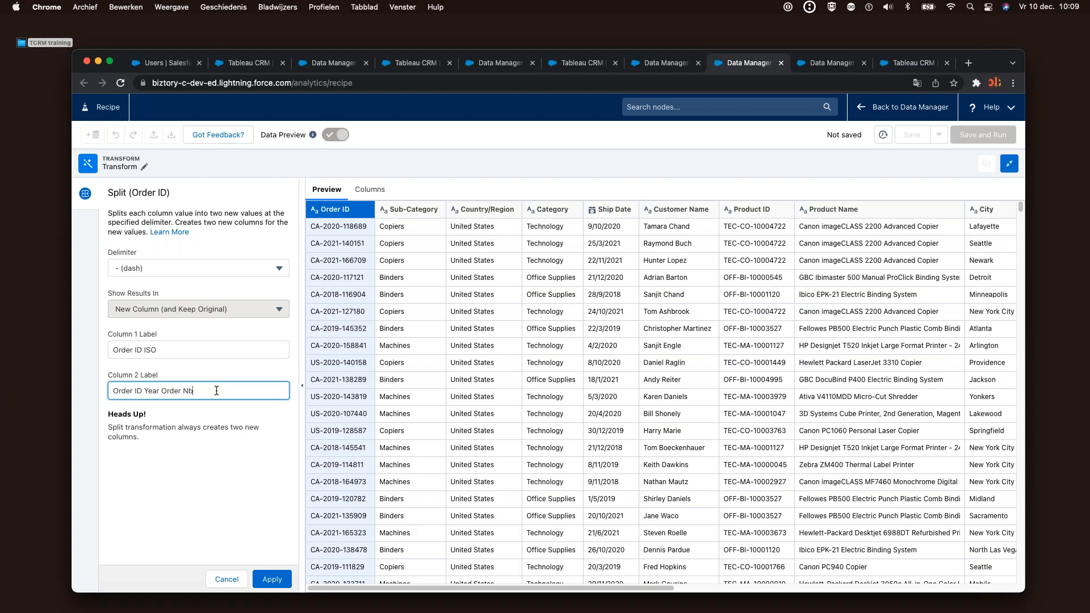
{"action": "left_click", "coordinate": [265, 574]}
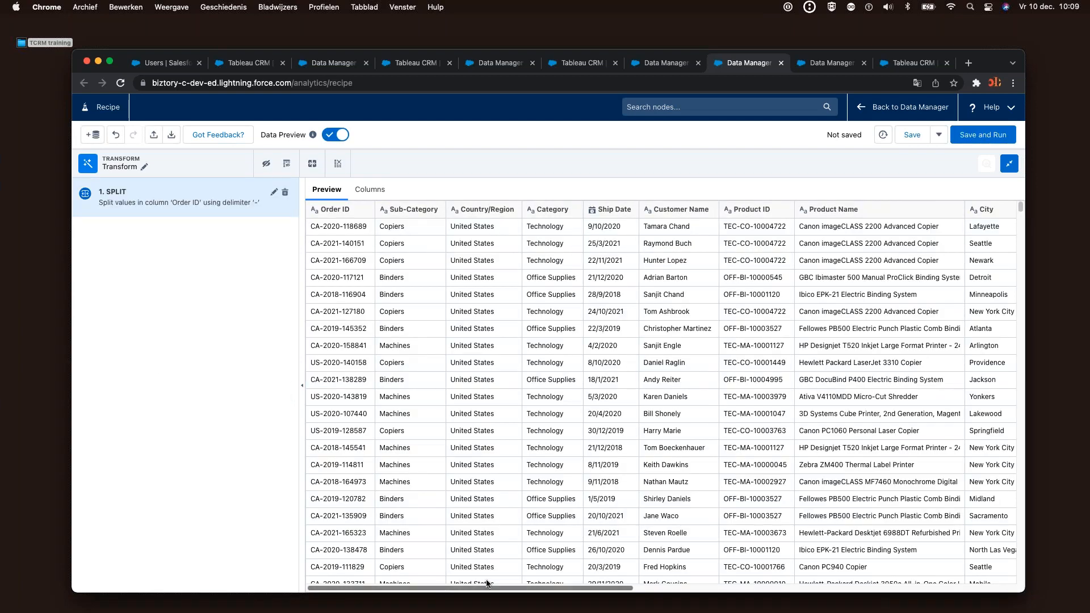
Reveal part of the recipe graph and select only the Order ID Year Order Nbr column
{"action": "scroll", "coordinate": [494, 585], "scroll_direction": "right", "scroll_amount": 4}
{"action": "left_click_drag", "start_coordinate": [497, 584], "coordinate": [852, 598]}
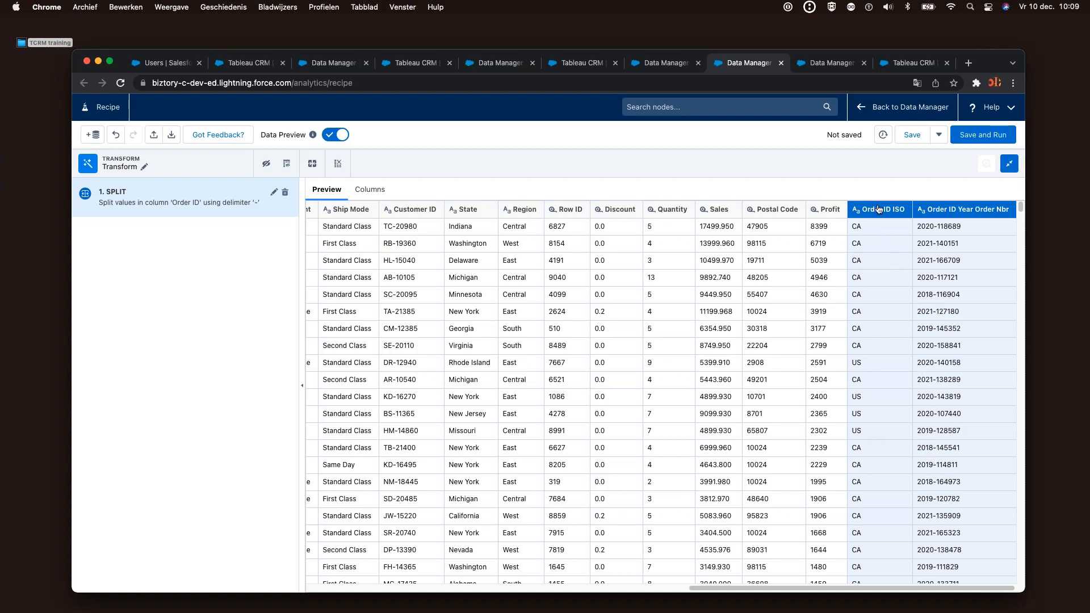
{"action": "mouse_move", "coordinate": [882, 216]}
{"action": "left_click_drag", "start_coordinate": [655, 175], "coordinate": [656, 210]}
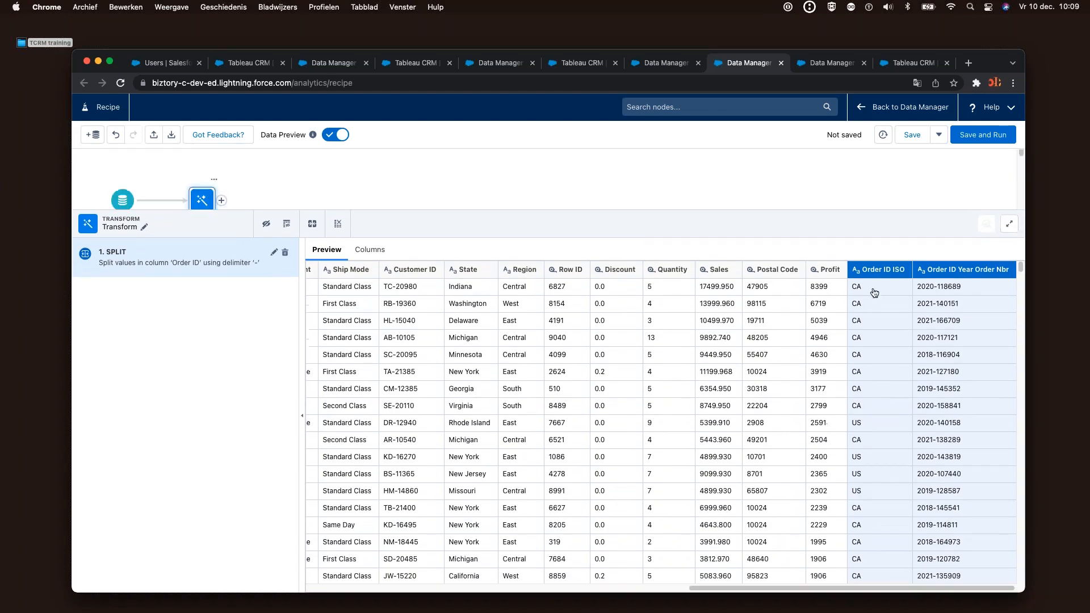
{"action": "left_click", "coordinate": [942, 271]}
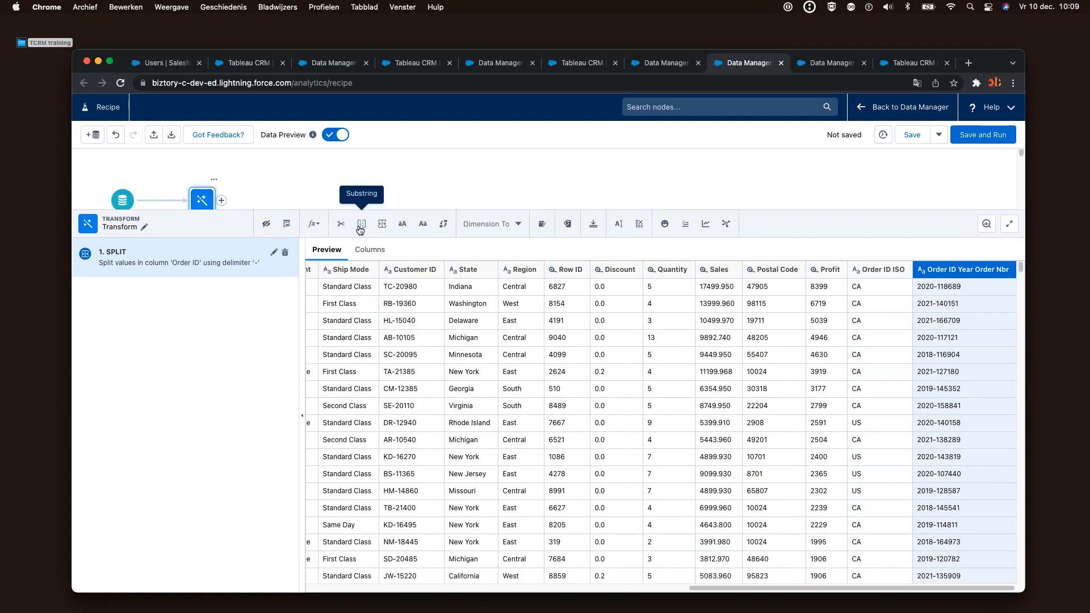
Split Order ID Year Order Nbr on the dash into Order ID Year and Order ID Order Nbr, and apply
{"action": "left_click", "coordinate": [381, 224]}
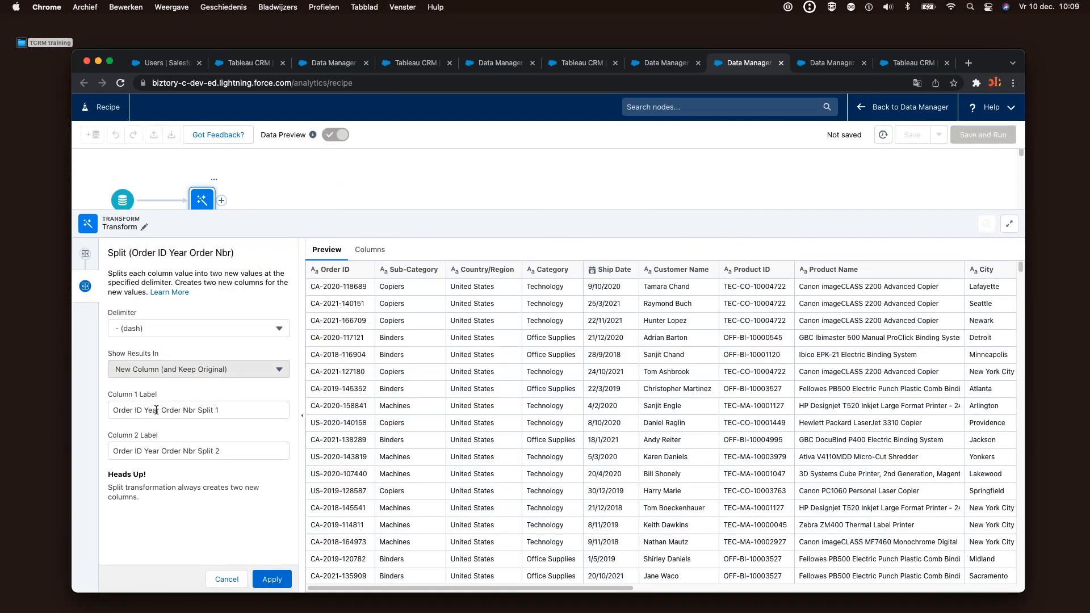
{"action": "left_click_drag", "start_coordinate": [161, 410], "coordinate": [282, 410]}
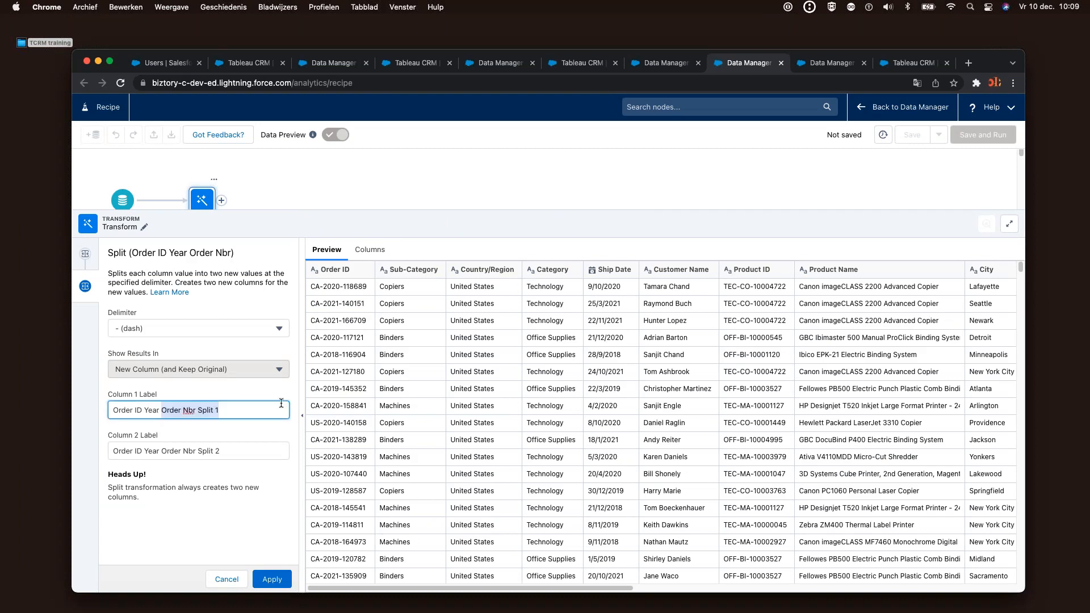
{"action": "key", "text": "BackSpace"}
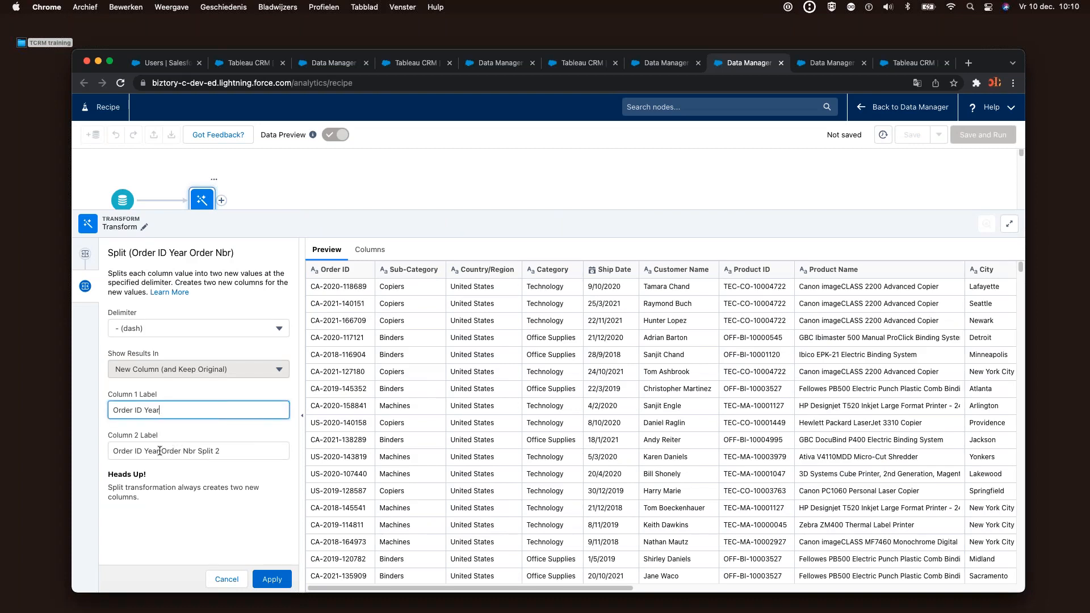
{"action": "left_click_drag", "start_coordinate": [160, 451], "coordinate": [215, 452]}
{"action": "key", "text": "BackSpace"}
{"action": "key", "text": "BackSpace"}
{"action": "key", "text": "BackSpace"}
{"action": "key", "text": "BackSpace"}
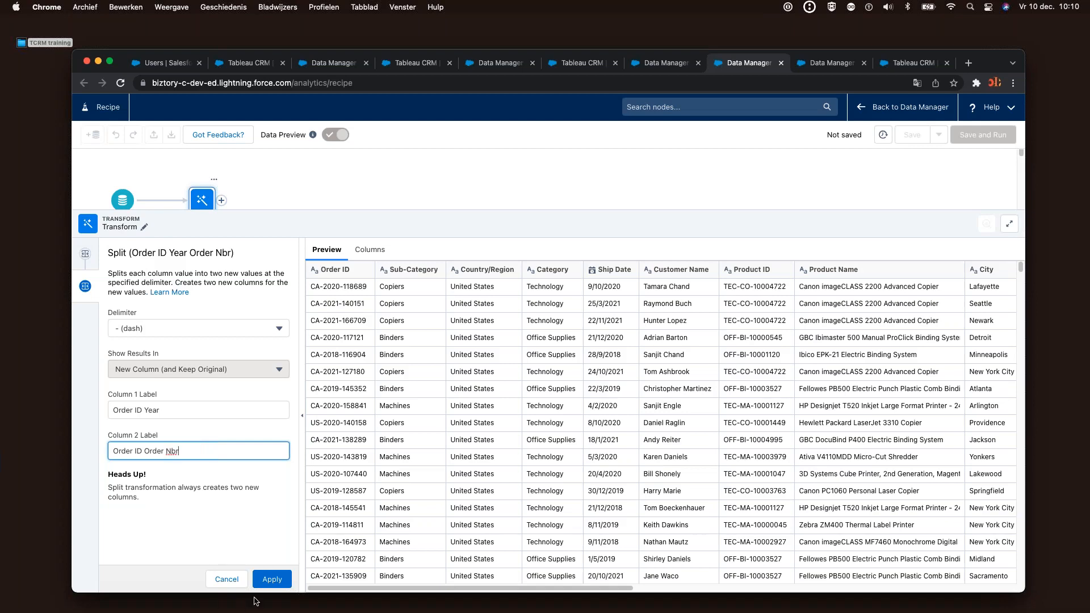
{"action": "left_click", "coordinate": [268, 581]}
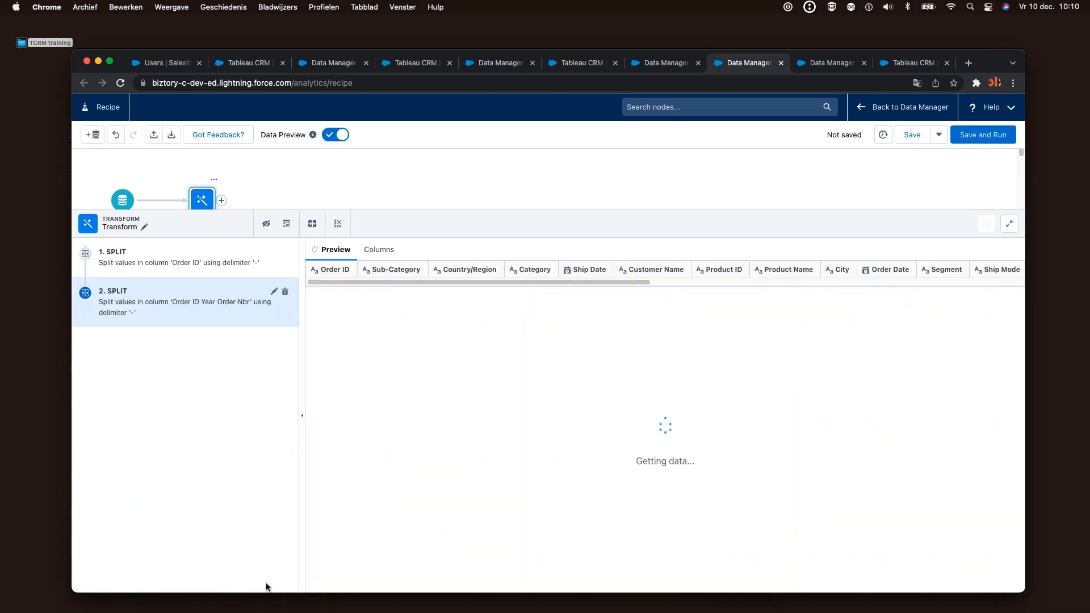
Check the new Order ID Order Nbr column and close the Transform editor to show the recipe graph
{"action": "left_click_drag", "start_coordinate": [398, 214], "coordinate": [402, 246]}
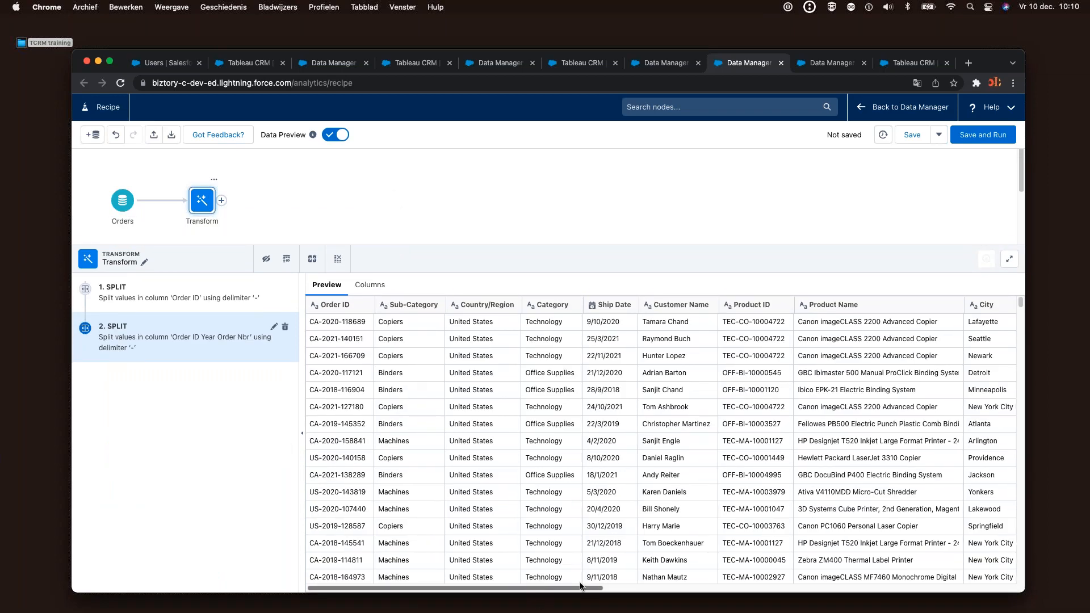
{"action": "left_click_drag", "start_coordinate": [580, 585], "coordinate": [991, 587]}
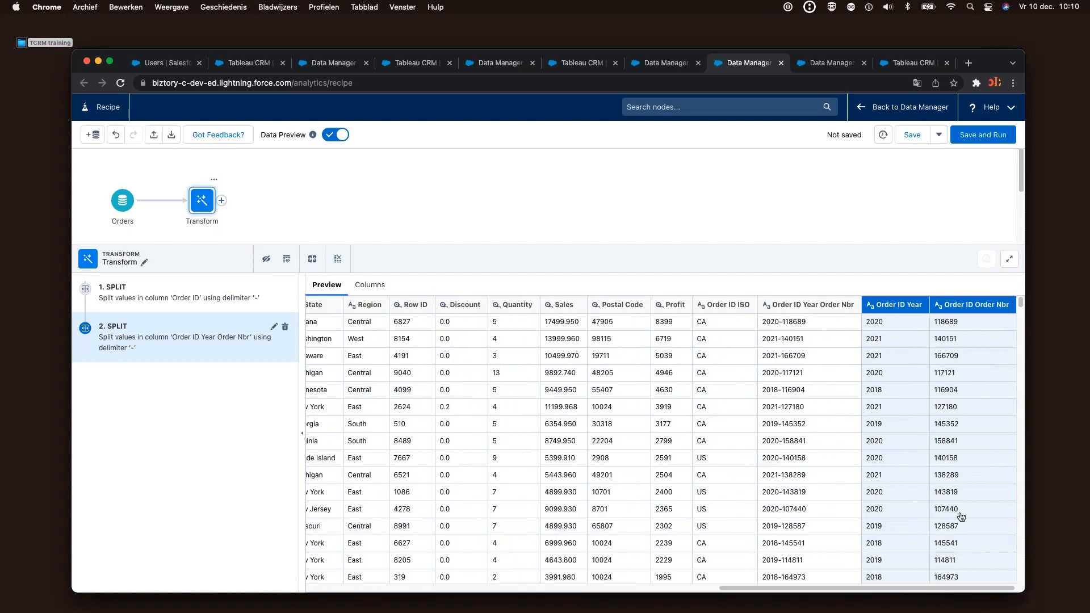
{"action": "left_click", "coordinate": [974, 323]}
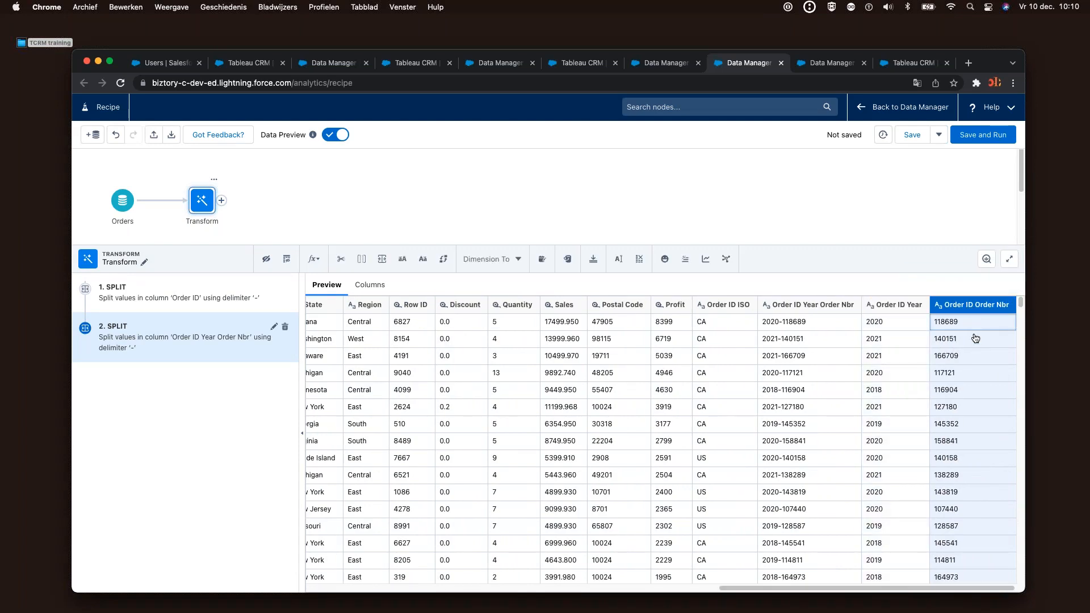
{"action": "left_click_drag", "start_coordinate": [760, 246], "coordinate": [782, 327]}
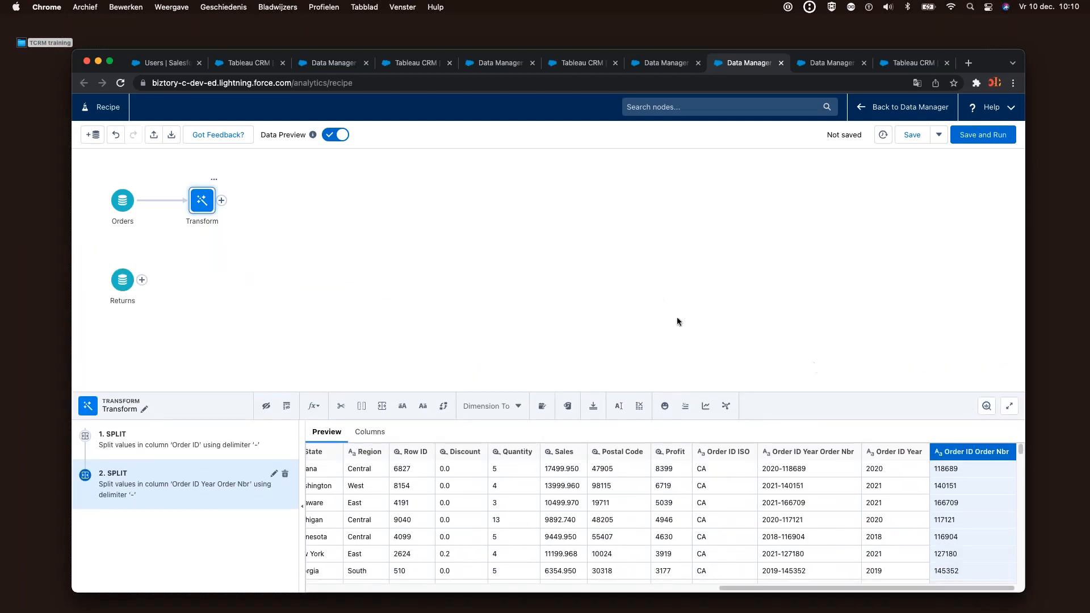
{"action": "left_click", "coordinate": [676, 317]}
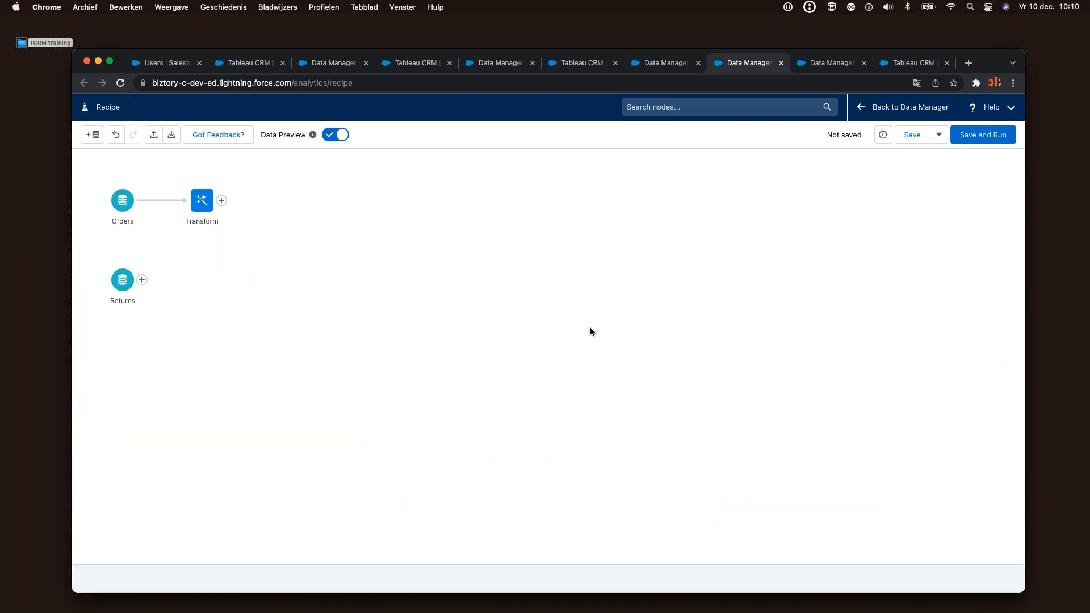
{"action": "left_click", "coordinate": [143, 281]}
{"action": "left_click", "coordinate": [143, 281]}
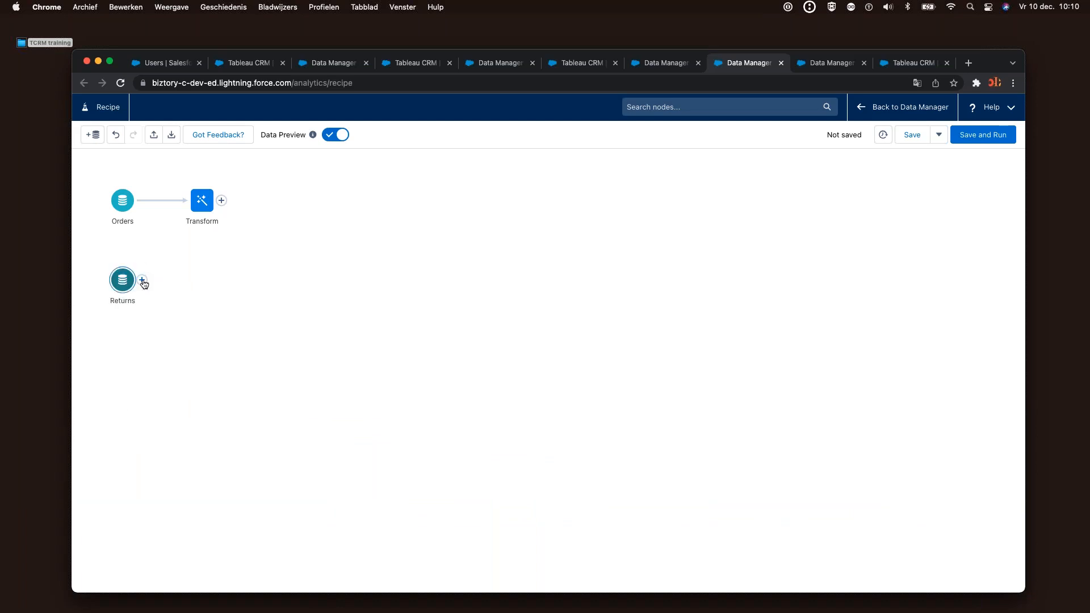
Add a Transform after the Returns node and start a Substring formula on its Order ID column
{"action": "left_click", "coordinate": [142, 281]}
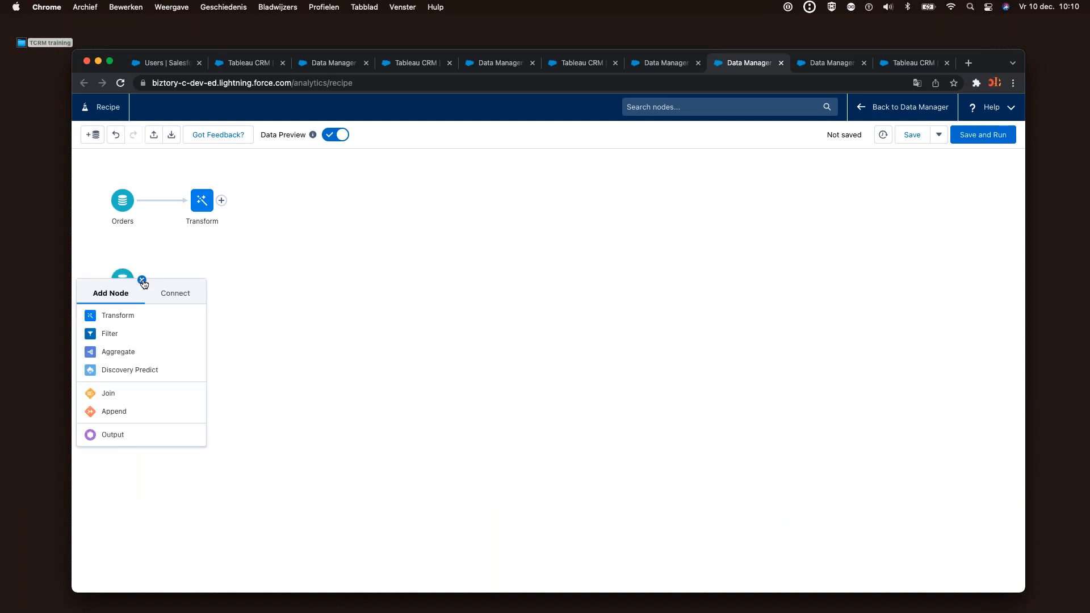
{"action": "left_click", "coordinate": [132, 317]}
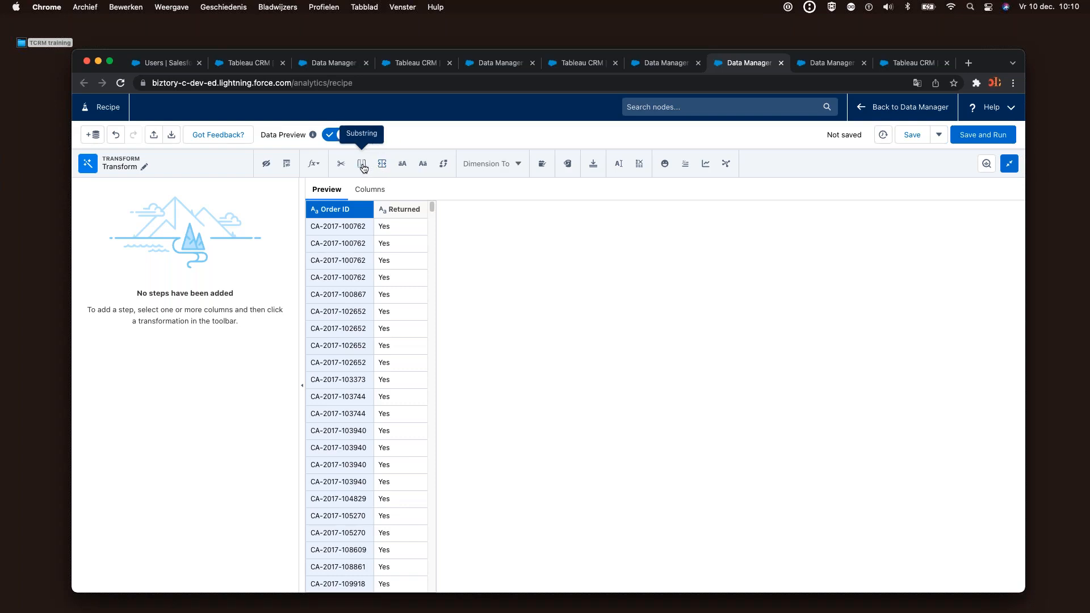
{"action": "left_click", "coordinate": [362, 165]}
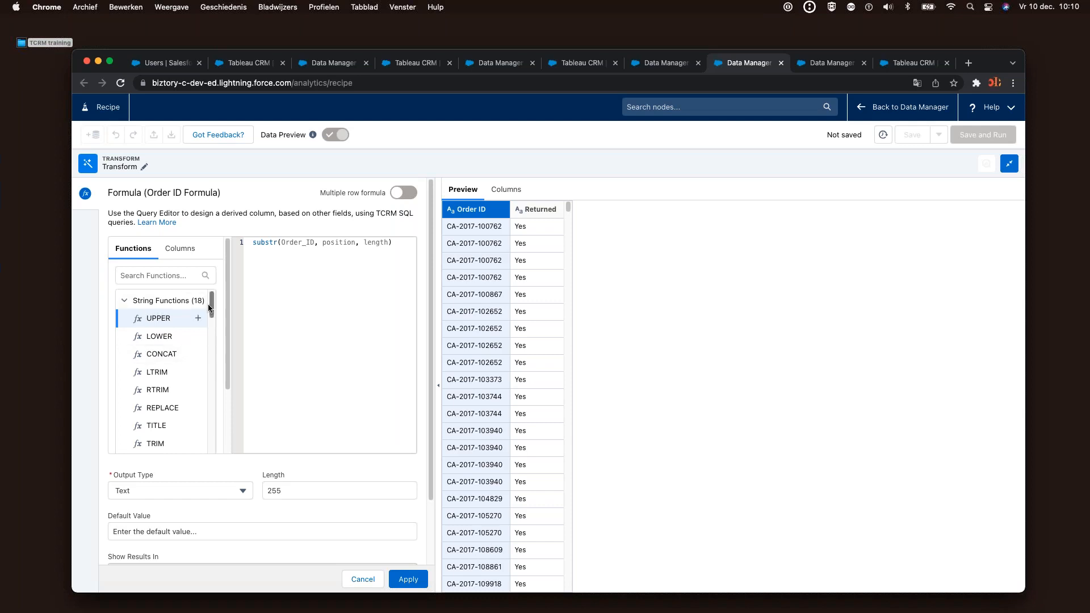
Set the formula to substr(Order_ID, 9, 9) and apply it as the Order ID Formula column
{"action": "mouse_move", "coordinate": [211, 311]}
{"action": "left_mouse_down"}
{"action": "mouse_move", "coordinate": [218, 445]}
{"action": "mouse_move", "coordinate": [205, 412]}
{"action": "mouse_move", "coordinate": [215, 309]}
{"action": "left_mouse_up"}
{"action": "left_click_drag", "start_coordinate": [215, 309], "coordinate": [213, 397]}
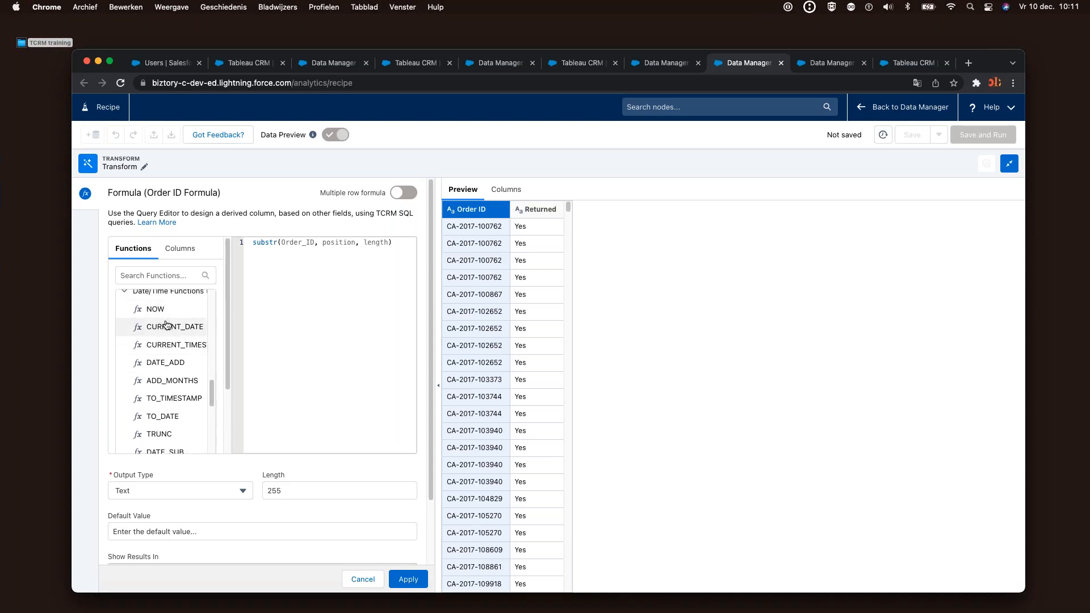
{"action": "left_click_drag", "start_coordinate": [214, 389], "coordinate": [229, 349]}
{"action": "left_click_drag", "start_coordinate": [281, 243], "coordinate": [245, 242]}
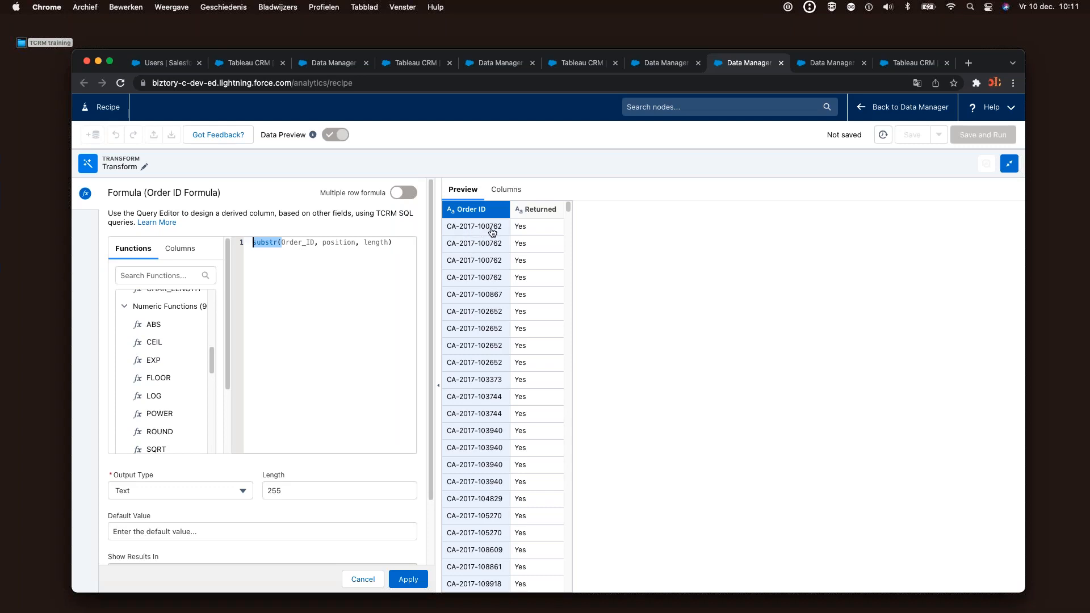
{"action": "left_click", "coordinate": [354, 243]}
{"action": "key", "text": "BackSpace"}
{"action": "key", "text": "BackSpace"}
{"action": "key", "text": "BackSpace"}
{"action": "key", "text": "BackSpace"}
{"action": "key", "text": "BackSpace"}
{"action": "key", "text": "BackSpace"}
{"action": "key", "text": "BackSpace"}
{"action": "key", "text": "BackSpace"}
{"action": "type", "text": "9"}
{"action": "key", "text": "Right"}
{"action": "key", "text": "Right"}
{"action": "key", "text": "Right"}
{"action": "key", "text": "Right"}
{"action": "key", "text": "Right"}
{"action": "key", "text": "Right"}
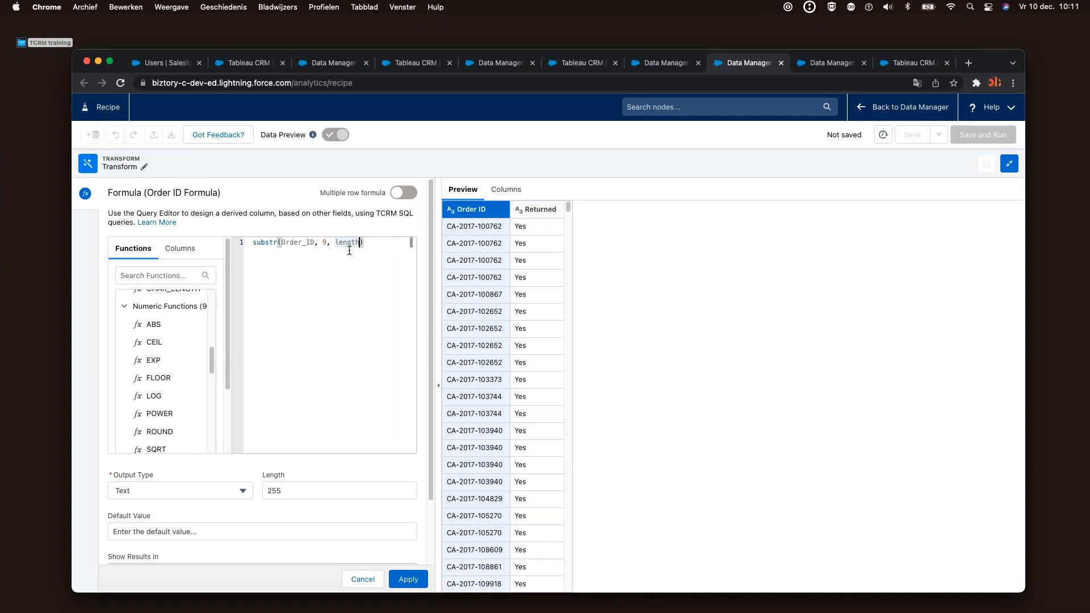
{"action": "key", "text": "BackSpace"}
{"action": "key", "text": "BackSpace"}
{"action": "key", "text": "BackSpace"}
{"action": "key", "text": "BackSpace"}
{"action": "key", "text": "BackSpace"}
{"action": "key", "text": "BackSpace"}
{"action": "type", "text": "9"}
{"action": "left_click", "coordinate": [408, 580]}
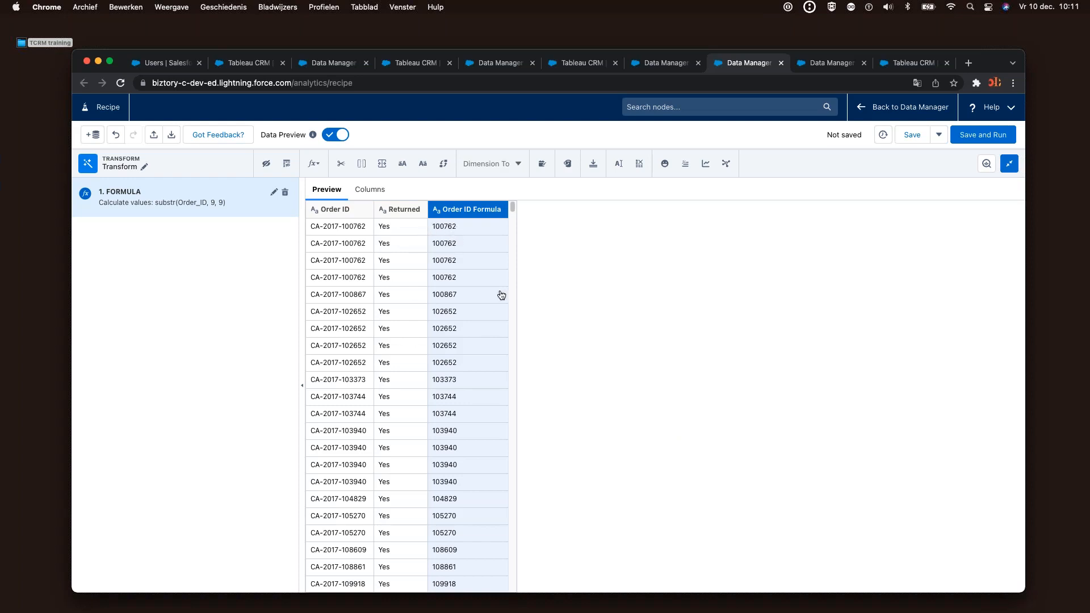
Abandon the Save and Run attempt by cancelling the Save Recipe dialog, then collapse the editor to show the graph
{"action": "left_click", "coordinate": [978, 139]}
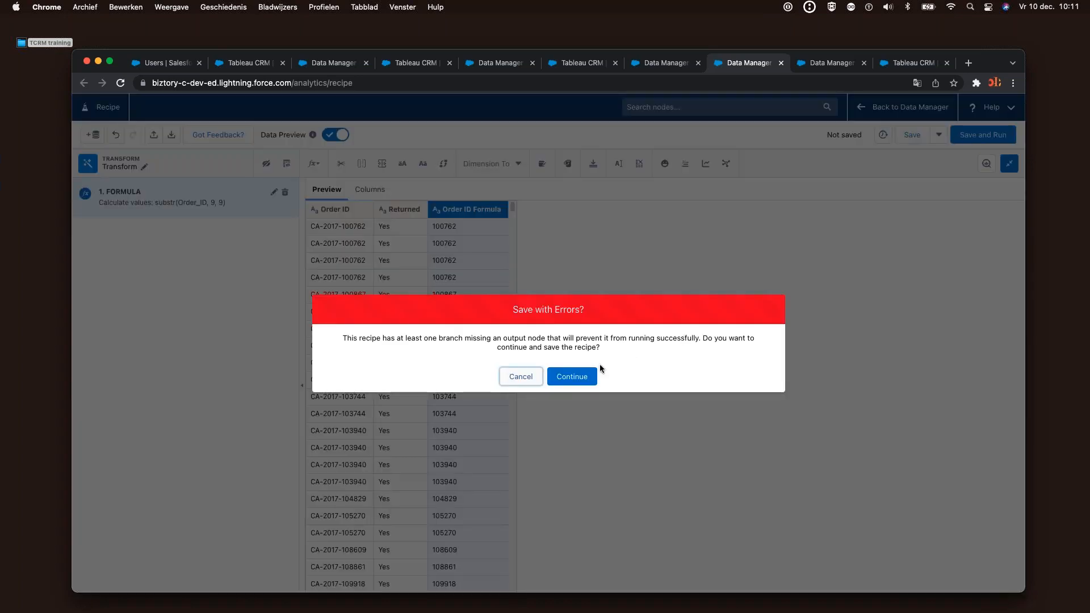
{"action": "left_click", "coordinate": [520, 376]}
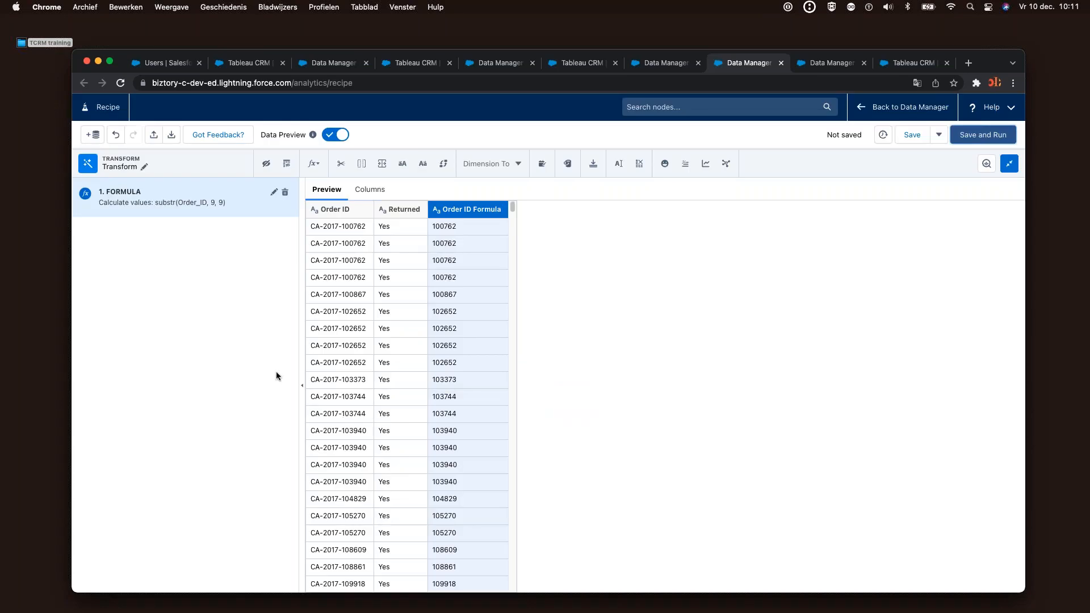
{"action": "left_click", "coordinate": [953, 142]}
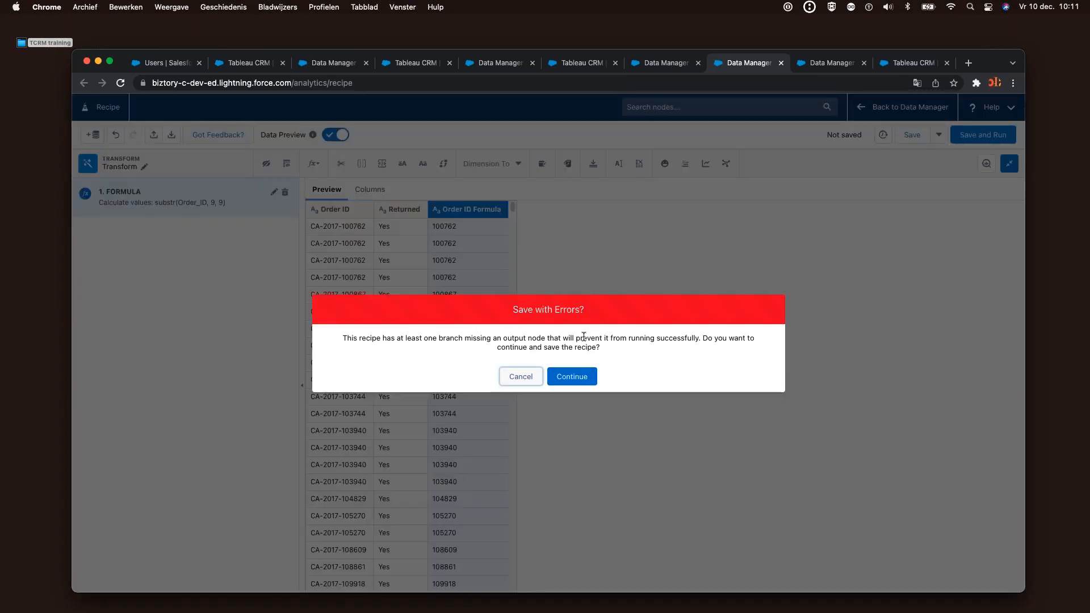
{"action": "left_click", "coordinate": [578, 377]}
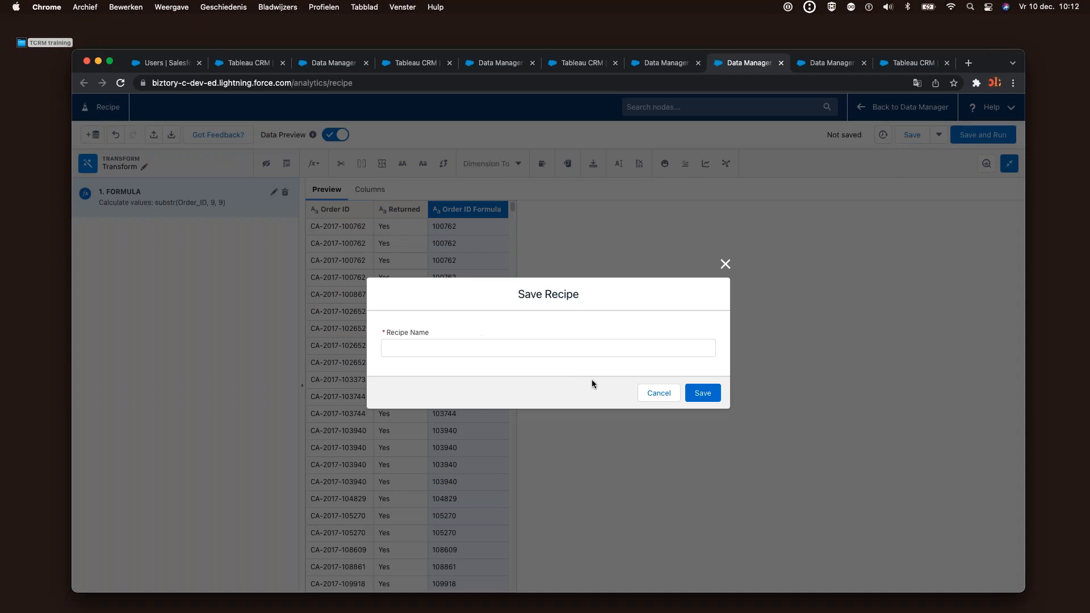
{"action": "left_click", "coordinate": [512, 351]}
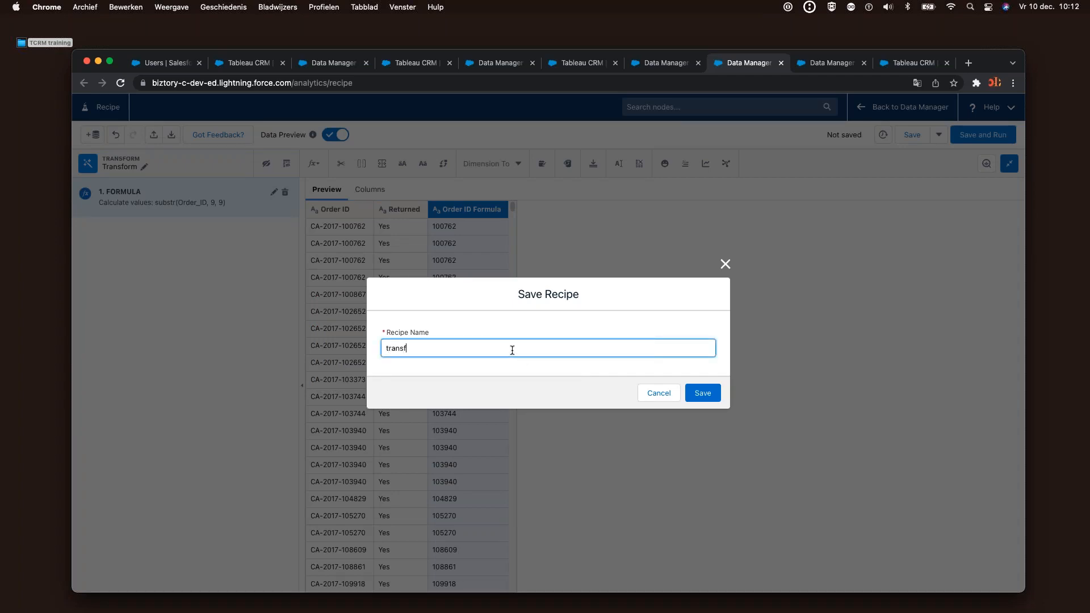
{"action": "type", "text": "transf"}
{"action": "left_click", "coordinate": [647, 397]}
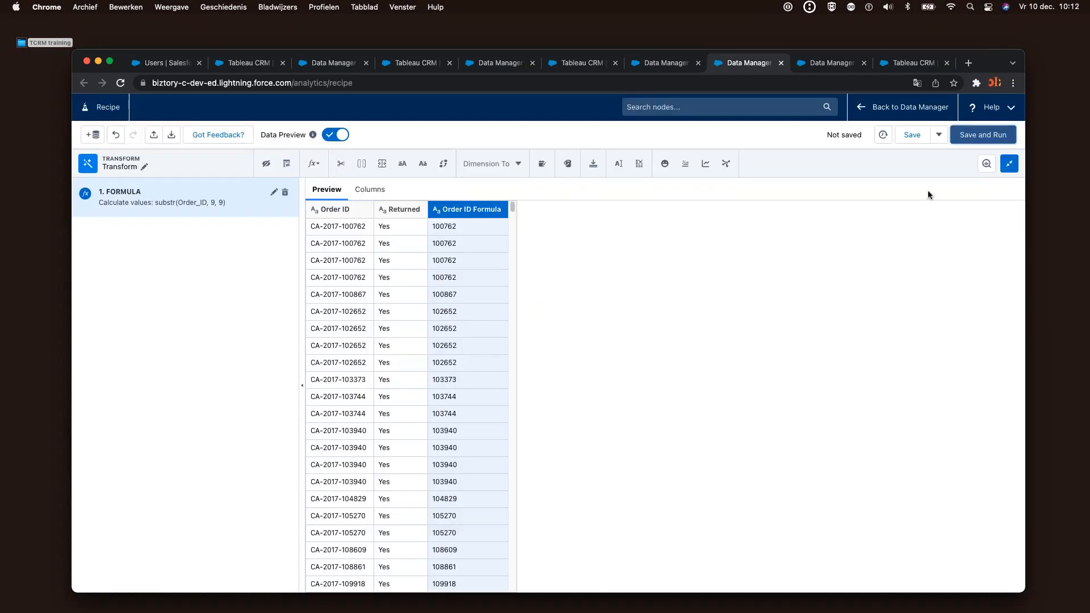
{"action": "left_click", "coordinate": [1010, 165]}
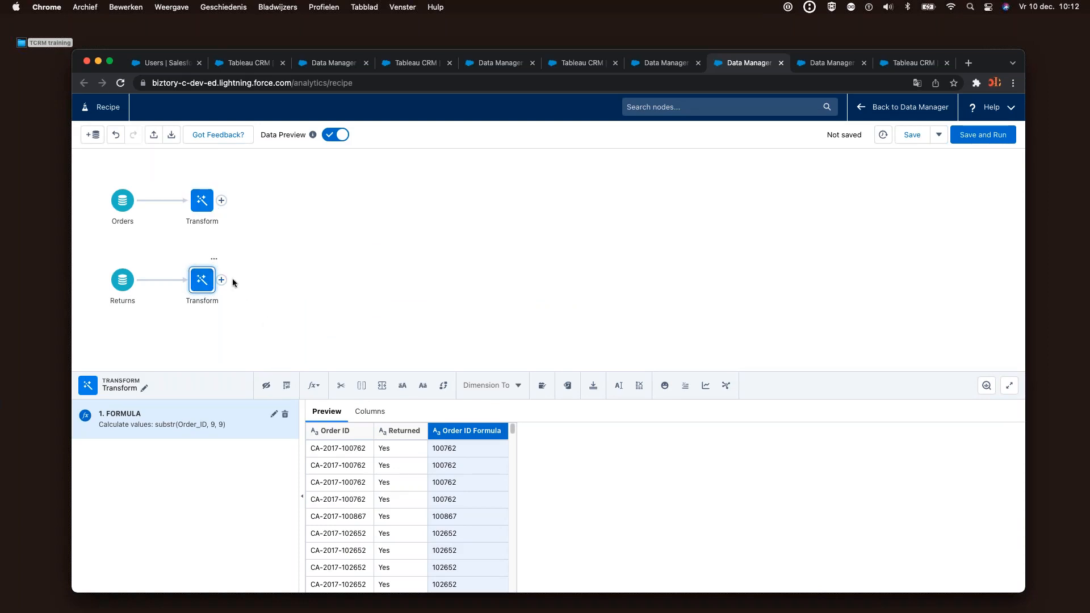
Join the Returns branch onto Orders as a left join matching Order ID Order Nbr to Order ID Formula
{"action": "left_click_drag", "start_coordinate": [221, 280], "coordinate": [179, 252]}
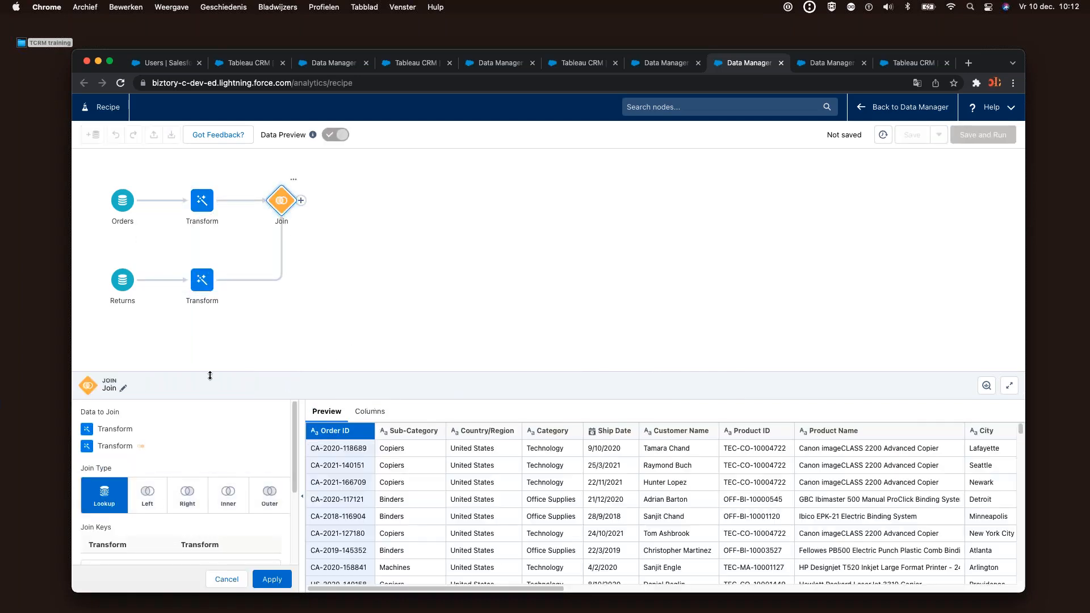
{"action": "left_click_drag", "start_coordinate": [210, 369], "coordinate": [210, 282]}
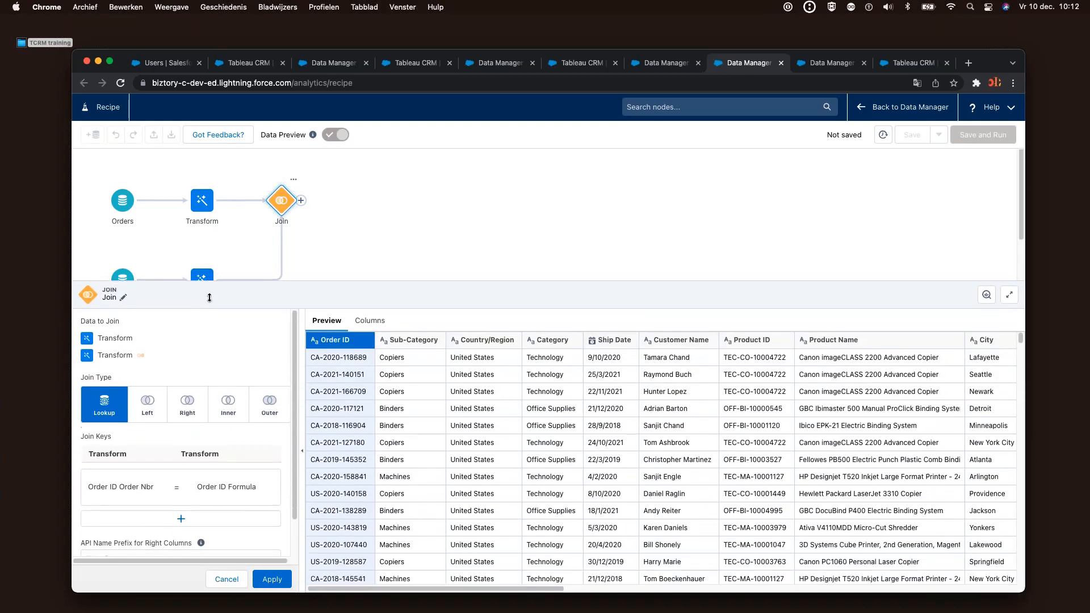
{"action": "left_click", "coordinate": [159, 402]}
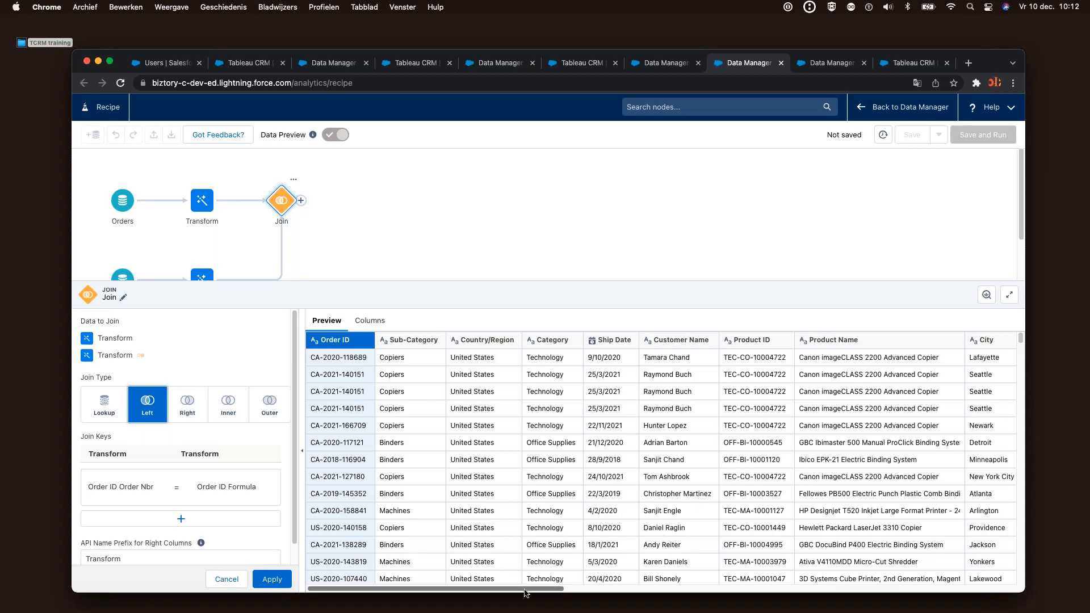
{"action": "left_click_drag", "start_coordinate": [527, 588], "coordinate": [998, 569]}
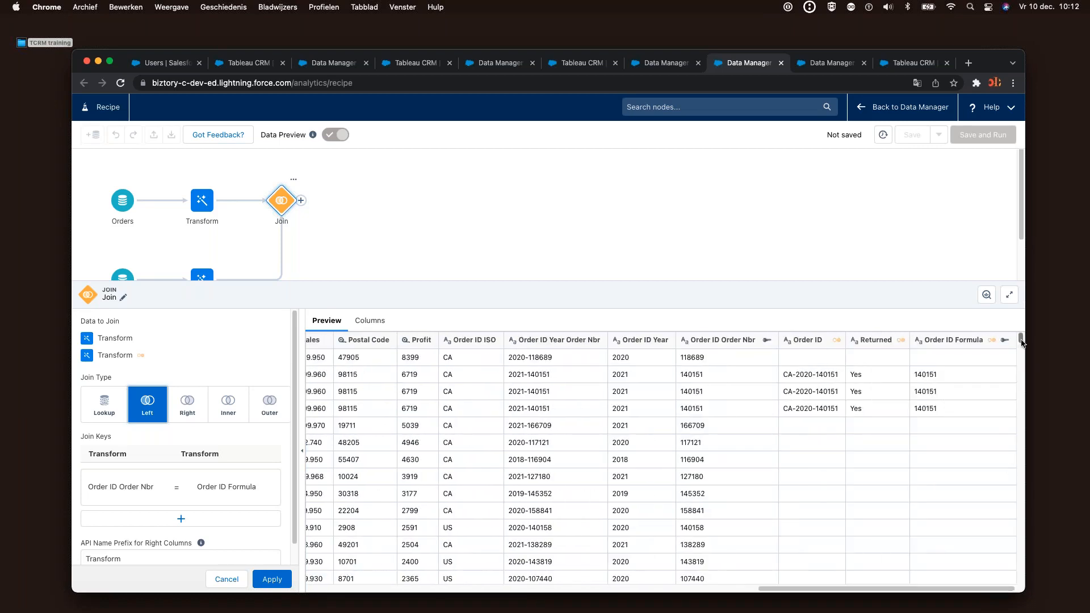
{"action": "left_click_drag", "start_coordinate": [1022, 341], "coordinate": [1027, 418]}
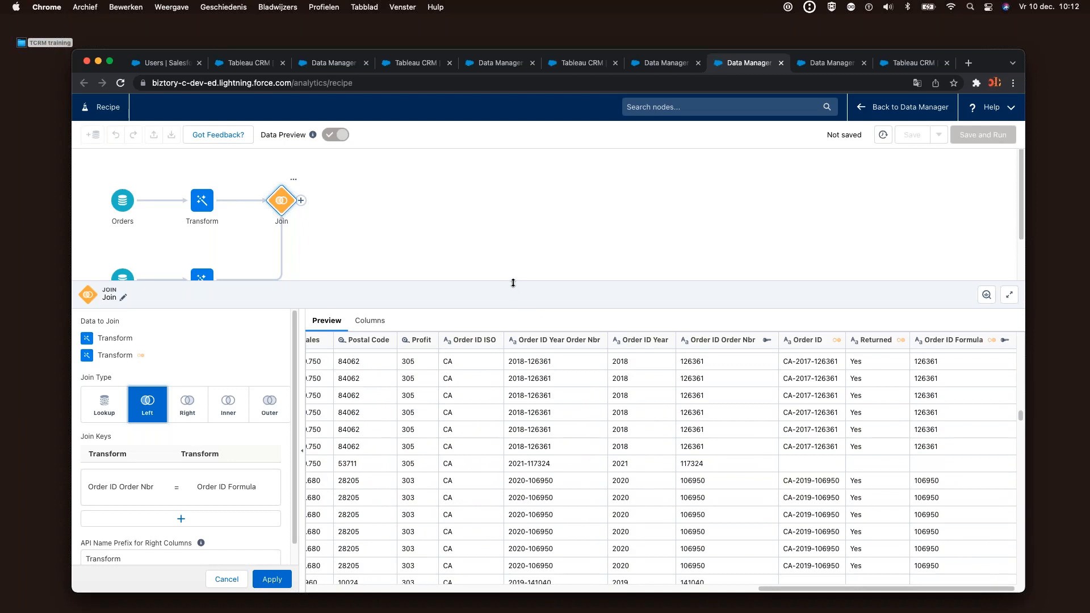
{"action": "left_click_drag", "start_coordinate": [513, 283], "coordinate": [553, 389]}
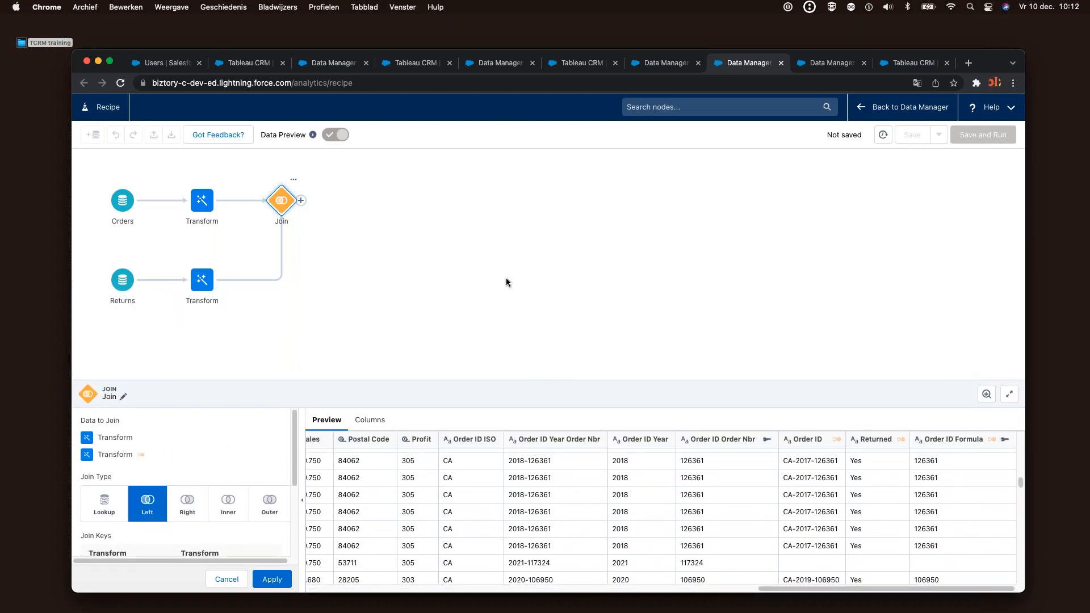
Apply the left join settings and open the Add Node choices after the Join
{"action": "left_click", "coordinate": [301, 200]}
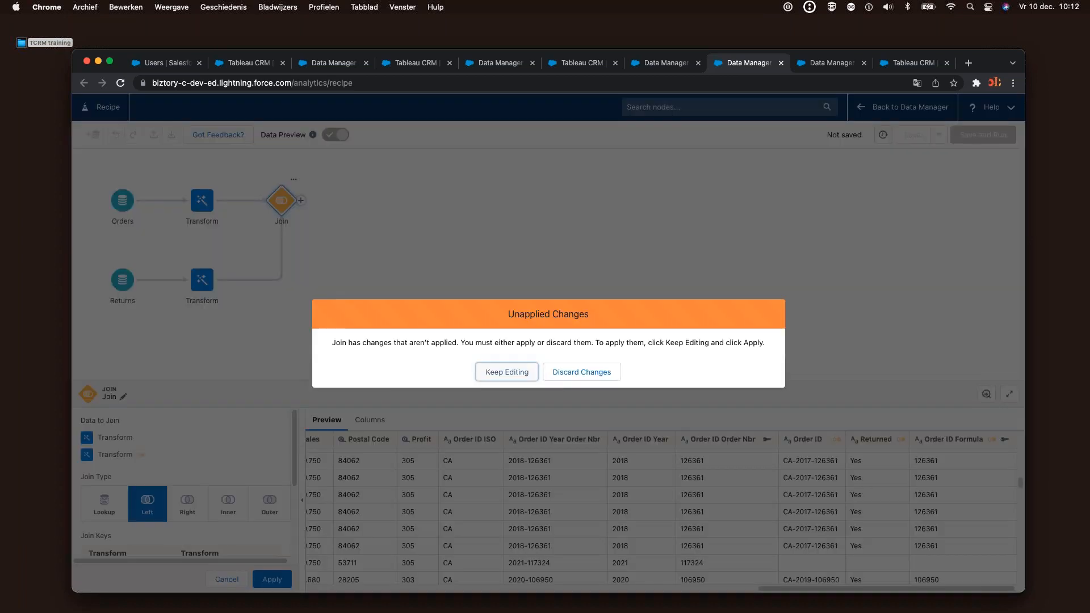
{"action": "left_click", "coordinate": [519, 372]}
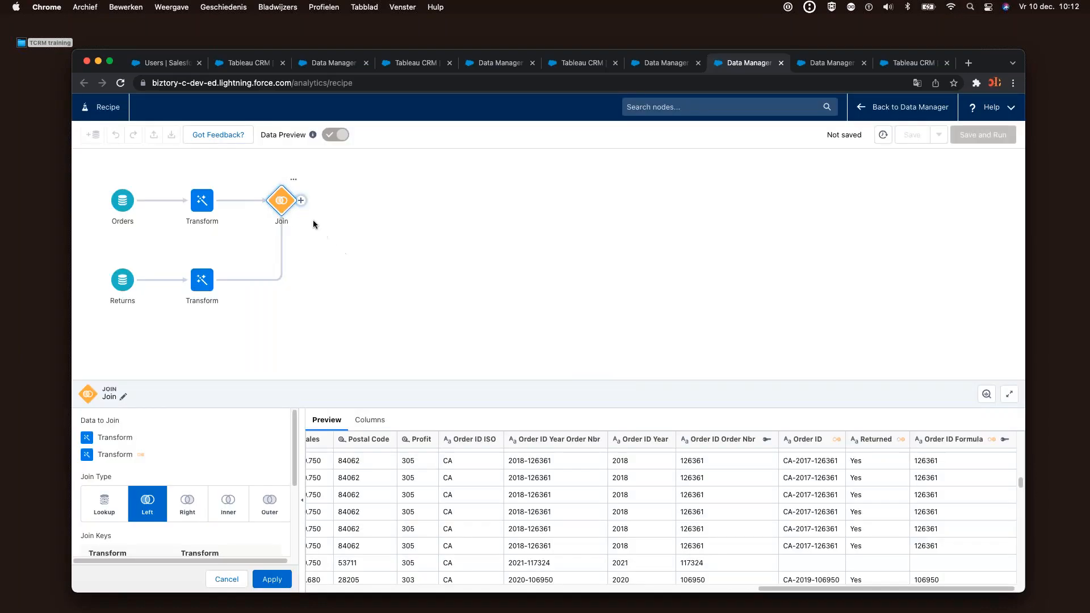
{"action": "left_click", "coordinate": [274, 199]}
{"action": "left_click", "coordinate": [519, 374]}
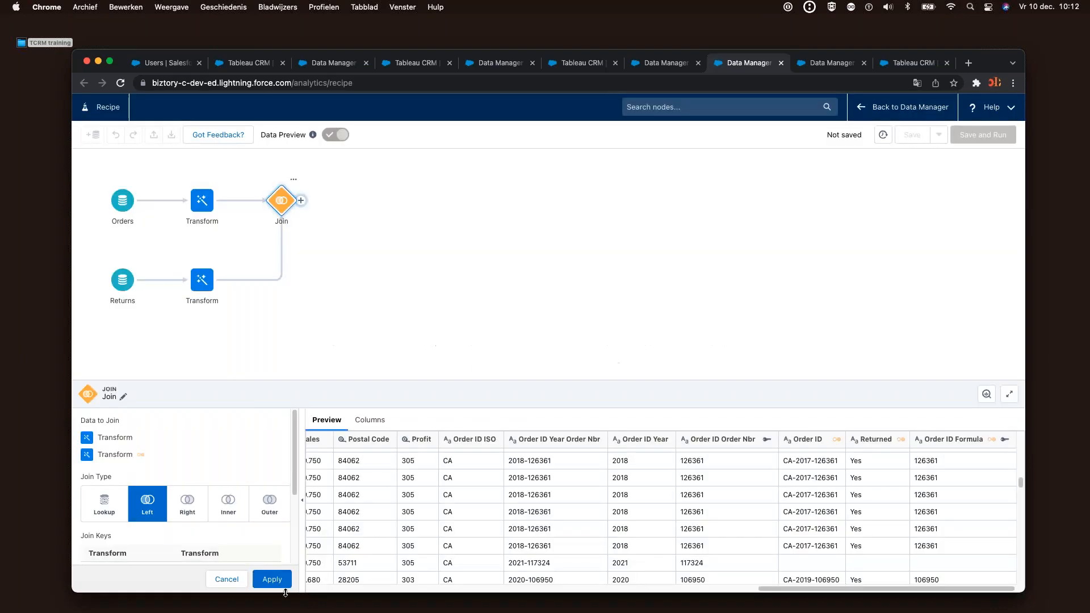
{"action": "left_click", "coordinate": [284, 586]}
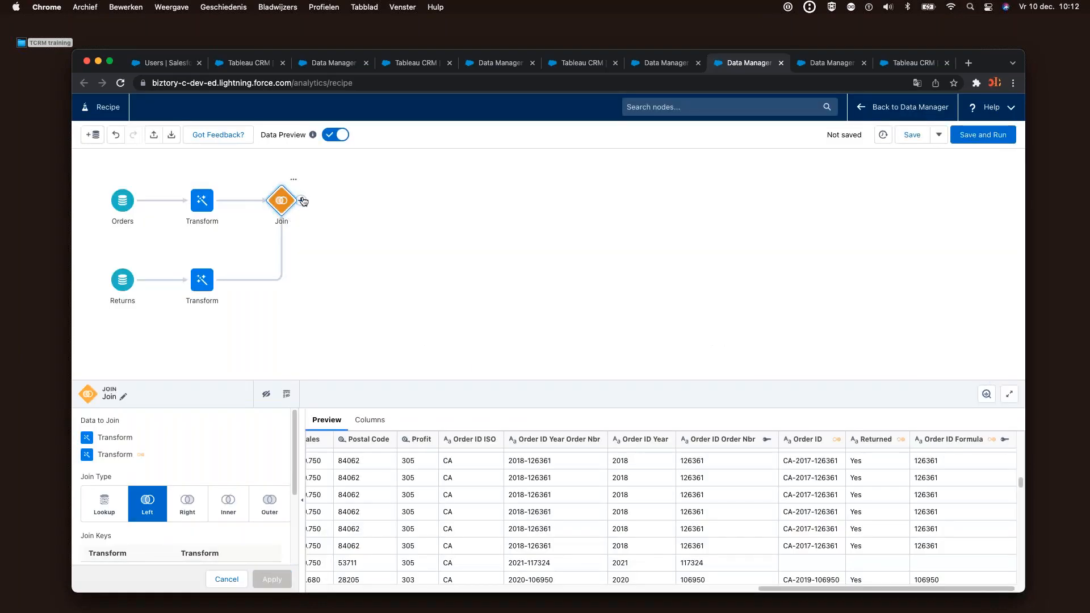
{"action": "left_click", "coordinate": [303, 201]}
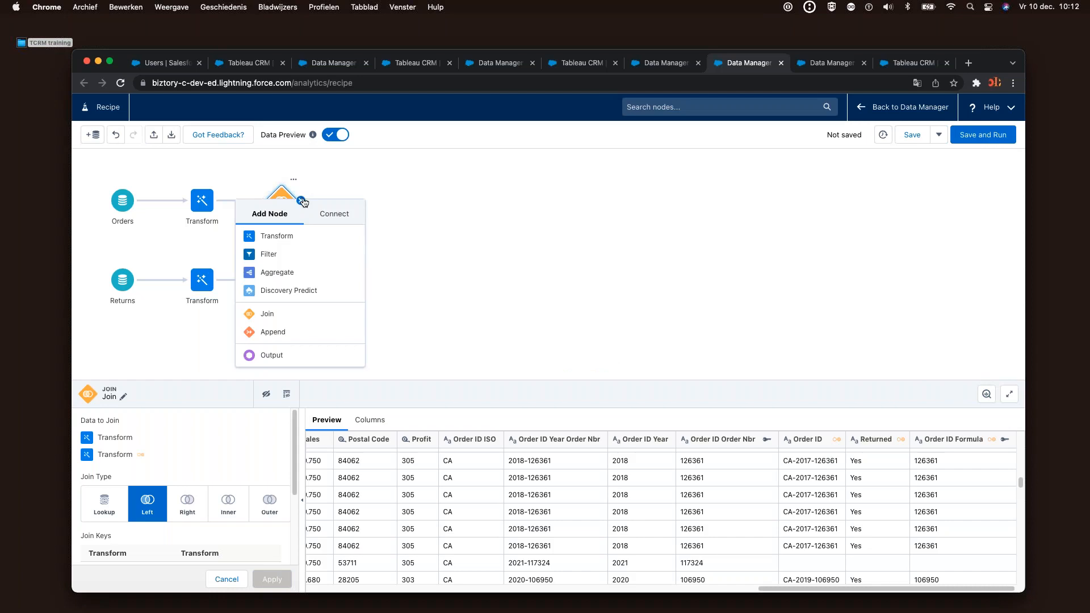
Add an Output node writing to a Dataset with display label 'Orders and Returns'
{"action": "left_click", "coordinate": [272, 355]}
{"action": "left_click", "coordinate": [133, 212]}
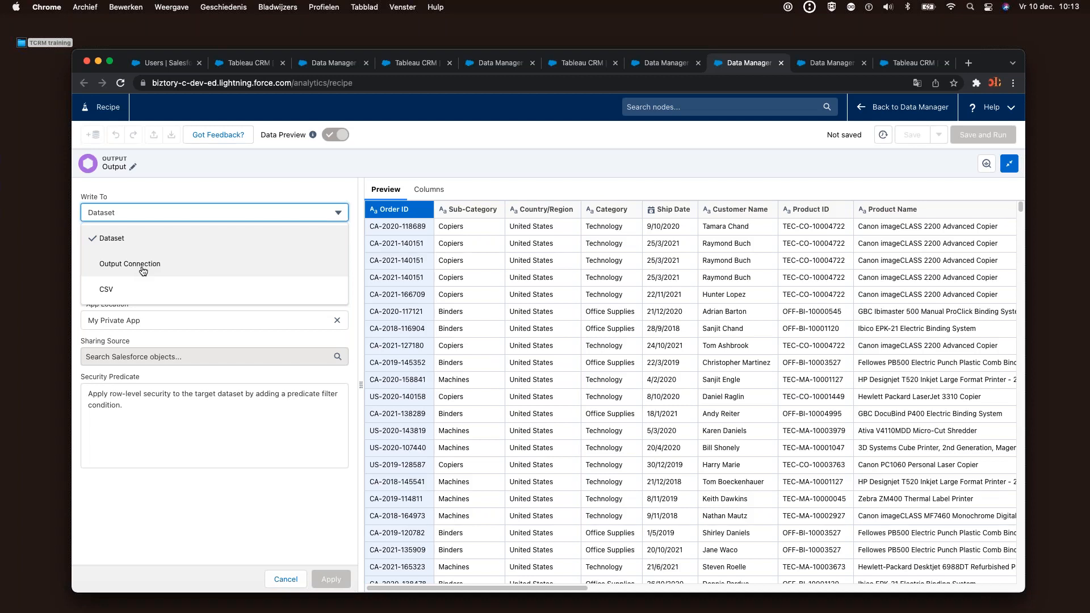
{"action": "left_click", "coordinate": [136, 240]}
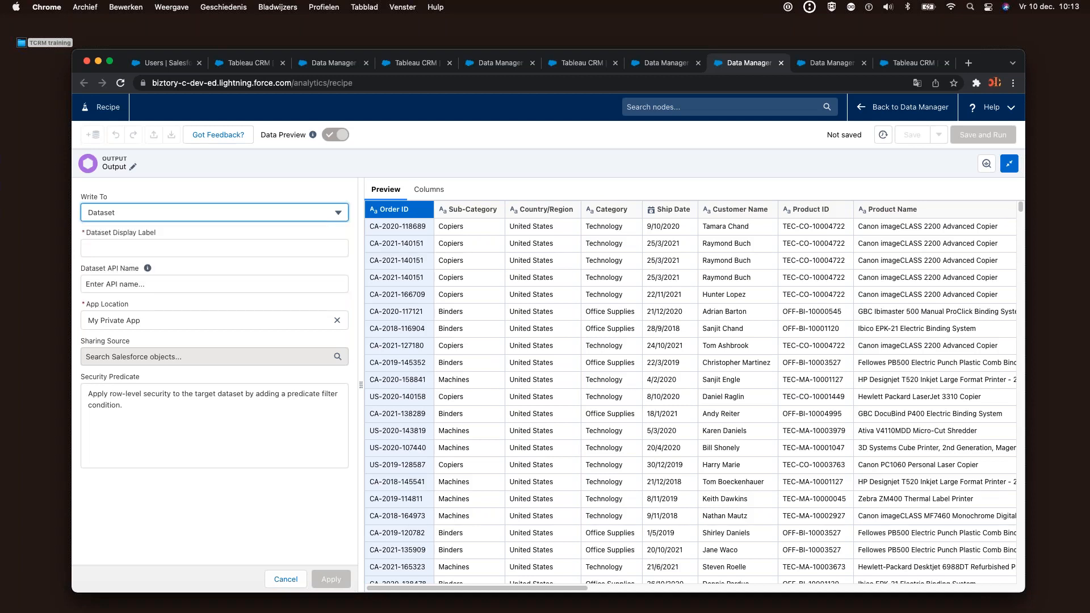
{"action": "left_click", "coordinate": [136, 248]}
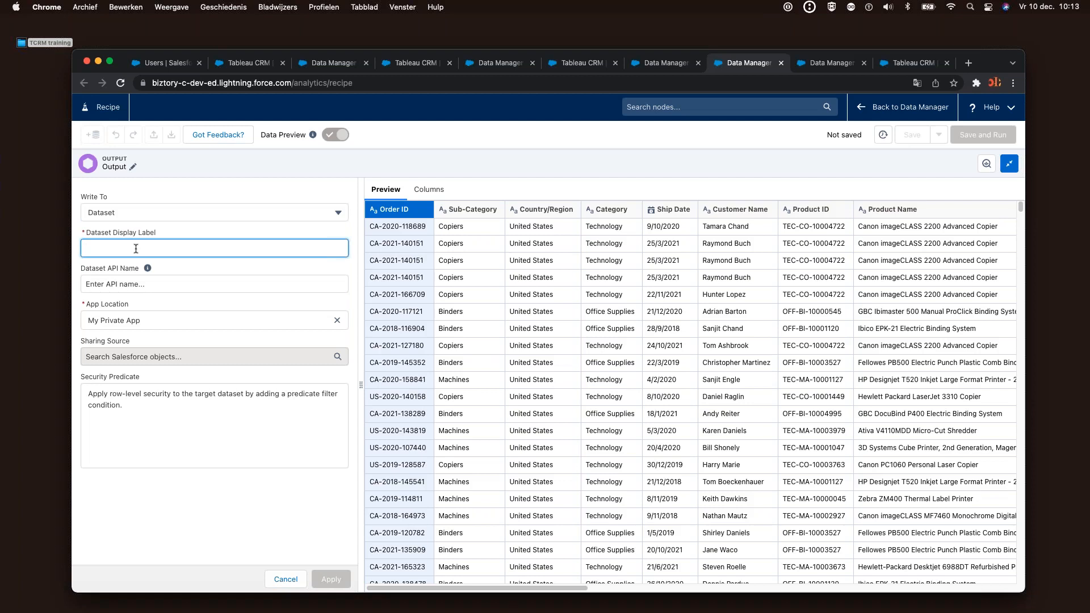
{"action": "type", "text": "Orders and Returns"}
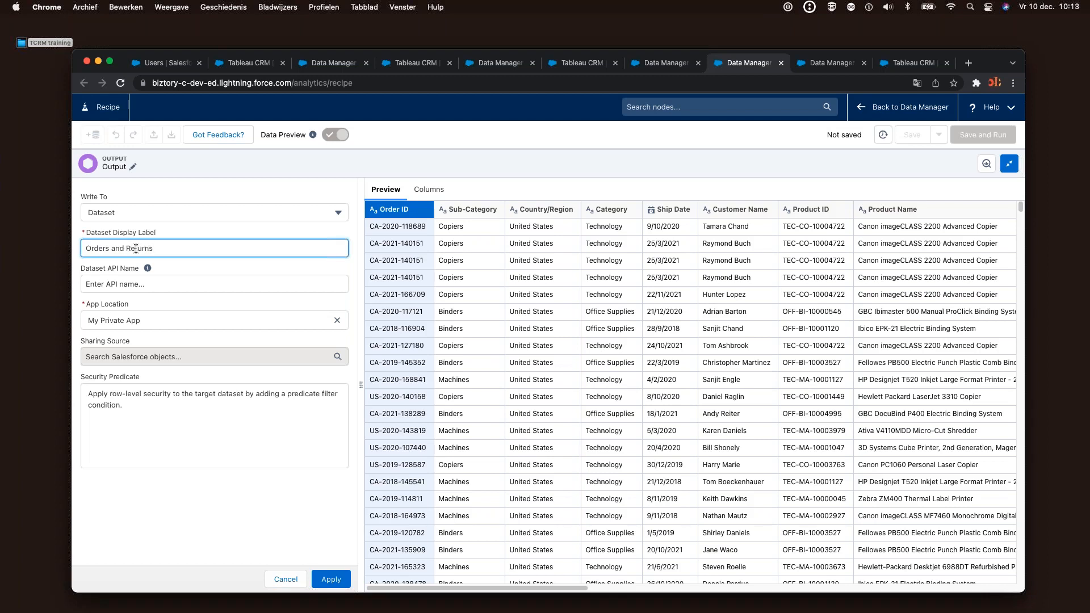
Set the API name to Orders_and_Returns and apply the output settings
{"action": "left_click_drag", "start_coordinate": [154, 248], "coordinate": [78, 250]}
{"action": "key", "text": "super+c"}
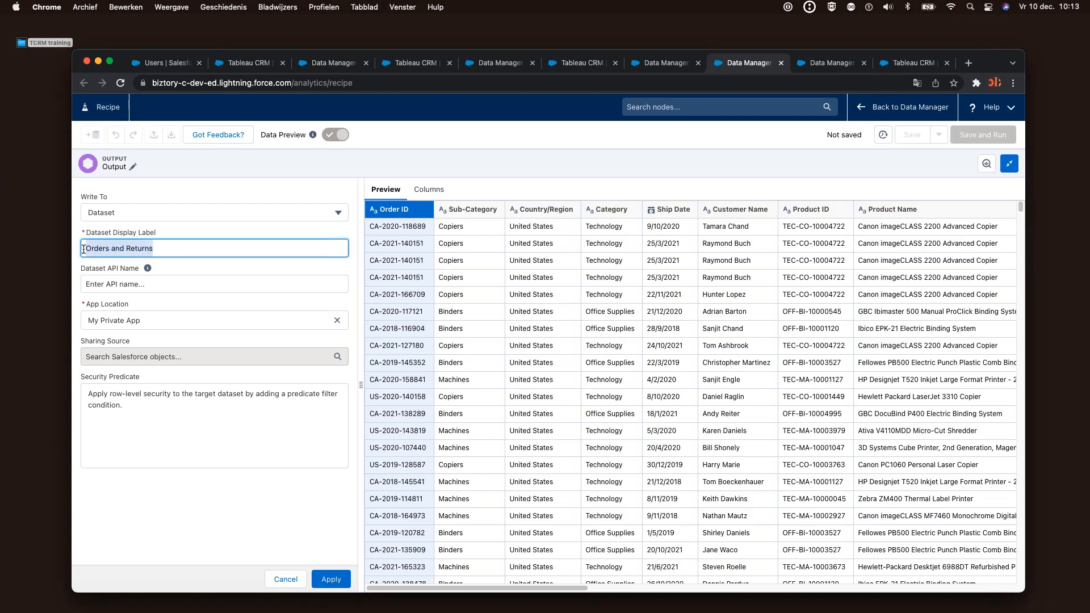
{"action": "left_click", "coordinate": [109, 280]}
{"action": "key", "text": "super+v"}
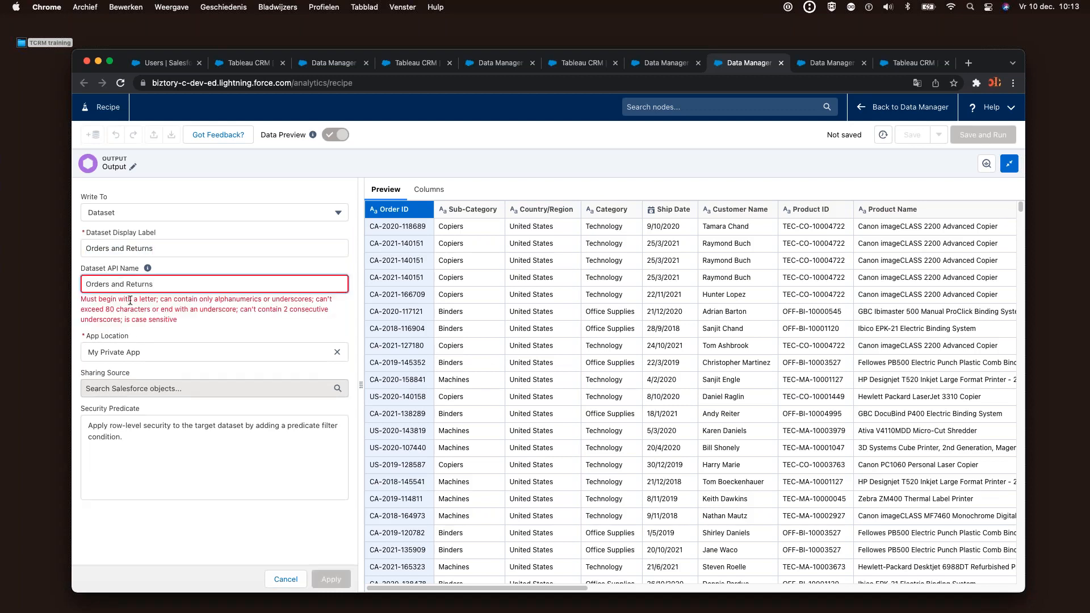
{"action": "key", "text": "BackSpace"}
{"action": "type", "text": "_"}
{"action": "key", "text": "BackSpace"}
{"action": "type", "text": "_"}
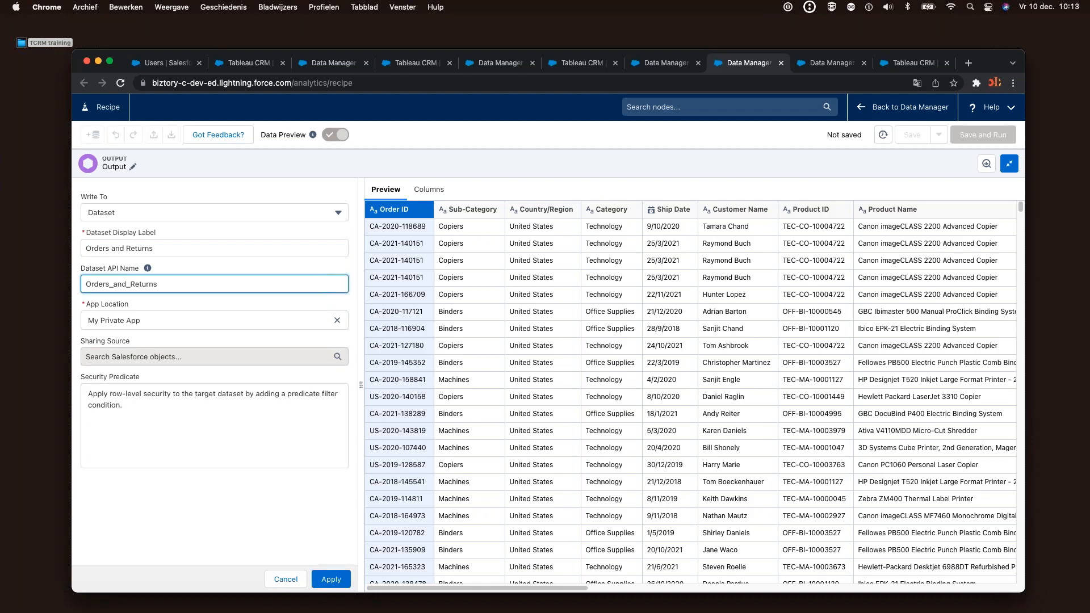
{"action": "left_click", "coordinate": [196, 407]}
{"action": "left_click", "coordinate": [333, 579]}
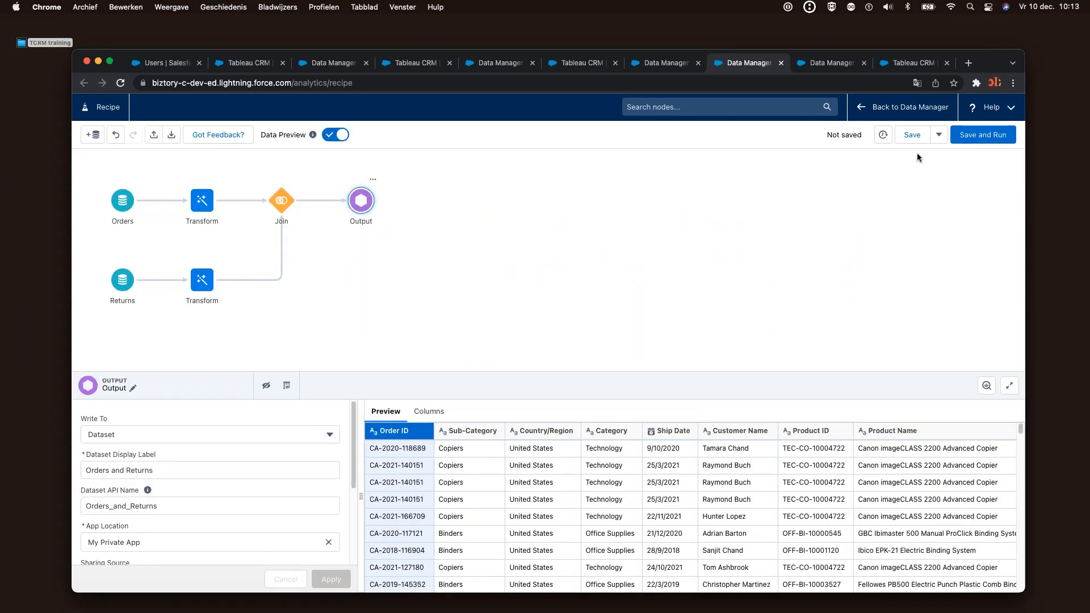
Save and Run the recipe, replacing the placeholder name with 'My first Recipe'
{"action": "left_click", "coordinate": [965, 140]}
{"action": "type", "text": "transf"}
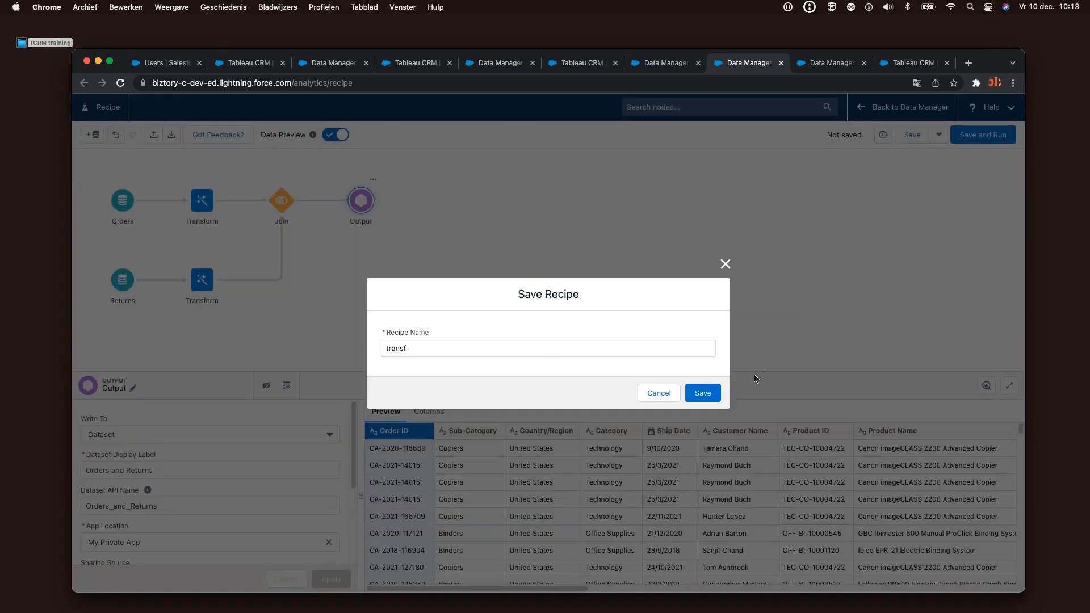
{"action": "left_click_drag", "start_coordinate": [415, 345], "coordinate": [381, 340]}
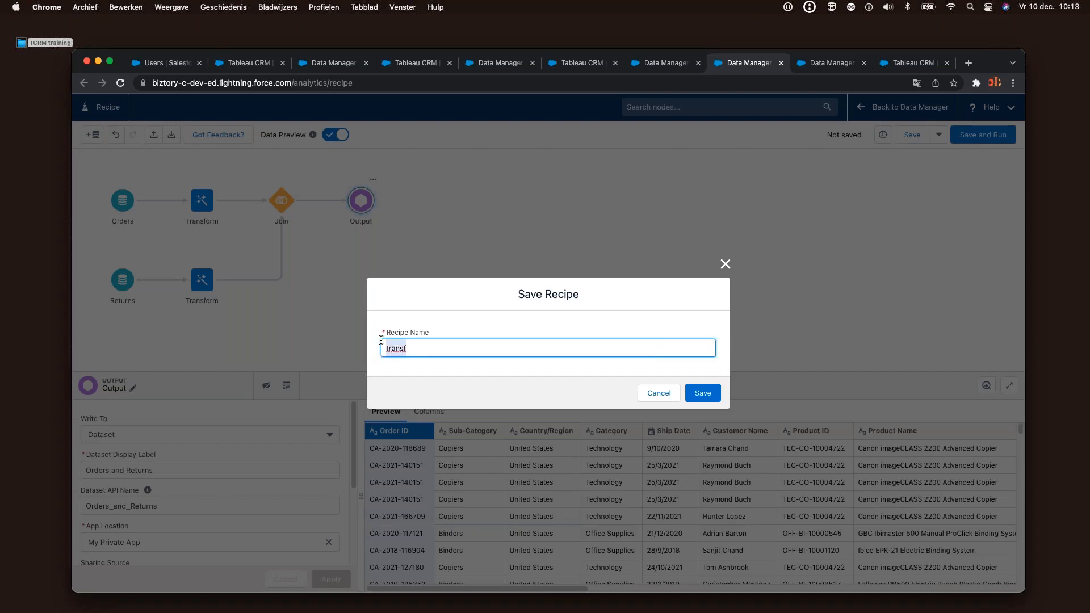
{"action": "type", "text": "My first Recipe"}
{"action": "key", "text": "Return"}
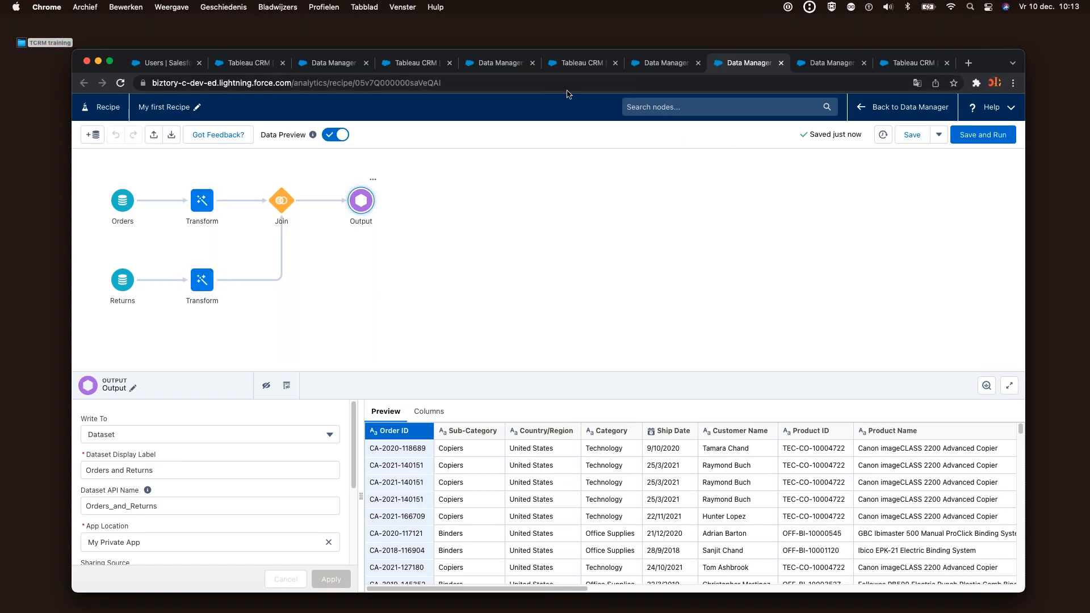
Close the recipe editor, the leftover recipe tab, and the Analytics Studio tab
{"action": "left_click", "coordinate": [781, 63]}
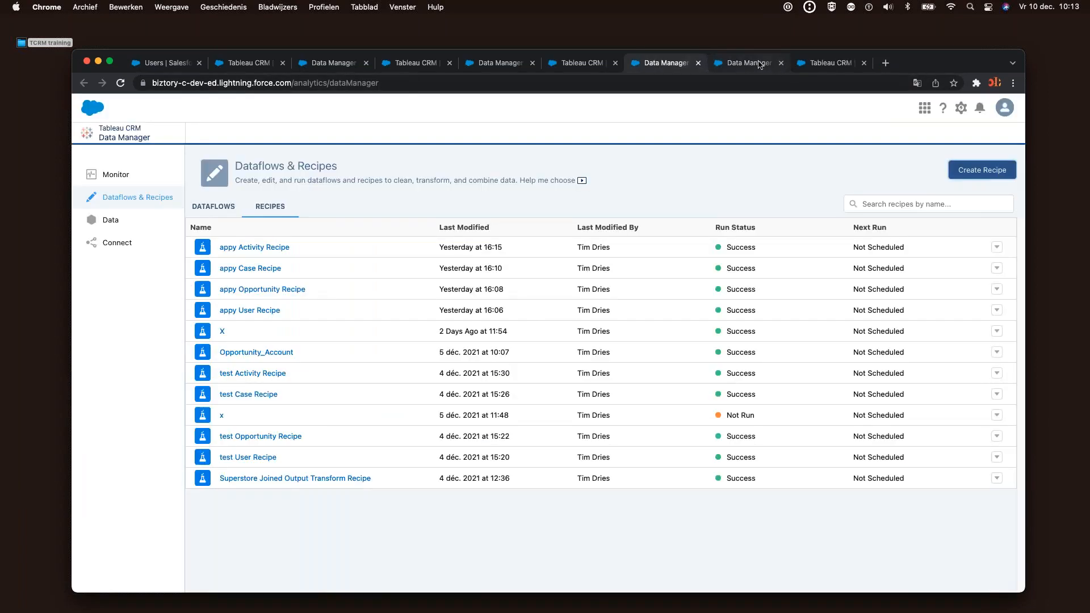
{"action": "left_click", "coordinate": [760, 65]}
{"action": "left_click", "coordinate": [781, 63]}
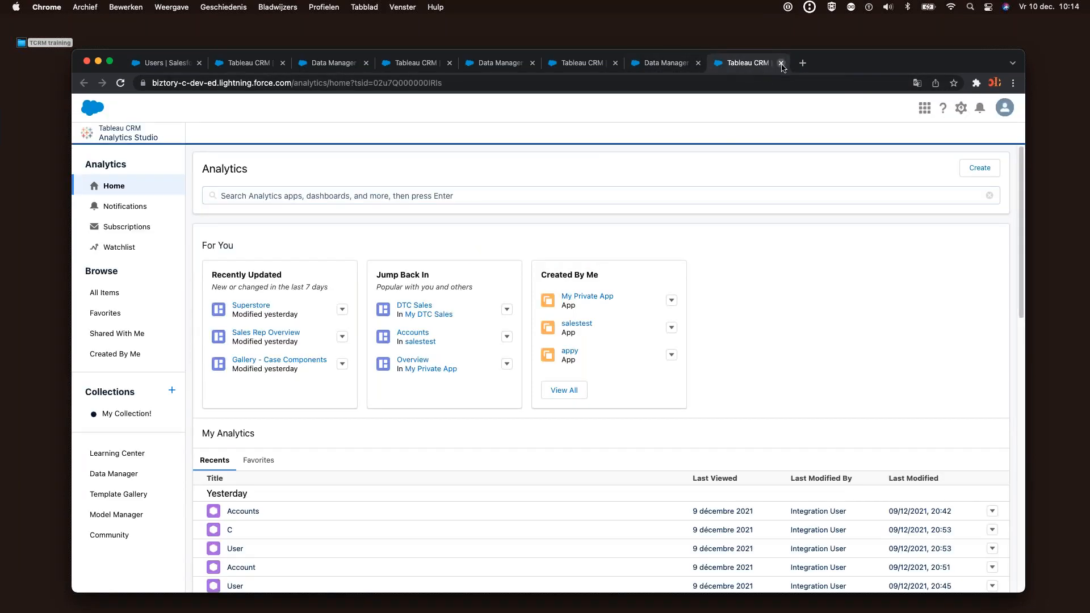
{"action": "left_click", "coordinate": [780, 63]}
Go to Dataflows & Recipes in Data Manager and show the Recipes list
{"action": "left_click", "coordinate": [116, 219]}
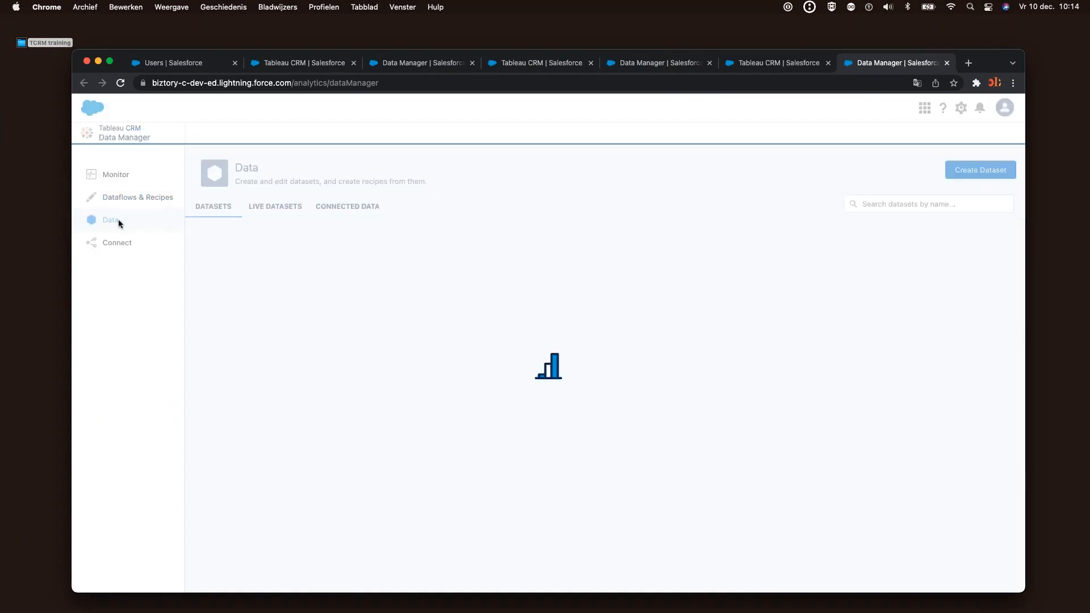
{"action": "left_click", "coordinate": [129, 198]}
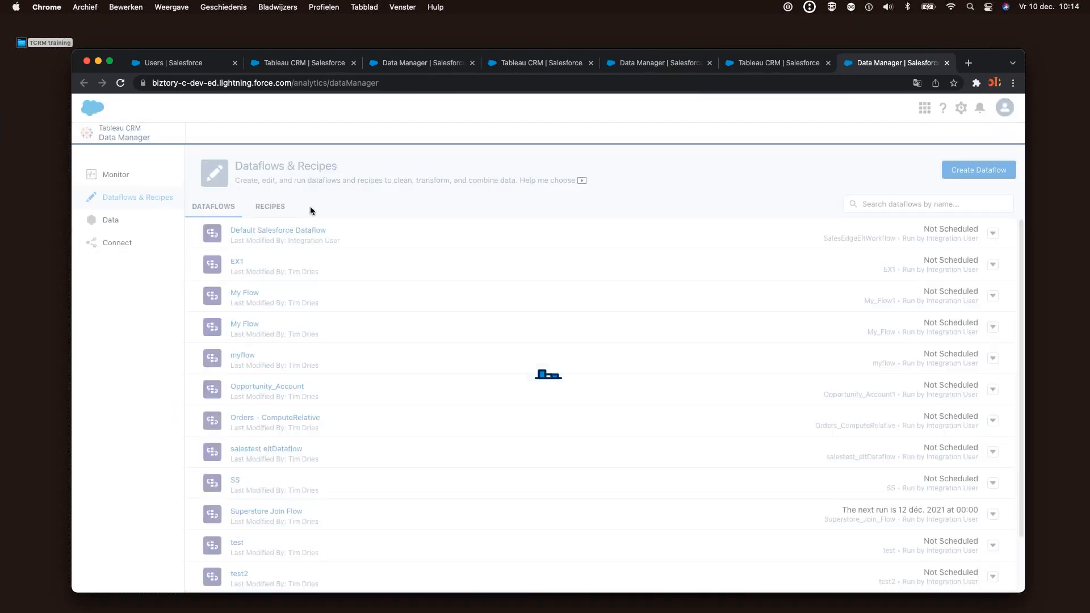
{"action": "left_click", "coordinate": [270, 207]}
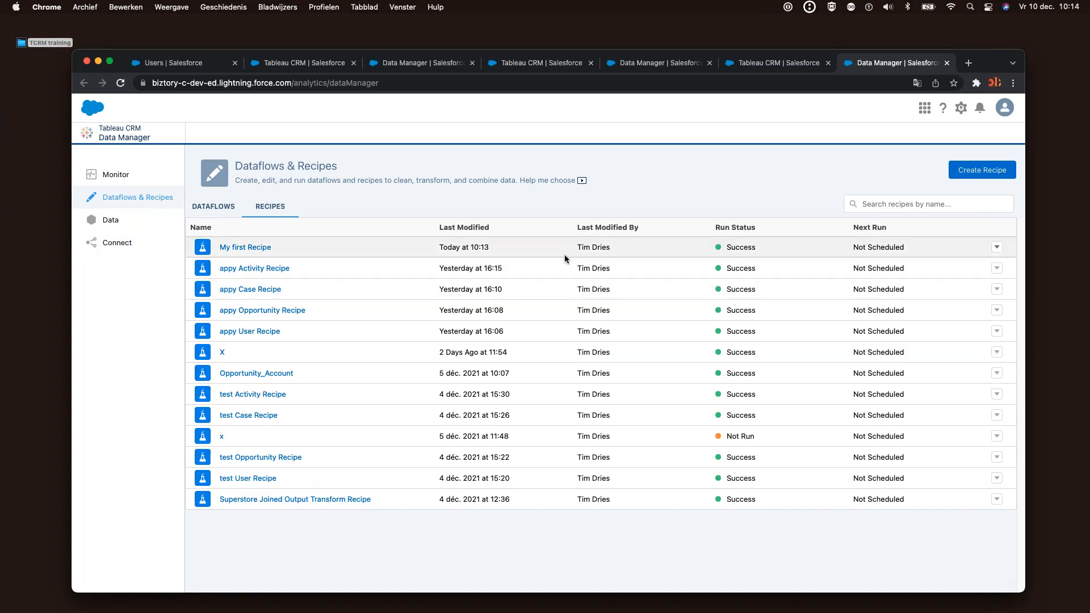
Try giving My first Recipe a weekly time-based schedule, then dismiss the save error
{"action": "left_click", "coordinate": [997, 248]}
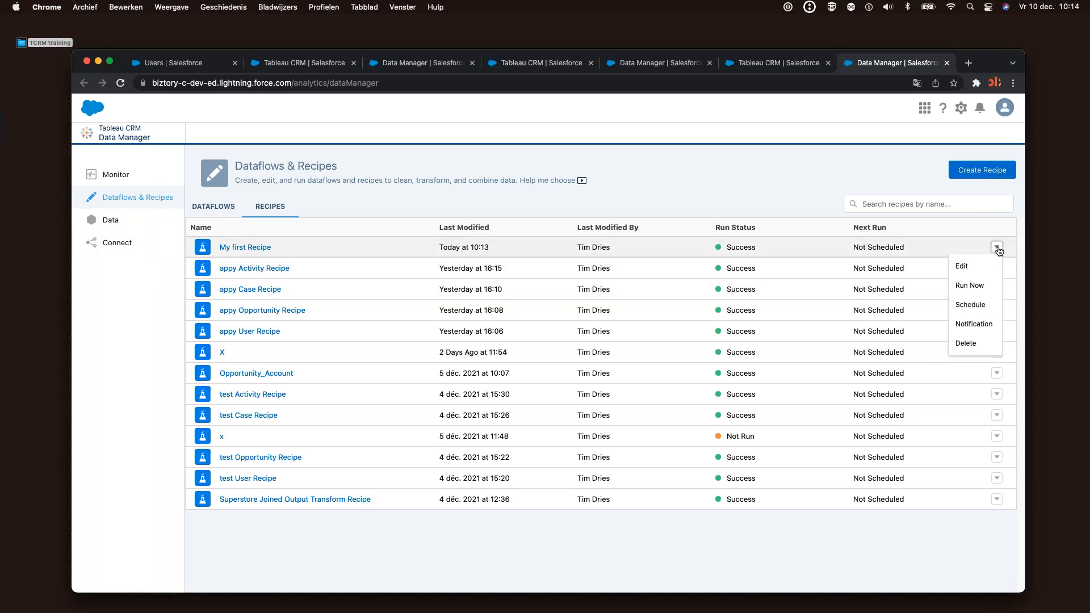
{"action": "left_click", "coordinate": [978, 306]}
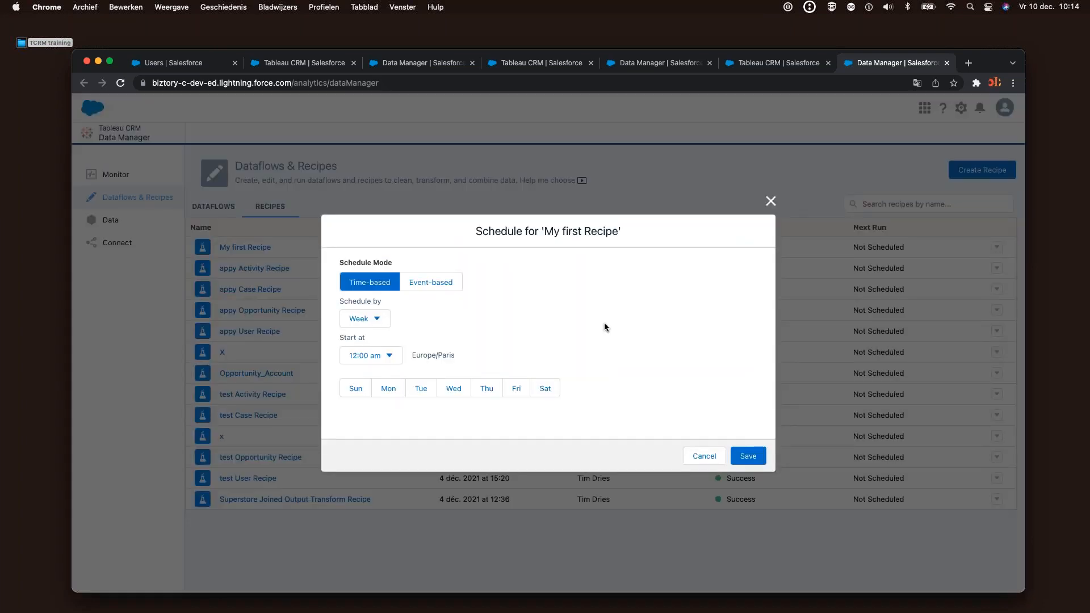
{"action": "left_click", "coordinate": [425, 284]}
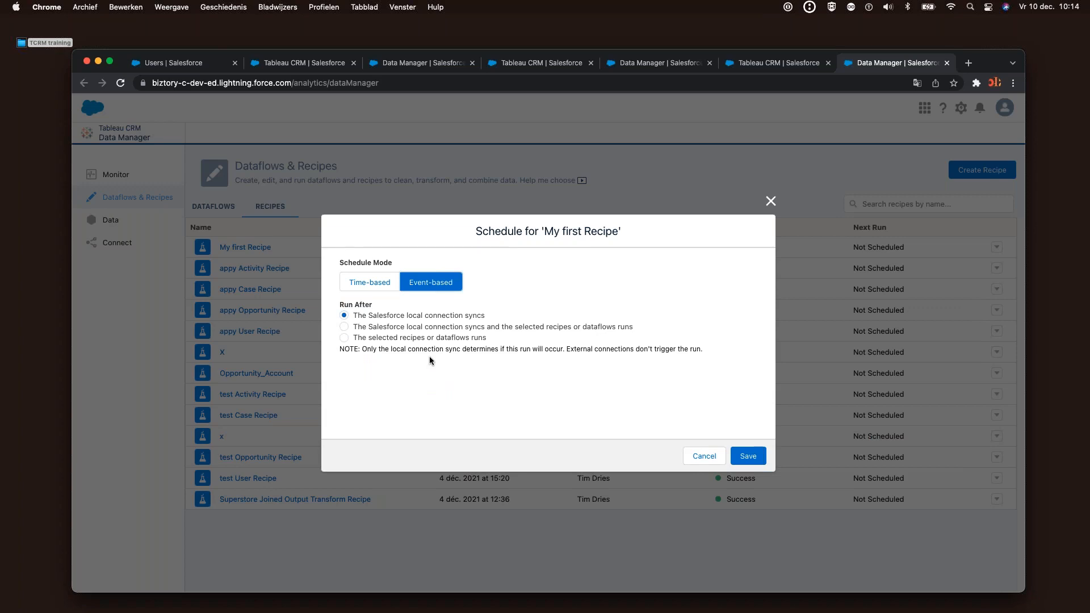
{"action": "left_click", "coordinate": [372, 285]}
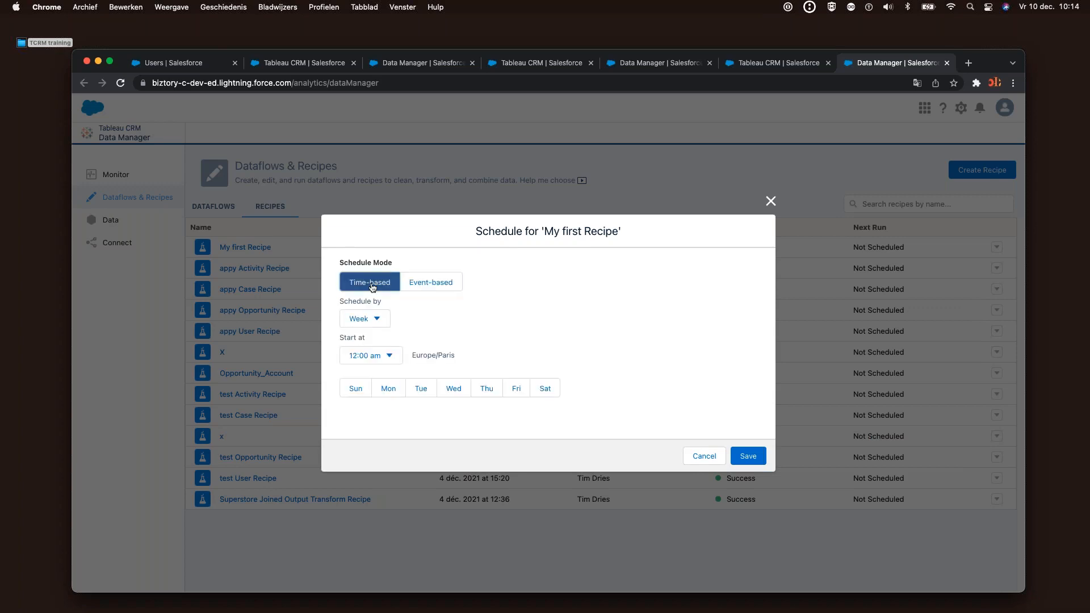
{"action": "left_click", "coordinate": [379, 321]}
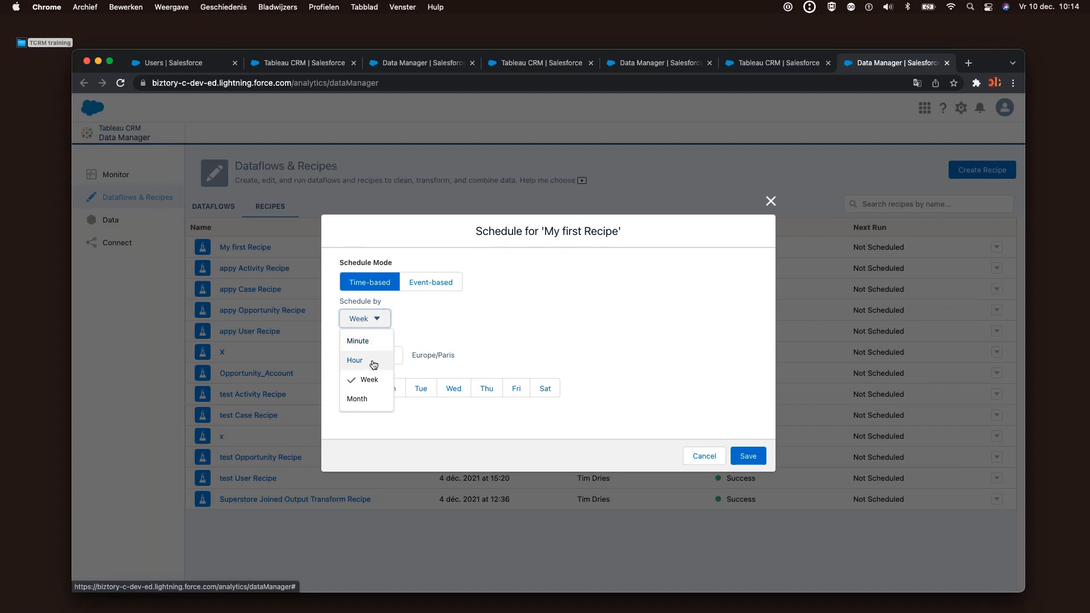
{"action": "left_click", "coordinate": [380, 319]}
{"action": "left_click", "coordinate": [748, 456]}
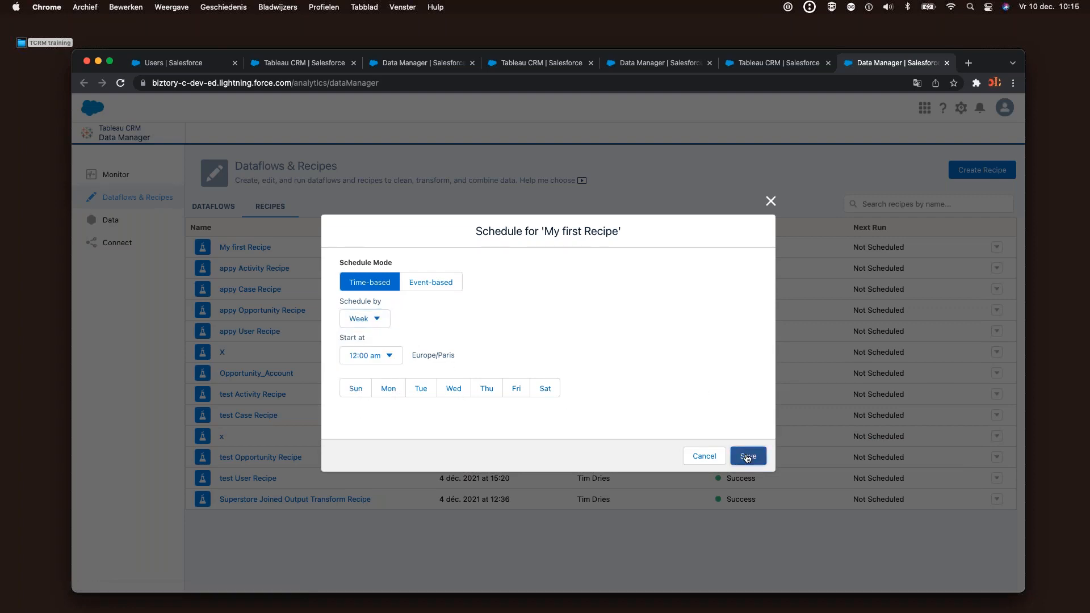
{"action": "left_click", "coordinate": [547, 372]}
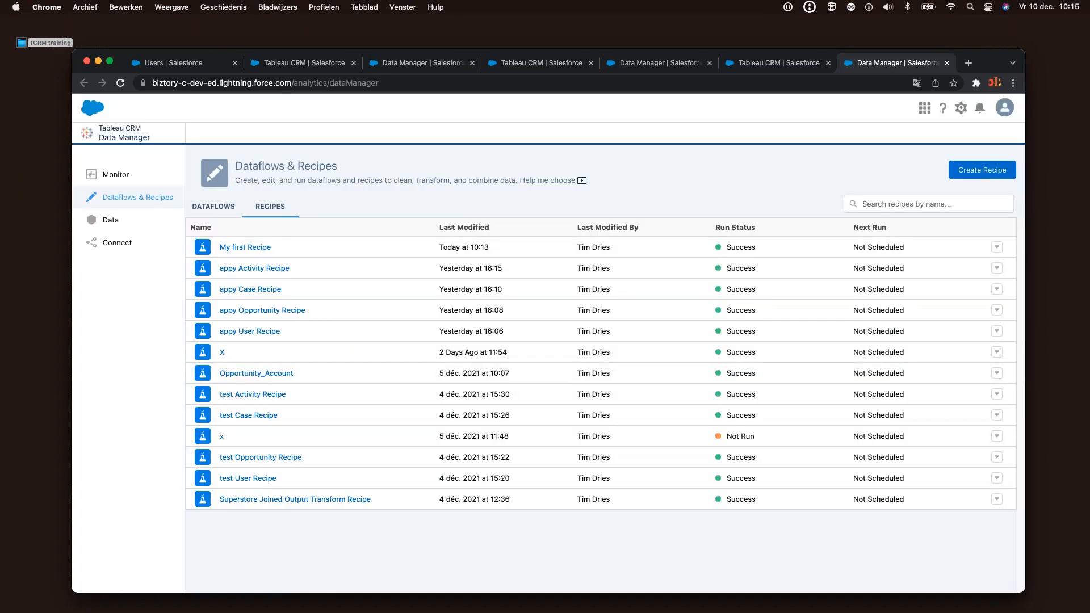
Run My first Recipe now and go to the Monitor jobs list
{"action": "left_click", "coordinate": [996, 247]}
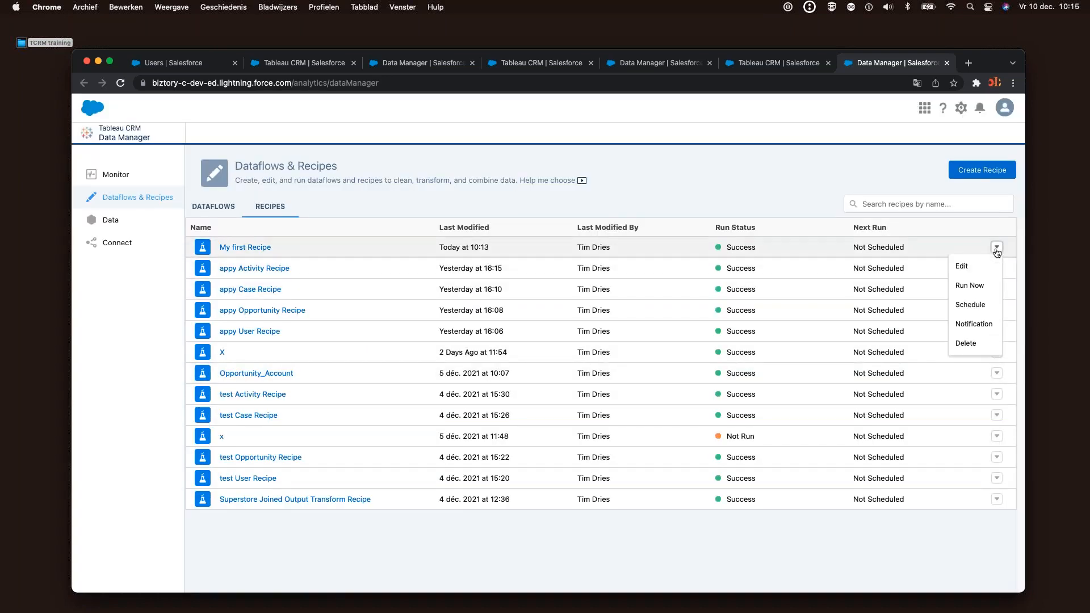
{"action": "left_click", "coordinate": [971, 286]}
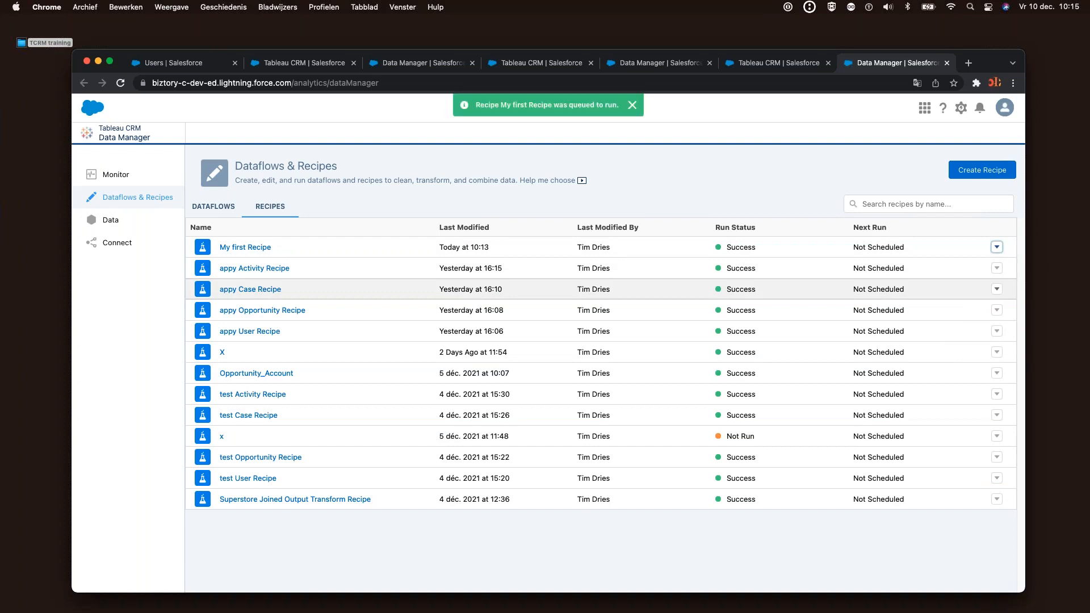
{"action": "left_click", "coordinate": [114, 180]}
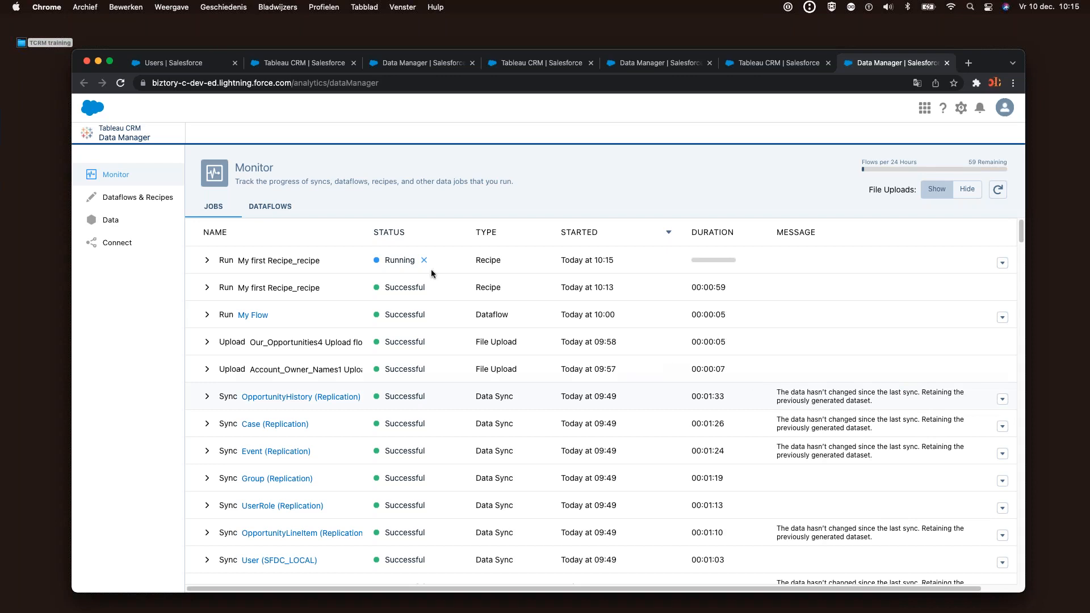
Reload the Monitor page four times until the 10:15 run shows Successful in 00:00:53
{"action": "key", "text": "super+l"}
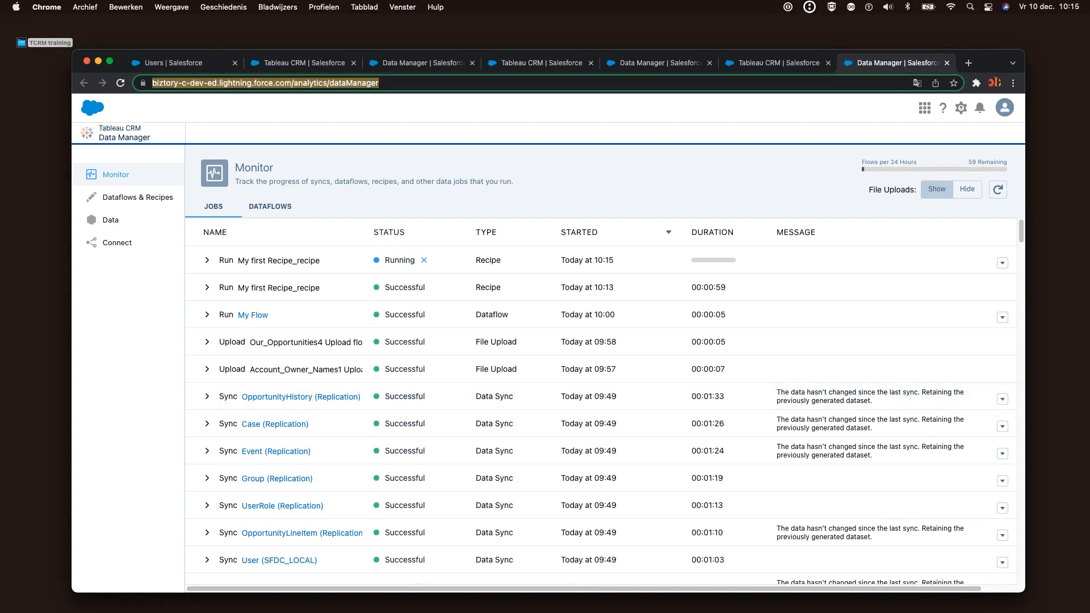
{"action": "key", "text": "Return"}
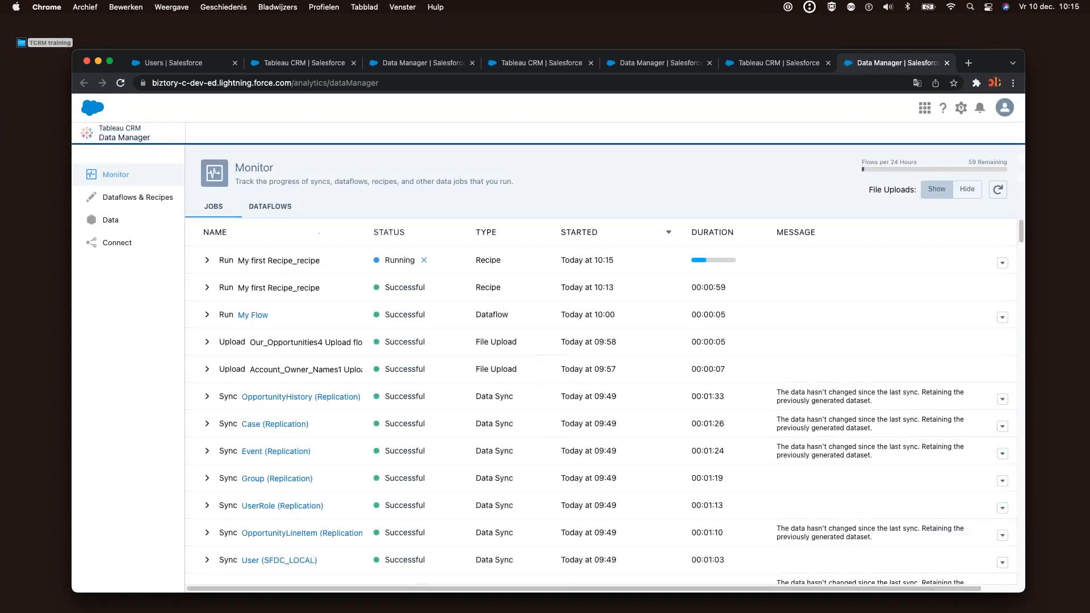
{"action": "left_click", "coordinate": [394, 86]}
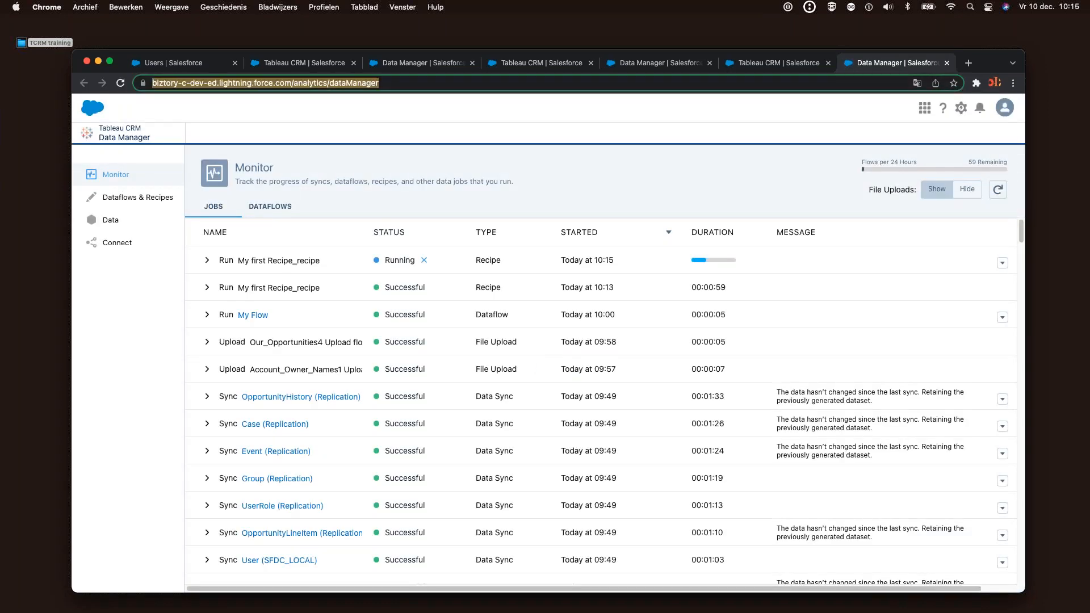
{"action": "key", "text": "Return"}
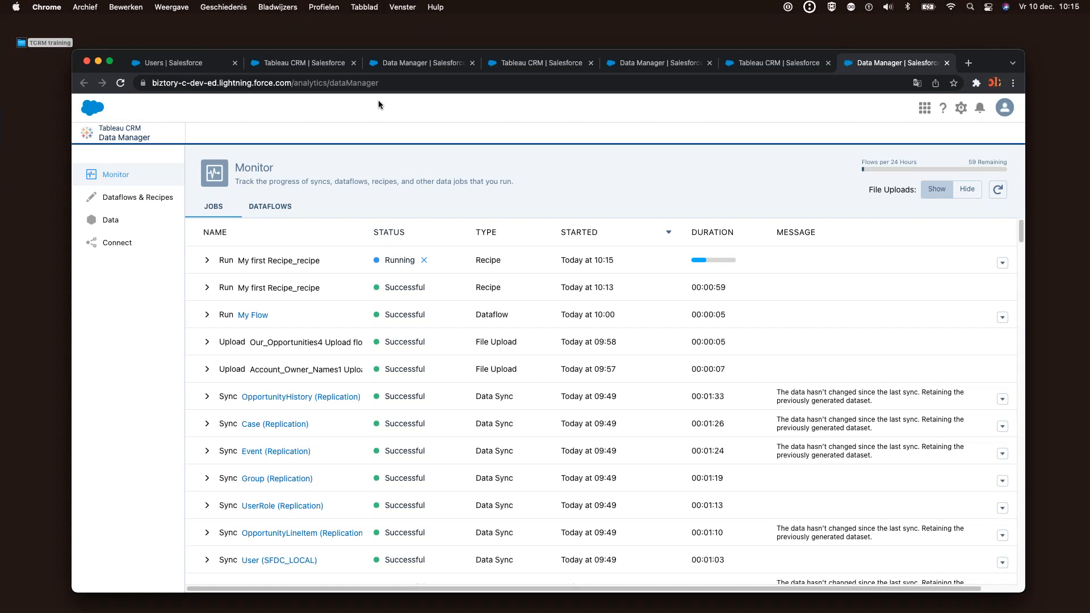
{"action": "left_click", "coordinate": [379, 83]}
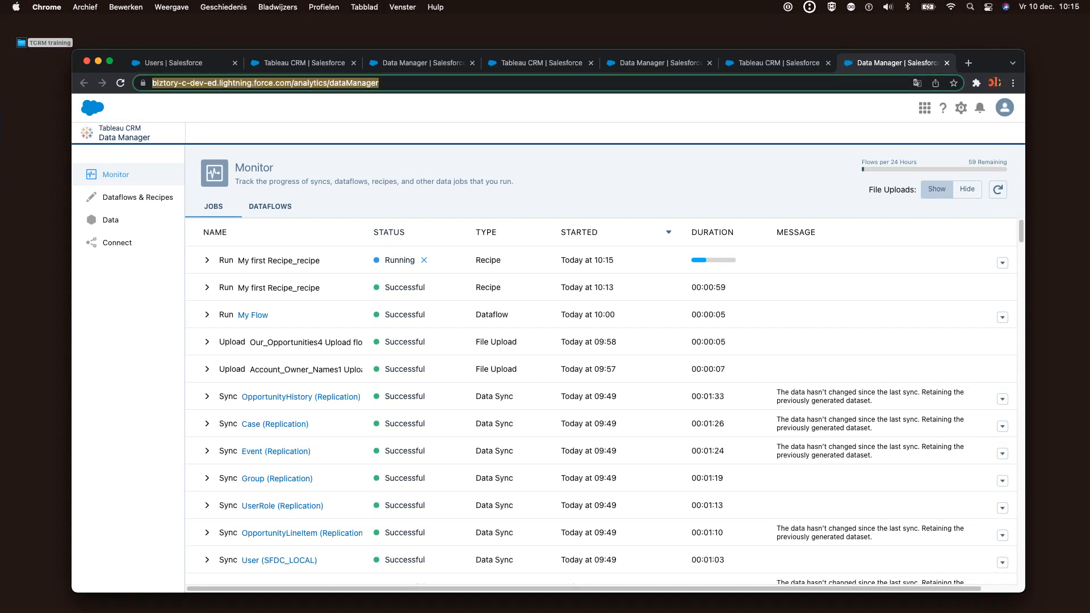
{"action": "key", "text": "Return"}
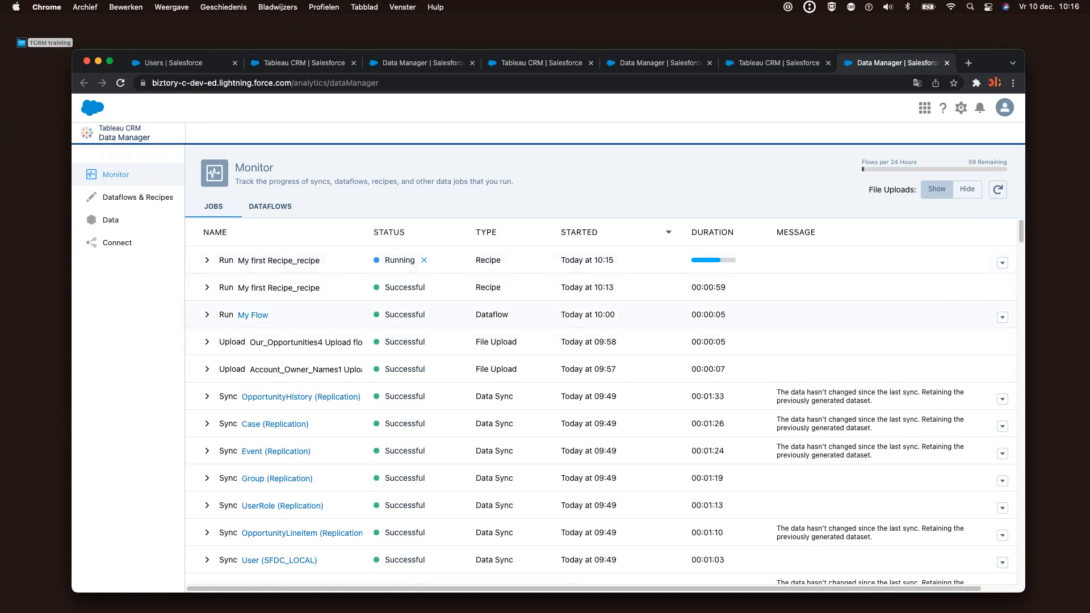
{"action": "left_click", "coordinate": [444, 84]}
{"action": "key", "text": "Return"}
Highlight the newest run's Successful status, review the jobs list, and make the browser full screen
{"action": "left_click_drag", "start_coordinate": [385, 260], "coordinate": [434, 262]}
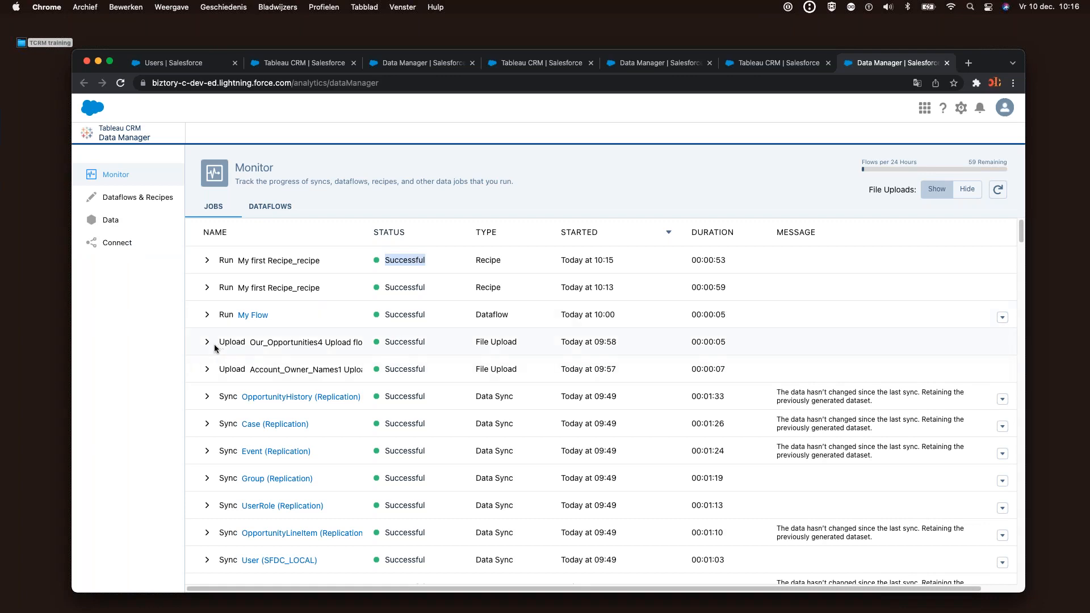
{"action": "scroll", "coordinate": [865, 340], "scroll_direction": "down", "scroll_amount": 4}
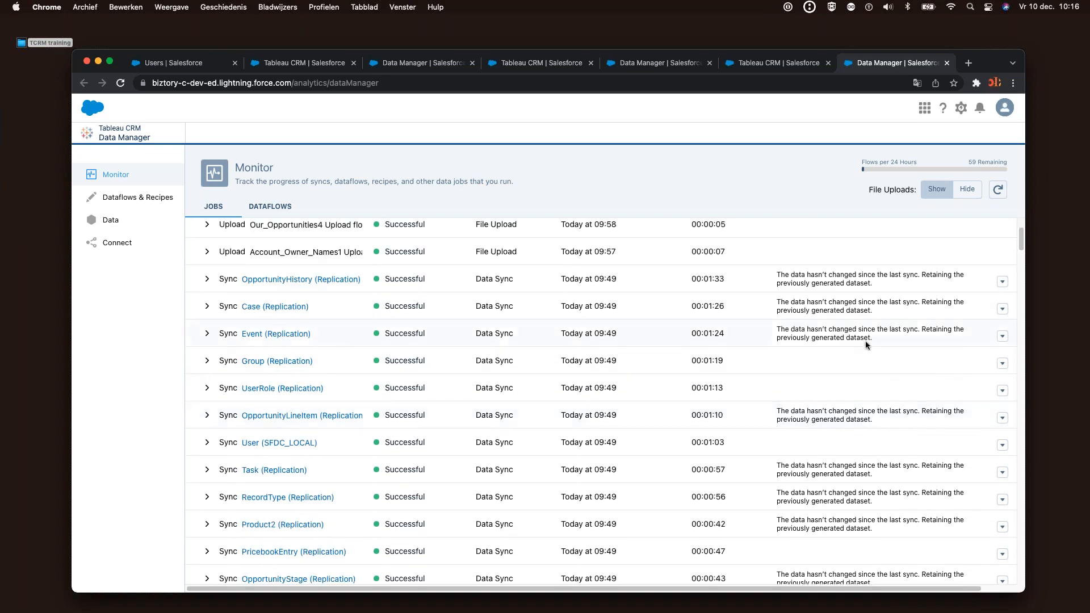
{"action": "scroll", "coordinate": [865, 341], "scroll_direction": "up", "scroll_amount": 4}
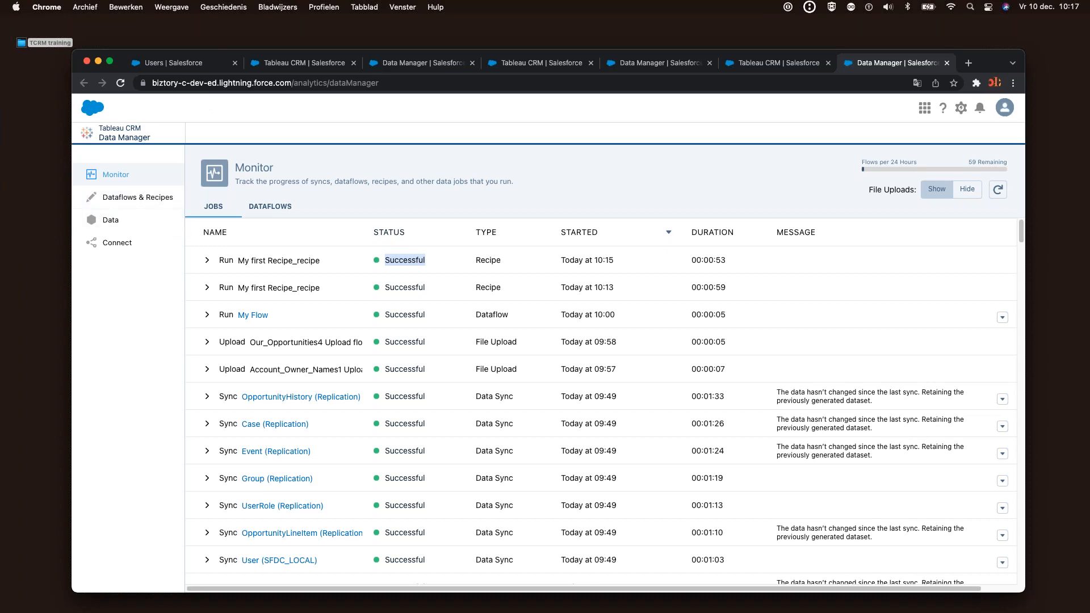
{"action": "left_click", "coordinate": [110, 62]}
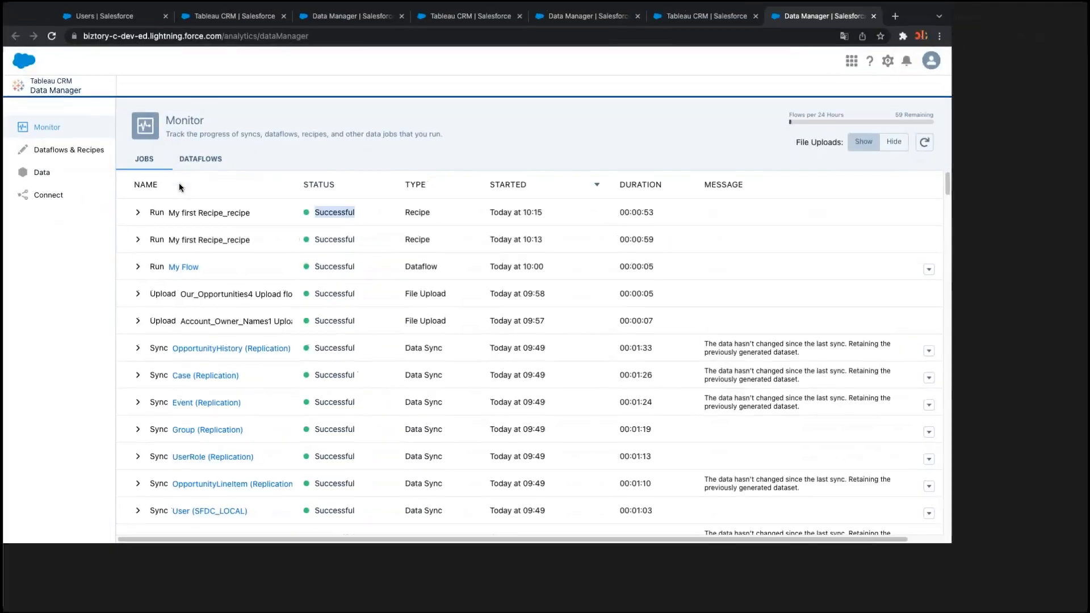
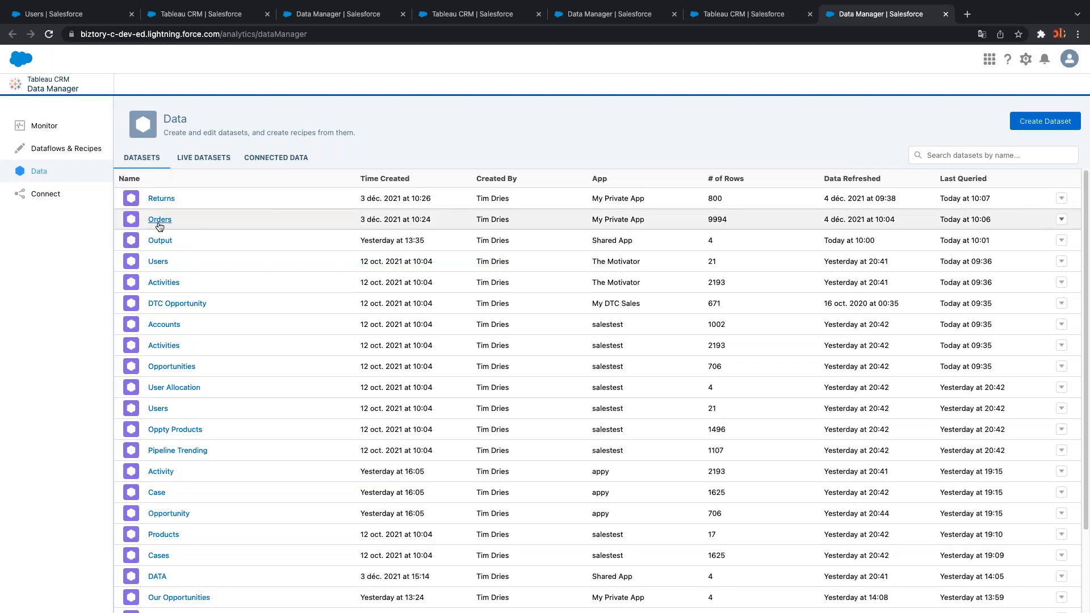
Glance at the Orders dataset actions, then close the Data Manager tab to return to Analytics Studio
{"action": "left_click", "coordinate": [1061, 219]}
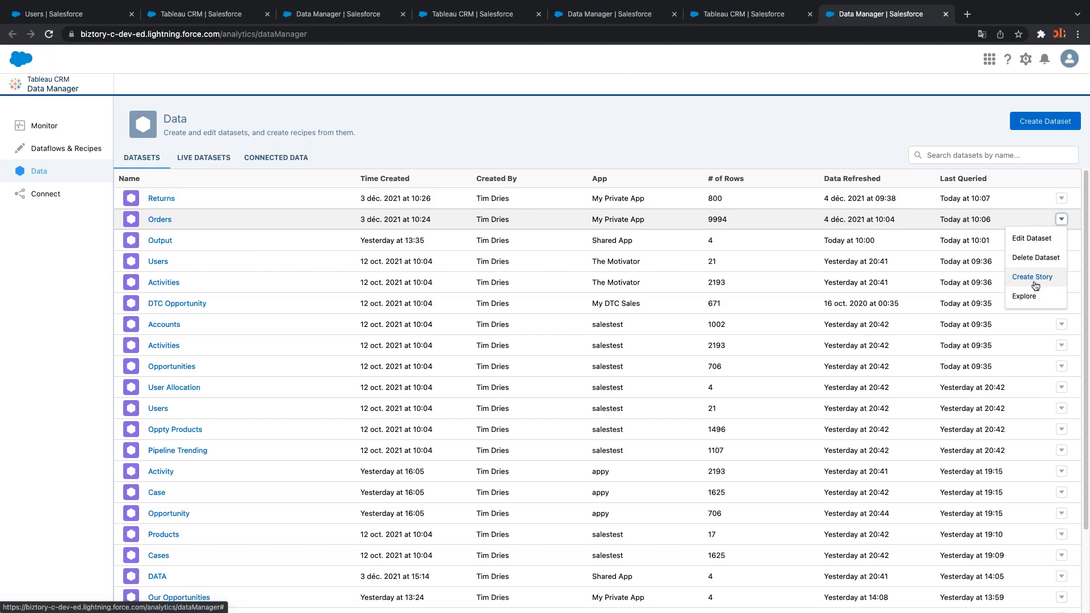
{"action": "left_click", "coordinate": [60, 88]}
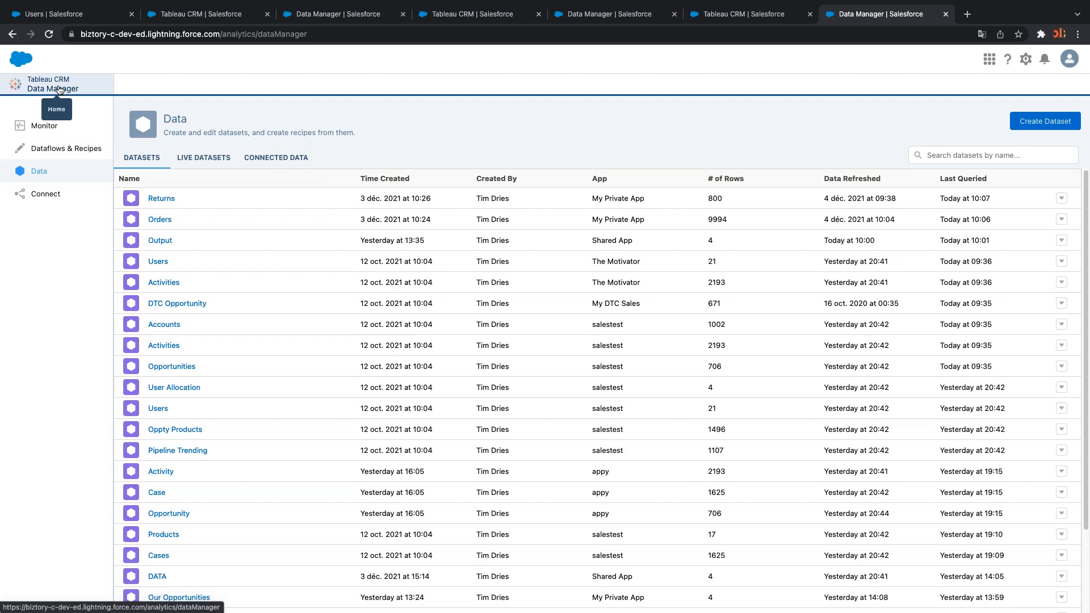
{"action": "left_click", "coordinate": [945, 14]}
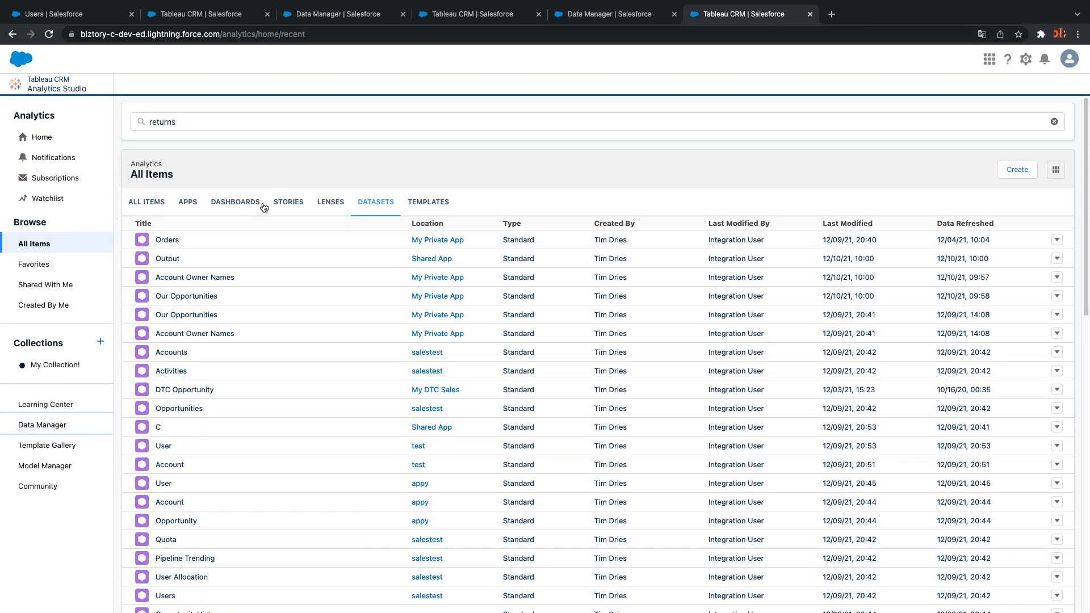
Browse the Dashboards and Datasets lists, then create a blank dashboard via Create > Dashboard
{"action": "left_click", "coordinate": [245, 202]}
{"action": "left_click", "coordinate": [370, 206]}
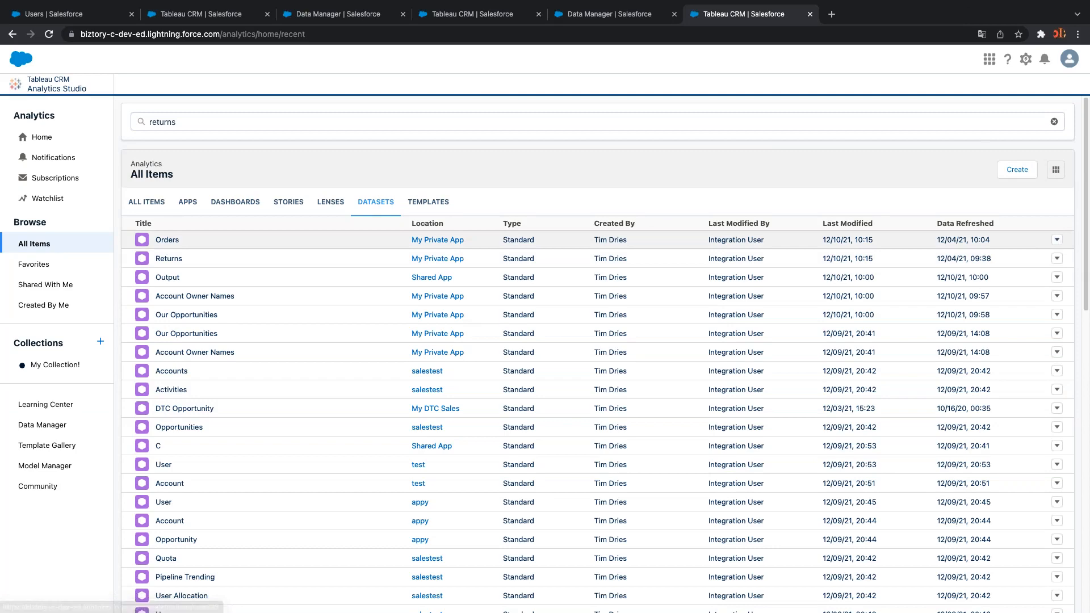
{"action": "left_click", "coordinate": [1057, 241]}
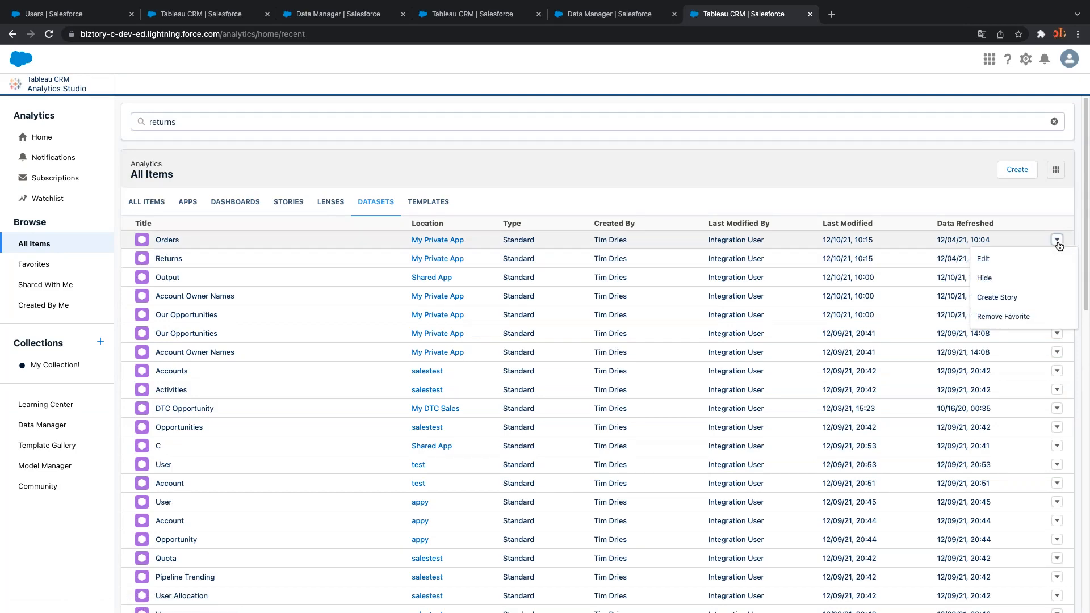
{"action": "left_click", "coordinate": [241, 202]}
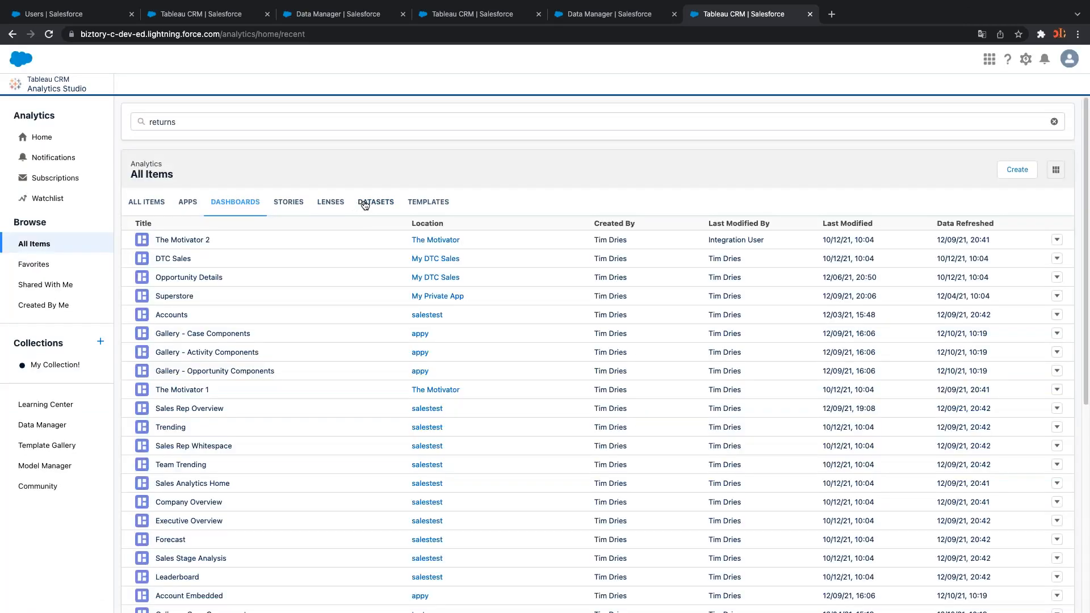
{"action": "left_click", "coordinate": [366, 204]}
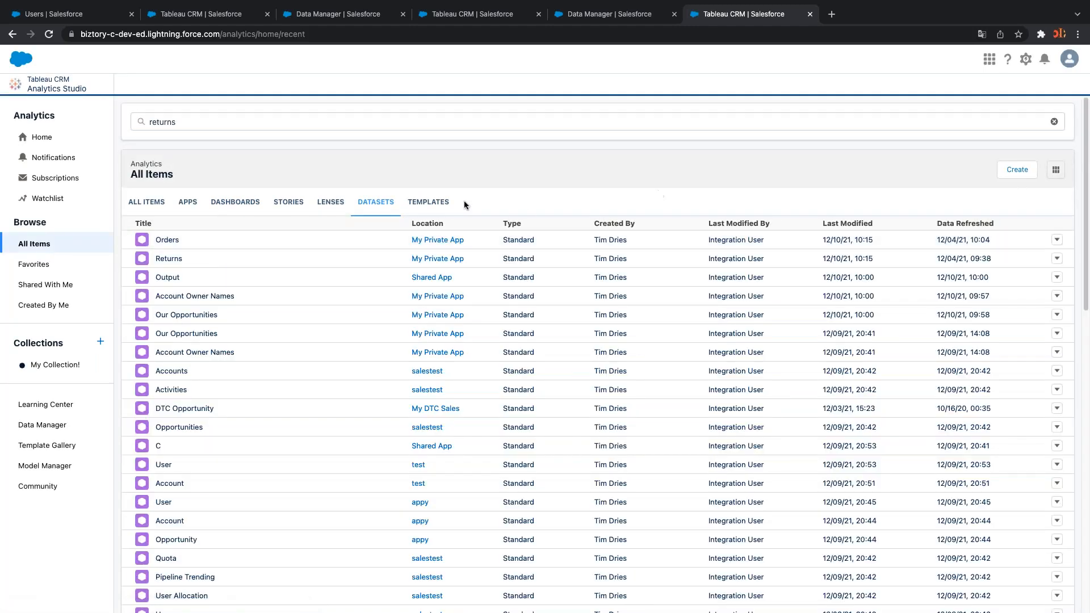
{"action": "left_click", "coordinate": [256, 204]}
{"action": "left_click", "coordinate": [1036, 171]}
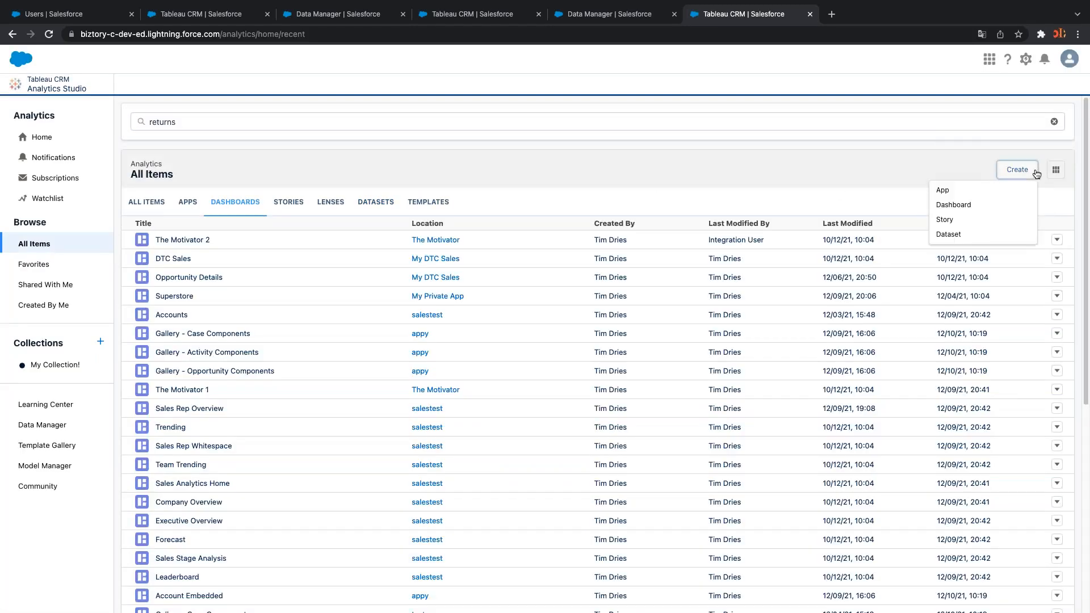
{"action": "left_click", "coordinate": [956, 204]}
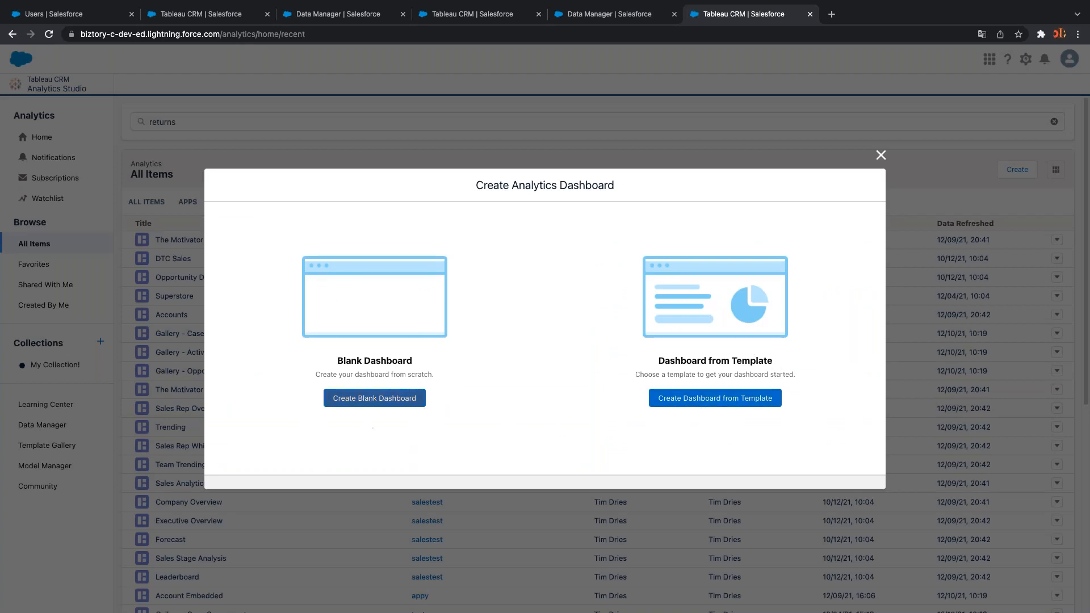
{"action": "left_click", "coordinate": [346, 399]}
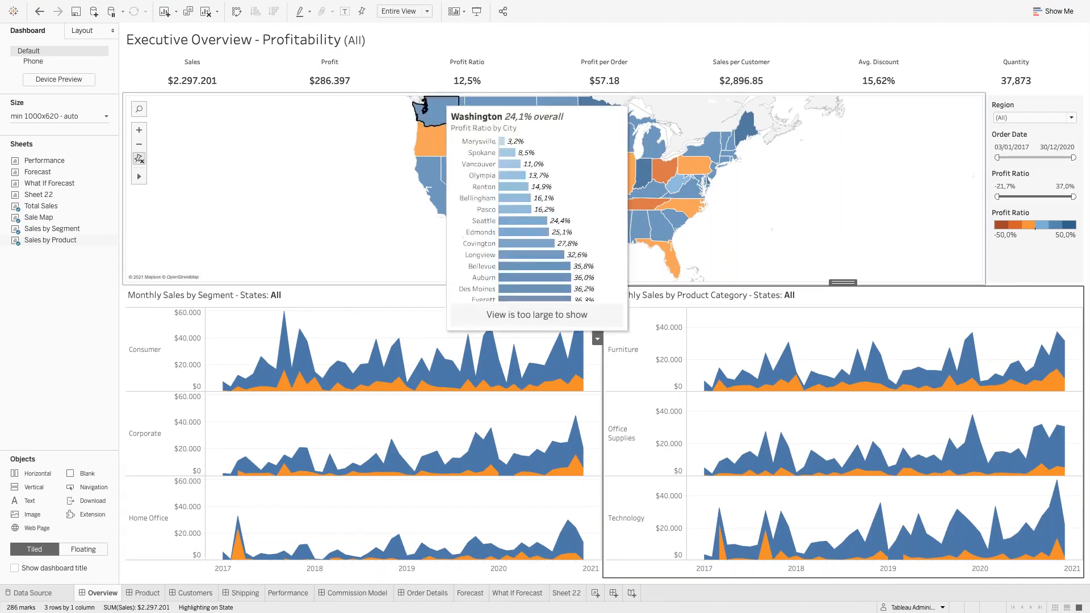
Switch desktops from Tableau back to Chrome showing the empty new dashboard
{"action": "key", "text": "ctrl+Left"}
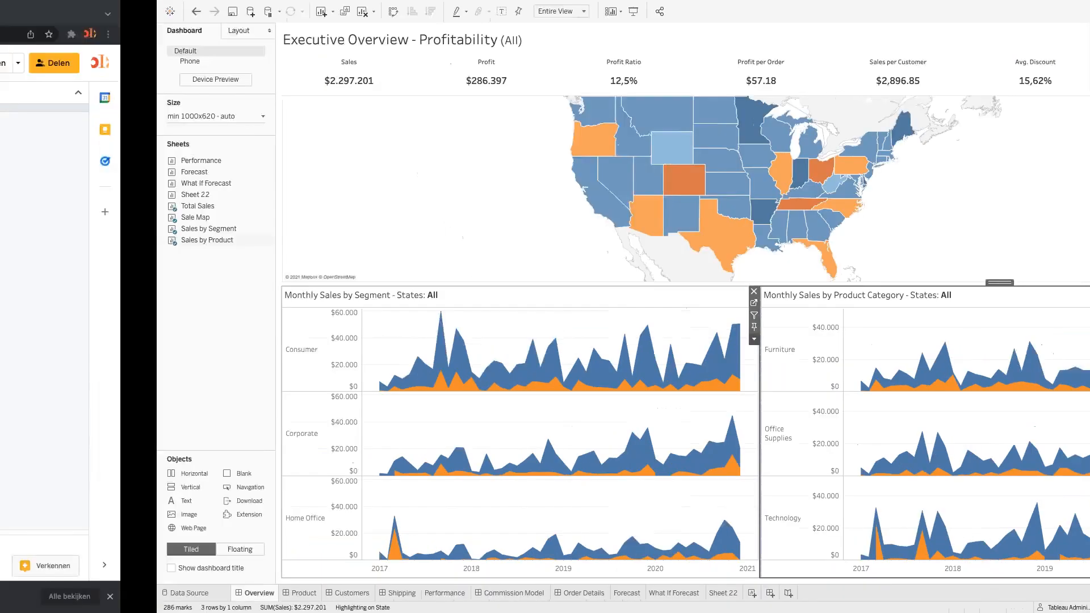
{"action": "key", "text": "ctrl+Left"}
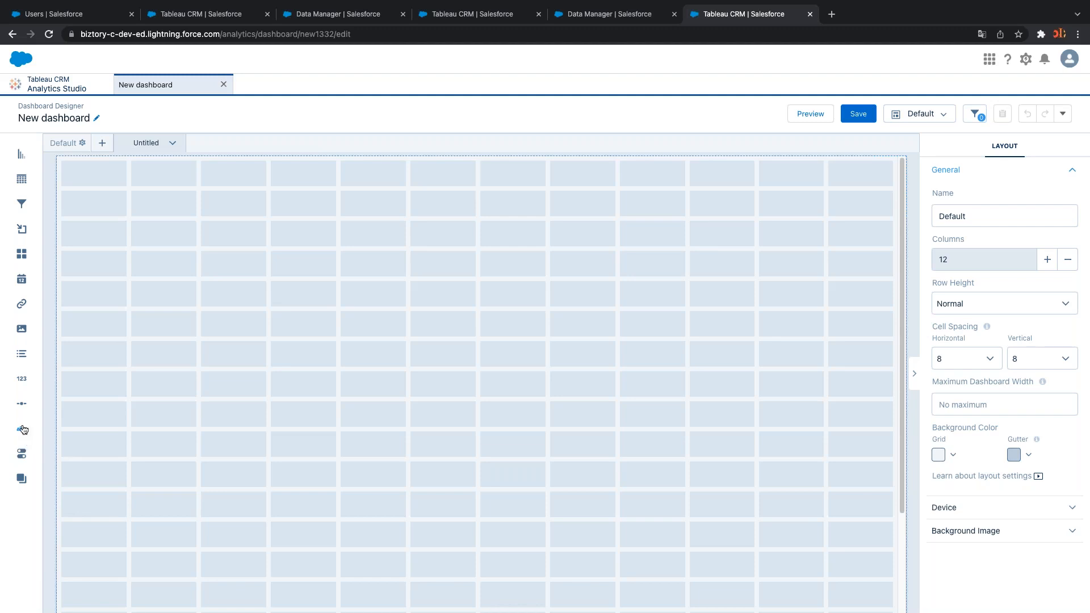
Add a full-width top-row text widget reading 'Executive Overview - Profitability'
{"action": "left_click_drag", "start_coordinate": [40, 417], "coordinate": [111, 177]}
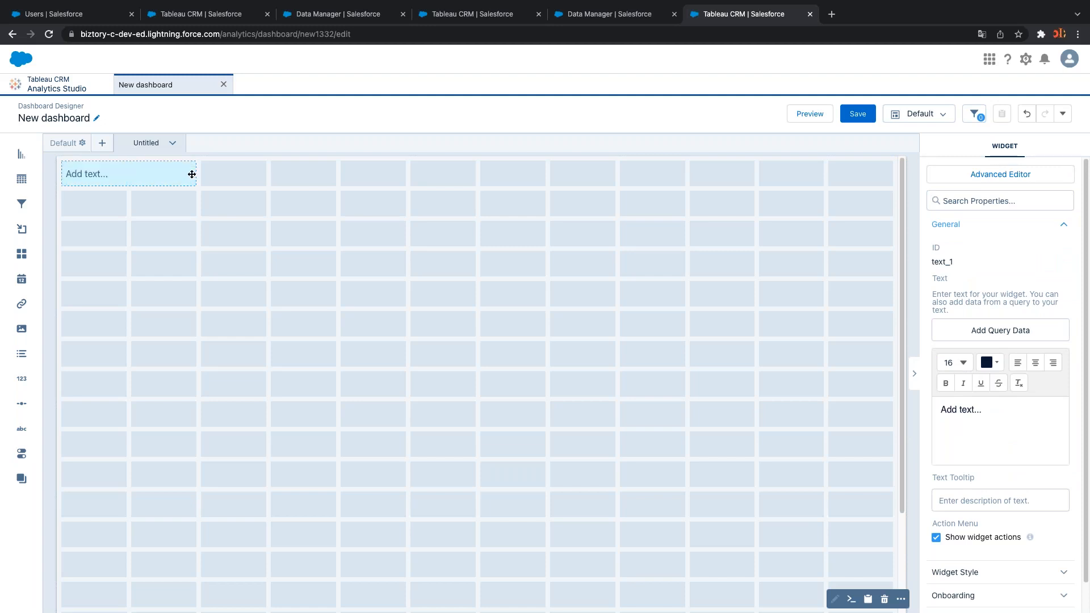
{"action": "left_click", "coordinate": [197, 199]}
{"action": "left_click", "coordinate": [193, 170]}
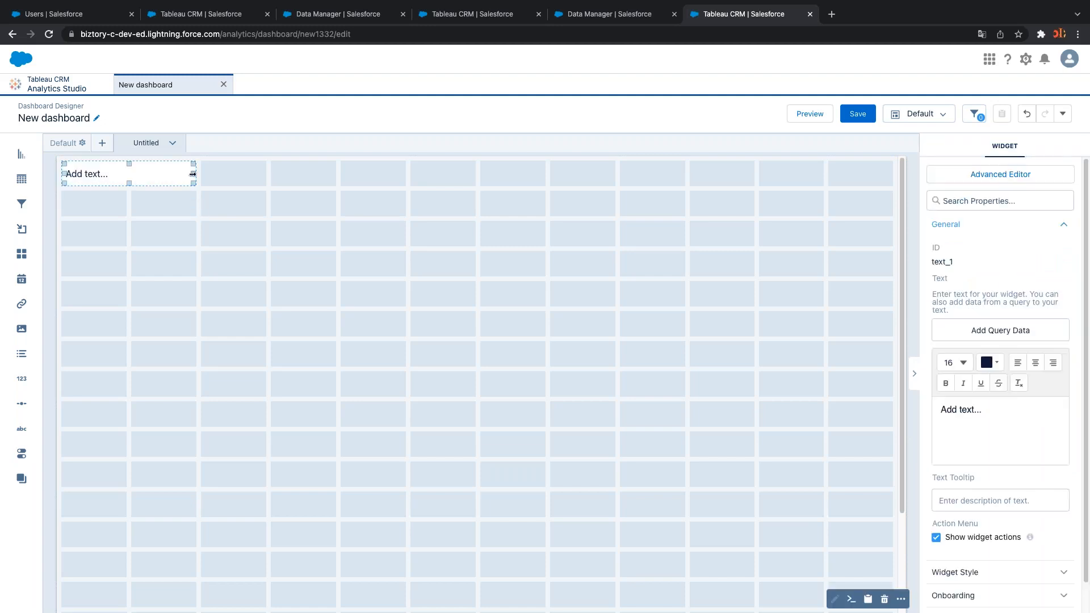
{"action": "left_click_drag", "start_coordinate": [192, 170], "coordinate": [844, 172]}
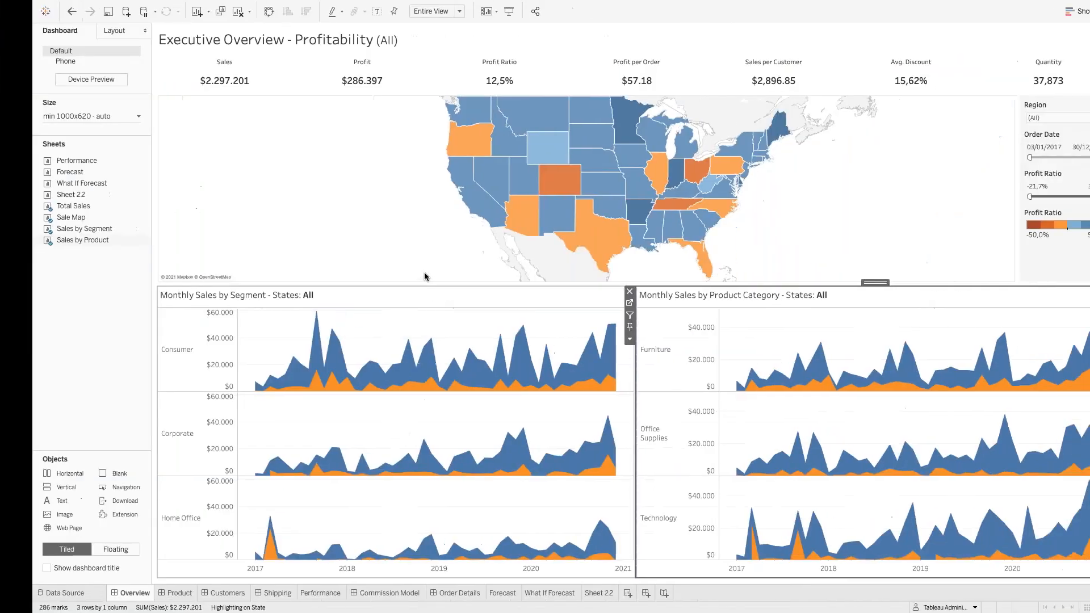
{"action": "left_click", "coordinate": [284, 41]}
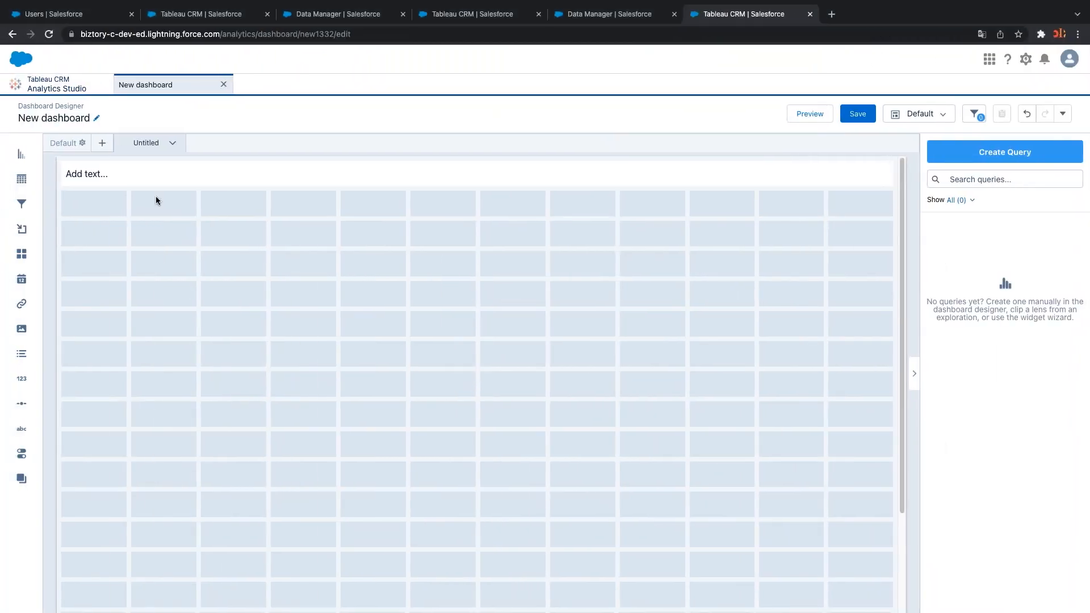
{"action": "left_click", "coordinate": [158, 174]}
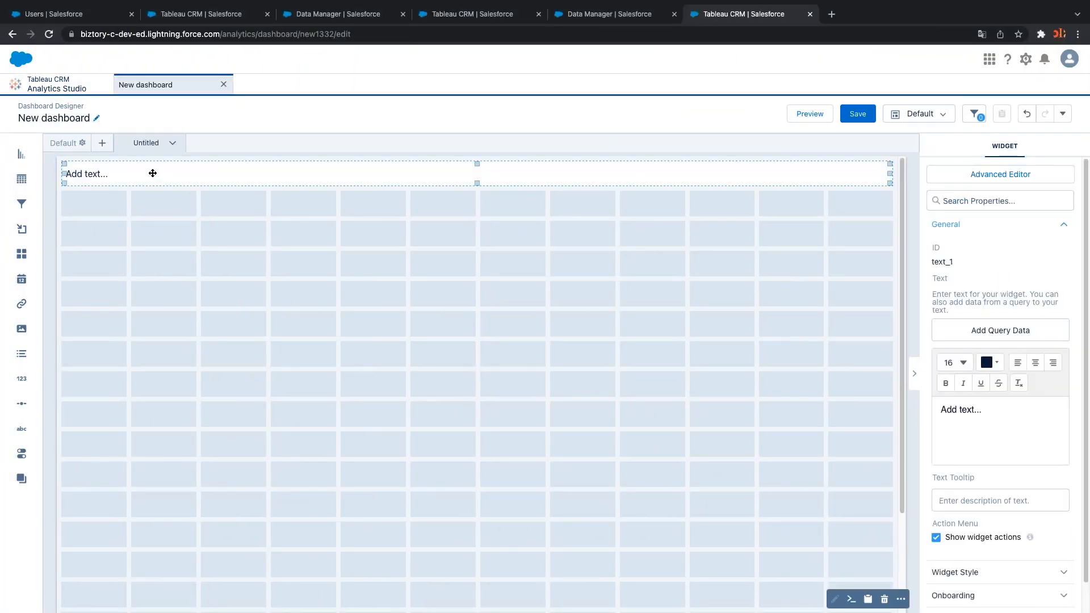
{"action": "left_click", "coordinate": [955, 409]}
{"action": "left_click_drag", "start_coordinate": [979, 418], "coordinate": [920, 402]}
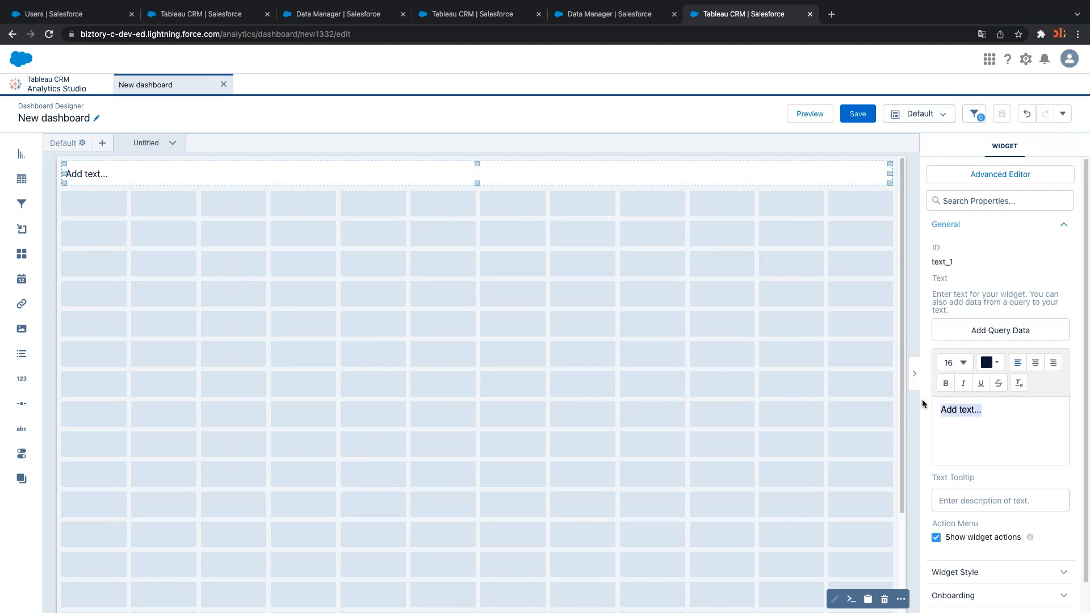
{"action": "type", "text": "Executive Overview - Profitability"}
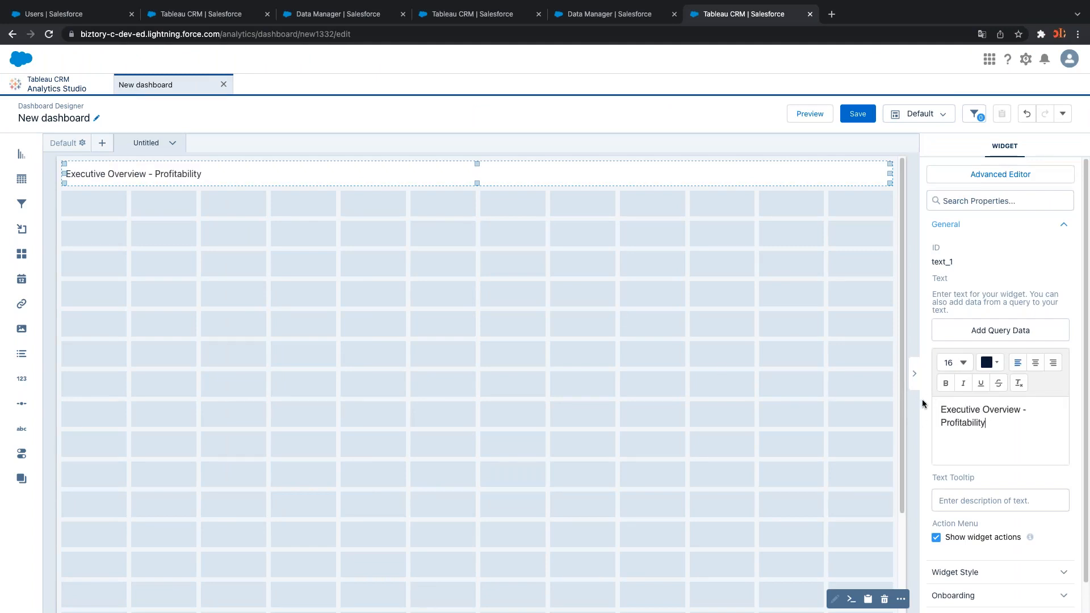
Save the dashboard as 'My Superstore Dataset'
{"action": "left_click", "coordinate": [852, 121]}
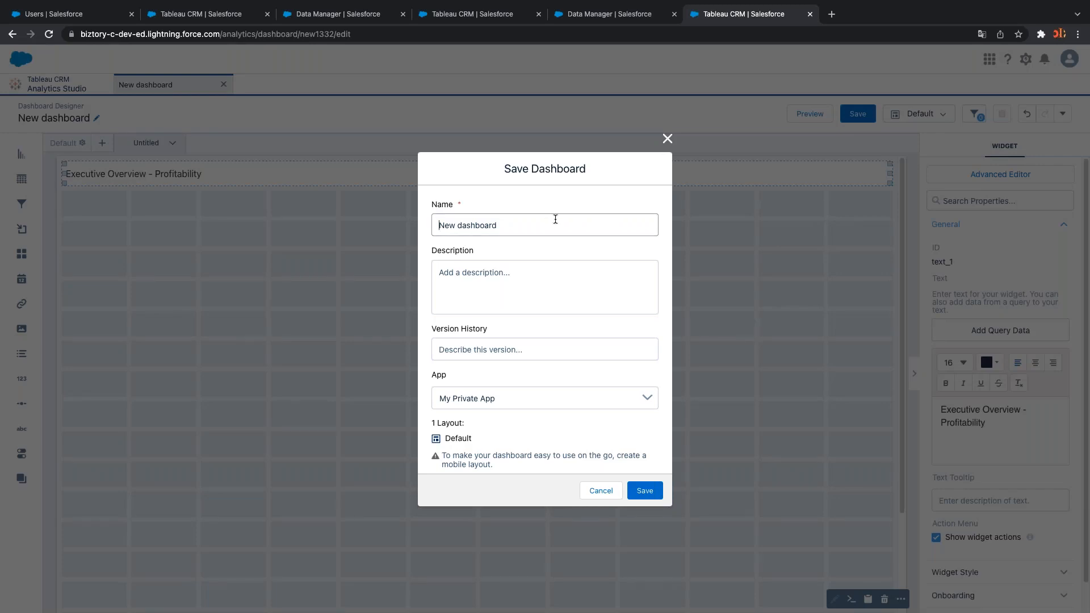
{"action": "type", "text": "MLy"}
{"action": "key", "text": "super+a"}
{"action": "type", "text": "My Supersor"}
{"action": "type", "text": "tore da"}
{"action": "type", "text": "tasett"}
{"action": "left_click", "coordinate": [644, 491]}
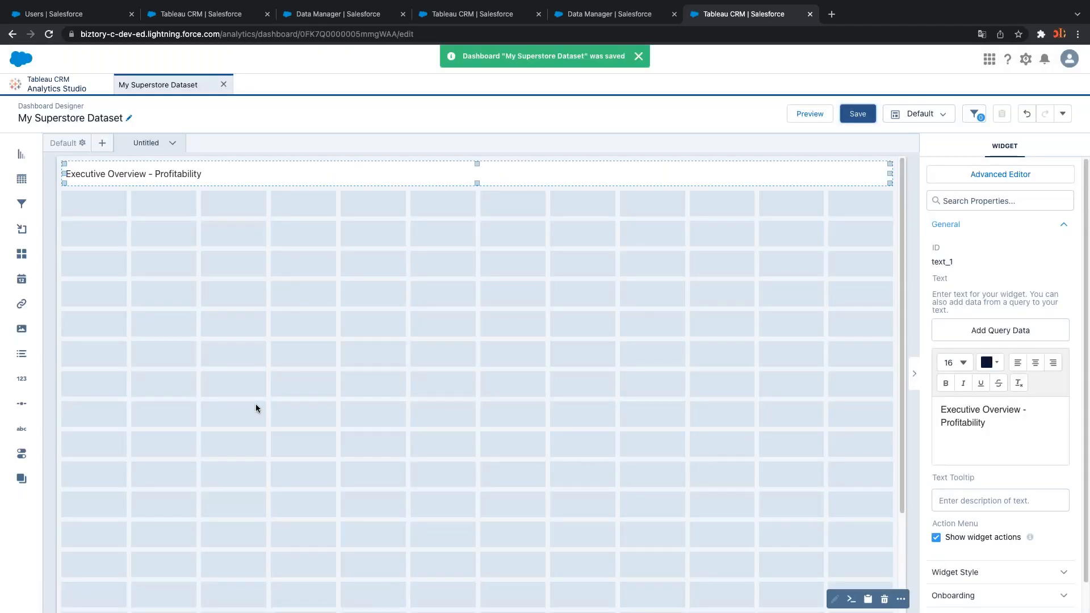
{"action": "left_click", "coordinate": [264, 308]}
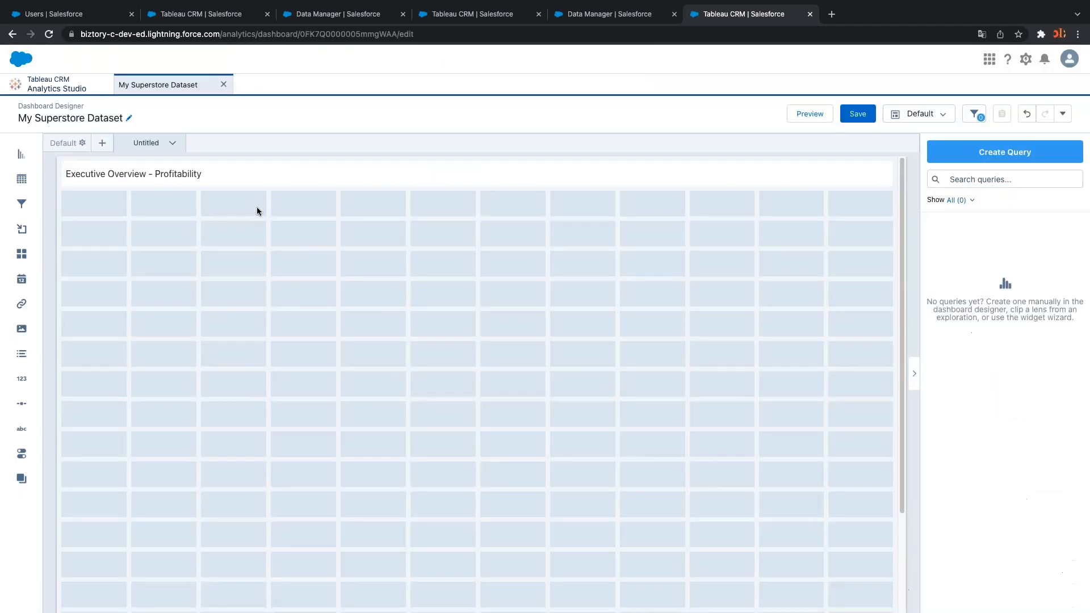
Create query all_1 on the Orders dataset showing Count of Rows (about 10k)
{"action": "left_click", "coordinate": [256, 175]}
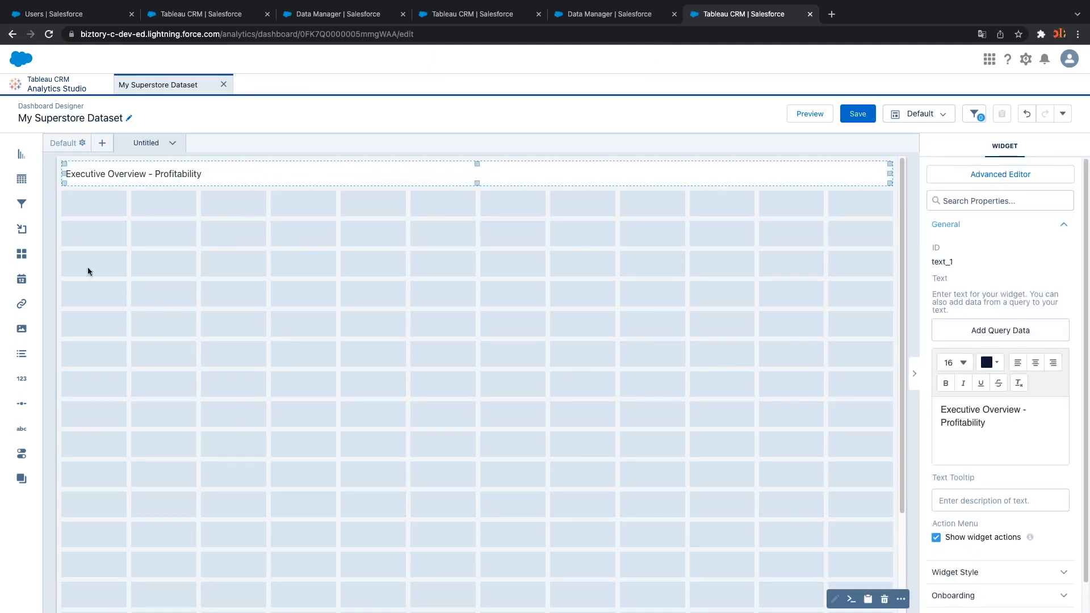
{"action": "key", "text": "ctrl+Right"}
{"action": "key", "text": "ctrl+Right"}
{"action": "left_click", "coordinate": [212, 265]}
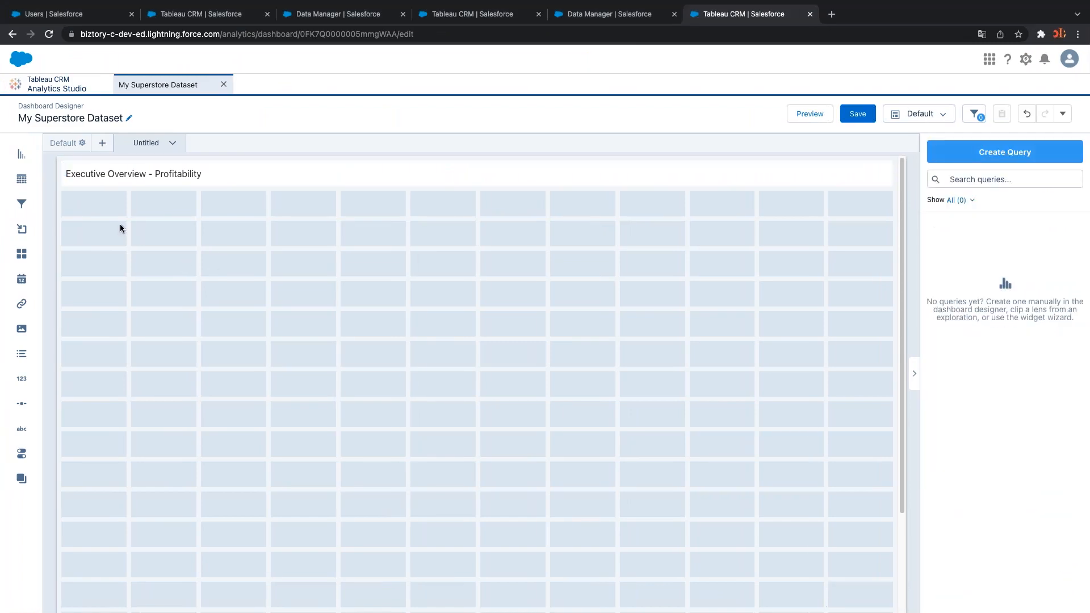
{"action": "left_click", "coordinate": [967, 159]}
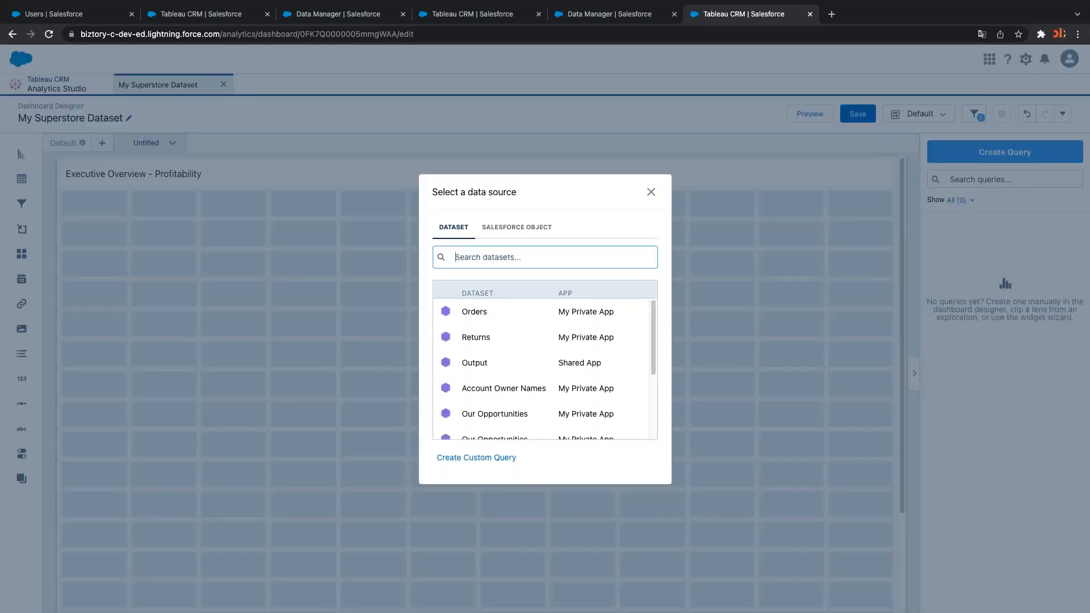
{"action": "left_click", "coordinate": [481, 317]}
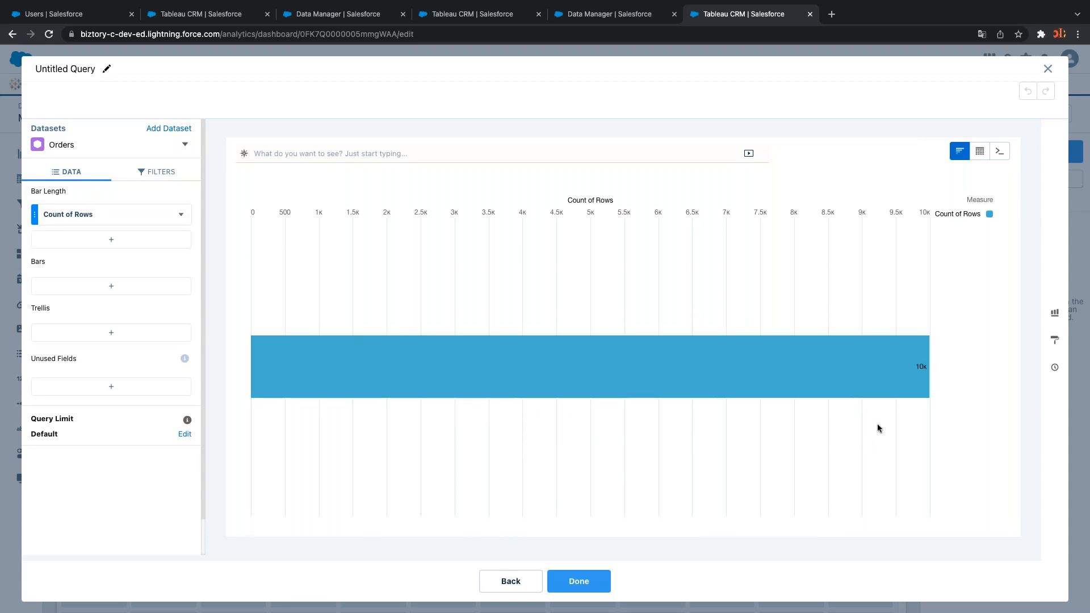
{"action": "left_click", "coordinate": [573, 581]}
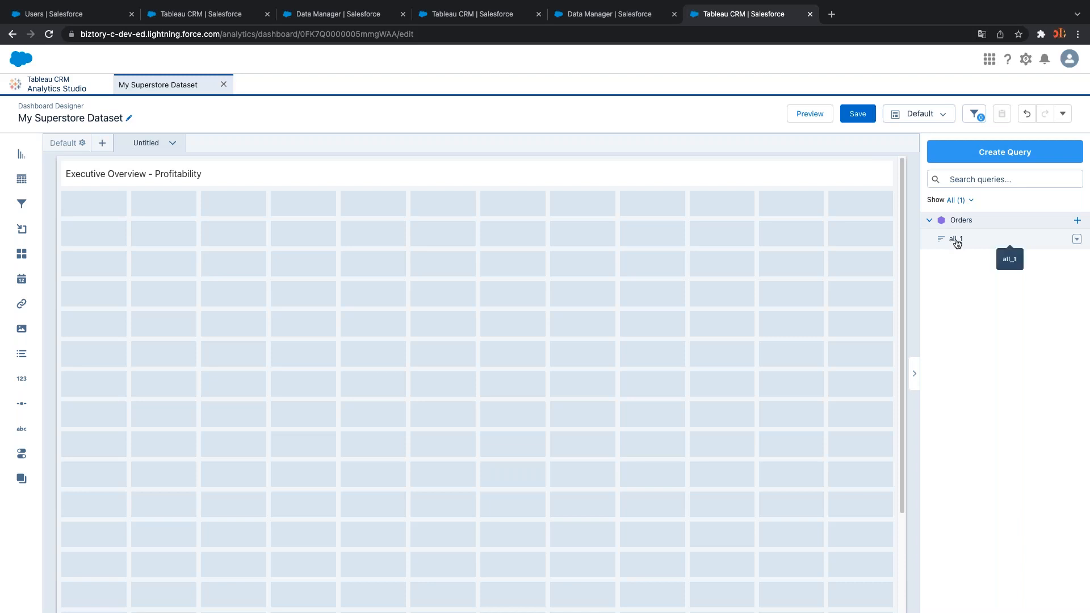
{"action": "left_click", "coordinate": [1077, 239]}
Replace Count of Rows with Sum of Sales in the all_1 query and update it
{"action": "left_click", "coordinate": [1053, 255]}
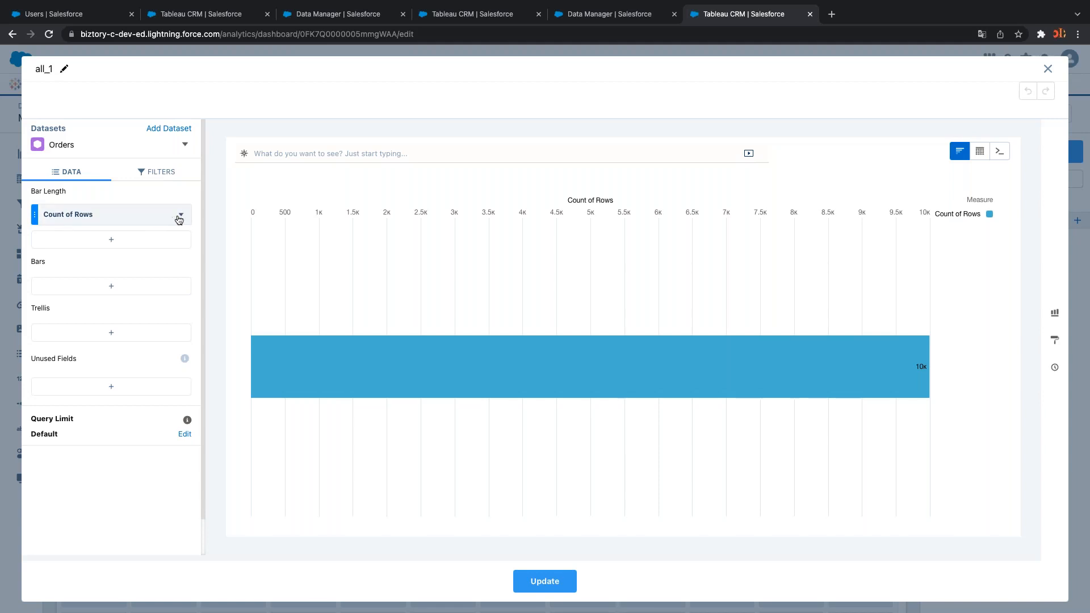
{"action": "left_click", "coordinate": [139, 239]}
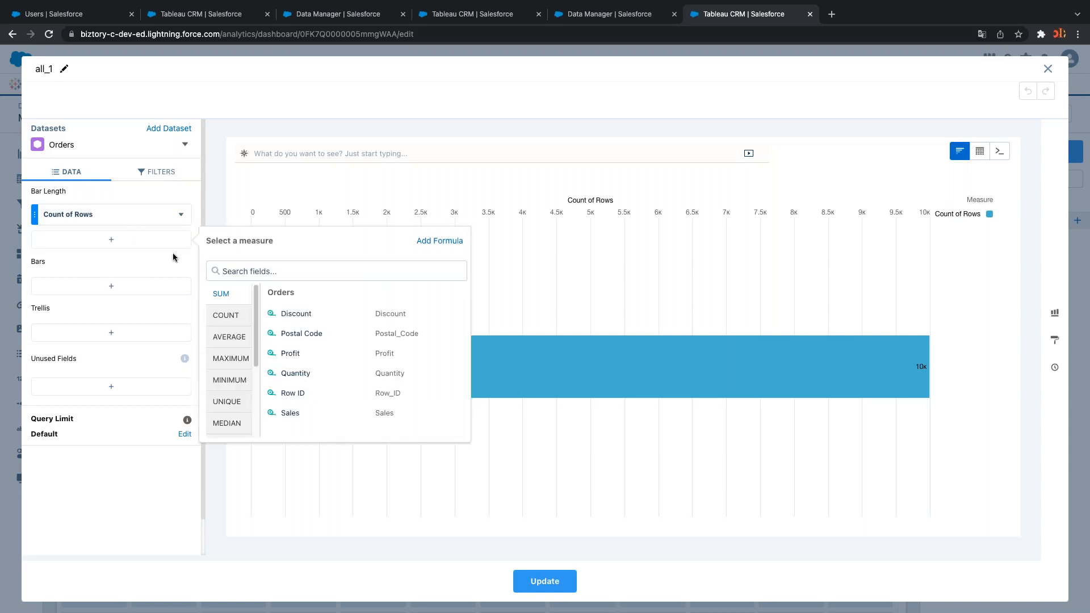
{"action": "type", "text": "sal"}
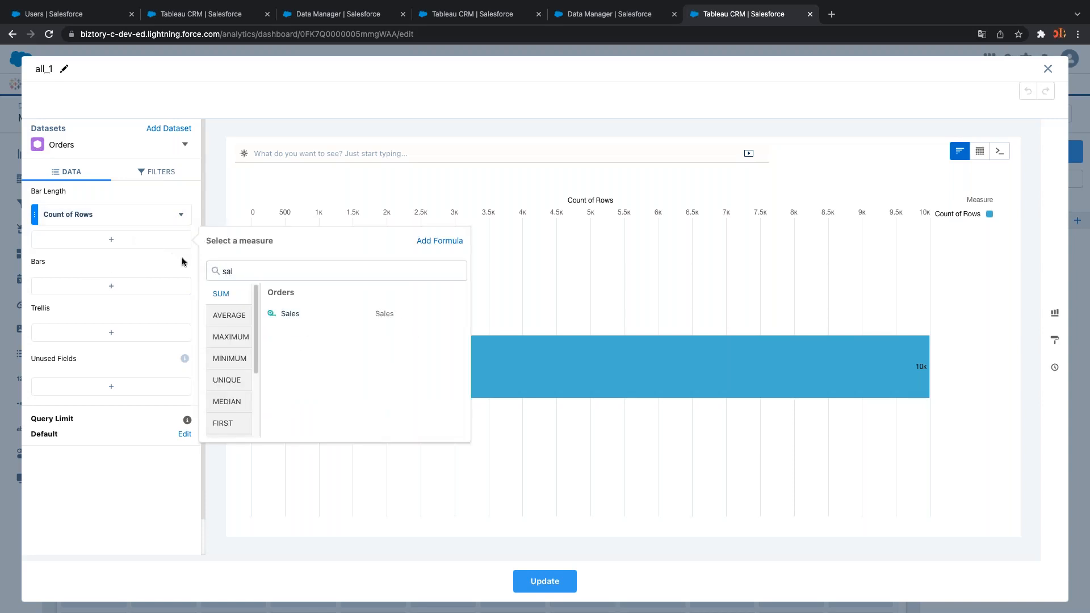
{"action": "left_click", "coordinate": [299, 314]}
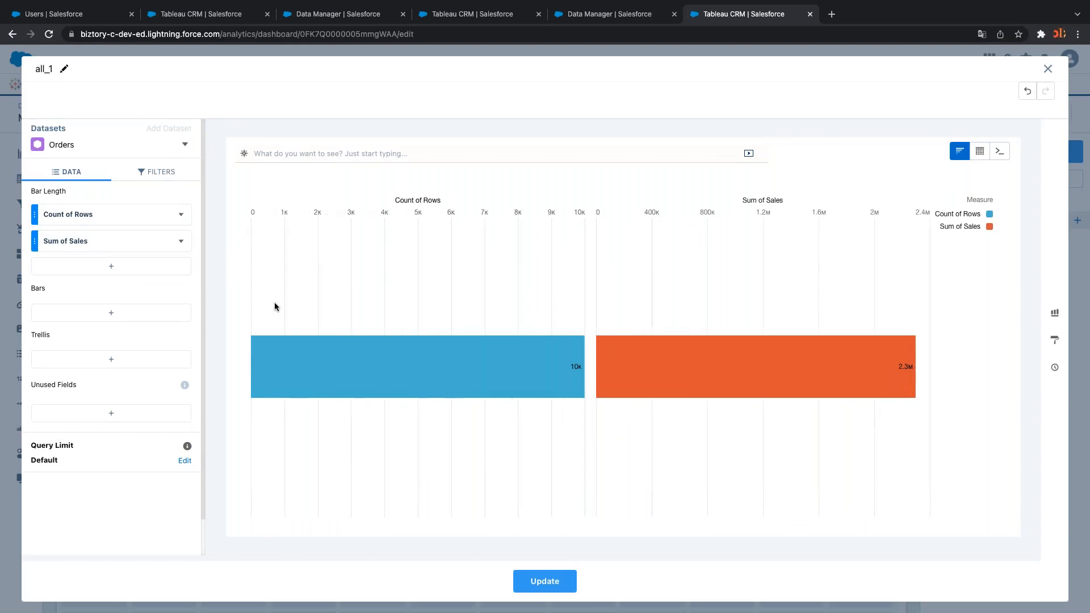
{"action": "left_click", "coordinate": [181, 214]}
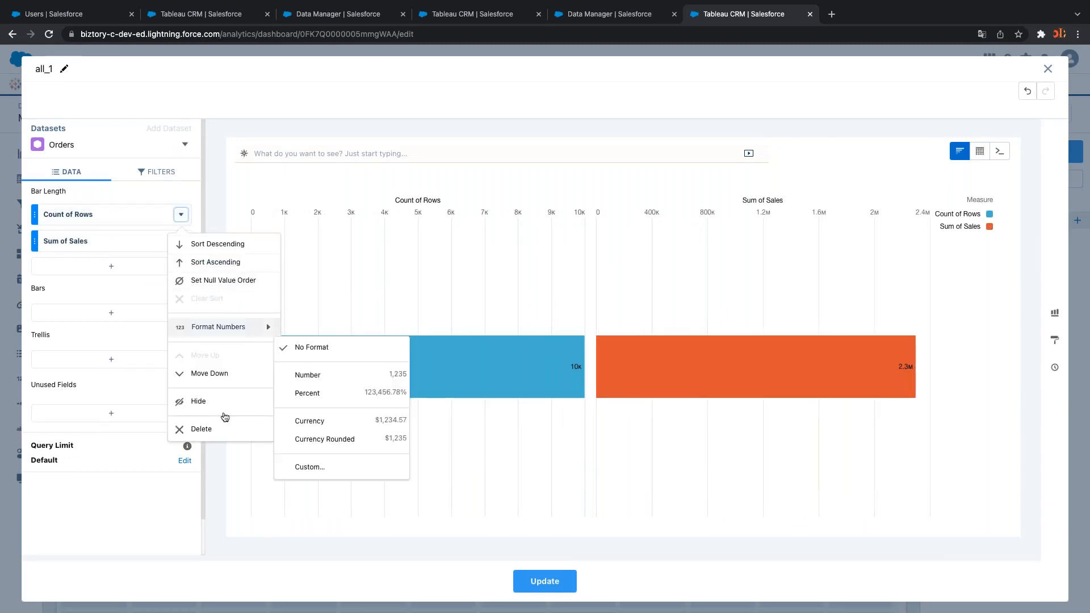
{"action": "left_click", "coordinate": [216, 427]}
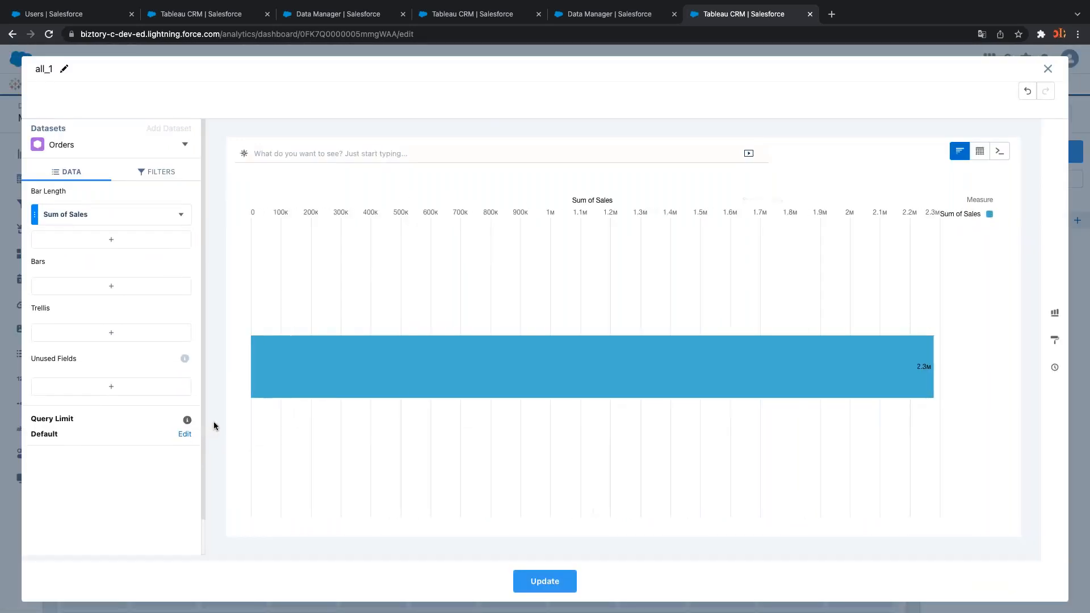
{"action": "left_click", "coordinate": [546, 581]}
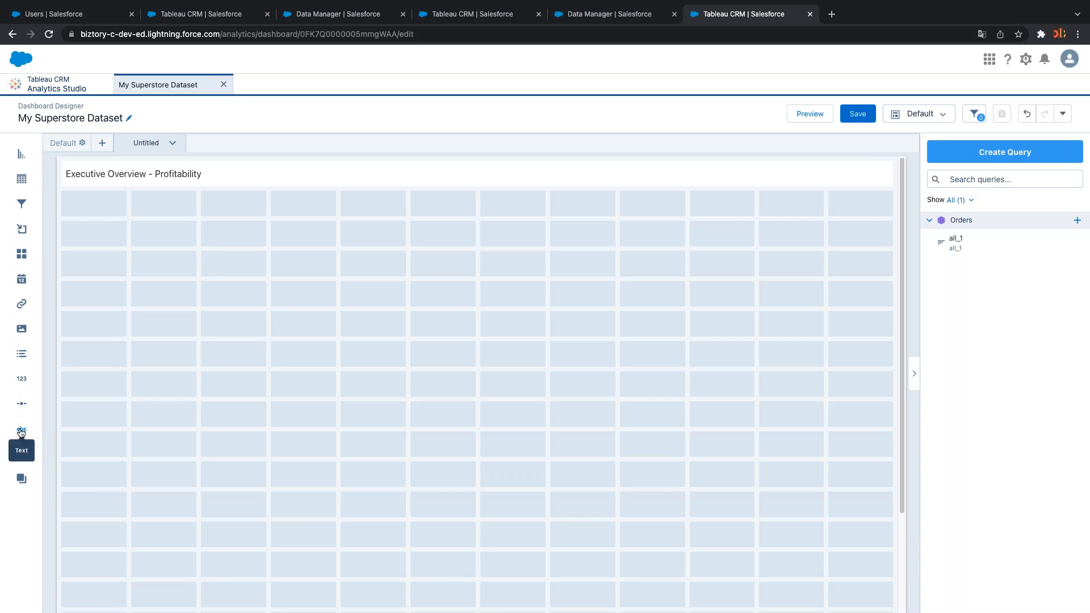
Place a top-left text tile bound to Sum of Sales from the all_1 query
{"action": "left_click_drag", "start_coordinate": [21, 431], "coordinate": [130, 258]}
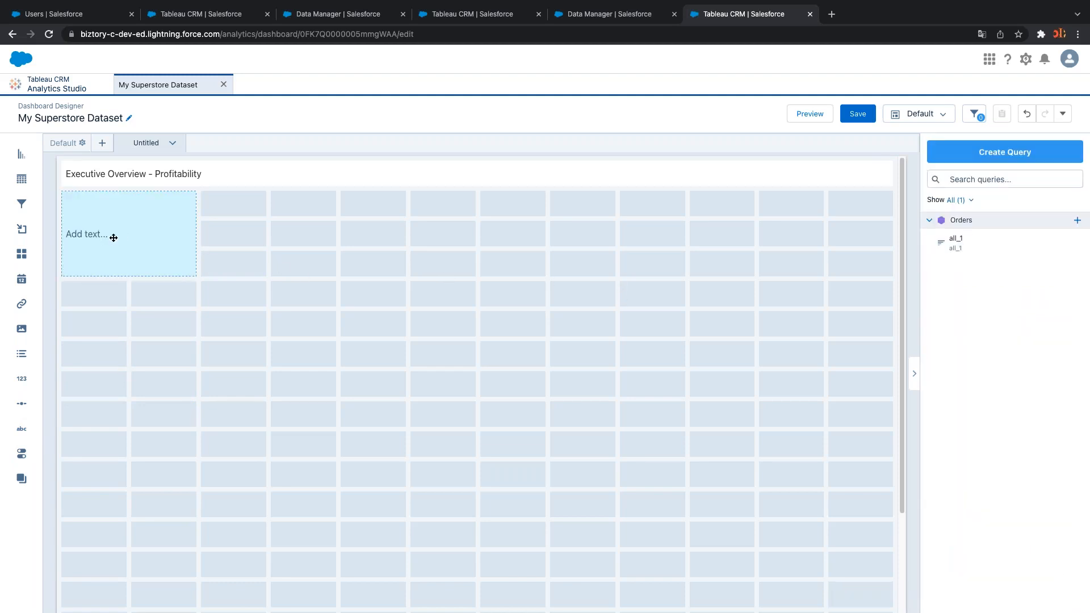
{"action": "left_click", "coordinate": [96, 234]}
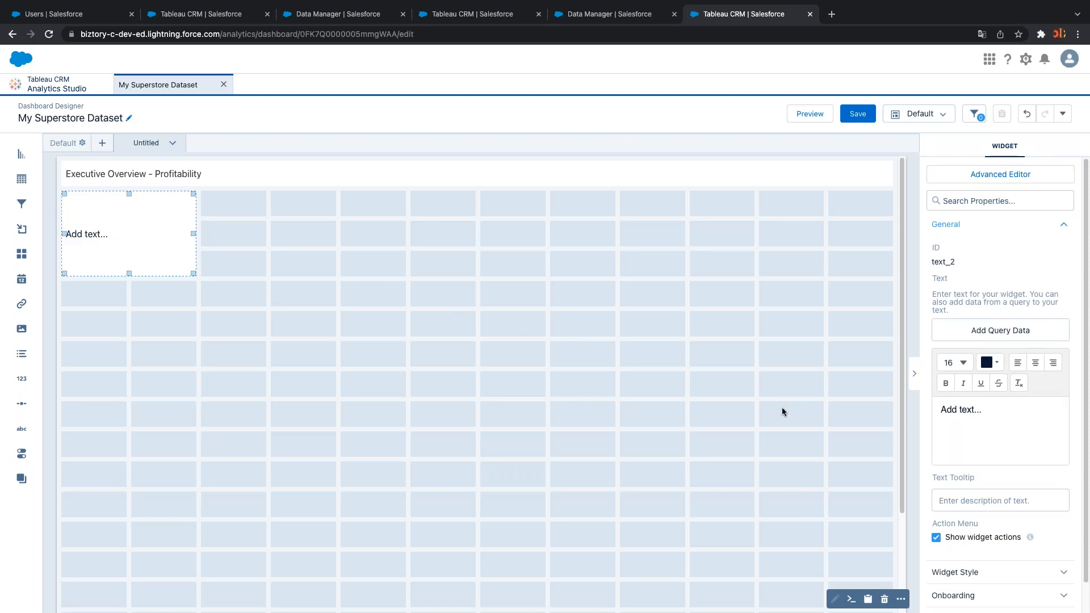
{"action": "left_click", "coordinate": [986, 331]}
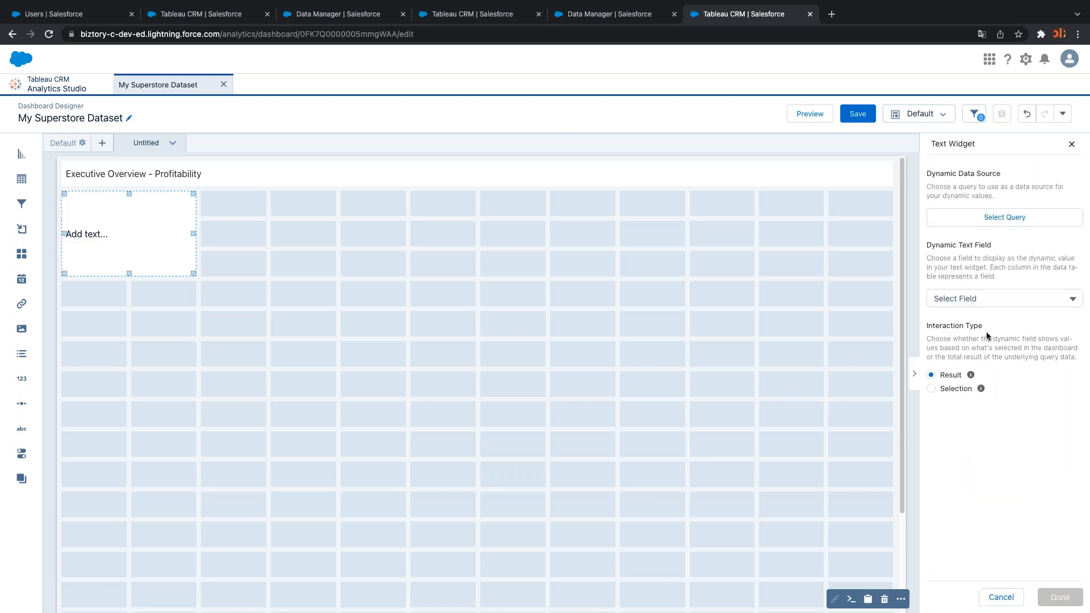
{"action": "left_click", "coordinate": [980, 217]}
{"action": "left_click", "coordinate": [971, 229]}
{"action": "left_click", "coordinate": [964, 298]}
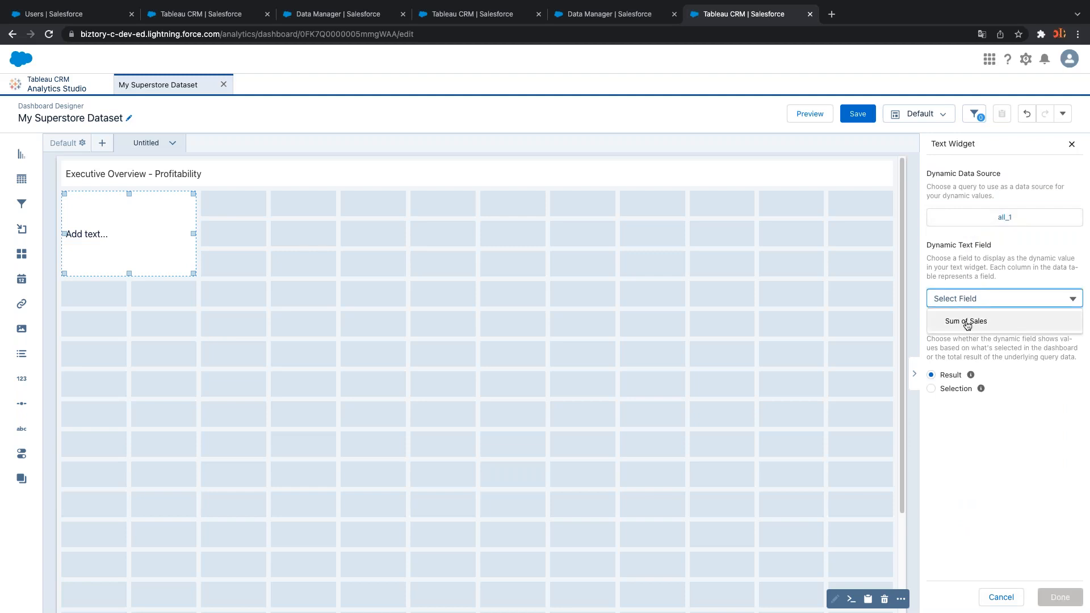
{"action": "left_click", "coordinate": [966, 321]}
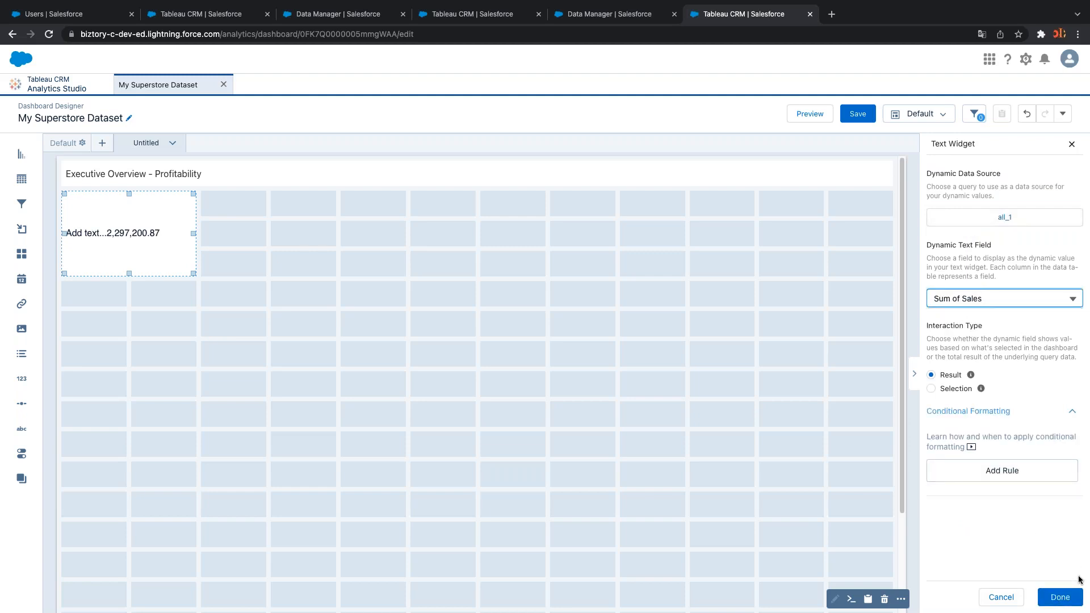
{"action": "left_click", "coordinate": [1060, 597]}
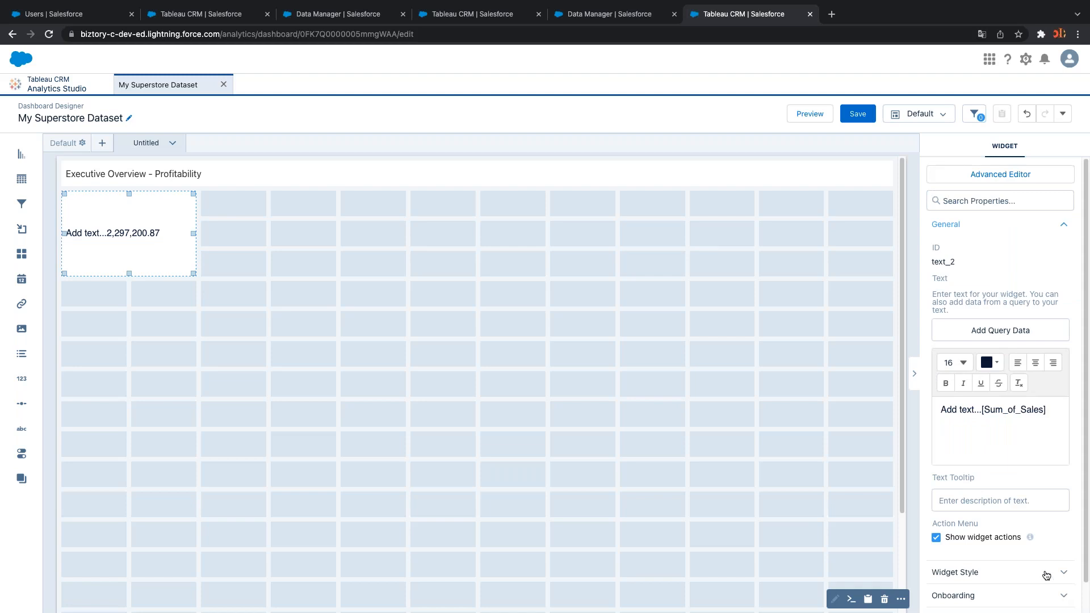
Label the tile with a centered, bold SALES line above the 2,297,200.87 value
{"action": "left_click_drag", "start_coordinate": [980, 408], "coordinate": [929, 413]}
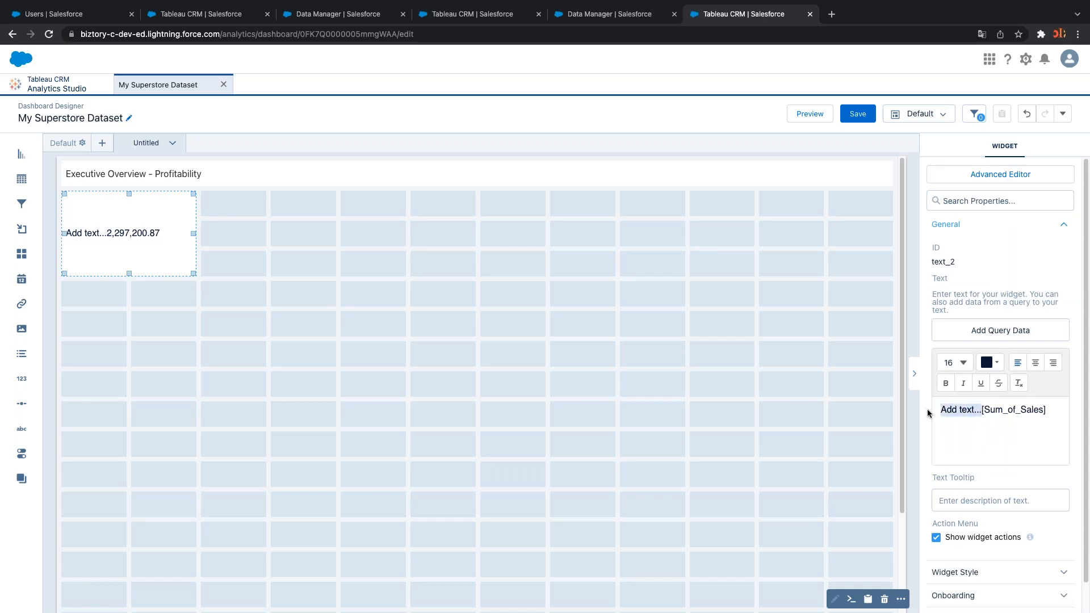
{"action": "key", "text": "BackSpace"}
{"action": "key", "text": "Return"}
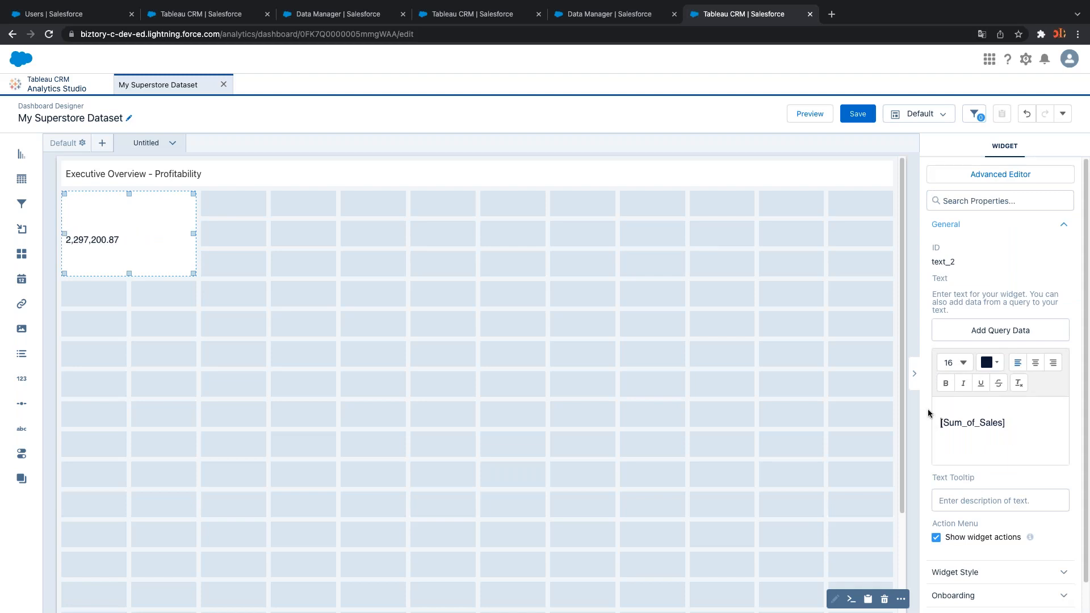
{"action": "left_click_drag", "start_coordinate": [979, 449], "coordinate": [926, 417]}
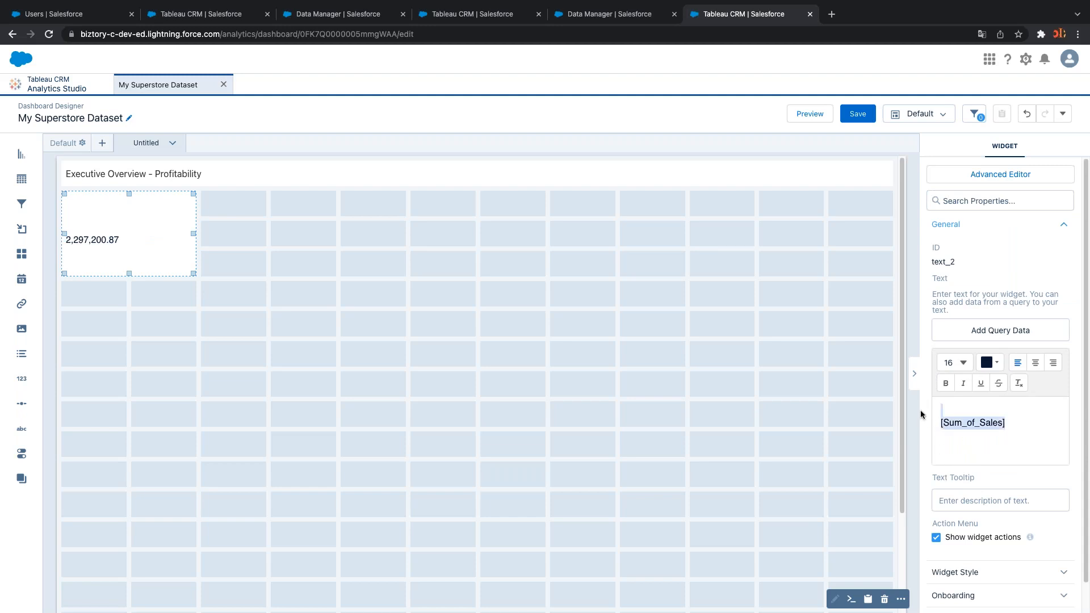
{"action": "left_click", "coordinate": [1036, 362]}
{"action": "left_click", "coordinate": [1003, 404]}
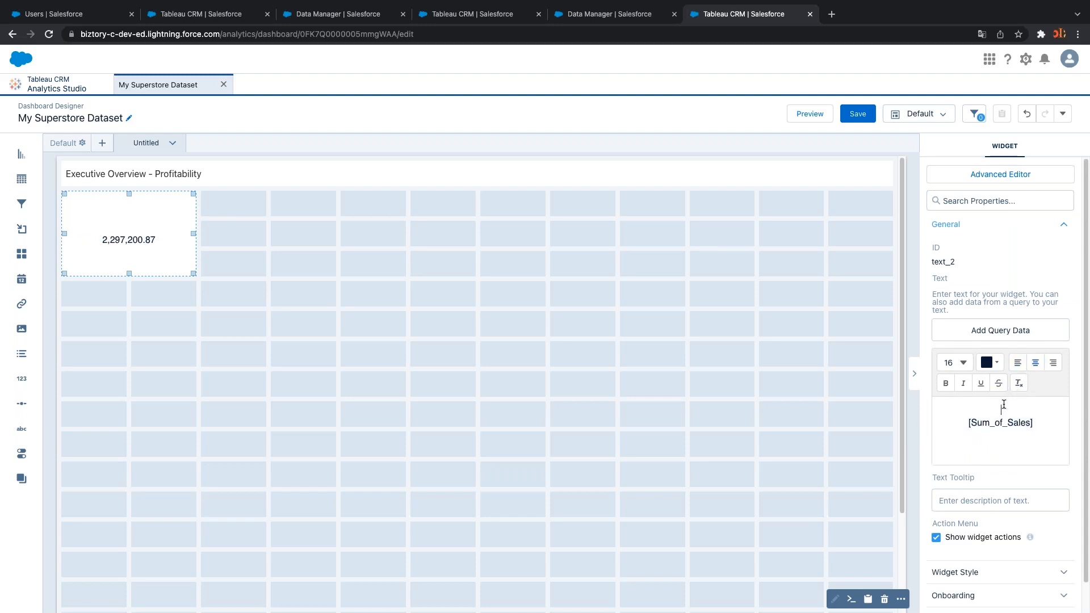
{"action": "type", "text": "SALES"}
{"action": "left_click_drag", "start_coordinate": [983, 409], "coordinate": [1017, 408]}
{"action": "left_click", "coordinate": [948, 384]}
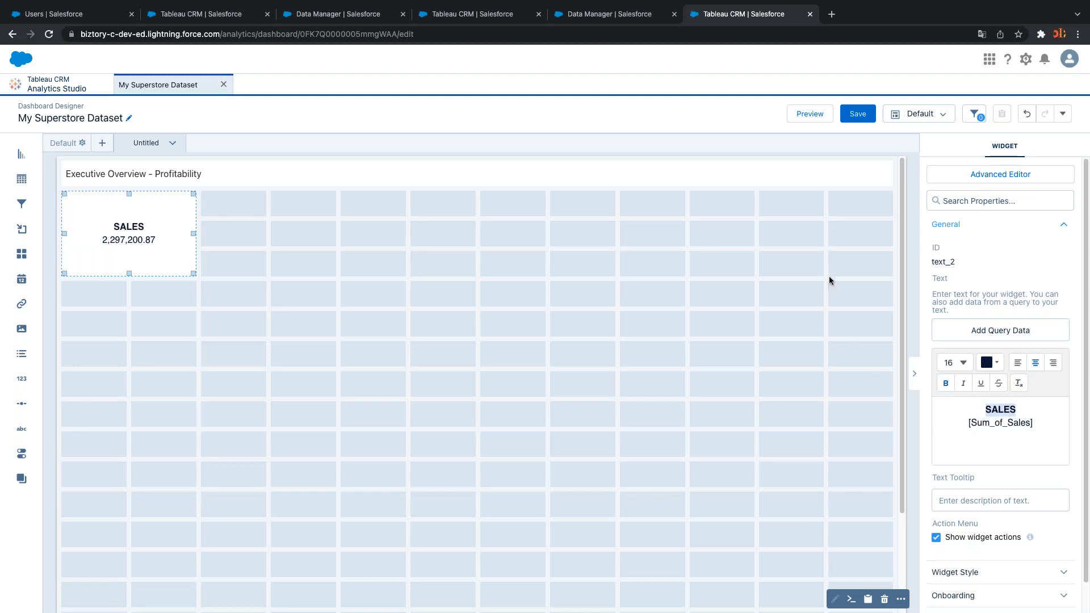
{"action": "left_click", "coordinate": [857, 114]}
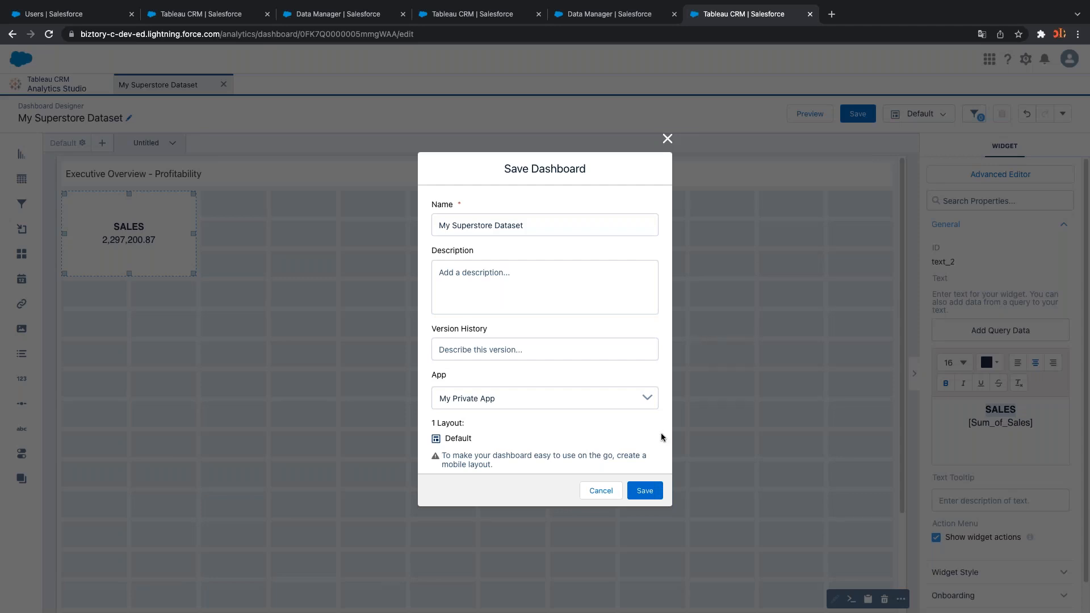
Confirm saving My Superstore Dataset and briefly check the Tableau reference dashboard
{"action": "left_click", "coordinate": [644, 492]}
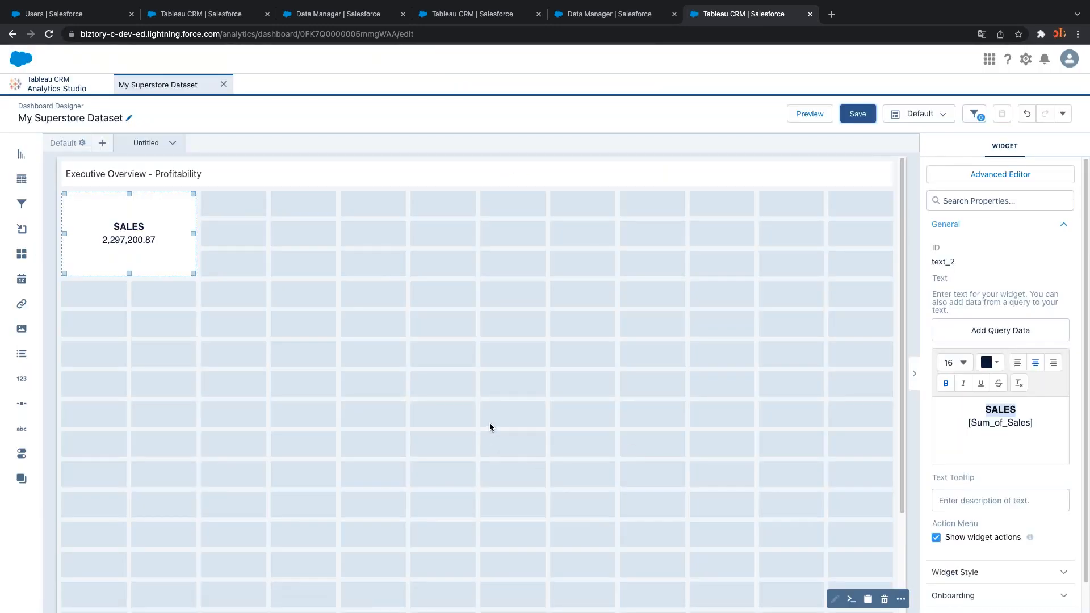
{"action": "left_click", "coordinate": [328, 387]}
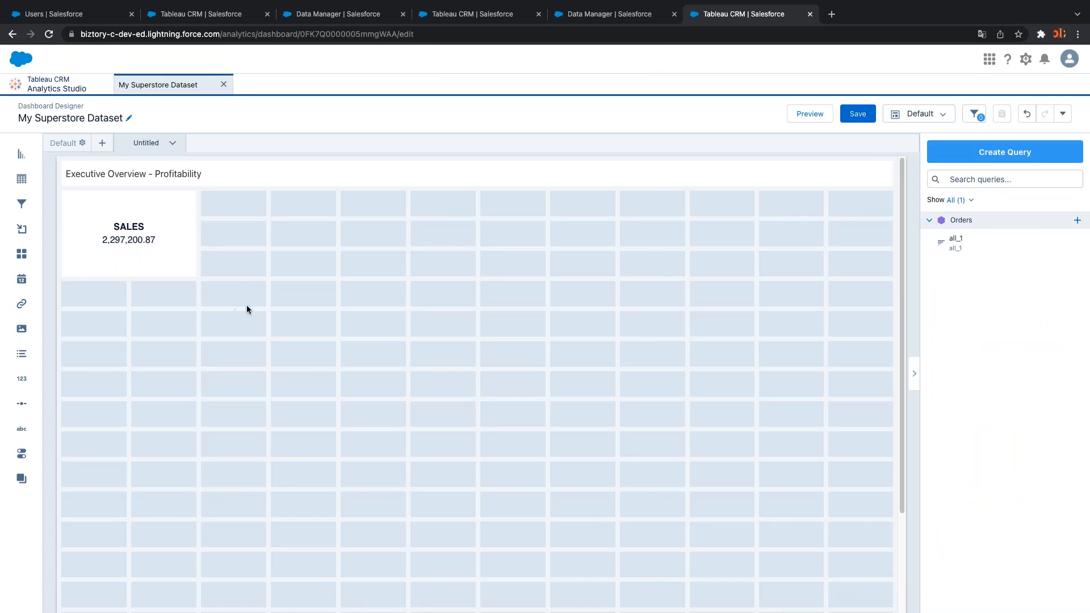
{"action": "key", "text": "ctrl+Right"}
{"action": "key", "text": "ctrl+Right"}
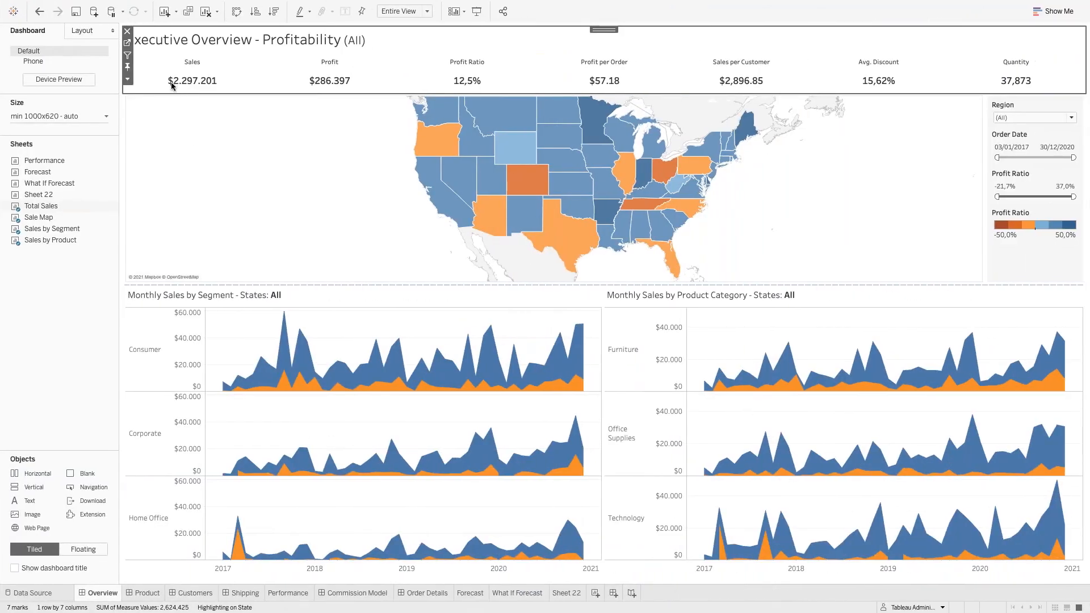
{"action": "key", "text": "ctrl+Left"}
{"action": "key", "text": "ctrl+Left"}
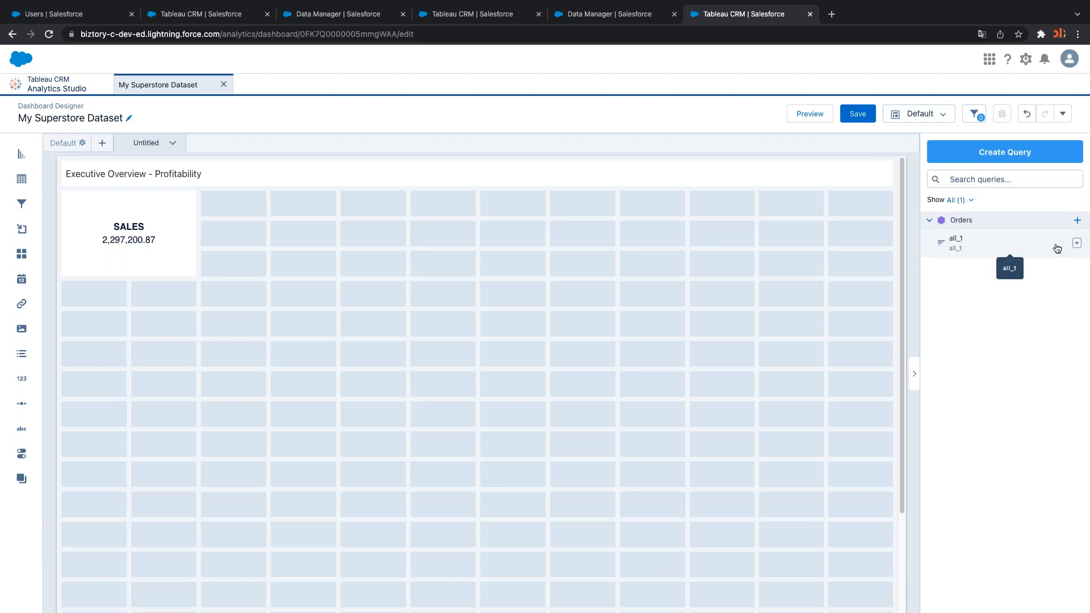
Rename the all_1 query to 'Sum(Sales)'
{"action": "left_click", "coordinate": [1077, 243]}
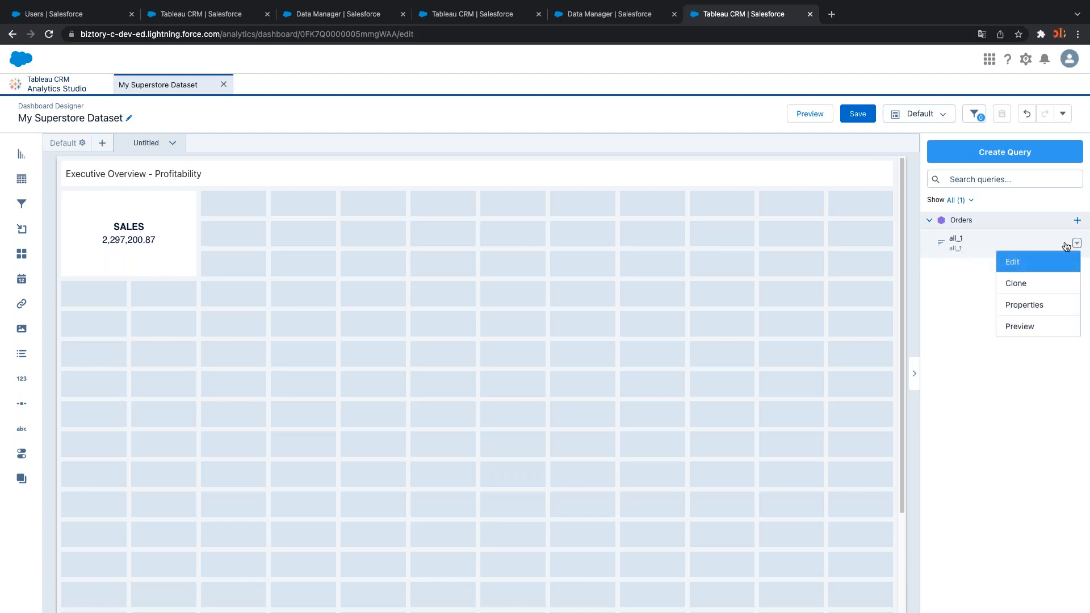
{"action": "left_click", "coordinate": [1038, 261]}
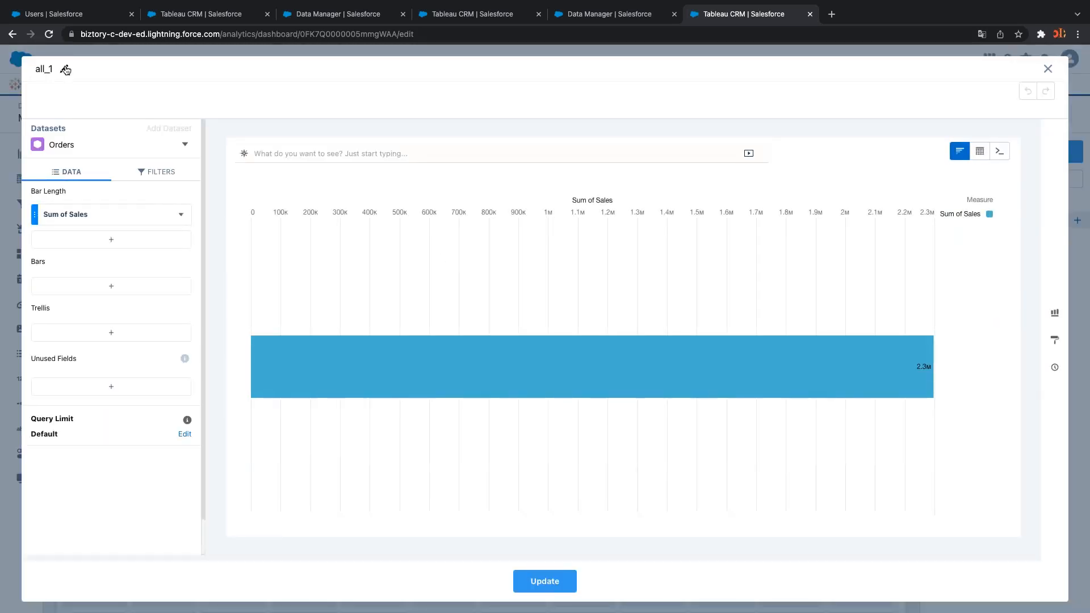
{"action": "left_click", "coordinate": [64, 68]}
{"action": "type", "text": "Sum("}
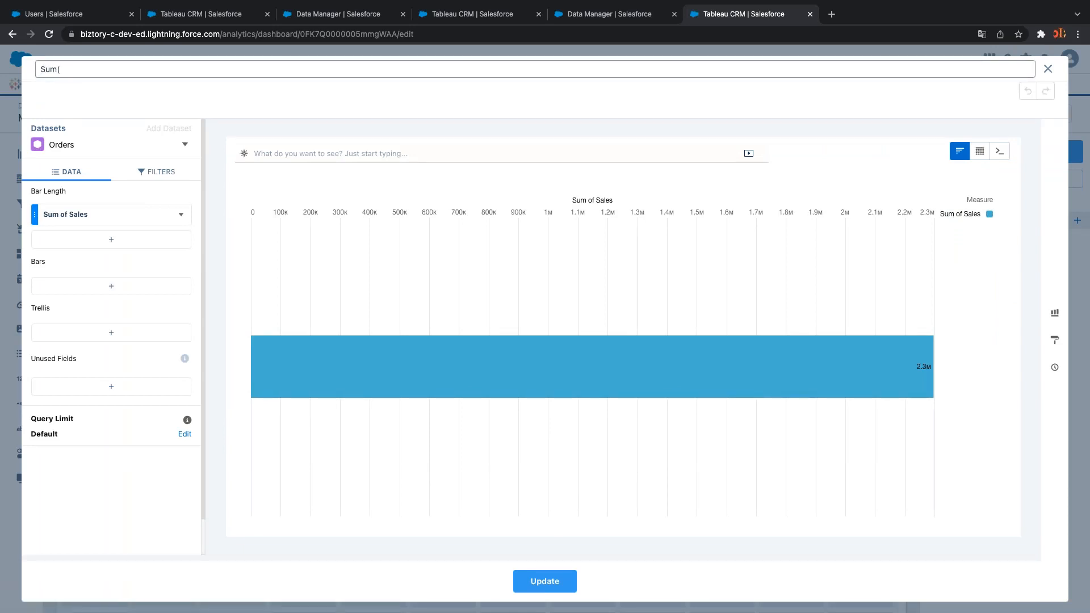
{"action": "type", "text": "Sales"}
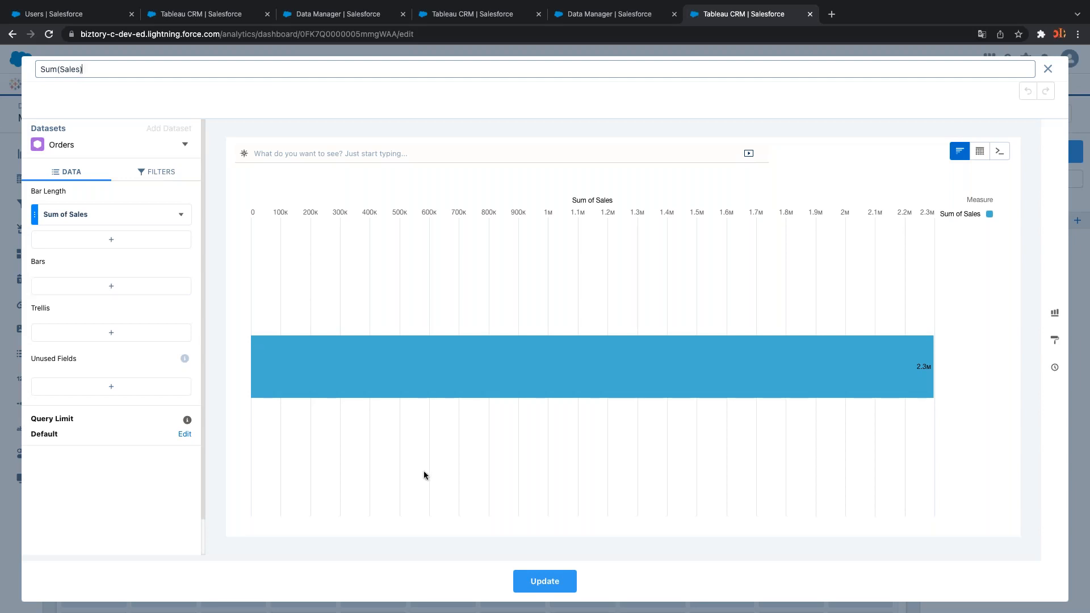
{"action": "left_click", "coordinate": [527, 579]}
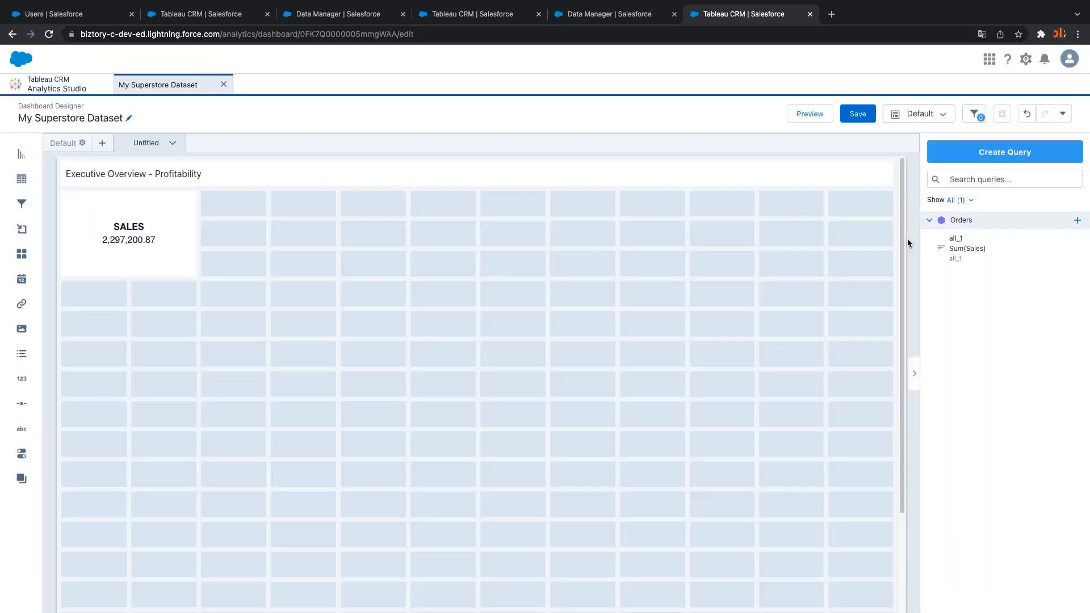
Give Sum of Sales the custom number format $#### so the tile reads $2297201
{"action": "left_click", "coordinate": [1081, 248]}
{"action": "left_click", "coordinate": [1008, 262]}
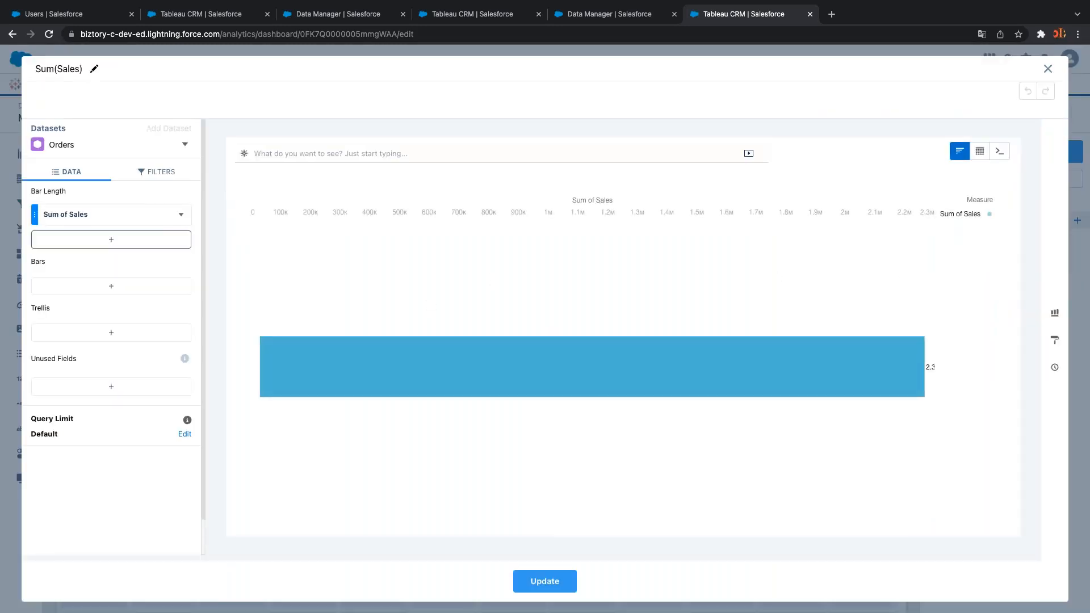
{"action": "left_click", "coordinate": [181, 215]}
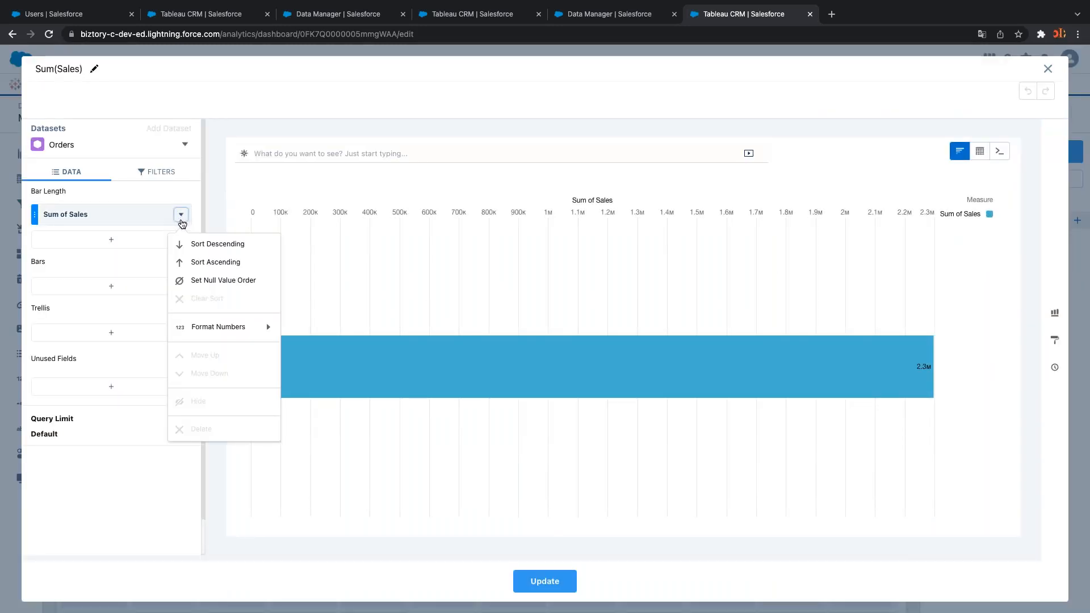
{"action": "mouse_move", "coordinate": [238, 326]}
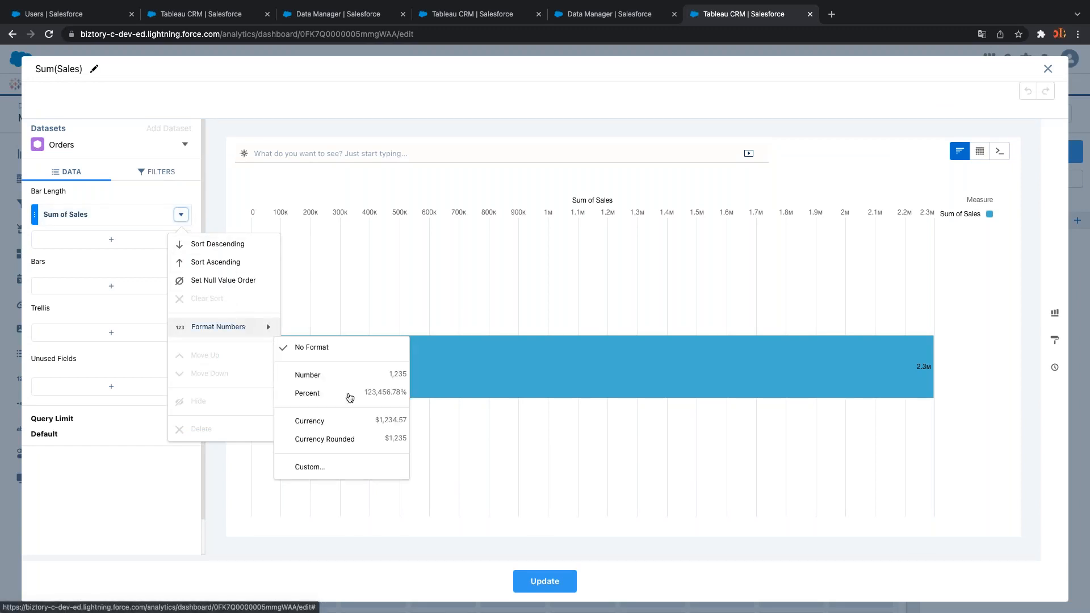
{"action": "left_click", "coordinate": [332, 466]}
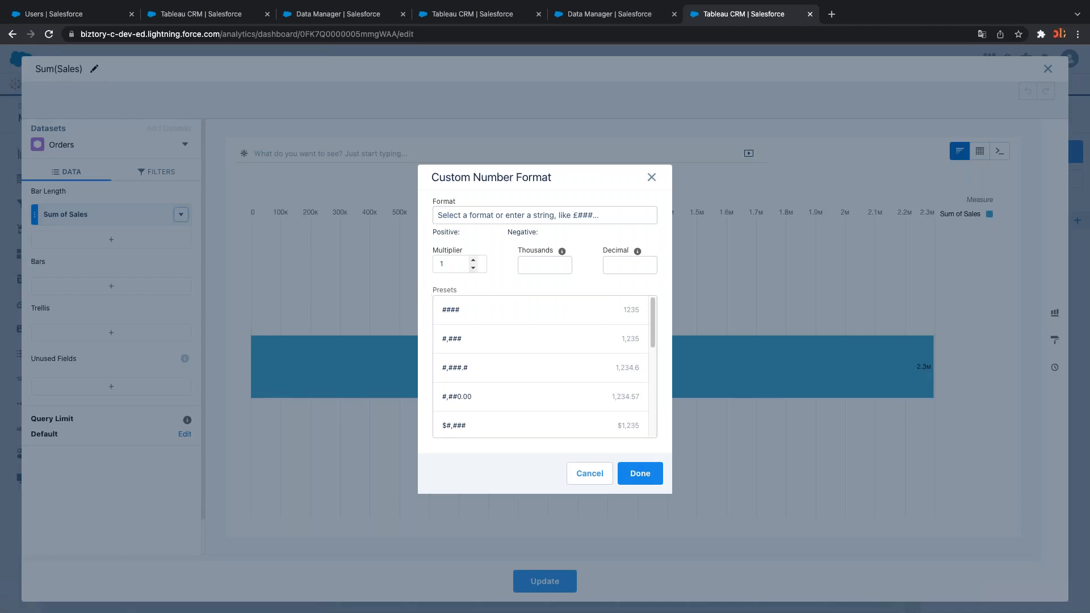
{"action": "left_click", "coordinate": [492, 309]}
{"action": "left_click", "coordinate": [437, 214]}
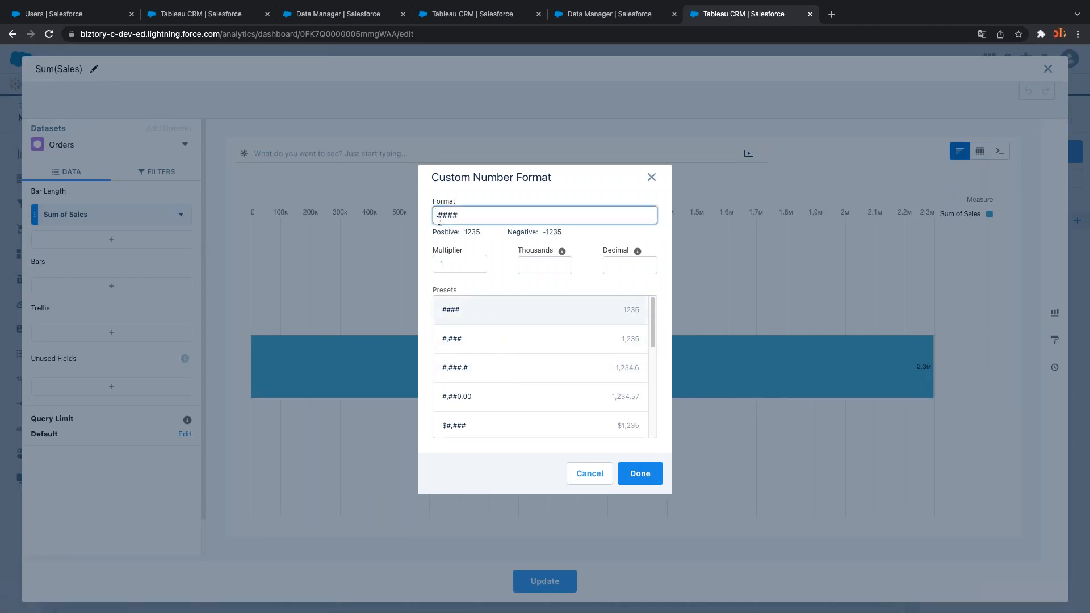
{"action": "type", "text": "$"}
{"action": "left_click_drag", "start_coordinate": [653, 317], "coordinate": [653, 341]}
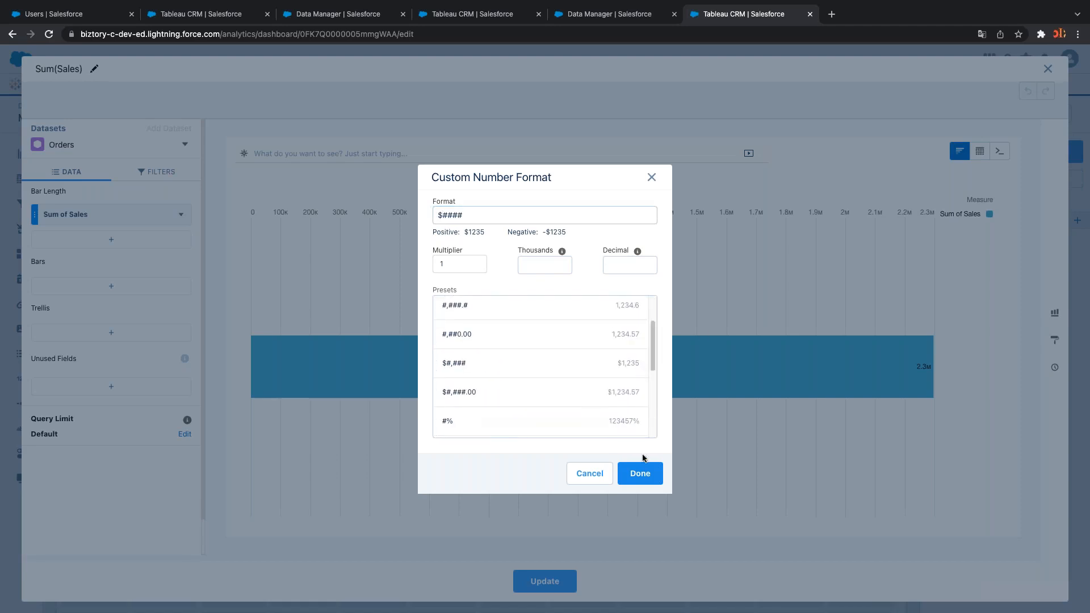
{"action": "left_click", "coordinate": [641, 478]}
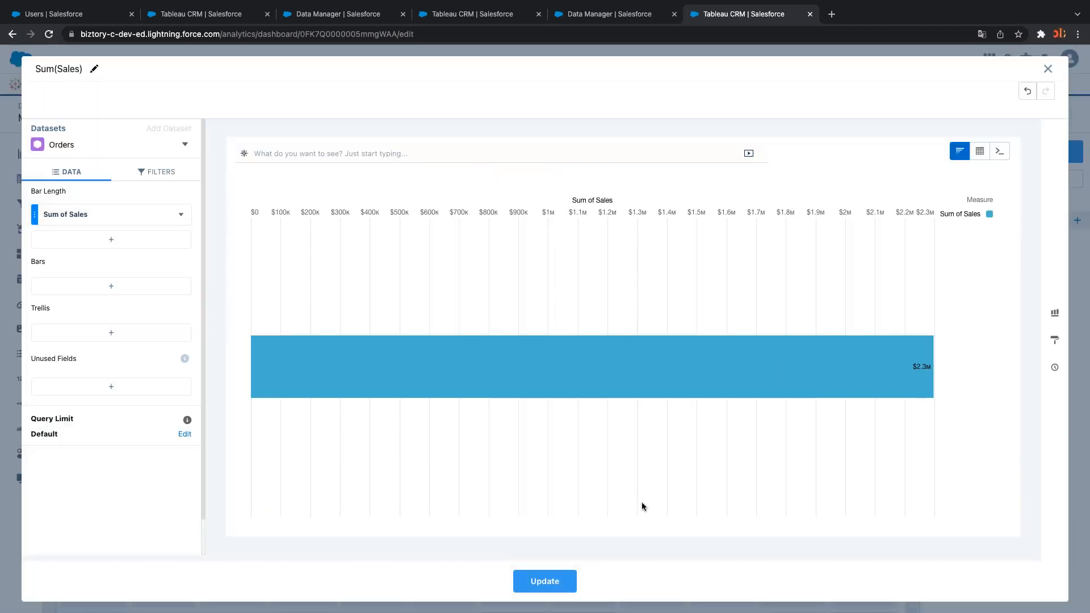
{"action": "left_click", "coordinate": [517, 591]}
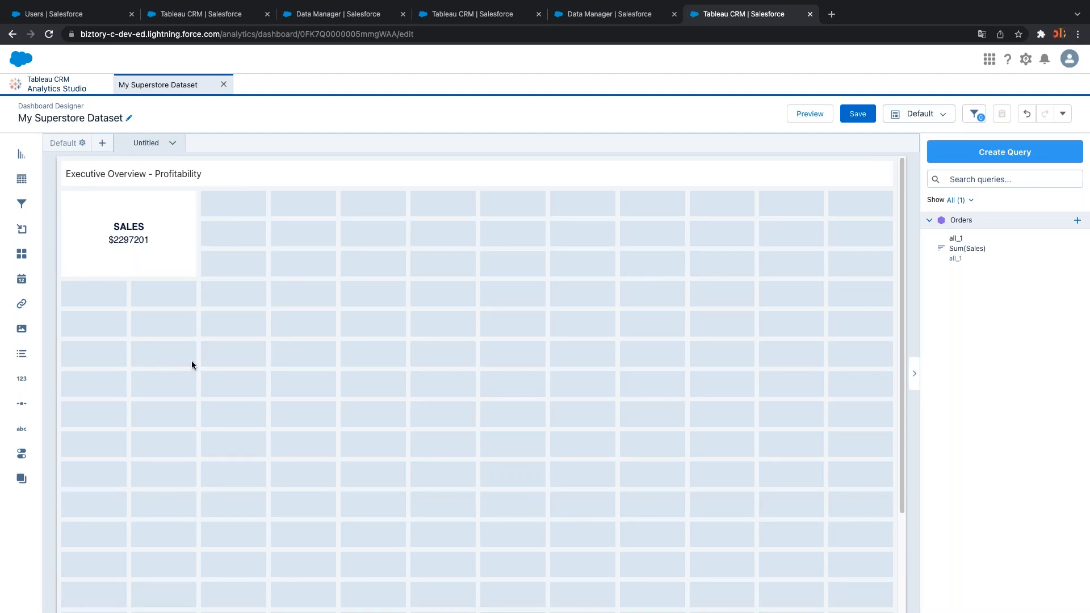
{"action": "key", "text": "ctrl+Right"}
{"action": "key", "text": "ctrl+Right"}
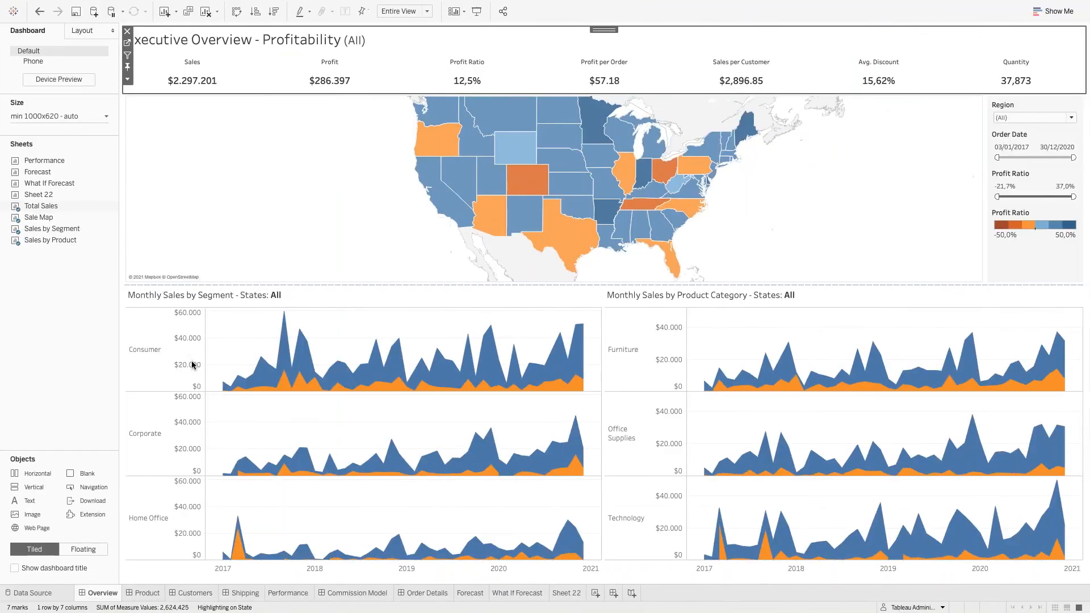
Duplicate the SALES tile to its right, retitle it PROFIT and remove the sales value
{"action": "key", "text": "ctrl+Left"}
{"action": "key", "text": "ctrl+Left"}
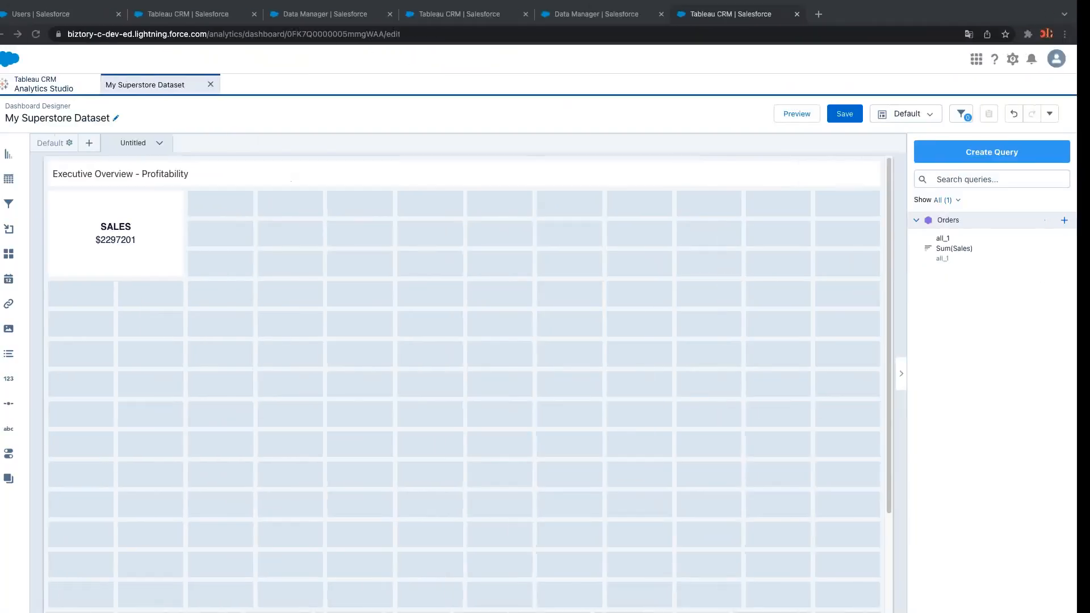
{"action": "left_click", "coordinate": [156, 265]}
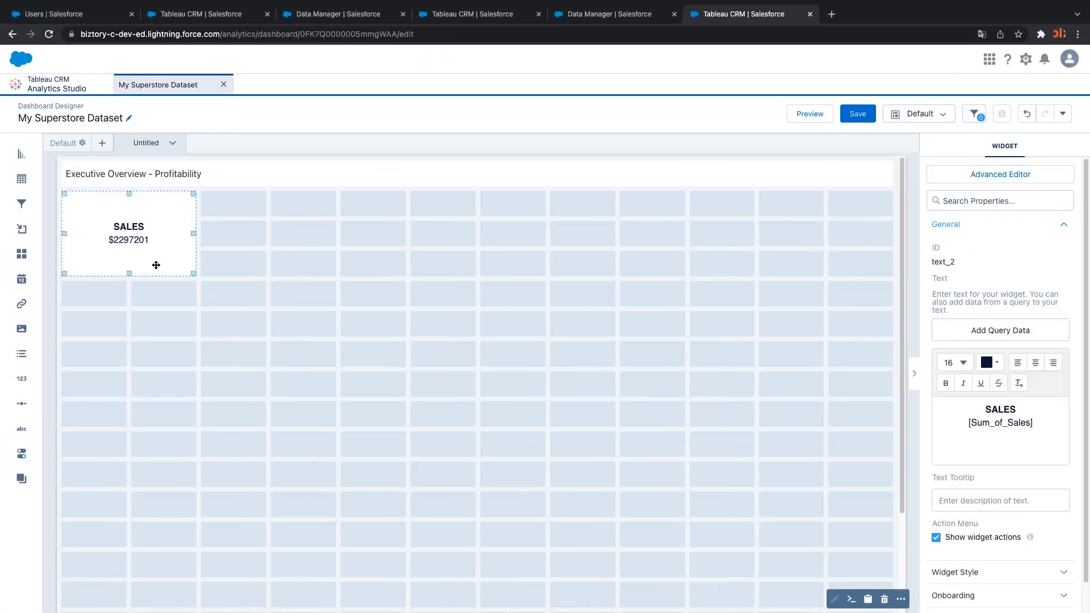
{"action": "key", "text": "super+c"}
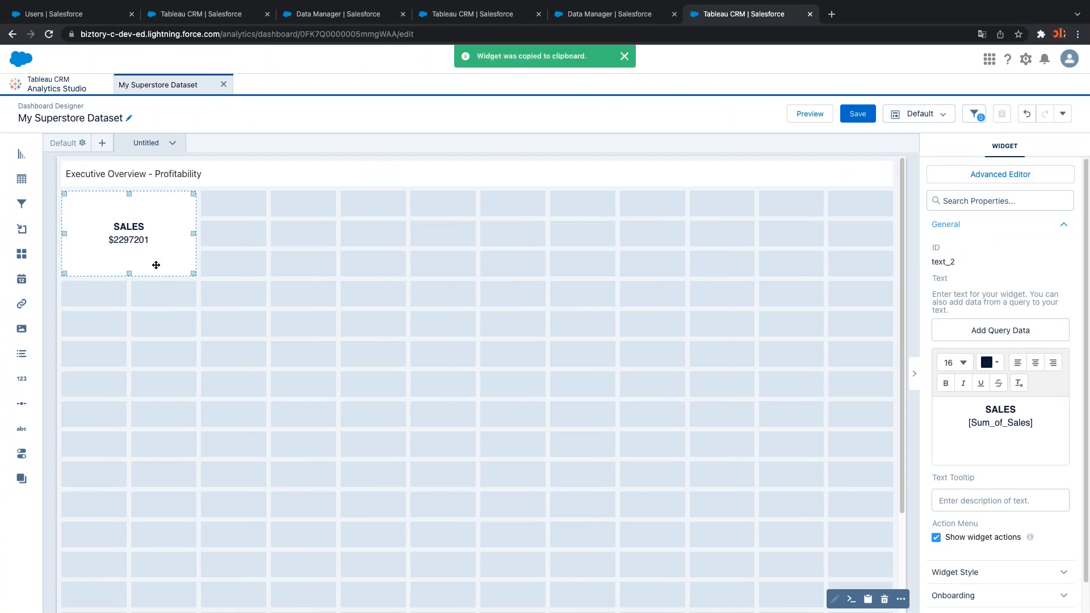
{"action": "key", "text": "super+v"}
{"action": "left_click_drag", "start_coordinate": [139, 309], "coordinate": [302, 239]}
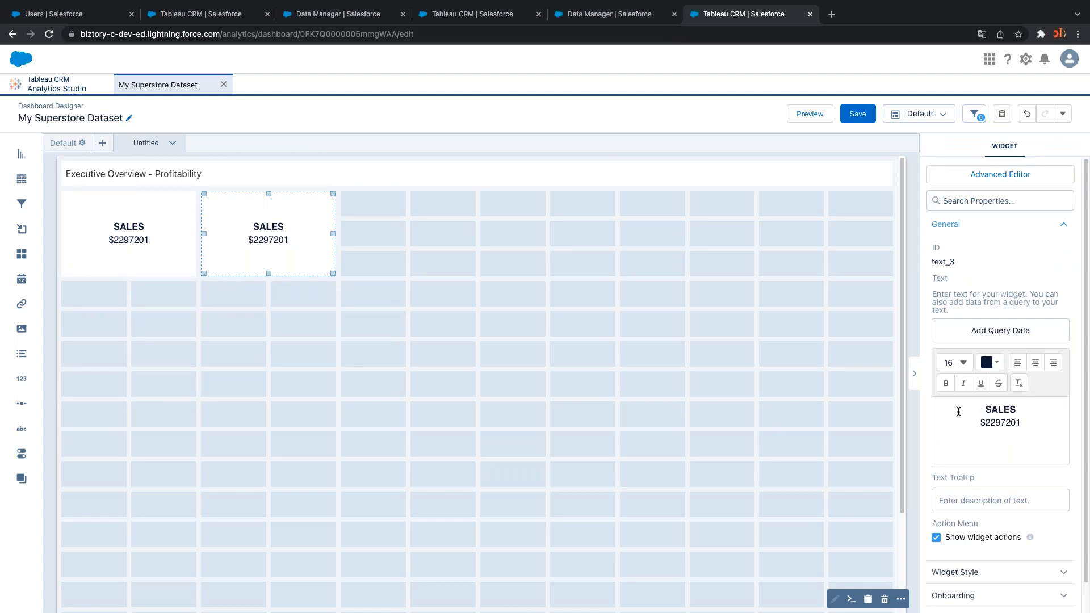
{"action": "left_click_drag", "start_coordinate": [985, 409], "coordinate": [1018, 409]}
{"action": "type", "text": "PROFIT"}
{"action": "left_click_drag", "start_coordinate": [1020, 423], "coordinate": [978, 423]}
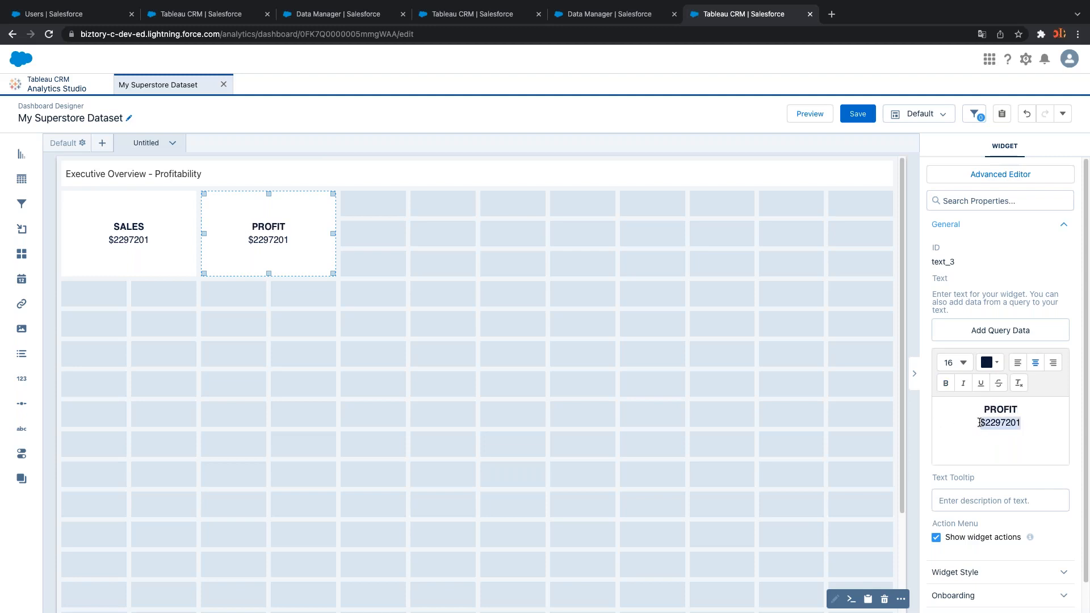
{"action": "left_click", "coordinate": [979, 425]}
{"action": "left_click_drag", "start_coordinate": [1020, 422], "coordinate": [976, 421]}
{"action": "key", "text": "BackSpace"}
Duplicate the PROFIT tile into the third slot titled PROFIT RATIO
{"action": "scroll", "coordinate": [994, 433], "scroll_direction": "down", "scroll_amount": 1}
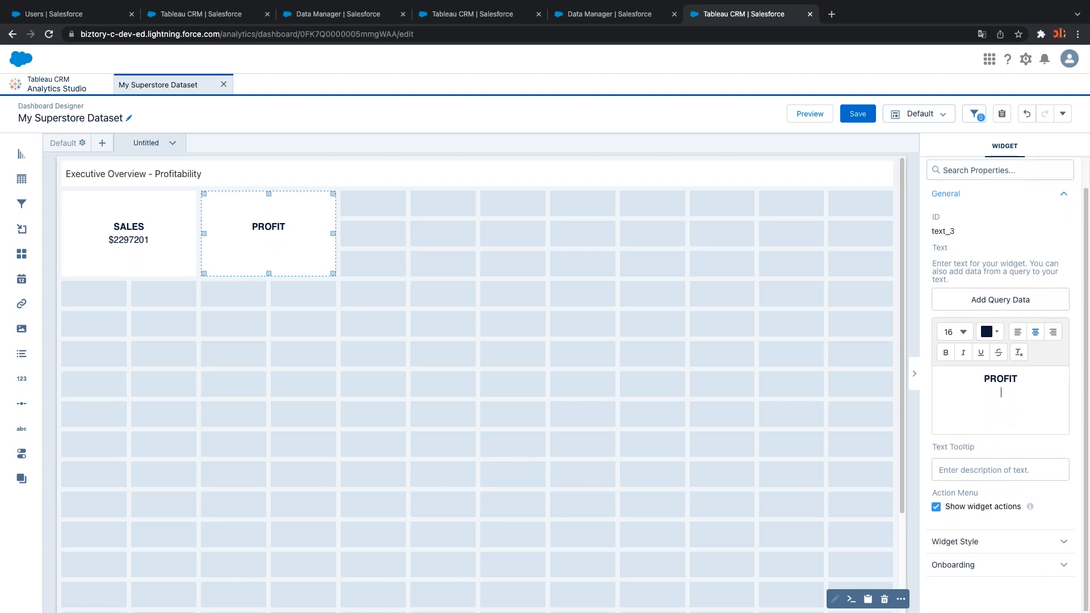
{"action": "left_click", "coordinate": [300, 248]}
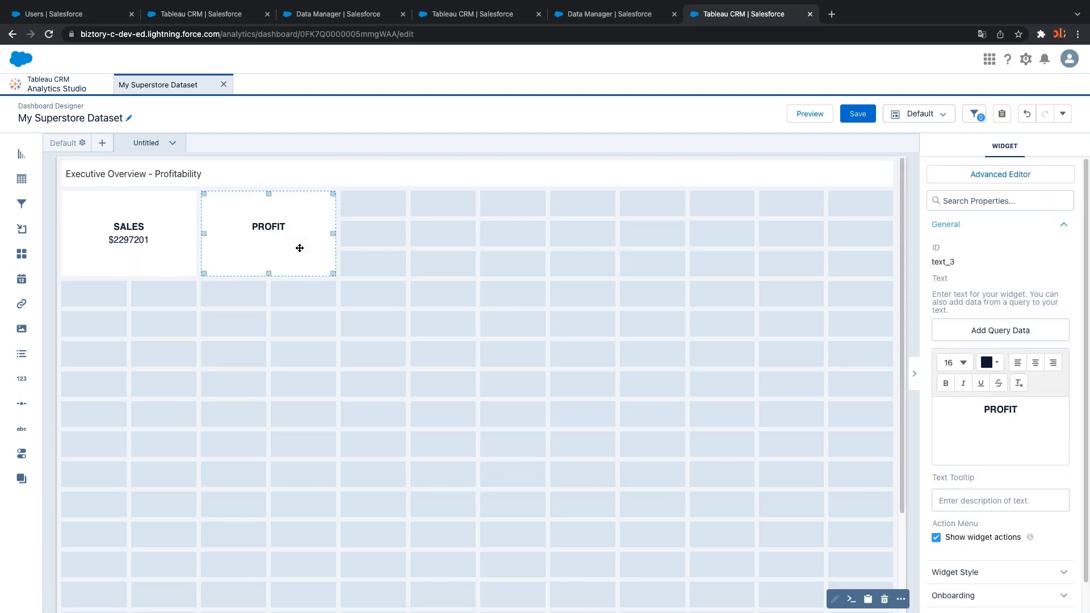
{"action": "key", "text": "super+c"}
{"action": "key", "text": "super+v"}
{"action": "left_click_drag", "start_coordinate": [306, 323], "coordinate": [426, 240]}
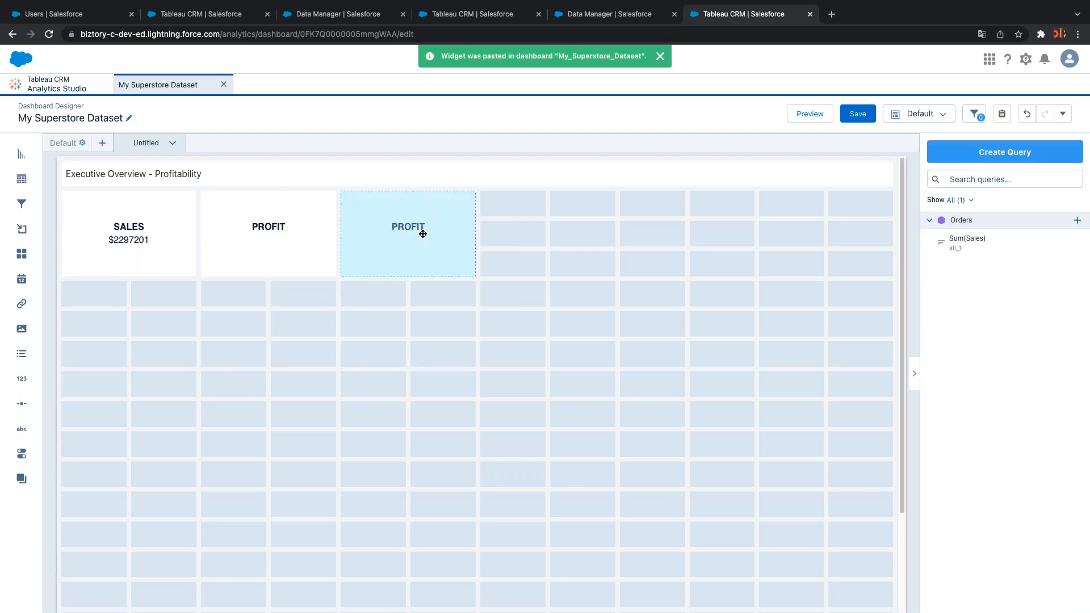
{"action": "left_click", "coordinate": [423, 234]}
{"action": "left_click", "coordinate": [1027, 406]}
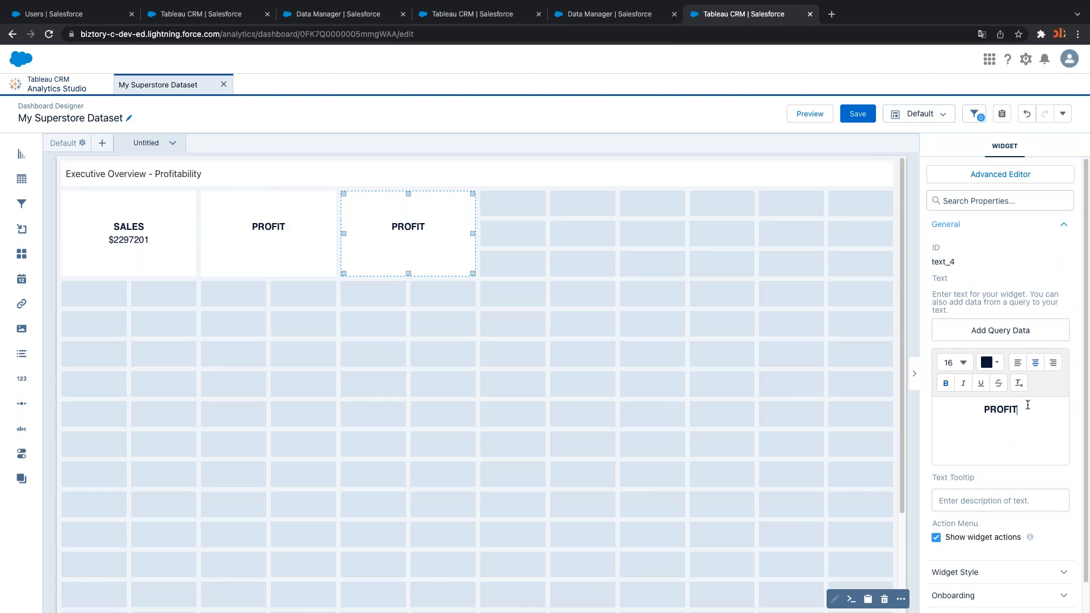
{"action": "type", "text": "RAI"}
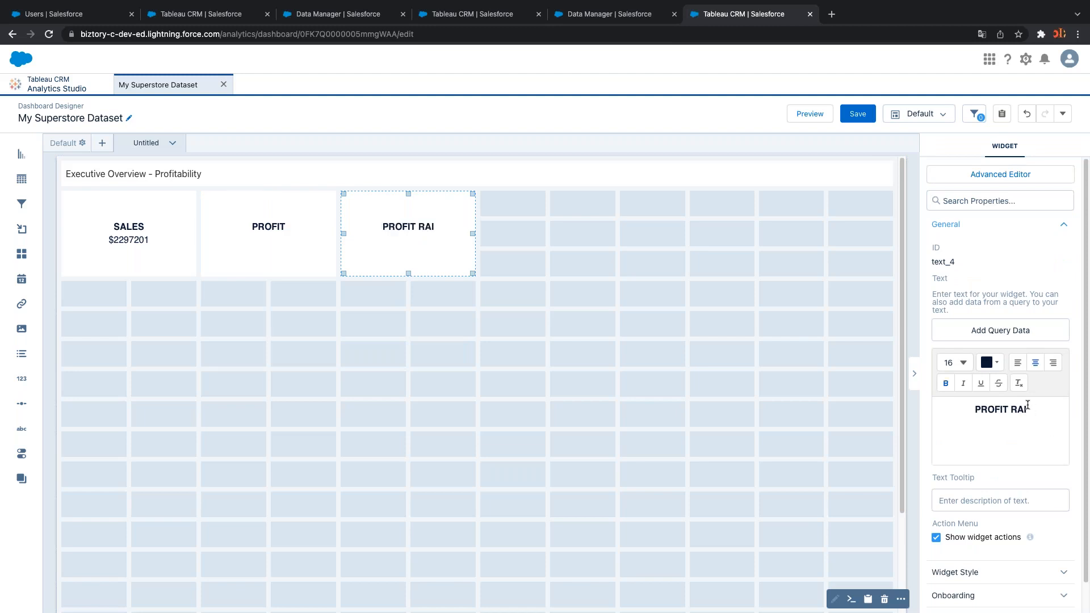
{"action": "key", "text": "BackSpace"}
{"action": "type", "text": "TIOO"}
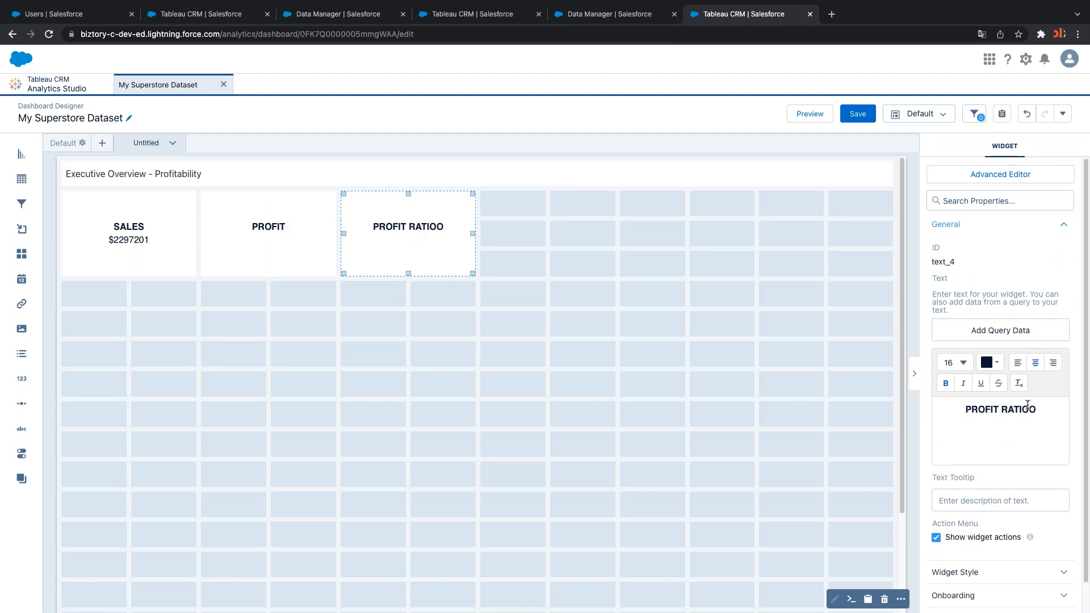
{"action": "key", "text": "BackSpace"}
{"action": "left_click", "coordinate": [565, 442]}
Copy the PROFIT RATIO tile into the fourth slot and retitle it KPI
{"action": "left_click", "coordinate": [449, 267]}
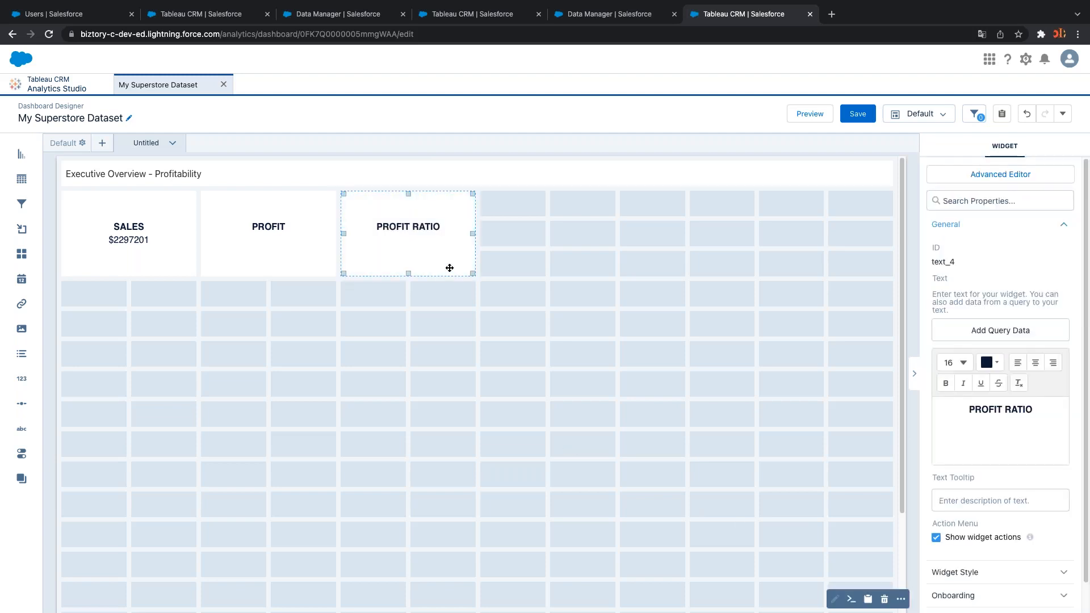
{"action": "key", "text": "ctrl+c"}
{"action": "key", "text": "ctrl+v"}
{"action": "left_click_drag", "start_coordinate": [409, 324], "coordinate": [578, 242]}
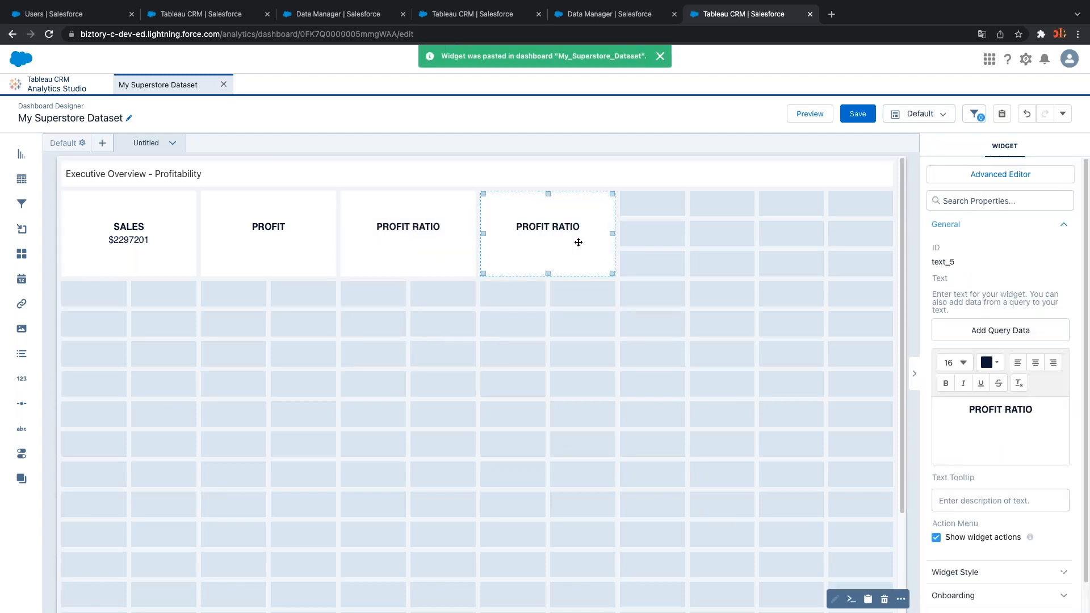
{"action": "left_click_drag", "start_coordinate": [1033, 410], "coordinate": [972, 410]}
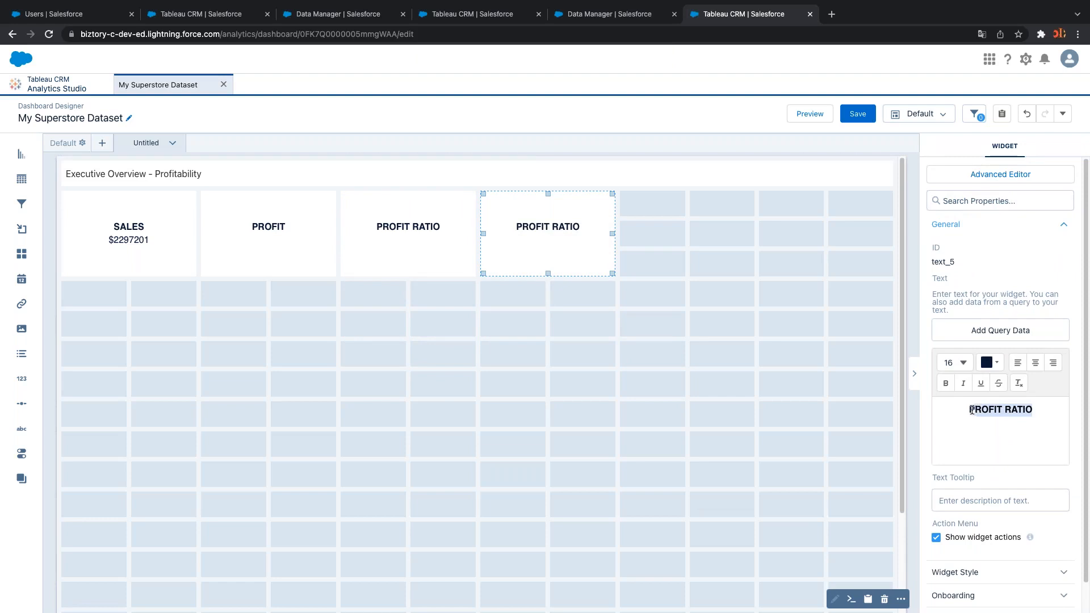
{"action": "type", "text": "JPI"}
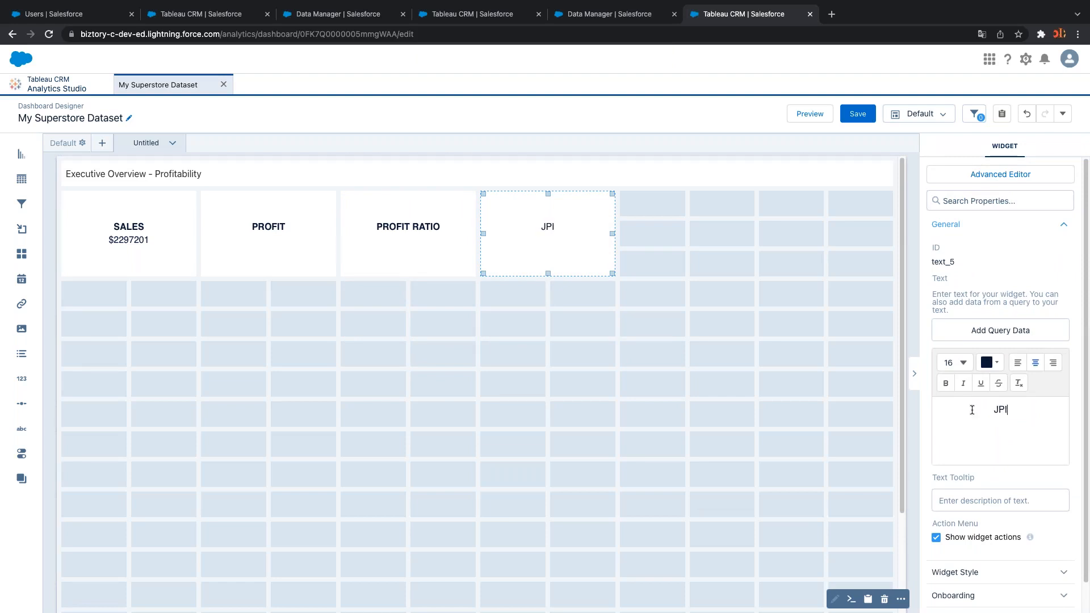
{"action": "key", "text": "BackSpace"}
{"action": "key", "text": "BackSpace"}
{"action": "type", "text": "KPI"}
{"action": "left_click", "coordinate": [824, 377]}
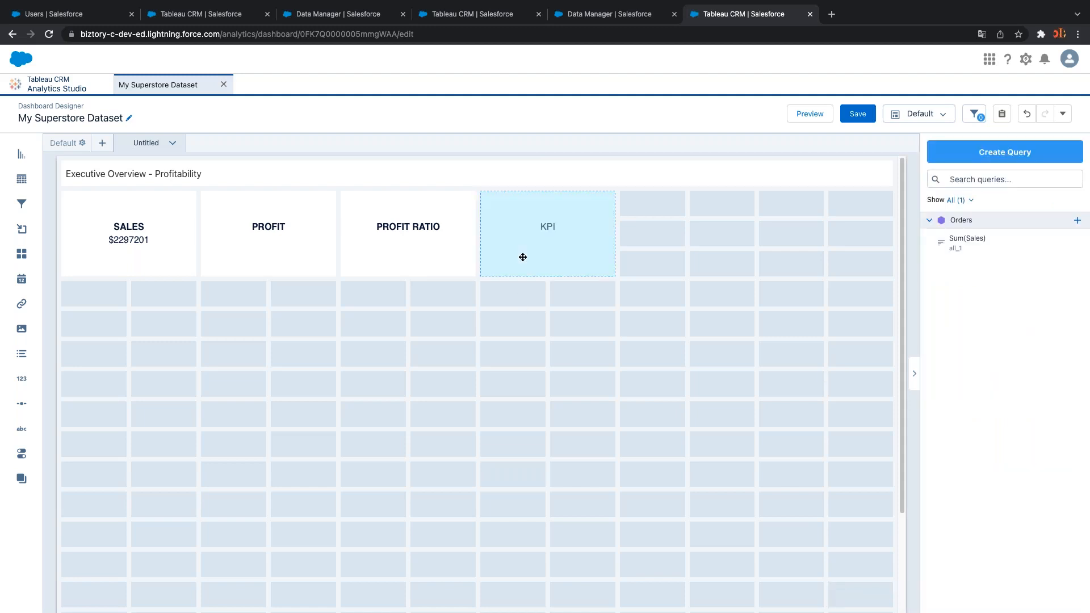
Paste two more KPI tiles into the last two top-row slots
{"action": "left_click", "coordinate": [523, 257]}
{"action": "key", "text": "ctrl+c"}
{"action": "key", "text": "ctrl+v"}
{"action": "left_click_drag", "start_coordinate": [547, 302], "coordinate": [687, 245]}
{"action": "key", "text": "ctrl+c"}
{"action": "key", "text": "ctrl+v"}
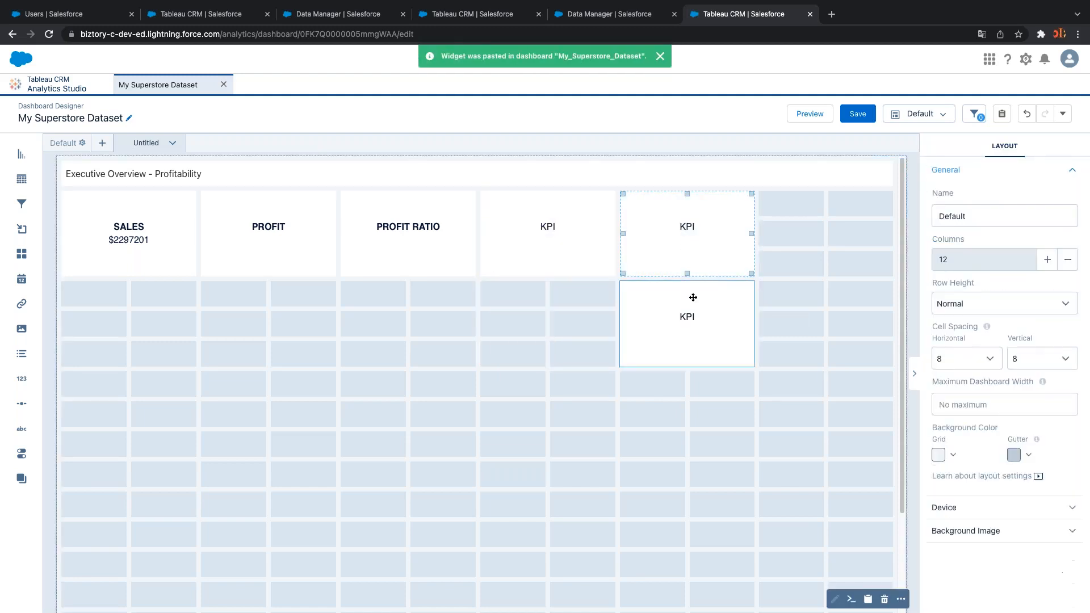
{"action": "left_click_drag", "start_coordinate": [691, 297], "coordinate": [832, 232]}
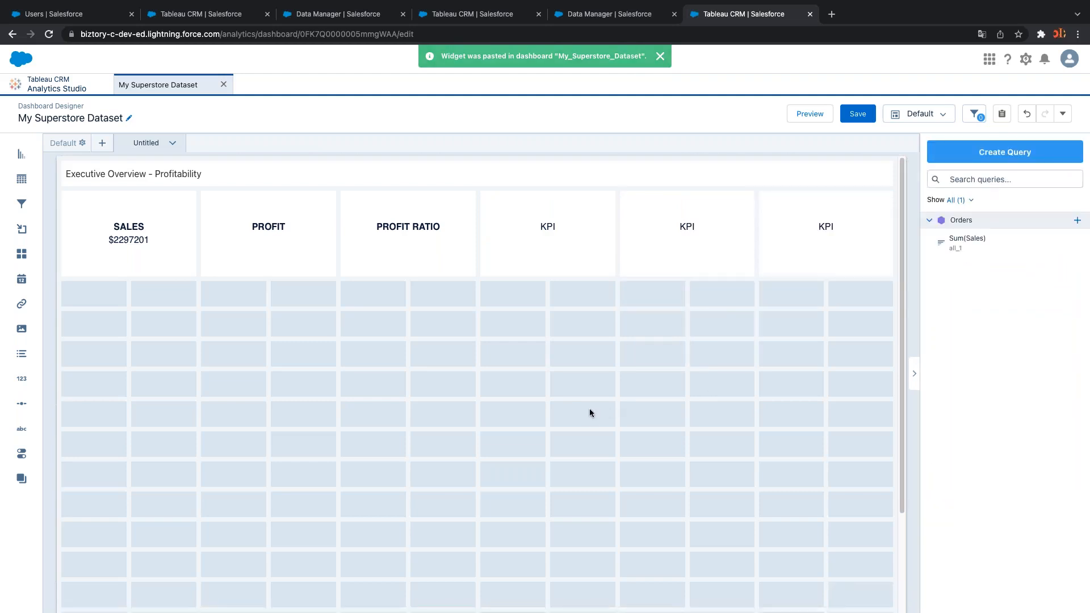
{"action": "left_click", "coordinate": [277, 265]}
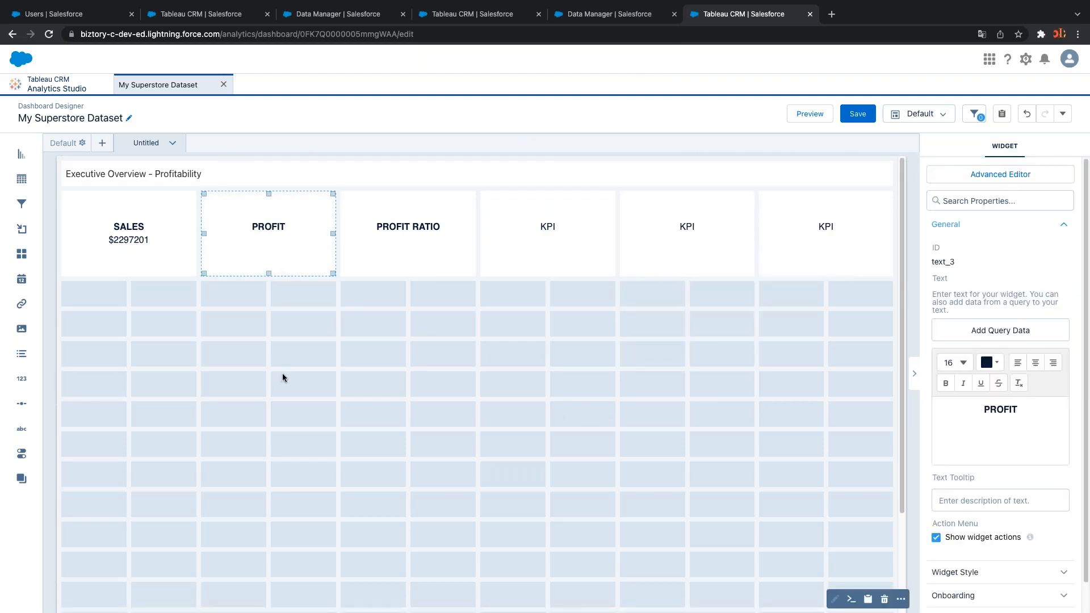
{"action": "left_click", "coordinate": [282, 376]}
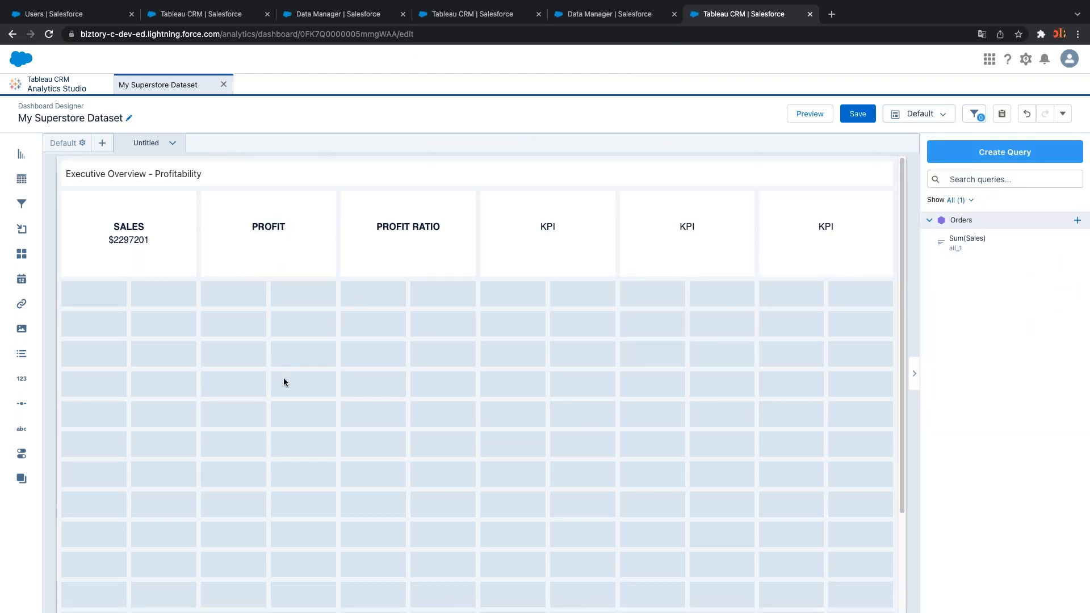
Create a Sum of Sales query on the Orders dataset and save it to the dashboard as Sales_1
{"action": "left_click", "coordinate": [999, 157]}
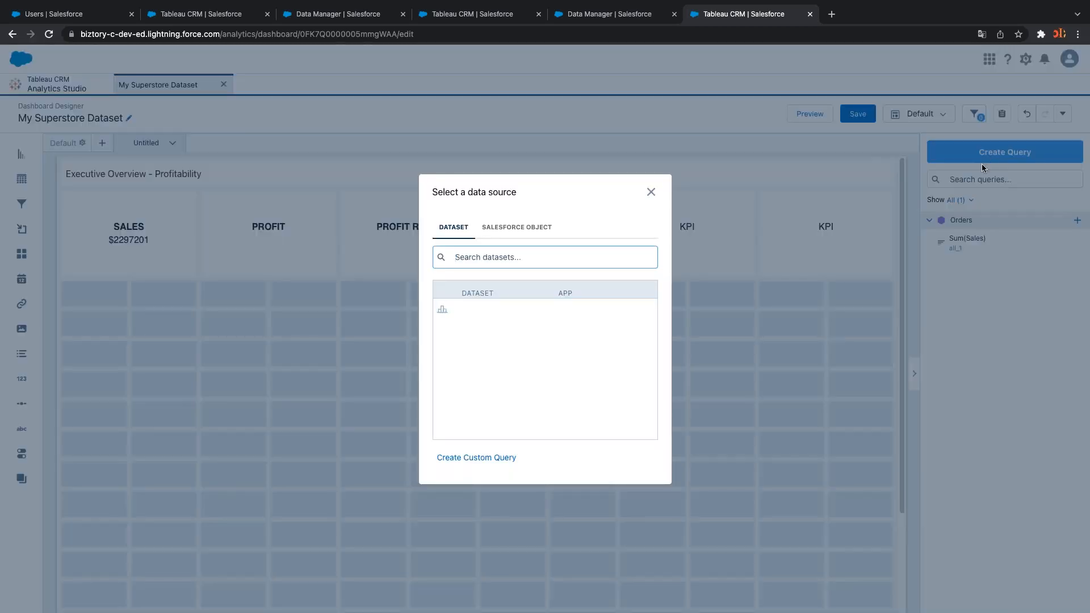
{"action": "left_click", "coordinate": [472, 314]}
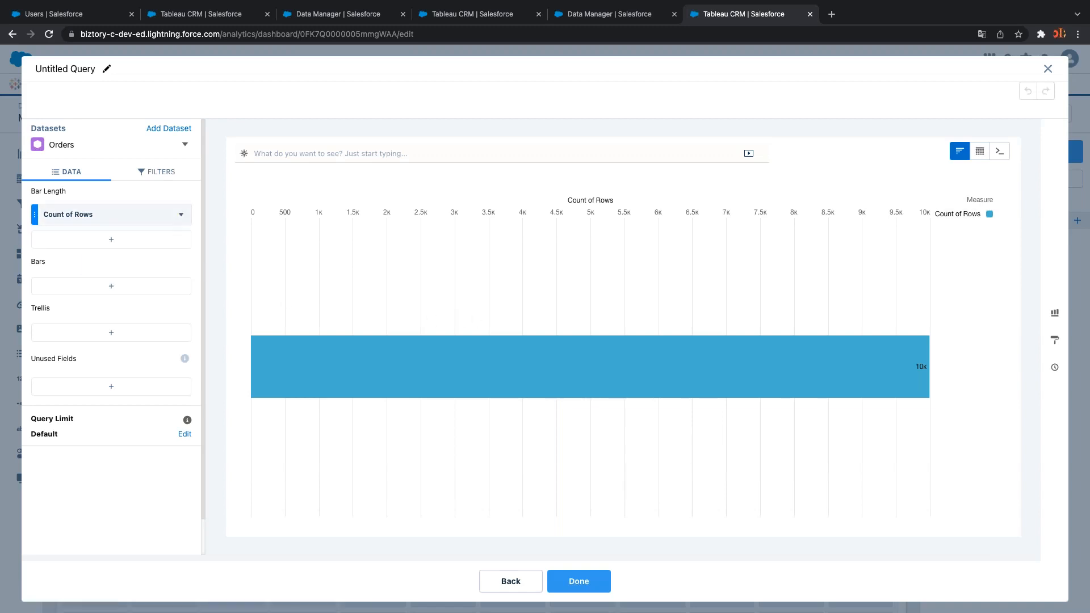
{"action": "left_click", "coordinate": [165, 216]}
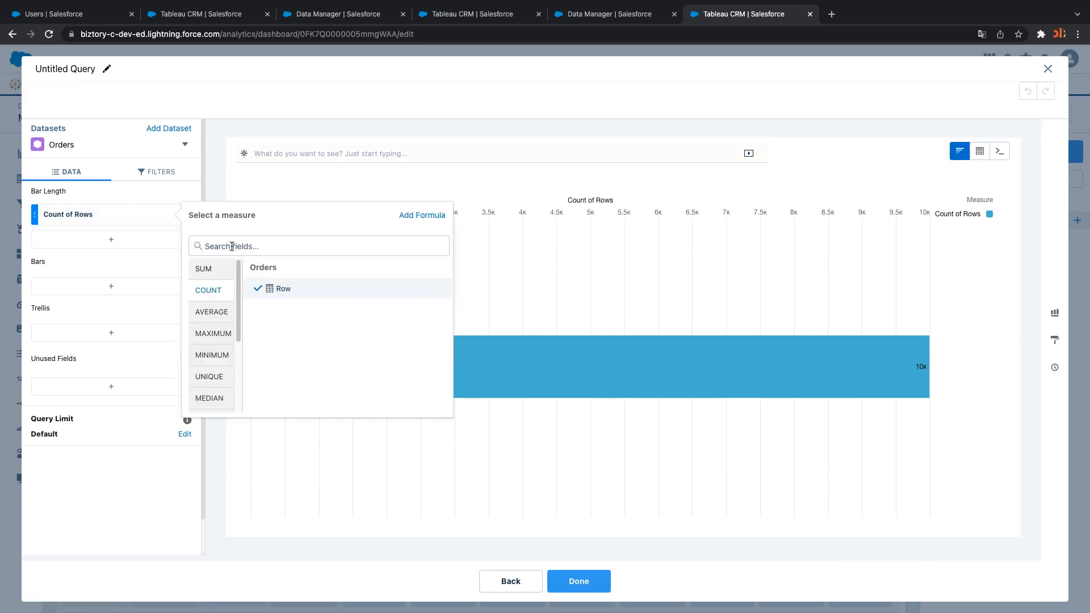
{"action": "type", "text": "sal"}
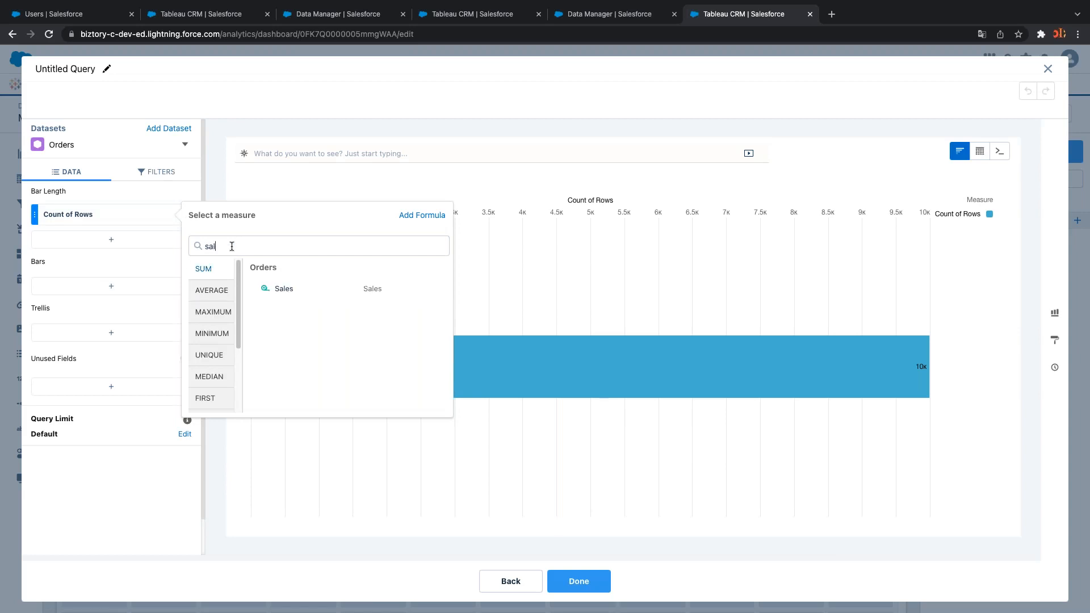
{"action": "left_click", "coordinate": [311, 289]}
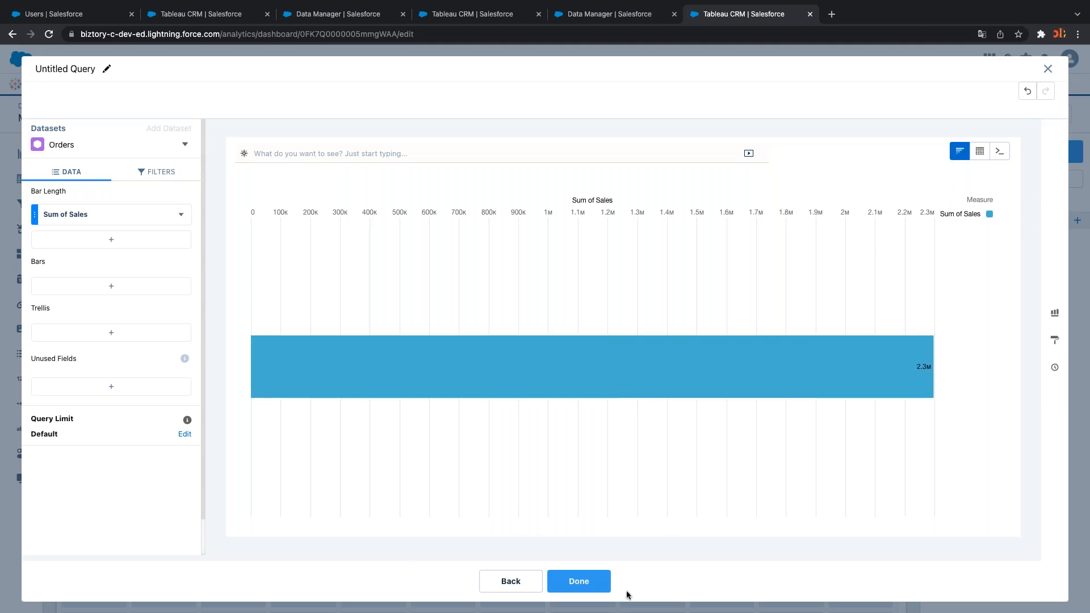
{"action": "left_click", "coordinate": [571, 585]}
Try feeding the PROFIT tile from the Sales_1 query, then close the panel without applying
{"action": "left_click", "coordinate": [289, 243]}
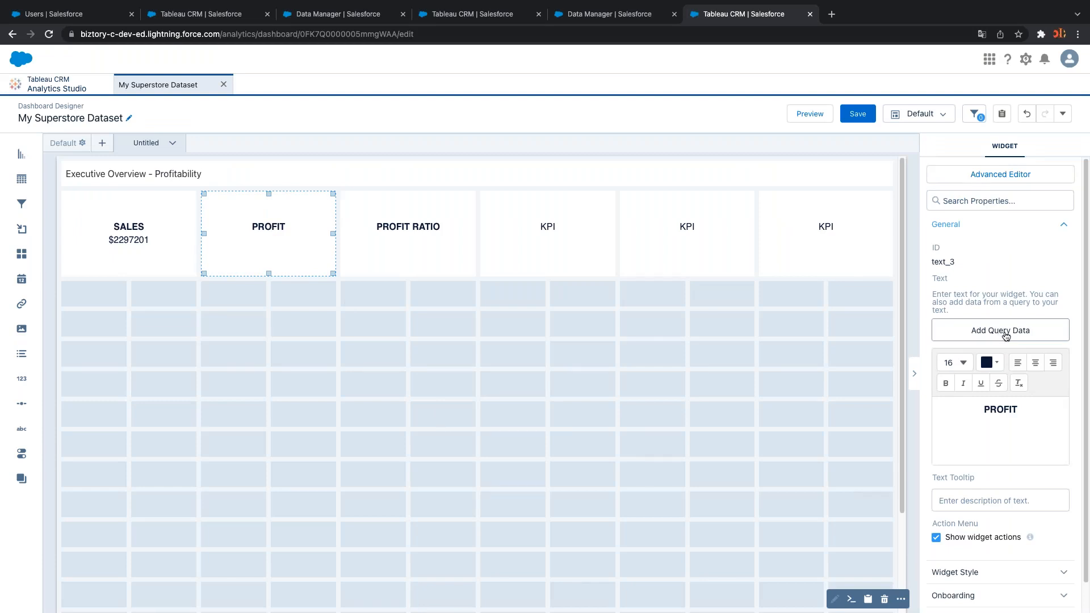
{"action": "left_click", "coordinate": [1000, 331]}
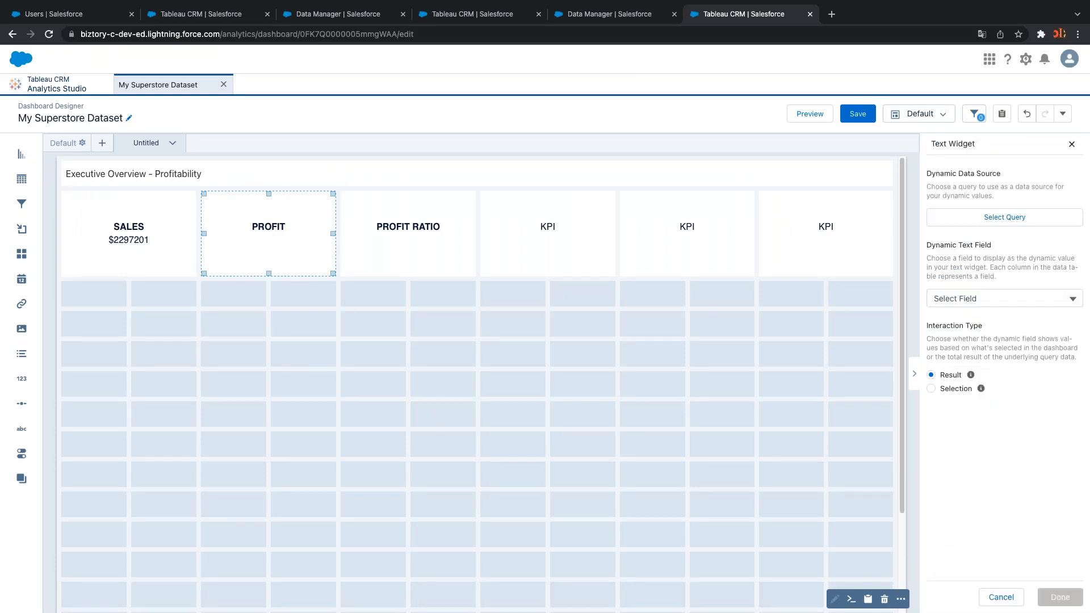
{"action": "left_click", "coordinate": [1004, 217]}
{"action": "left_click", "coordinate": [971, 220]}
{"action": "left_click", "coordinate": [994, 301]}
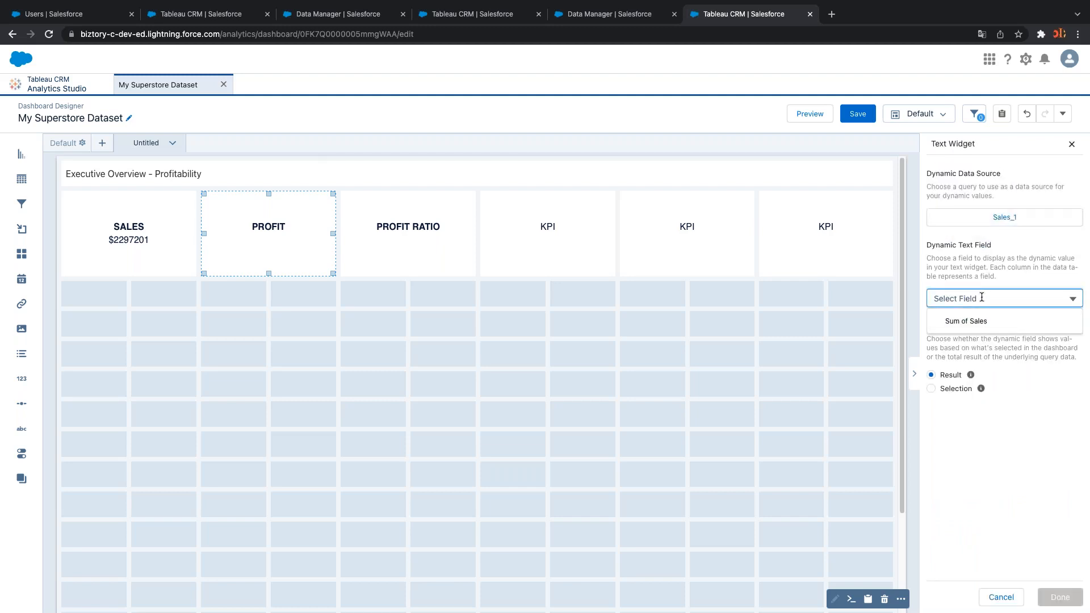
{"action": "left_click", "coordinate": [997, 219]}
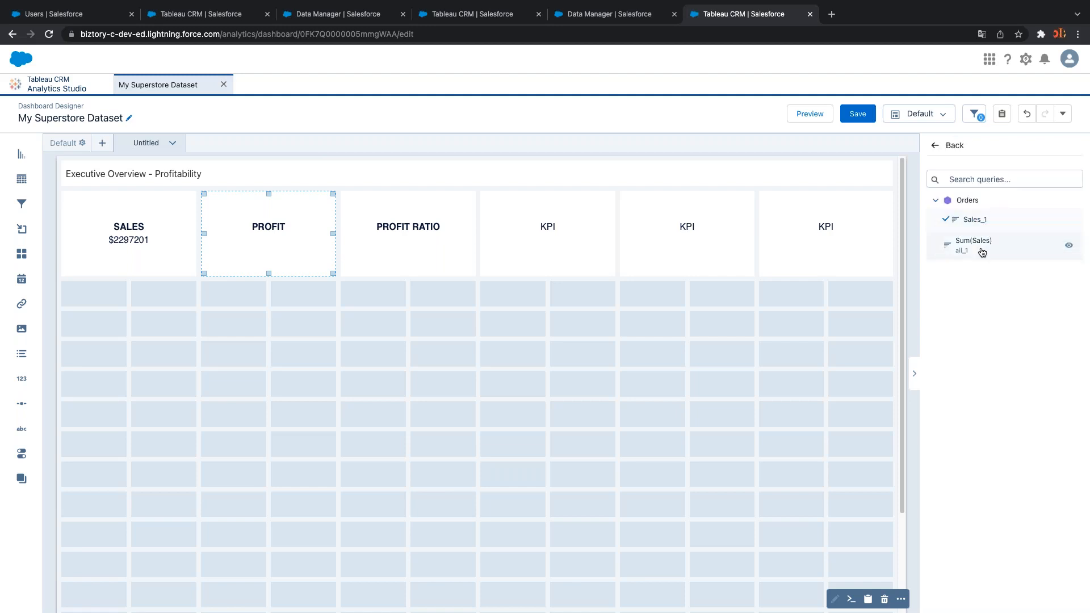
{"action": "left_click", "coordinate": [980, 221]}
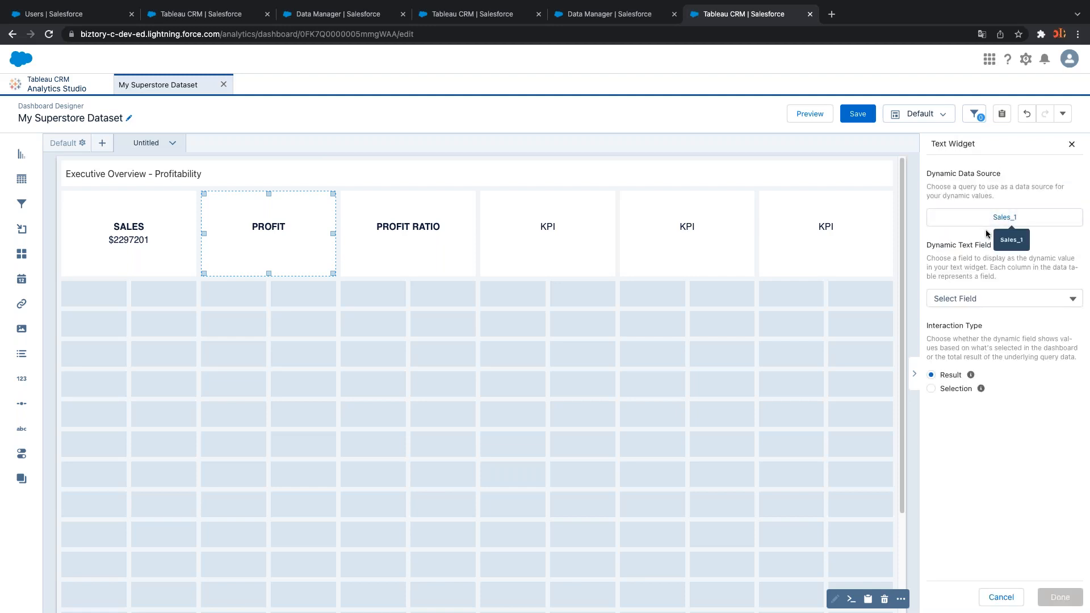
{"action": "left_click", "coordinate": [1071, 144]}
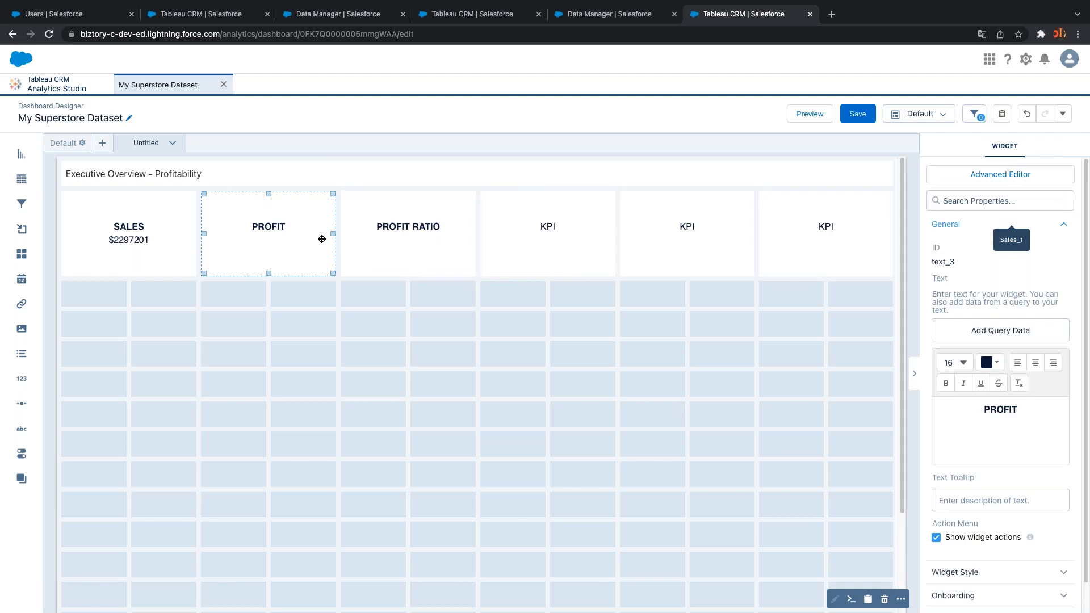
{"action": "left_click", "coordinate": [504, 336]}
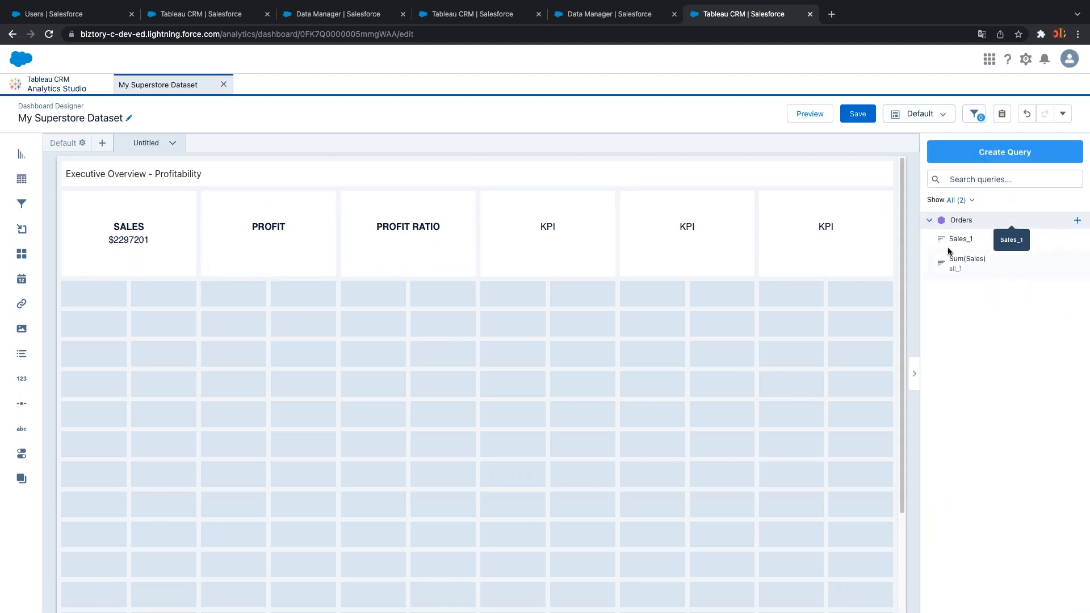
Swap the Sales_1 query's measure from Sales to Sum of Profit and update it
{"action": "left_click", "coordinate": [1076, 239]}
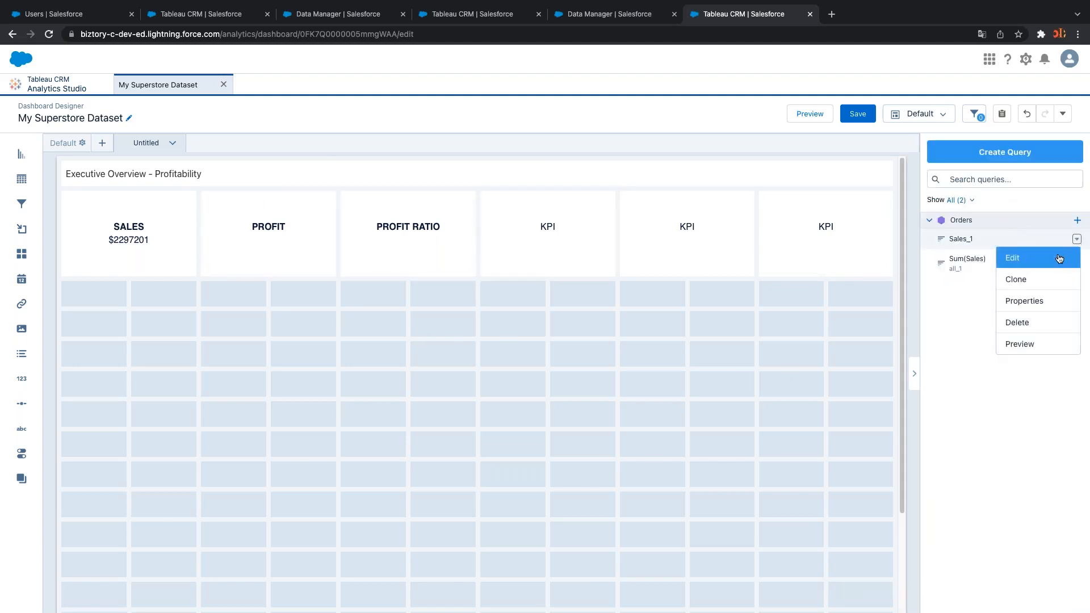
{"action": "left_click", "coordinate": [1046, 256]}
{"action": "left_click", "coordinate": [181, 214]}
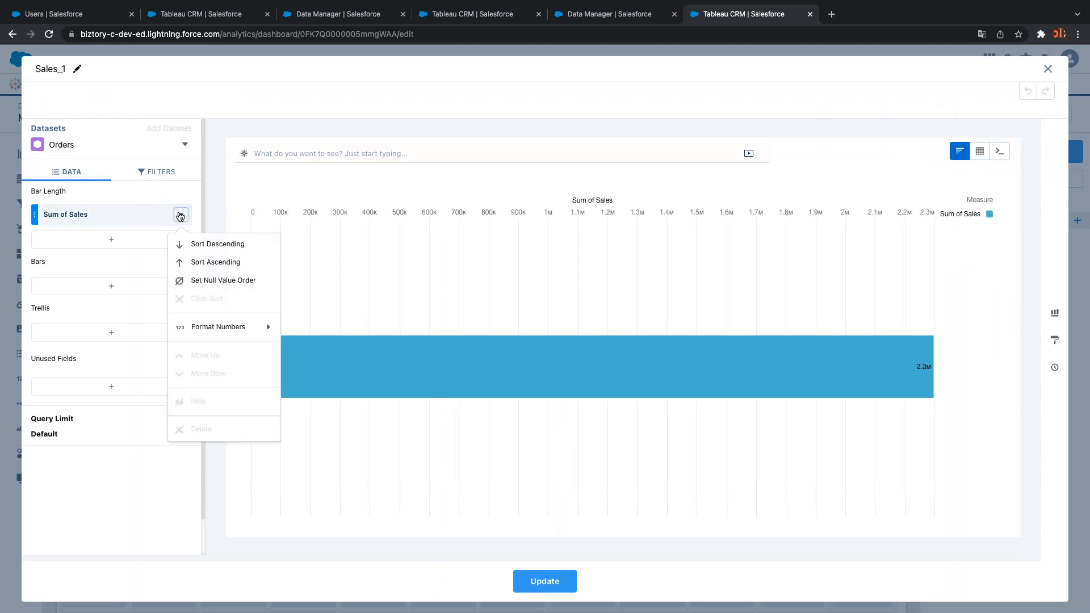
{"action": "left_click", "coordinate": [115, 215]}
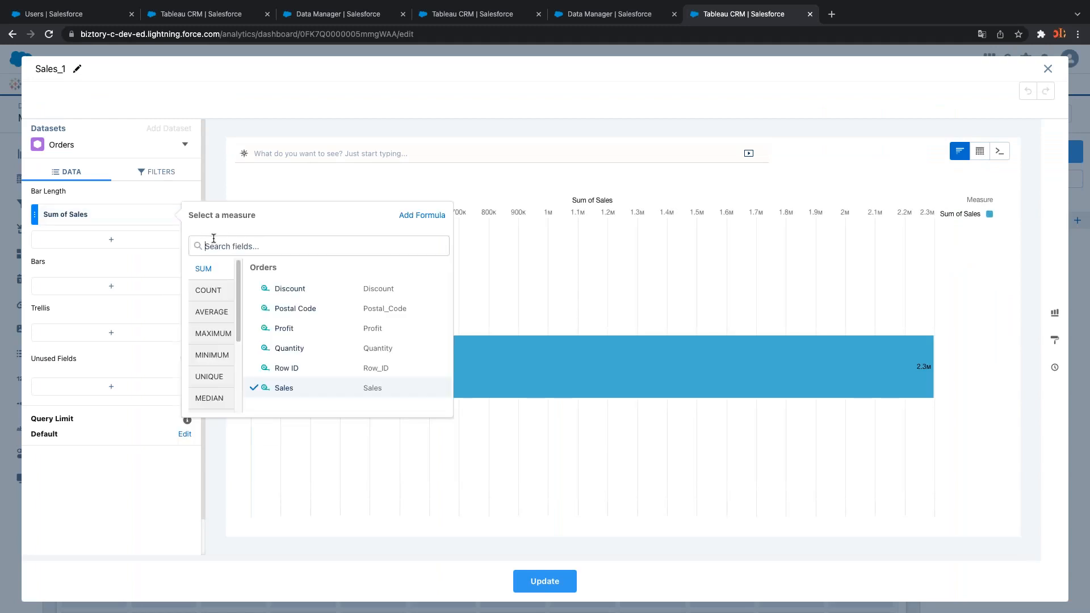
{"action": "type", "text": "prod"}
{"action": "key", "text": "BackSpace"}
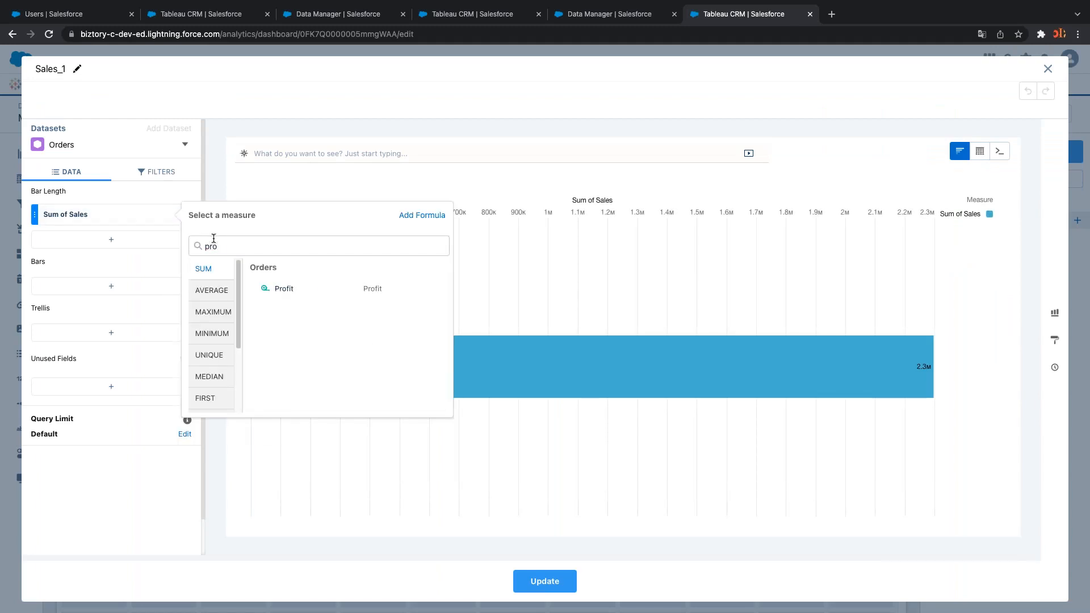
{"action": "type", "text": "f"}
{"action": "left_click", "coordinate": [279, 290]}
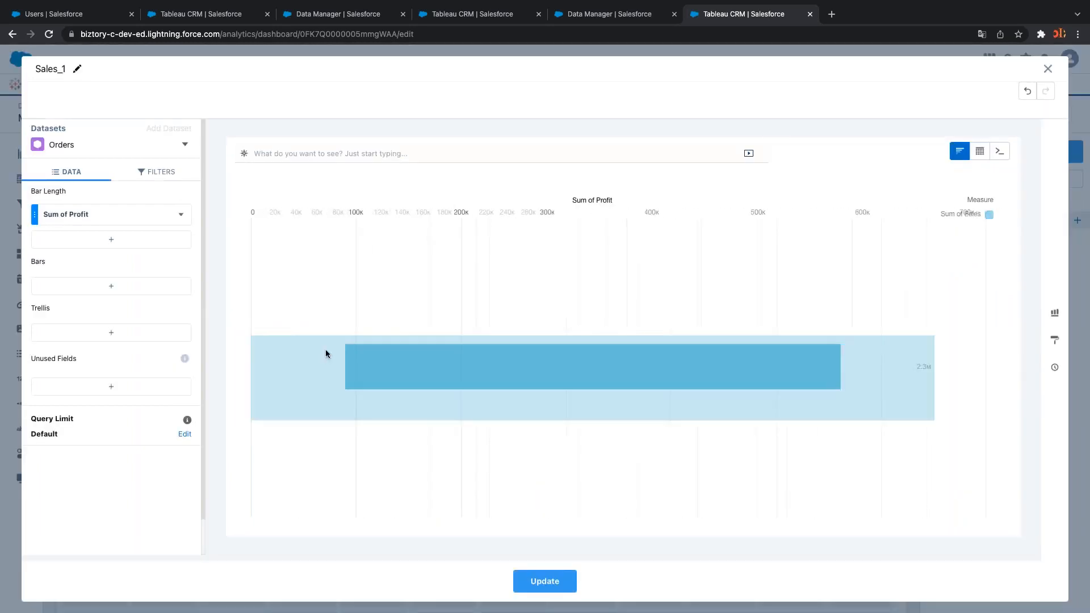
{"action": "left_click", "coordinate": [542, 581]}
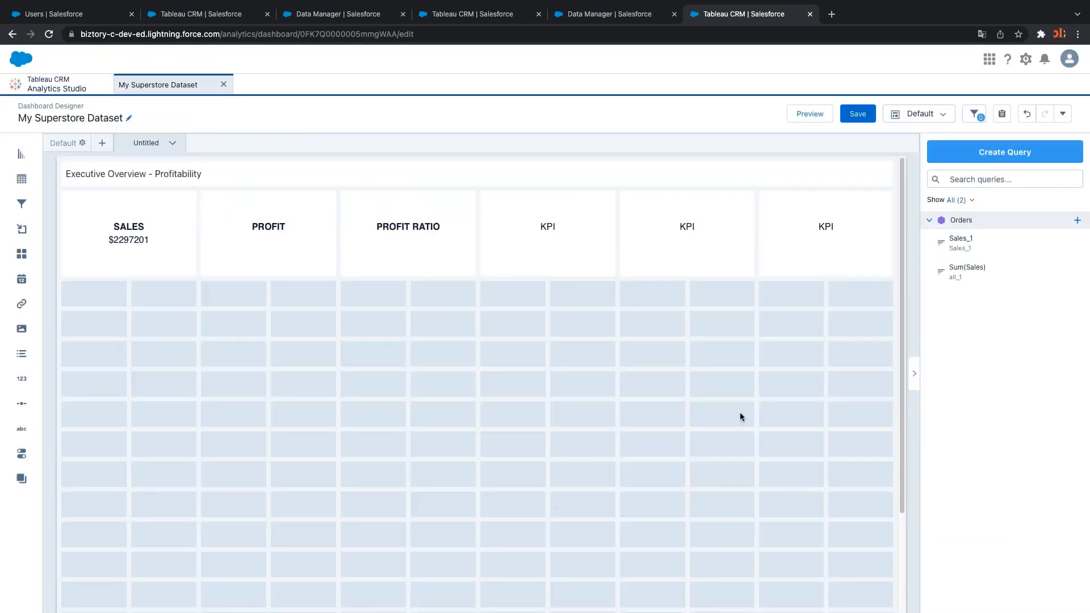
Rename the query to 'Sum(Profit)' and save it to the dashboard
{"action": "left_click", "coordinate": [1072, 241]}
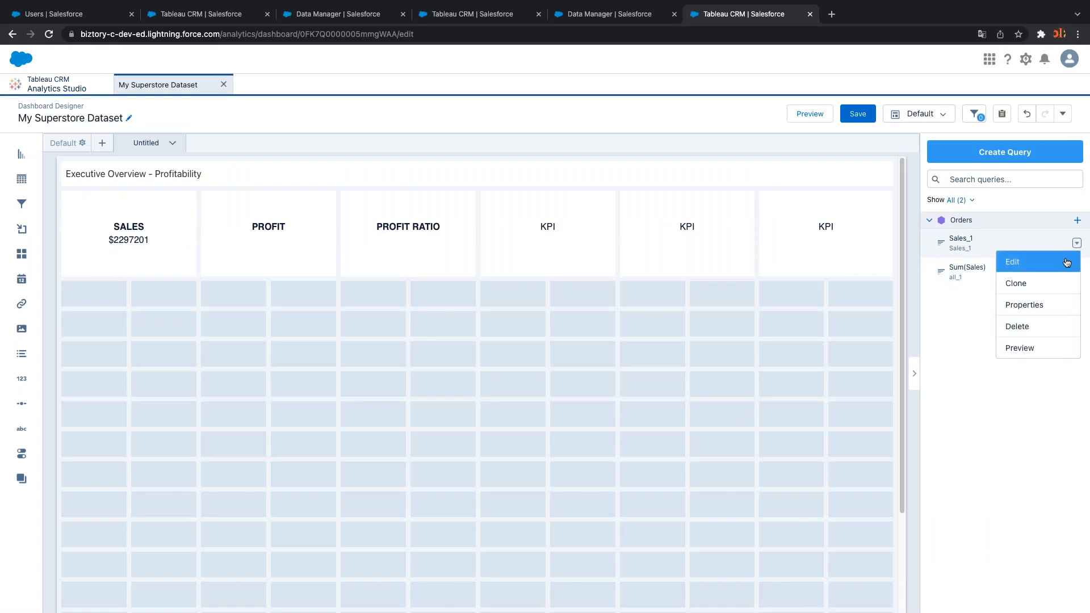
{"action": "left_click", "coordinate": [1065, 262]}
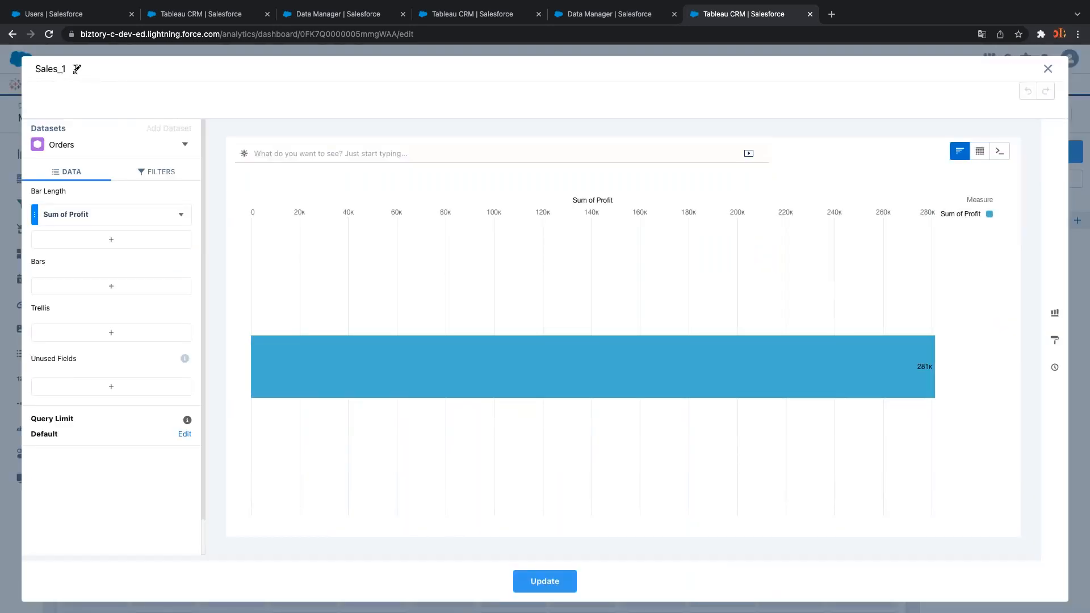
{"action": "left_click", "coordinate": [78, 69]}
{"action": "type", "text": "S"}
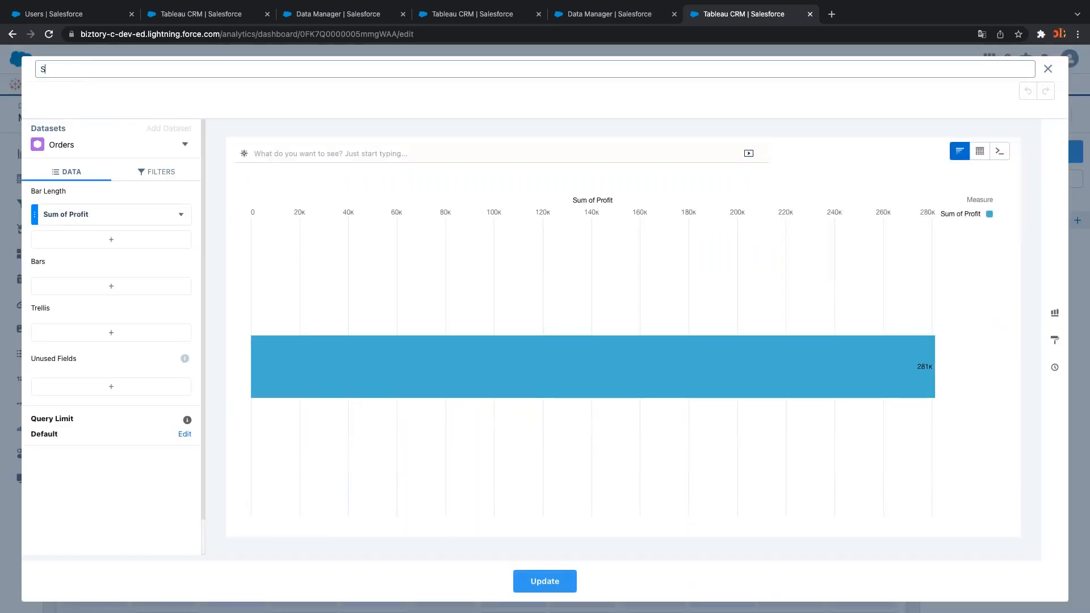
{"action": "type", "text": "um(Profit)"}
{"action": "left_click", "coordinate": [553, 575]}
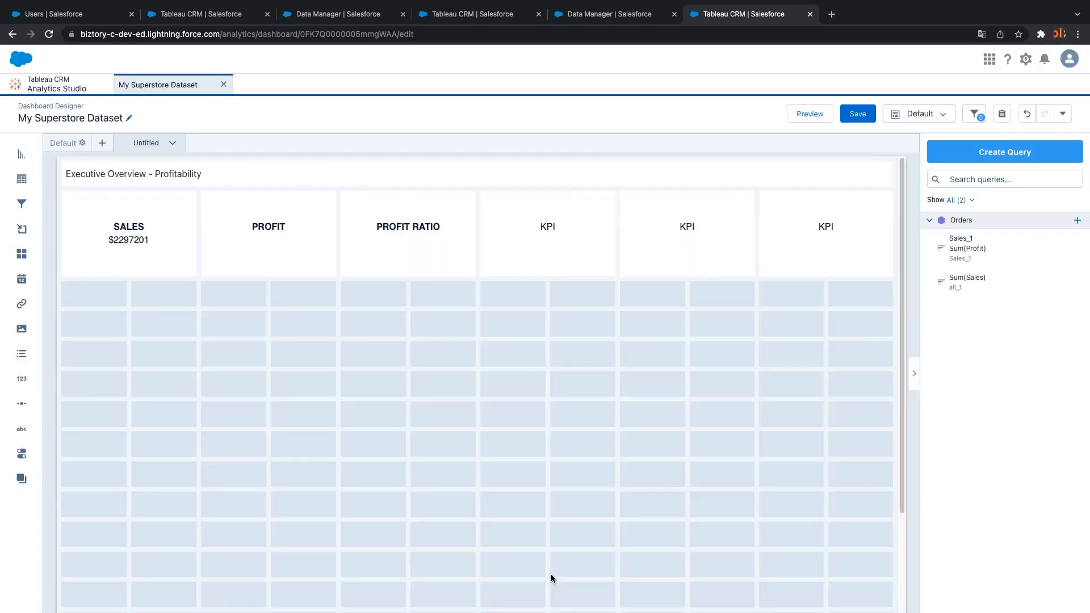
Bind the PROFIT tile to the Sum of Profit field of the Sum(Profit) query, showing 281,313
{"action": "left_click", "coordinate": [252, 240]}
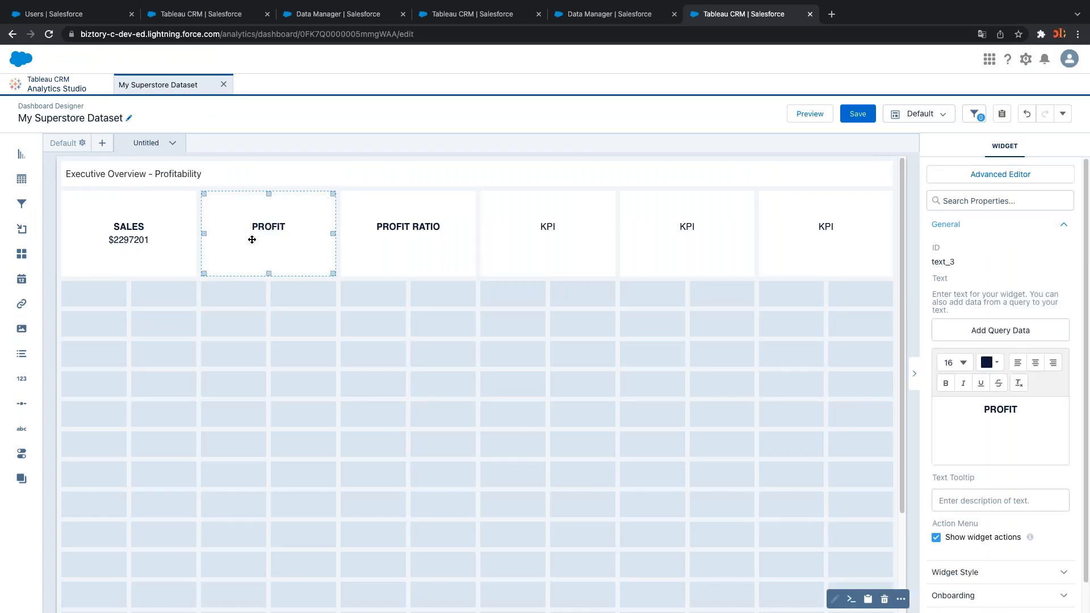
{"action": "left_click", "coordinate": [980, 331]}
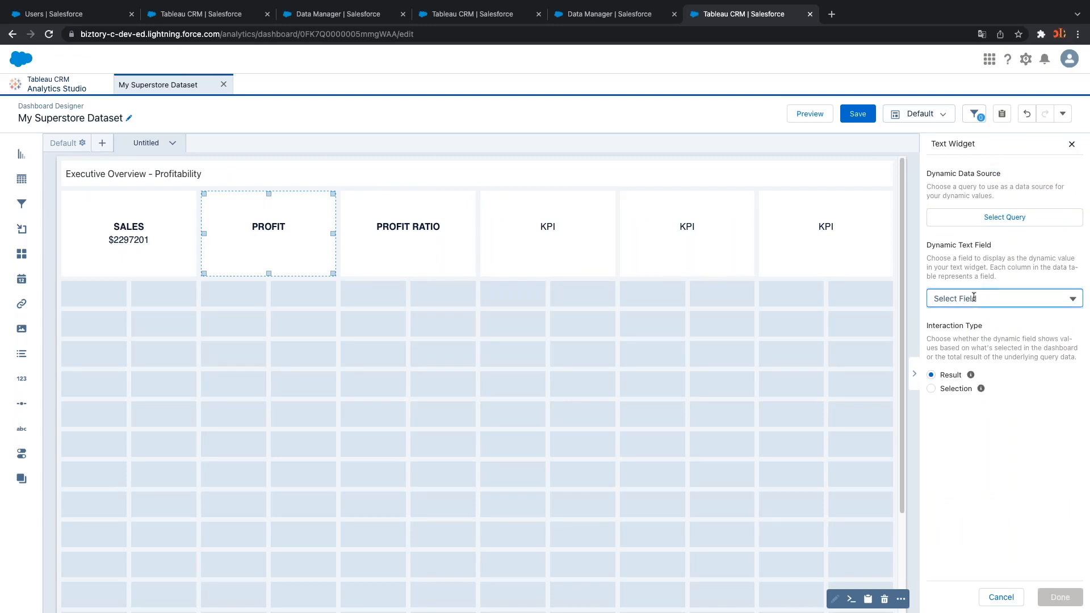
{"action": "left_click", "coordinate": [990, 219]}
{"action": "left_click", "coordinate": [989, 224]}
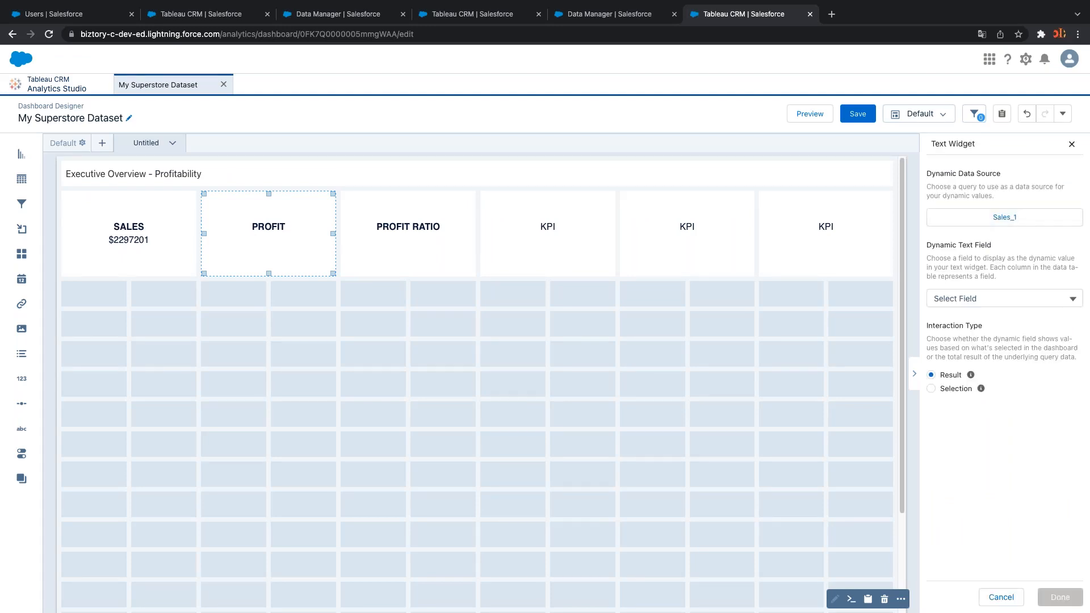
{"action": "left_click", "coordinate": [981, 298]}
{"action": "left_click", "coordinate": [977, 321]}
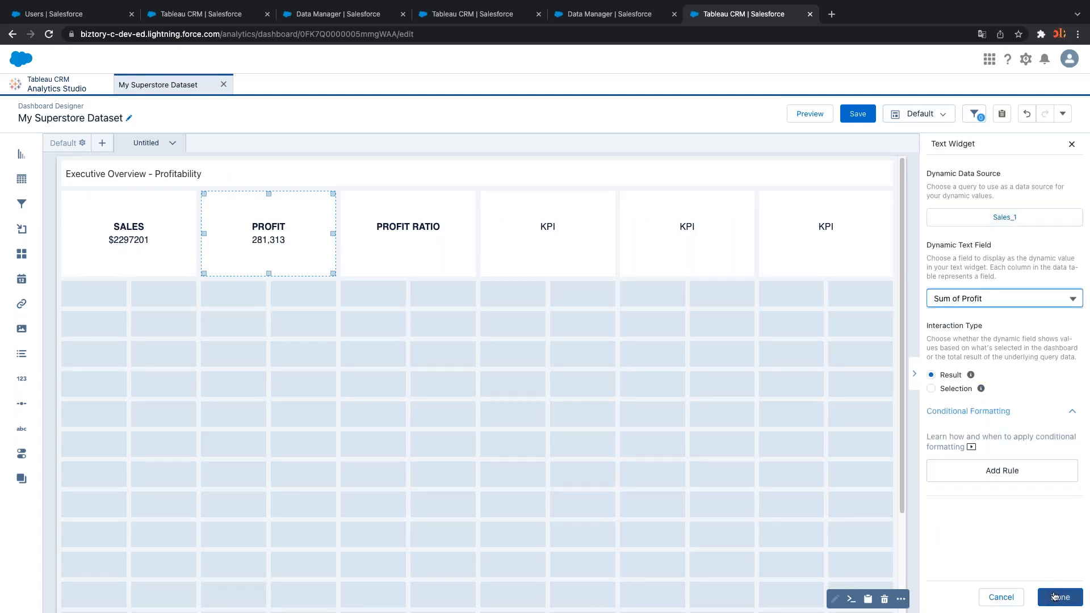
{"action": "left_click", "coordinate": [1055, 596]}
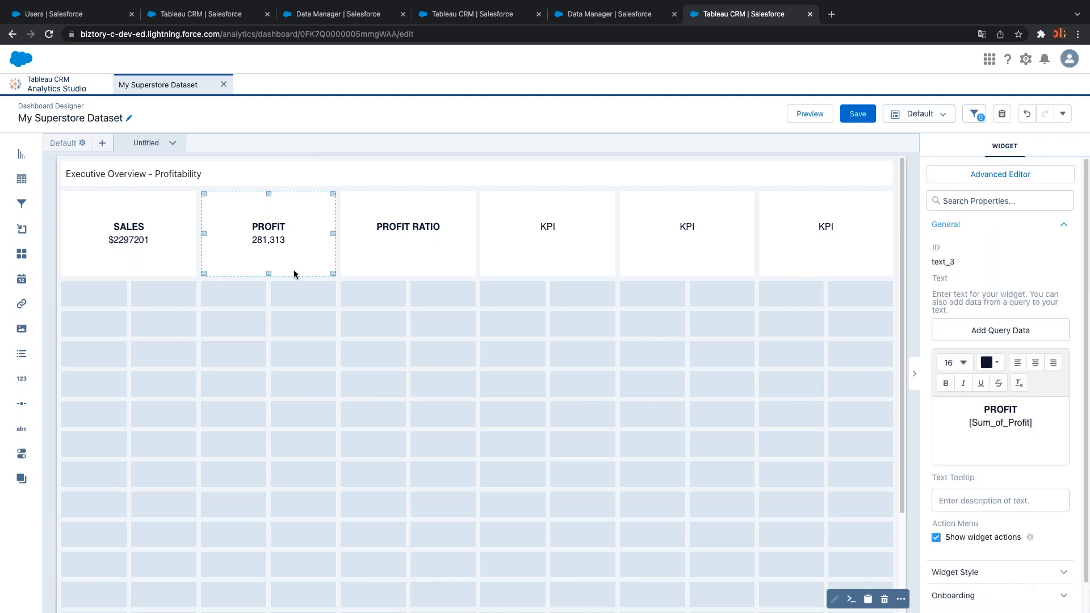
{"action": "left_click", "coordinate": [291, 345]}
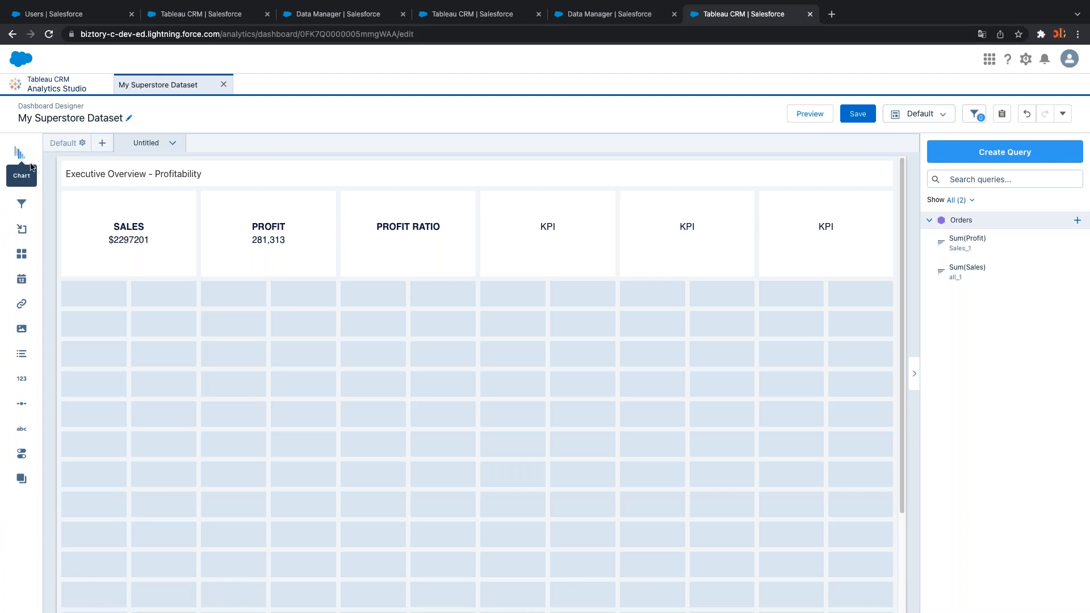
Drop a chart widget under SALES and start an Untitled Query for it on the Orders dataset
{"action": "left_click_drag", "start_coordinate": [30, 166], "coordinate": [111, 336]}
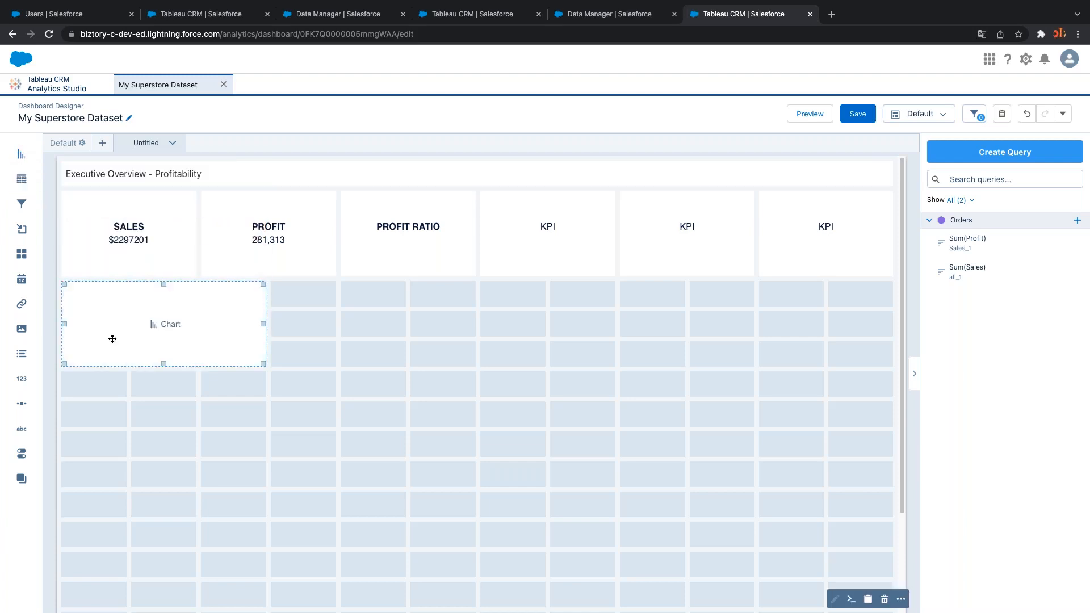
{"action": "left_click", "coordinate": [166, 328]}
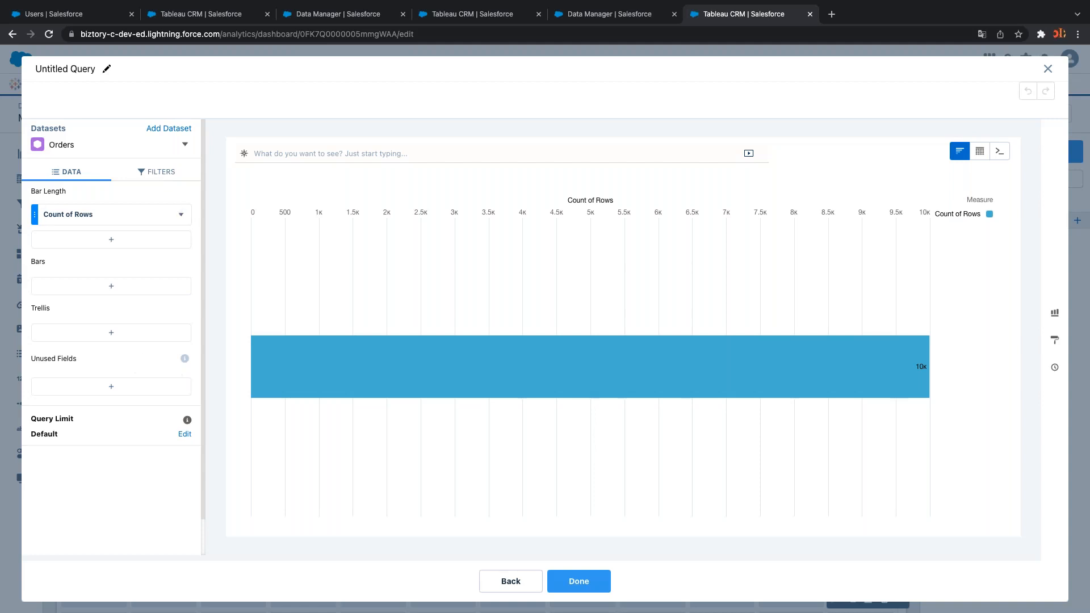
Chart Sum of Sales by Sub-Category sorted descending, led by Phones (330k) and Chairs (328k)
{"action": "left_click", "coordinate": [119, 225]}
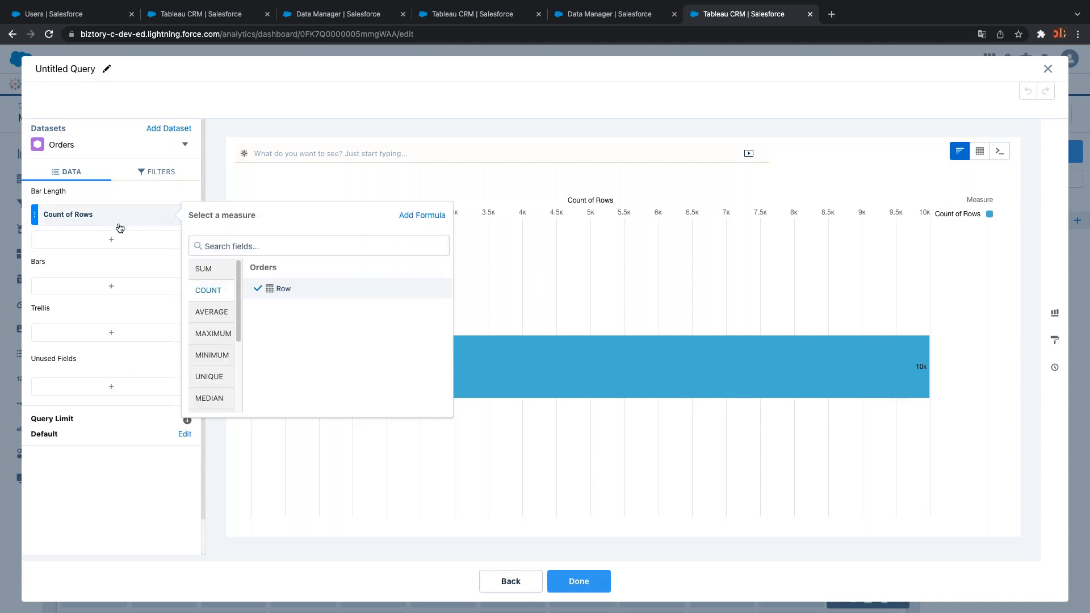
{"action": "type", "text": "sa"}
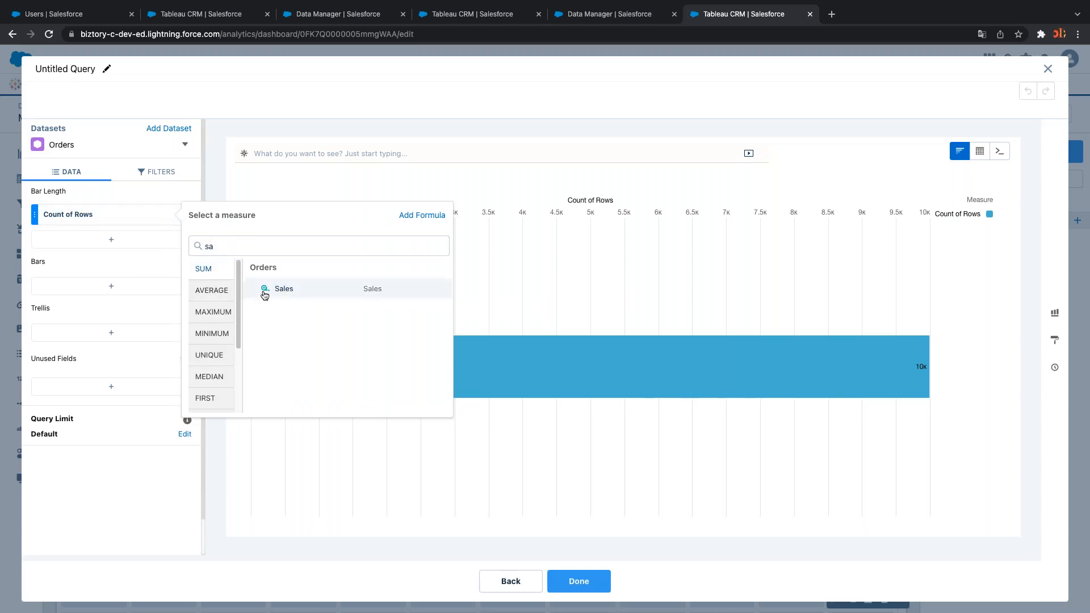
{"action": "left_click", "coordinate": [284, 289]}
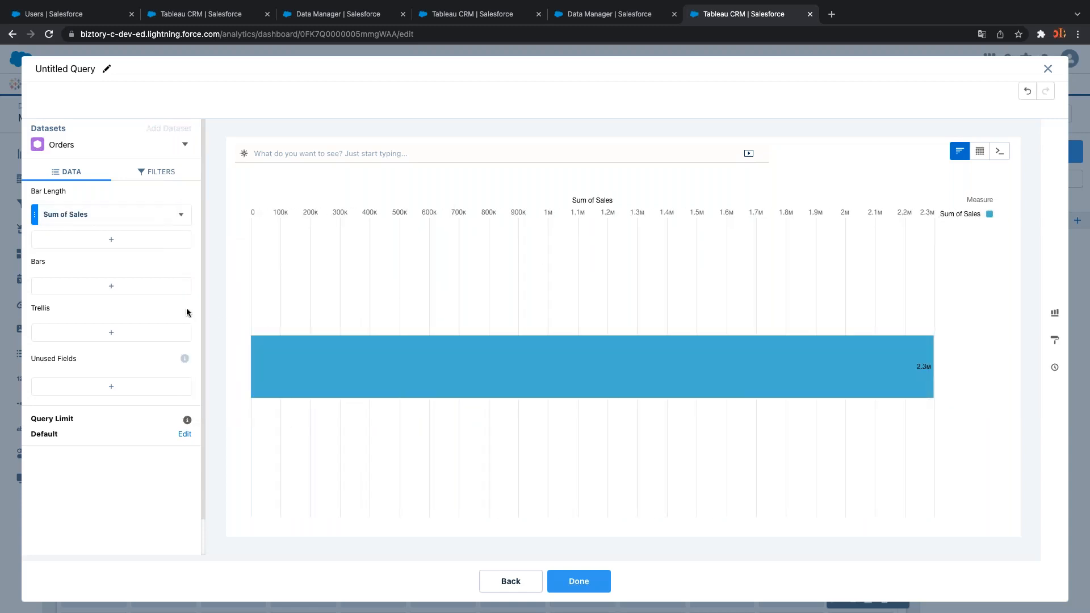
{"action": "left_click", "coordinate": [164, 288]}
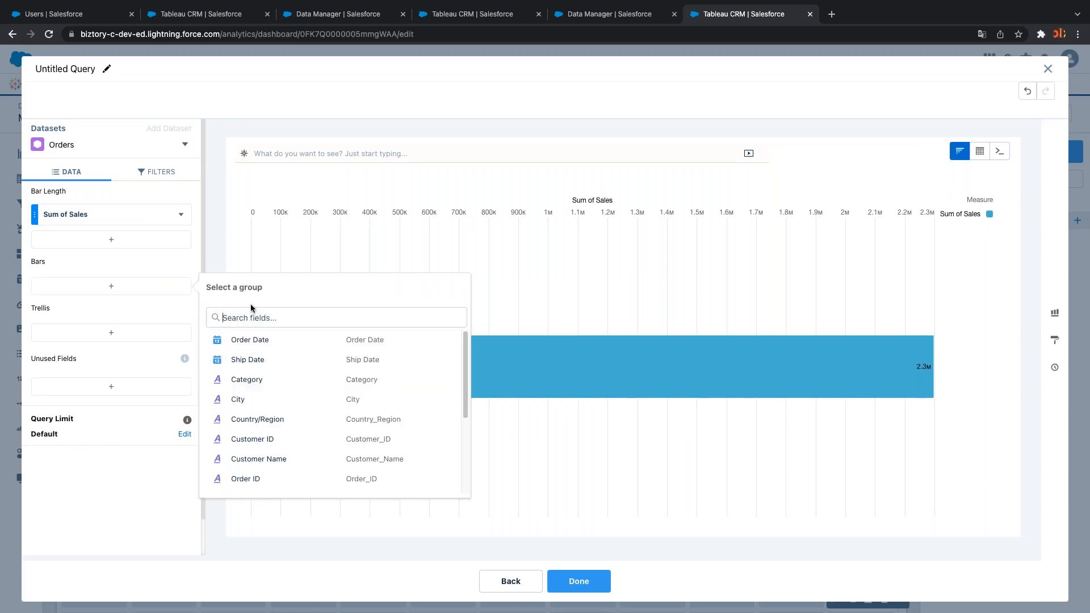
{"action": "type", "text": "sub"}
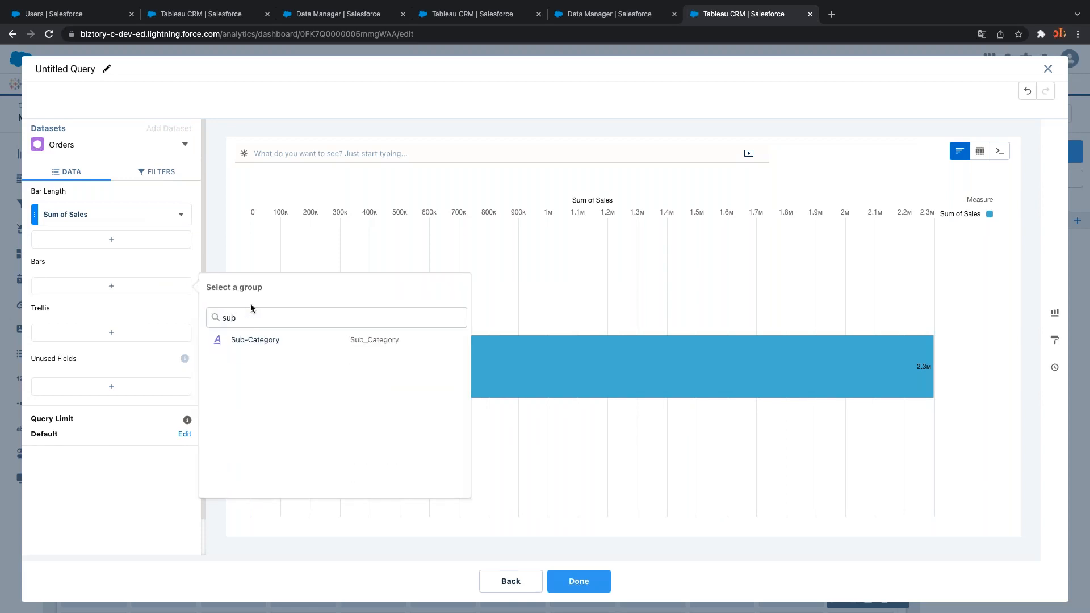
{"action": "left_click", "coordinate": [270, 340]}
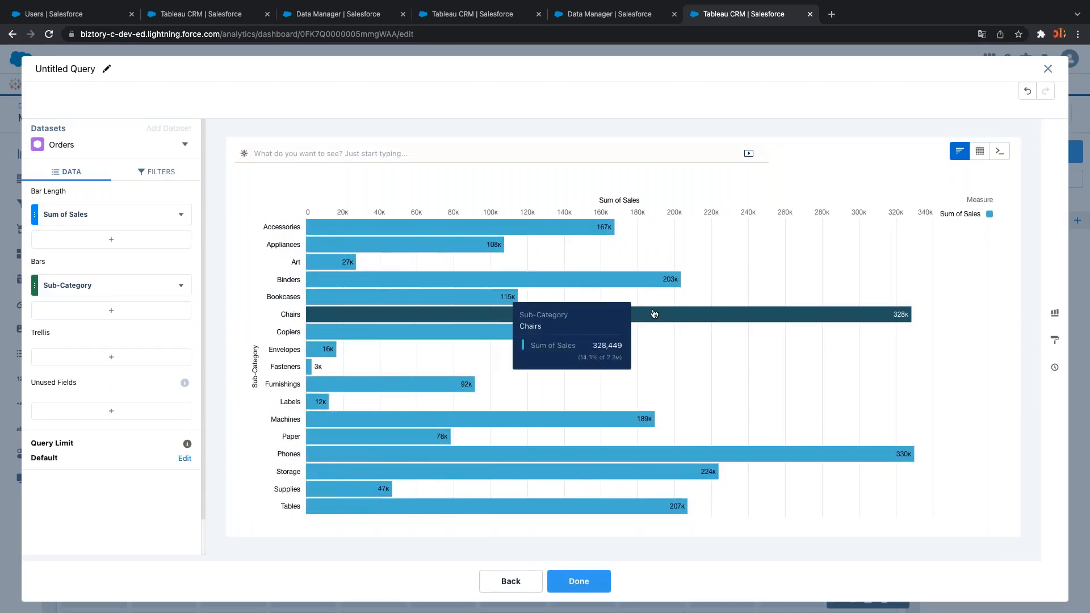
{"action": "mouse_move", "coordinate": [609, 235]}
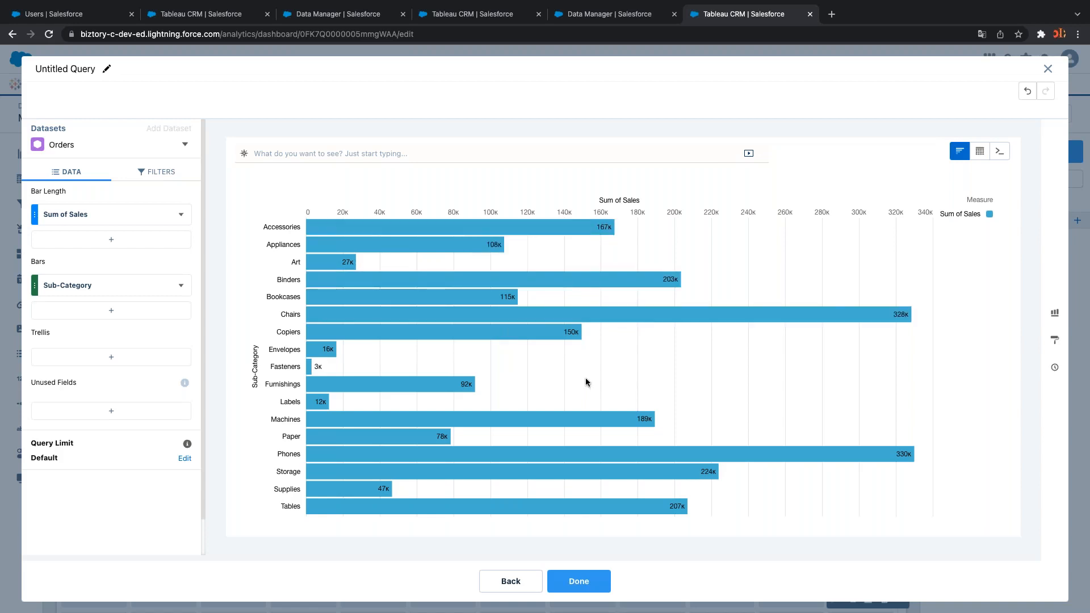
{"action": "left_click", "coordinate": [181, 215]}
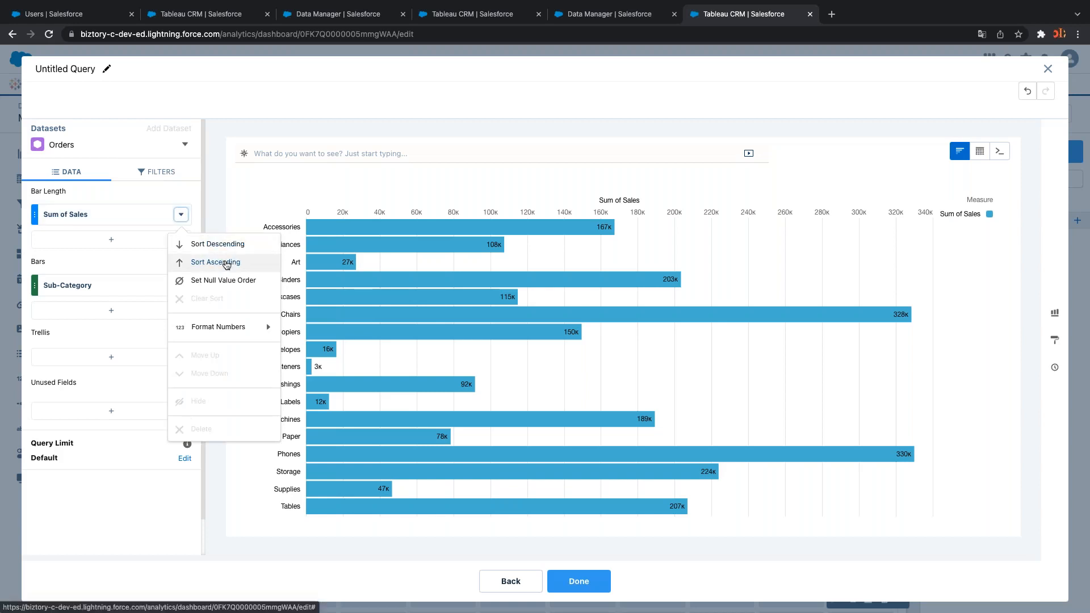
{"action": "left_click", "coordinate": [224, 245]}
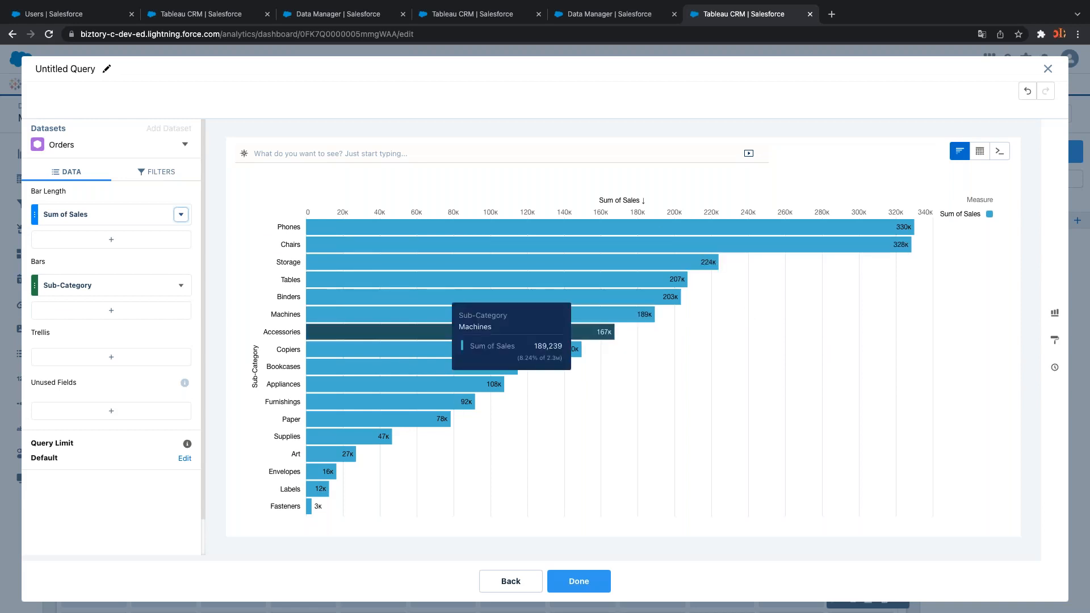
{"action": "mouse_move", "coordinate": [405, 312]}
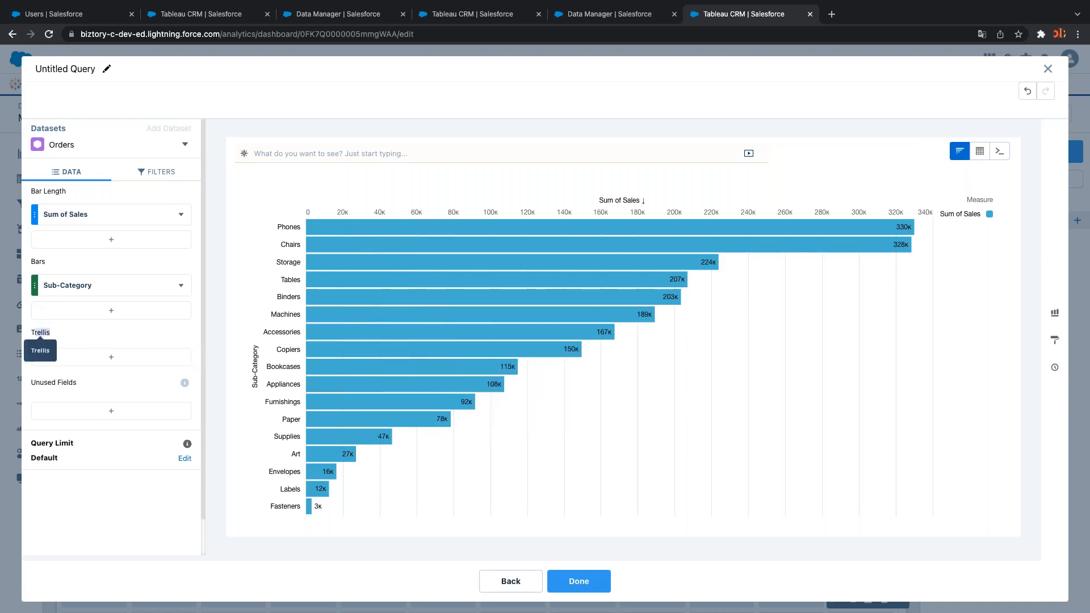
{"action": "double_click", "coordinate": [40, 332]}
{"action": "left_click", "coordinate": [96, 361]}
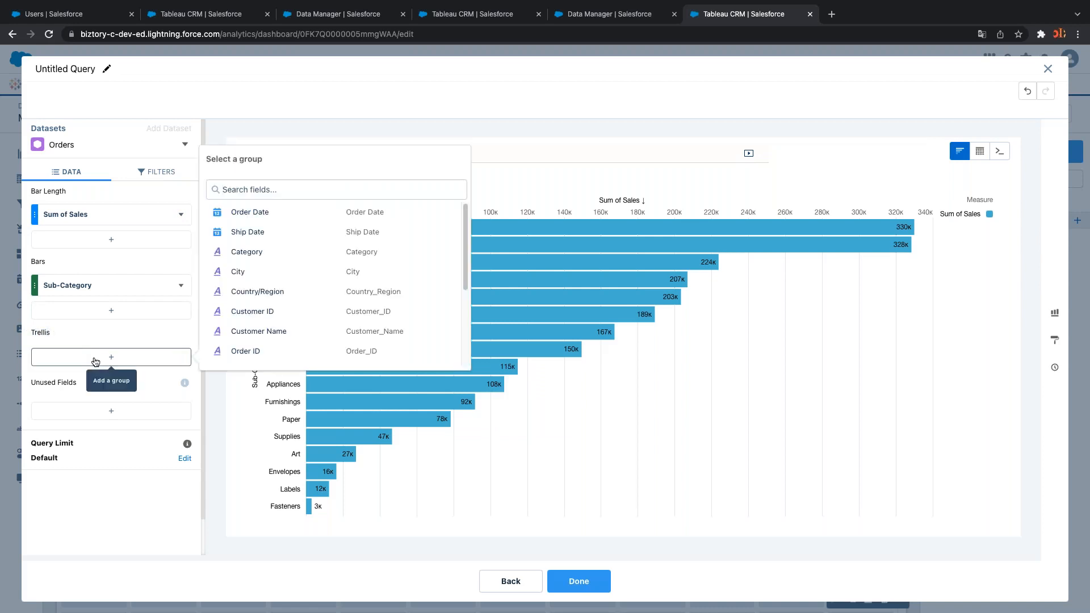
{"action": "type", "text": "seg"}
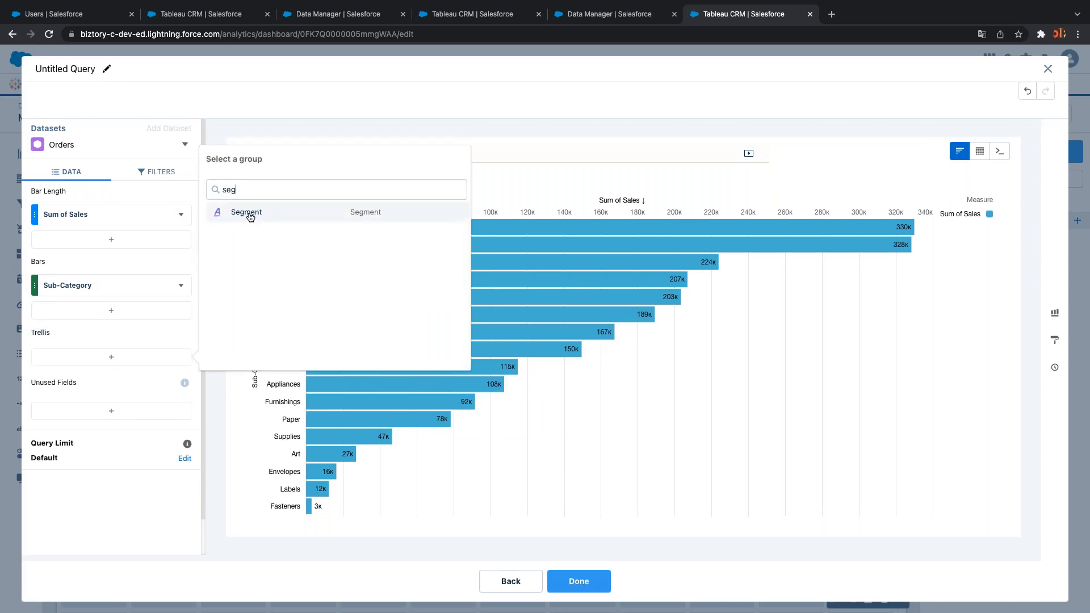
{"action": "left_click", "coordinate": [250, 214]}
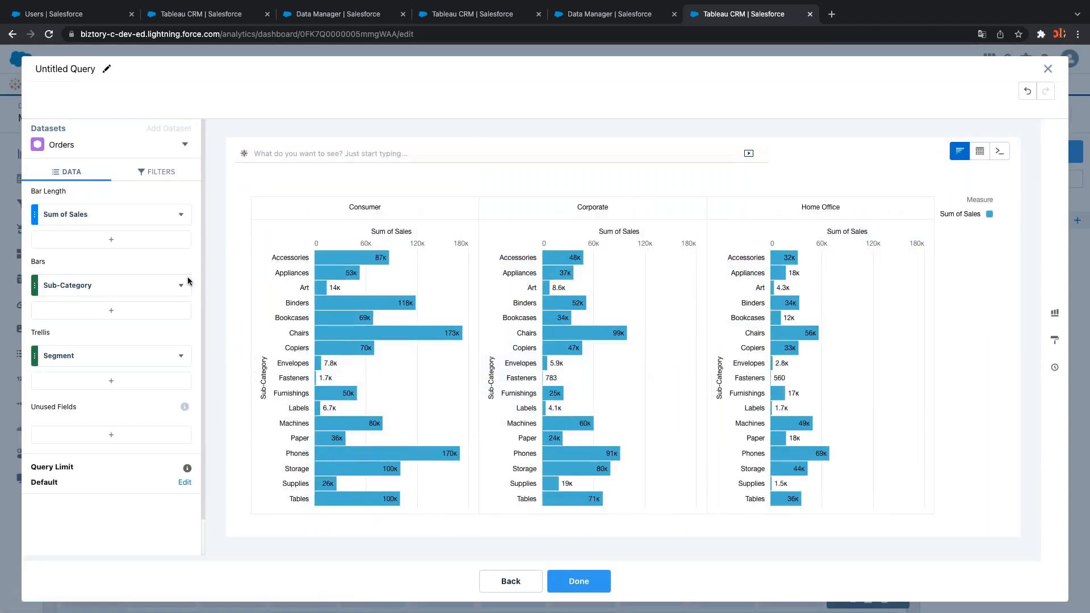
{"action": "left_click", "coordinate": [181, 215]}
{"action": "left_click", "coordinate": [211, 195]}
{"action": "left_click_drag", "start_coordinate": [75, 405], "coordinate": [30, 410]}
{"action": "left_click", "coordinate": [113, 407]}
{"action": "left_click_drag", "start_coordinate": [32, 406], "coordinate": [80, 409]}
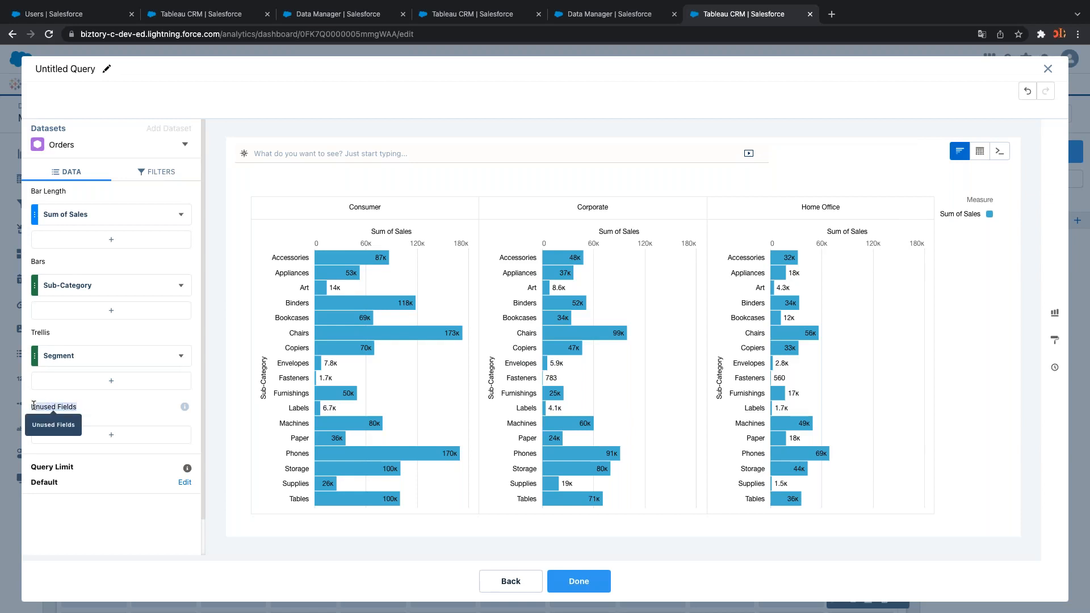
{"action": "left_click", "coordinate": [181, 356]}
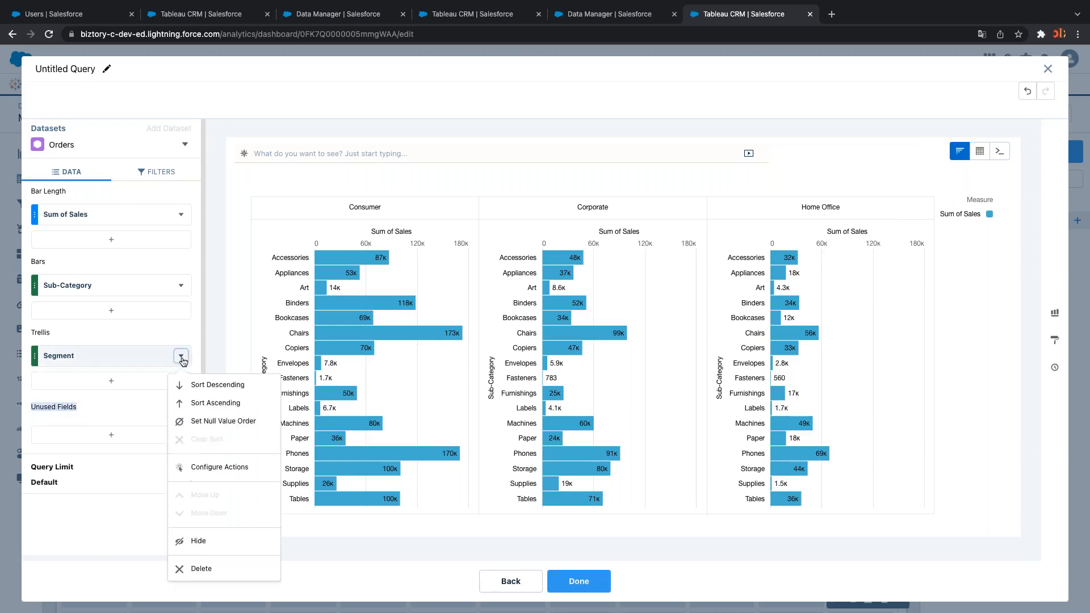
{"action": "left_click", "coordinate": [220, 571]}
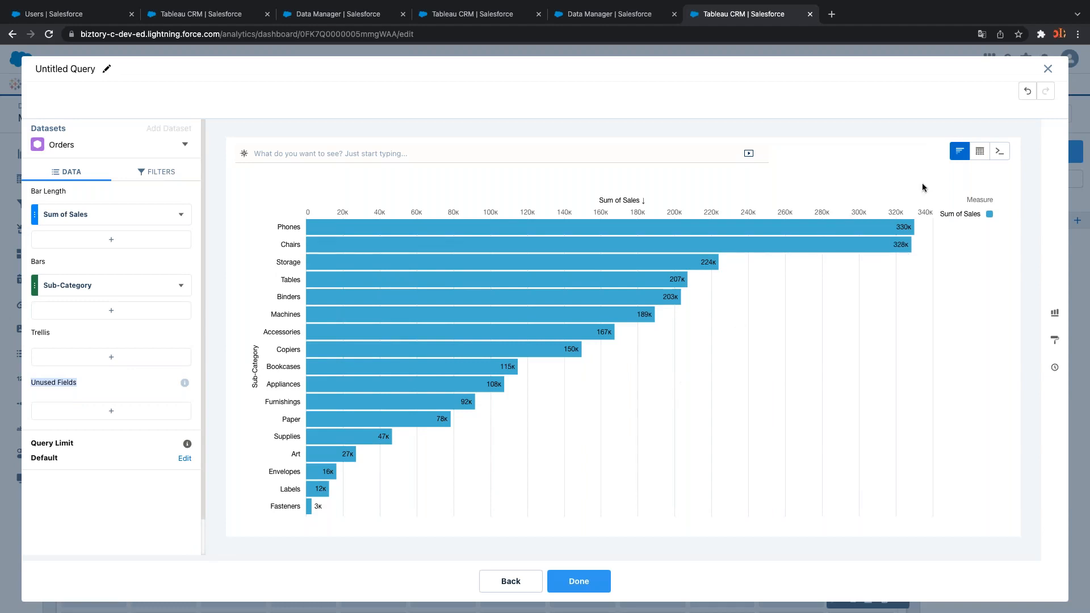
View the query data as a values table, then return to chart mode
{"action": "mouse_move", "coordinate": [980, 158]}
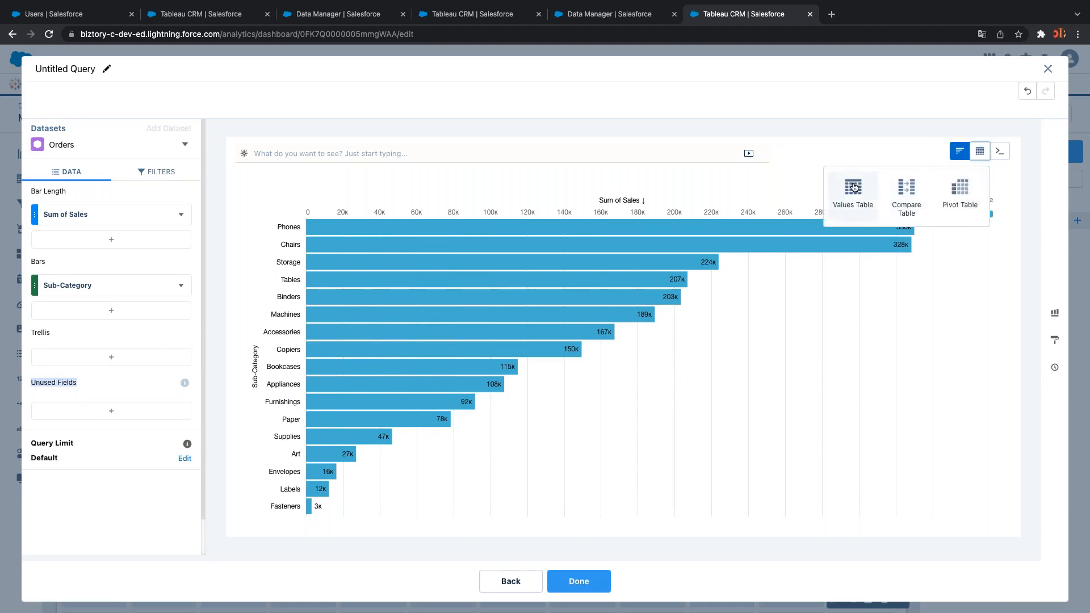
{"action": "left_click", "coordinate": [848, 154]}
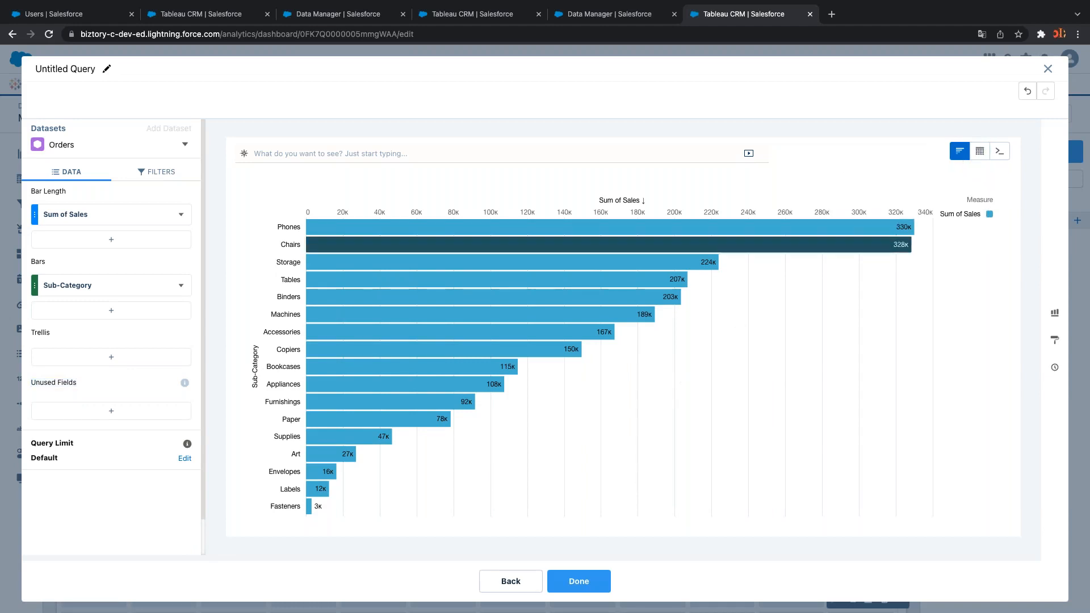
{"action": "mouse_move", "coordinate": [980, 151]}
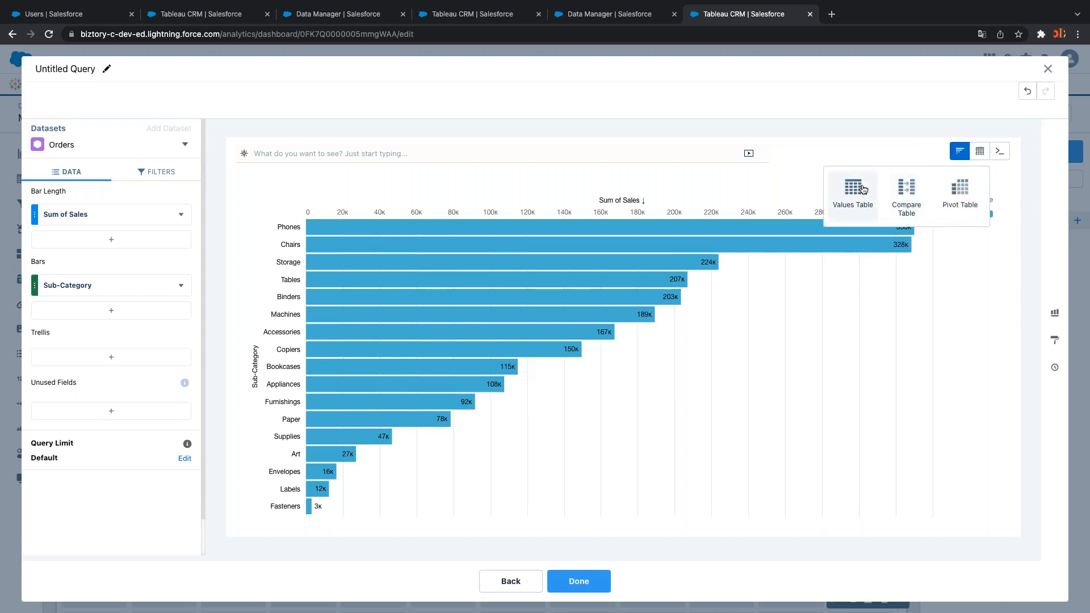
{"action": "left_click", "coordinate": [860, 215]}
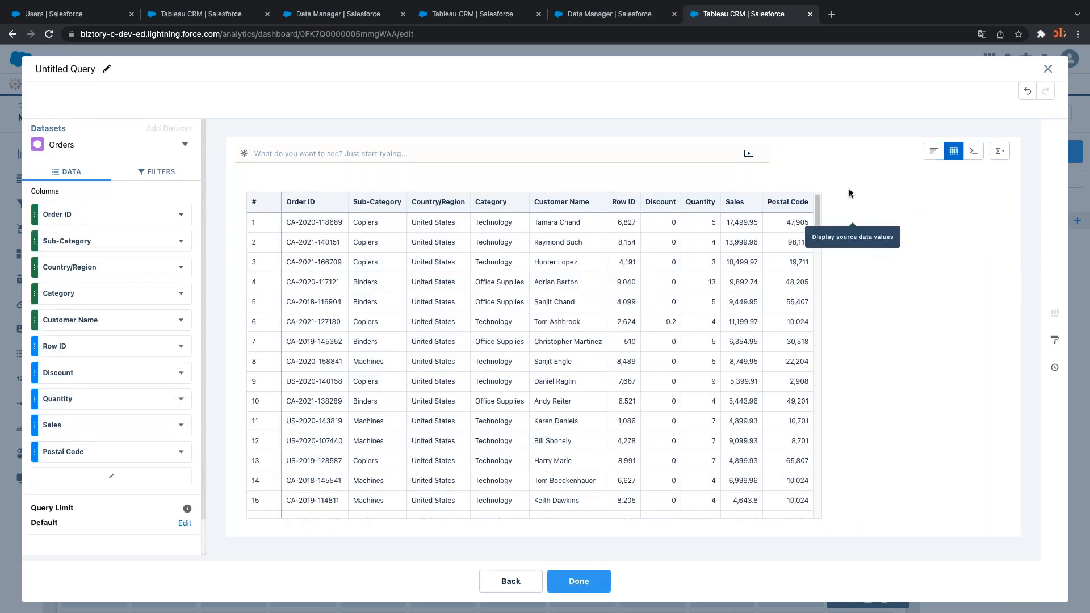
{"action": "left_click", "coordinate": [935, 153]}
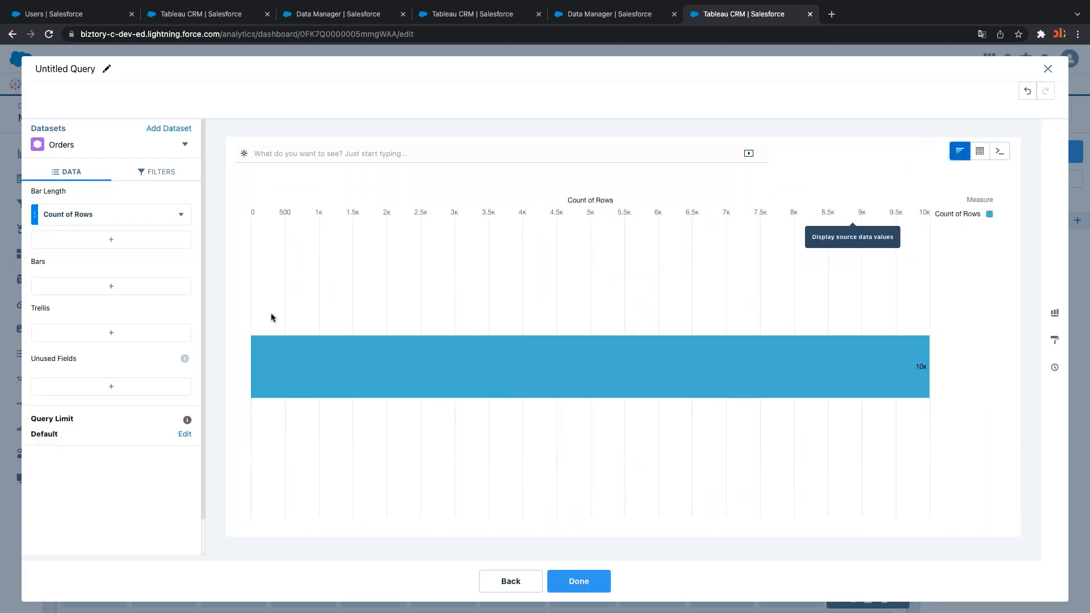
Group Count of Rows by Sub-Category and sort descending, from Binders 1.5k to Copiers 68
{"action": "left_click", "coordinate": [174, 287]}
{"action": "type", "text": "sub"}
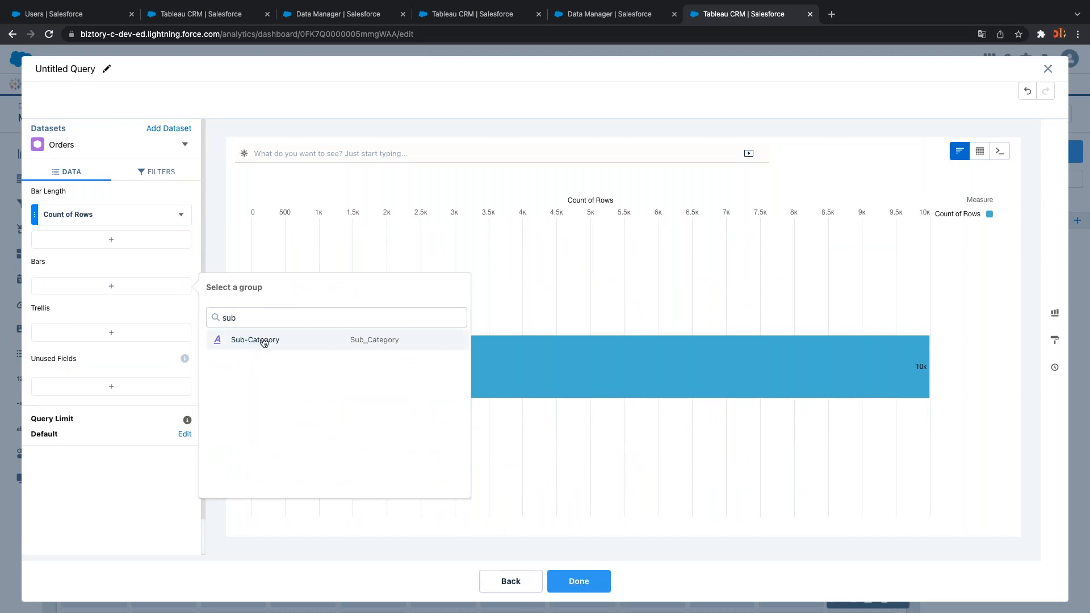
{"action": "left_click", "coordinate": [263, 339]}
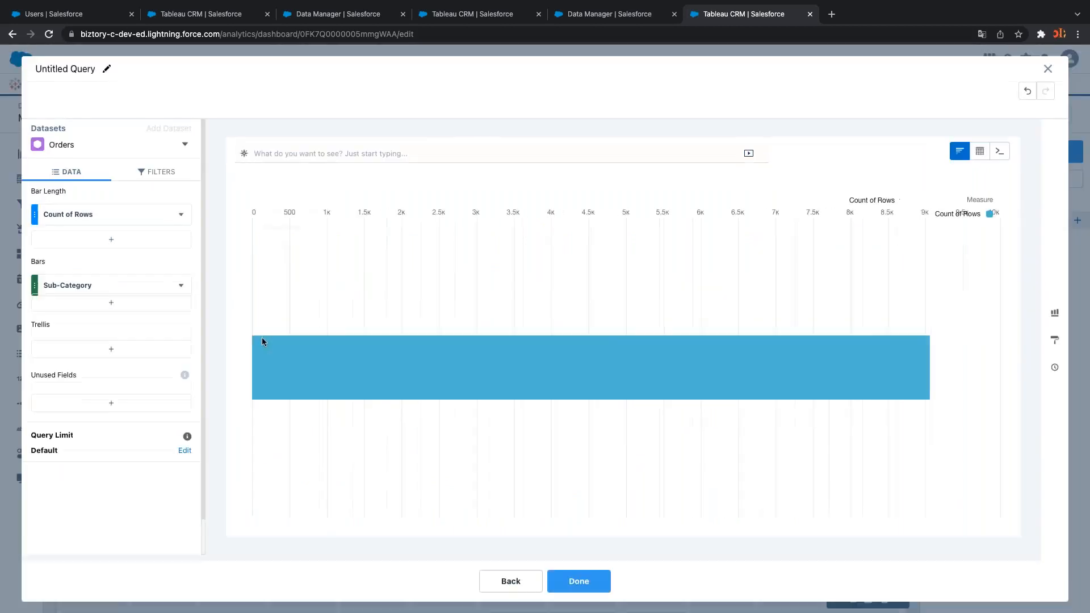
{"action": "left_click", "coordinate": [182, 214]}
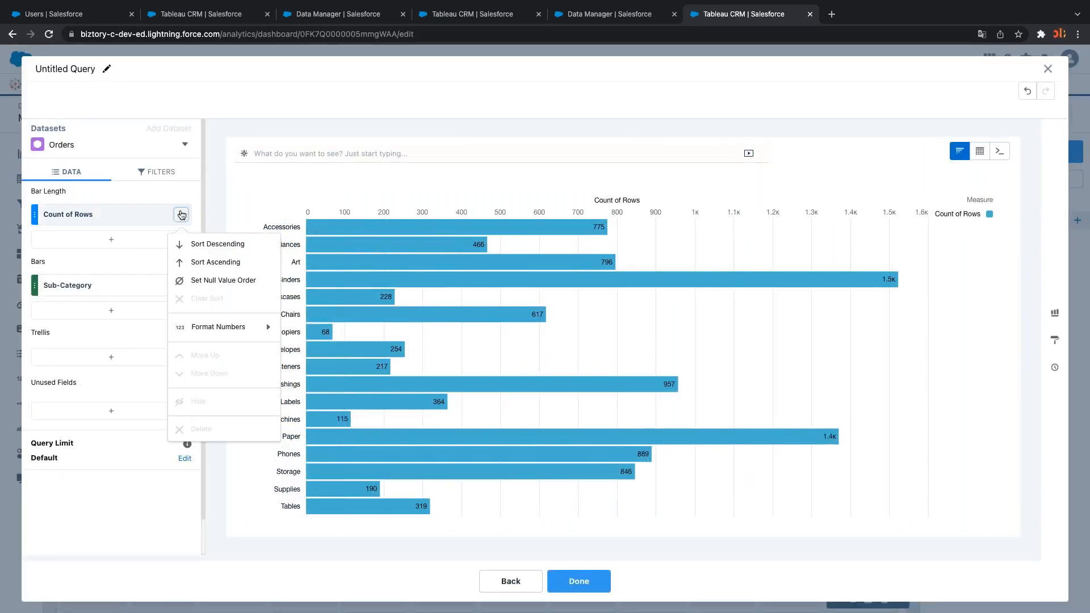
{"action": "left_click", "coordinate": [215, 247]}
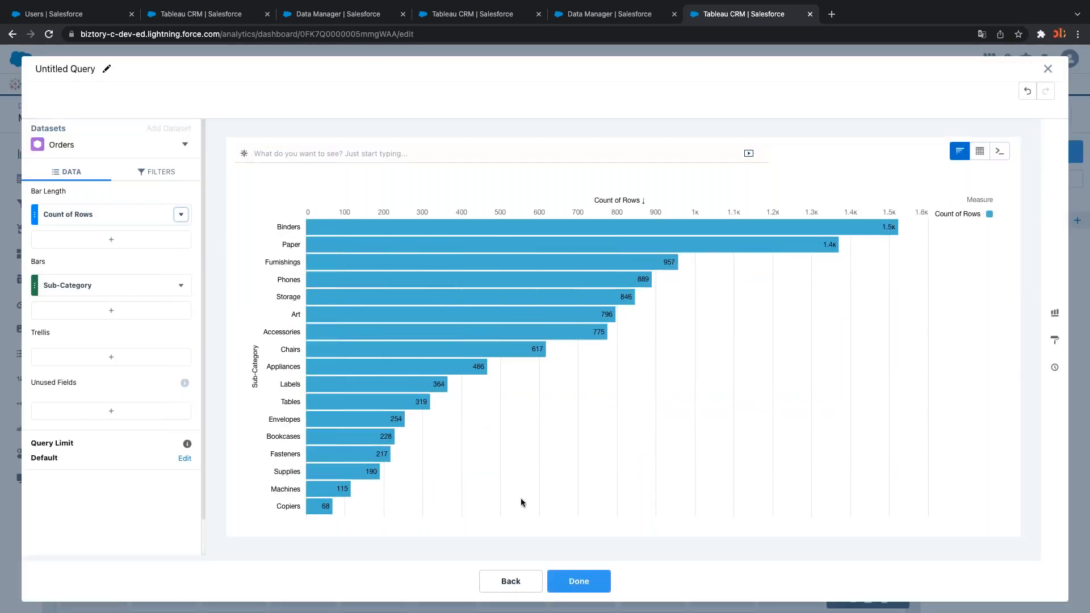
Return to the dashboard and enlarge and widen the bar chart so all sub-categories show
{"action": "left_click", "coordinate": [579, 584]}
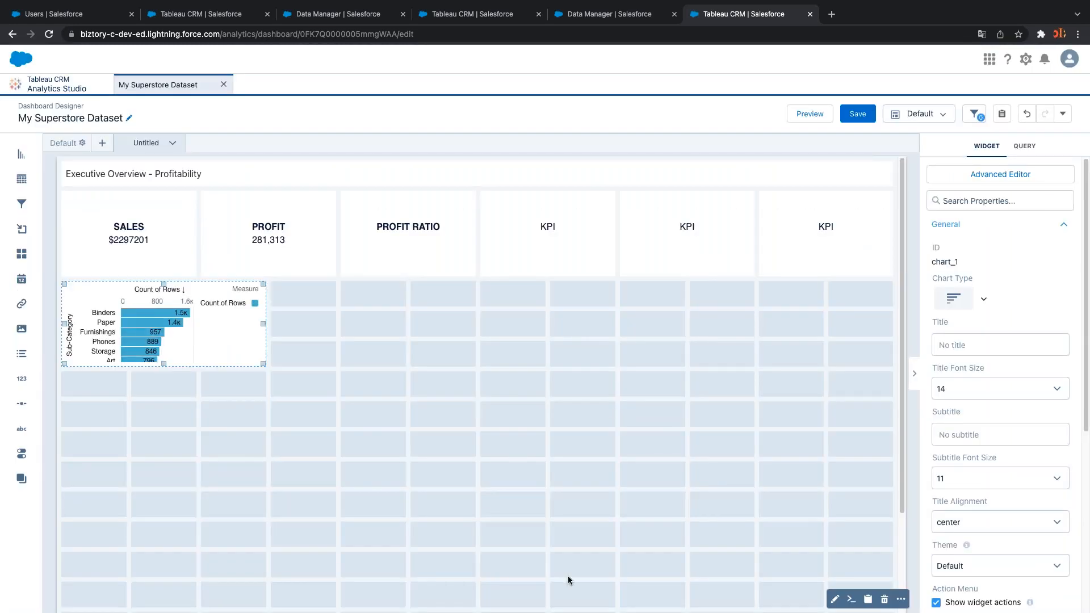
{"action": "left_click_drag", "start_coordinate": [259, 362], "coordinate": [264, 546]}
{"action": "left_click", "coordinate": [237, 433]}
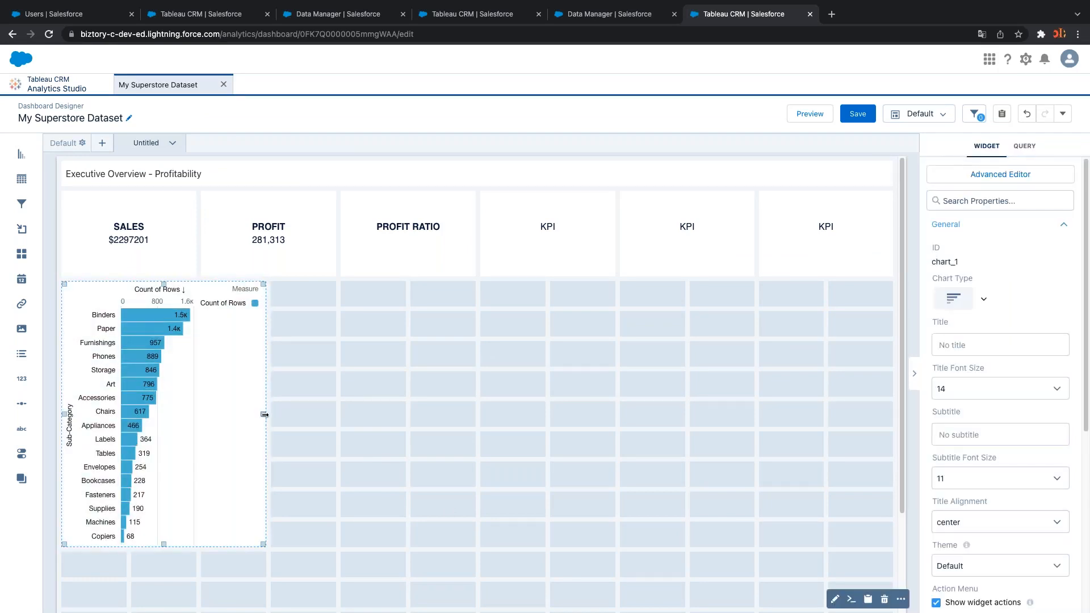
{"action": "left_click_drag", "start_coordinate": [264, 414], "coordinate": [426, 429]}
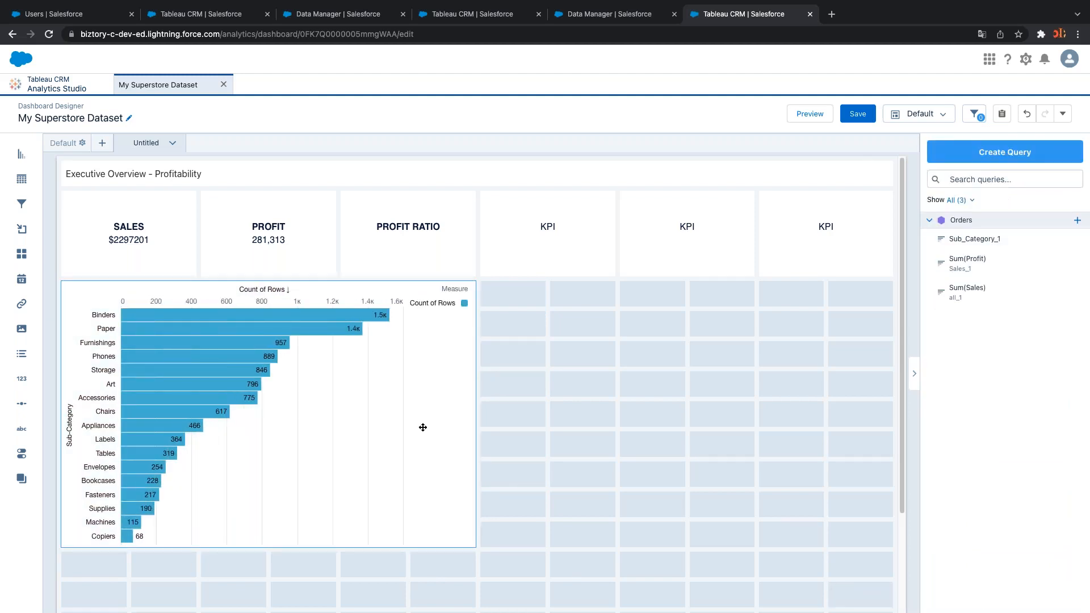
Duplicate the bar chart and move the copy into the empty right columns
{"action": "left_click", "coordinate": [409, 423]}
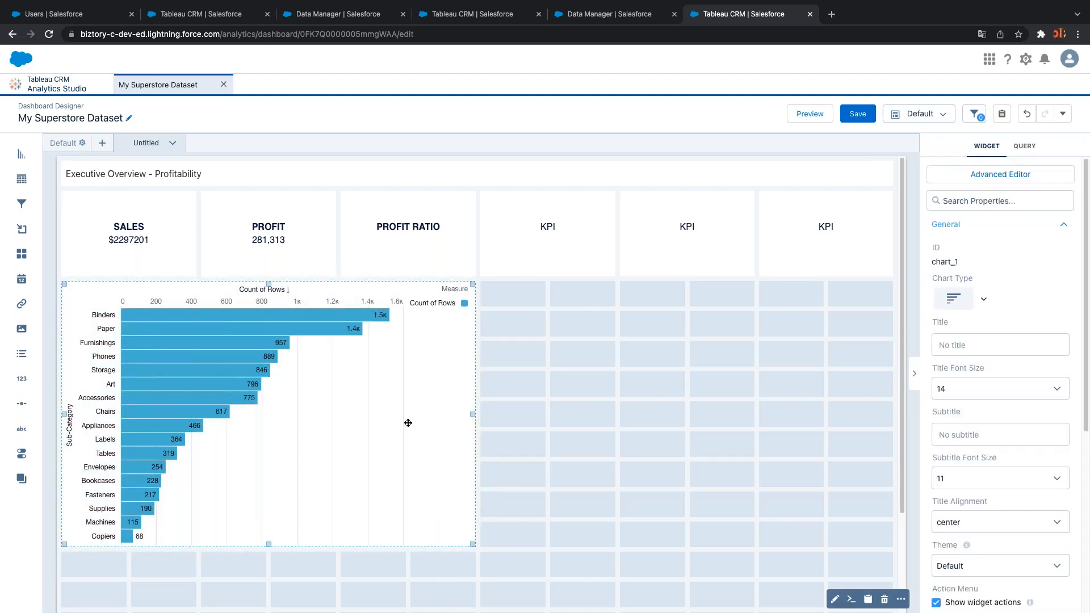
{"action": "key", "text": "ctrl+c"}
{"action": "key", "text": "ctrl+v"}
{"action": "scroll", "coordinate": [377, 458], "scroll_direction": "down", "scroll_amount": 4}
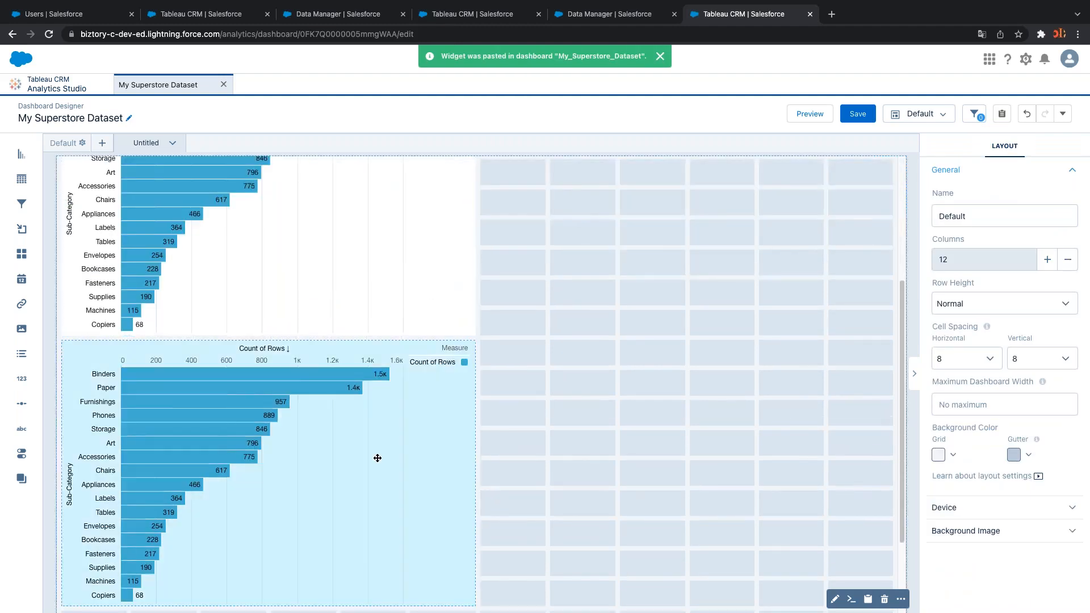
{"action": "left_click_drag", "start_coordinate": [378, 458], "coordinate": [746, 423]}
{"action": "scroll", "coordinate": [753, 335], "scroll_direction": "up", "scroll_amount": 4}
Regroup the duplicate chart's bars by Category and update it
{"action": "double_click", "coordinate": [747, 401]}
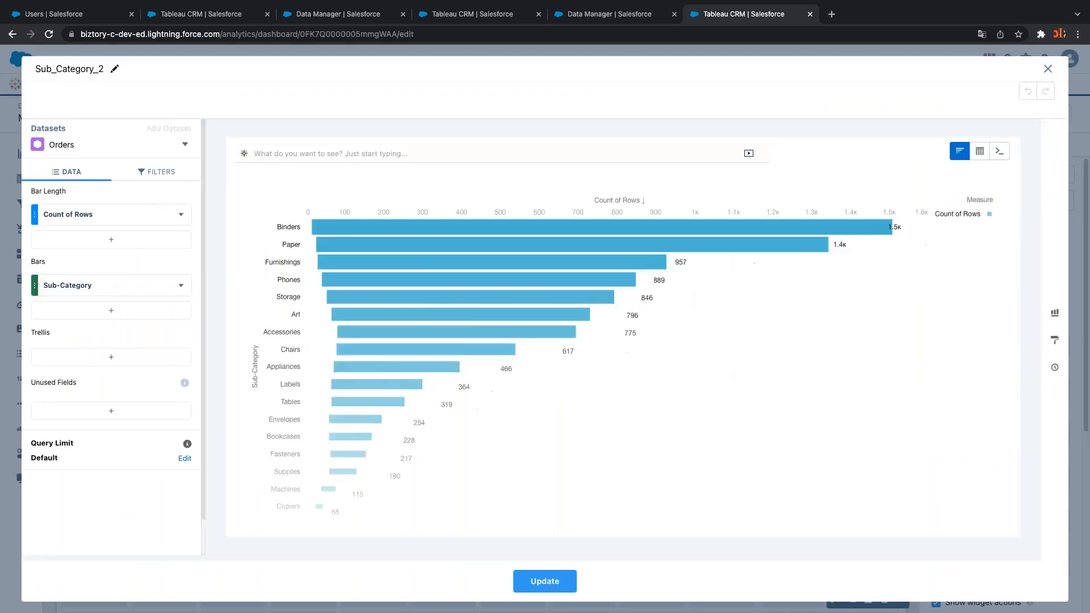
{"action": "left_click", "coordinate": [153, 288]}
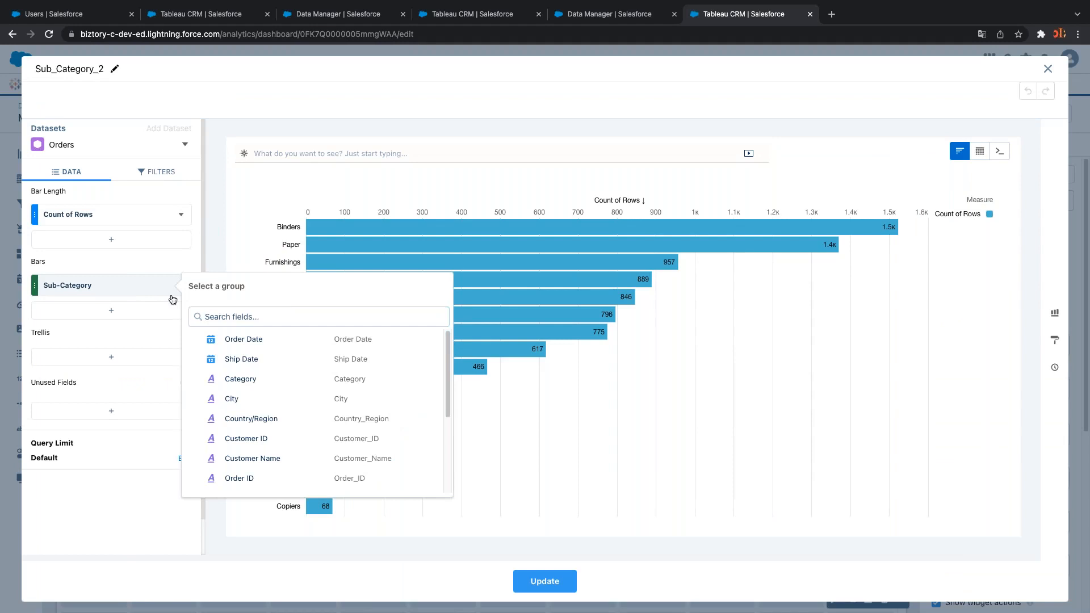
{"action": "type", "text": "cat"}
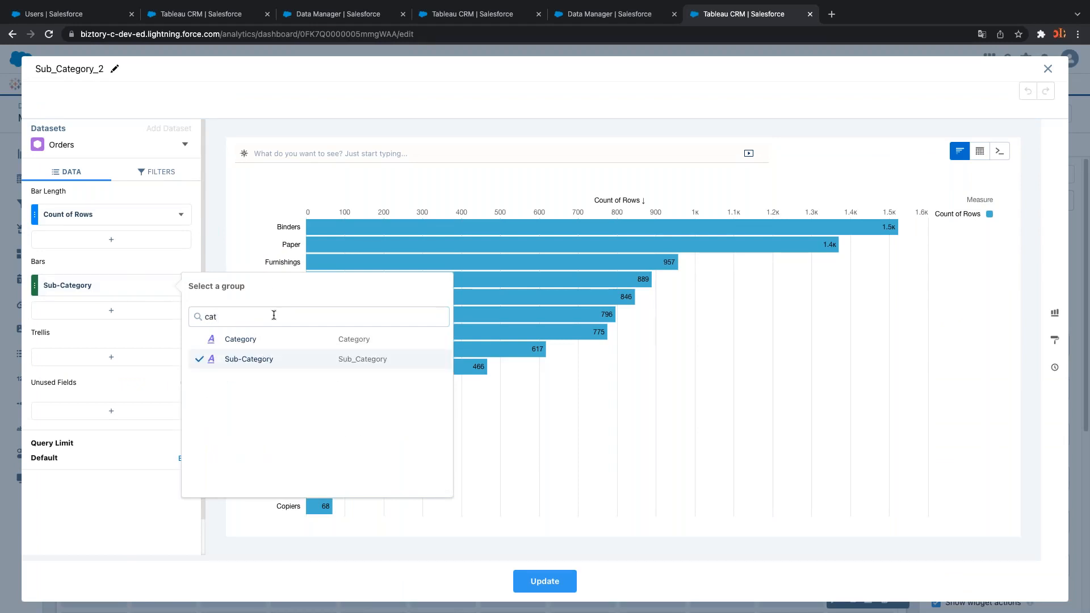
{"action": "left_click", "coordinate": [256, 340]}
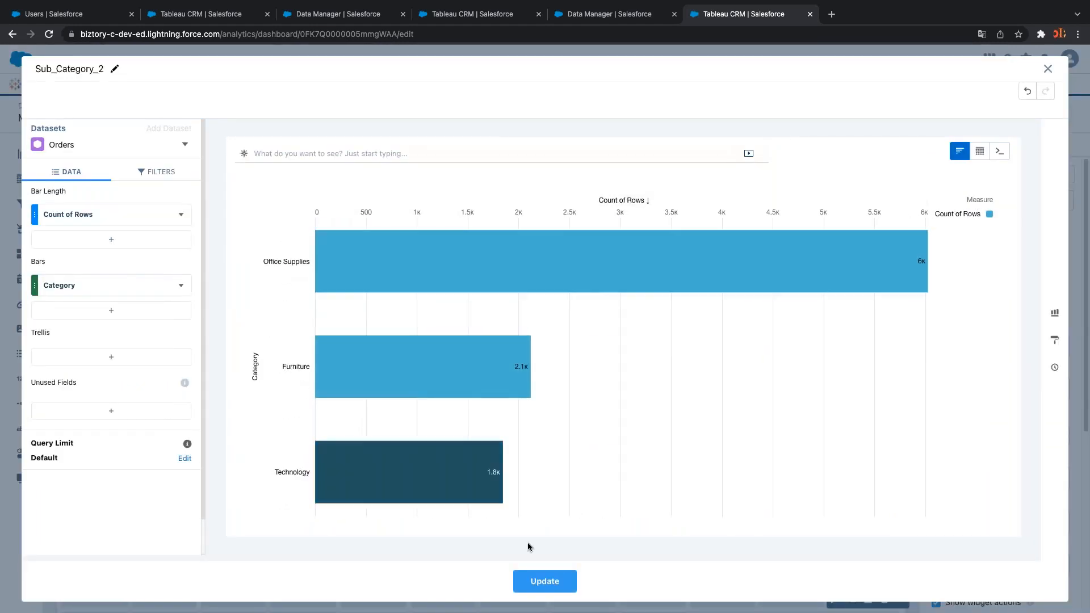
{"action": "left_click", "coordinate": [545, 580]}
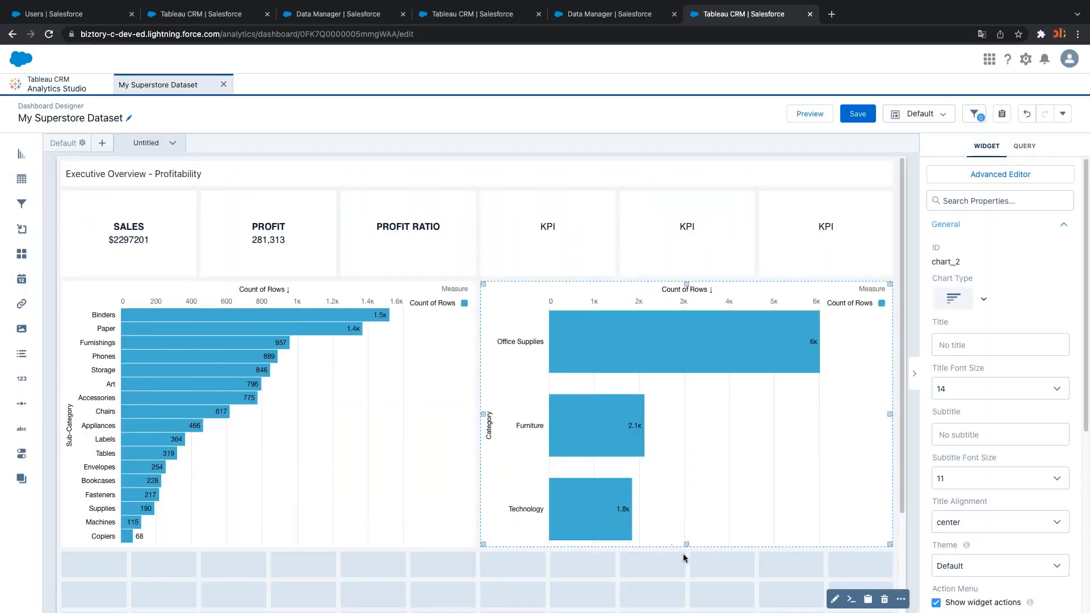
Shorten the Category bar chart to about half its height
{"action": "left_click_drag", "start_coordinate": [687, 543], "coordinate": [674, 408]}
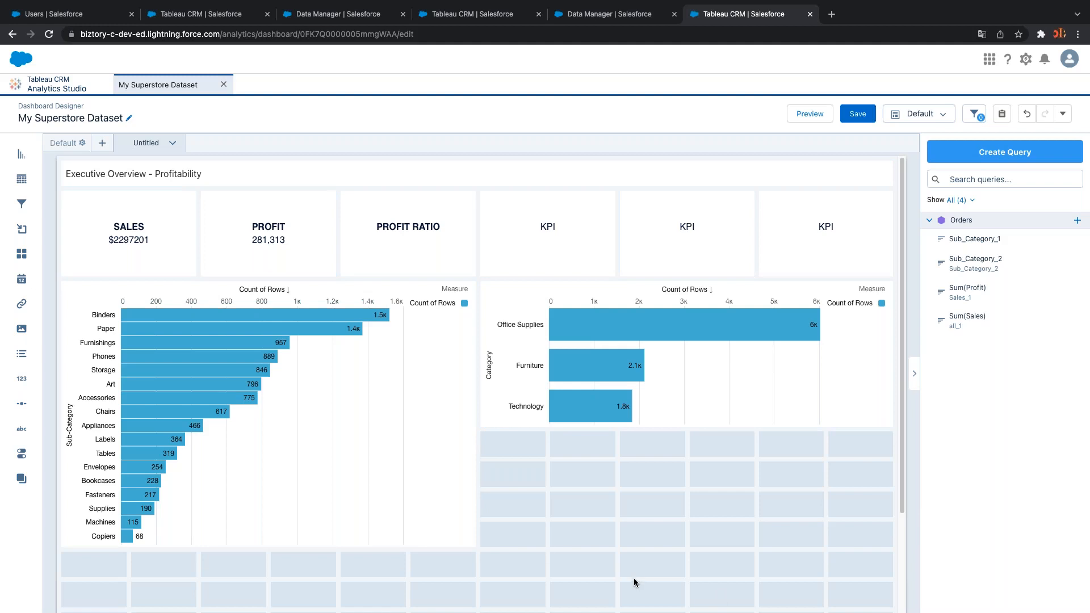
{"action": "left_click", "coordinate": [362, 416]}
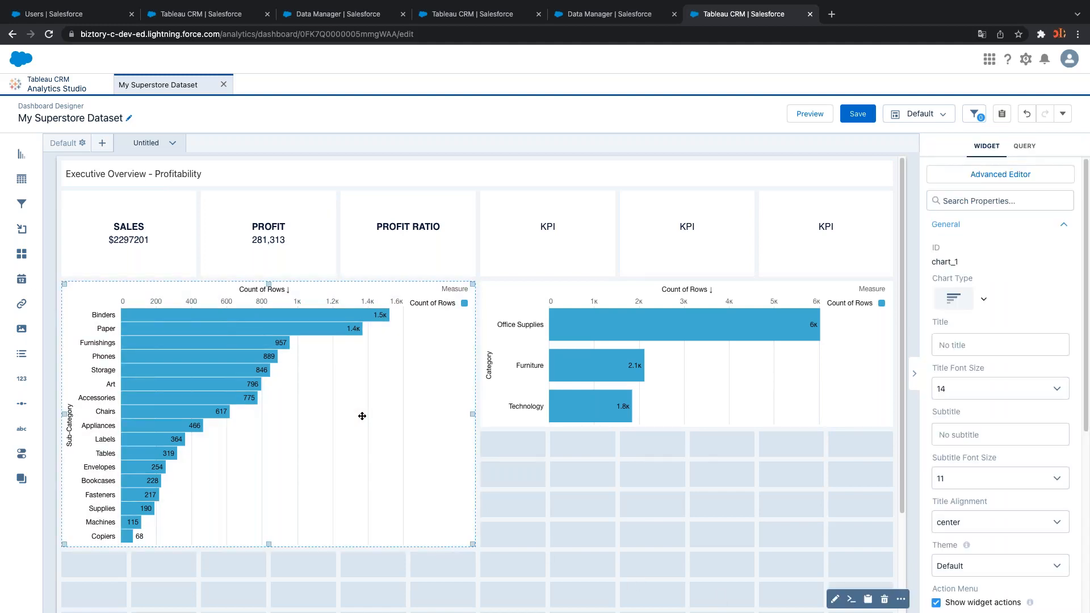
{"action": "scroll", "coordinate": [1079, 355], "scroll_direction": "down", "scroll_amount": 3}
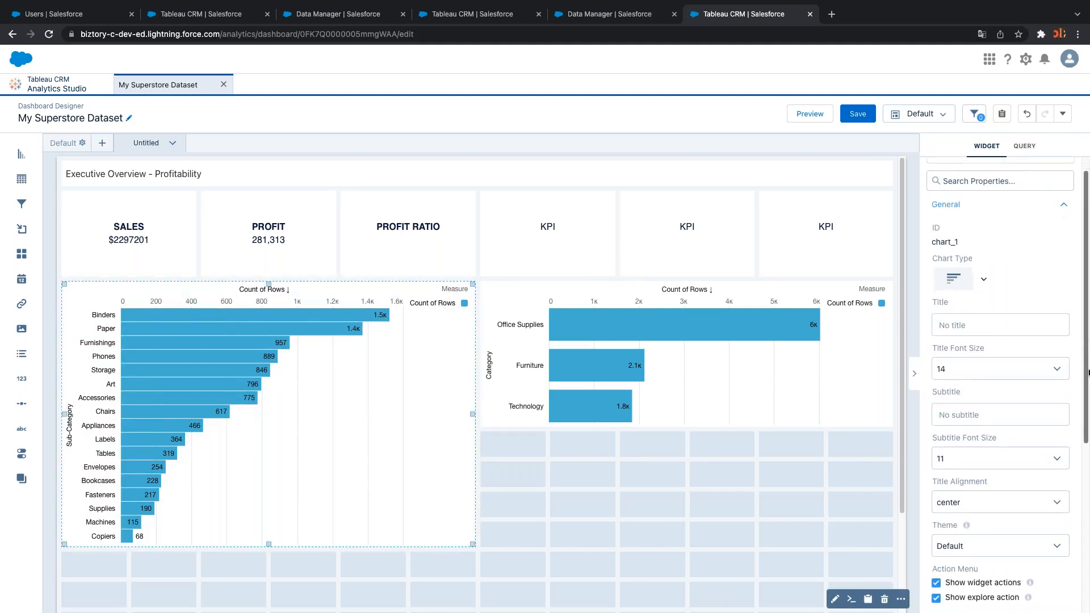
{"action": "scroll", "coordinate": [1087, 356], "scroll_direction": "up", "scroll_amount": 3}
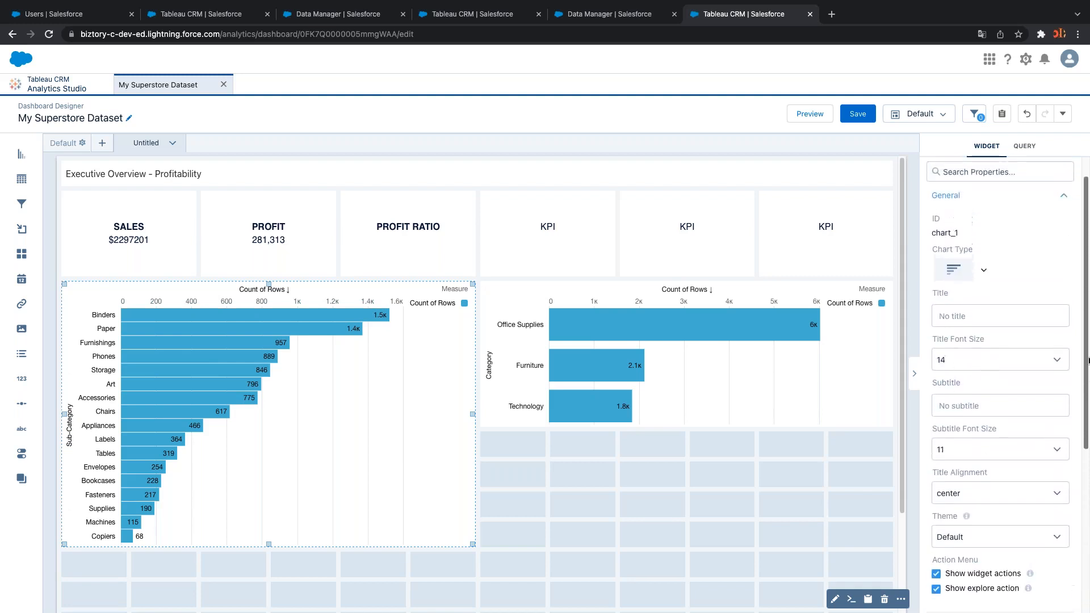
{"action": "scroll", "coordinate": [1087, 356], "scroll_direction": "down", "scroll_amount": 1}
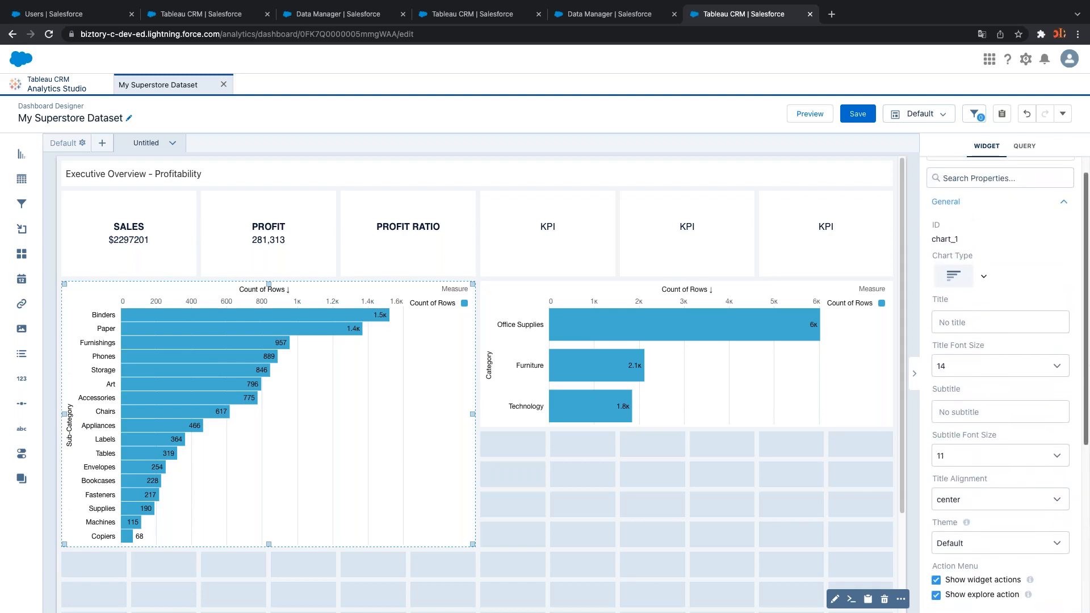
{"action": "scroll", "coordinate": [1085, 355], "scroll_direction": "down", "scroll_amount": 1}
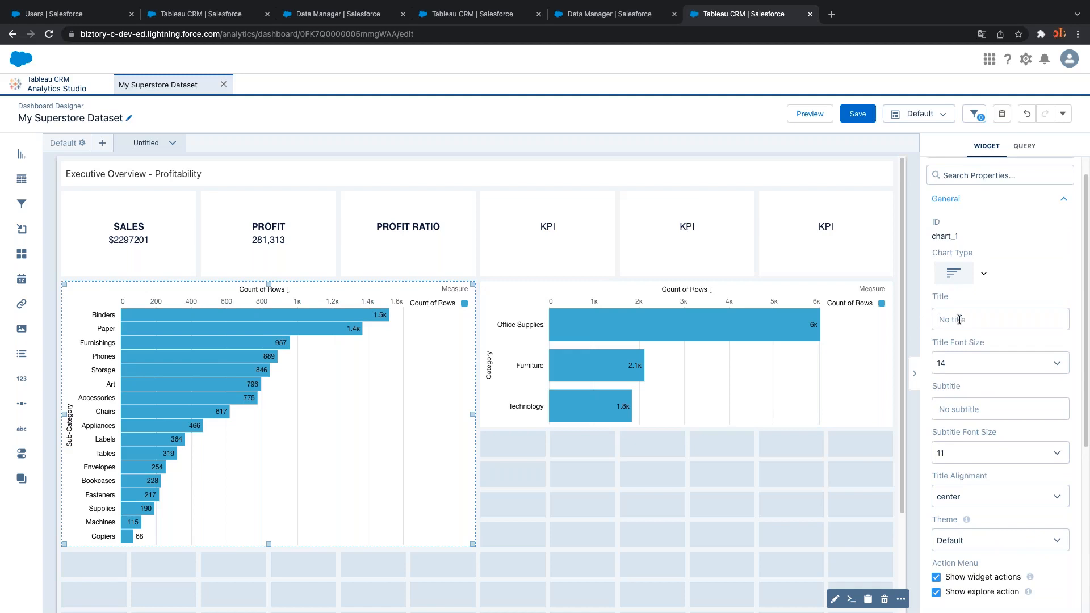
Title the Sub-Category chart 'Sum Of Sales Per Sub-Category'
{"action": "type", "text": "Sum"}
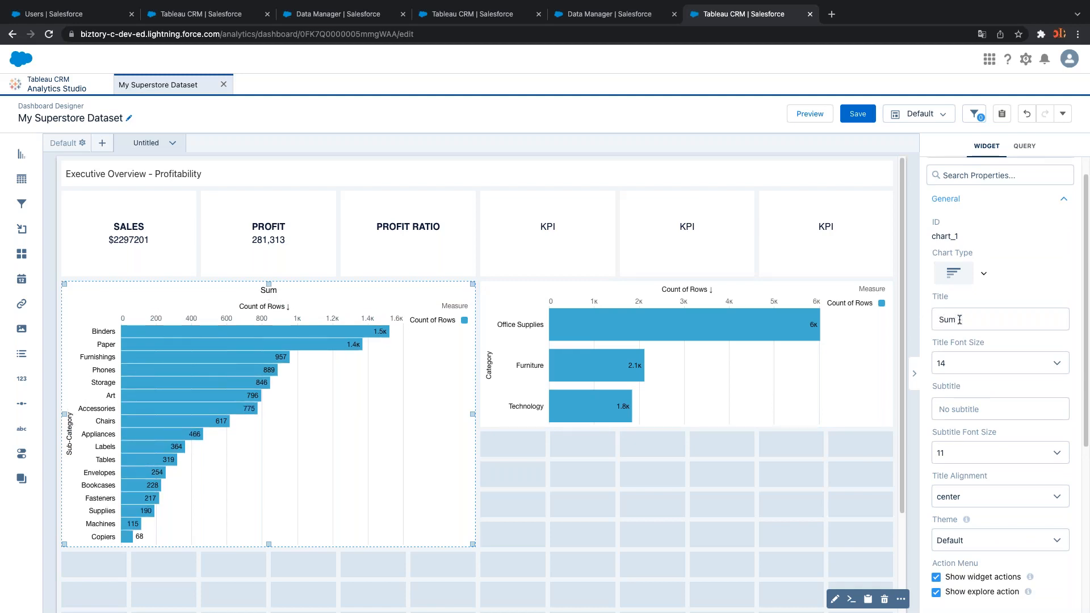
{"action": "type", "text": " f"}
{"action": "key", "text": "BackSpace"}
{"action": "type", "text": "OO"}
{"action": "key", "text": "BackSpace"}
{"action": "key", "text": "BackSpace"}
{"action": "type", "text": "f"}
{"action": "type", "text": "Of Sales"}
{"action": "type", "text": " Per "}
{"action": "type", "text": "Sub-"}
{"action": "type", "text": "Category"}
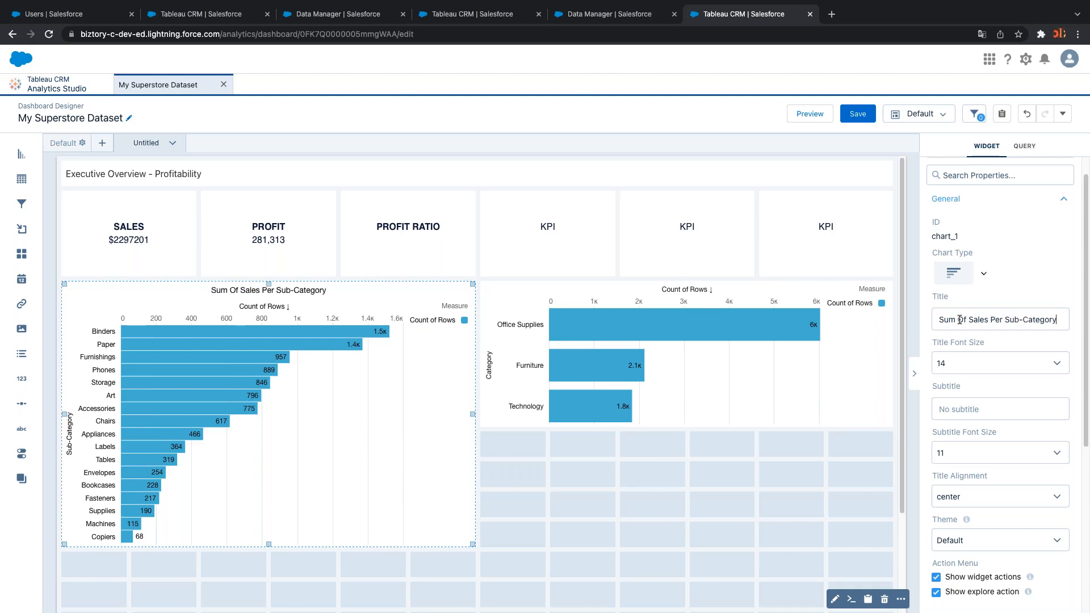
{"action": "left_click", "coordinate": [741, 387]}
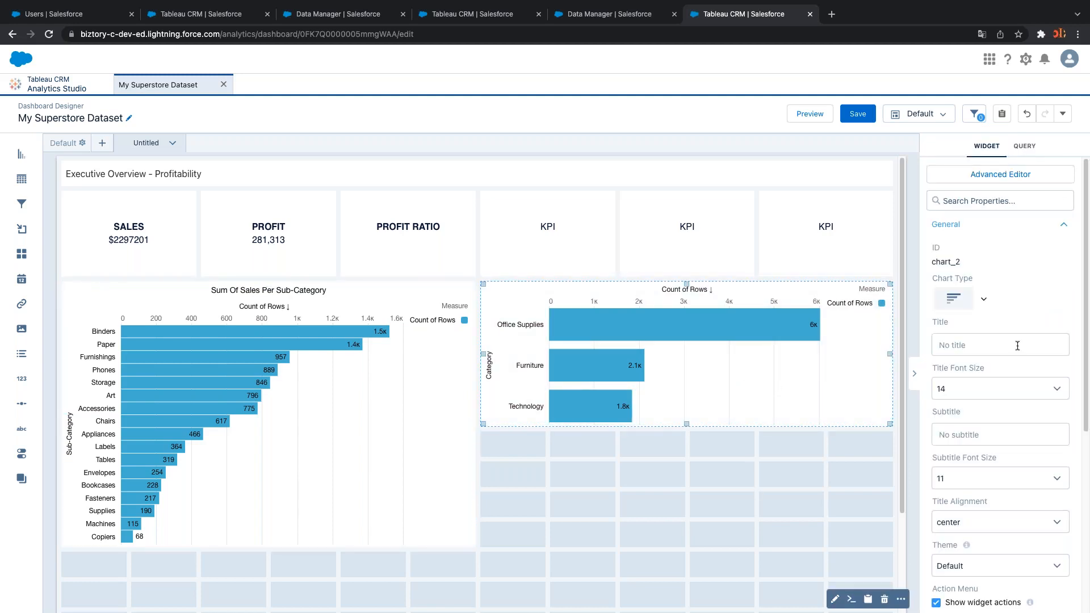
Enter 'Sum of Sales per Segment' as the Category chart's title and deselect it
{"action": "left_click", "coordinate": [1016, 344]}
{"action": "type", "text": "Sum"}
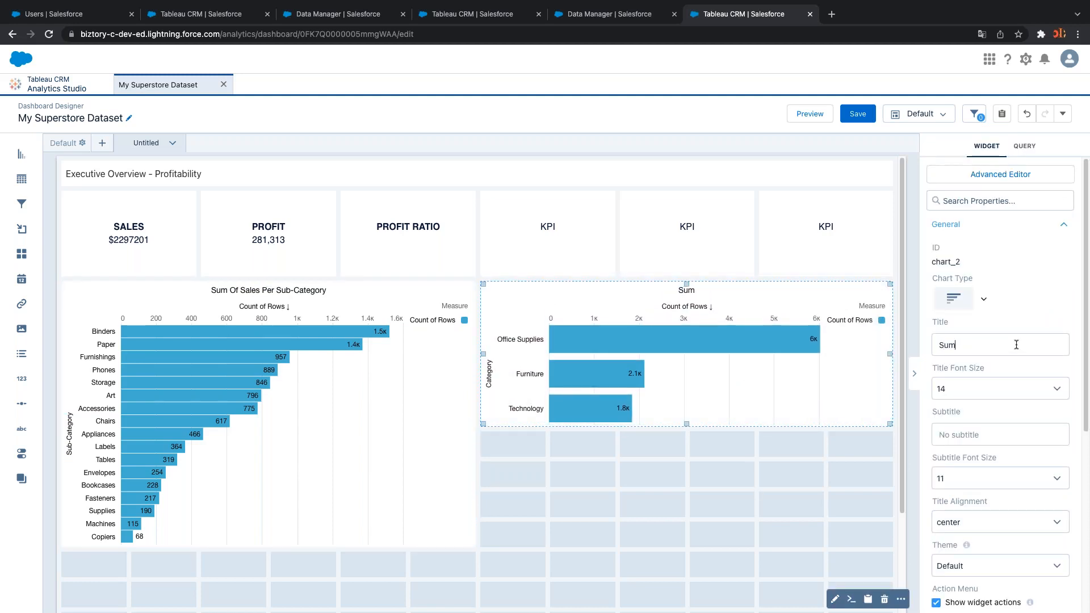
{"action": "type", "text": " of Sales per Seg"}
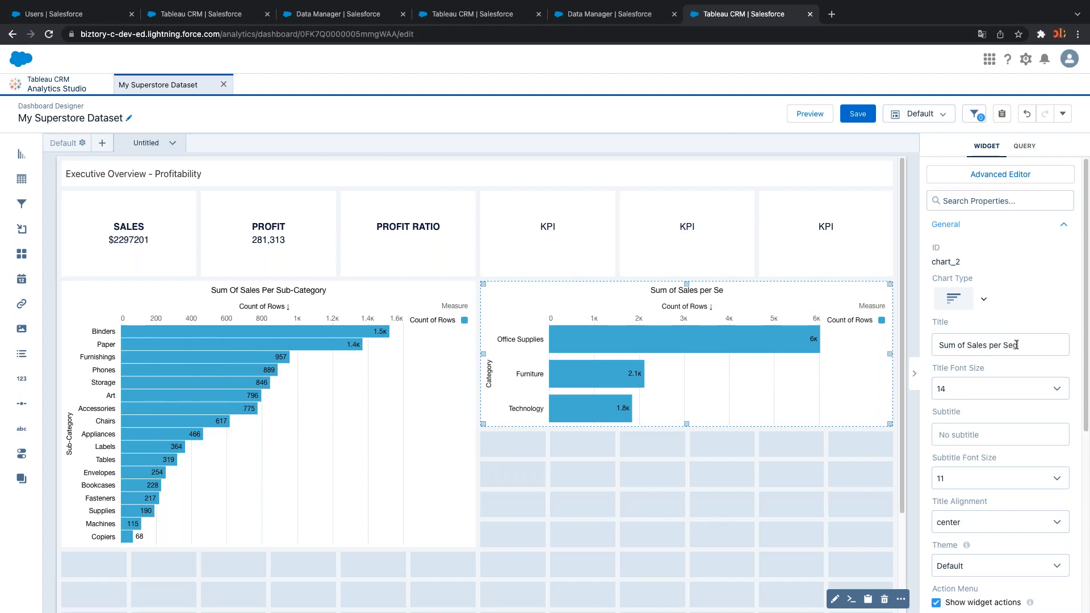
{"action": "type", "text": "ment"}
{"action": "left_click", "coordinate": [746, 465]}
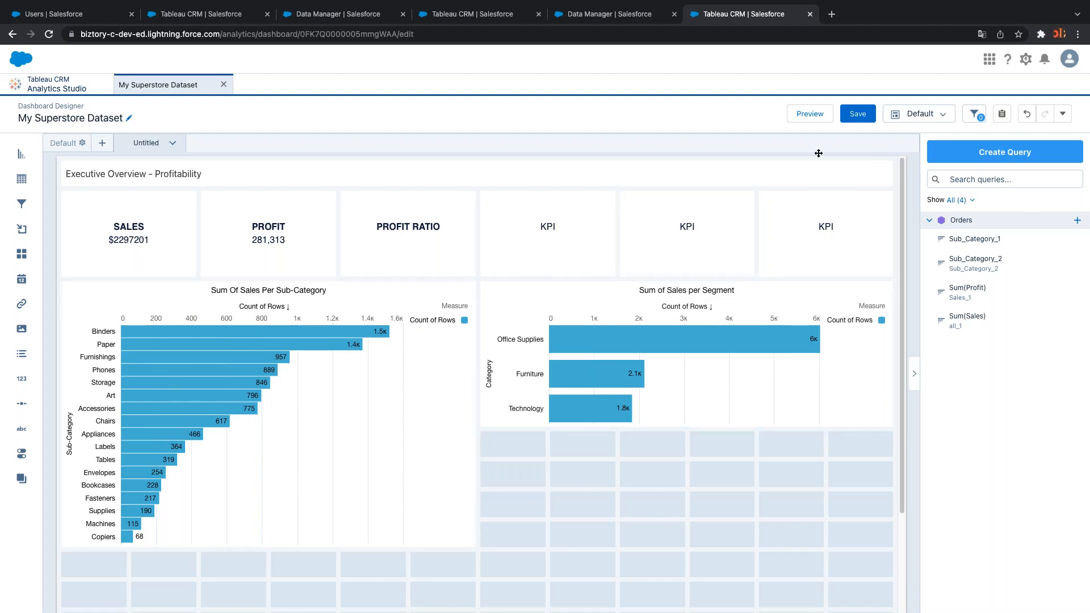
{"action": "left_click", "coordinate": [818, 115]}
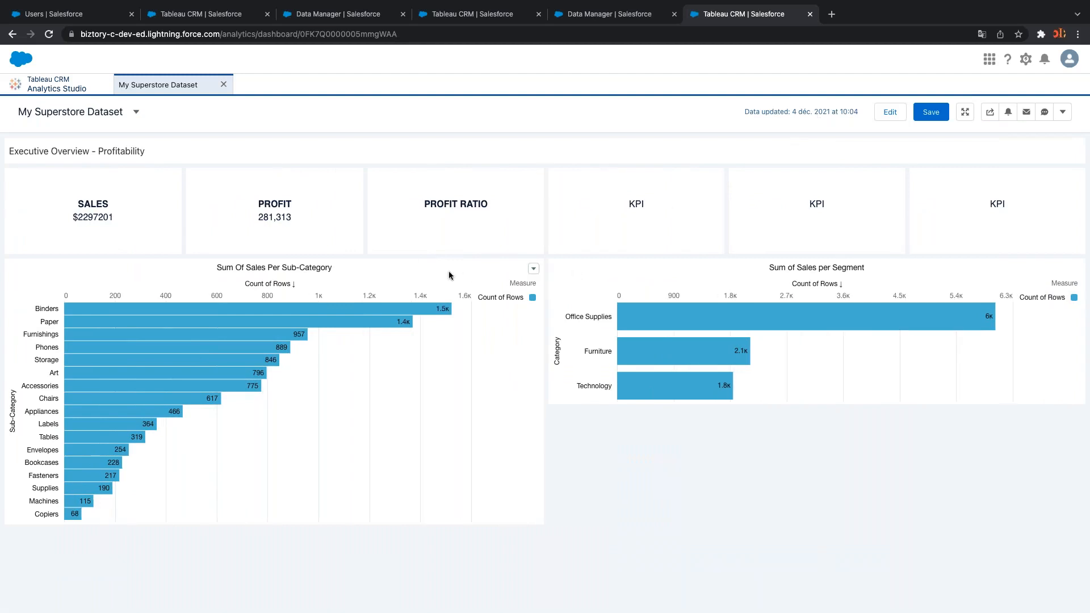
{"action": "left_click", "coordinate": [359, 314]}
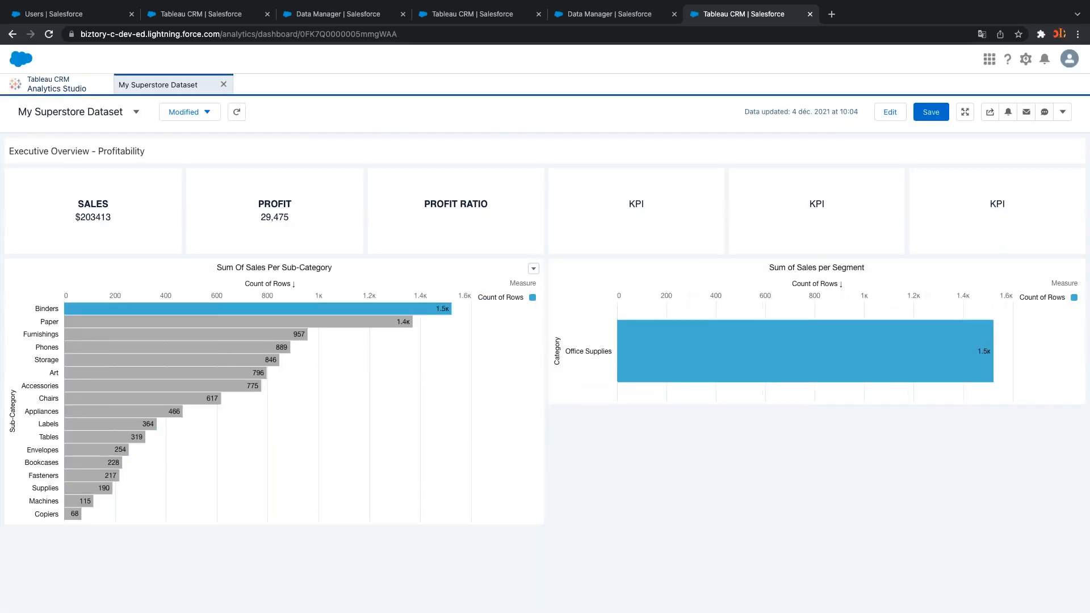
{"action": "left_click", "coordinate": [323, 324]}
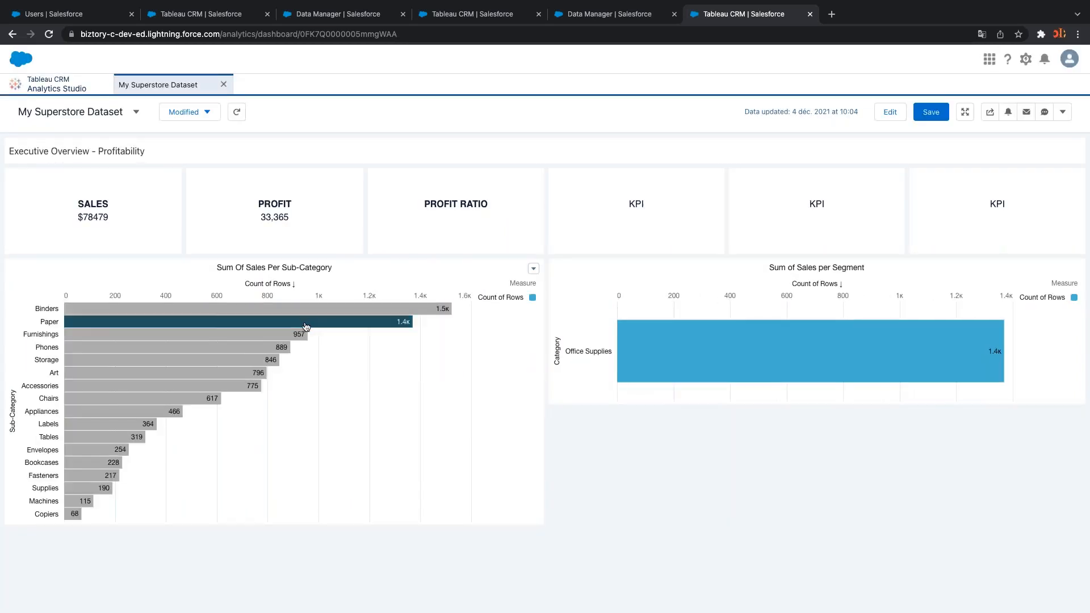
{"action": "left_click", "coordinate": [259, 335]}
{"action": "left_click", "coordinate": [246, 347]}
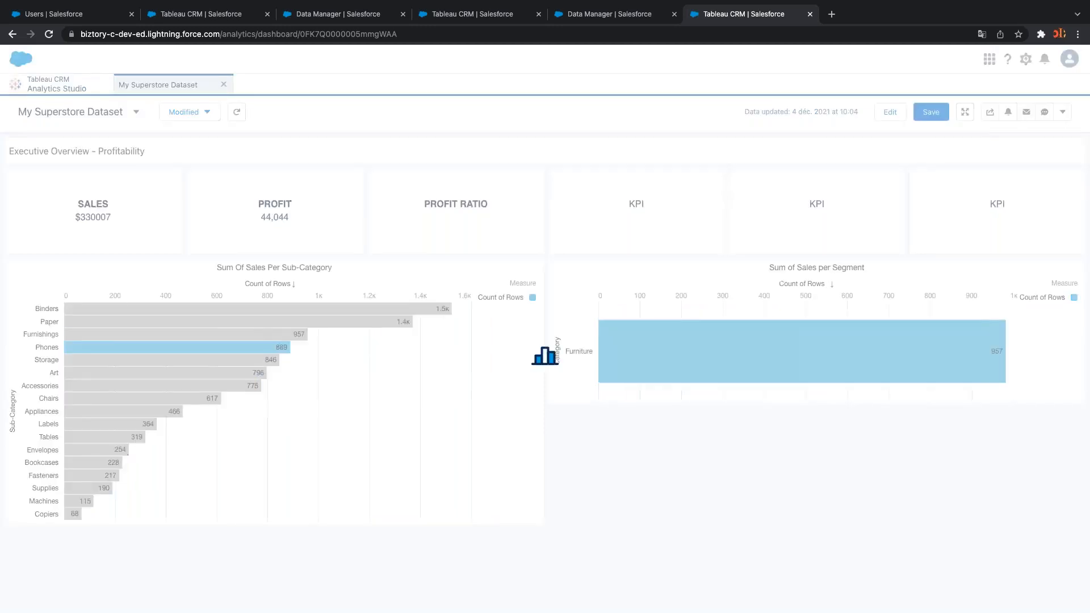
{"action": "left_click", "coordinate": [241, 360]}
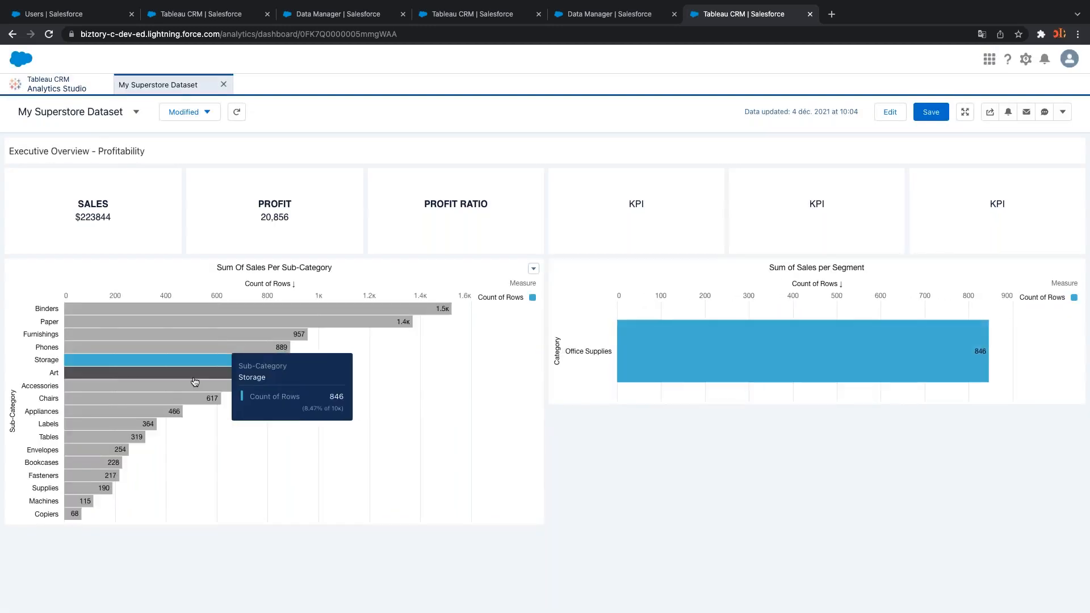
{"action": "left_click", "coordinate": [193, 376]}
{"action": "left_click", "coordinate": [193, 377]}
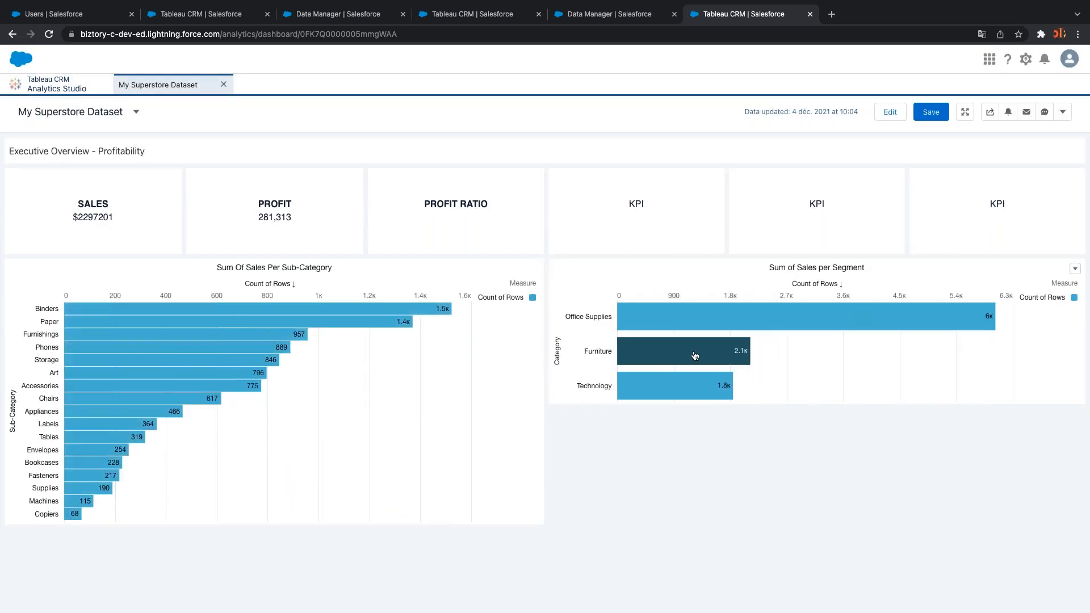
{"action": "left_click", "coordinate": [694, 357]}
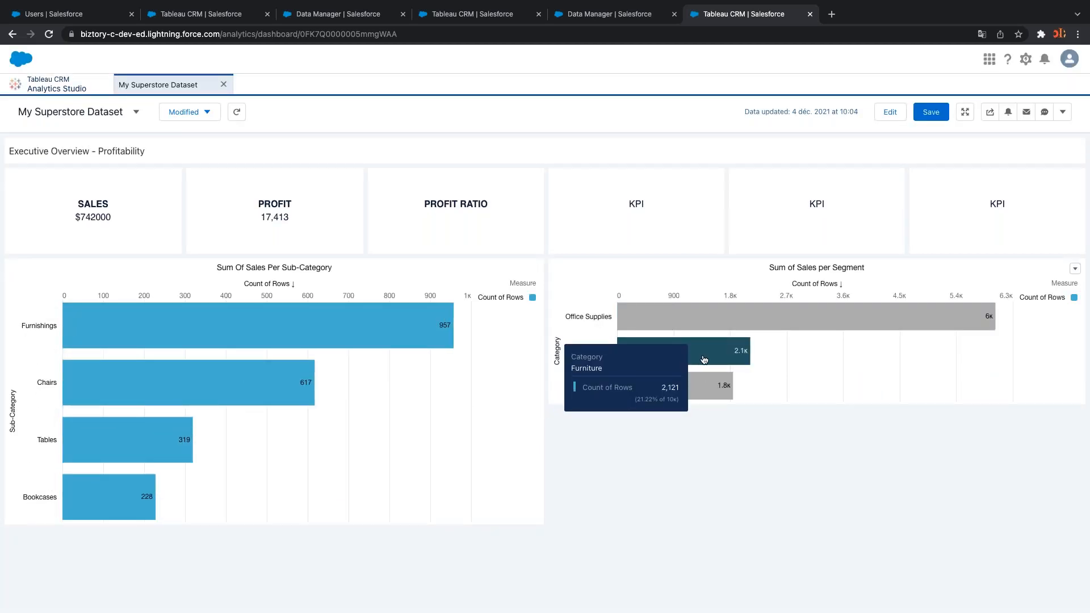
{"action": "left_click", "coordinate": [704, 359]}
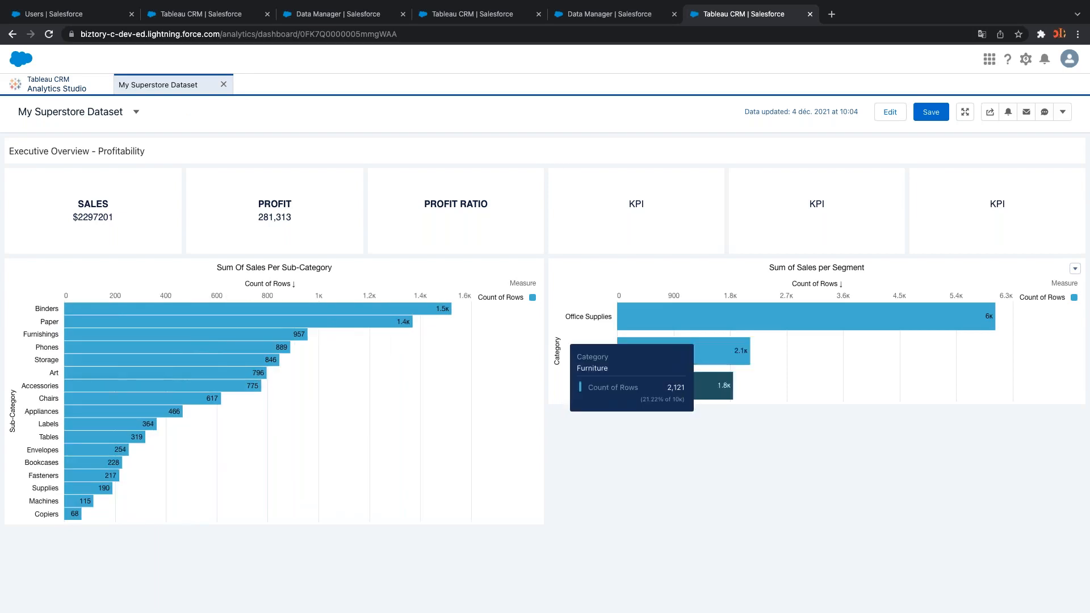
{"action": "left_click", "coordinate": [79, 502]}
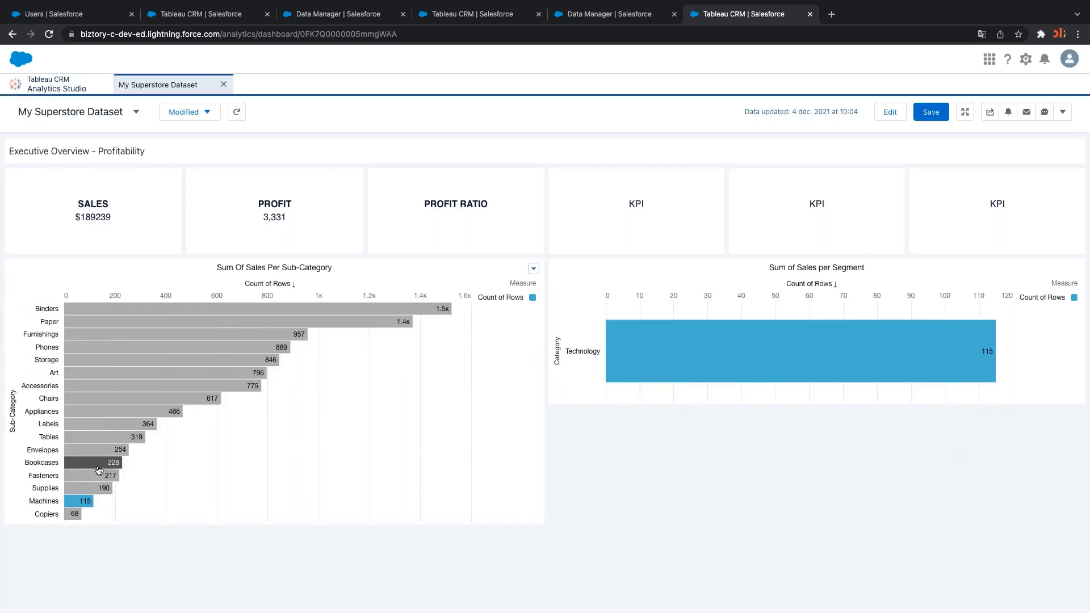
{"action": "mouse_move", "coordinate": [74, 505]}
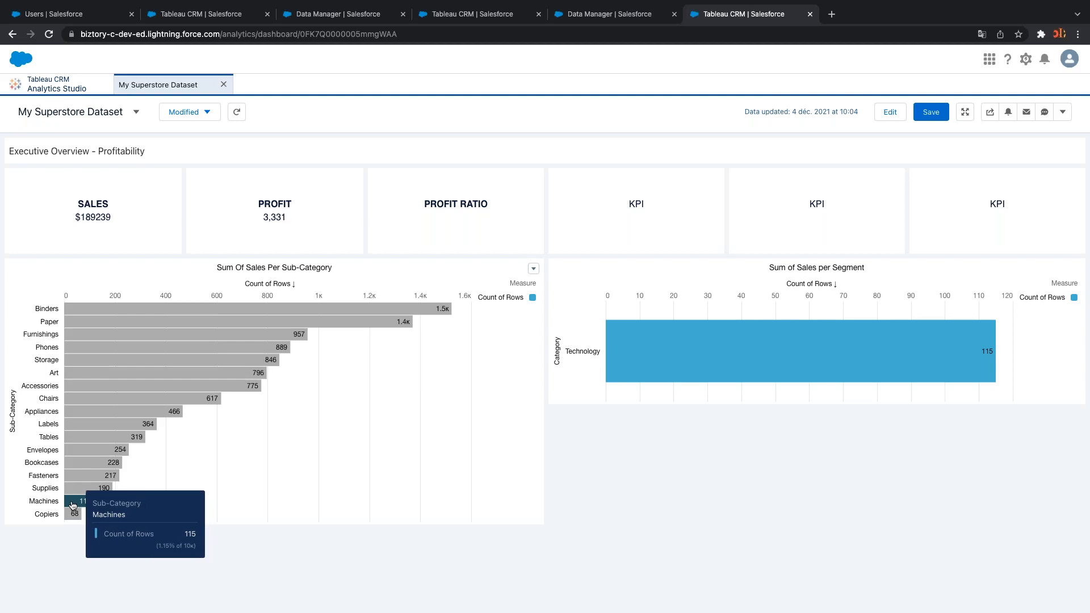
{"action": "left_click", "coordinate": [73, 504]}
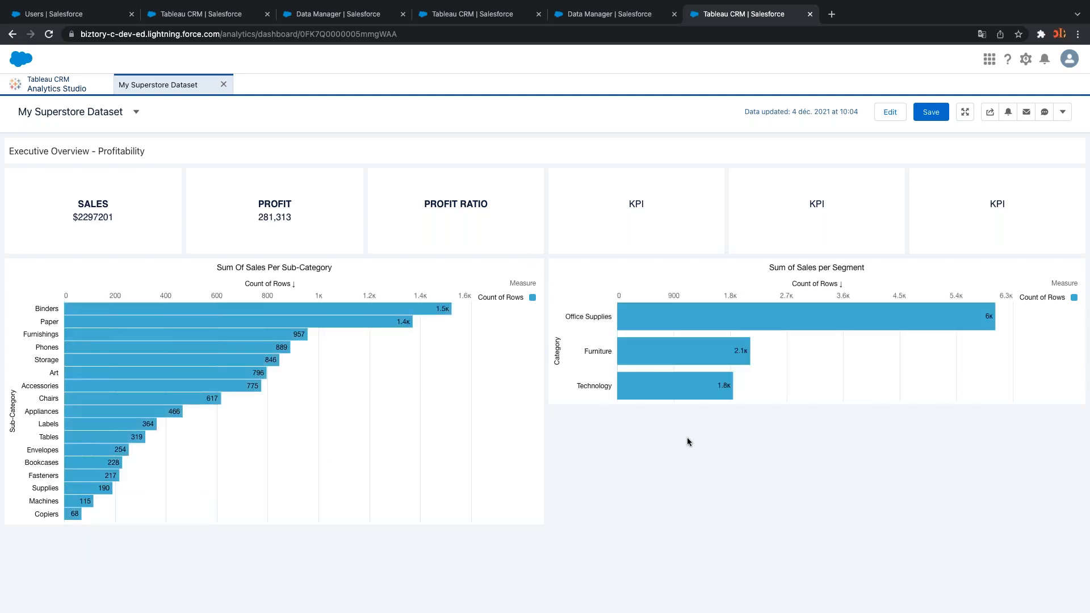
{"action": "left_click", "coordinate": [883, 113]}
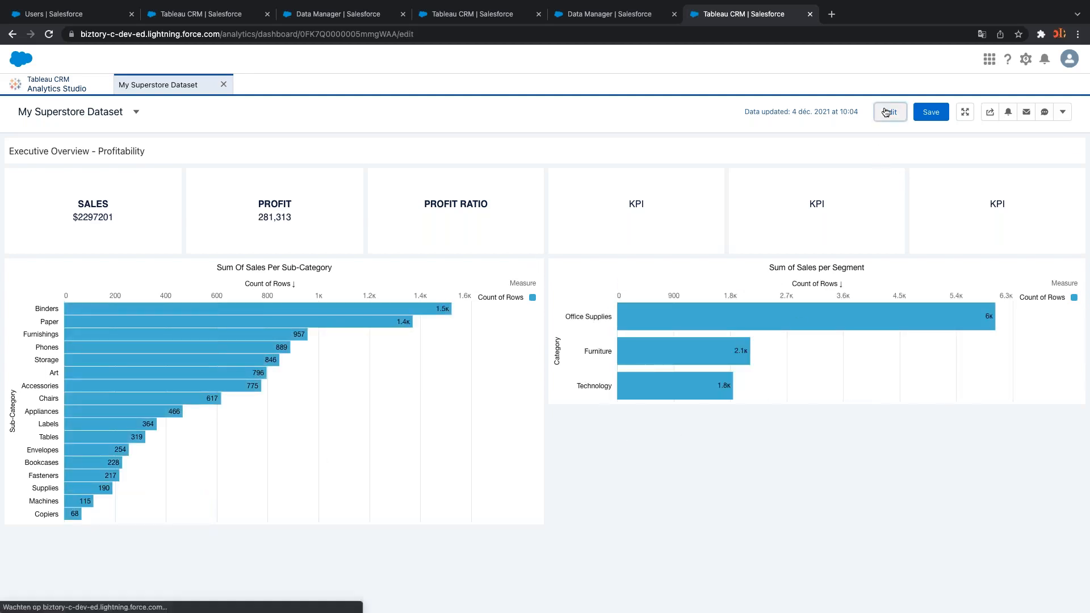
Apply conditional formatting to measures on the Sub-Category chart, colouring Count of Rows dark navy
{"action": "left_click", "coordinate": [352, 409]}
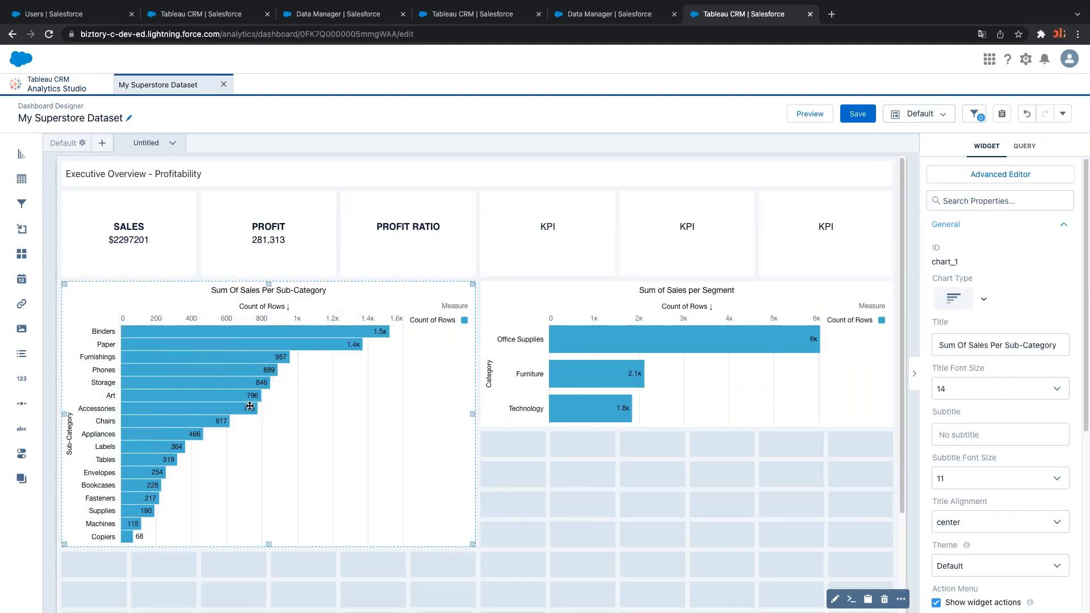
{"action": "scroll", "coordinate": [999, 454], "scroll_direction": "down", "scroll_amount": 5}
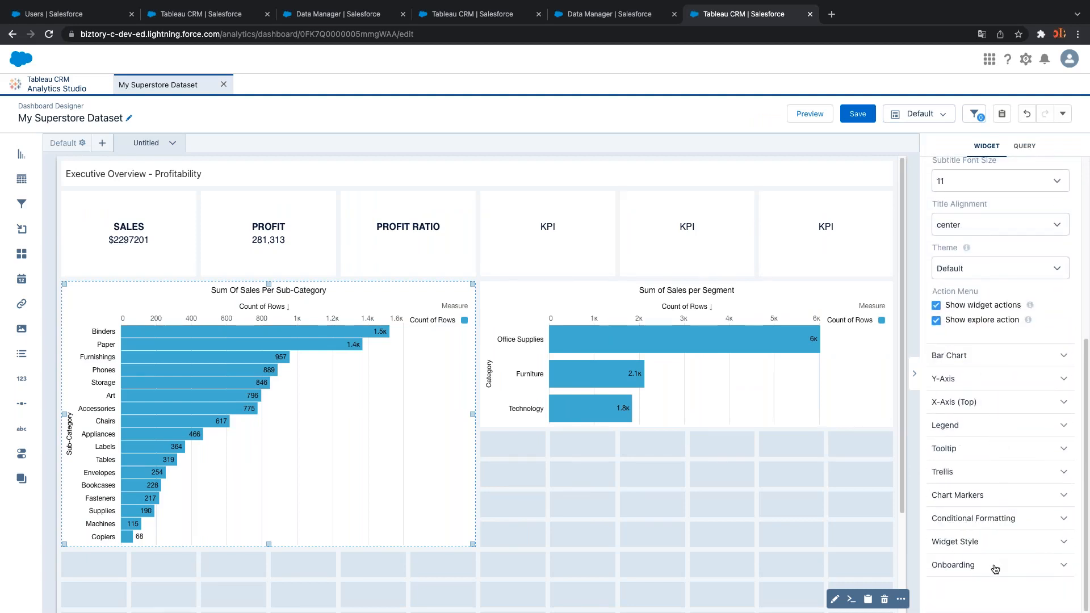
{"action": "left_click", "coordinate": [986, 521]}
{"action": "scroll", "coordinate": [984, 534], "scroll_direction": "down", "scroll_amount": 2}
{"action": "left_click", "coordinate": [985, 502]}
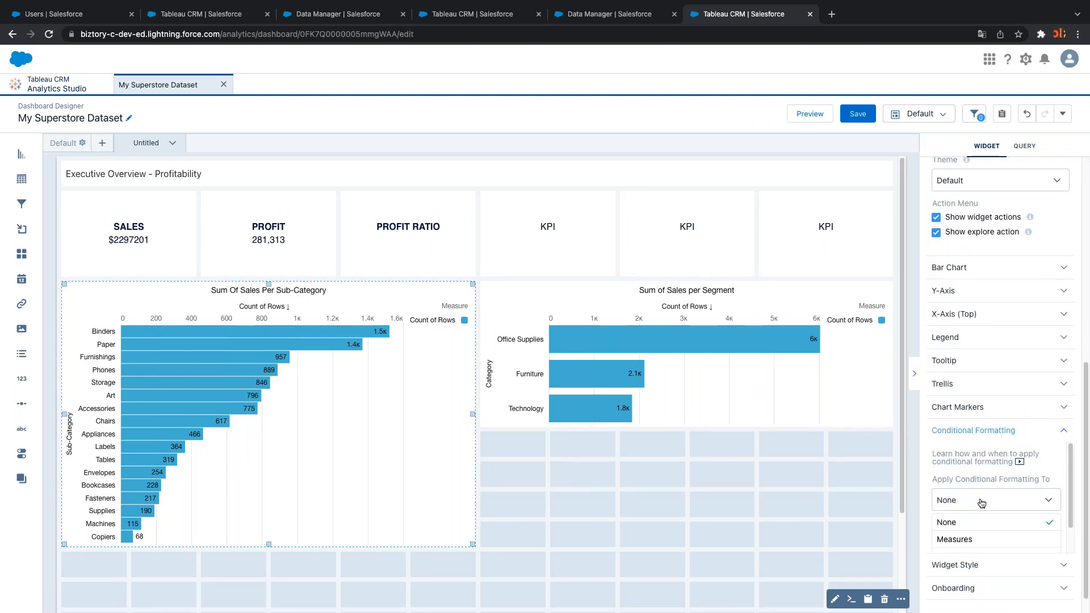
{"action": "left_click", "coordinate": [978, 544]}
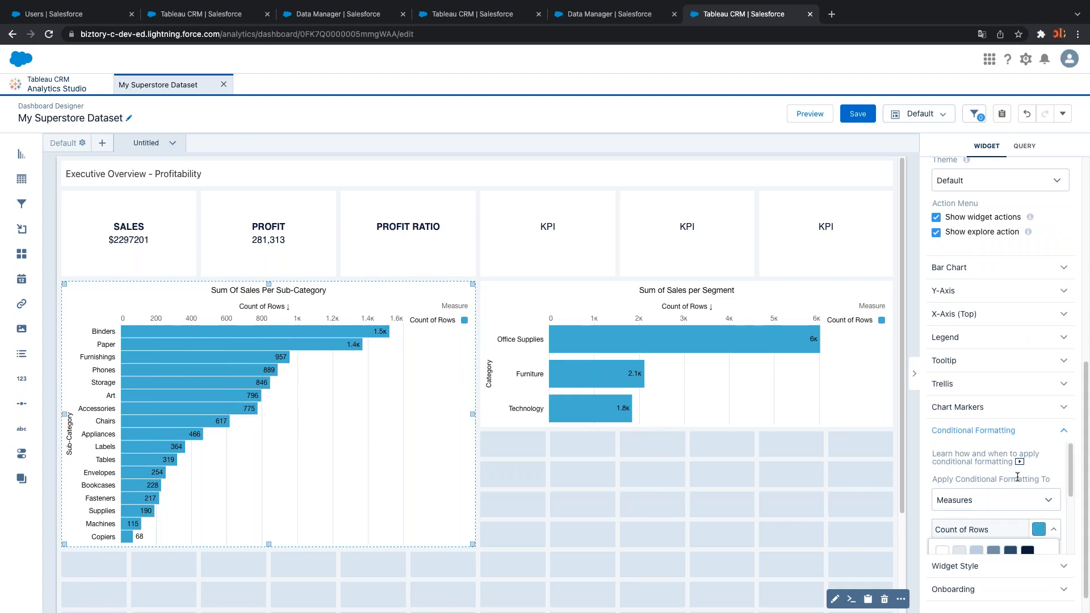
{"action": "left_click", "coordinate": [1049, 532]}
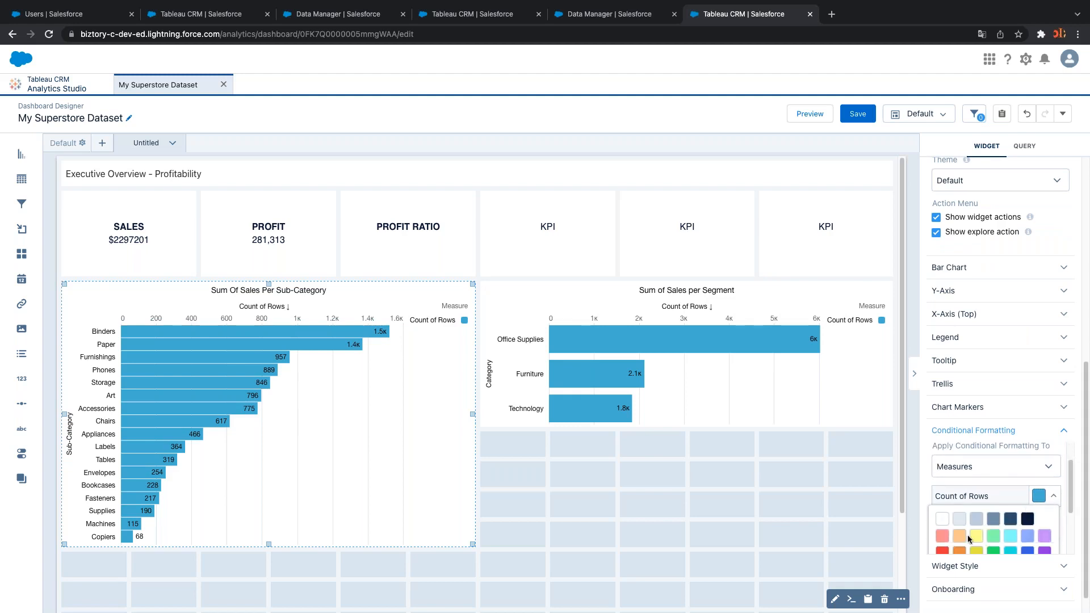
{"action": "left_click", "coordinate": [1010, 518]}
Colour the Sum of Sales per Segment chart's Count of Rows bars dark navy the same way
{"action": "left_click", "coordinate": [765, 363]}
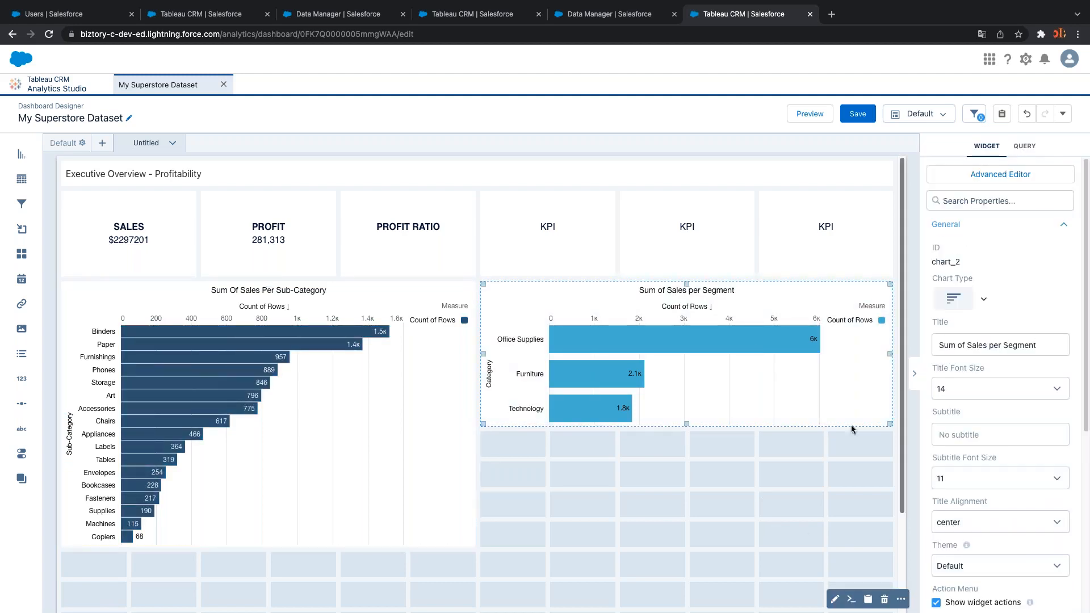
{"action": "scroll", "coordinate": [1051, 458], "scroll_direction": "down", "scroll_amount": 5}
{"action": "left_click", "coordinate": [1002, 518]}
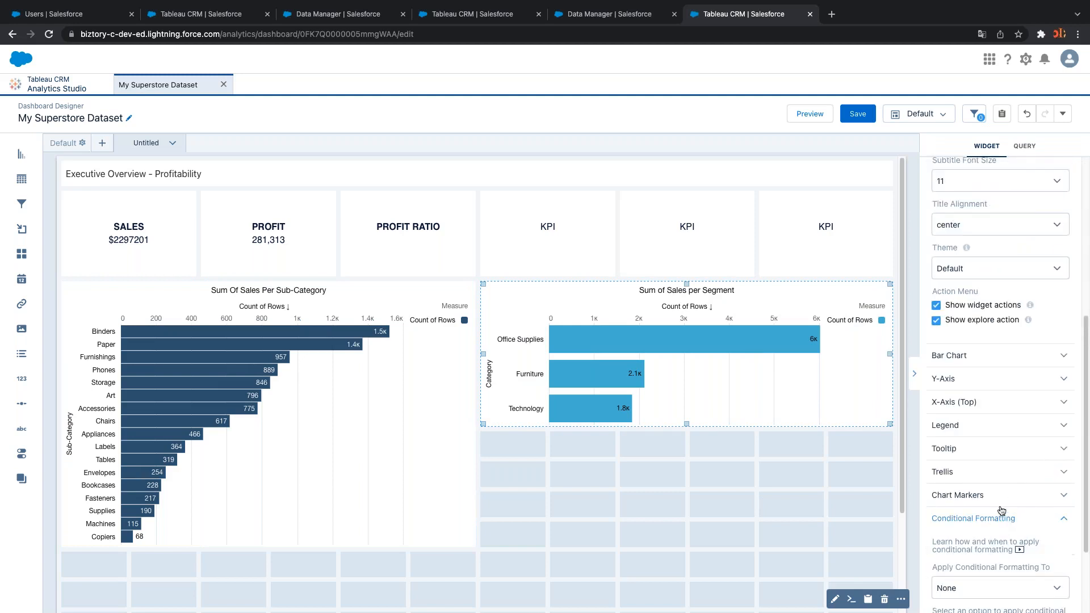
{"action": "scroll", "coordinate": [988, 488], "scroll_direction": "down", "scroll_amount": 2}
{"action": "left_click", "coordinate": [983, 482]}
{"action": "left_click", "coordinate": [965, 516]}
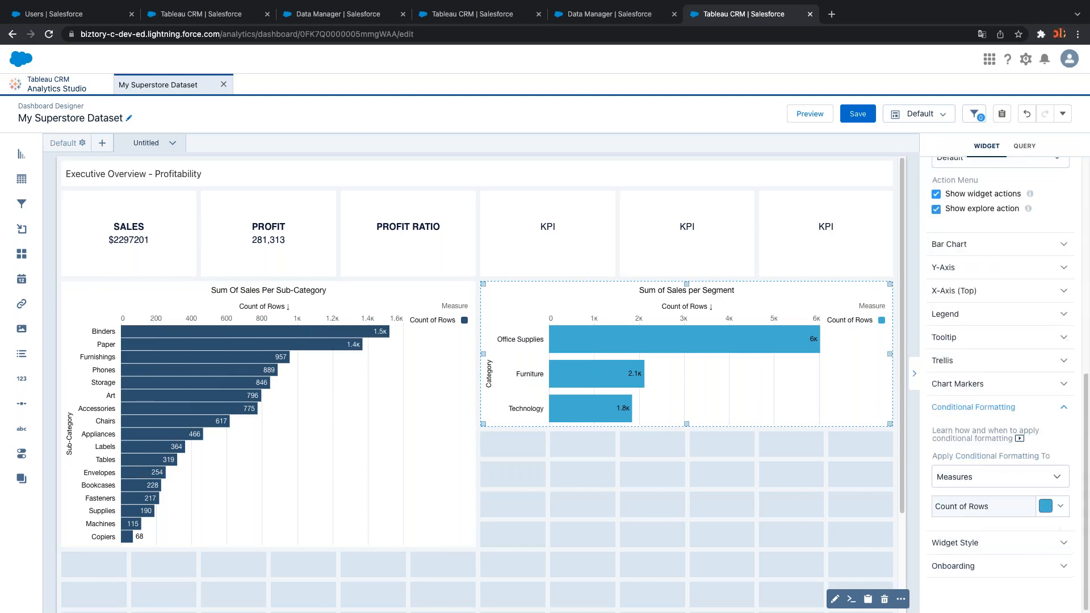
{"action": "left_click", "coordinate": [1049, 506]}
{"action": "scroll", "coordinate": [1017, 517], "scroll_direction": "down", "scroll_amount": 1}
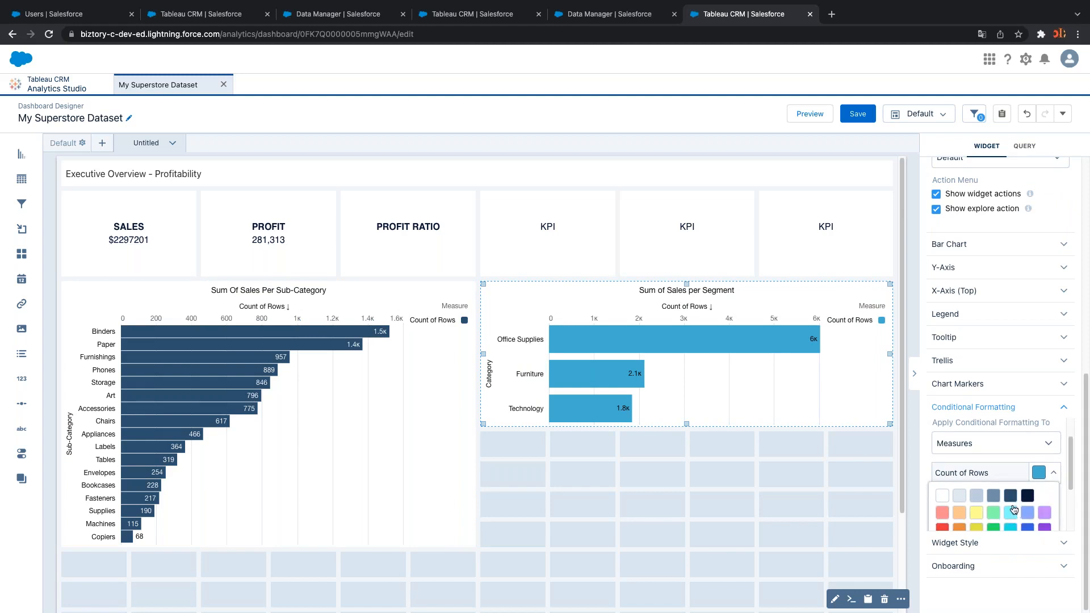
{"action": "left_click", "coordinate": [1011, 498]}
{"action": "left_click", "coordinate": [772, 483]}
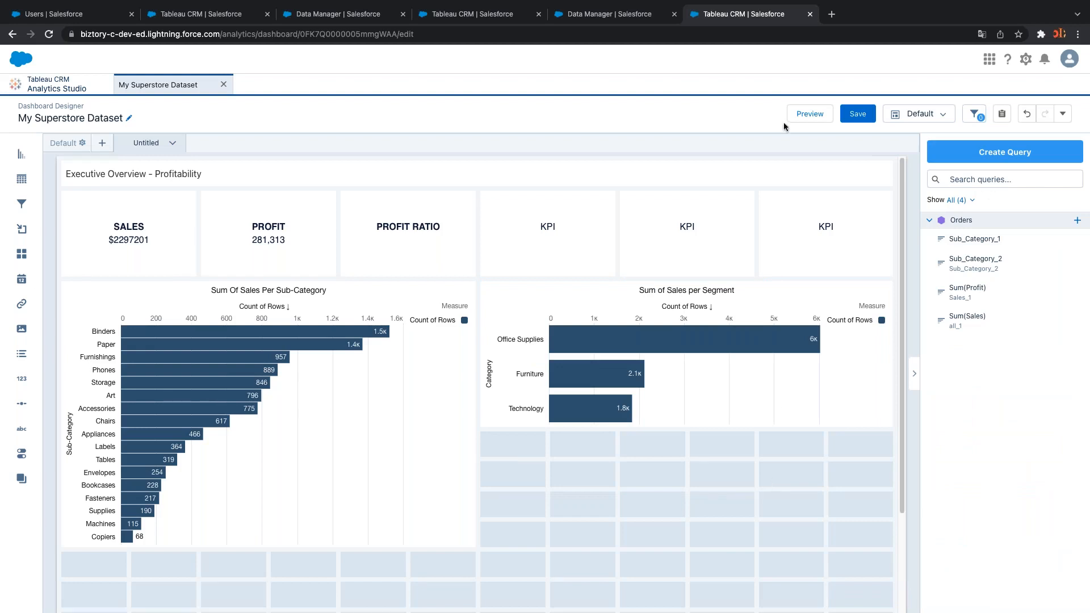
{"action": "left_click", "coordinate": [806, 114]}
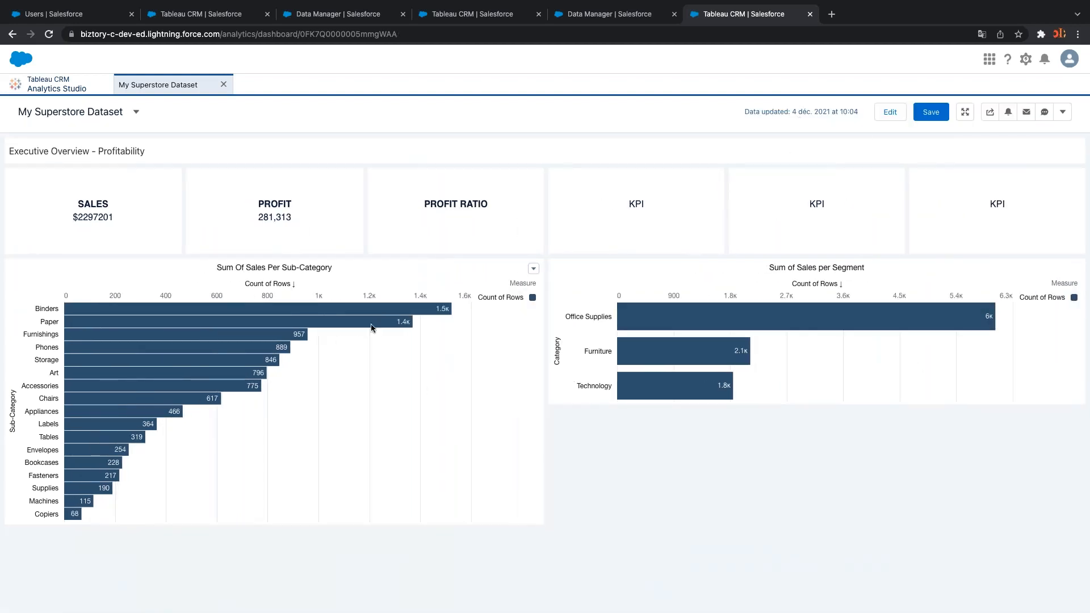
Review the navy Count of Rows bars, Binders 1.5k to Copiers 68, then return to editing
{"action": "mouse_move", "coordinate": [362, 311]}
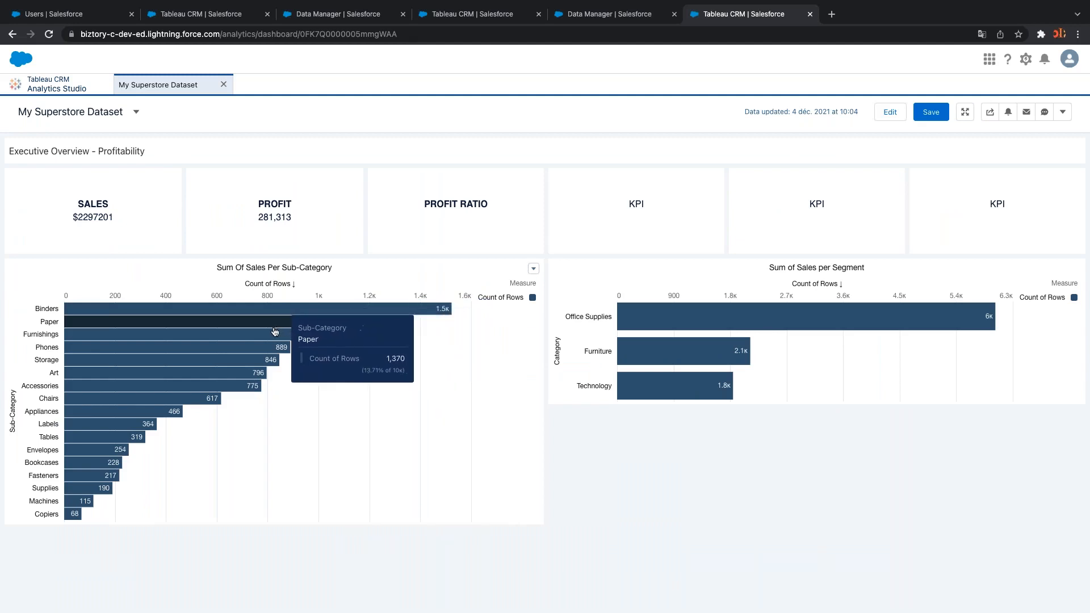
{"action": "mouse_move", "coordinate": [267, 335]}
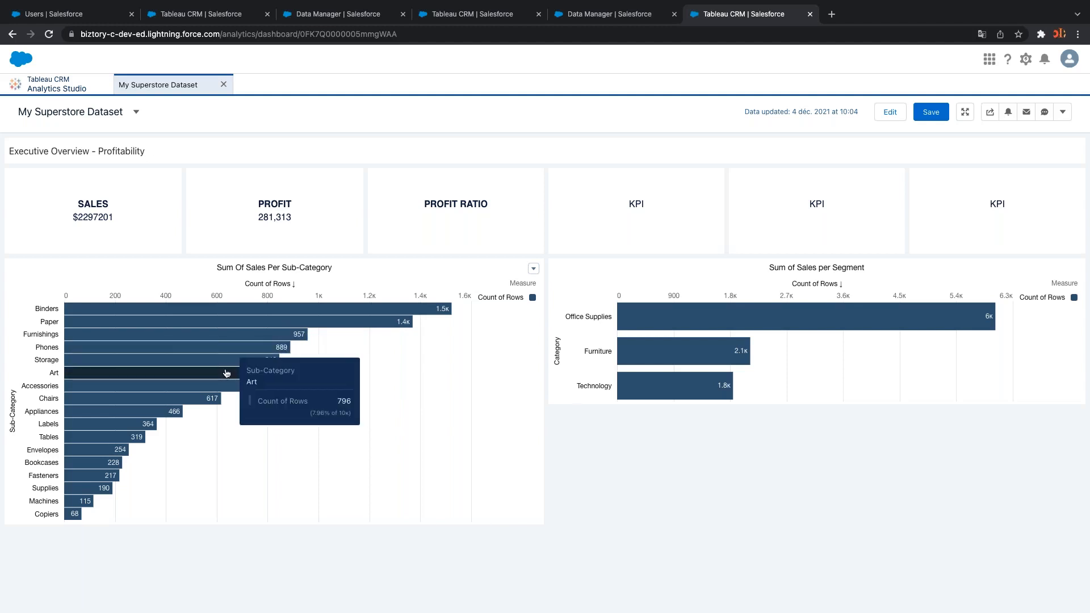
{"action": "mouse_move", "coordinate": [176, 388]}
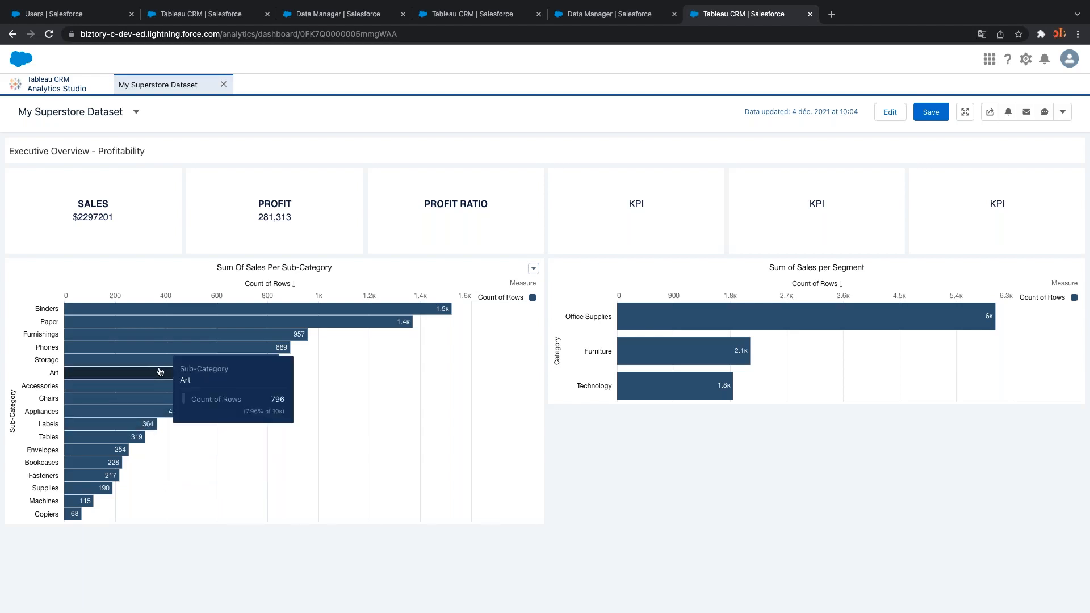
{"action": "left_click", "coordinate": [890, 112]}
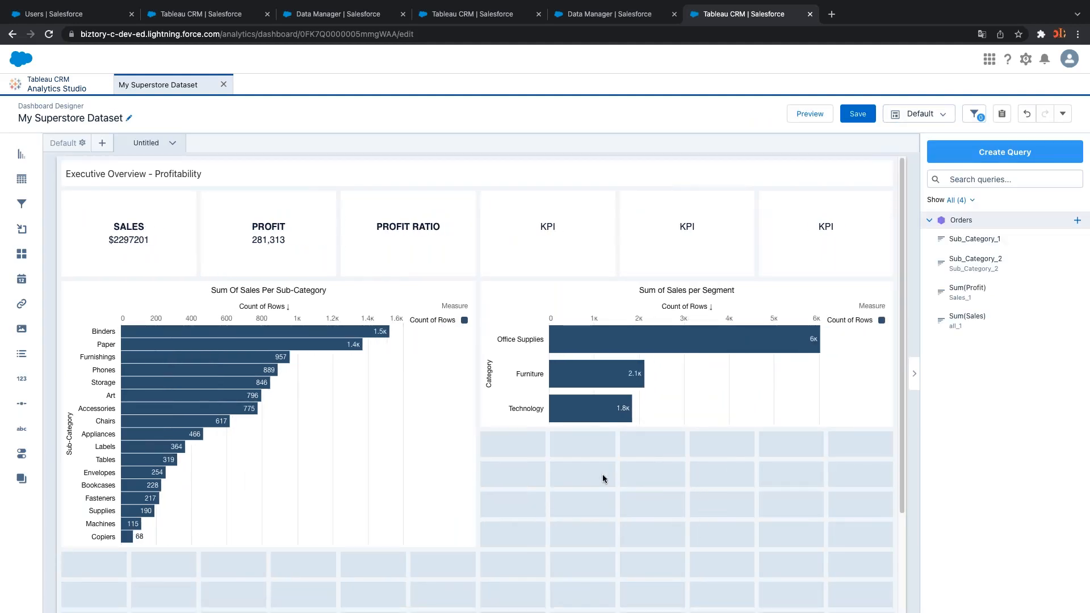
Review the Sum Of Sales Per Sub-Category chart's properties (centered size-14 title), then deselect it
{"action": "left_click", "coordinate": [331, 438]}
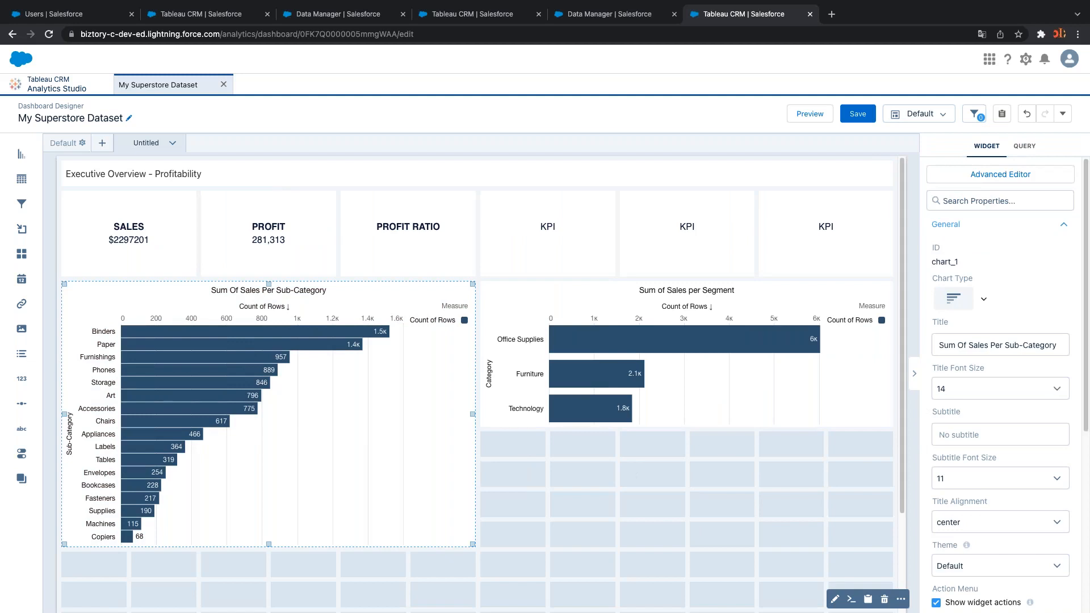
{"action": "scroll", "coordinate": [1065, 532], "scroll_direction": "down", "scroll_amount": 5}
{"action": "scroll", "coordinate": [1065, 533], "scroll_direction": "up", "scroll_amount": 5}
{"action": "scroll", "coordinate": [1064, 533], "scroll_direction": "down", "scroll_amount": 5}
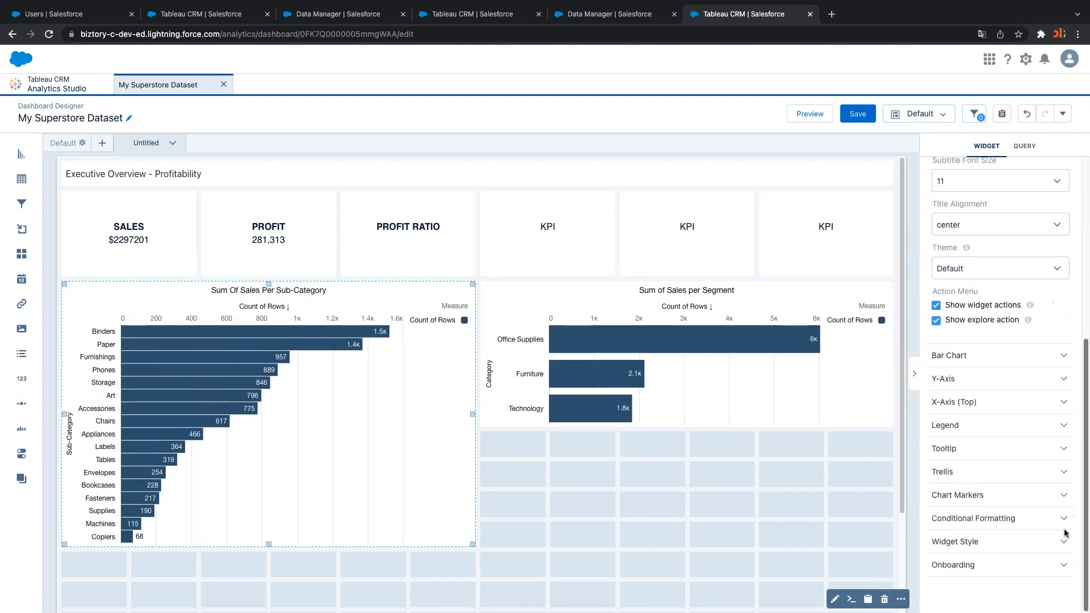
{"action": "scroll", "coordinate": [1065, 533], "scroll_direction": "up", "scroll_amount": 5}
{"action": "scroll", "coordinate": [1057, 386], "scroll_direction": "down", "scroll_amount": 5}
{"action": "scroll", "coordinate": [1065, 474], "scroll_direction": "up", "scroll_amount": 6}
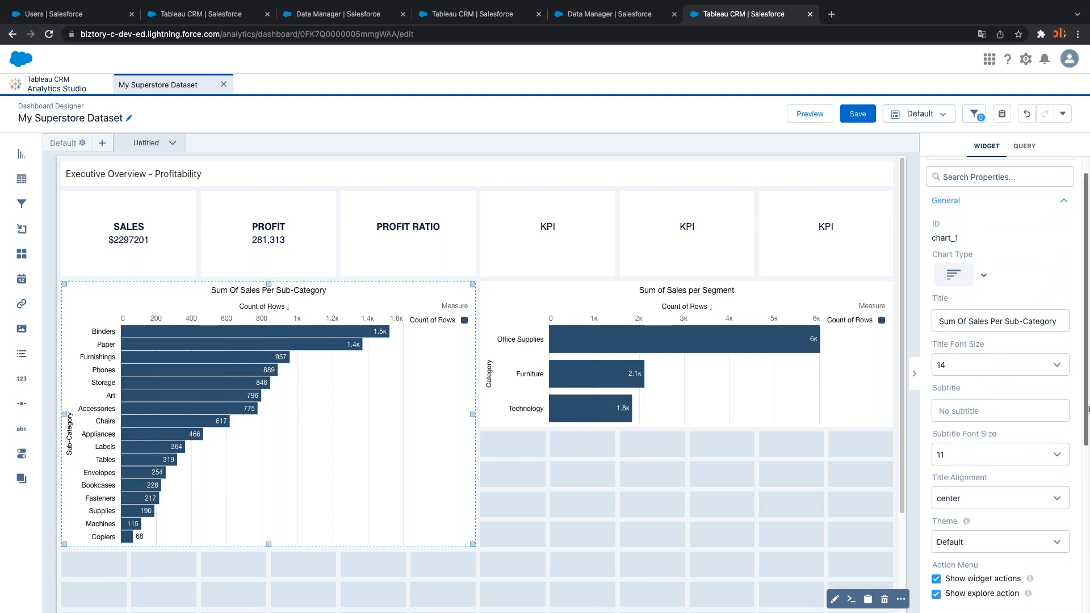
{"action": "left_click_drag", "start_coordinate": [1089, 408], "coordinate": [1080, 519]}
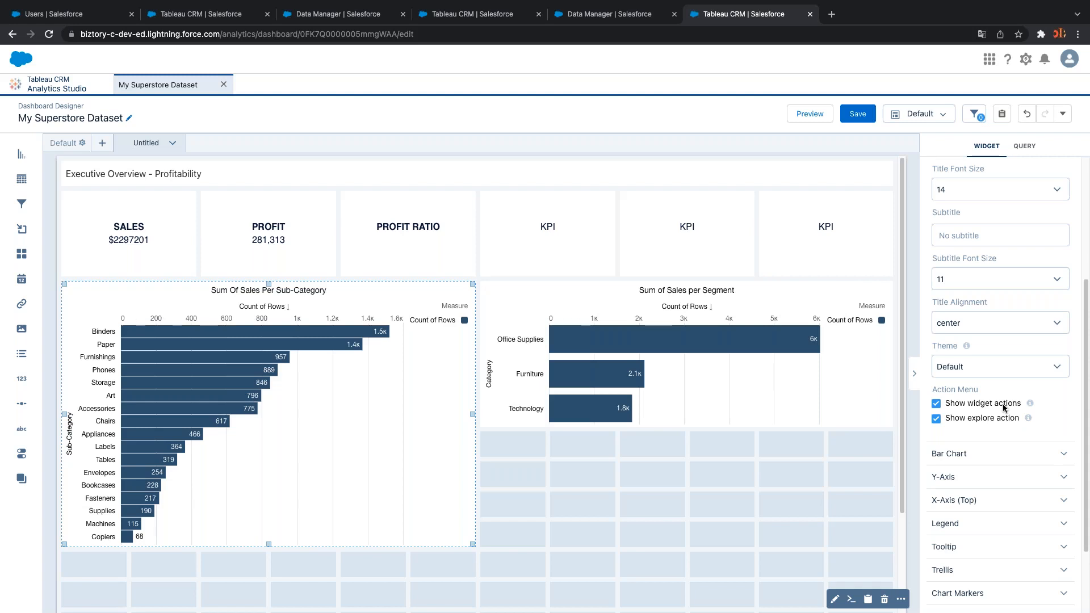
{"action": "scroll", "coordinate": [1021, 514], "scroll_direction": "down", "scroll_amount": 2}
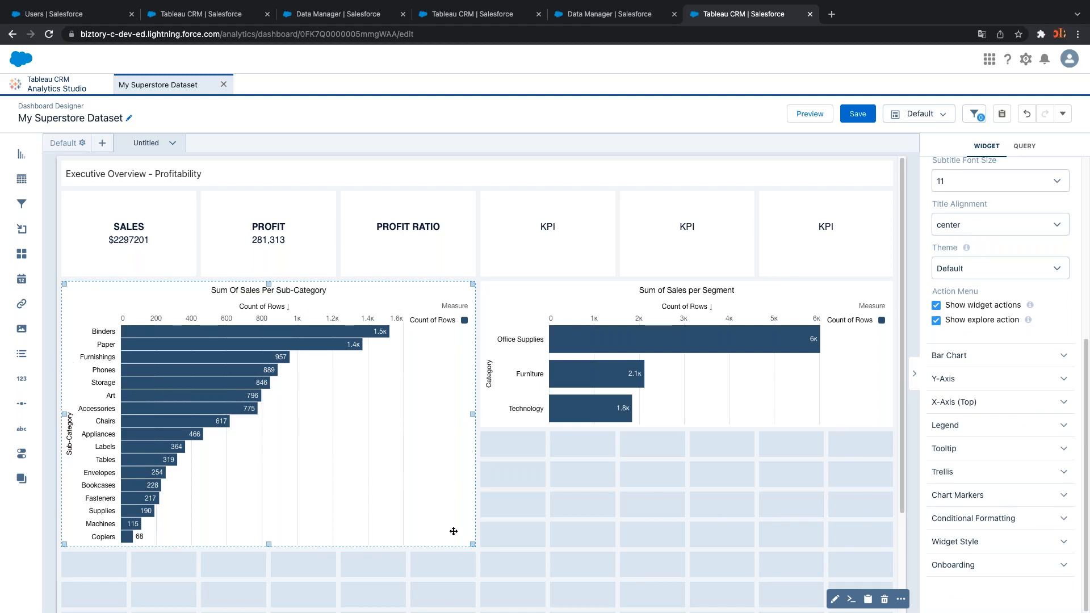
{"action": "left_click", "coordinate": [538, 499]}
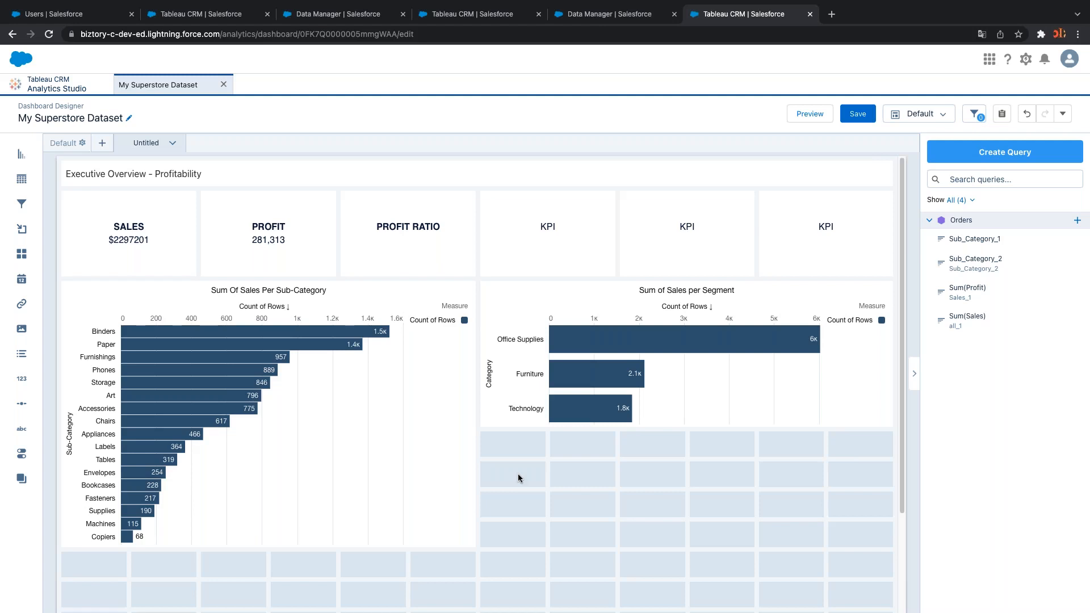
Check the text and query bindings of the PROFIT RATIO, PROFIT and SALES tiles, ending on [Sum_of_Sales]
{"action": "left_click", "coordinate": [399, 251]}
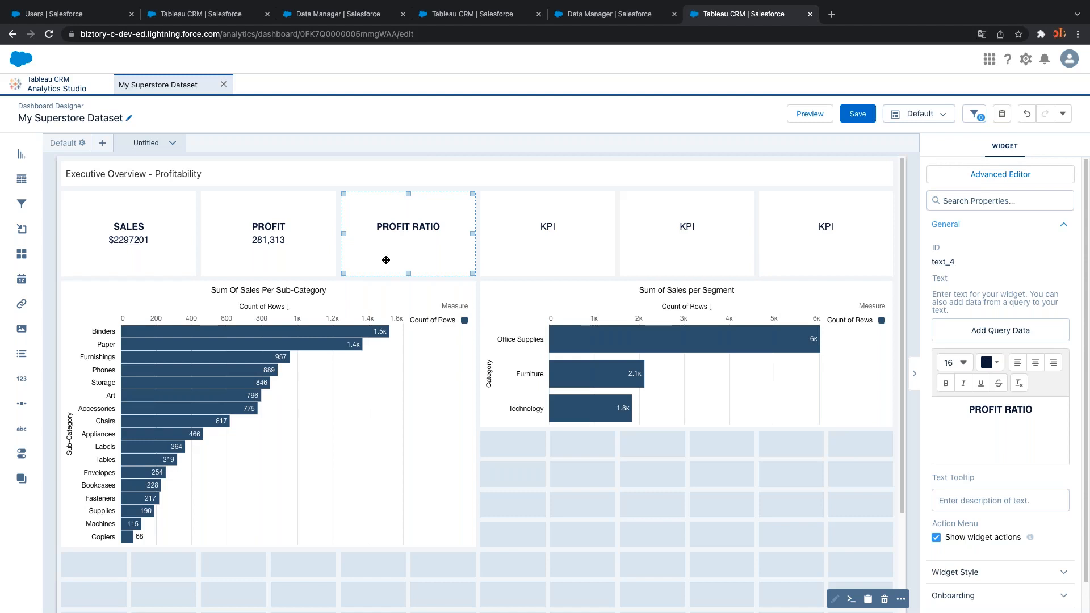
{"action": "left_click", "coordinate": [251, 254]}
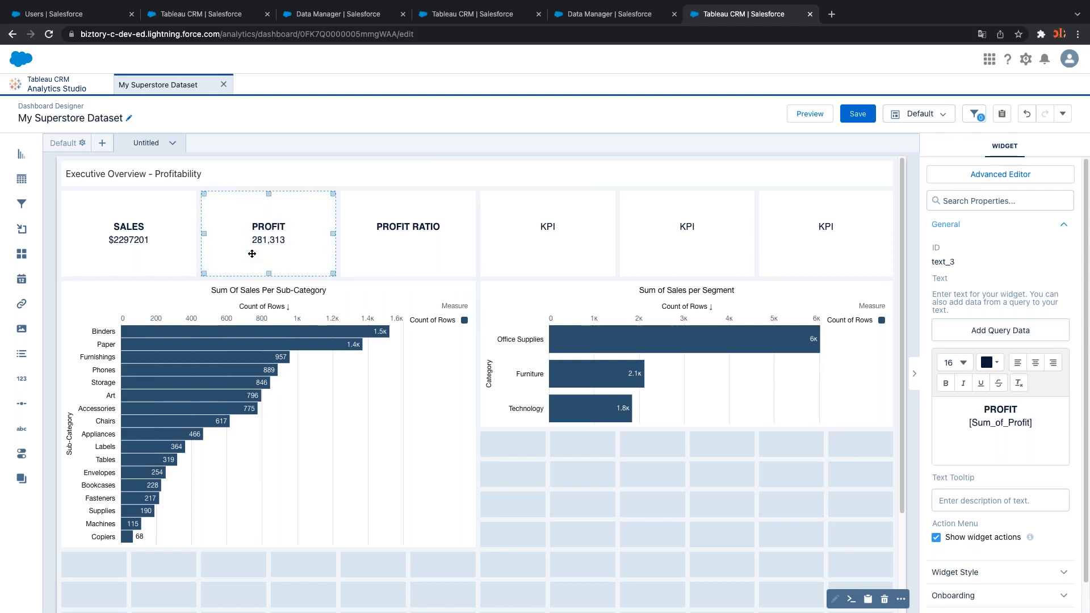
{"action": "left_click", "coordinate": [153, 261]}
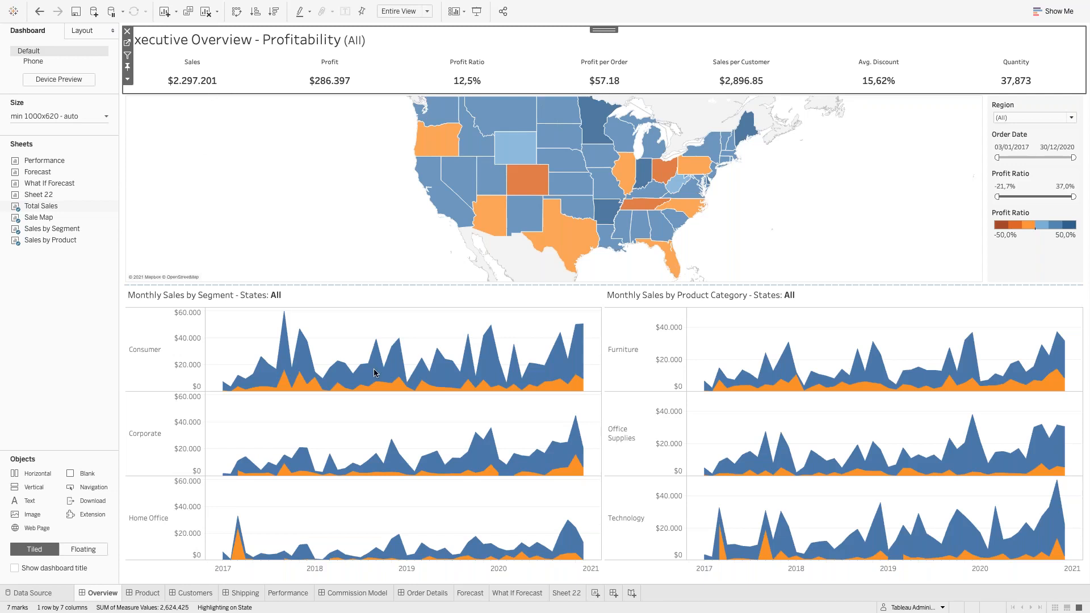
Go to the Total Sales worksheet and read the Profit Ratio formula sum([Profit])/sum([Sales]) without changes
{"action": "left_click", "coordinate": [128, 78]}
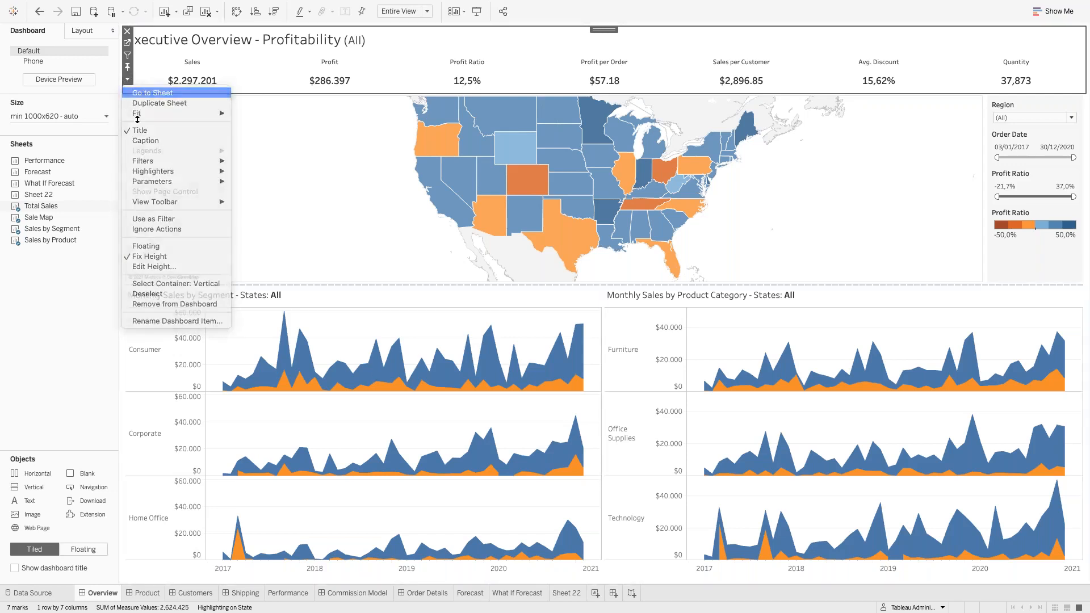
{"action": "left_click", "coordinate": [152, 93]}
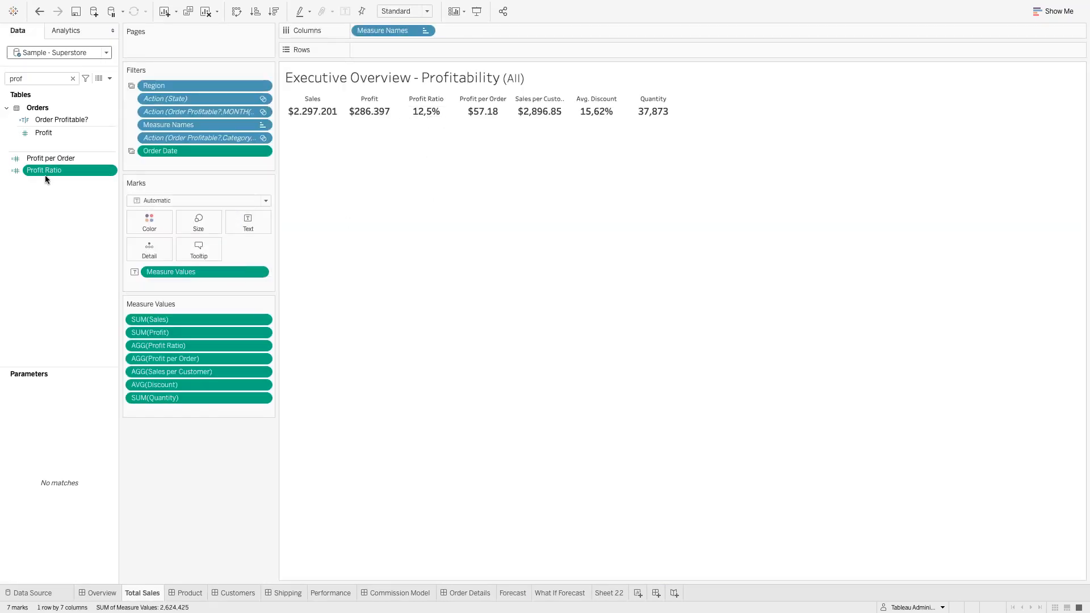
{"action": "left_click", "coordinate": [112, 170]}
{"action": "left_click", "coordinate": [136, 234]}
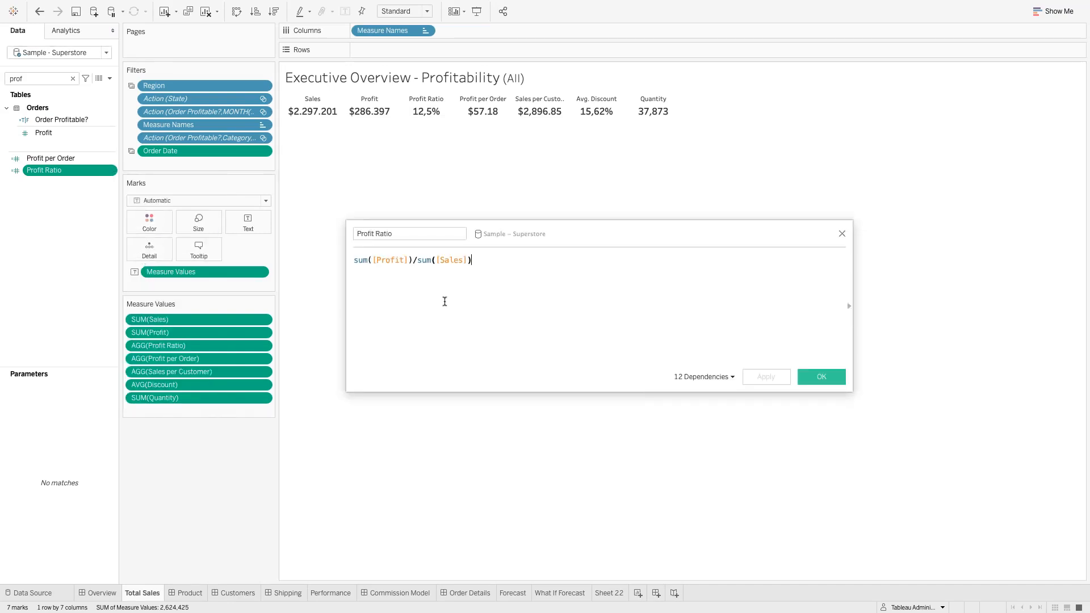
{"action": "scroll", "coordinate": [443, 299], "scroll_direction": "up", "scroll_amount": 6}
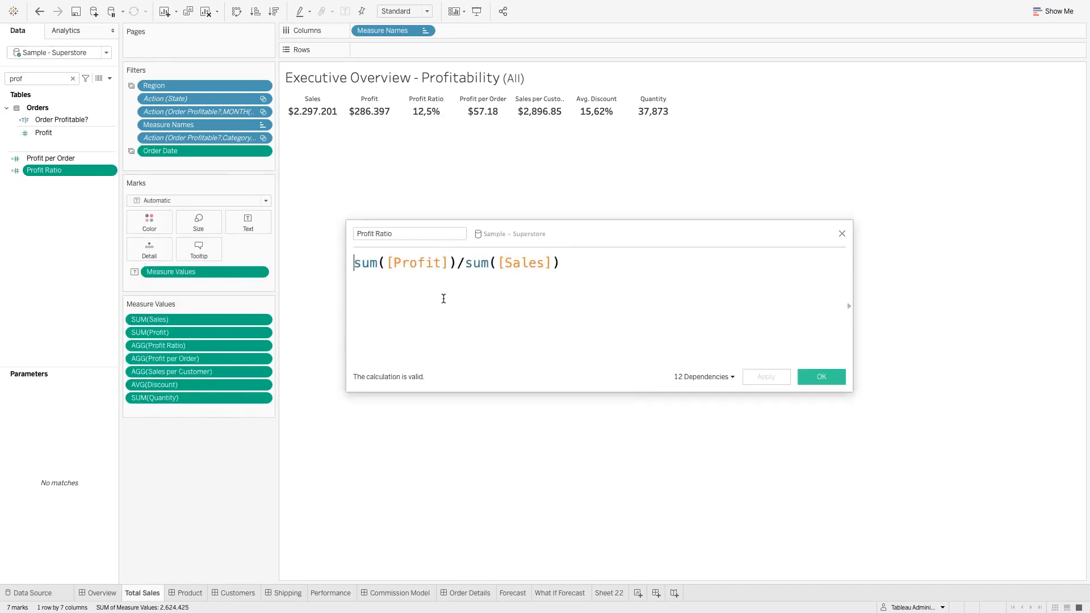
{"action": "scroll", "coordinate": [443, 298], "scroll_direction": "up", "scroll_amount": 4}
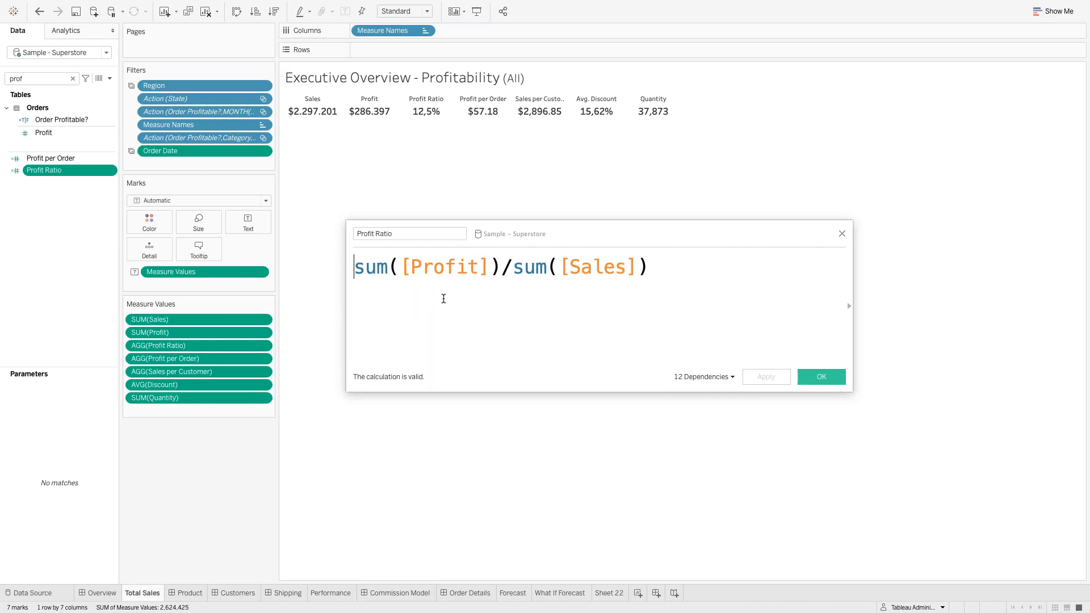
{"action": "left_click", "coordinate": [842, 233]}
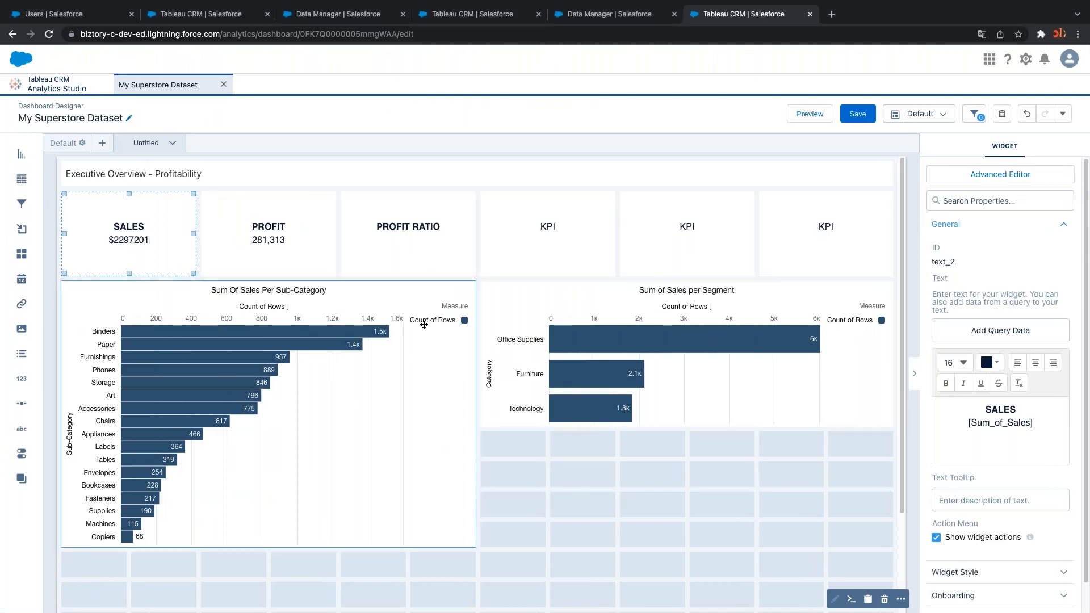
With the PROFIT RATIO tile selected, create a new query on the Orders dataset
{"action": "left_click", "coordinate": [409, 259]}
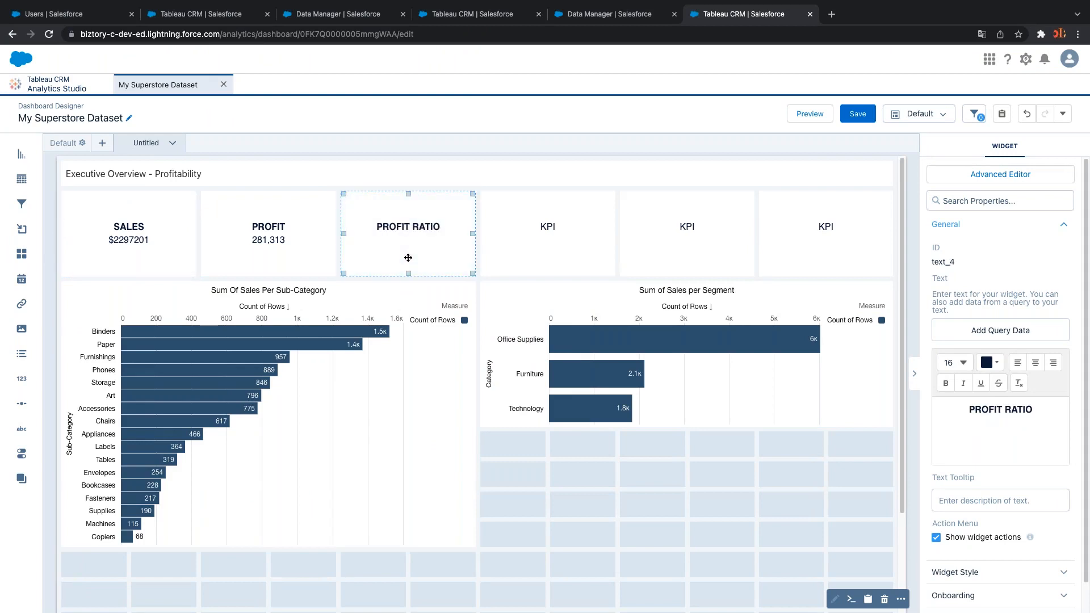
{"action": "left_click", "coordinate": [552, 461]}
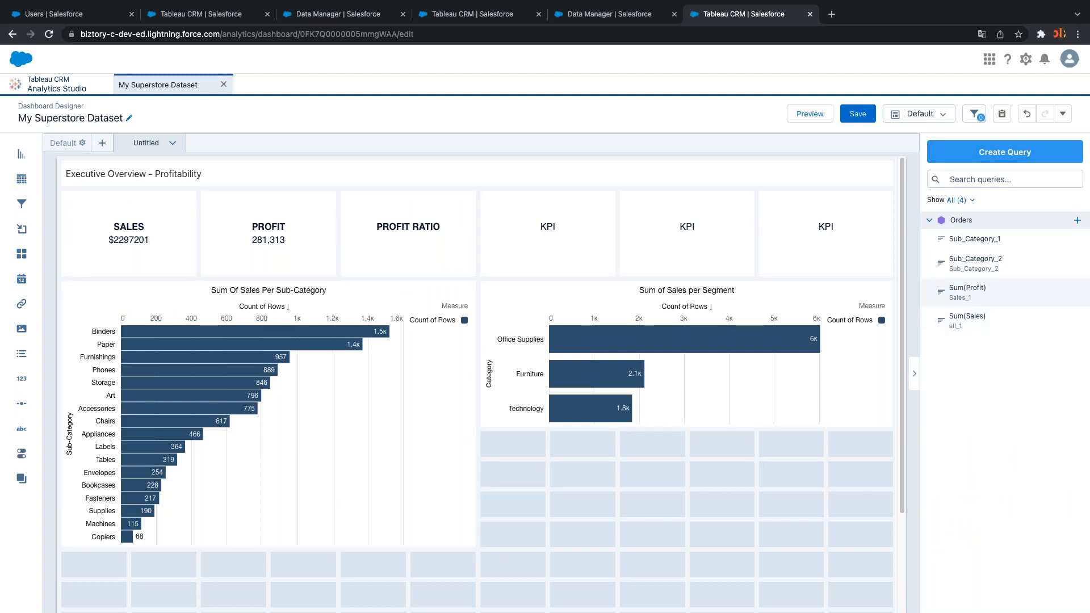
{"action": "left_click", "coordinate": [977, 158]}
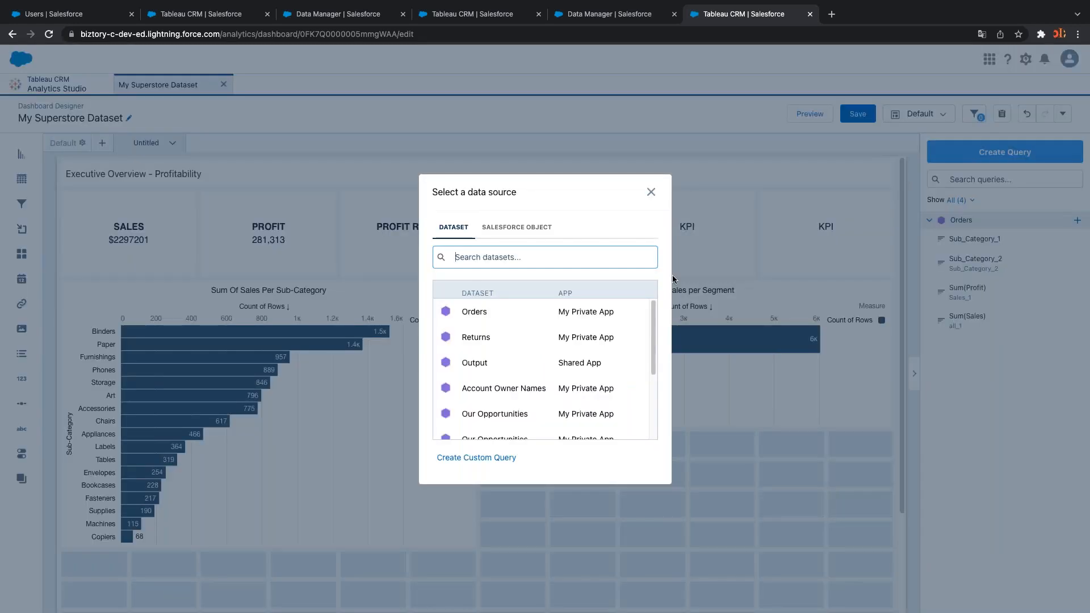
{"action": "left_click", "coordinate": [473, 316]}
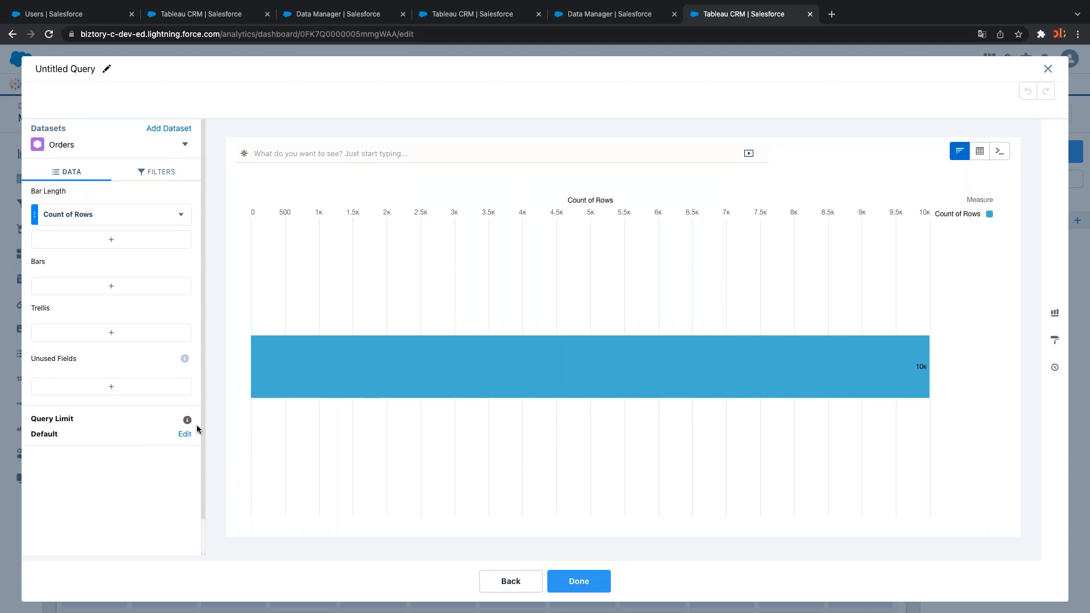
Add a formula-based column B beside the Count of Rows measure in the Orders query
{"action": "left_click", "coordinate": [181, 214]}
{"action": "left_click", "coordinate": [180, 215]}
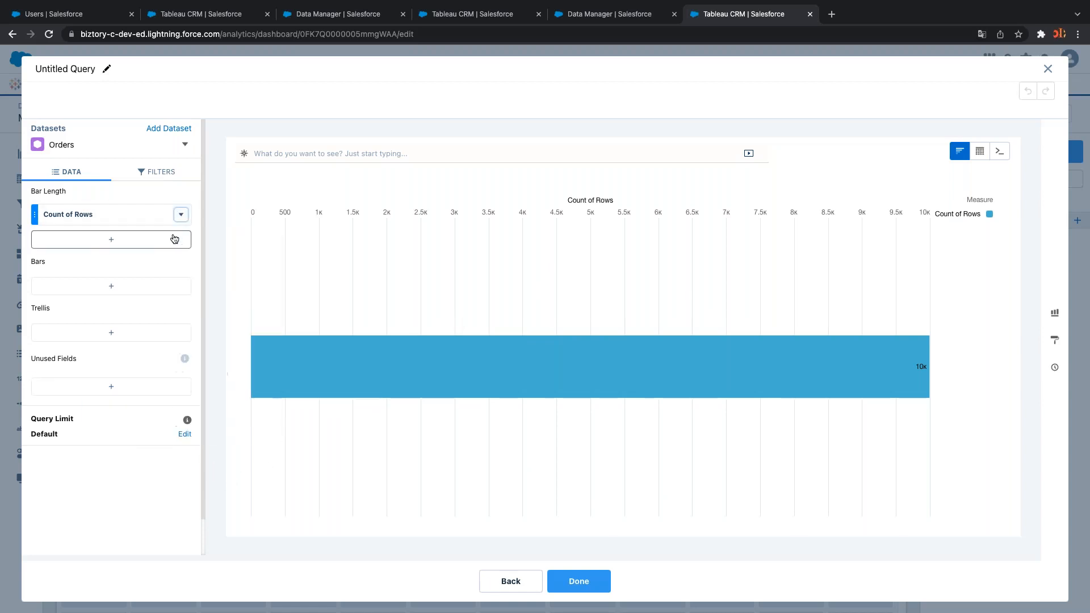
{"action": "left_click", "coordinate": [180, 215]}
{"action": "left_click", "coordinate": [160, 241]}
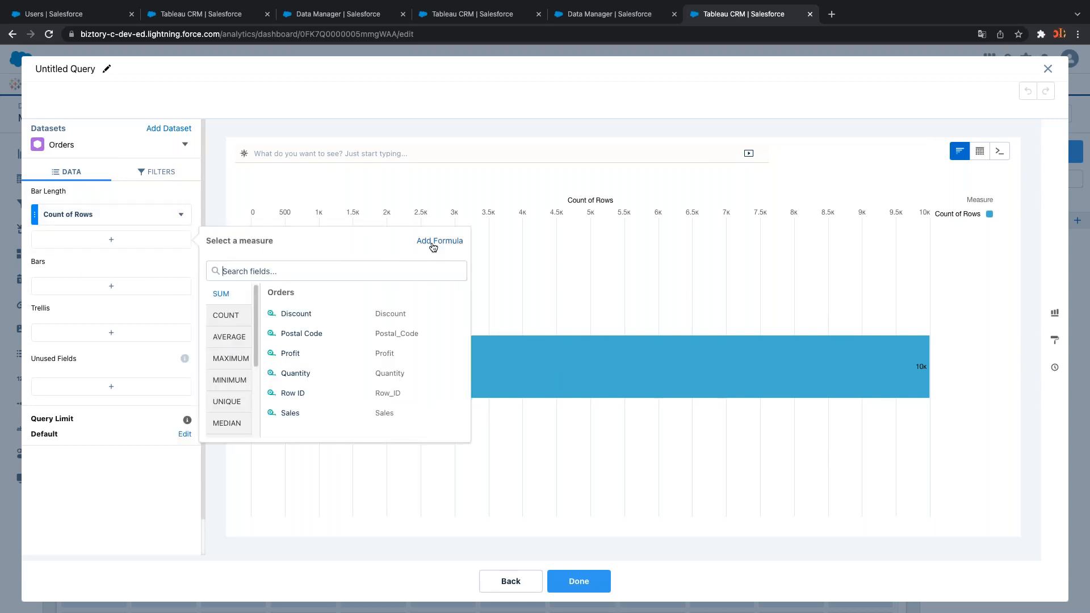
{"action": "left_click", "coordinate": [140, 511]}
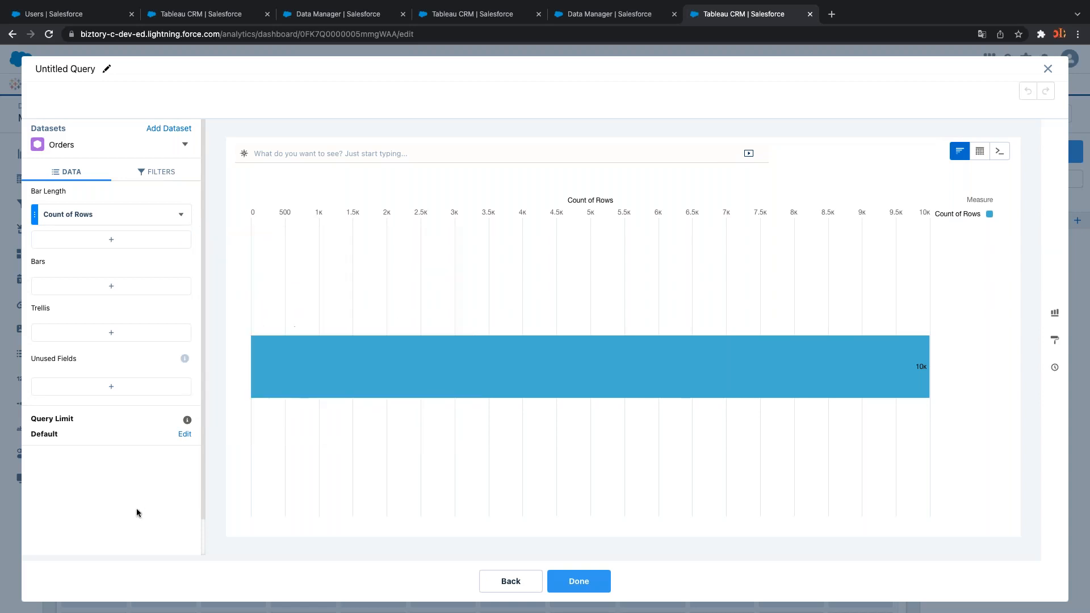
{"action": "left_click", "coordinate": [170, 242]}
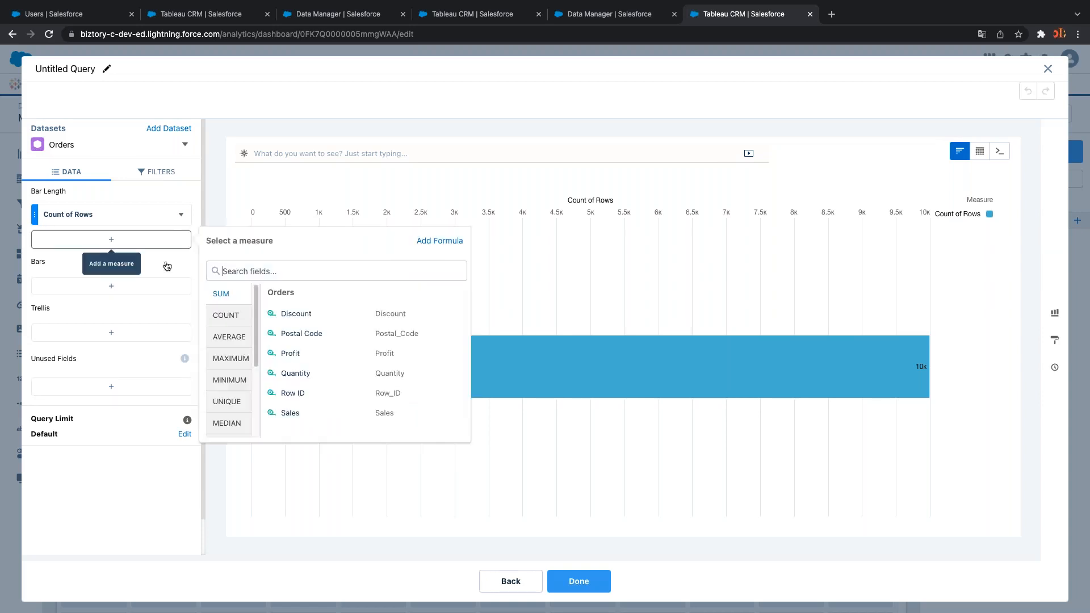
{"action": "left_click", "coordinate": [146, 442]}
{"action": "left_click", "coordinate": [140, 242]}
{"action": "left_click", "coordinate": [123, 509]}
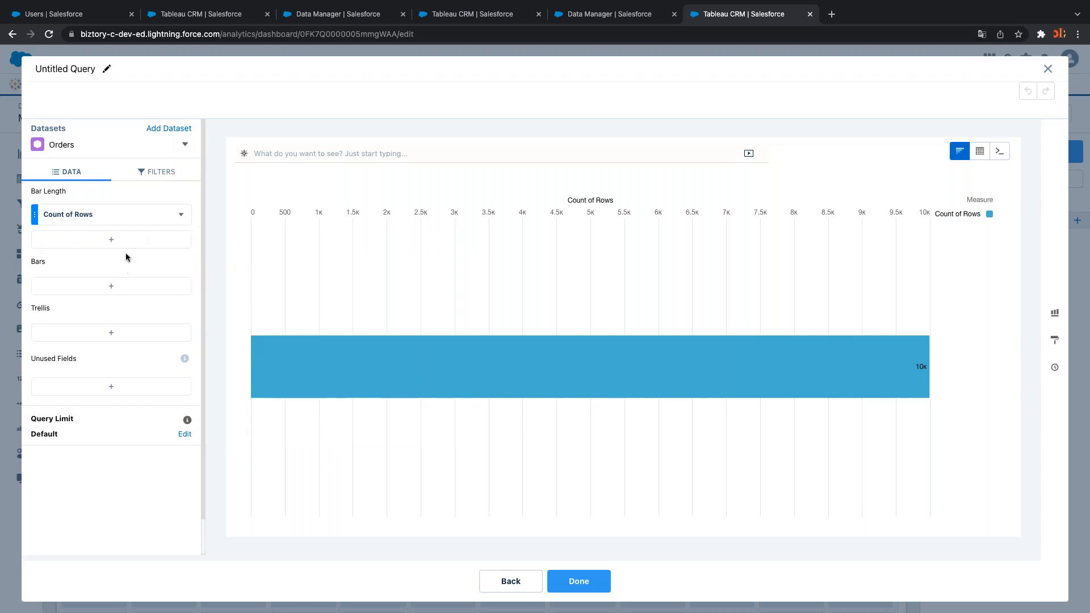
{"action": "left_click", "coordinate": [130, 241]}
{"action": "left_click", "coordinate": [114, 530]}
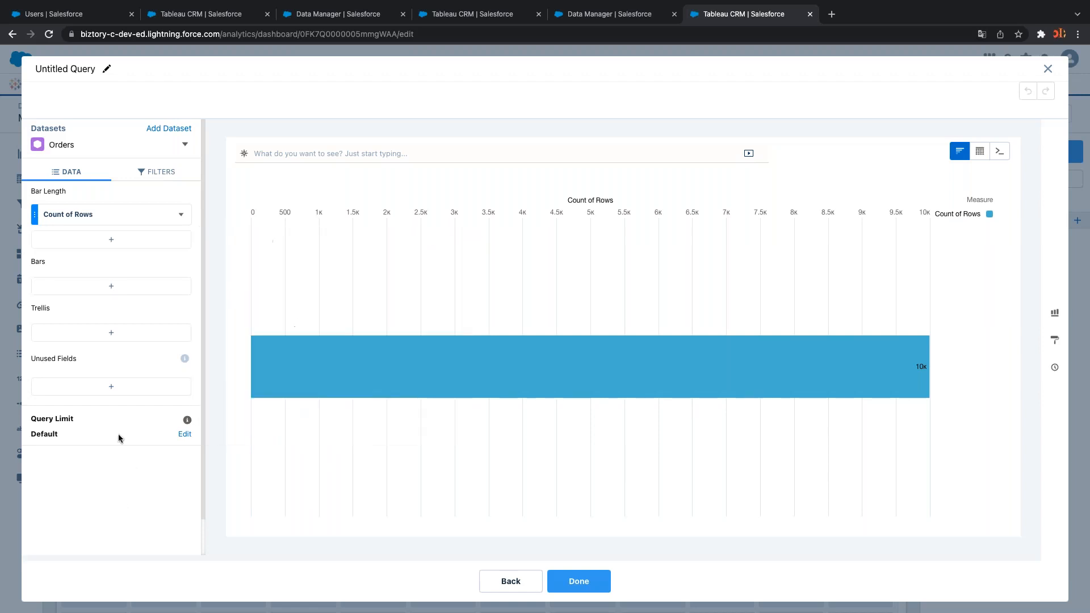
{"action": "left_click", "coordinate": [141, 243]}
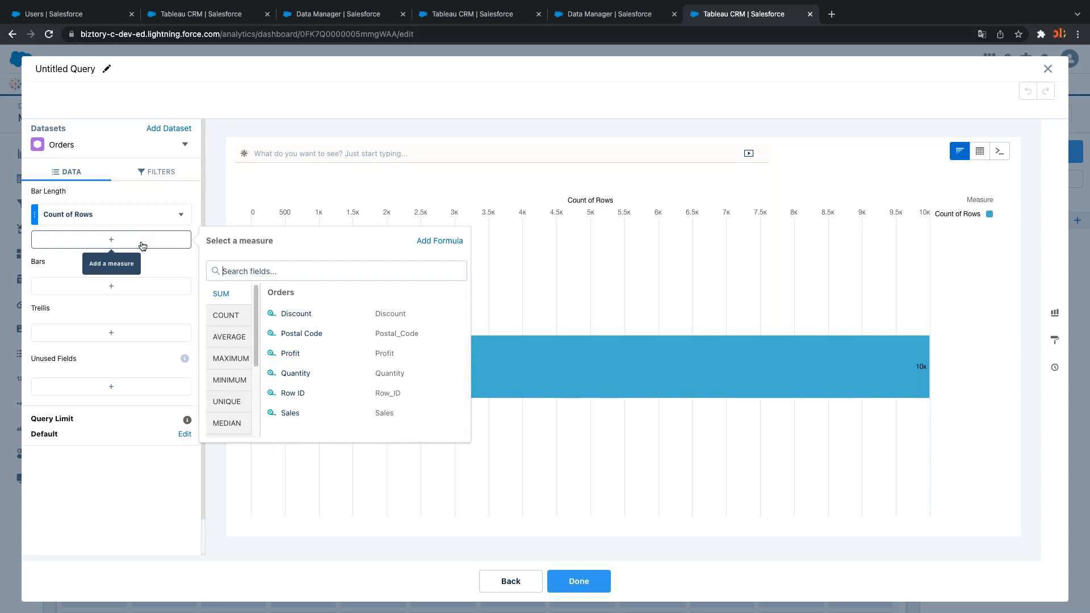
{"action": "left_click", "coordinate": [438, 243]}
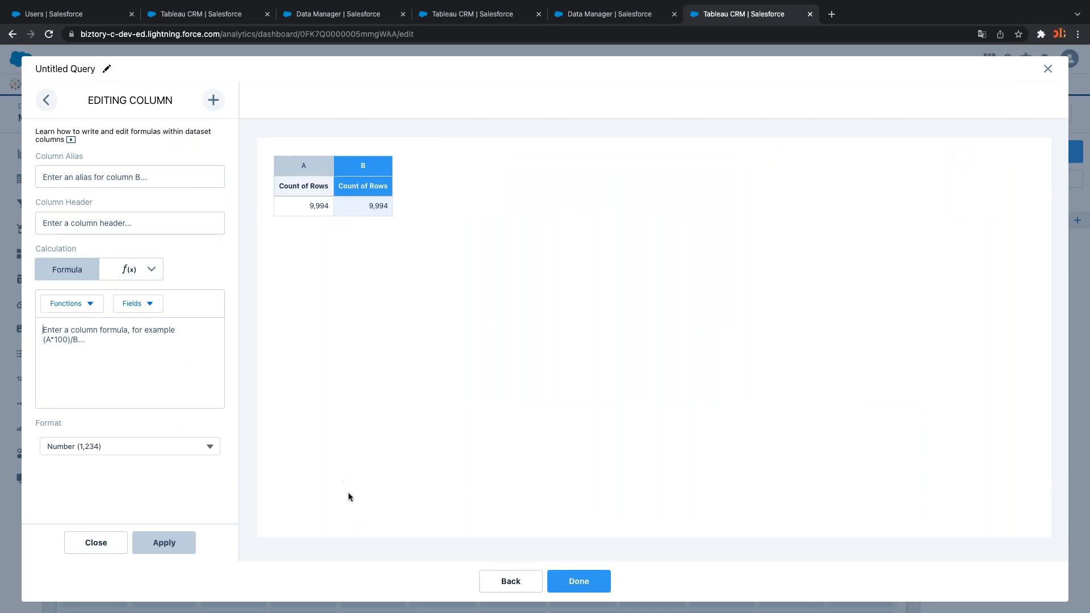
Give column B the alias 'Profit Ratio' and copy it into the Column Header
{"action": "left_click", "coordinate": [140, 176]}
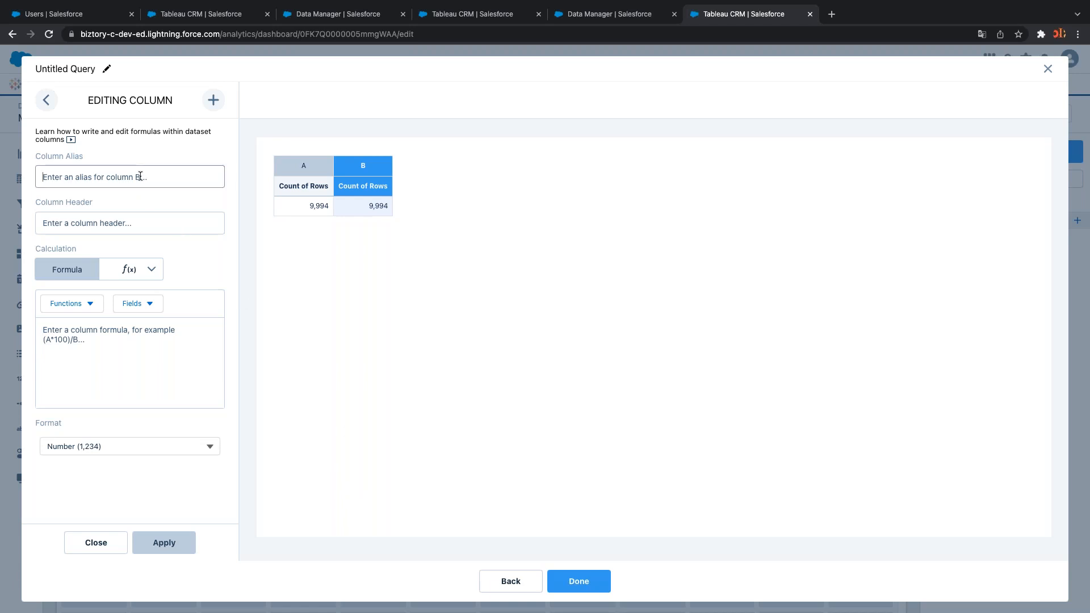
{"action": "type", "text": "Pr"}
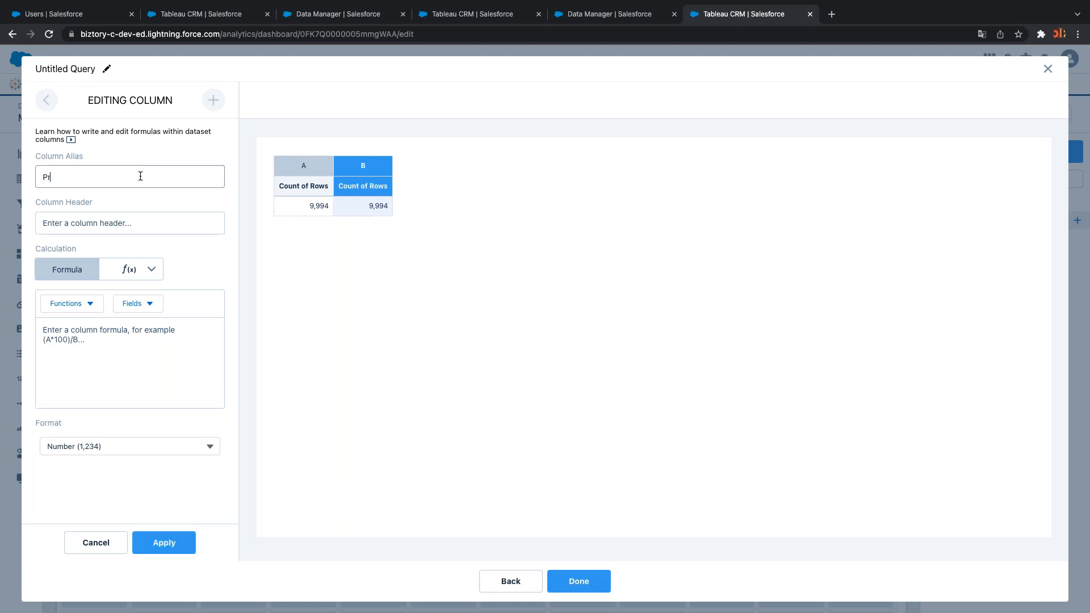
{"action": "type", "text": "ofit Ratio"}
{"action": "left_click", "coordinate": [139, 219]}
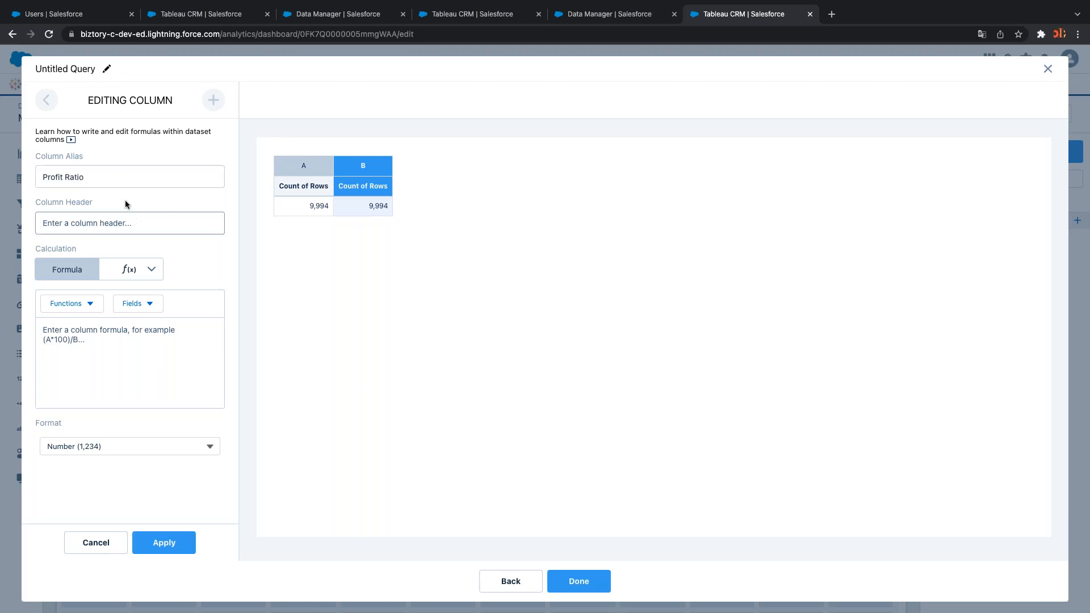
{"action": "left_click_drag", "start_coordinate": [112, 178], "coordinate": [26, 174]}
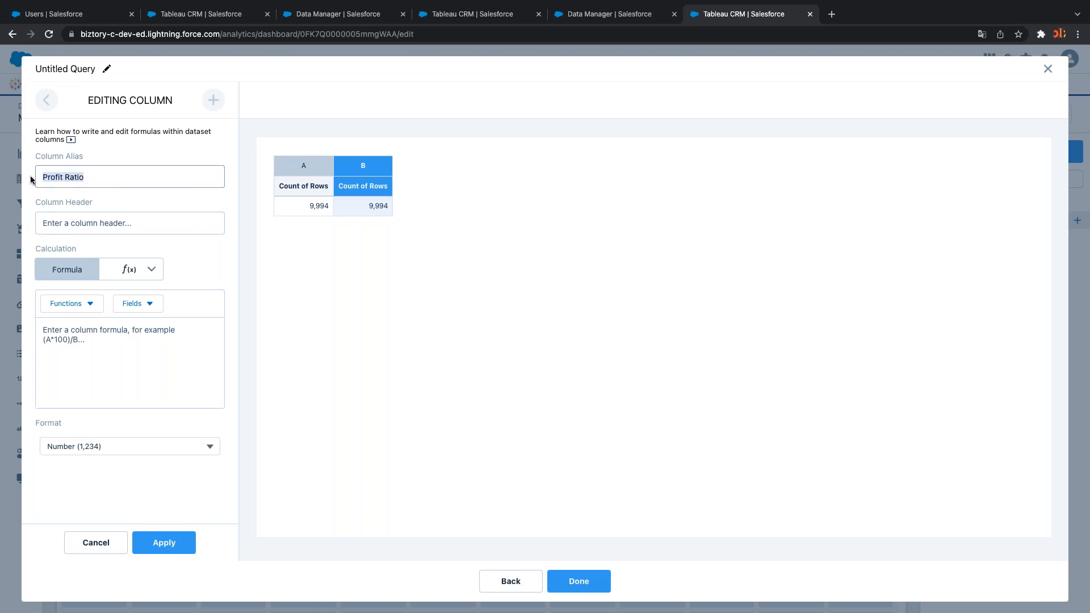
{"action": "key", "text": "ctrl+c"}
{"action": "left_click", "coordinate": [72, 219]}
{"action": "key", "text": "ctrl+v"}
Enter the formula sum(Profit) / sum(Sales) for the Profit Ratio column
{"action": "left_click", "coordinate": [91, 348]}
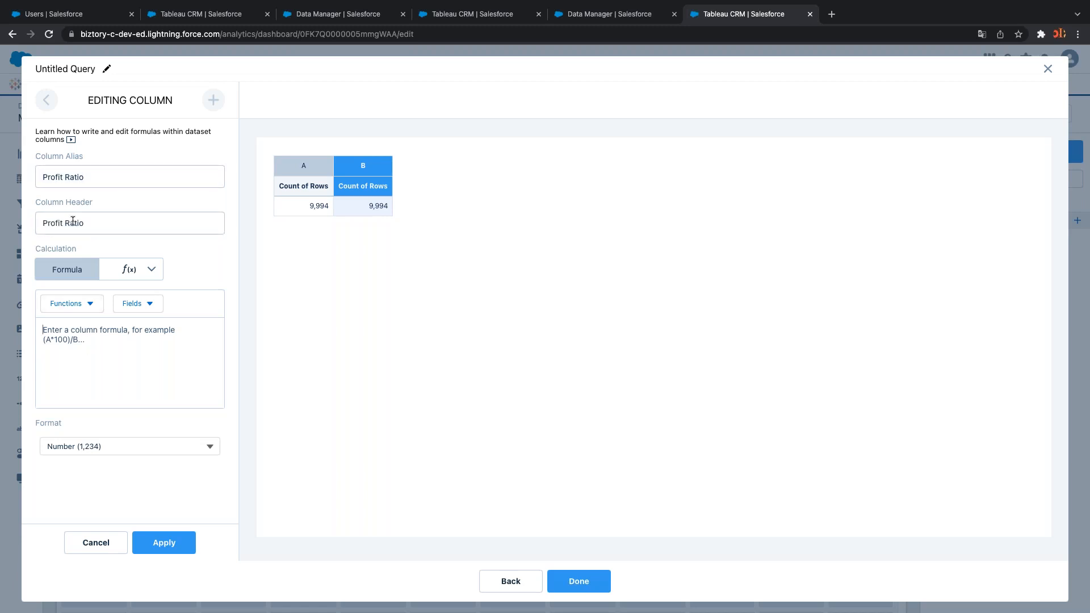
{"action": "left_click", "coordinate": [71, 225]}
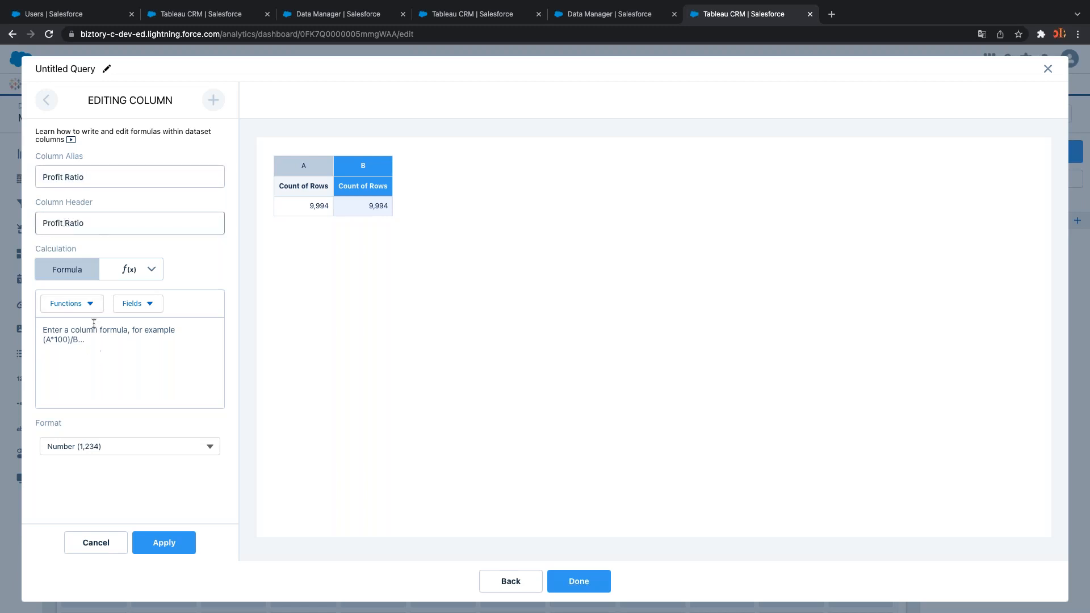
{"action": "left_click_drag", "start_coordinate": [88, 223], "coordinate": [35, 216]}
{"action": "left_click_drag", "start_coordinate": [85, 181], "coordinate": [39, 175]}
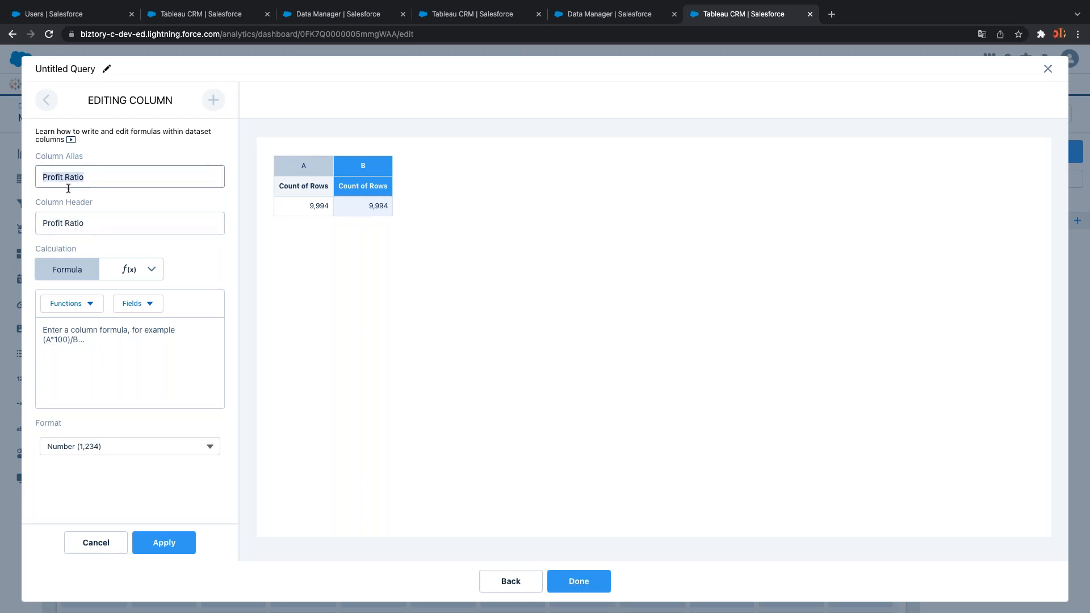
{"action": "left_click", "coordinate": [84, 361]}
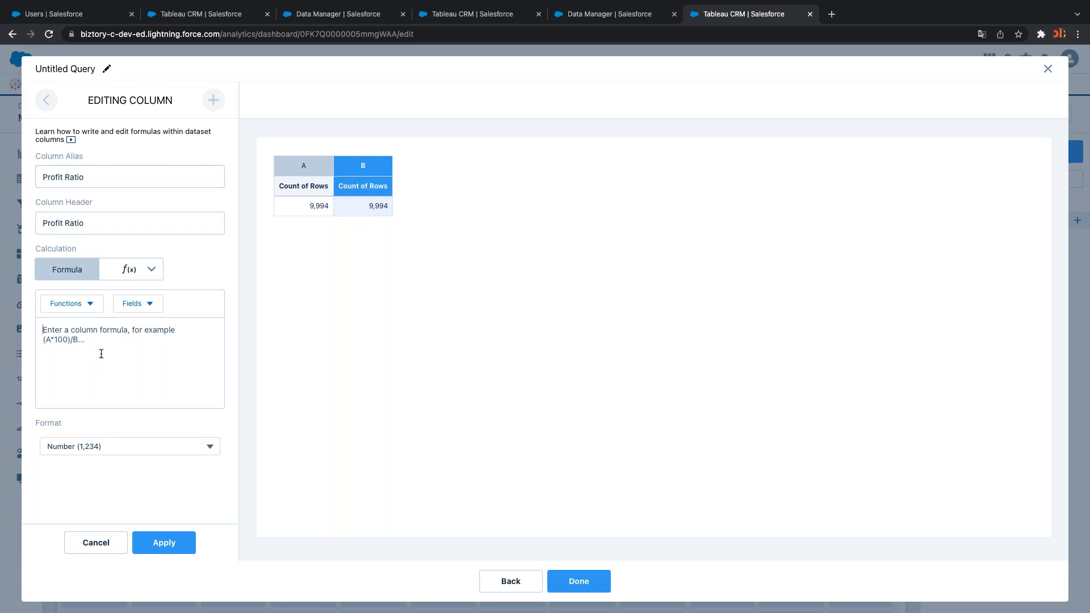
{"action": "type", "text": "su"}
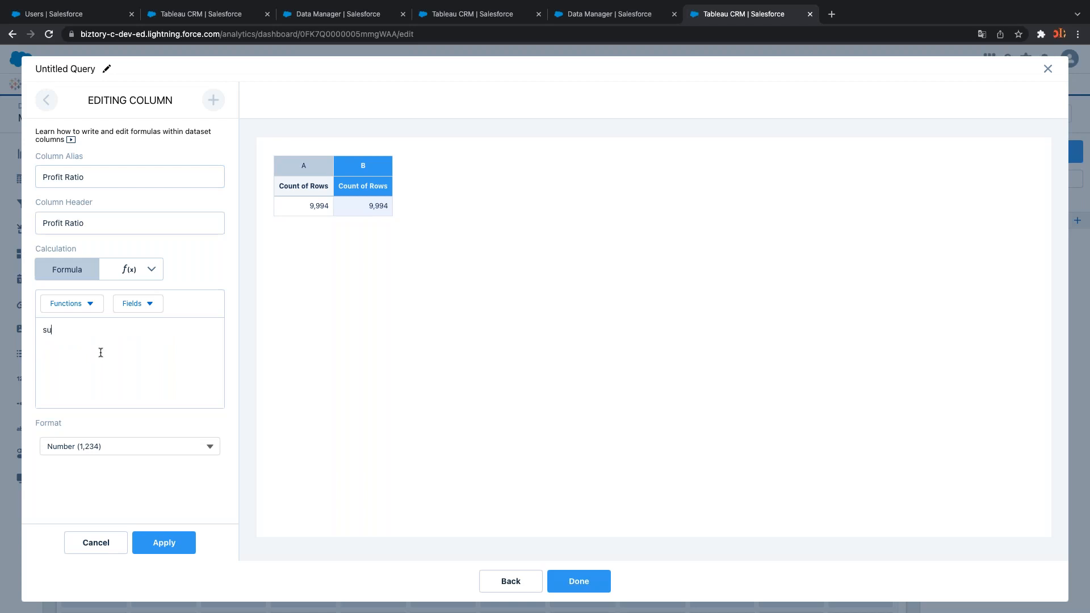
{"action": "type", "text": "m(Profit) / "}
{"action": "type", "text": "su"}
{"action": "type", "text": "m(Sales"}
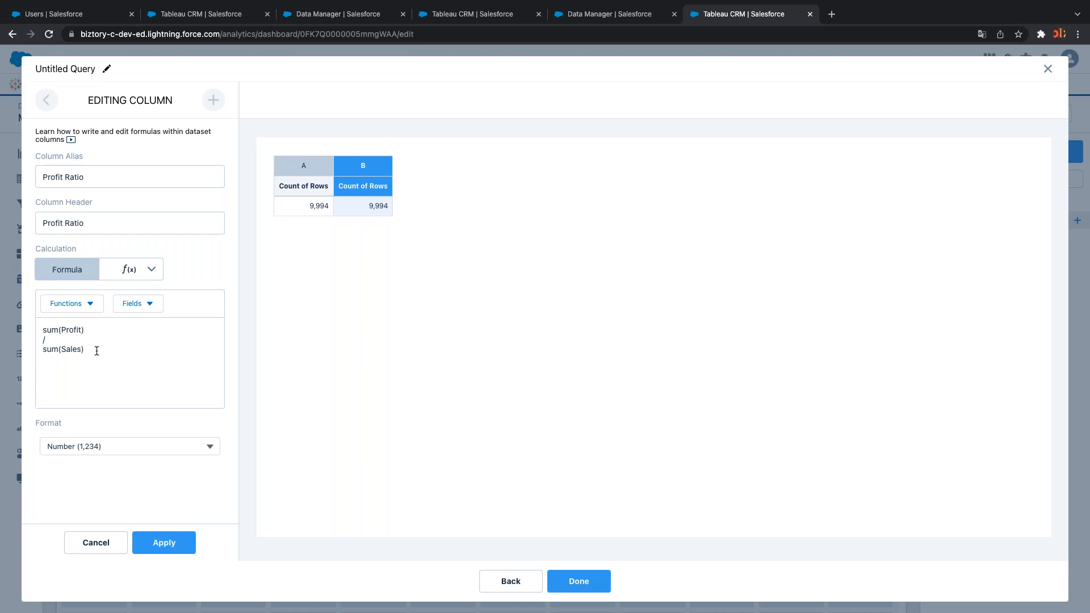
Review the field and function lists, then apply the sum(Profit)/sum(Sales) Profit Ratio column
{"action": "left_click", "coordinate": [151, 305]}
{"action": "left_click", "coordinate": [150, 305]}
{"action": "left_click", "coordinate": [91, 306]}
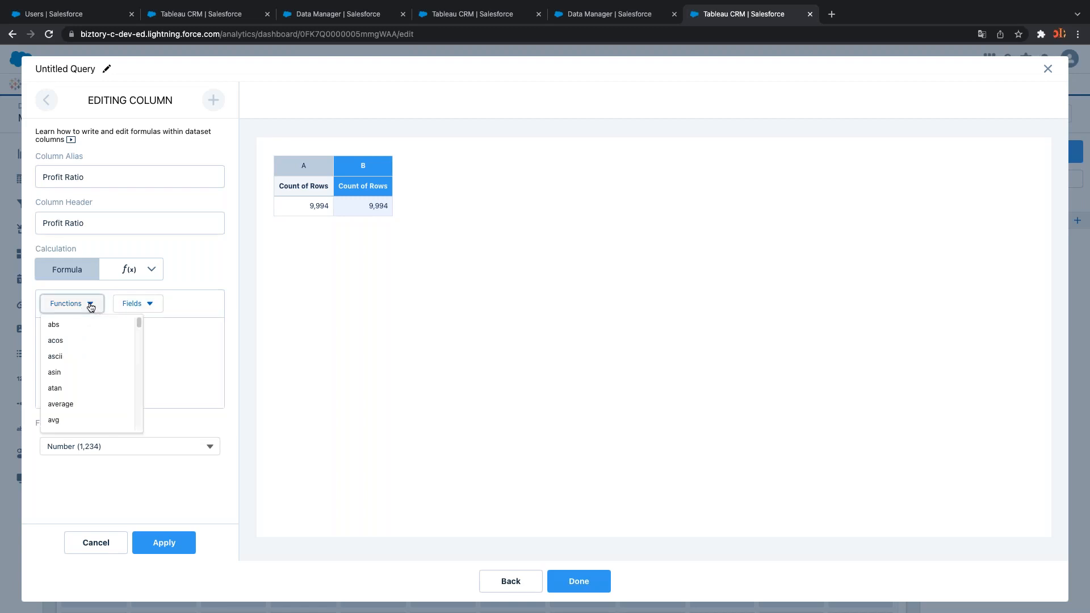
{"action": "left_click", "coordinate": [91, 306]}
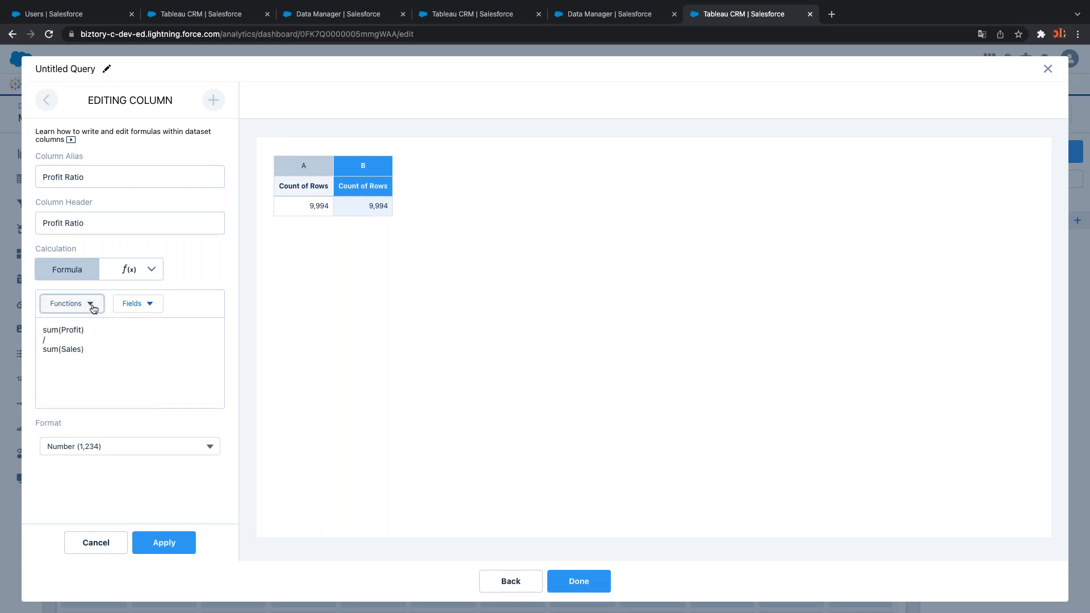
{"action": "left_click", "coordinate": [92, 306]}
{"action": "left_click", "coordinate": [174, 352]}
{"action": "left_click_drag", "start_coordinate": [166, 354], "coordinate": [66, 355]}
{"action": "left_click_drag", "start_coordinate": [100, 379], "coordinate": [82, 351]}
{"action": "left_click", "coordinate": [90, 370]}
{"action": "left_click", "coordinate": [88, 367]}
{"action": "left_click", "coordinate": [176, 545]}
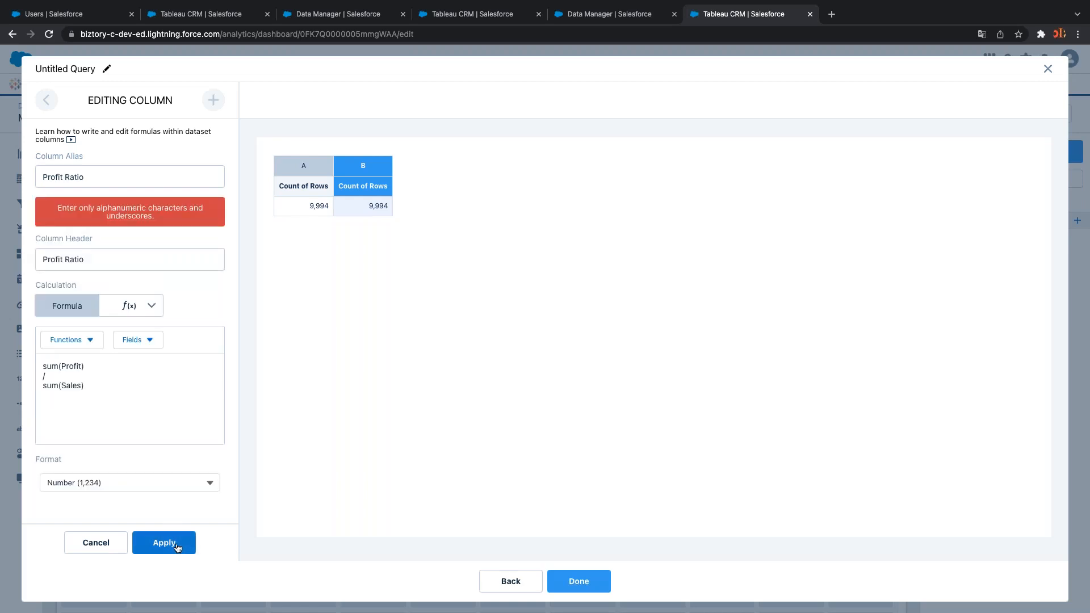
Rename the column alias to Profit_Ratio and reapply so it shows 0.12, then switch to Tableau Desktop
{"action": "left_click", "coordinate": [88, 178]}
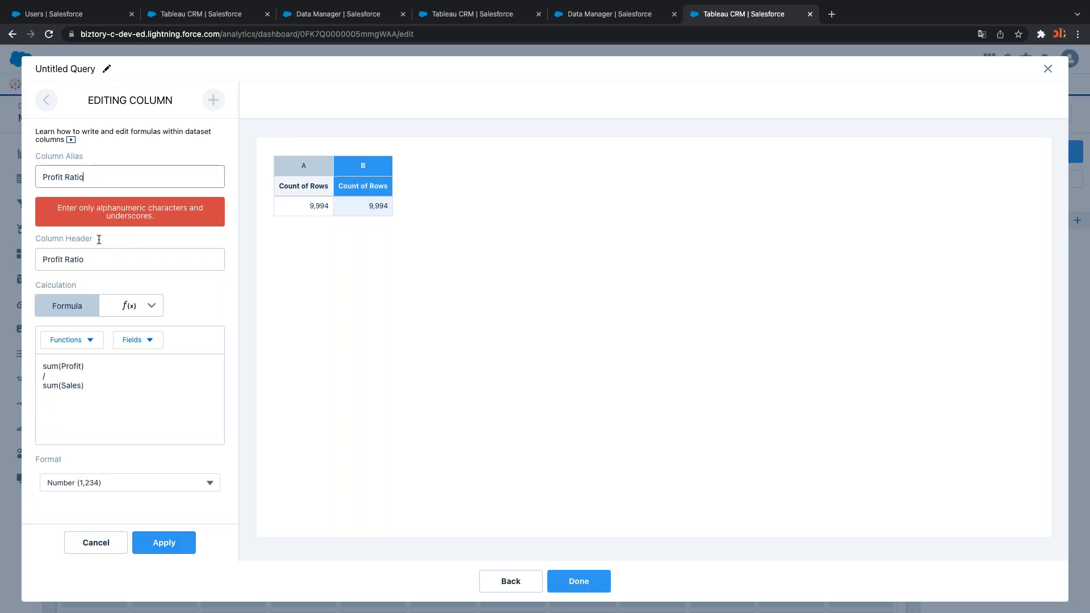
{"action": "left_click", "coordinate": [66, 176]}
{"action": "key", "text": "BackSpace"}
{"action": "type", "text": "_"}
{"action": "key", "text": "BackSpace"}
{"action": "type", "text": "R"}
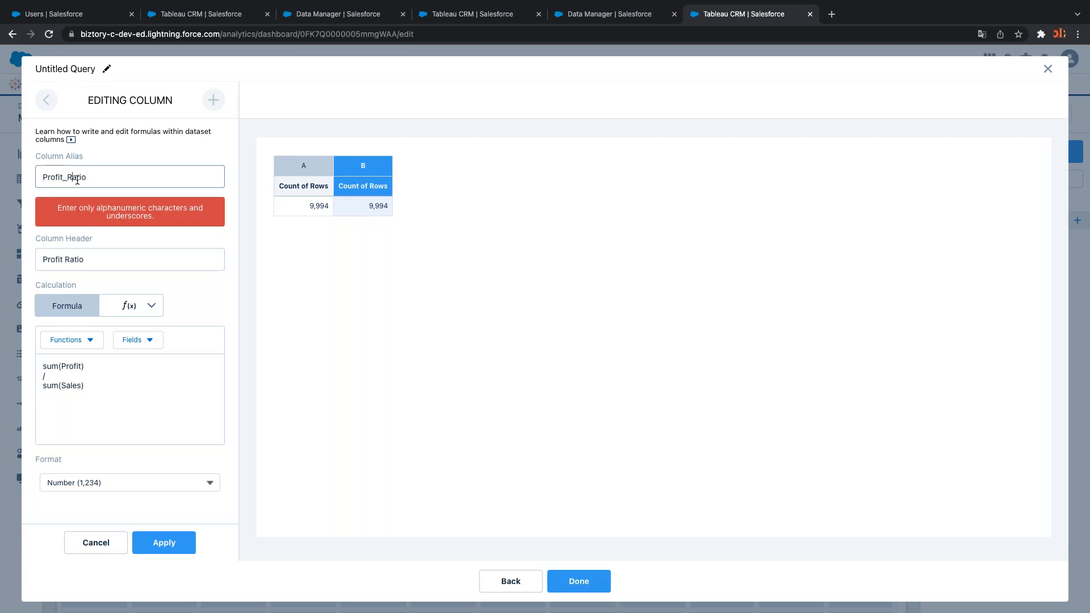
{"action": "left_click", "coordinate": [170, 549]}
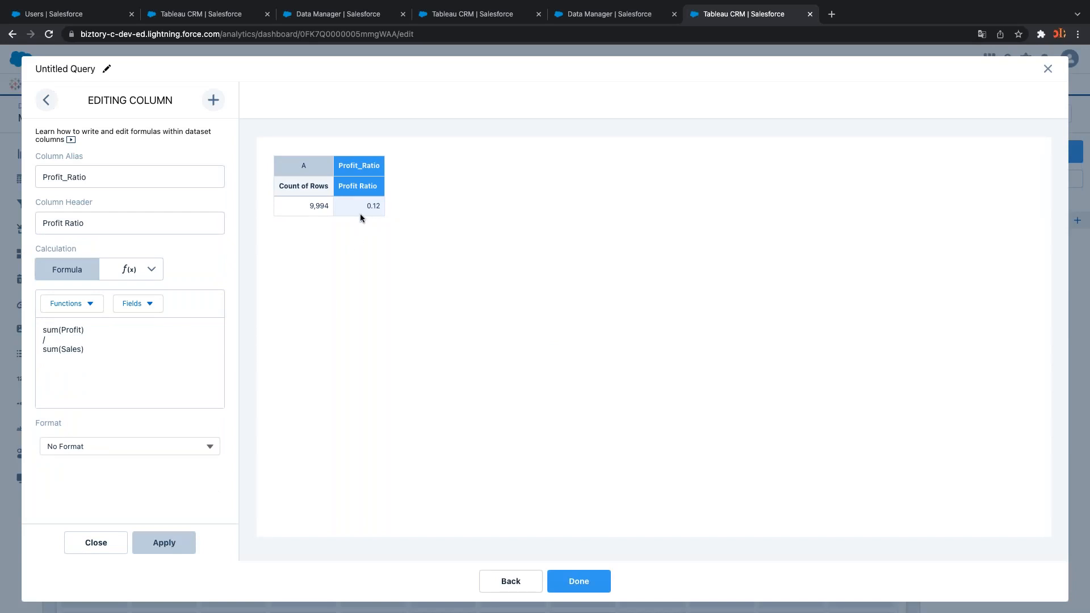
{"action": "key", "text": "ctrl+Right"}
{"action": "key", "text": "ctrl+Right"}
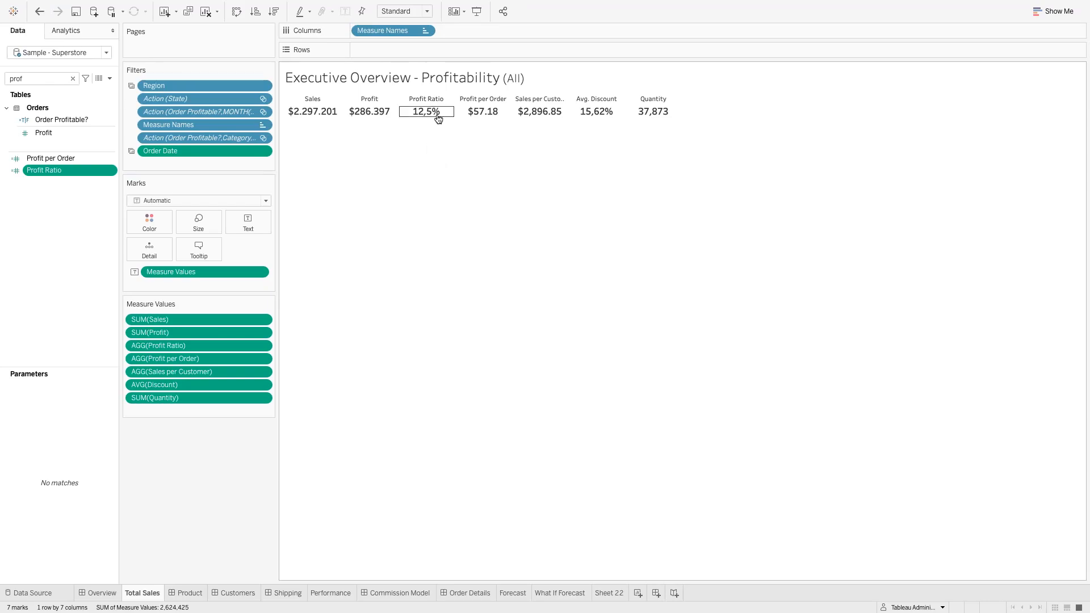
Back in Salesforce, format Profit_Ratio as Percent (12.25%) and finish the query
{"action": "key", "text": "ctrl+Left"}
{"action": "key", "text": "ctrl+Left"}
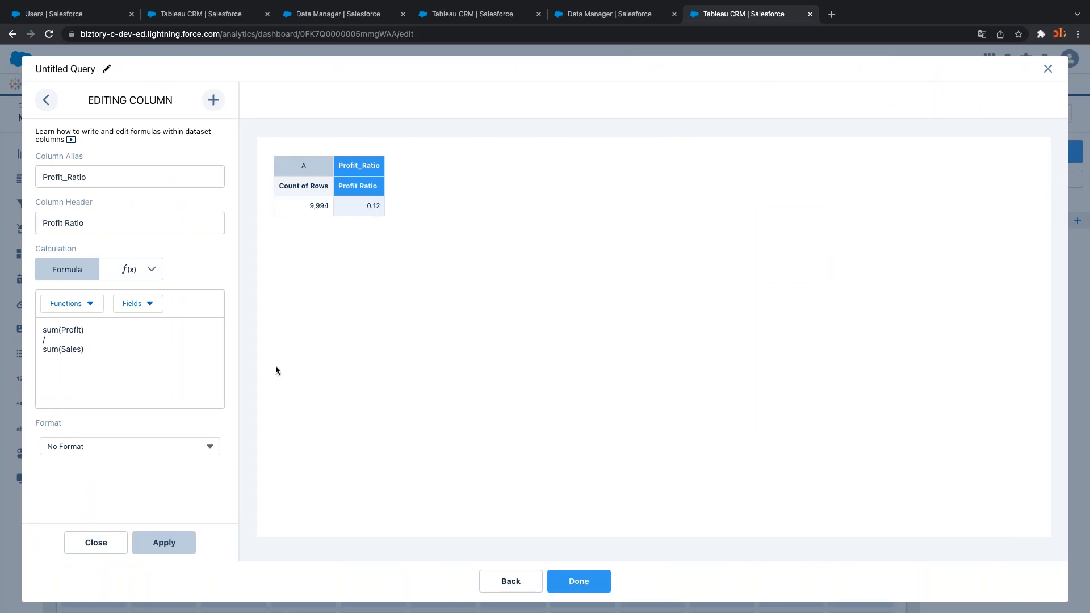
{"action": "left_click", "coordinate": [210, 448]}
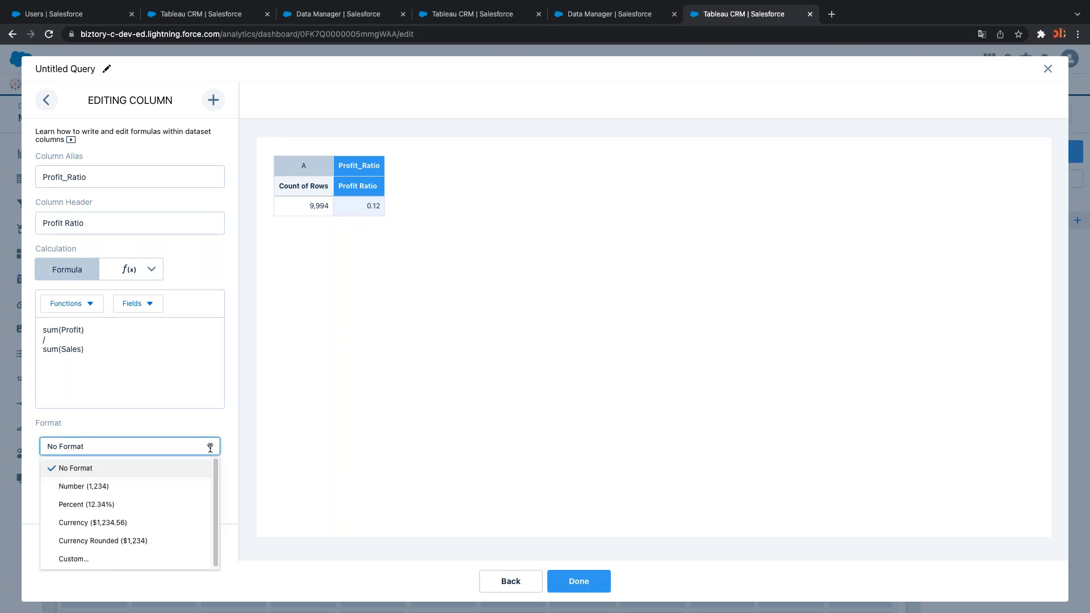
{"action": "left_click", "coordinate": [117, 509]}
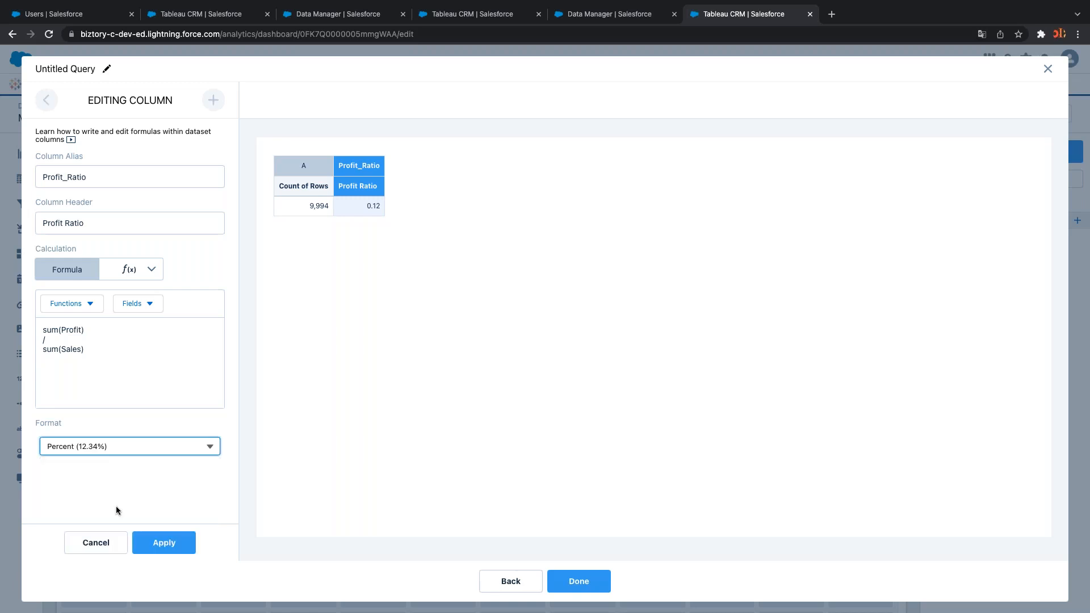
{"action": "left_click", "coordinate": [167, 544]}
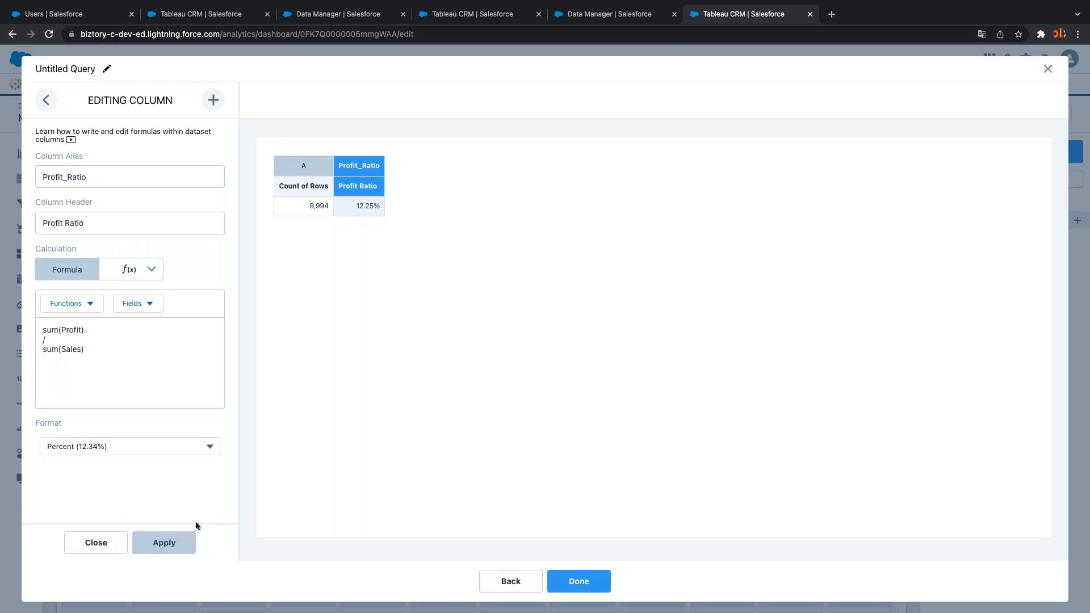
{"action": "left_click", "coordinate": [588, 583]}
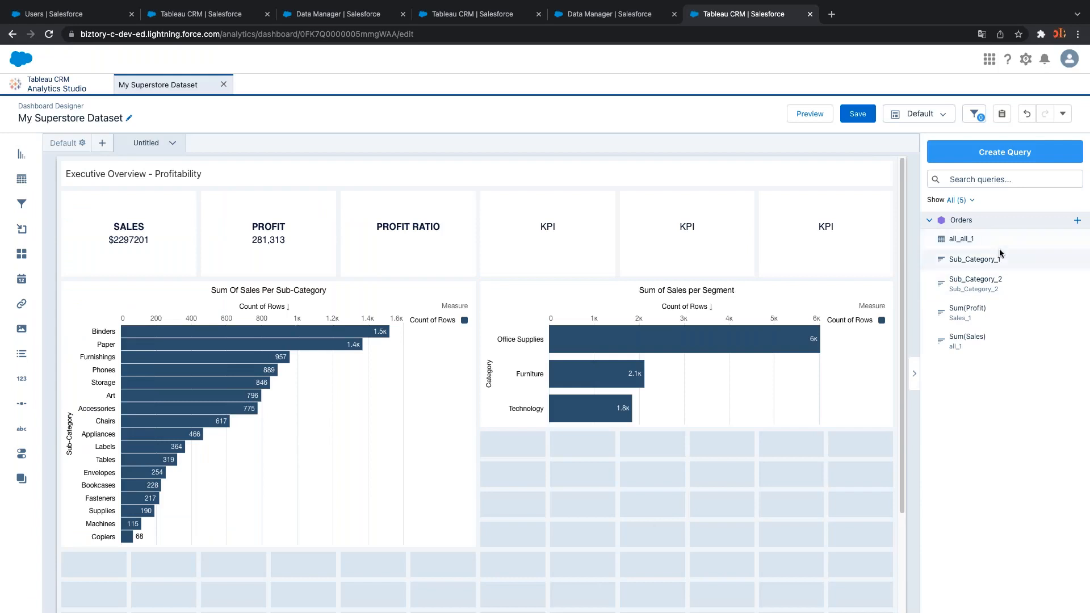
Remove the Count of Rows column from the all_all_1 query and update the dashboard
{"action": "left_click", "coordinate": [1075, 240]}
{"action": "left_click", "coordinate": [1048, 260]}
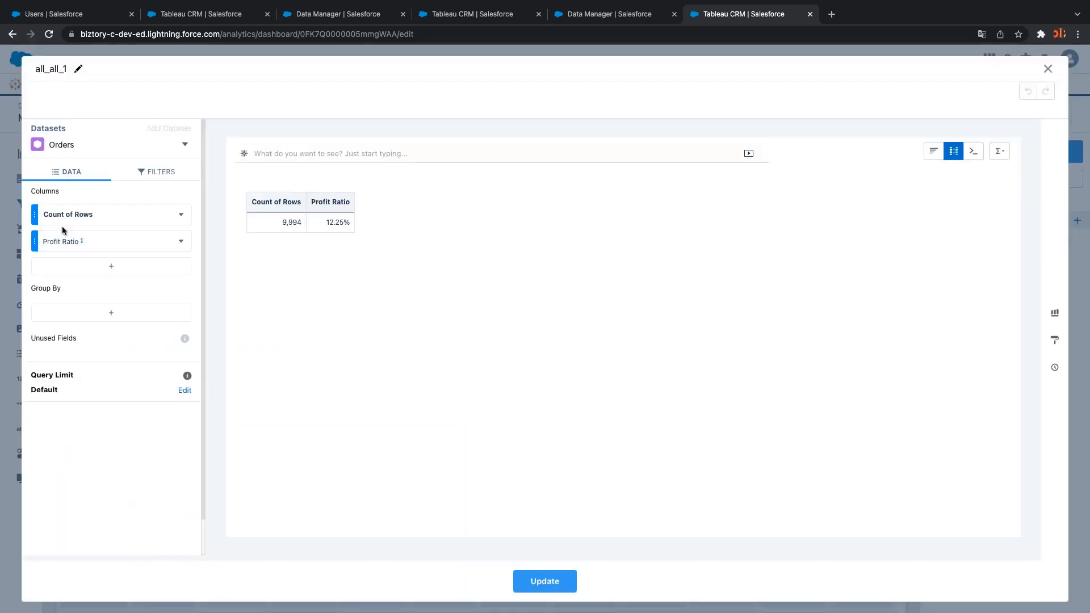
{"action": "left_click", "coordinate": [183, 216]}
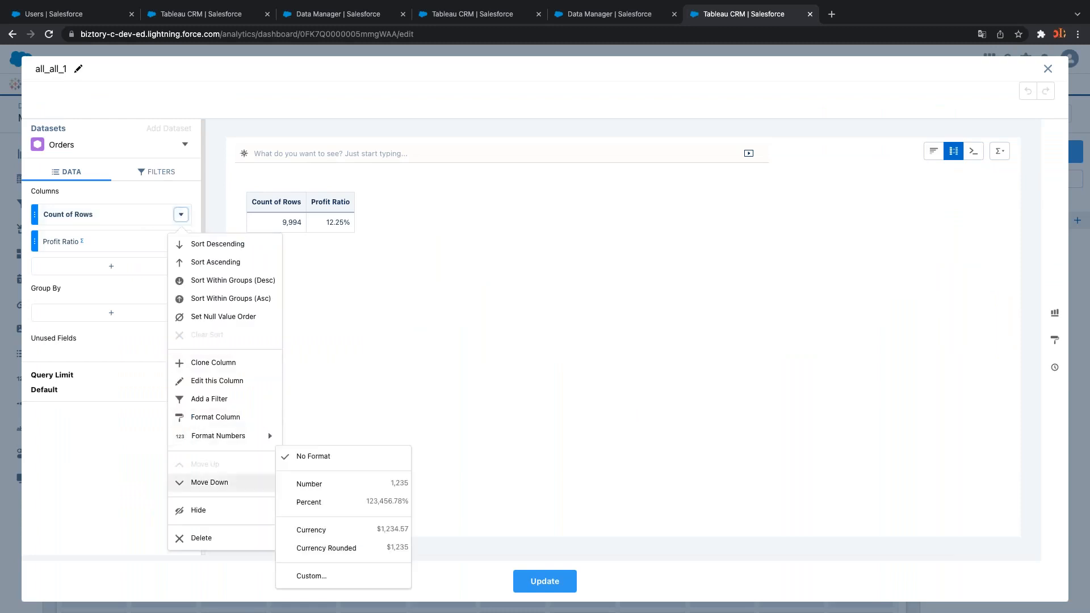
{"action": "left_click", "coordinate": [222, 532]}
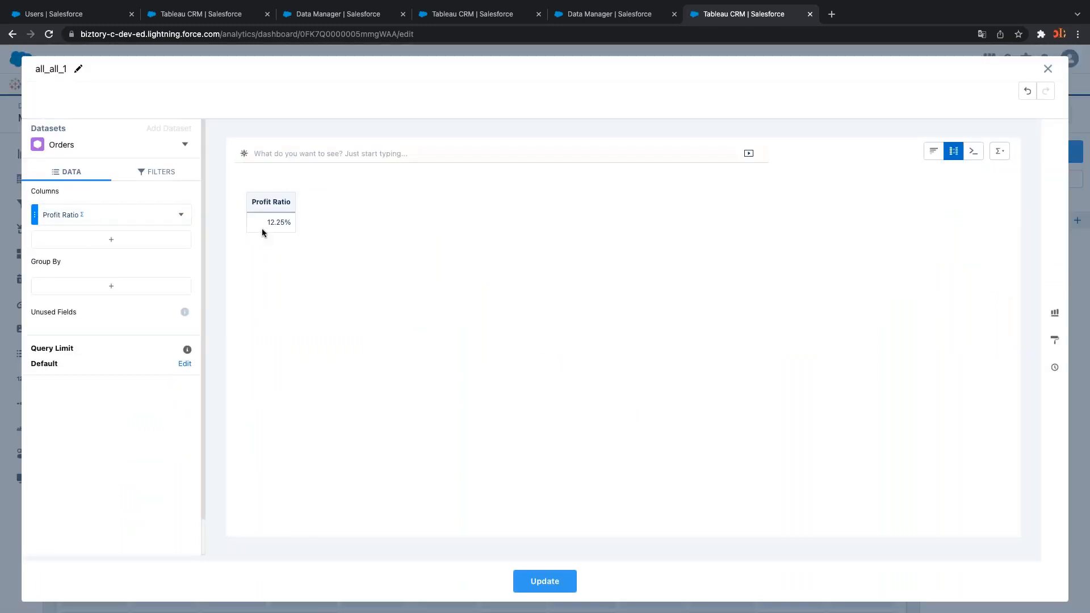
{"action": "left_click", "coordinate": [544, 581]}
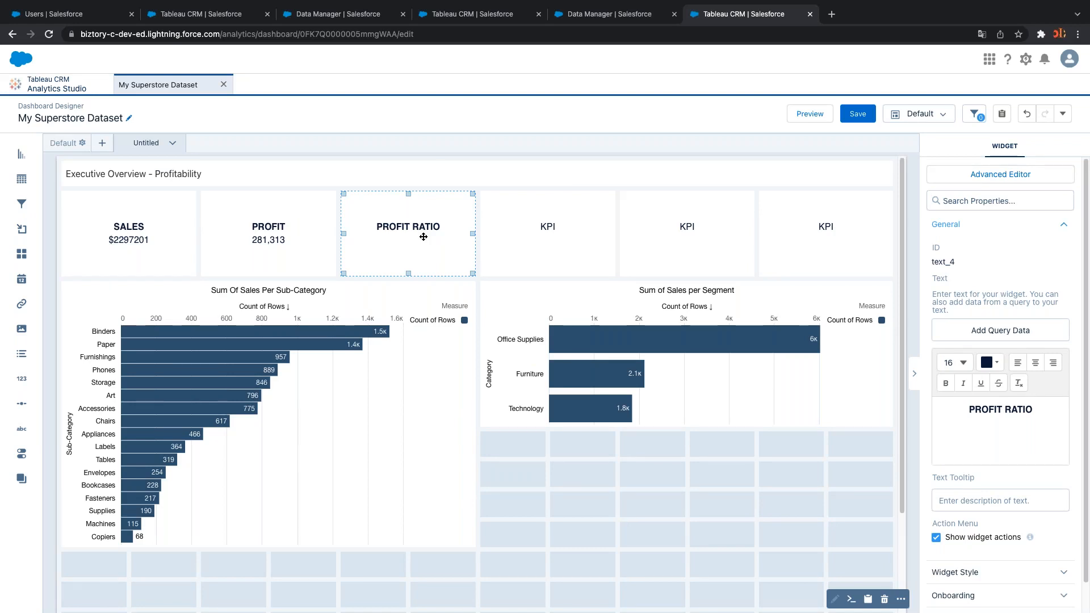
Bind the PROFIT RATIO tile to all_all_1's Profit Ratio field and preview the dashboard
{"action": "left_click", "coordinate": [983, 336]}
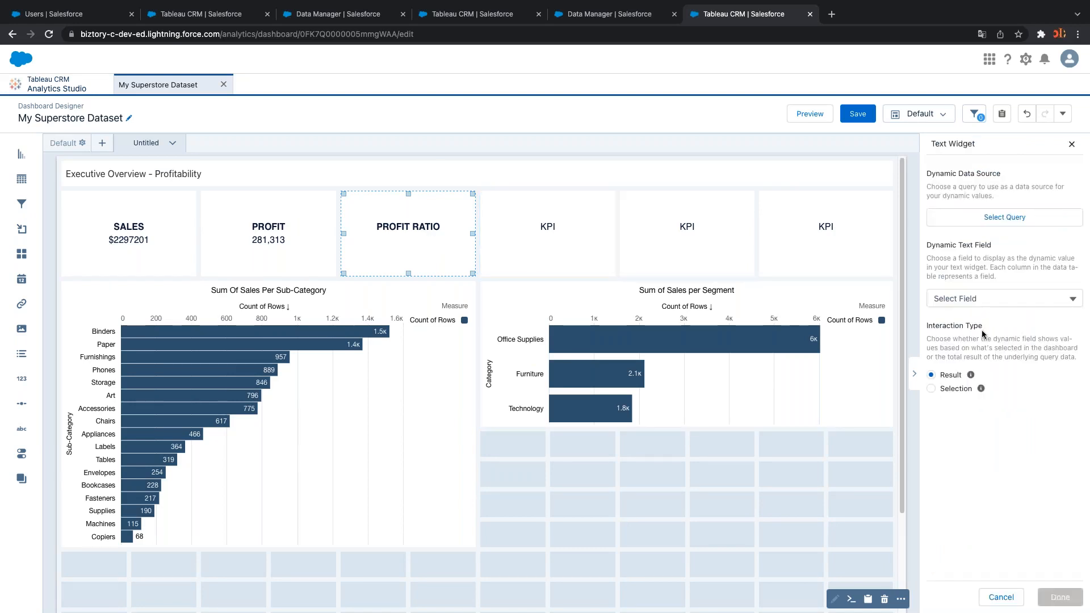
{"action": "left_click", "coordinate": [963, 220]}
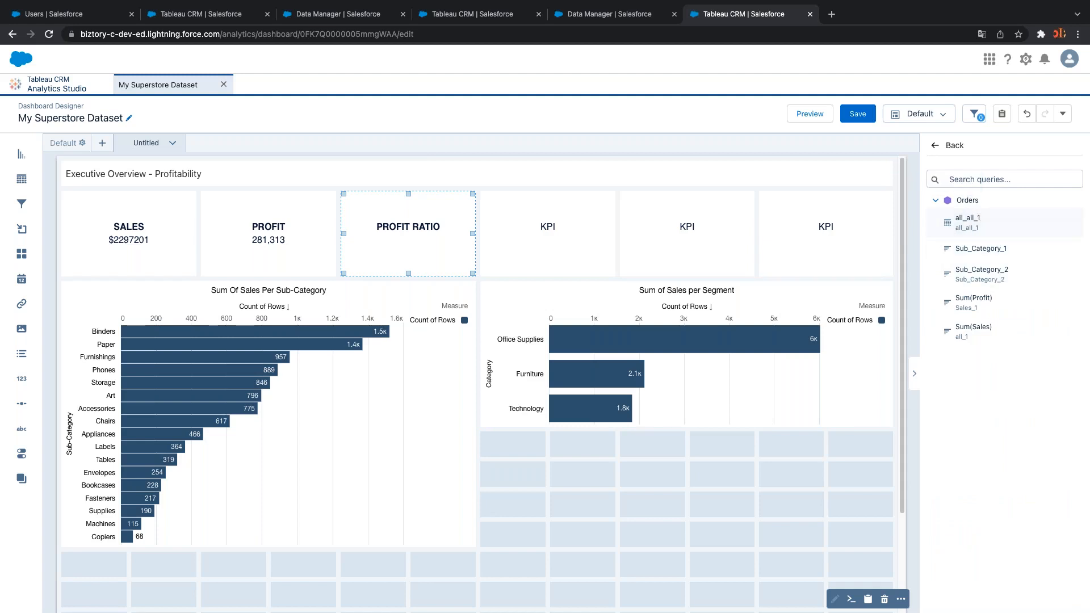
{"action": "left_click", "coordinate": [974, 224]}
{"action": "left_click", "coordinate": [976, 301]}
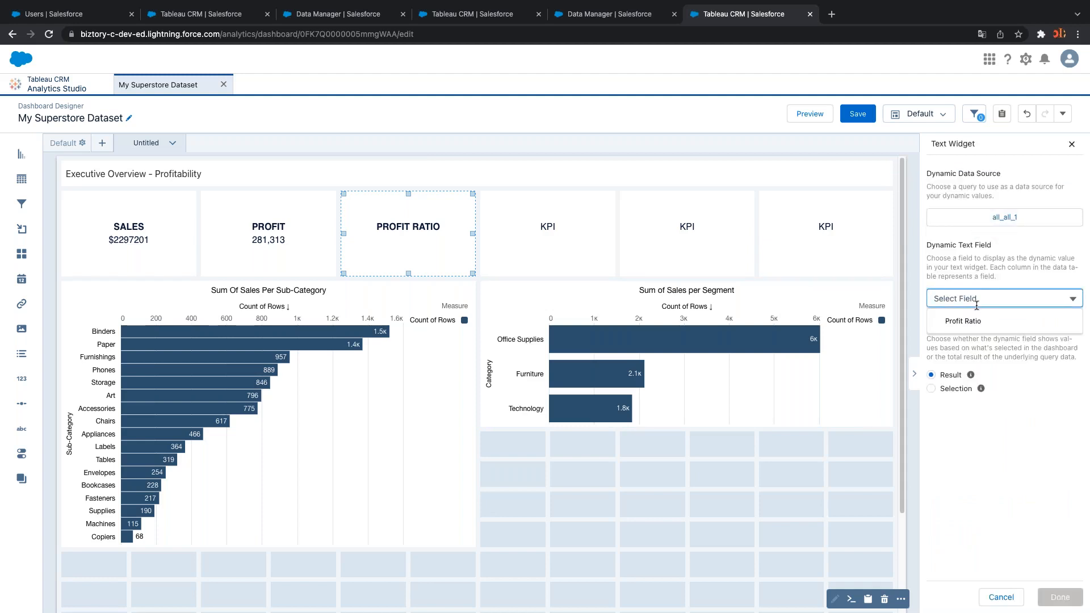
{"action": "left_click", "coordinate": [976, 322]}
{"action": "left_click", "coordinate": [1059, 597]}
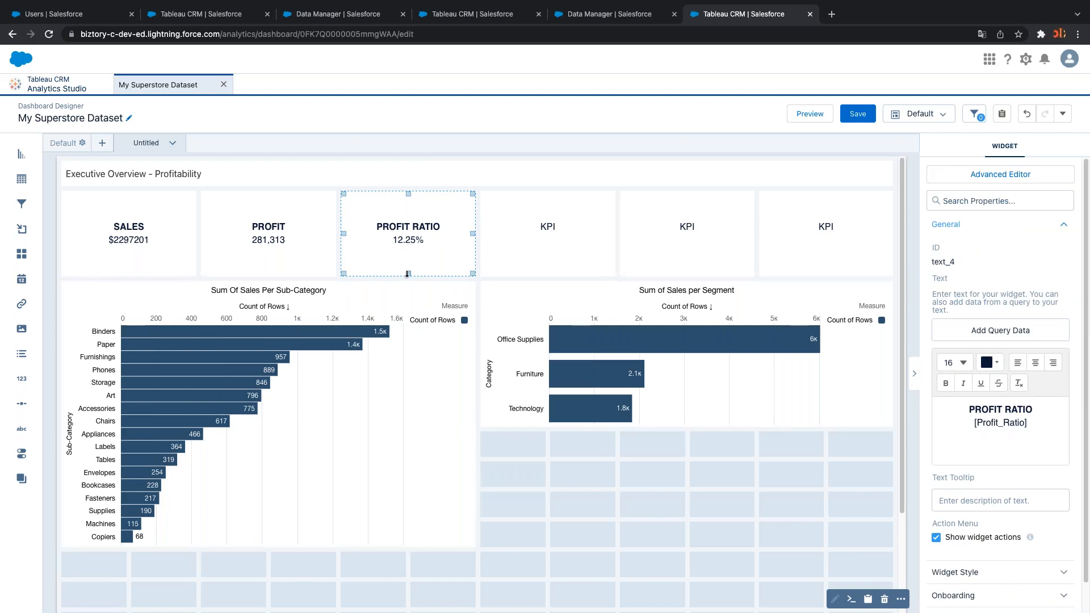
{"action": "left_click", "coordinate": [821, 117]}
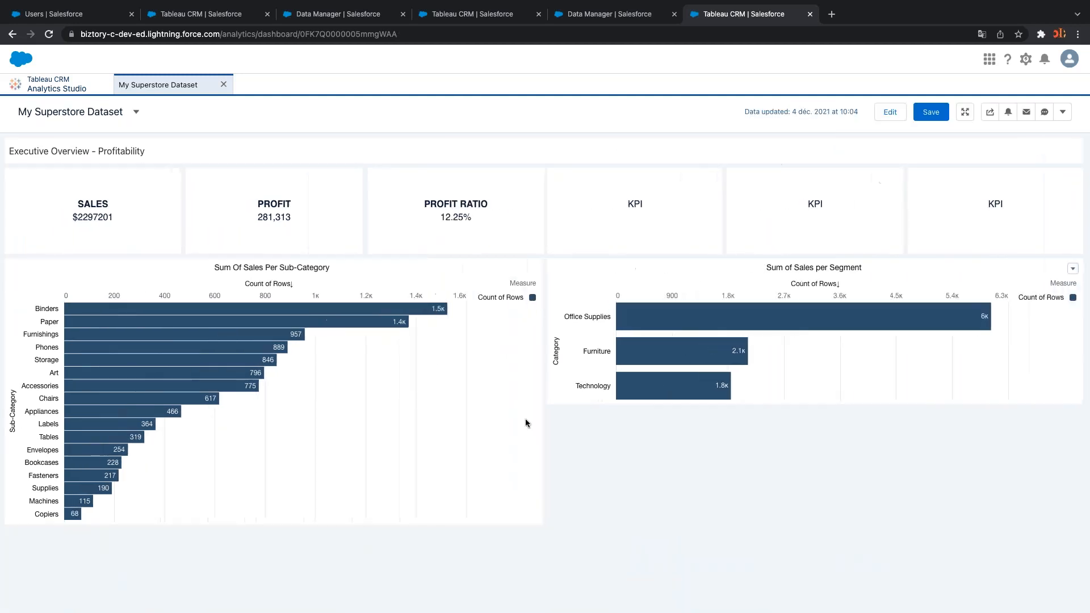
Filter by Binders, Phones, Art, Accessories, Chairs, Appliances and Office Supplies, clear the filters, and return to editing
{"action": "left_click", "coordinate": [295, 310]}
{"action": "left_click", "coordinate": [203, 347]}
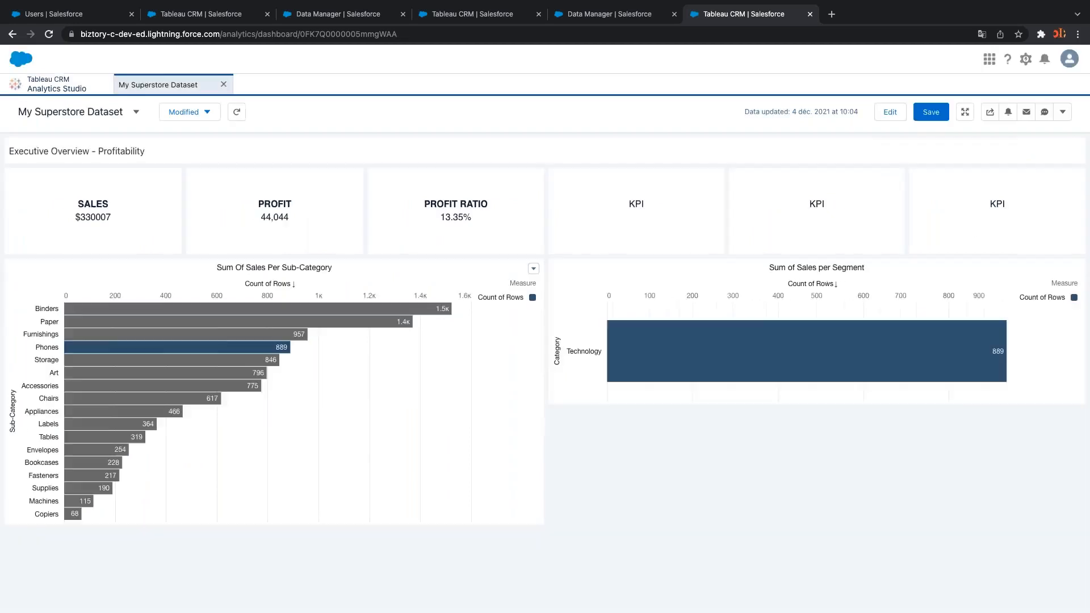
{"action": "left_click", "coordinate": [175, 373]}
{"action": "left_click", "coordinate": [121, 387]}
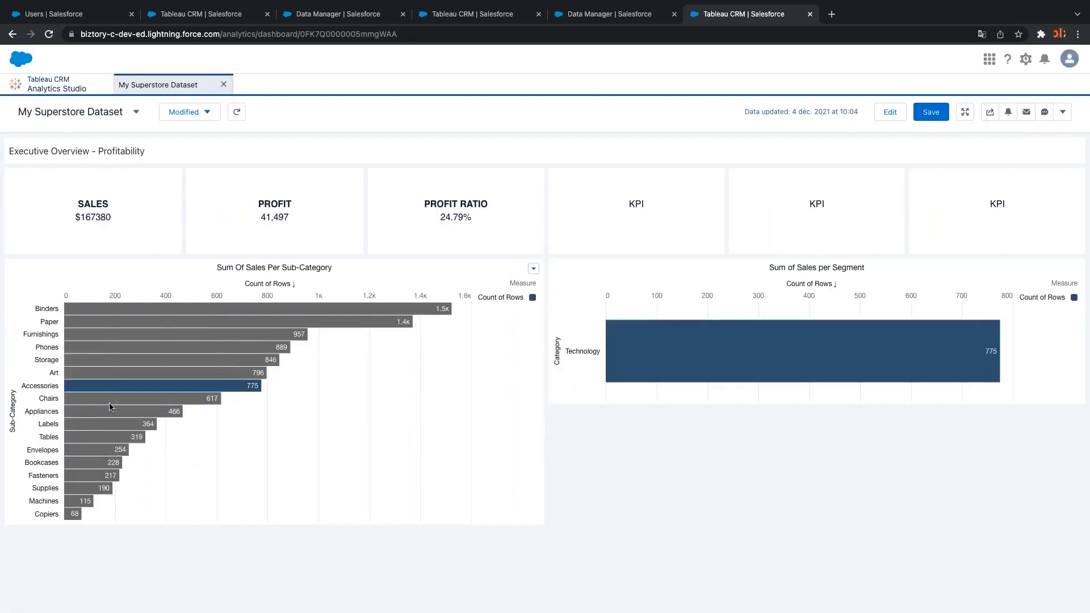
{"action": "left_click", "coordinate": [110, 401]}
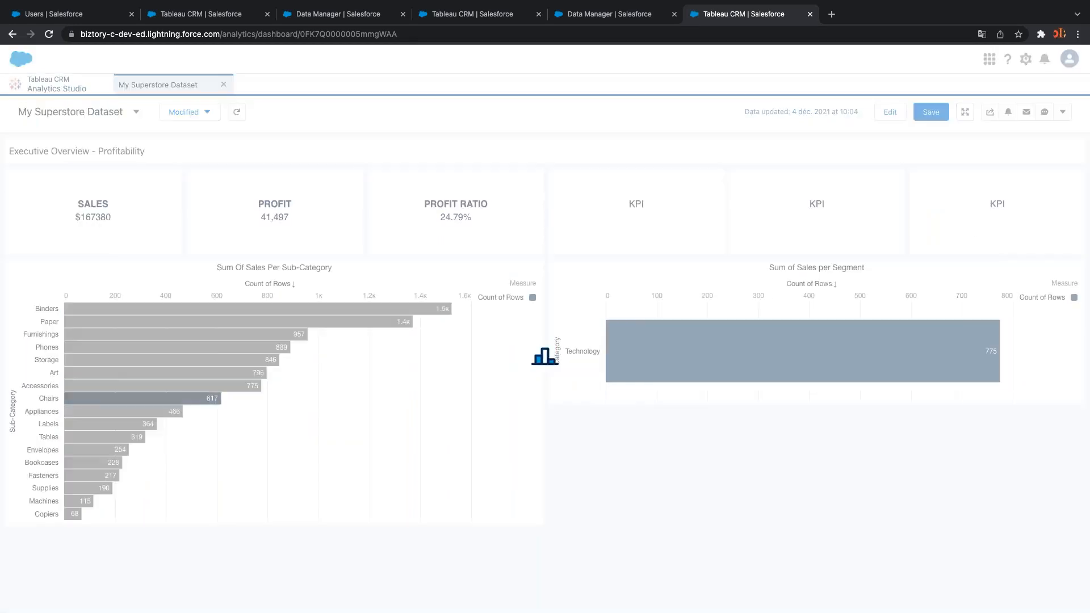
{"action": "left_click", "coordinate": [106, 413]}
{"action": "left_click", "coordinate": [105, 413]}
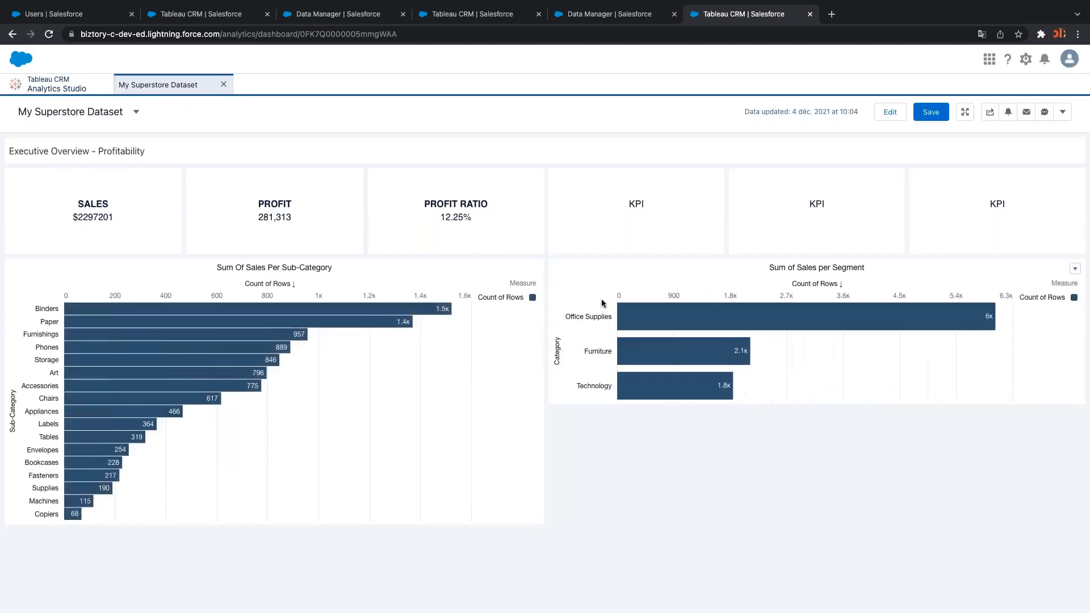
{"action": "left_click", "coordinate": [654, 316]}
{"action": "left_click", "coordinate": [647, 316]}
{"action": "left_click", "coordinate": [889, 113]}
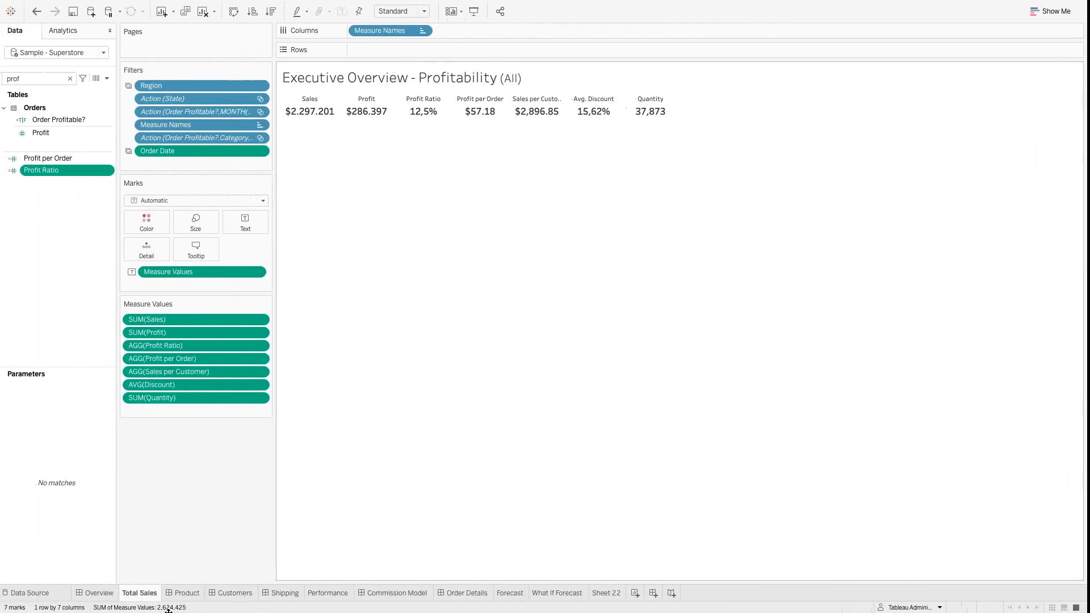
Open Tableau's Overview dashboard and inspect the state map around Colorado
{"action": "left_click", "coordinate": [121, 593]}
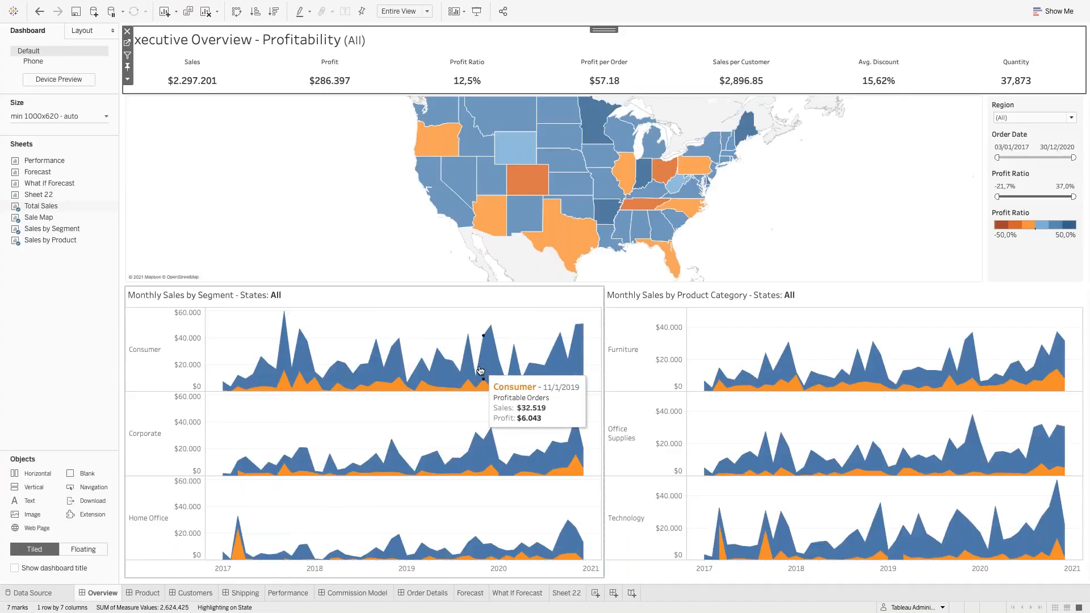
{"action": "left_click", "coordinate": [782, 239]}
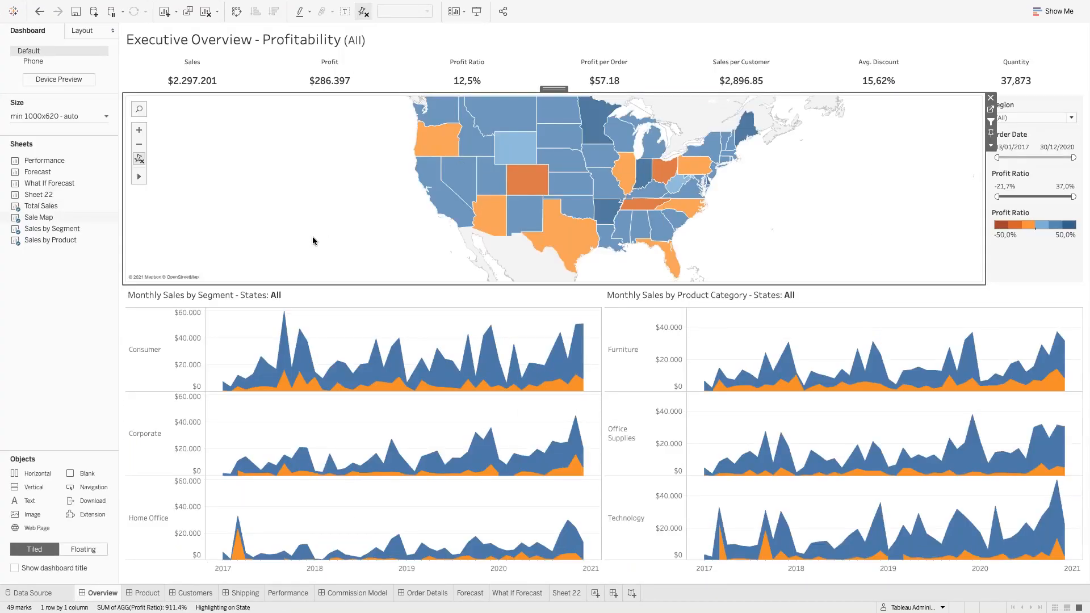
{"action": "mouse_move", "coordinate": [514, 189]}
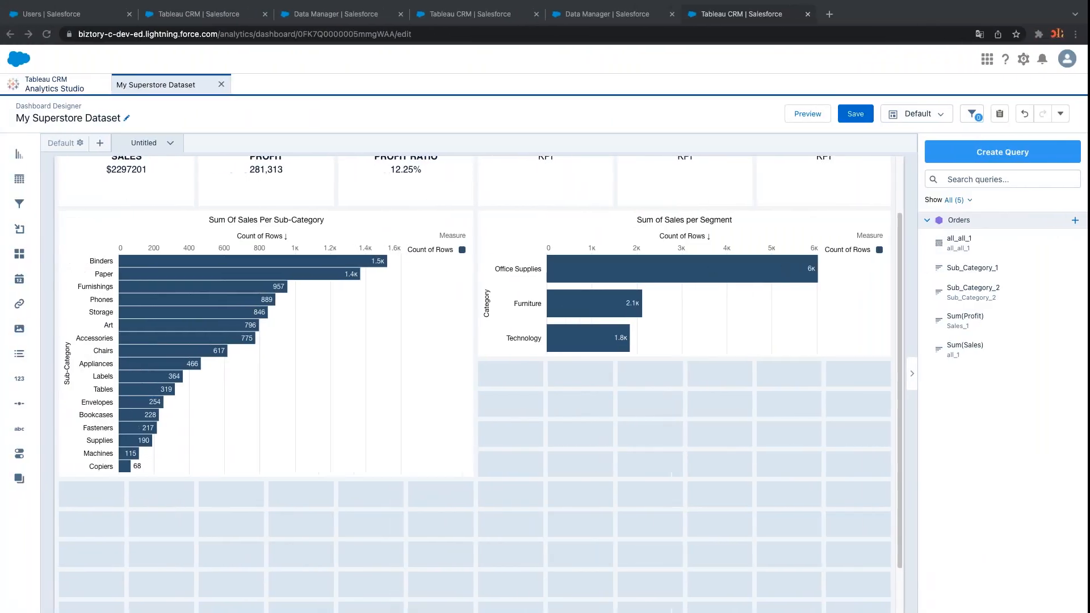
Delete the Sum Of Sales Per Sub-Category and Sum of Sales per Segment charts
{"action": "left_click", "coordinate": [368, 316]}
{"action": "key", "text": "Delete"}
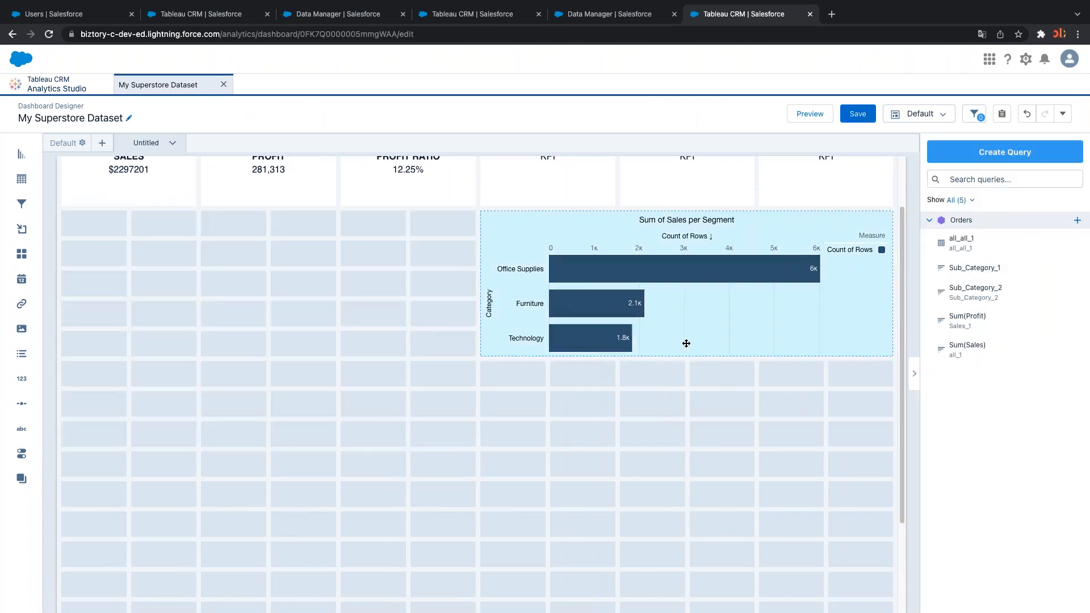
{"action": "key", "text": "Delete"}
{"action": "scroll", "coordinate": [562, 440], "scroll_direction": "up", "scroll_amount": 2}
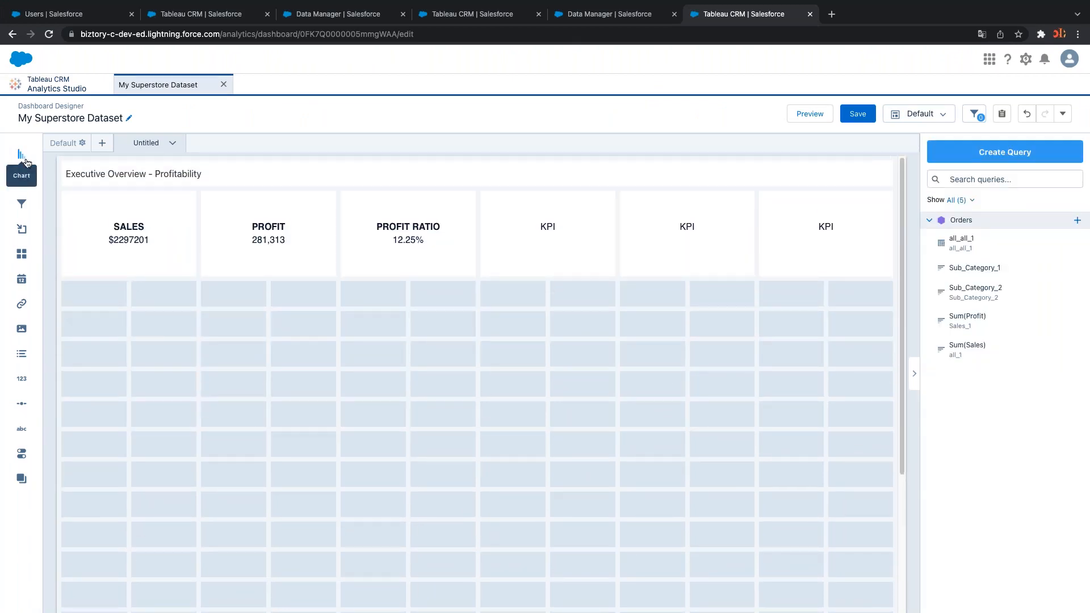
Add a chart below the KPI tiles and bind it to the all_all_1 query
{"action": "left_click_drag", "start_coordinate": [22, 157], "coordinate": [107, 311]}
{"action": "left_click", "coordinate": [159, 317]}
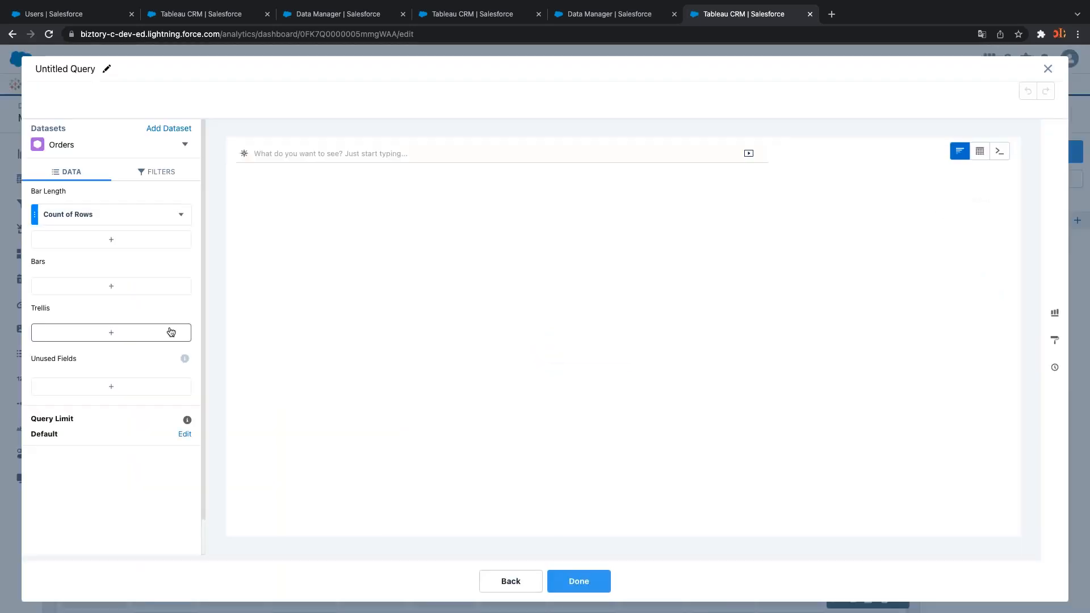
{"action": "left_click", "coordinate": [1048, 68]}
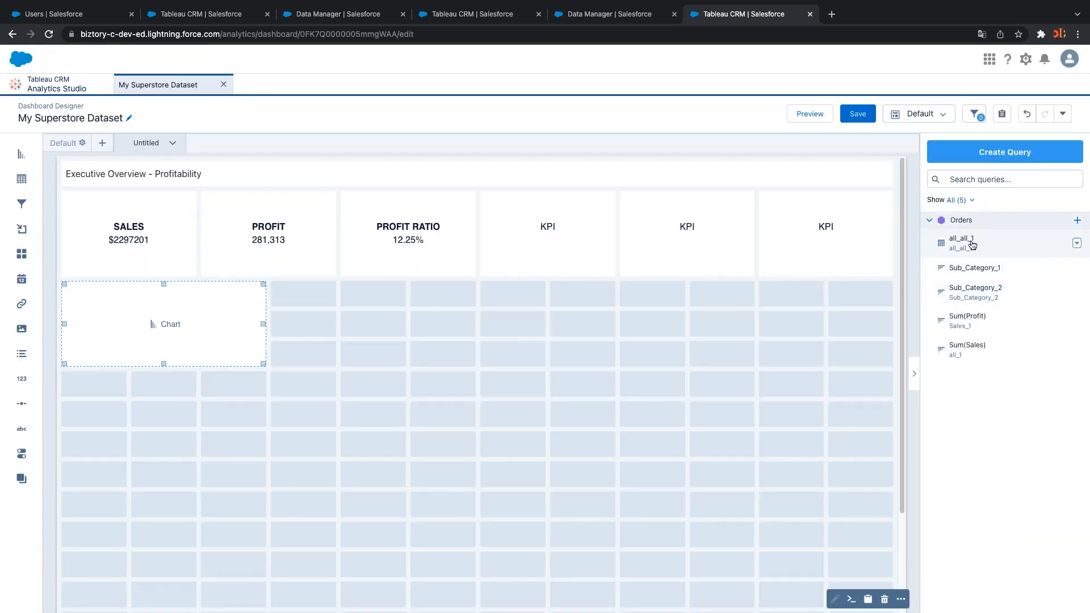
{"action": "left_click_drag", "start_coordinate": [969, 243], "coordinate": [229, 325]}
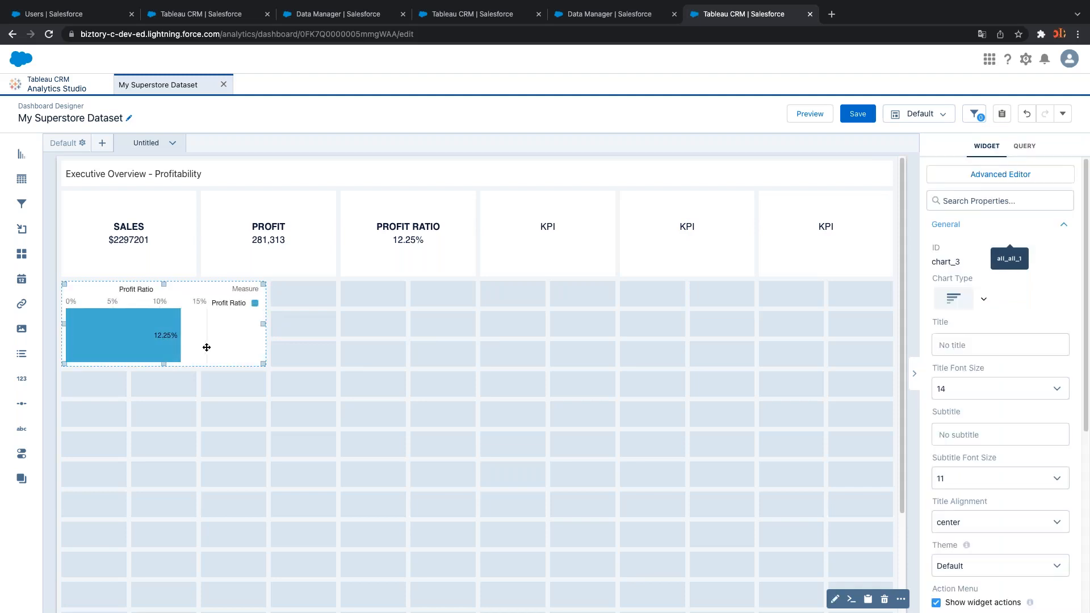
{"action": "double_click", "coordinate": [197, 341]}
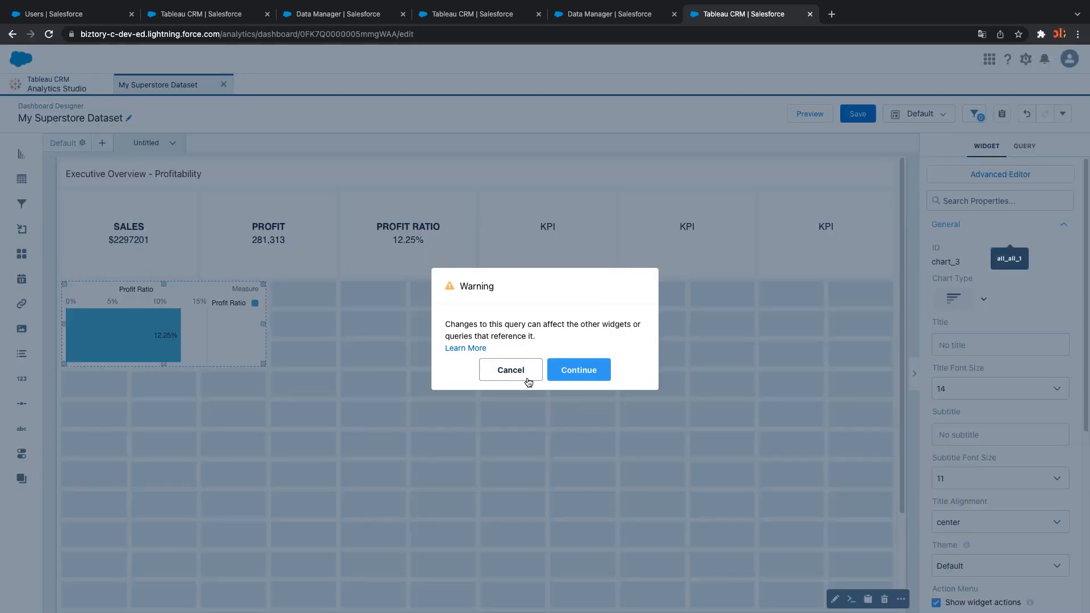
{"action": "left_click", "coordinate": [538, 370]}
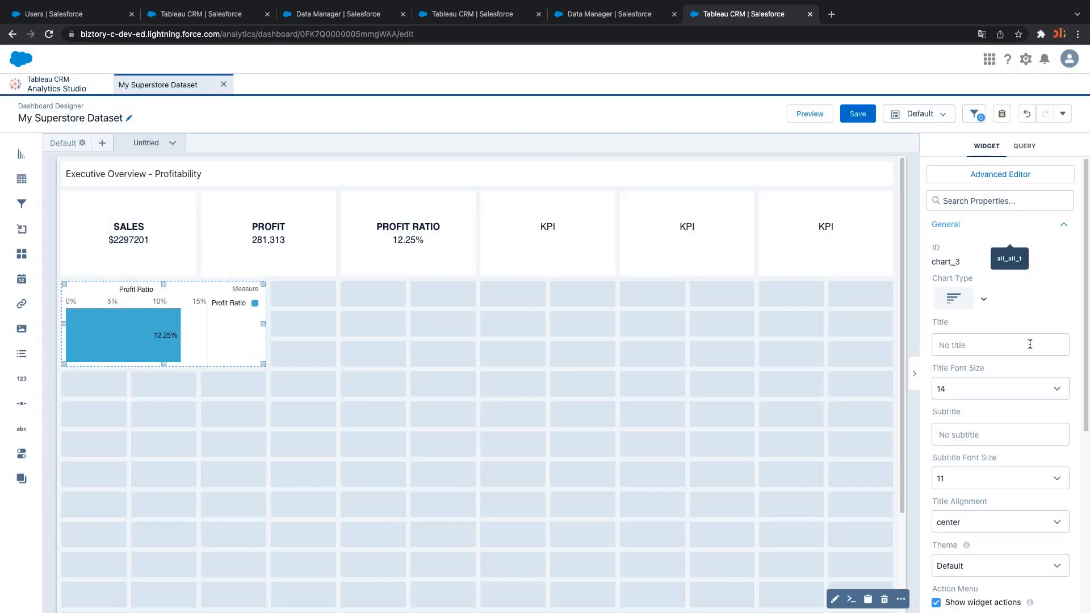
Delete the Profit Ratio chart from the dashboard
{"action": "left_click", "coordinate": [226, 370]}
{"action": "left_click", "coordinate": [222, 351]}
{"action": "key", "text": "Delete"}
{"action": "left_click", "coordinate": [1077, 243]}
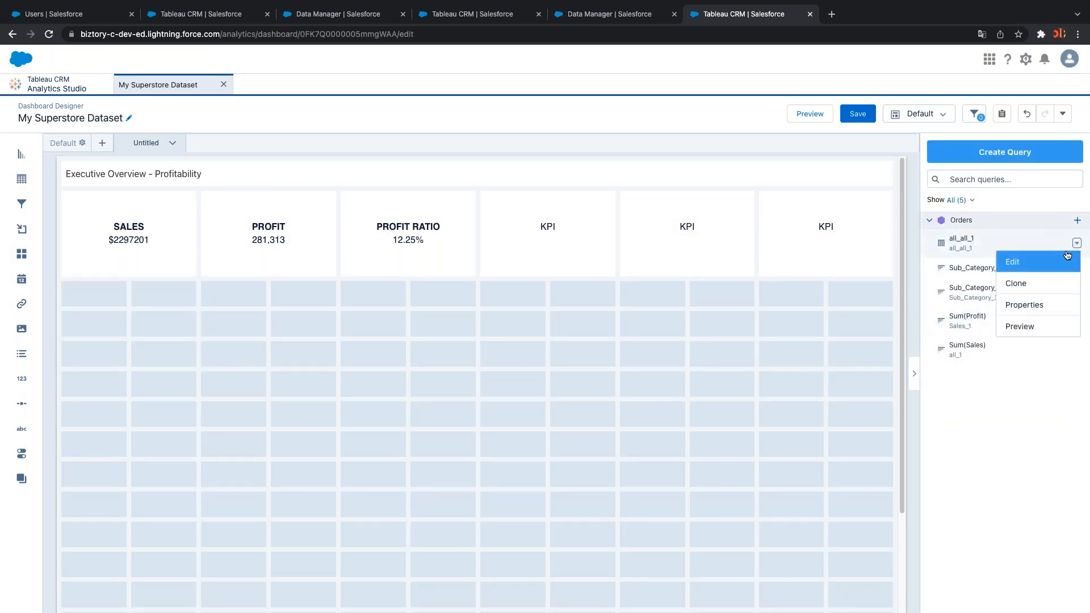
Rename the all_all_1 query to Sum(Profit)/Sum(Sales) and update it
{"action": "left_click", "coordinate": [1016, 262]}
{"action": "left_click", "coordinate": [78, 69]}
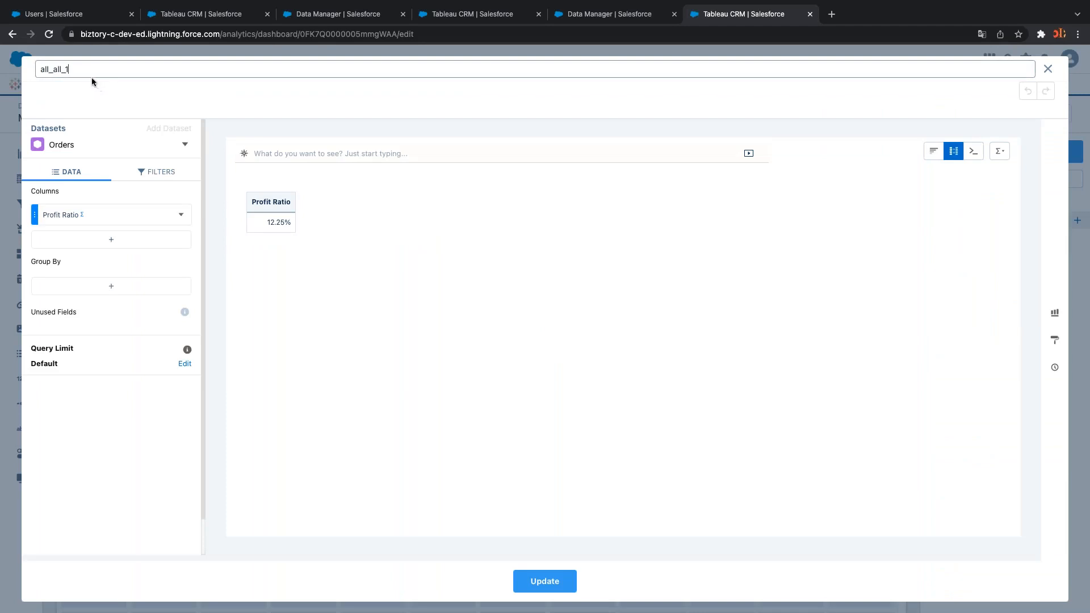
{"action": "type", "text": "Sum"}
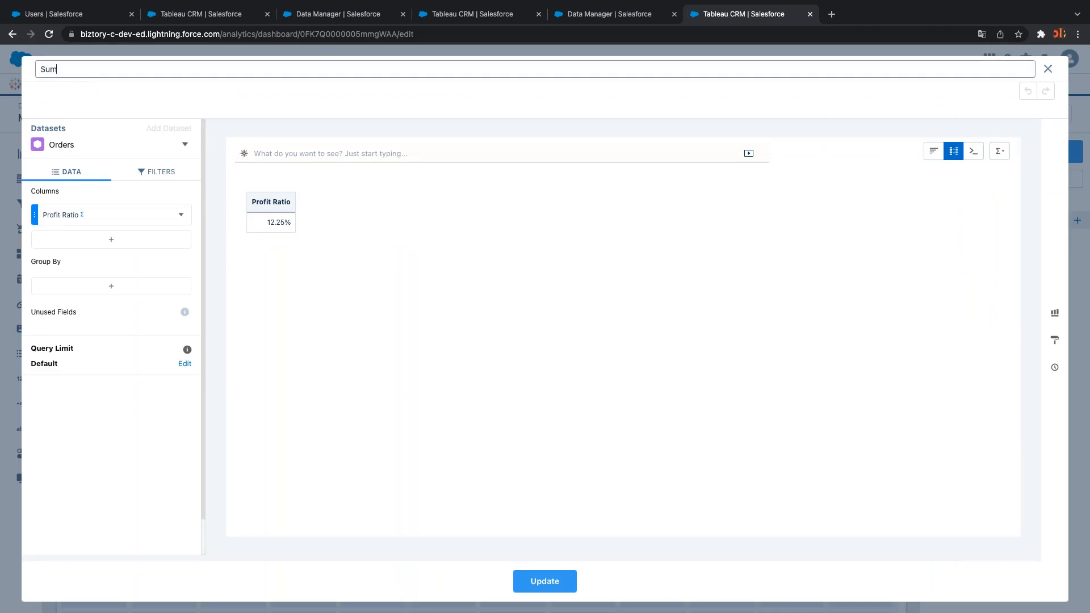
{"action": "key", "text": "BackSpace"}
{"action": "key", "text": "BackSpace"}
{"action": "key", "text": "BackSpace"}
{"action": "type", "text": "P"}
{"action": "type", "text": "P"}
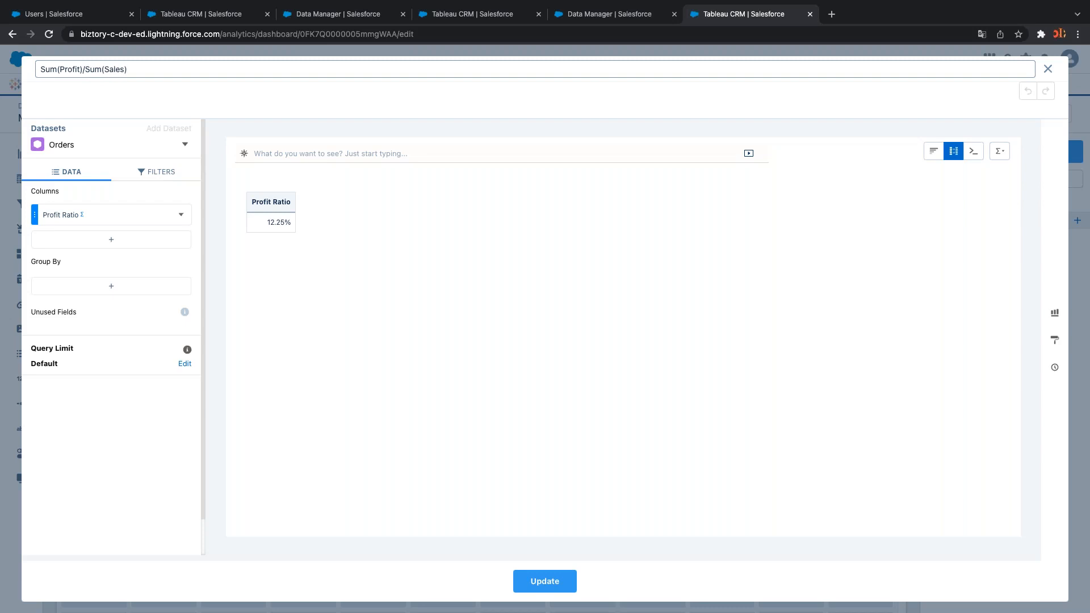
{"action": "left_click", "coordinate": [540, 579]}
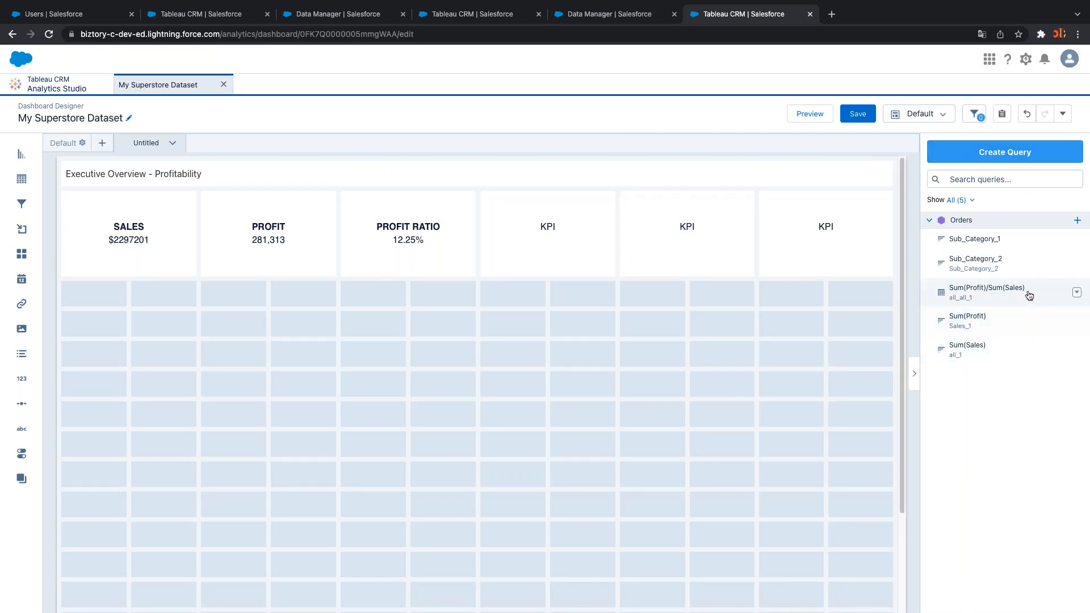
Clone the Sum(Profit)/Sum(Sales) query and save the clone
{"action": "left_click", "coordinate": [1077, 292]}
{"action": "left_click", "coordinate": [1054, 333]}
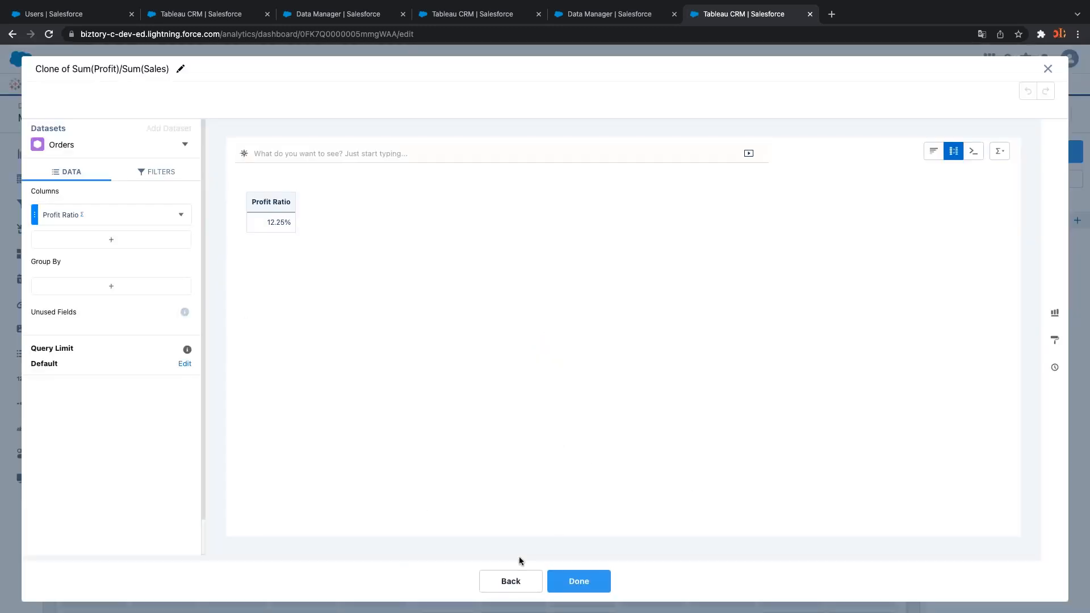
{"action": "left_click", "coordinate": [574, 581]}
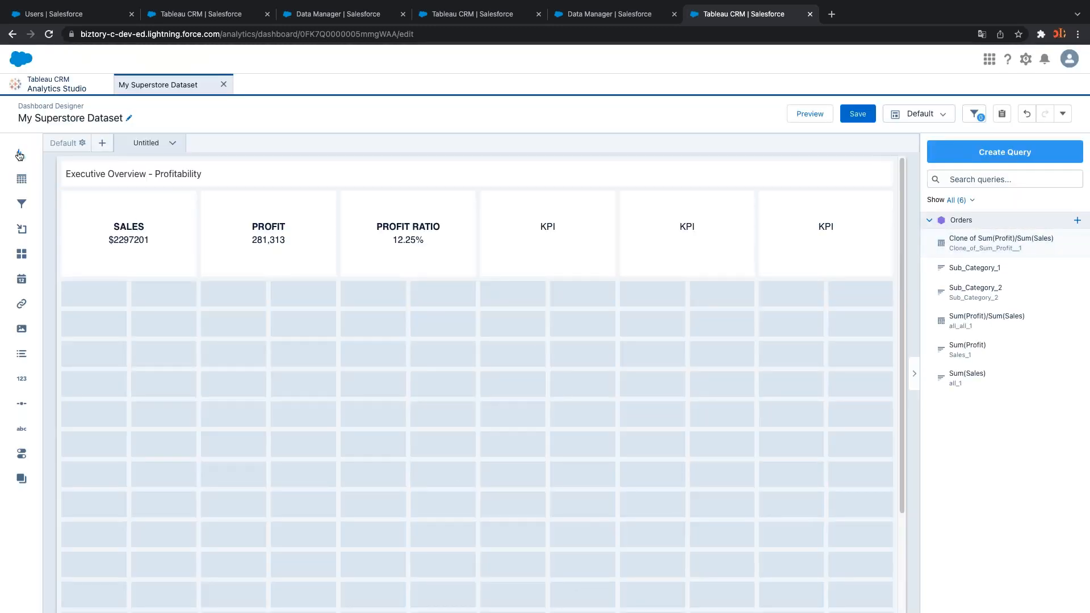
Add a chart below the KPI tiles bound to Clone of Sum(Profit)/Sum(Sales) and open its editor
{"action": "left_click_drag", "start_coordinate": [20, 154], "coordinate": [92, 332]}
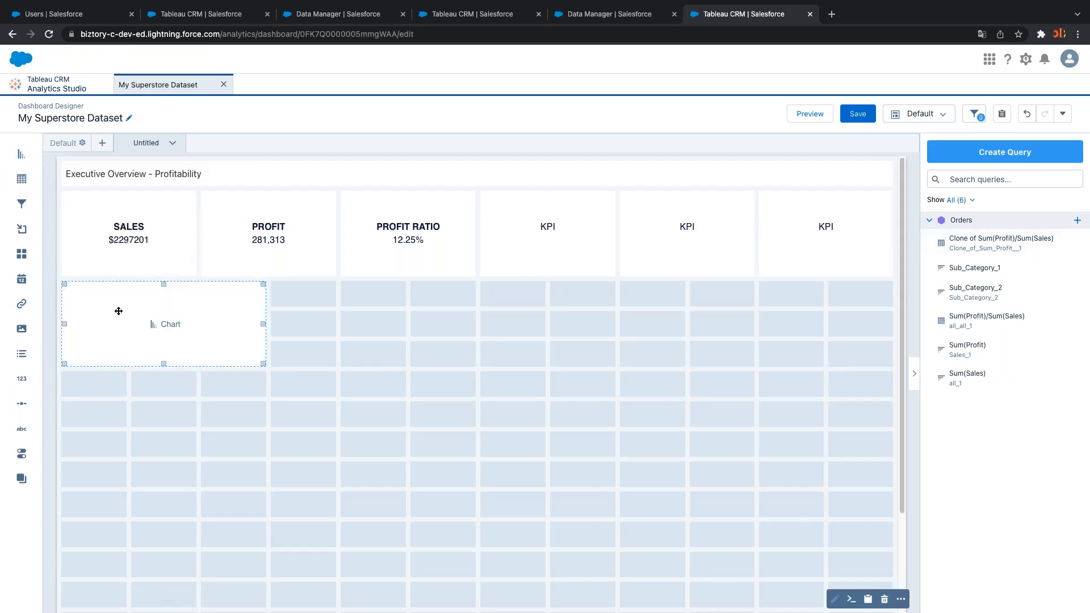
{"action": "left_click_drag", "start_coordinate": [996, 244], "coordinate": [228, 341]}
{"action": "double_click", "coordinate": [222, 339]}
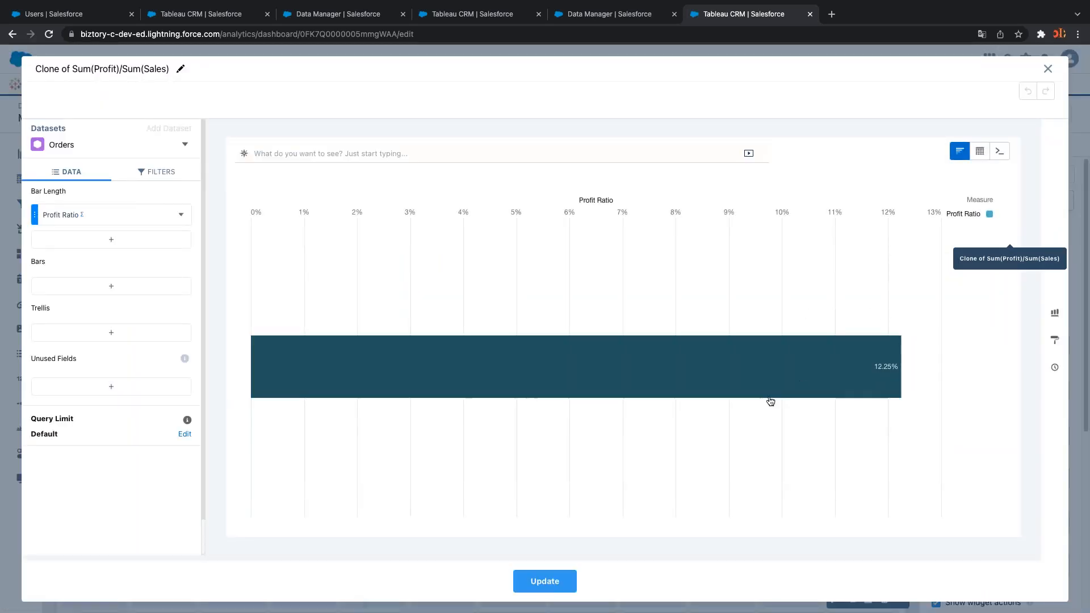
{"action": "left_click", "coordinate": [1055, 313]}
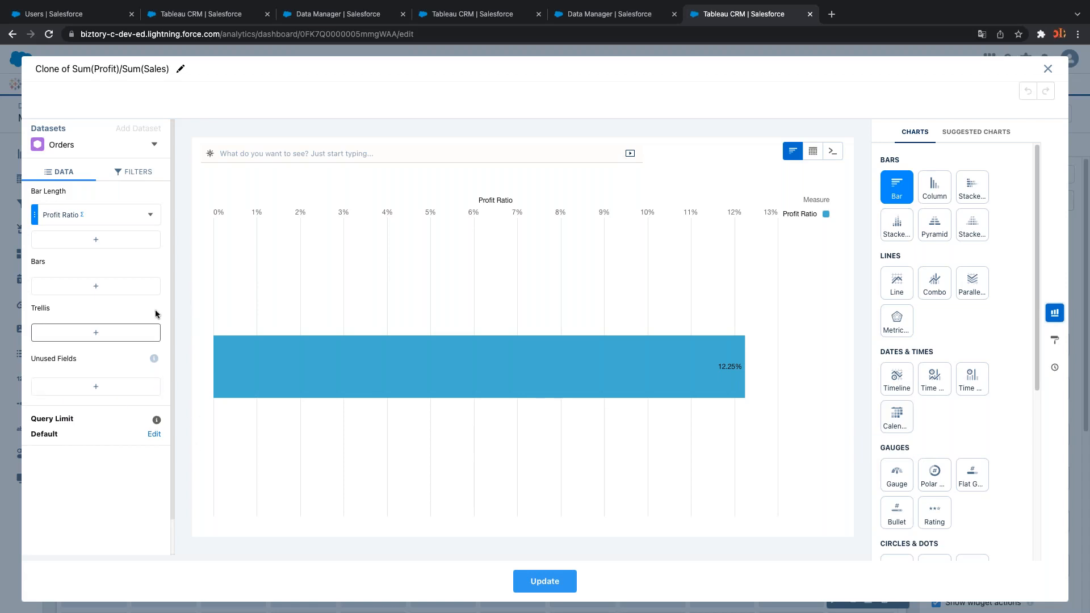
Group the chart's bars by Sub-Category
{"action": "left_click", "coordinate": [112, 287]}
{"action": "type", "text": "sub"}
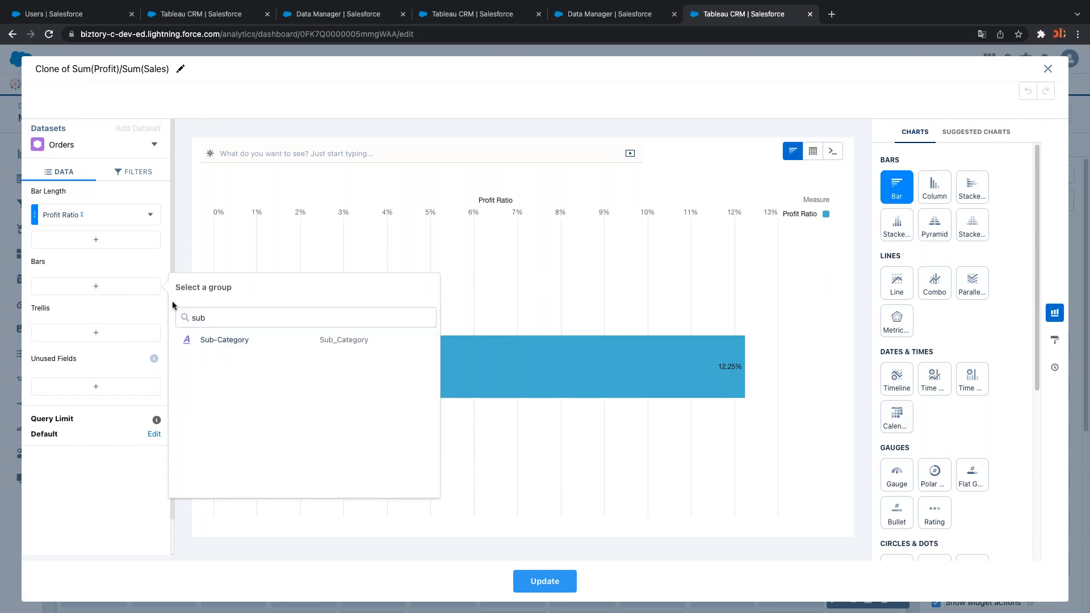
{"action": "left_click", "coordinate": [253, 343]}
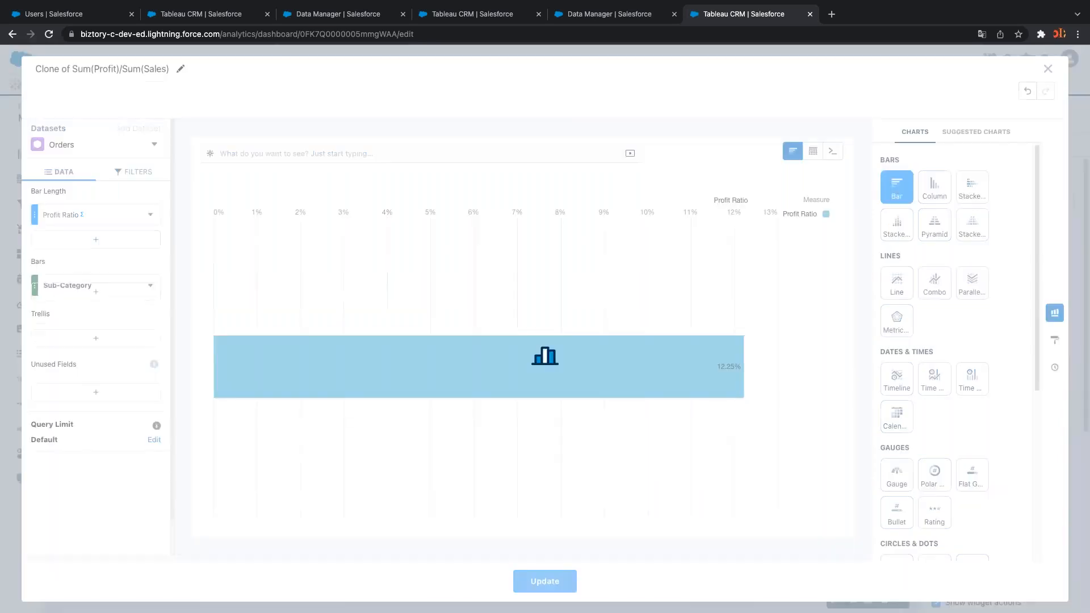
Try column, stacked, pyramid, line, combo, radar, timeline and gauge chart types
{"action": "left_click", "coordinate": [937, 187]}
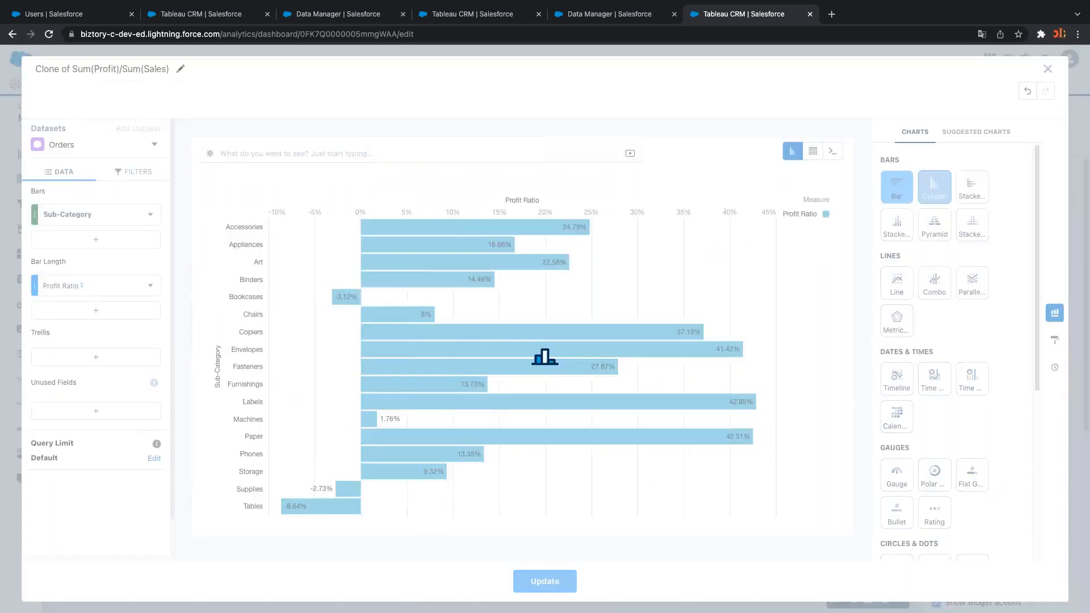
{"action": "left_click", "coordinate": [969, 191]}
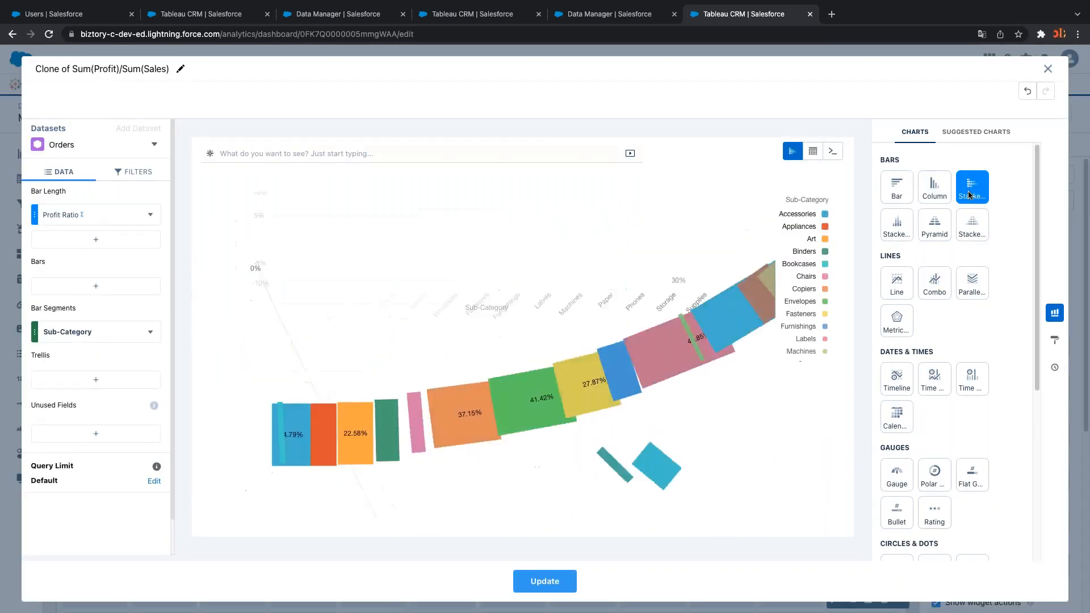
{"action": "left_click", "coordinate": [897, 225]}
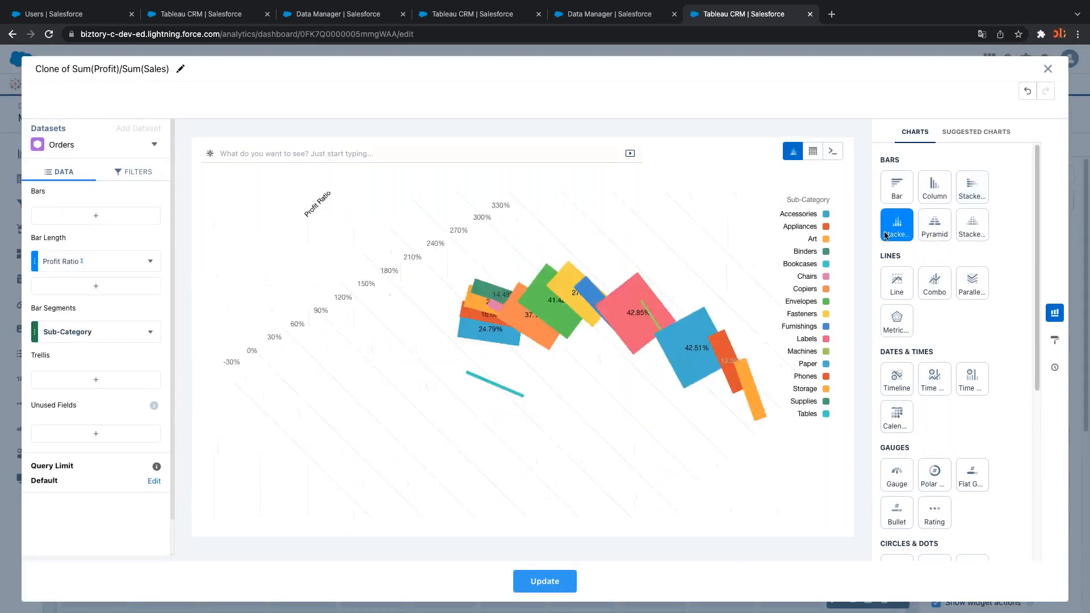
{"action": "left_click", "coordinate": [929, 229]}
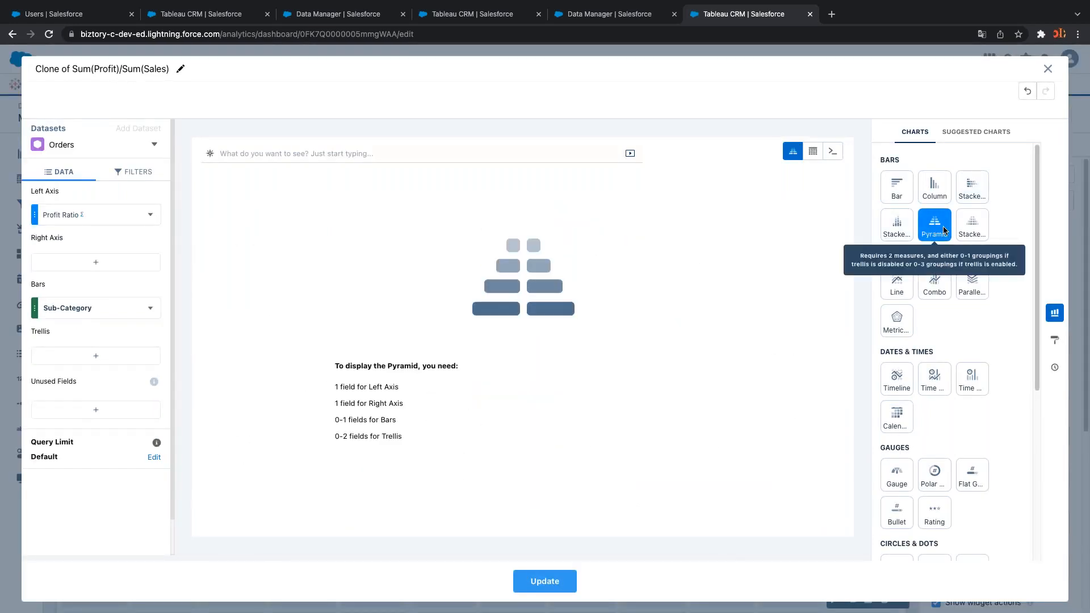
{"action": "left_click", "coordinate": [967, 230]}
{"action": "left_click", "coordinate": [896, 282]}
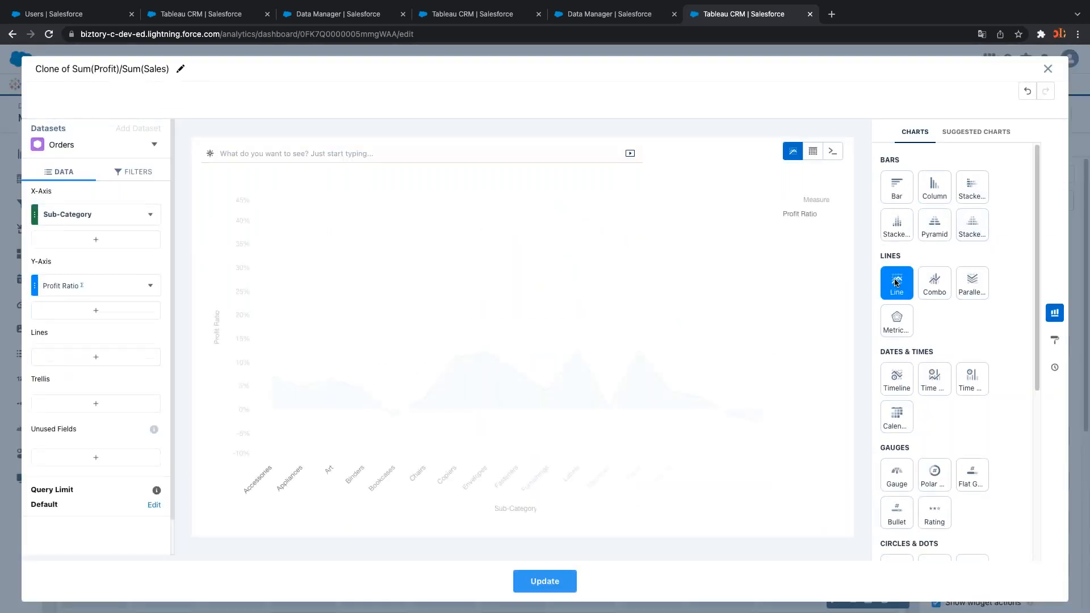
{"action": "left_click", "coordinate": [929, 289]}
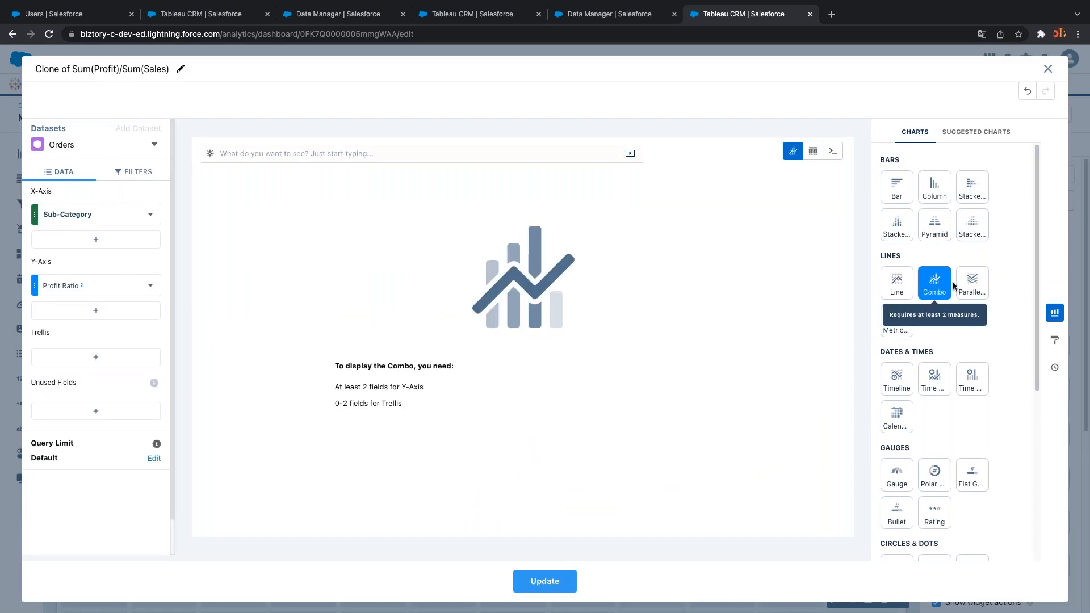
{"action": "left_click", "coordinate": [898, 328]}
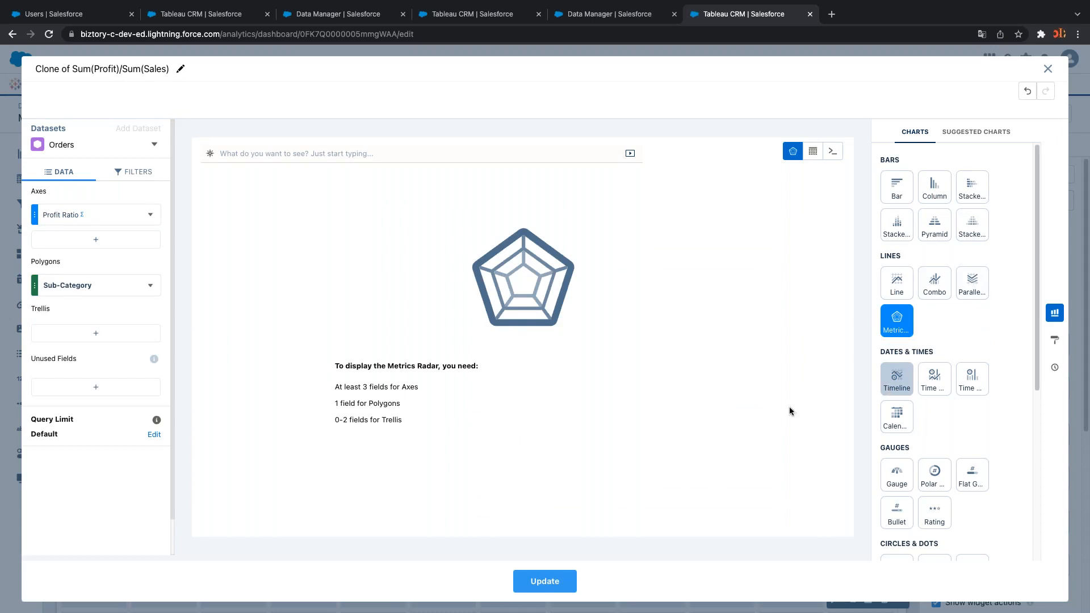
{"action": "left_click", "coordinate": [897, 377]}
{"action": "left_click", "coordinate": [935, 378]}
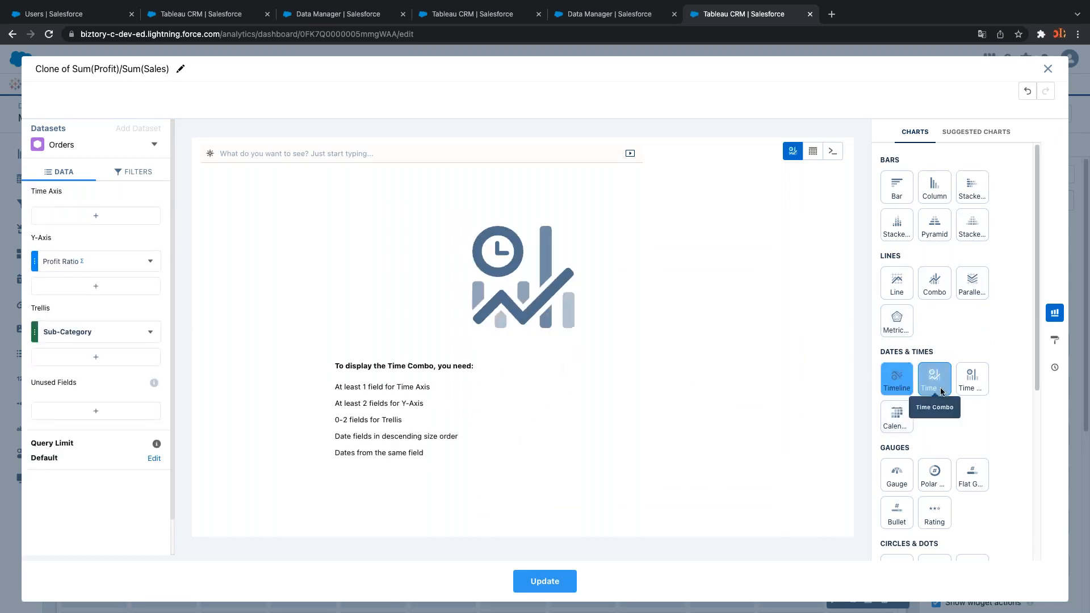
{"action": "left_click", "coordinate": [972, 377]}
{"action": "left_click", "coordinate": [893, 481]}
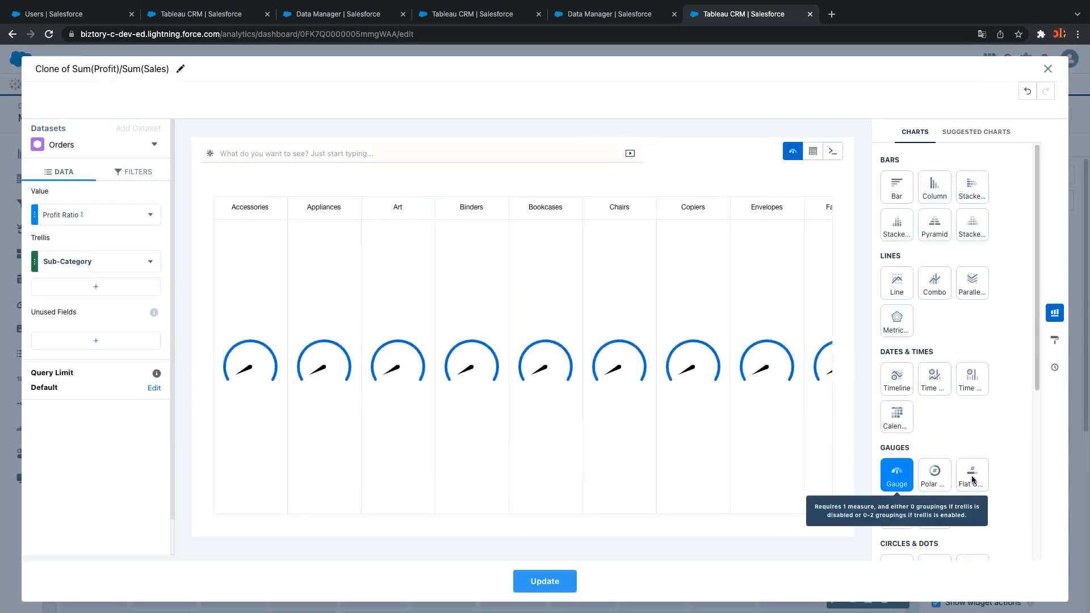
{"action": "scroll", "coordinate": [953, 425], "scroll_direction": "down", "scroll_amount": 3}
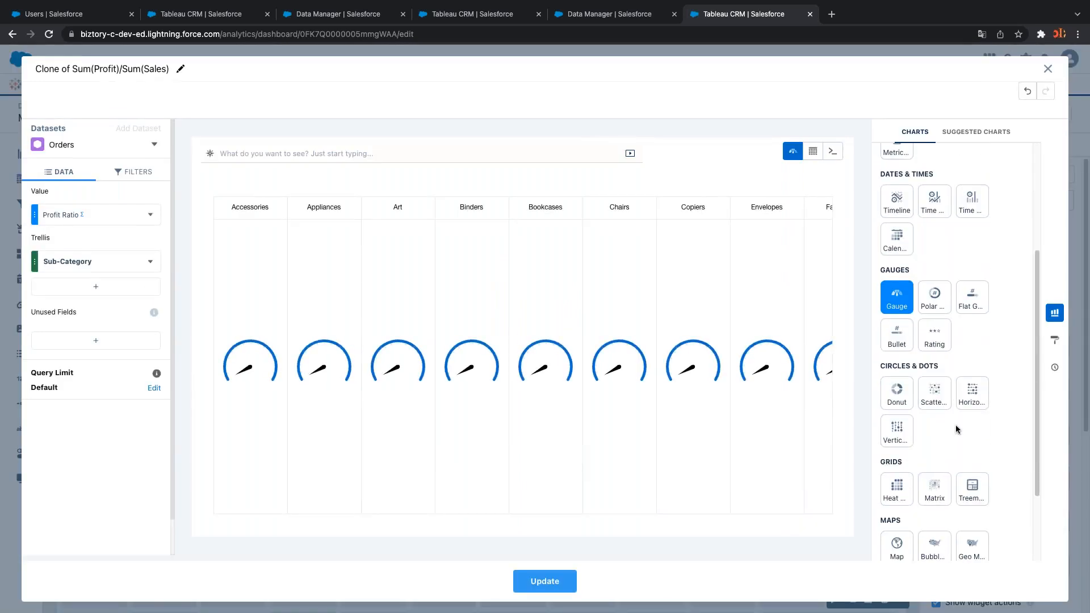
Remove Sub-Category from the trellis and switch the chart to a map
{"action": "left_click", "coordinate": [150, 261]}
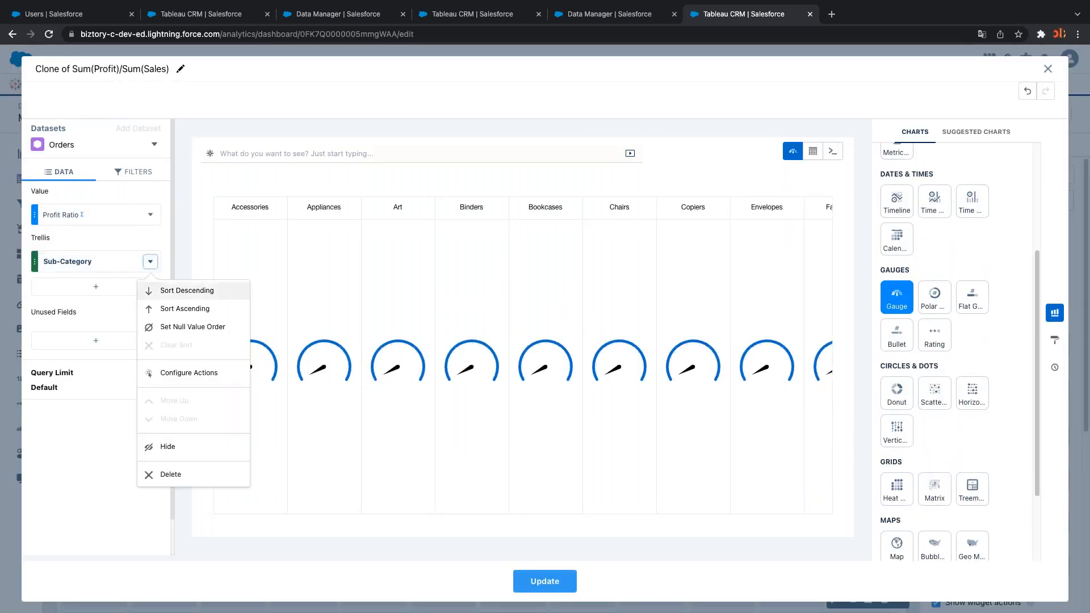
{"action": "left_click", "coordinate": [185, 475]}
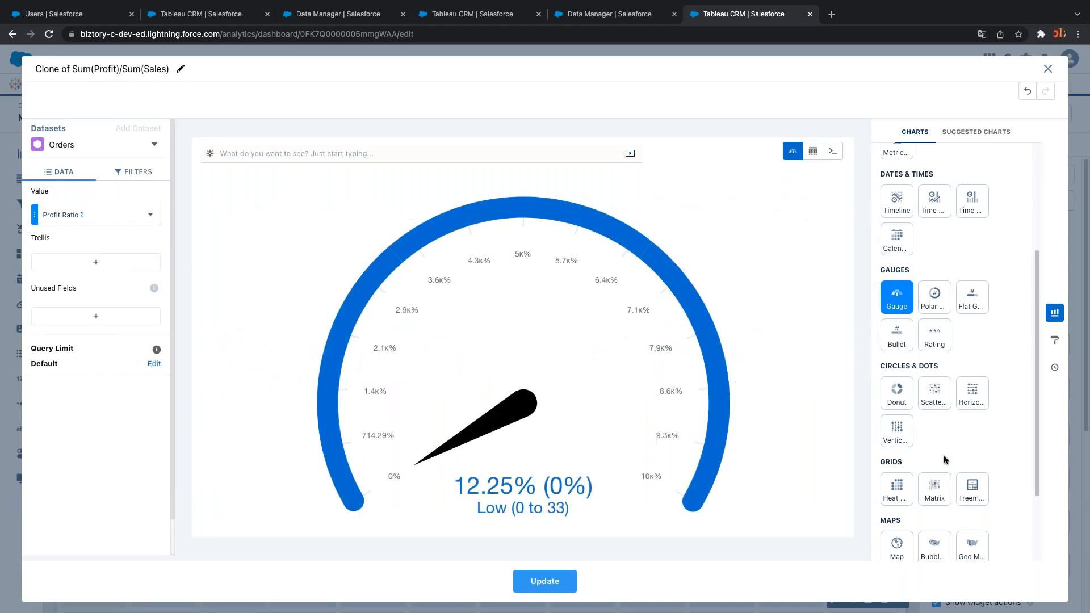
{"action": "scroll", "coordinate": [944, 460], "scroll_direction": "down", "scroll_amount": 2}
{"action": "left_click", "coordinate": [895, 450]}
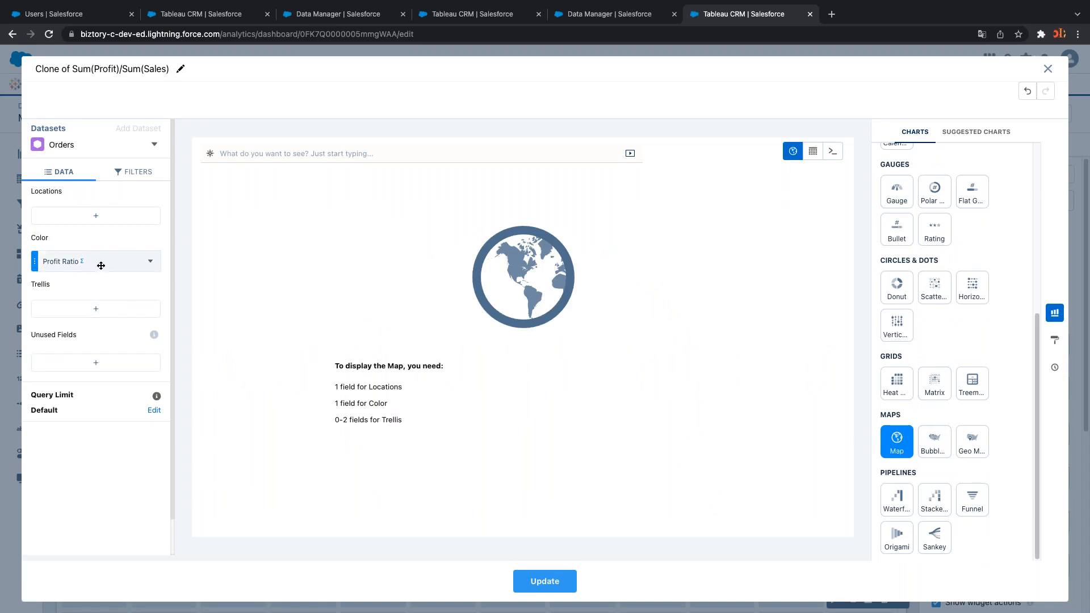
Locate the Profit Ratio map by State and place it on the dashboard
{"action": "mouse_move", "coordinate": [121, 275]}
{"action": "left_mouse_down"}
{"action": "mouse_move", "coordinate": [115, 207]}
{"action": "mouse_move", "coordinate": [119, 262]}
{"action": "left_mouse_up"}
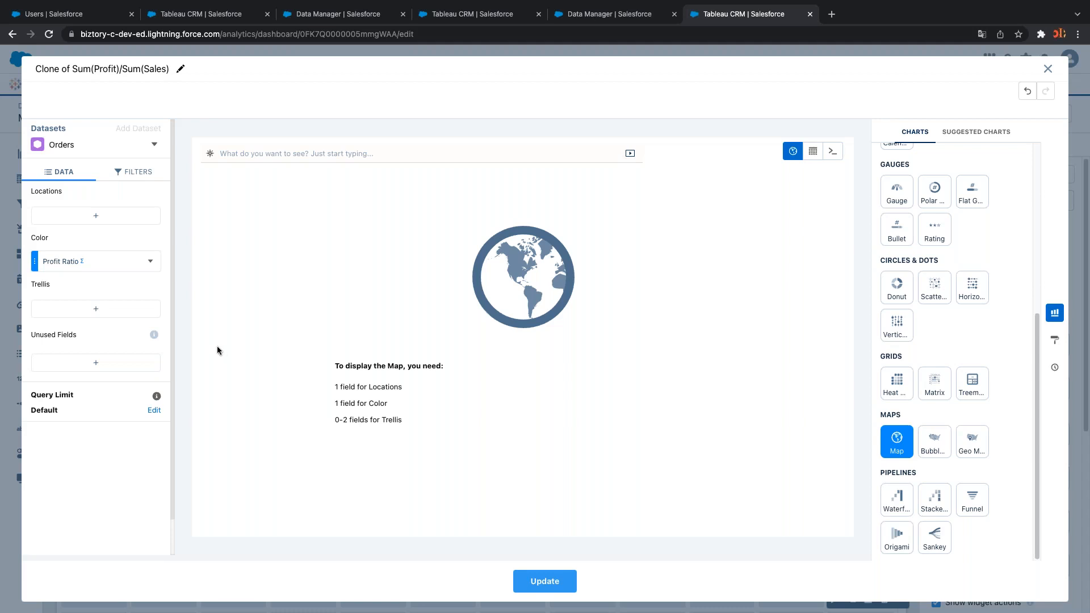
{"action": "left_click", "coordinate": [97, 216]}
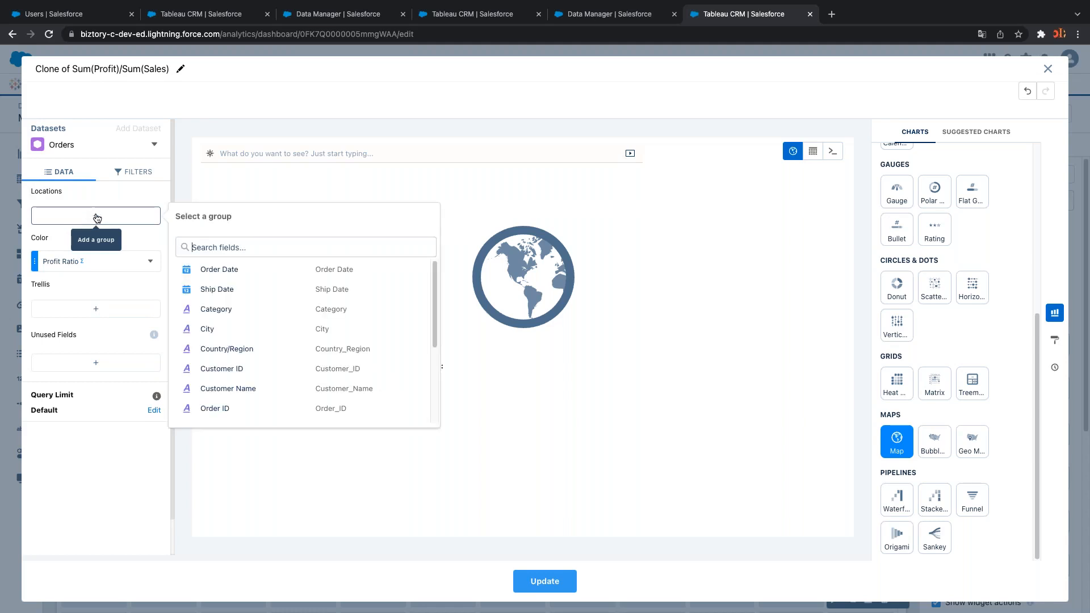
{"action": "type", "text": "st"}
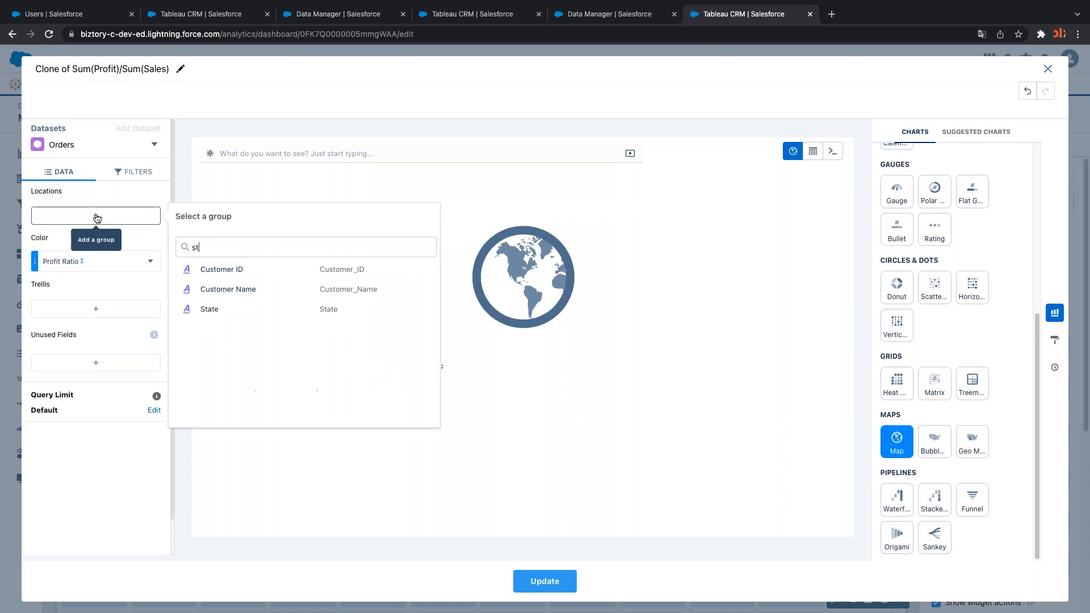
{"action": "left_click", "coordinate": [209, 309]}
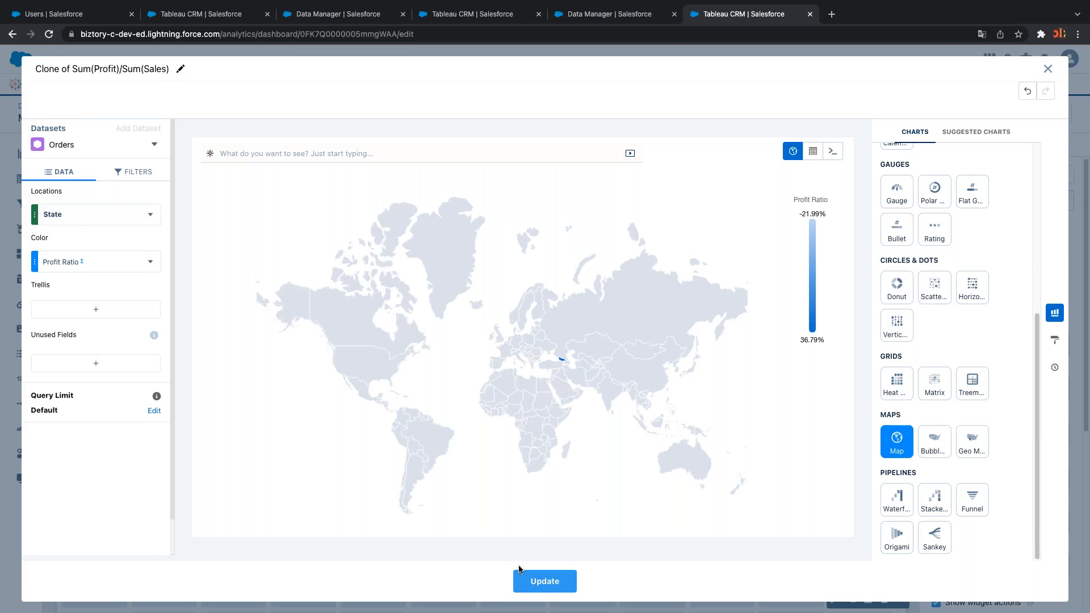
{"action": "left_click", "coordinate": [537, 584]}
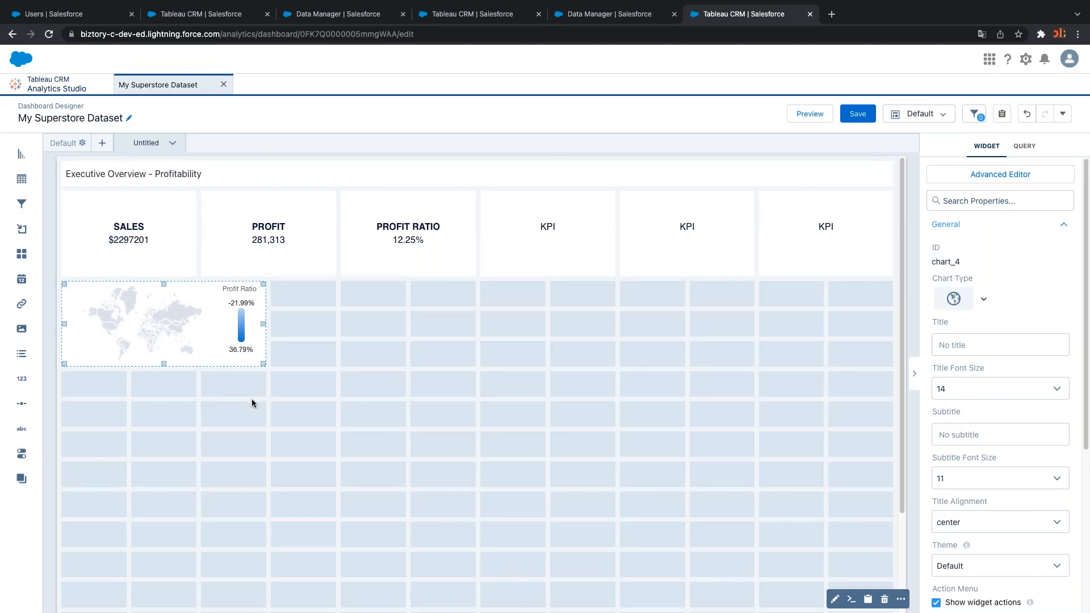
Stretch the profit ratio map across the full dashboard width and make it taller
{"action": "left_click", "coordinate": [257, 413]}
{"action": "left_click", "coordinate": [261, 365]}
{"action": "left_click_drag", "start_coordinate": [263, 365], "coordinate": [890, 402]}
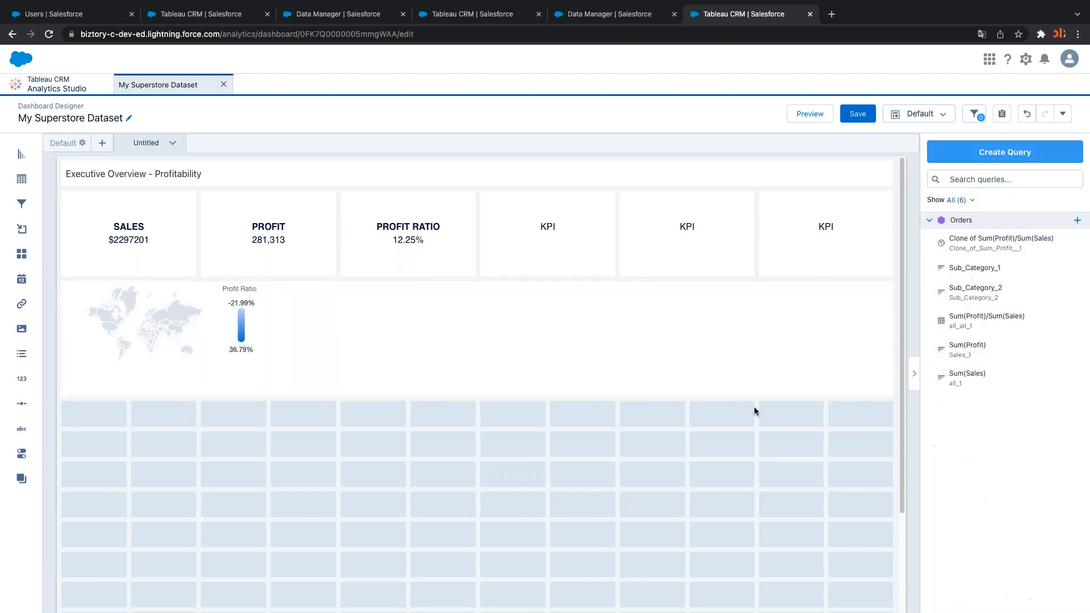
{"action": "left_click", "coordinate": [484, 395]}
{"action": "left_click_drag", "start_coordinate": [476, 393], "coordinate": [474, 509]}
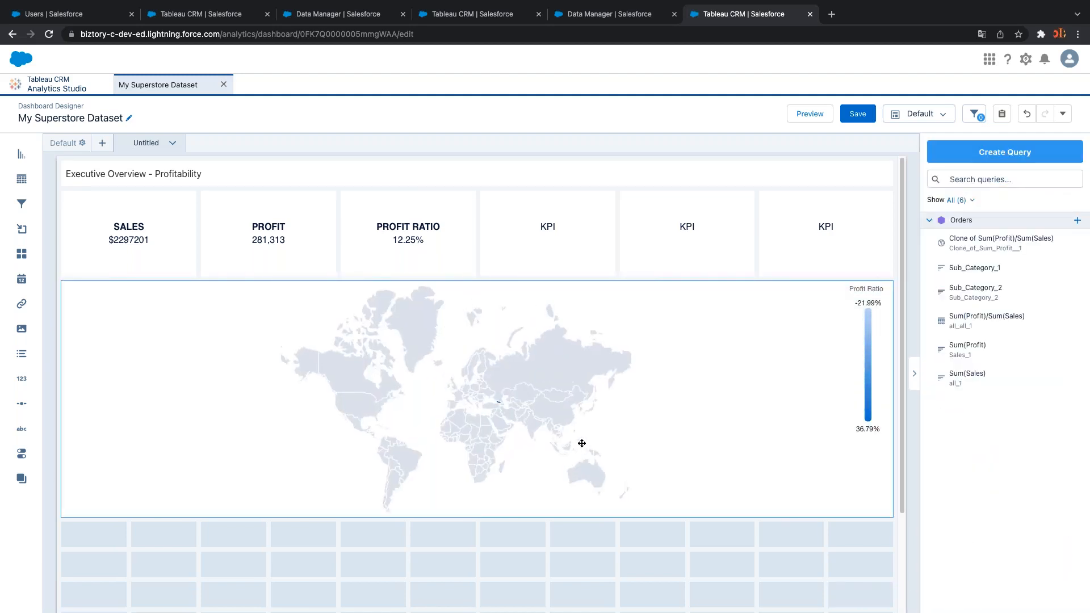
Set the map widget's Map Type to US States
{"action": "left_click", "coordinate": [581, 442]}
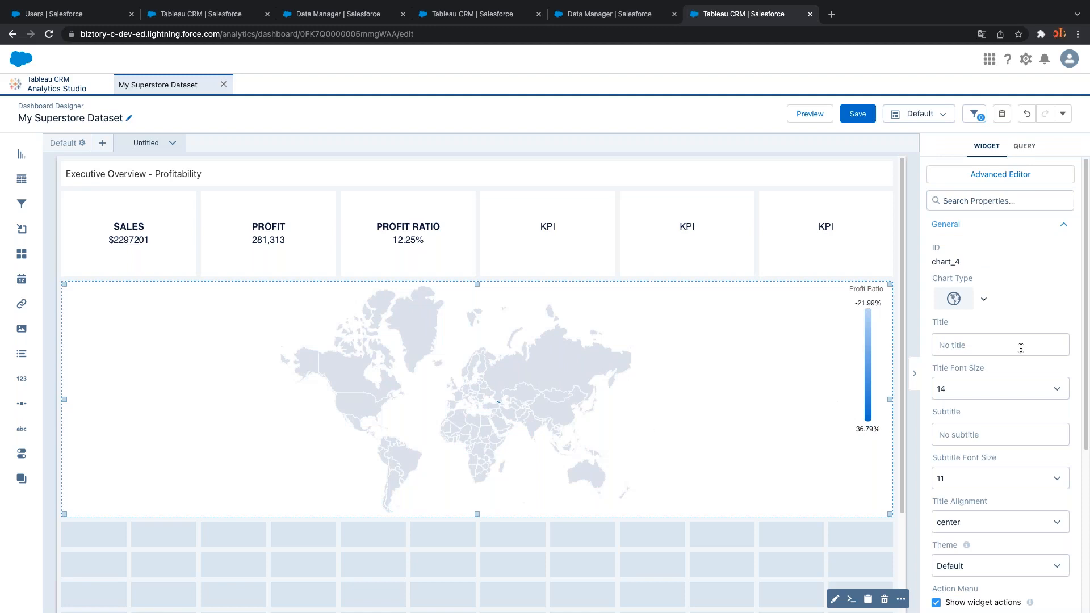
{"action": "scroll", "coordinate": [1021, 348], "scroll_direction": "down", "scroll_amount": 2}
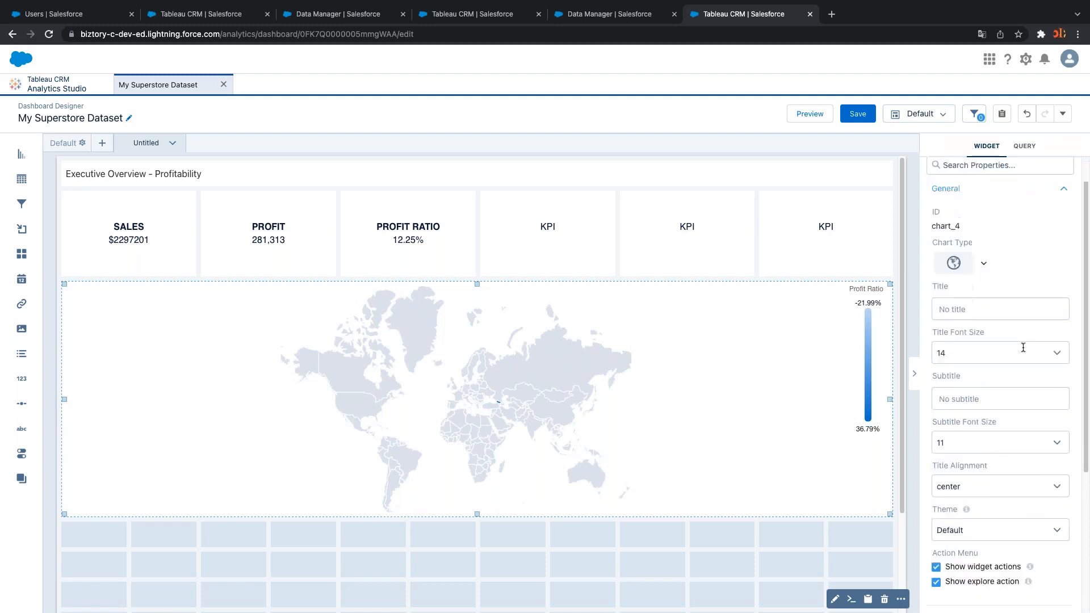
{"action": "scroll", "coordinate": [1023, 348], "scroll_direction": "down", "scroll_amount": 5}
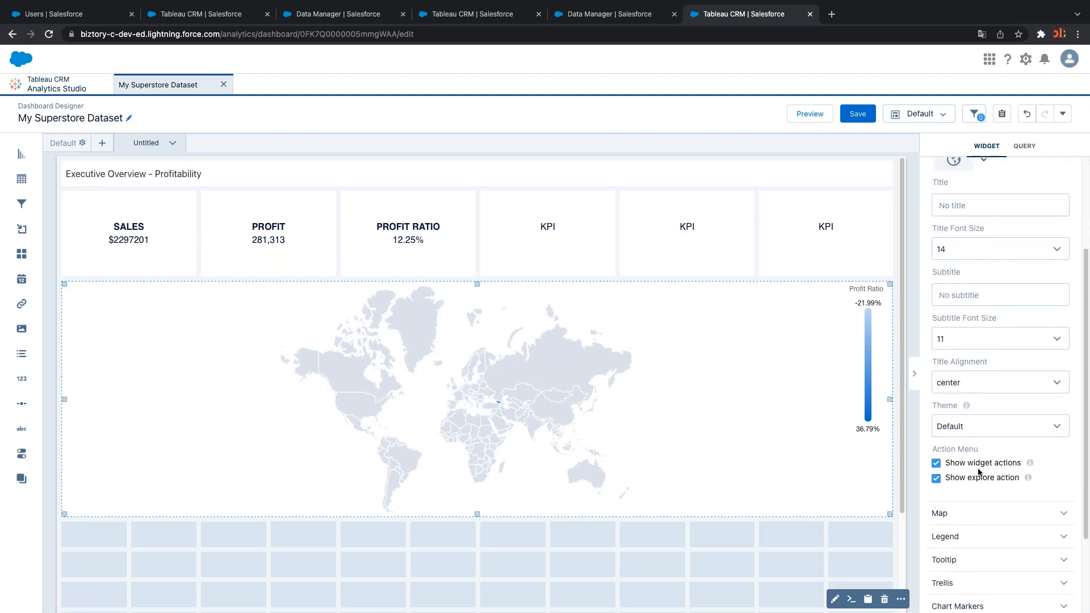
{"action": "left_click", "coordinate": [978, 518]}
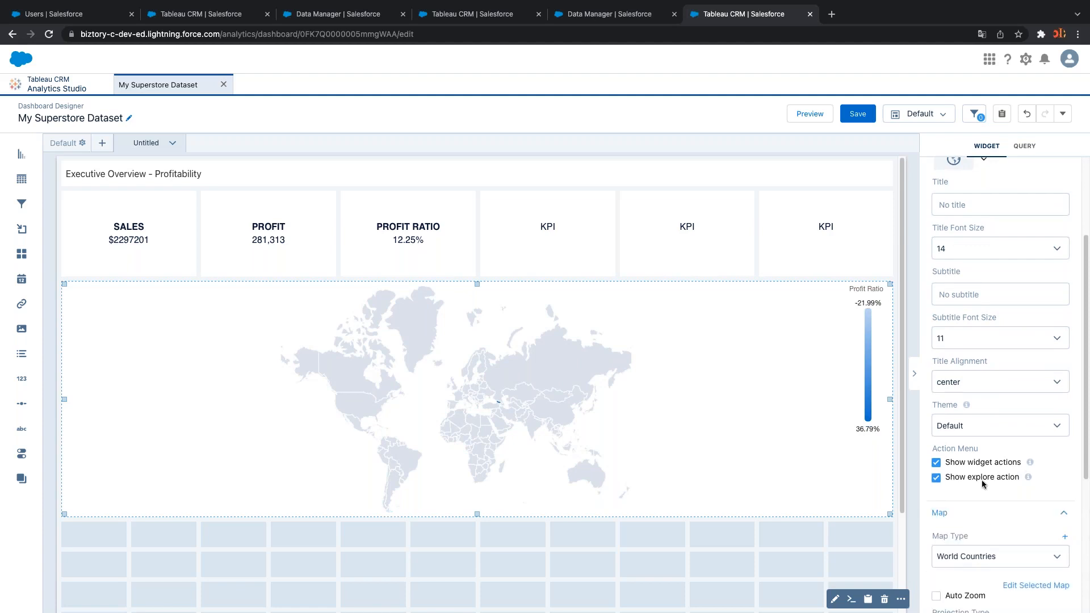
{"action": "scroll", "coordinate": [984, 483], "scroll_direction": "down", "scroll_amount": 5}
{"action": "left_click", "coordinate": [980, 460]}
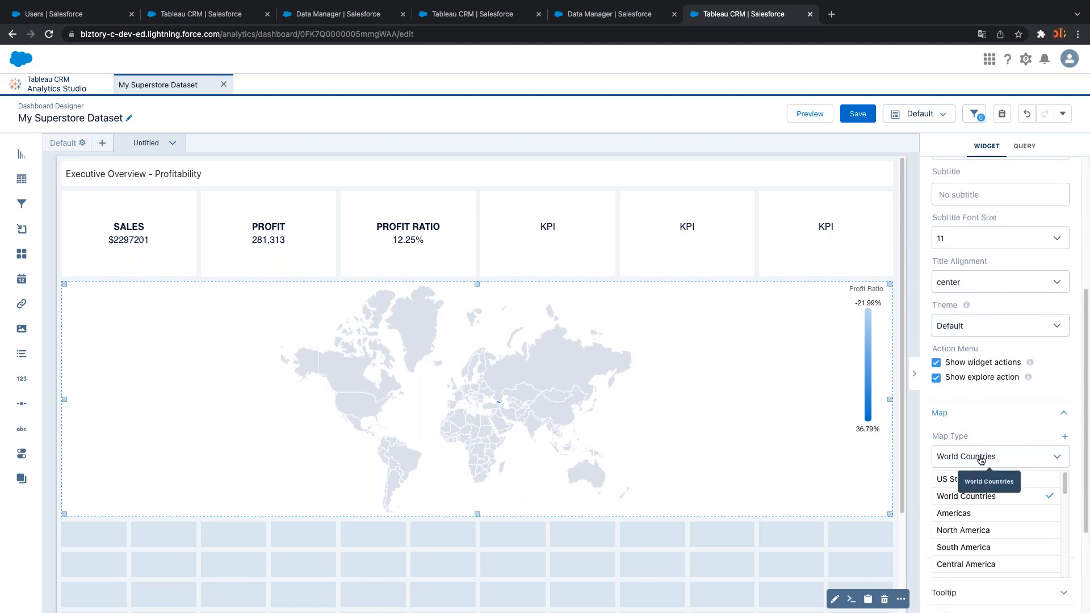
{"action": "left_click", "coordinate": [965, 481]}
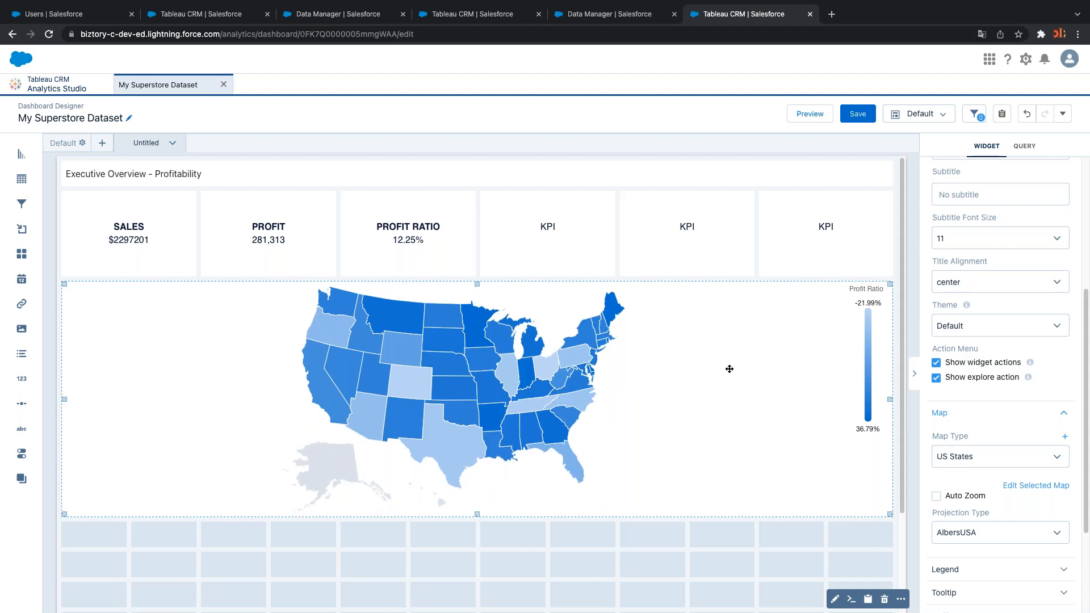
Save the dashboard and switch it out of edit mode
{"action": "left_click", "coordinate": [857, 114]}
{"action": "left_click", "coordinate": [647, 491]}
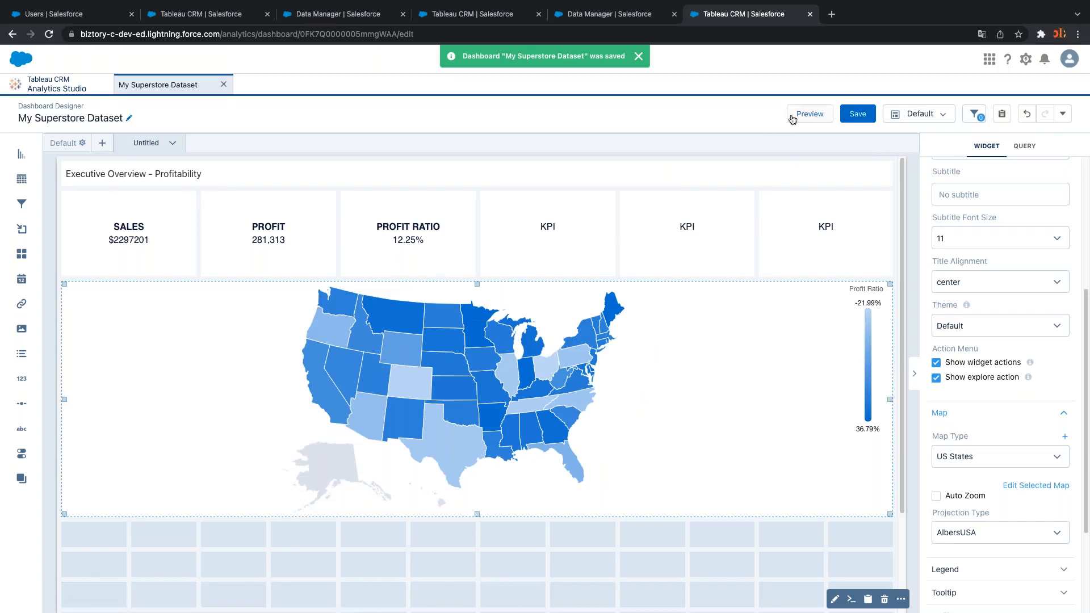
{"action": "left_click", "coordinate": [793, 119]}
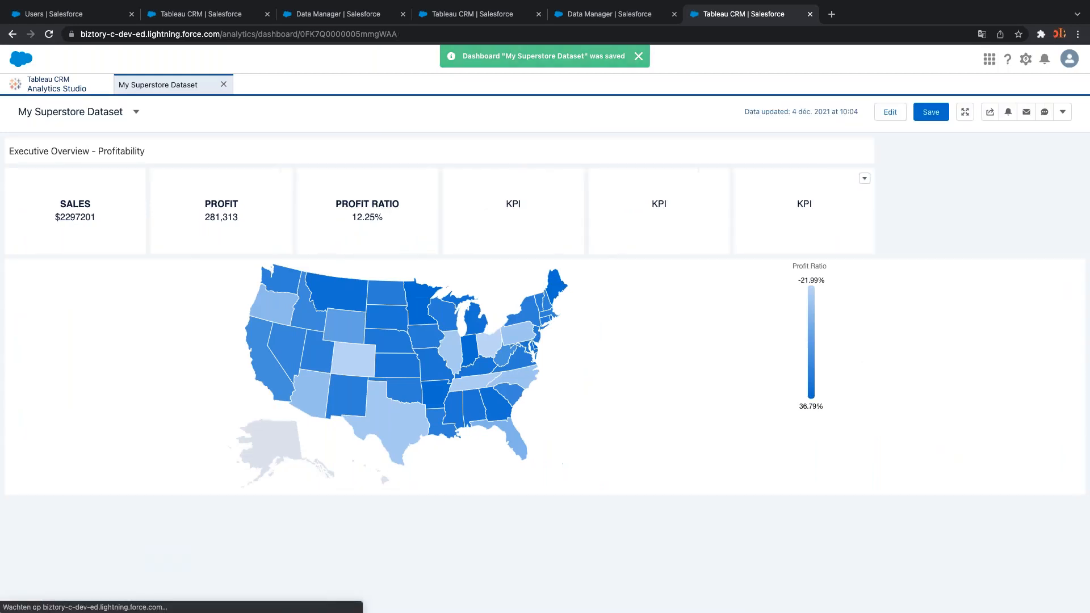
Test map filtering by clicking Montana, Wyoming, Arizona and Kansas, clearing the last two
{"action": "left_click", "coordinate": [464, 294]}
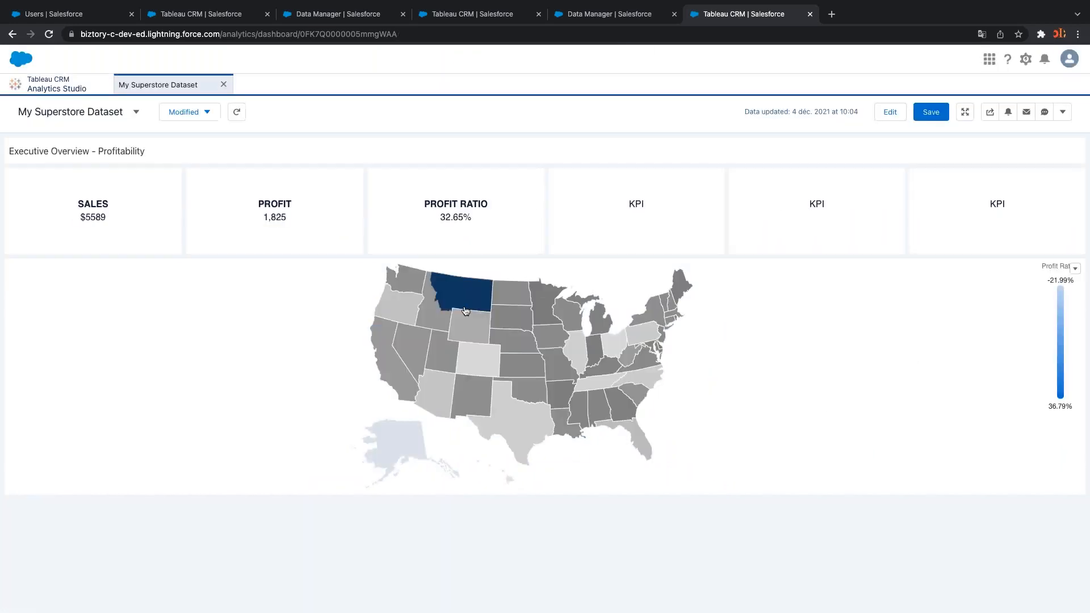
{"action": "left_click", "coordinate": [469, 332]}
{"action": "left_click", "coordinate": [443, 391]}
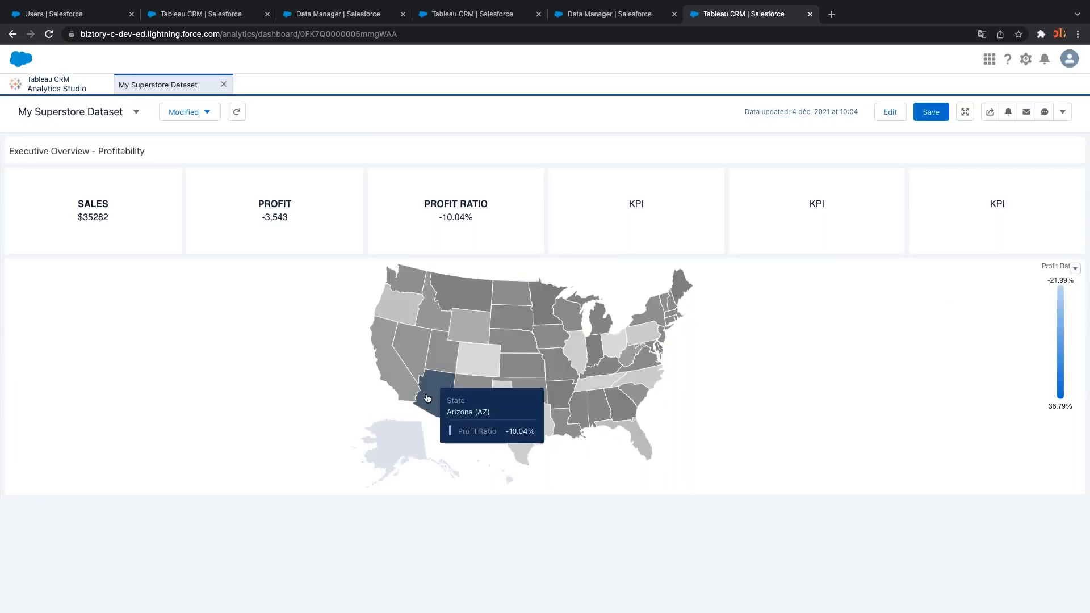
{"action": "left_click", "coordinate": [440, 394]}
{"action": "left_click", "coordinate": [522, 375]}
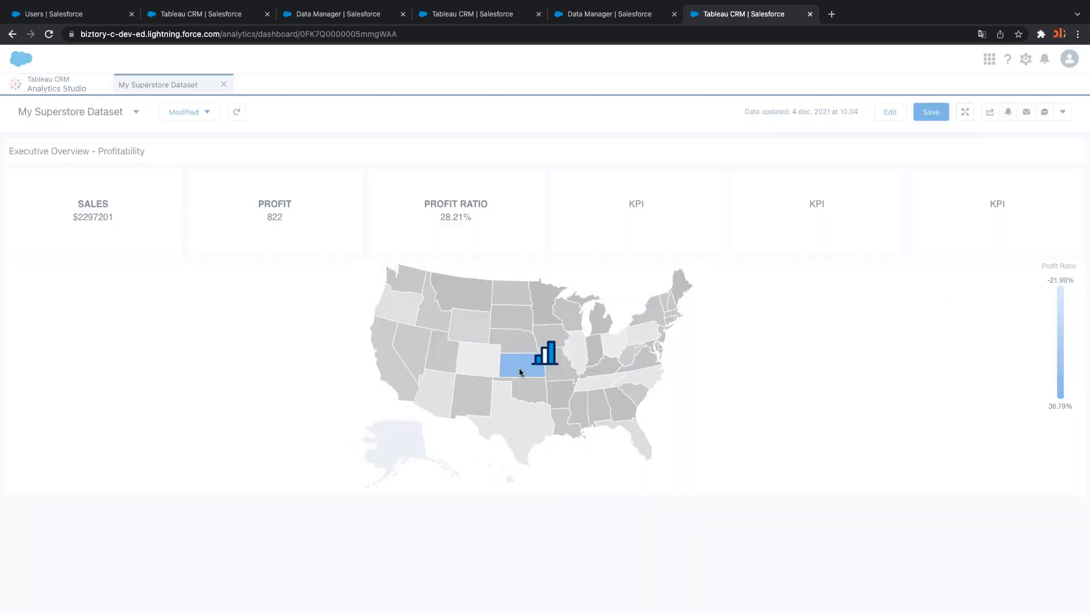
{"action": "left_click", "coordinate": [519, 368]}
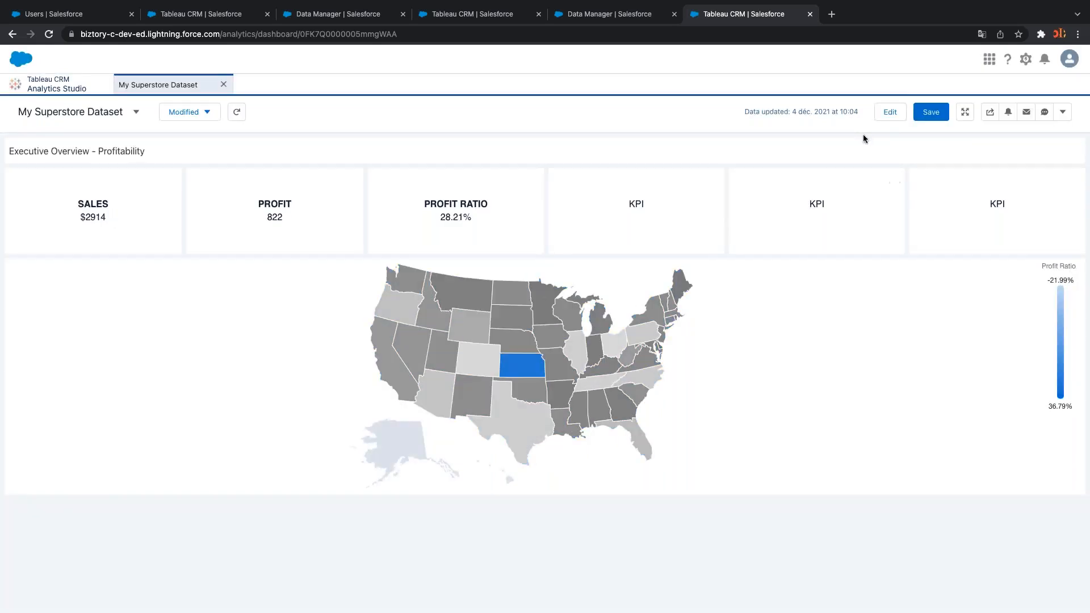
Return the dashboard to edit mode with the map widget selected
{"action": "left_click", "coordinate": [890, 111]}
{"action": "left_click", "coordinate": [694, 344]}
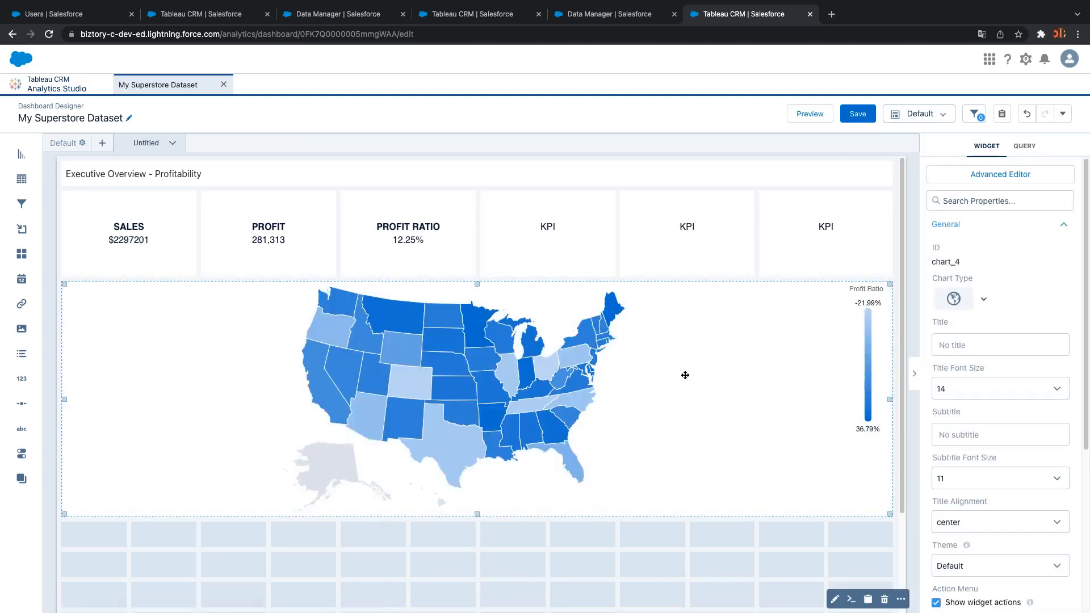
{"action": "scroll", "coordinate": [658, 398], "scroll_direction": "down", "scroll_amount": 1}
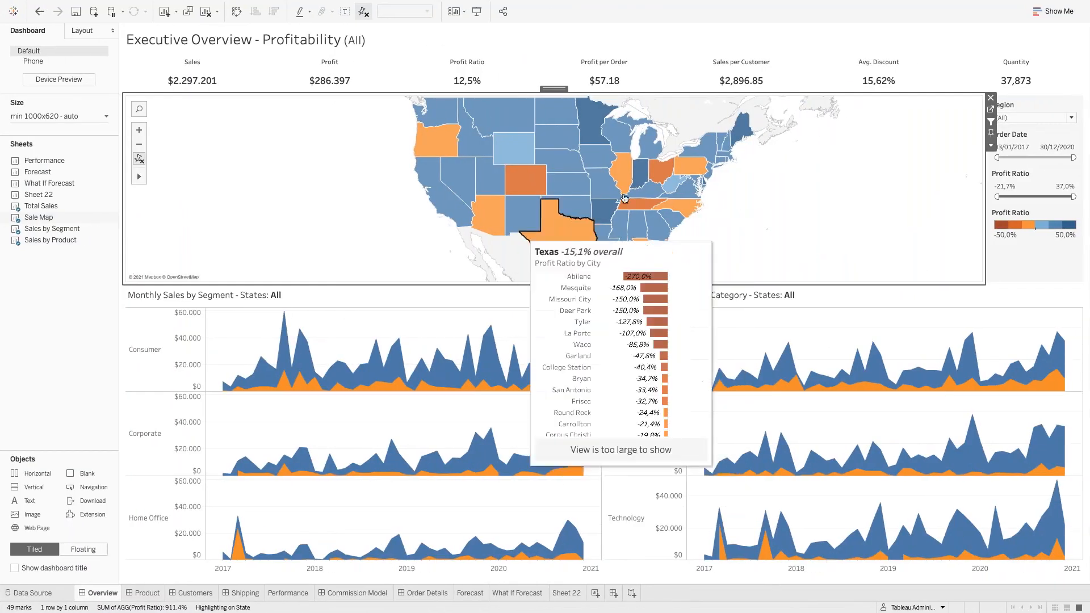
{"action": "mouse_move", "coordinate": [528, 183]}
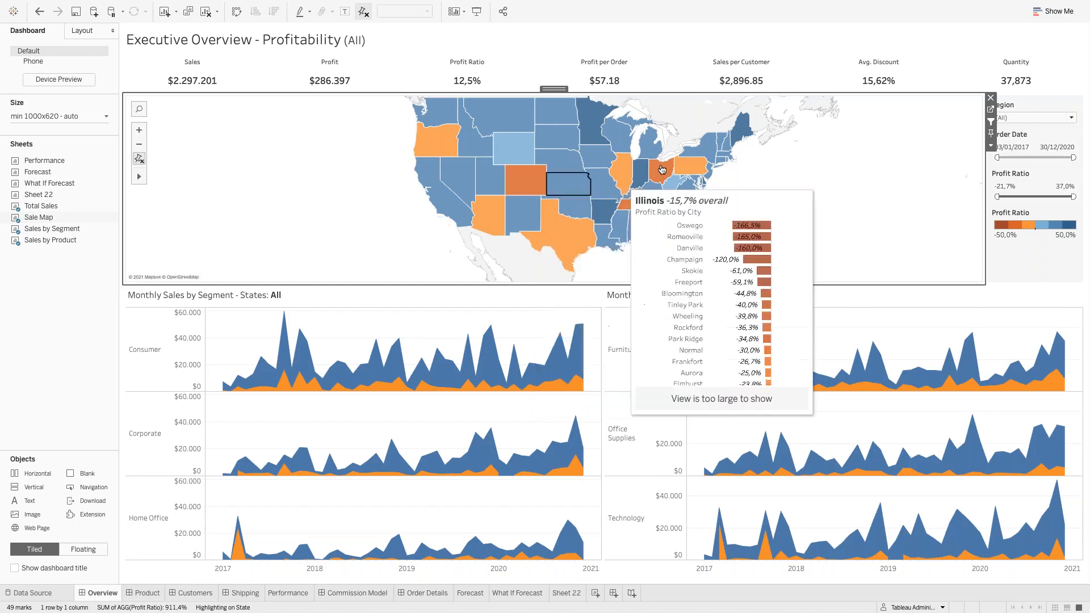
{"action": "mouse_move", "coordinate": [588, 121]}
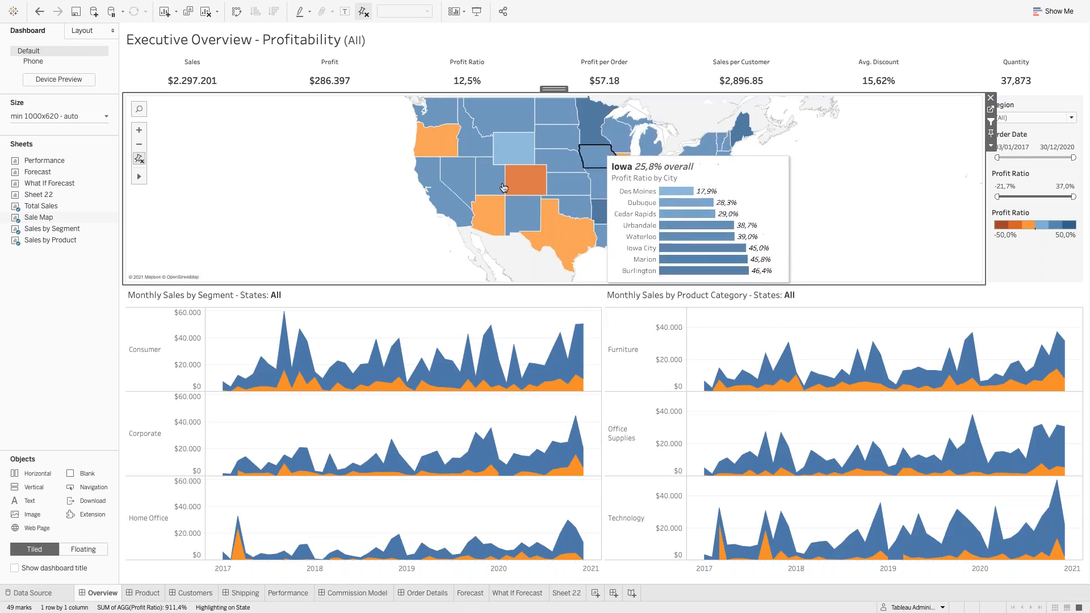
{"action": "key", "text": "ctrl+Left"}
{"action": "key", "text": "ctrl+Right"}
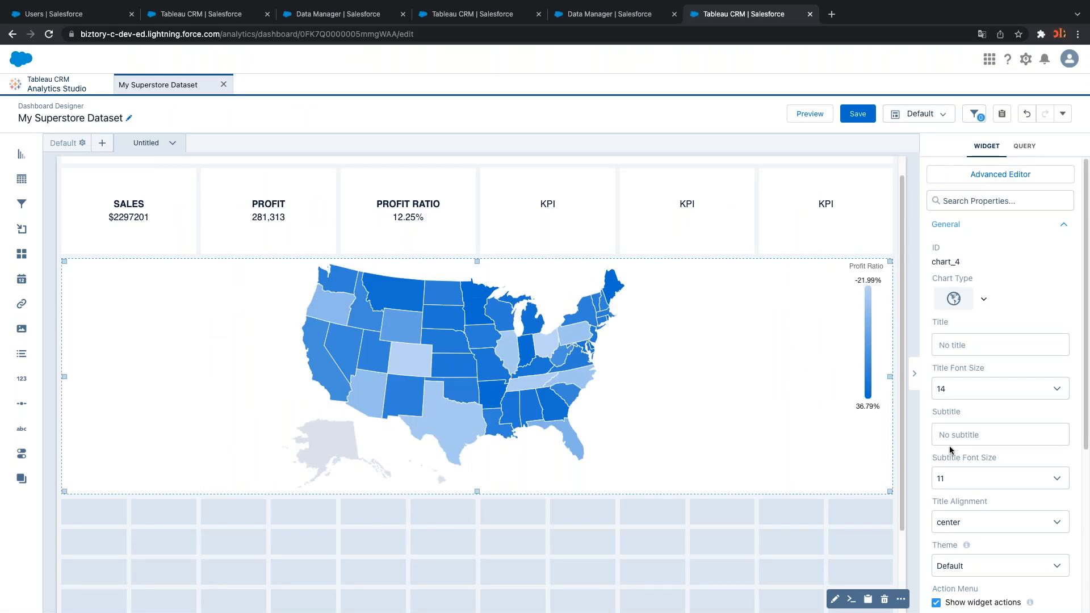
Apply the map's conditional formatting to Profit Ratio
{"action": "scroll", "coordinate": [951, 450], "scroll_direction": "down", "scroll_amount": 5}
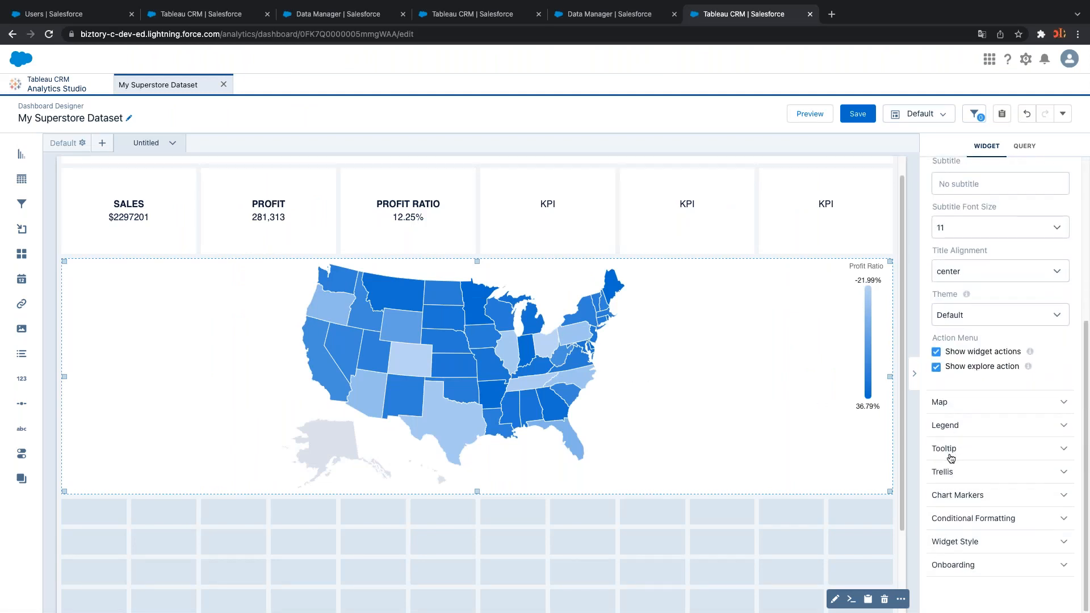
{"action": "left_click", "coordinate": [1001, 520]}
{"action": "scroll", "coordinate": [1001, 487], "scroll_direction": "down", "scroll_amount": 3}
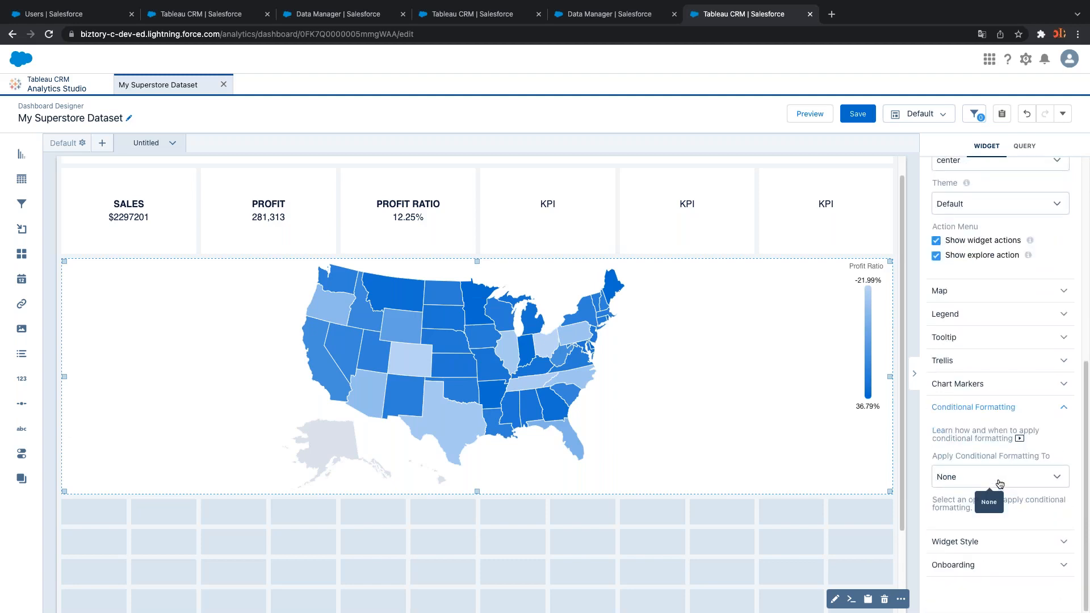
{"action": "left_click", "coordinate": [1000, 482]}
{"action": "left_click", "coordinate": [1053, 486]}
{"action": "left_click", "coordinate": [1054, 480]}
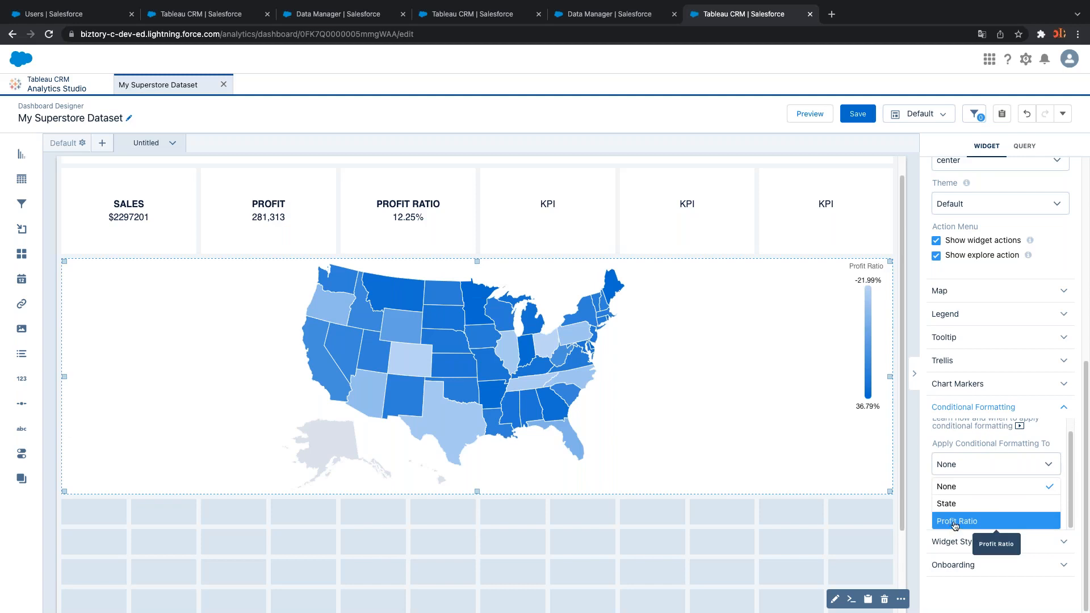
{"action": "left_click", "coordinate": [959, 523]}
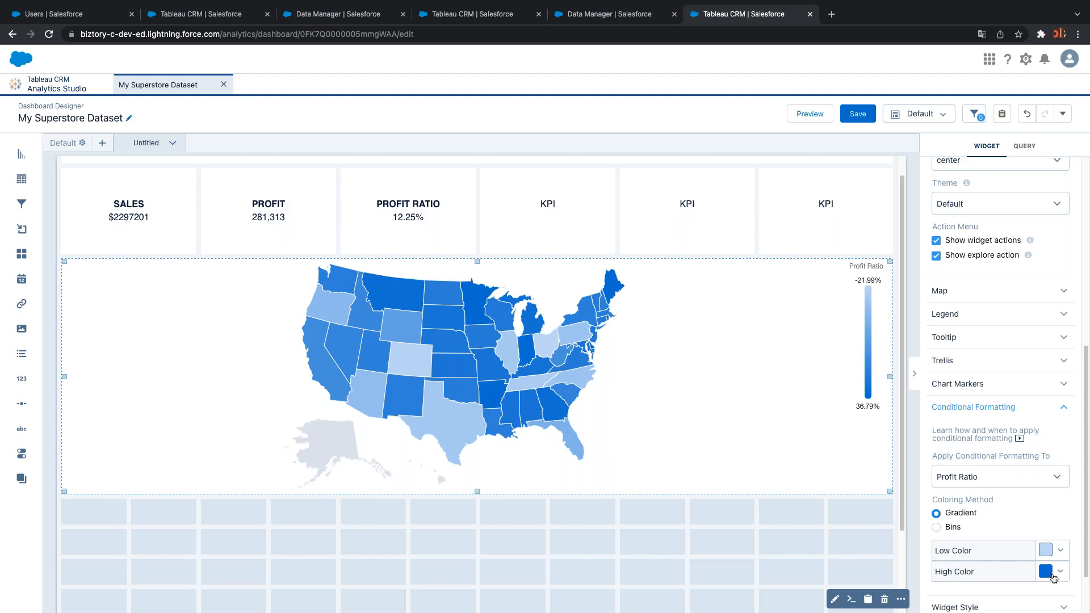
Set the Low Color for profit ratio to orange
{"action": "left_click", "coordinate": [1061, 550]}
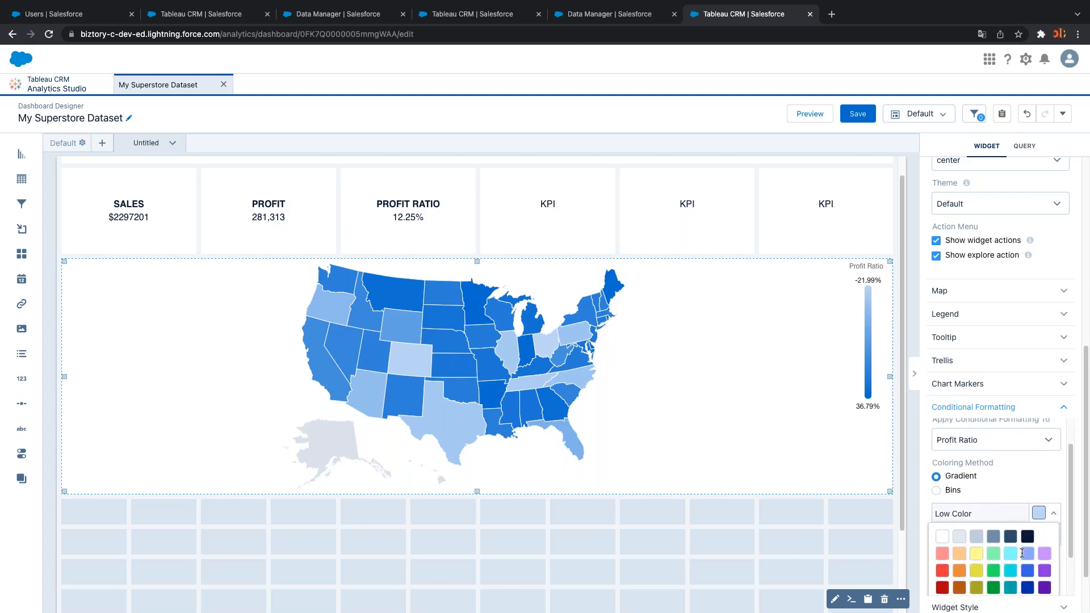
{"action": "scroll", "coordinate": [993, 511], "scroll_direction": "down", "scroll_amount": 2}
{"action": "left_click", "coordinate": [958, 517]}
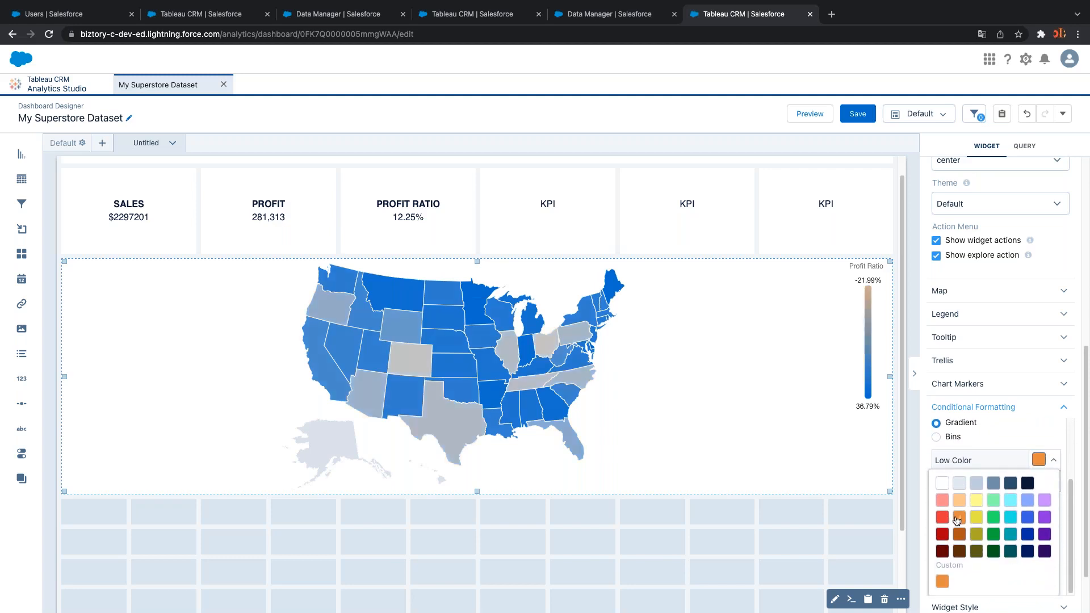
{"action": "left_click", "coordinate": [839, 552]}
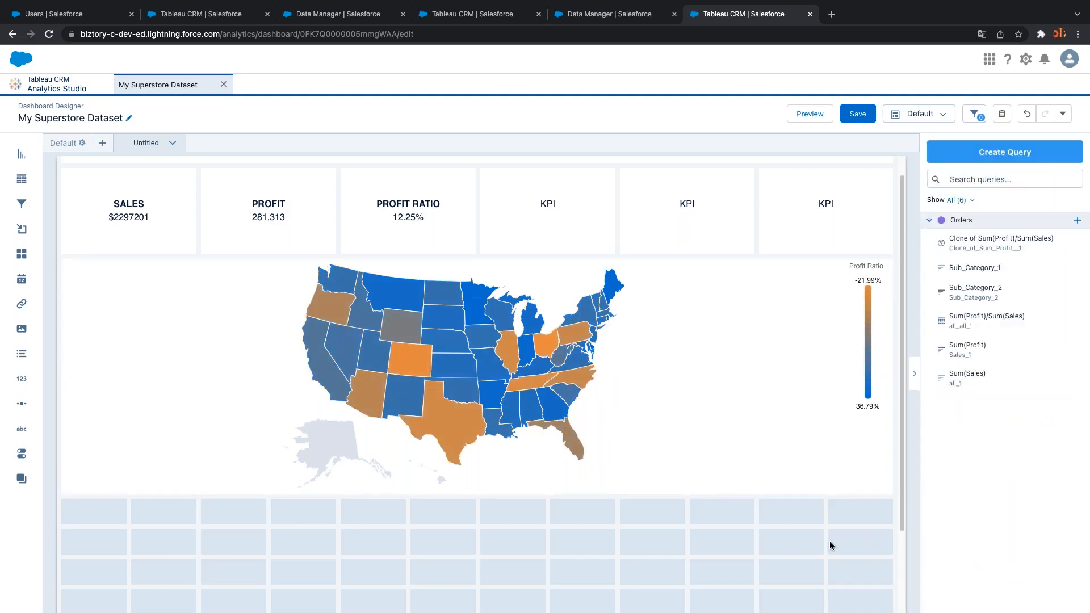
Save the dashboard and reselect the map widget
{"action": "left_click", "coordinate": [853, 114]}
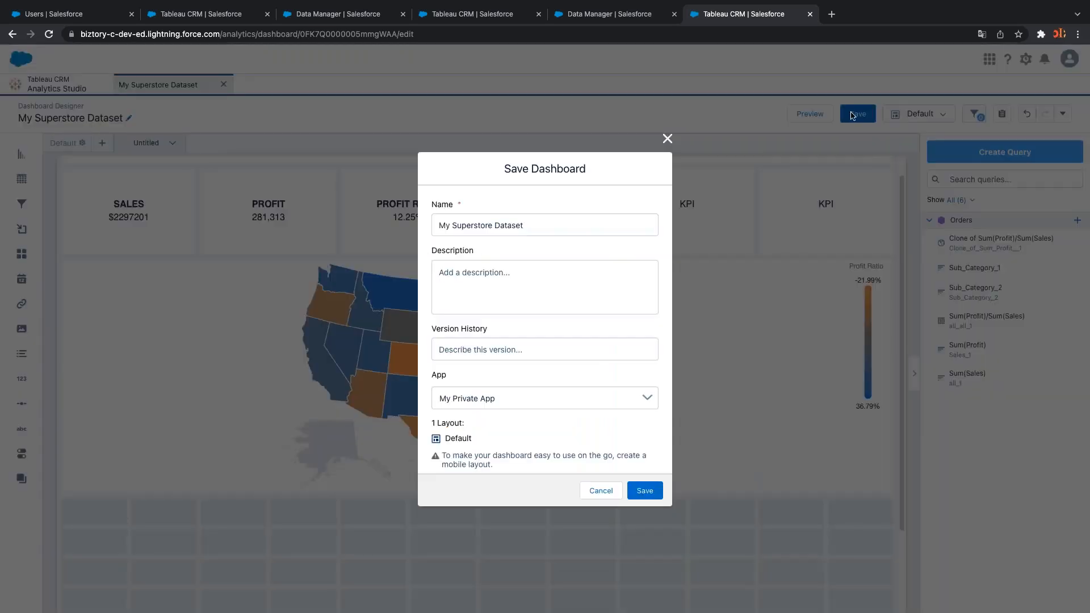
{"action": "left_click", "coordinate": [637, 492]}
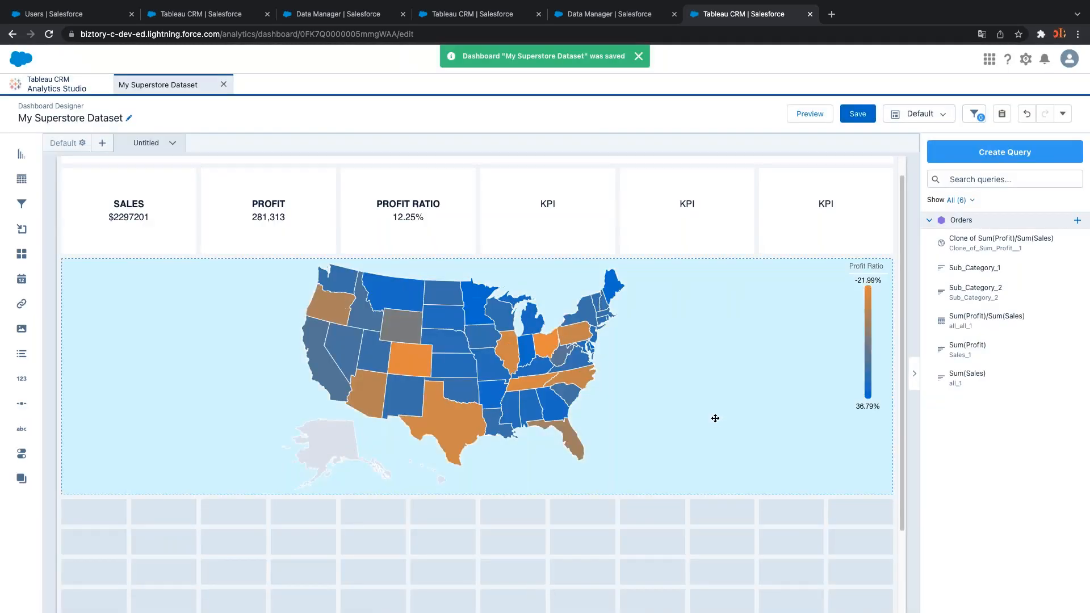
{"action": "left_click", "coordinate": [636, 471]}
{"action": "scroll", "coordinate": [1019, 498], "scroll_direction": "down", "scroll_amount": 5}
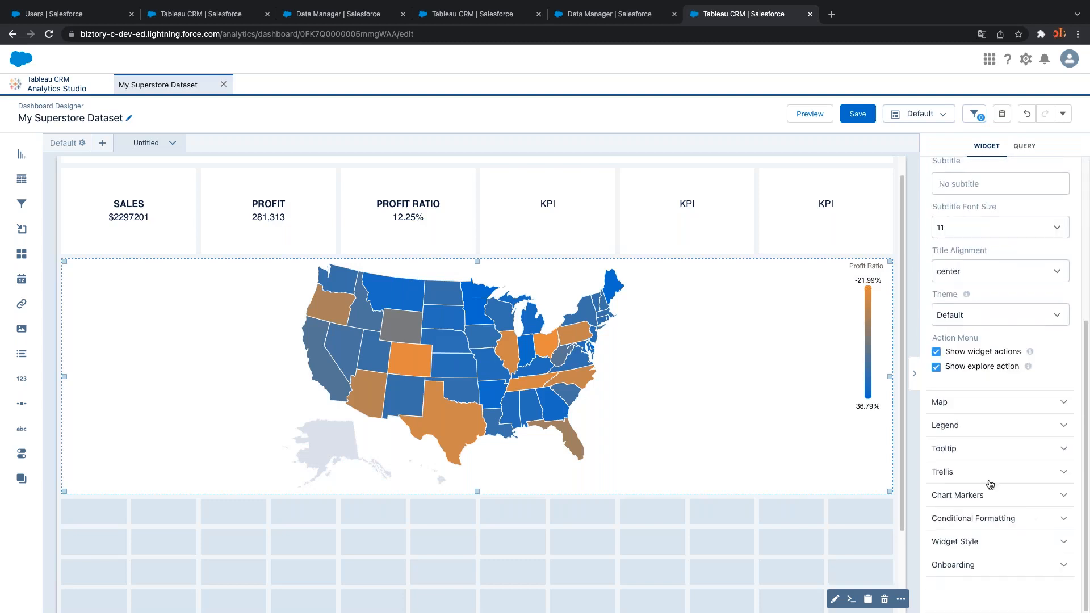
Uncheck Show legend so the state map has no legend
{"action": "left_click", "coordinate": [970, 426]}
{"action": "left_click", "coordinate": [936, 446]}
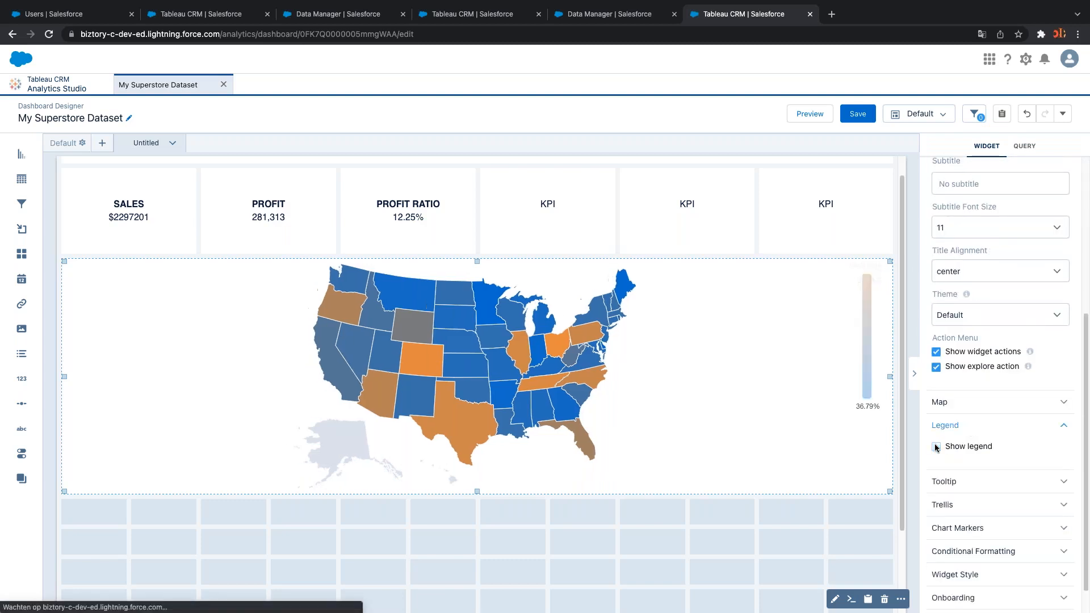
{"action": "left_click", "coordinate": [714, 547]}
{"action": "scroll", "coordinate": [672, 529], "scroll_direction": "down", "scroll_amount": 2}
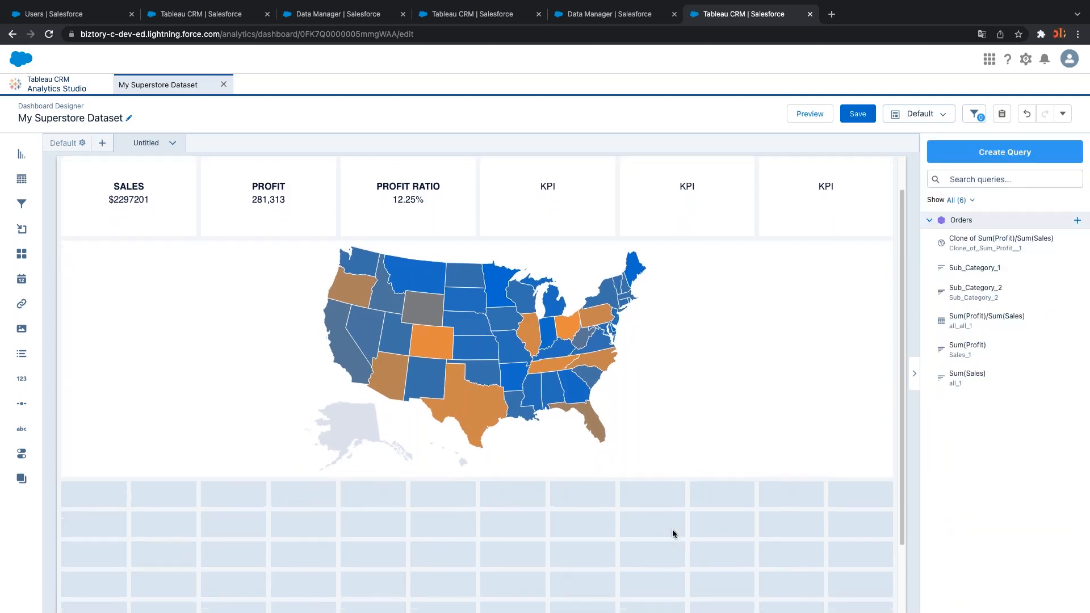
{"action": "scroll", "coordinate": [672, 529], "scroll_direction": "down", "scroll_amount": 3}
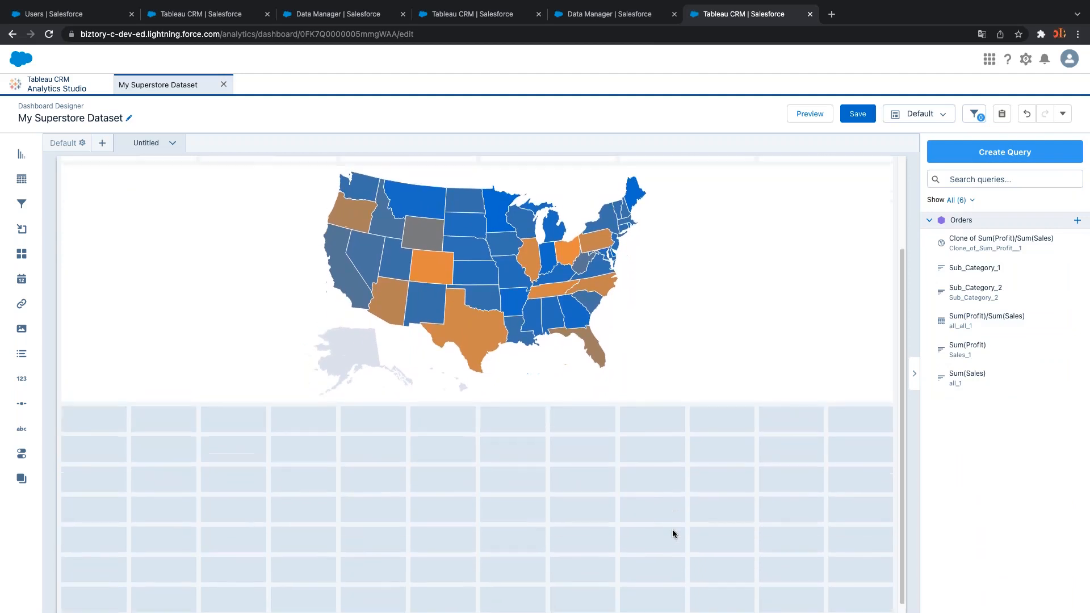
{"action": "scroll", "coordinate": [672, 529], "scroll_direction": "up", "scroll_amount": 6}
{"action": "scroll", "coordinate": [480, 542], "scroll_direction": "down", "scroll_amount": 3}
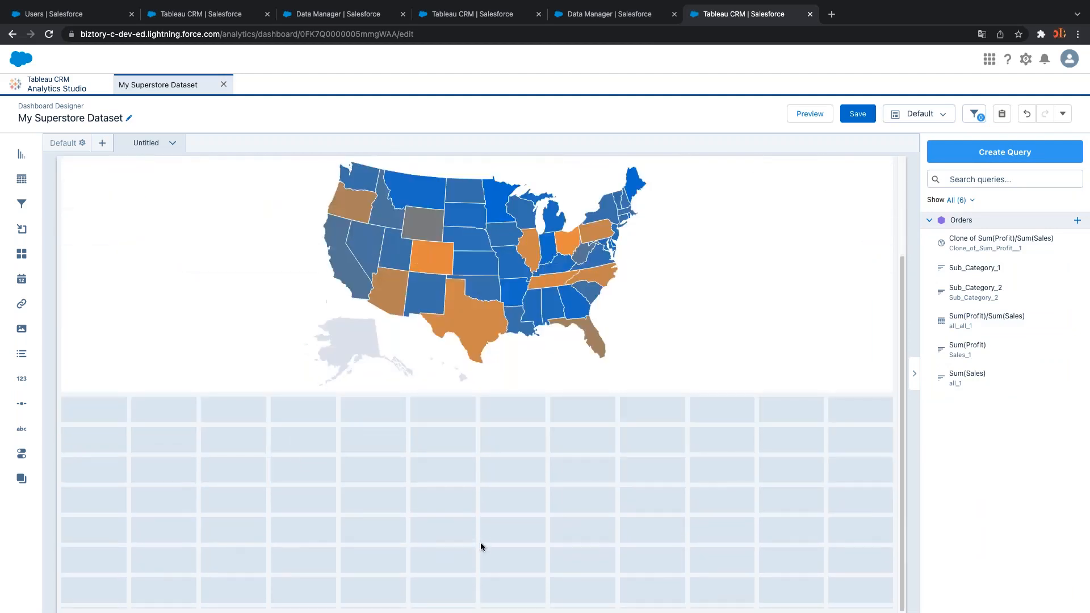
{"action": "scroll", "coordinate": [480, 542], "scroll_direction": "up", "scroll_amount": 4}
{"action": "scroll", "coordinate": [480, 543], "scroll_direction": "down", "scroll_amount": 1}
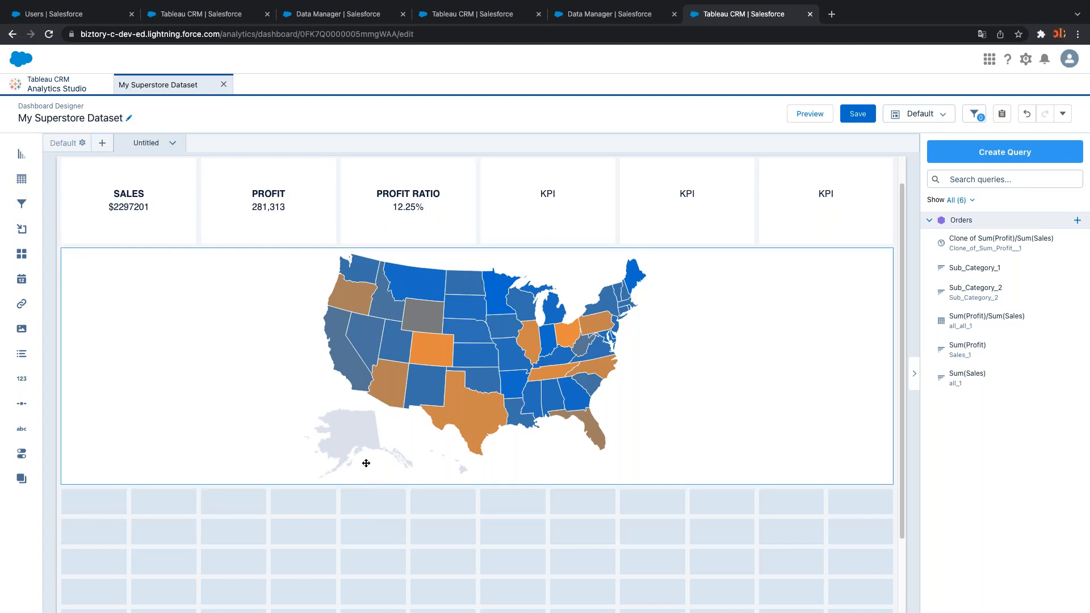
Drag the map's right edge left to leave an empty column beside it
{"action": "left_click", "coordinate": [690, 386]}
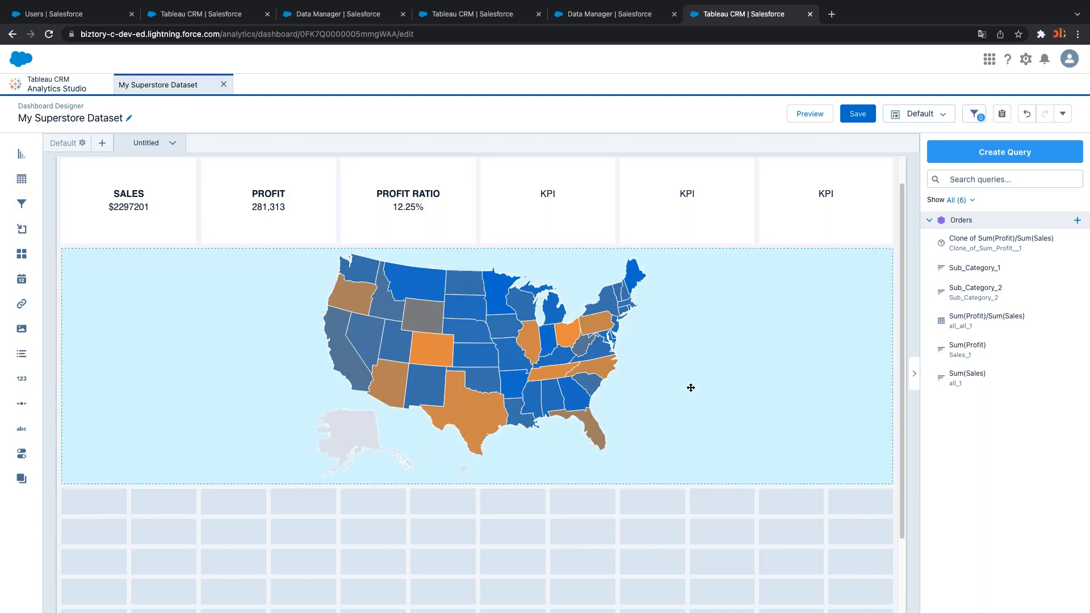
{"action": "left_click", "coordinate": [662, 504]}
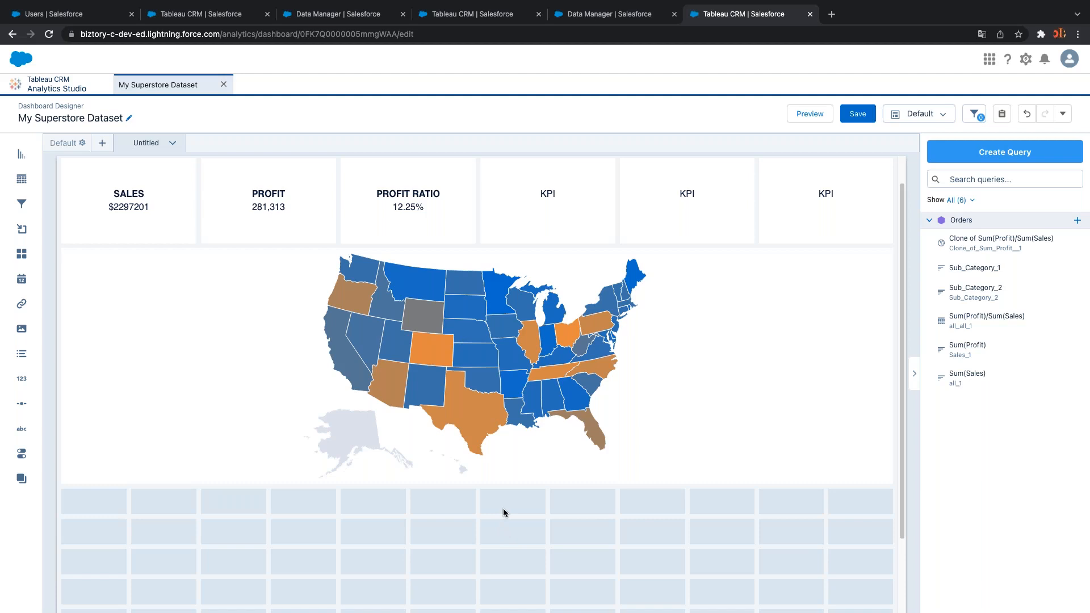
{"action": "left_click", "coordinate": [868, 364]}
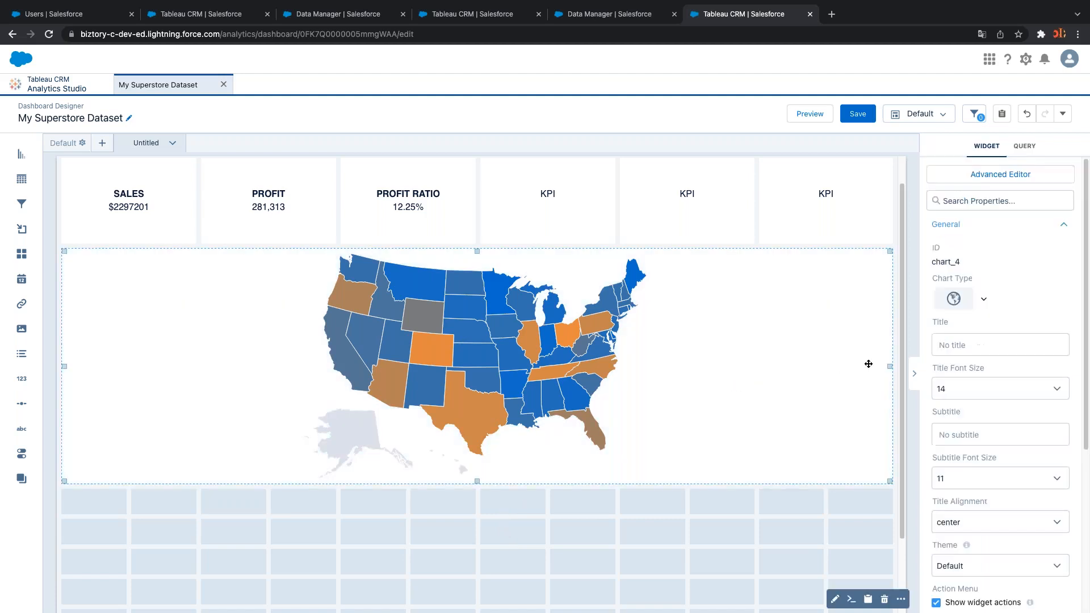
{"action": "left_click_drag", "start_coordinate": [885, 367], "coordinate": [722, 361]}
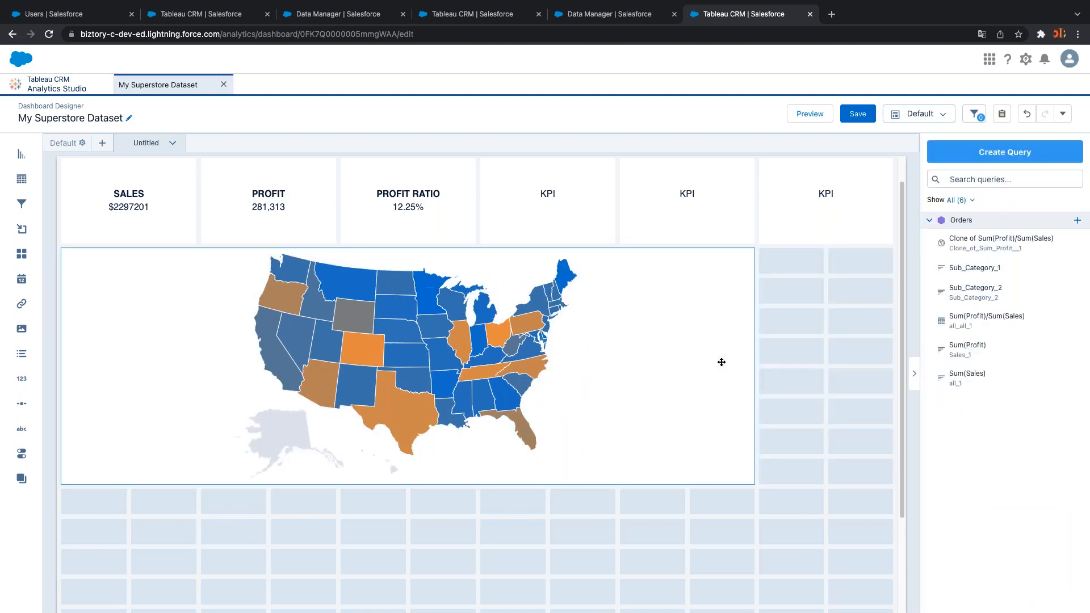
{"action": "key", "text": "ctrl+Right"}
{"action": "key", "text": "ctrl+Right"}
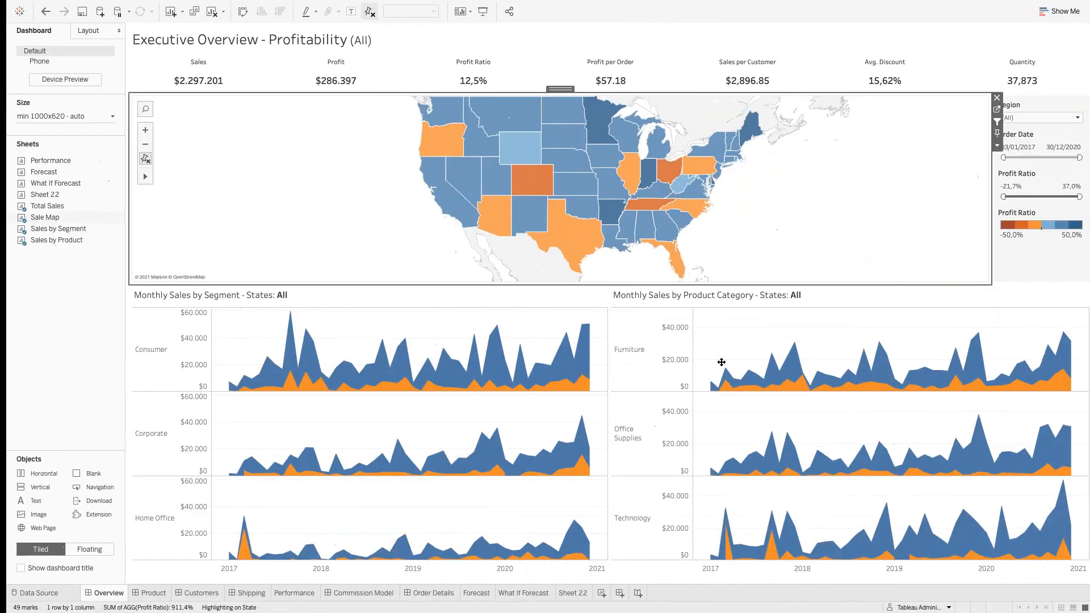
Check the Tableau reference's Region filter values, then return to the Salesforce designer
{"action": "left_click", "coordinate": [1025, 104]}
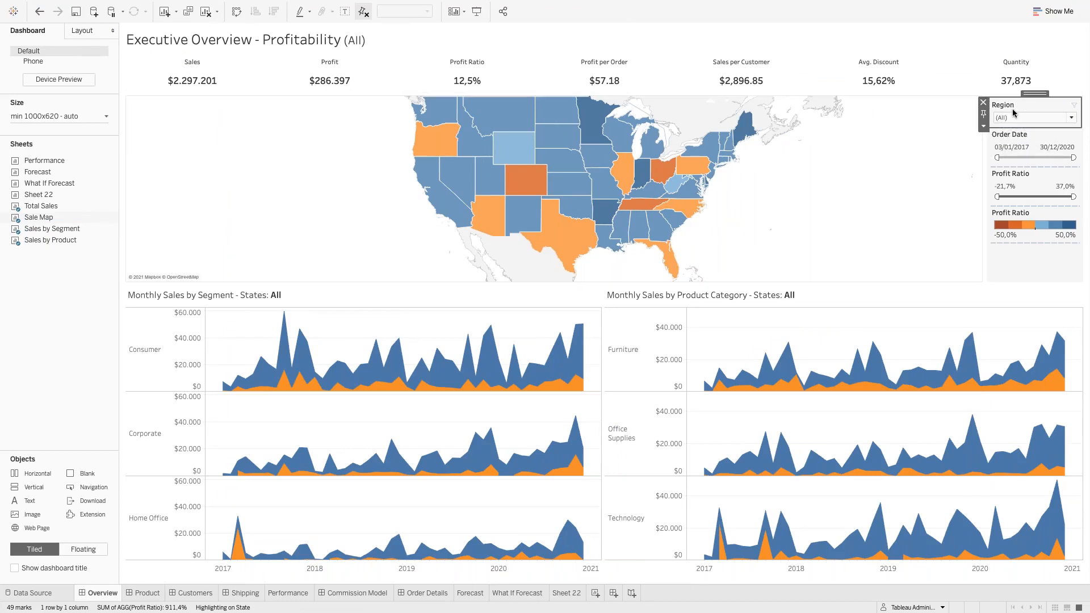
{"action": "left_click", "coordinate": [1009, 118]}
{"action": "left_click", "coordinate": [1009, 117]}
{"action": "key", "text": "ctrl+Left"}
{"action": "key", "text": "ctrl+Left"}
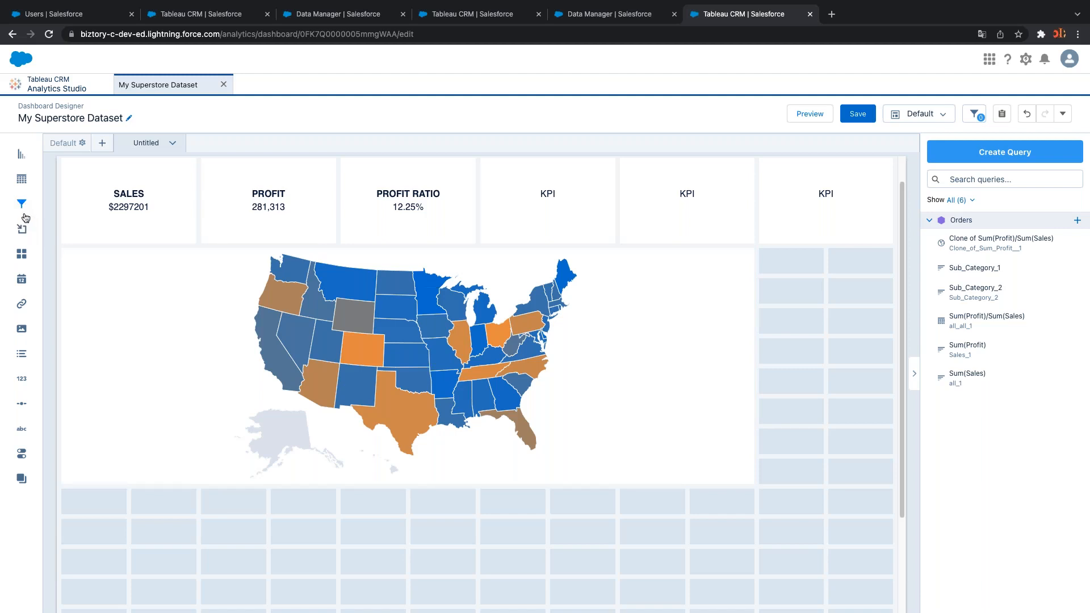
Place a filter widget beside the map using Orders' Region field, then save the dashboard
{"action": "left_click_drag", "start_coordinate": [22, 204], "coordinate": [796, 294]}
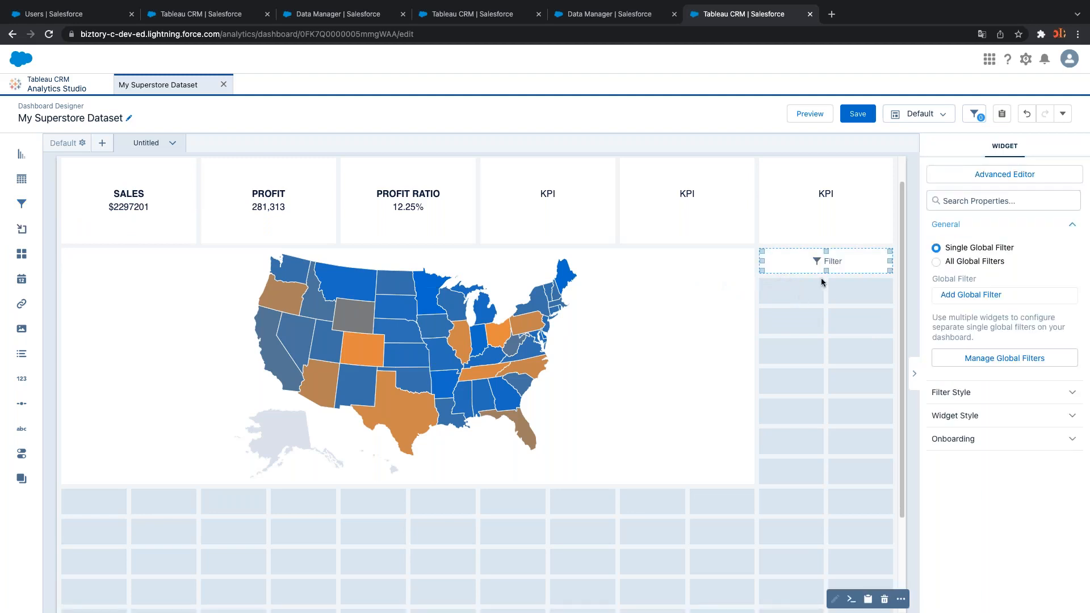
{"action": "left_click", "coordinate": [827, 261]}
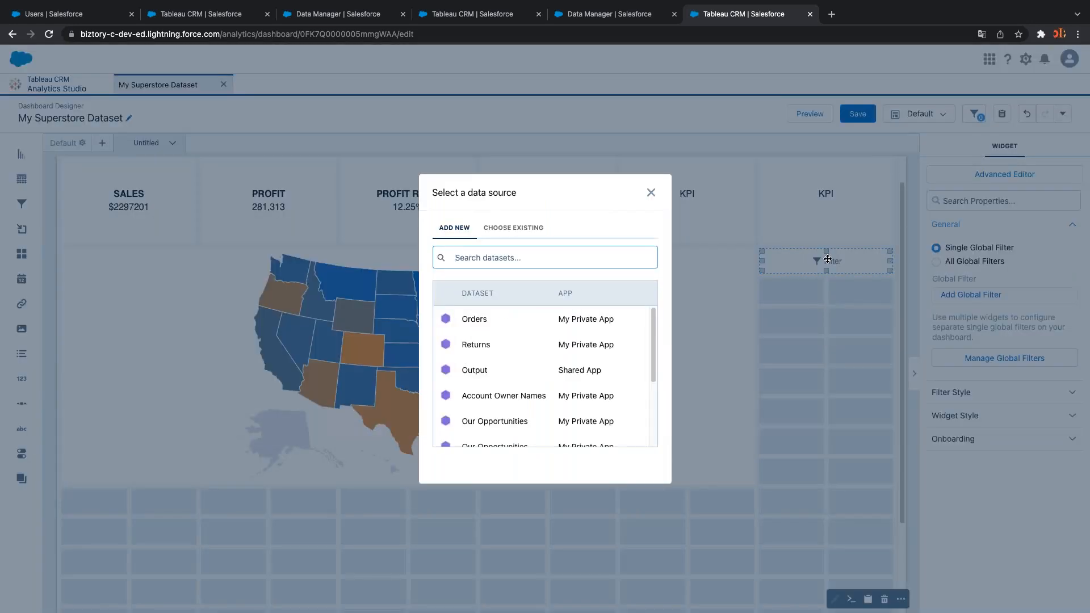
{"action": "left_click", "coordinate": [481, 321]}
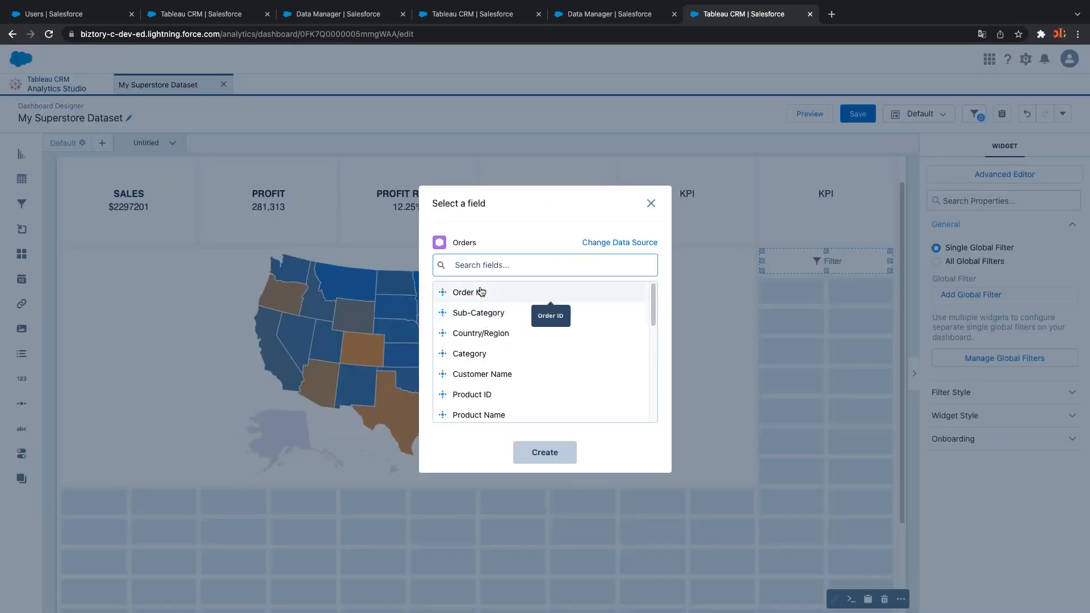
{"action": "type", "text": "reg"}
{"action": "left_click", "coordinate": [475, 313]}
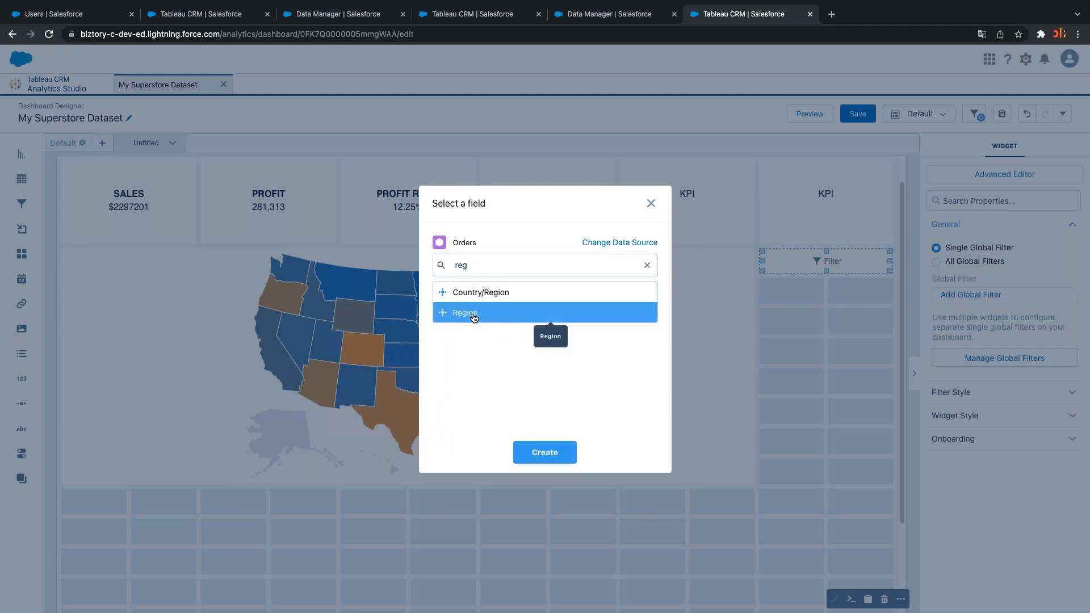
{"action": "left_click", "coordinate": [562, 460]}
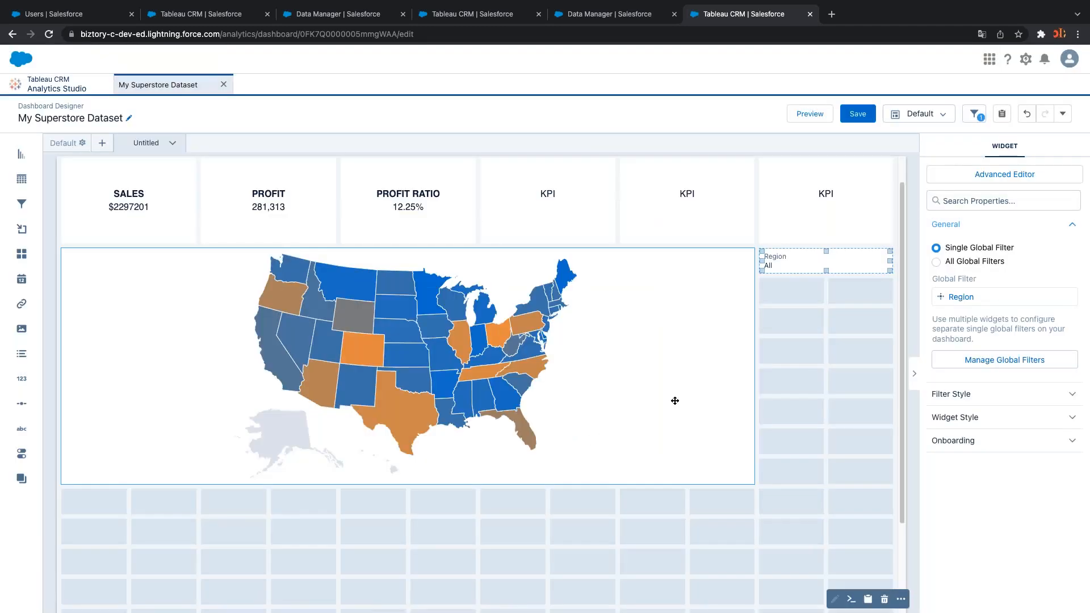
{"action": "left_click", "coordinate": [858, 113]}
{"action": "left_click", "coordinate": [643, 491]}
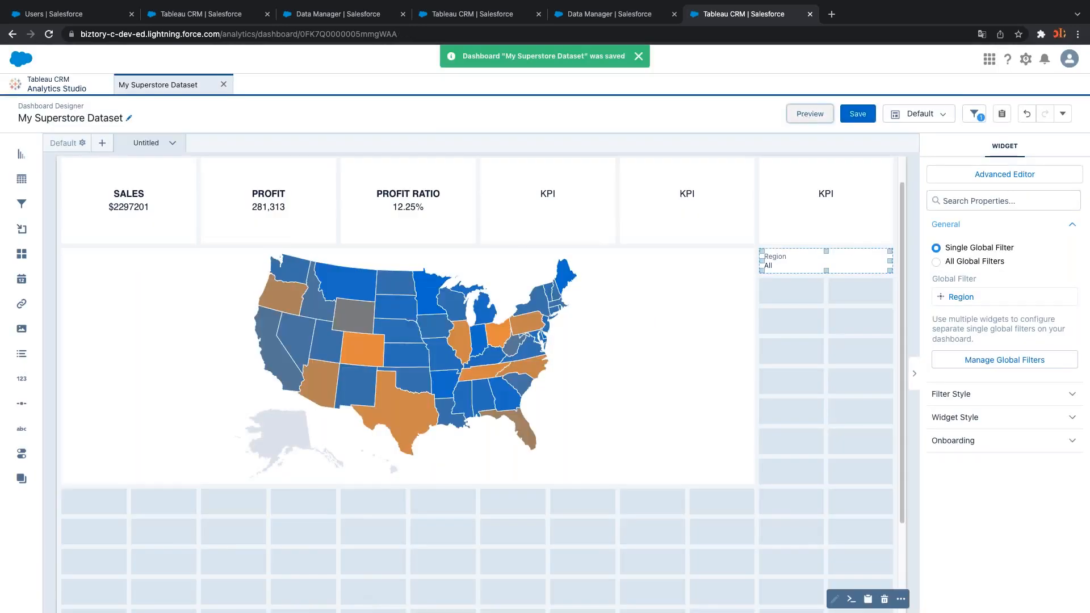
Preview the dashboard and filter Region to East, then East and South
{"action": "left_click", "coordinate": [811, 113]}
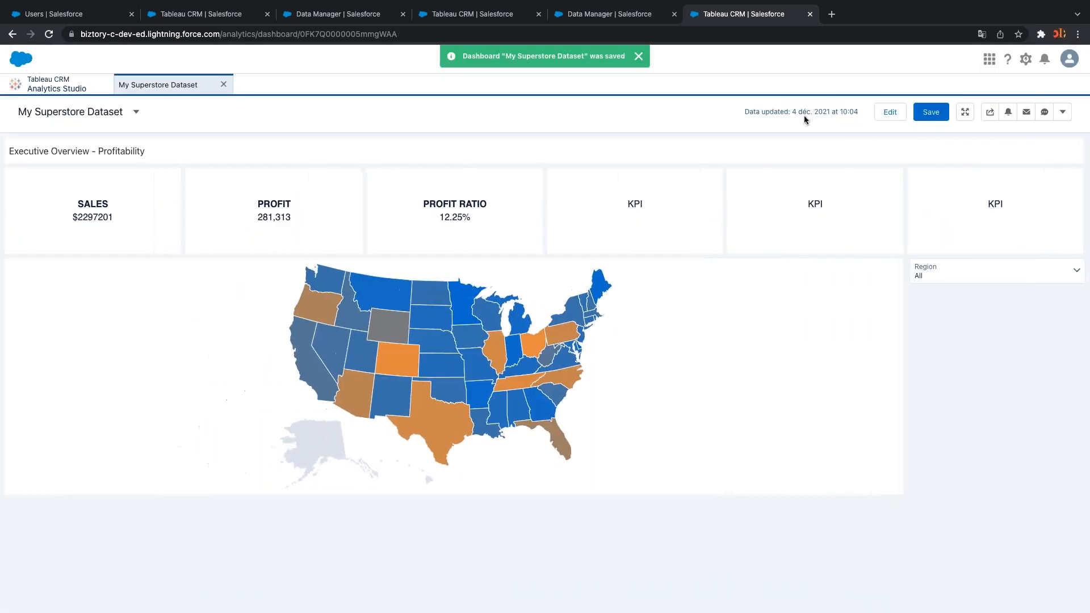
{"action": "left_click", "coordinate": [945, 280]}
{"action": "left_click", "coordinate": [954, 433]}
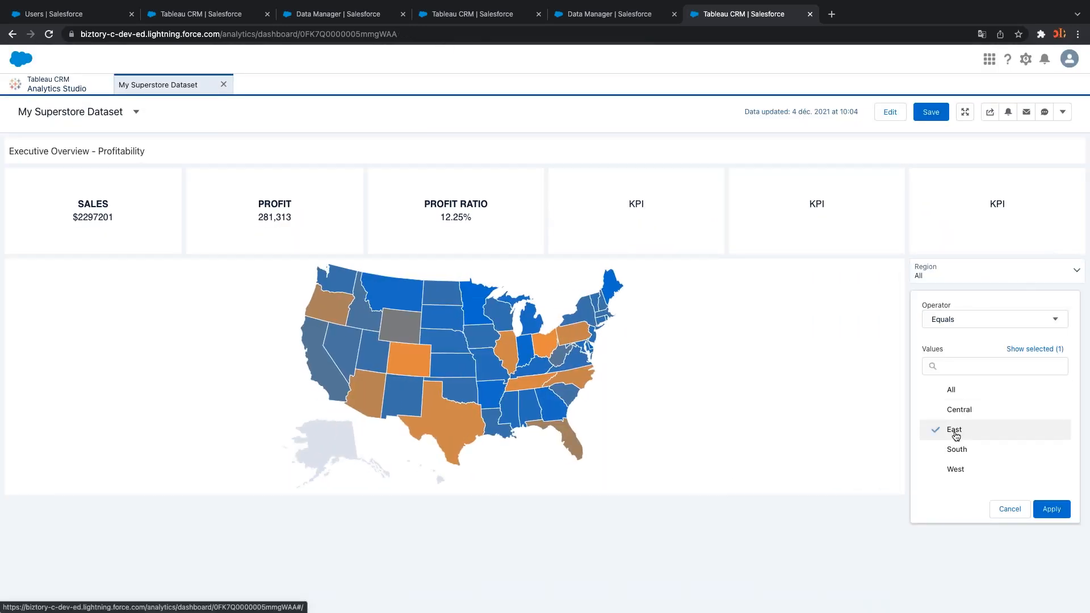
{"action": "left_click", "coordinate": [1051, 509]}
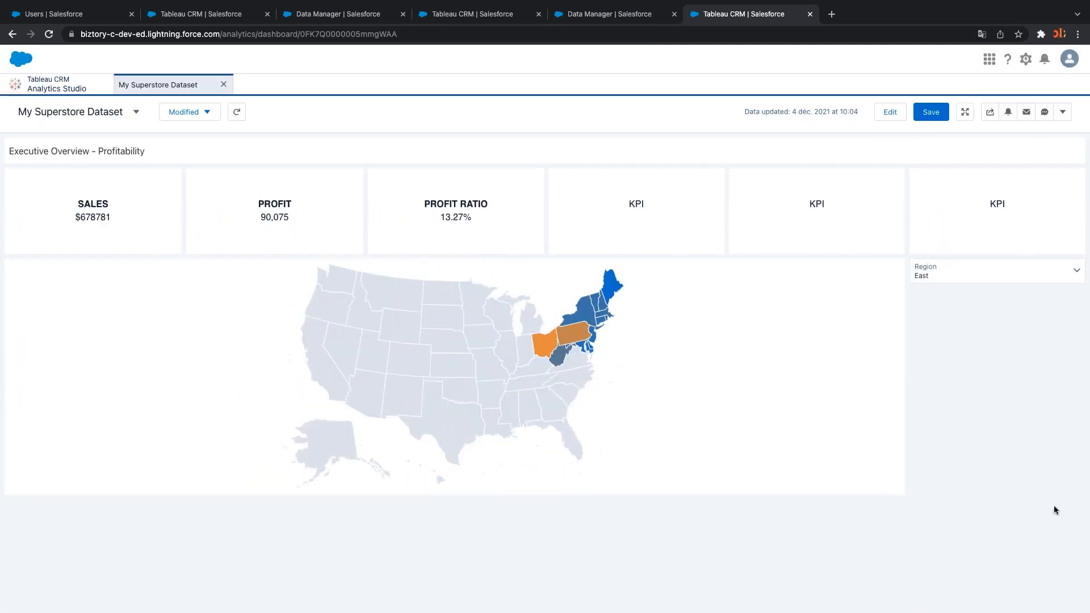
{"action": "left_click", "coordinate": [971, 271]}
{"action": "left_click", "coordinate": [957, 449]}
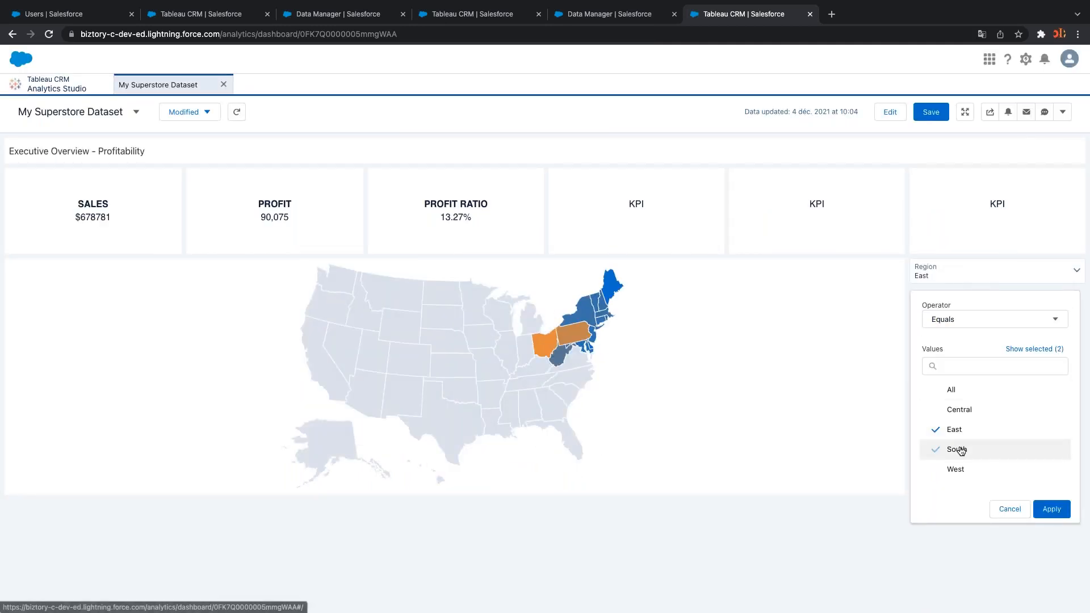
{"action": "left_click", "coordinate": [1051, 509]}
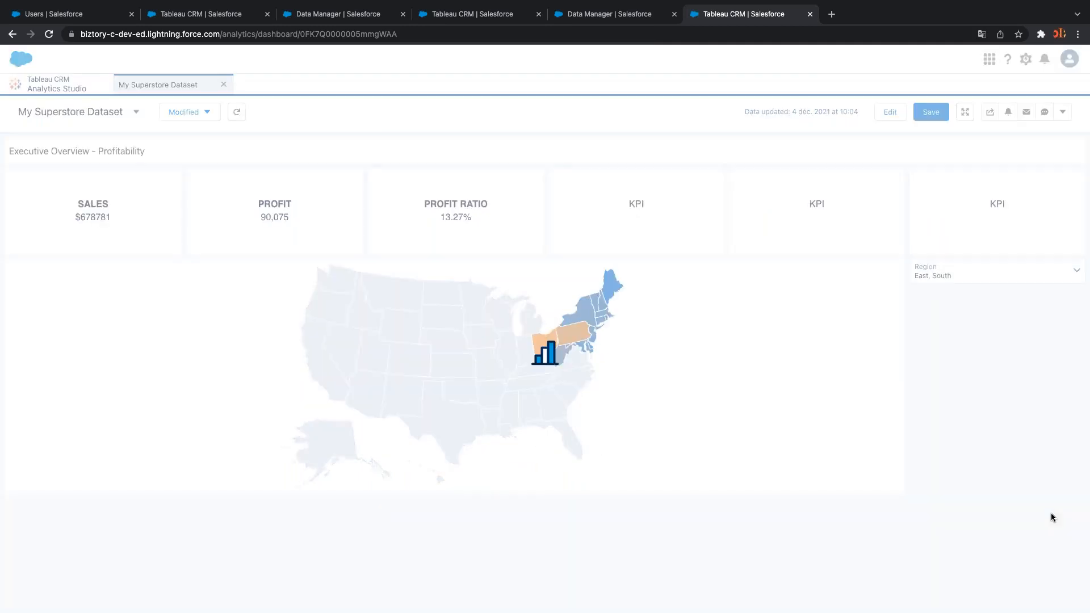
Add Central and West to the Region filter, then return to editing
{"action": "left_click", "coordinate": [963, 273]}
{"action": "left_click", "coordinate": [972, 413]}
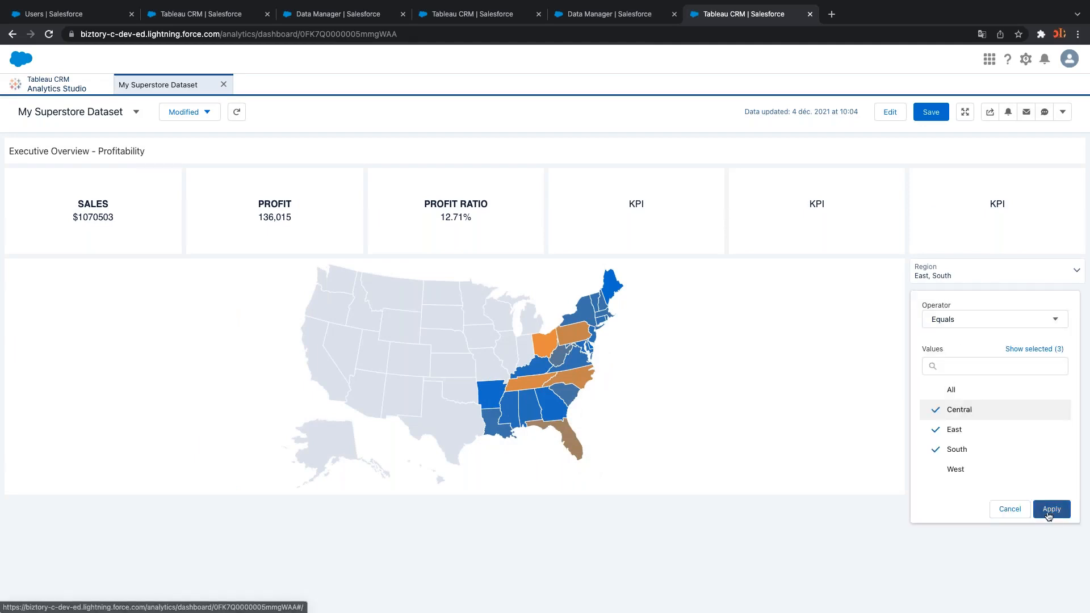
{"action": "left_click", "coordinate": [1051, 509]}
{"action": "left_click", "coordinate": [954, 274]}
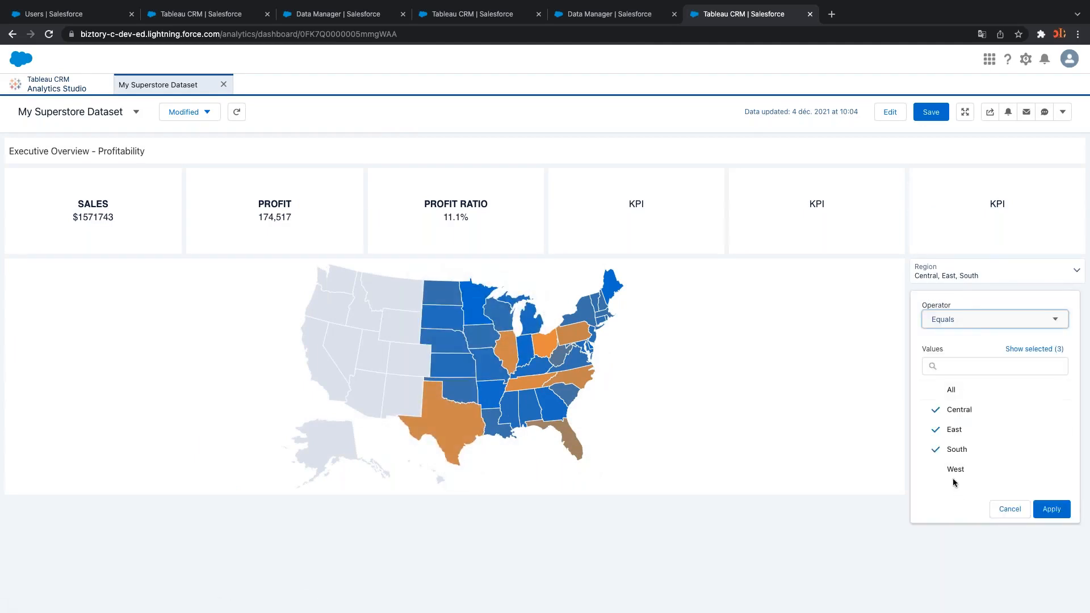
{"action": "left_click", "coordinate": [953, 478]}
{"action": "left_click", "coordinate": [1051, 507]}
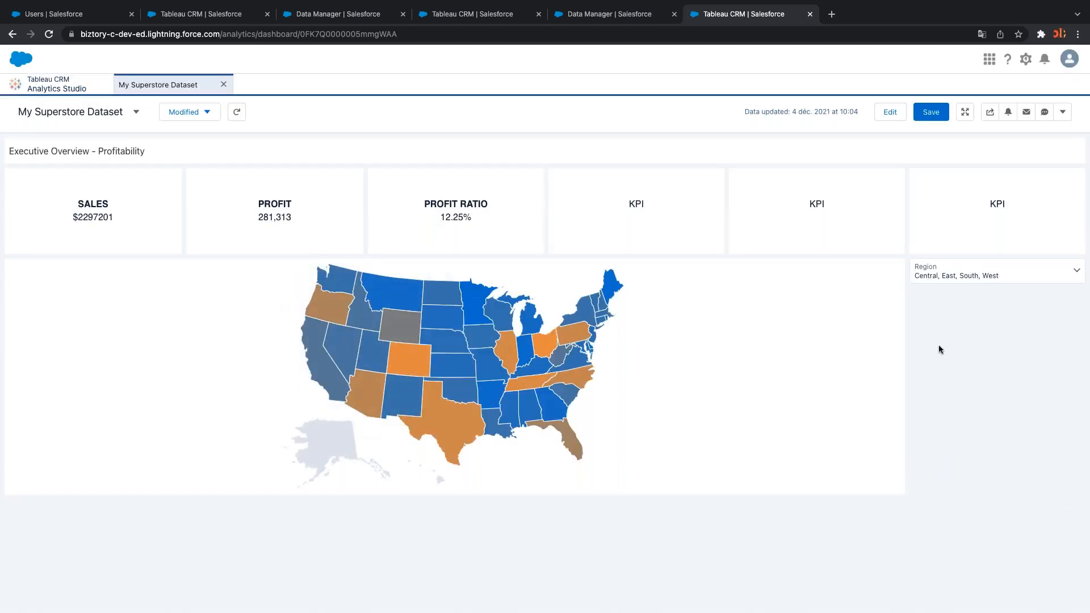
{"action": "left_click", "coordinate": [886, 116]}
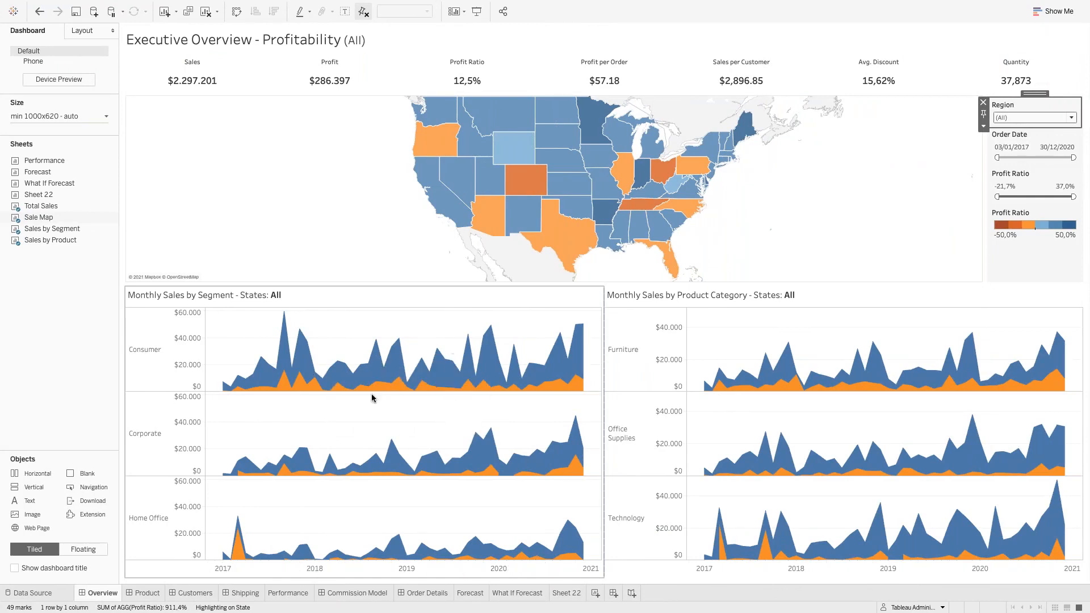
Review Tableau's Monthly Sales by Segment timeline, then return to the Salesforce designer
{"action": "mouse_move", "coordinate": [390, 387]}
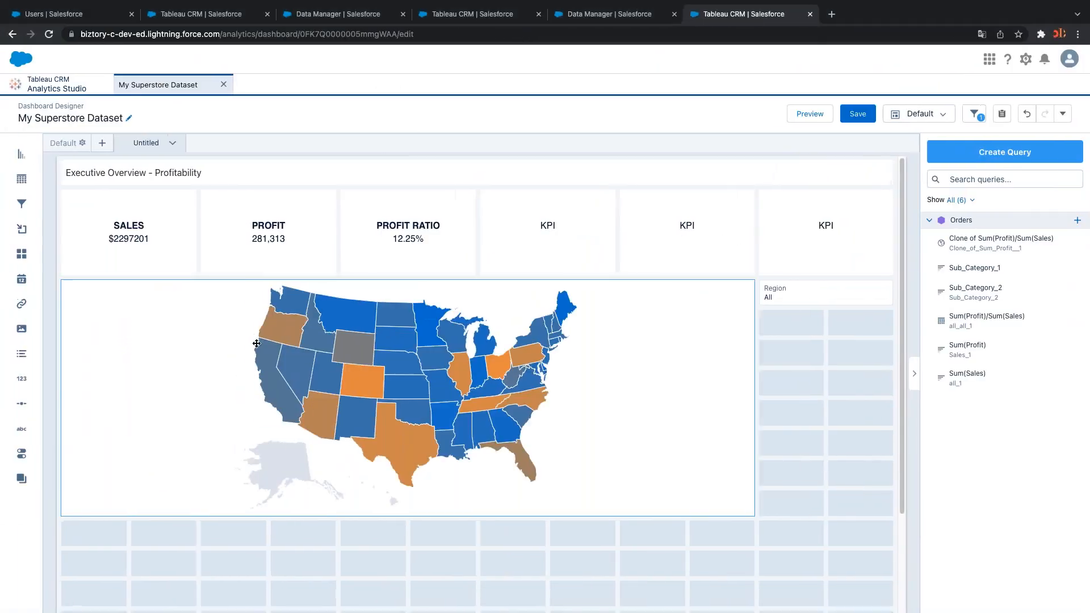
{"action": "scroll", "coordinate": [106, 360], "scroll_direction": "down", "scroll_amount": 2}
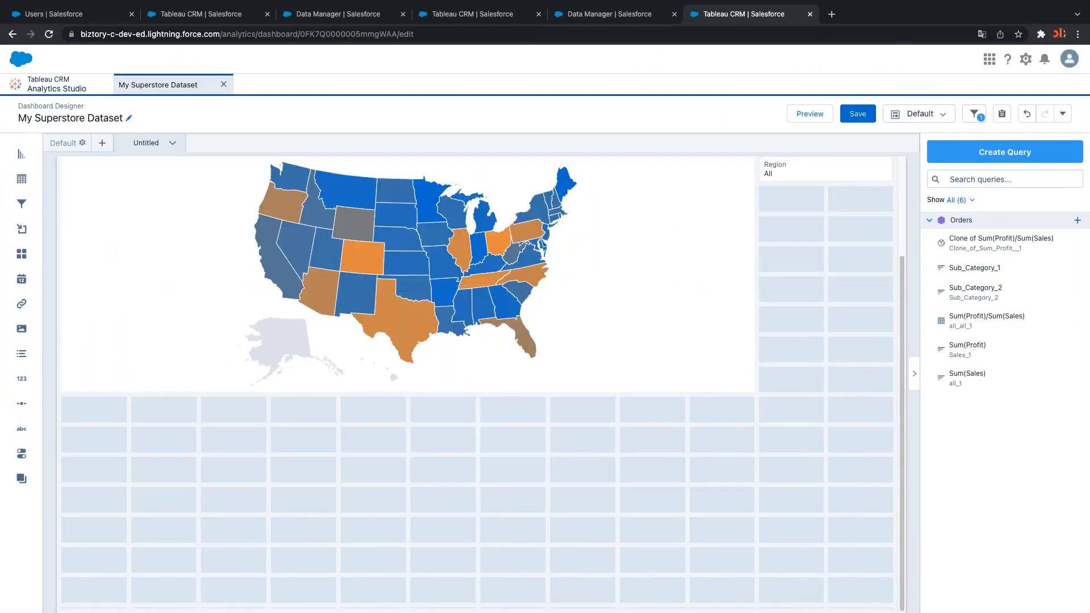
Add a new chart widget below the map and make it a timeline
{"action": "left_click_drag", "start_coordinate": [20, 155], "coordinate": [160, 451]}
{"action": "left_click", "coordinate": [161, 447]}
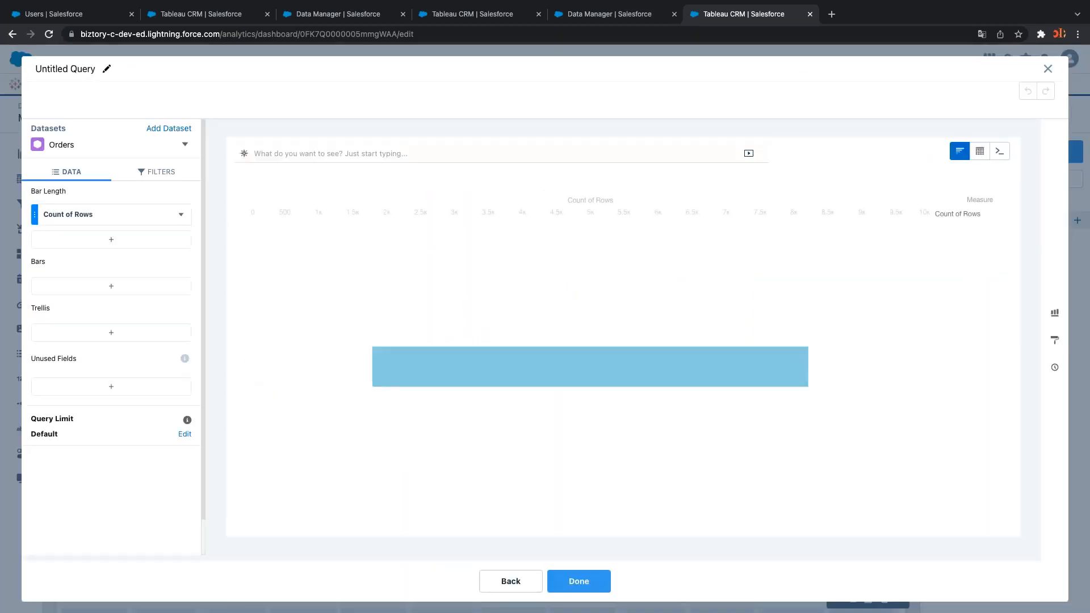
{"action": "left_click", "coordinate": [1054, 313]}
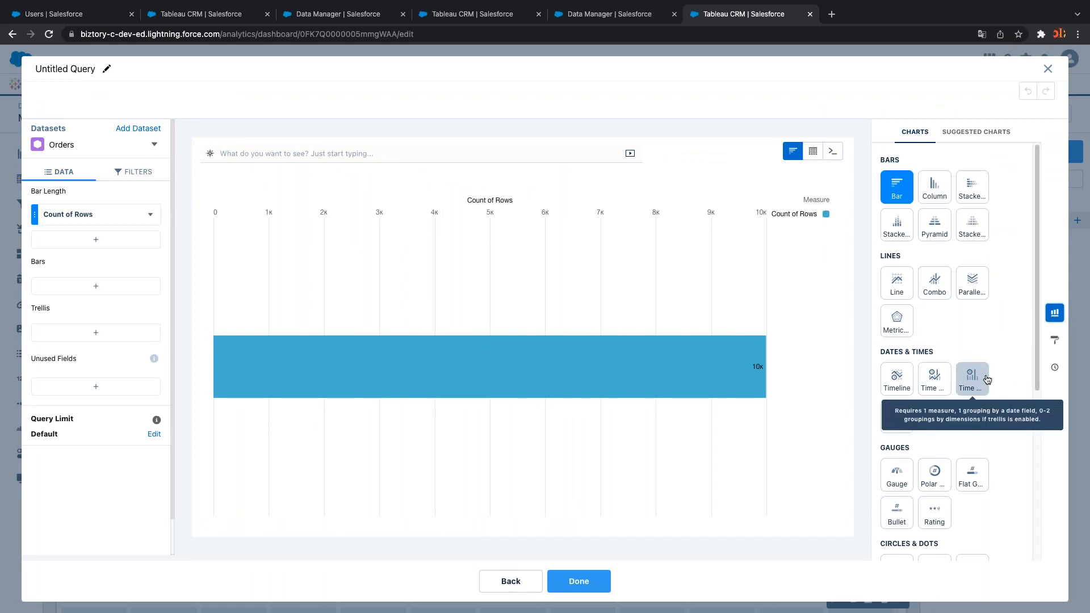
{"action": "left_click", "coordinate": [897, 378]}
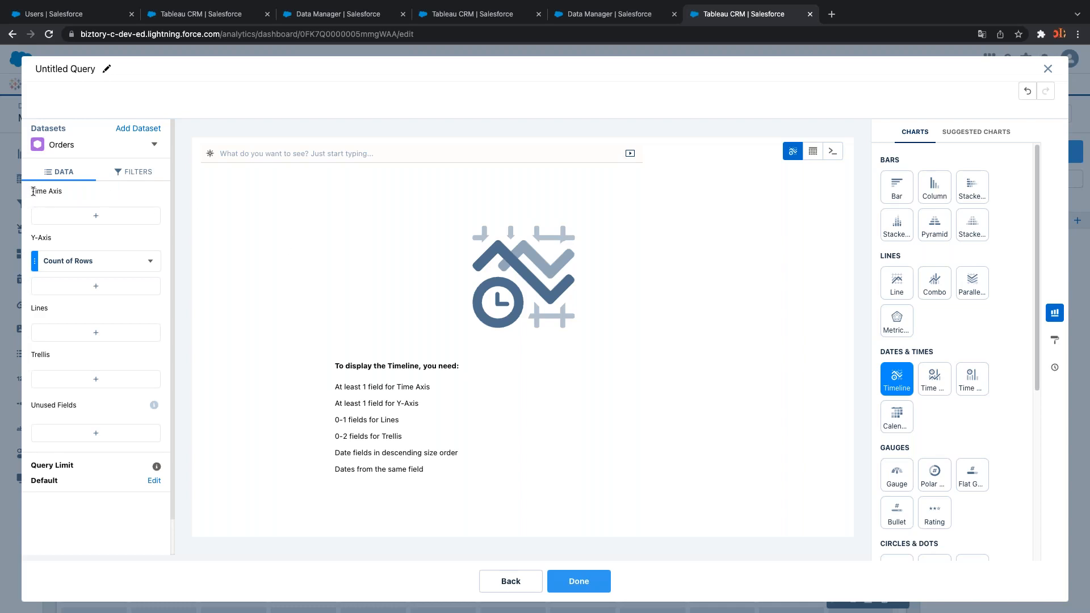
Put Order Date grouped by Year-Month on the time axis
{"action": "left_click", "coordinate": [107, 219]}
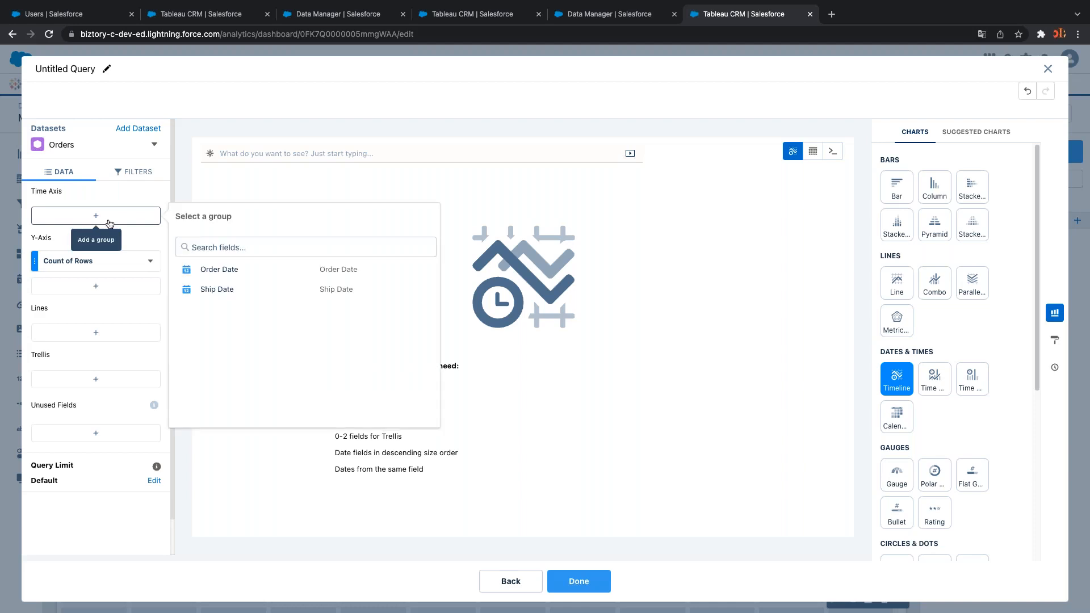
{"action": "left_click", "coordinate": [235, 273]}
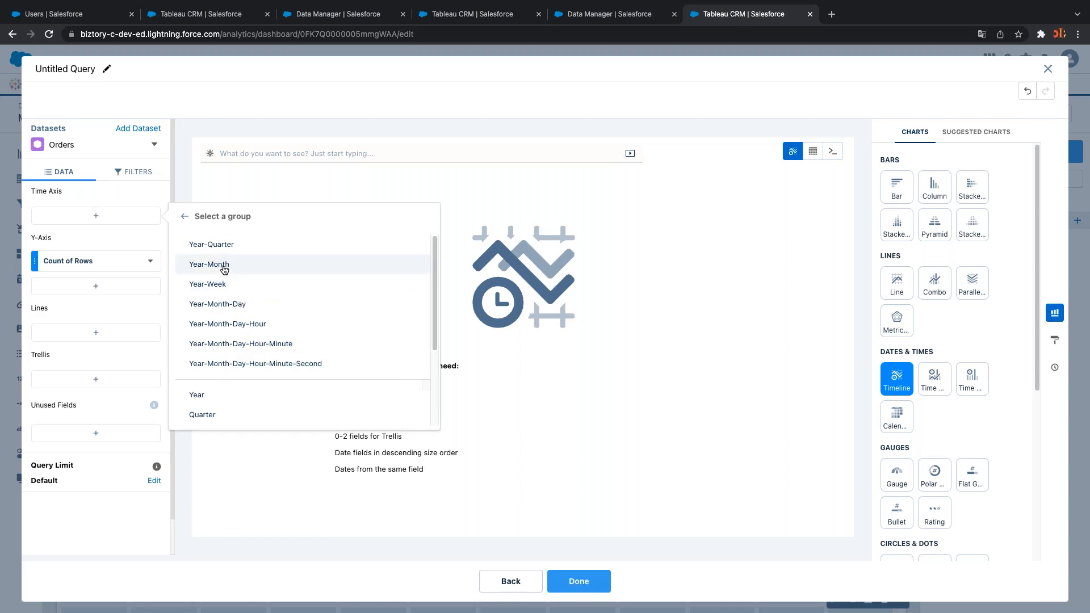
{"action": "left_click", "coordinate": [225, 270]}
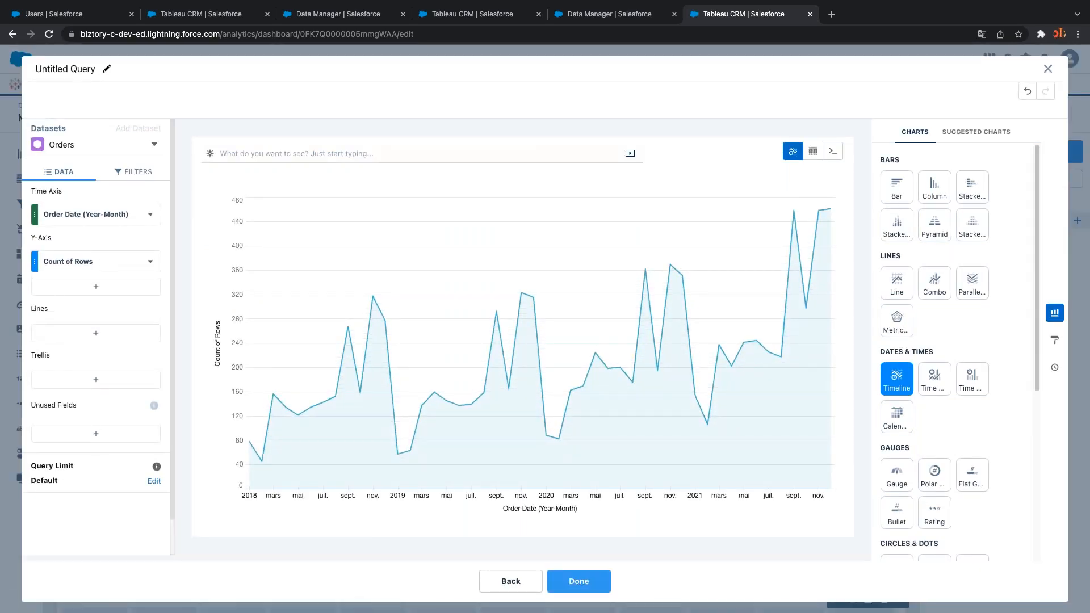
Change the y-axis measure from Count of Rows to Sum of Sales
{"action": "left_click", "coordinate": [146, 261]}
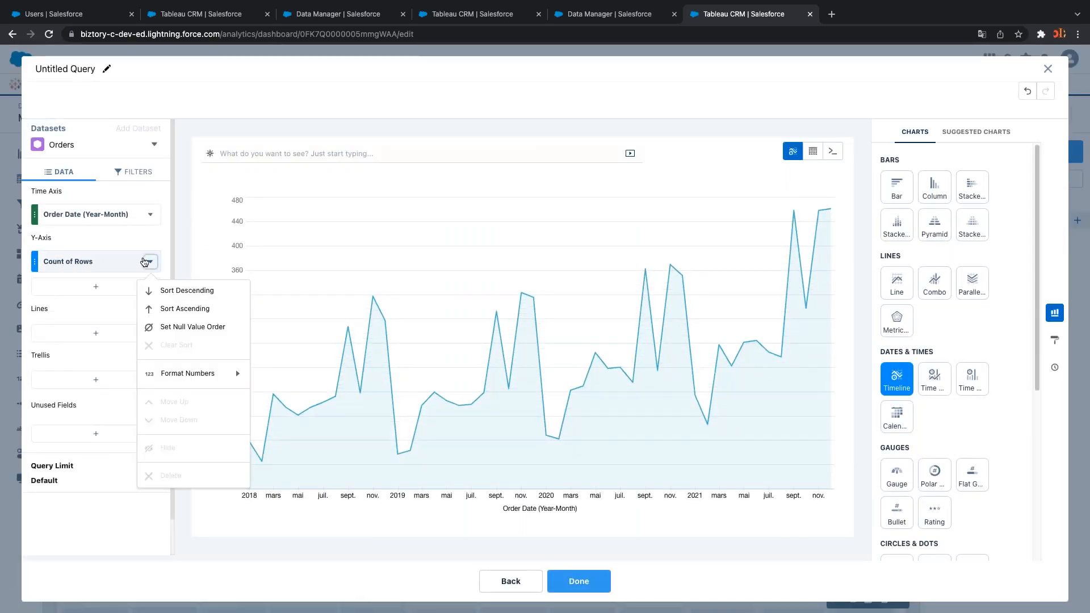
{"action": "left_click", "coordinate": [141, 262]}
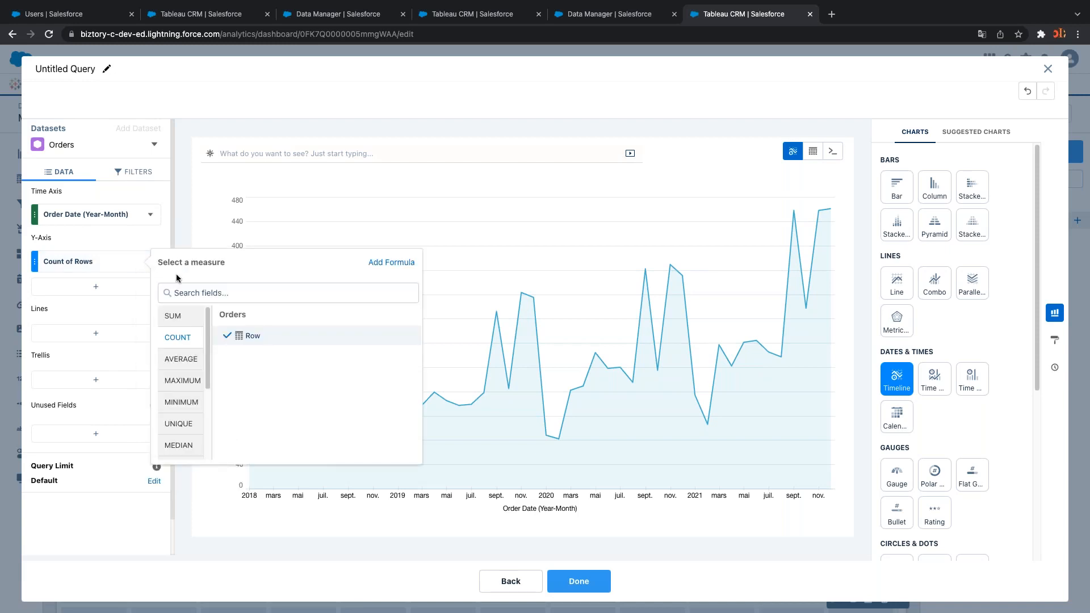
{"action": "type", "text": "sal"}
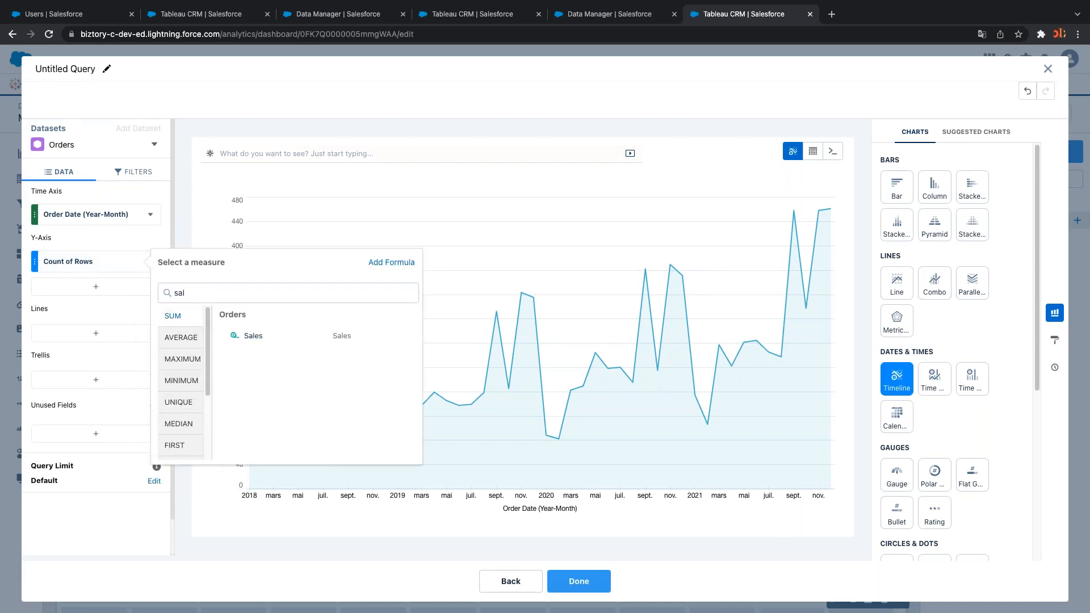
{"action": "left_click", "coordinate": [244, 336]}
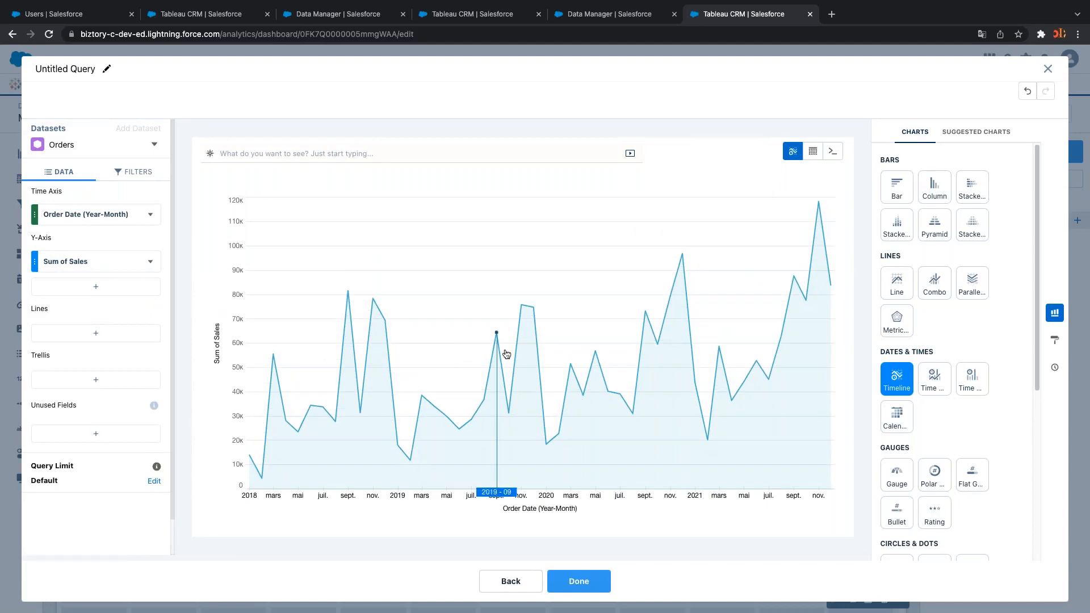
{"action": "key", "text": "ctrl+Right"}
{"action": "key", "text": "ctrl+Right"}
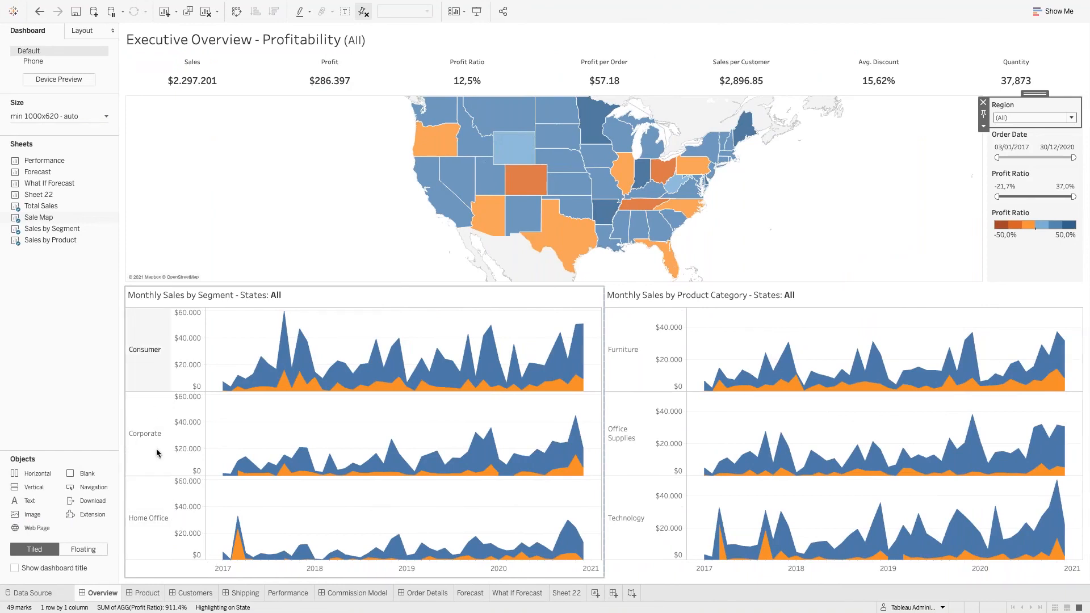
{"action": "key", "text": "ctrl+Left"}
{"action": "key", "text": "ctrl+Right"}
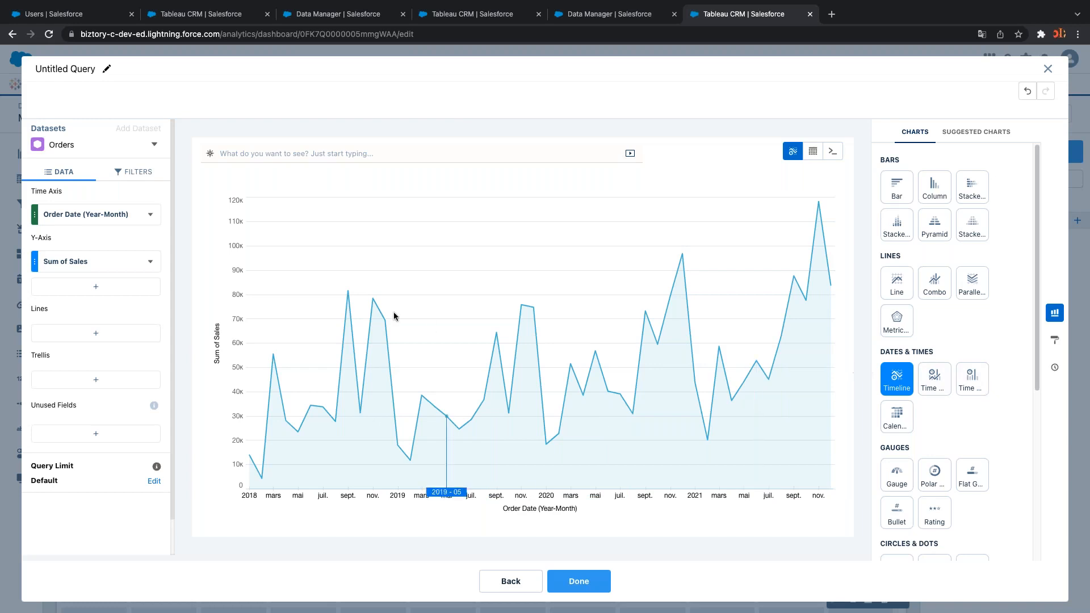
Trellis the sales timeline by Segment and add the finished chart to the dashboard
{"action": "left_click", "coordinate": [97, 380]}
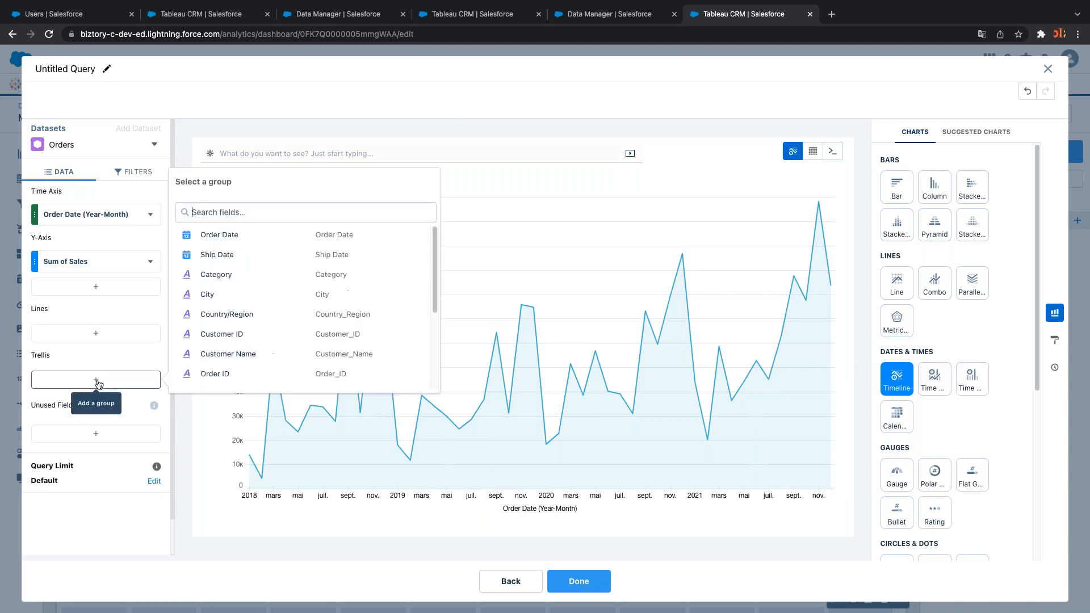
{"action": "type", "text": "seg"}
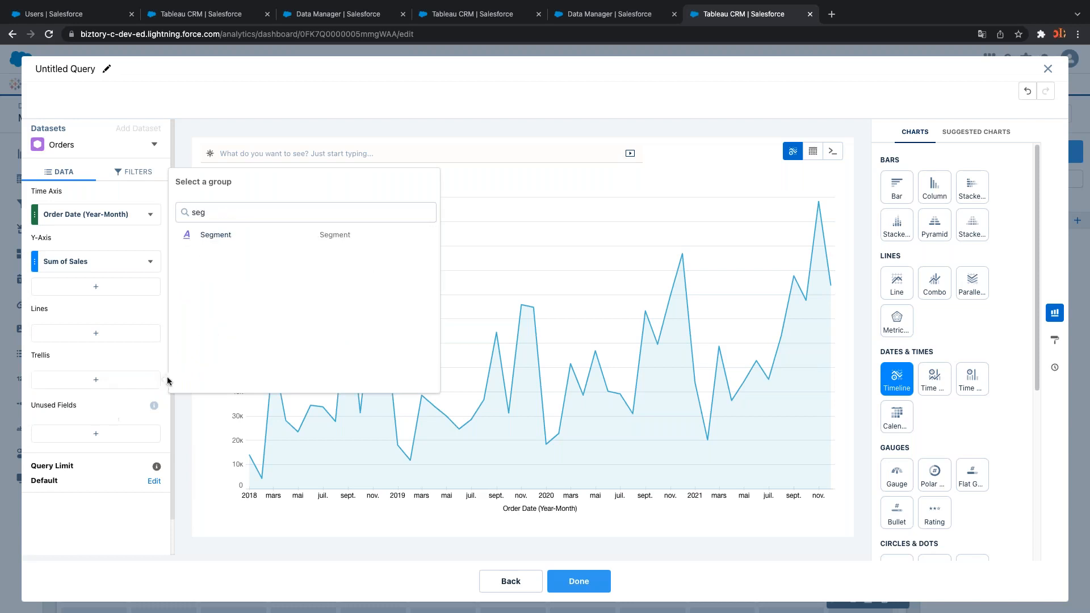
{"action": "left_click", "coordinate": [221, 237]}
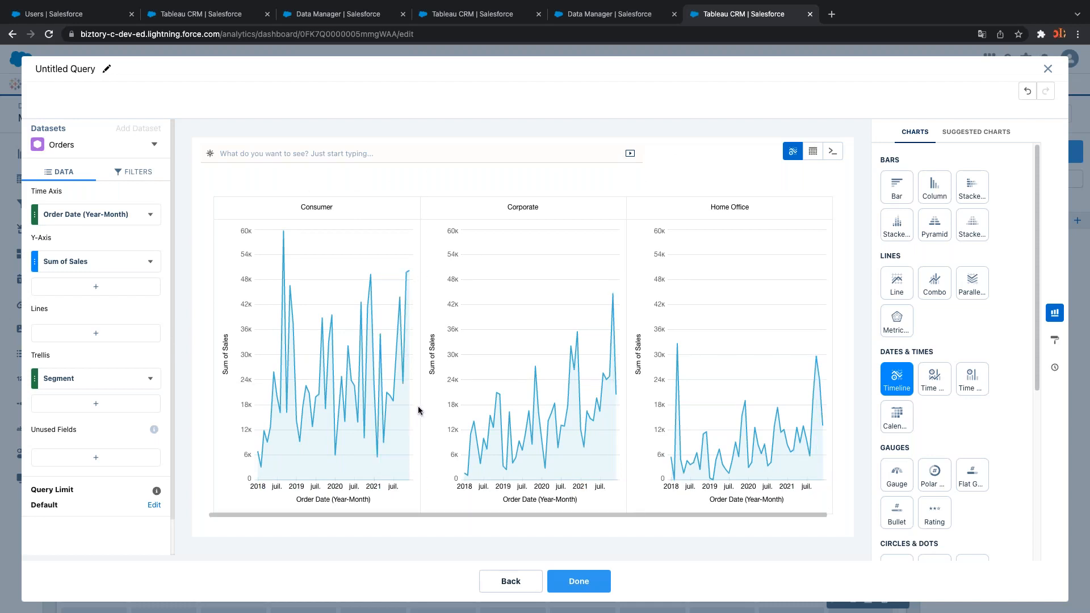
{"action": "left_click", "coordinate": [579, 585]}
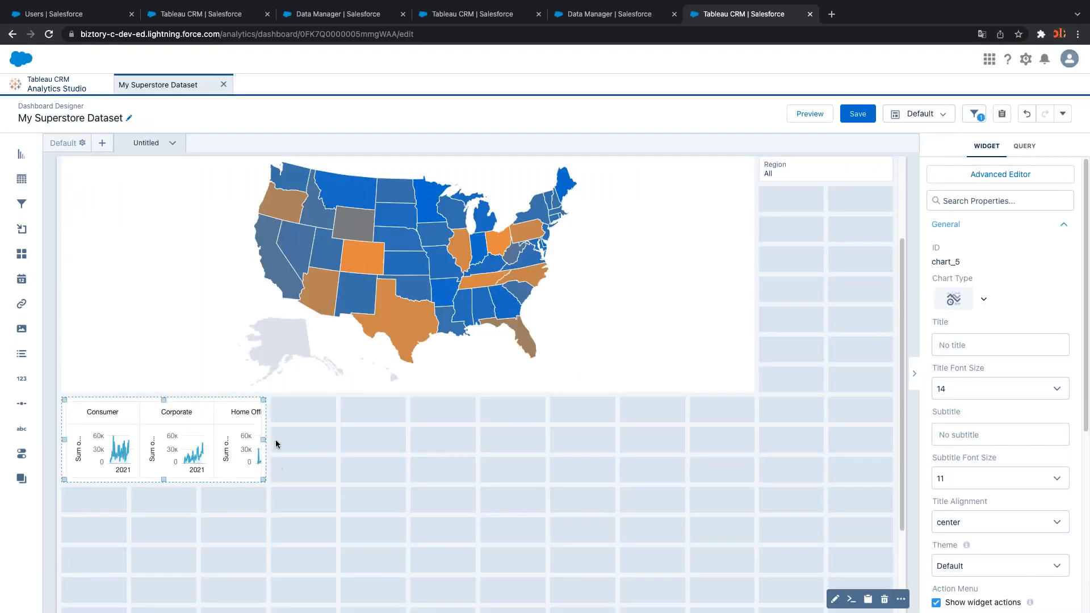
Widen the Segment timeline to half the dashboard width and make it taller
{"action": "left_click_drag", "start_coordinate": [271, 442], "coordinate": [453, 440]}
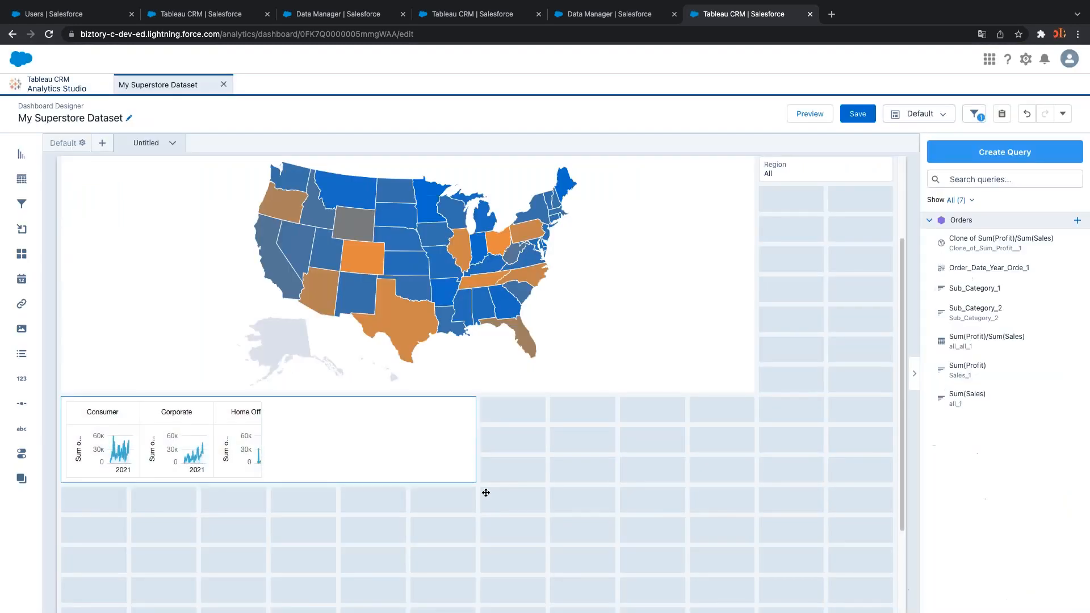
{"action": "scroll", "coordinate": [431, 477], "scroll_direction": "down", "scroll_amount": 3}
{"action": "left_click", "coordinate": [359, 314]}
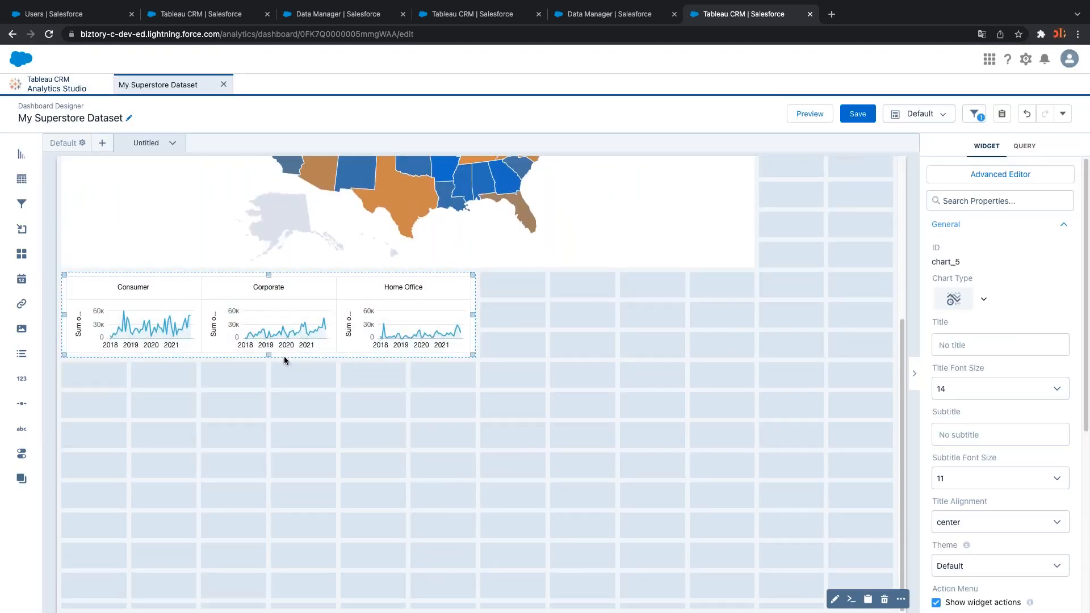
{"action": "left_click_drag", "start_coordinate": [269, 356], "coordinate": [262, 524]}
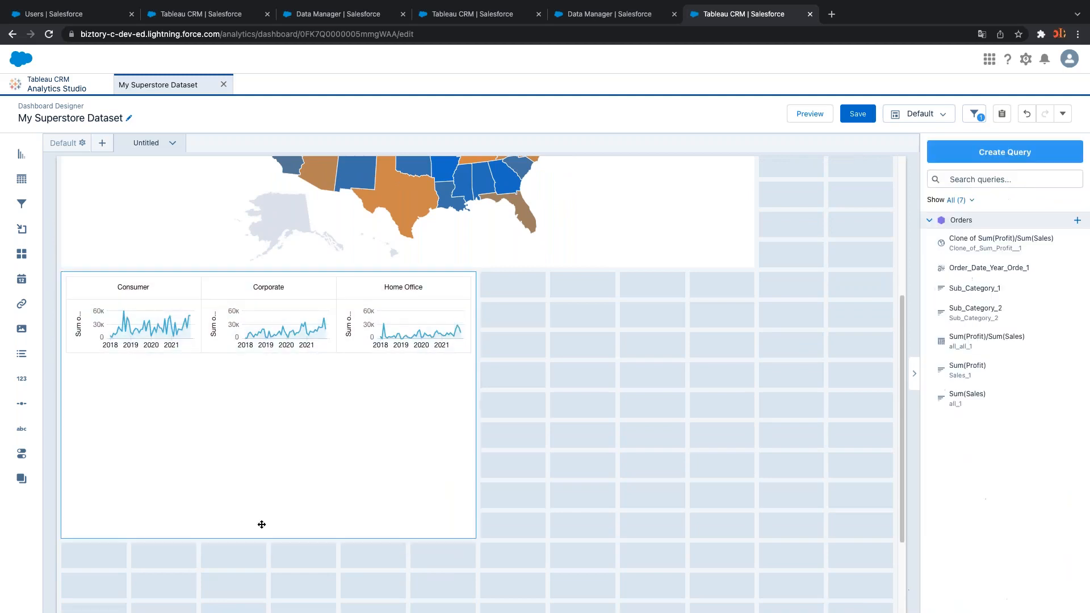
Set the chart's trellis layout type to Vertical, stacking the segment panels
{"action": "left_click", "coordinate": [373, 291]}
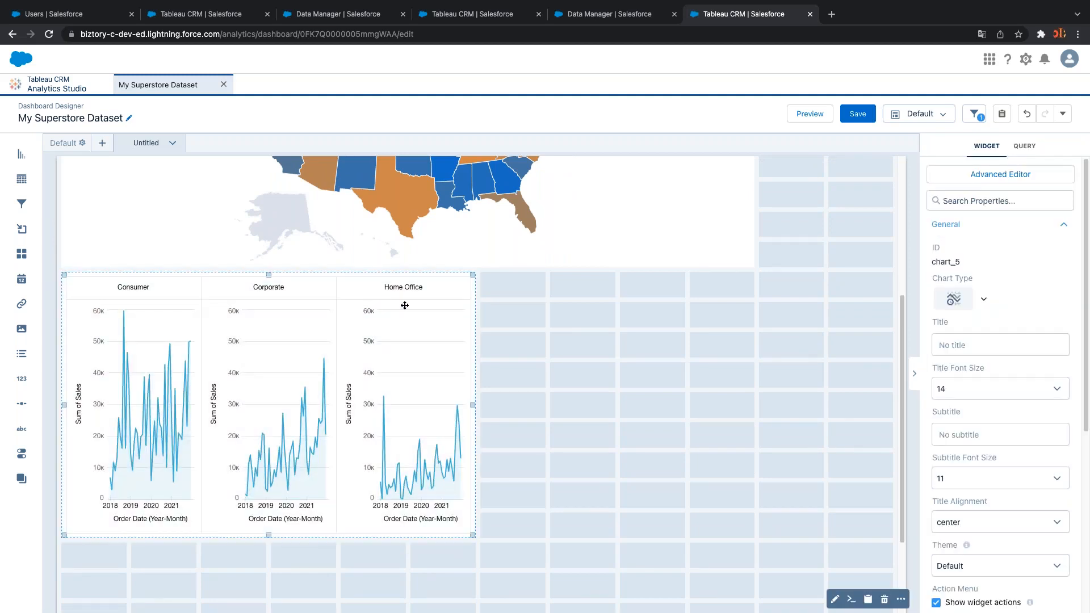
{"action": "scroll", "coordinate": [951, 448], "scroll_direction": "down", "scroll_amount": 4}
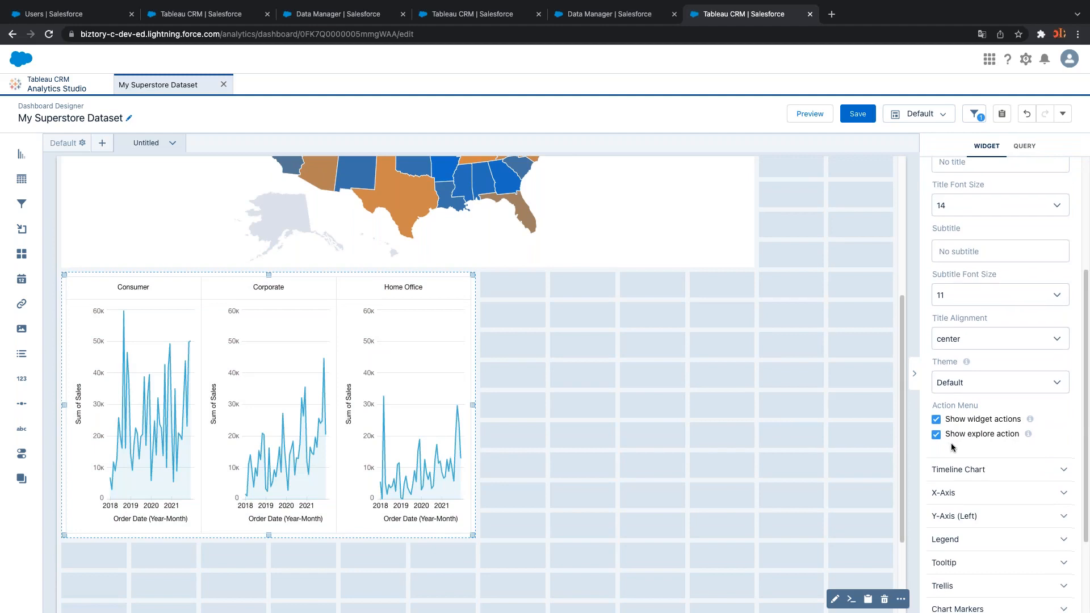
{"action": "scroll", "coordinate": [1008, 472], "scroll_direction": "down", "scroll_amount": 2}
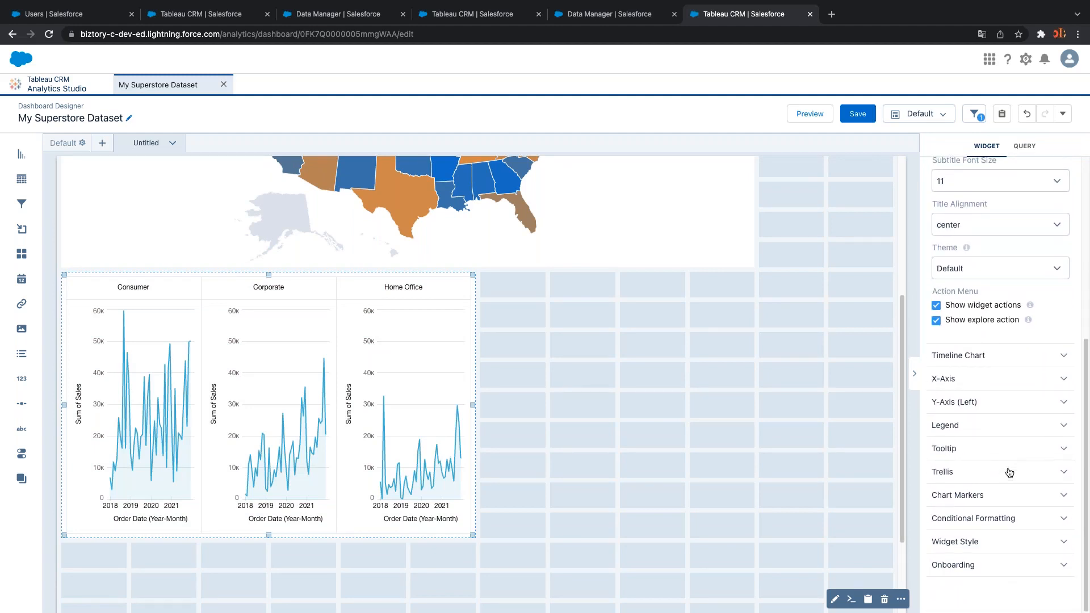
{"action": "left_click", "coordinate": [961, 471]}
{"action": "scroll", "coordinate": [968, 465], "scroll_direction": "down", "scroll_amount": 3}
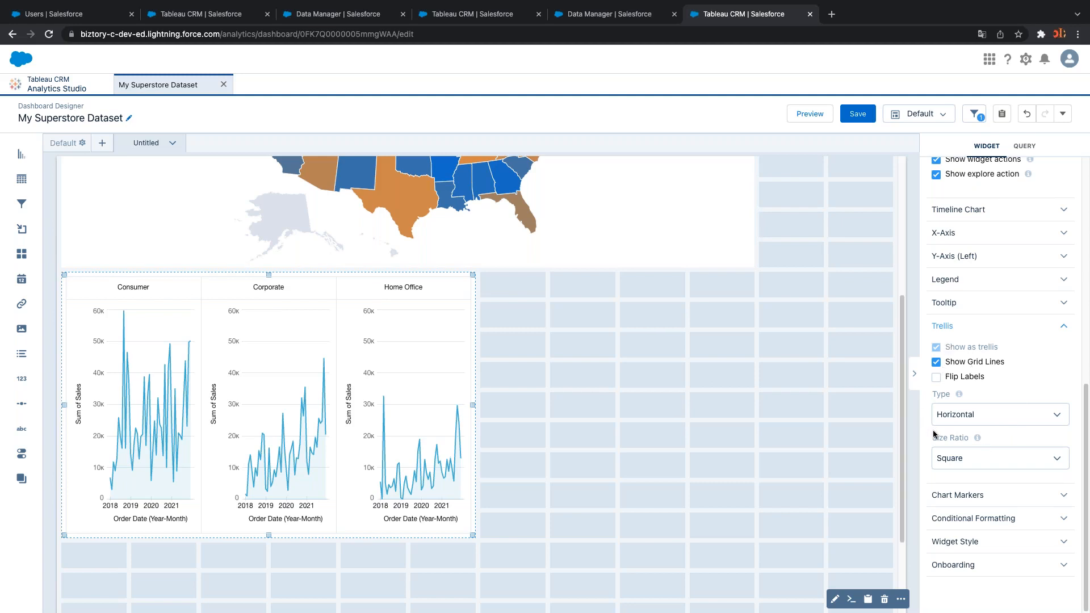
{"action": "left_click", "coordinate": [952, 420]}
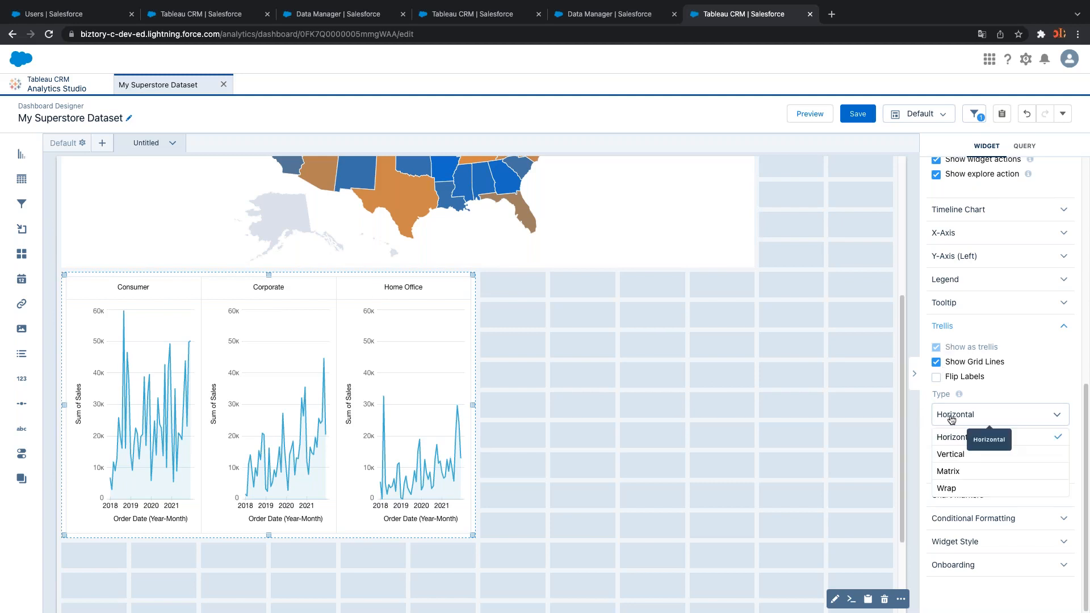
{"action": "left_click", "coordinate": [956, 454]}
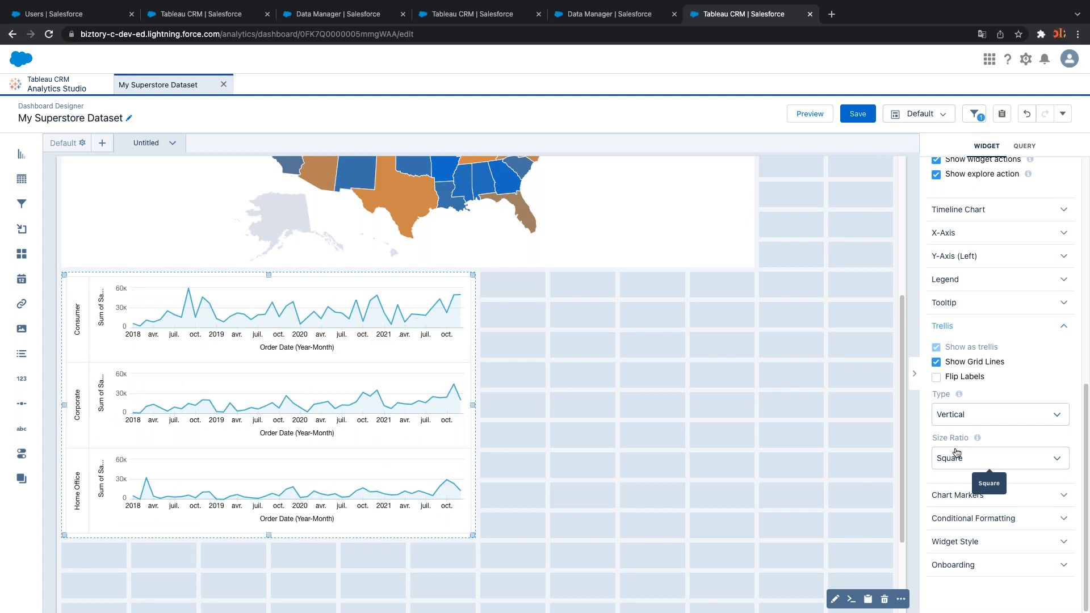
Extend the trellised chart further down, then compare with the Tableau reference dashboard
{"action": "left_click", "coordinate": [672, 426]}
{"action": "scroll", "coordinate": [670, 409], "scroll_direction": "down", "scroll_amount": 1}
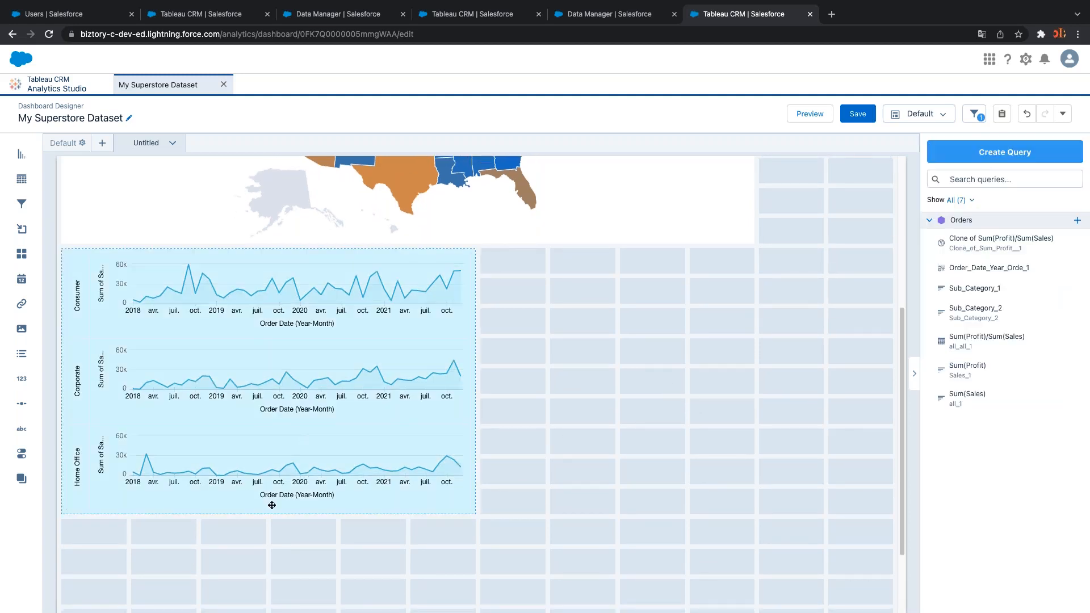
{"action": "left_click_drag", "start_coordinate": [272, 505], "coordinate": [267, 574]}
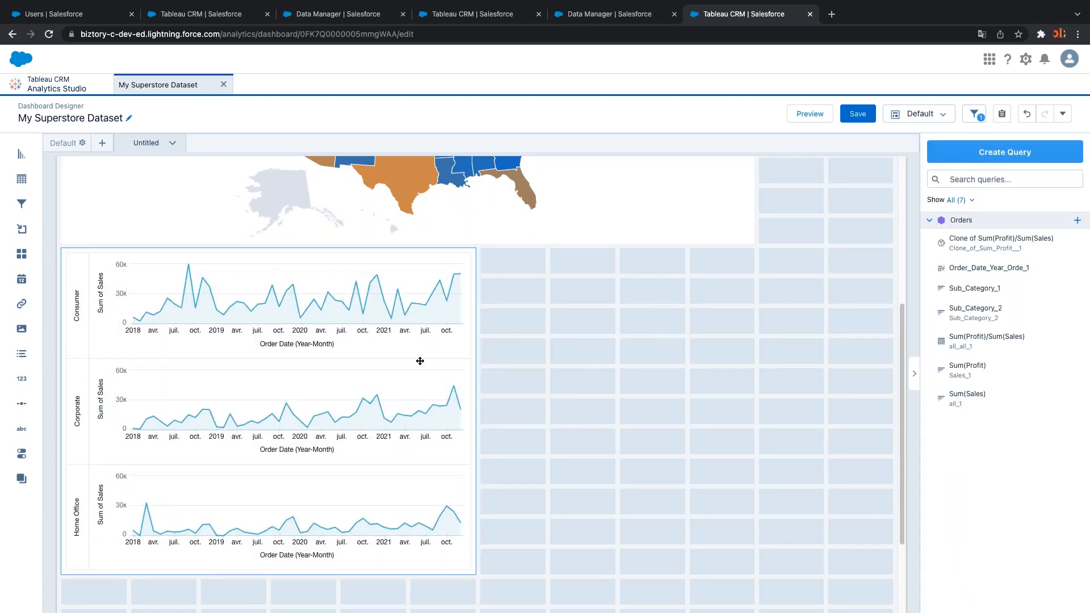
{"action": "key", "text": "ctrl+Right"}
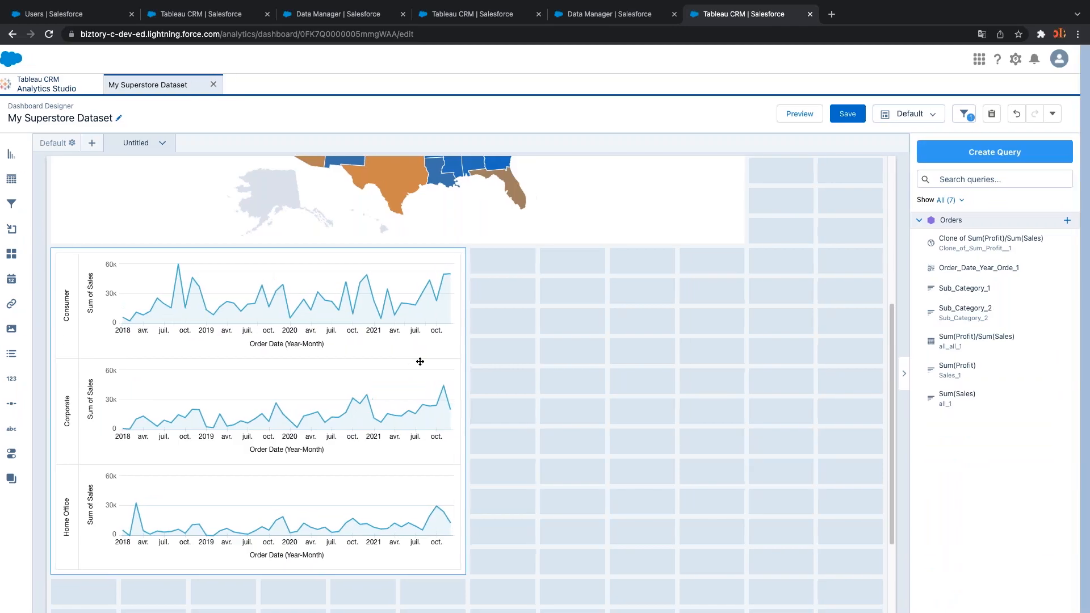
{"action": "key", "text": "ctrl+Right"}
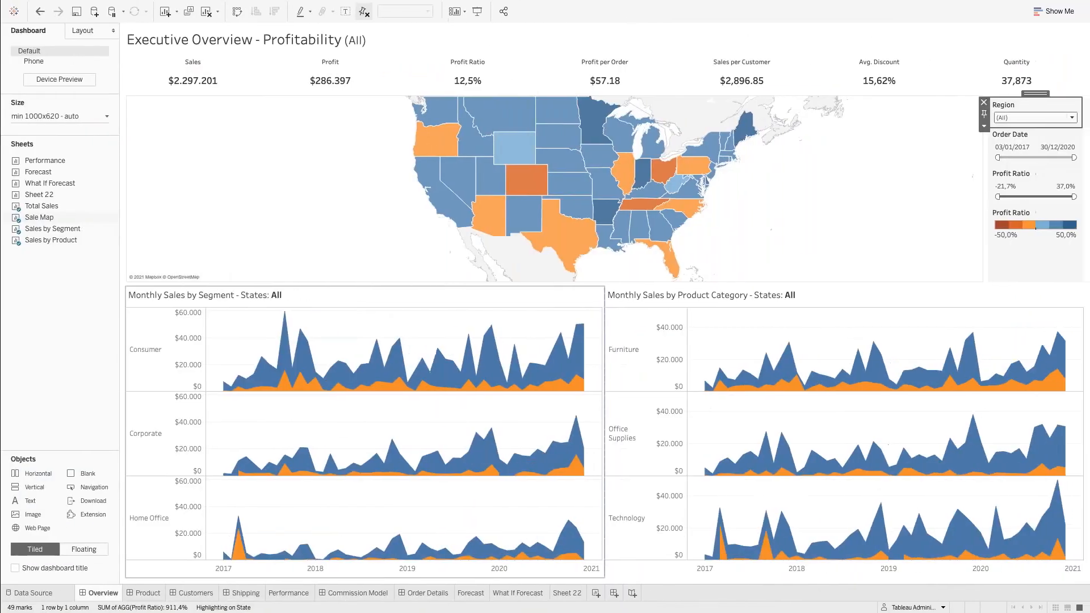
{"action": "key", "text": "ctrl+Left"}
{"action": "key", "text": "ctrl+Left"}
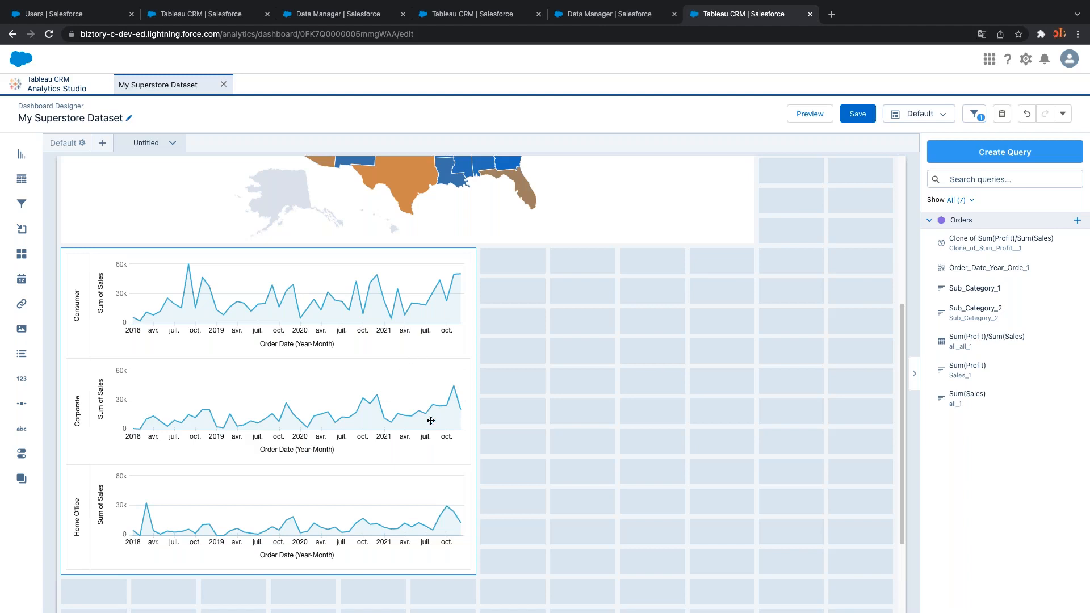
{"action": "scroll", "coordinate": [511, 439], "scroll_direction": "up", "scroll_amount": 5}
{"action": "scroll", "coordinate": [519, 441], "scroll_direction": "down", "scroll_amount": 7}
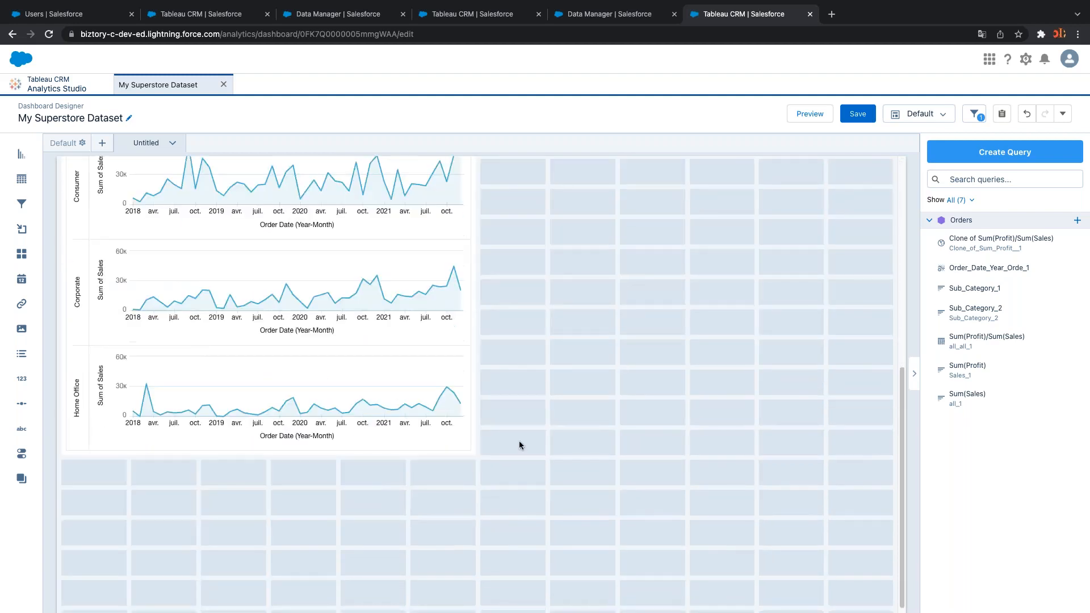
{"action": "scroll", "coordinate": [519, 444], "scroll_direction": "up", "scroll_amount": 2}
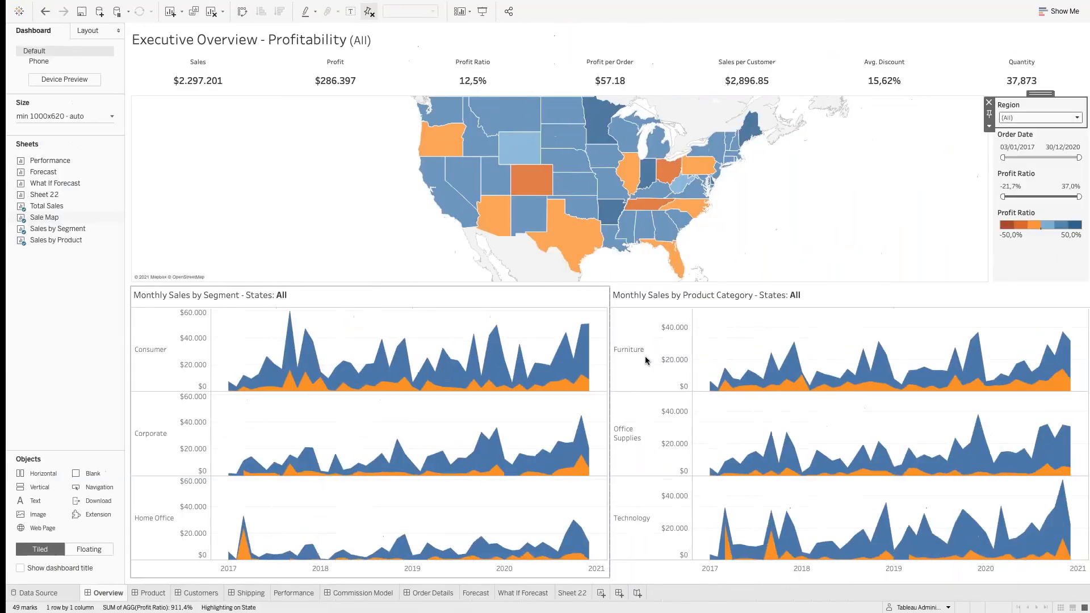
{"action": "left_click", "coordinate": [645, 358]}
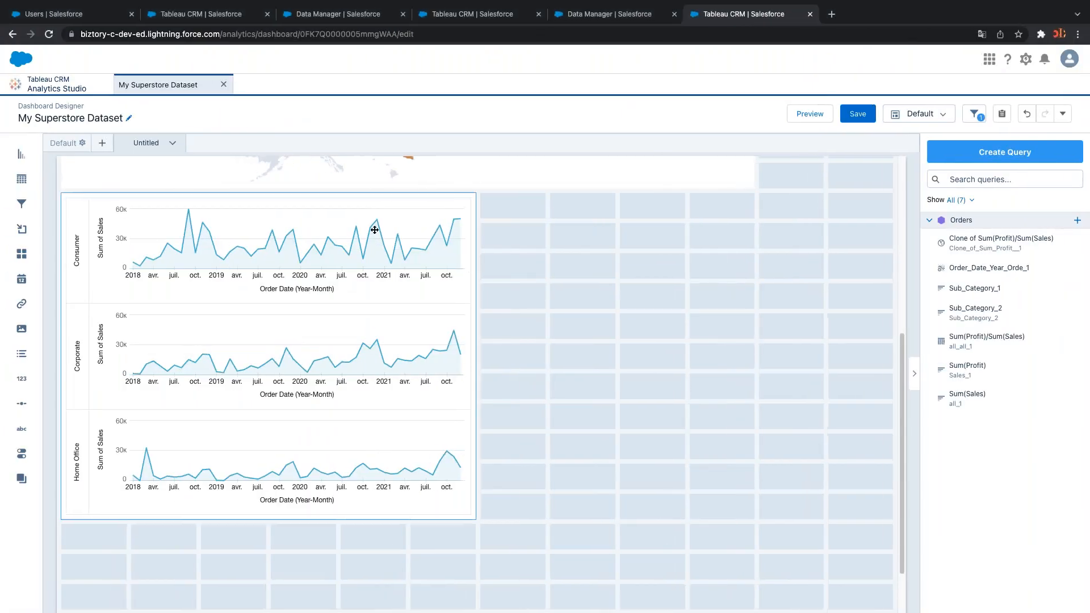
Duplicate the Segment timeline chart and place the copy to the right of the original
{"action": "left_click", "coordinate": [370, 227]}
{"action": "key", "text": "ctrl+c"}
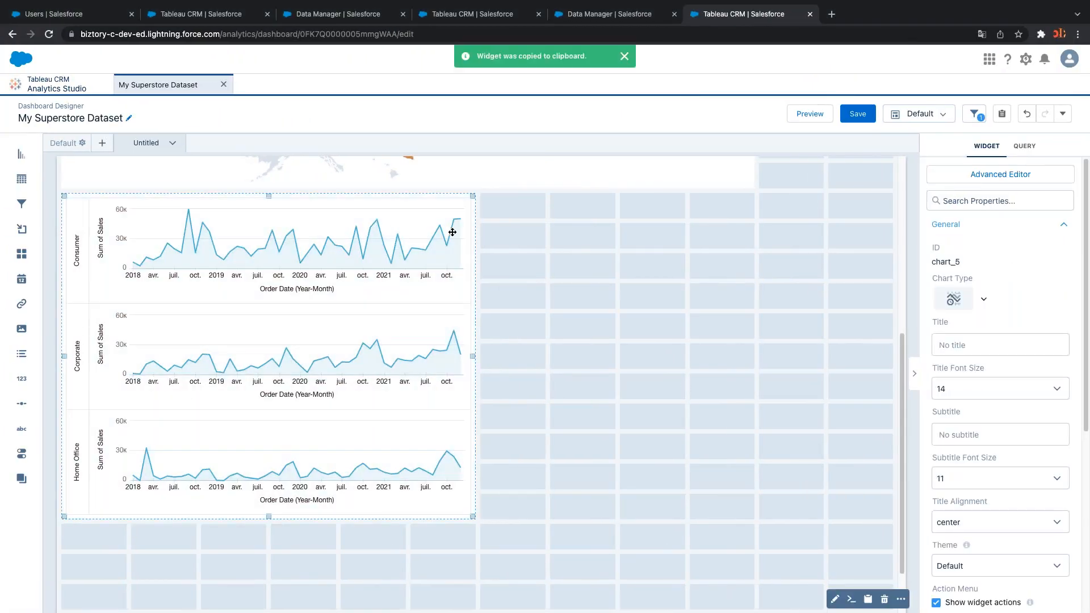
{"action": "left_click", "coordinate": [497, 209]}
{"action": "key", "text": "ctrl+v"}
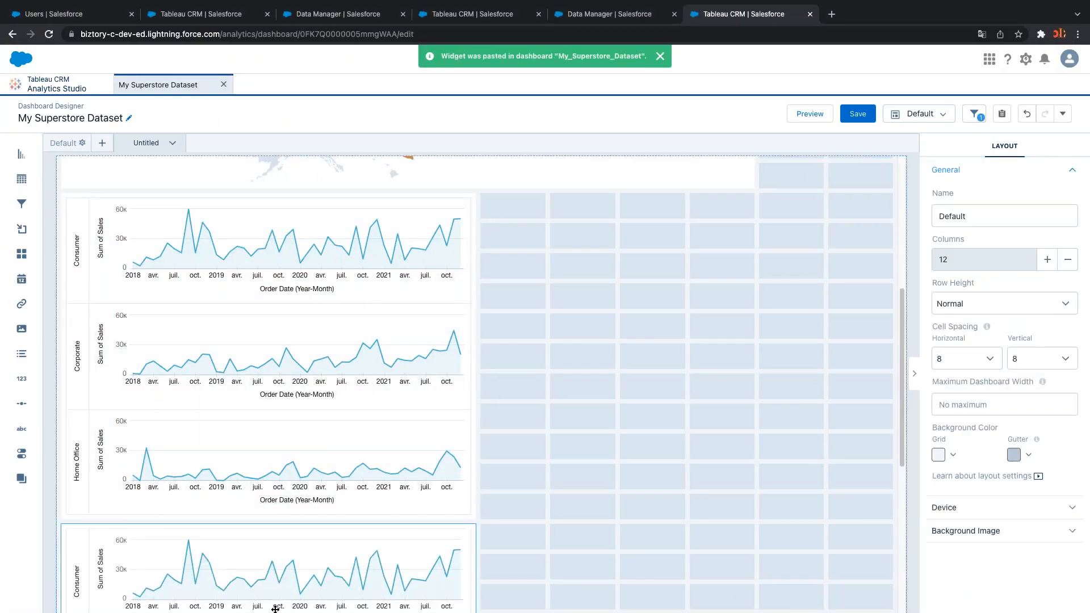
{"action": "left_click_drag", "start_coordinate": [266, 586], "coordinate": [731, 270]}
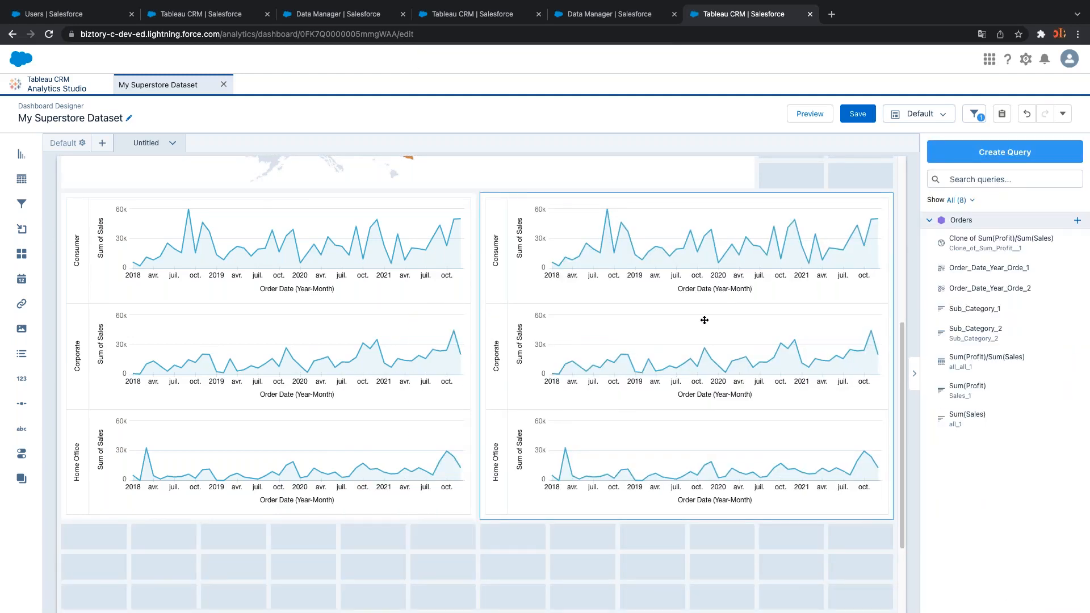
Change the copy's trellis field from Segment to Category and apply the updated query
{"action": "double_click", "coordinate": [596, 324]}
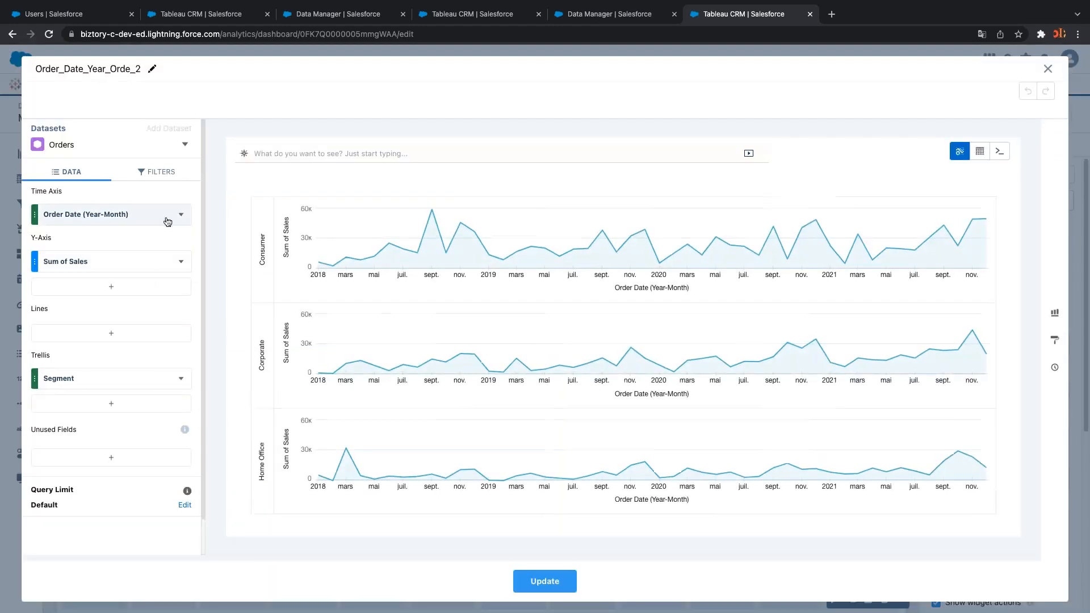
{"action": "left_click", "coordinate": [179, 381]}
{"action": "left_click", "coordinate": [133, 379]}
{"action": "left_click", "coordinate": [132, 380]}
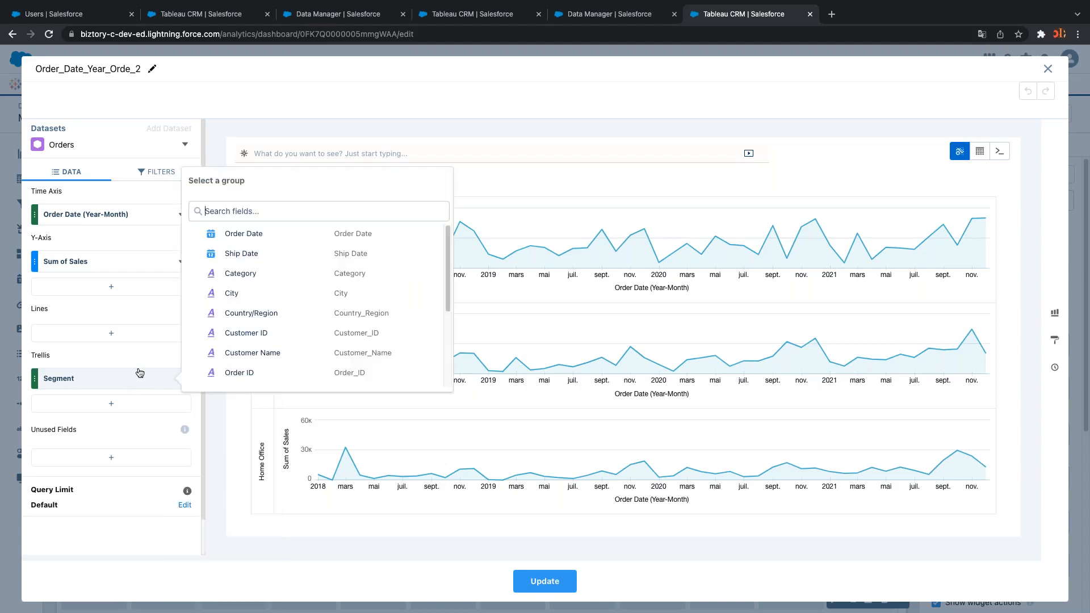
{"action": "type", "text": "pro"}
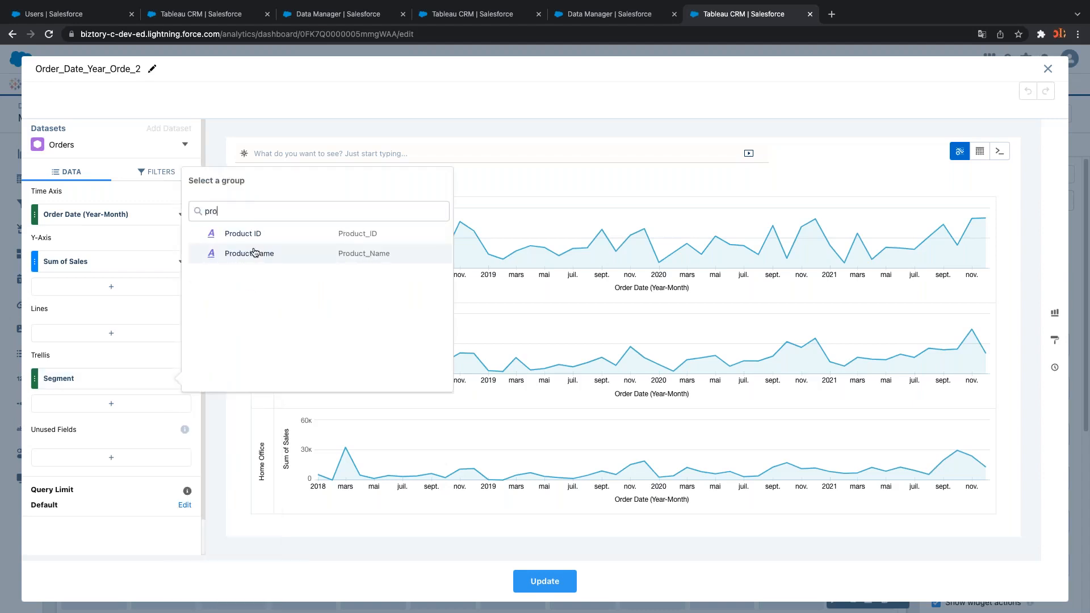
{"action": "key", "text": "BackSpace"}
{"action": "key", "text": "BackSpace"}
{"action": "type", "text": "c"}
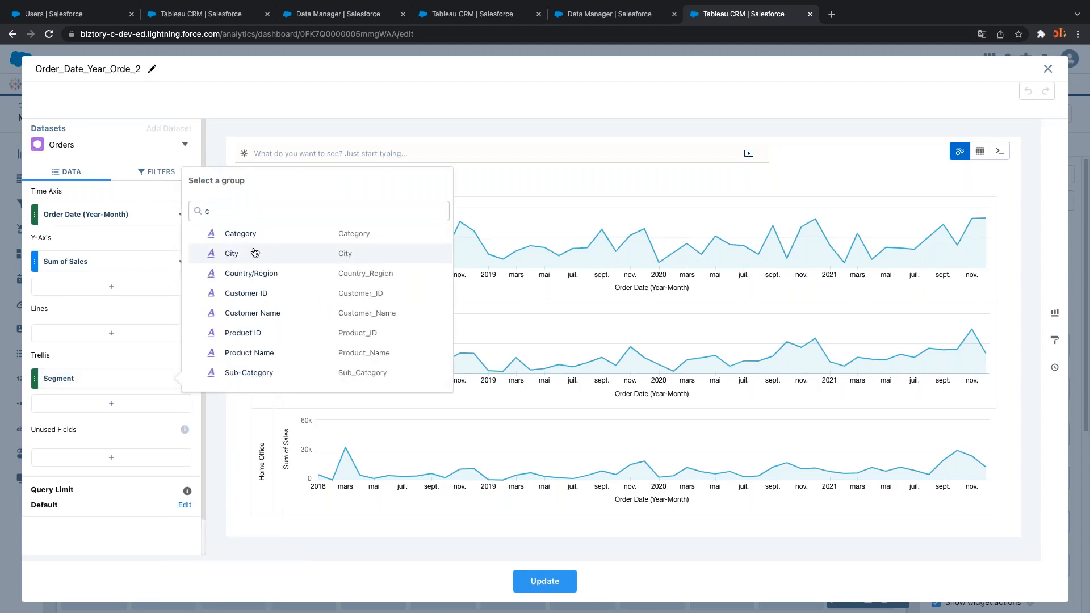
{"action": "type", "text": "ate"}
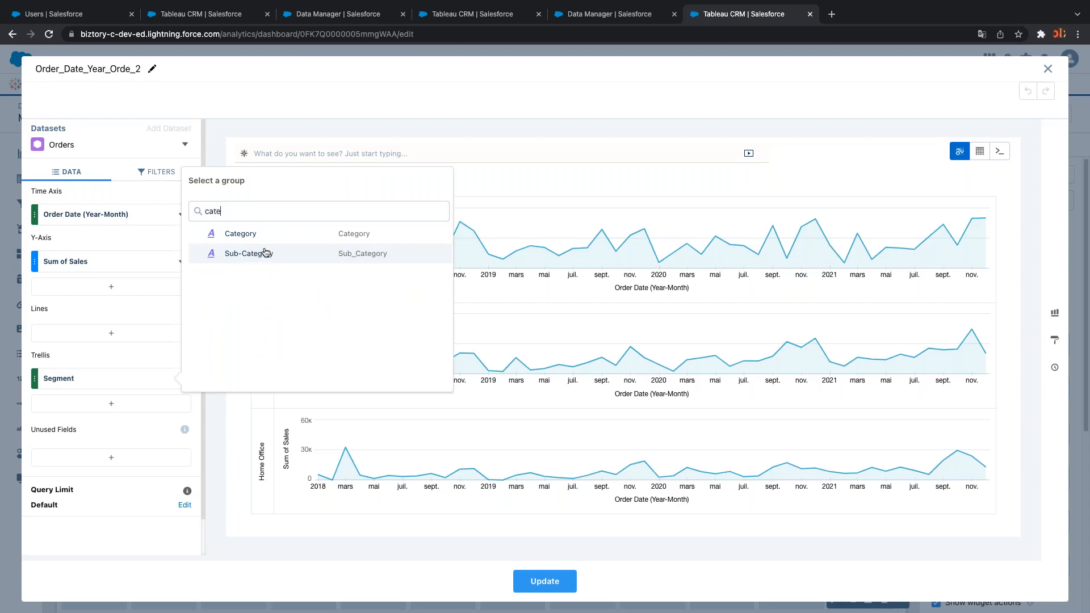
{"action": "left_click", "coordinate": [250, 233]}
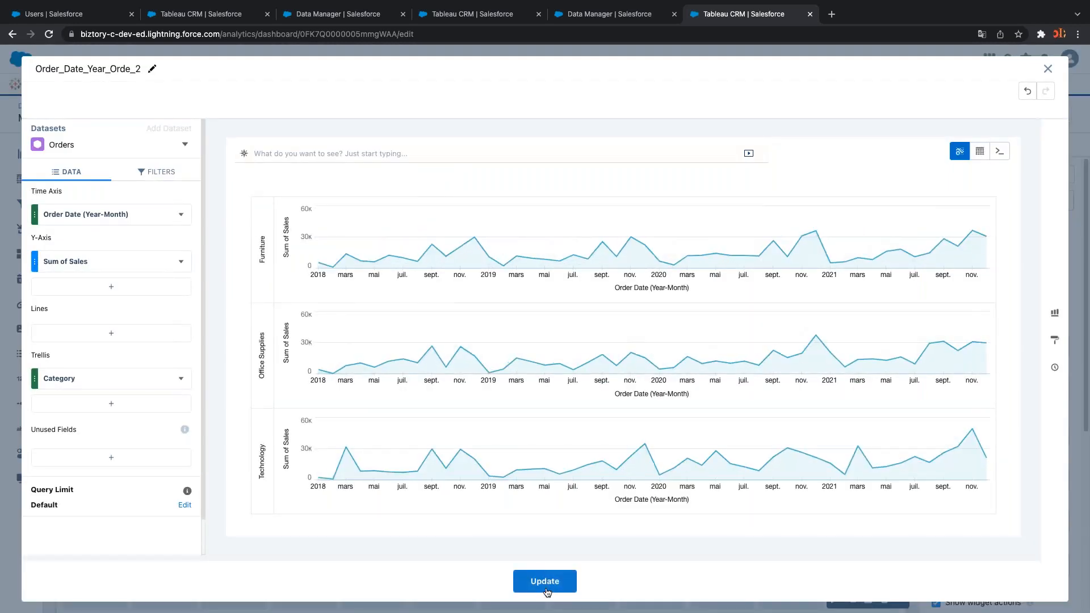
{"action": "left_click", "coordinate": [545, 579]}
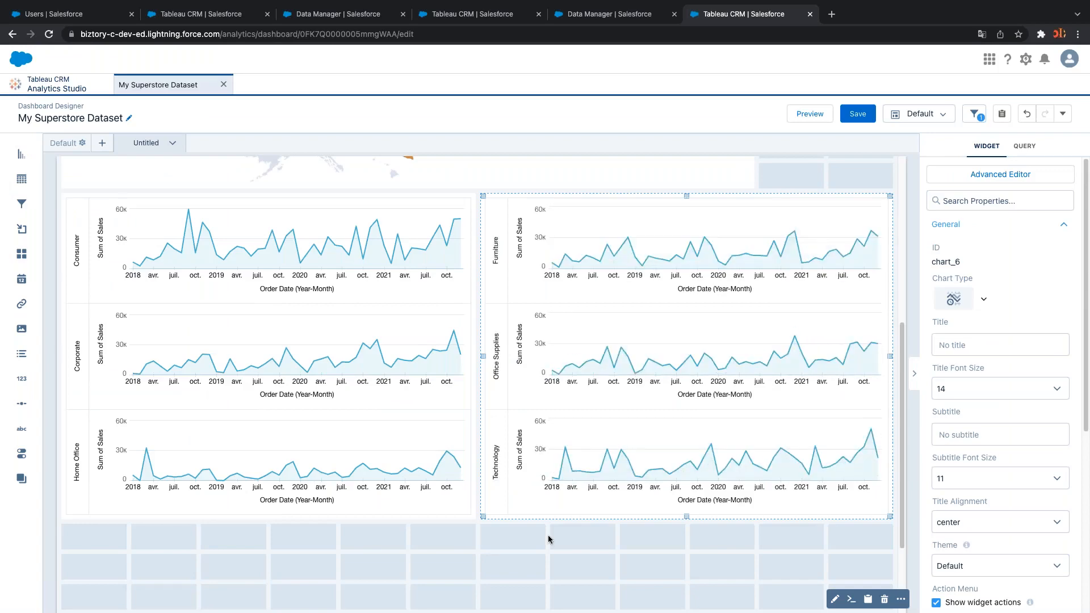
{"action": "scroll", "coordinate": [545, 511], "scroll_direction": "up", "scroll_amount": 6}
Preview the dashboard as viewers see it, then return to editing
{"action": "left_click", "coordinate": [801, 114]}
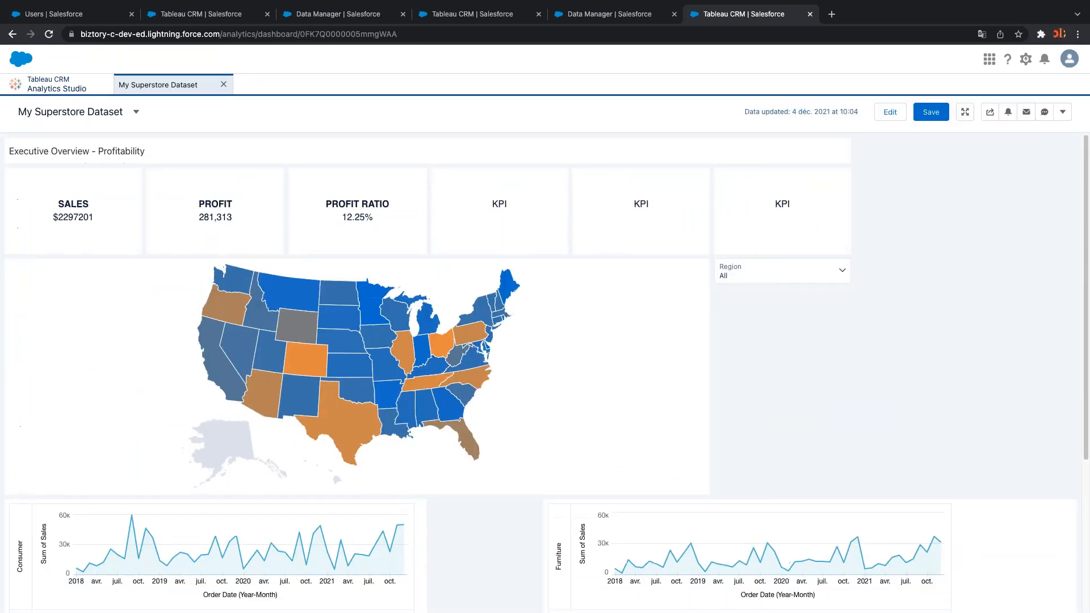
{"action": "scroll", "coordinate": [844, 297], "scroll_direction": "down", "scroll_amount": 2}
{"action": "scroll", "coordinate": [840, 299], "scroll_direction": "down", "scroll_amount": 5}
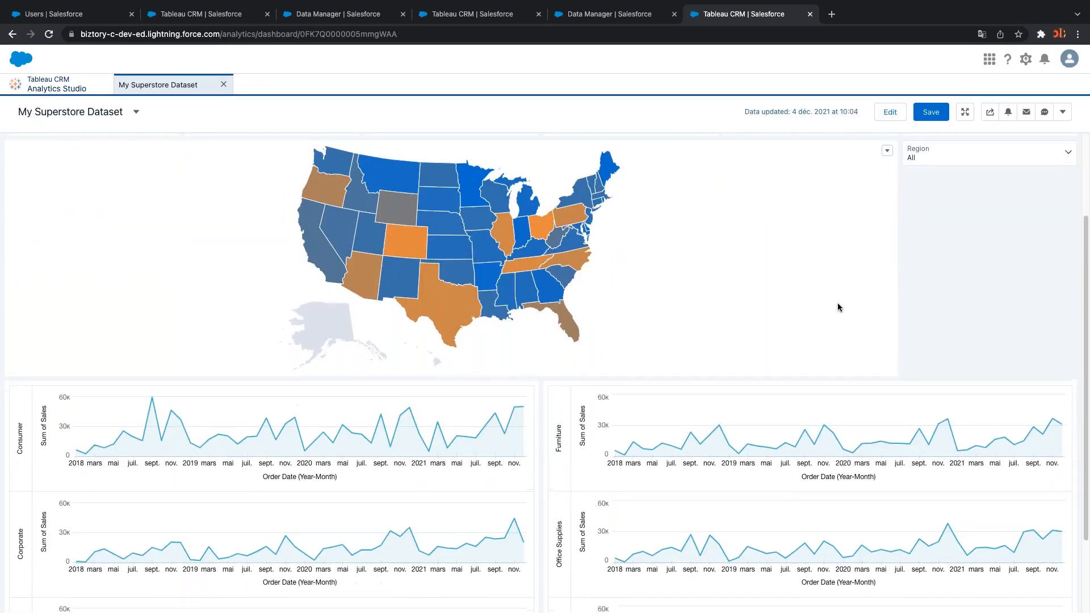
{"action": "scroll", "coordinate": [735, 400], "scroll_direction": "up", "scroll_amount": 6}
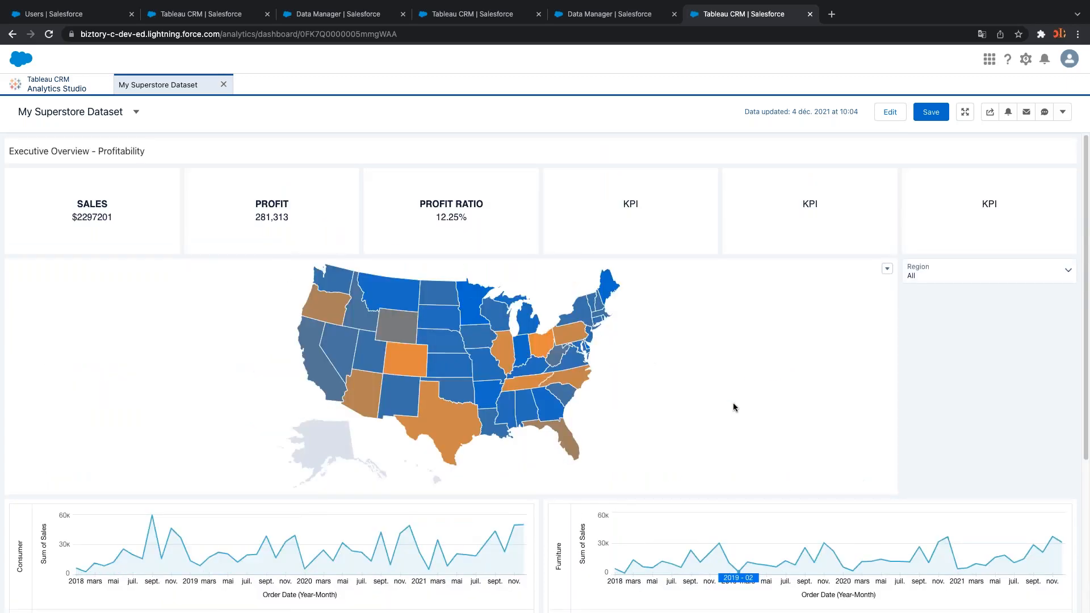
{"action": "scroll", "coordinate": [734, 404], "scroll_direction": "down", "scroll_amount": 3}
{"action": "scroll", "coordinate": [749, 340], "scroll_direction": "up", "scroll_amount": 3}
{"action": "left_click", "coordinate": [890, 111]}
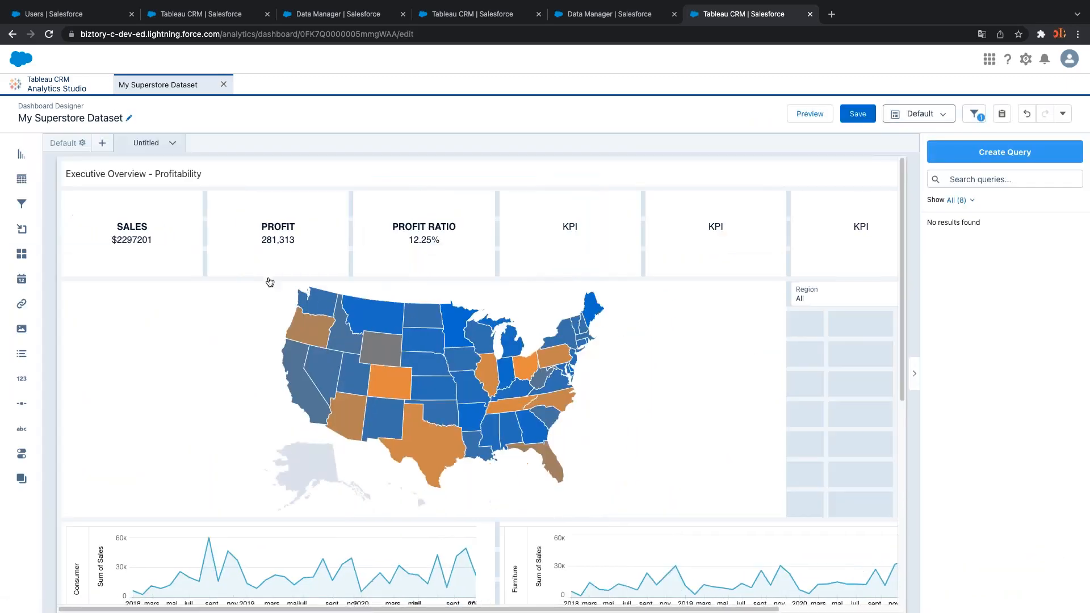
Shorten all six KPI tiles, including SALES, PROFIT and PROFIT RATIO
{"action": "left_click", "coordinate": [126, 269]}
{"action": "left_click_drag", "start_coordinate": [128, 275], "coordinate": [131, 227]}
{"action": "left_click", "coordinate": [268, 243]}
{"action": "left_click_drag", "start_coordinate": [278, 275], "coordinate": [274, 245]}
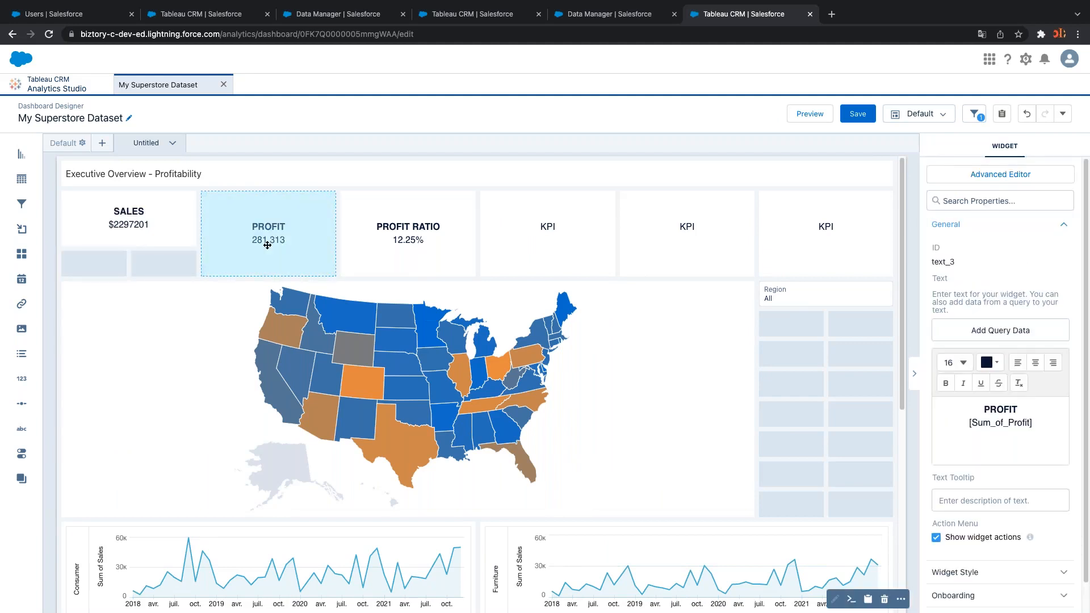
{"action": "left_click", "coordinate": [400, 231]}
{"action": "left_click_drag", "start_coordinate": [400, 231], "coordinate": [399, 220]}
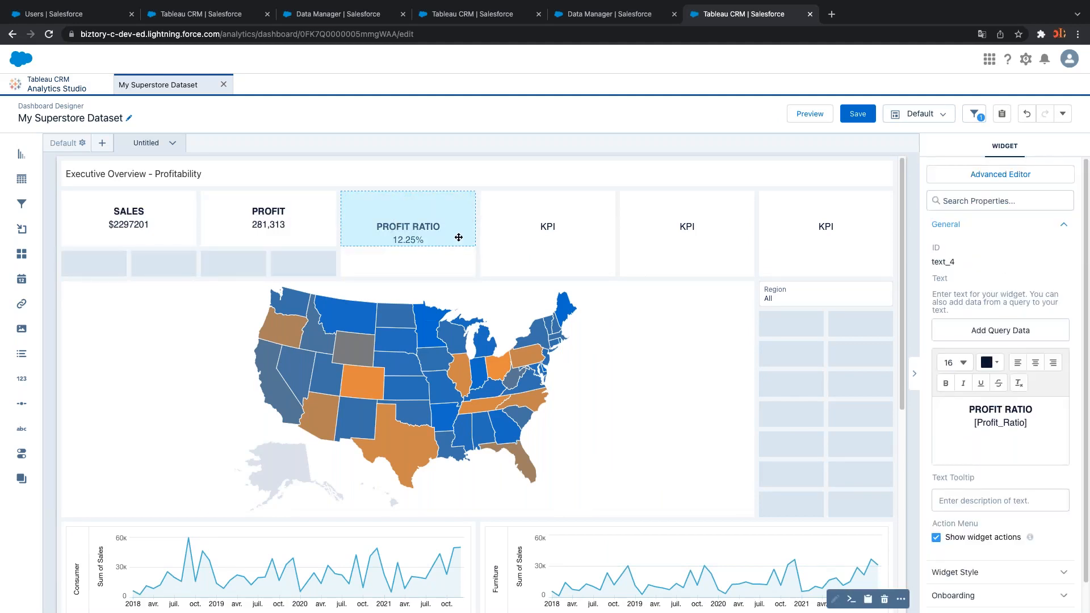
{"action": "left_click", "coordinate": [514, 250]}
{"action": "left_click_drag", "start_coordinate": [549, 276], "coordinate": [542, 236]}
{"action": "left_click", "coordinate": [628, 247]}
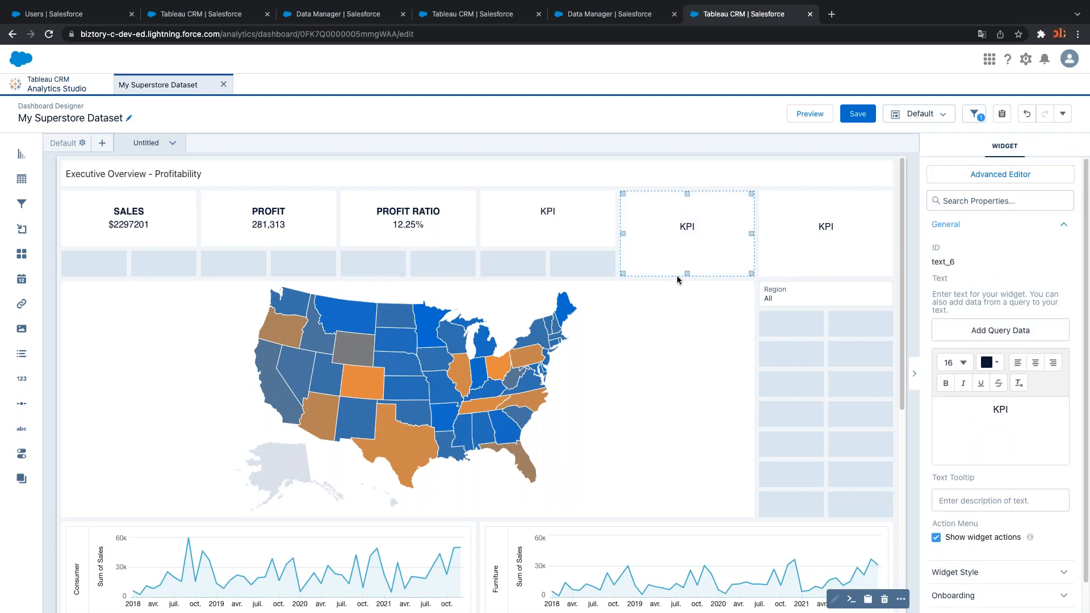
{"action": "left_click_drag", "start_coordinate": [685, 275], "coordinate": [685, 244]}
{"action": "left_click", "coordinate": [825, 249]}
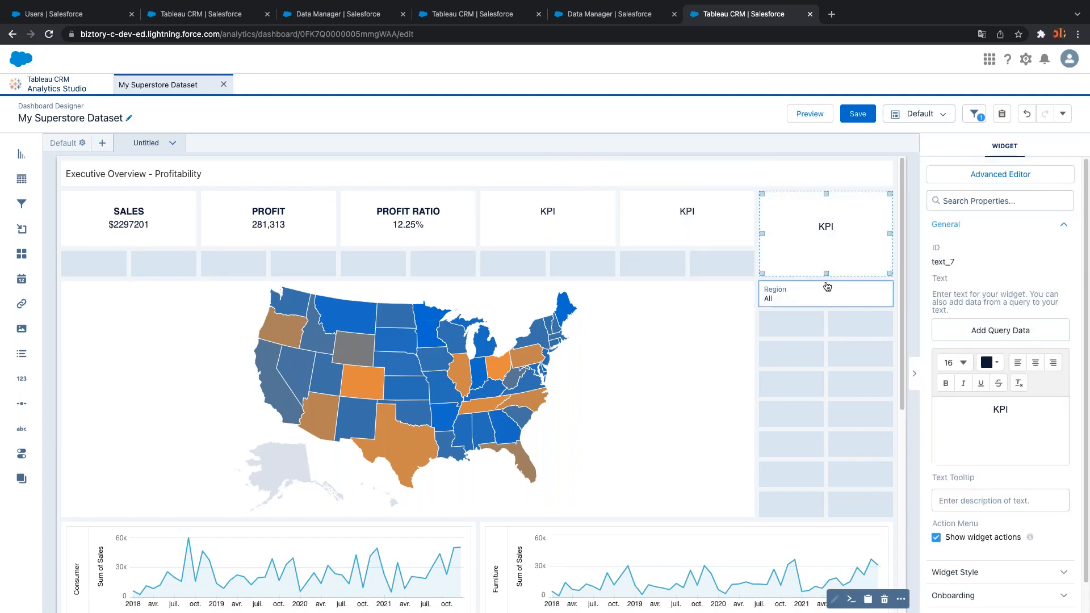
{"action": "left_click_drag", "start_coordinate": [826, 274], "coordinate": [824, 245]}
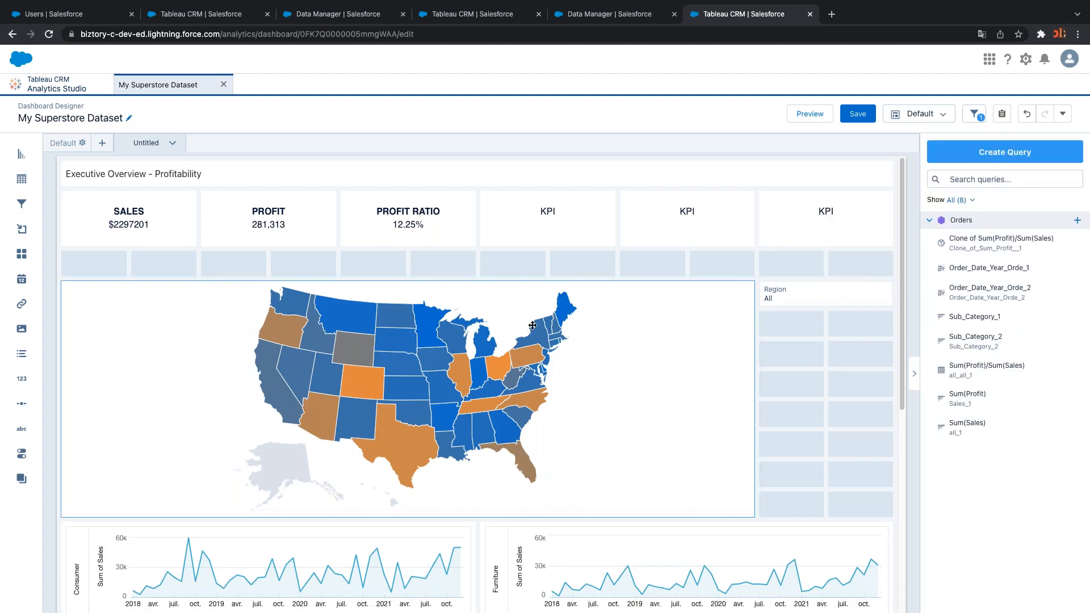
Move the state map up a row and shorten it, then lift both timeline charts into the freed rows
{"action": "left_click_drag", "start_coordinate": [528, 337], "coordinate": [536, 319]}
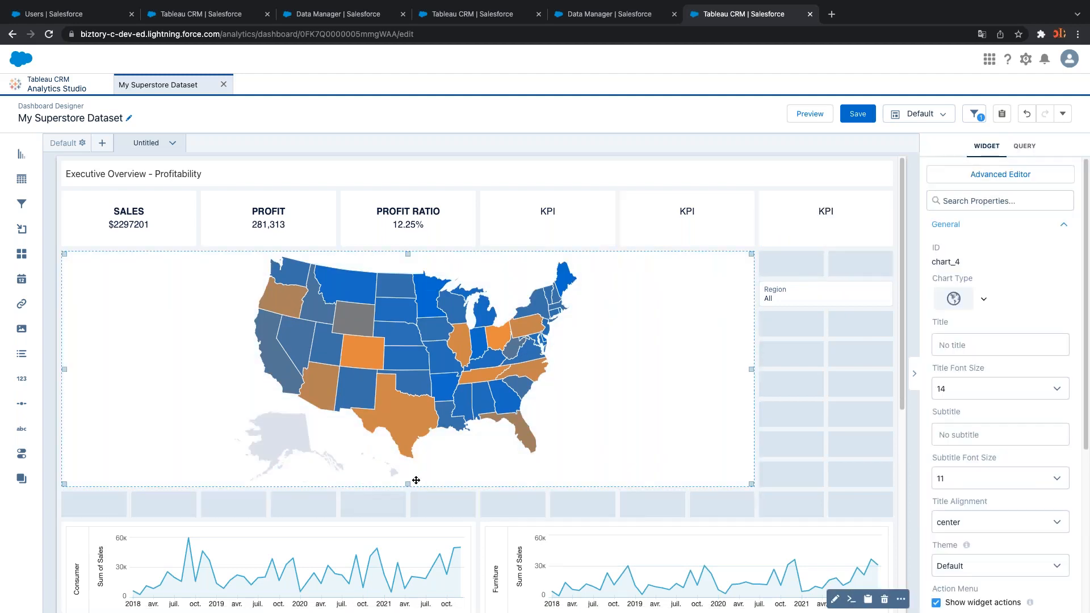
{"action": "left_click_drag", "start_coordinate": [407, 483], "coordinate": [405, 426]}
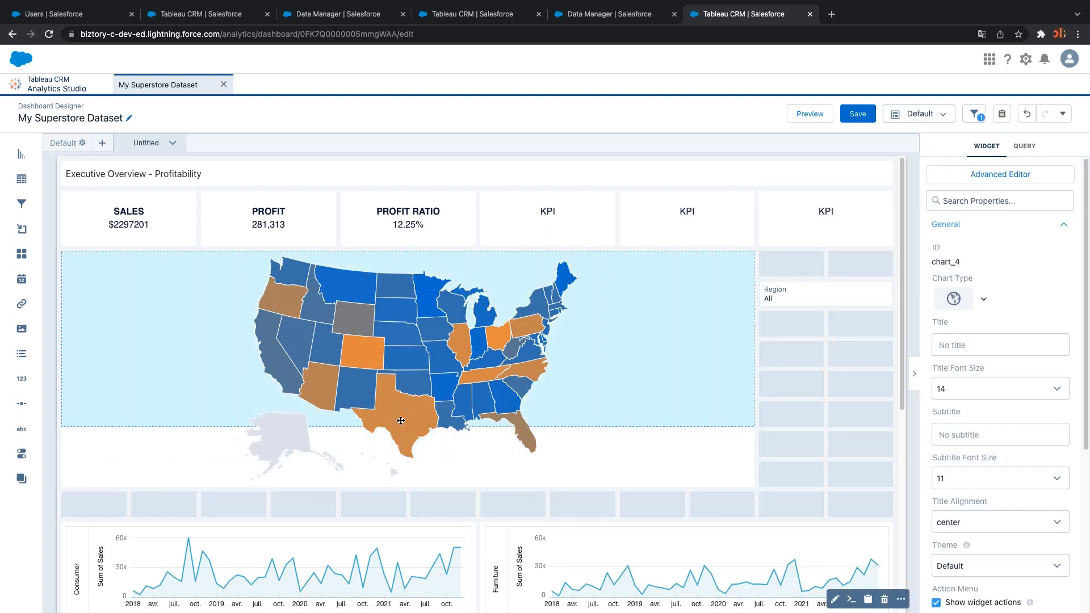
{"action": "left_click_drag", "start_coordinate": [840, 286], "coordinate": [838, 276]}
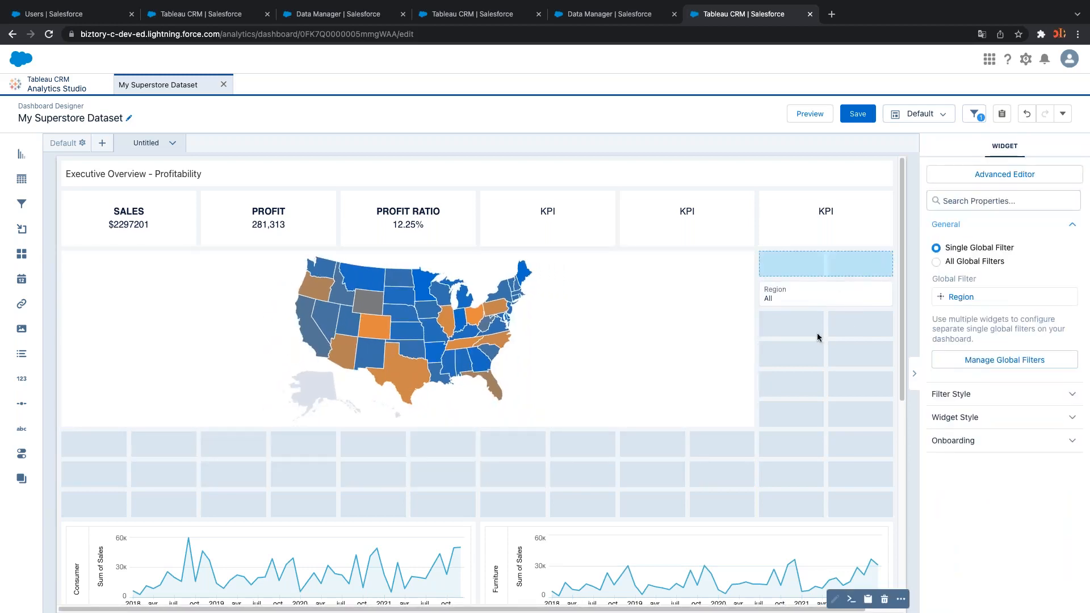
{"action": "scroll", "coordinate": [727, 470], "scroll_direction": "down", "scroll_amount": 3}
{"action": "left_click_drag", "start_coordinate": [358, 405], "coordinate": [382, 382]}
{"action": "left_click_drag", "start_coordinate": [691, 467], "coordinate": [703, 445]}
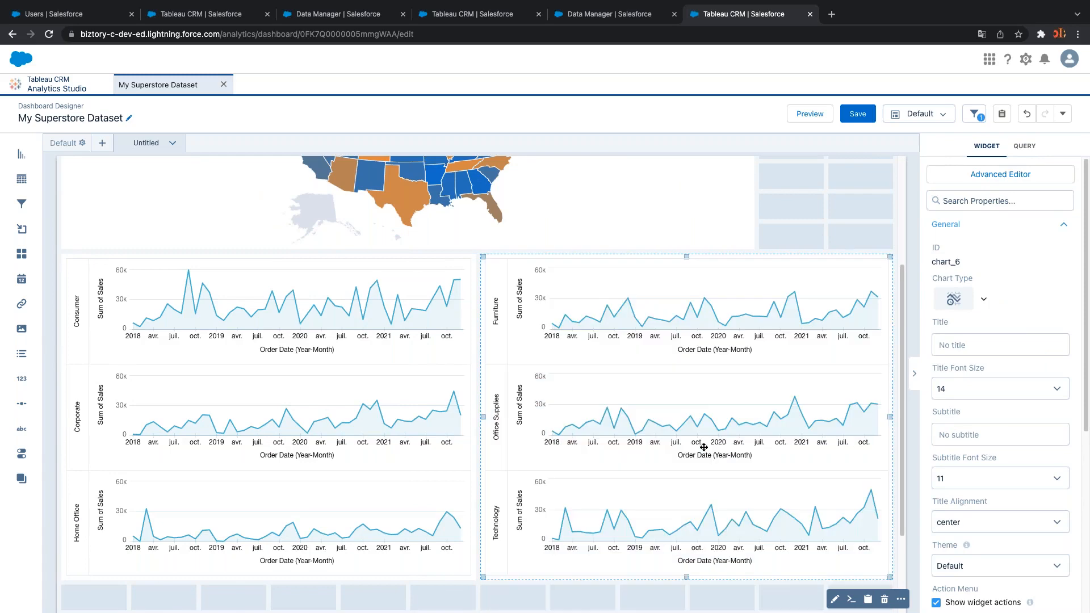
{"action": "scroll", "coordinate": [703, 445], "scroll_direction": "up", "scroll_amount": 3}
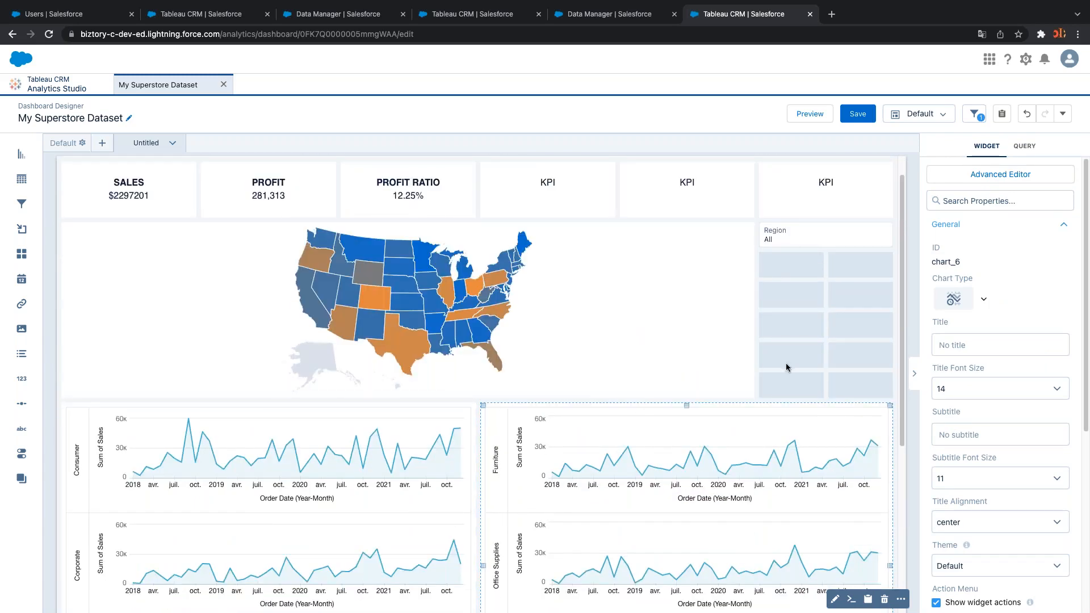
{"action": "left_click", "coordinate": [943, 118]}
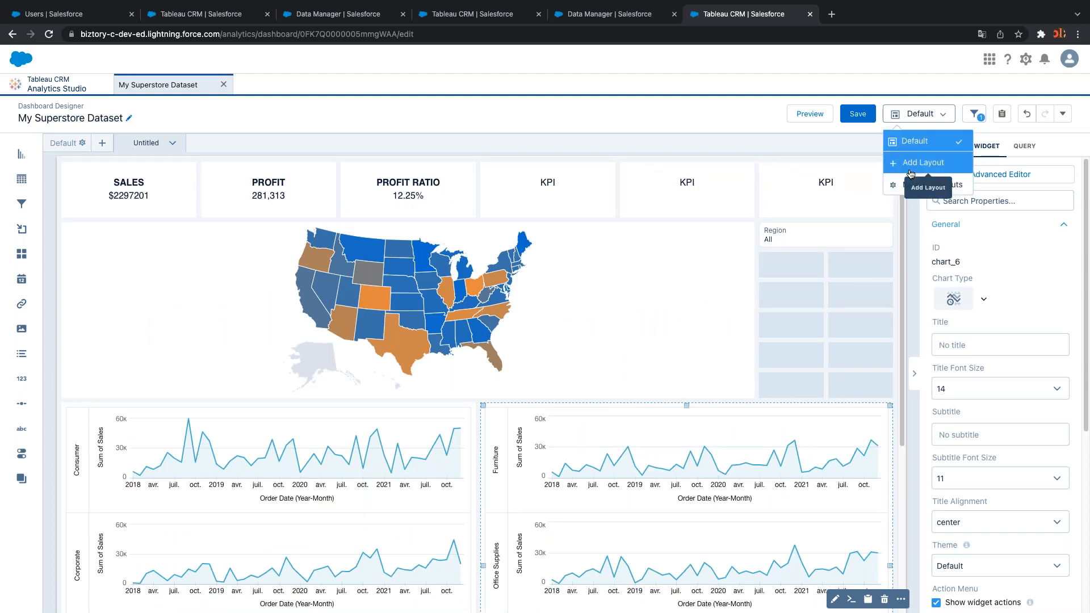
{"action": "left_click", "coordinate": [928, 114]}
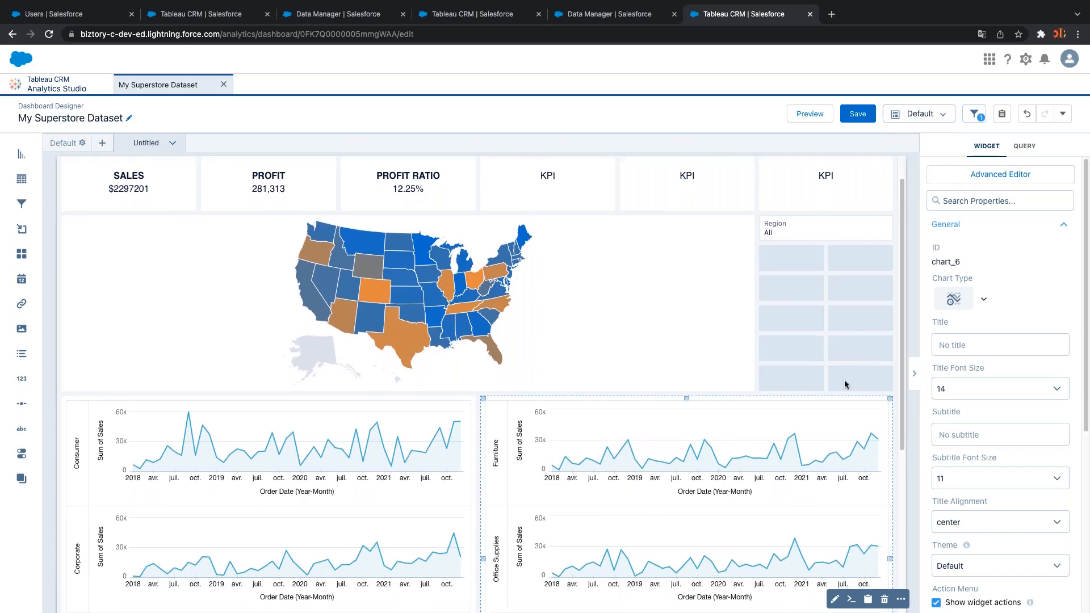
{"action": "scroll", "coordinate": [851, 351], "scroll_direction": "down", "scroll_amount": 3}
{"action": "scroll", "coordinate": [845, 348], "scroll_direction": "up", "scroll_amount": 4}
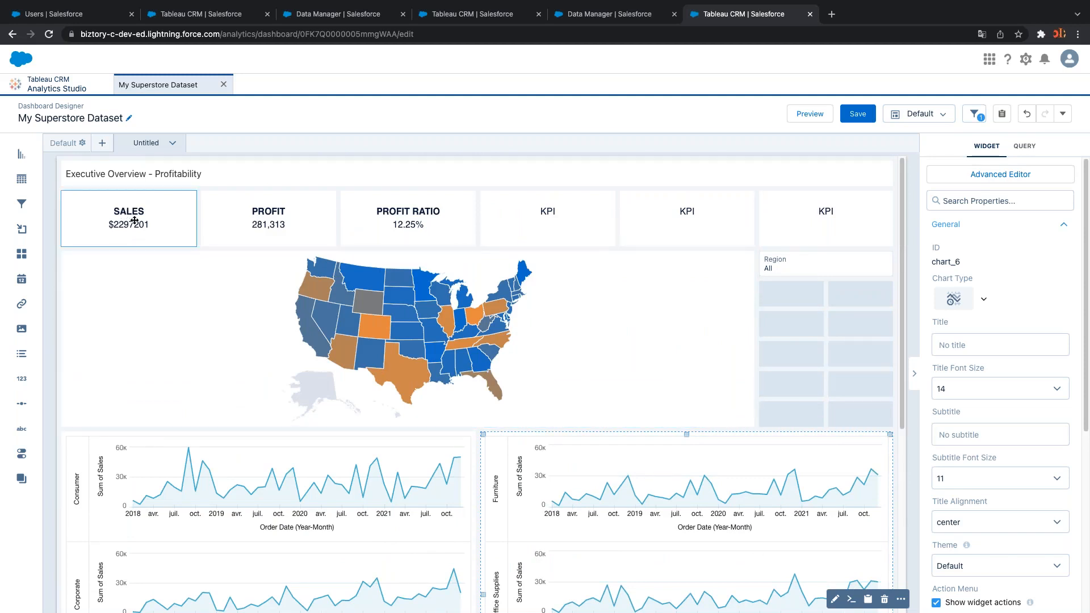
{"action": "scroll", "coordinate": [318, 506], "scroll_direction": "down", "scroll_amount": 3}
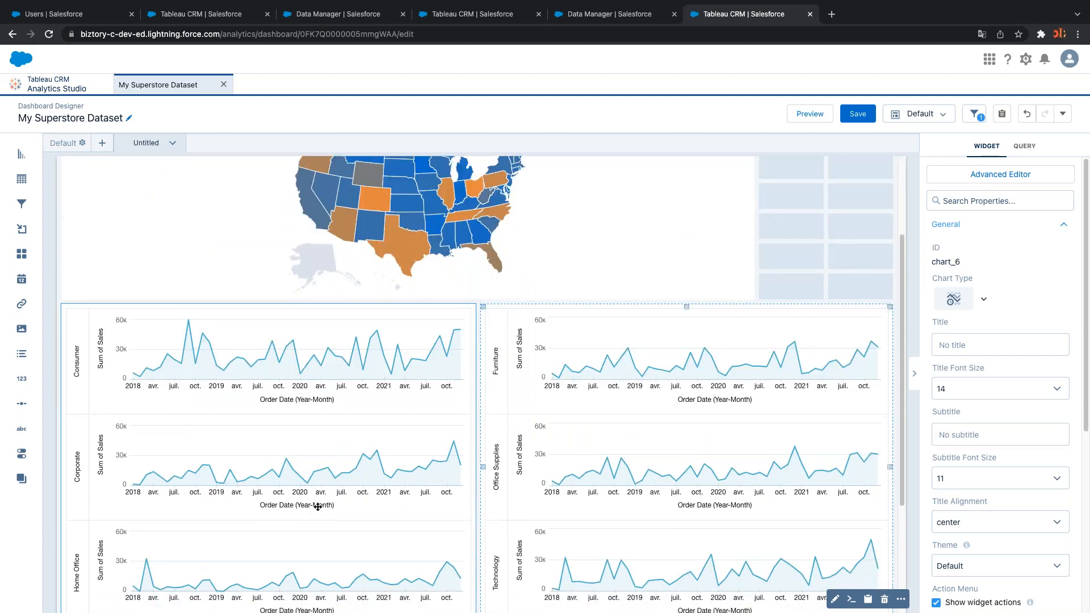
{"action": "scroll", "coordinate": [317, 507], "scroll_direction": "up", "scroll_amount": 3}
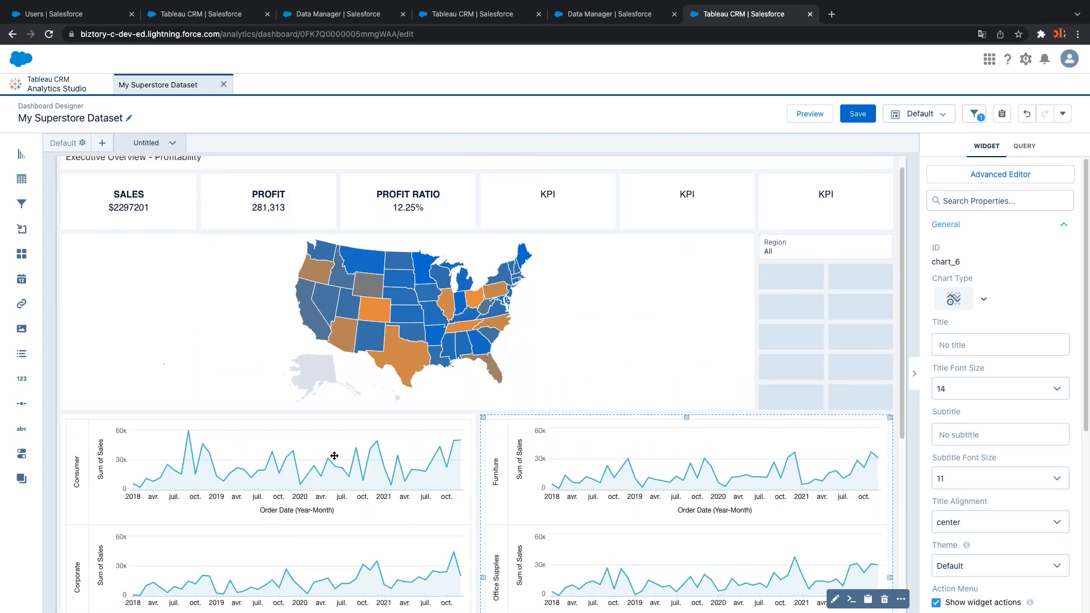
{"action": "scroll", "coordinate": [335, 456], "scroll_direction": "down", "scroll_amount": 1}
{"action": "scroll", "coordinate": [335, 457], "scroll_direction": "down", "scroll_amount": 8}
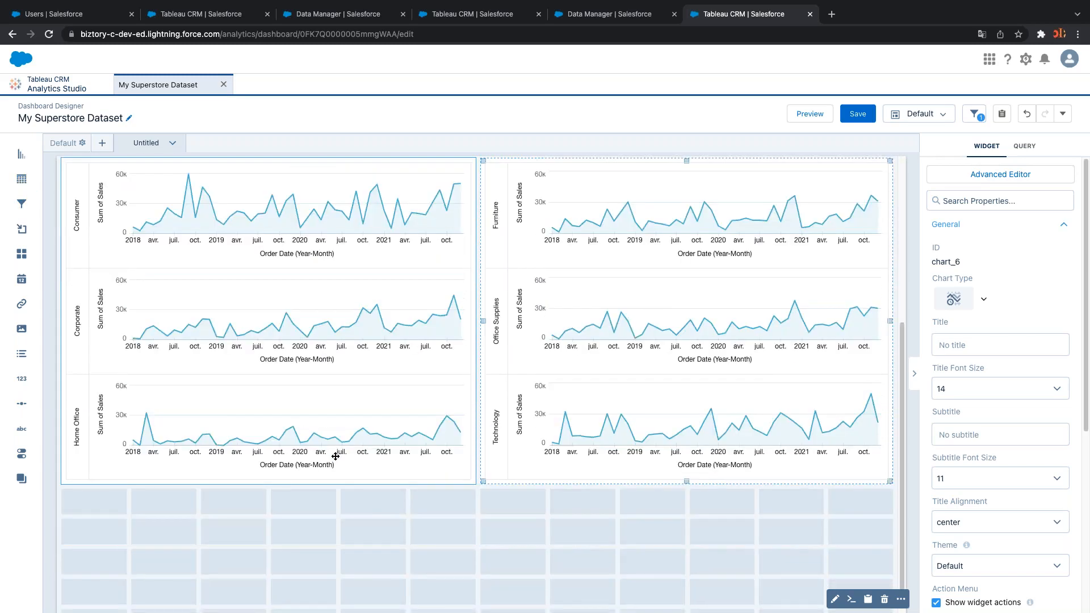
{"action": "scroll", "coordinate": [336, 457], "scroll_direction": "up", "scroll_amount": 8}
{"action": "scroll", "coordinate": [336, 457], "scroll_direction": "down", "scroll_amount": 1}
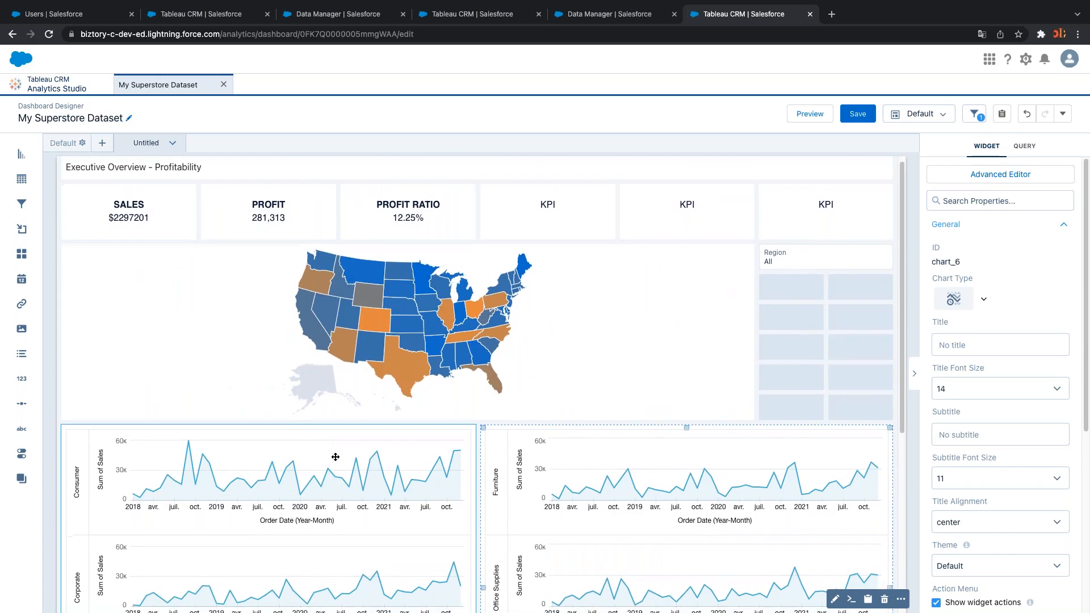
{"action": "scroll", "coordinate": [335, 457], "scroll_direction": "down", "scroll_amount": 6}
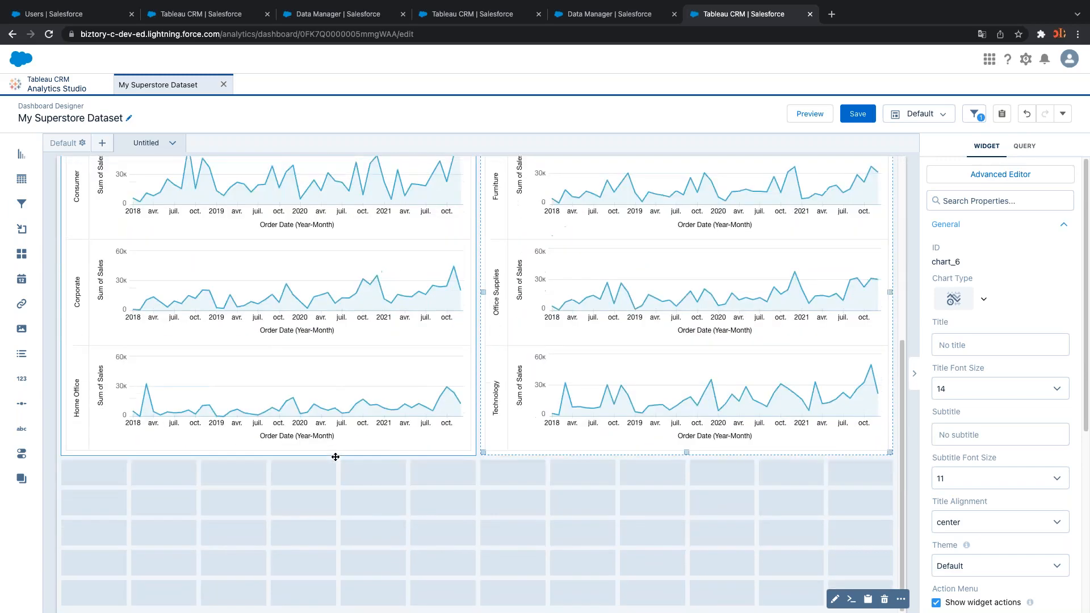
{"action": "scroll", "coordinate": [338, 461], "scroll_direction": "up", "scroll_amount": 2}
{"action": "scroll", "coordinate": [340, 460], "scroll_direction": "down", "scroll_amount": 2}
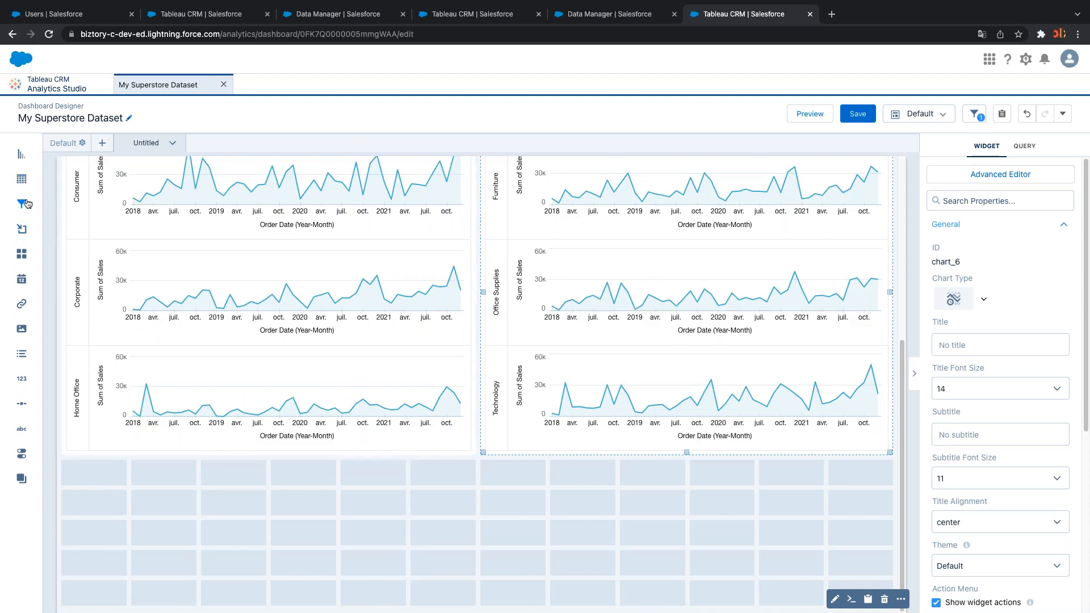
Add a full-width, taller table widget below the timelines and start its Orders query
{"action": "left_click_drag", "start_coordinate": [21, 179], "coordinate": [139, 531]}
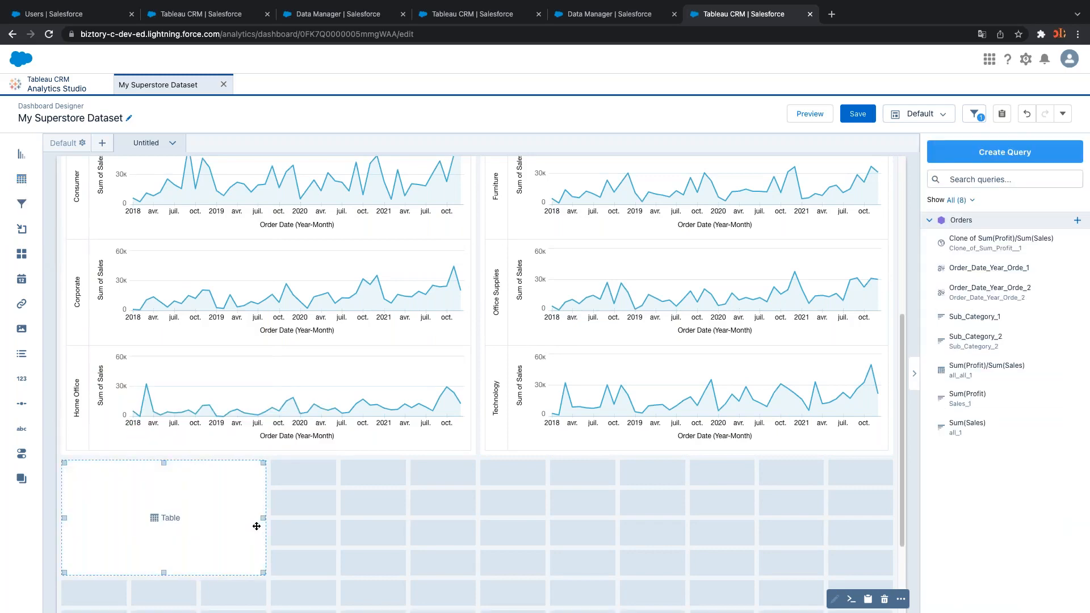
{"action": "left_click_drag", "start_coordinate": [261, 521], "coordinate": [836, 509]}
{"action": "scroll", "coordinate": [623, 470], "scroll_direction": "down", "scroll_amount": 2}
{"action": "left_click", "coordinate": [547, 420]}
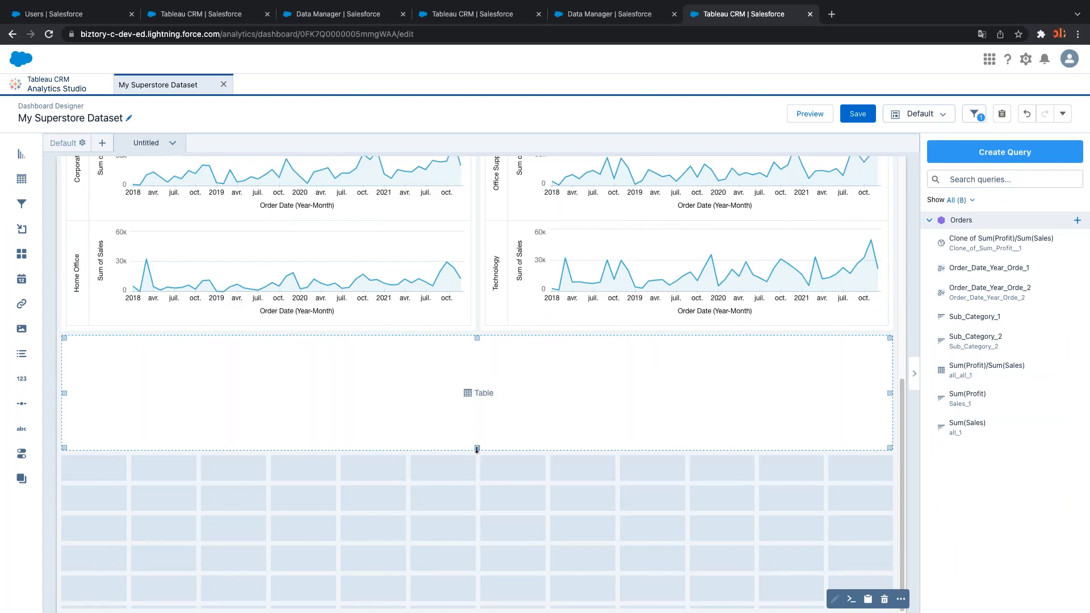
{"action": "left_click_drag", "start_coordinate": [476, 450], "coordinate": [478, 581]}
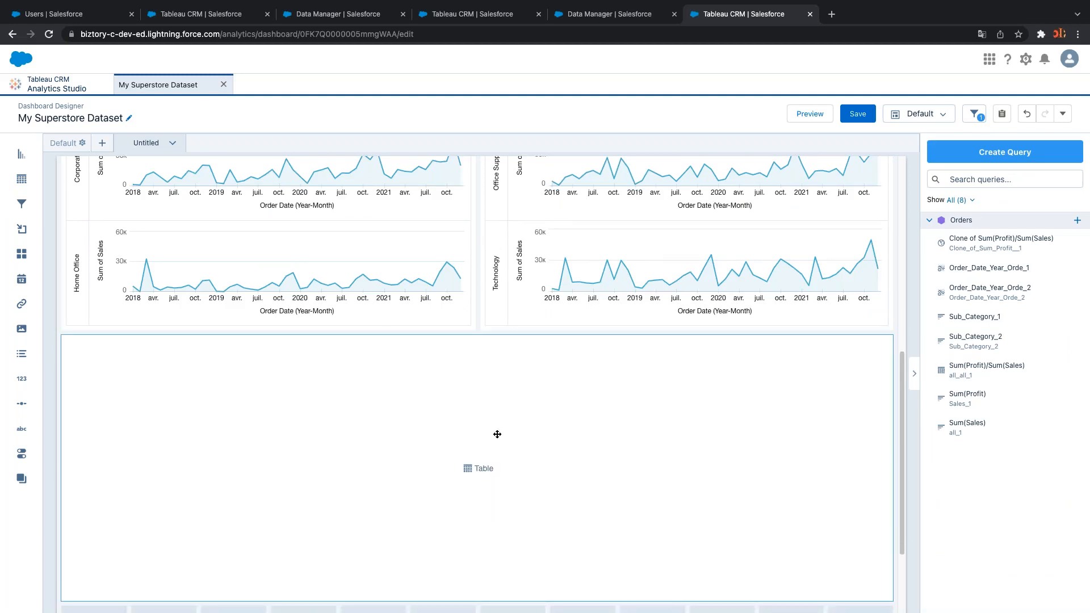
{"action": "left_click", "coordinate": [482, 469]}
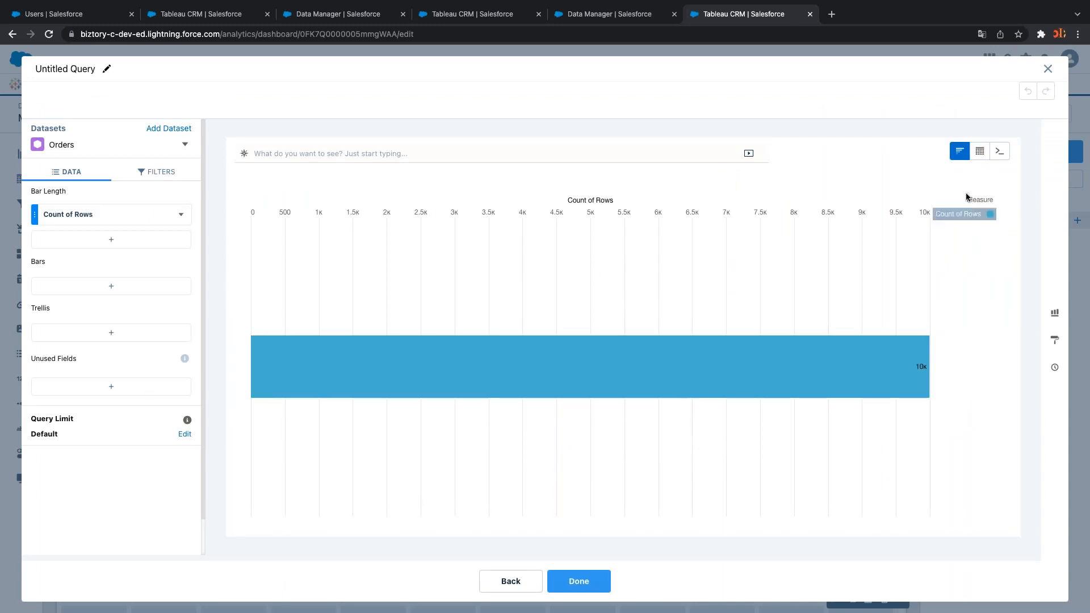
Switch the Orders query to Values Table mode
{"action": "left_click", "coordinate": [981, 154]}
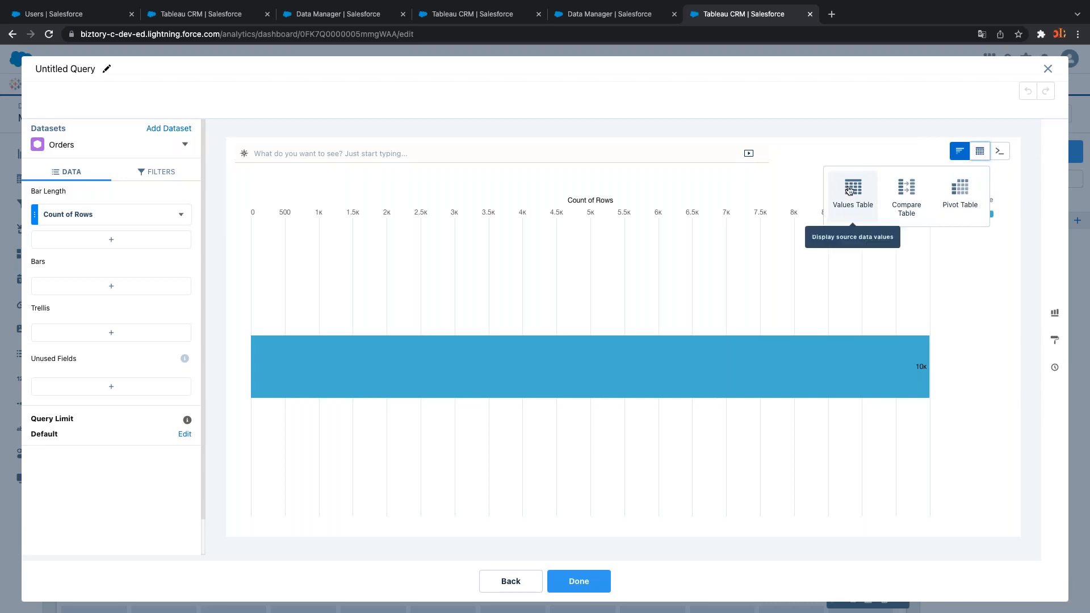
{"action": "left_click", "coordinate": [853, 189]}
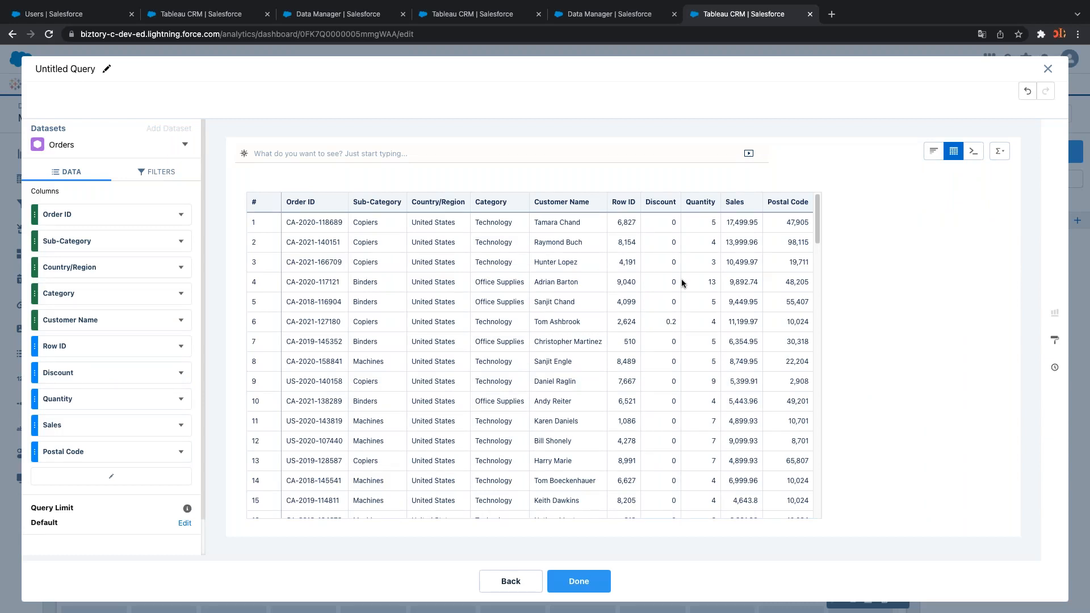
{"action": "scroll", "coordinate": [817, 237], "scroll_direction": "down", "scroll_amount": 5}
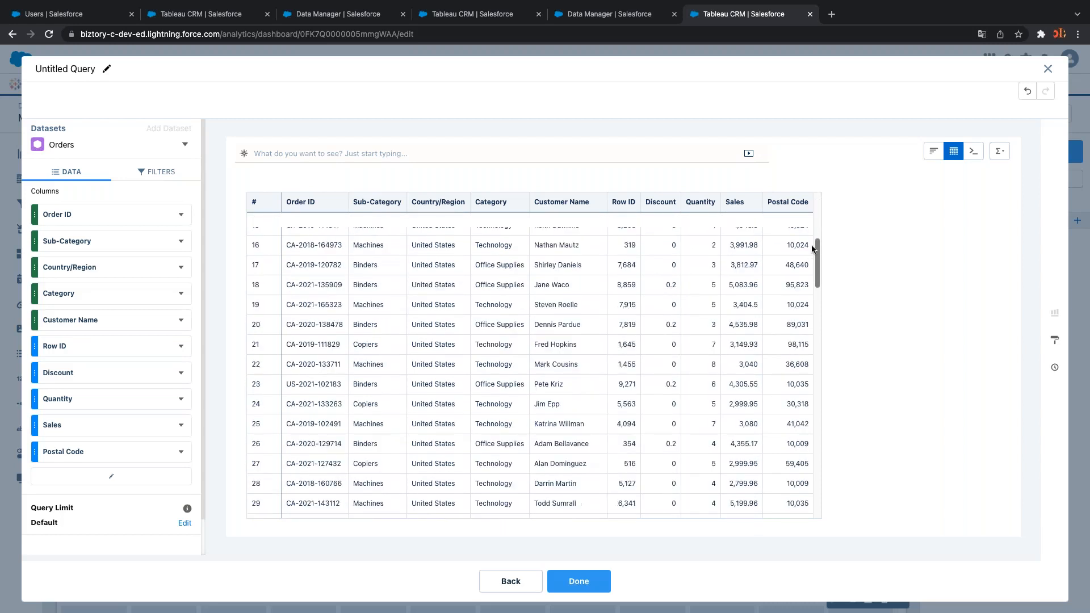
{"action": "scroll", "coordinate": [811, 248], "scroll_direction": "up", "scroll_amount": 5}
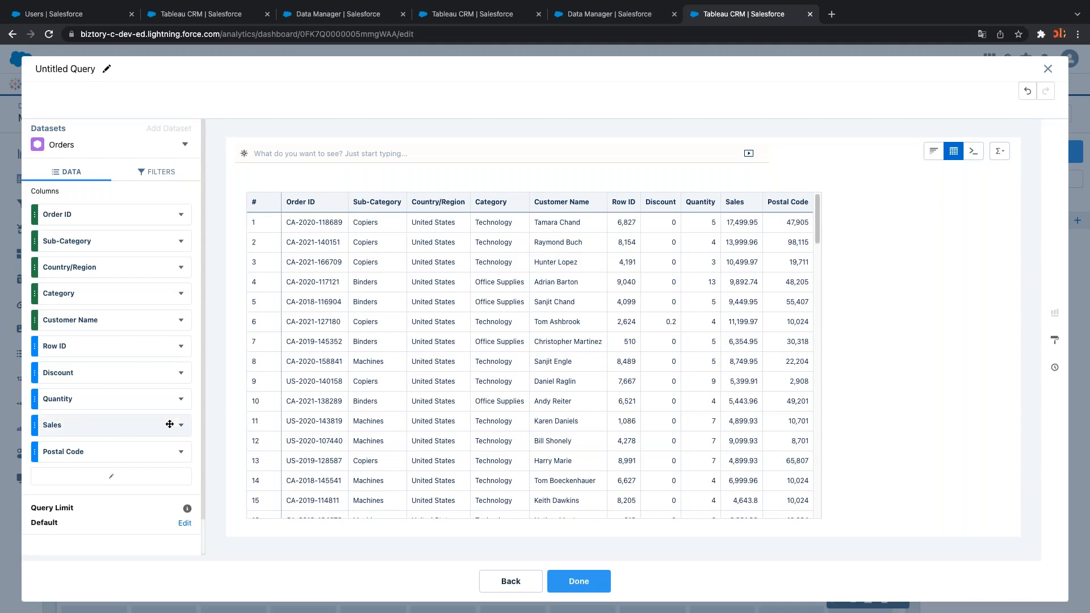
Remove the Discount and Customer Name columns and pick Product Name to add
{"action": "left_click", "coordinate": [181, 372]}
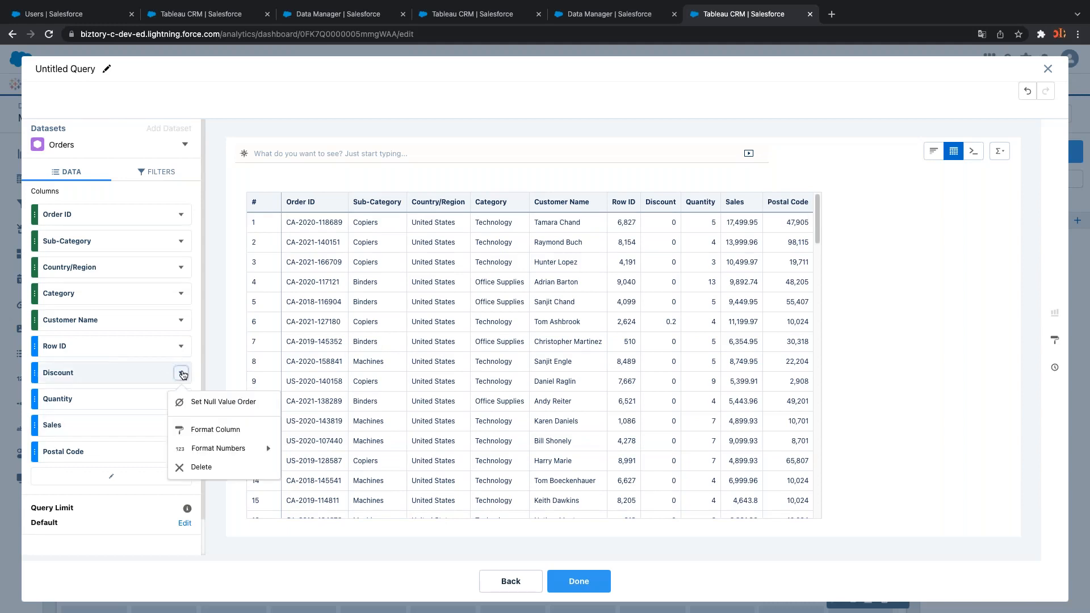
{"action": "left_click", "coordinate": [200, 467]}
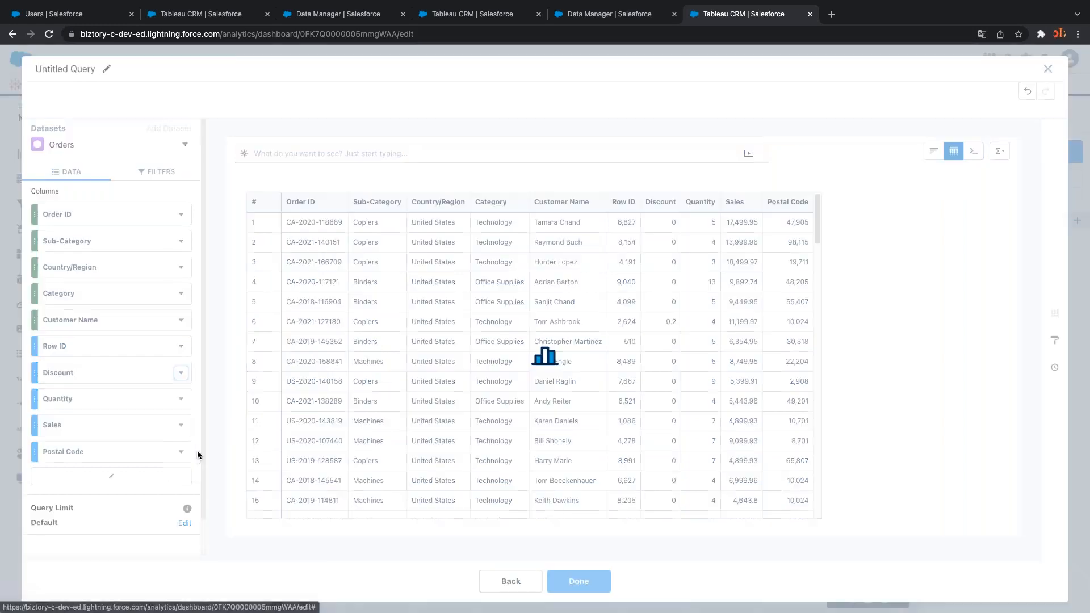
{"action": "left_click", "coordinate": [181, 321]}
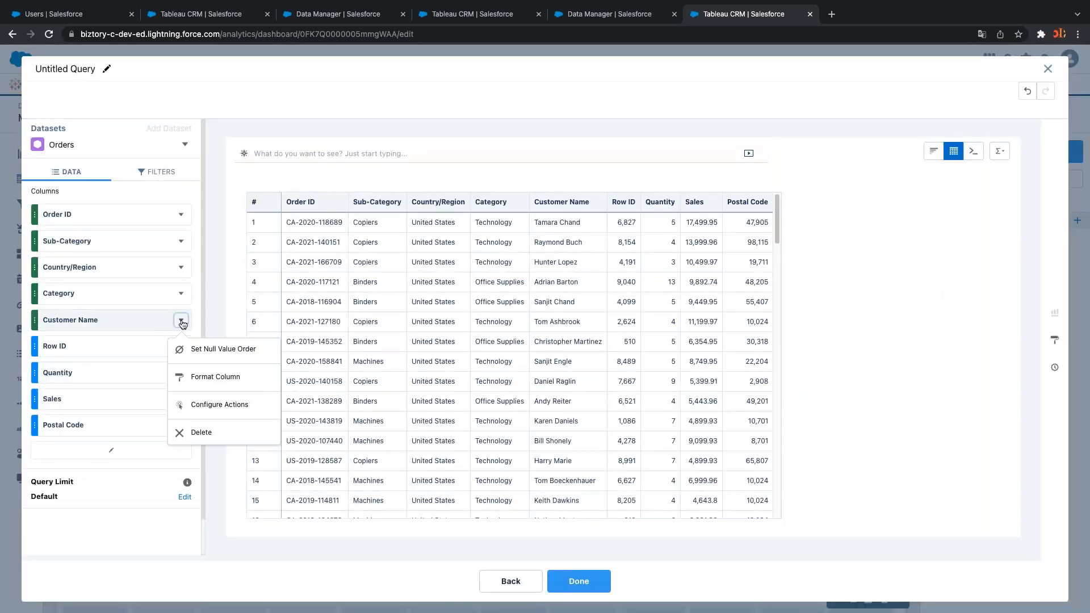
{"action": "left_click", "coordinate": [211, 434]}
{"action": "scroll", "coordinate": [179, 398], "scroll_direction": "down", "scroll_amount": 1}
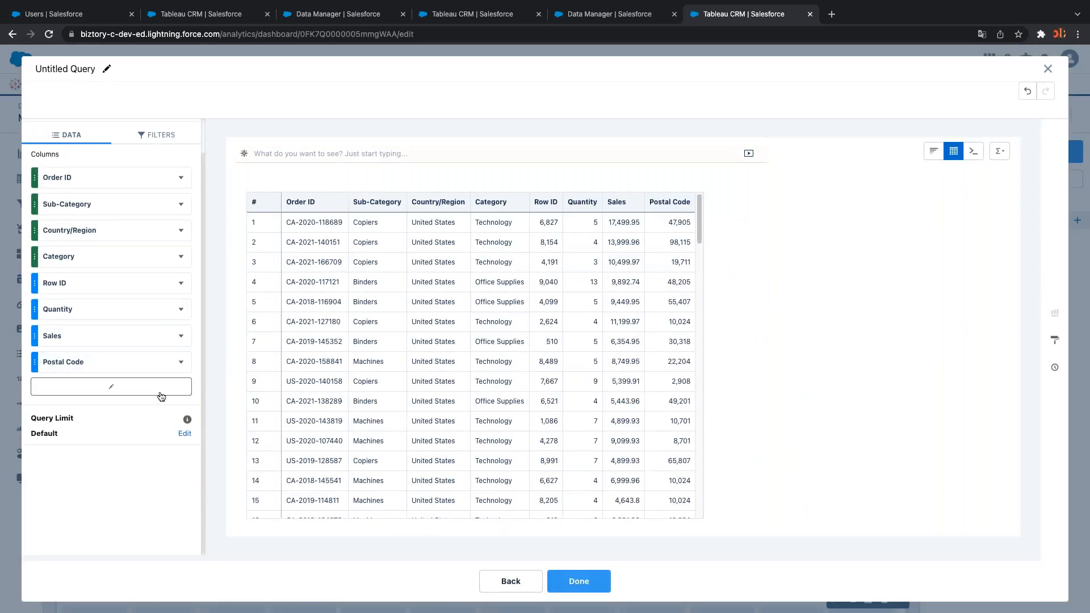
{"action": "left_click", "coordinate": [149, 396]}
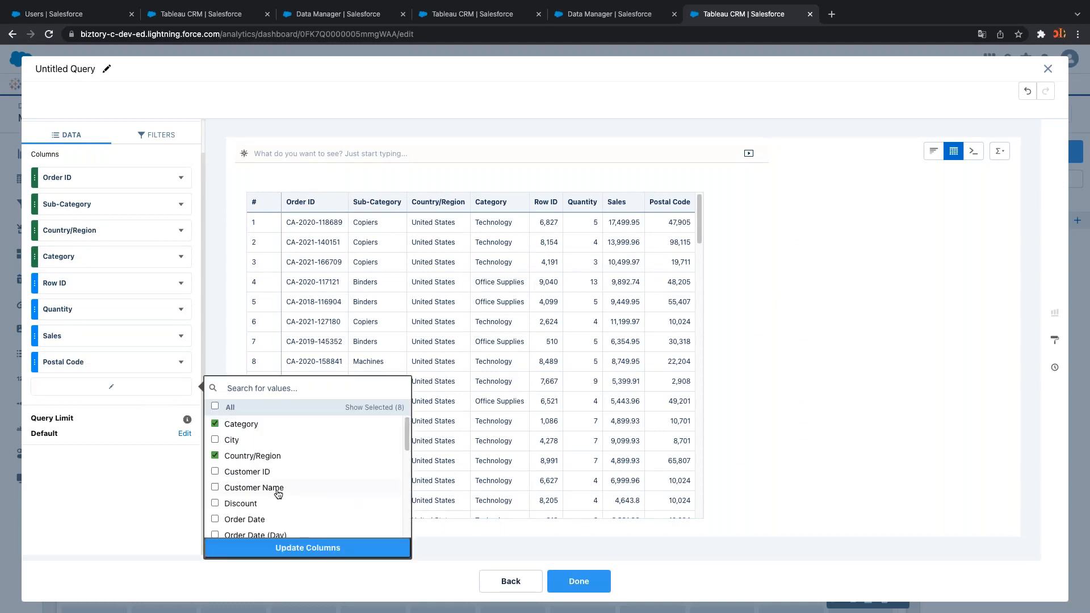
{"action": "scroll", "coordinate": [279, 488], "scroll_direction": "down", "scroll_amount": 2}
{"action": "scroll", "coordinate": [278, 493], "scroll_direction": "down", "scroll_amount": 4}
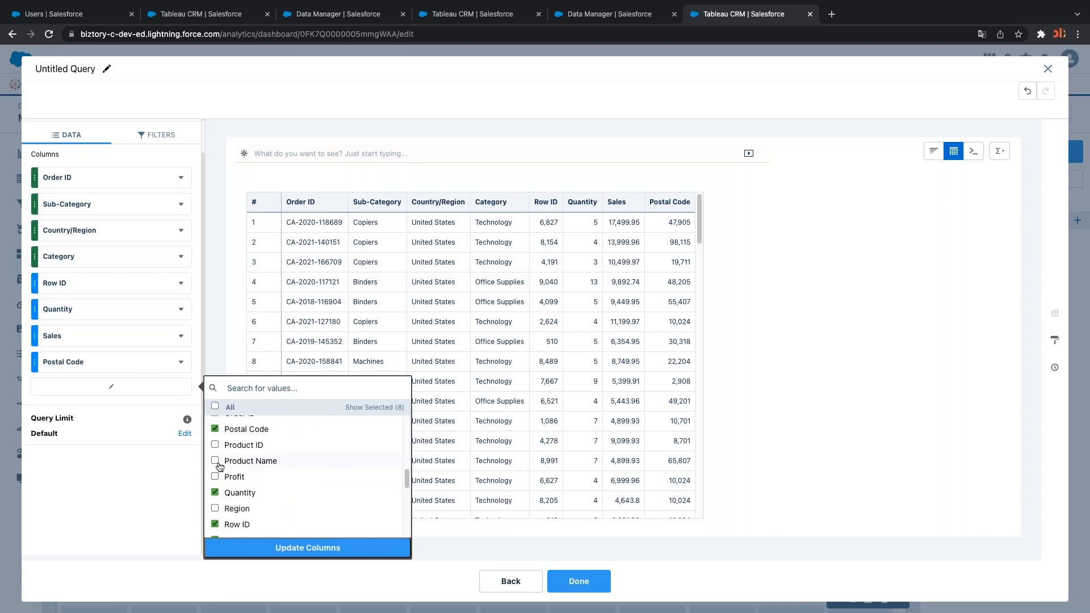
Apply the column selection so Product Name joins the values table
{"action": "left_click", "coordinate": [290, 548]}
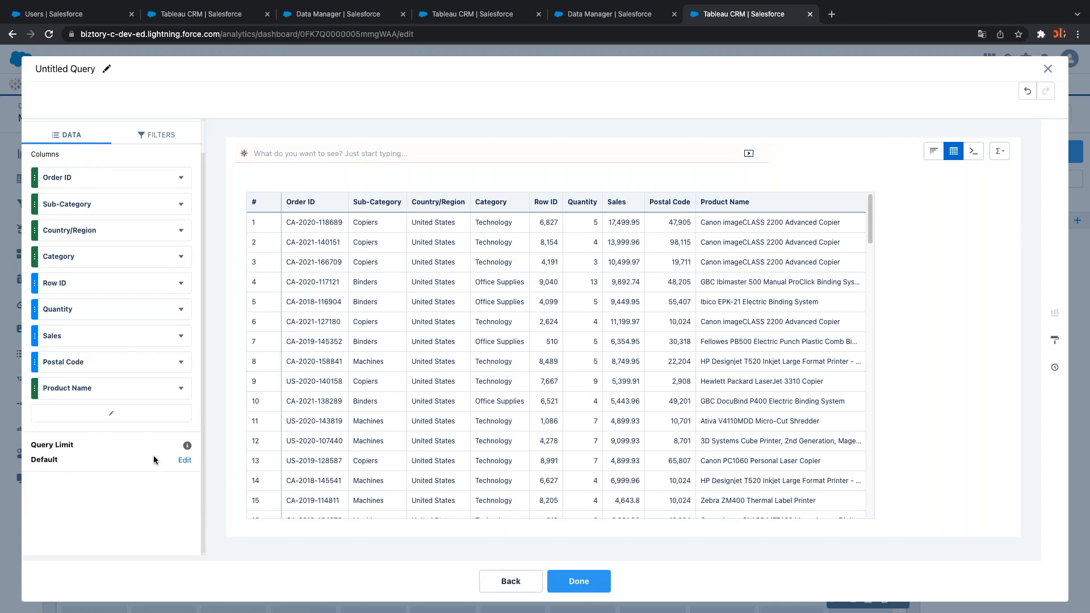
Set the query's result limit to 10000 rows and finish the query
{"action": "left_click", "coordinate": [186, 461]}
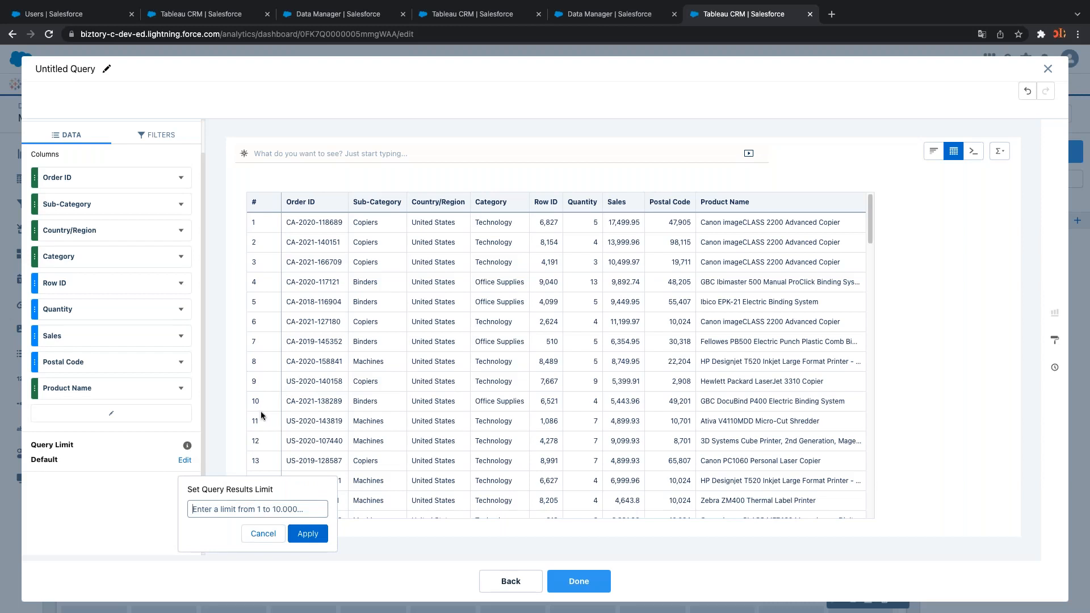
{"action": "type", "text": "10"}
{"action": "left_click", "coordinate": [308, 535]}
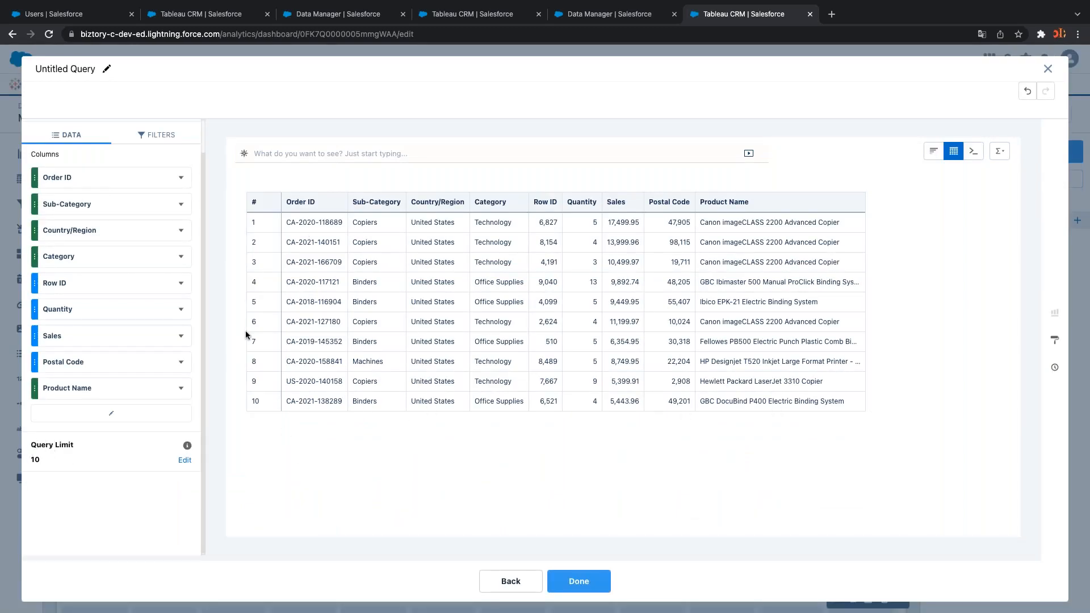
{"action": "left_click", "coordinate": [186, 461]}
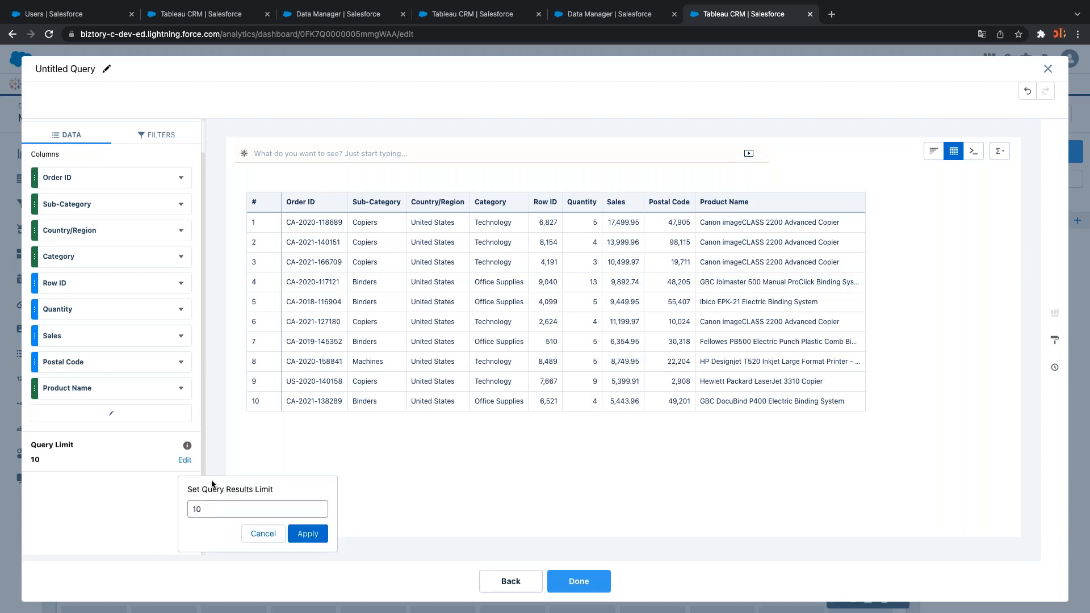
{"action": "type", "text": "0000"}
{"action": "key", "text": "BackSpace"}
{"action": "key", "text": "BackSpace"}
{"action": "left_click", "coordinate": [307, 534]}
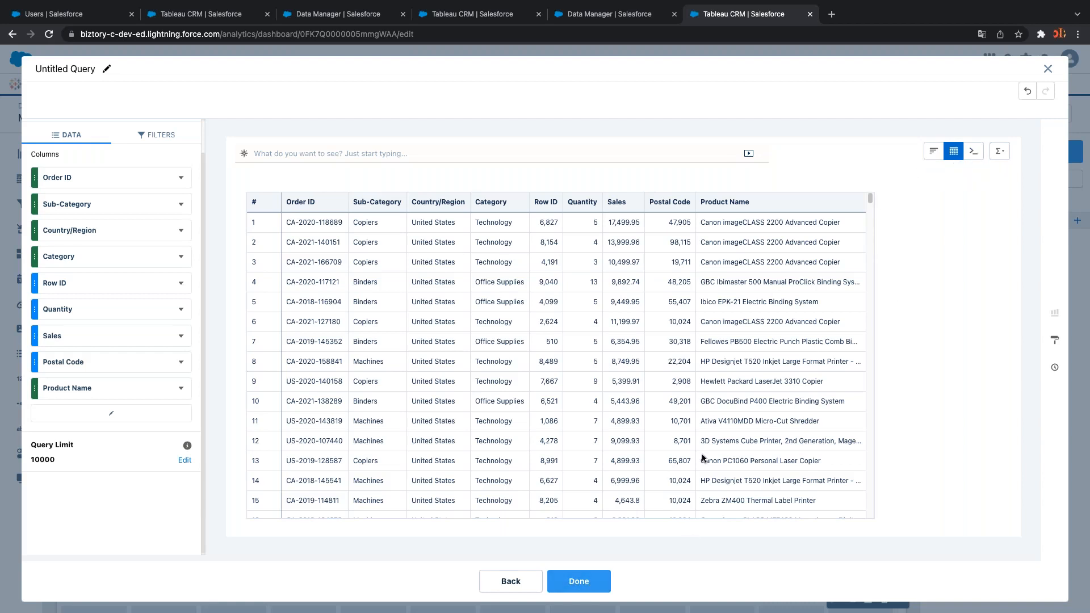
{"action": "left_click", "coordinate": [598, 578]}
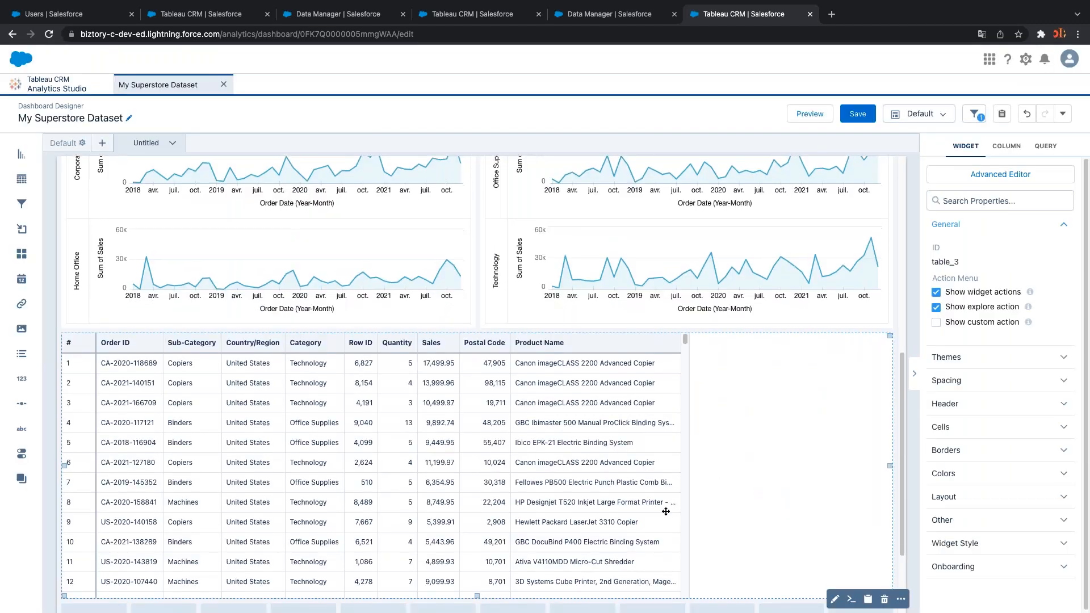
Set the order table's Column Width to Fit to Widget
{"action": "scroll", "coordinate": [665, 510], "scroll_direction": "down", "scroll_amount": 3}
{"action": "scroll", "coordinate": [665, 511], "scroll_direction": "up", "scroll_amount": 3}
{"action": "scroll", "coordinate": [665, 511], "scroll_direction": "down", "scroll_amount": 1}
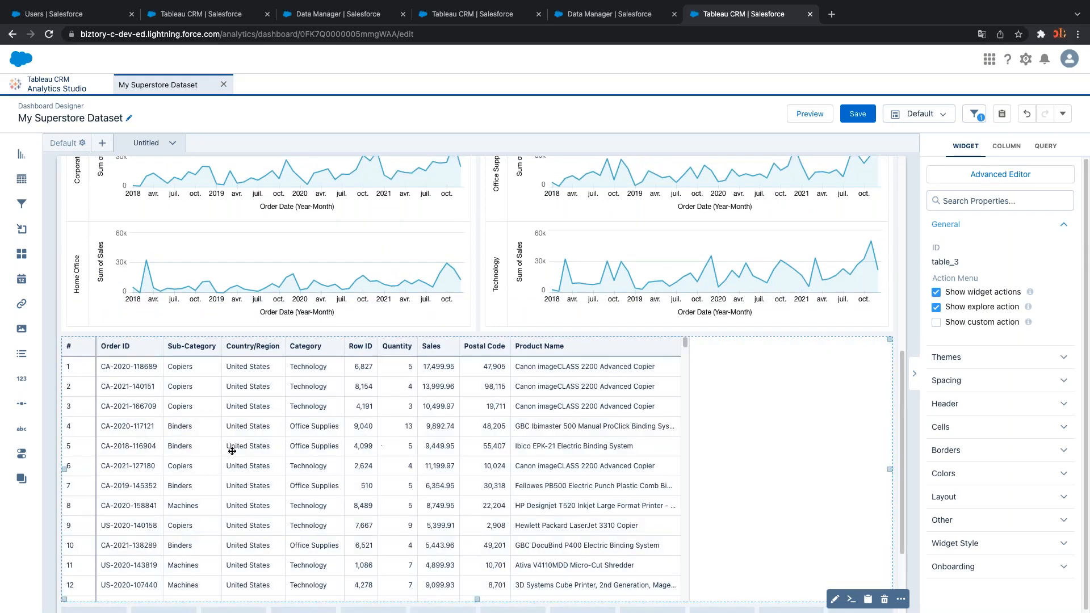
{"action": "left_click", "coordinate": [989, 379]}
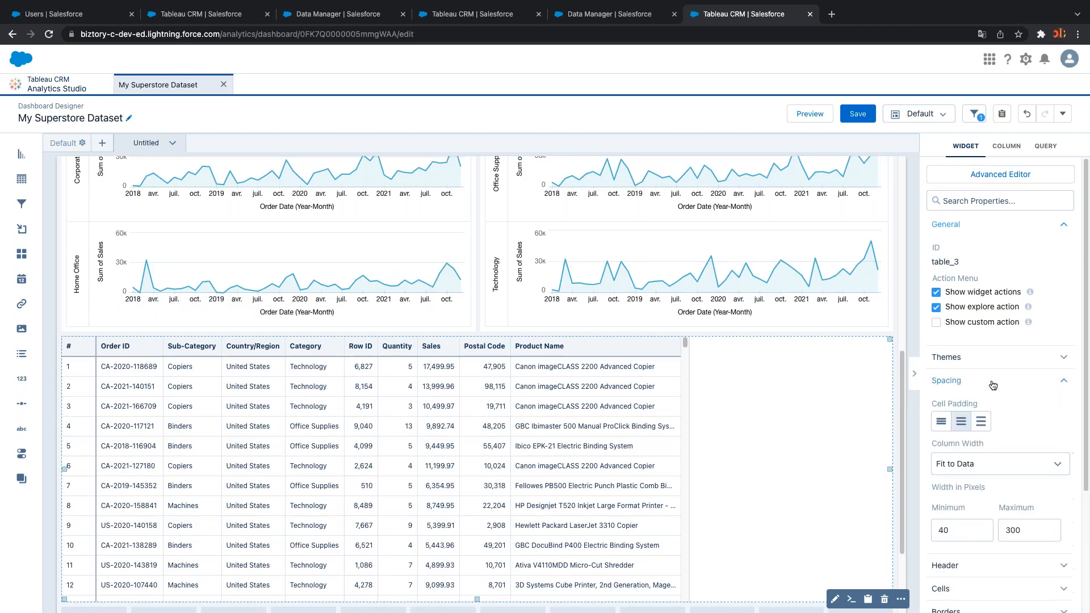
{"action": "scroll", "coordinate": [1002, 420], "scroll_direction": "down", "scroll_amount": 1}
{"action": "left_click", "coordinate": [1007, 426]}
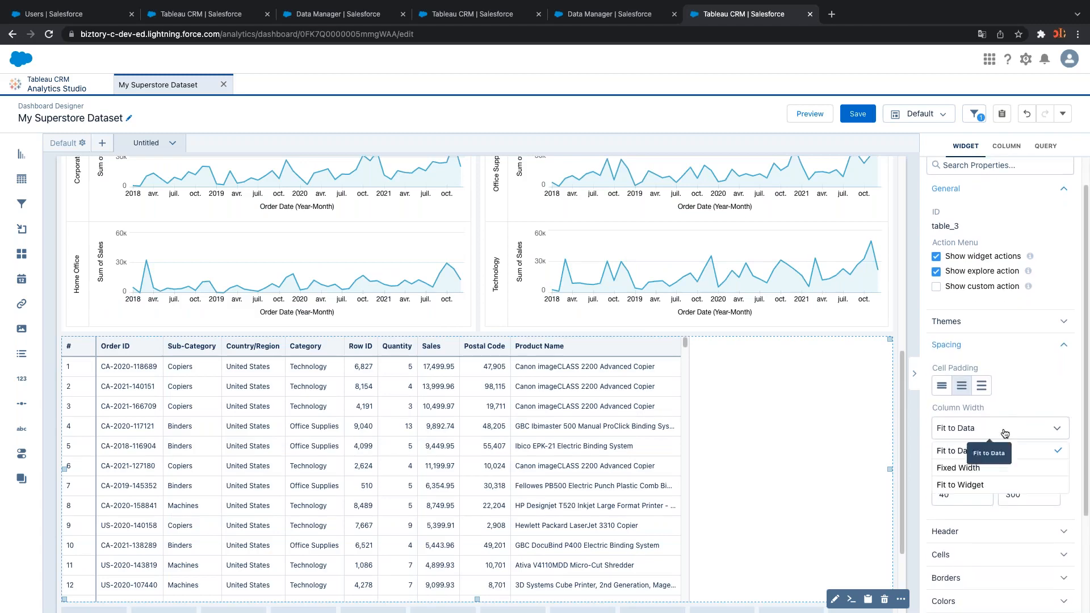
{"action": "left_click", "coordinate": [985, 488]}
Make the order table widget taller
{"action": "scroll", "coordinate": [635, 519], "scroll_direction": "down", "scroll_amount": 3}
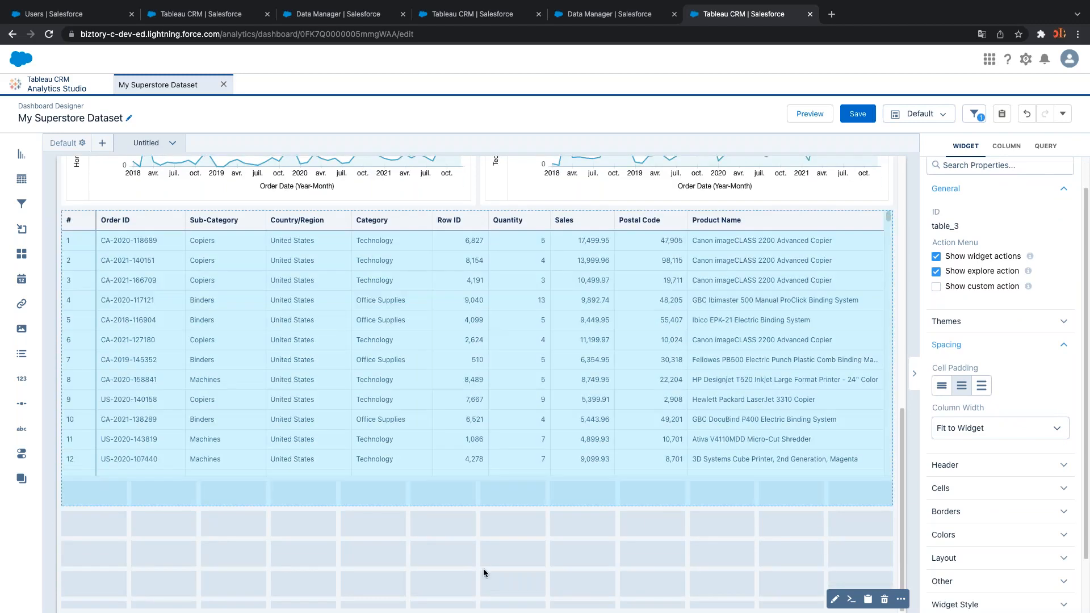
{"action": "left_click", "coordinate": [513, 494]}
{"action": "scroll", "coordinate": [508, 461], "scroll_direction": "down", "scroll_amount": 3}
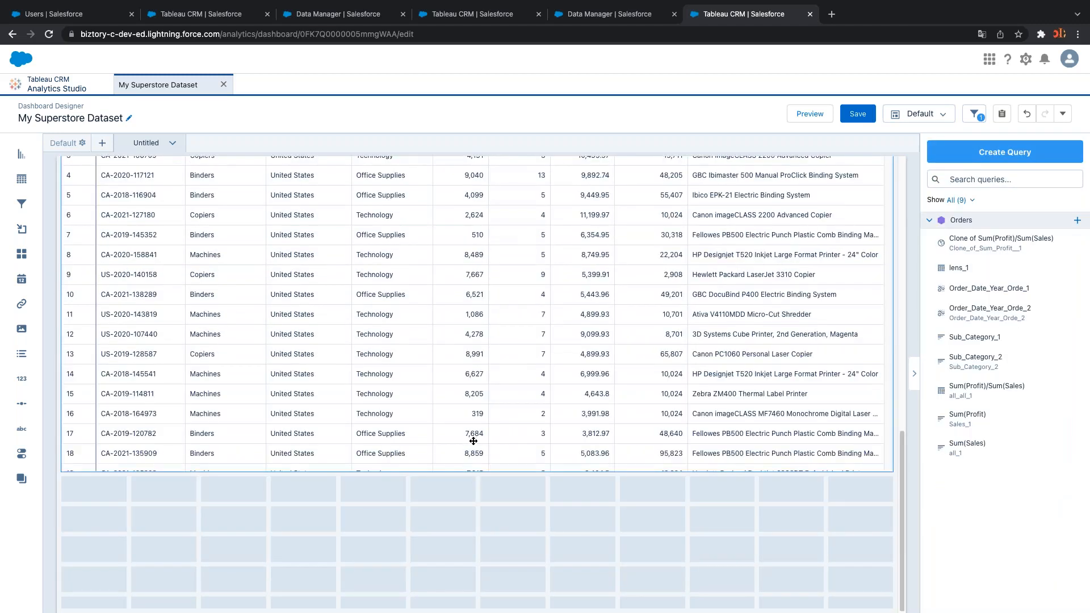
{"action": "left_click", "coordinate": [477, 469]}
{"action": "left_click_drag", "start_coordinate": [476, 470], "coordinate": [503, 524]}
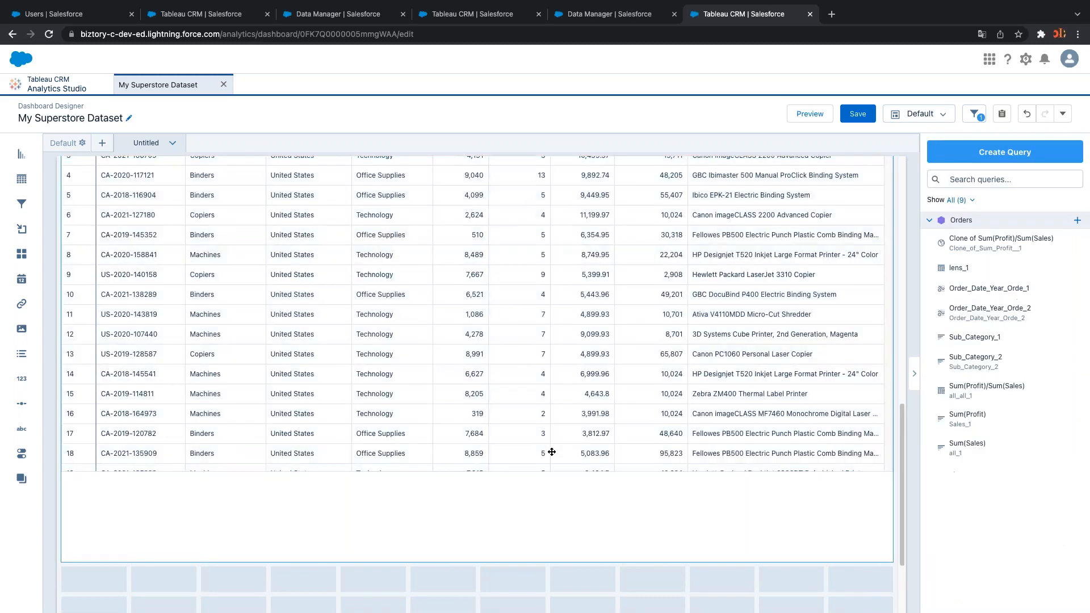
{"action": "scroll", "coordinate": [551, 453], "scroll_direction": "up", "scroll_amount": 7}
{"action": "scroll", "coordinate": [555, 458], "scroll_direction": "down", "scroll_amount": 3}
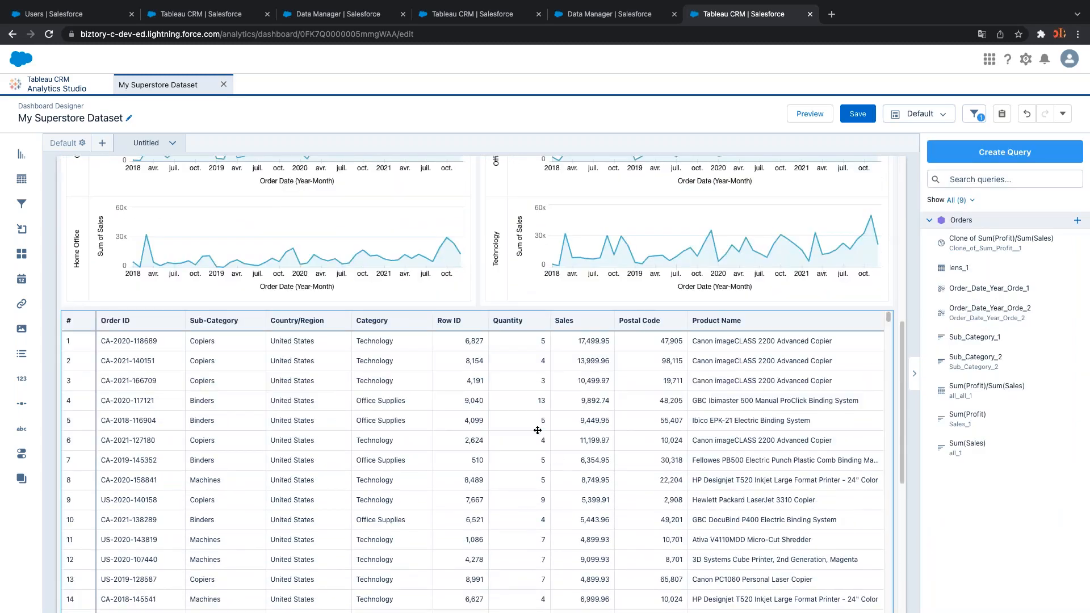
{"action": "left_click", "coordinate": [537, 431]}
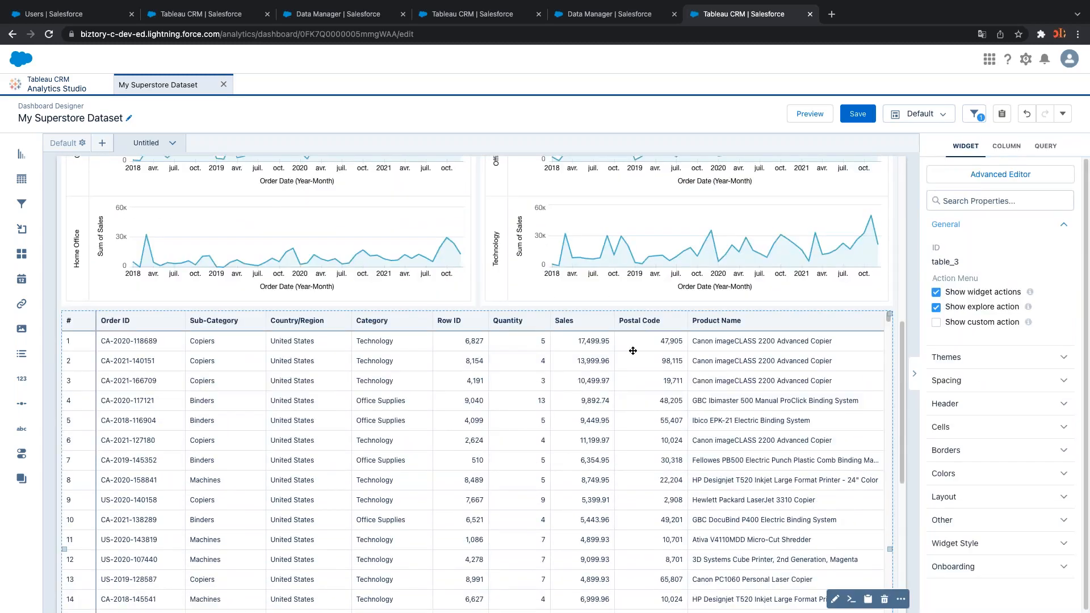
{"action": "left_click", "coordinate": [808, 114]}
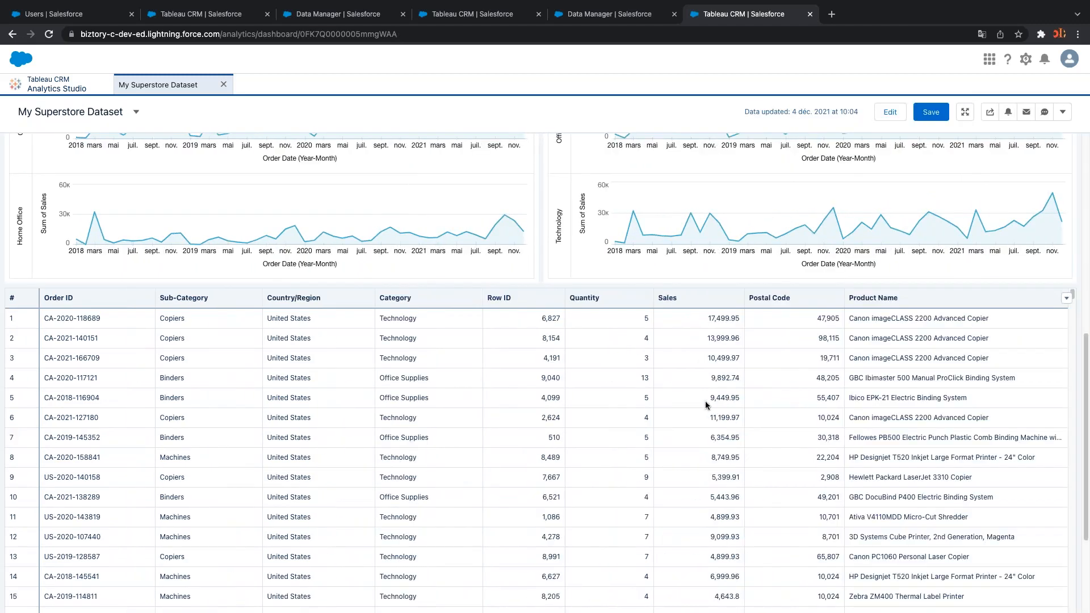
{"action": "scroll", "coordinate": [704, 401], "scroll_direction": "up", "scroll_amount": 8}
{"action": "scroll", "coordinate": [706, 413], "scroll_direction": "down", "scroll_amount": 8}
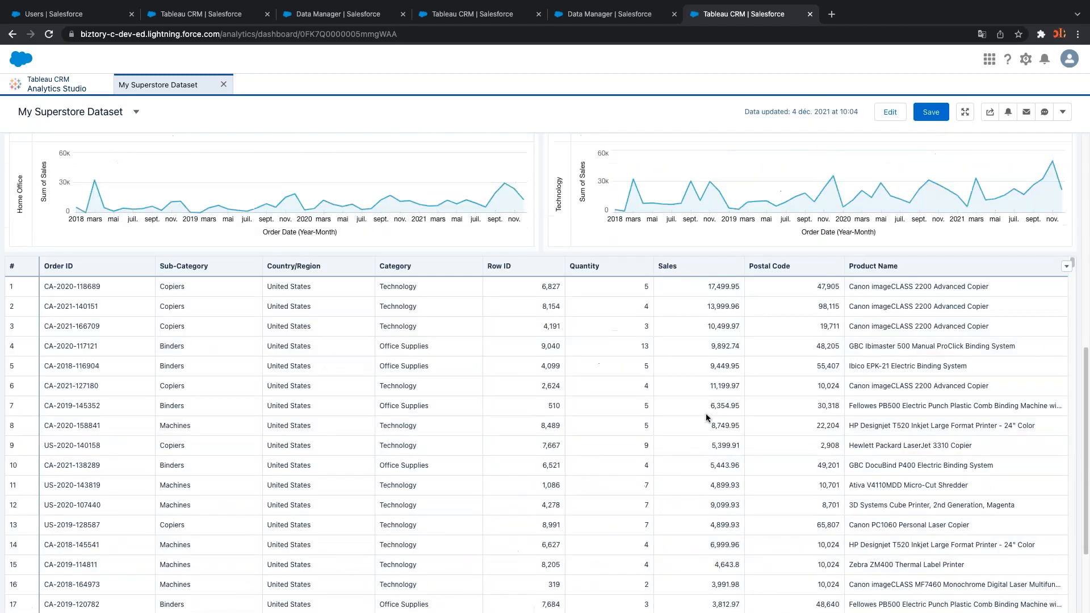
{"action": "scroll", "coordinate": [705, 414], "scroll_direction": "down", "scroll_amount": 3}
{"action": "left_click", "coordinate": [899, 111]}
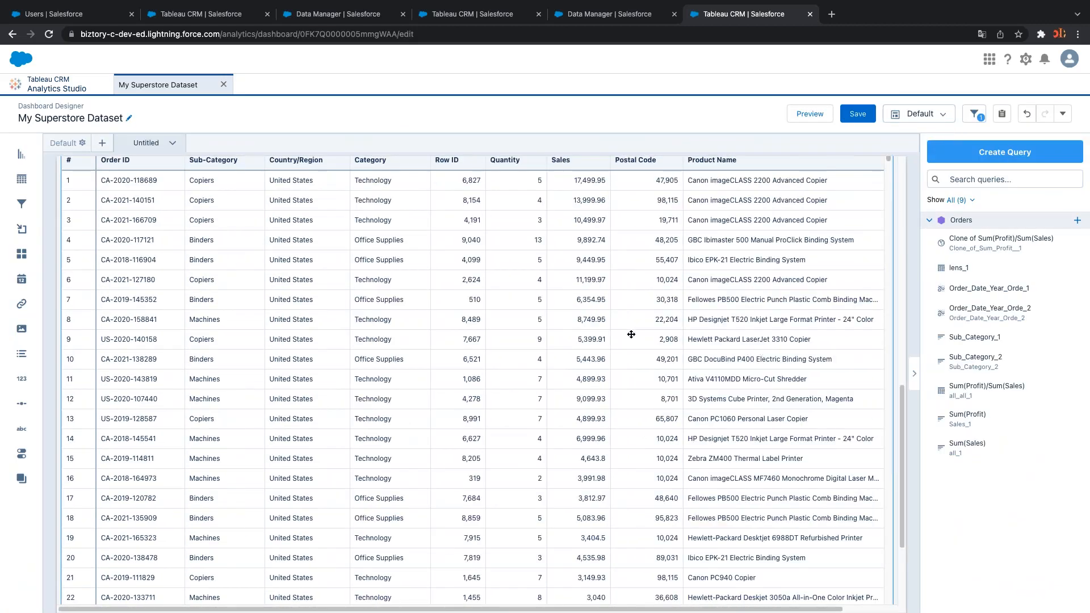
{"action": "scroll", "coordinate": [631, 335], "scroll_direction": "up", "scroll_amount": 8}
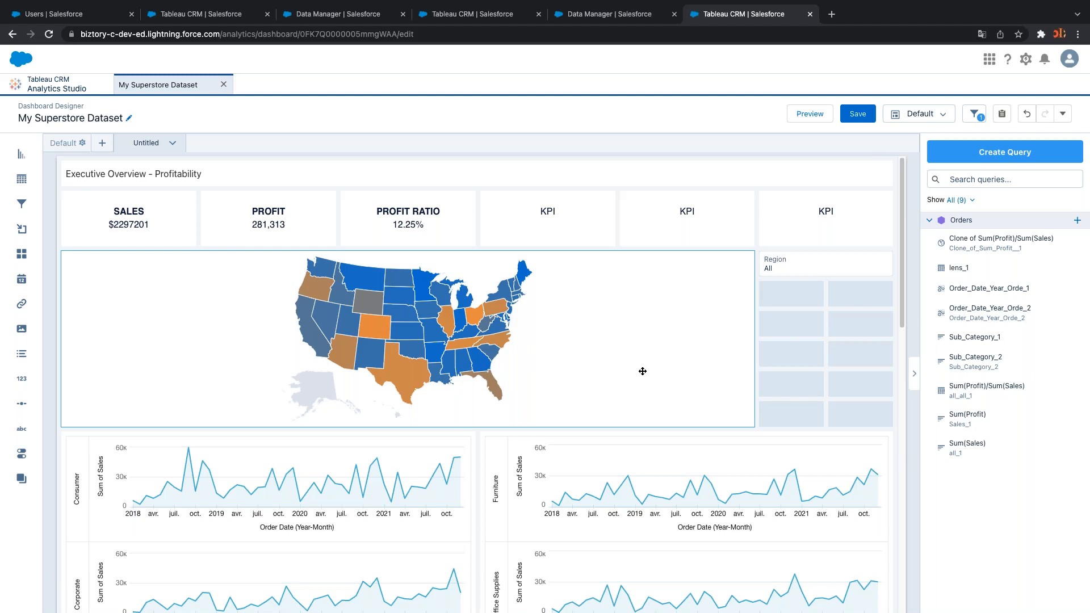
Narrow the state map from its right edge, opening empty space before the Region filter
{"action": "left_click", "coordinate": [431, 466]}
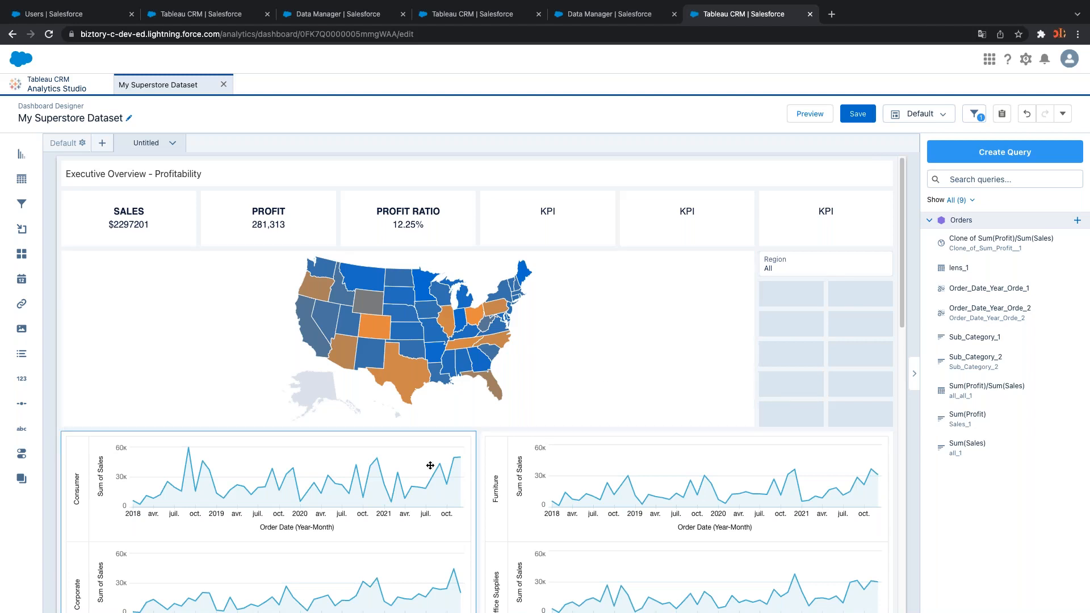
{"action": "scroll", "coordinate": [447, 470], "scroll_direction": "down", "scroll_amount": 2}
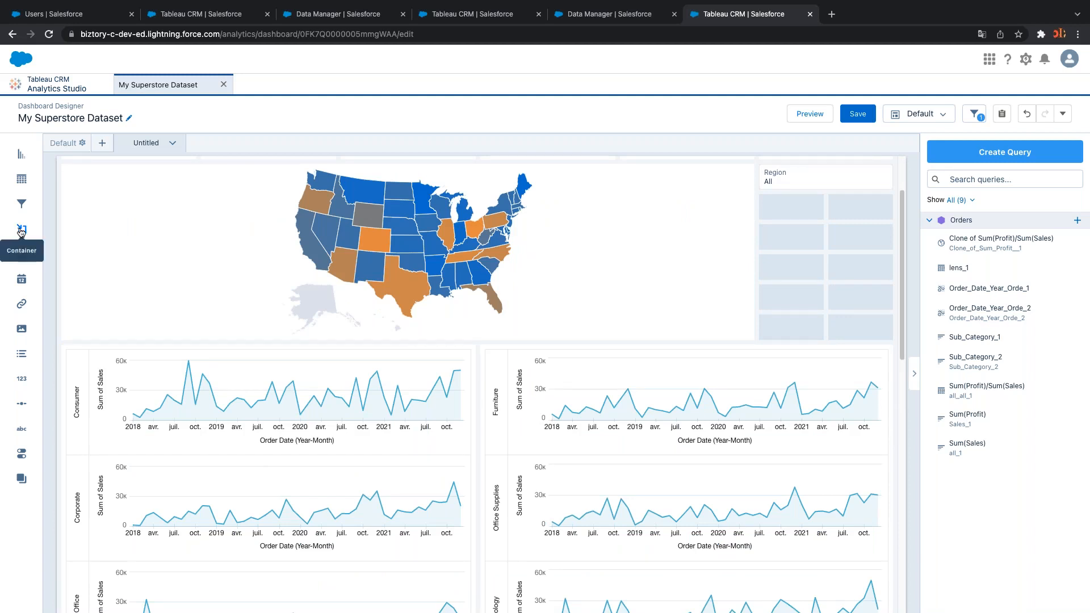
{"action": "scroll", "coordinate": [73, 311], "scroll_direction": "up", "scroll_amount": 1}
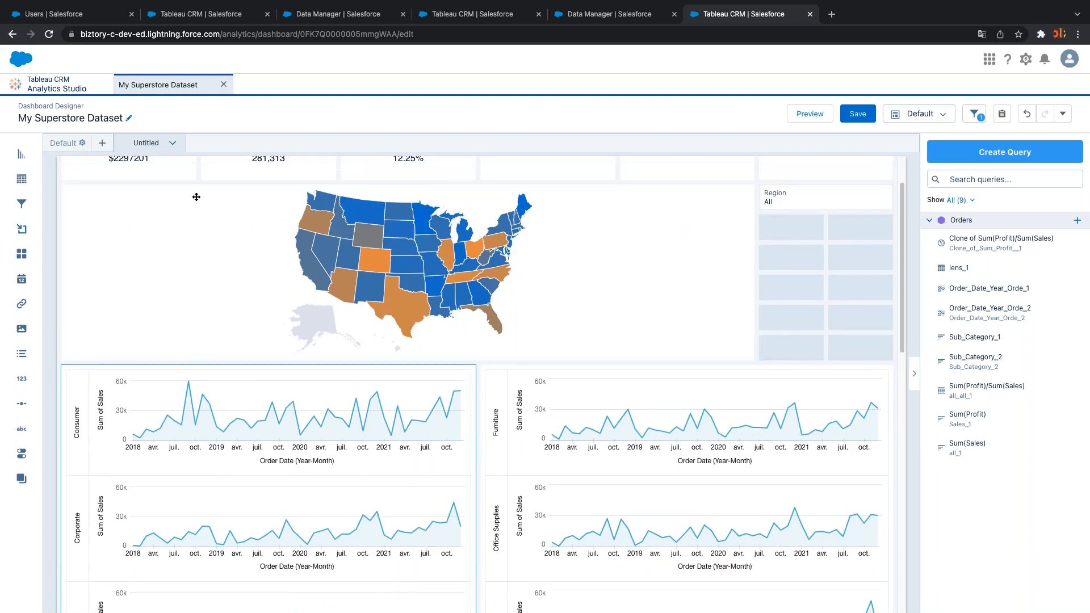
{"action": "left_click", "coordinate": [719, 258]}
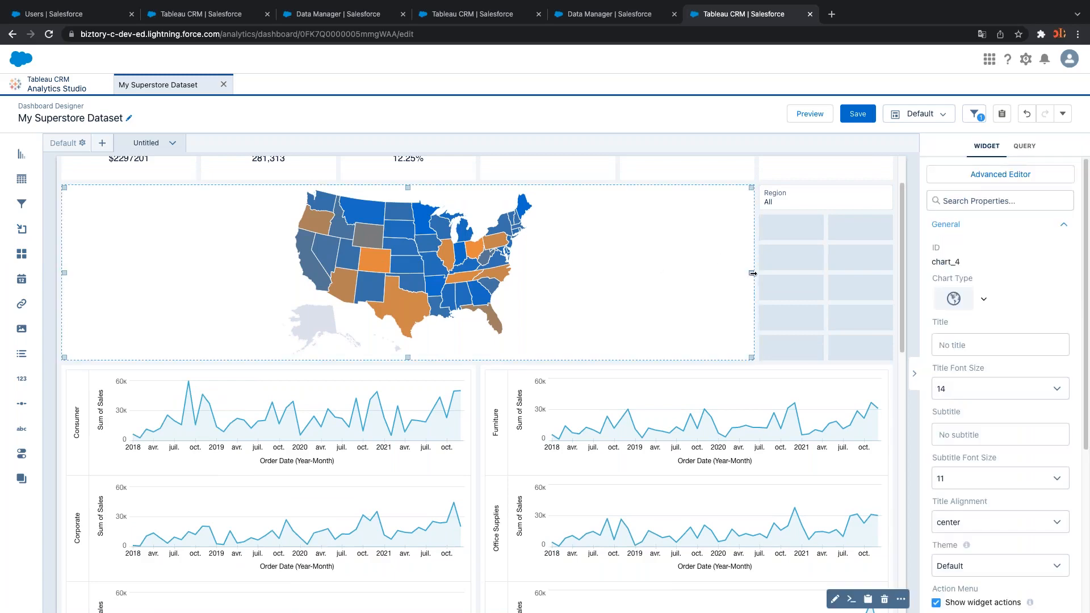
{"action": "left_click_drag", "start_coordinate": [753, 273], "coordinate": [613, 273]}
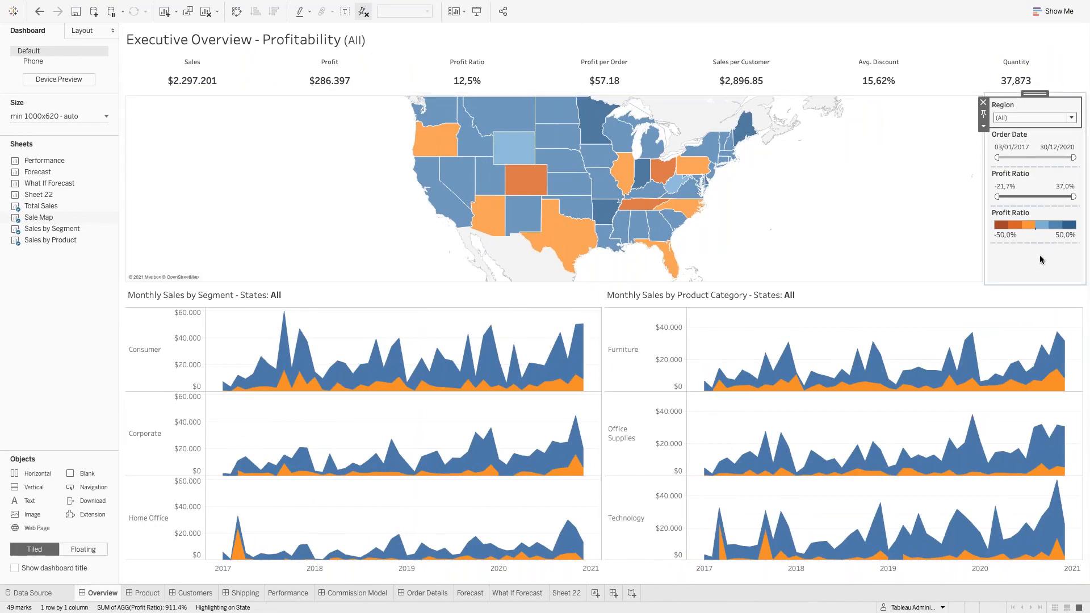
{"action": "key", "text": "ctrl+Left"}
{"action": "key", "text": "ctrl+Left"}
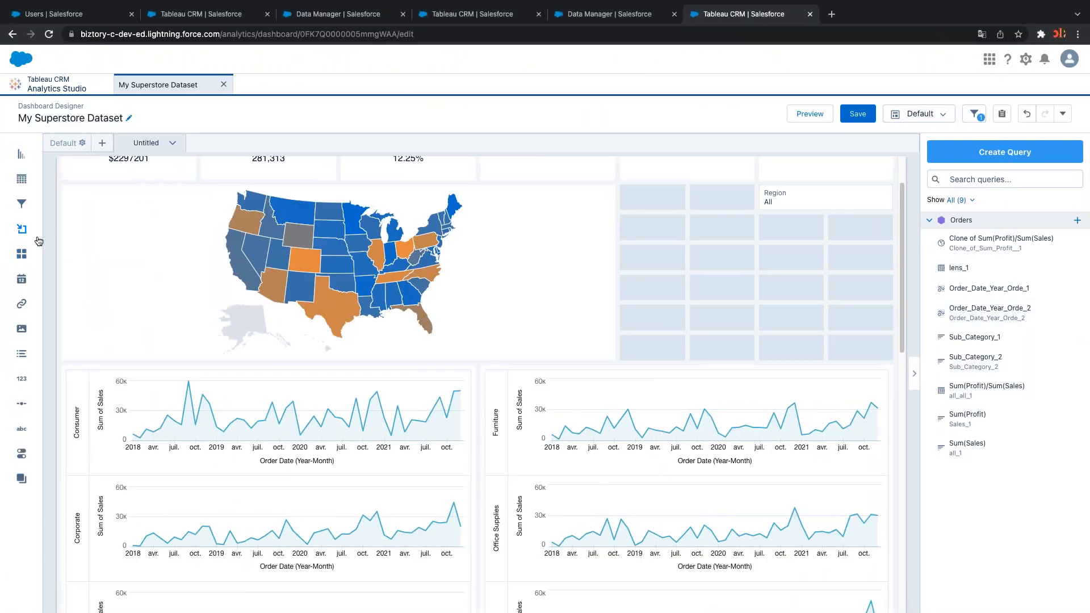
Add a light-grey container beside the map, matching its height and reaching the canvas edge
{"action": "left_click_drag", "start_coordinate": [22, 230], "coordinate": [650, 282]}
{"action": "left_click_drag", "start_coordinate": [722, 299], "coordinate": [725, 354]}
{"action": "left_click_drag", "start_coordinate": [820, 287], "coordinate": [883, 284]}
{"action": "left_click", "coordinate": [803, 271]}
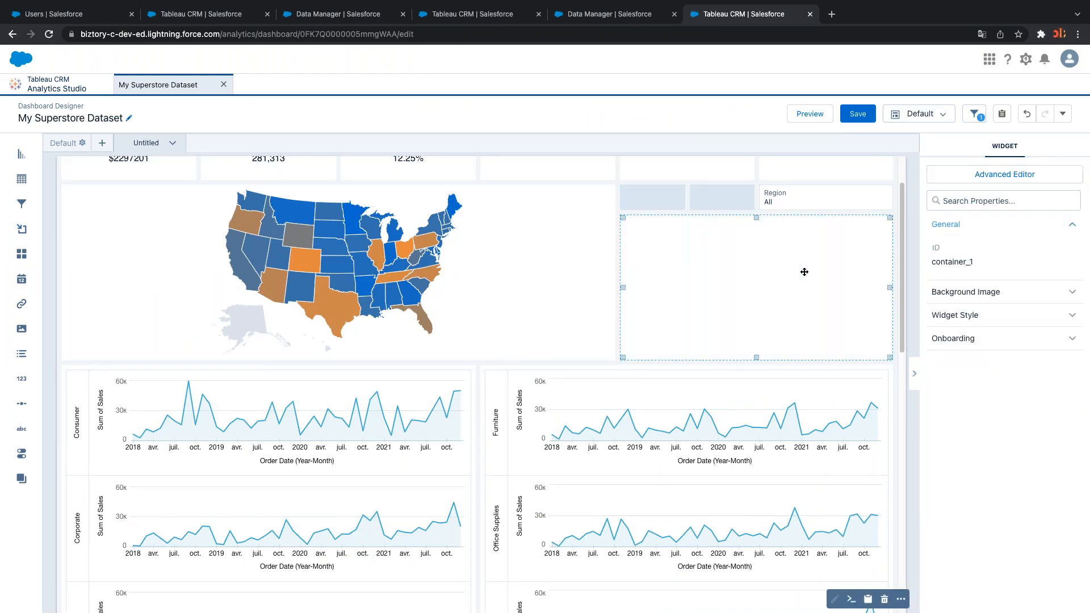
{"action": "left_click", "coordinate": [967, 291]}
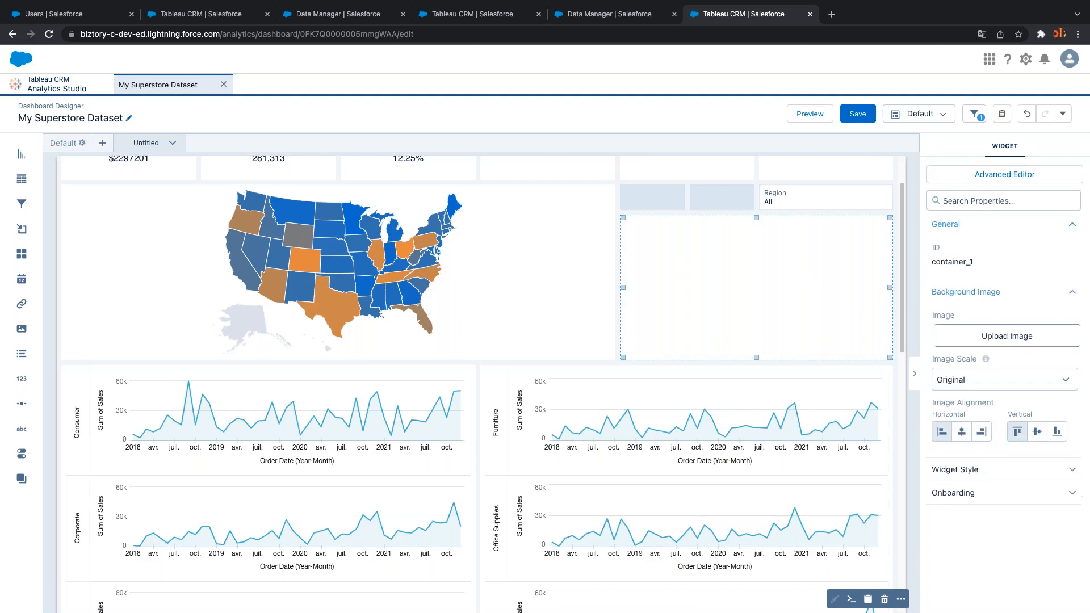
{"action": "left_click", "coordinate": [961, 470]}
{"action": "scroll", "coordinate": [954, 463], "scroll_direction": "down", "scroll_amount": 3}
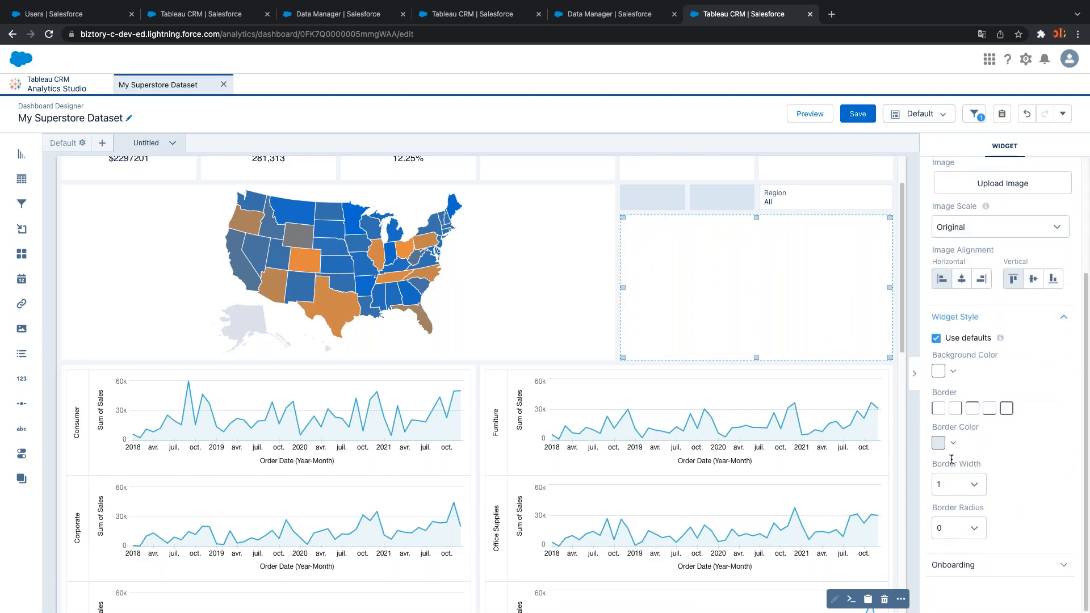
{"action": "left_click", "coordinate": [953, 371]}
{"action": "left_click", "coordinate": [962, 395]}
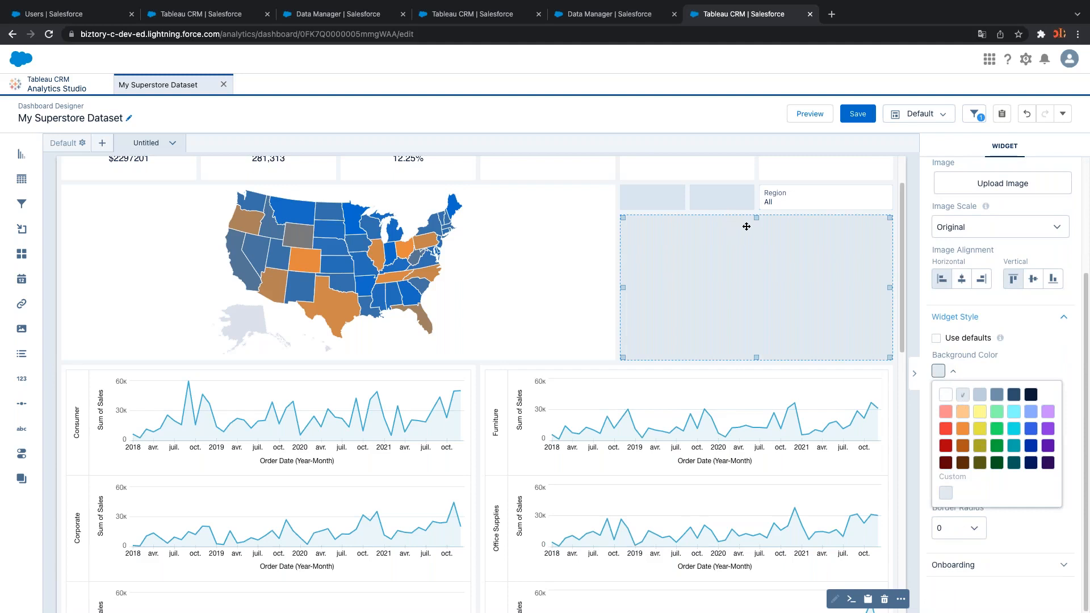
Move the Region filter into the container's top and stretch it across the full width
{"action": "left_click", "coordinate": [797, 209]}
{"action": "left_click_drag", "start_coordinate": [798, 209], "coordinate": [722, 243]}
{"action": "left_click", "coordinate": [827, 307]}
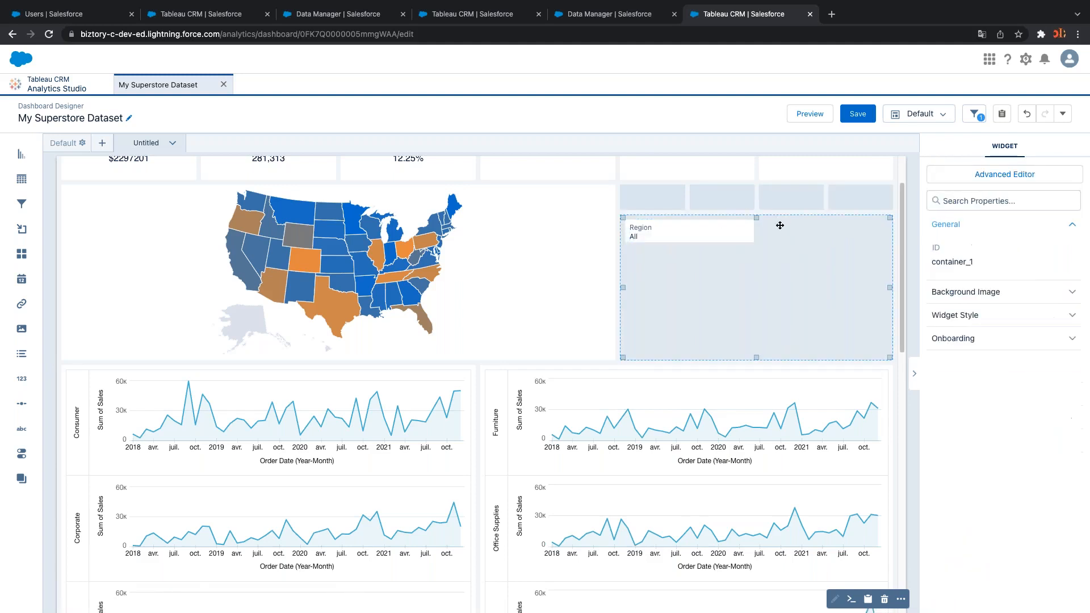
{"action": "left_click", "coordinate": [749, 215]}
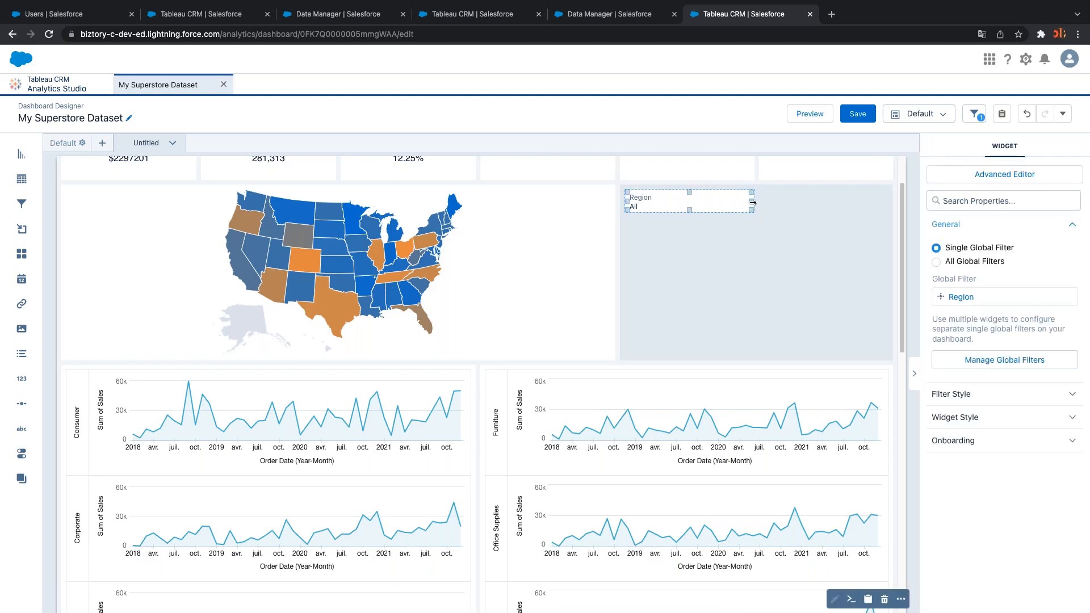
{"action": "left_click_drag", "start_coordinate": [752, 202], "coordinate": [874, 201]}
{"action": "left_click", "coordinate": [799, 233]}
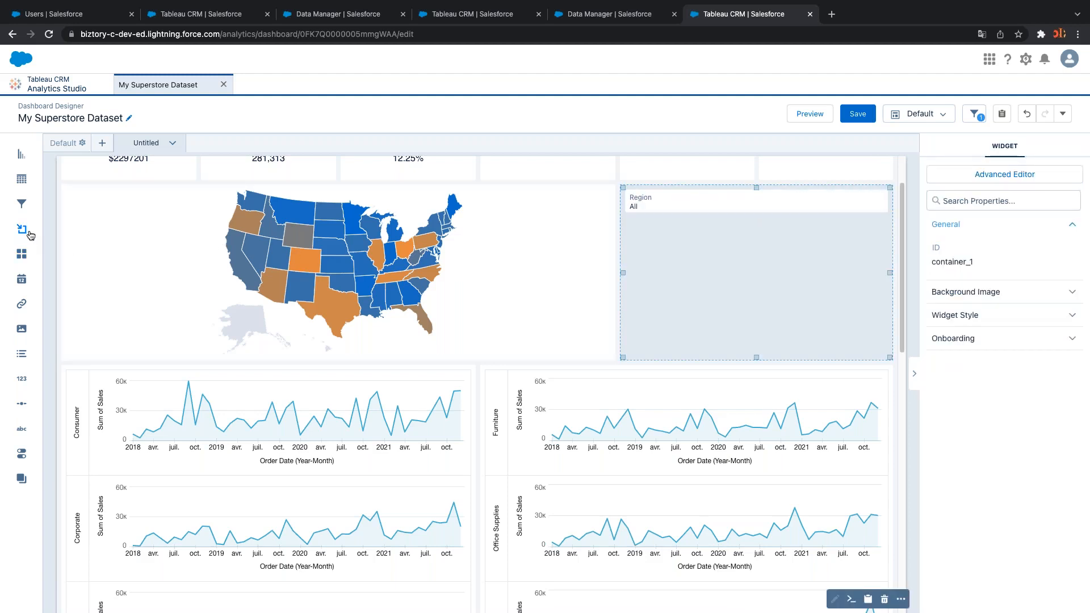
{"action": "scroll", "coordinate": [176, 356], "scroll_direction": "up", "scroll_amount": 3}
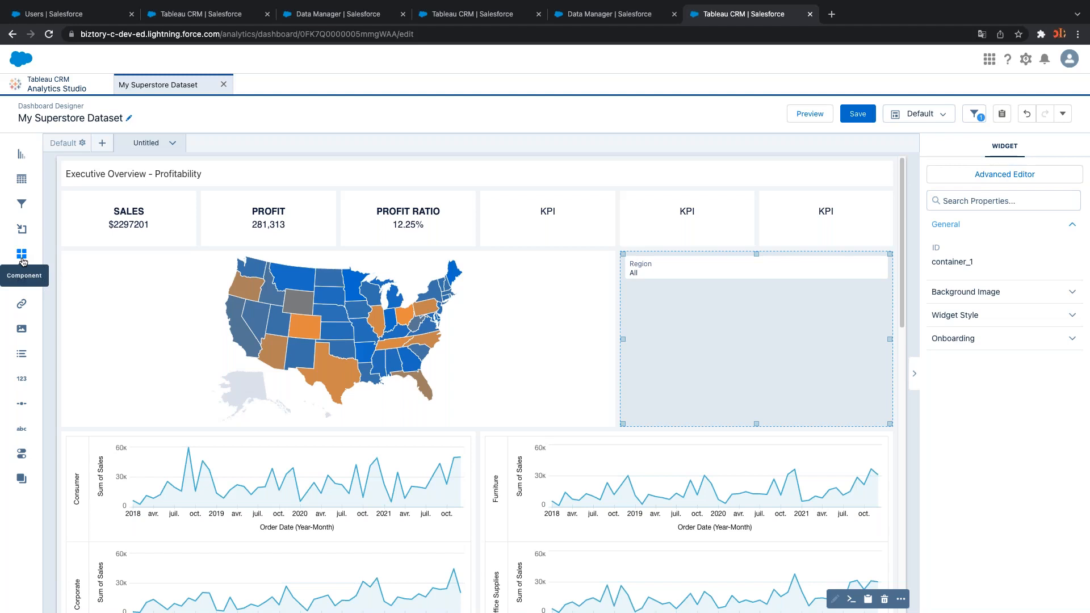
Review the state map, the five KPI tiles and the Consumer sales timeline
{"action": "left_click", "coordinate": [139, 341]}
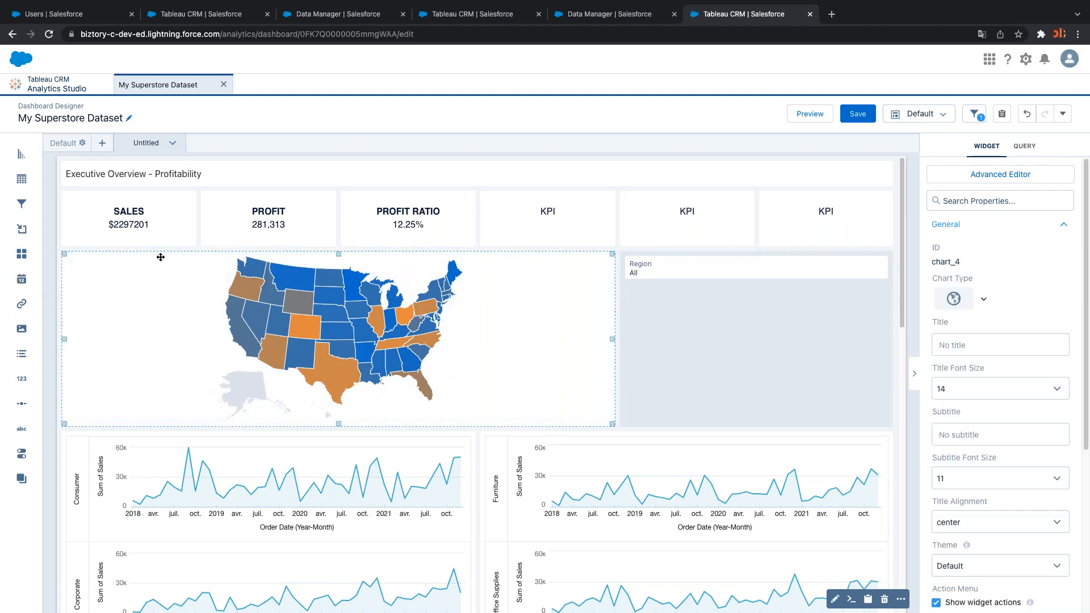
{"action": "left_click", "coordinate": [164, 228]}
{"action": "left_click", "coordinate": [268, 234]}
{"action": "left_click", "coordinate": [406, 237]}
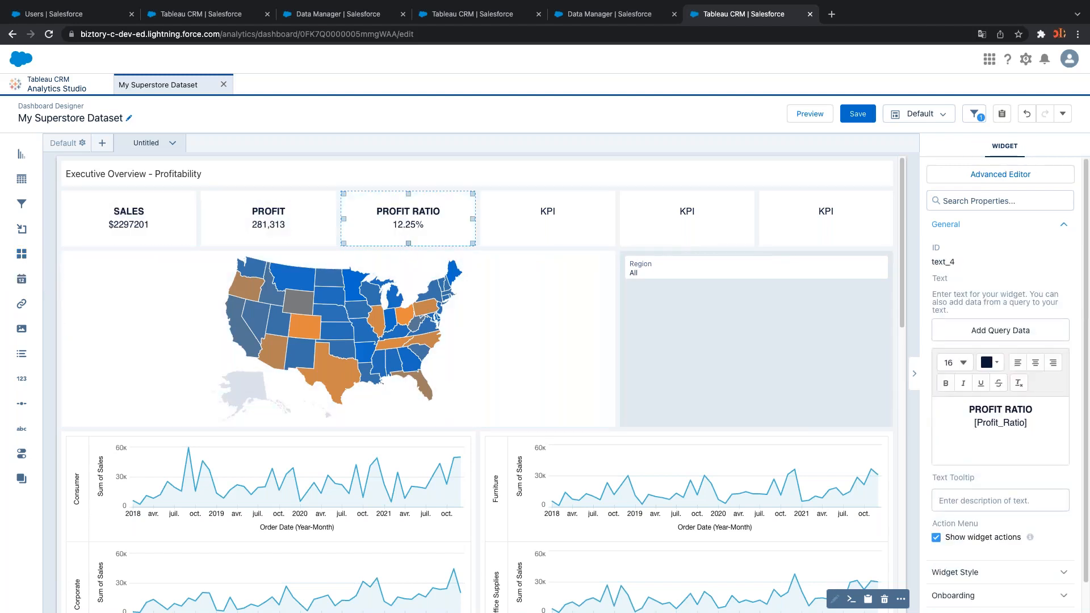
{"action": "left_click", "coordinate": [505, 233]}
{"action": "left_click", "coordinate": [729, 239]}
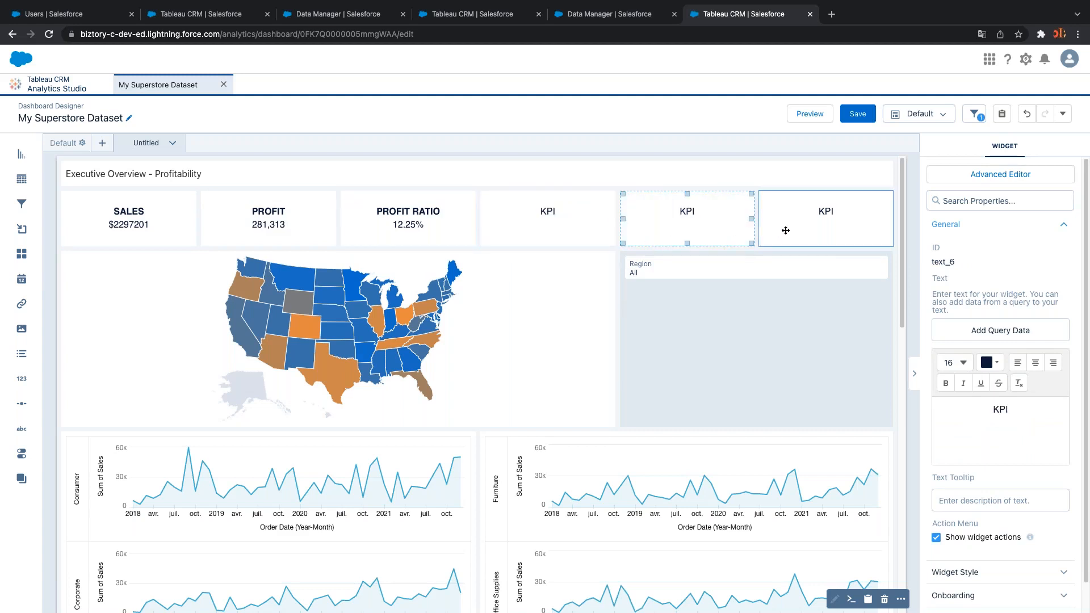
{"action": "left_click", "coordinate": [555, 341]}
{"action": "left_click", "coordinate": [439, 458]}
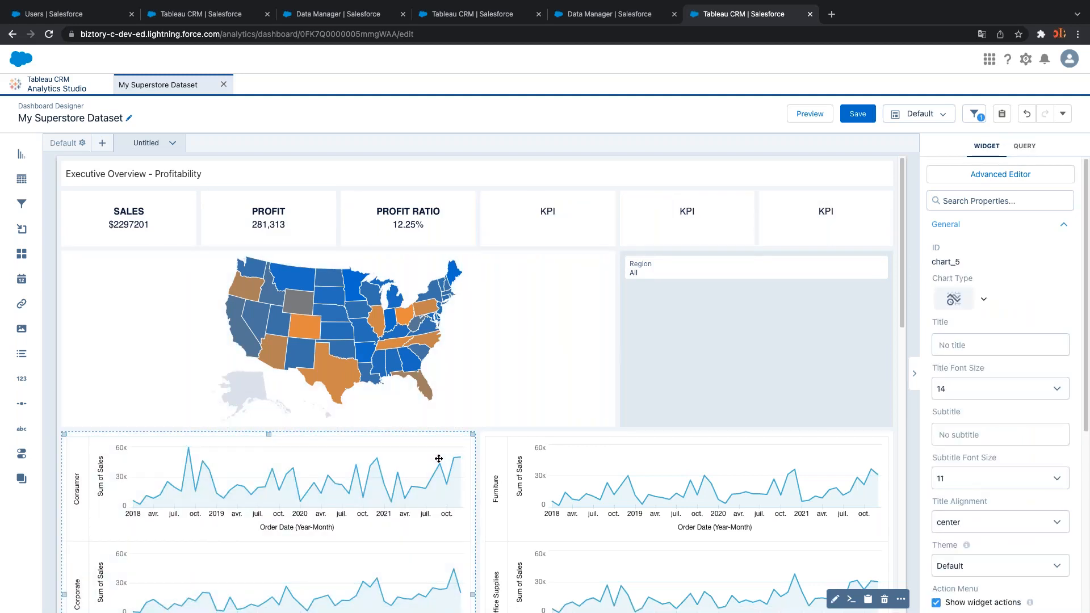
{"action": "left_click", "coordinate": [490, 368]}
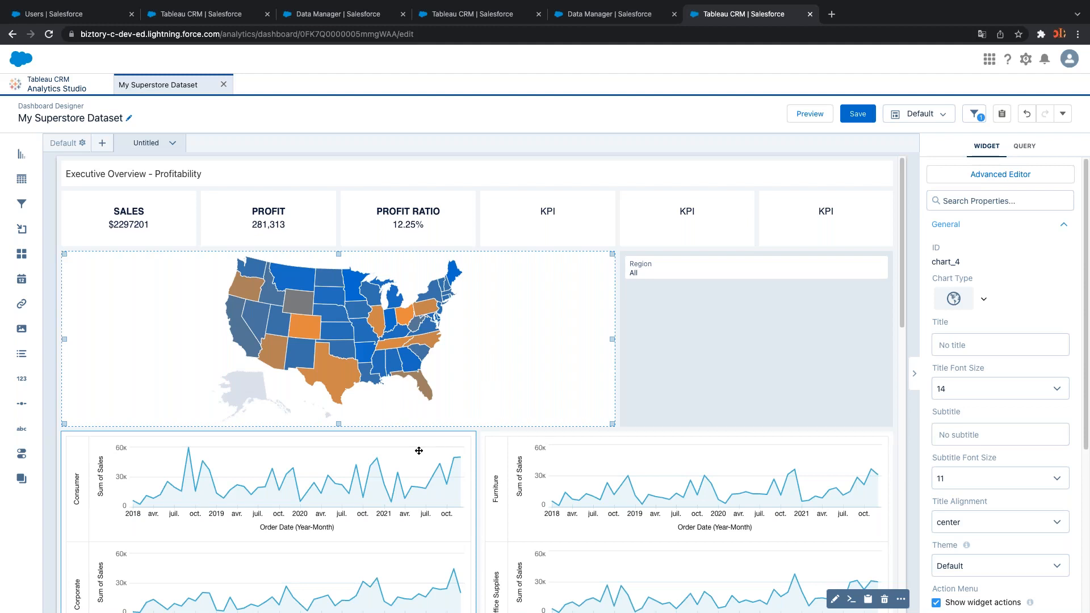
Recheck the SALES, PROFIT and PROFIT RATIO tiles, then drop a Date selector beneath Region
{"action": "left_click", "coordinate": [205, 230]}
{"action": "left_click", "coordinate": [359, 223]}
{"action": "left_click", "coordinate": [500, 227]}
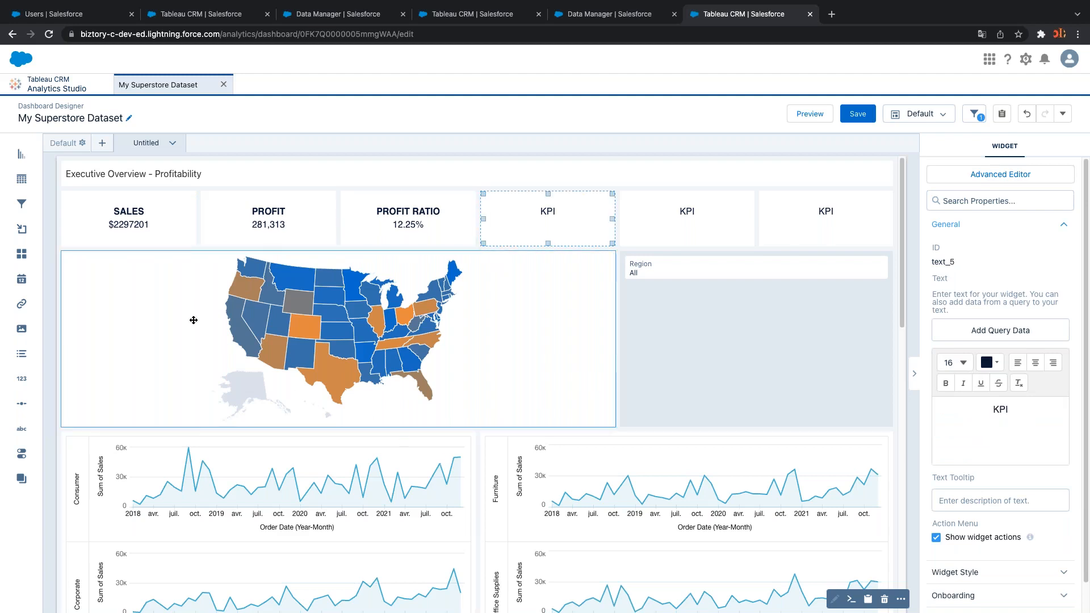
{"action": "left_click", "coordinate": [165, 233]}
{"action": "left_click", "coordinate": [272, 227]}
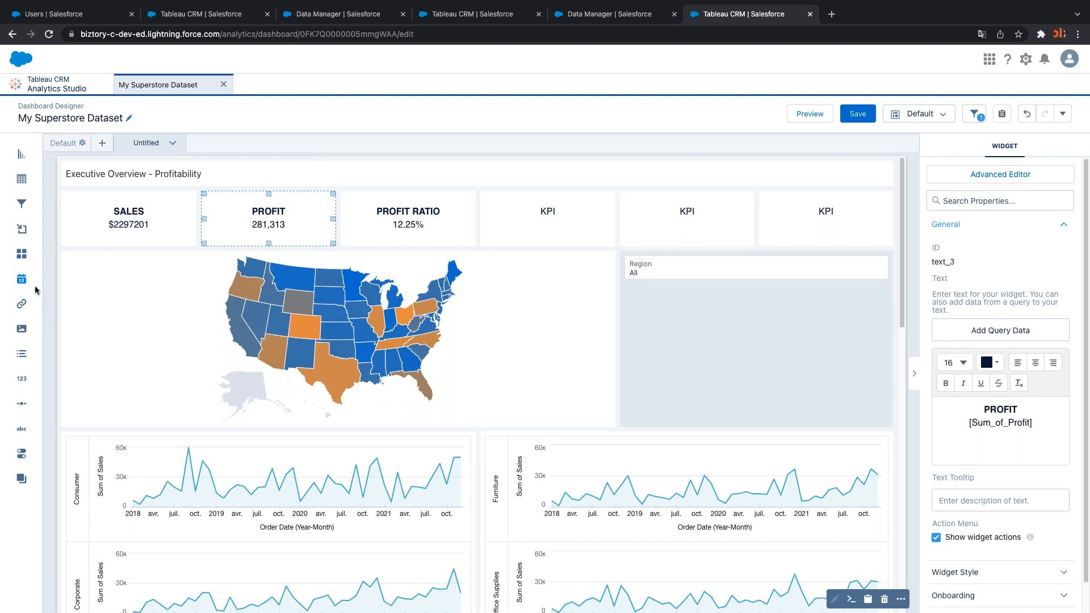
{"action": "left_click_drag", "start_coordinate": [29, 285], "coordinate": [670, 314]}
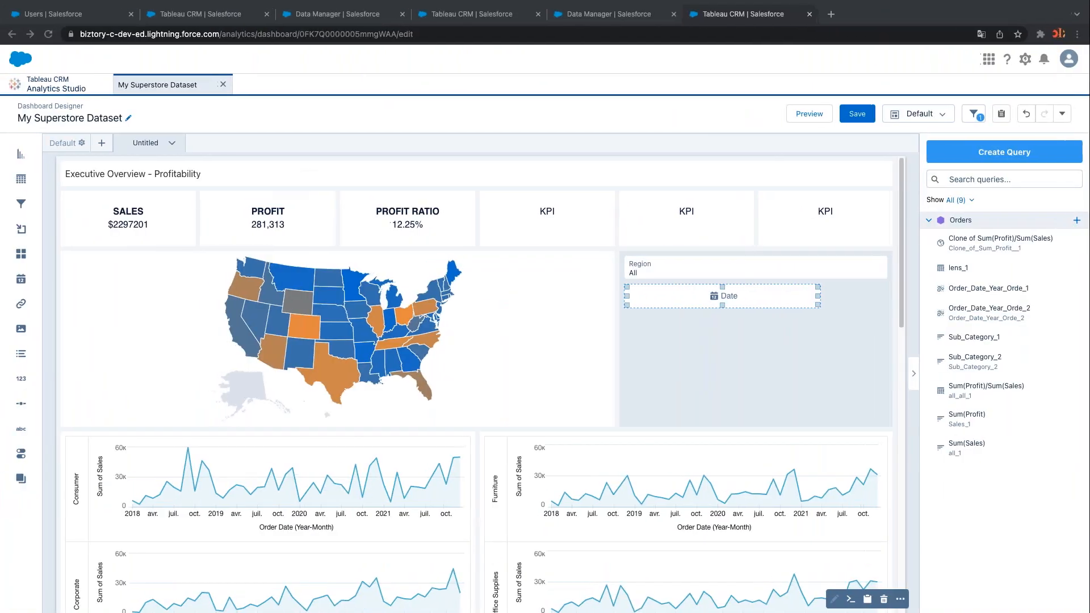
Create the date selector on the Order Date field
{"action": "left_click", "coordinate": [717, 295]}
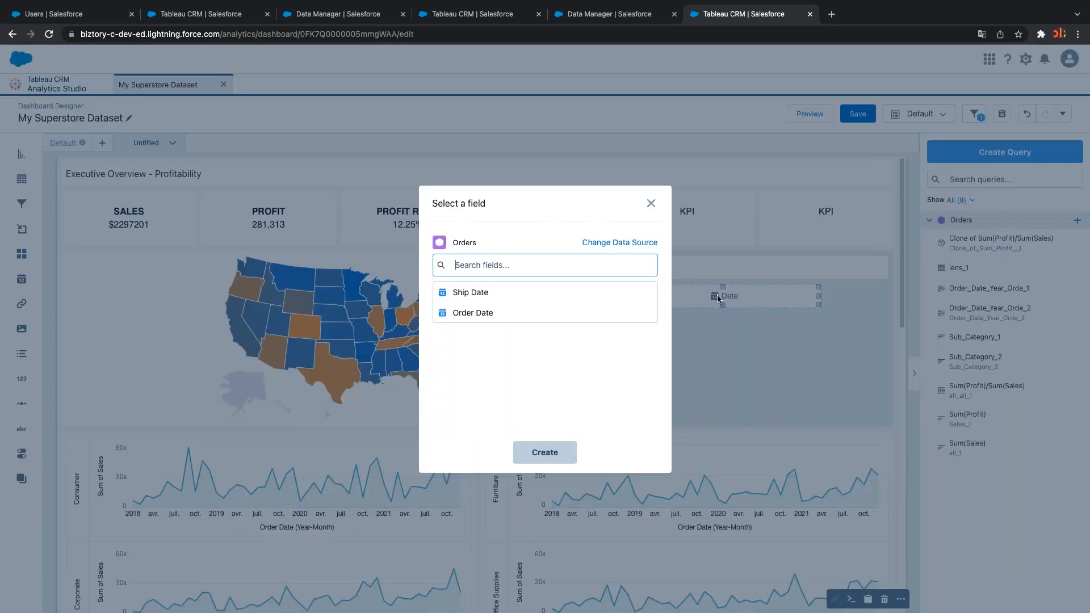
{"action": "left_click", "coordinate": [474, 315]}
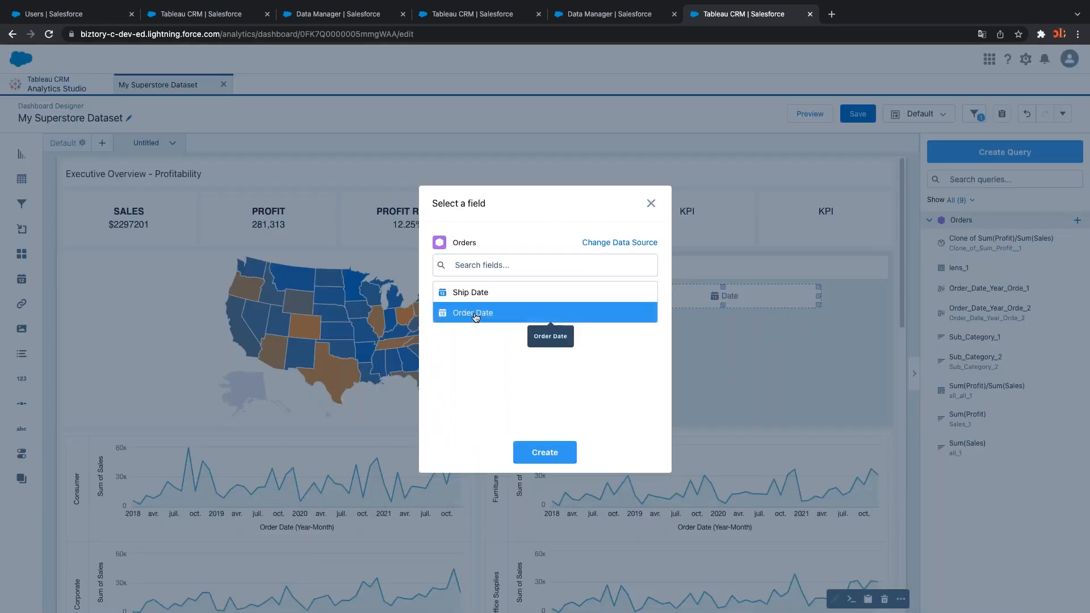
{"action": "left_click", "coordinate": [558, 453]}
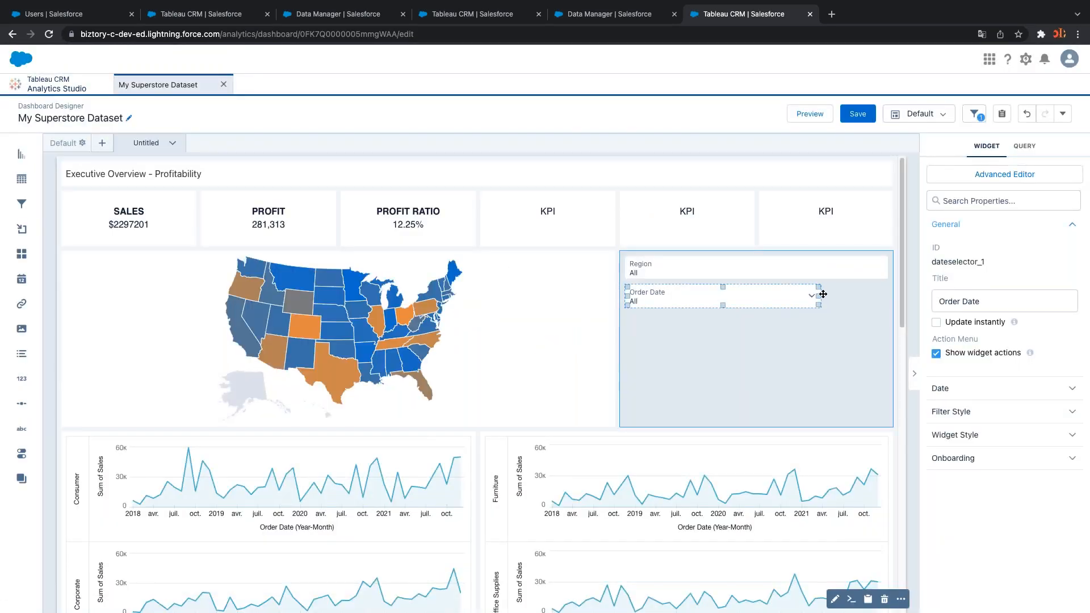
Widen the Order Date selector to the grey container's edge and expand its Date properties
{"action": "left_click_drag", "start_coordinate": [823, 294], "coordinate": [866, 293]}
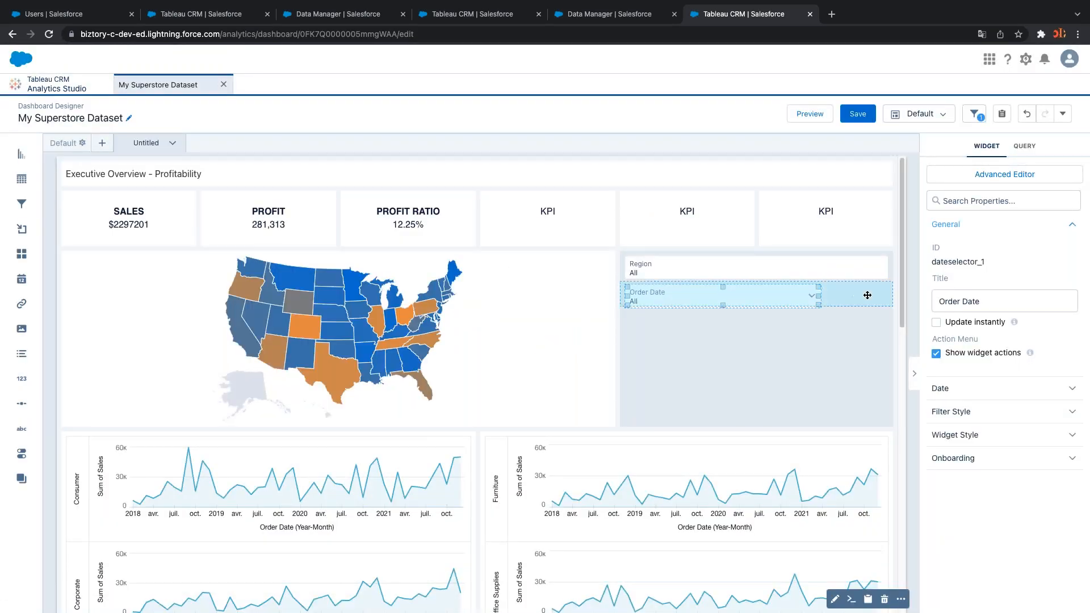
{"action": "left_click", "coordinate": [864, 313]}
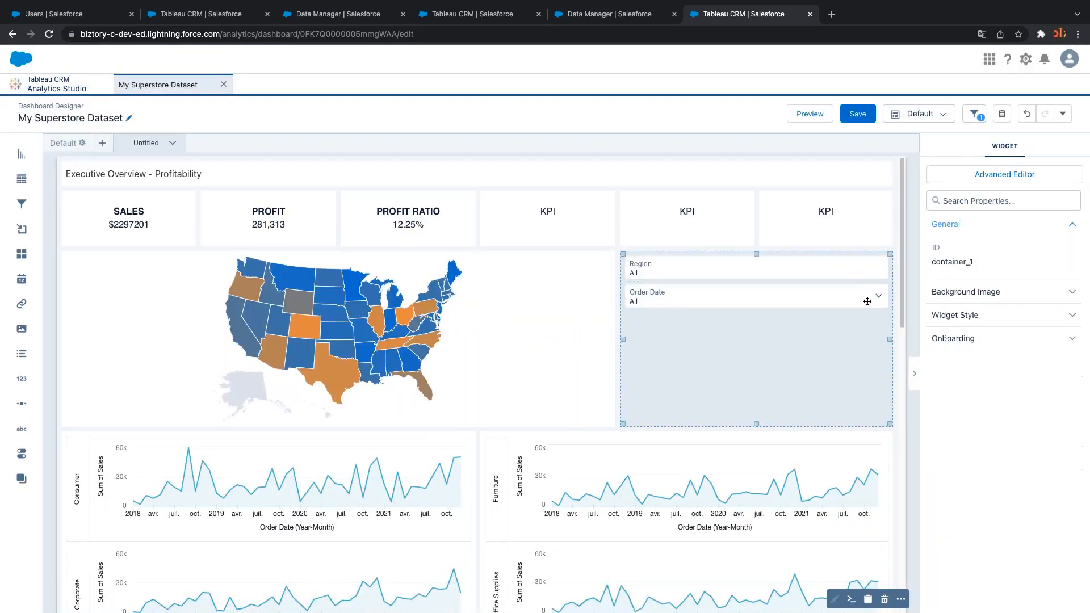
{"action": "left_click", "coordinate": [785, 295]}
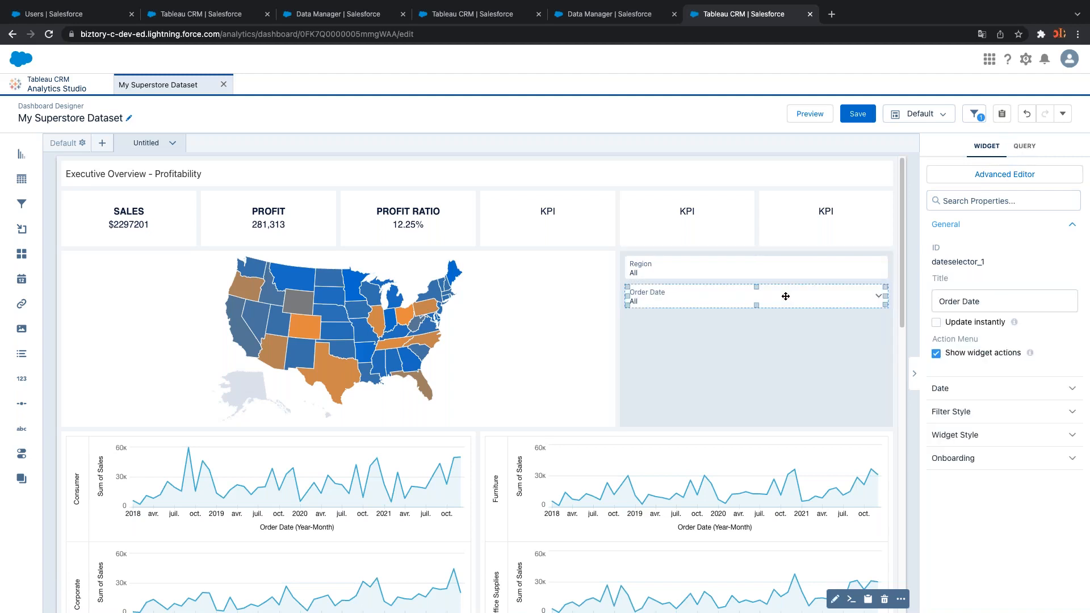
{"action": "left_click", "coordinate": [1019, 391]}
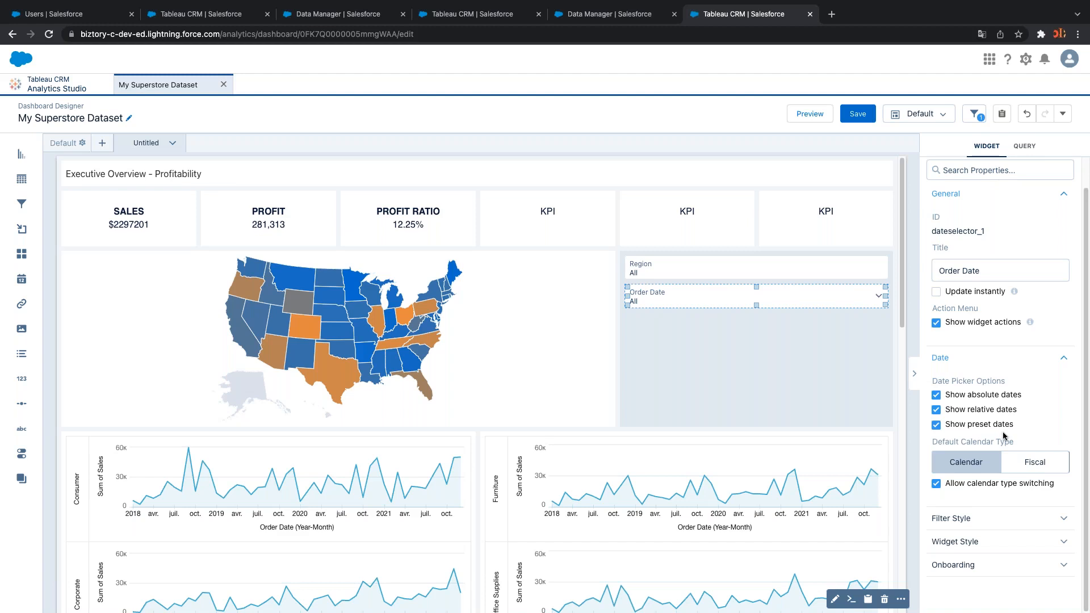
Preview the dashboard and try Order Date filters Previous Year, then Current Fiscal Year
{"action": "left_click", "coordinate": [791, 116]}
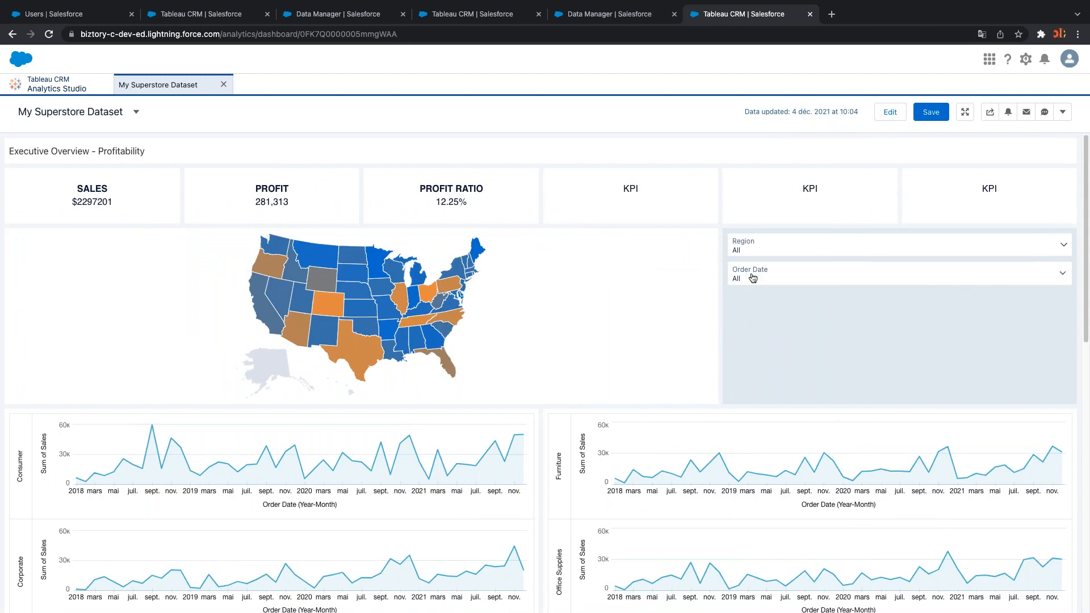
{"action": "left_click", "coordinate": [756, 277]}
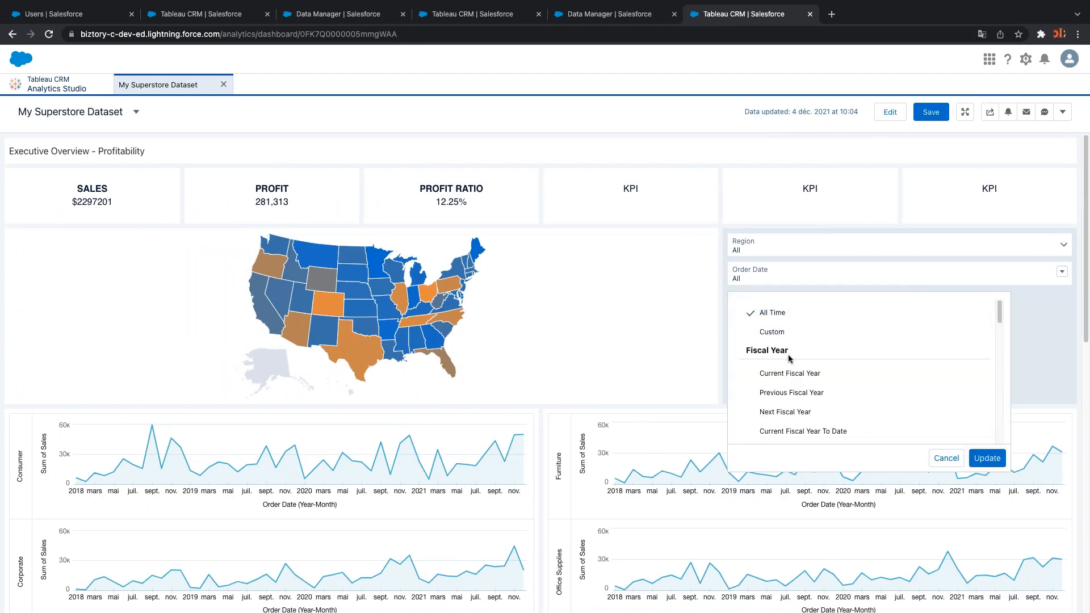
{"action": "scroll", "coordinate": [803, 413], "scroll_direction": "down", "scroll_amount": 5}
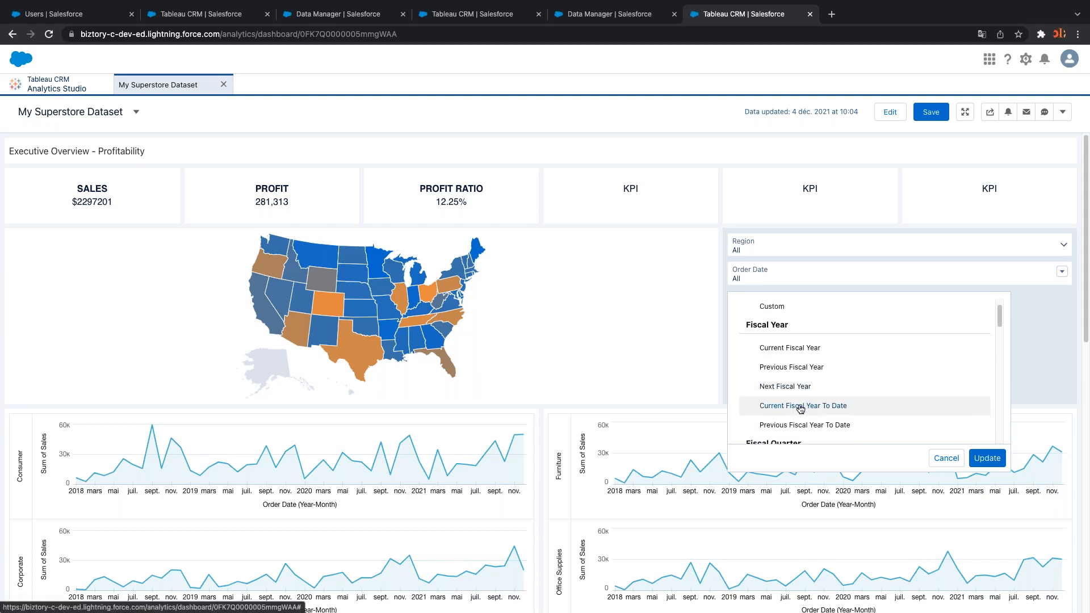
{"action": "scroll", "coordinate": [800, 398], "scroll_direction": "down", "scroll_amount": 4}
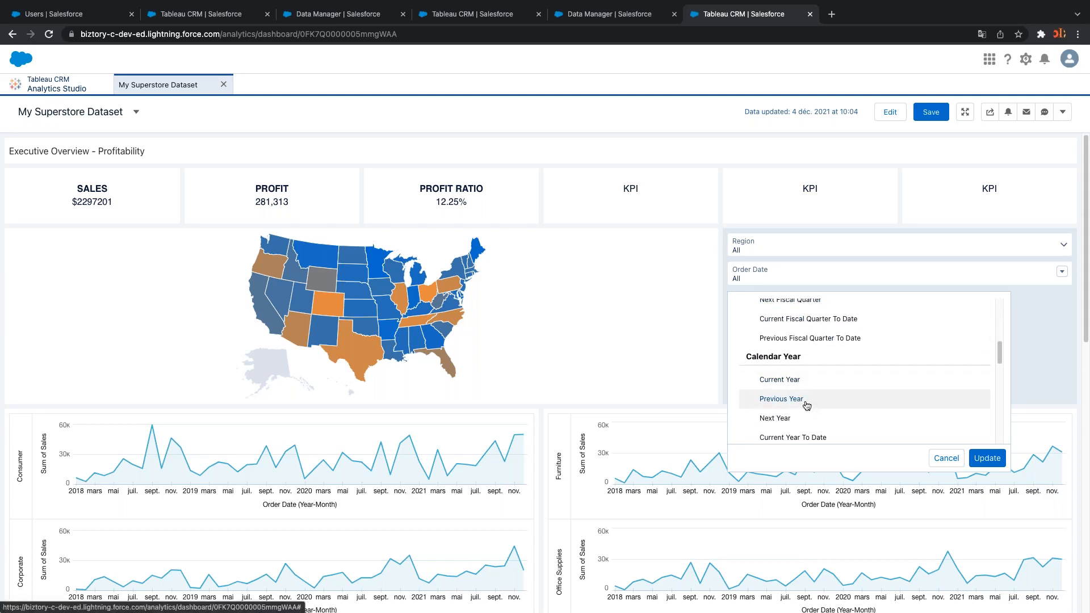
{"action": "left_click", "coordinate": [793, 402]}
{"action": "left_click", "coordinate": [987, 458]}
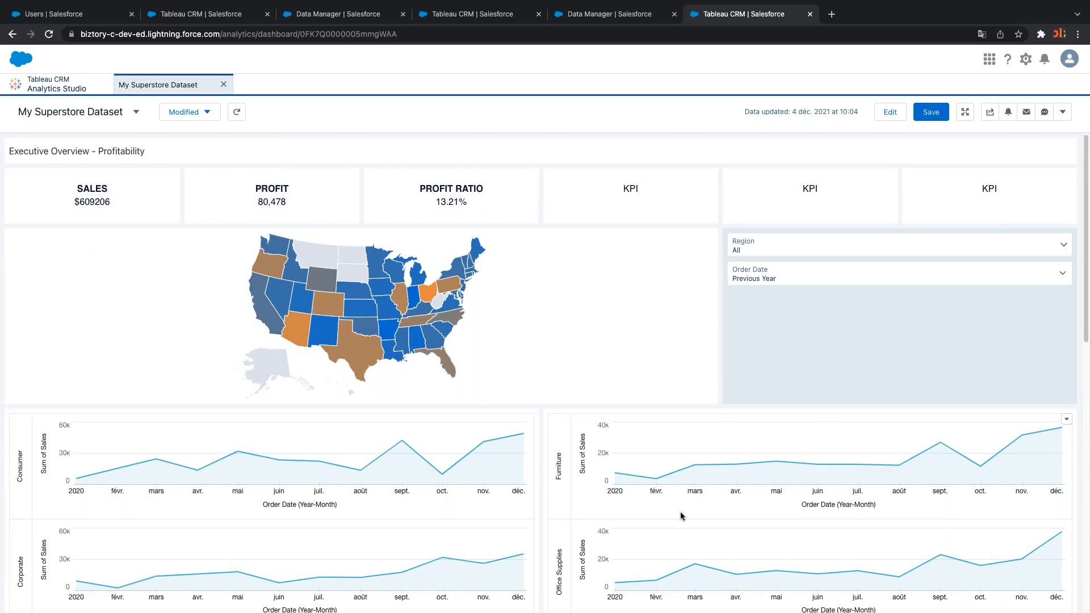
{"action": "left_click", "coordinate": [782, 277]}
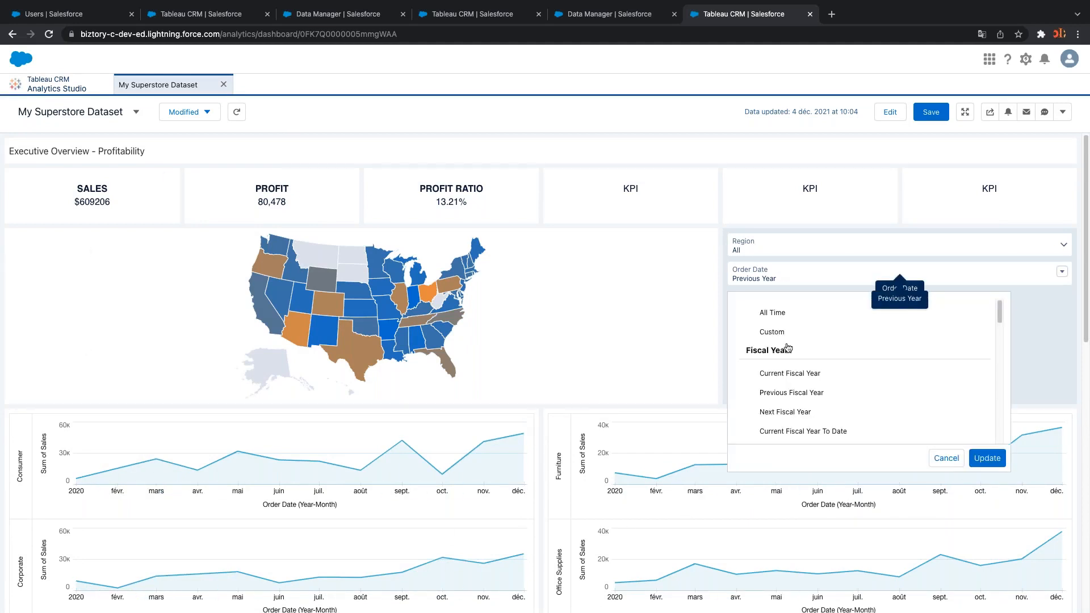
{"action": "left_click", "coordinate": [796, 379]}
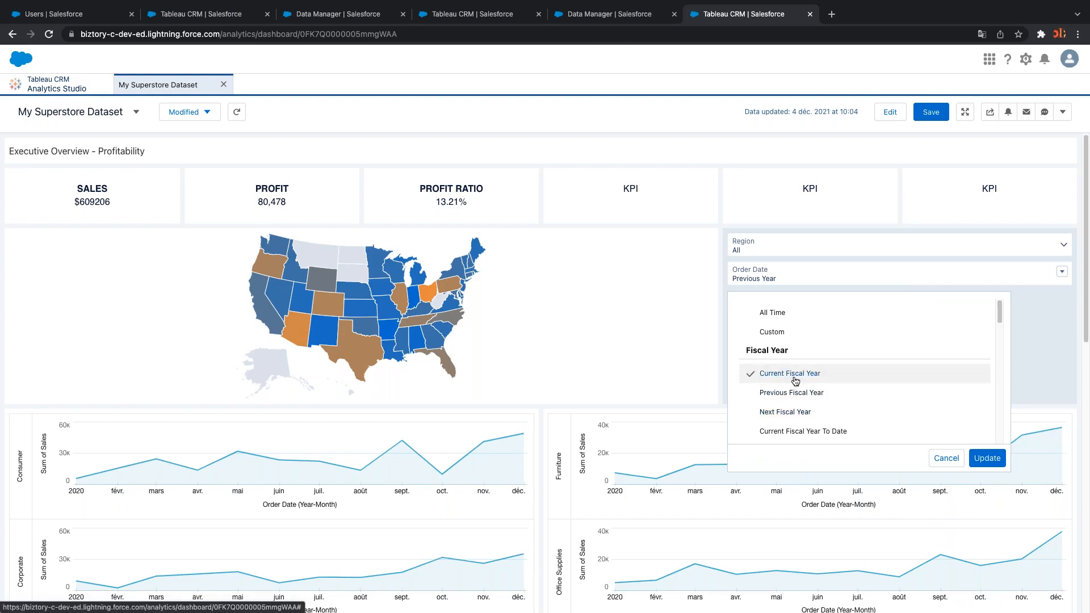
{"action": "left_click", "coordinate": [987, 458]}
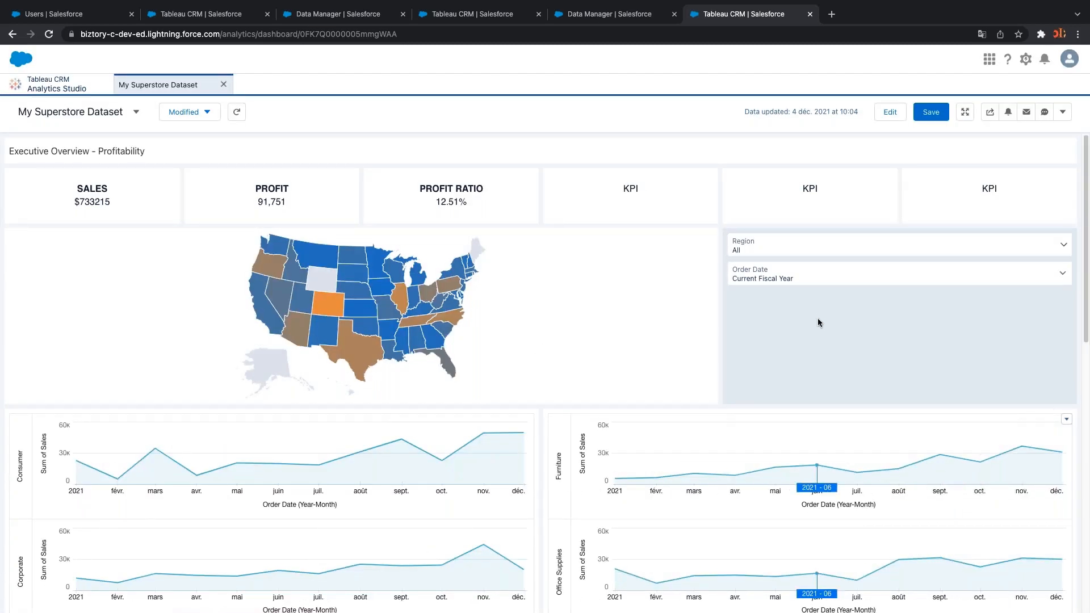
Apply a custom relative Order Date range of Current Year To Date
{"action": "left_click", "coordinate": [798, 284]}
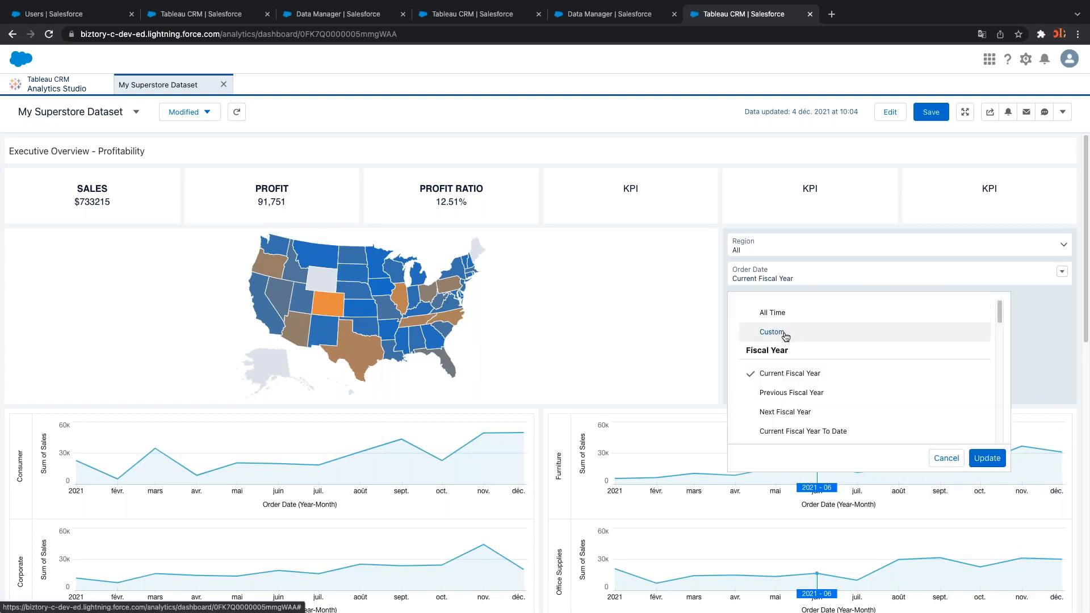
{"action": "scroll", "coordinate": [817, 389], "scroll_direction": "down", "scroll_amount": 3}
{"action": "scroll", "coordinate": [817, 389], "scroll_direction": "up", "scroll_amount": 3}
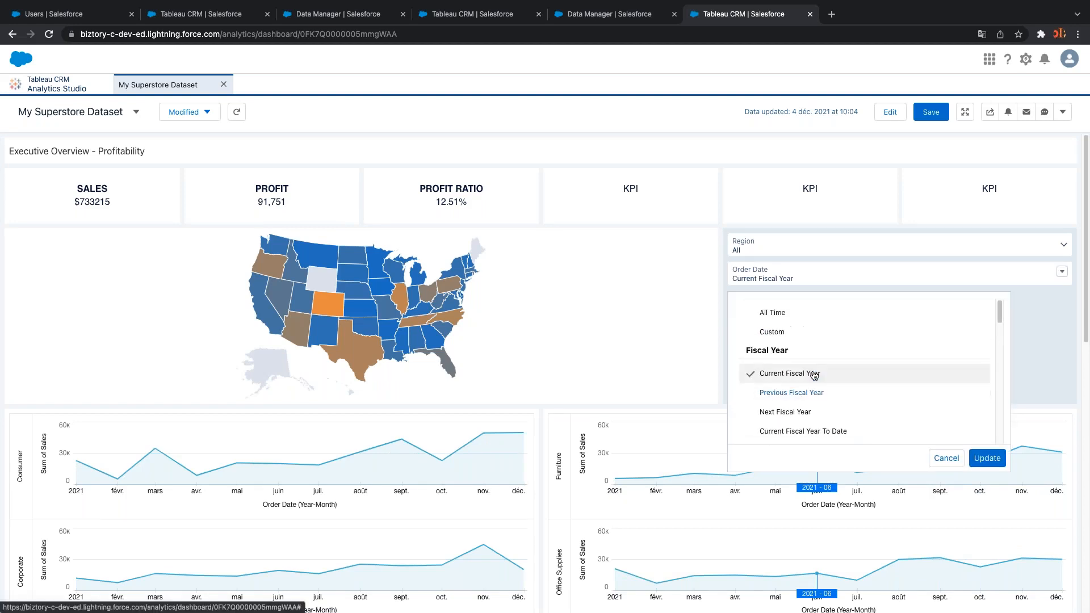
{"action": "left_click", "coordinate": [785, 335]}
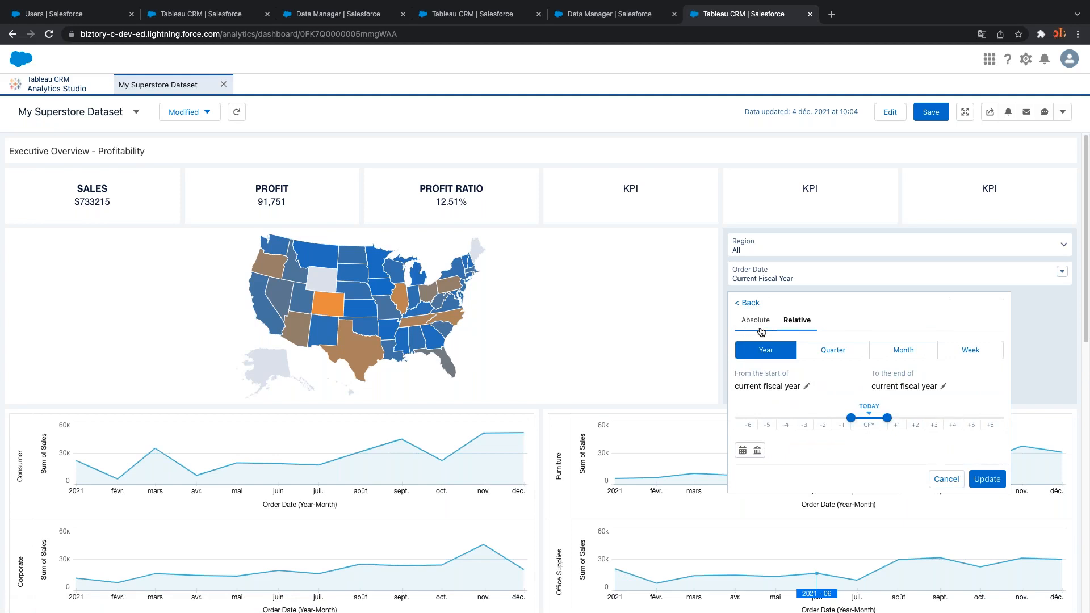
{"action": "left_click", "coordinate": [760, 328]}
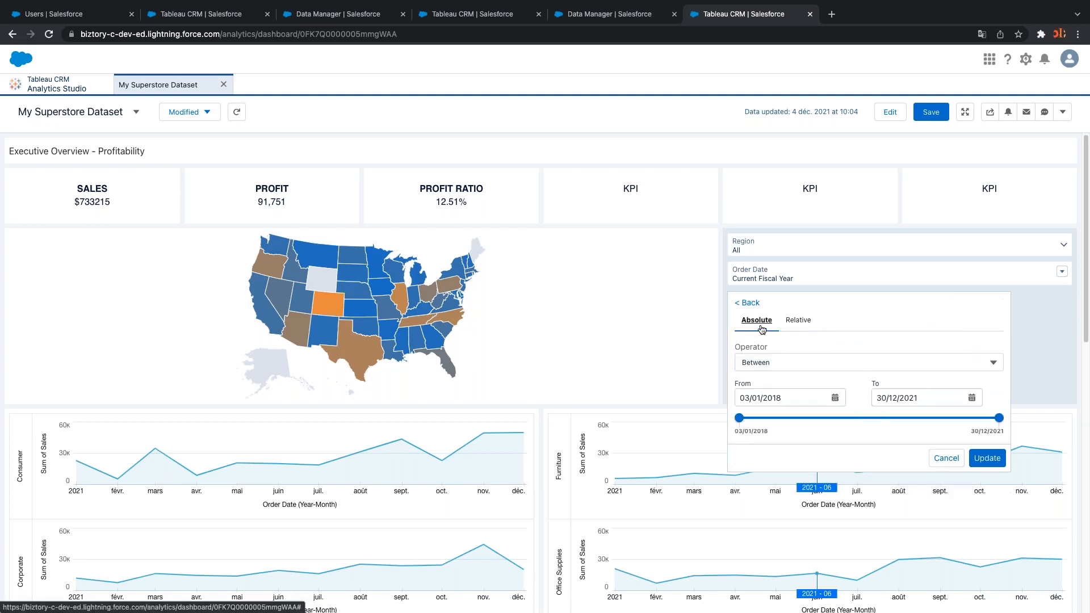
{"action": "left_click", "coordinate": [797, 320]}
{"action": "left_click", "coordinate": [761, 321]}
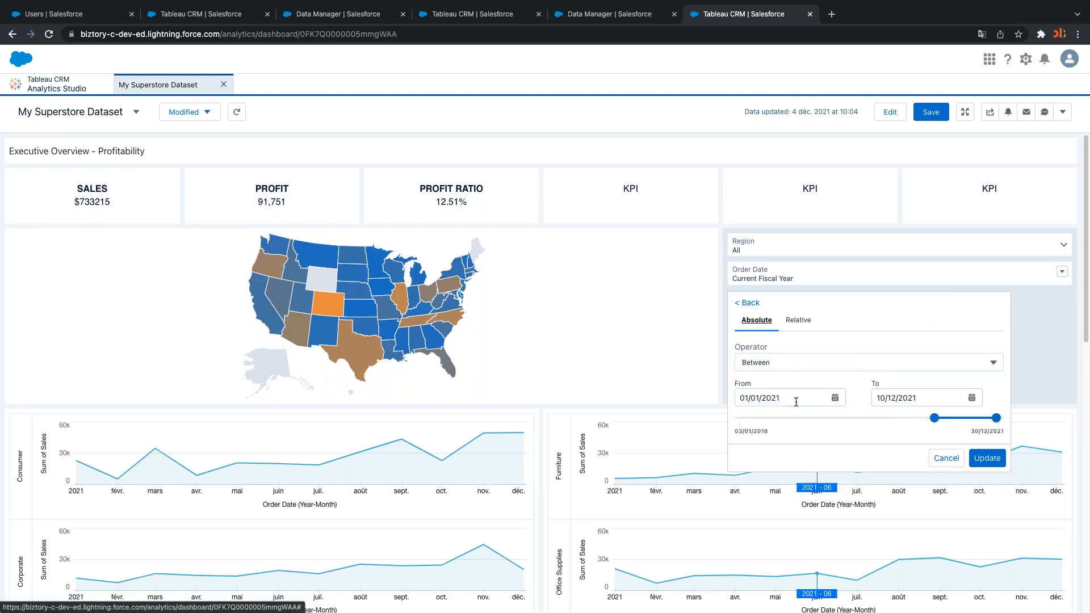
{"action": "left_click_drag", "start_coordinate": [933, 418], "coordinate": [802, 419]}
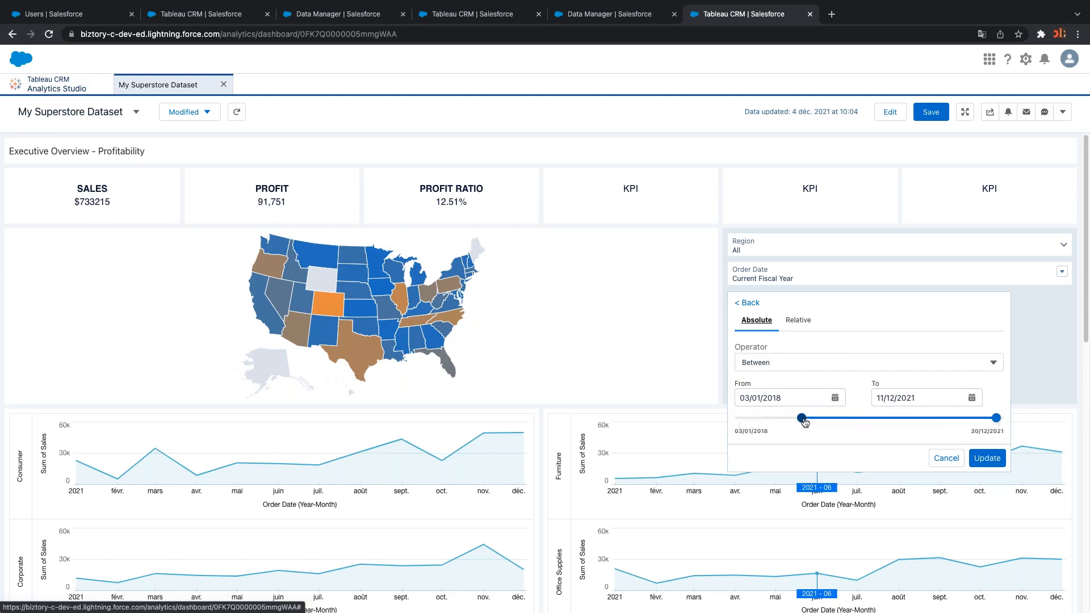
{"action": "left_click", "coordinate": [796, 320]}
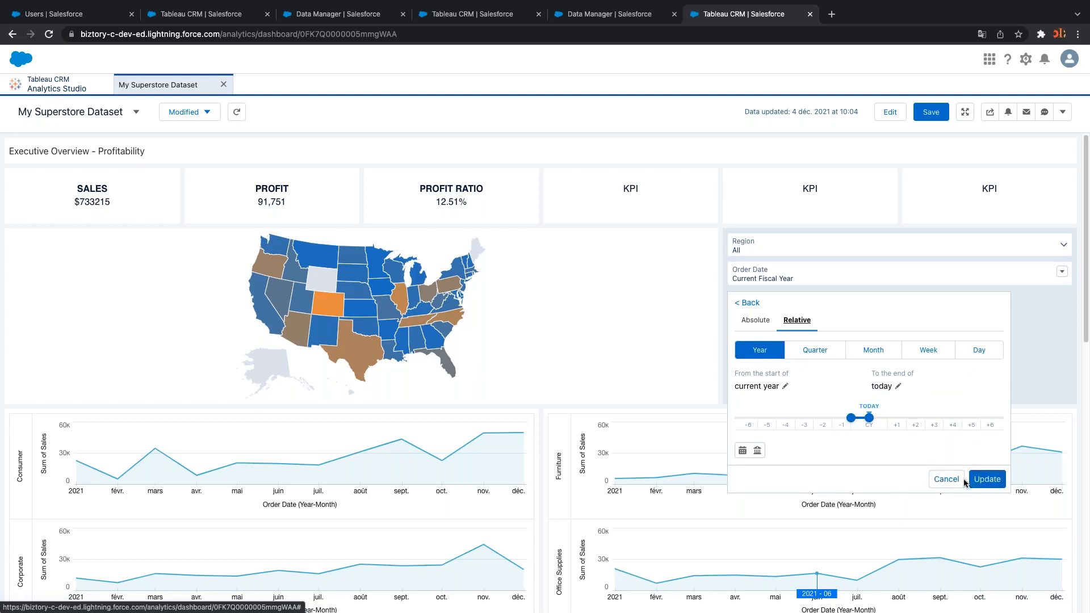
{"action": "left_click", "coordinate": [981, 479]}
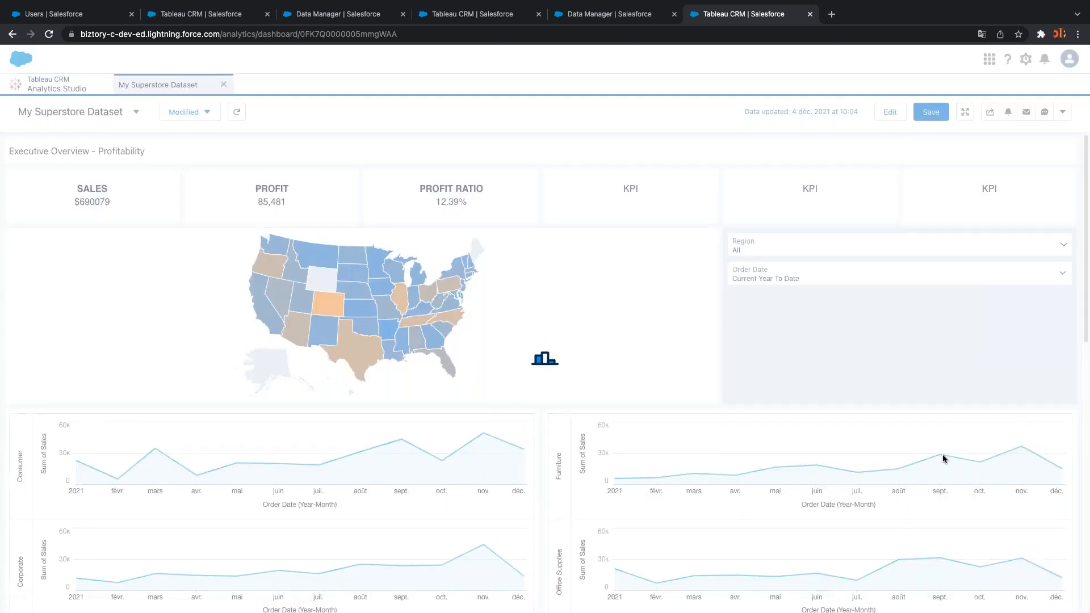
{"action": "scroll", "coordinate": [858, 465], "scroll_direction": "down", "scroll_amount": 2}
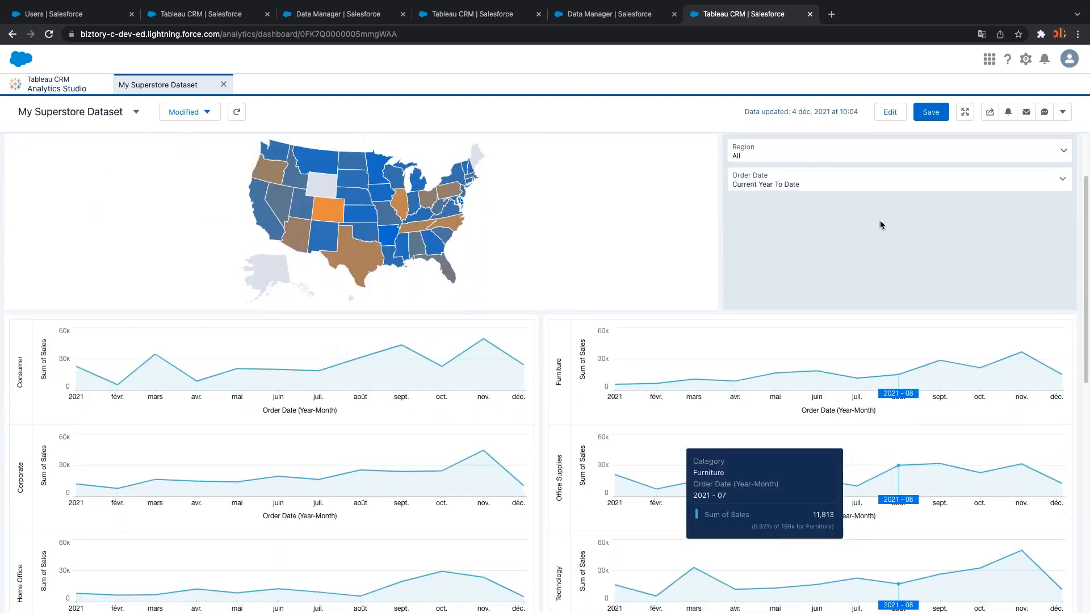
{"action": "left_click", "coordinate": [890, 113]}
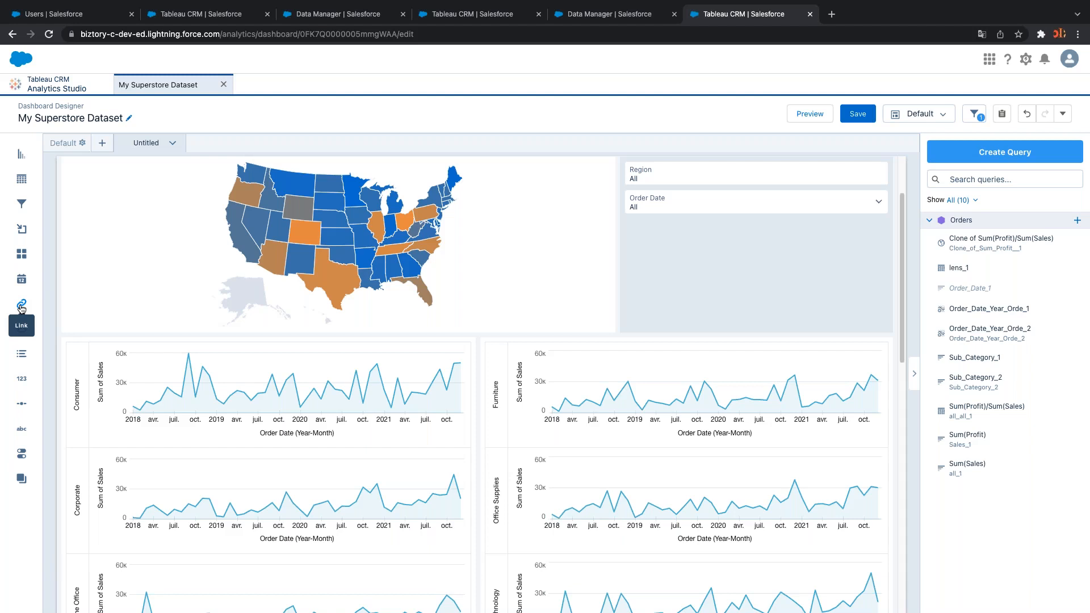
{"action": "left_click_drag", "start_coordinate": [21, 307], "coordinate": [702, 263]}
{"action": "left_click", "coordinate": [720, 258]}
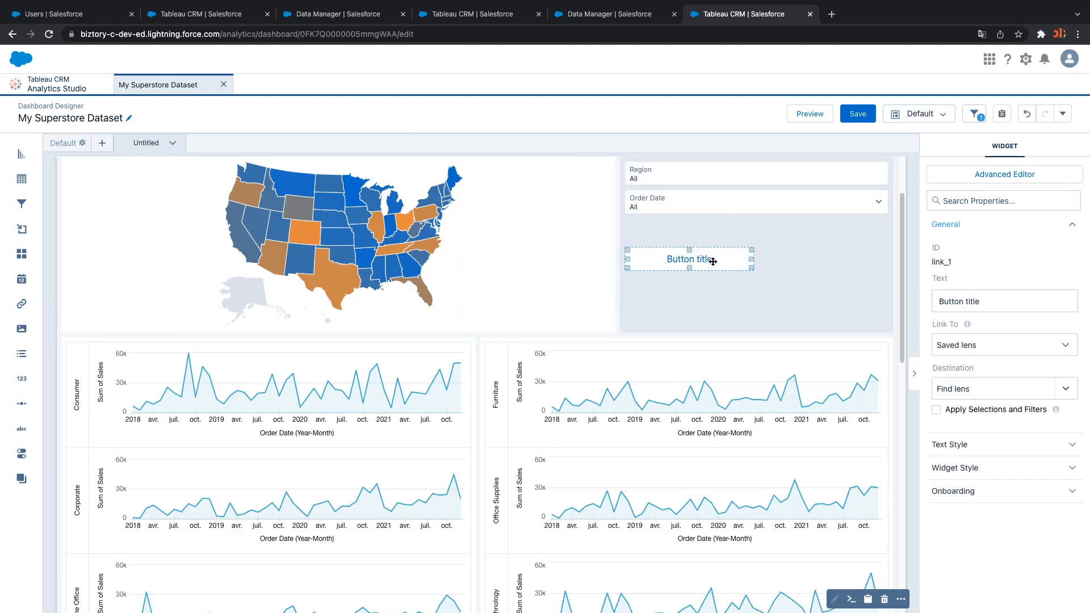
{"action": "key", "text": "Delete"}
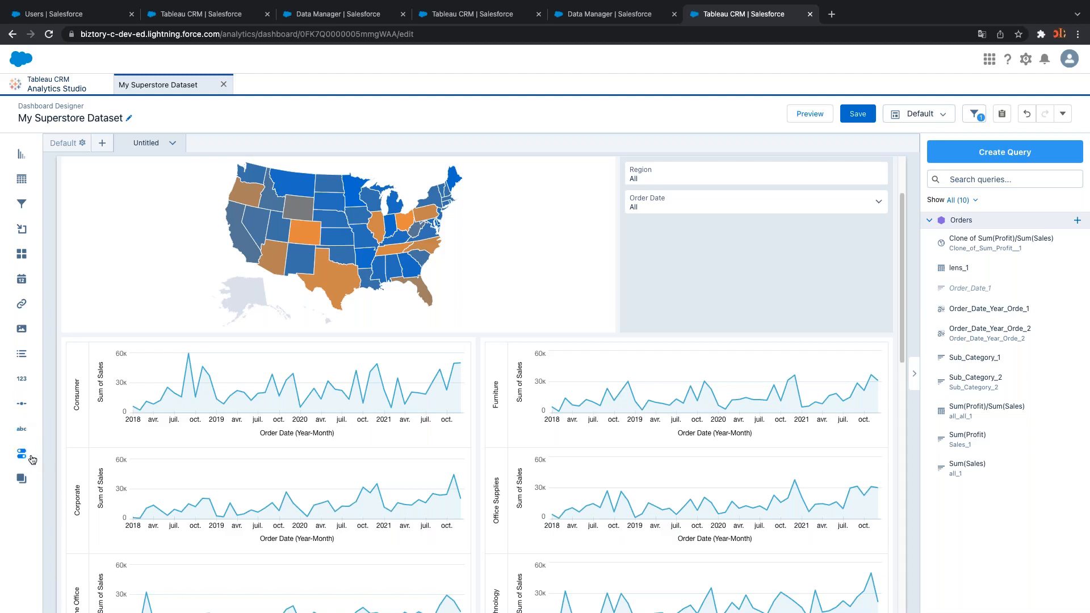
Add a toggle widget and change its grouping from Order ID to Segment
{"action": "left_click_drag", "start_coordinate": [22, 454], "coordinate": [680, 263]}
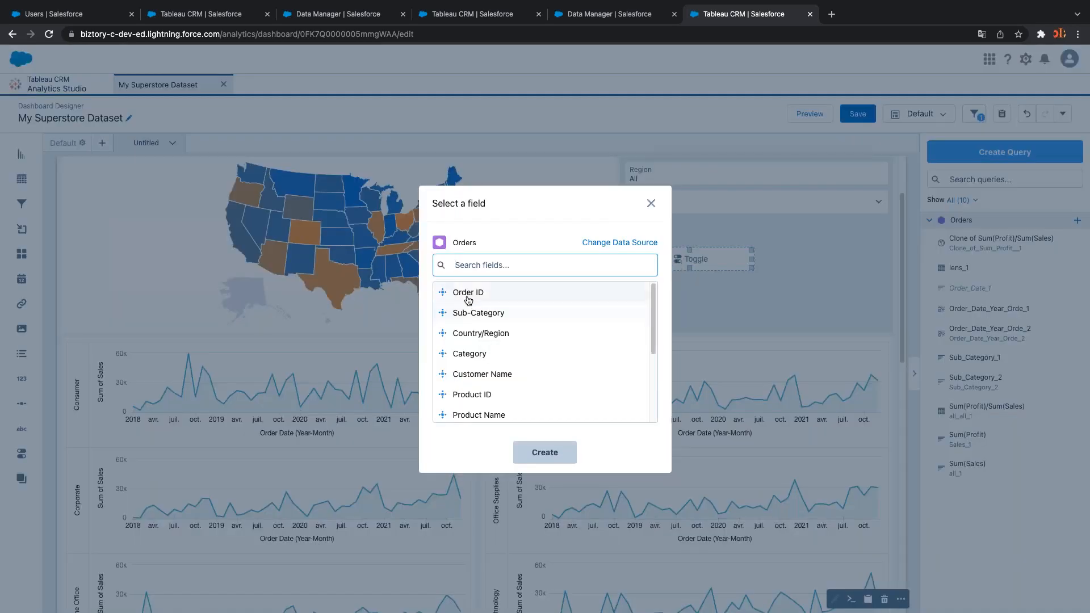
{"action": "left_click", "coordinate": [466, 294]}
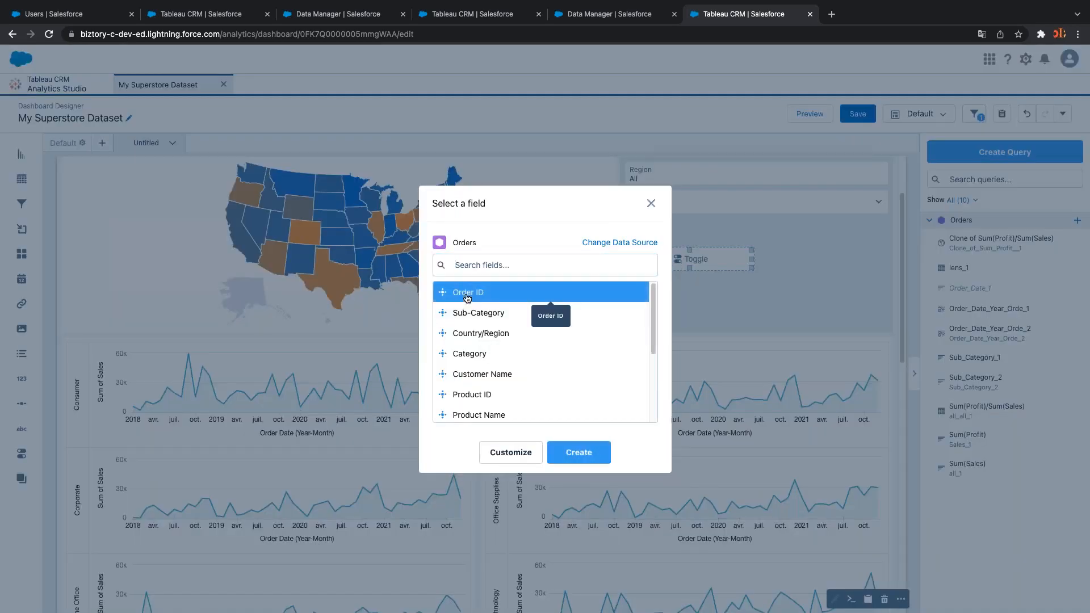
{"action": "left_click", "coordinate": [583, 452]}
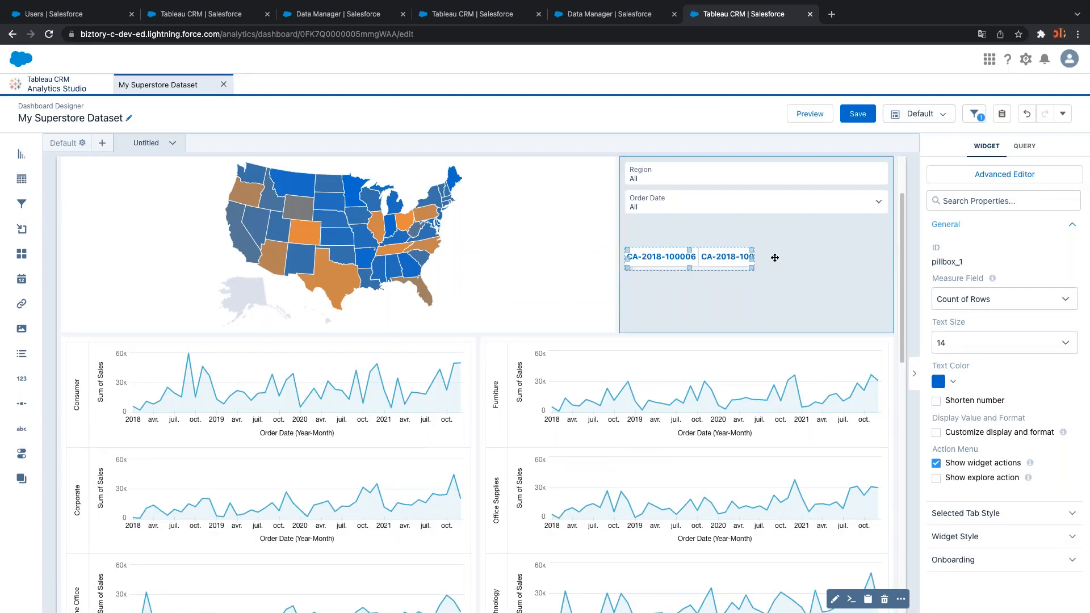
{"action": "double_click", "coordinate": [726, 257]}
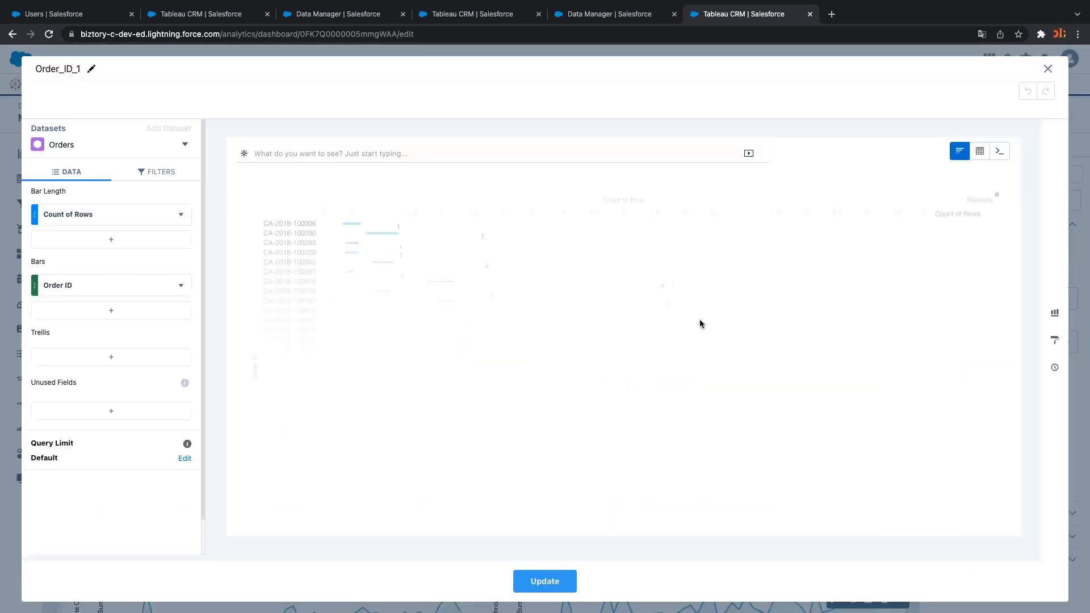
{"action": "left_click", "coordinate": [181, 287]}
{"action": "left_click", "coordinate": [201, 498]}
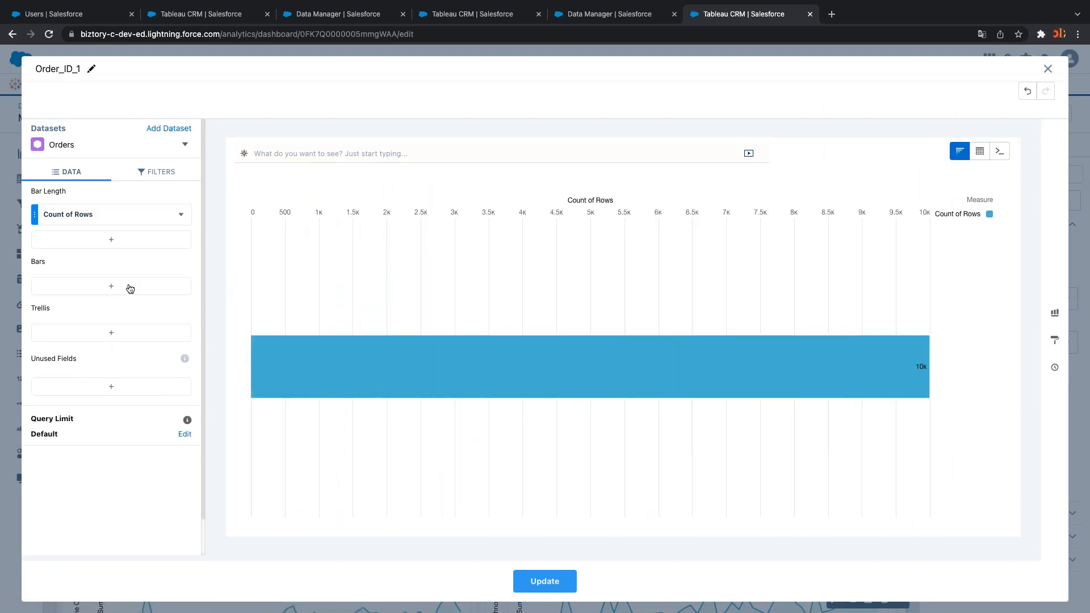
{"action": "left_click", "coordinate": [129, 287]}
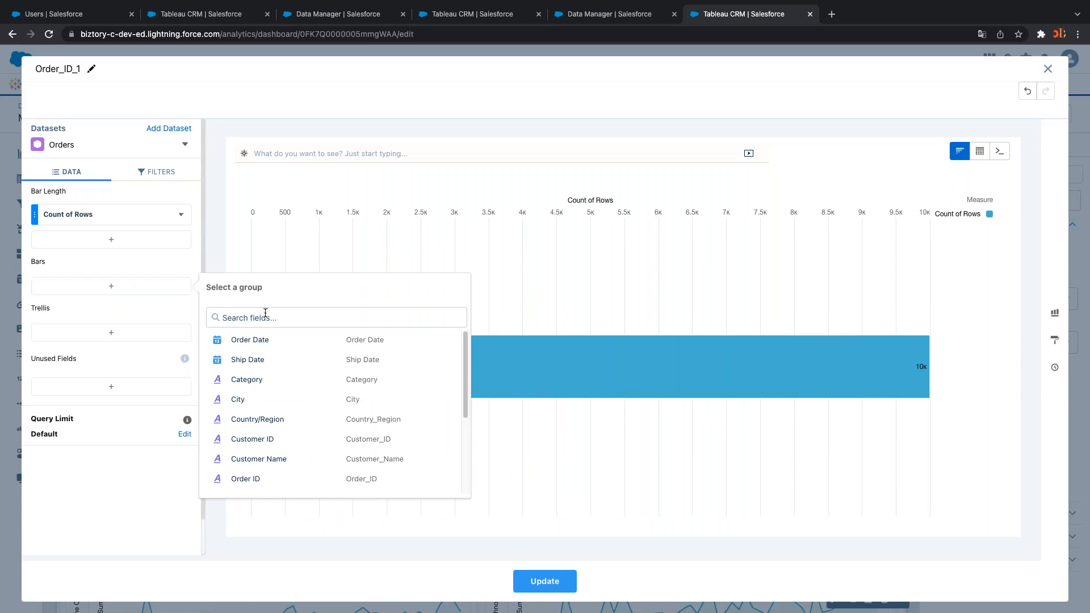
{"action": "type", "text": "seg"}
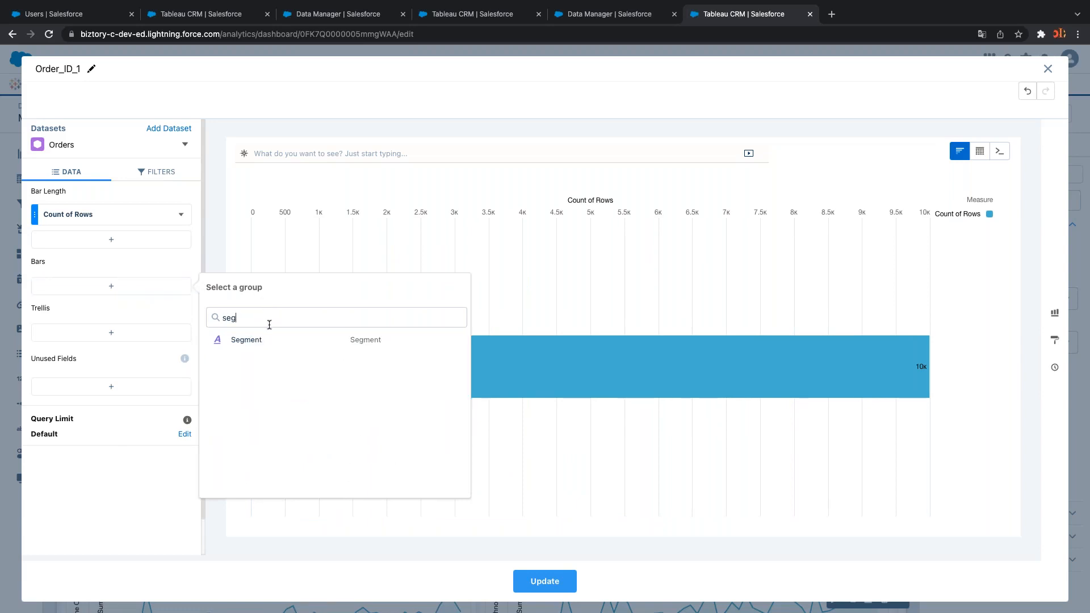
{"action": "left_click", "coordinate": [261, 339]}
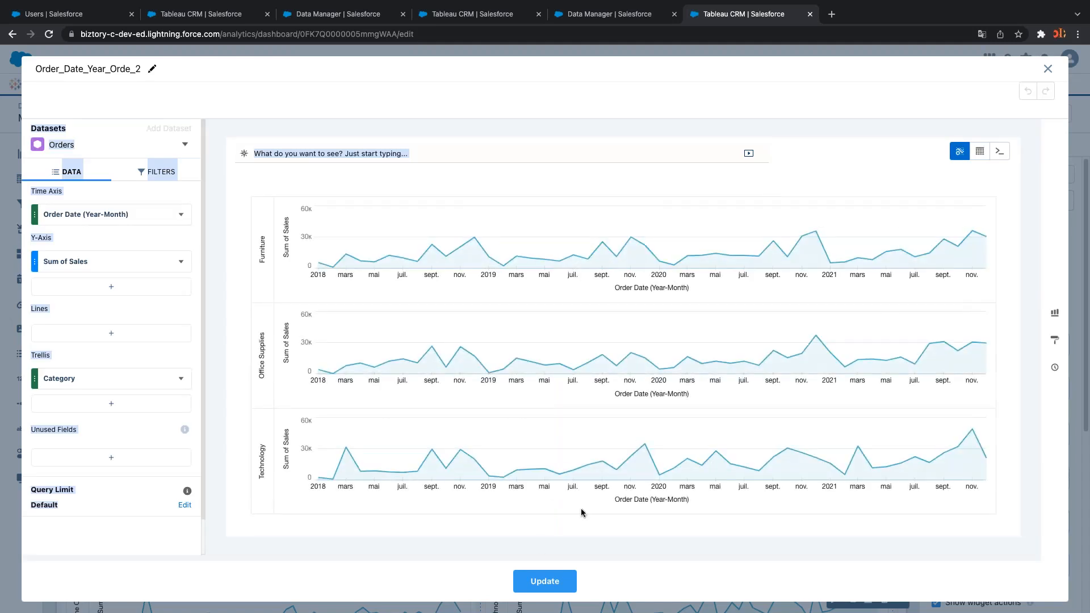
{"action": "left_click", "coordinate": [1048, 68]}
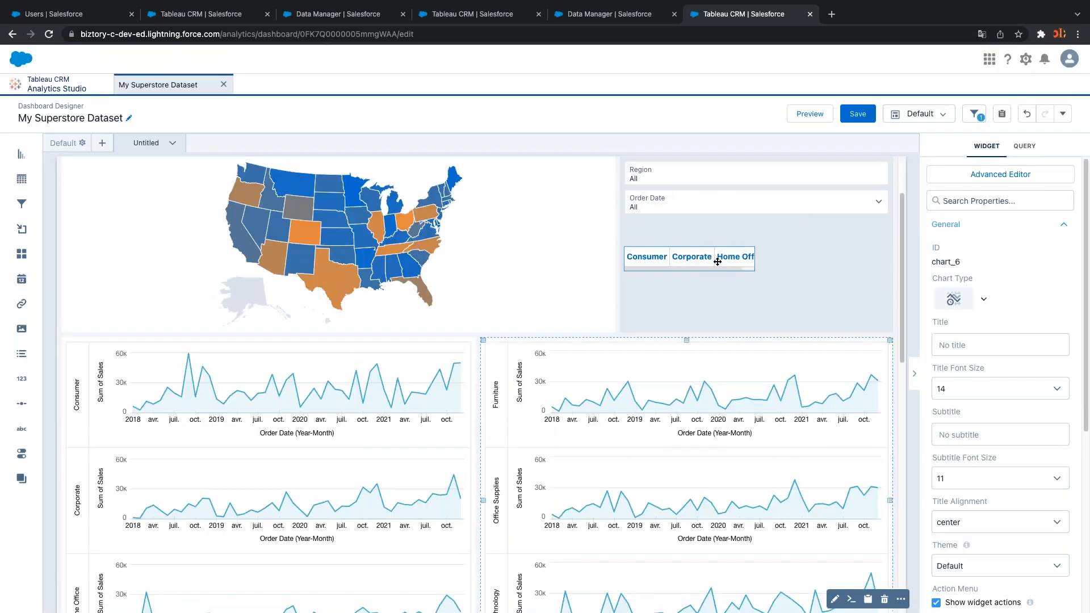
Widen the segment tabs to full width, shrink the map one row, and place the tabs above it
{"action": "left_click", "coordinate": [750, 256]}
{"action": "left_click_drag", "start_coordinate": [752, 260], "coordinate": [872, 261]}
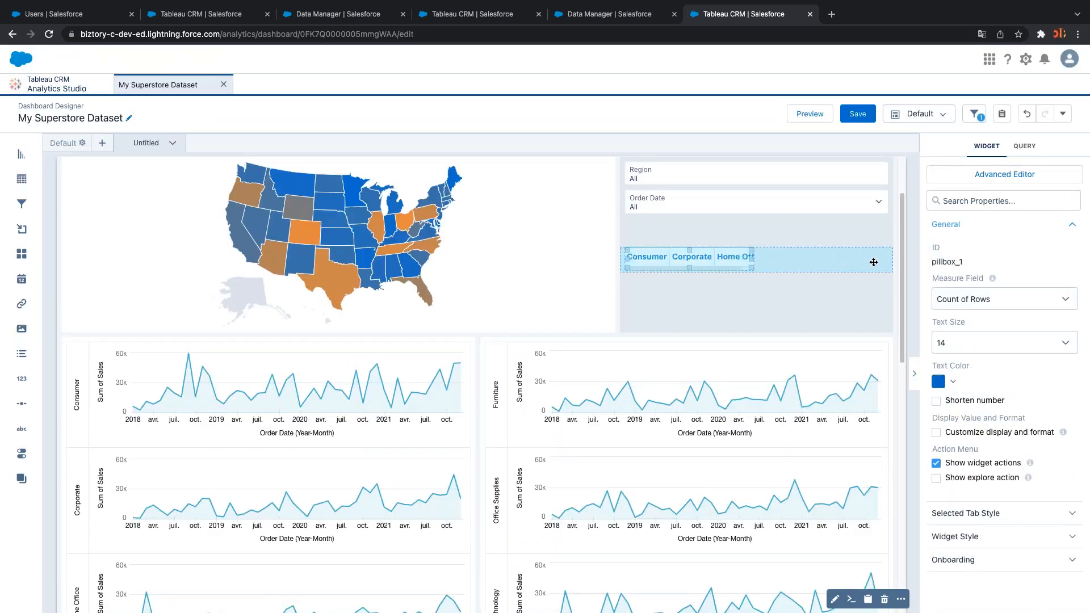
{"action": "left_click", "coordinate": [762, 282]}
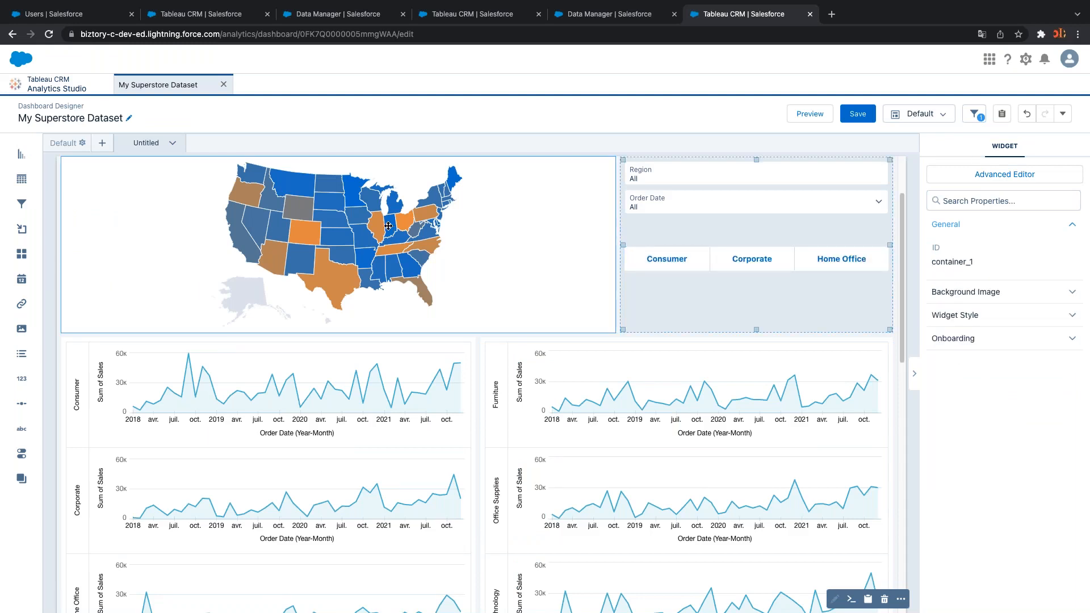
{"action": "left_click", "coordinate": [343, 197]}
{"action": "left_click_drag", "start_coordinate": [338, 160], "coordinate": [376, 209]}
{"action": "scroll", "coordinate": [753, 303], "scroll_direction": "up", "scroll_amount": 3}
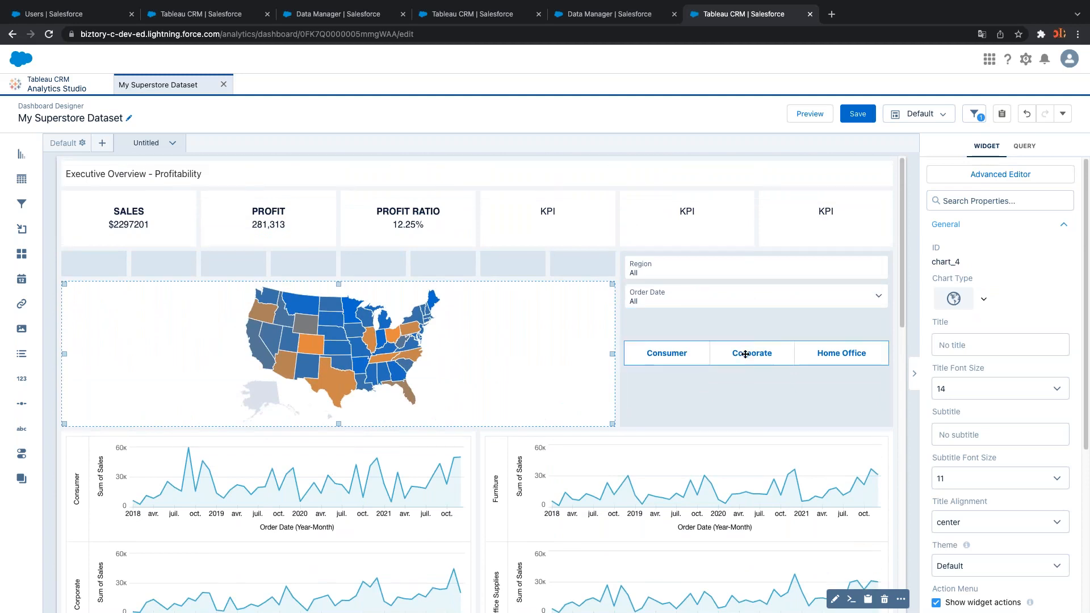
{"action": "left_click_drag", "start_coordinate": [749, 352], "coordinate": [586, 284]}
{"action": "left_click", "coordinate": [674, 341]}
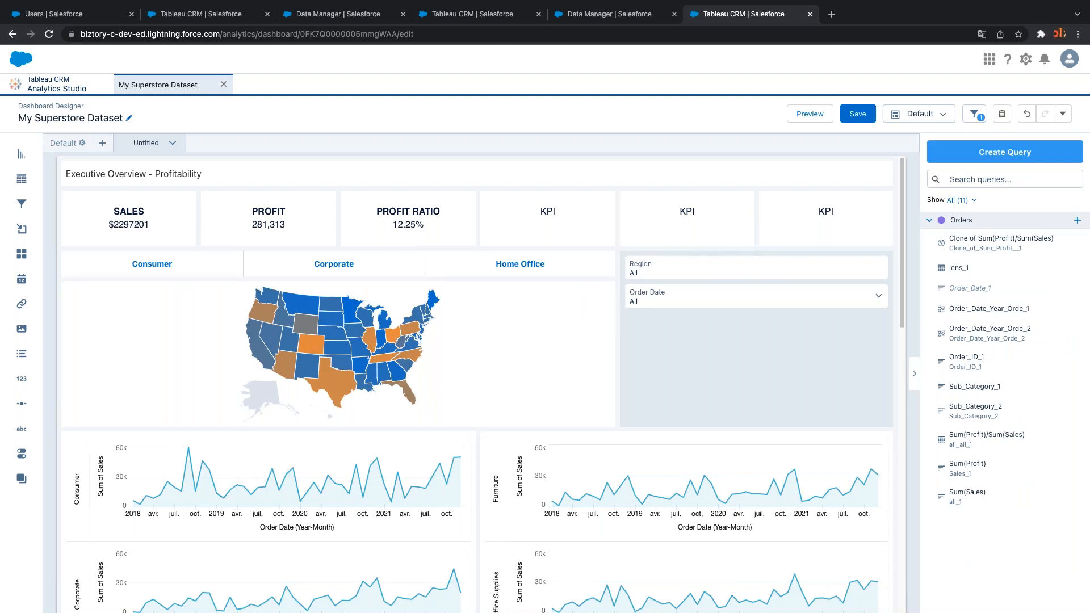
{"action": "left_click", "coordinate": [816, 114]}
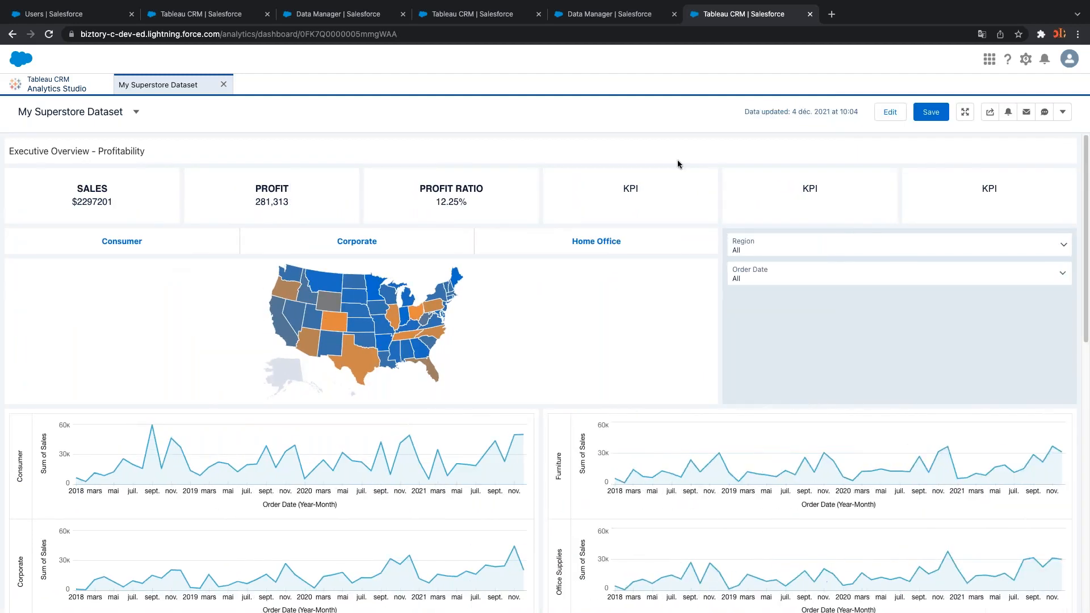
{"action": "left_click", "coordinate": [129, 245]}
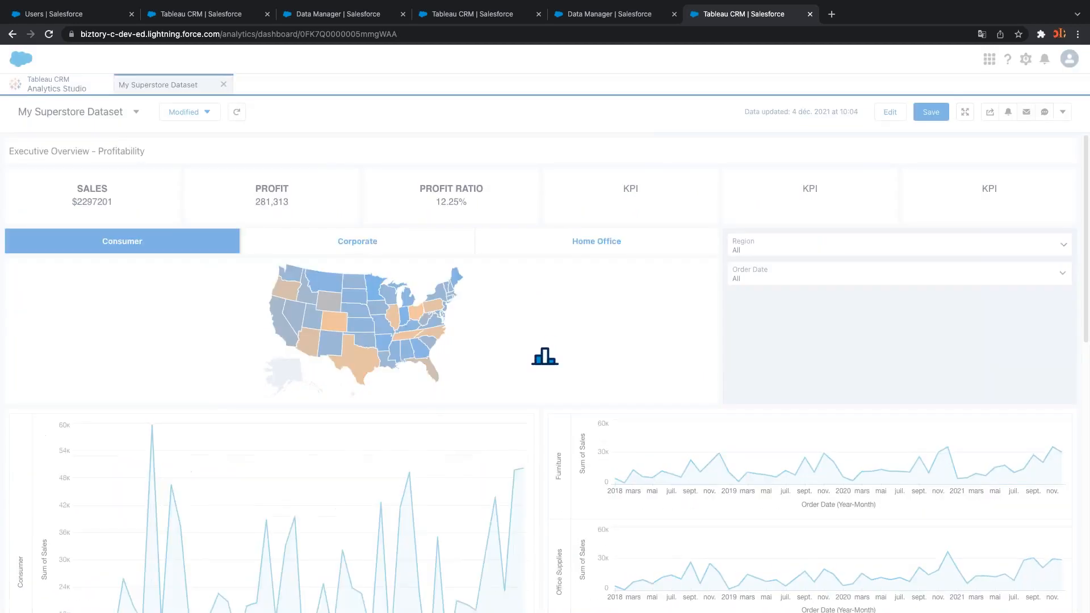
{"action": "left_click", "coordinate": [315, 243]}
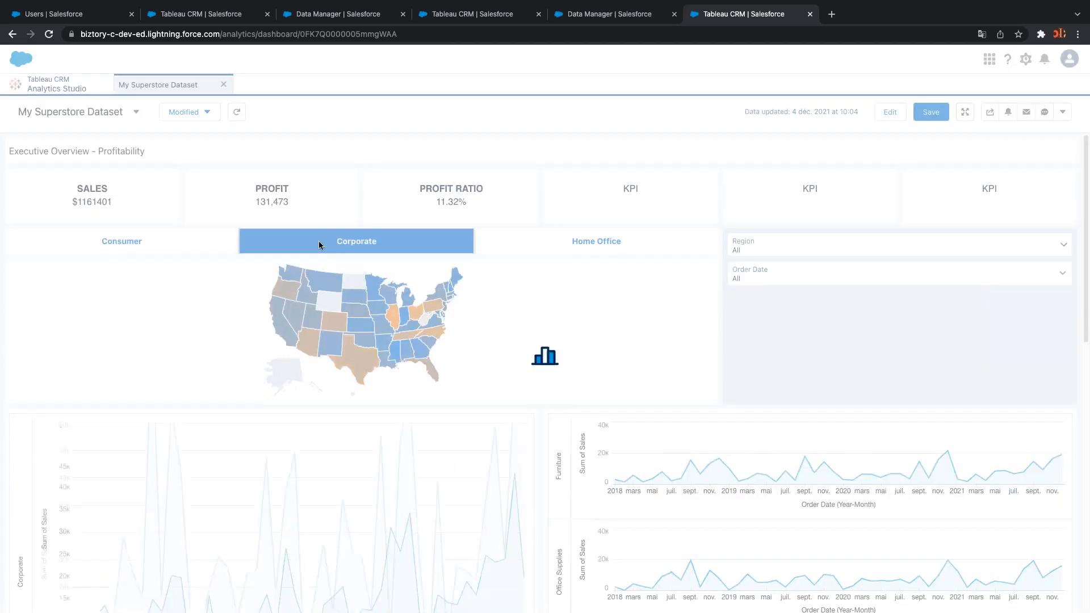
{"action": "left_click", "coordinate": [540, 241]}
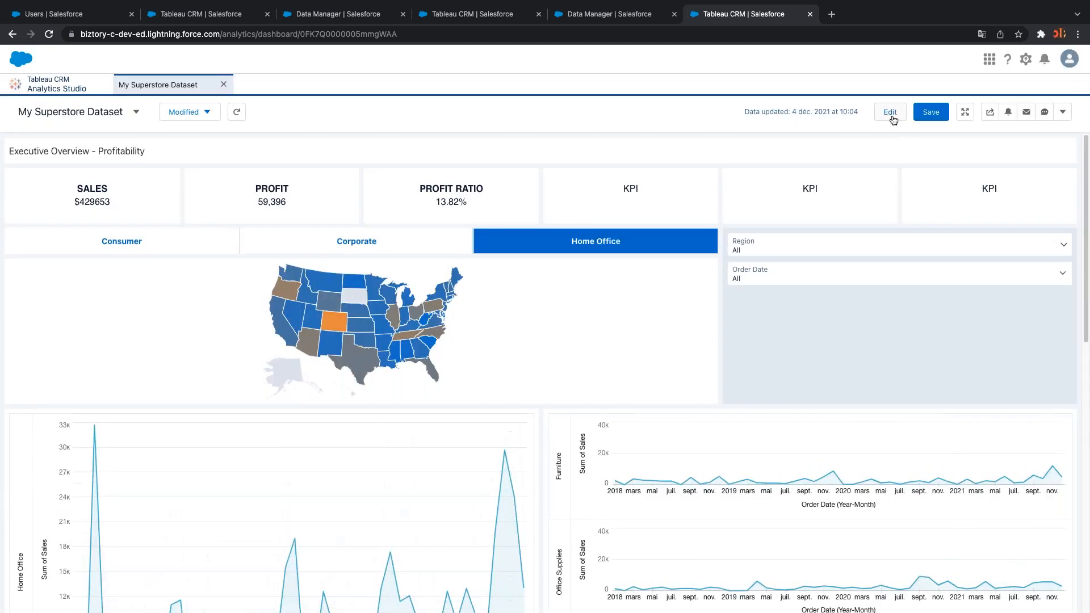
{"action": "left_click", "coordinate": [891, 117]}
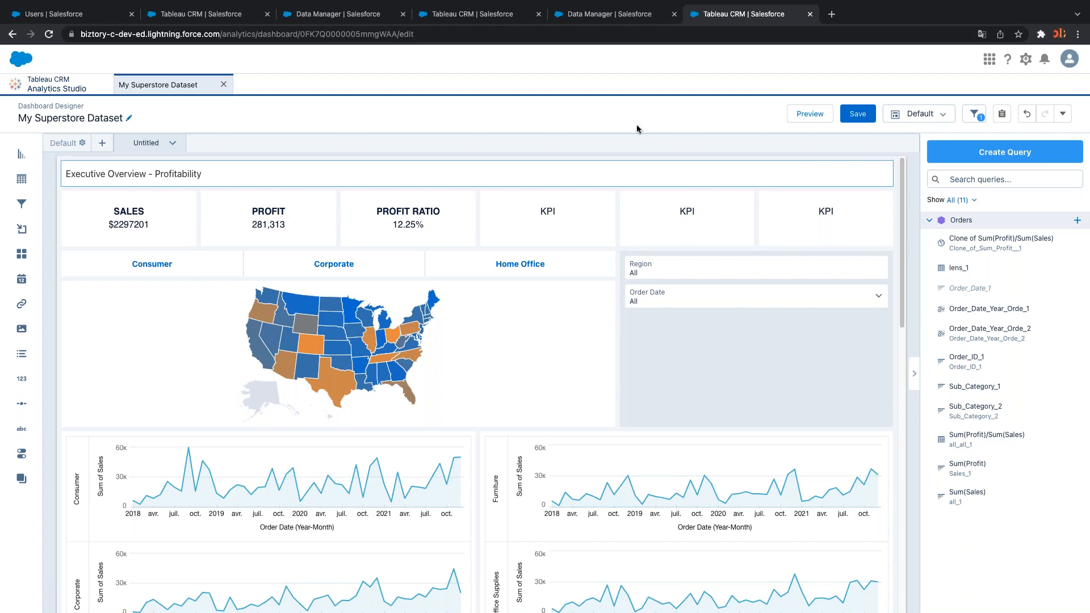
{"action": "left_click", "coordinate": [1064, 113]}
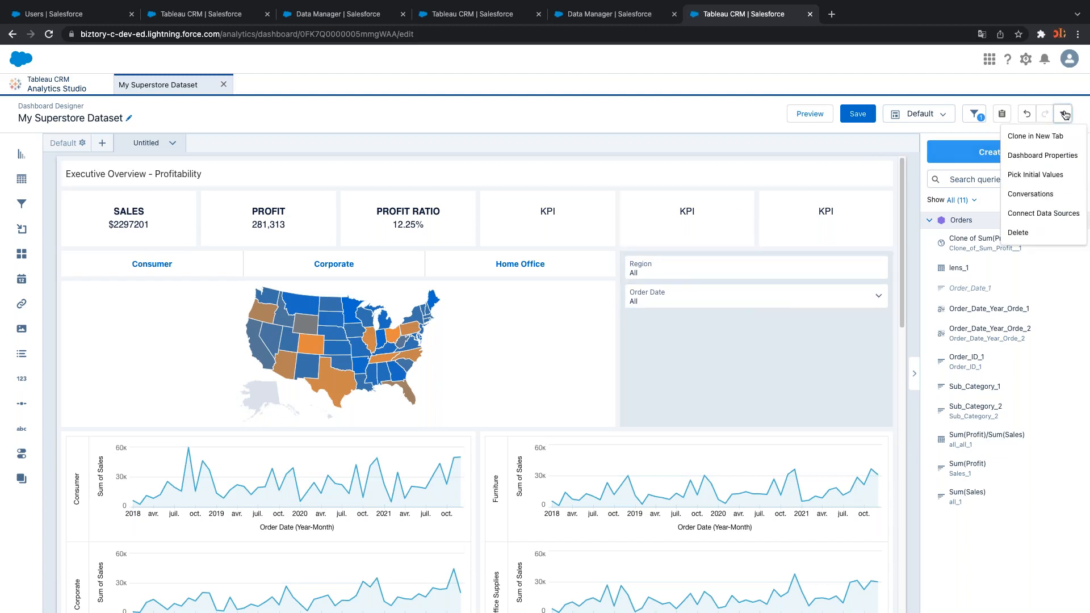
{"action": "left_click", "coordinate": [1063, 114]}
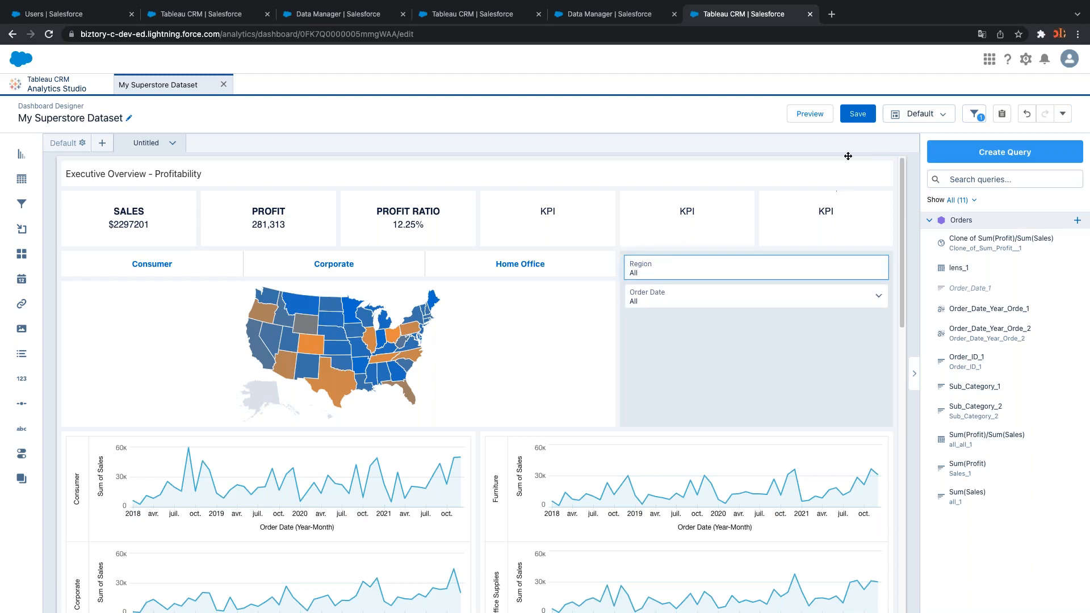
Save the My Superstore Dataset dashboard and return to Analytics Home
{"action": "left_click", "coordinate": [857, 113]}
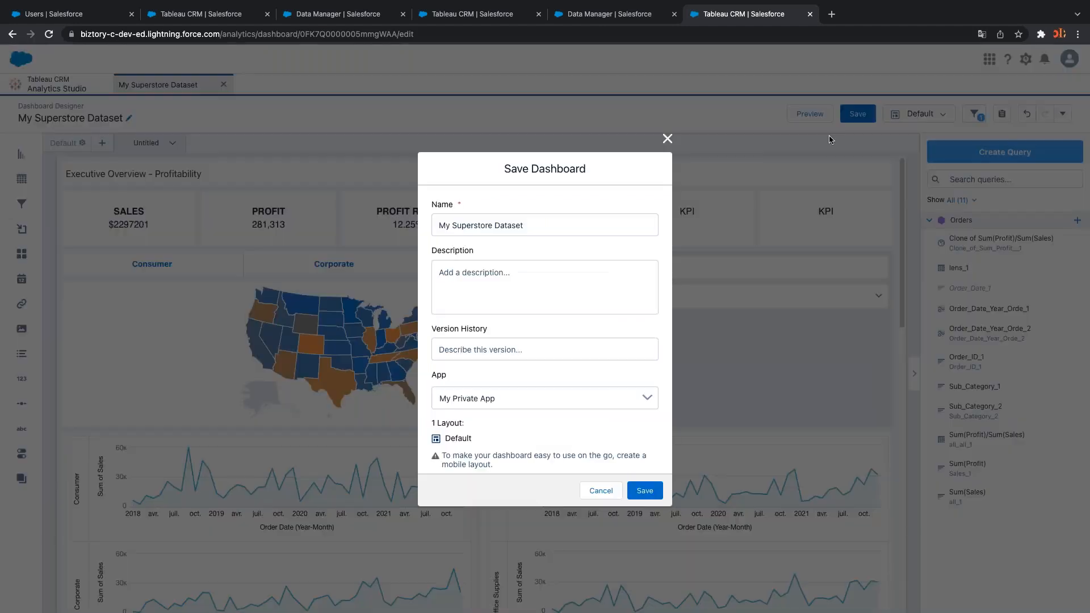
{"action": "left_click", "coordinate": [645, 490]}
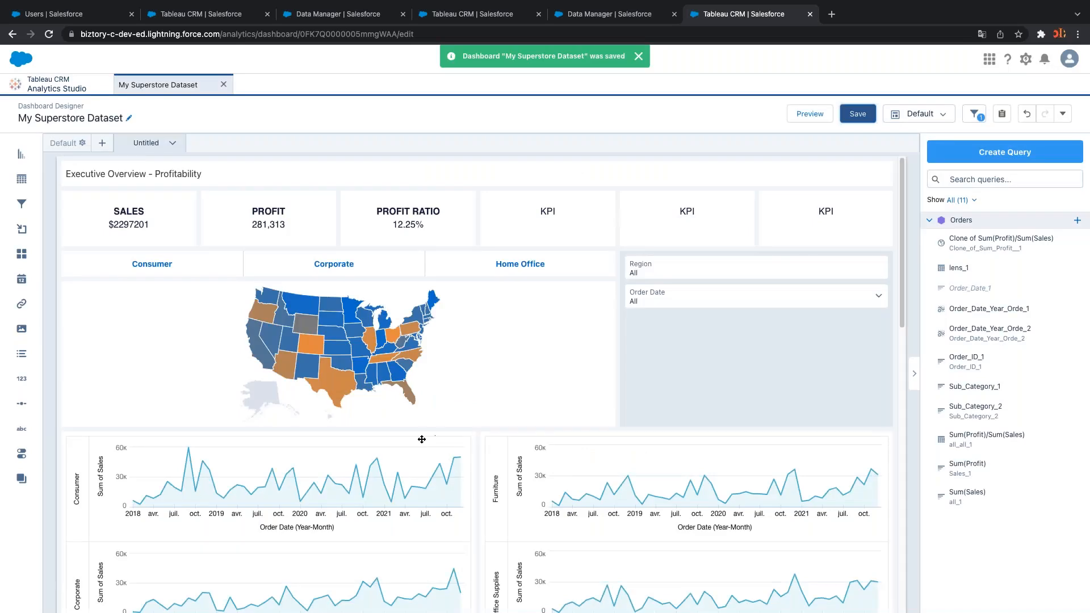
{"action": "left_click", "coordinate": [39, 85]}
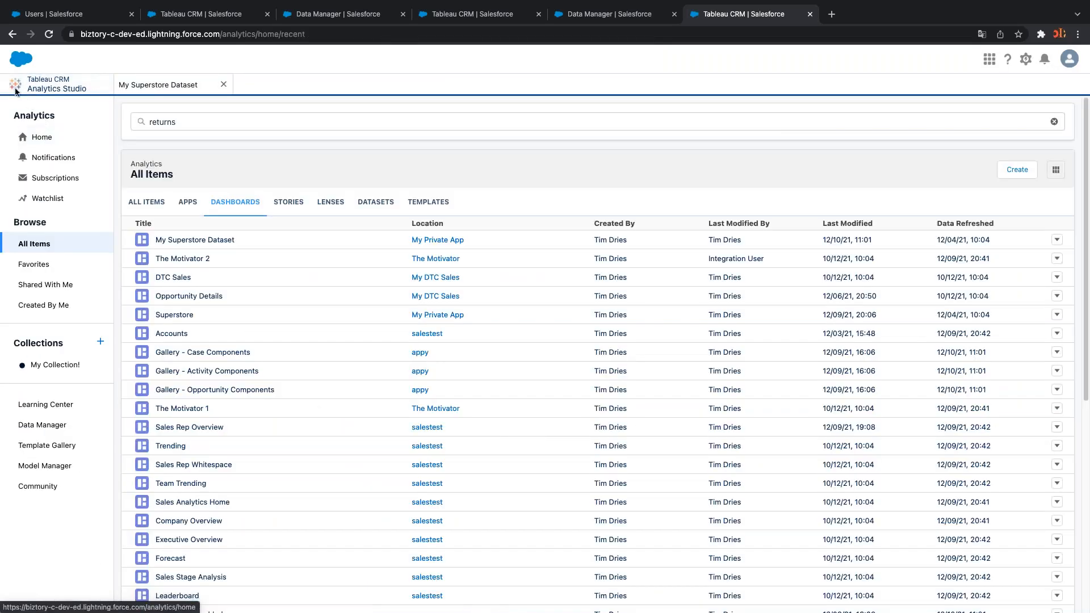
{"action": "left_click", "coordinate": [57, 134]}
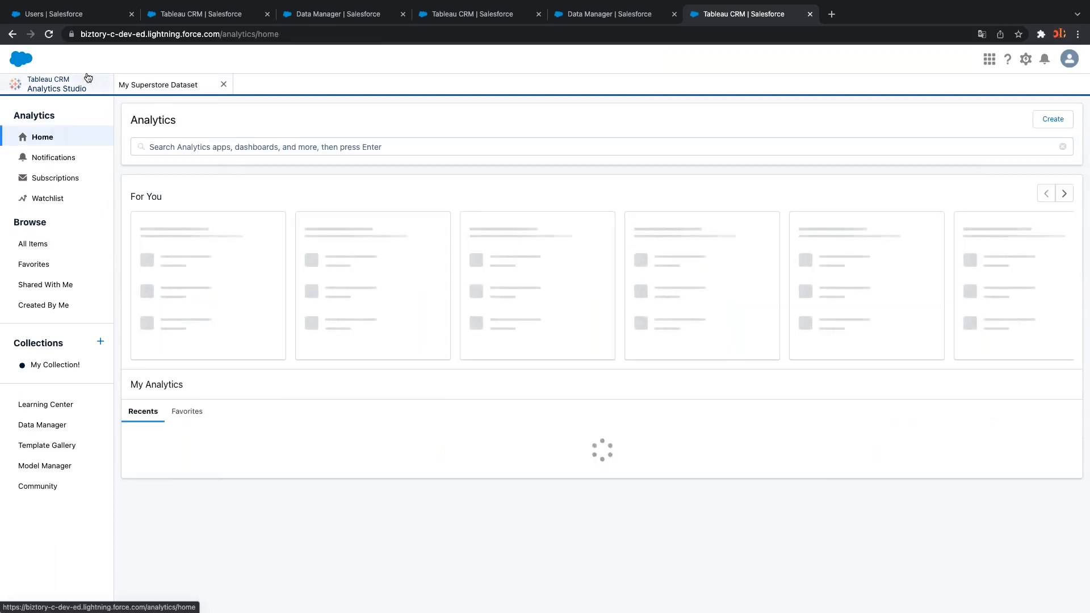
Remove 'analytics/home' from the URL to load the Salesforce root page
{"action": "left_click", "coordinate": [232, 34]}
{"action": "double_click", "coordinate": [232, 34]}
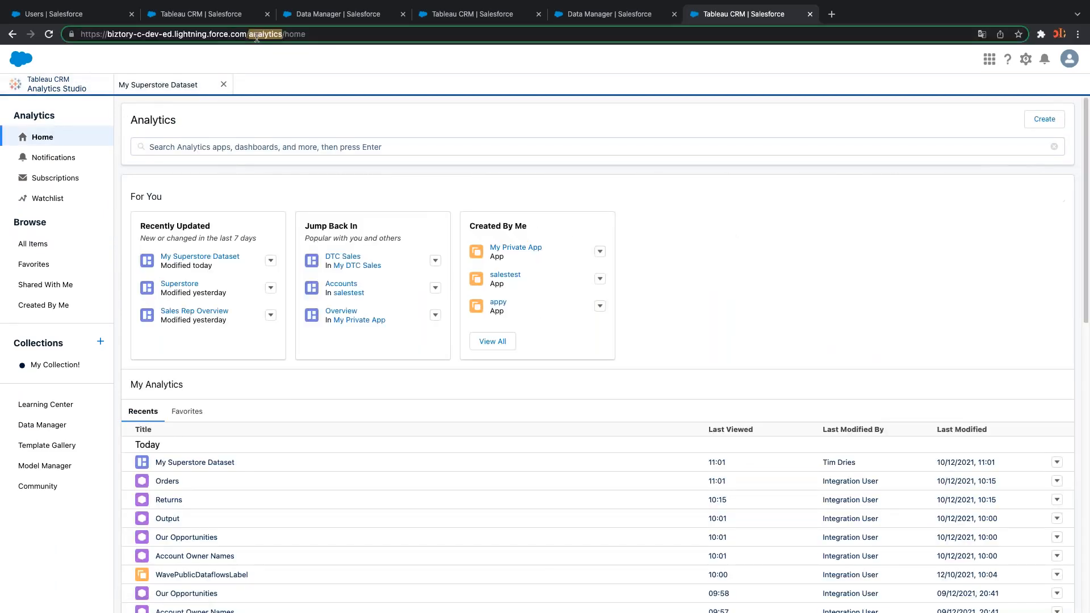
{"action": "left_click", "coordinate": [255, 37]}
{"action": "left_click_drag", "start_coordinate": [250, 34], "coordinate": [344, 33]}
{"action": "key", "text": "BackSpace"}
{"action": "key", "text": "Return"}
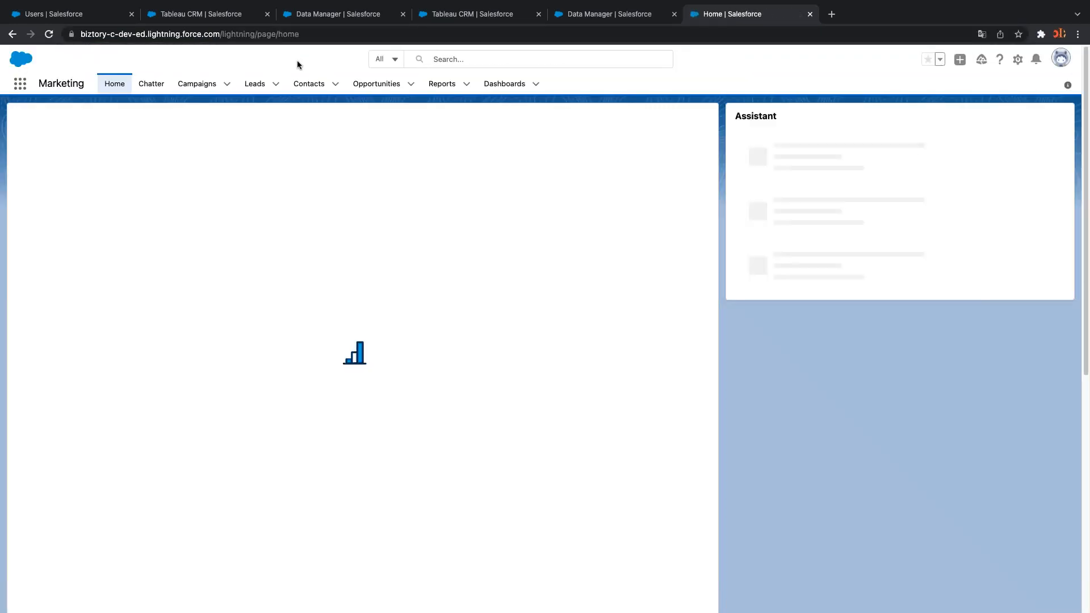
Switch to the Sales app via the App Launcher and choose Edit Page from the Setup gear
{"action": "left_click", "coordinate": [19, 86]}
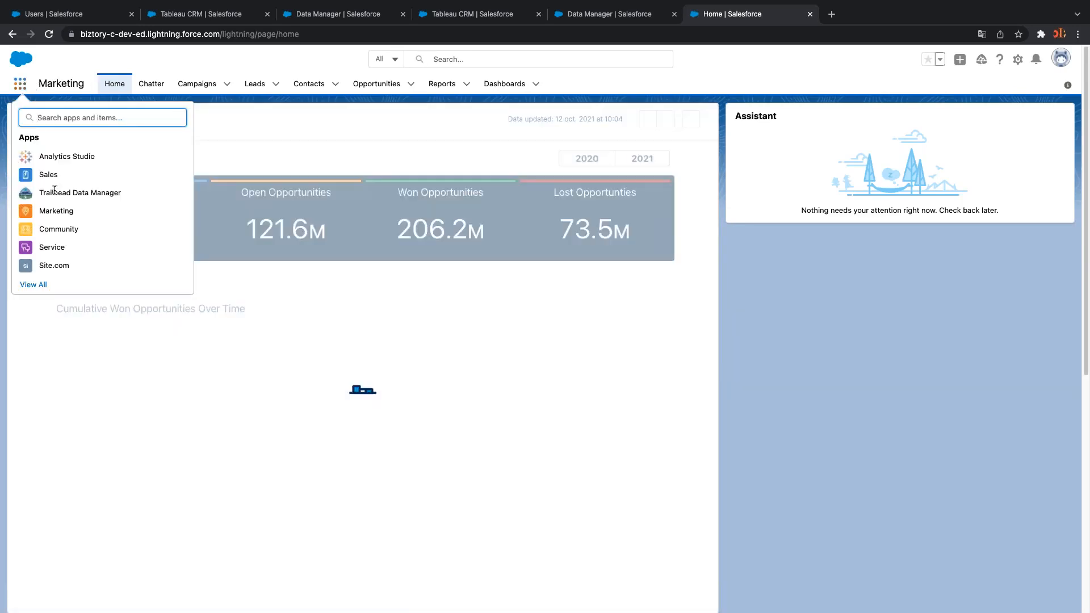
{"action": "left_click", "coordinate": [50, 175]}
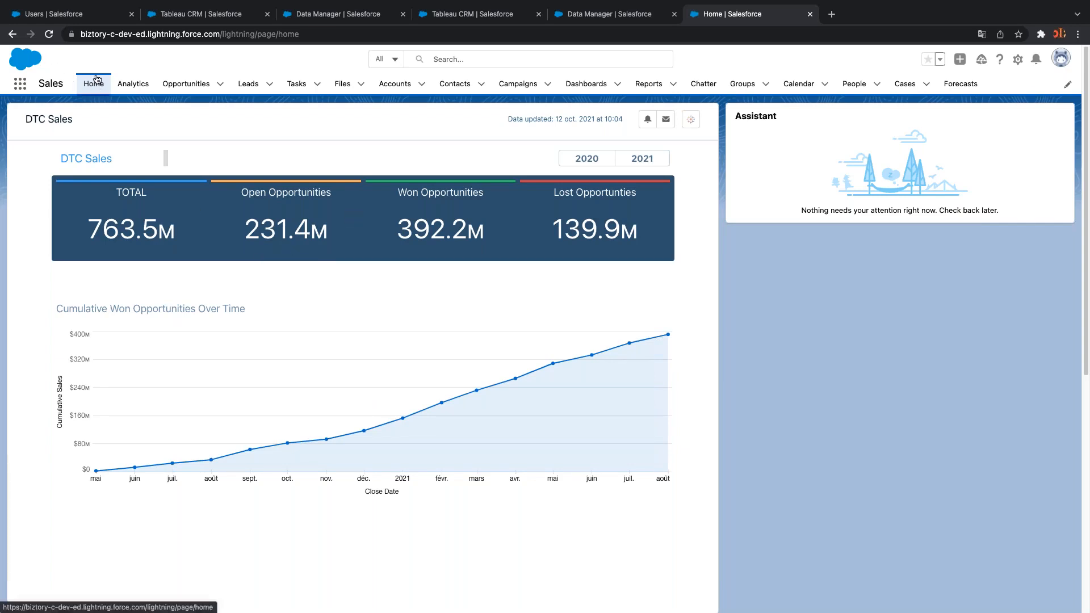
{"action": "mouse_move", "coordinate": [131, 230]}
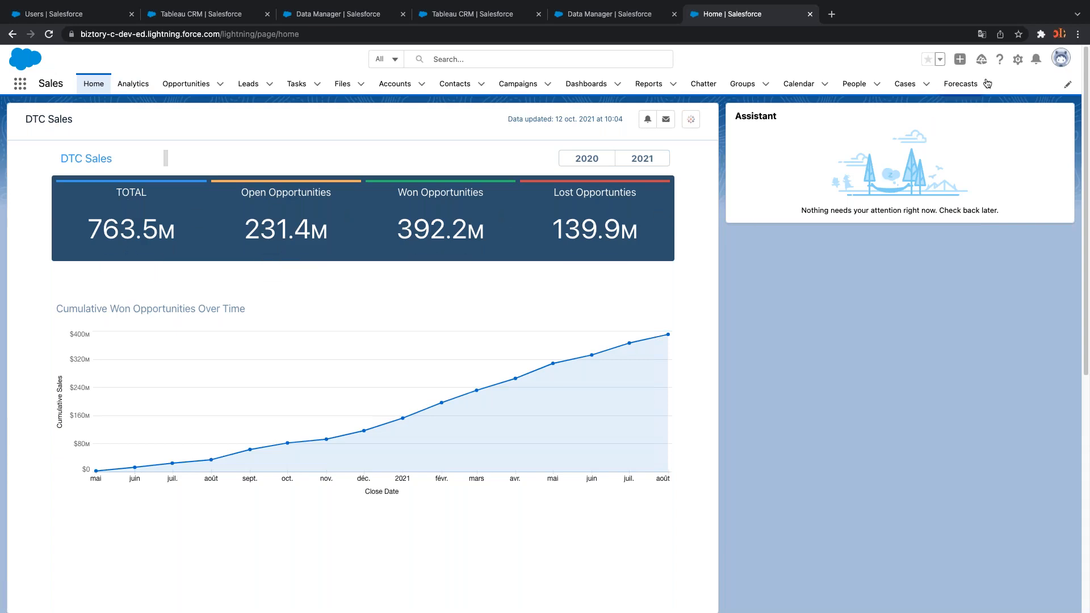
{"action": "left_click", "coordinate": [1018, 62]}
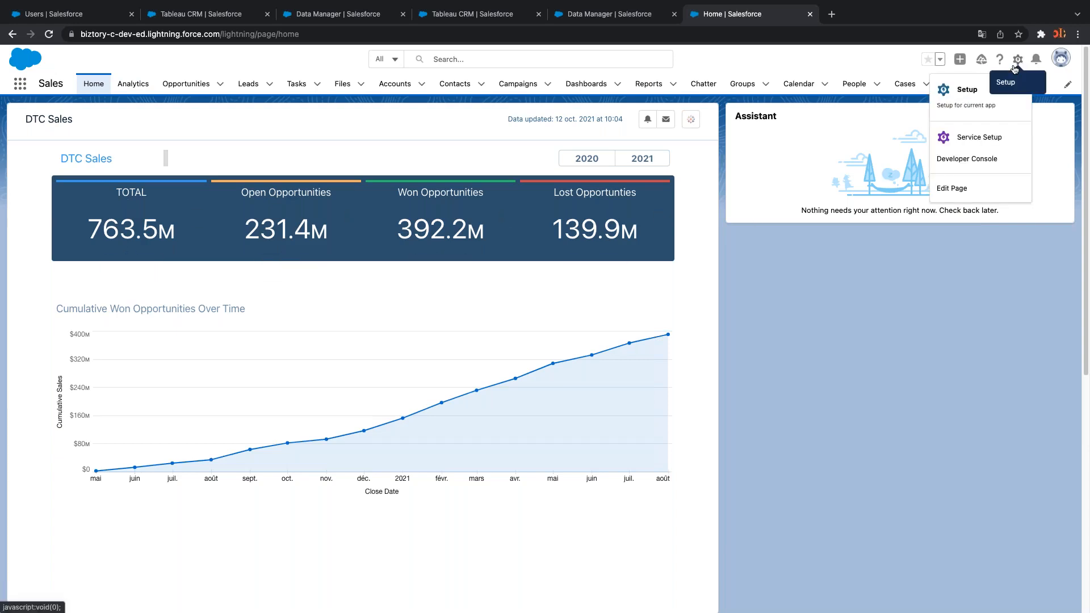
{"action": "left_click", "coordinate": [965, 190]}
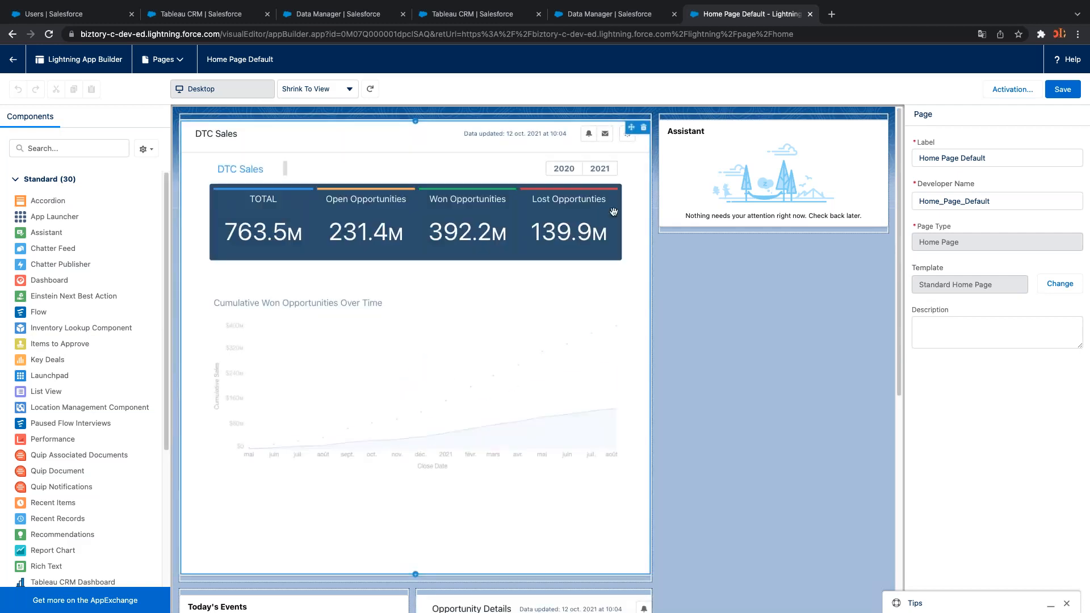
Delete the DTC Sales dashboard component and drag a new Tableau CRM Dashboard component to the top
{"action": "left_click", "coordinate": [646, 131]}
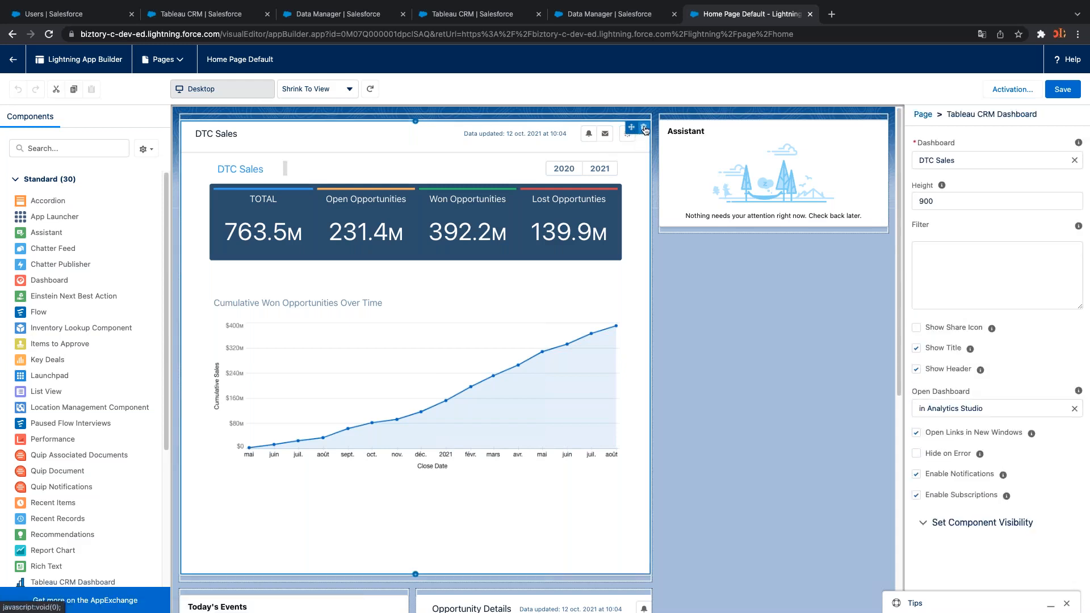
{"action": "left_click", "coordinate": [644, 128]}
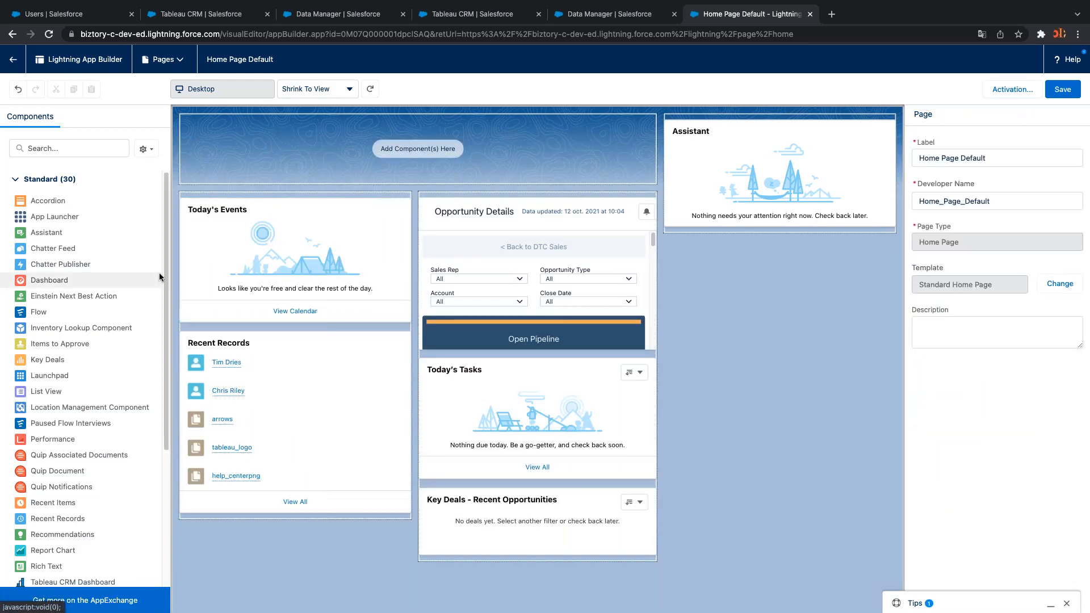
{"action": "left_click_drag", "start_coordinate": [167, 283], "coordinate": [169, 388]}
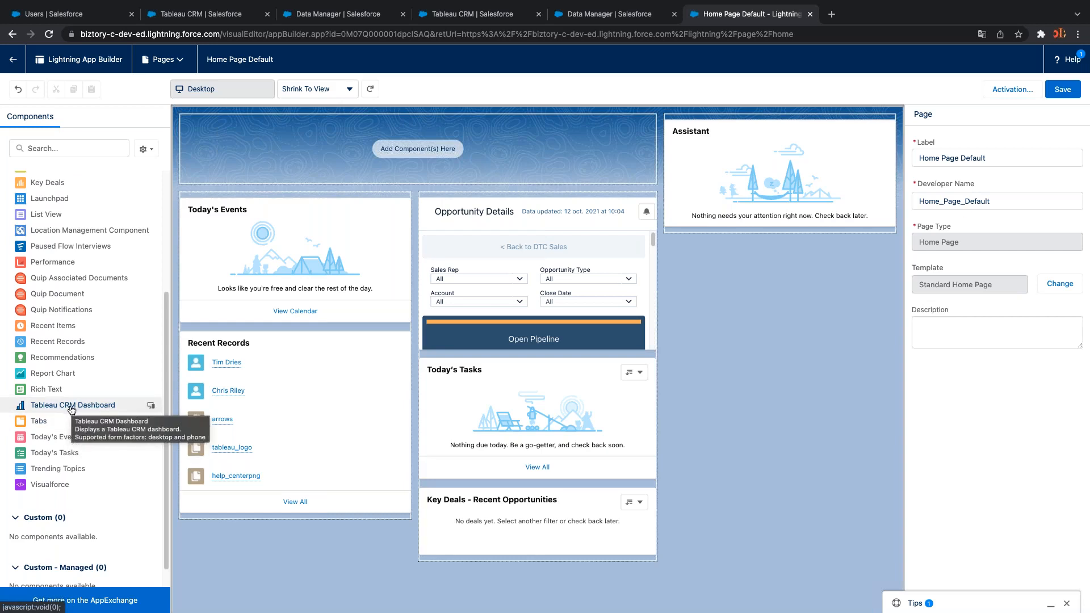
{"action": "left_click_drag", "start_coordinate": [61, 411], "coordinate": [336, 160]}
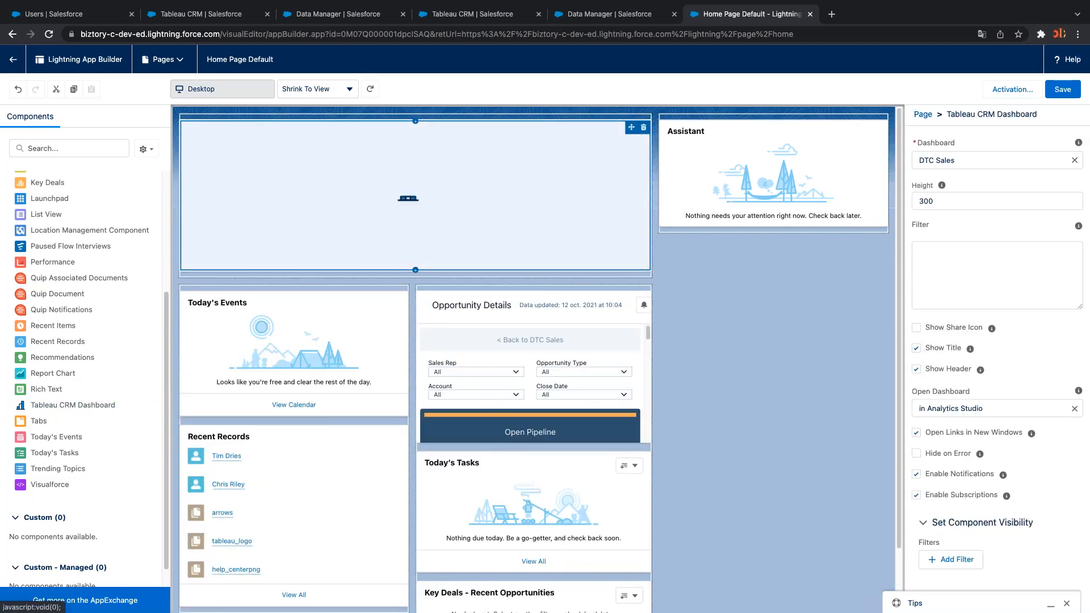
Pick Superstore in the component's Dashboard dropdown and change Height from 300 to 900
{"action": "left_click", "coordinate": [1004, 160]}
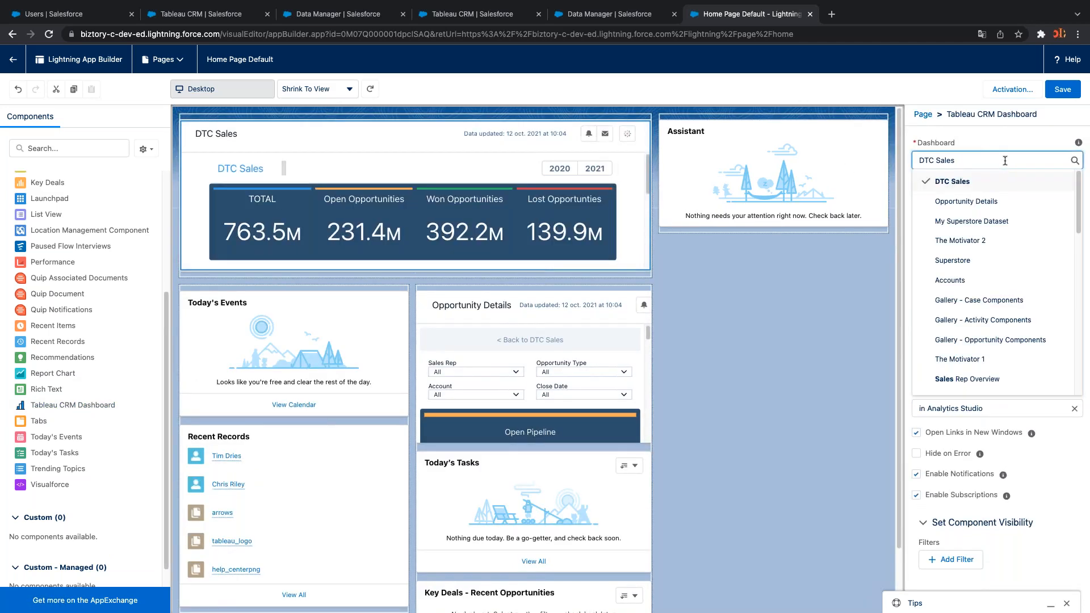
{"action": "scroll", "coordinate": [1000, 235], "scroll_direction": "down", "scroll_amount": 10}
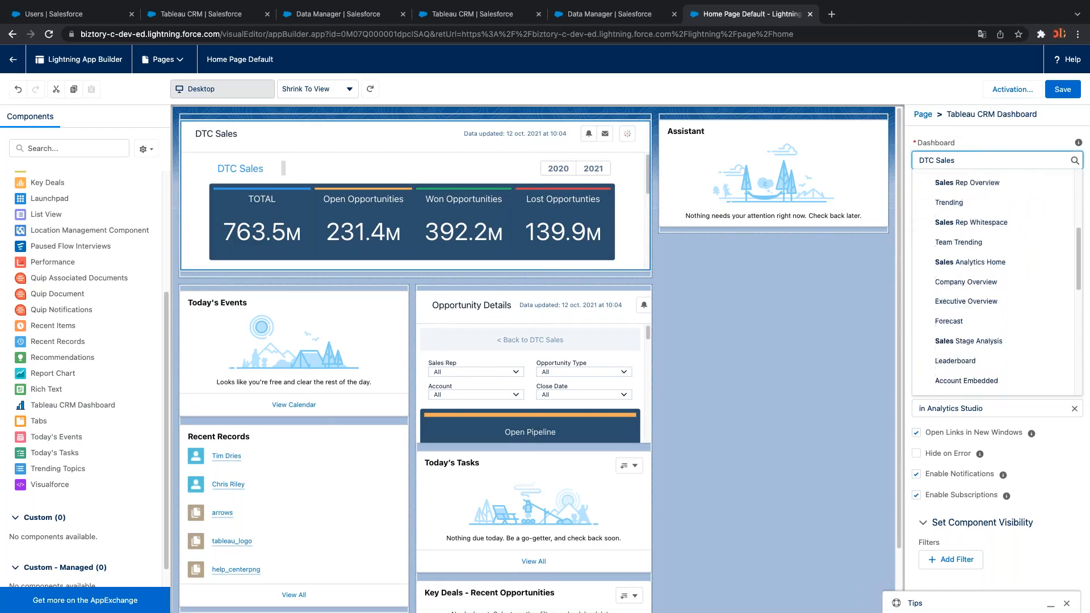
{"action": "scroll", "coordinate": [1000, 234], "scroll_direction": "down", "scroll_amount": 10}
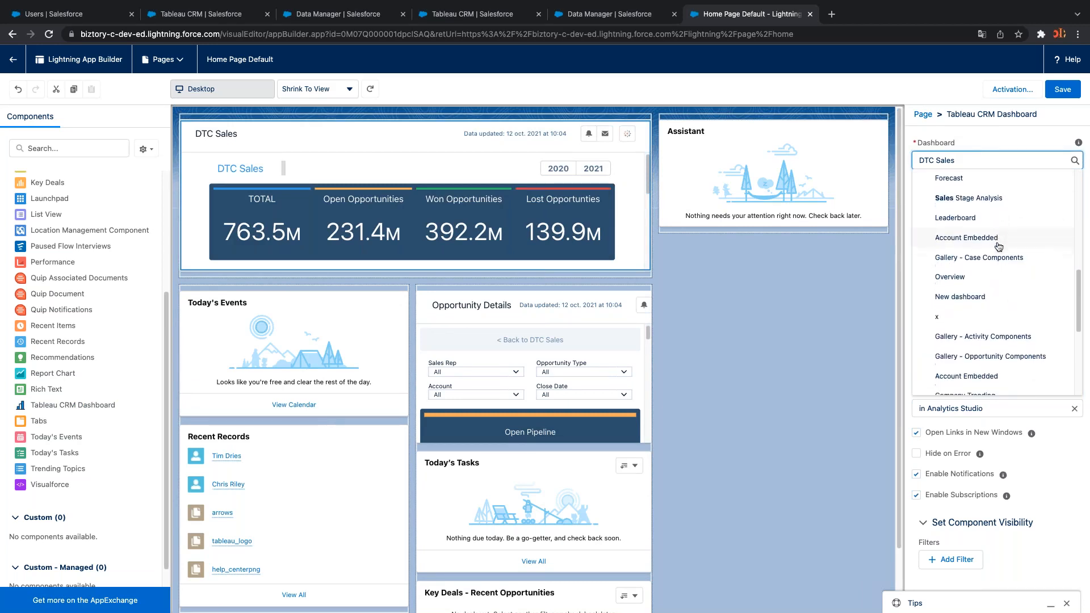
{"action": "key", "text": "ctrl+a"}
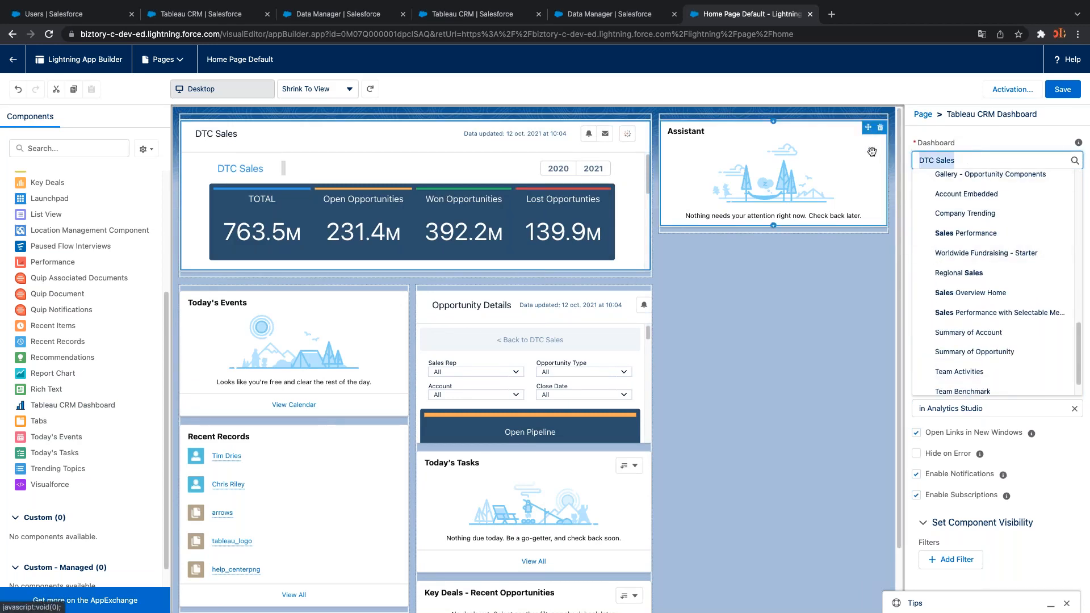
{"action": "type", "text": "su"}
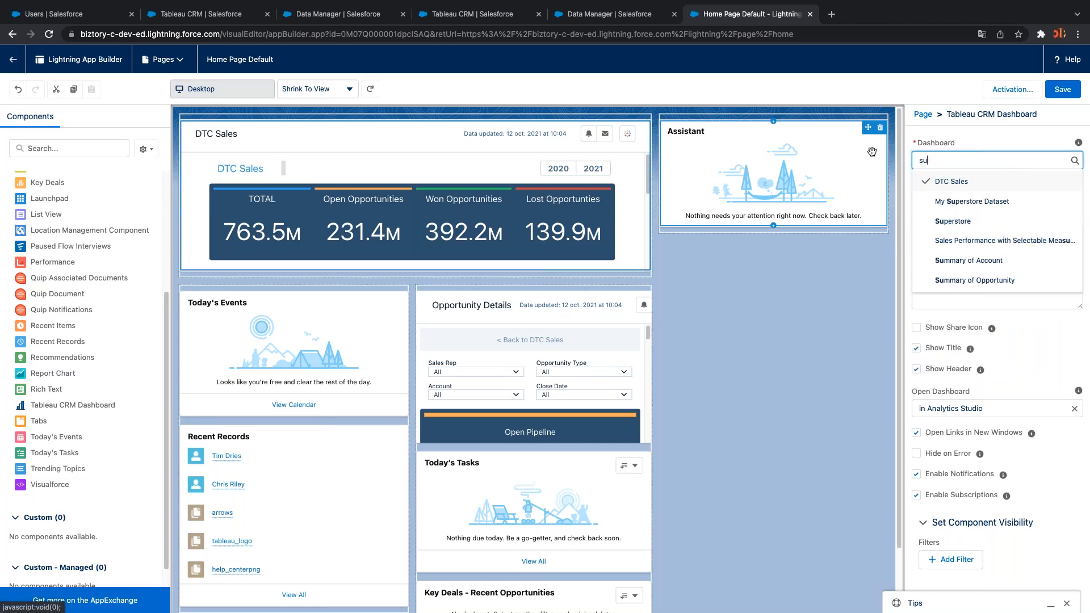
{"action": "left_click", "coordinate": [957, 222]}
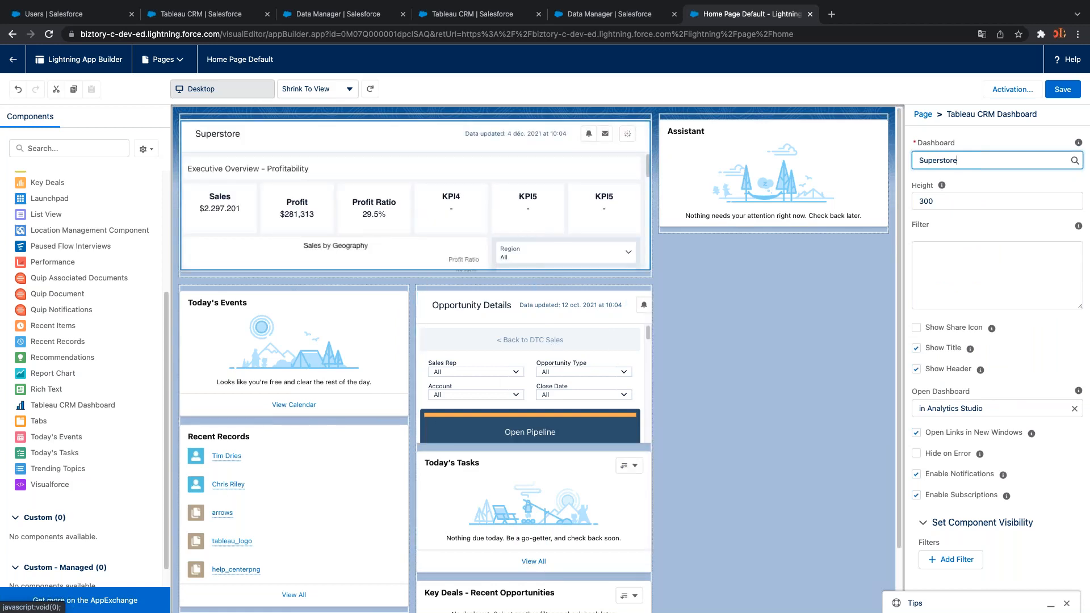
{"action": "left_click", "coordinate": [416, 227]}
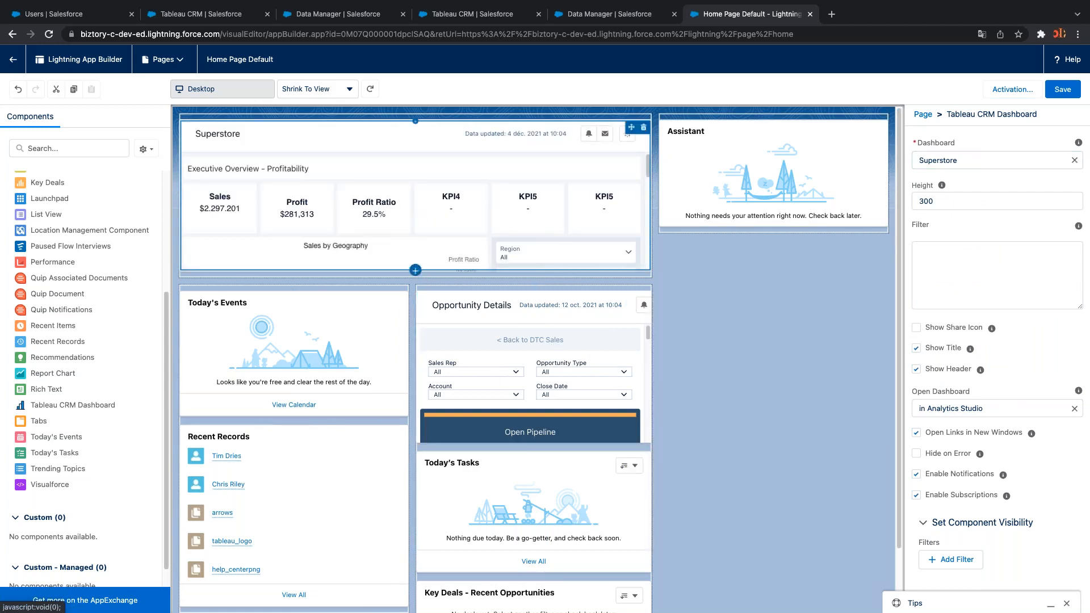
{"action": "left_click", "coordinate": [933, 203]}
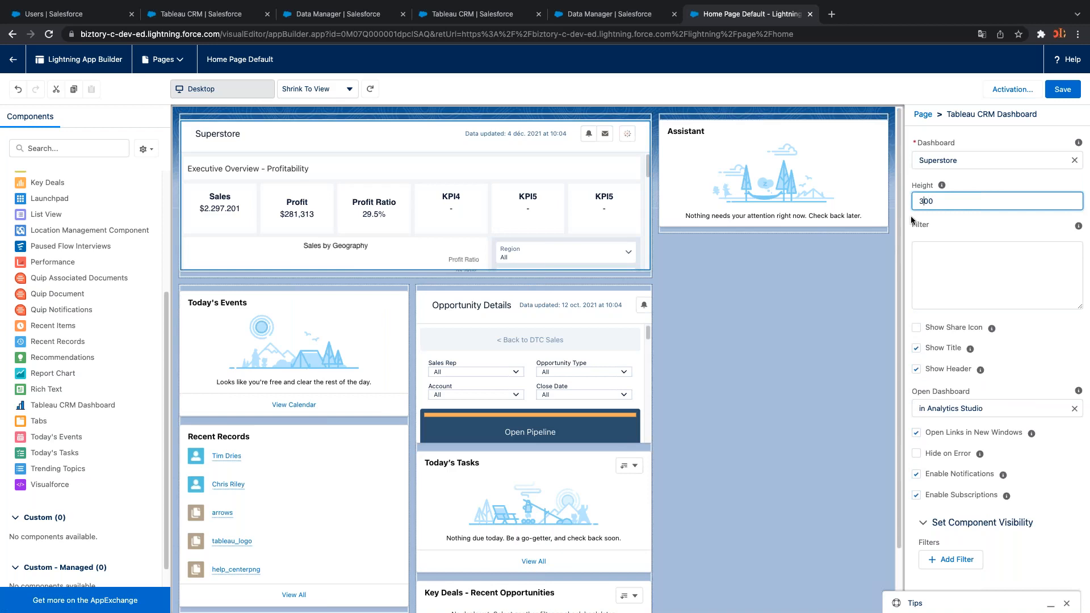
{"action": "type", "text": "9"}
{"action": "left_click", "coordinate": [830, 346]}
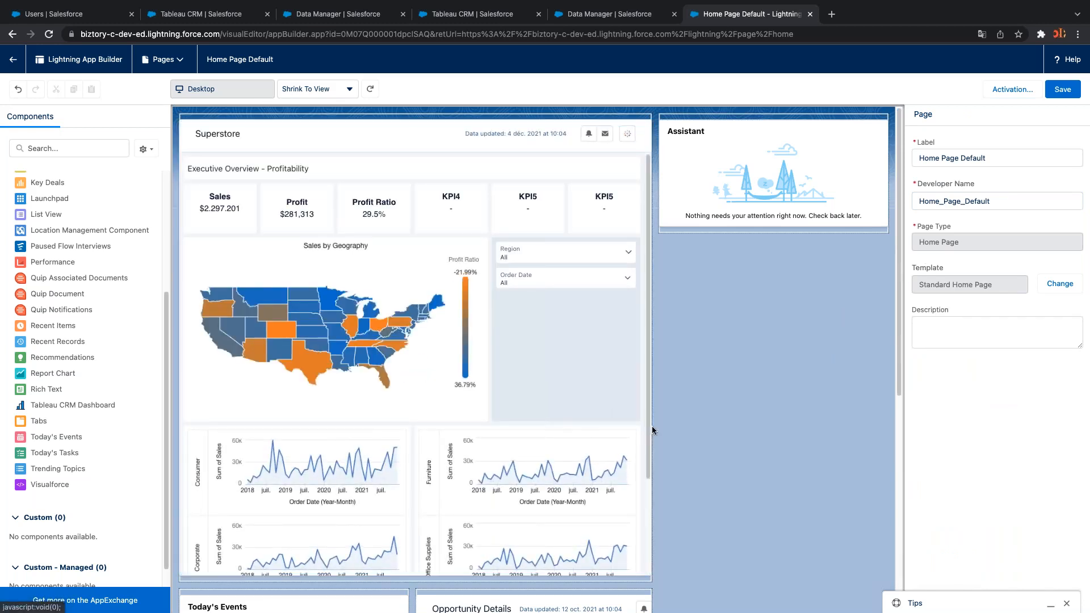
Save the Home Page Default layout and deselect the Superstore component to view page properties
{"action": "left_click", "coordinate": [1061, 89]}
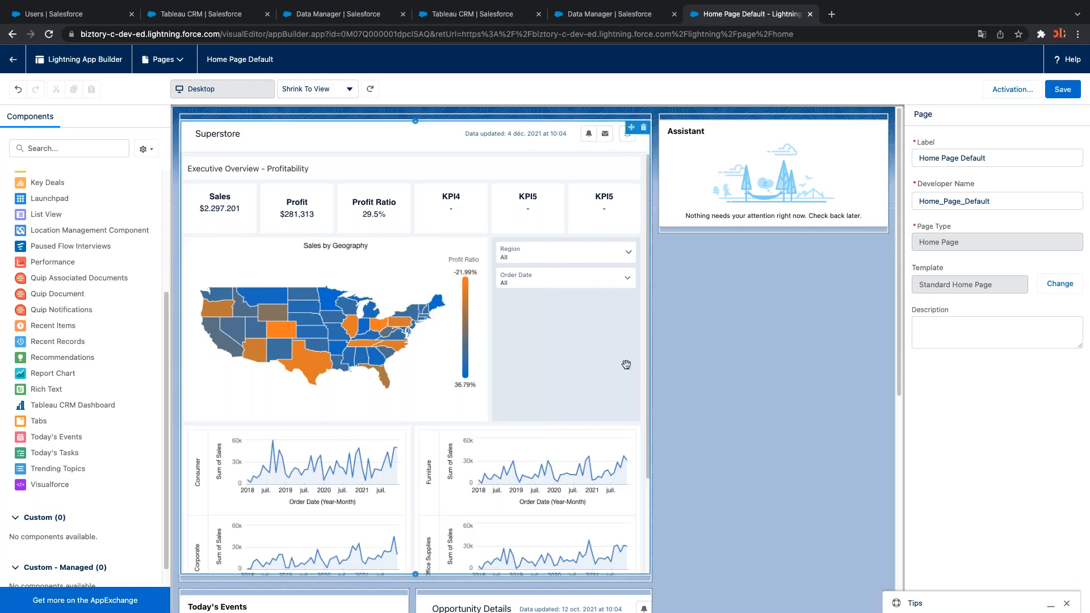
{"action": "left_click_drag", "start_coordinate": [648, 318], "coordinate": [716, 337]}
{"action": "left_click", "coordinate": [716, 337]}
{"action": "scroll", "coordinate": [670, 375], "scroll_direction": "down", "scroll_amount": 3}
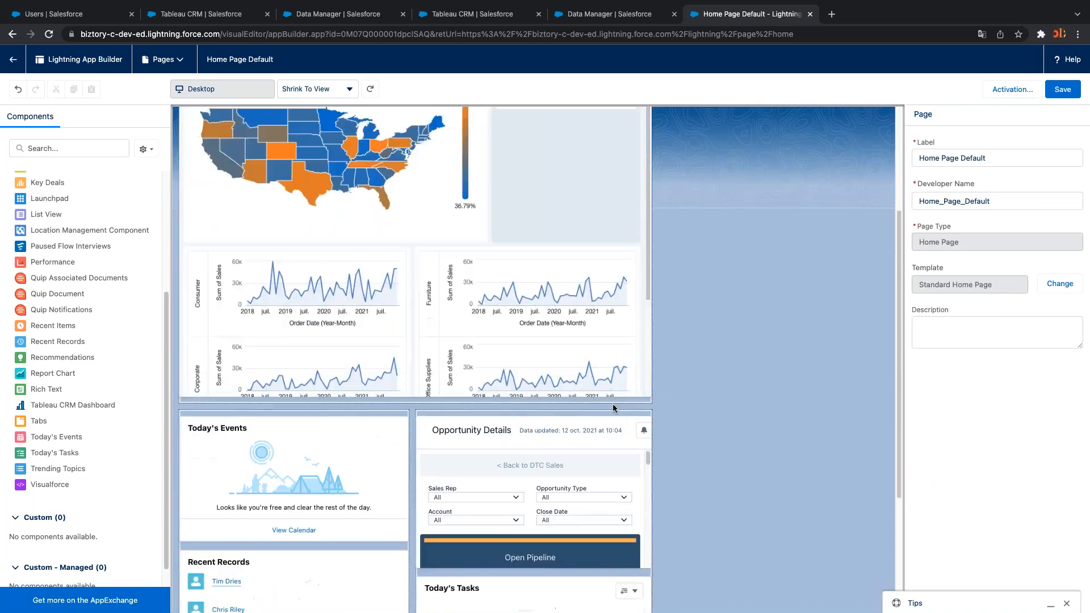
{"action": "scroll", "coordinate": [688, 359], "scroll_direction": "up", "scroll_amount": 3}
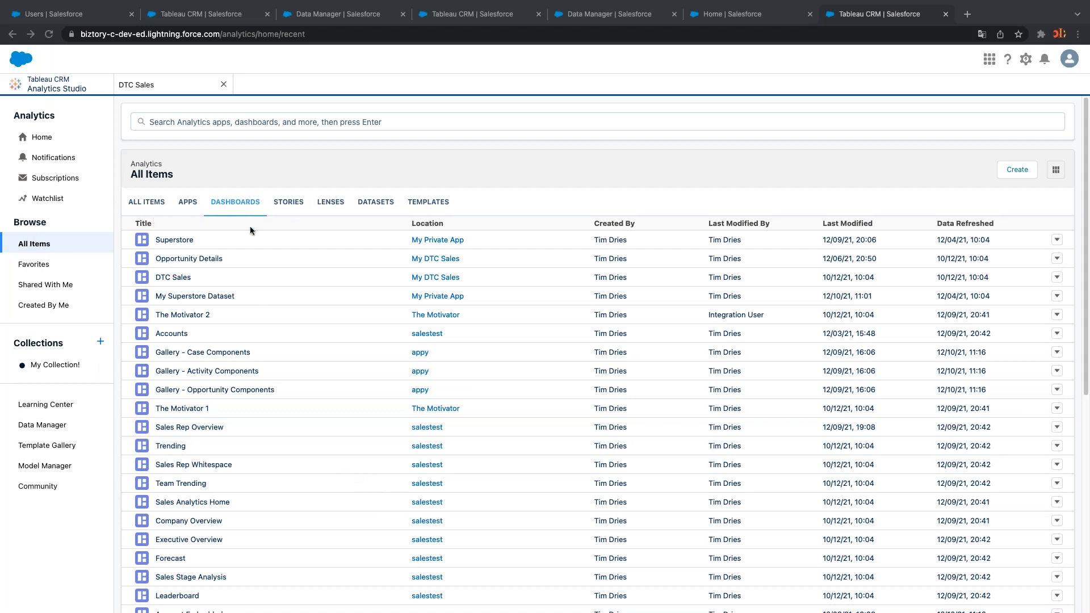
Open DTC Sales briefly, close it, then open the Superstore dashboard
{"action": "scroll", "coordinate": [253, 445], "scroll_direction": "down", "scroll_amount": 8}
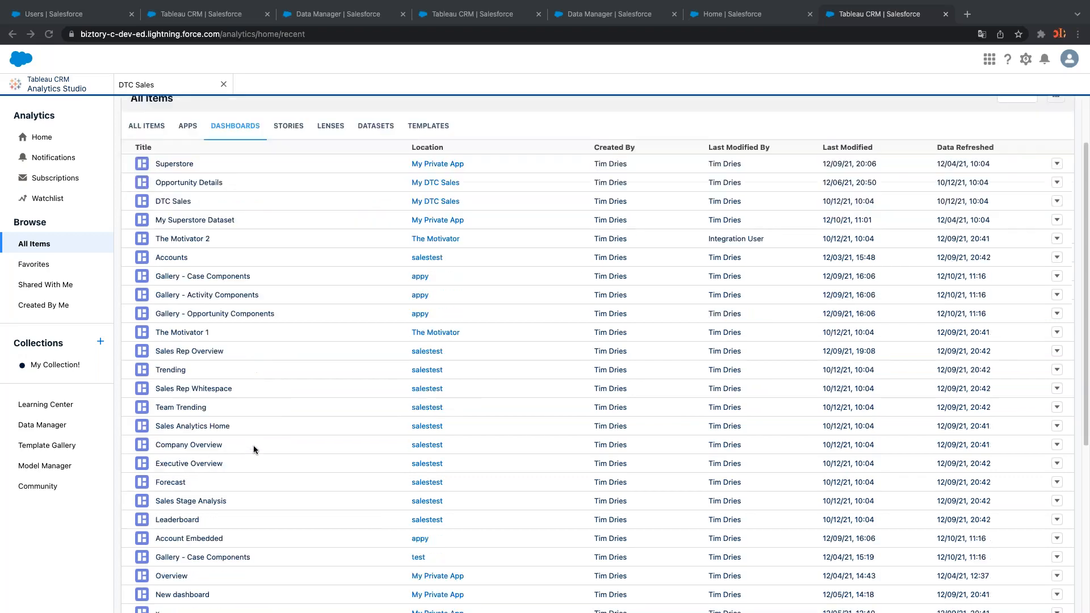
{"action": "scroll", "coordinate": [253, 447], "scroll_direction": "up", "scroll_amount": 8}
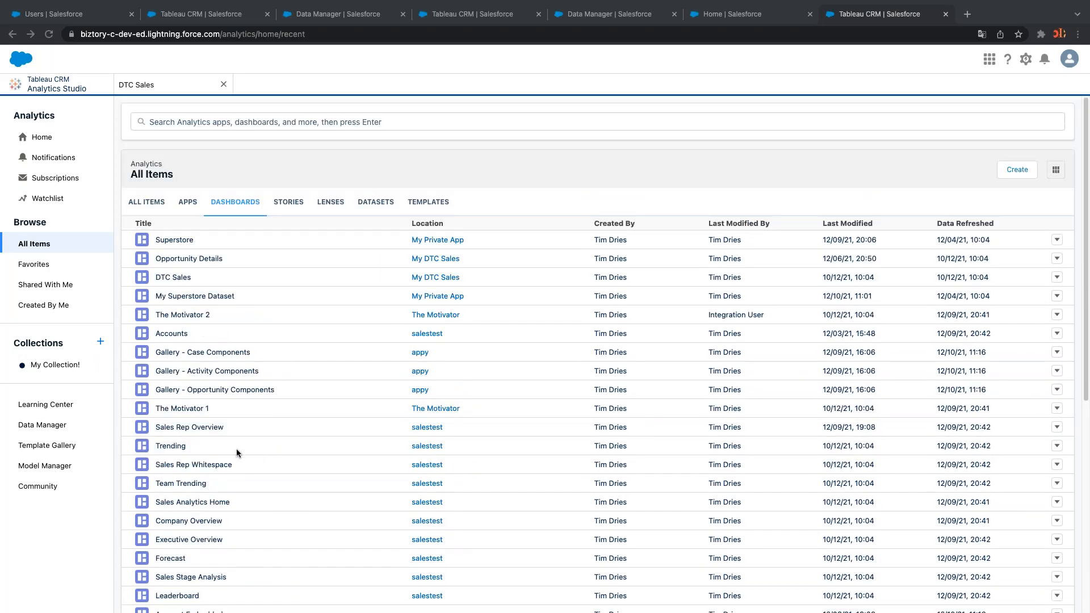
{"action": "left_click", "coordinate": [177, 278]}
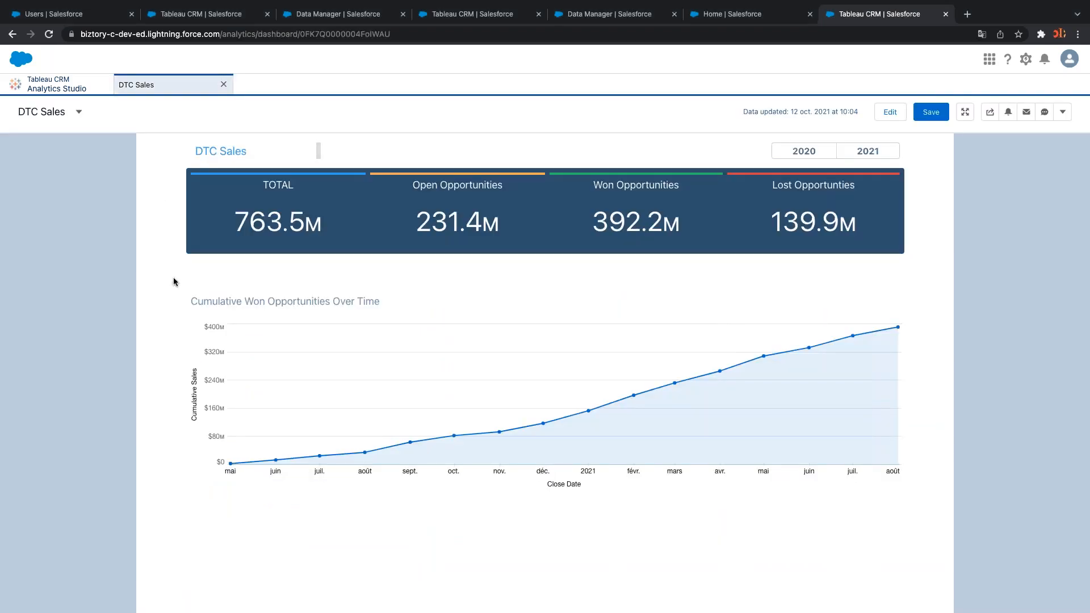
{"action": "left_click", "coordinate": [224, 84]}
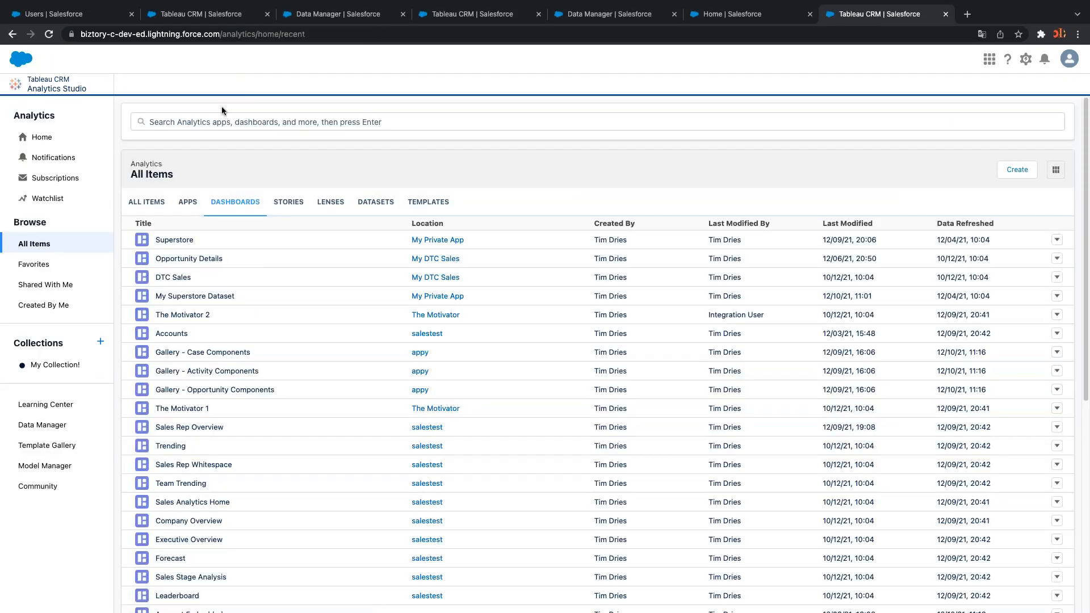
{"action": "left_click", "coordinate": [177, 240]}
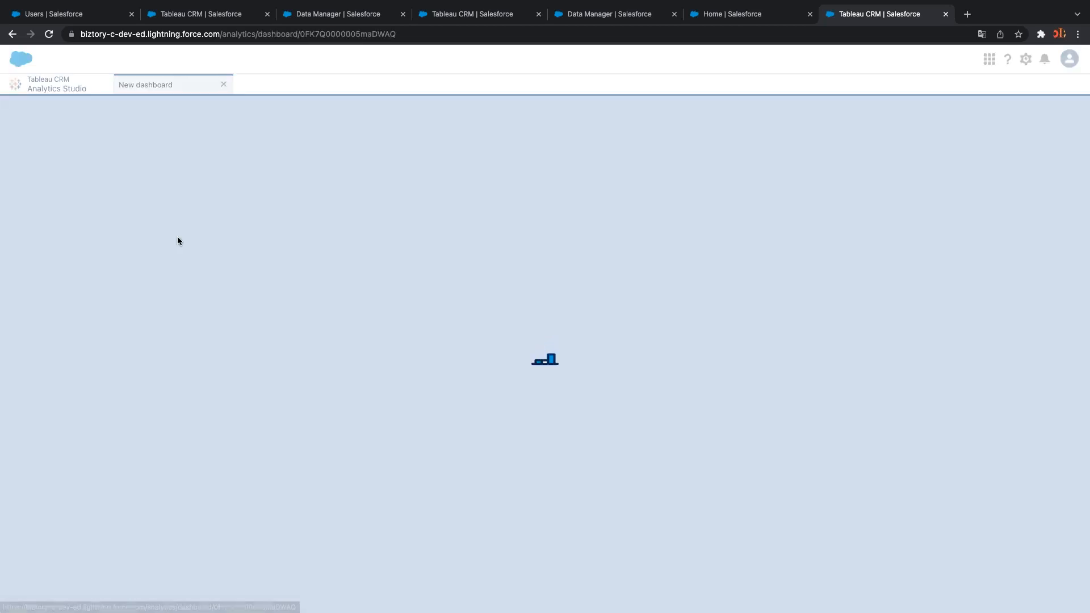
Close the Superstore dashboard tab to return to All Items > Dashboards
{"action": "left_click", "coordinate": [223, 84]}
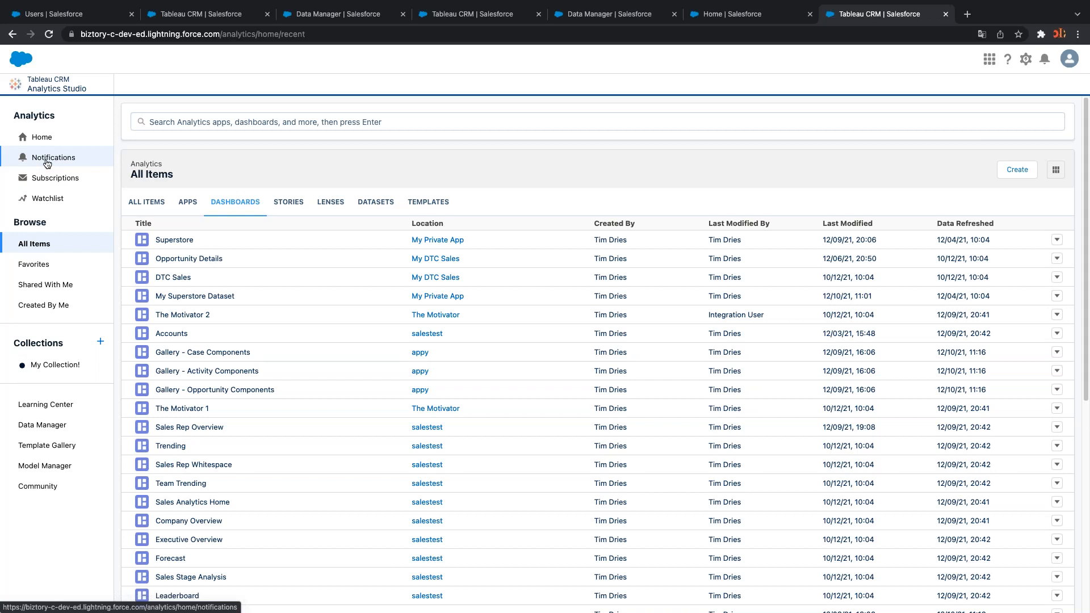
Open DTC Sales and choose Set Notification from the TOTAL Sum of Amount tile's menu
{"action": "left_click", "coordinate": [173, 277]}
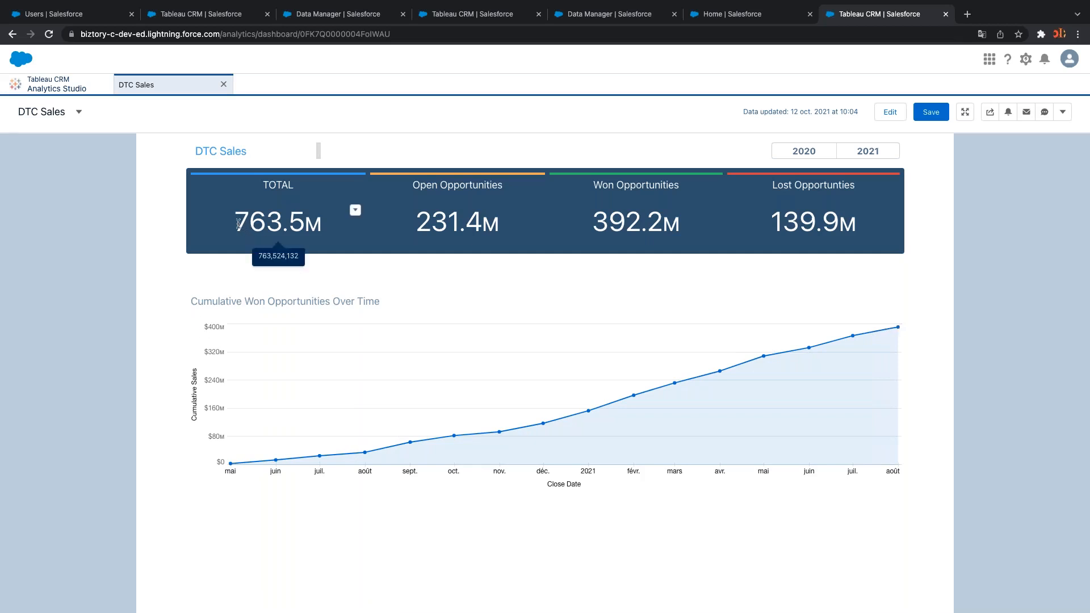
{"action": "left_click_drag", "start_coordinate": [236, 221], "coordinate": [315, 219]}
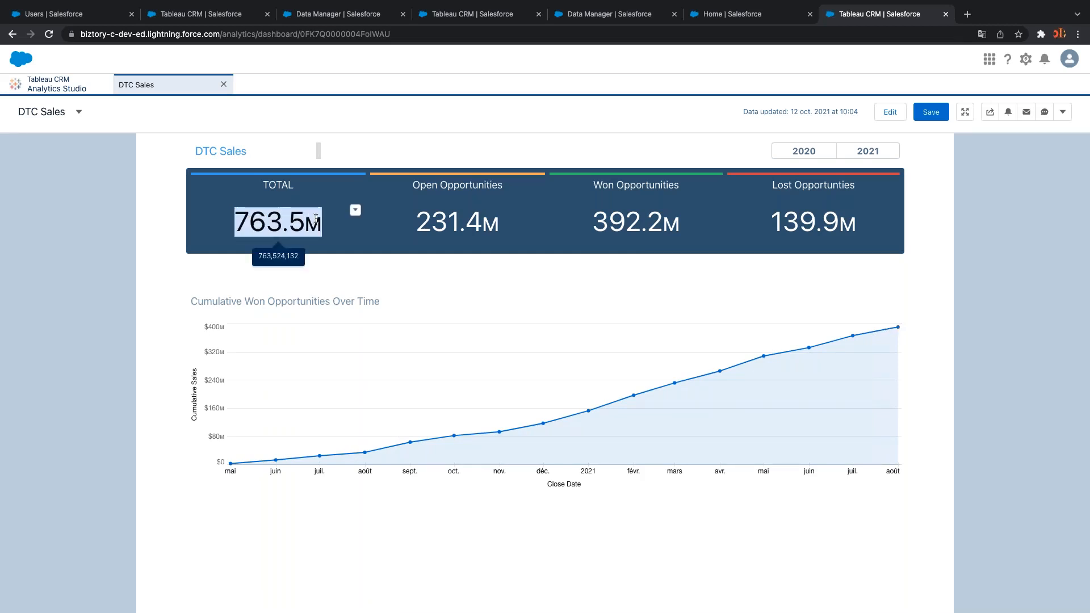
{"action": "left_click", "coordinate": [352, 213]}
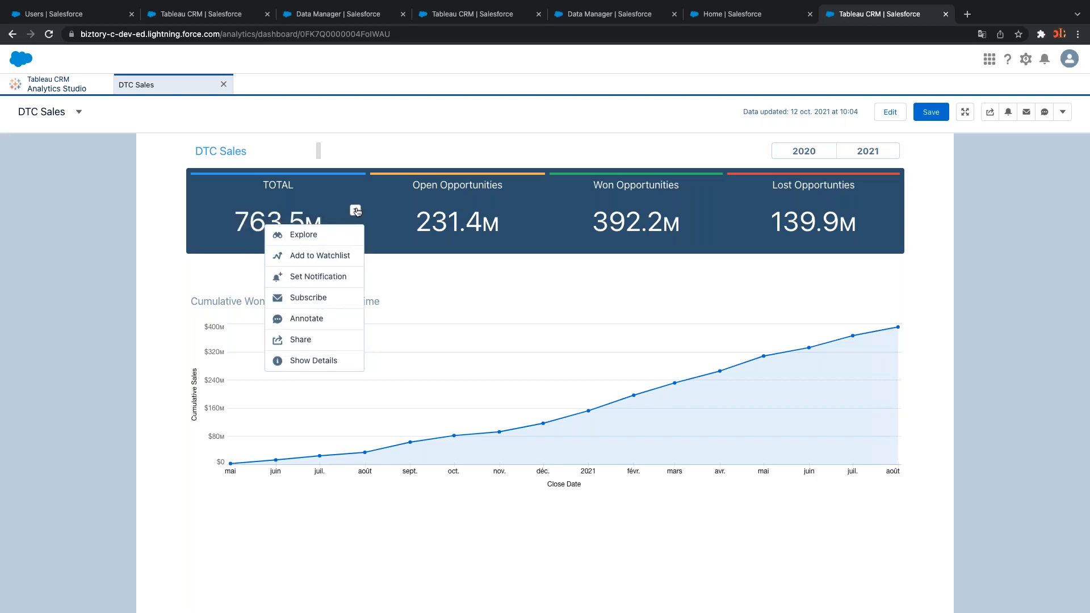
{"action": "left_click", "coordinate": [356, 211]}
{"action": "left_click", "coordinate": [356, 212]}
{"action": "left_click", "coordinate": [357, 214]}
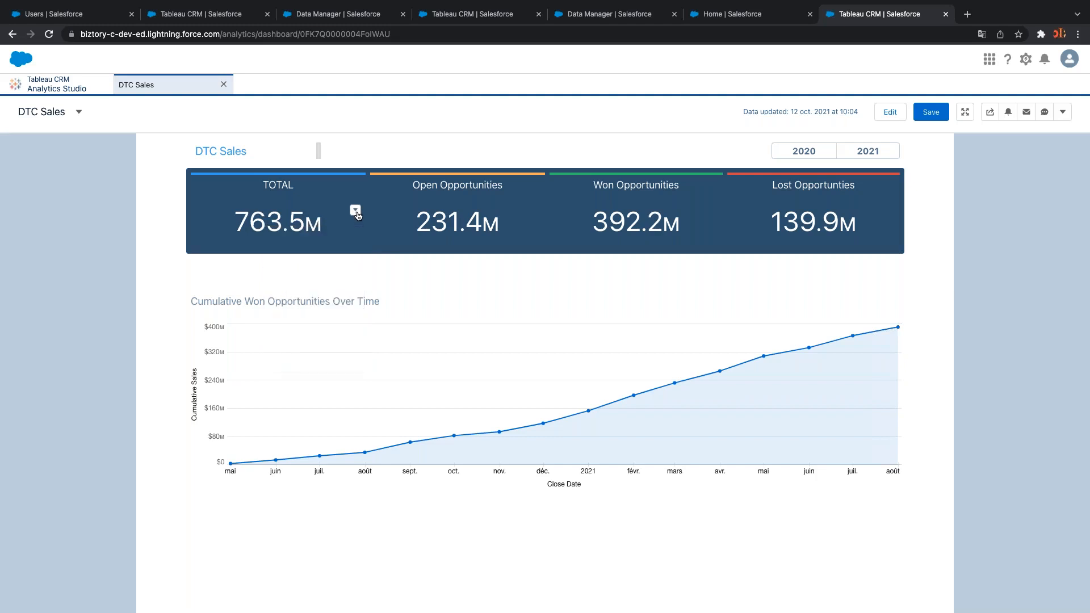
{"action": "left_click", "coordinate": [356, 212]}
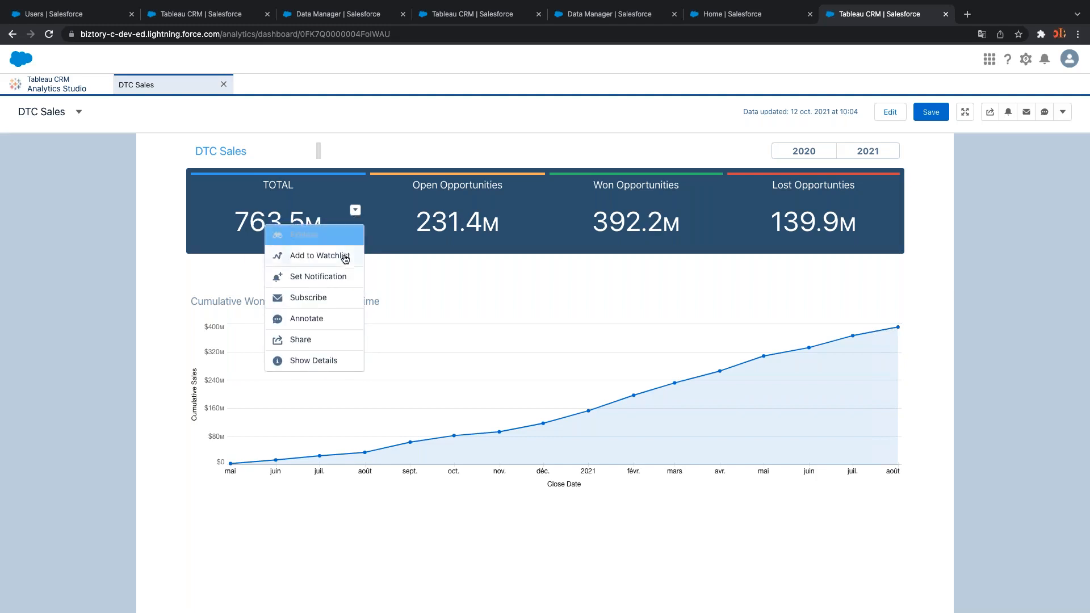
{"action": "left_click", "coordinate": [327, 278]}
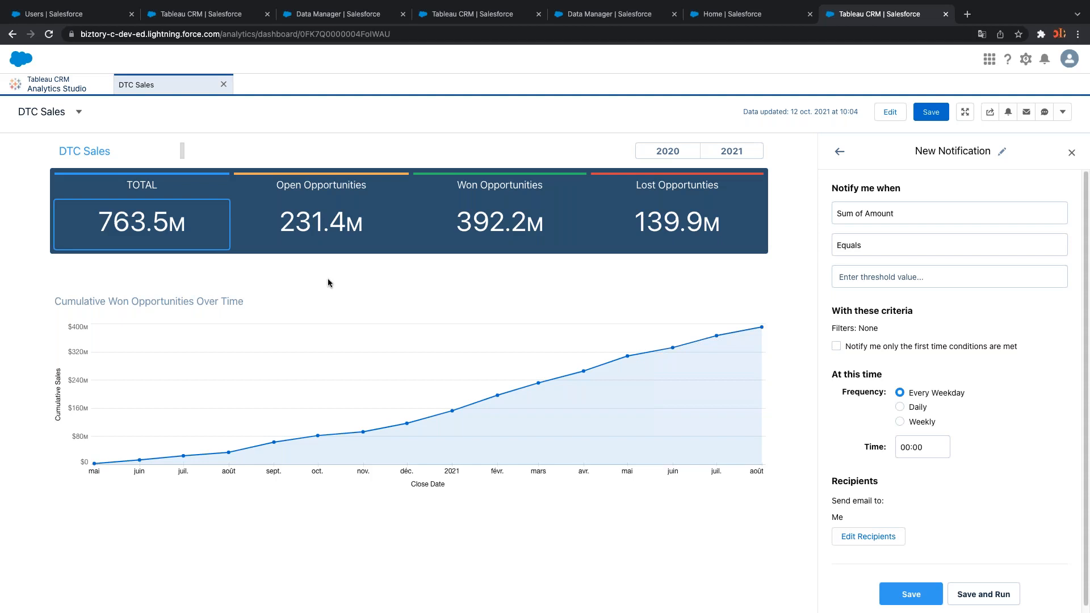
Trigger the notification once when Sum of Amount equals 800000000, checked daily
{"action": "left_click", "coordinate": [854, 279]}
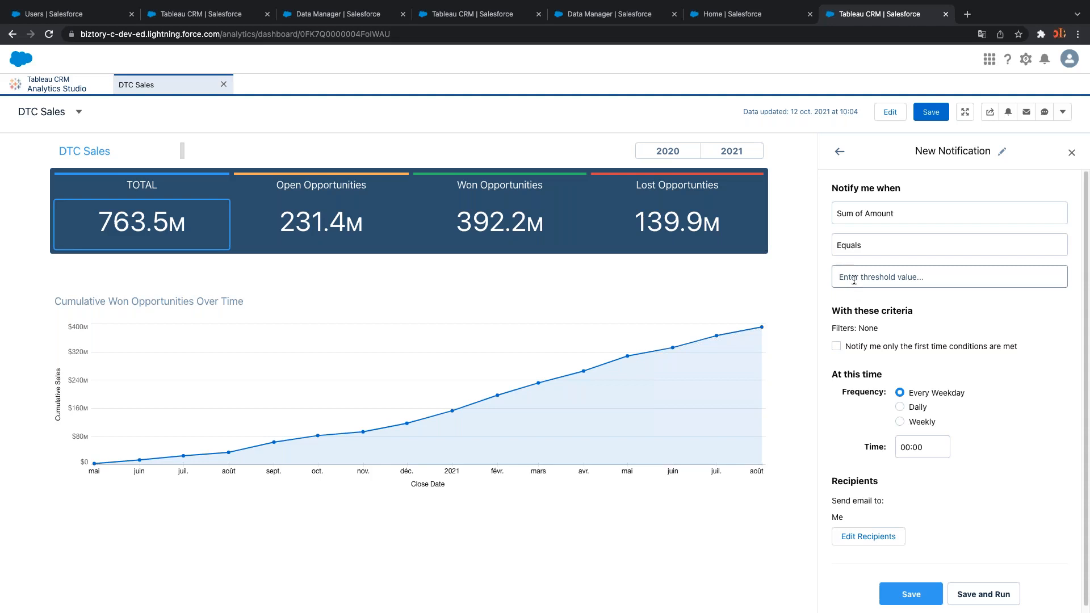
{"action": "type", "text": "800000000"}
{"action": "left_click", "coordinate": [836, 346]}
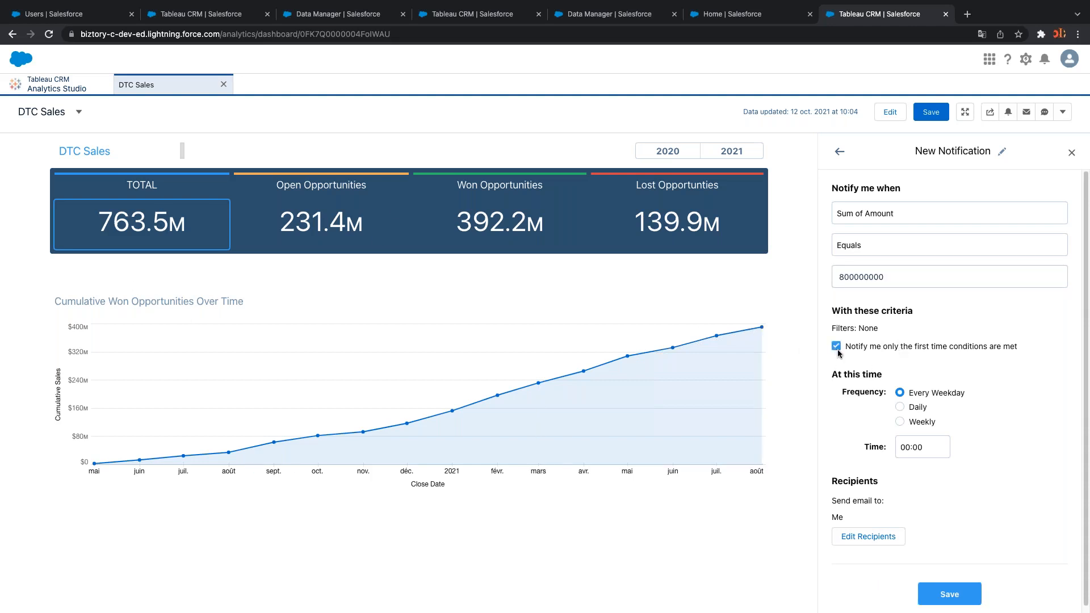
{"action": "scroll", "coordinate": [913, 469], "scroll_direction": "down", "scroll_amount": 1}
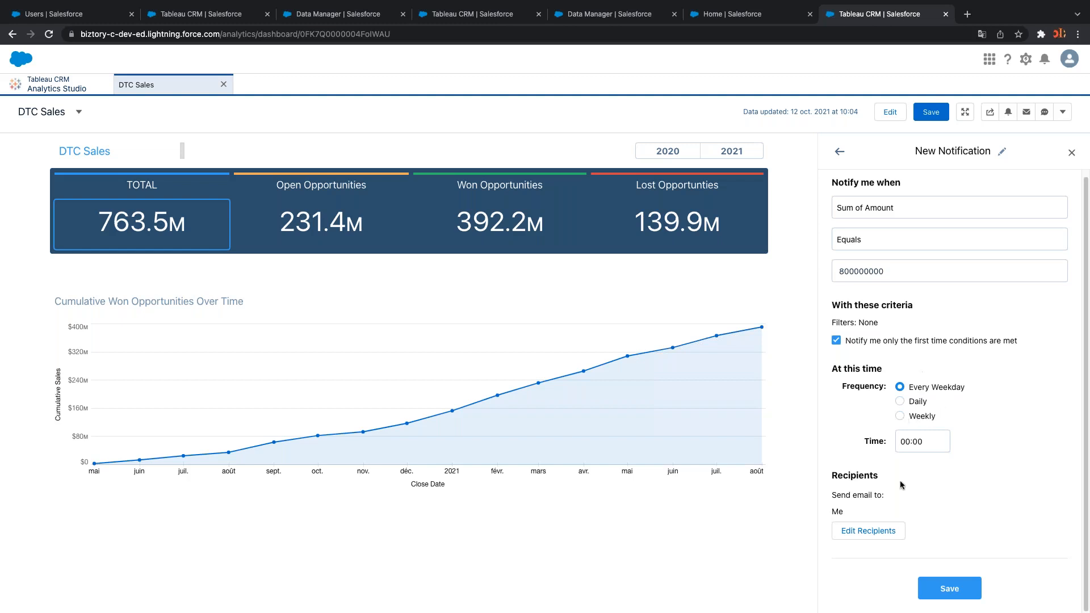
{"action": "left_click", "coordinate": [902, 402]}
Keep Me as the email recipient and save the daily DTC Sales notification
{"action": "left_click", "coordinate": [886, 532]}
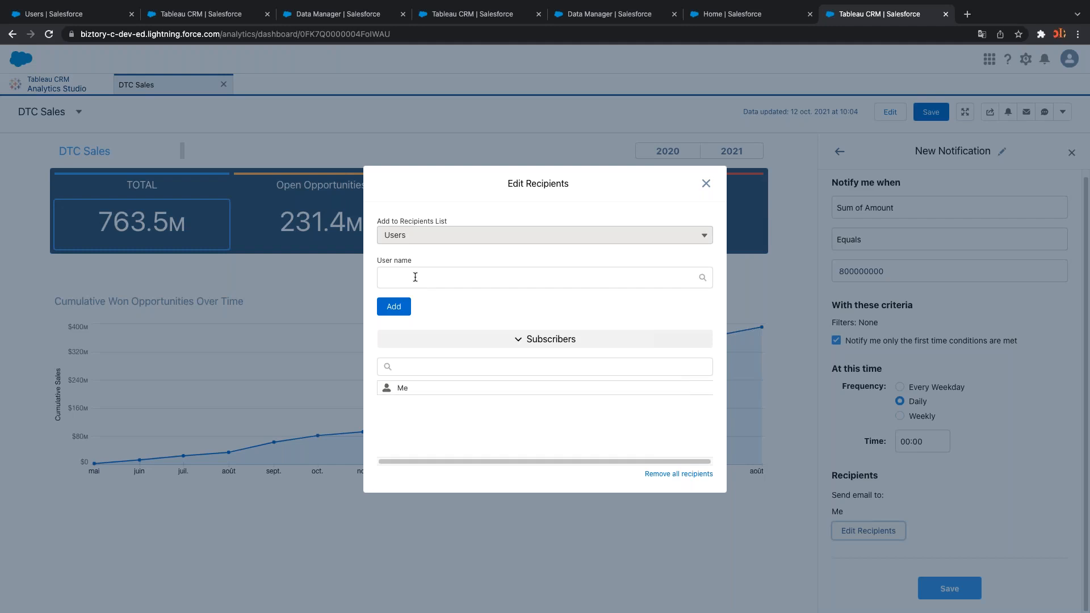
{"action": "left_click", "coordinate": [707, 185]}
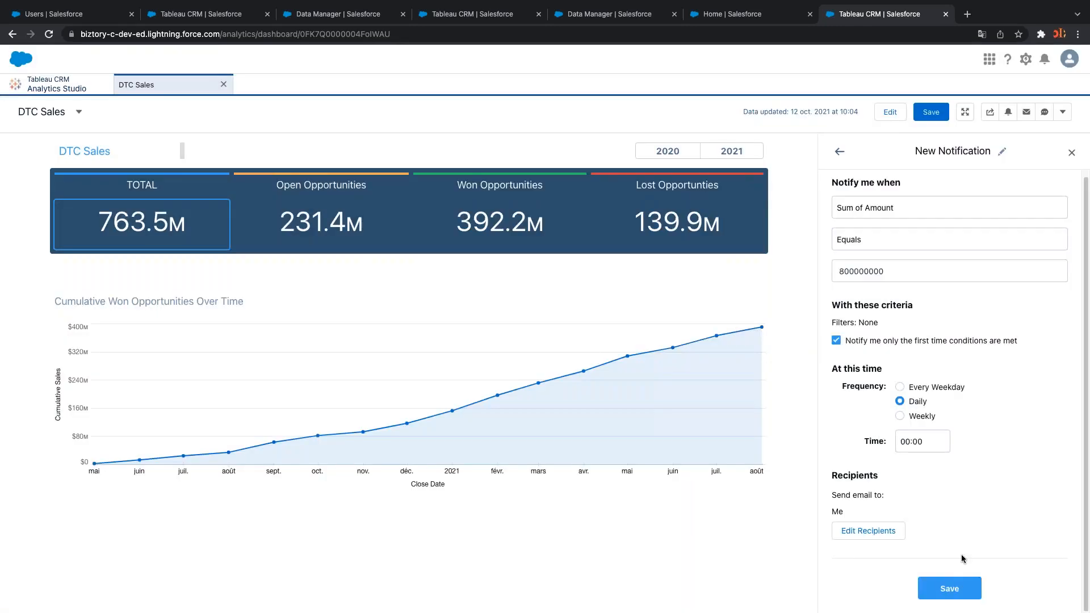
{"action": "left_click", "coordinate": [956, 588]}
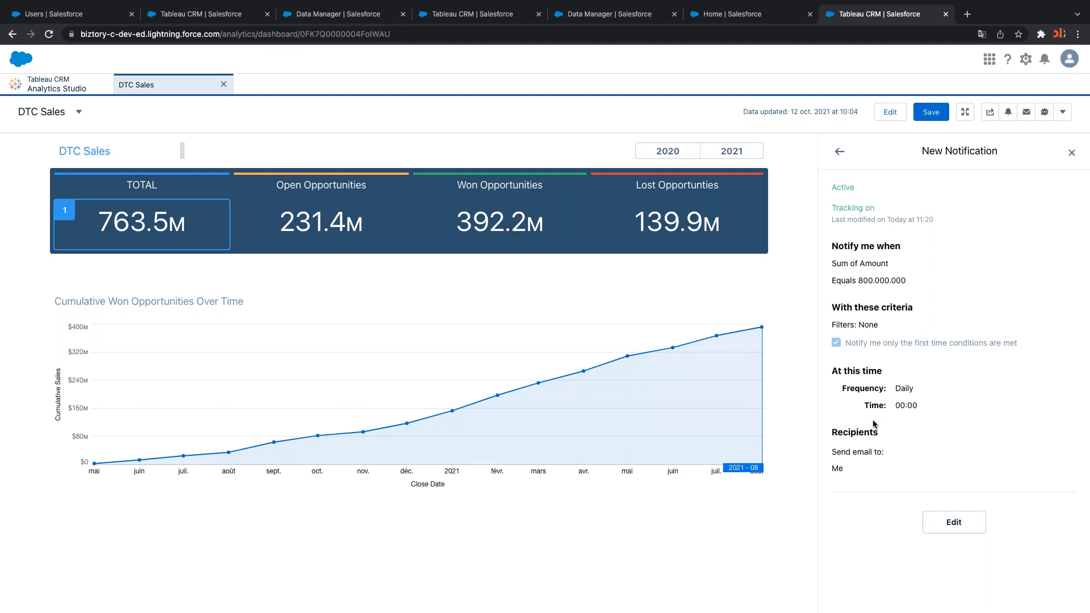
Go to the Analytics Studio Notifications page and check the New Notification's 763.5M value
{"action": "left_click", "coordinate": [54, 85]}
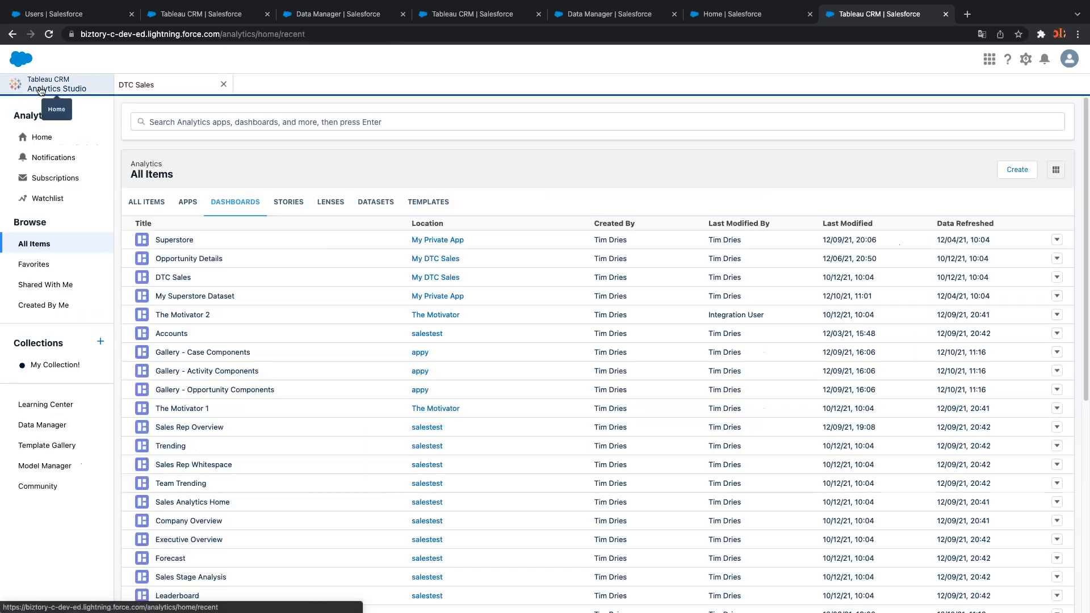
{"action": "left_click", "coordinate": [63, 153]}
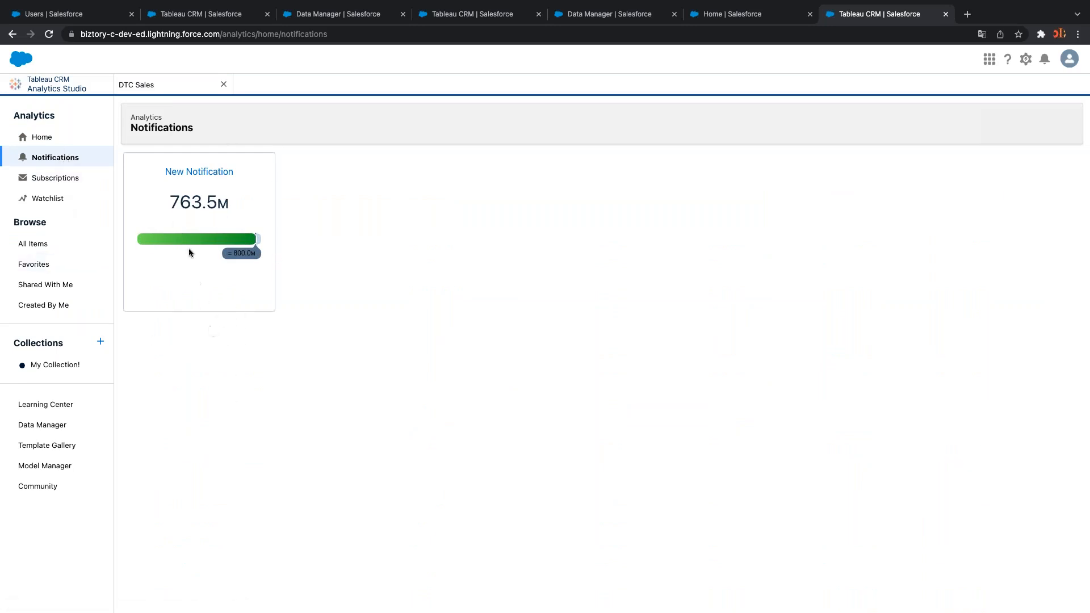
{"action": "left_click_drag", "start_coordinate": [171, 203], "coordinate": [230, 204]}
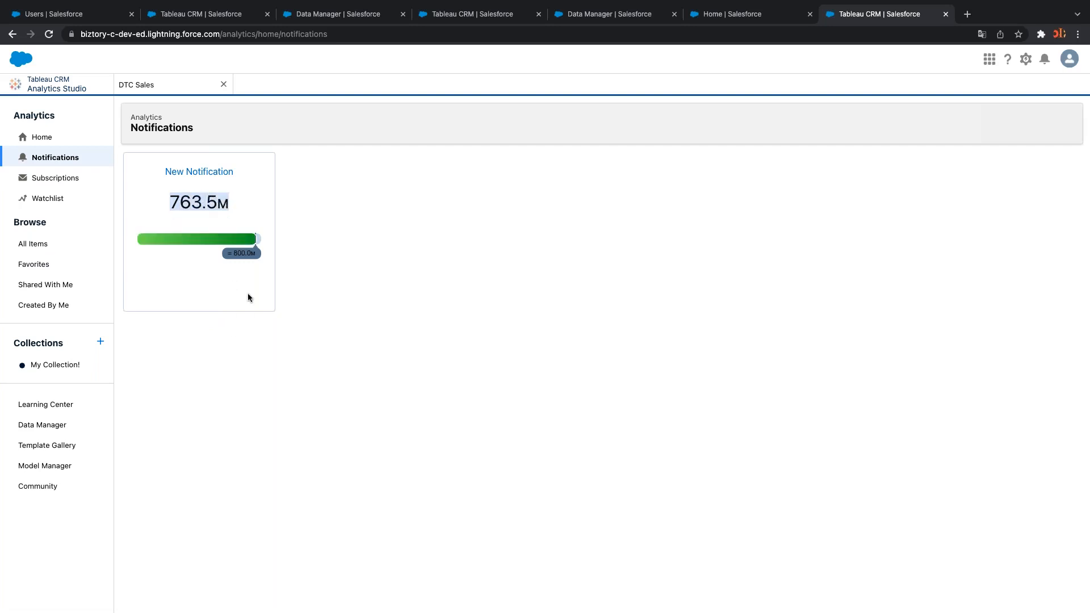
{"action": "left_click", "coordinate": [320, 297]}
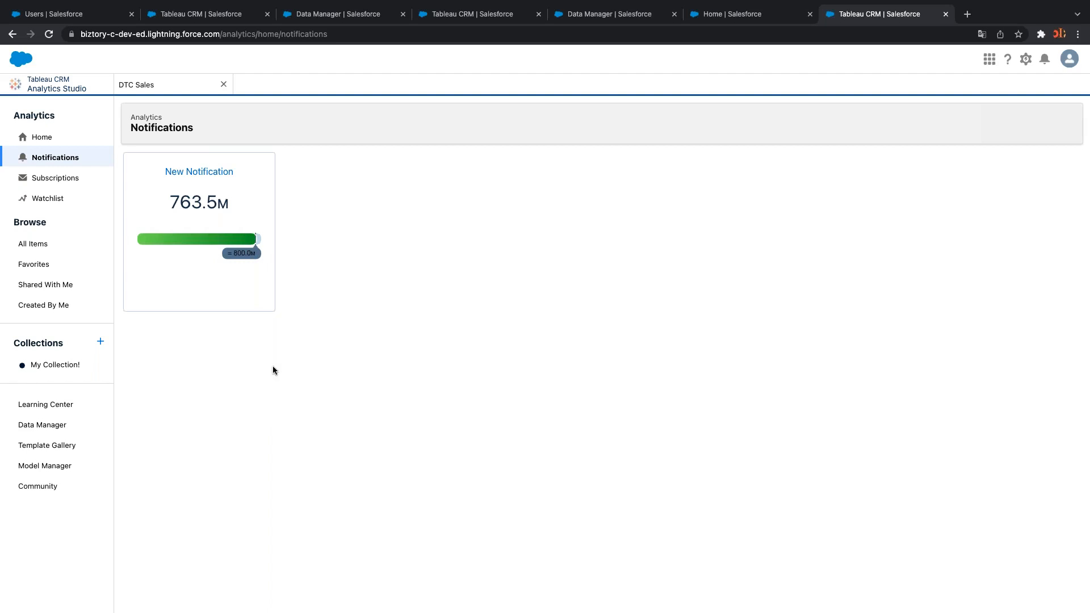
Open Subscriptions and review the daily 20:00 Widget Subscriptions preview, including Open Pipeline 231.4M
{"action": "left_click", "coordinate": [50, 180]}
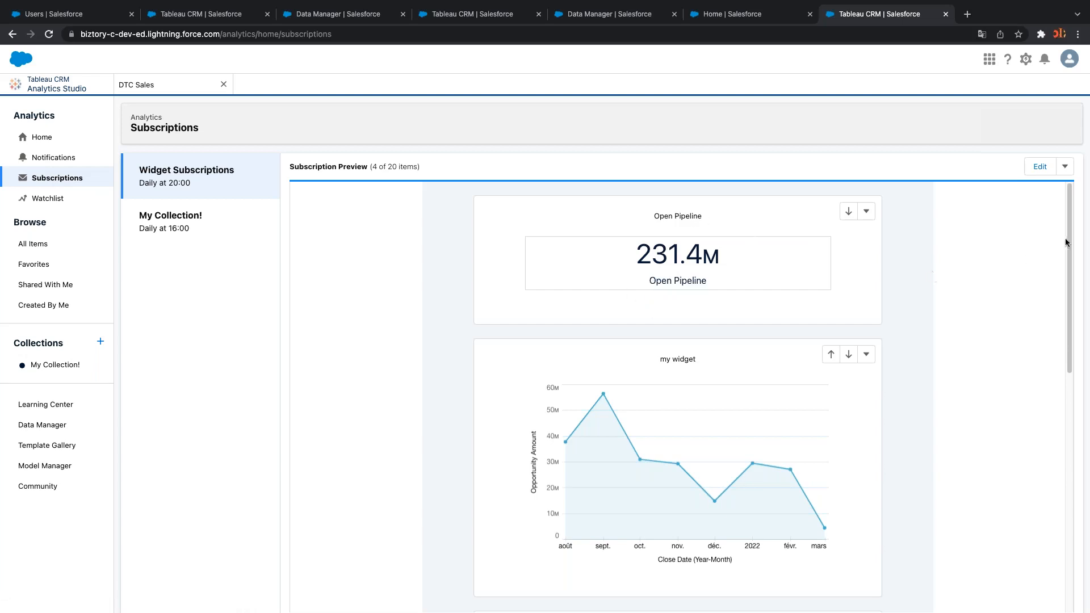
{"action": "left_click_drag", "start_coordinate": [1067, 236], "coordinate": [1058, 281]}
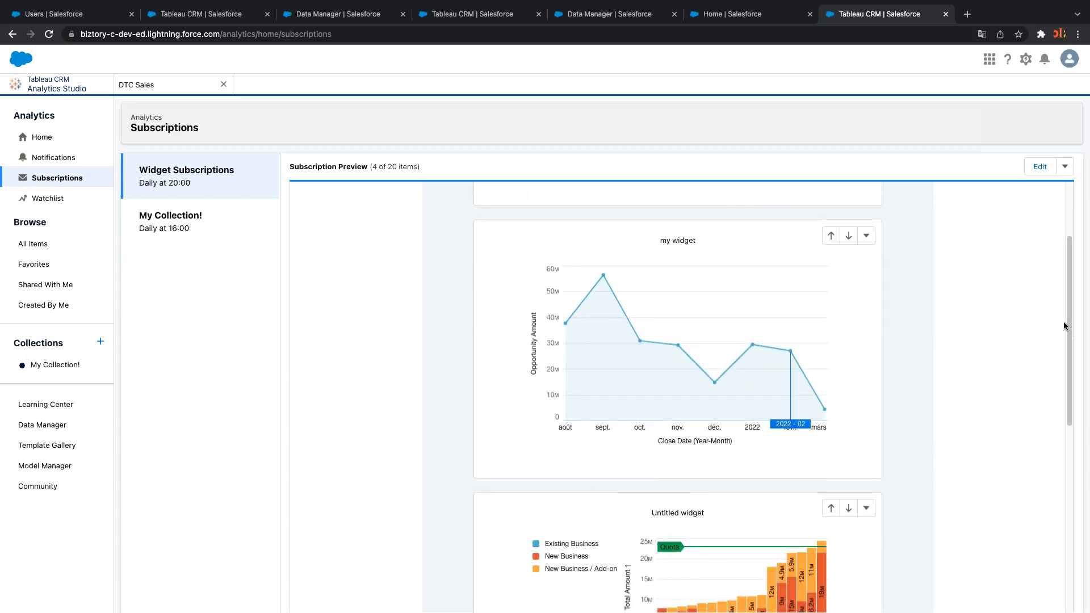
{"action": "left_click_drag", "start_coordinate": [1069, 331], "coordinate": [1077, 493]}
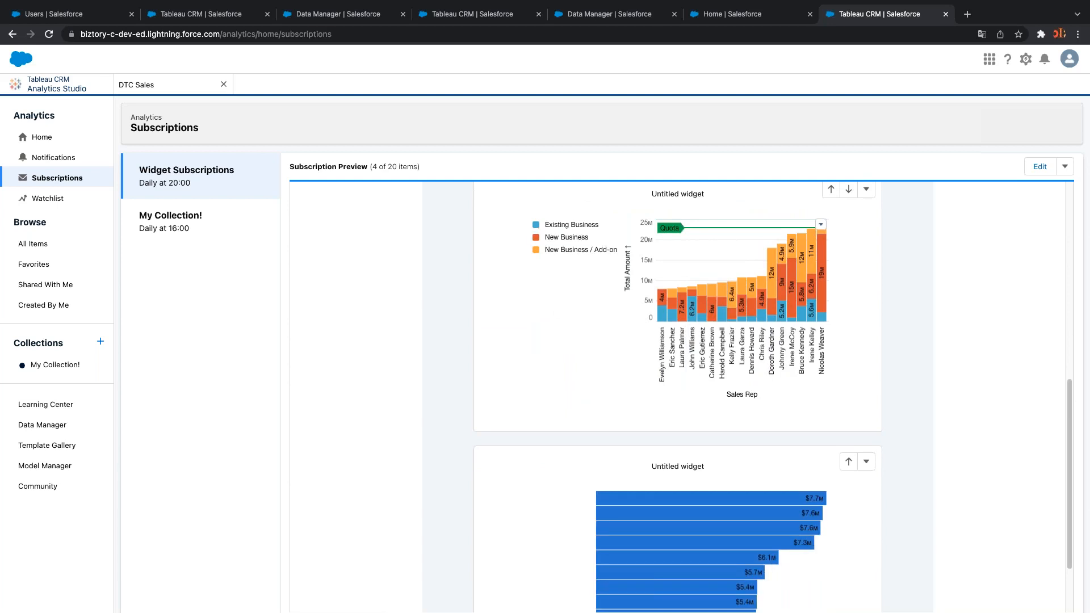
{"action": "scroll", "coordinate": [963, 470], "scroll_direction": "down", "scroll_amount": 3}
{"action": "scroll", "coordinate": [963, 470], "scroll_direction": "up", "scroll_amount": 5}
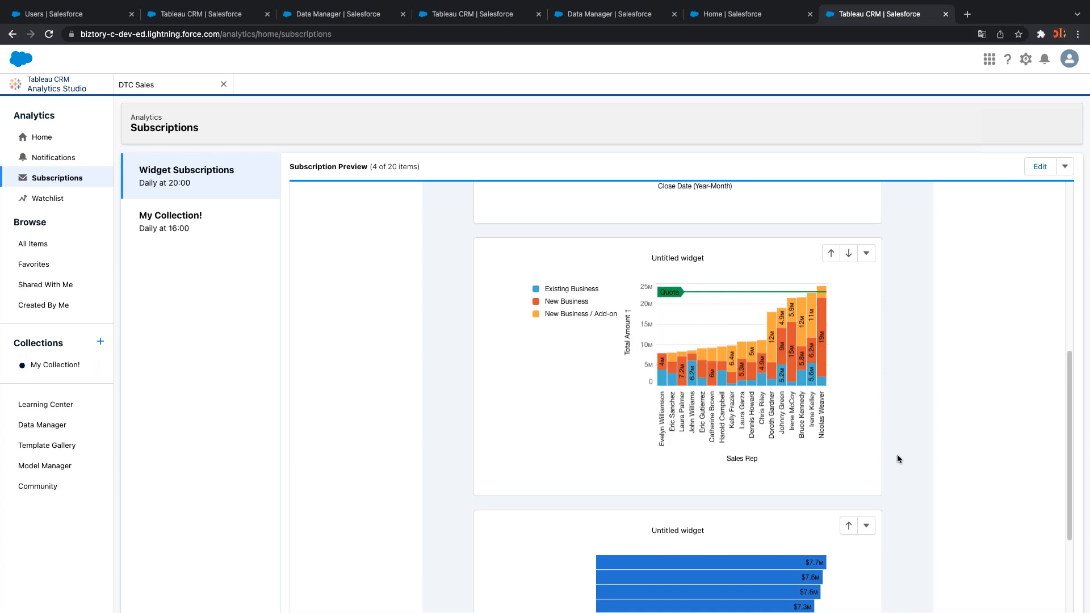
{"action": "scroll", "coordinate": [912, 451], "scroll_direction": "up", "scroll_amount": 7}
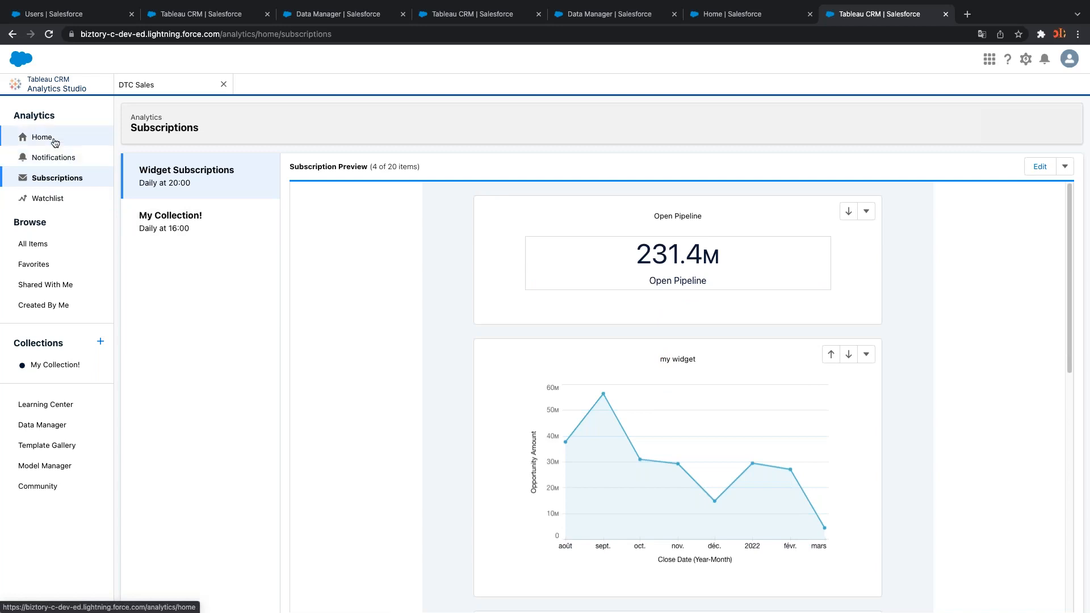
Open the DTC Sales dashboard from All Items > Dashboards
{"action": "left_click", "coordinate": [49, 243]}
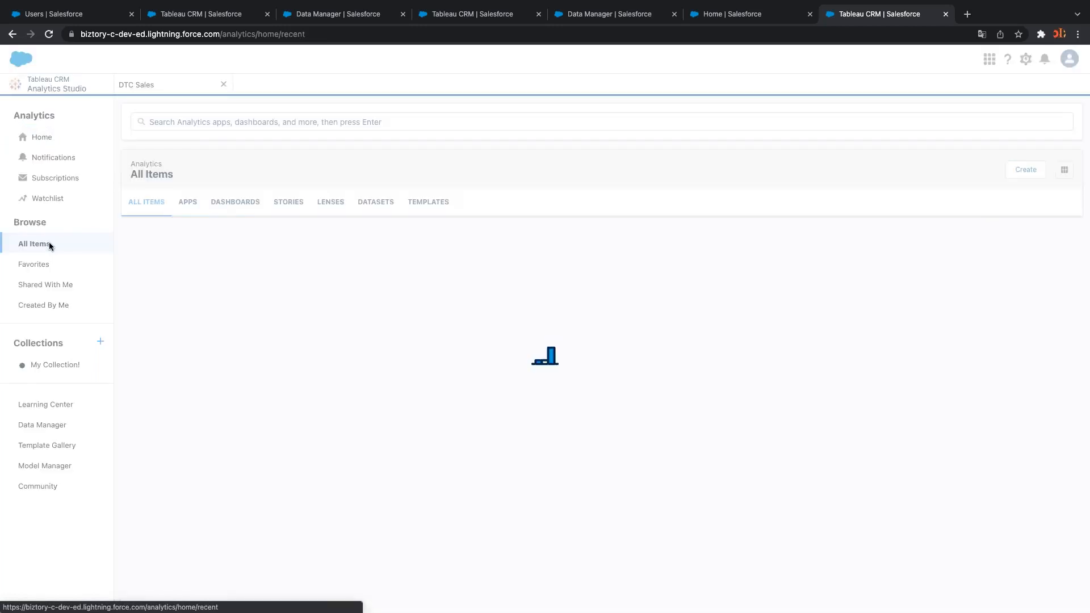
{"action": "left_click", "coordinate": [231, 202]}
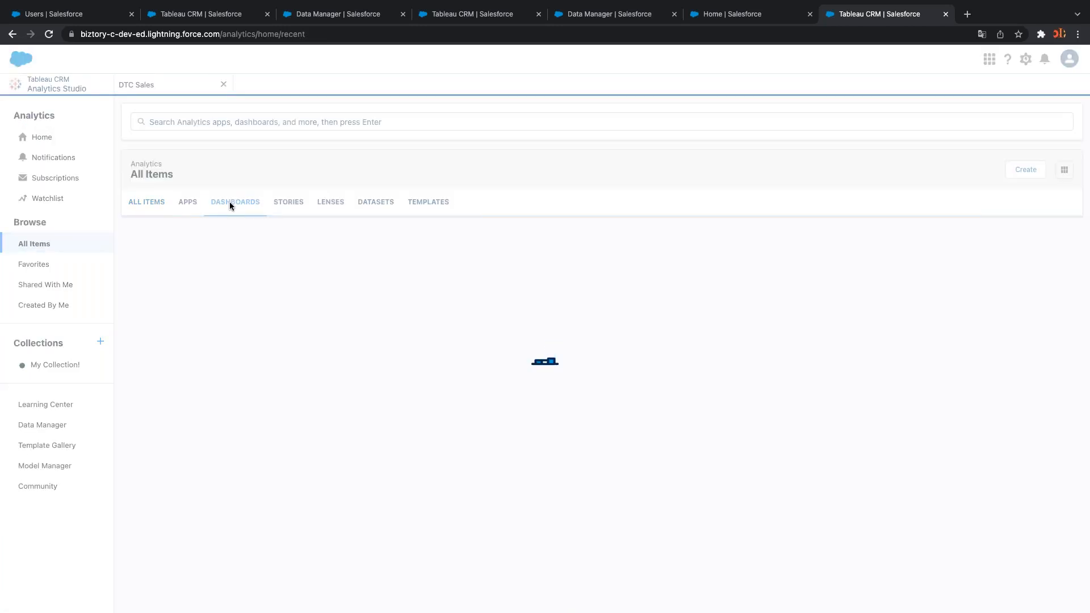
{"action": "left_click", "coordinate": [173, 240]}
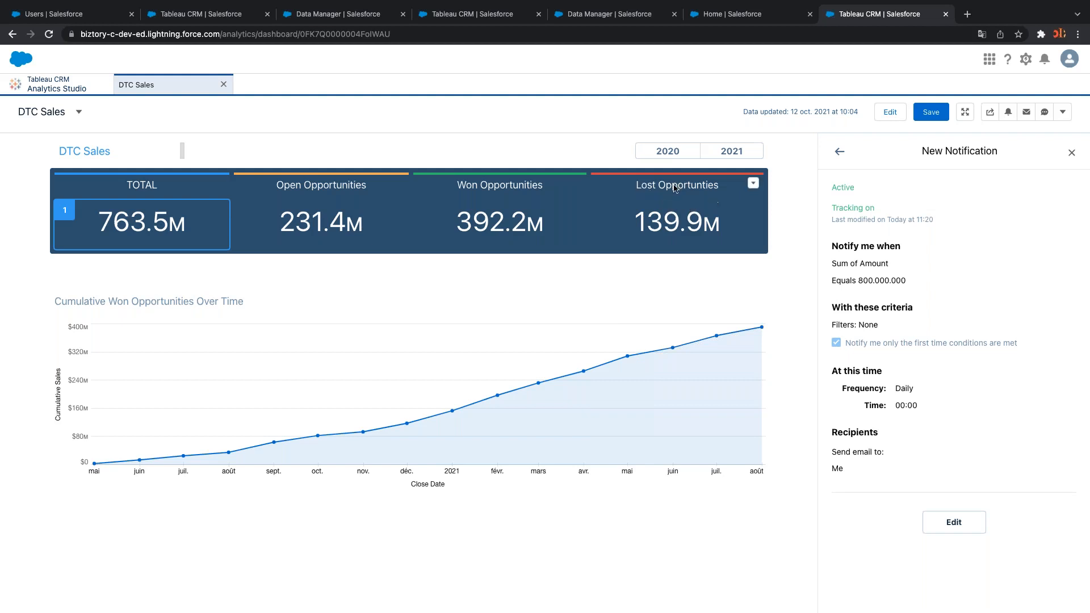
Subscribe to the Lost Opportunities tile titled 'Lost Opportunities Tracking', then return to Analytics Studio home
{"action": "left_click", "coordinate": [754, 185]}
{"action": "left_click", "coordinate": [753, 211]}
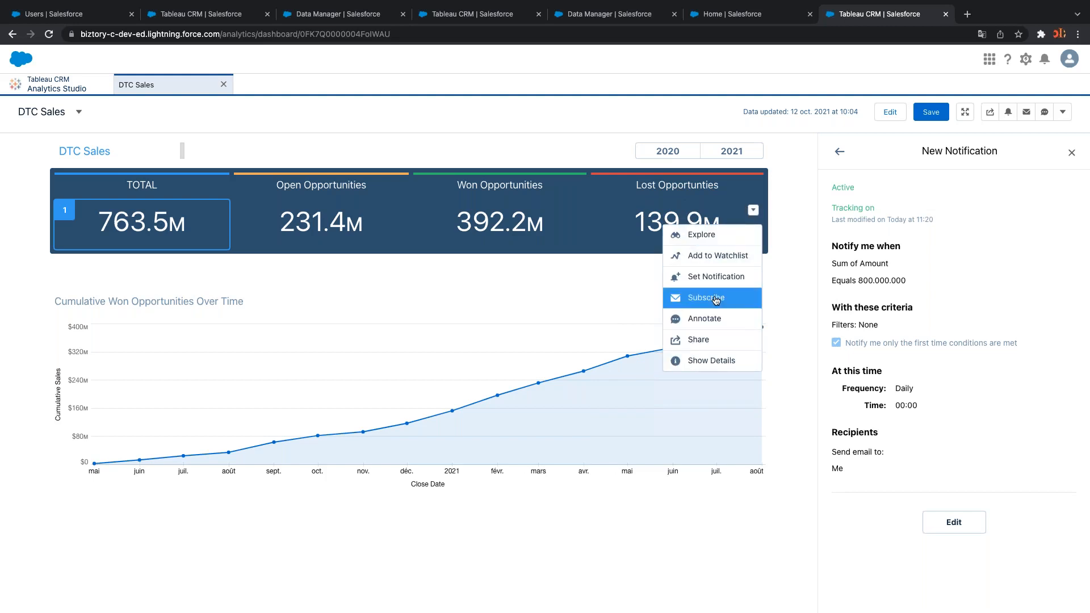
{"action": "left_click", "coordinate": [721, 301]}
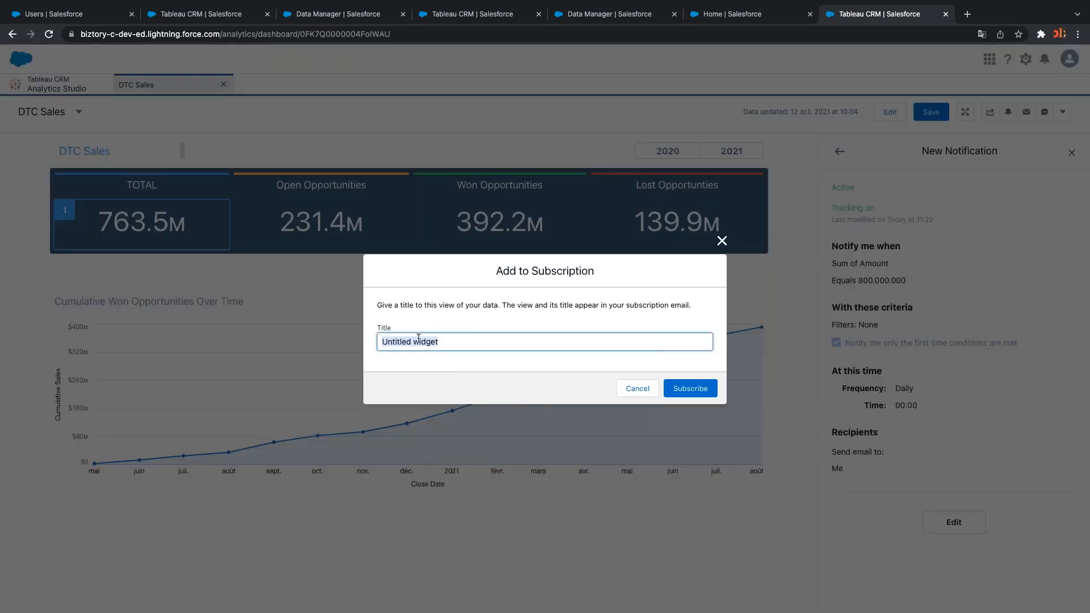
{"action": "type", "text": "Lost Opportunities "}
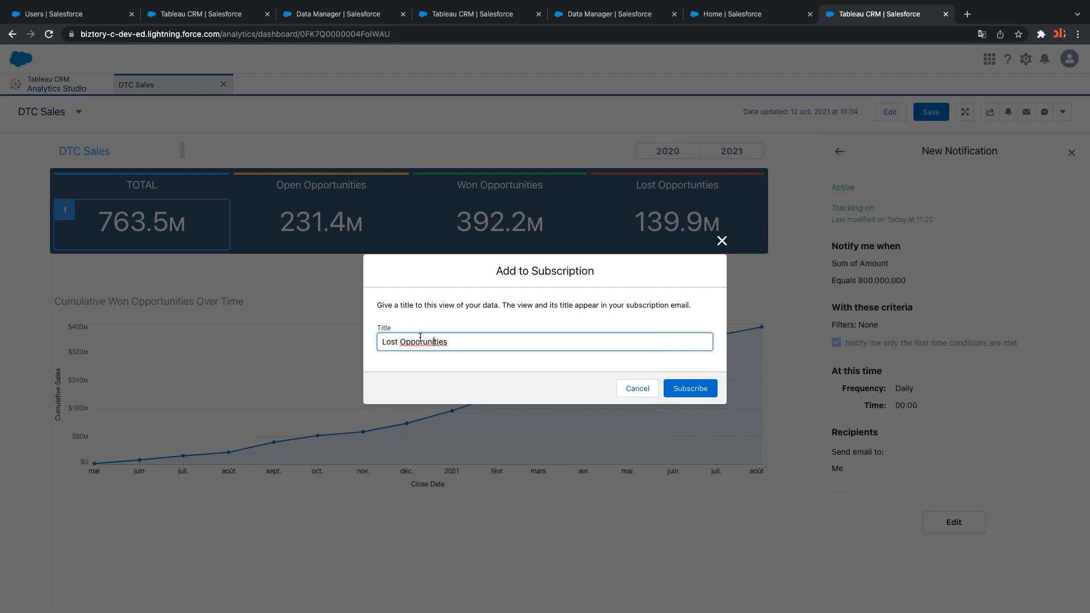
{"action": "type", "text": "t"}
{"action": "type", "text": " Tracking"}
{"action": "left_click", "coordinate": [690, 388]}
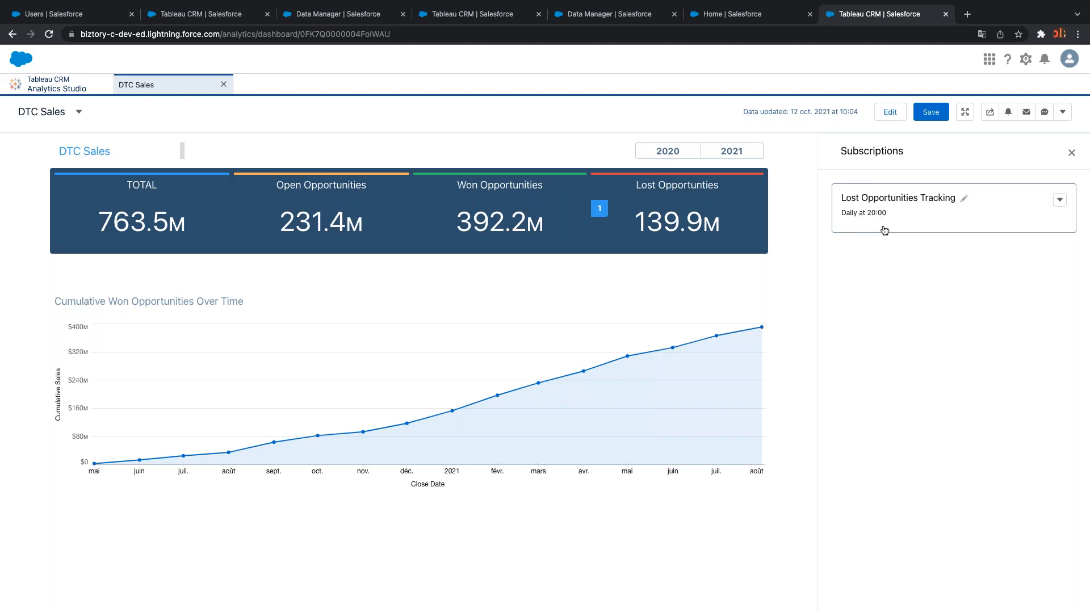
{"action": "left_click", "coordinate": [78, 81]}
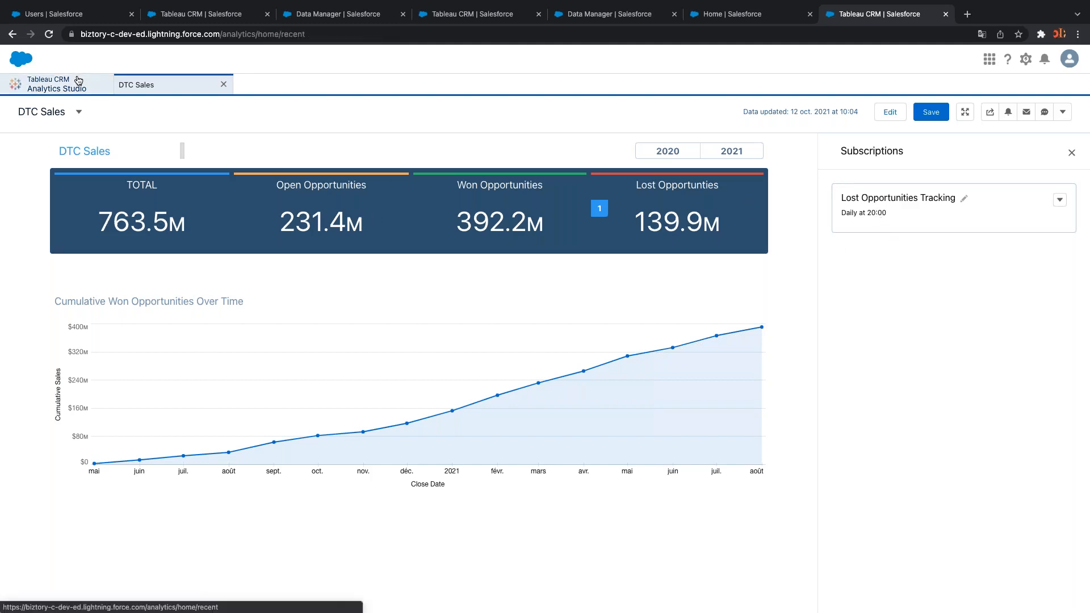
Open Subscriptions and scroll through the Widget Subscriptions list
{"action": "left_click", "coordinate": [69, 178]}
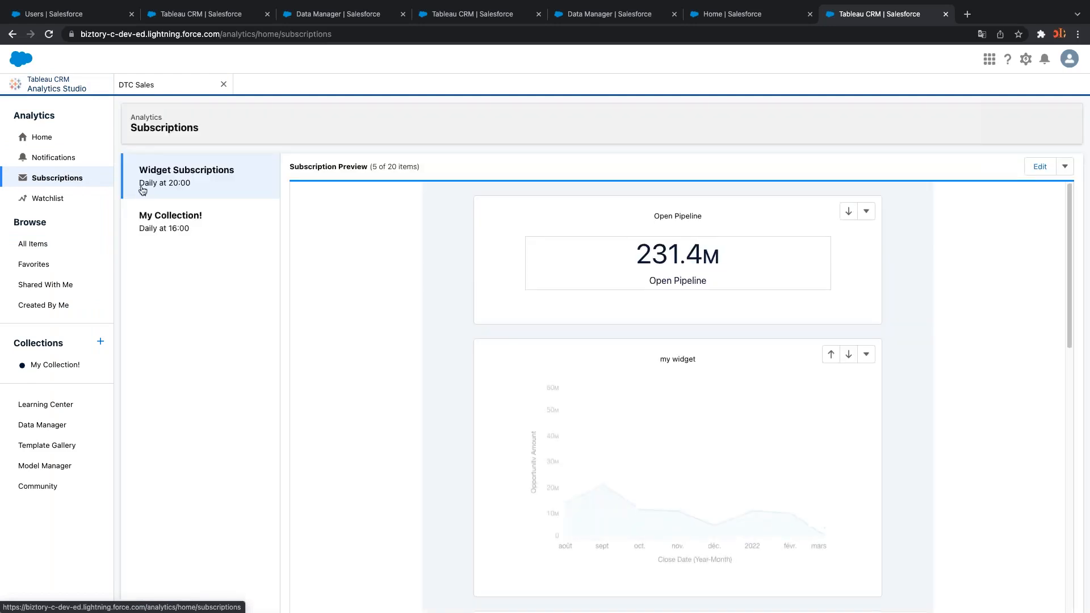
{"action": "left_click_drag", "start_coordinate": [1070, 251], "coordinate": [1054, 603]}
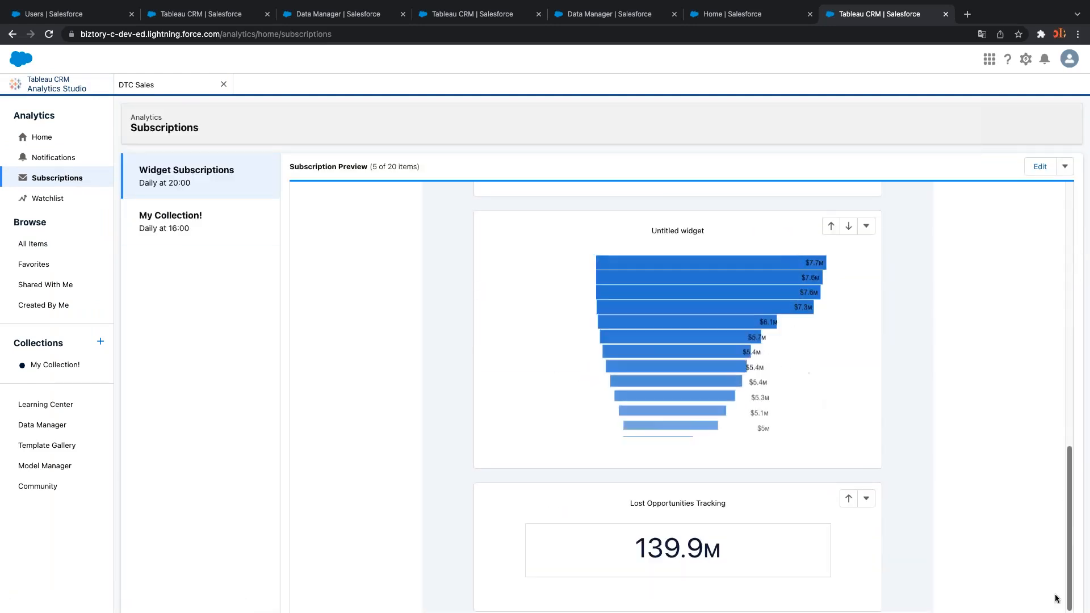
{"action": "scroll", "coordinate": [1056, 574], "scroll_direction": "up", "scroll_amount": 10}
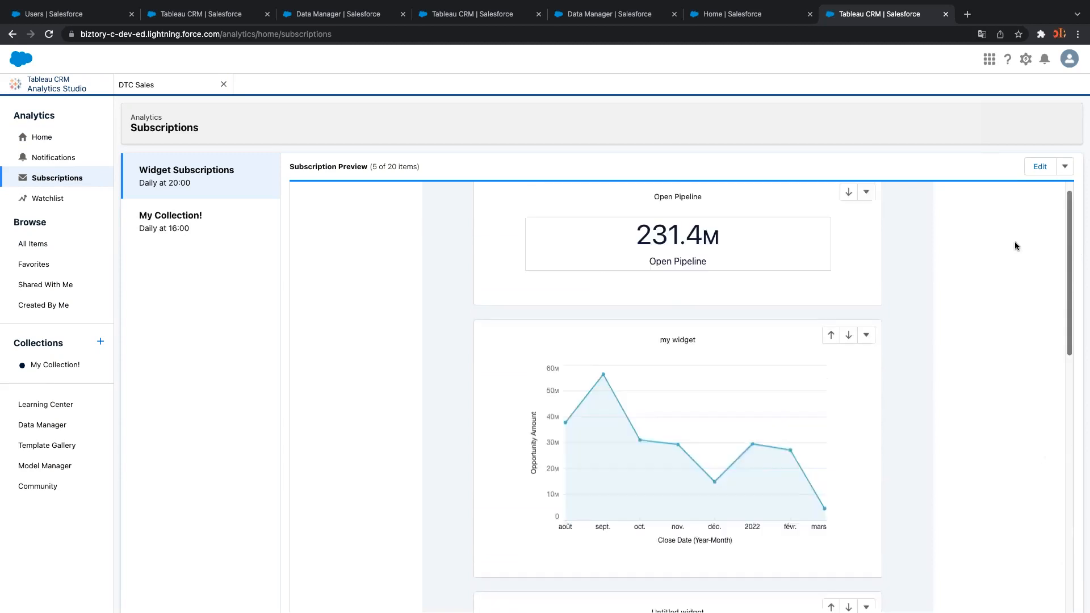
{"action": "scroll", "coordinate": [1029, 519], "scroll_direction": "down", "scroll_amount": 6}
{"action": "scroll", "coordinate": [1016, 479], "scroll_direction": "up", "scroll_amount": 3}
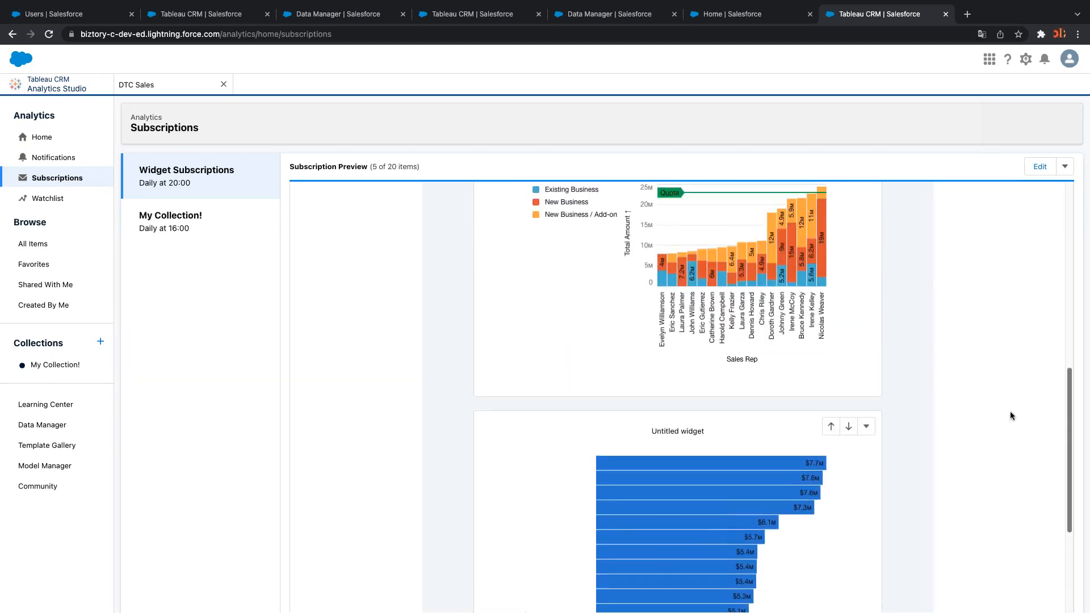
{"action": "scroll", "coordinate": [1013, 412], "scroll_direction": "up", "scroll_amount": 5}
{"action": "scroll", "coordinate": [1025, 551], "scroll_direction": "down", "scroll_amount": 9}
{"action": "scroll", "coordinate": [998, 401], "scroll_direction": "up", "scroll_amount": 10}
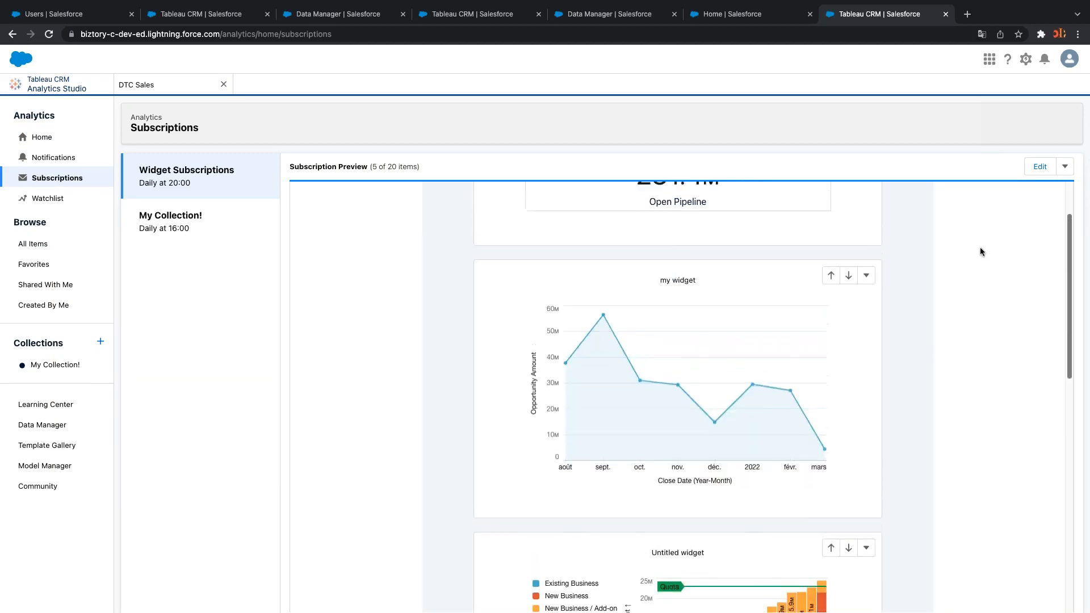
{"action": "scroll", "coordinate": [978, 244], "scroll_direction": "up", "scroll_amount": 2}
{"action": "scroll", "coordinate": [978, 397], "scroll_direction": "down", "scroll_amount": 10}
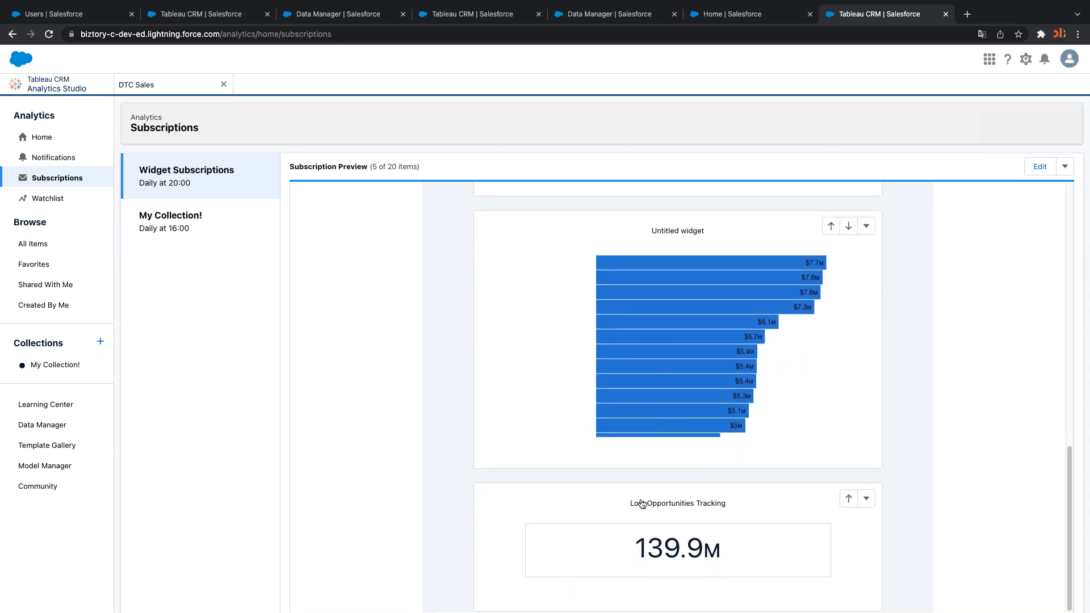
Move Lost Opportunities Tracking to the top, above Open Pipeline, and save the new order
{"action": "mouse_move", "coordinate": [649, 550]}
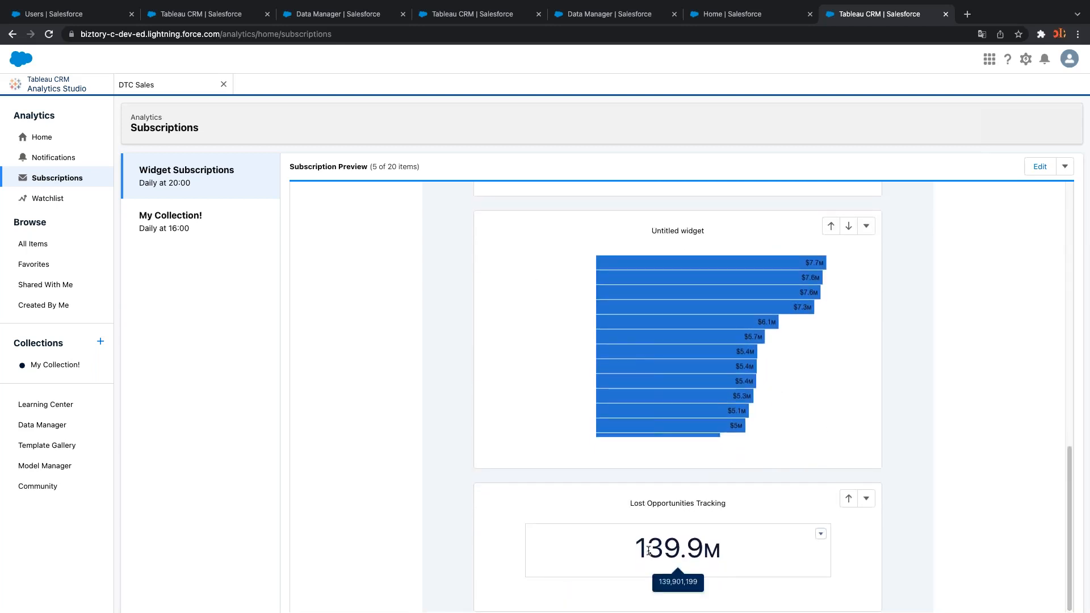
{"action": "left_click", "coordinate": [849, 499]}
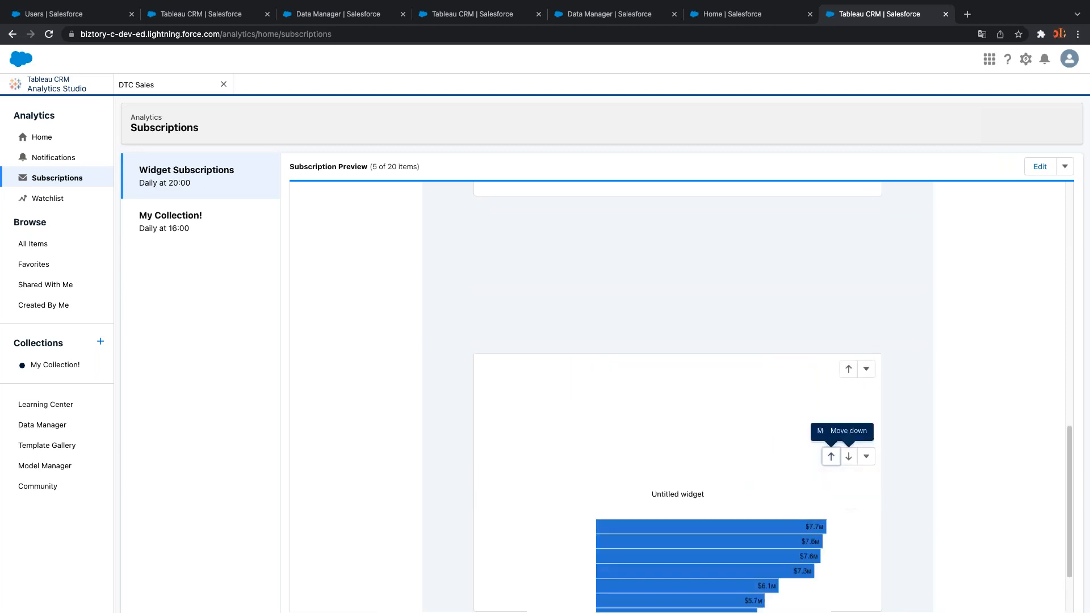
{"action": "left_click", "coordinate": [831, 225]}
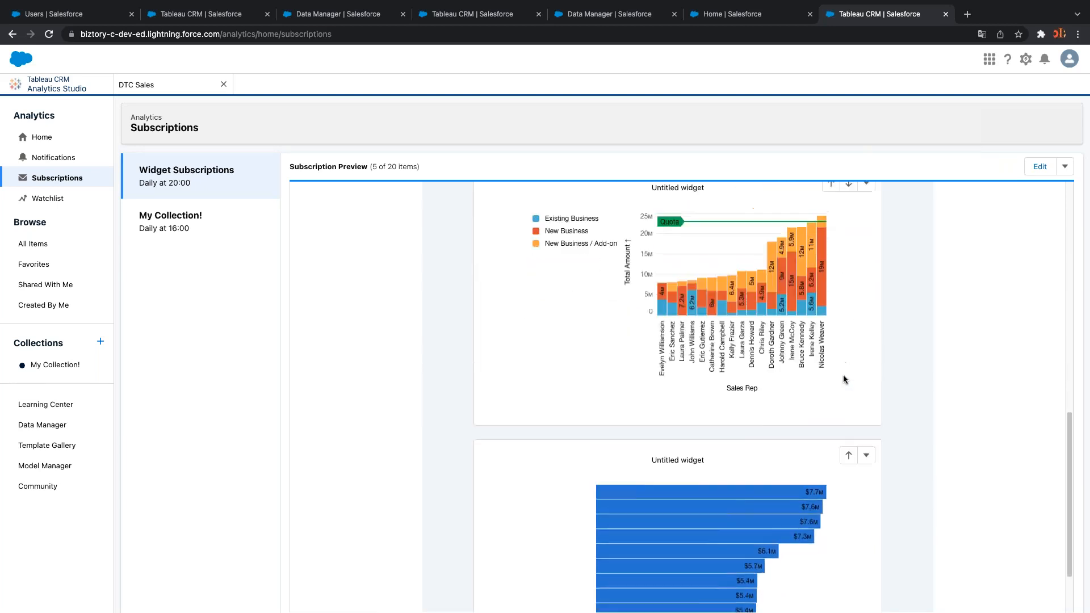
{"action": "left_click", "coordinate": [830, 477]}
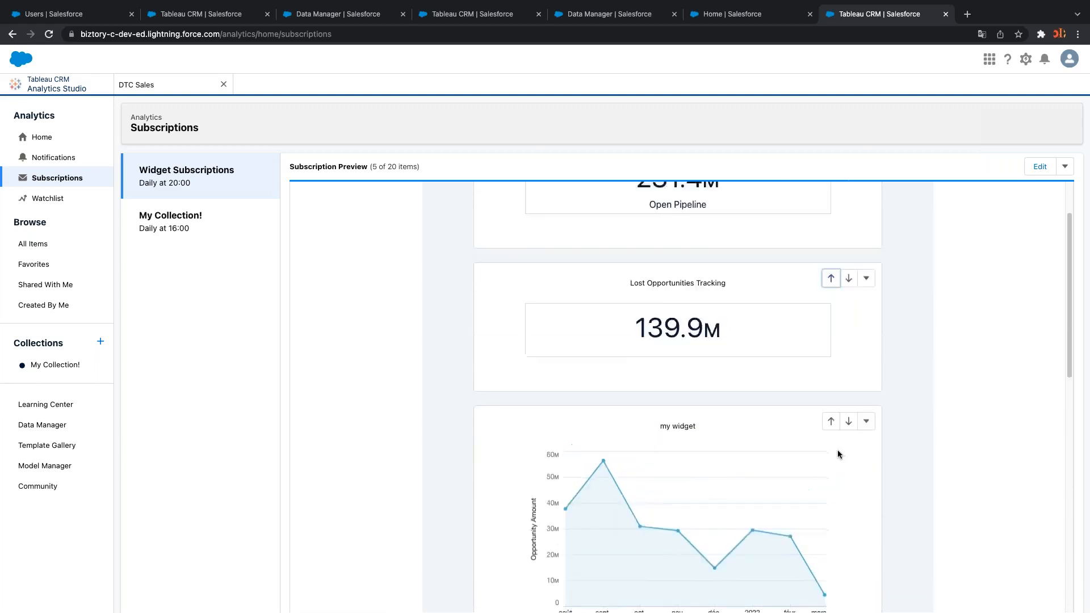
{"action": "left_click", "coordinate": [831, 356]}
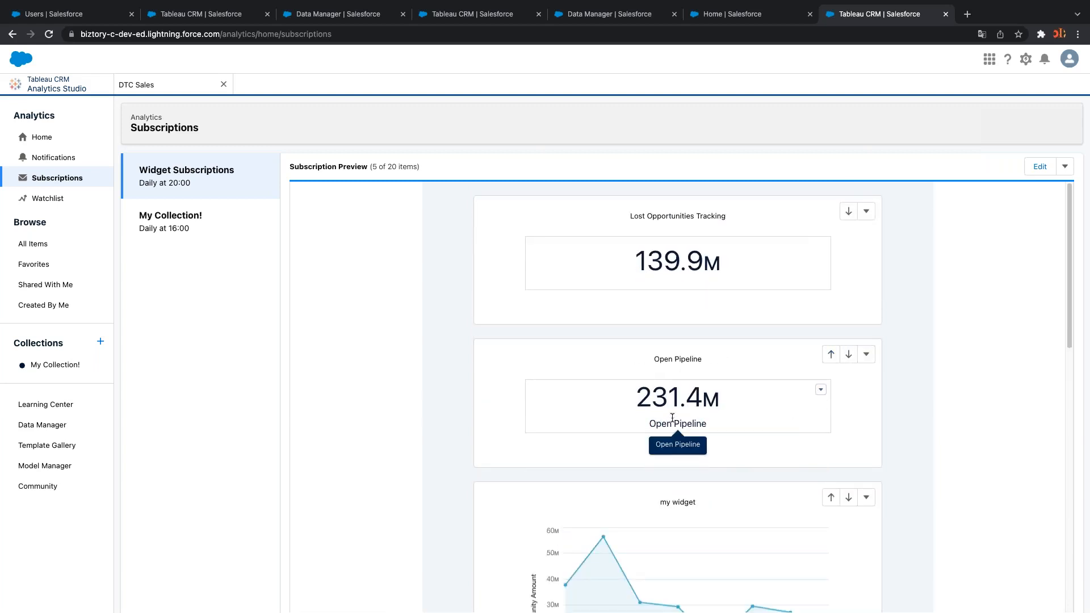
{"action": "left_click", "coordinate": [1061, 115]}
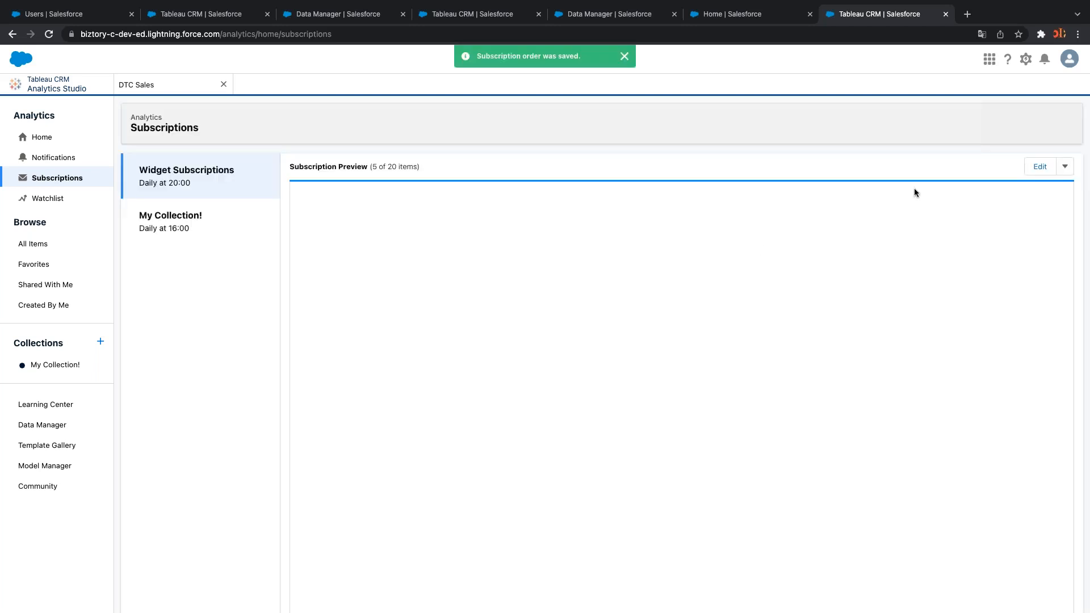
{"action": "left_click", "coordinate": [1065, 167]}
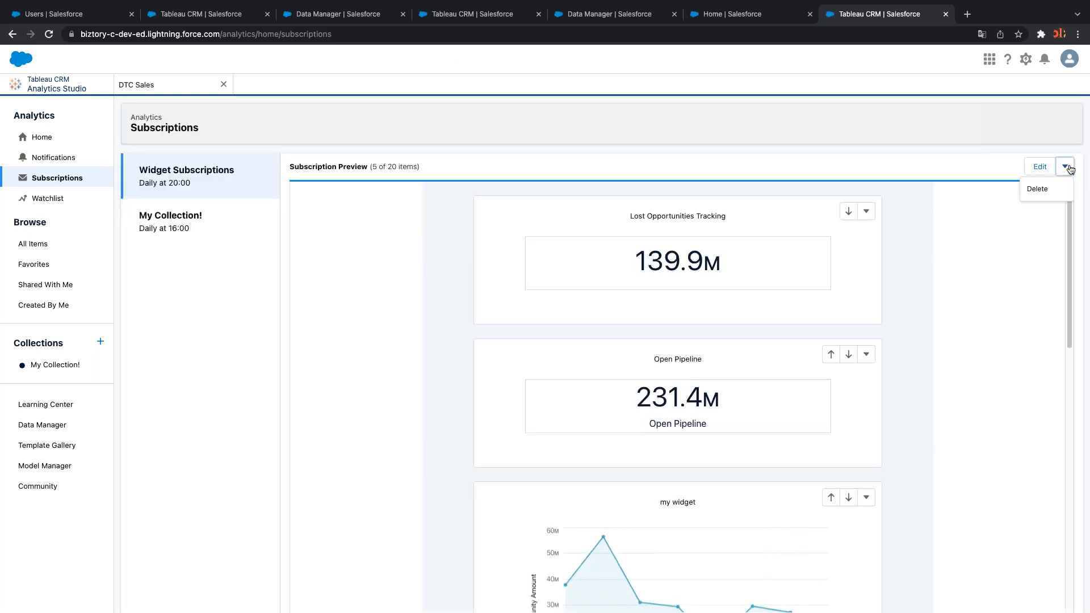
{"action": "left_click", "coordinate": [1065, 167]}
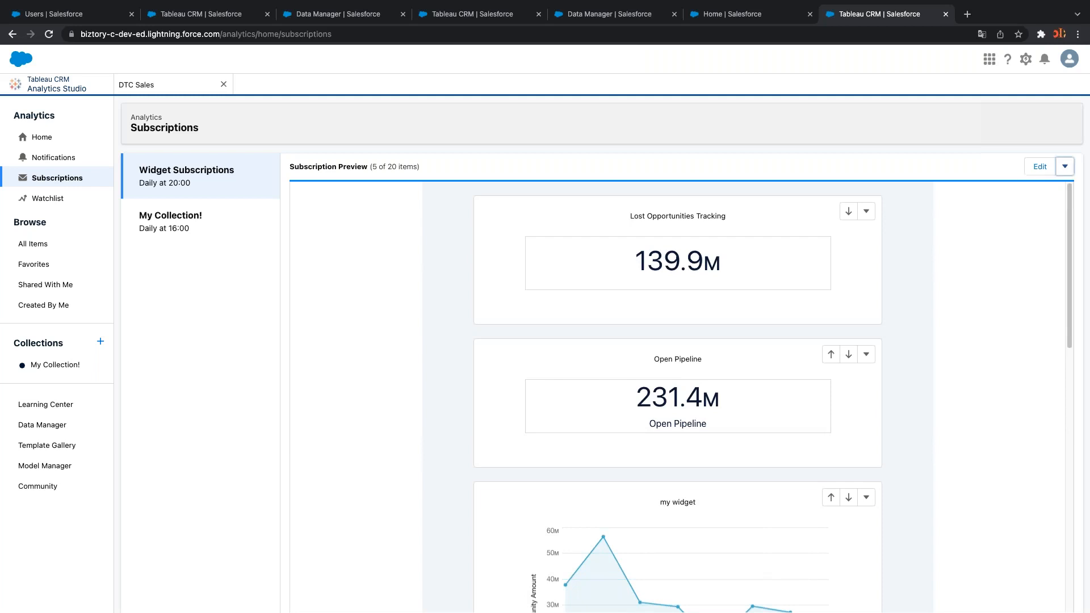
Open the Watchlist showing Avg Win Rate at 74% and Avg Sales Cycle at 1.5K days
{"action": "left_click", "coordinate": [60, 201]}
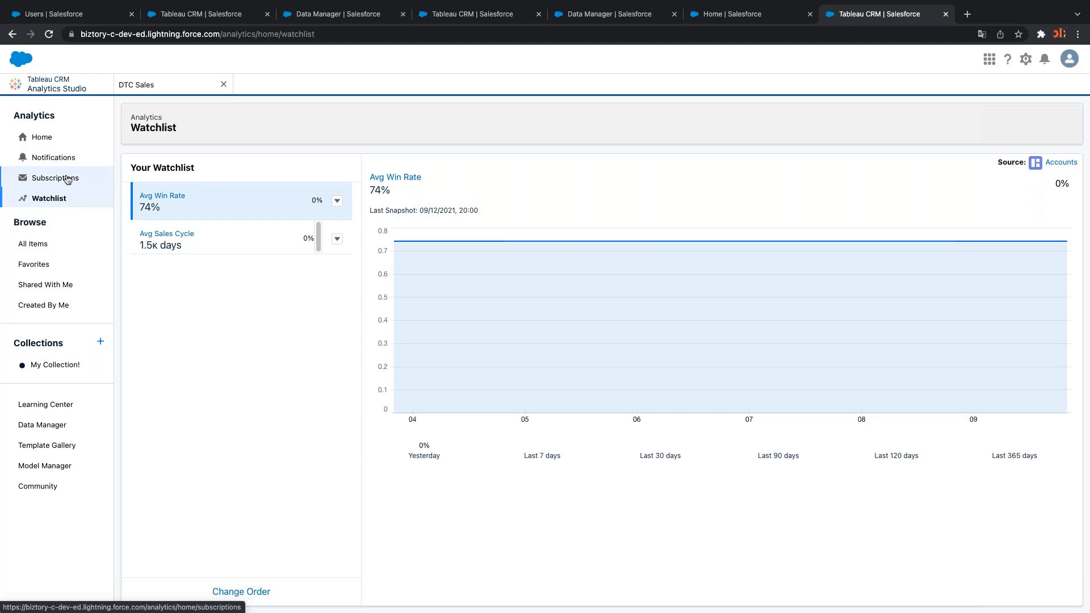
Go to Analytics home and open DTC Sales from the Recents list
{"action": "left_click", "coordinate": [57, 142]}
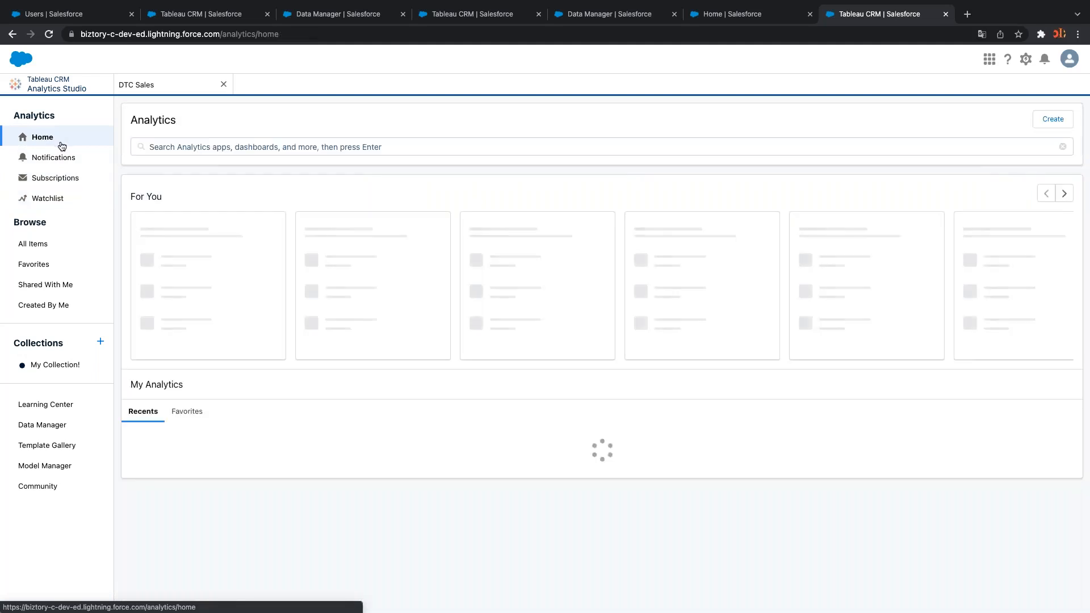
{"action": "scroll", "coordinate": [226, 432], "scroll_direction": "down", "scroll_amount": 1}
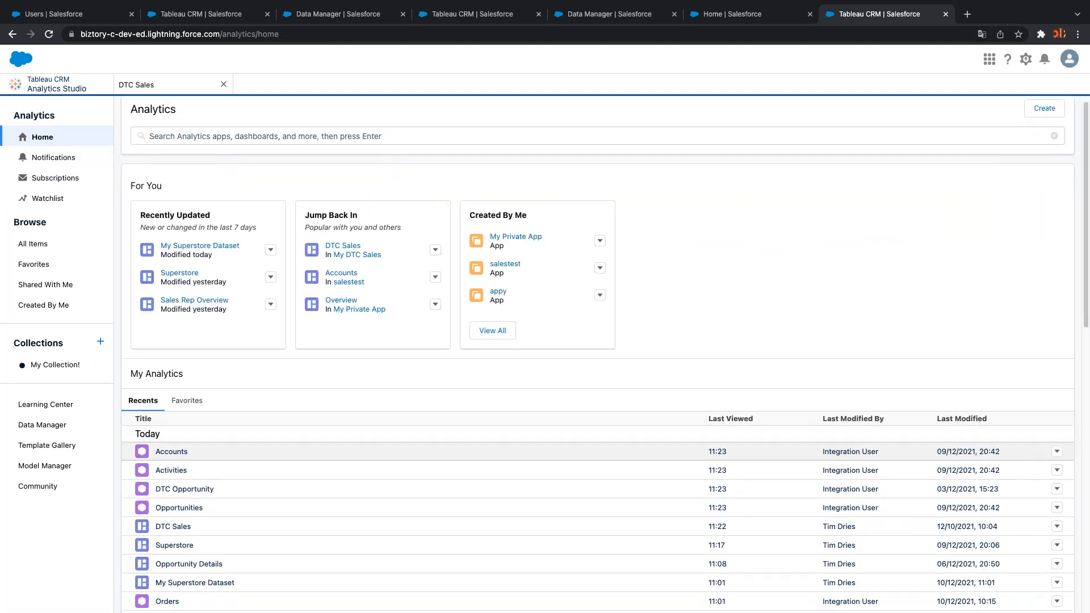
{"action": "left_click", "coordinate": [174, 527]}
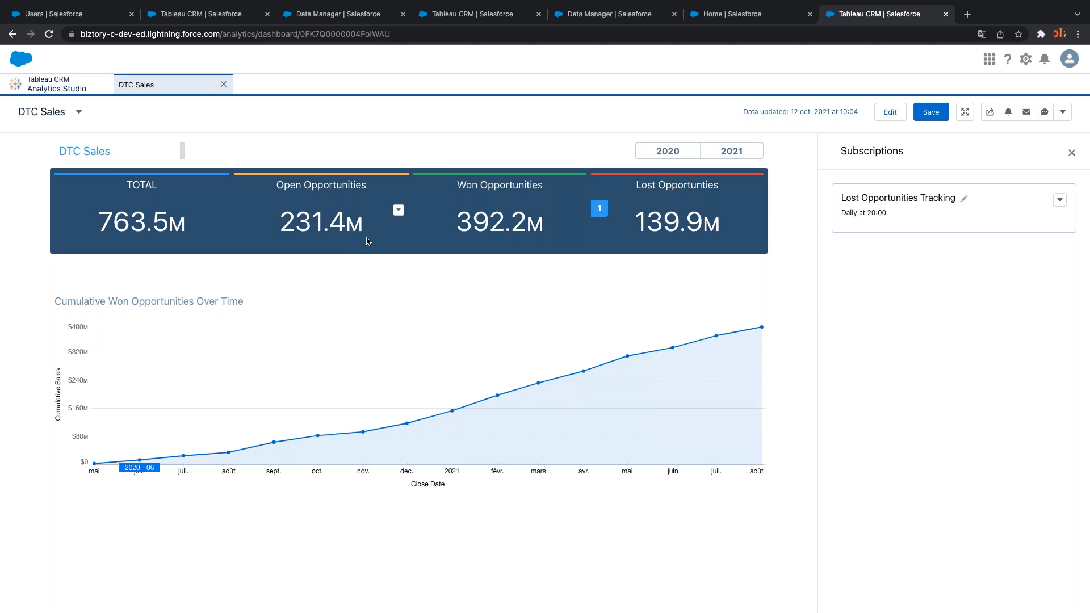
Add Open Opportunities to the watchlist as 'Open Opportunities Watchlist' with a Reversed change format
{"action": "left_click", "coordinate": [398, 210]}
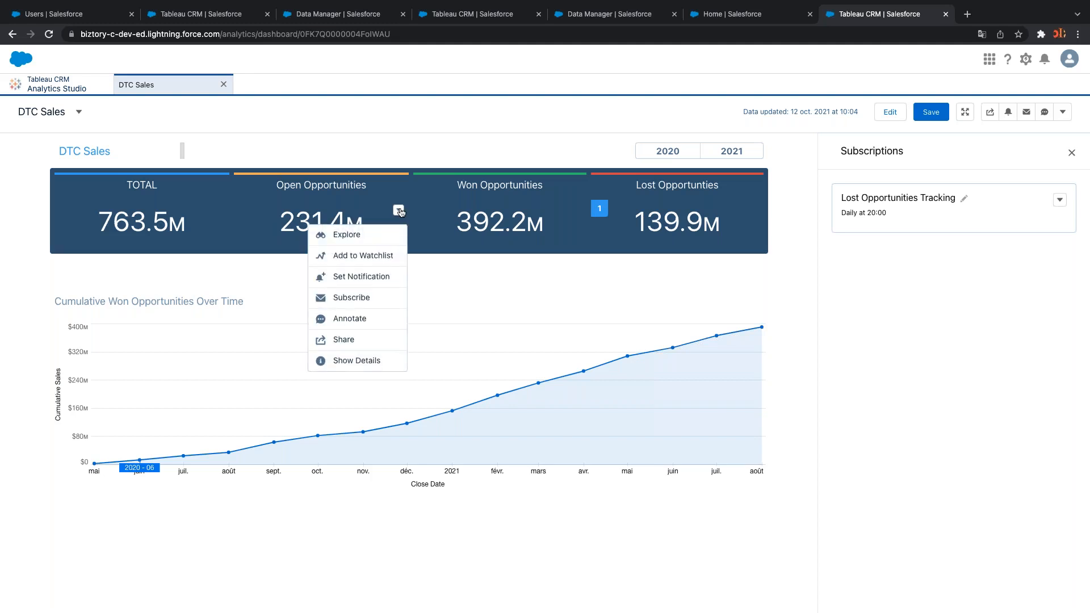
{"action": "left_click", "coordinate": [380, 259]}
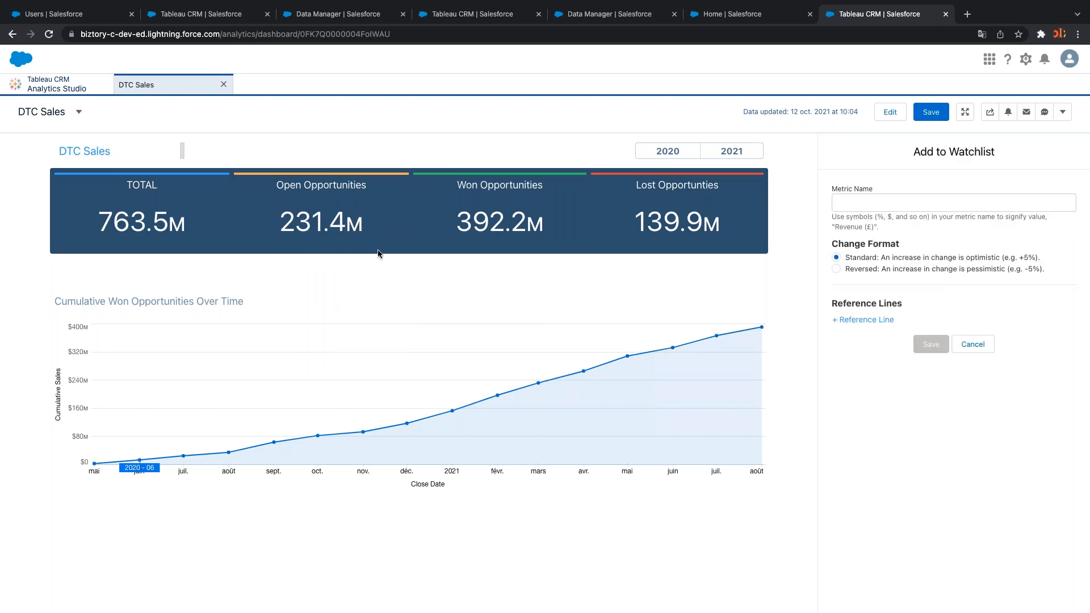
{"action": "left_click", "coordinate": [869, 209]}
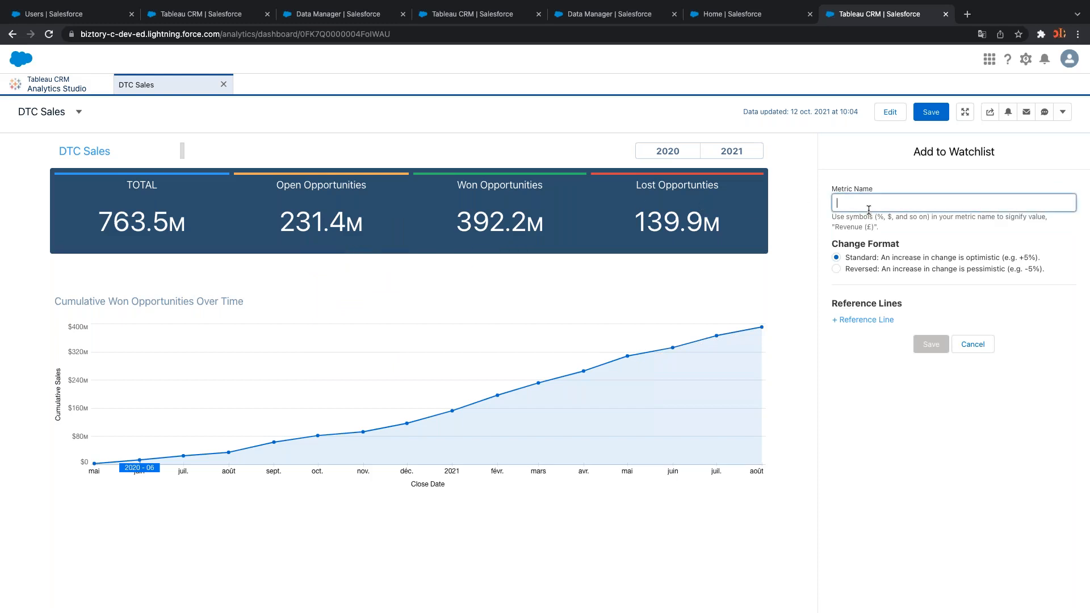
{"action": "type", "text": "OOp"}
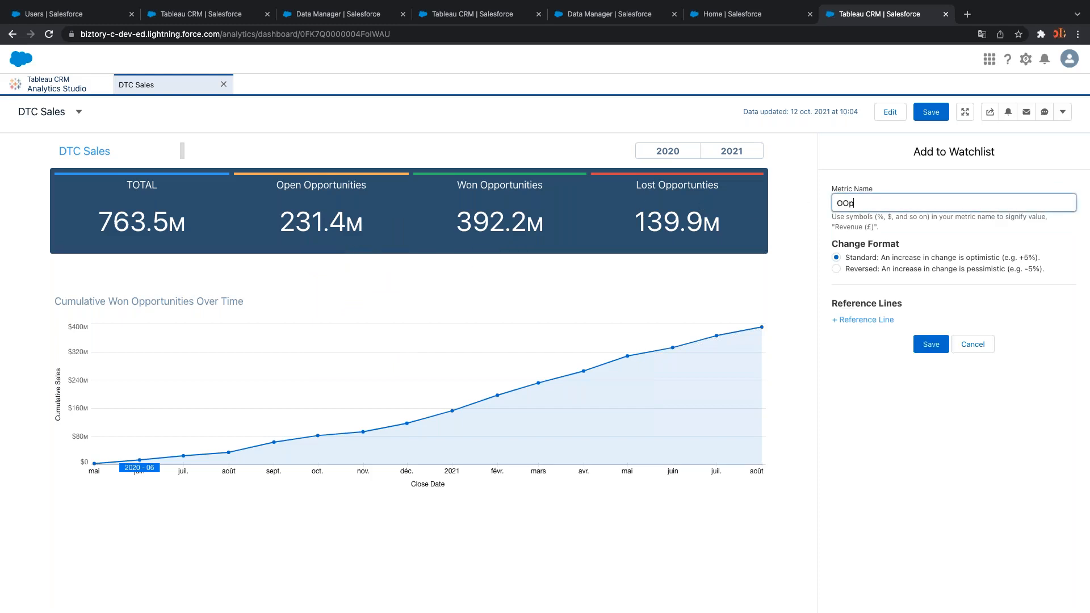
{"action": "type", "text": "en Opportunities Watchlist"}
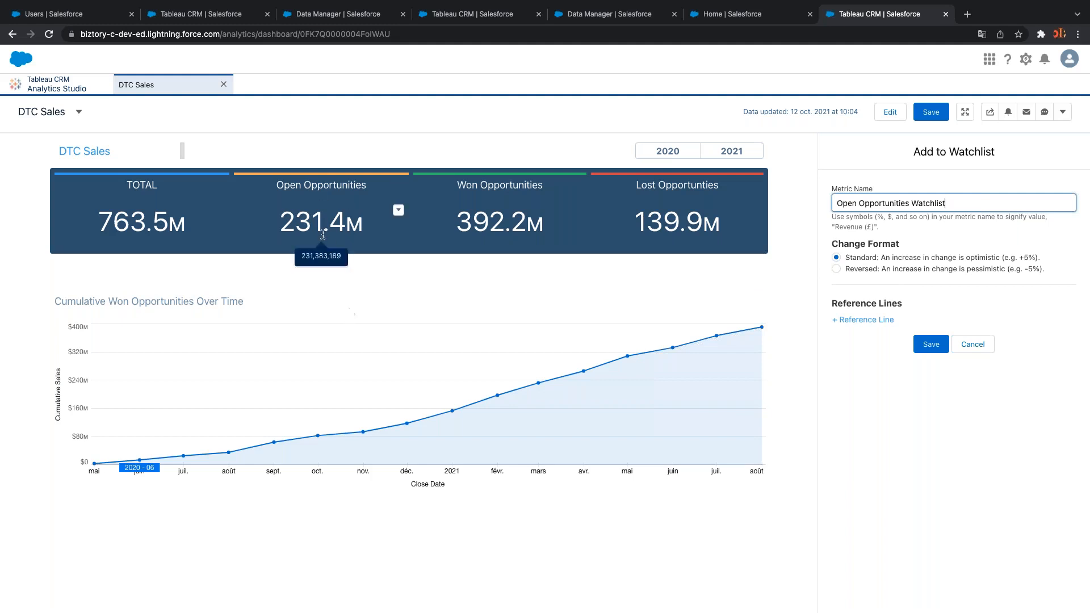
{"action": "left_click", "coordinate": [836, 269]}
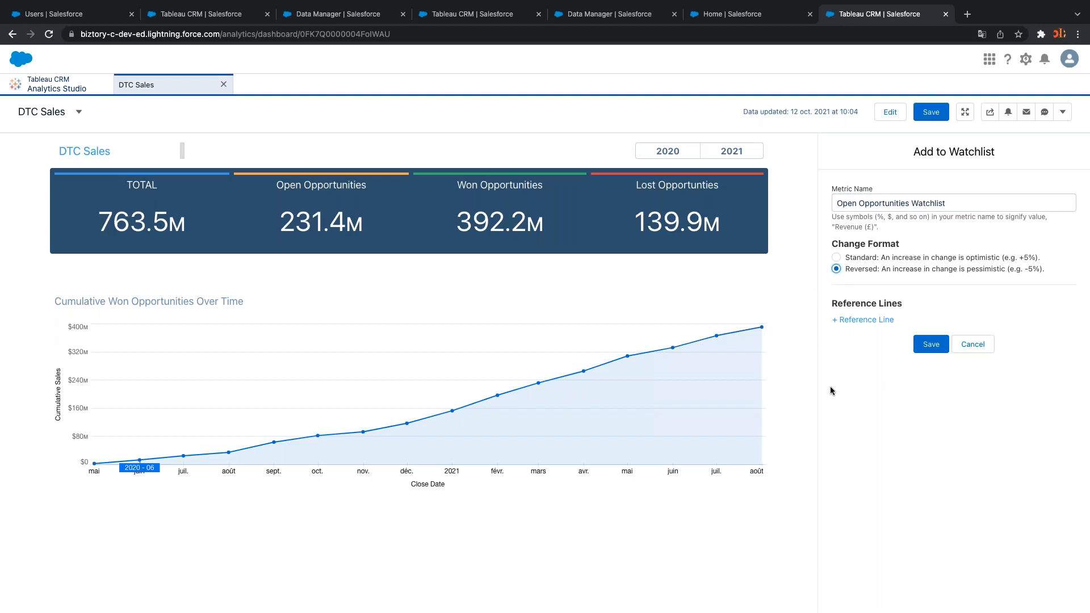
{"action": "left_click", "coordinate": [931, 343]}
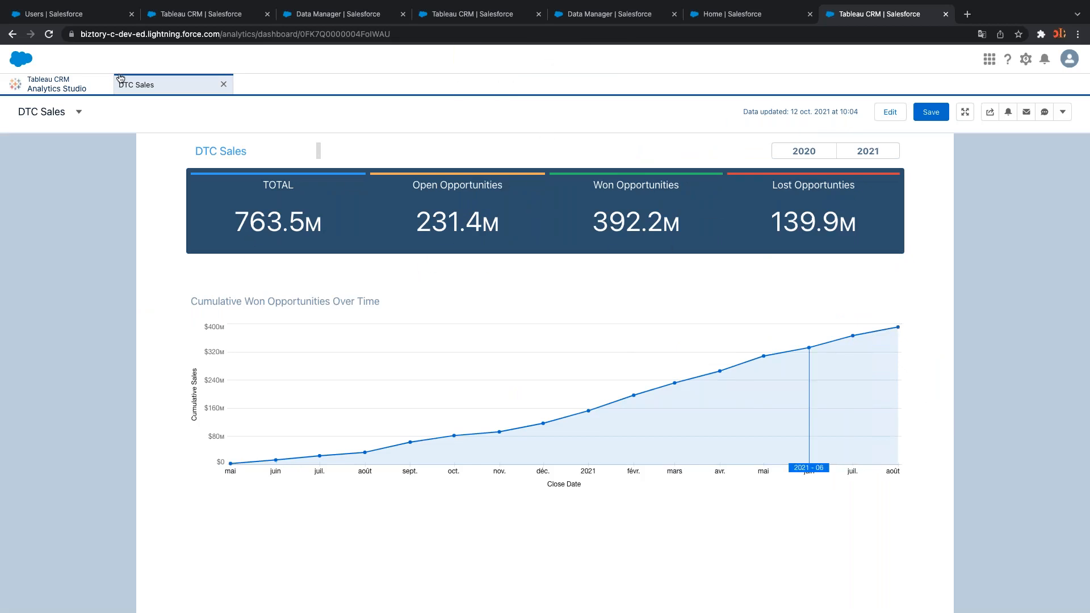
Open the Watchlist, with Open Opportunities at 231.4M, and view the Avg Win Rate and Avg Sales Cycle trends
{"action": "left_click", "coordinate": [66, 88]}
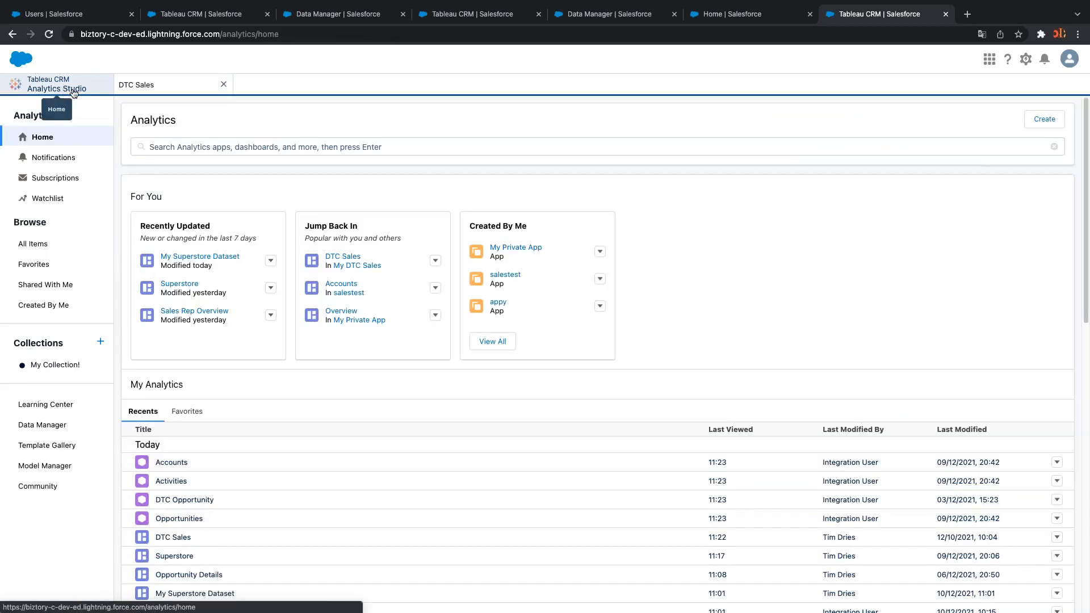
{"action": "left_click", "coordinate": [68, 198]}
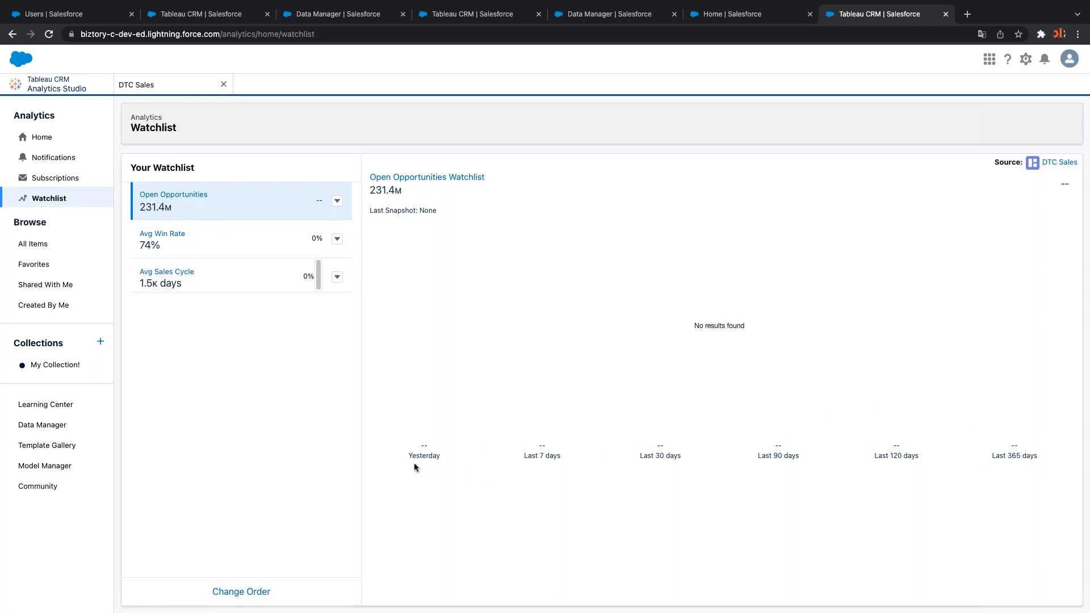
{"action": "left_click_drag", "start_coordinate": [408, 456], "coordinate": [440, 457]}
{"action": "left_click_drag", "start_coordinate": [523, 455], "coordinate": [558, 456]}
{"action": "left_click_drag", "start_coordinate": [636, 455], "coordinate": [678, 456]}
{"action": "left_click", "coordinate": [180, 245]}
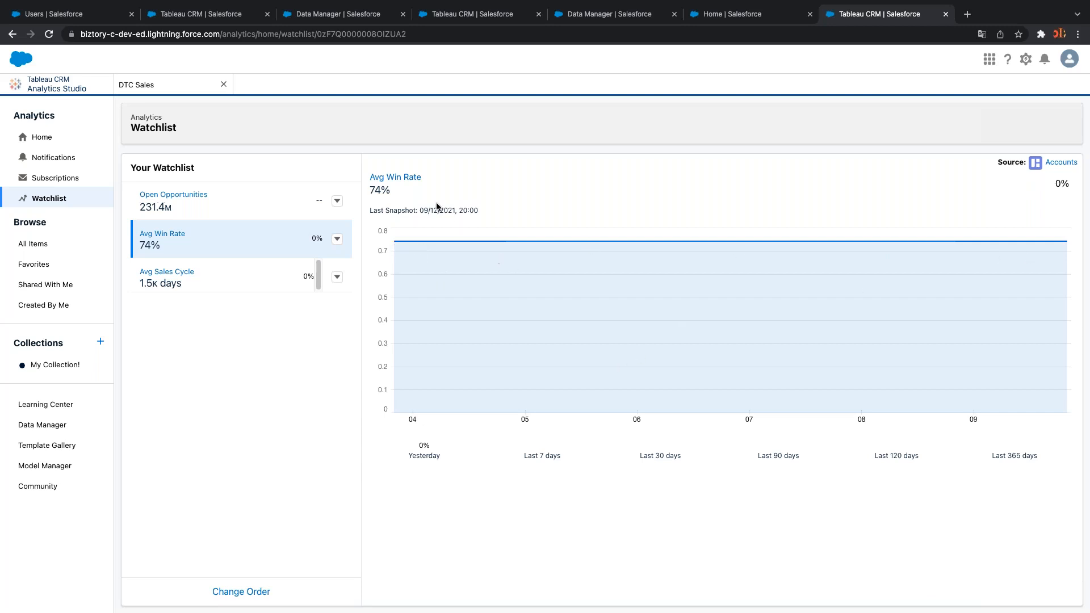
{"action": "left_click", "coordinate": [199, 285]}
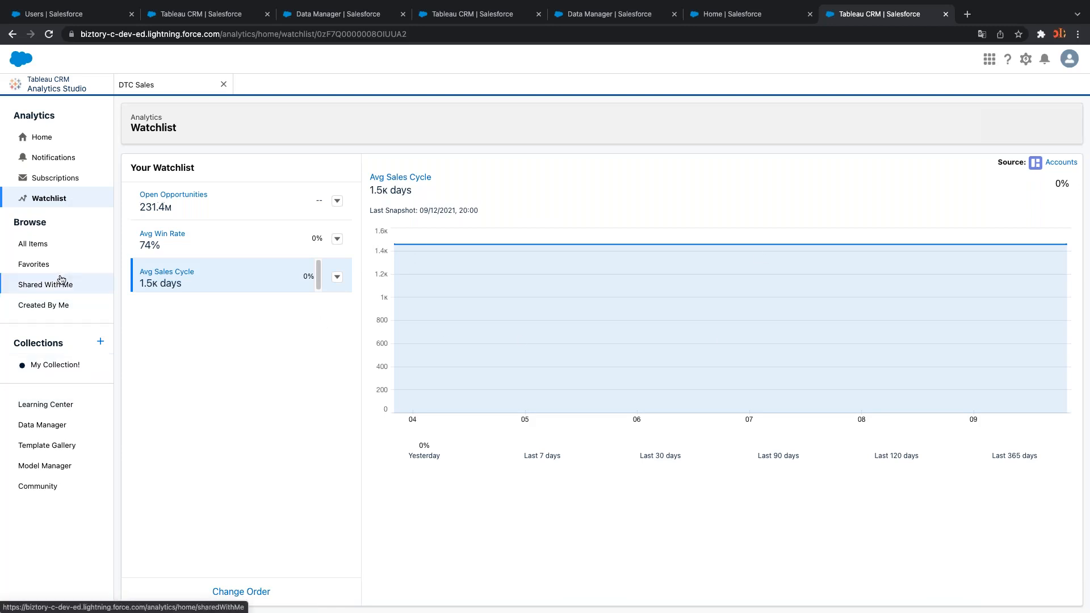
Browse Analytics Home, Notifications, Subscriptions and Watchlist, ending on Favorites with Orders and three apps
{"action": "left_click", "coordinate": [43, 138]}
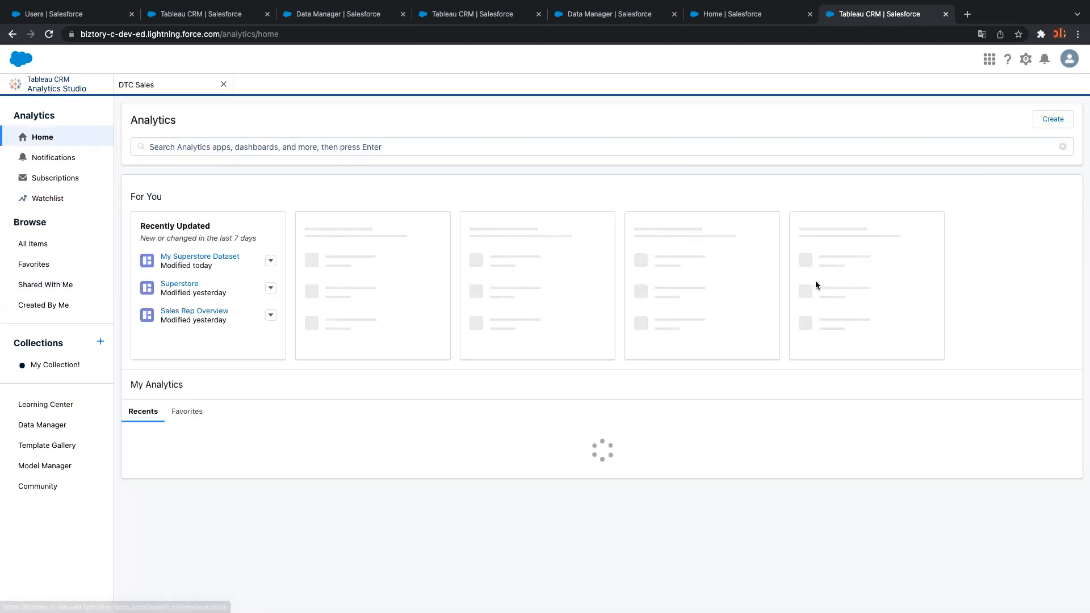
{"action": "left_click", "coordinate": [49, 157]}
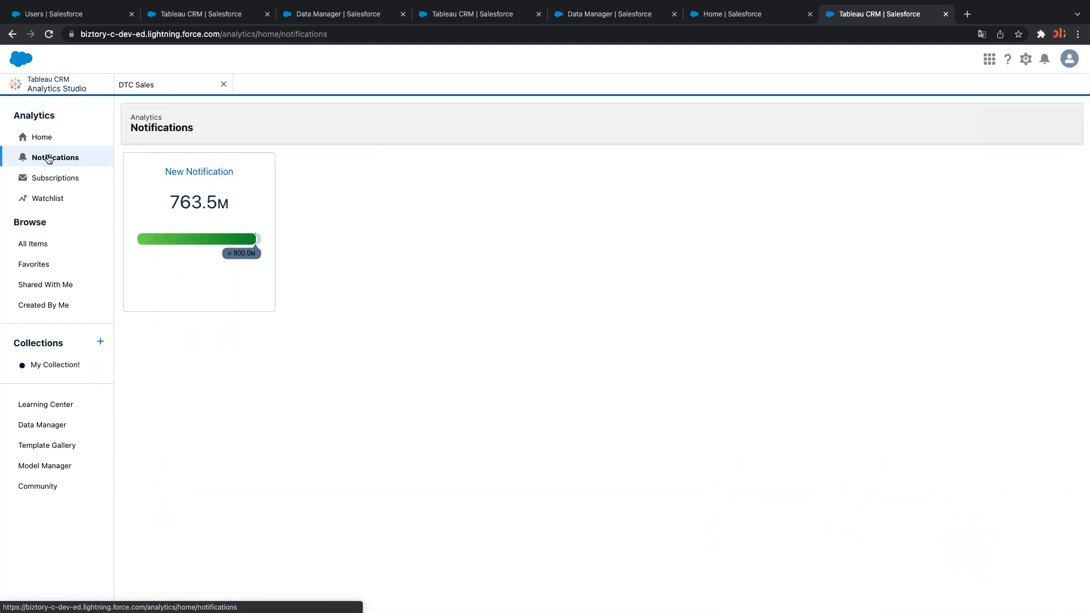
{"action": "left_click", "coordinate": [60, 179]}
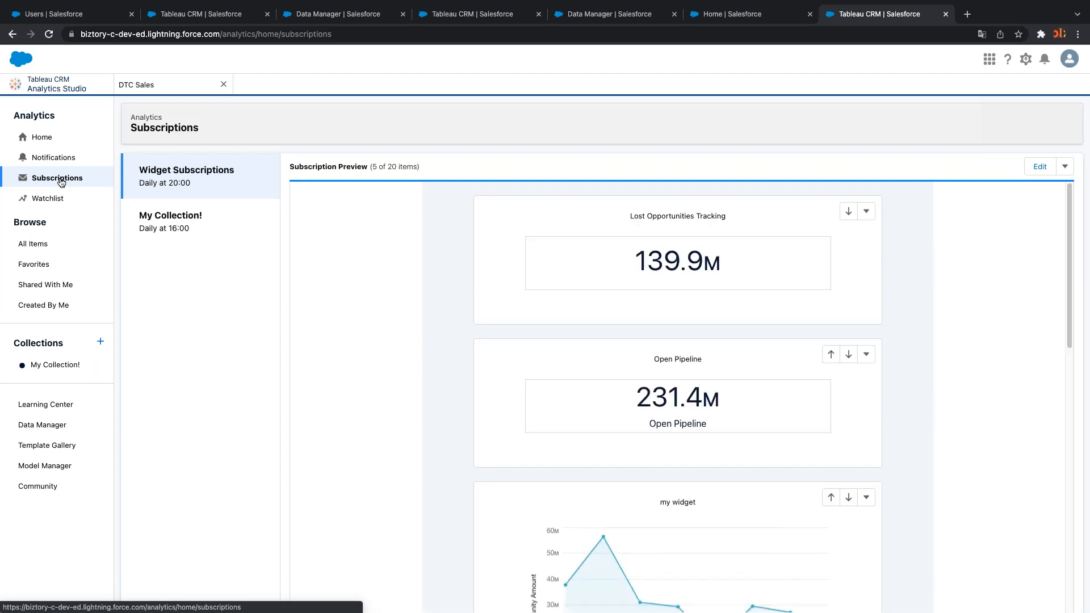
{"action": "left_click_drag", "start_coordinate": [1070, 253], "coordinate": [1071, 455]}
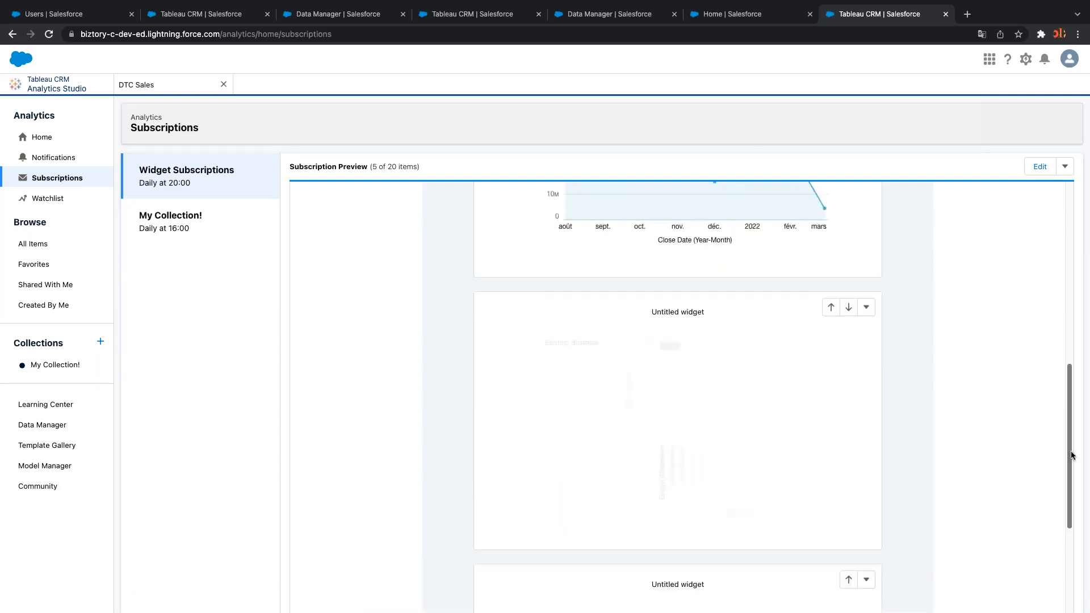
{"action": "left_click", "coordinate": [31, 203]}
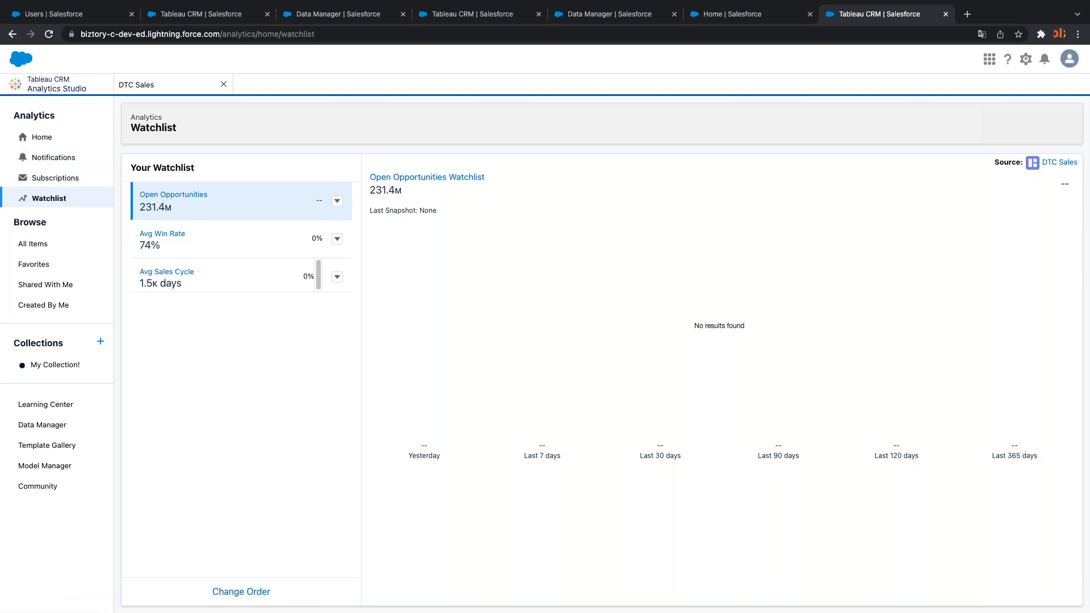
{"action": "left_click", "coordinate": [50, 262]}
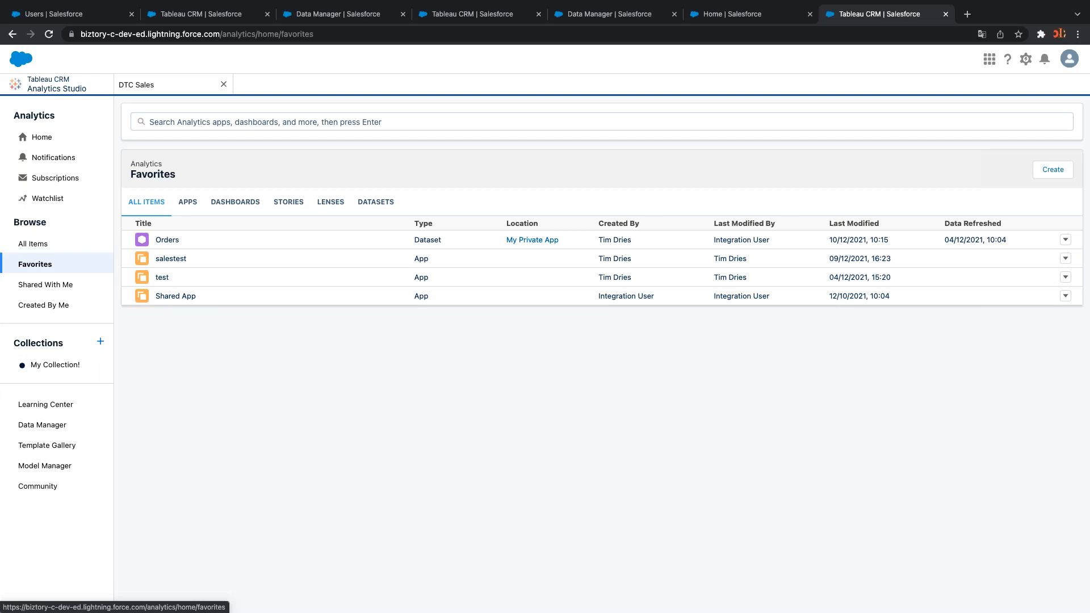
{"action": "left_click", "coordinate": [32, 245]}
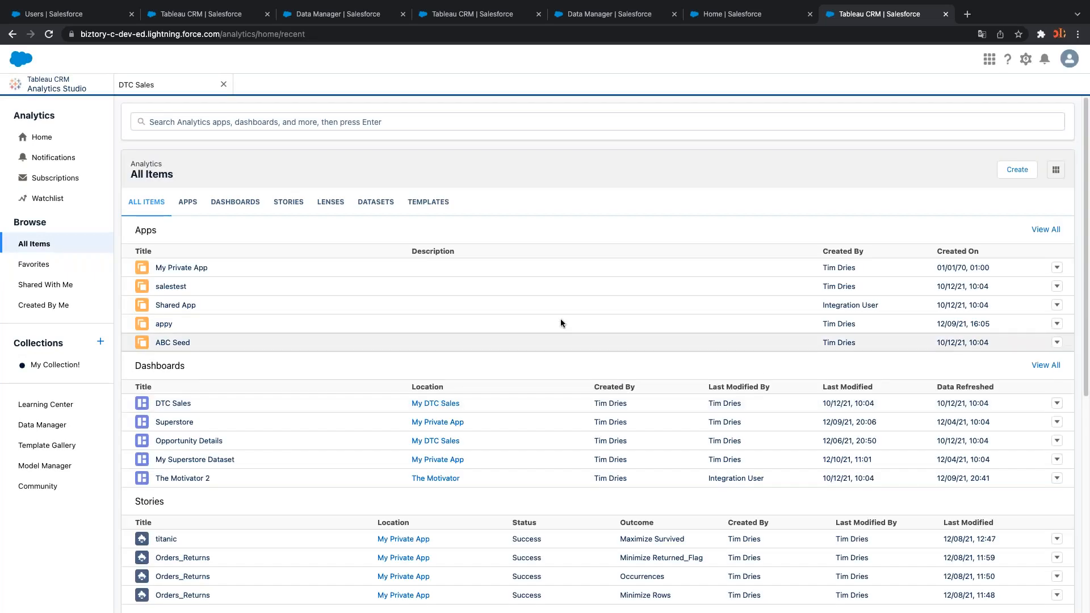
{"action": "left_click", "coordinate": [61, 265]}
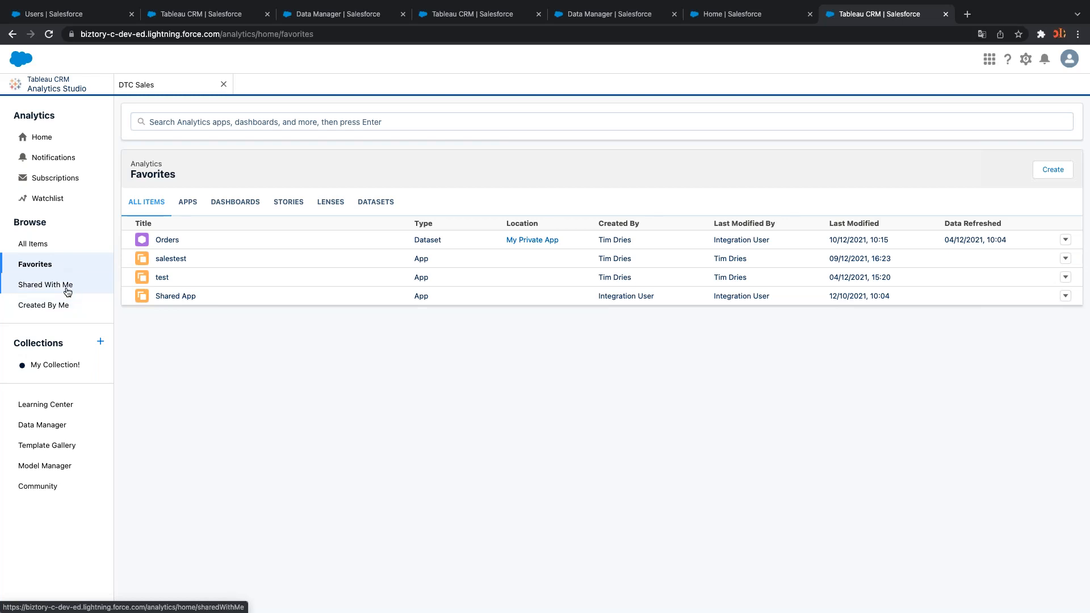
{"action": "left_click", "coordinate": [186, 202]}
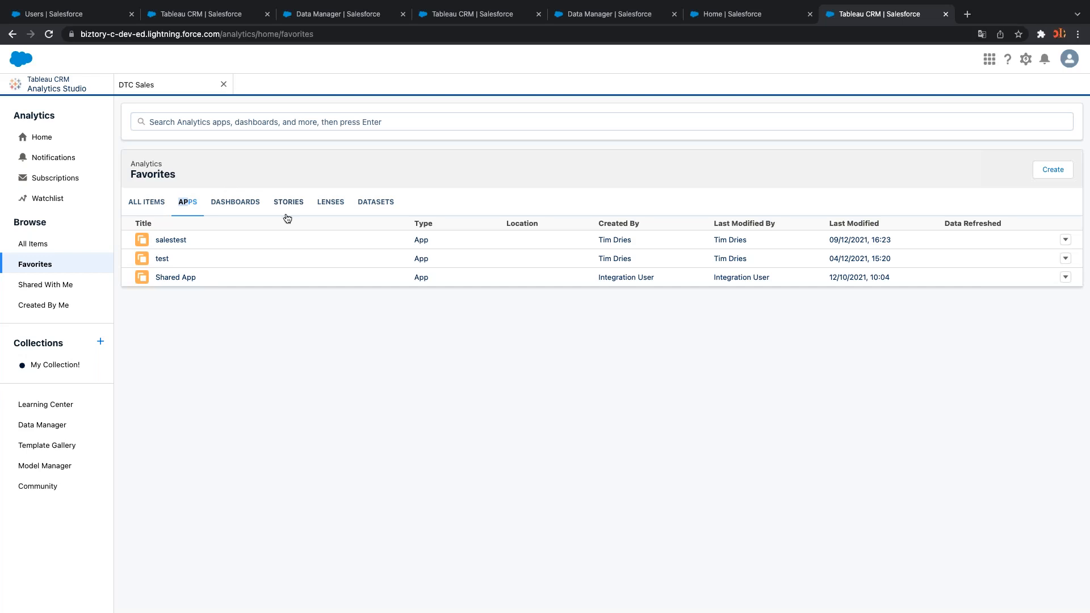
{"action": "left_click", "coordinate": [58, 284]}
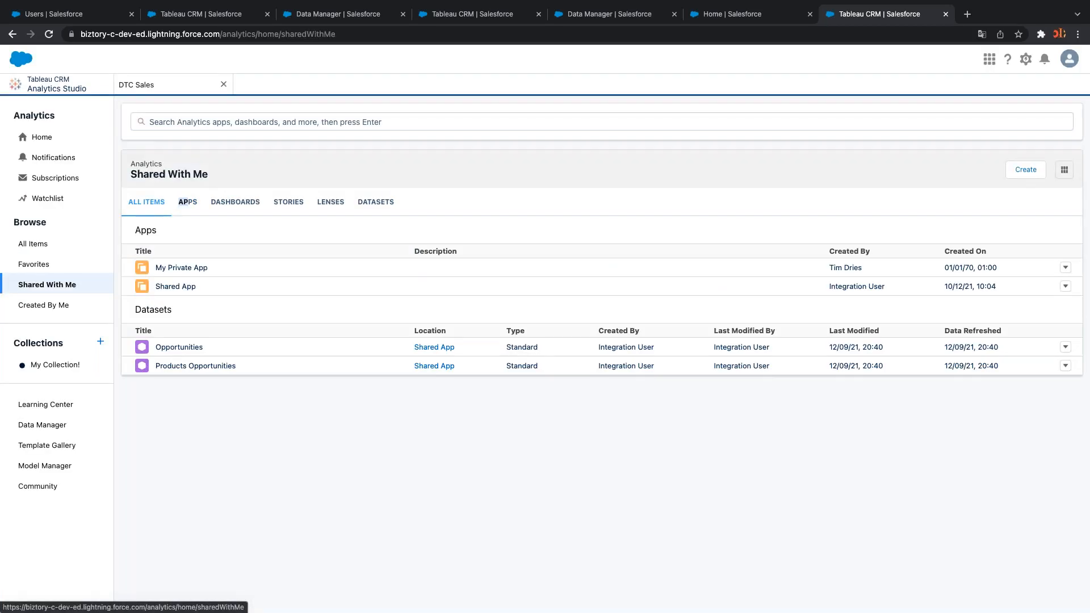
{"action": "left_click", "coordinate": [63, 306]}
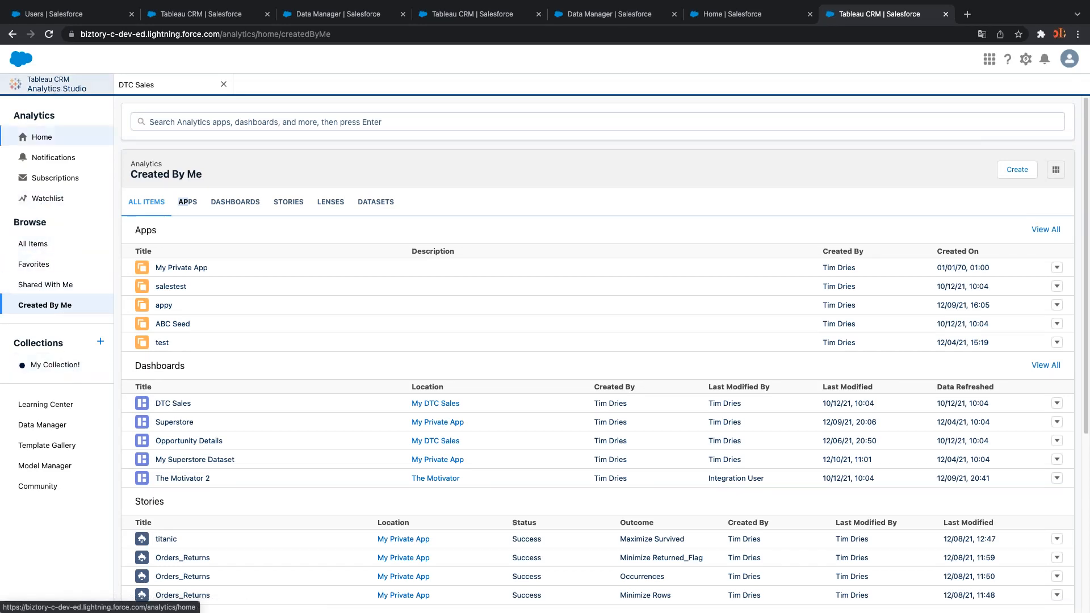
{"action": "scroll", "coordinate": [477, 539], "scroll_direction": "down", "scroll_amount": 5}
{"action": "scroll", "coordinate": [477, 507], "scroll_direction": "up", "scroll_amount": 5}
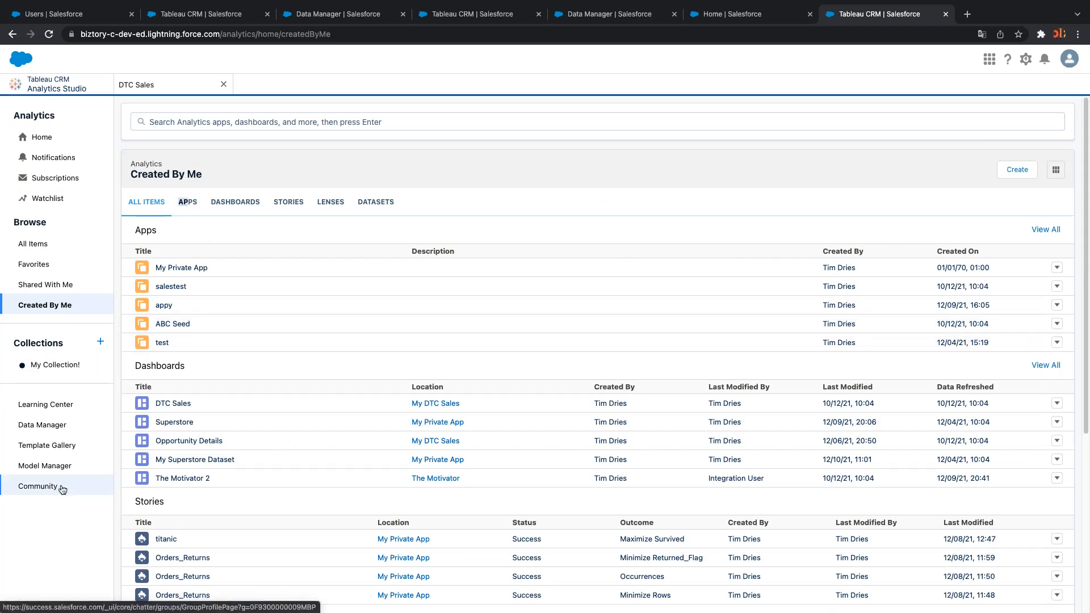
Visit the Learning Center, open Data Manager in a new tab, then return and show All Items
{"action": "left_click", "coordinate": [54, 406]}
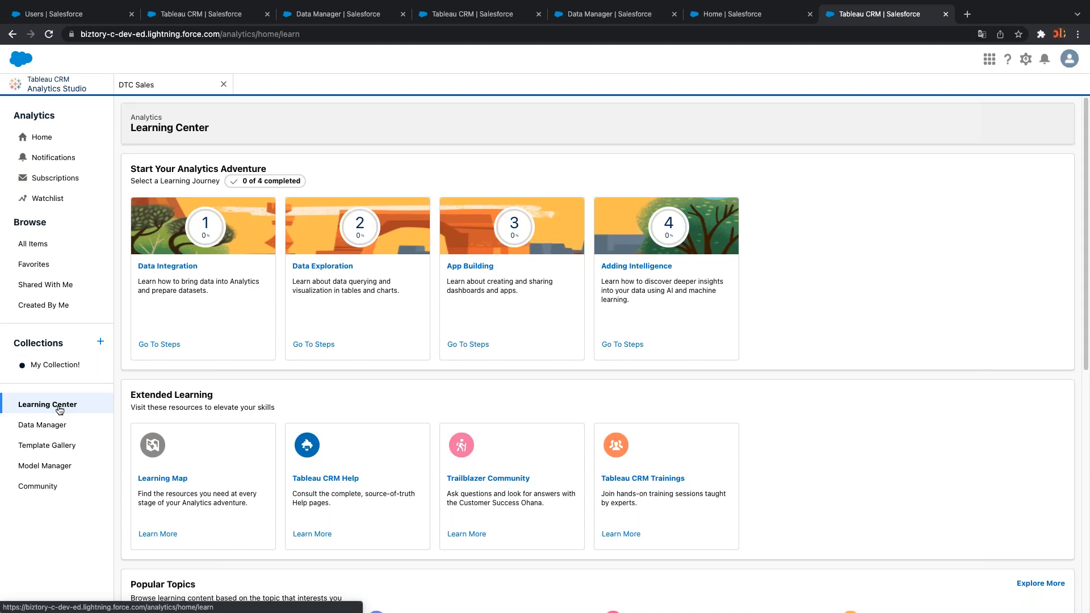
{"action": "left_click", "coordinate": [59, 426]}
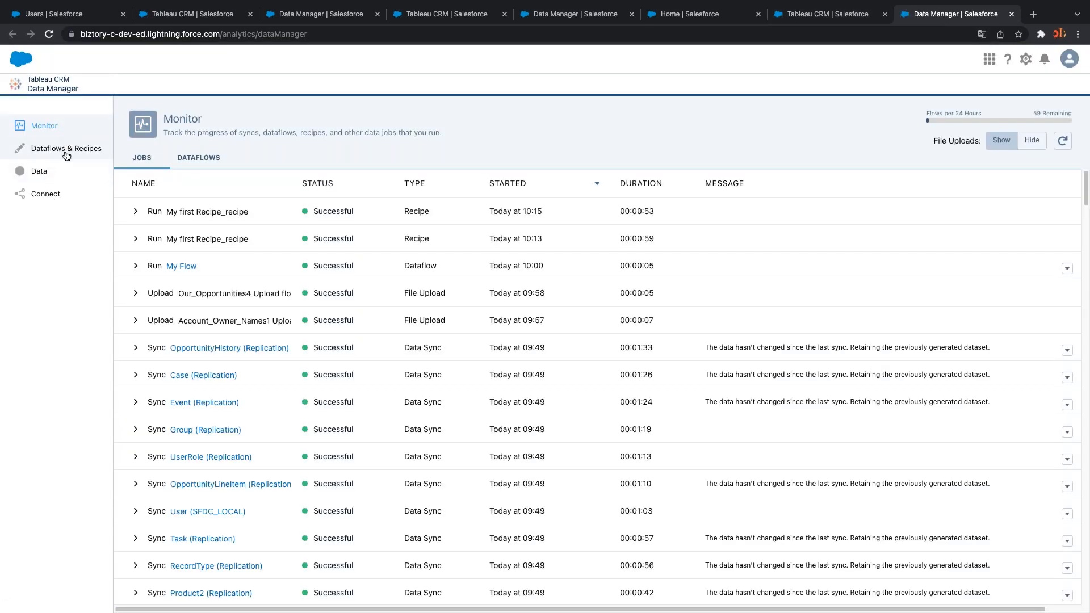
{"action": "left_click", "coordinate": [828, 15]}
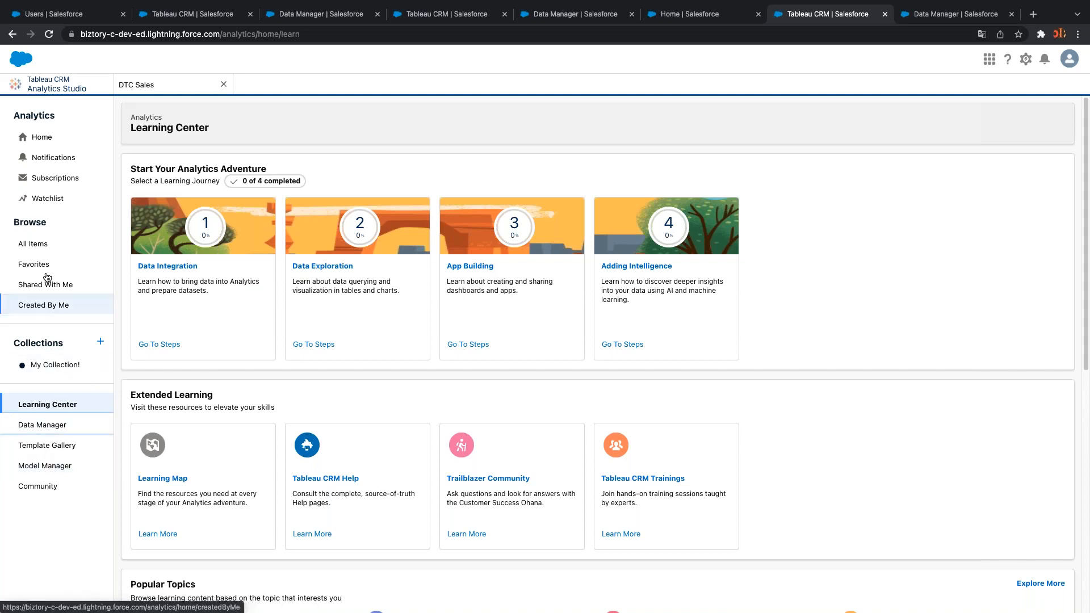
{"action": "left_click", "coordinate": [44, 243]}
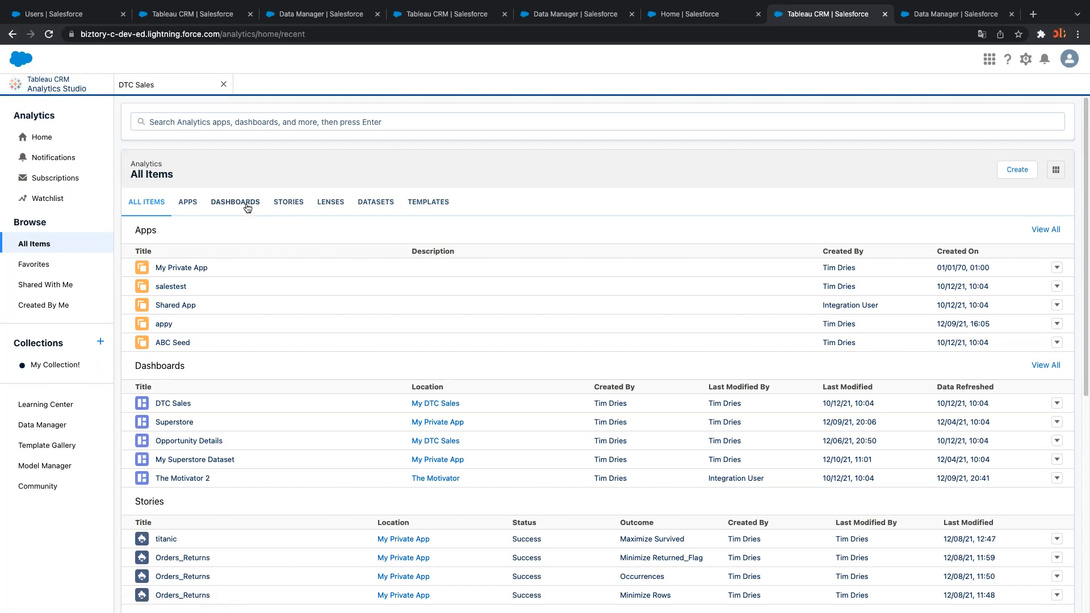
Filter All Items to stories (titanic and three Orders_Returns) and take Chrome out of full screen
{"action": "left_click", "coordinate": [288, 205]}
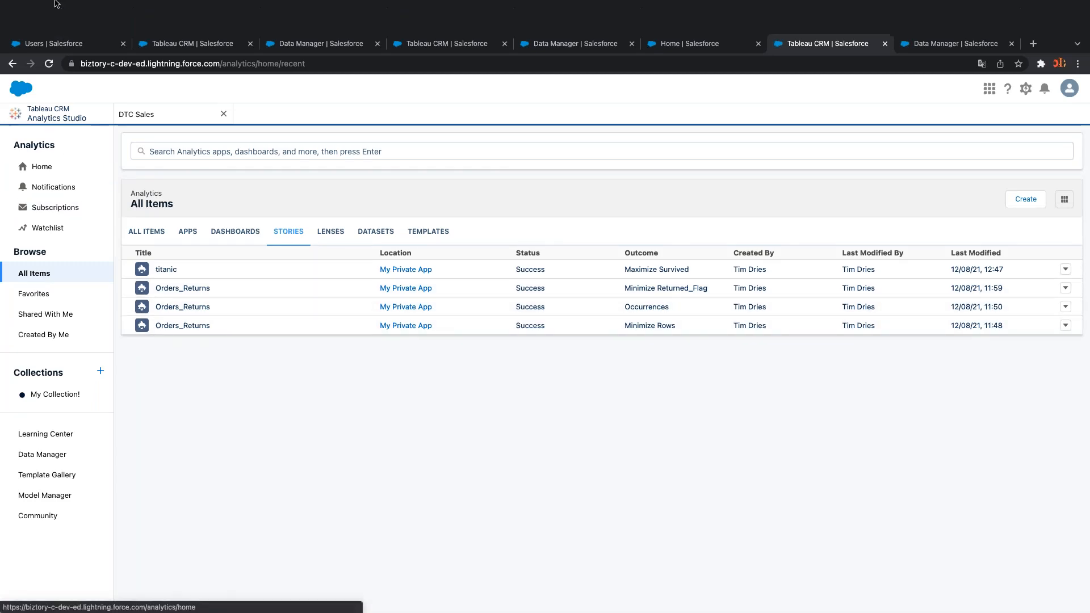
{"action": "left_click", "coordinate": [38, 23]}
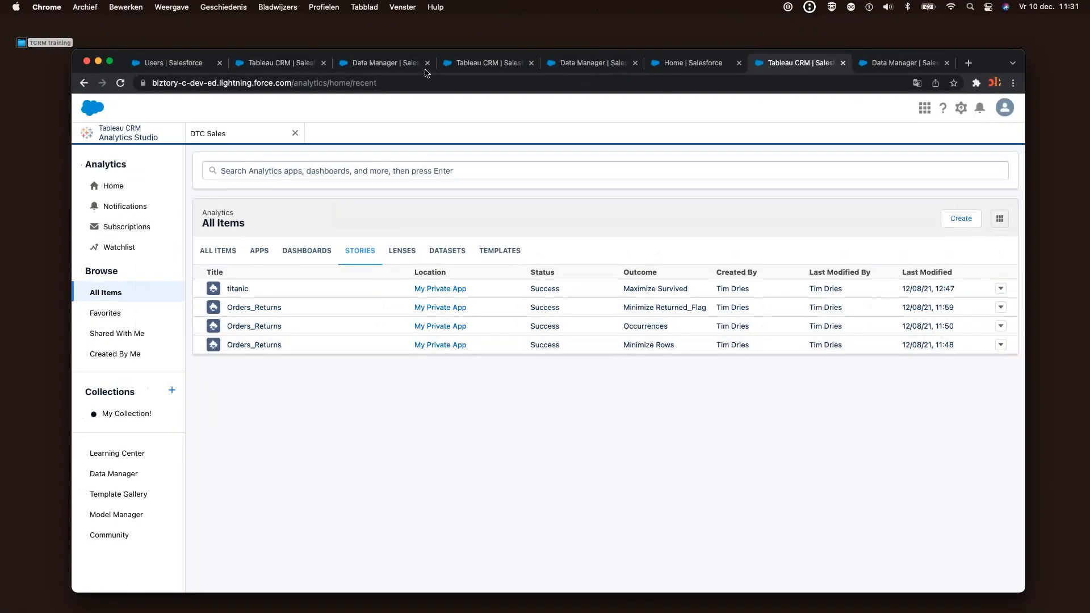
{"action": "left_click_drag", "start_coordinate": [422, 53], "coordinate": [478, 49]}
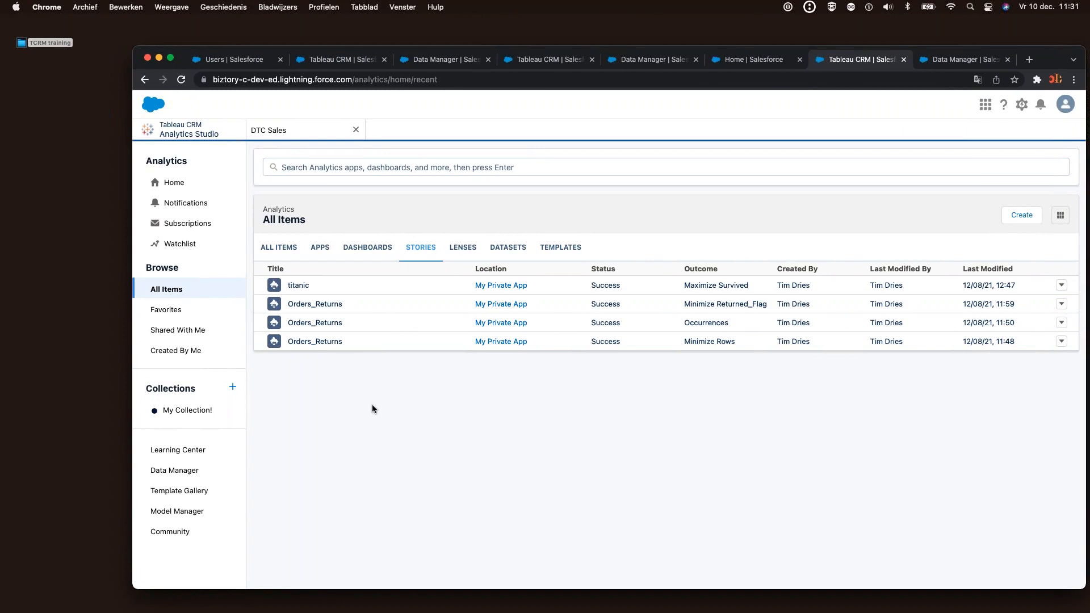
Open the TCRM training folder, enlarge the Finder window, and Quick Look titanic.csv
{"action": "left_click", "coordinate": [51, 44]}
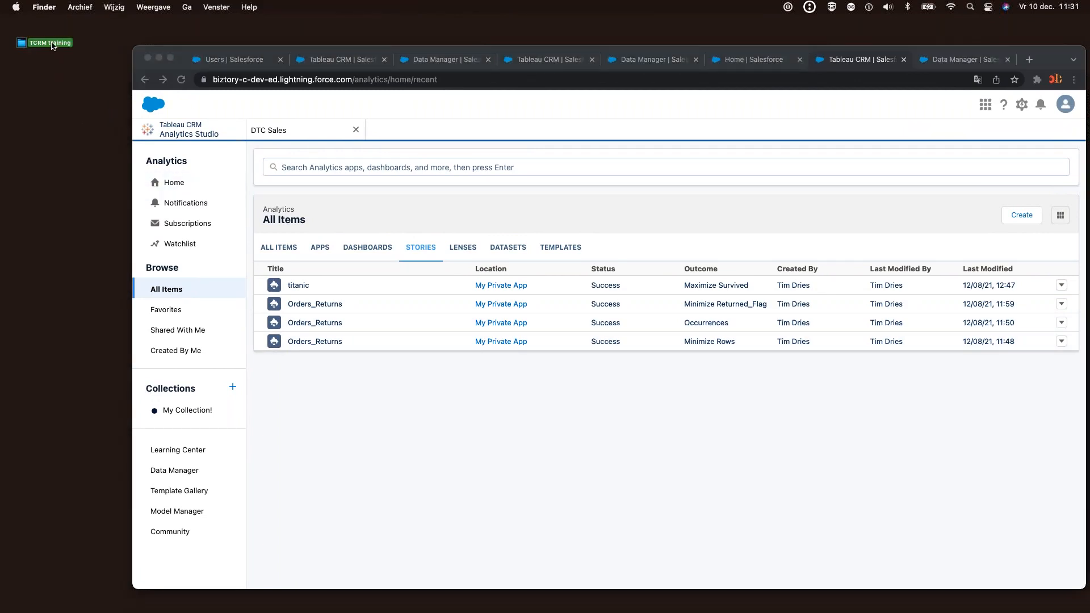
{"action": "double_click", "coordinate": [52, 43]}
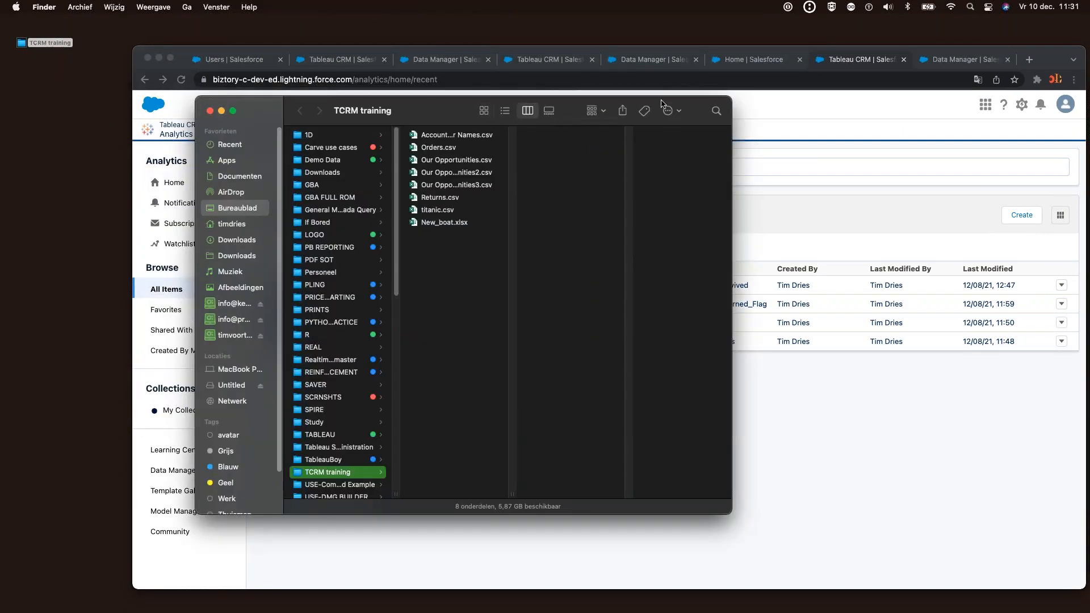
{"action": "left_click_drag", "start_coordinate": [646, 99], "coordinate": [555, 75]}
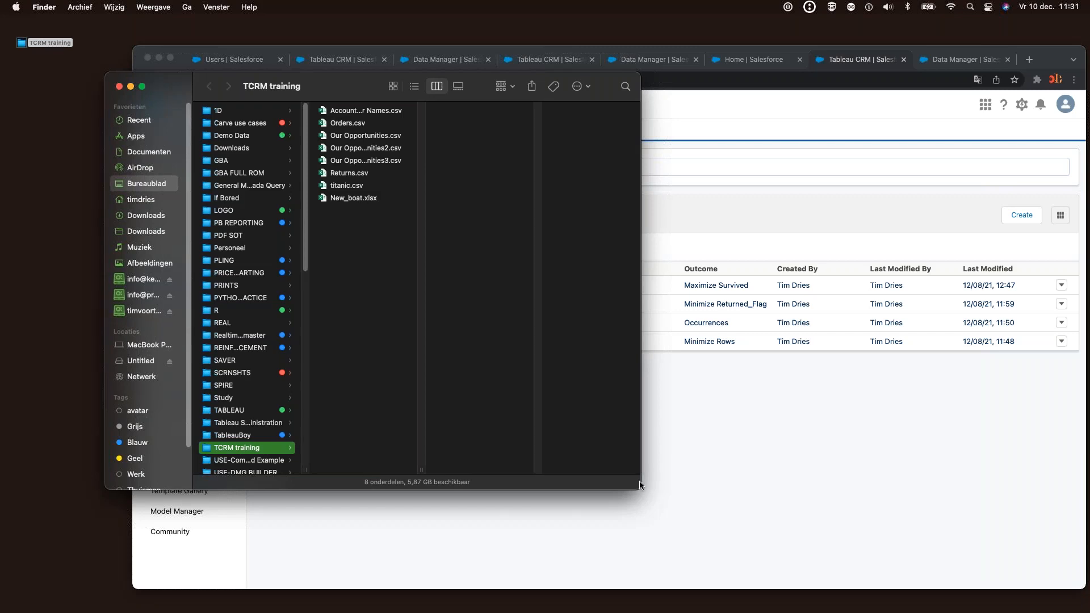
{"action": "left_click_drag", "start_coordinate": [641, 485], "coordinate": [904, 549]}
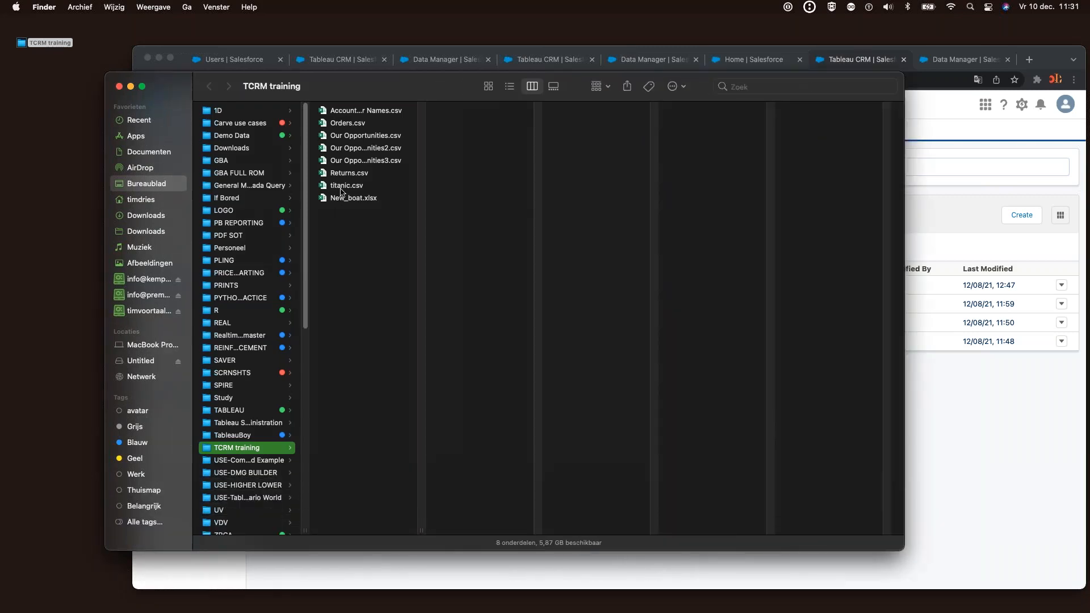
{"action": "left_click", "coordinate": [344, 185]}
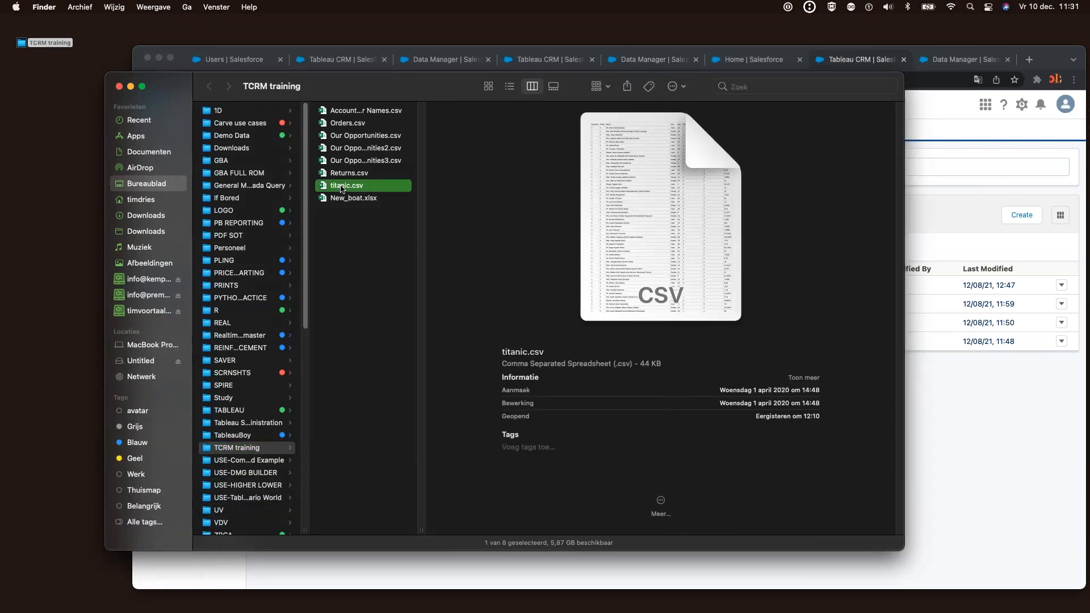
{"action": "key", "text": "space"}
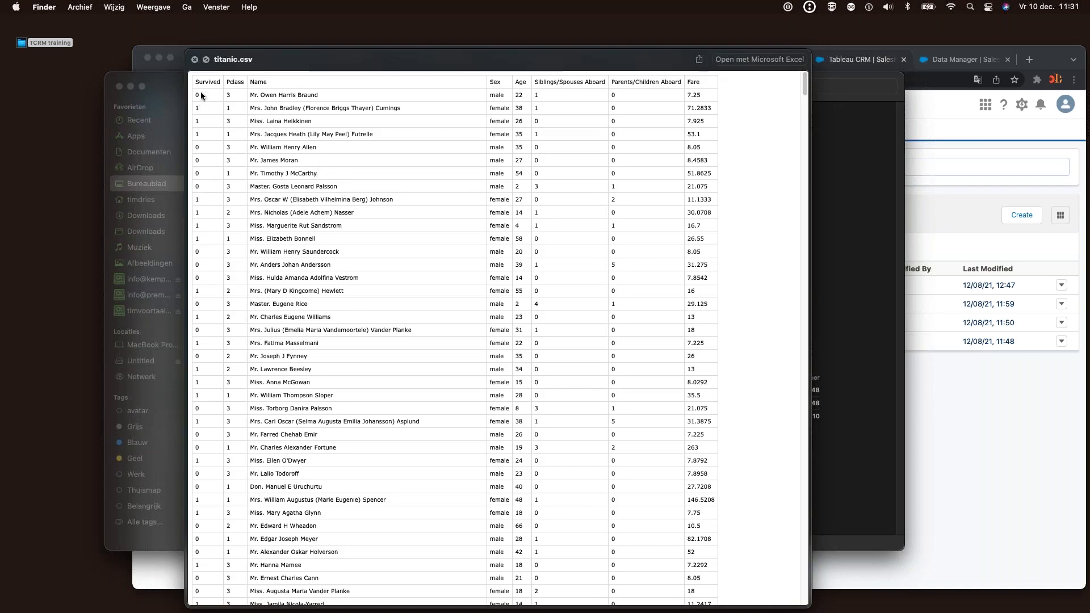
Review the titanic.csv passenger rows and Survived column, then close the preview and minimize Finder
{"action": "left_click_drag", "start_coordinate": [202, 108], "coordinate": [216, 145]}
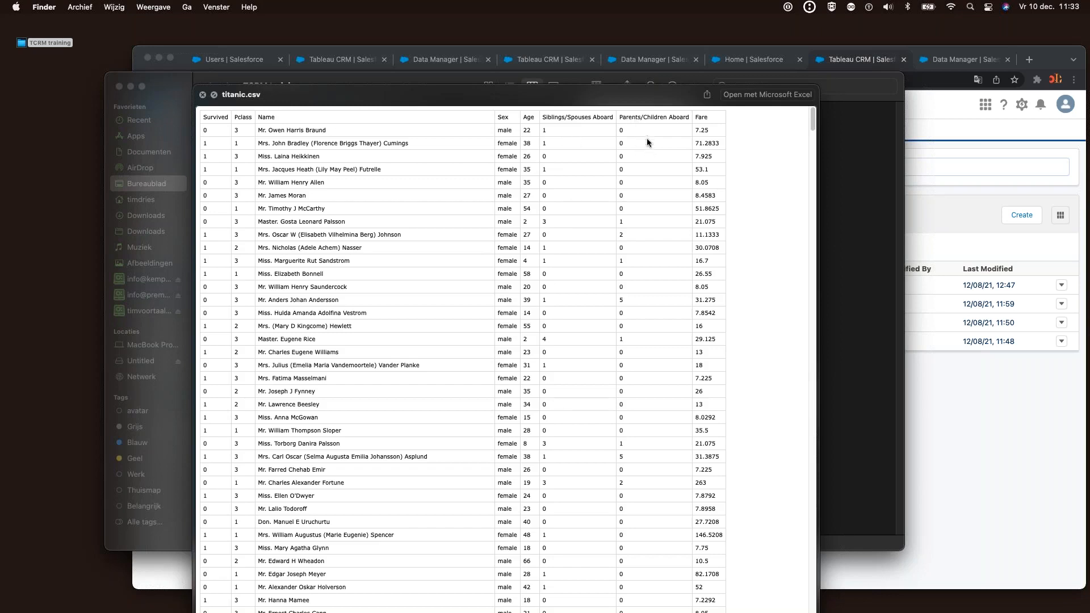
{"action": "left_click_drag", "start_coordinate": [709, 181], "coordinate": [721, 235]}
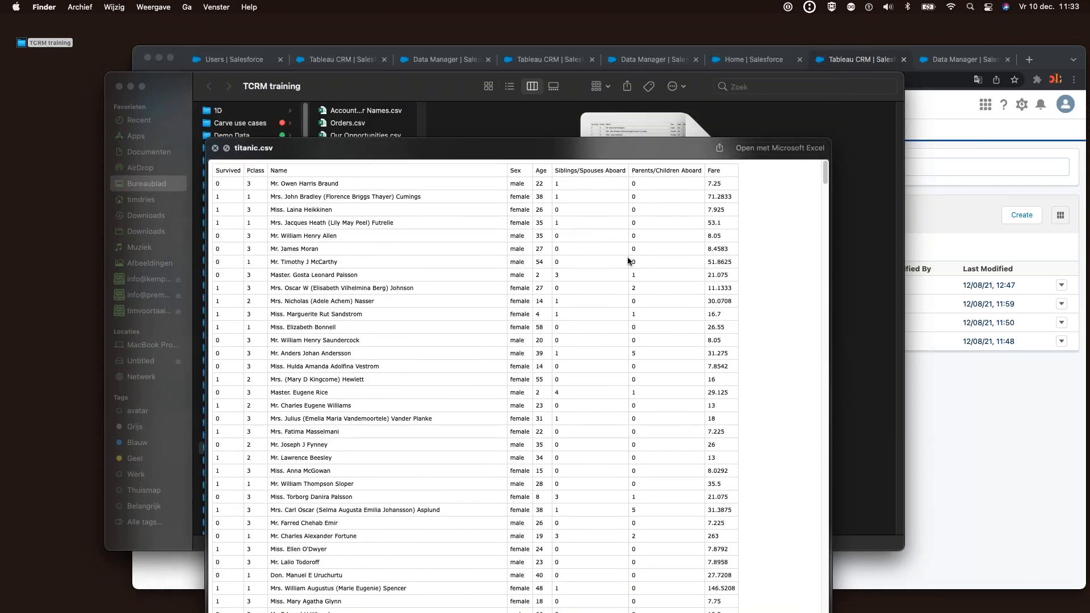
{"action": "left_click", "coordinate": [215, 148]}
{"action": "left_click", "coordinate": [131, 87]}
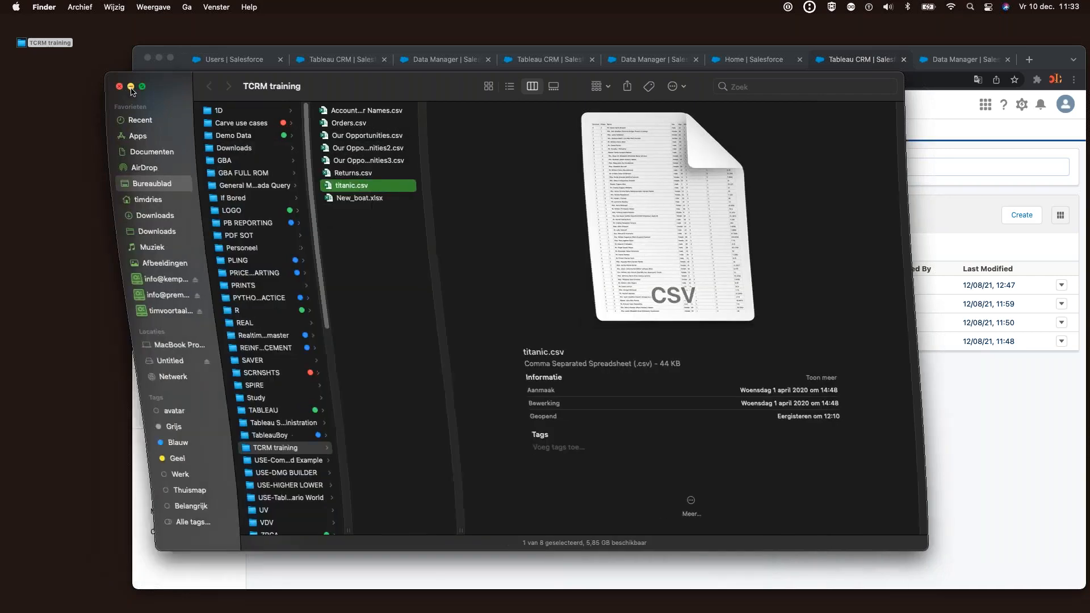
From Home, list All Items filtered to datasets and choose Create > Dataset
{"action": "left_click", "coordinate": [175, 184]}
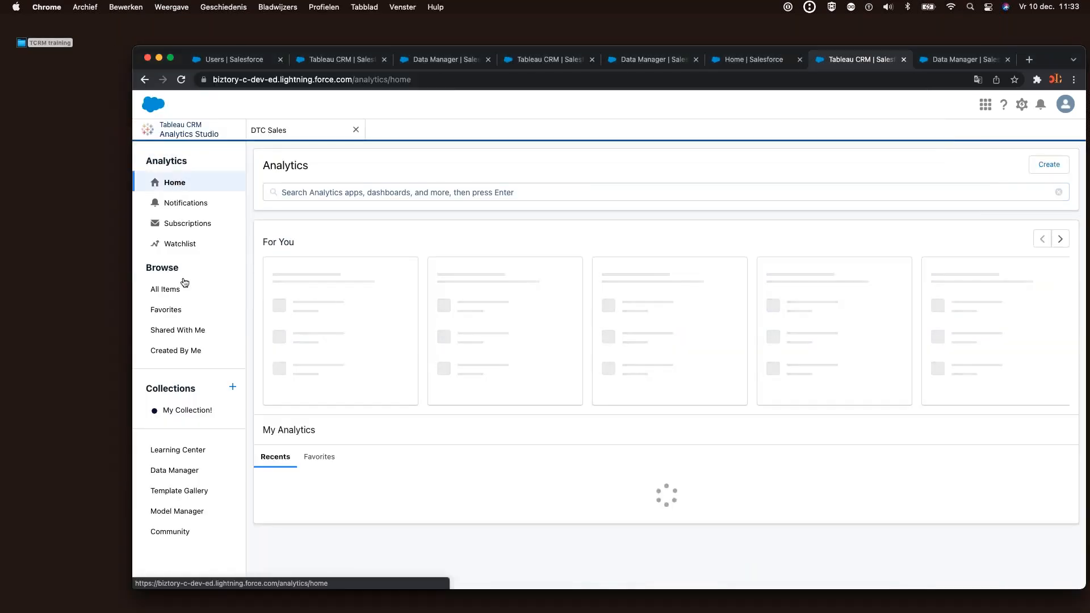
{"action": "left_click", "coordinate": [170, 291]}
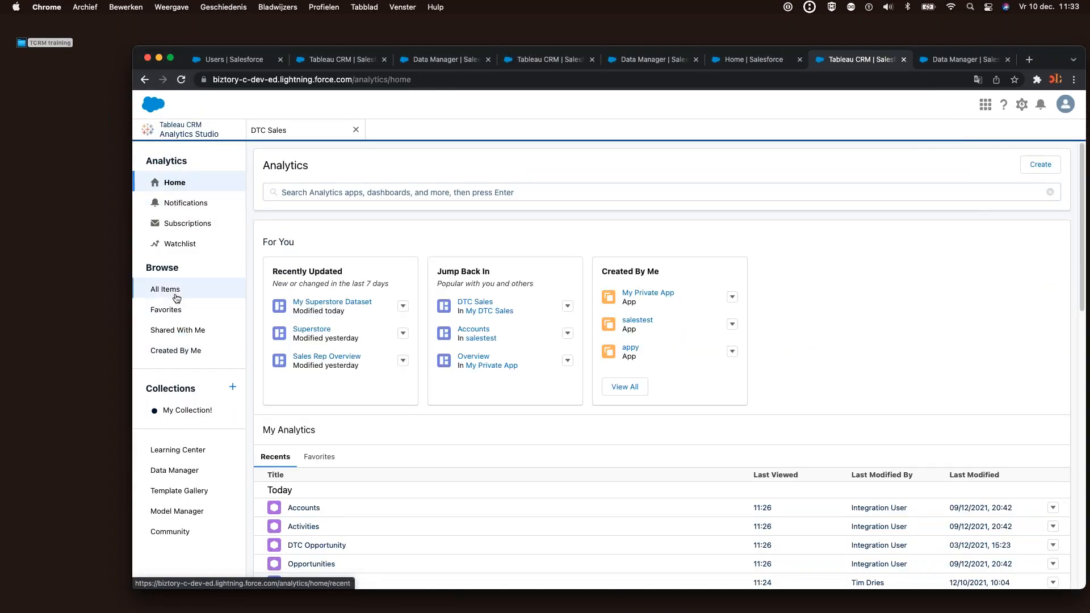
{"action": "left_click", "coordinate": [493, 250]}
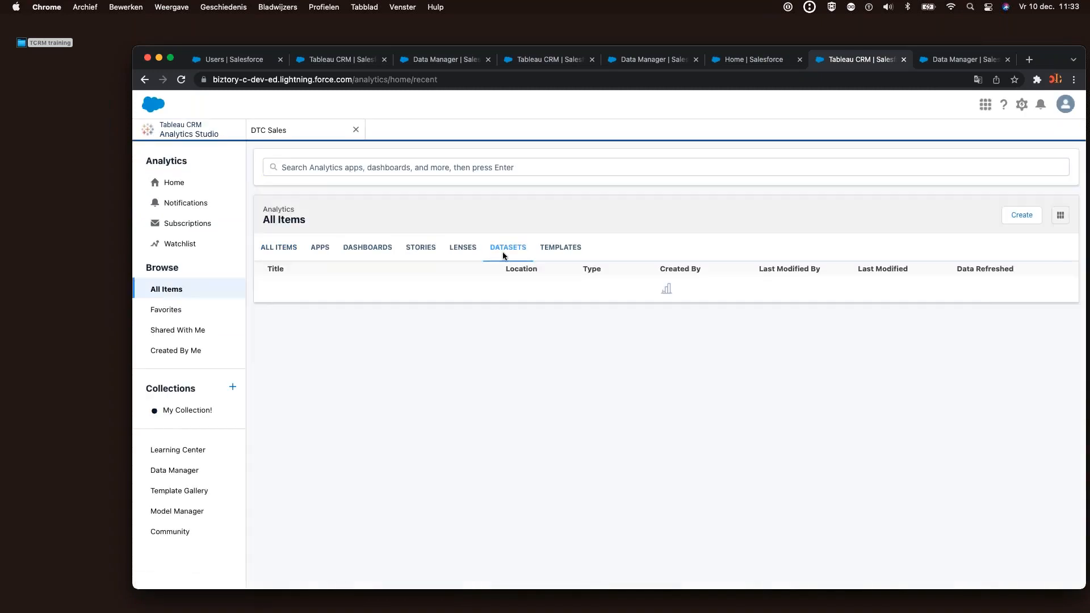
{"action": "left_click", "coordinate": [1016, 219]}
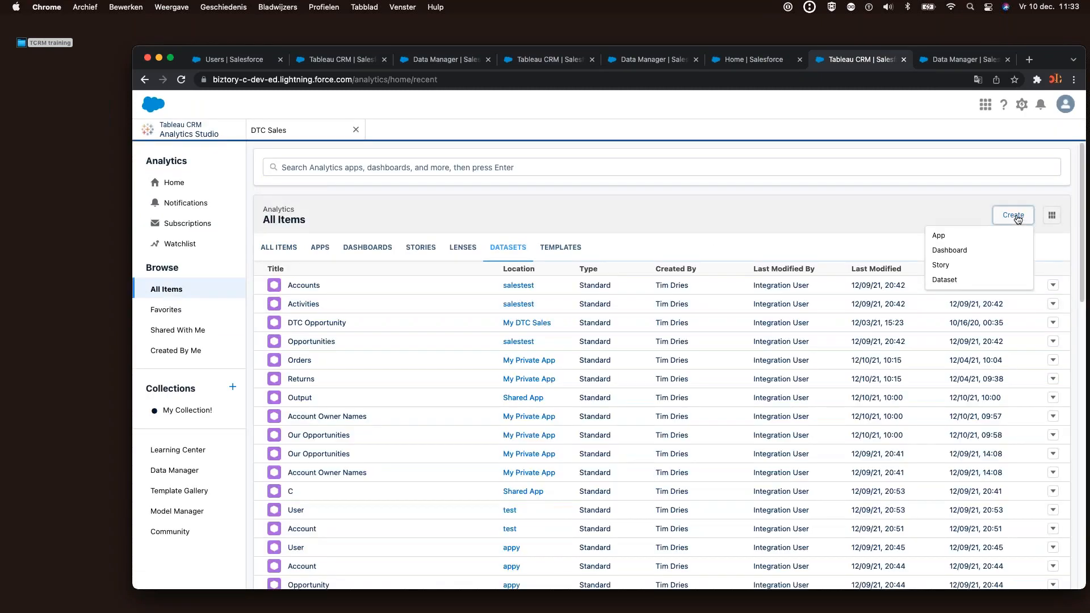
{"action": "left_click", "coordinate": [963, 284]}
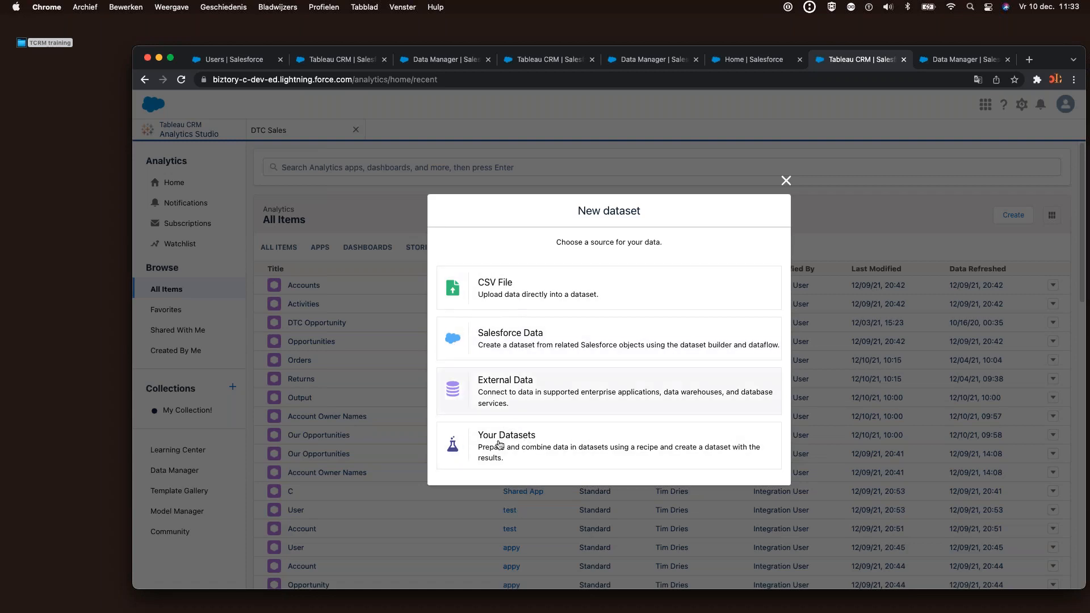
Choose CSV upload with titanic.csv and advance through naming to the field attributes
{"action": "left_click", "coordinate": [508, 290]}
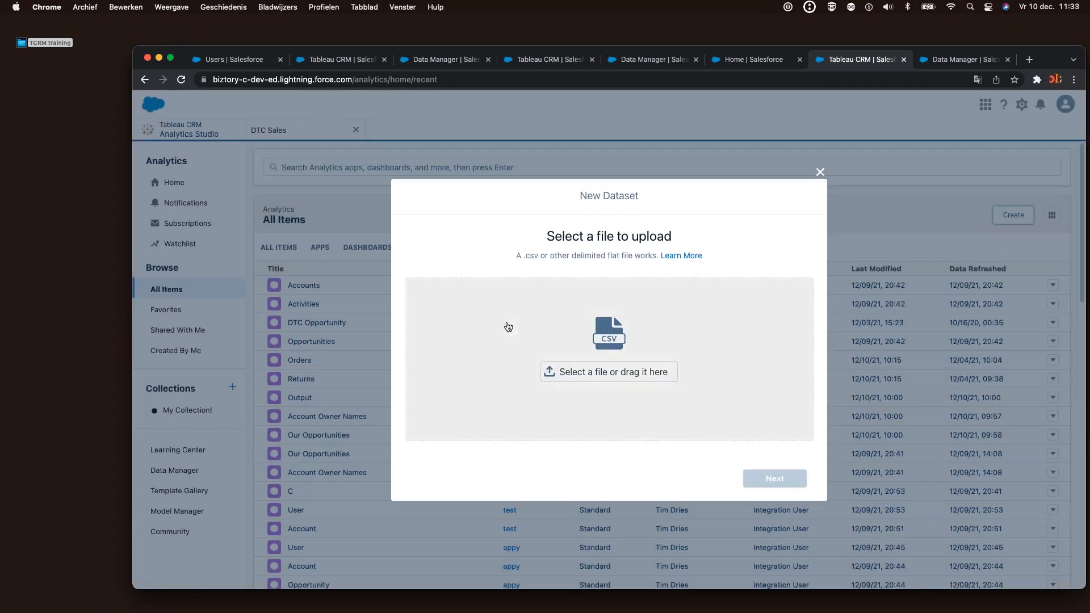
{"action": "left_click", "coordinate": [568, 381]}
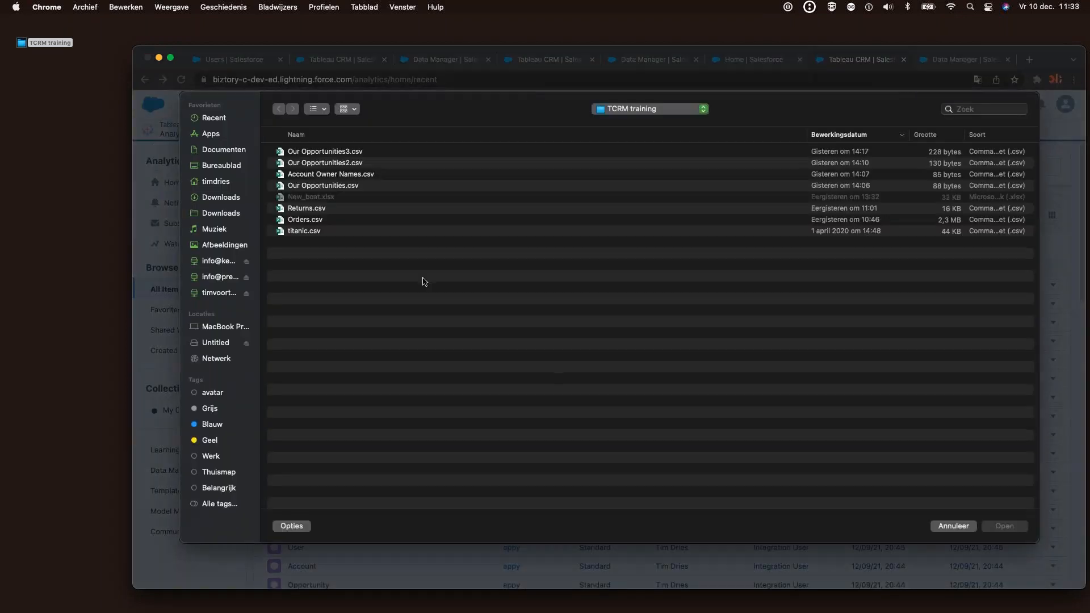
{"action": "left_click", "coordinate": [310, 232]}
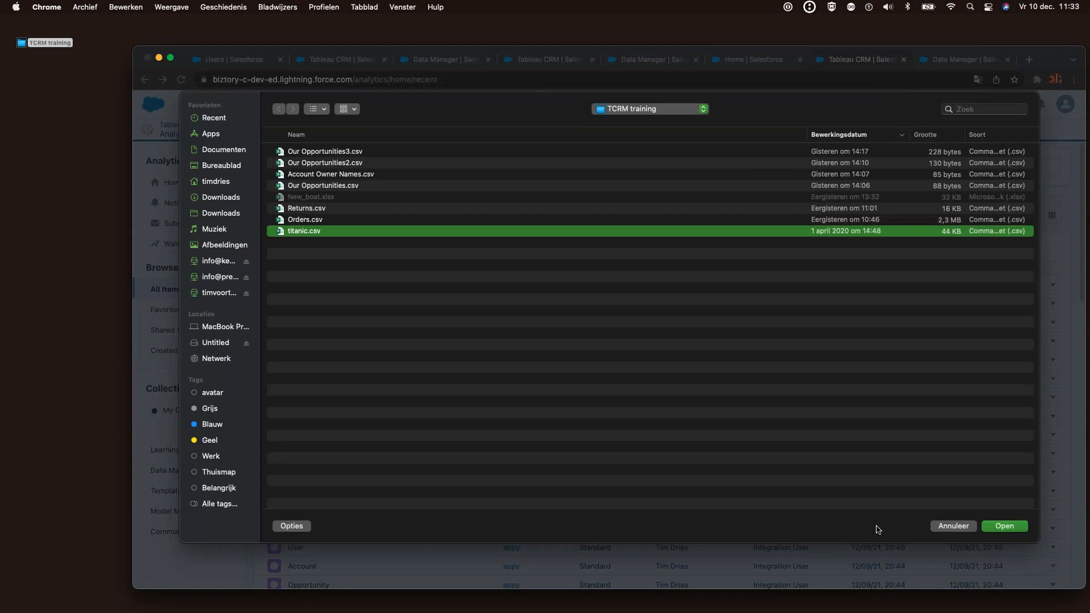
{"action": "left_click", "coordinate": [1000, 527]}
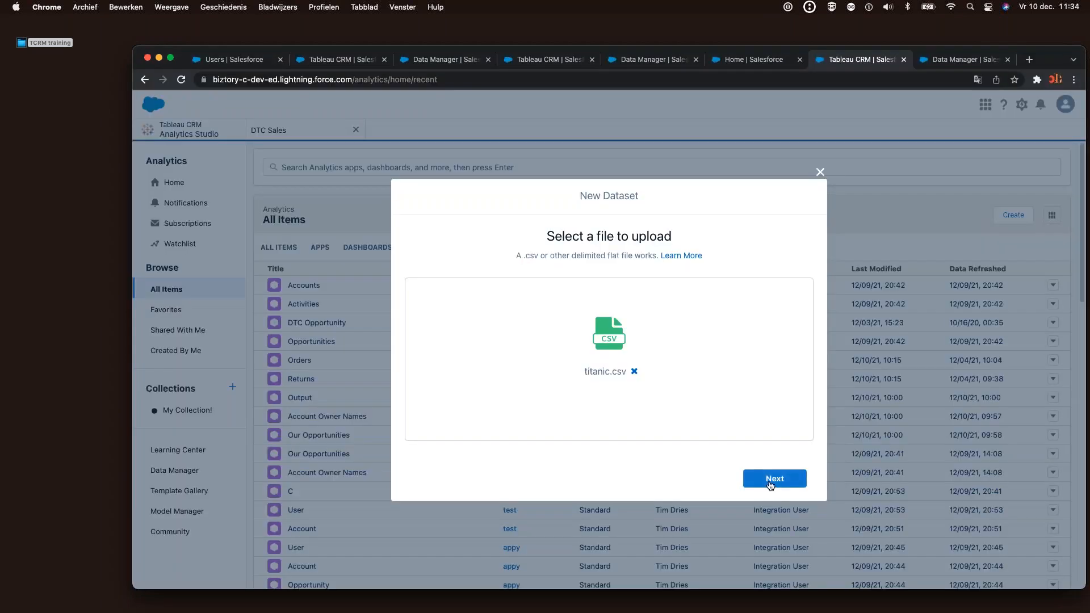
{"action": "left_click", "coordinate": [772, 480]}
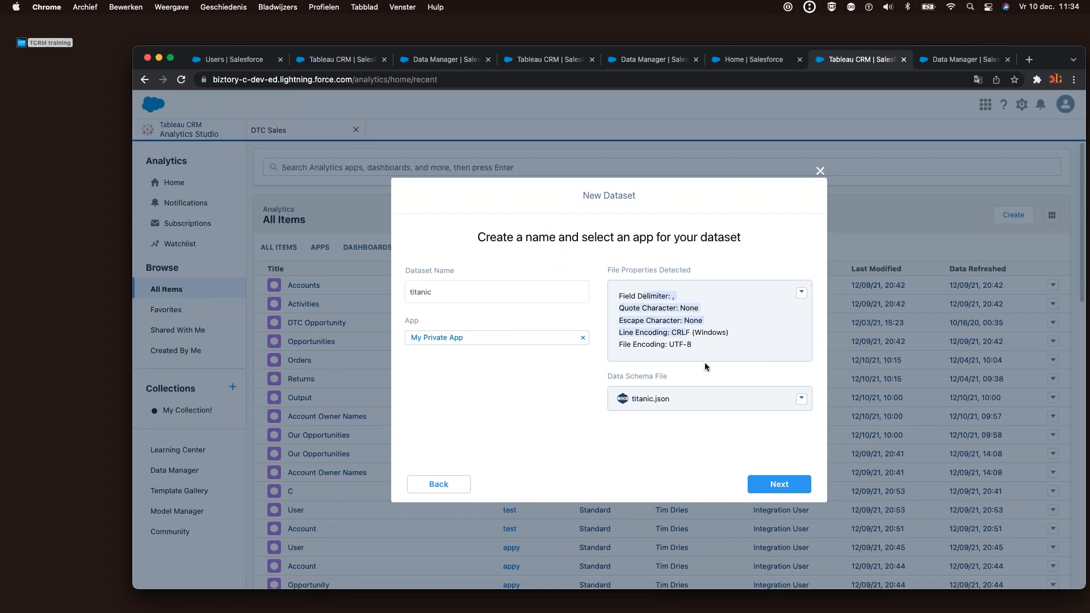
{"action": "left_click", "coordinate": [779, 484]}
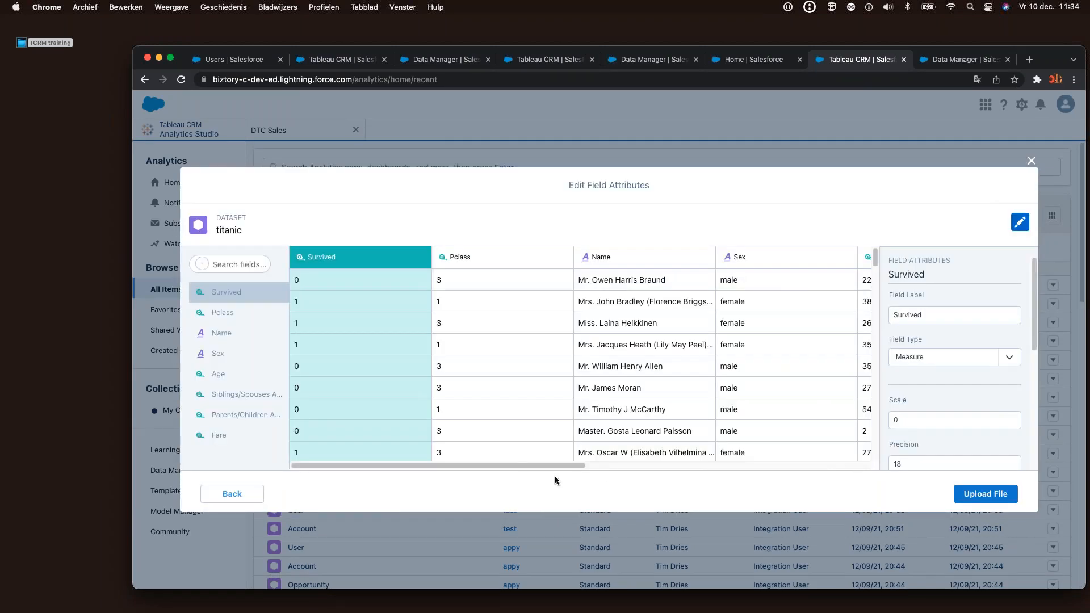
Check field types: Name is a Dimension, Pclass and Parents/Children Aboard are Measures
{"action": "scroll", "coordinate": [506, 458], "scroll_direction": "right", "scroll_amount": 10}
{"action": "left_click_drag", "start_coordinate": [772, 451], "coordinate": [513, 455]}
{"action": "left_click", "coordinate": [660, 257]}
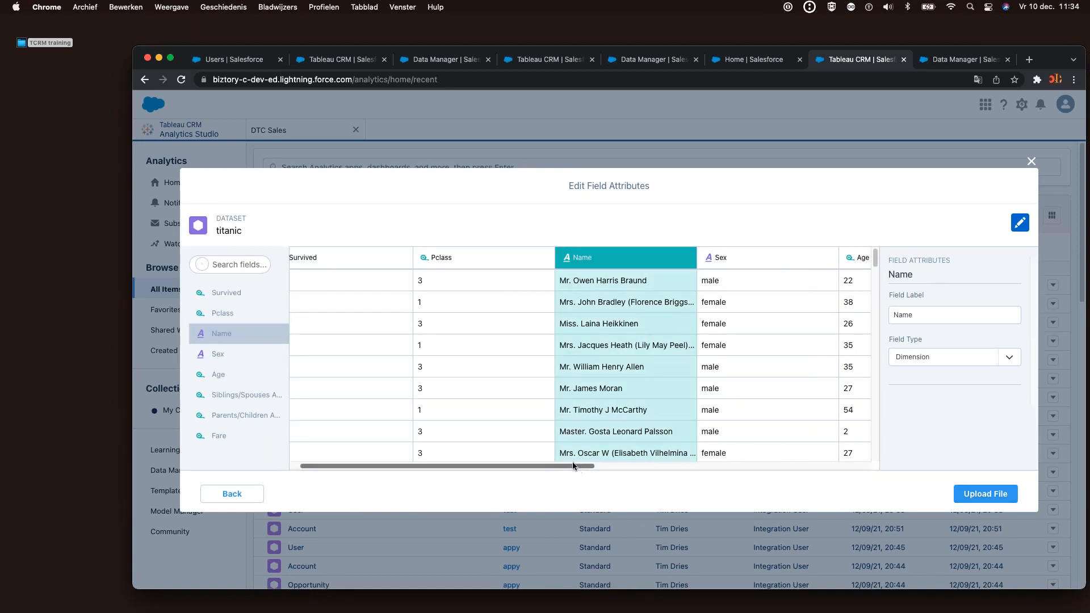
{"action": "left_click_drag", "start_coordinate": [579, 466], "coordinate": [484, 477]}
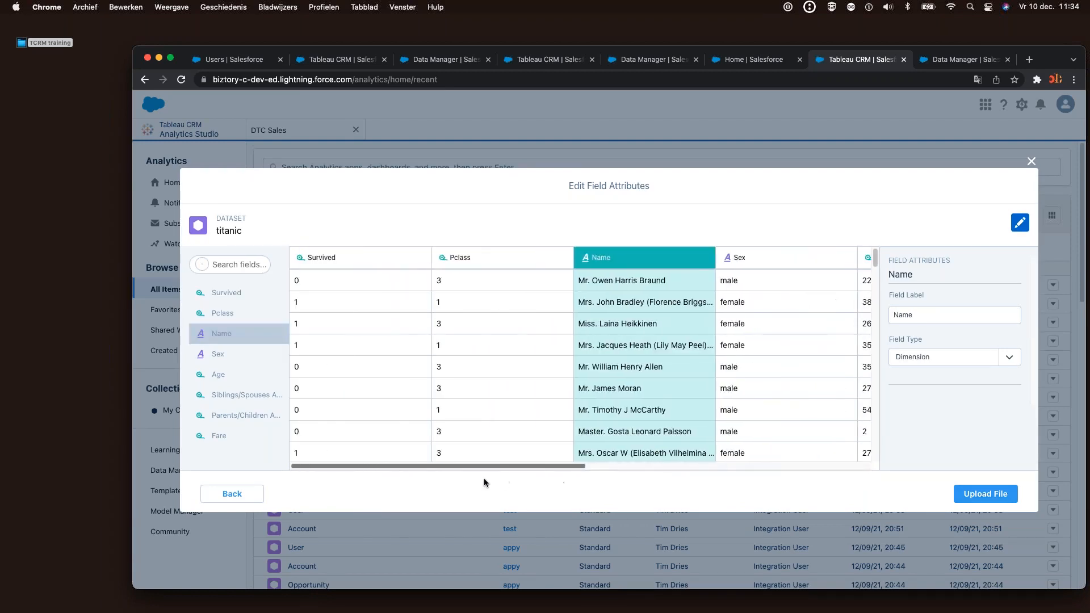
{"action": "left_click", "coordinate": [503, 422]}
{"action": "scroll", "coordinate": [689, 459], "scroll_direction": "right", "scroll_amount": 10}
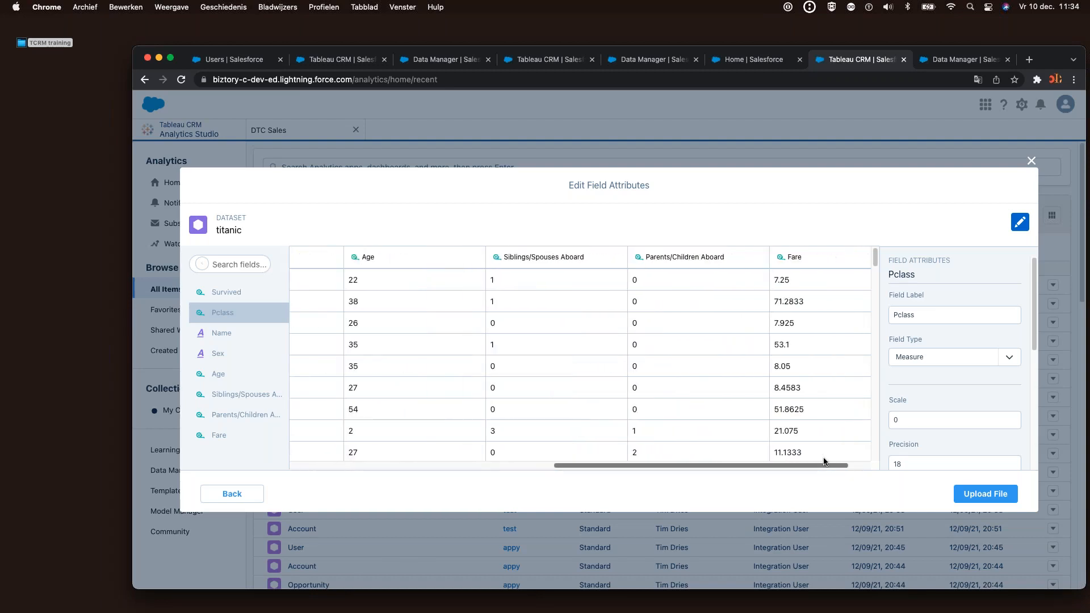
{"action": "left_click", "coordinate": [684, 369]}
{"action": "scroll", "coordinate": [717, 461], "scroll_direction": "right", "scroll_amount": 2}
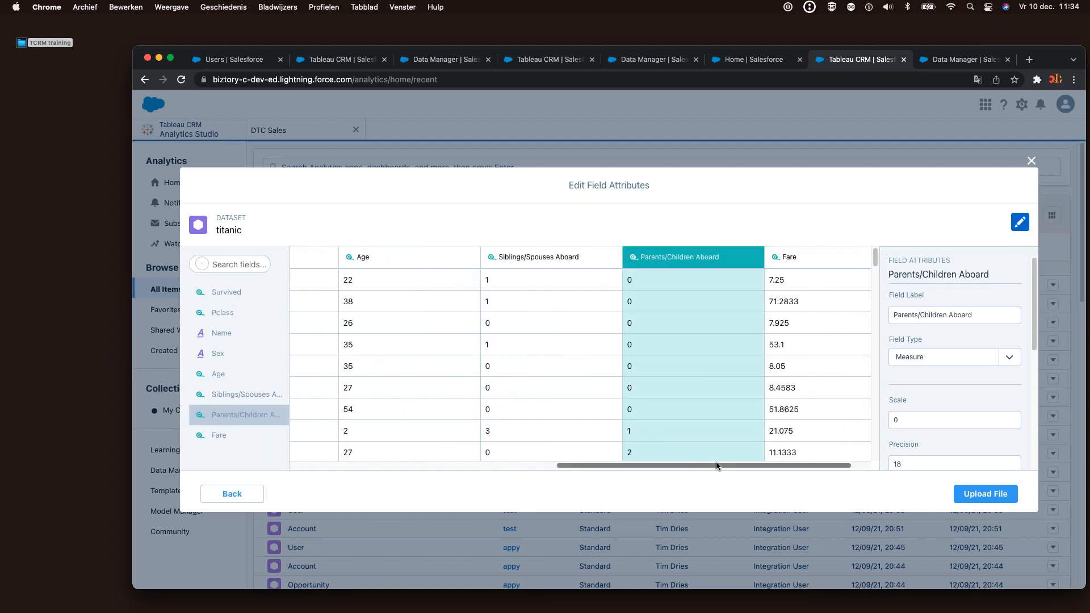
Upload titanic.csv as the 887-row titanic dataset and start a story from it
{"action": "left_click", "coordinate": [976, 496]}
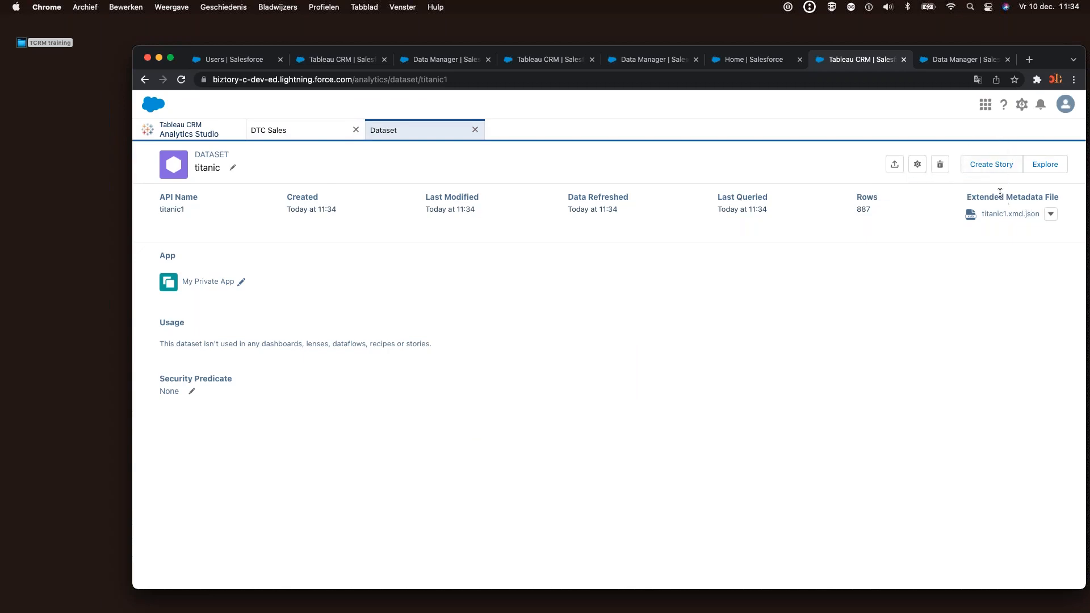
{"action": "left_click", "coordinate": [993, 165]}
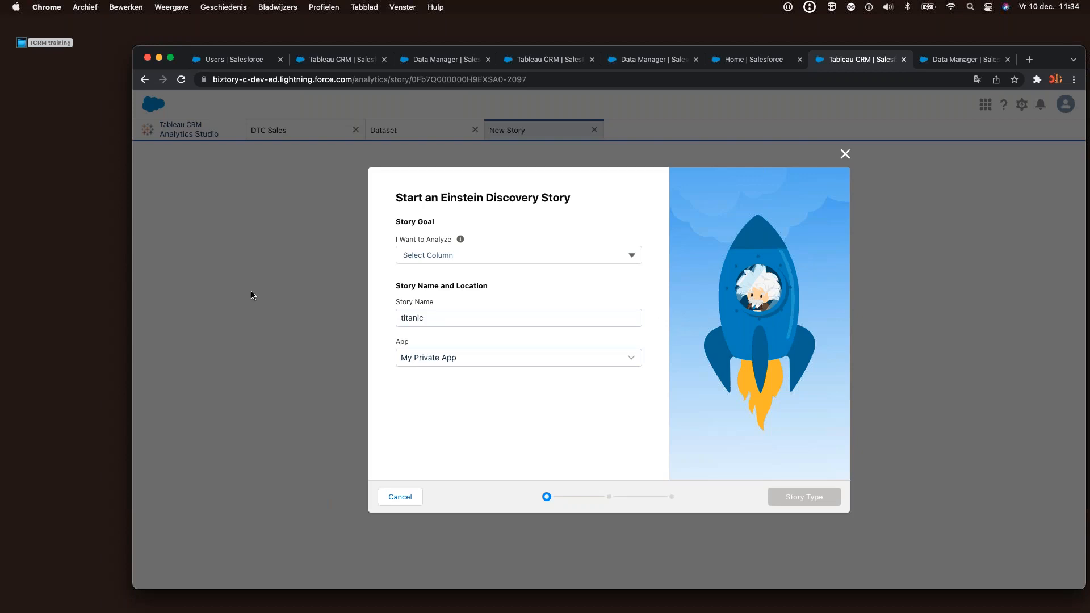
Analyze the Survived column with Survived: 1 as the target outcome
{"action": "mouse_move", "coordinate": [460, 241]}
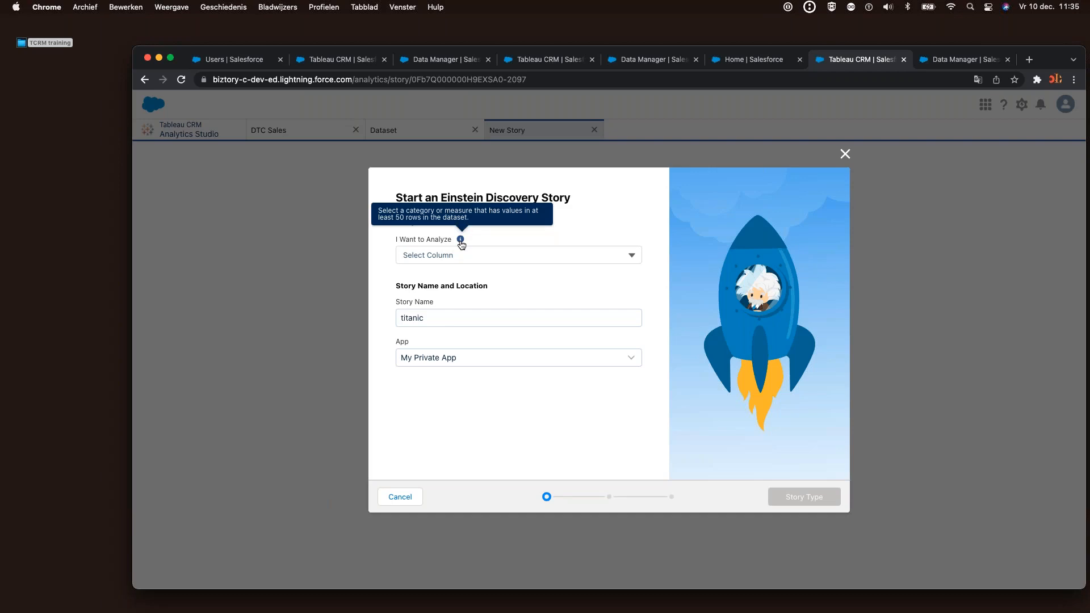
{"action": "left_click", "coordinate": [461, 256]}
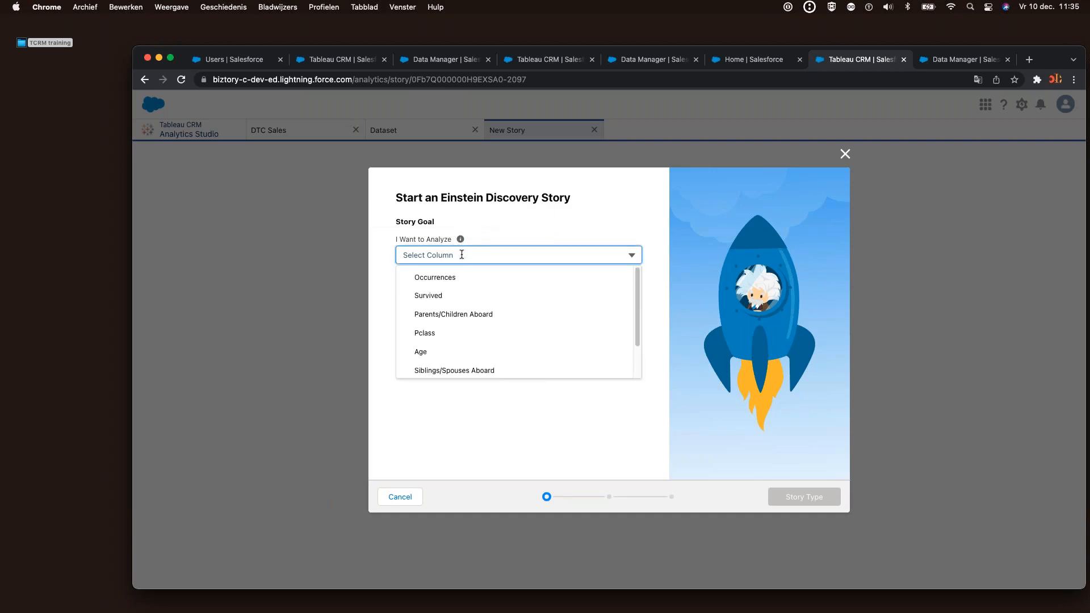
{"action": "left_click", "coordinate": [446, 297]}
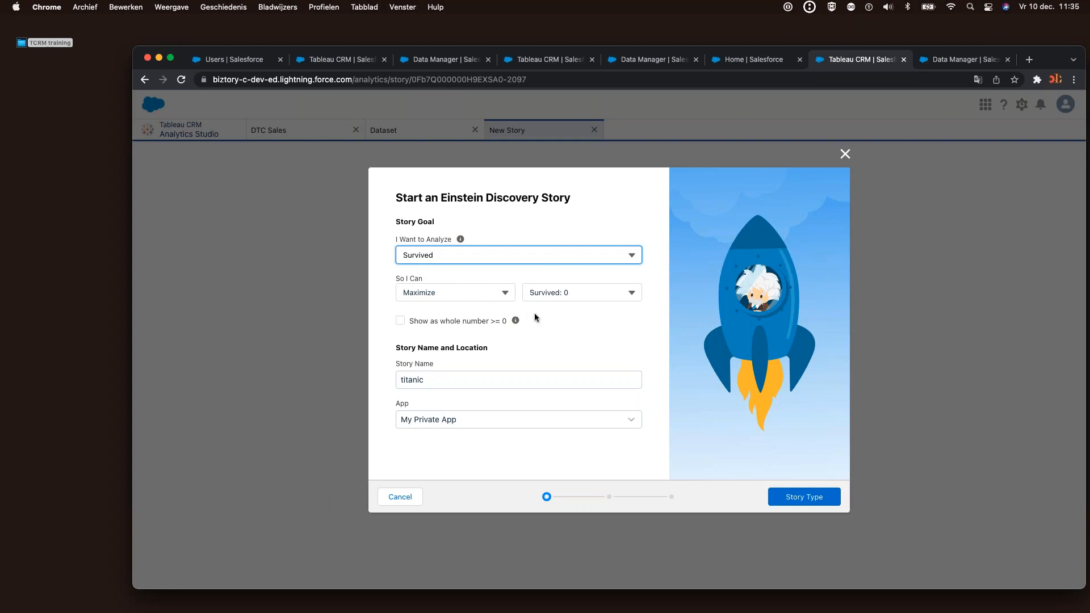
{"action": "left_click", "coordinate": [580, 294]}
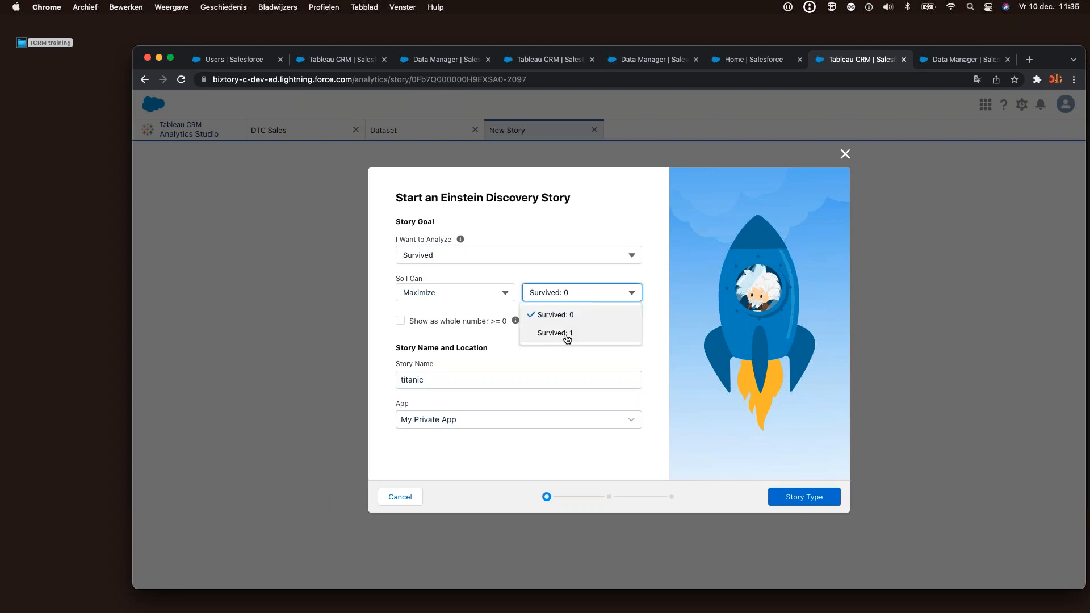
{"action": "left_click", "coordinate": [566, 335]}
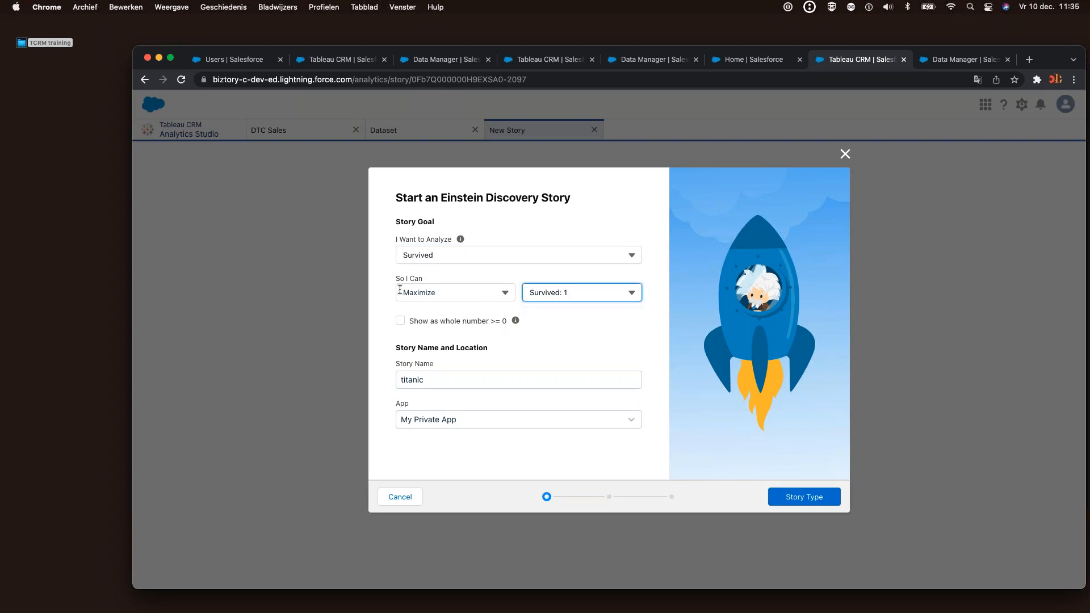
Toggle the goal between Minimize and Maximize, settling on Maximize
{"action": "left_click", "coordinate": [448, 294]}
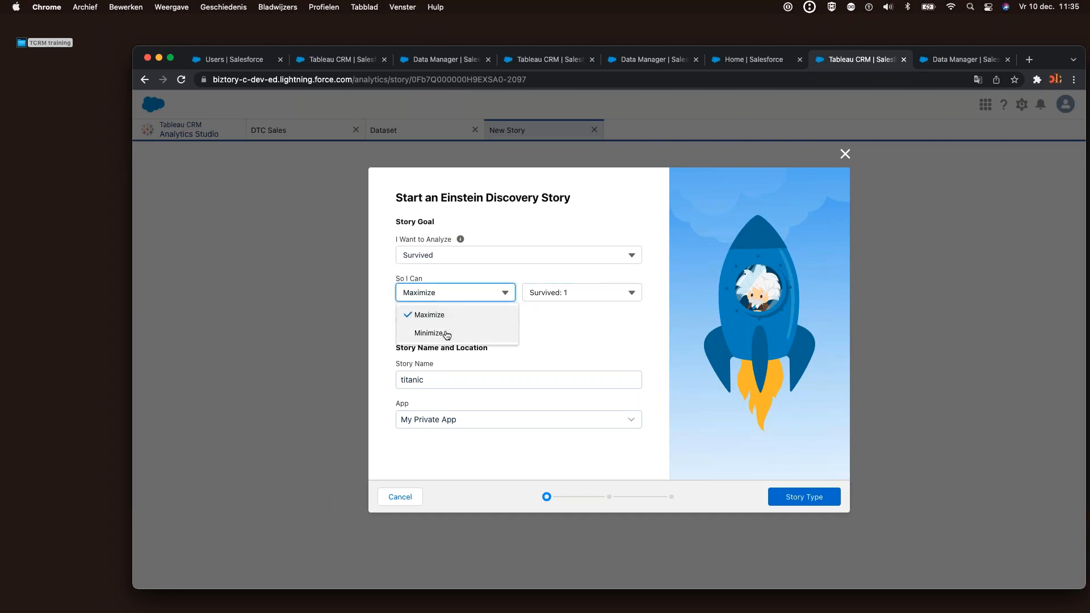
{"action": "left_click", "coordinate": [447, 335]}
{"action": "left_click", "coordinate": [443, 289]}
{"action": "left_click", "coordinate": [448, 315]}
{"action": "left_click", "coordinate": [439, 293]}
{"action": "left_click", "coordinate": [438, 337]}
{"action": "left_click", "coordinate": [433, 290]}
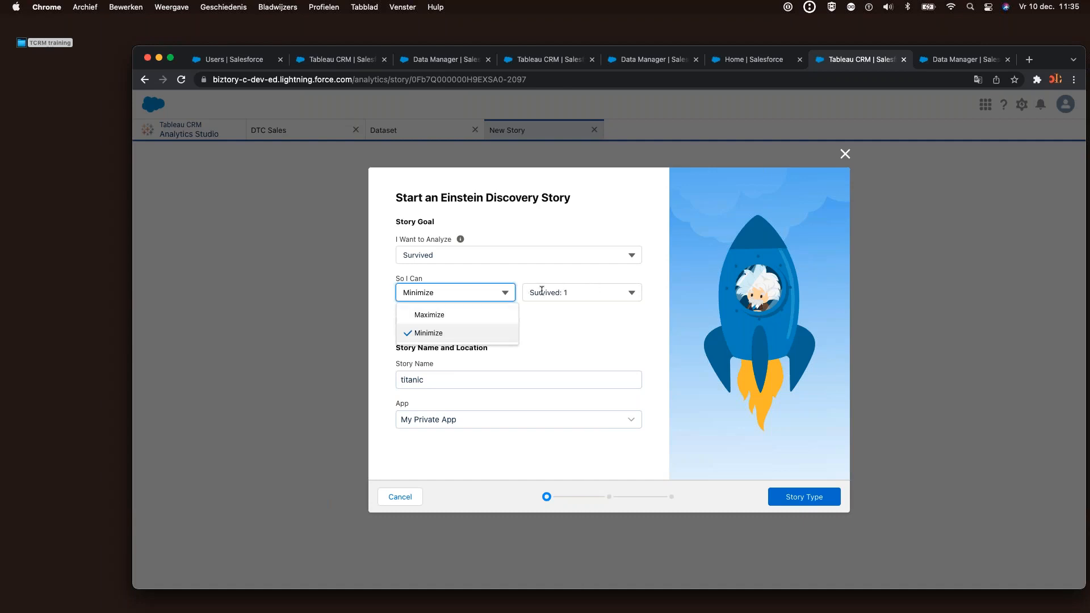
{"action": "left_click", "coordinate": [554, 314]}
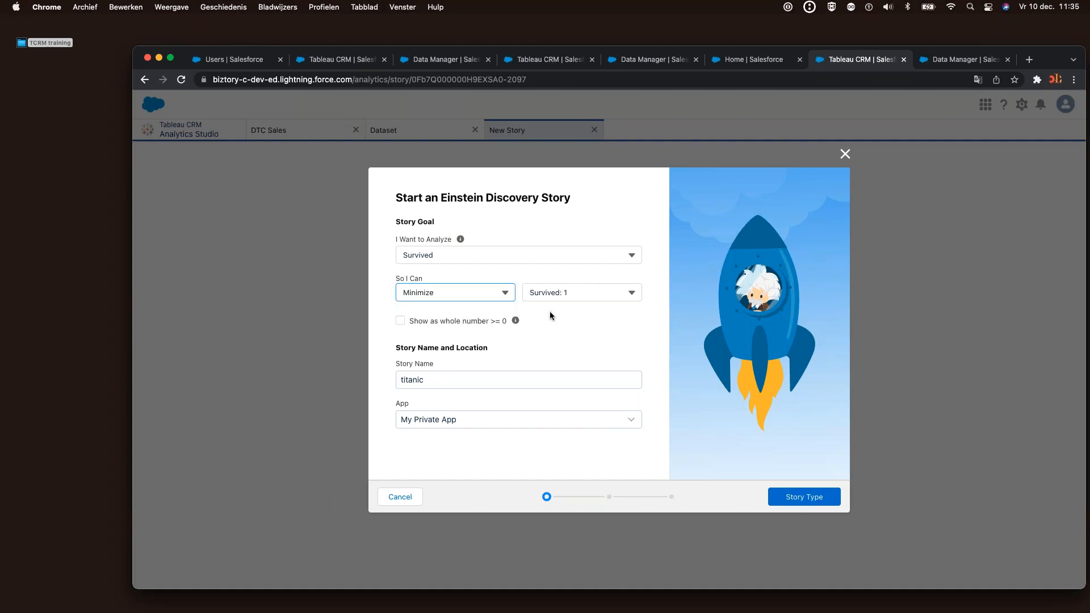
{"action": "left_click", "coordinate": [496, 288]}
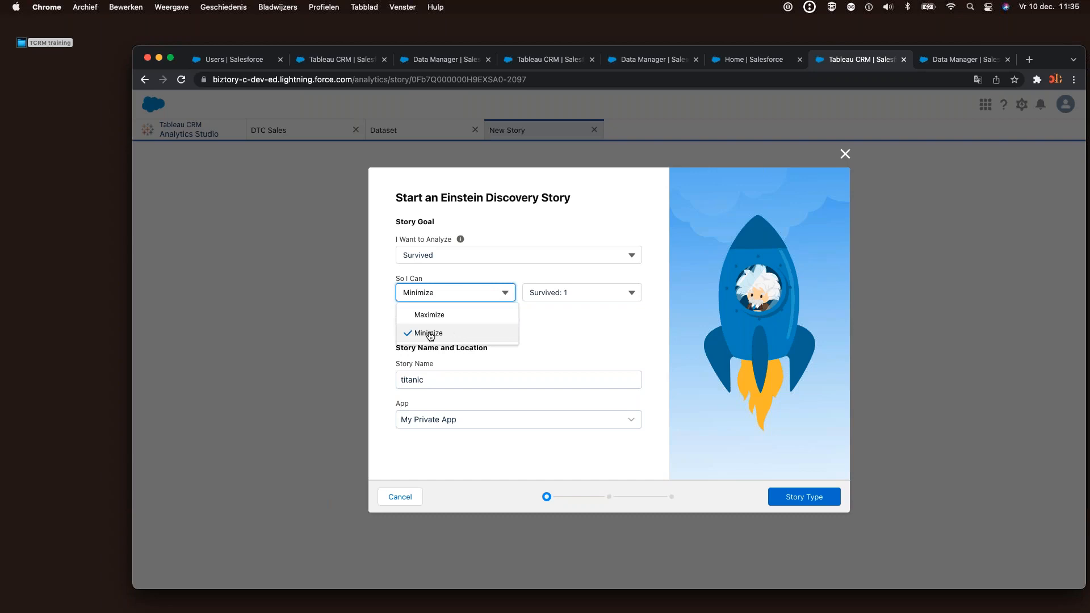
{"action": "left_click", "coordinate": [445, 319]}
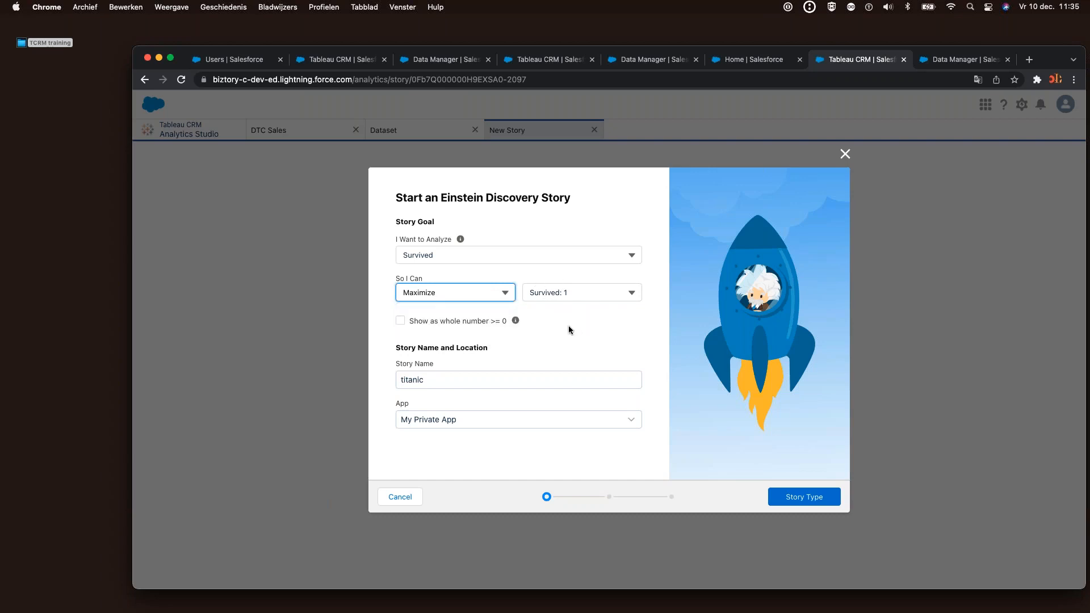
Keep the story name titanic and save it in My Private App
{"action": "double_click", "coordinate": [472, 379]}
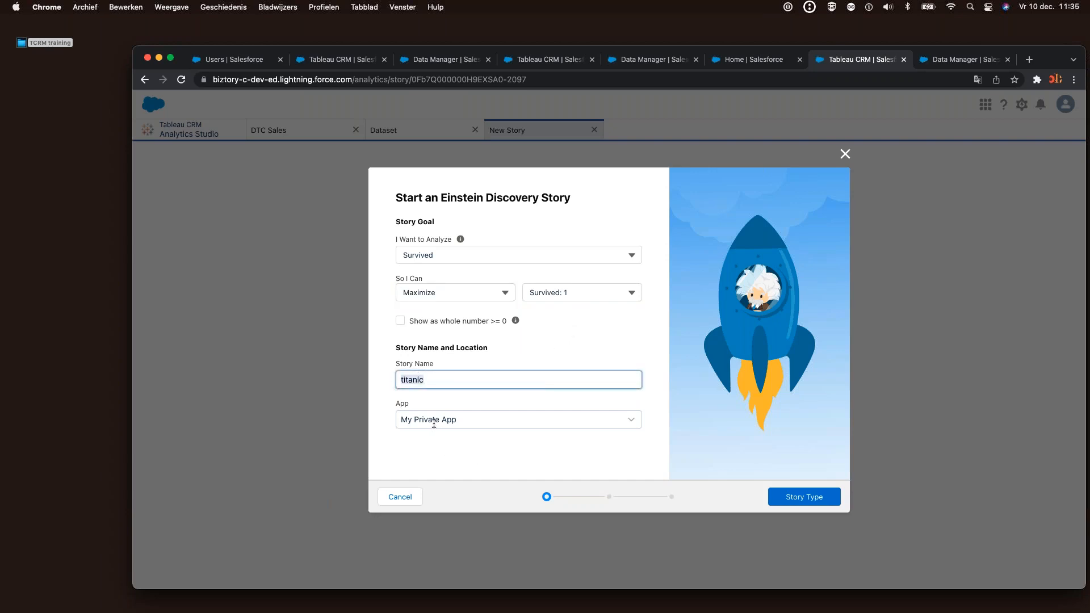
{"action": "left_click", "coordinate": [477, 420]}
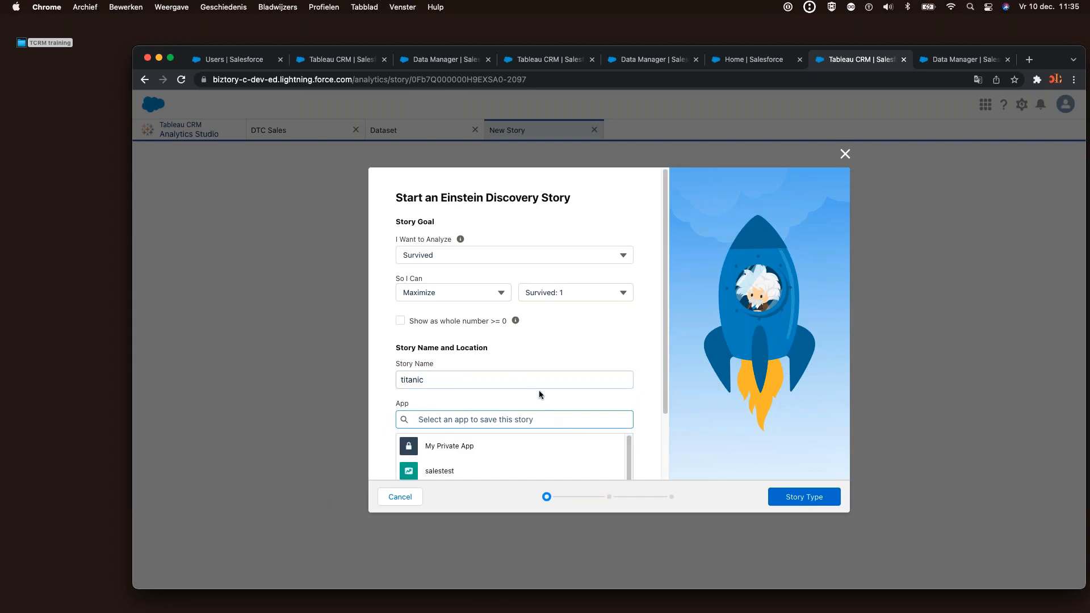
{"action": "left_click", "coordinate": [540, 391]}
Advance the titanic Create Story wizard to the story type step
{"action": "left_click", "coordinate": [780, 496]}
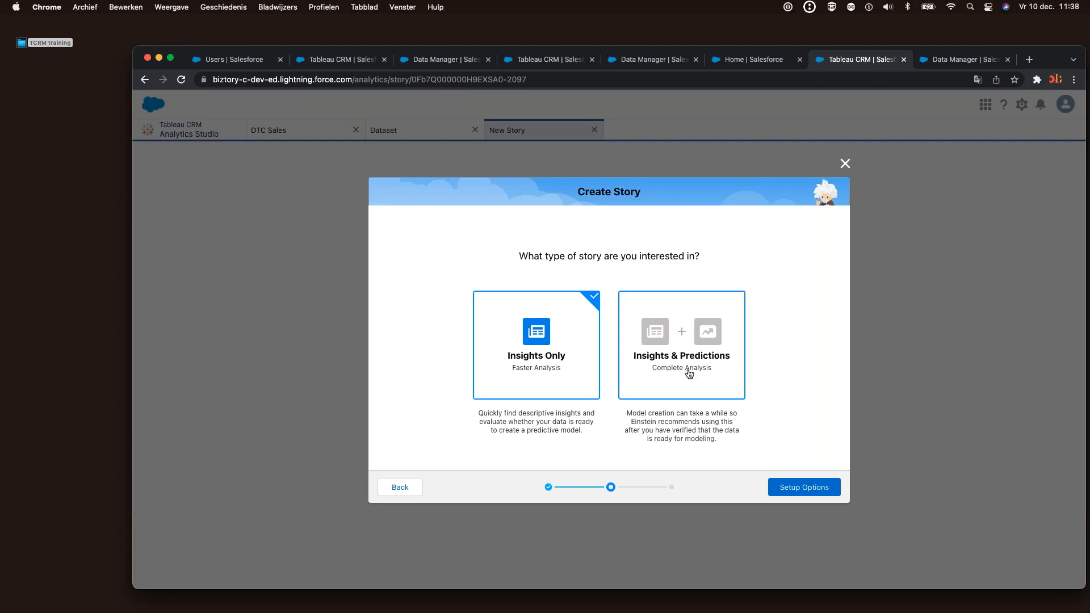
Choose an Insights & Predictions story with Manual field selection and reach the titanic Story Settings
{"action": "left_click", "coordinate": [689, 372]}
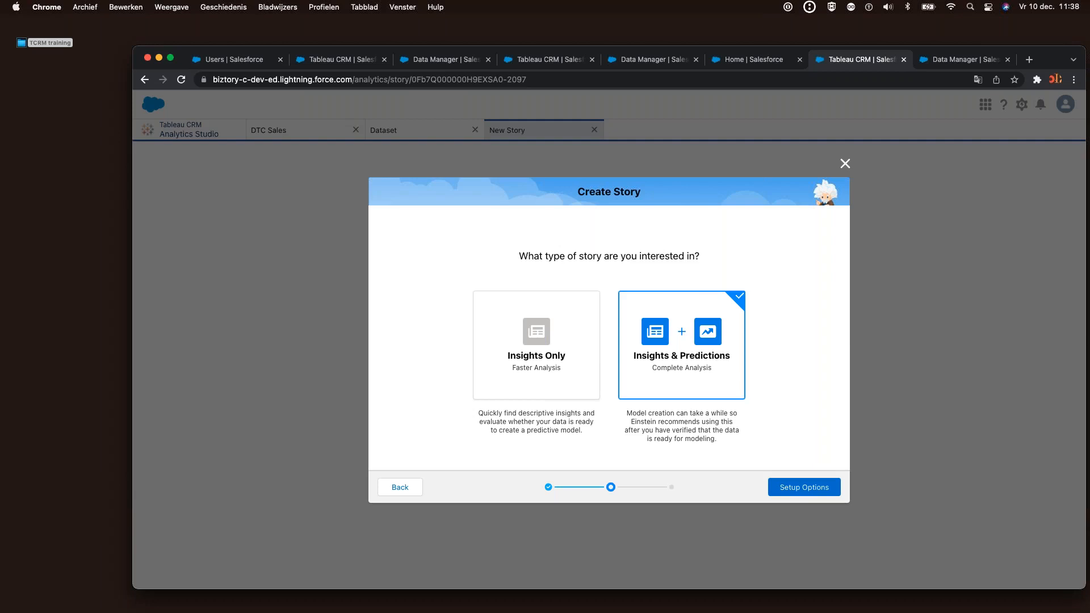
{"action": "left_click", "coordinate": [811, 490]}
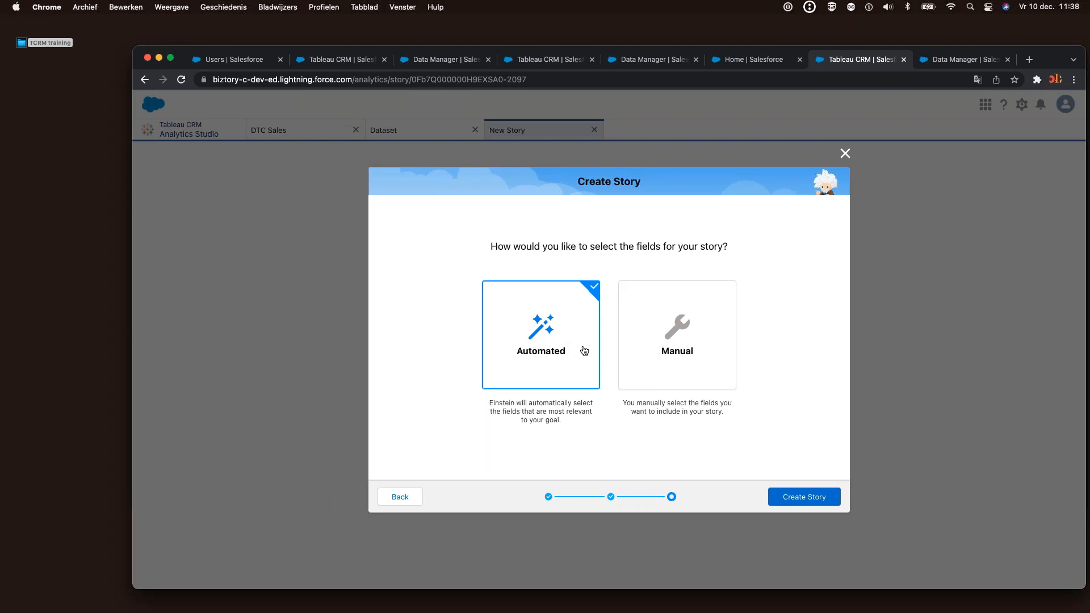
{"action": "left_click", "coordinate": [704, 360]}
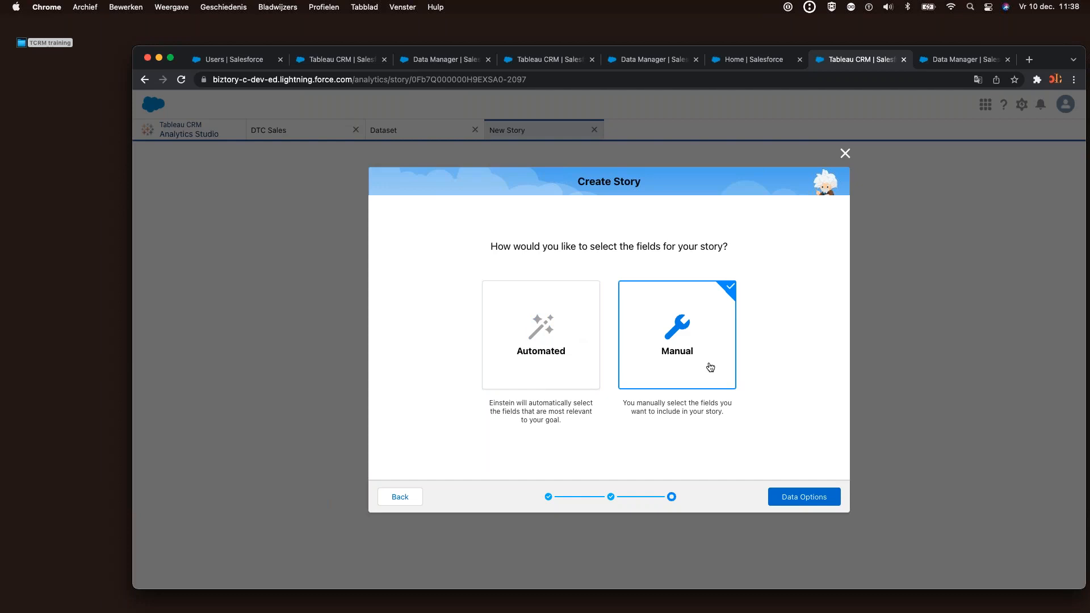
{"action": "left_click", "coordinate": [806, 500]}
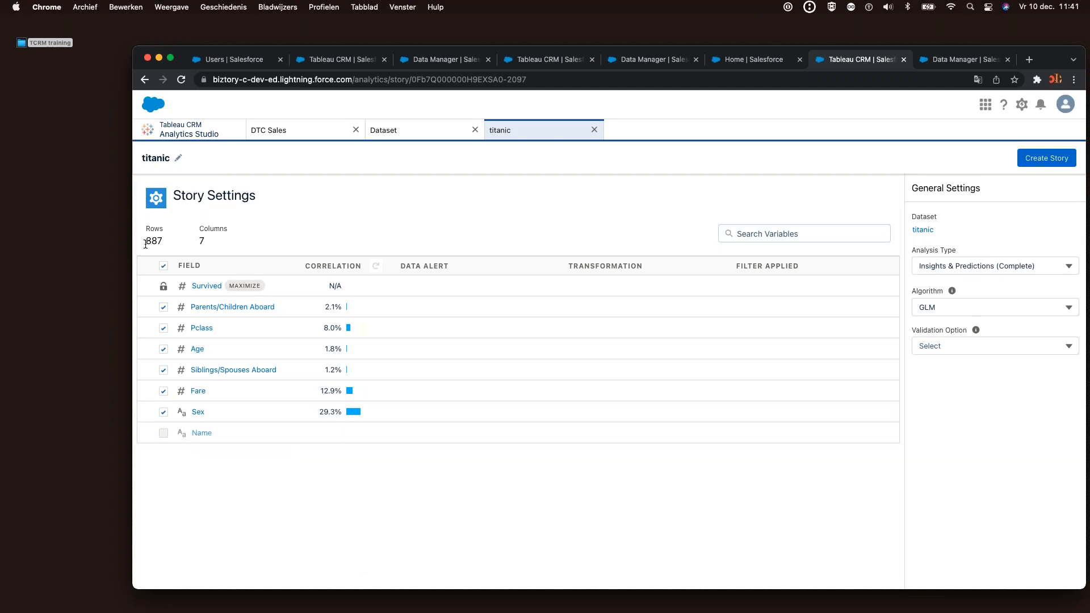
Keep the titanic story's analysis type as full Insights & Predictions
{"action": "left_click_drag", "start_coordinate": [145, 244], "coordinate": [205, 241]}
{"action": "left_click", "coordinate": [976, 265]}
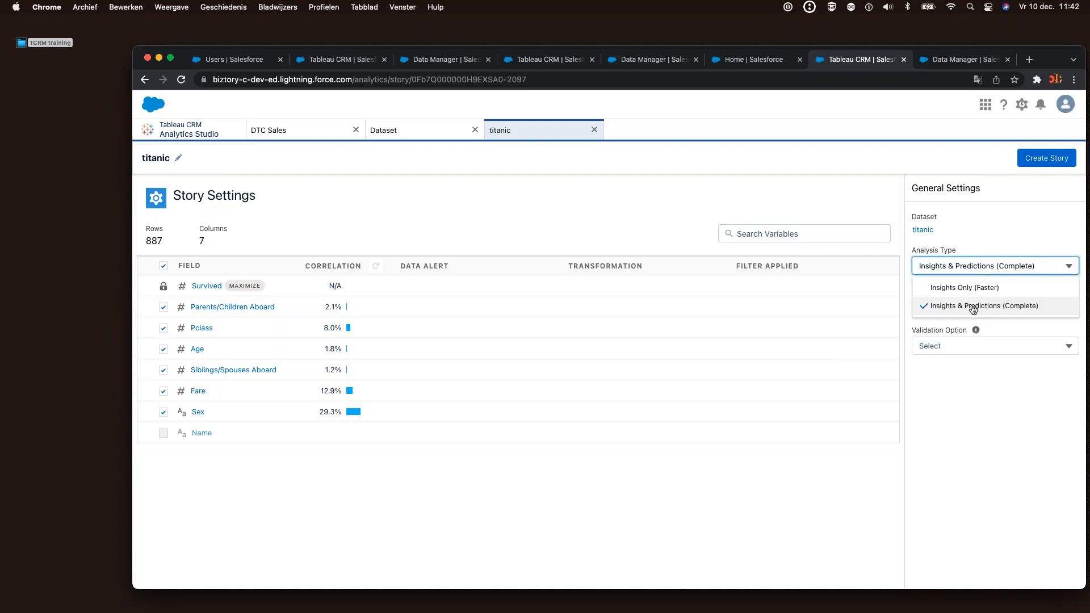
{"action": "left_click", "coordinate": [954, 224]}
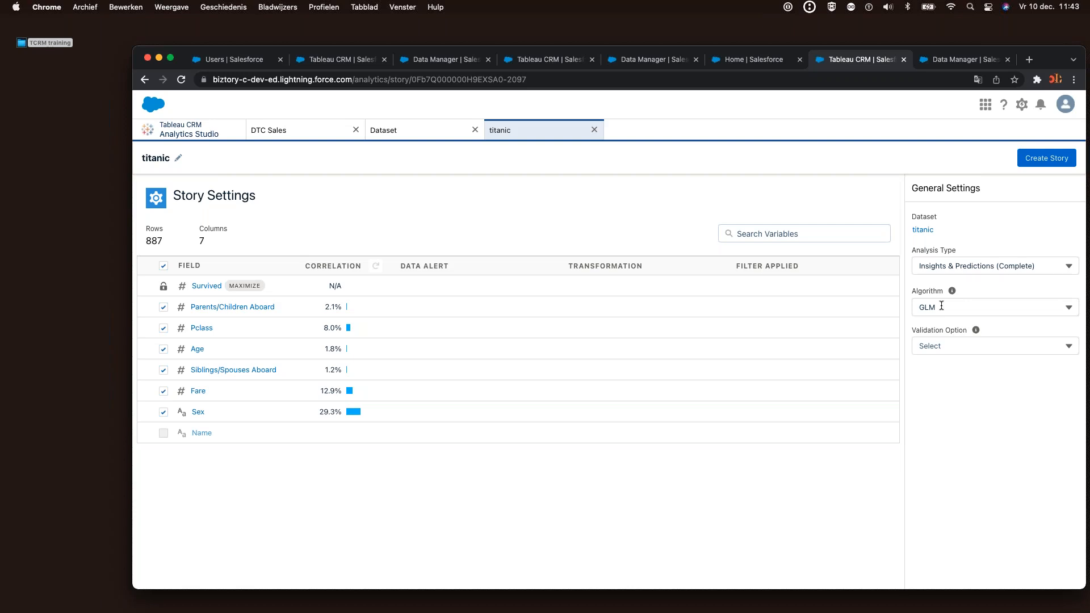
Change the titanic story's algorithm from GLM to Model Tournament
{"action": "left_click", "coordinate": [941, 306]}
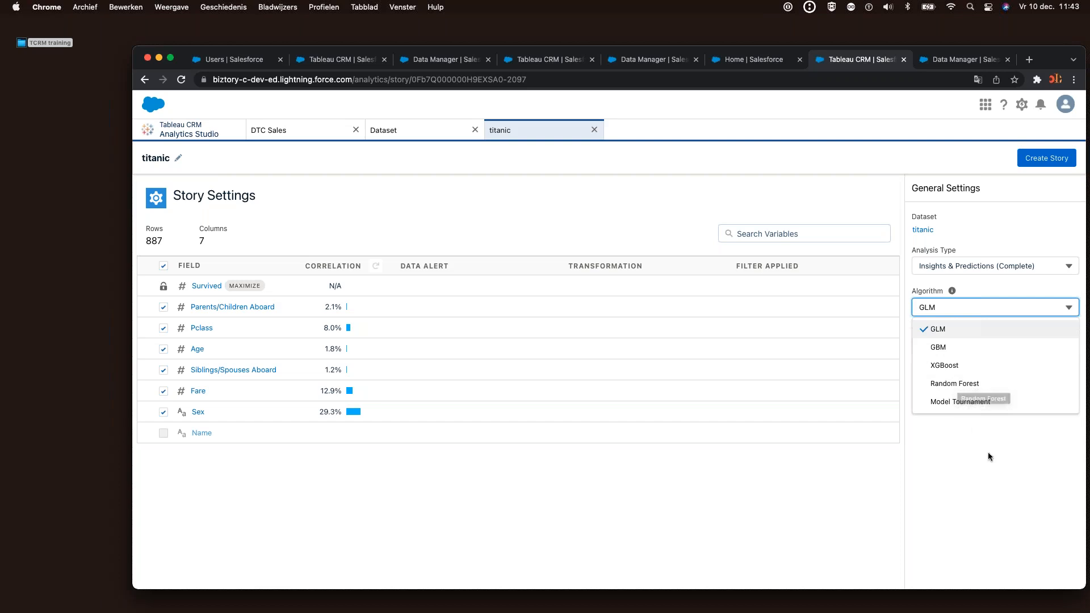
{"action": "left_click", "coordinate": [956, 403]}
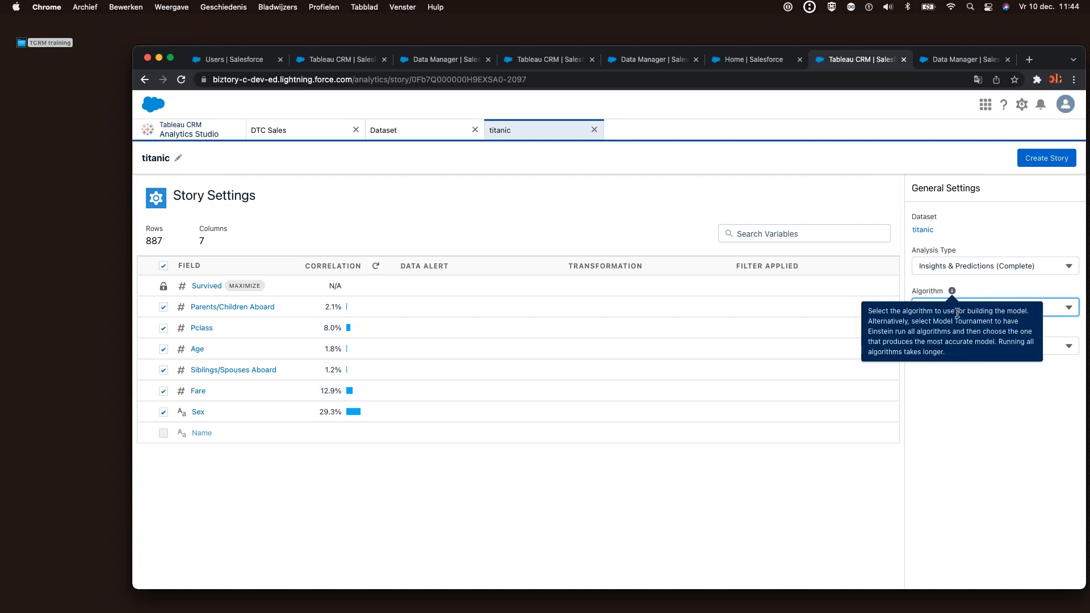
{"action": "left_click", "coordinate": [973, 343]}
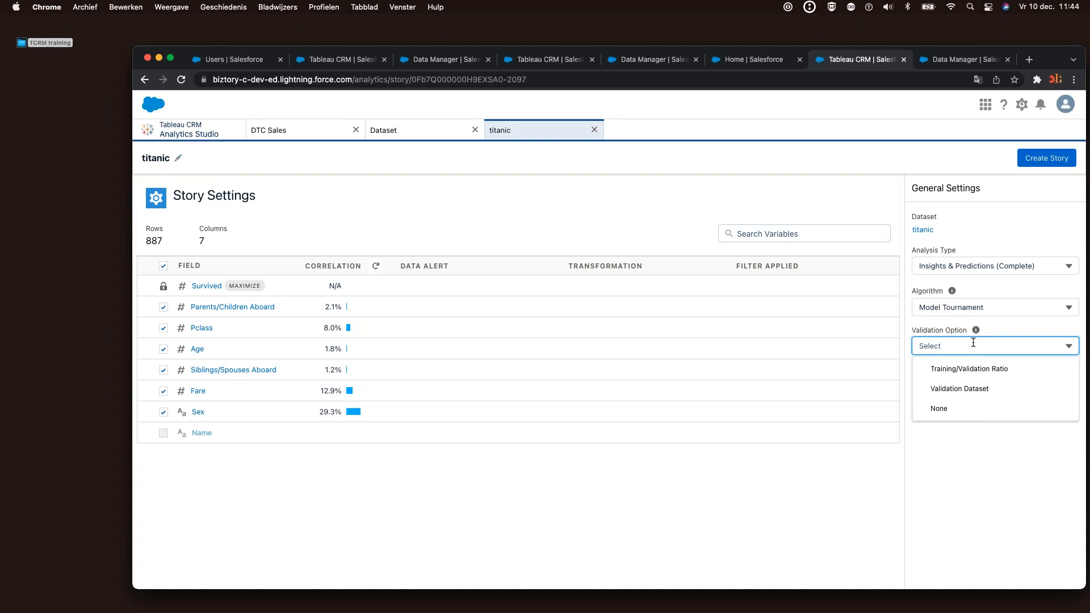
Validate with a 75/25 training/validation ratio and create the titanic story
{"action": "left_click", "coordinate": [1016, 370]}
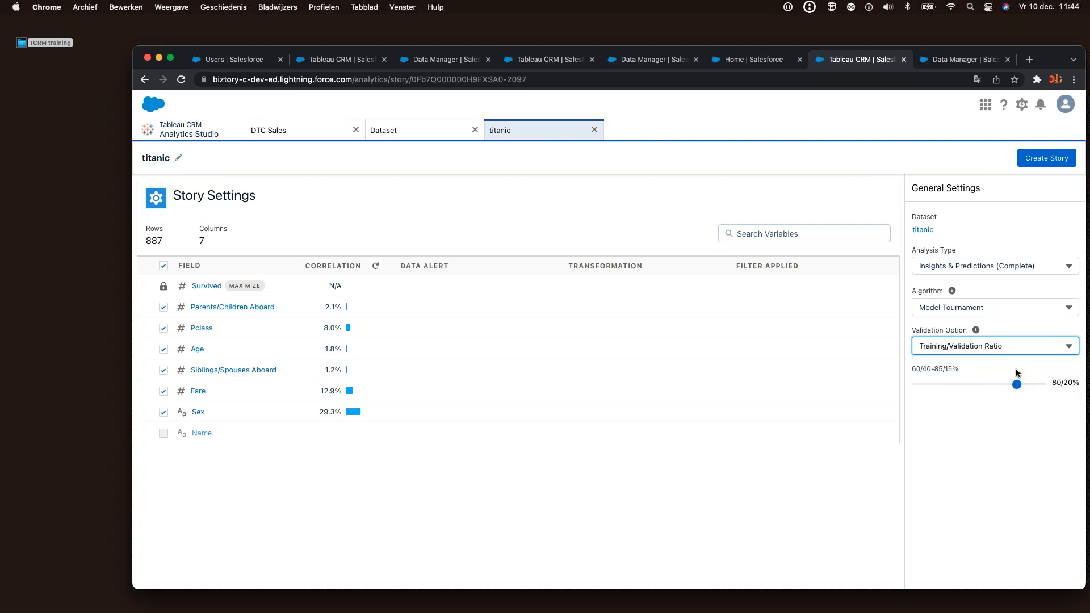
{"action": "left_click", "coordinate": [1015, 385]}
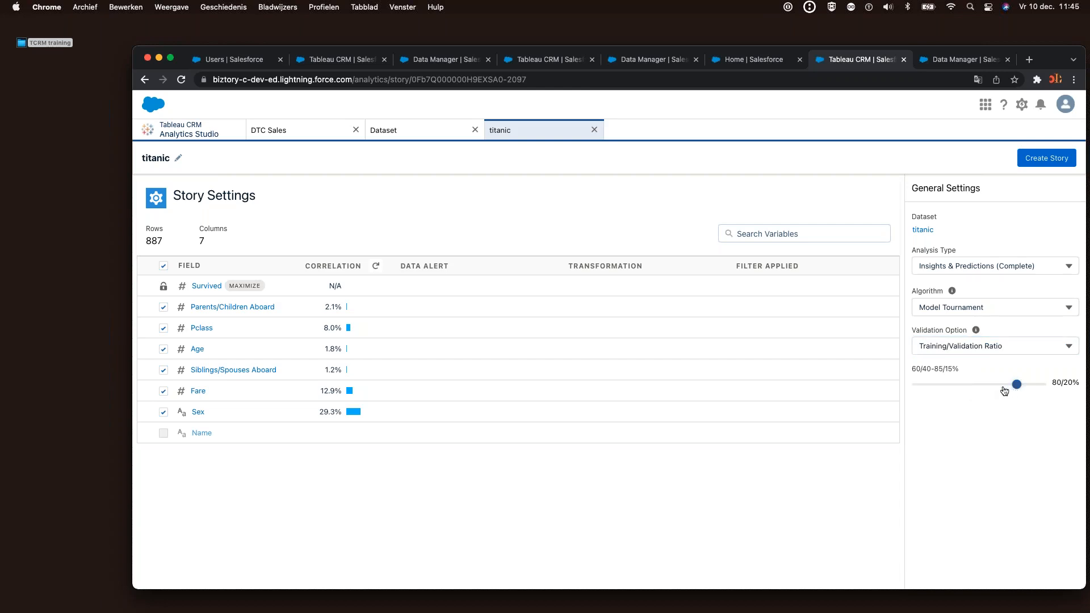
{"action": "left_click_drag", "start_coordinate": [1004, 391], "coordinate": [996, 385]}
{"action": "left_click", "coordinate": [1033, 158]}
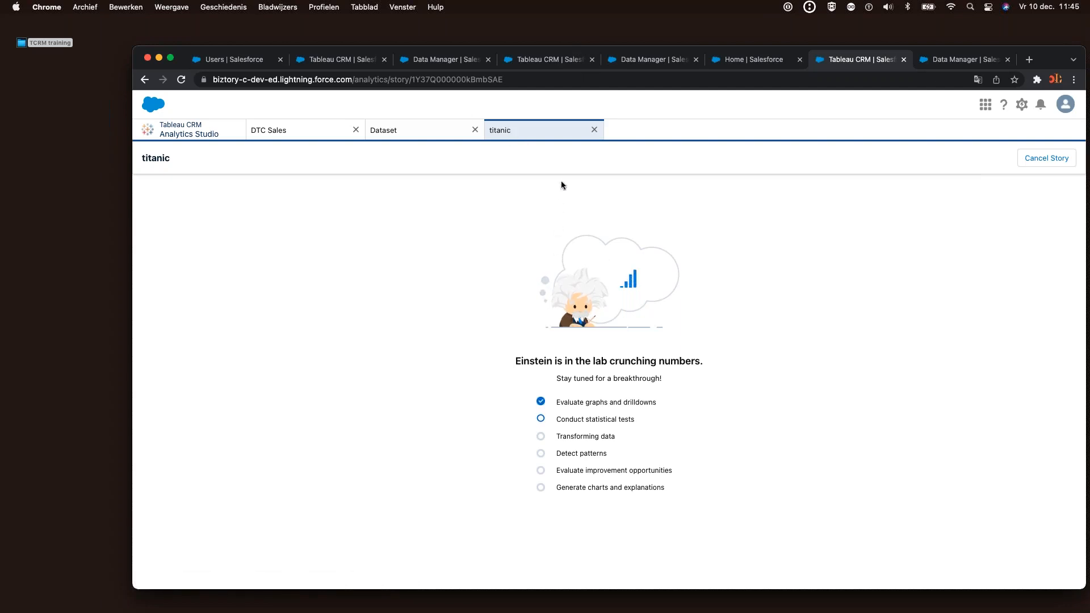
Leave the analyzing titanic story and open the older, completed titanic story from Analytics Studio Stories
{"action": "left_click", "coordinate": [594, 130]}
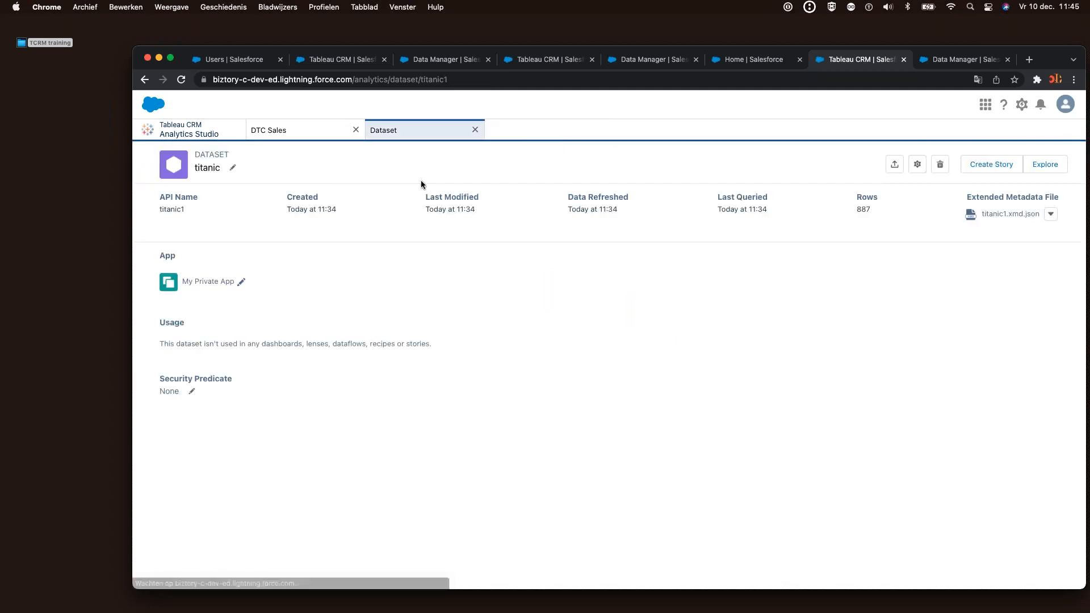
{"action": "left_click", "coordinate": [210, 134]}
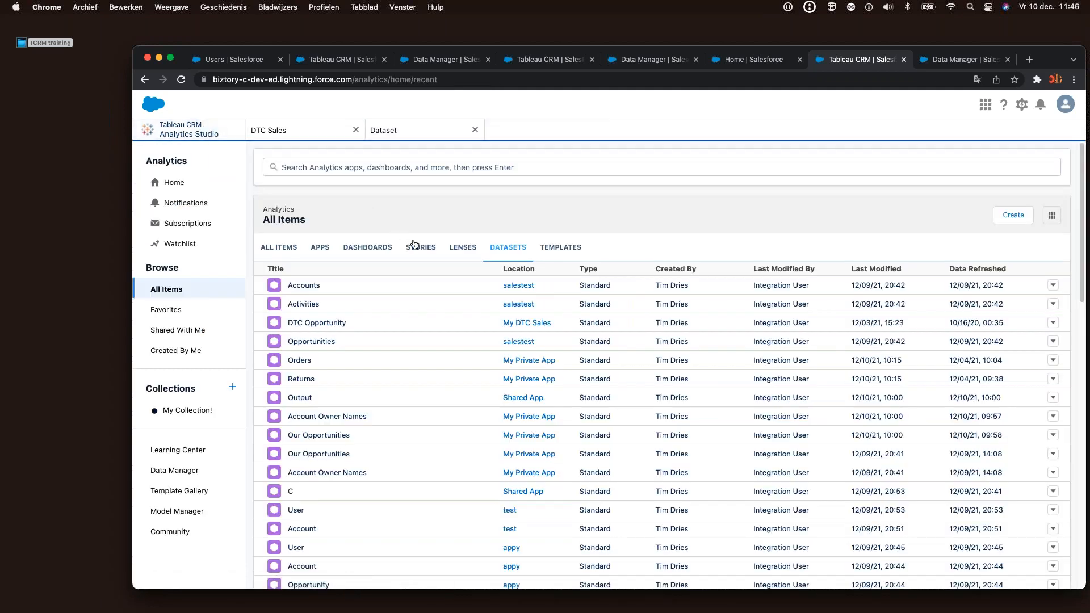
{"action": "left_click", "coordinate": [416, 248]}
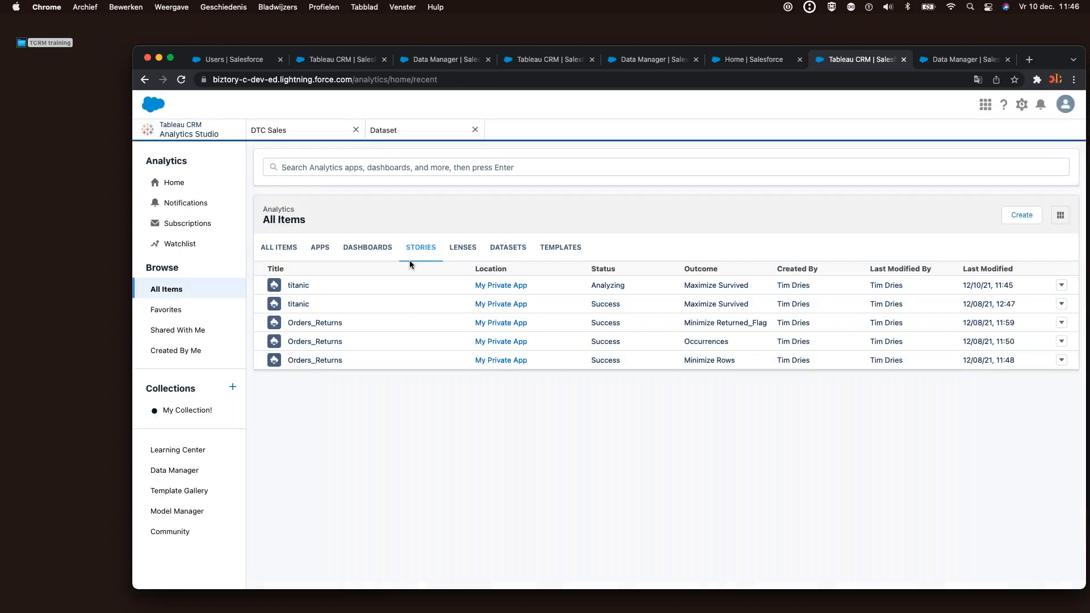
{"action": "left_click", "coordinate": [295, 285]}
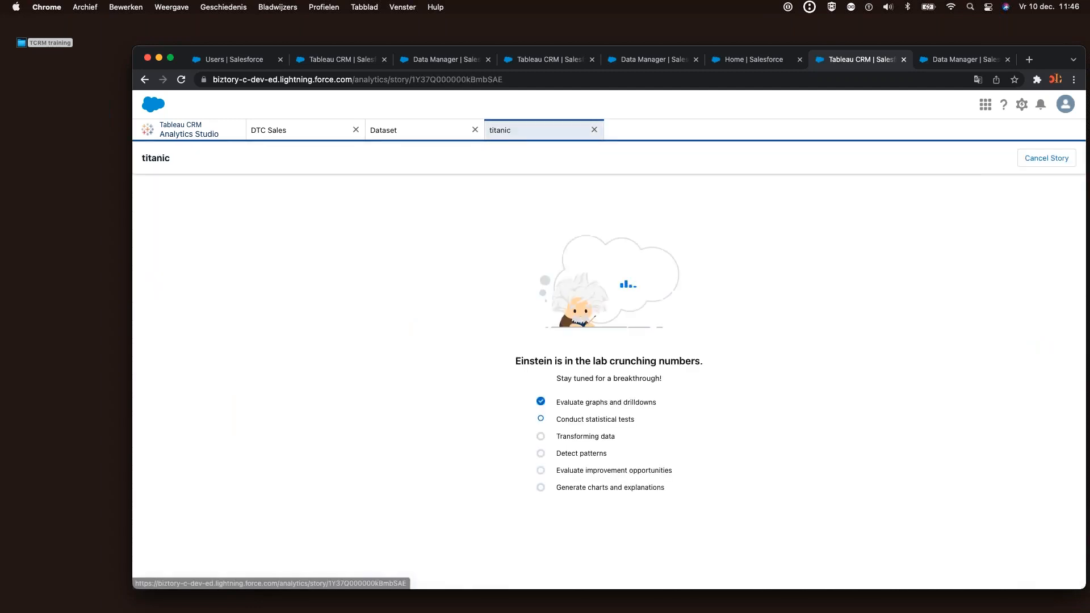
{"action": "left_click", "coordinate": [413, 133]}
{"action": "left_click", "coordinate": [190, 130]}
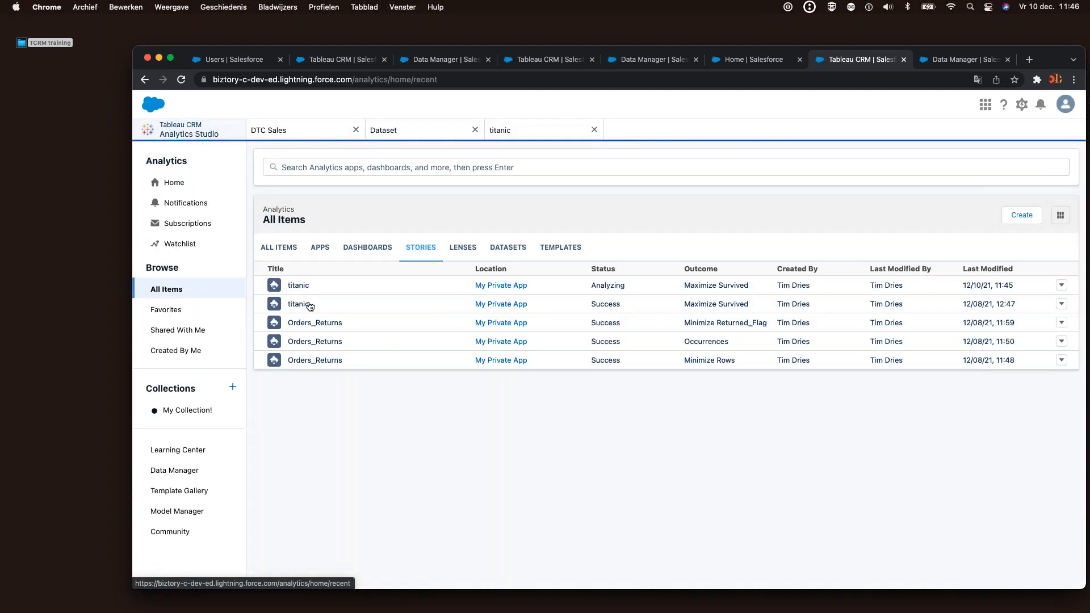
{"action": "left_click", "coordinate": [308, 305]}
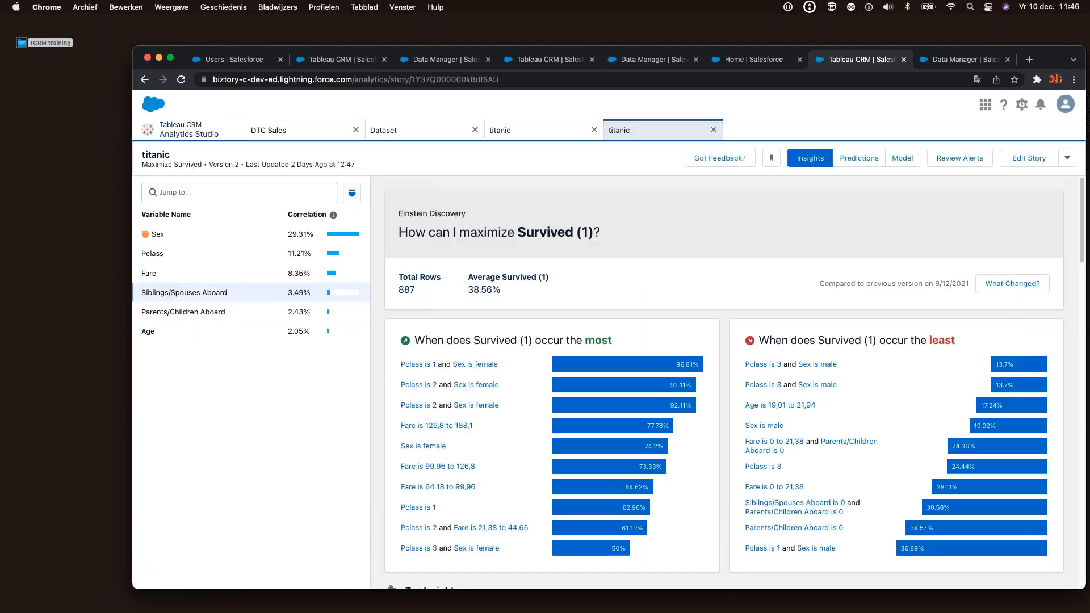
Make the browser full screen and highlight the least-survival heading on the titanic insights
{"action": "left_click", "coordinate": [169, 58]}
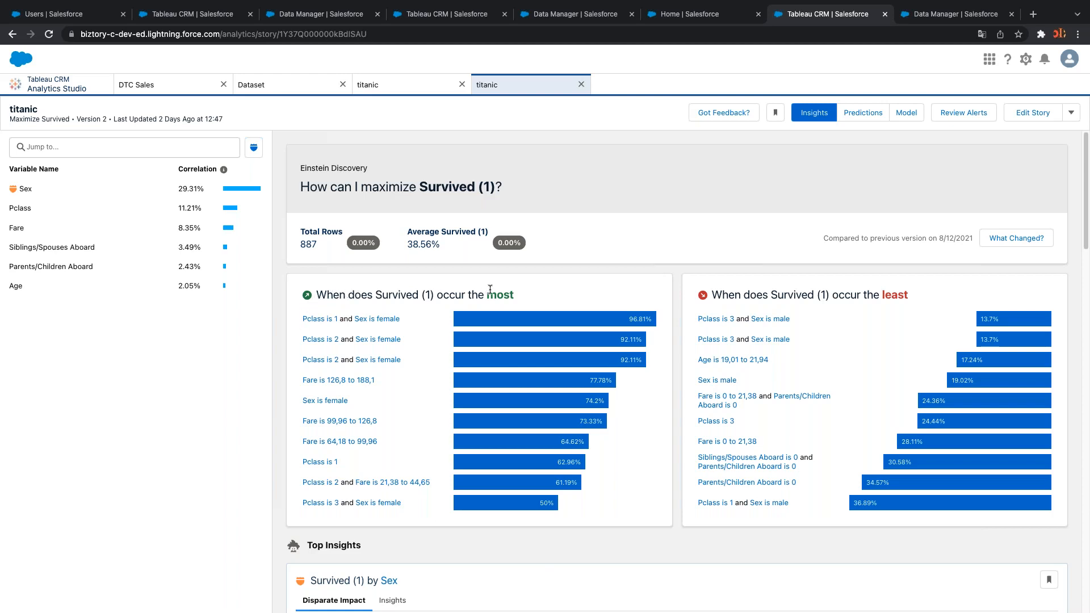
{"action": "left_click_drag", "start_coordinate": [719, 296], "coordinate": [879, 295]}
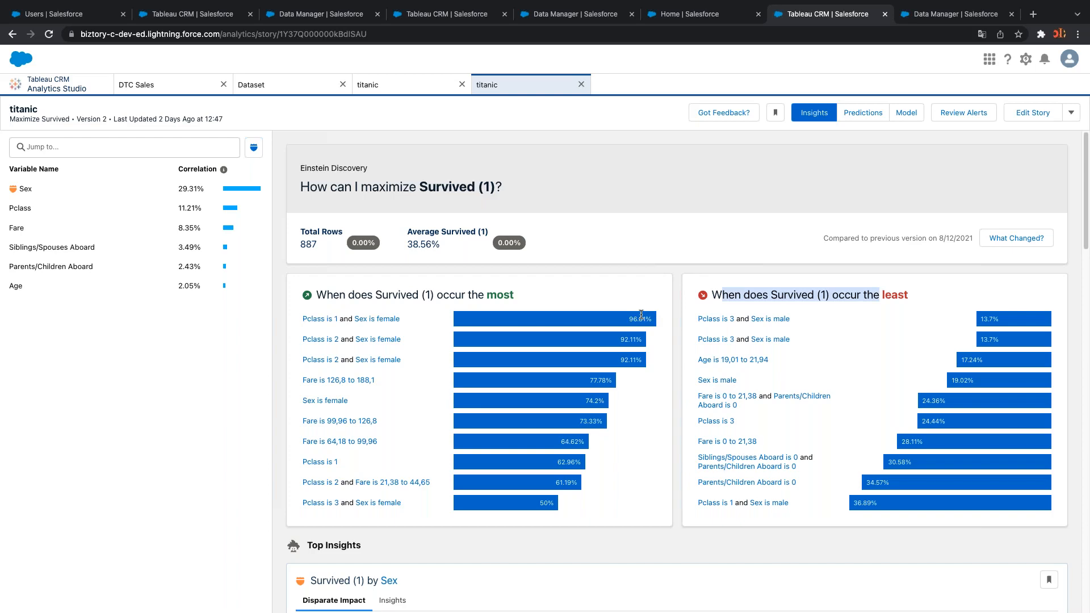
{"action": "left_click", "coordinate": [939, 244]}
{"action": "scroll", "coordinate": [940, 245], "scroll_direction": "down", "scroll_amount": 5}
{"action": "scroll", "coordinate": [938, 261], "scroll_direction": "down", "scroll_amount": 6}
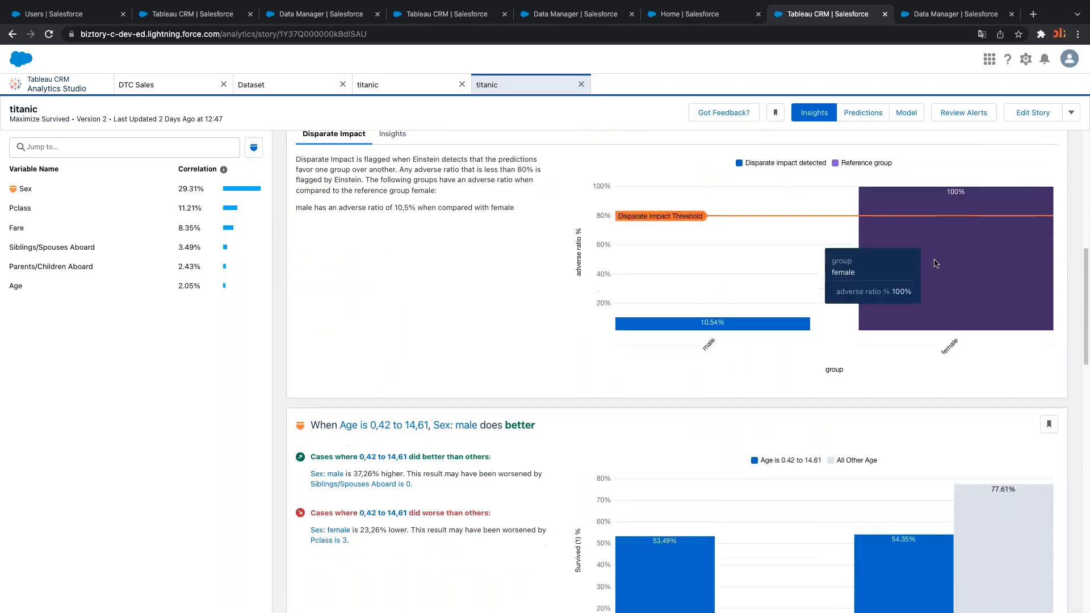
{"action": "scroll", "coordinate": [879, 319], "scroll_direction": "down", "scroll_amount": 15}
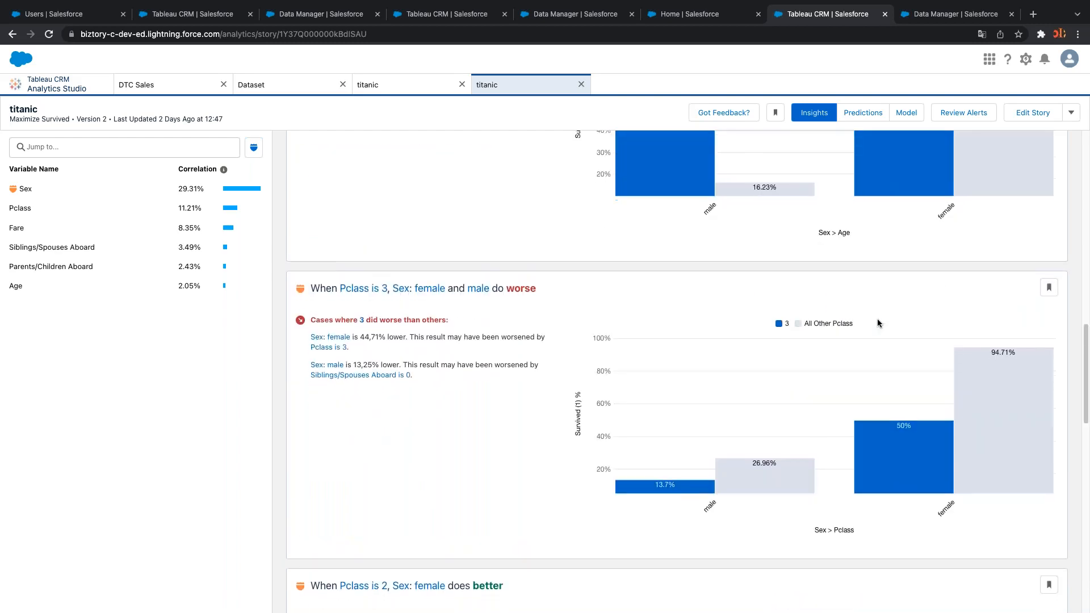
{"action": "scroll", "coordinate": [891, 359], "scroll_direction": "down", "scroll_amount": 18}
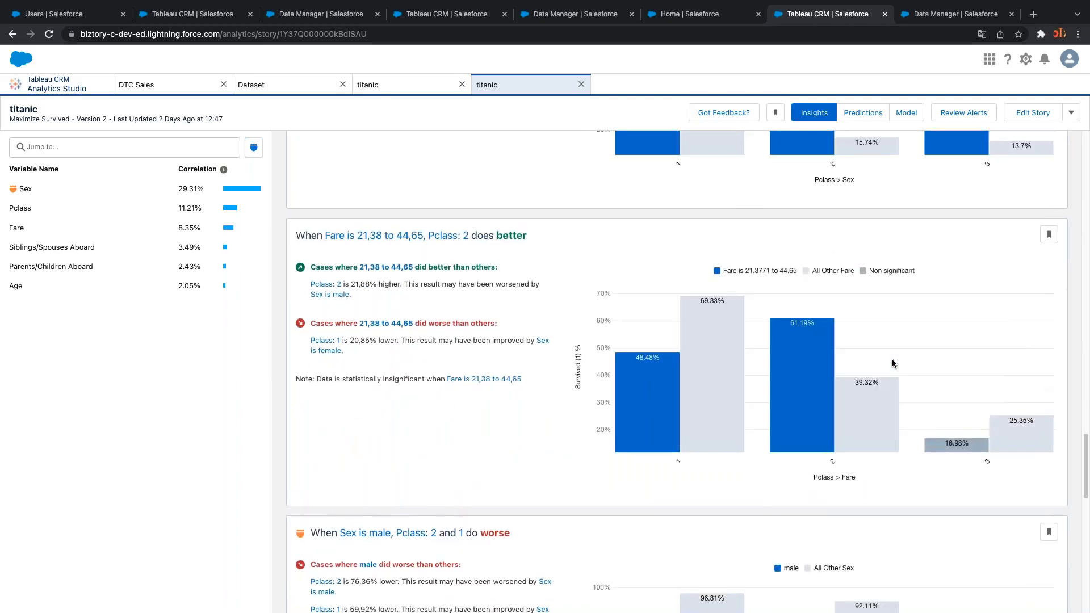
{"action": "scroll", "coordinate": [887, 358], "scroll_direction": "up", "scroll_amount": 1}
{"action": "scroll", "coordinate": [886, 357], "scroll_direction": "up", "scroll_amount": 20}
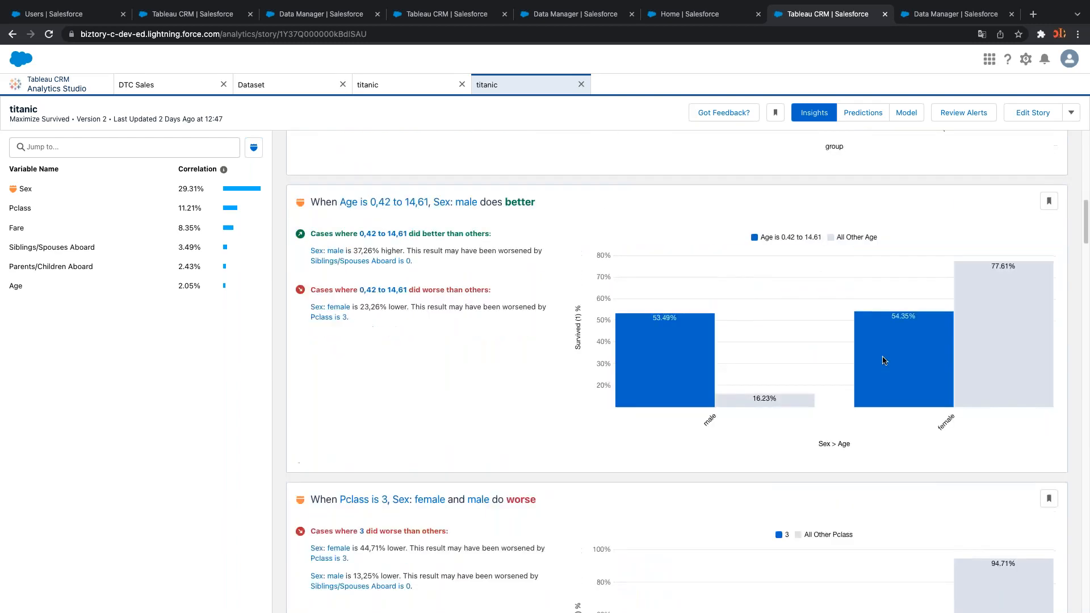
{"action": "scroll", "coordinate": [882, 356], "scroll_direction": "down", "scroll_amount": 12}
{"action": "scroll", "coordinate": [882, 356], "scroll_direction": "down", "scroll_amount": 2}
{"action": "scroll", "coordinate": [882, 356], "scroll_direction": "up", "scroll_amount": 3}
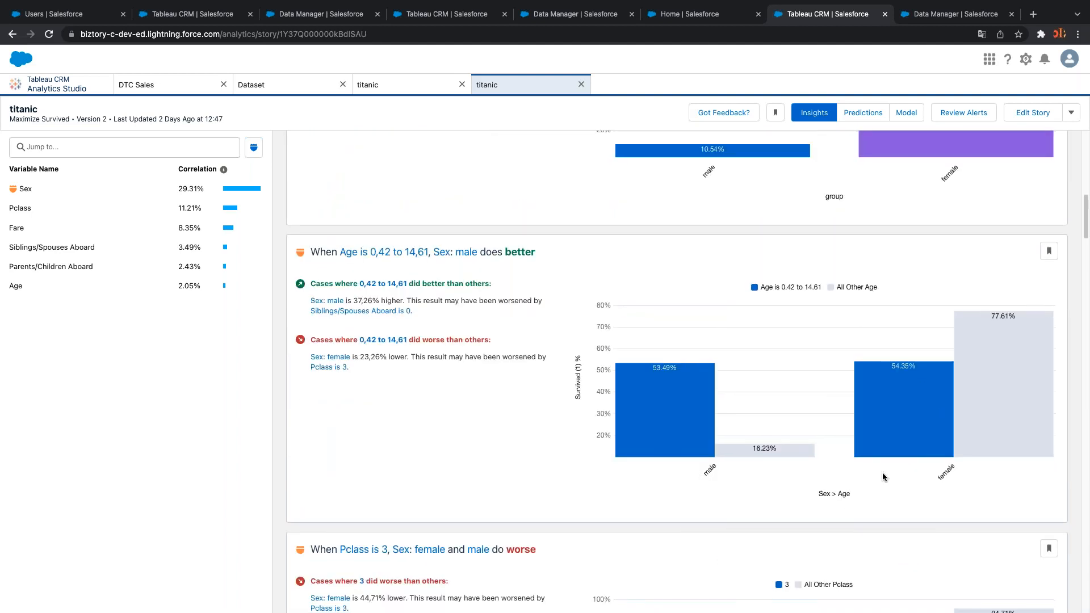
{"action": "scroll", "coordinate": [882, 472], "scroll_direction": "down", "scroll_amount": 12}
{"action": "scroll", "coordinate": [877, 465], "scroll_direction": "up", "scroll_amount": 20}
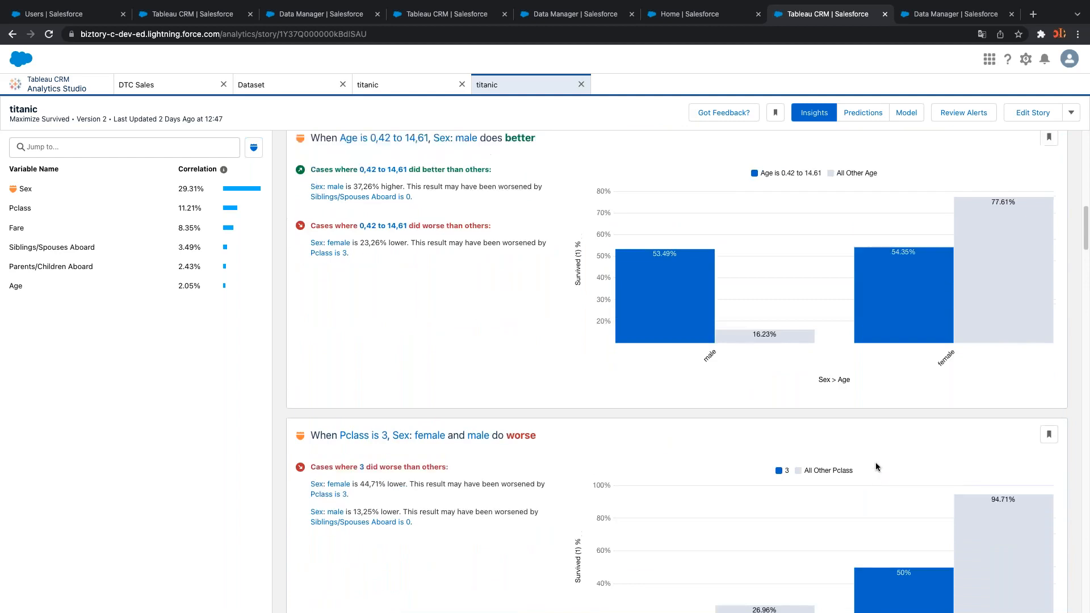
{"action": "scroll", "coordinate": [872, 463], "scroll_direction": "down", "scroll_amount": 7}
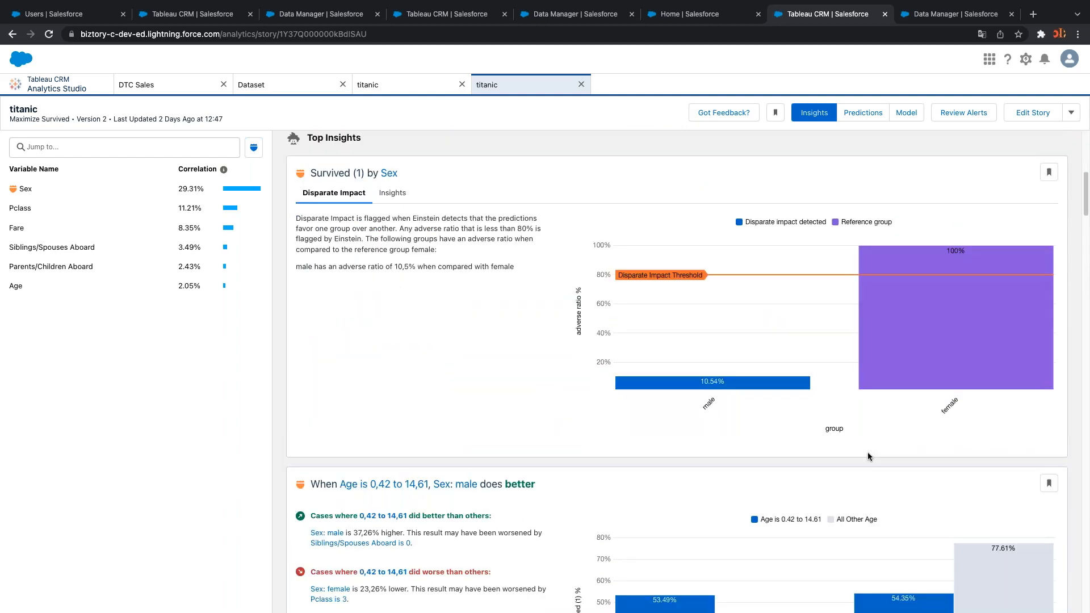
{"action": "scroll", "coordinate": [867, 454], "scroll_direction": "up", "scroll_amount": 7}
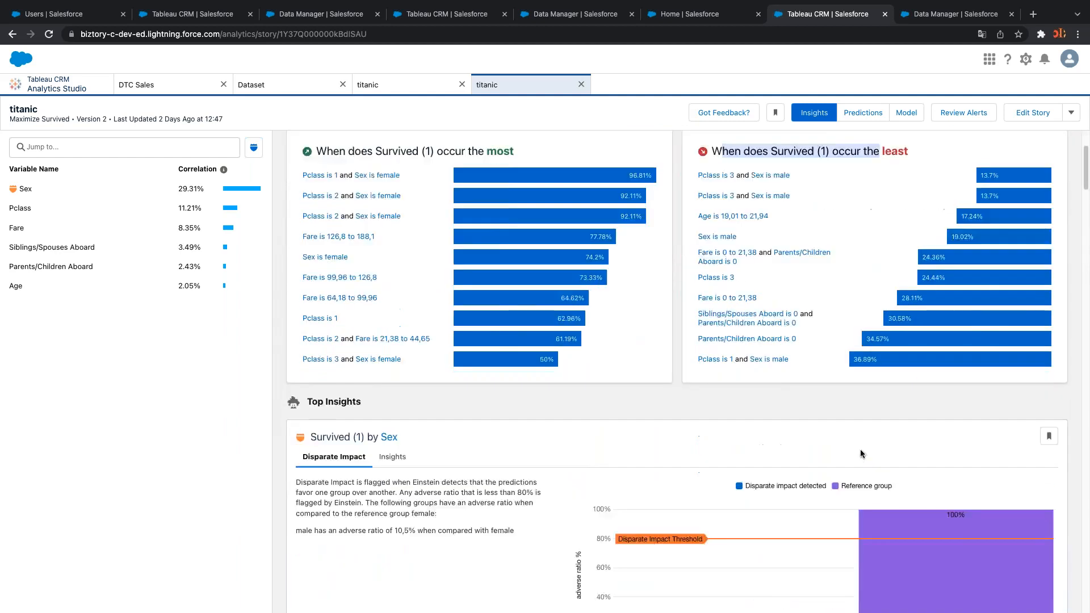
{"action": "scroll", "coordinate": [860, 448], "scroll_direction": "down", "scroll_amount": 5}
{"action": "scroll", "coordinate": [765, 435], "scroll_direction": "down", "scroll_amount": 2}
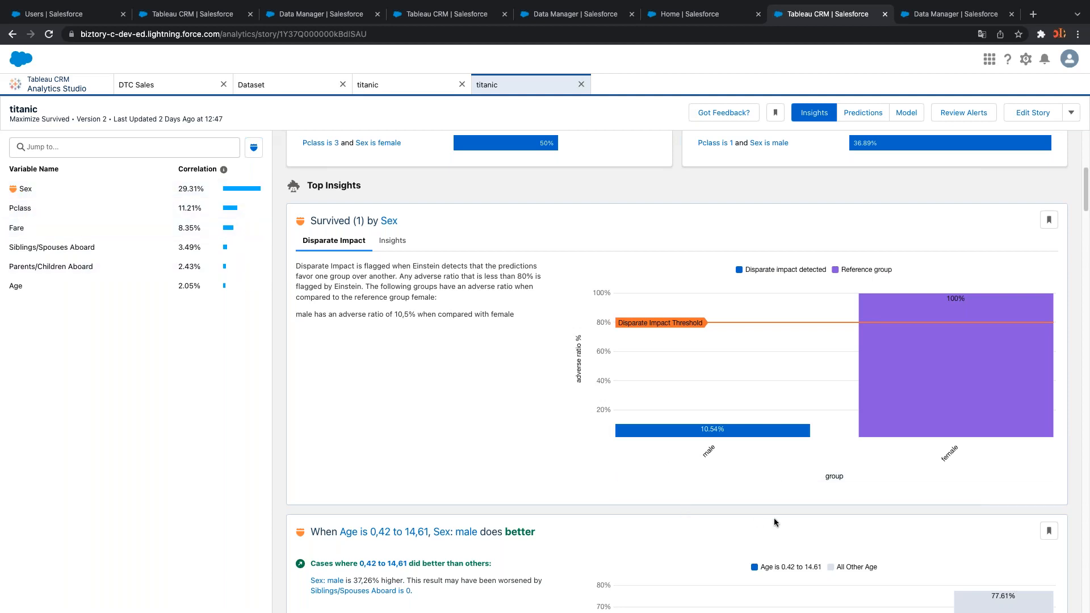
{"action": "scroll", "coordinate": [774, 518], "scroll_direction": "up", "scroll_amount": 6}
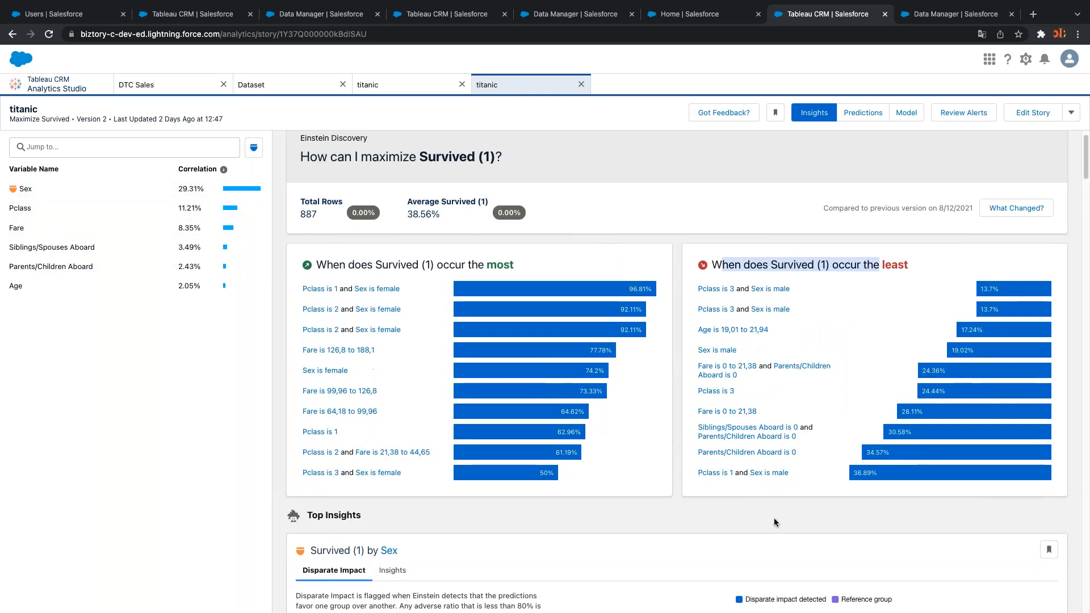
{"action": "scroll", "coordinate": [775, 518], "scroll_direction": "down", "scroll_amount": 14}
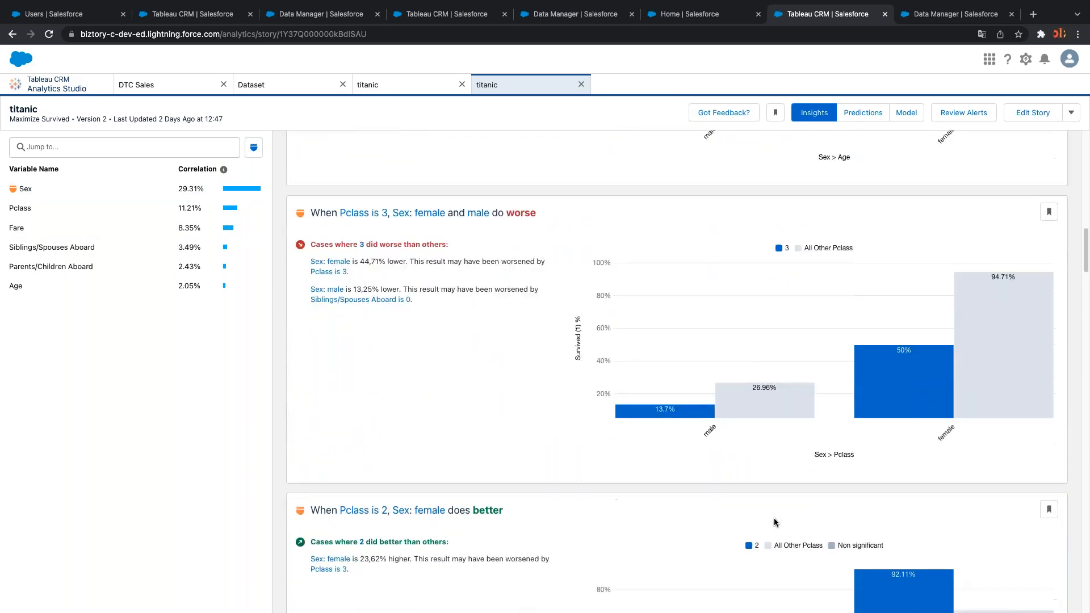
{"action": "scroll", "coordinate": [887, 326], "scroll_direction": "up", "scroll_amount": 15}
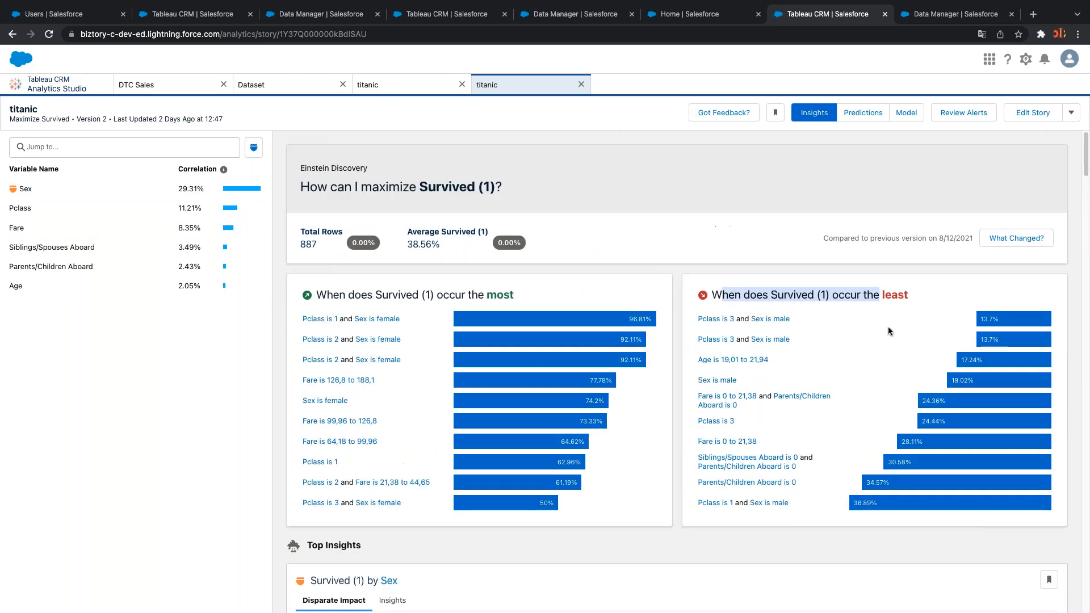
In Predictions, set Sex male, Pclass 2, Fare 44,65 to 64,18, Siblings/Spouses Aboard 2
{"action": "left_click", "coordinate": [864, 116]}
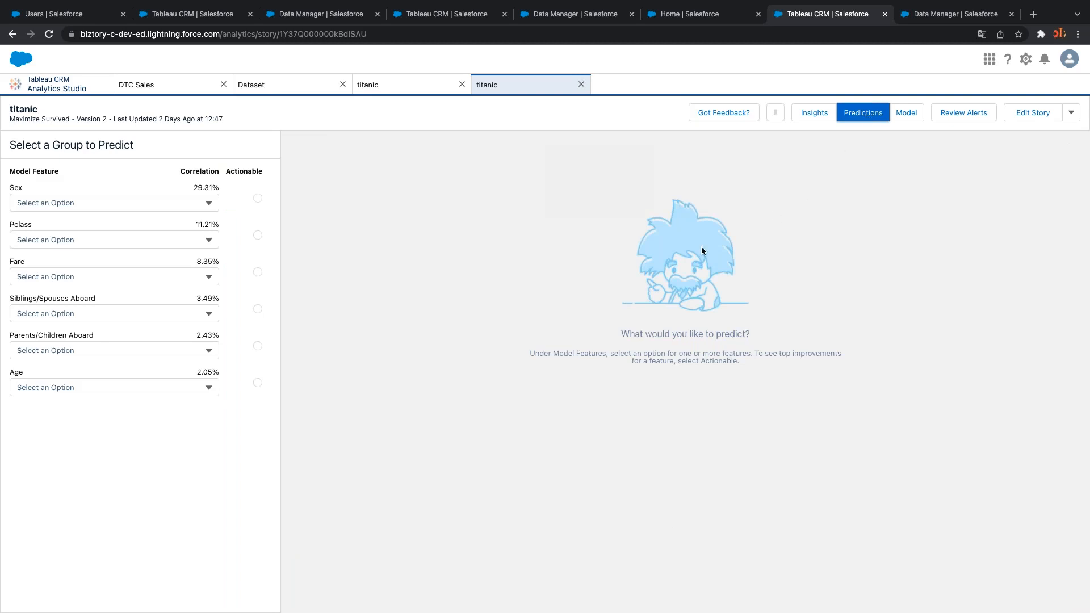
{"action": "left_click", "coordinate": [148, 204]}
{"action": "left_click", "coordinate": [90, 241]}
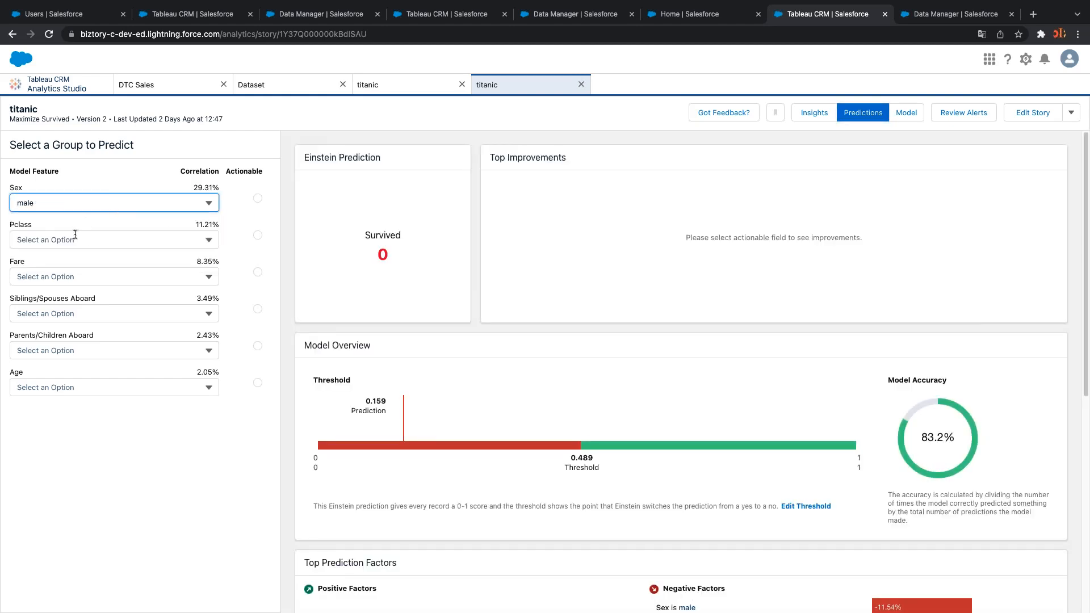
{"action": "left_click", "coordinate": [75, 234]}
{"action": "left_click", "coordinate": [64, 294]}
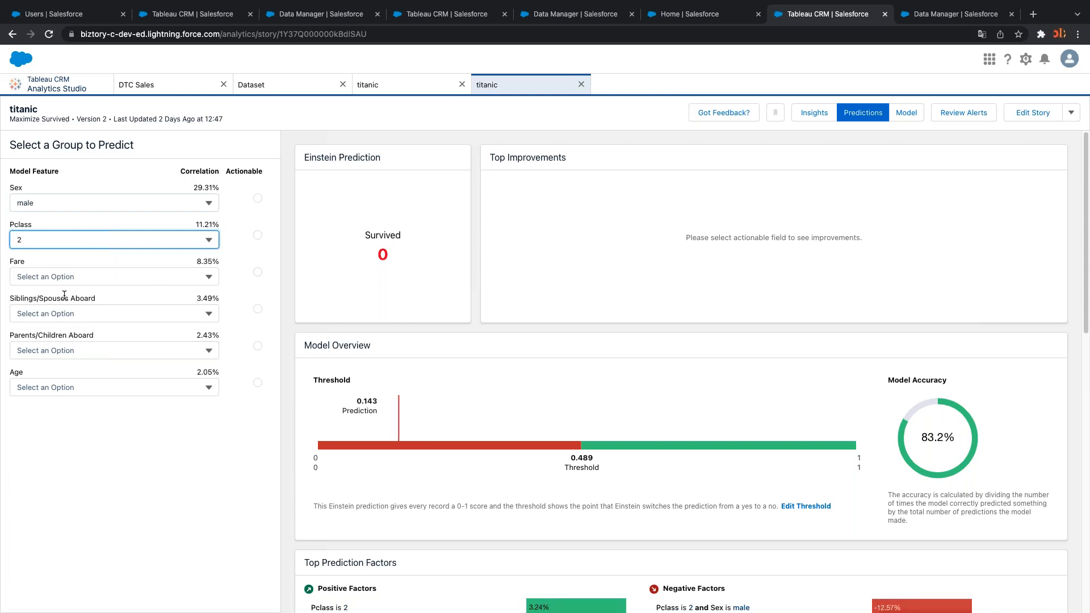
{"action": "left_click", "coordinate": [65, 279]}
{"action": "left_click", "coordinate": [81, 350]}
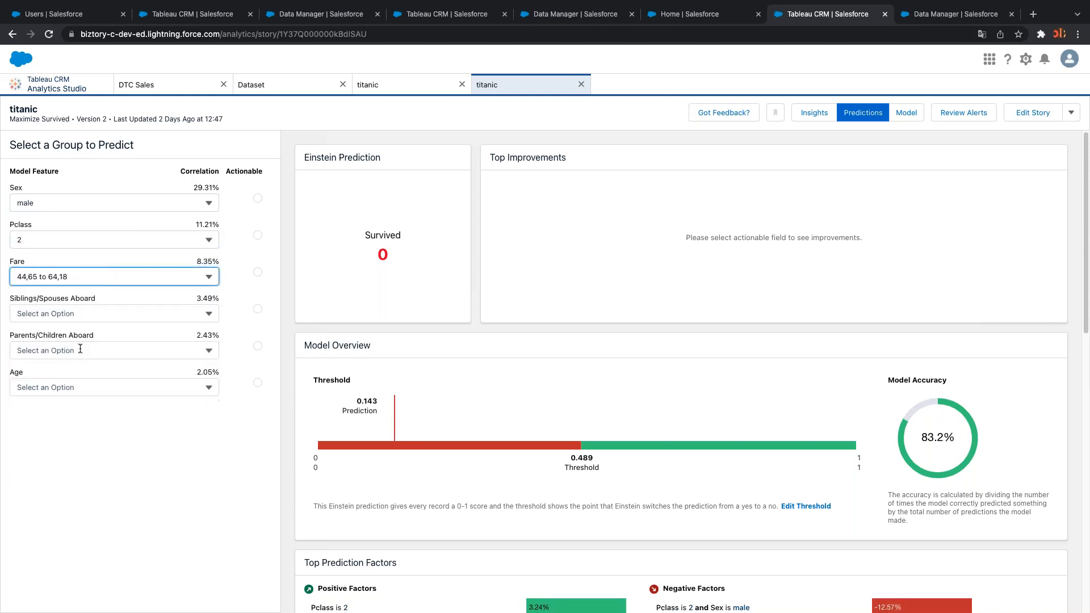
{"action": "left_click", "coordinate": [80, 314]}
{"action": "left_click", "coordinate": [68, 391]}
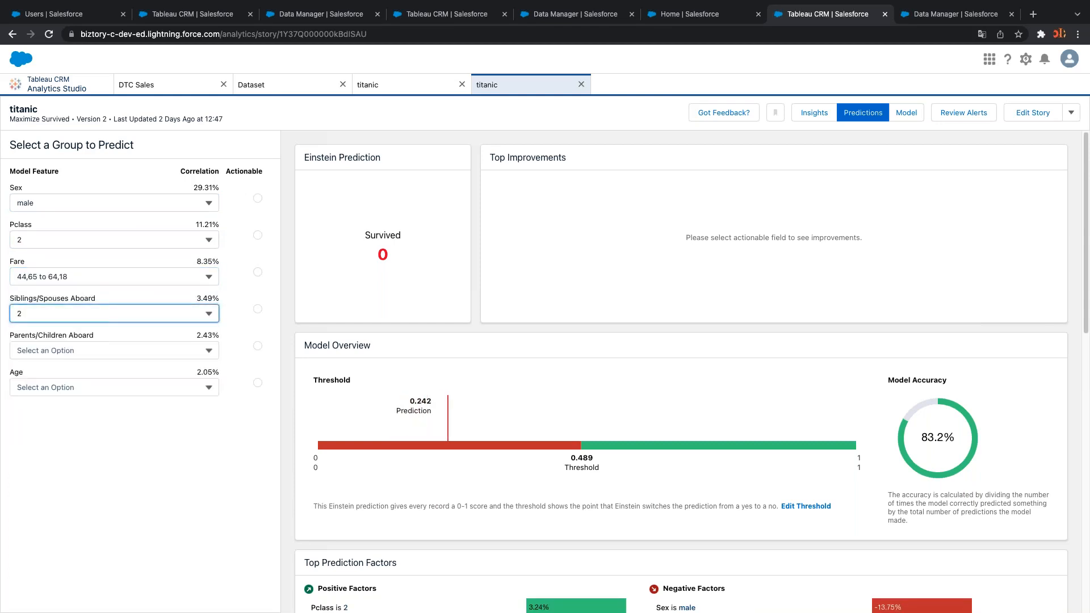
Highlight the predicted Survived 0 and review the Fare ranges without changing them
{"action": "double_click", "coordinate": [382, 254]}
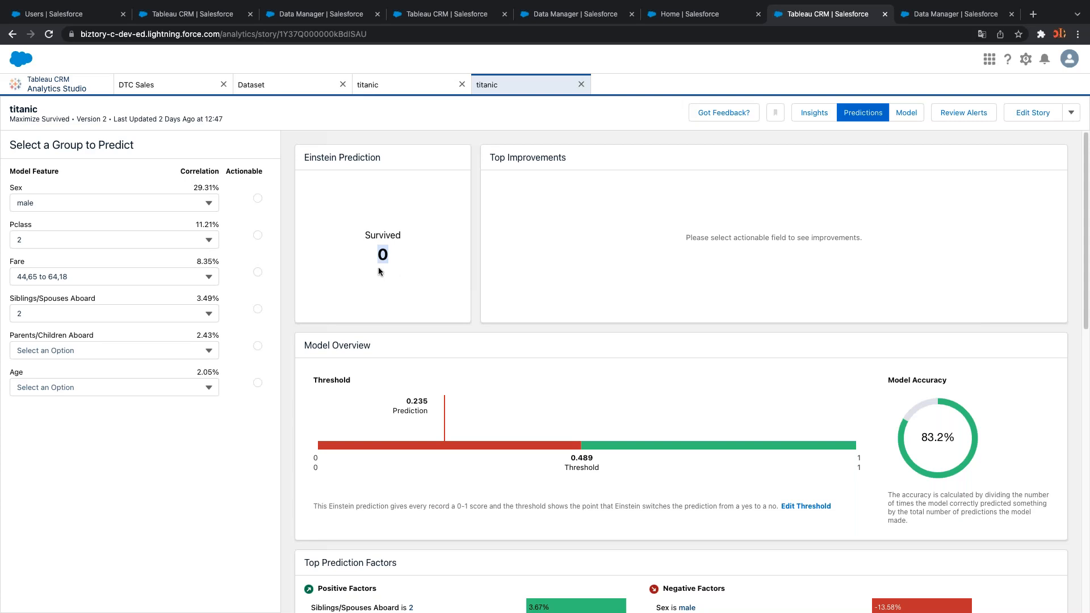
{"action": "left_click", "coordinate": [160, 276]}
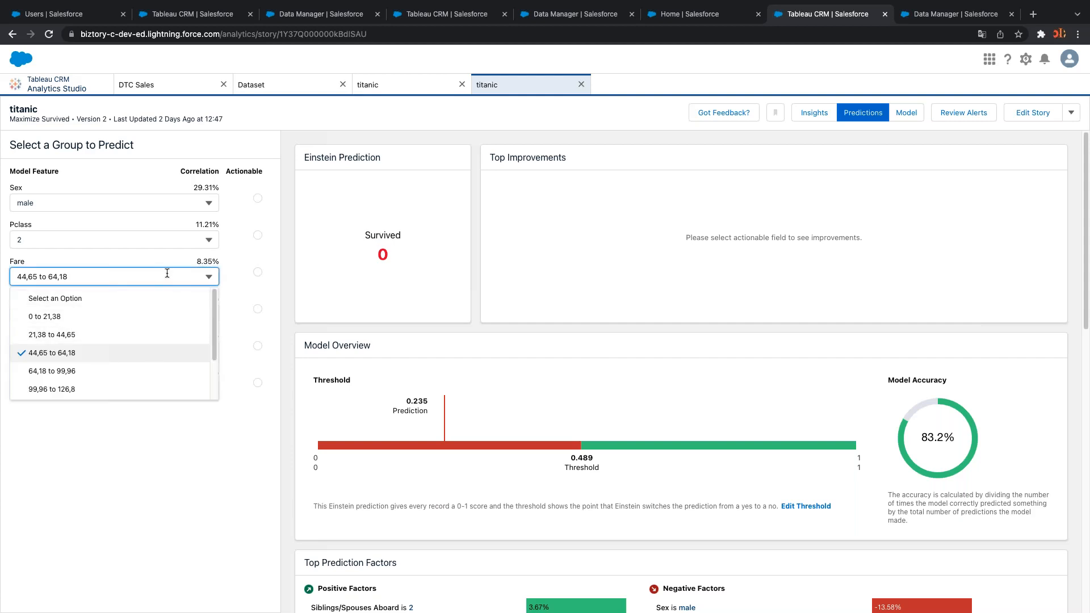
{"action": "left_click", "coordinate": [390, 263]}
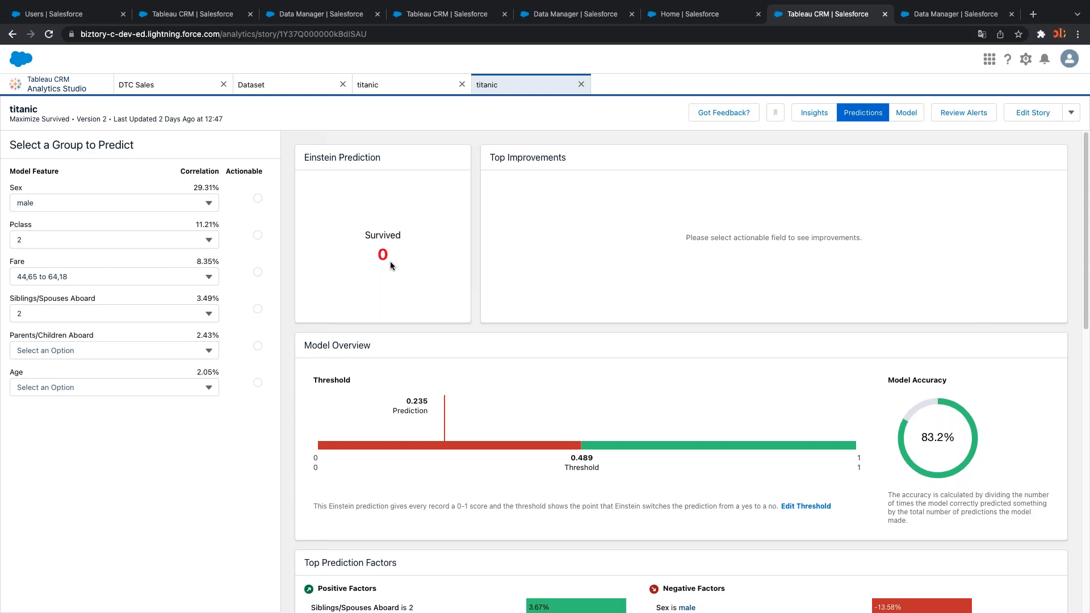
Switch the passenger to female, class 1, and highlight the predicted Survived 1
{"action": "left_click", "coordinate": [140, 239]}
{"action": "left_click", "coordinate": [136, 203]}
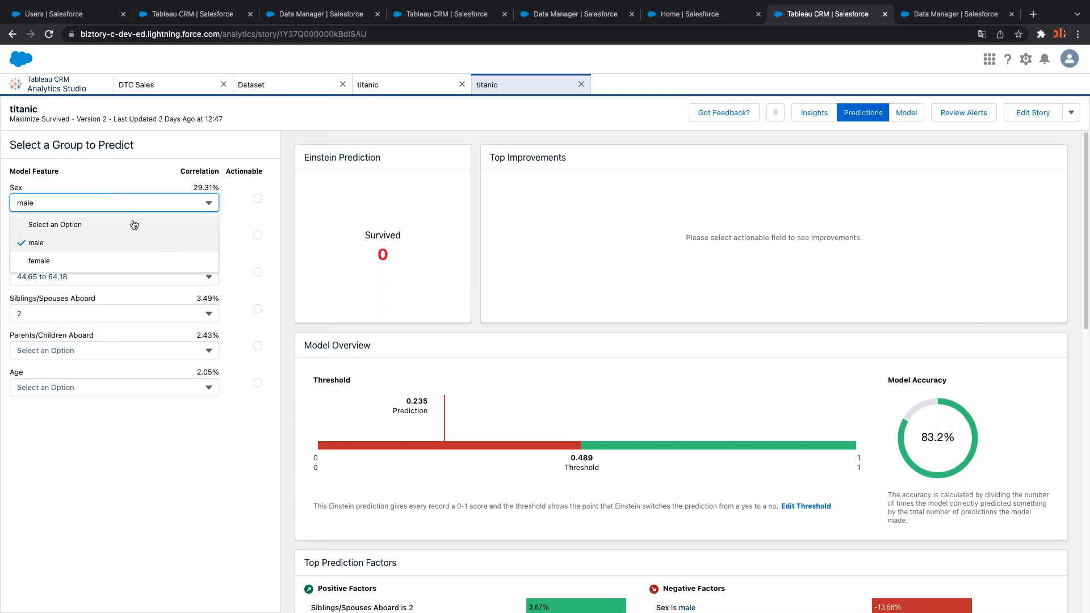
{"action": "left_click", "coordinate": [126, 260]}
{"action": "left_click", "coordinate": [81, 239]}
{"action": "left_click", "coordinate": [85, 278]}
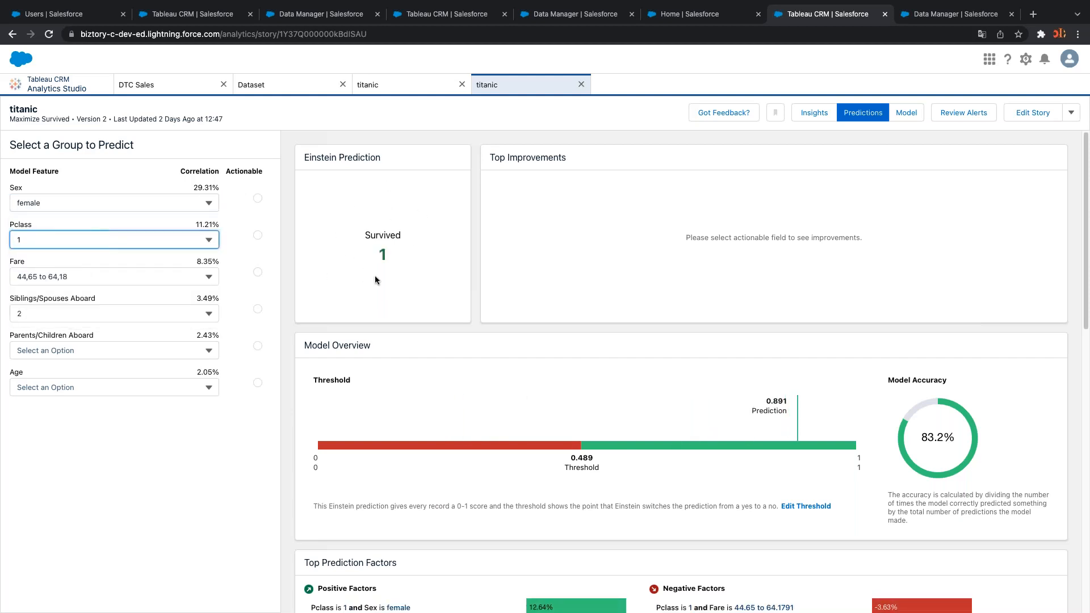
{"action": "double_click", "coordinate": [380, 252]}
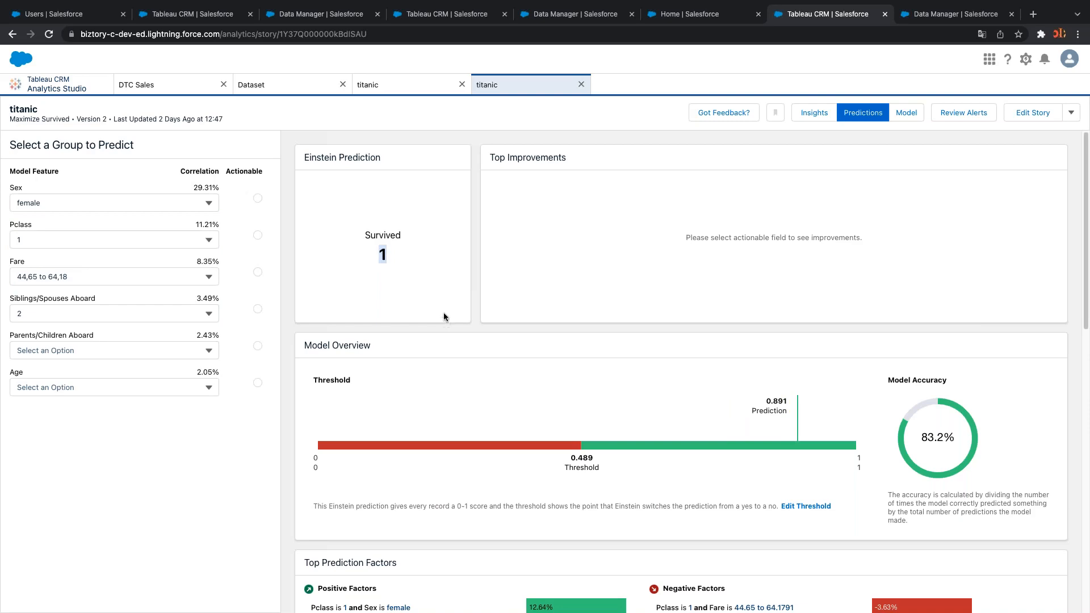
Scroll through the prediction panel to review the factors behind the 0.891 score
{"action": "scroll", "coordinate": [443, 313], "scroll_direction": "down", "scroll_amount": 3}
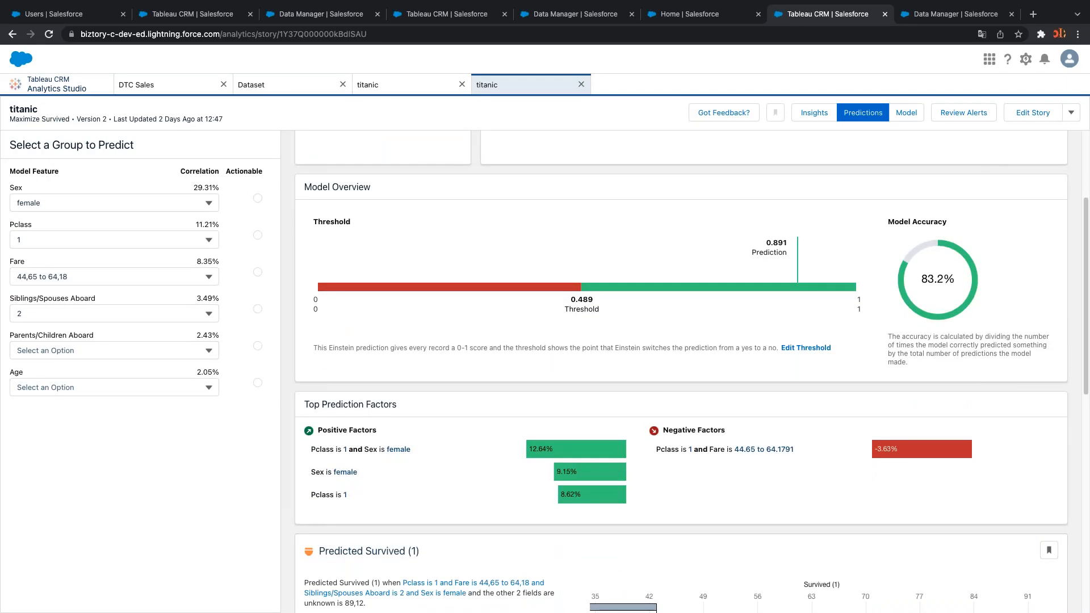
{"action": "scroll", "coordinate": [612, 476], "scroll_direction": "down", "scroll_amount": 10}
{"action": "scroll", "coordinate": [613, 477], "scroll_direction": "up", "scroll_amount": 12}
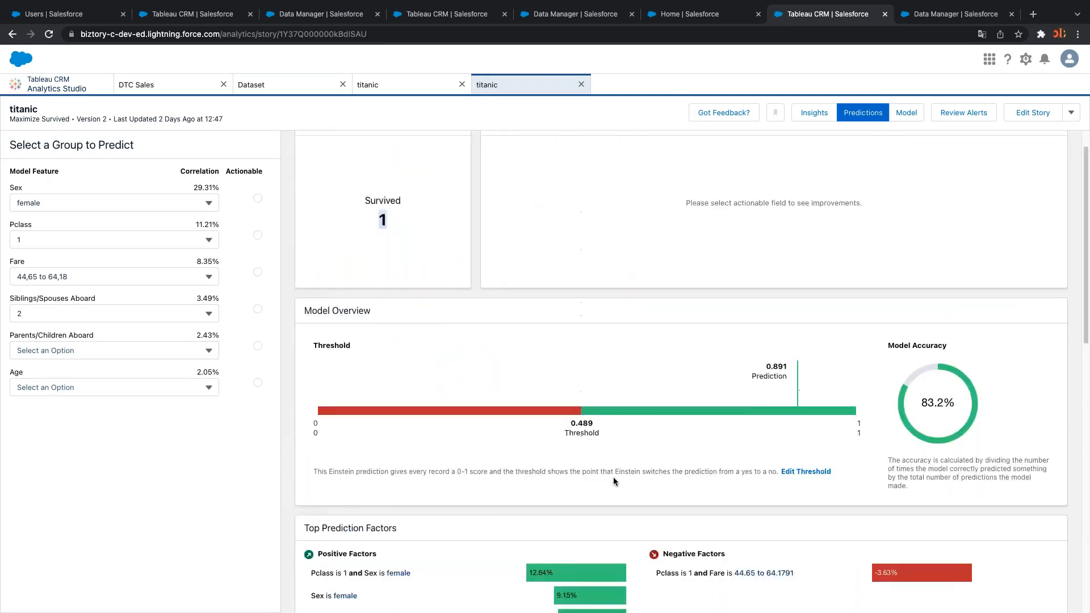
{"action": "scroll", "coordinate": [613, 477], "scroll_direction": "up", "scroll_amount": 1}
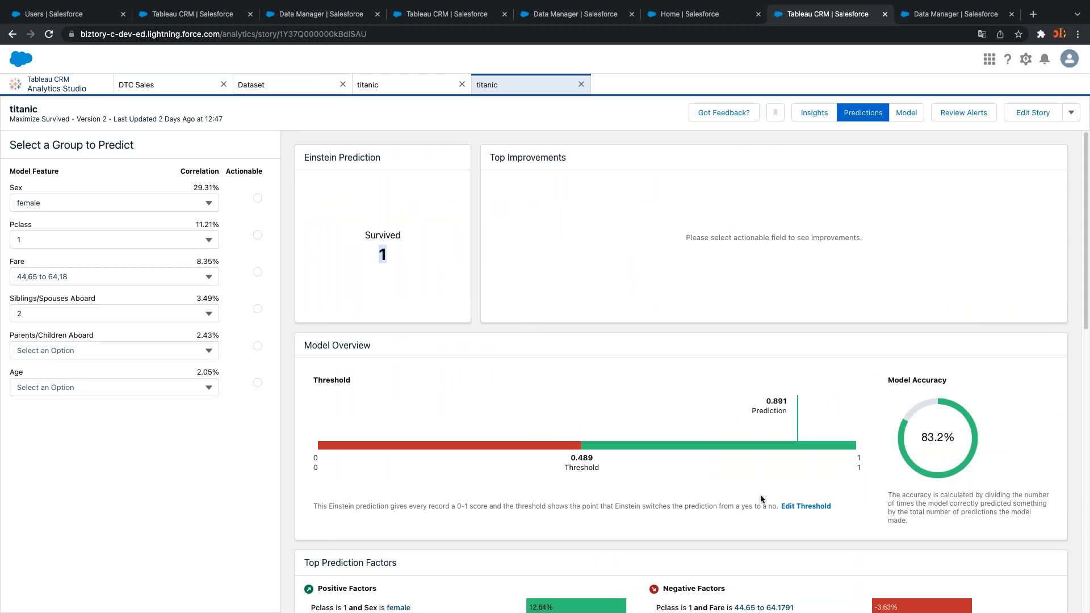
{"action": "scroll", "coordinate": [758, 494], "scroll_direction": "down", "scroll_amount": 3}
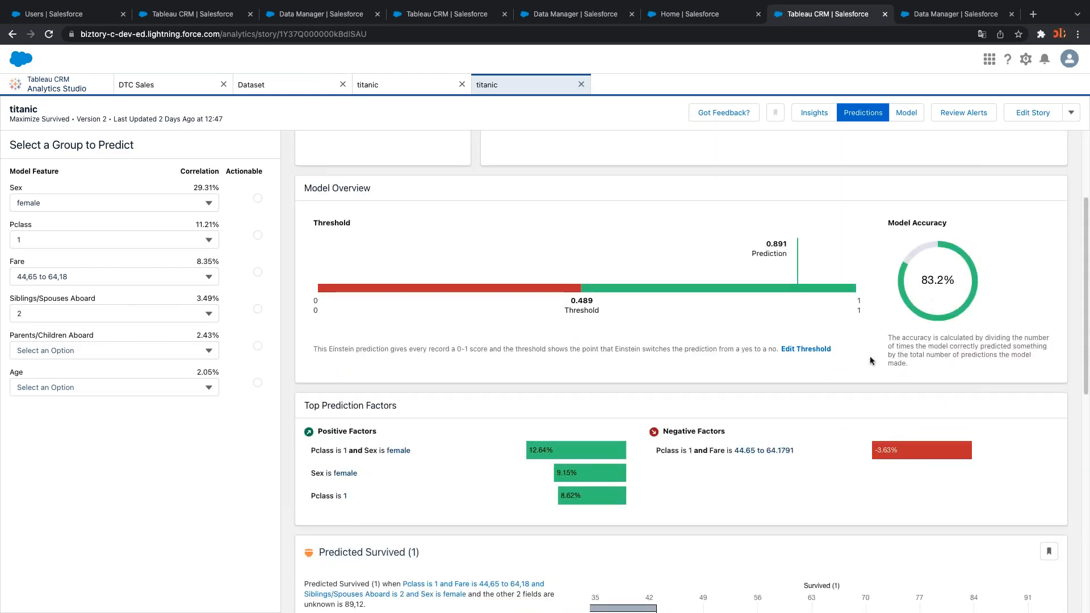
{"action": "scroll", "coordinate": [793, 414], "scroll_direction": "up", "scroll_amount": 3}
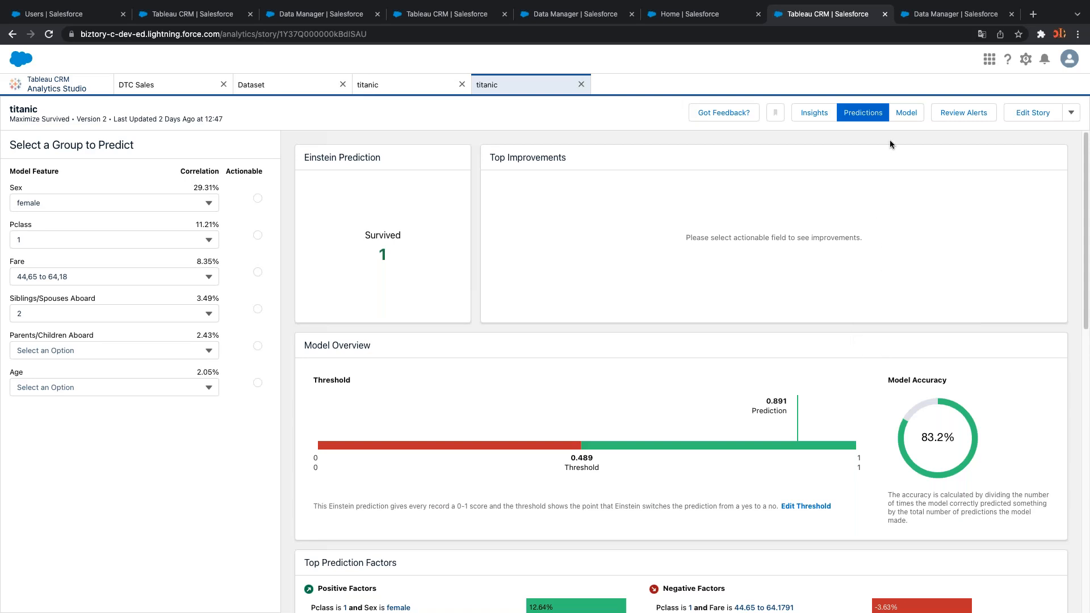
Open the titanic Model view and highlight its Model Quality Check
{"action": "left_click", "coordinate": [900, 117]}
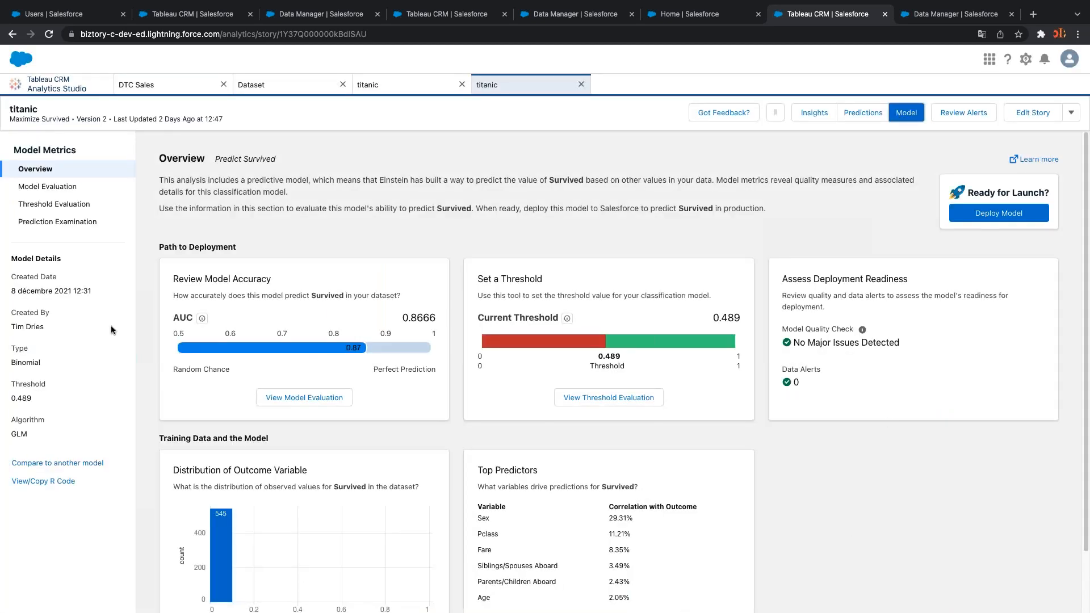
{"action": "scroll", "coordinate": [873, 535], "scroll_direction": "down", "scroll_amount": 1}
{"action": "scroll", "coordinate": [873, 535], "scroll_direction": "down", "scroll_amount": 2}
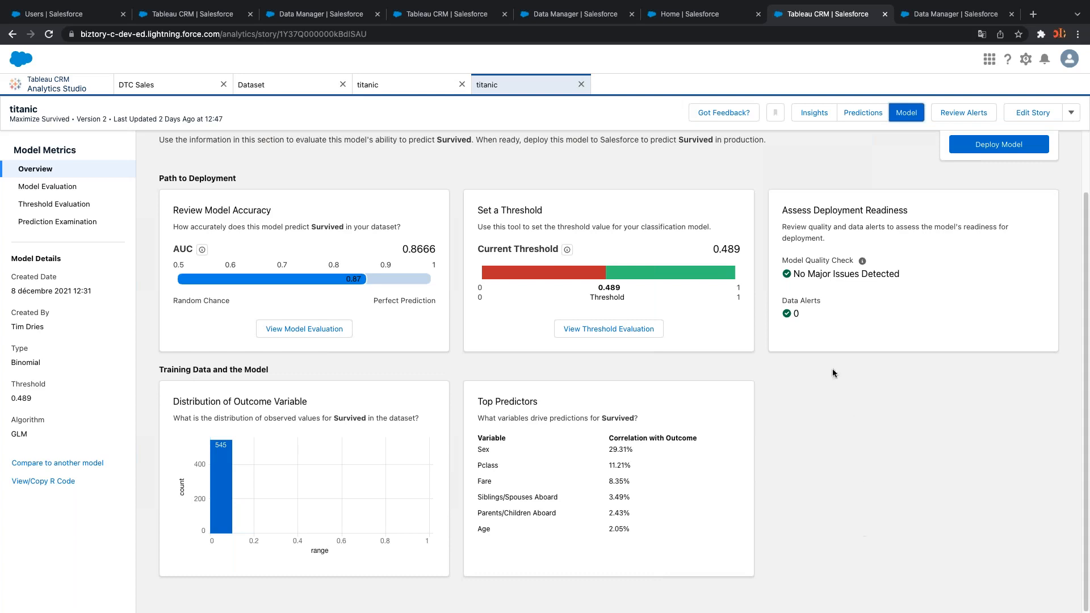
{"action": "left_click_drag", "start_coordinate": [792, 259], "coordinate": [854, 260]}
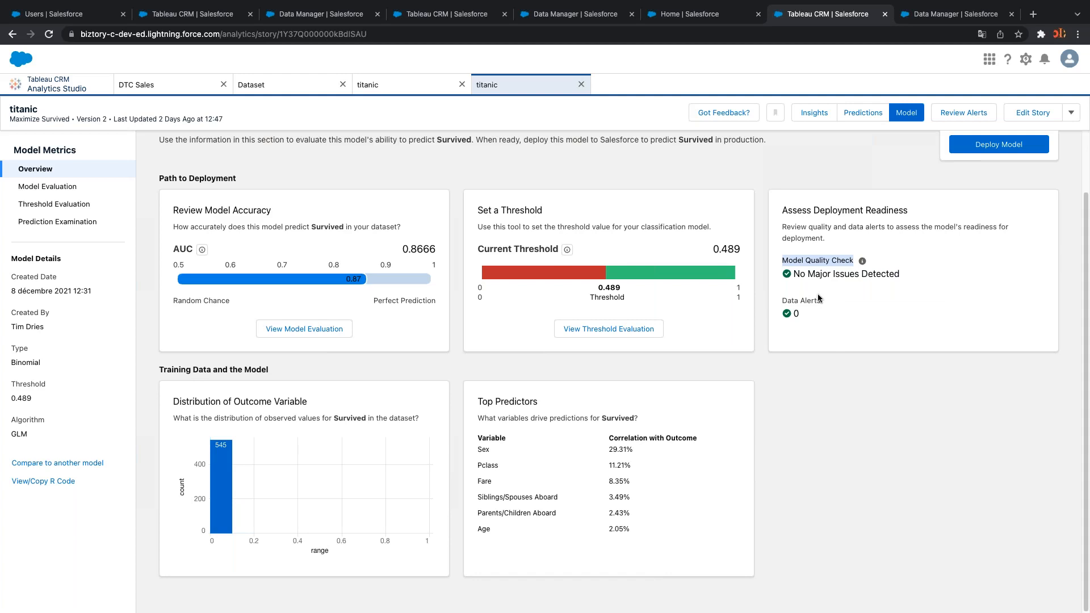
Visit Model Evaluation, Threshold Evaluation and Prediction Examination pages, then return to Overview
{"action": "left_click", "coordinate": [60, 189]}
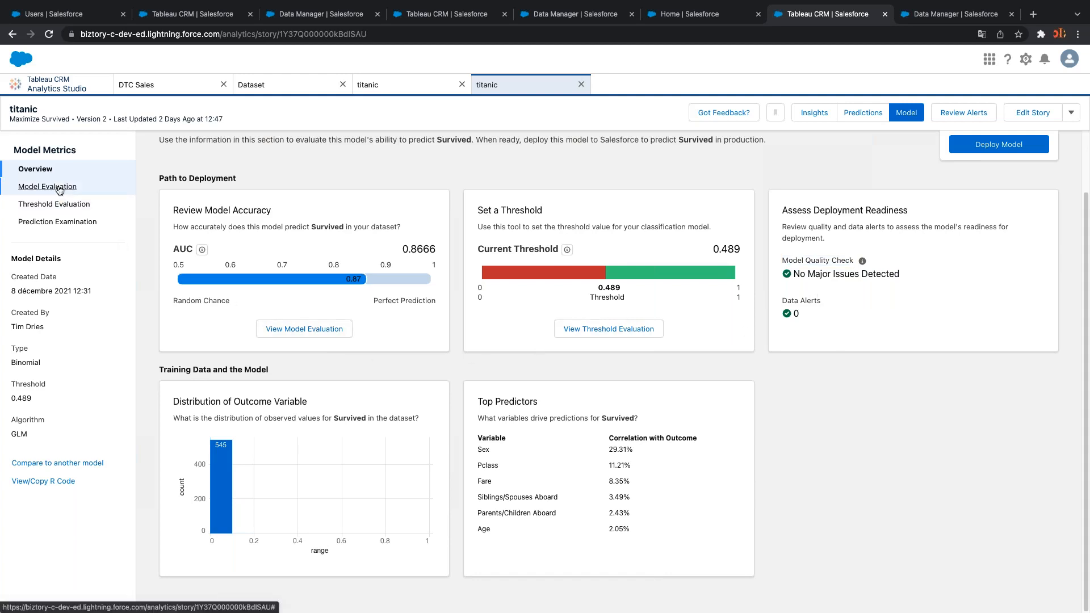
{"action": "left_click", "coordinate": [59, 205]}
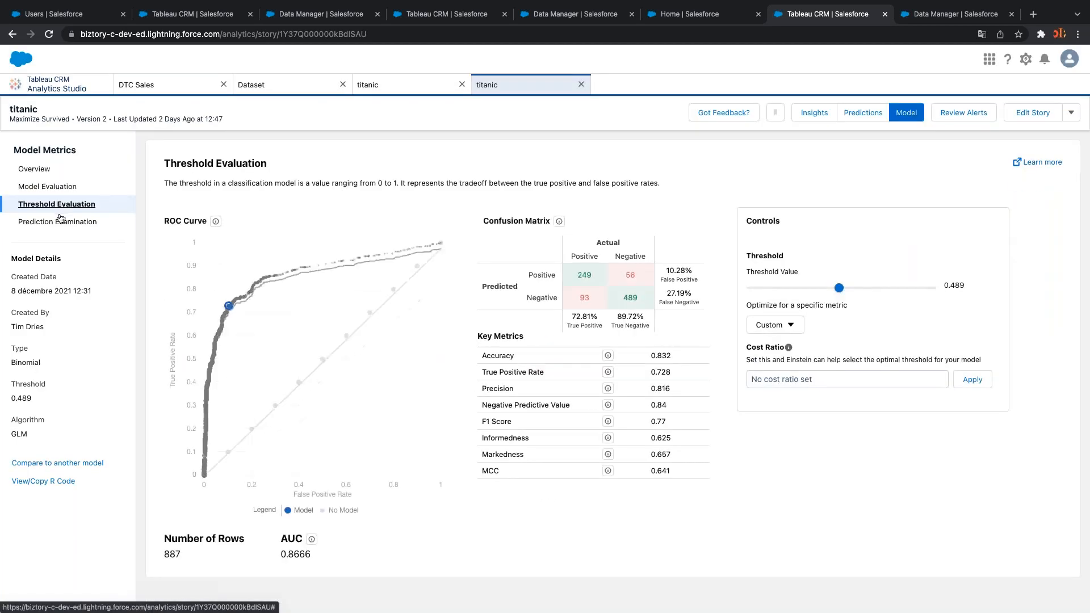
{"action": "left_click", "coordinate": [60, 220]}
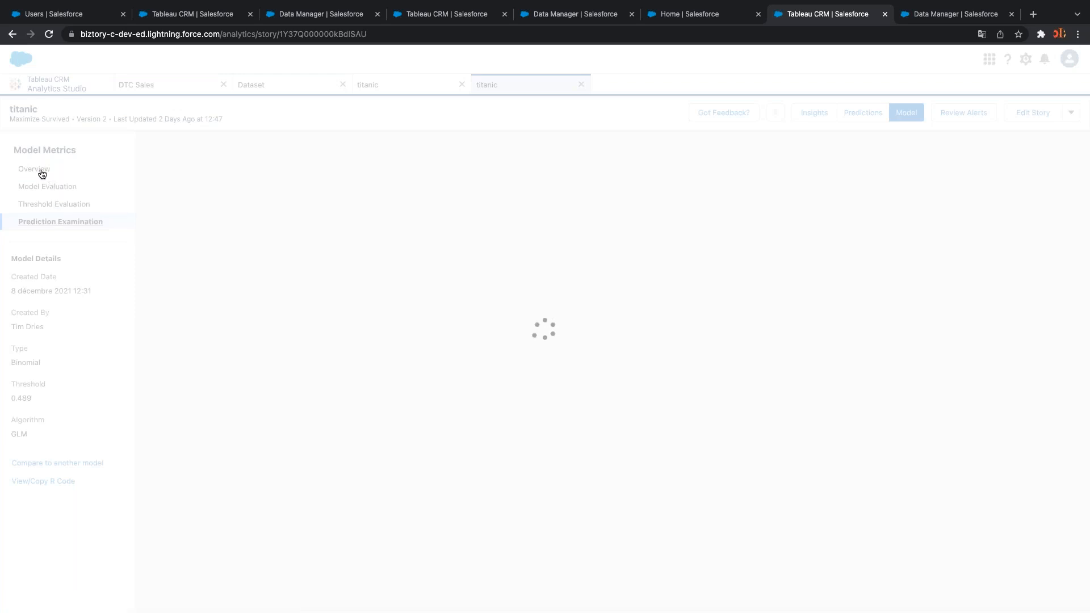
{"action": "left_click", "coordinate": [41, 172]}
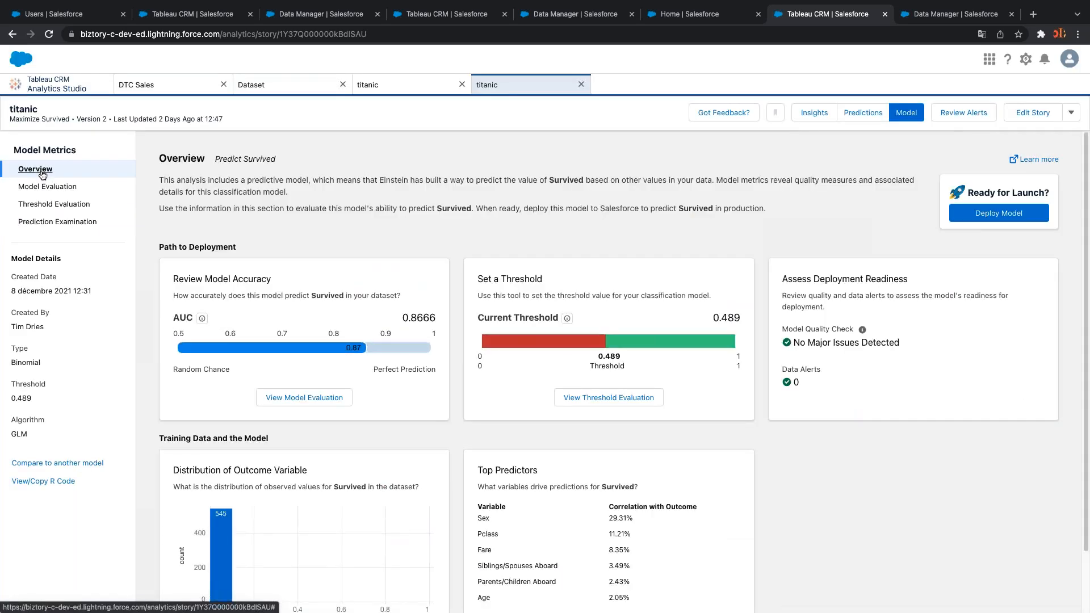
{"action": "mouse_move", "coordinate": [328, 351]}
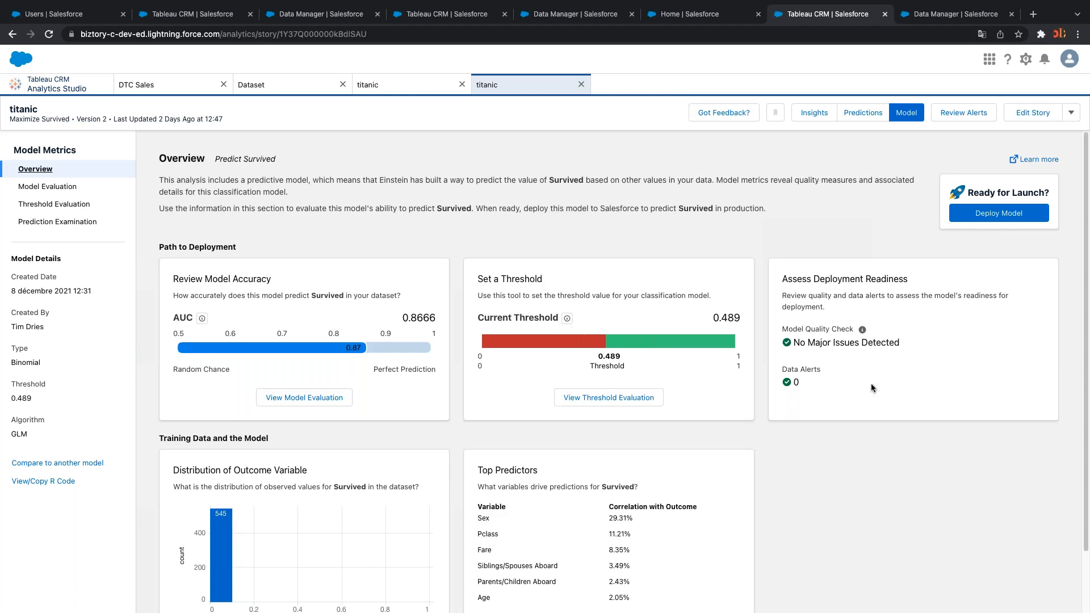
Start deploying the titanic model as an update to the existing model
{"action": "left_click", "coordinate": [985, 220]}
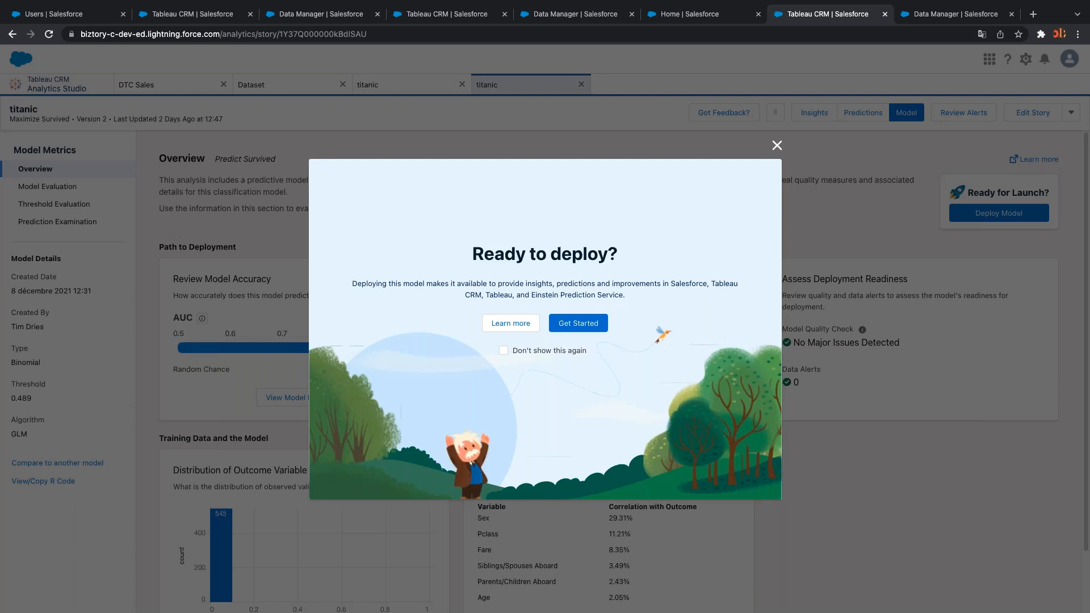
{"action": "left_click", "coordinate": [586, 324]}
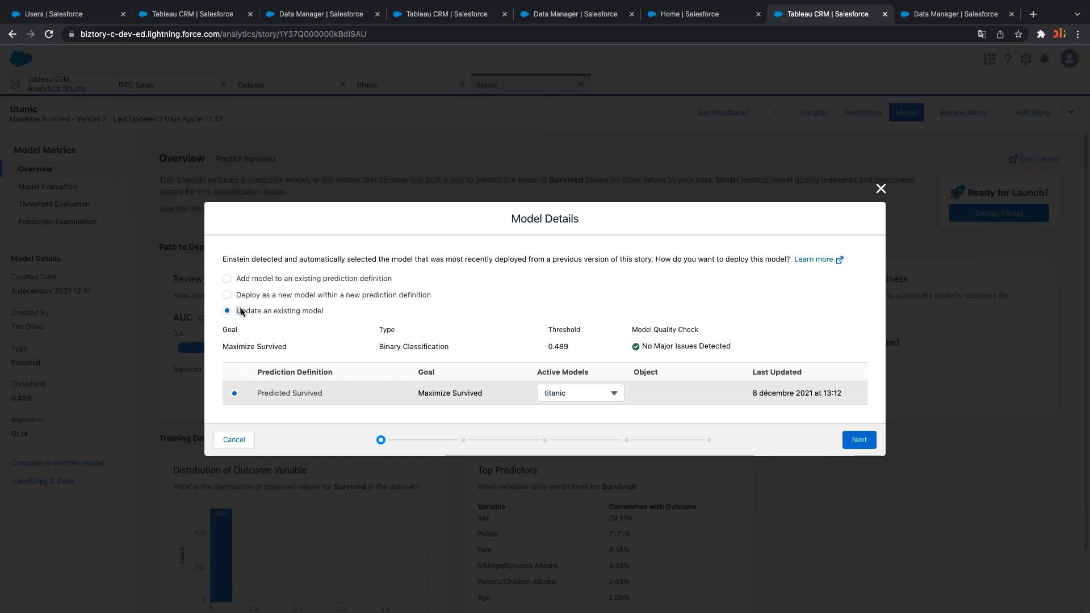
{"action": "left_click_drag", "start_coordinate": [241, 311], "coordinate": [322, 313]}
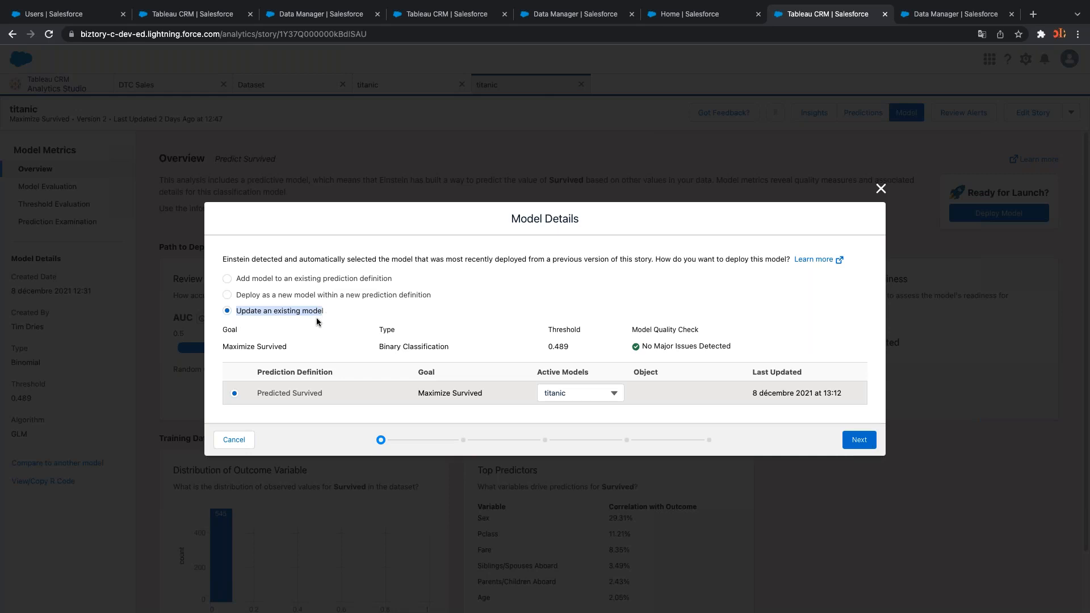
{"action": "left_click", "coordinate": [857, 445]}
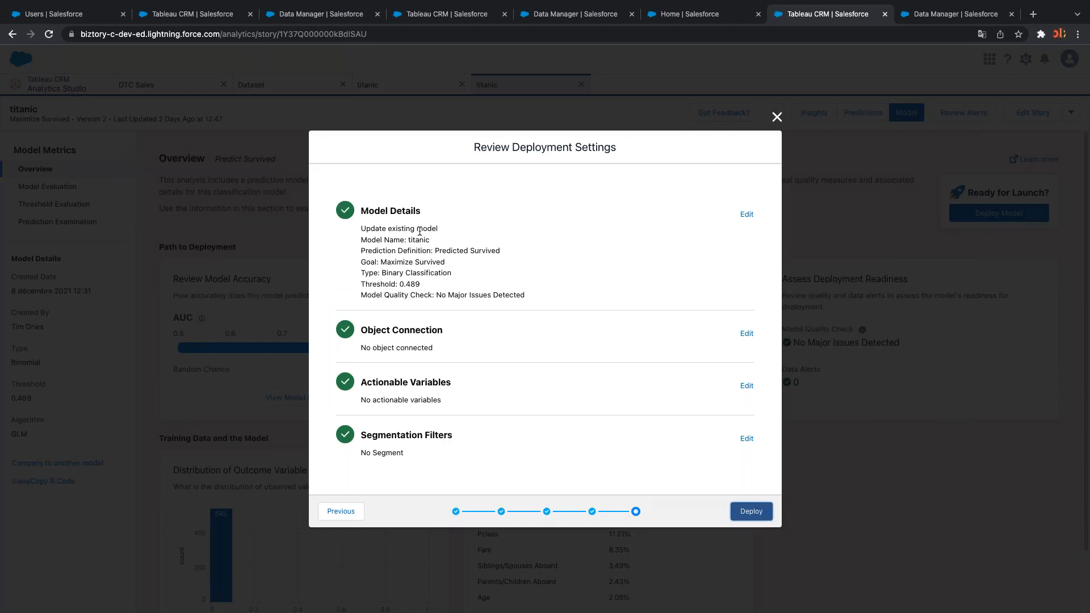
Highlight the 0.489 threshold in the deployment settings review
{"action": "left_click_drag", "start_coordinate": [400, 285], "coordinate": [418, 285]}
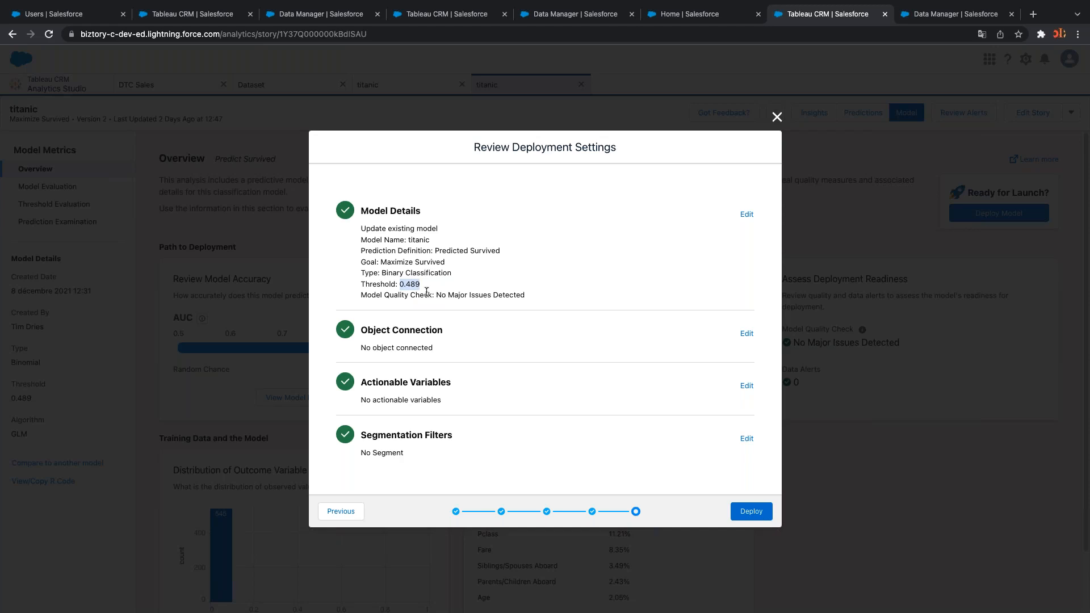
{"action": "left_click", "coordinate": [418, 290]}
{"action": "left_click_drag", "start_coordinate": [404, 283], "coordinate": [413, 284]}
Deploy the titanic model to Predicted Survived, then bring Tableau Desktop forward
{"action": "left_click", "coordinate": [743, 512]}
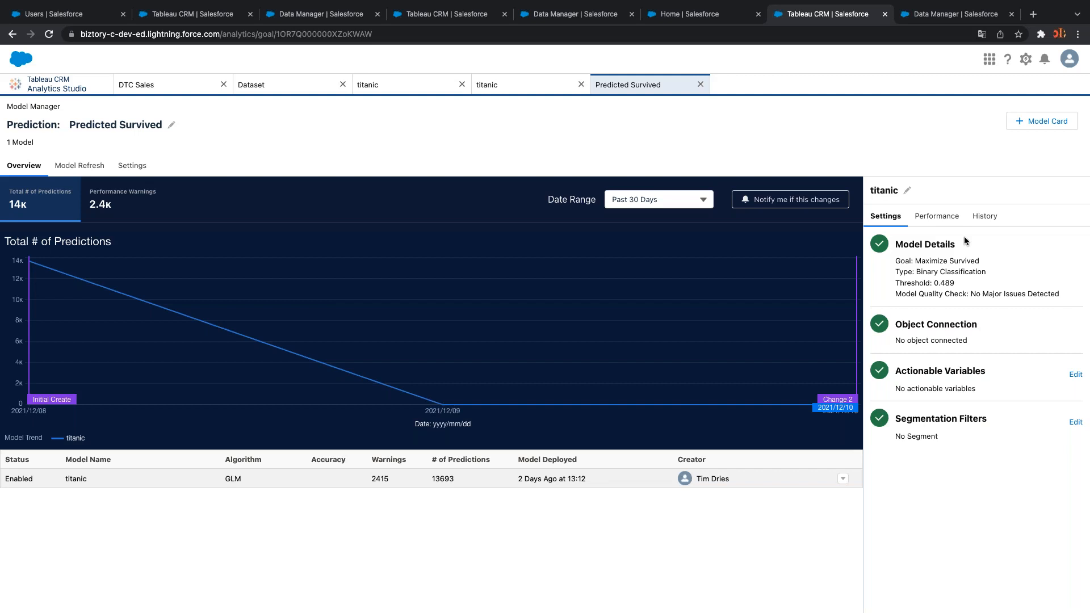
{"action": "mouse_move", "coordinate": [531, 611]}
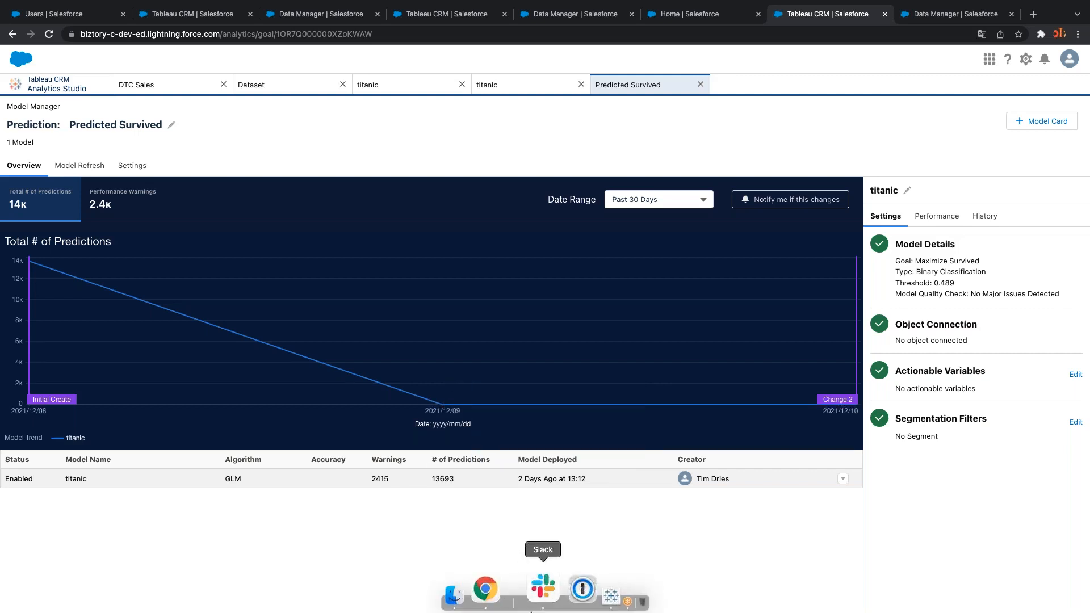
{"action": "left_click", "coordinate": [547, 588]}
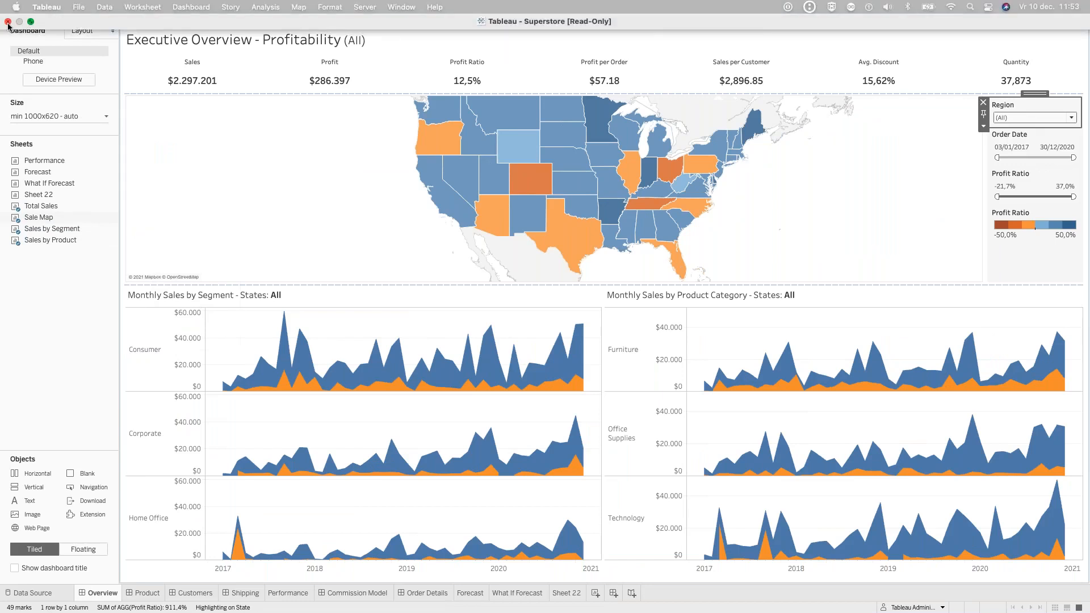
Close the Superstore workbook without saving and relaunch Tableau Desktop 2020.3 via Spotlight
{"action": "left_click", "coordinate": [8, 21]}
{"action": "left_click", "coordinate": [500, 316]}
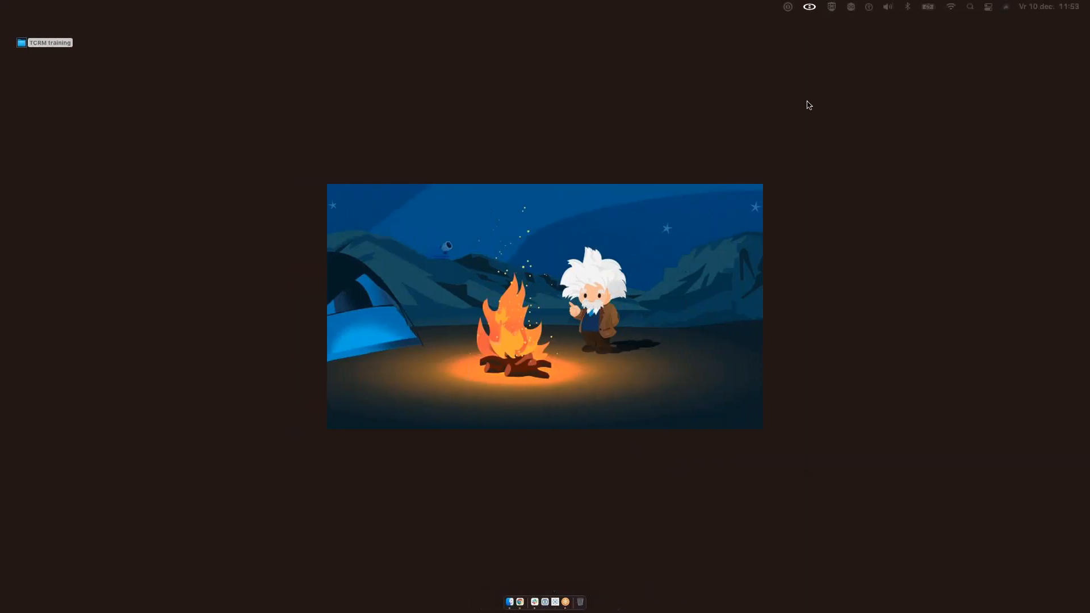
{"action": "left_click", "coordinate": [969, 7]}
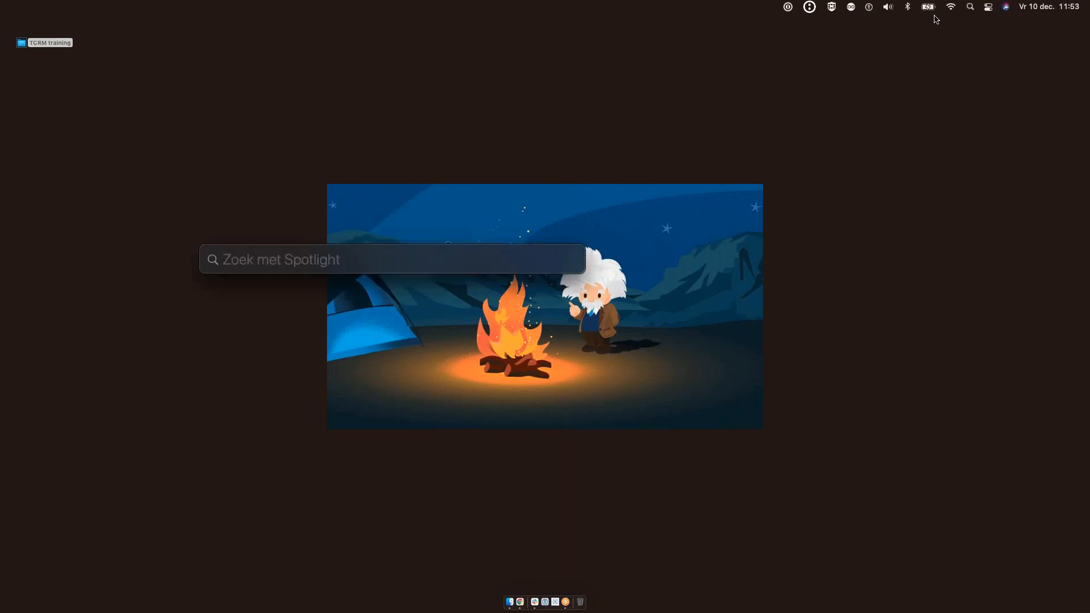
{"action": "type", "text": "tabl"}
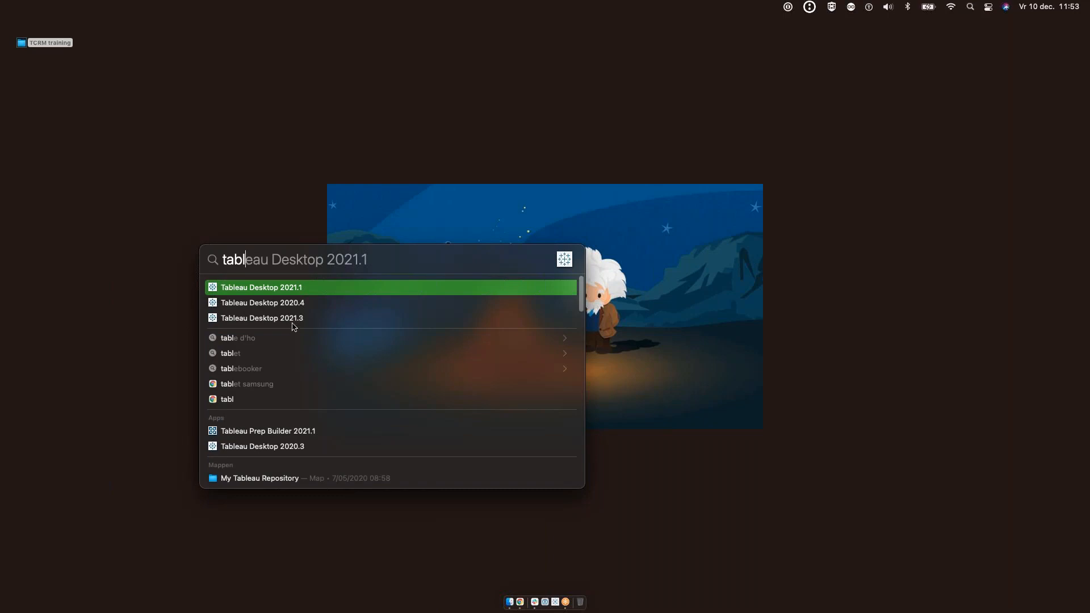
{"action": "double_click", "coordinate": [271, 449]}
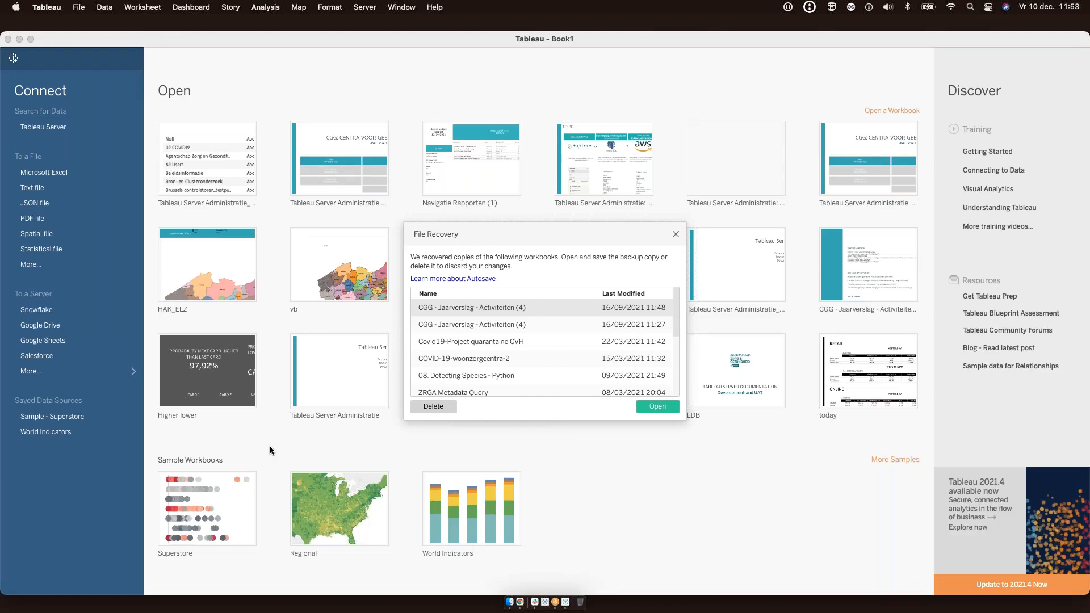
Dismiss File Recovery, restart Tableau for the license change, and begin a Microsoft Excel connection
{"action": "left_click", "coordinate": [676, 235]}
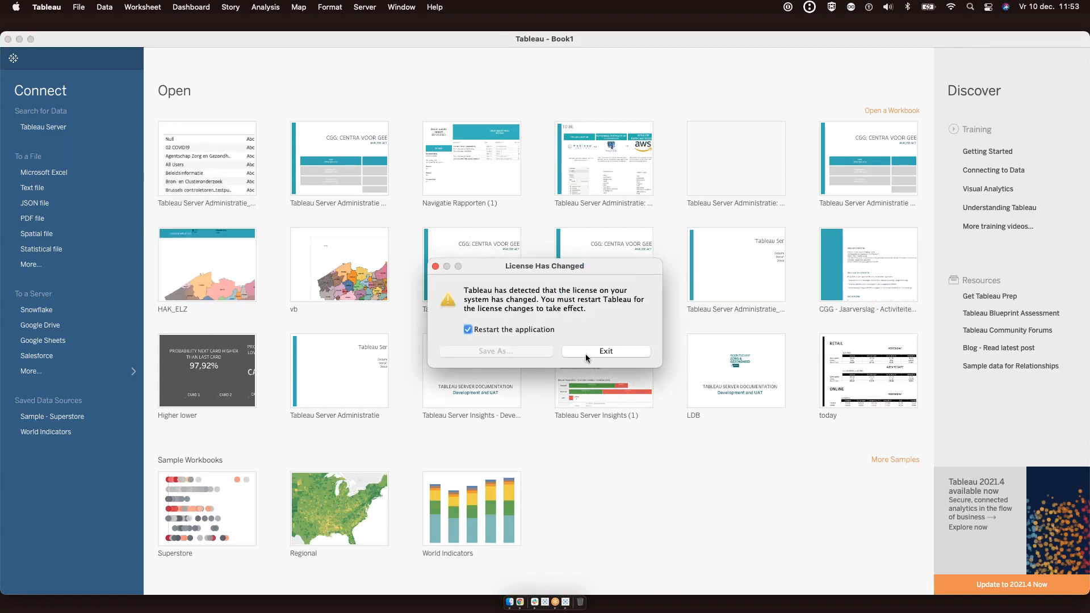
{"action": "left_click", "coordinate": [587, 352]}
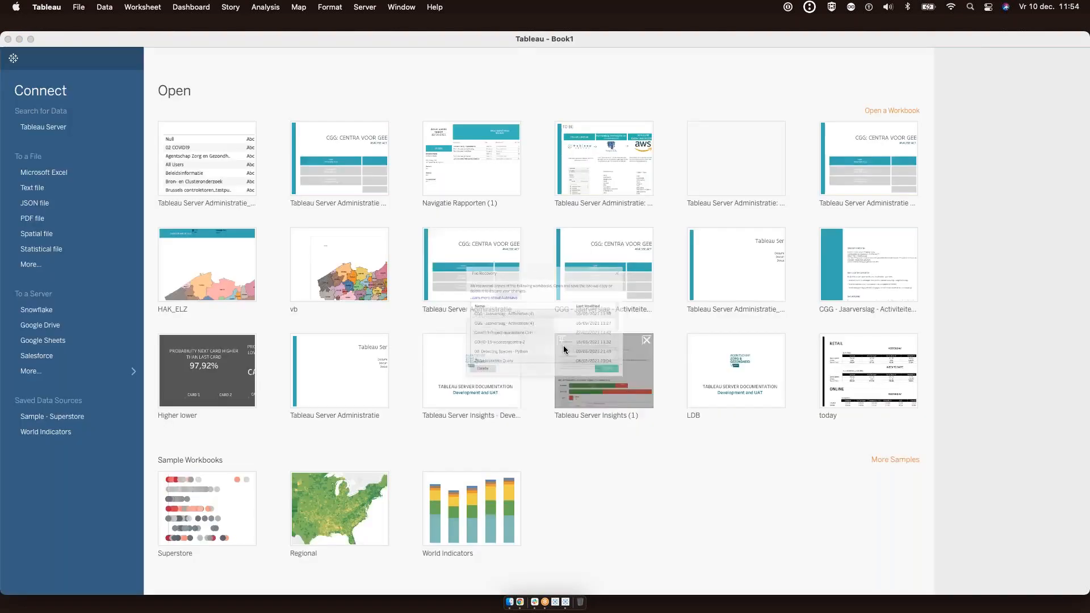
{"action": "left_click", "coordinate": [676, 234]}
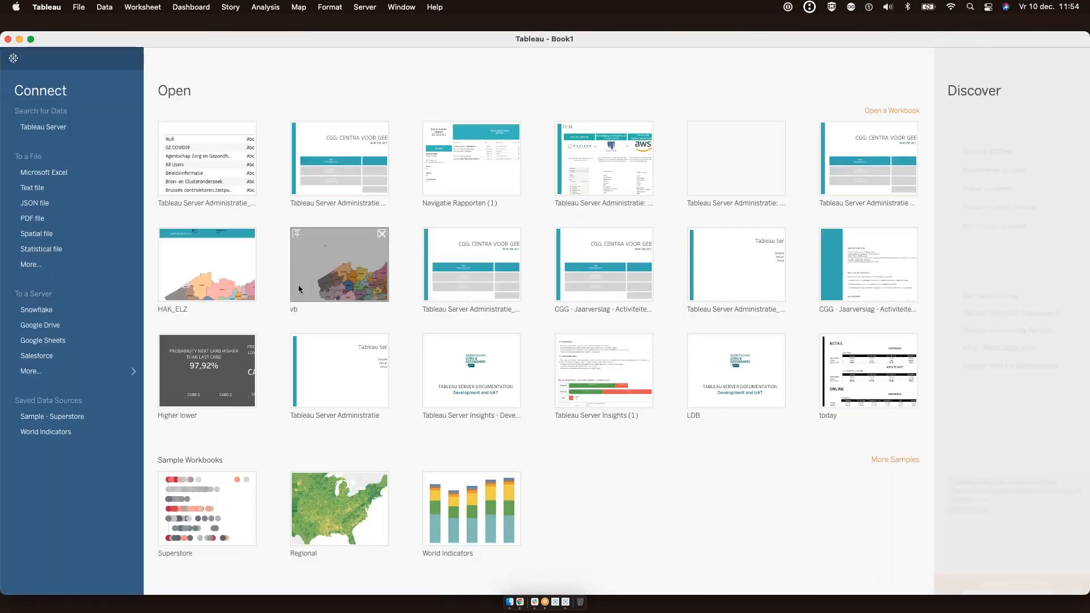
{"action": "left_click", "coordinate": [57, 178]}
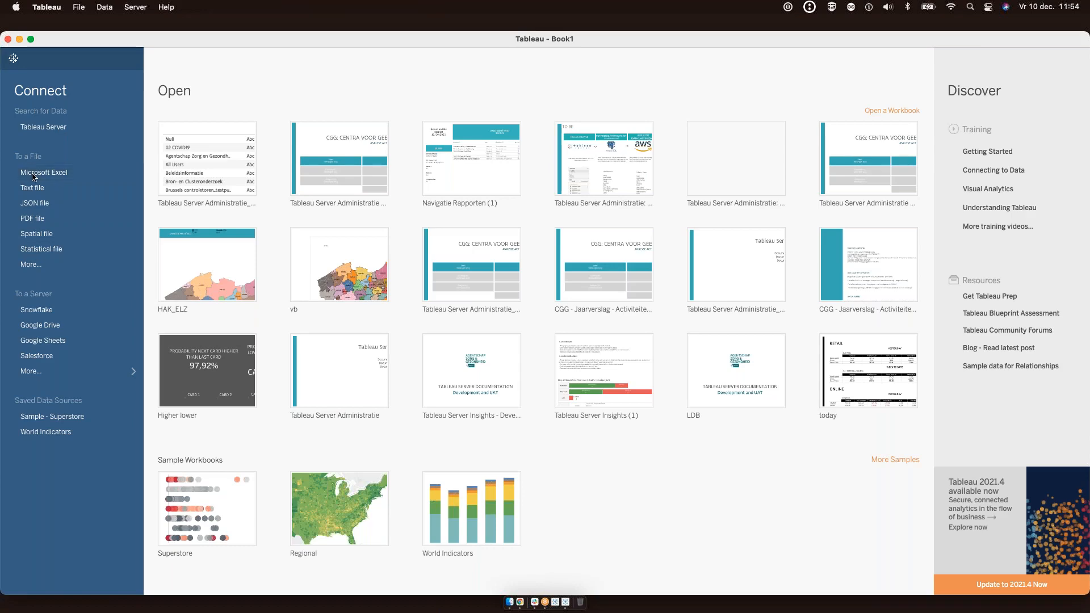
Open New_boat.xlsx from the Desktop's TCRM training folder as the data source
{"action": "left_click", "coordinate": [196, 129]}
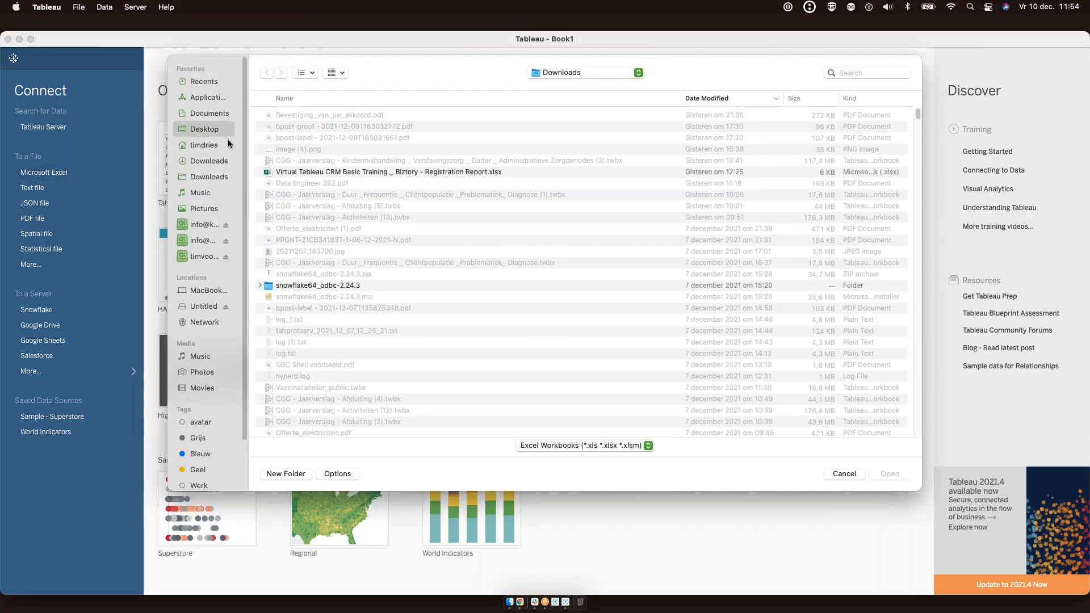
{"action": "left_click", "coordinate": [259, 115]}
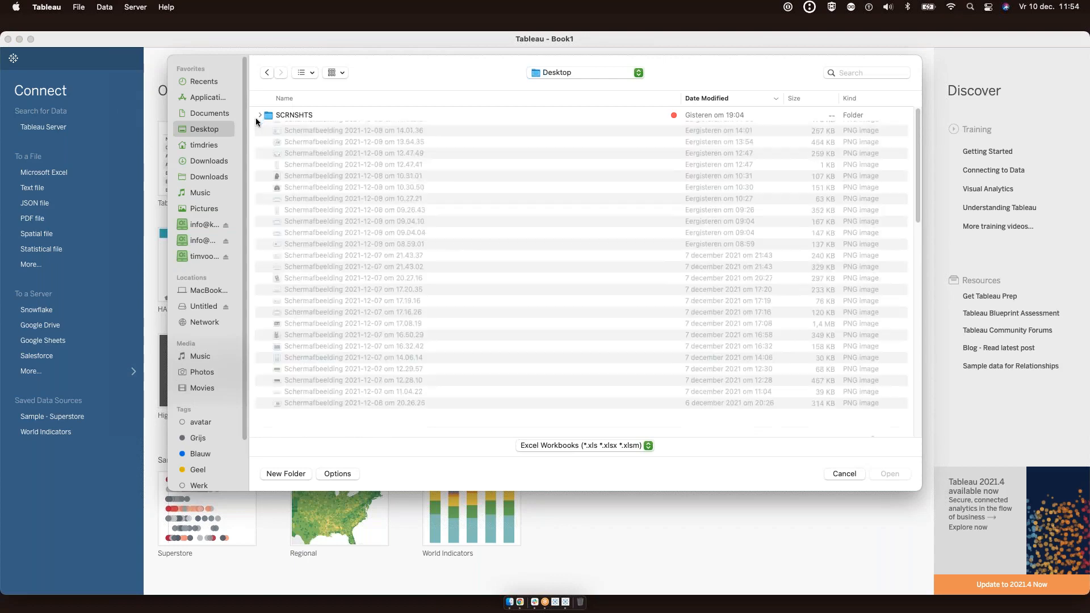
{"action": "left_click", "coordinate": [305, 182]}
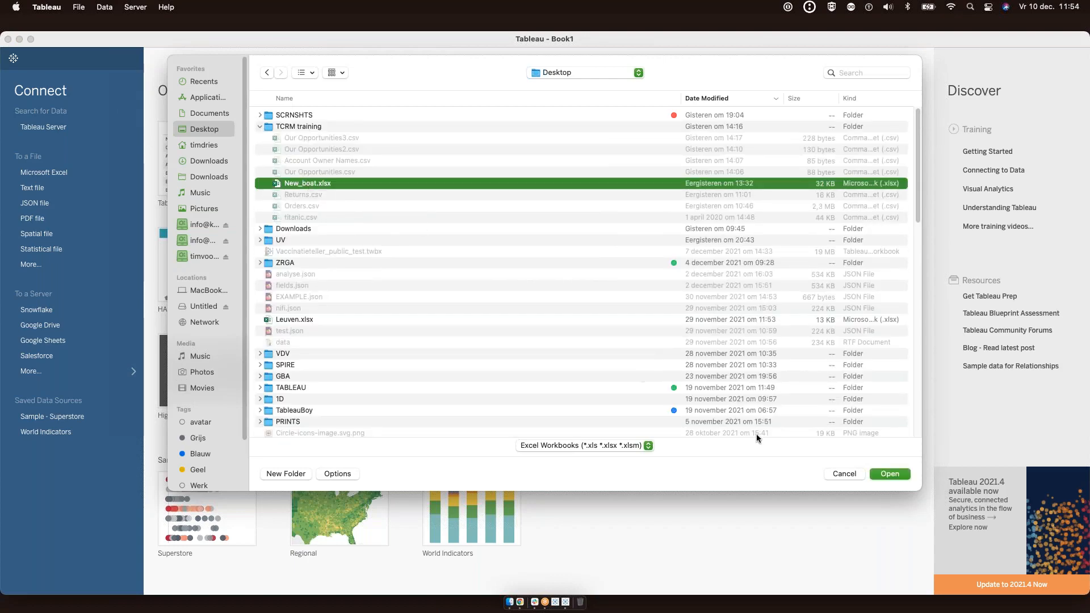
{"action": "left_click", "coordinate": [883, 475]}
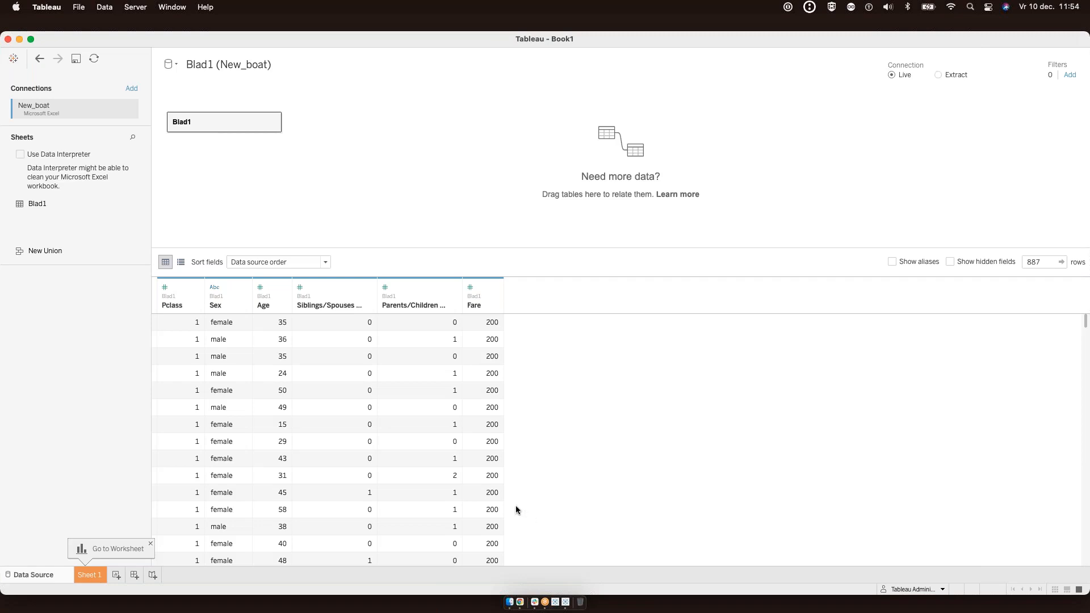
Add blank Sheet 2, then open and cancel the Analytics Extension Connection settings
{"action": "left_click", "coordinate": [116, 576]}
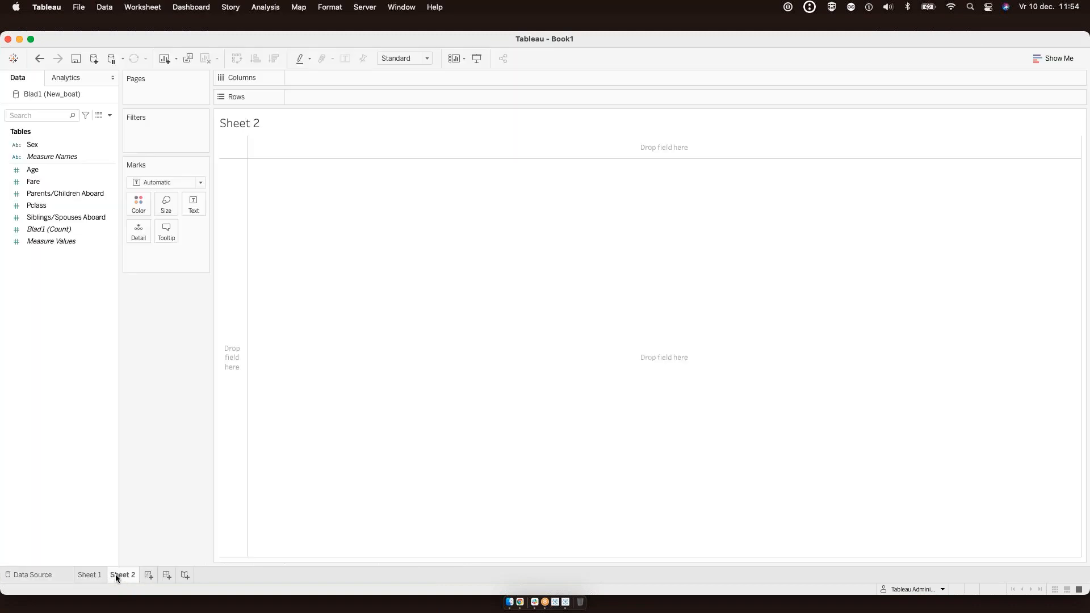
{"action": "left_click", "coordinate": [434, 7]}
{"action": "mouse_move", "coordinate": [516, 135]}
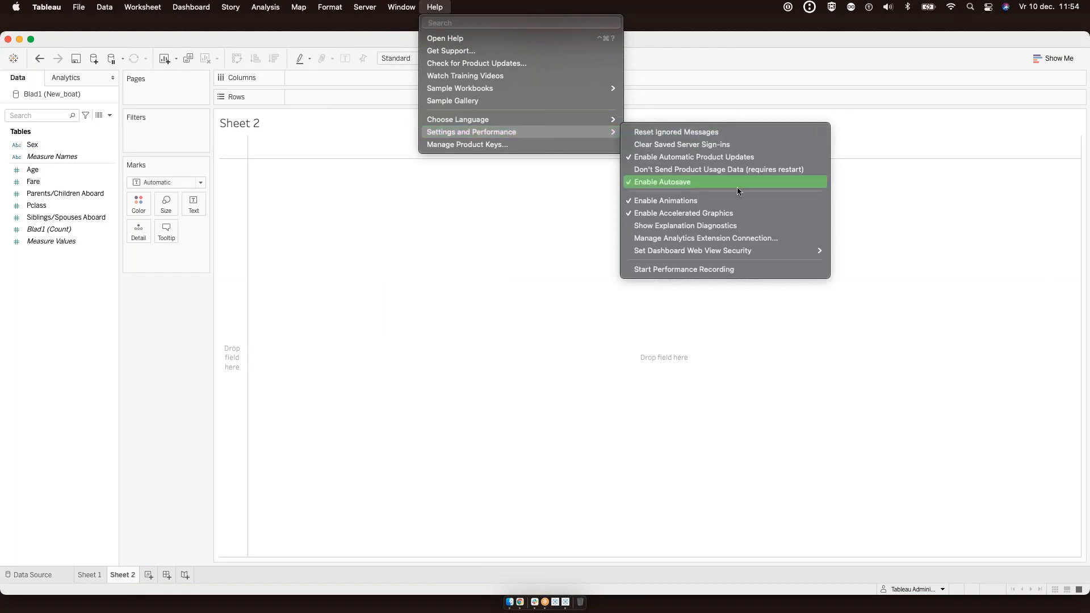
{"action": "left_click", "coordinate": [729, 239]}
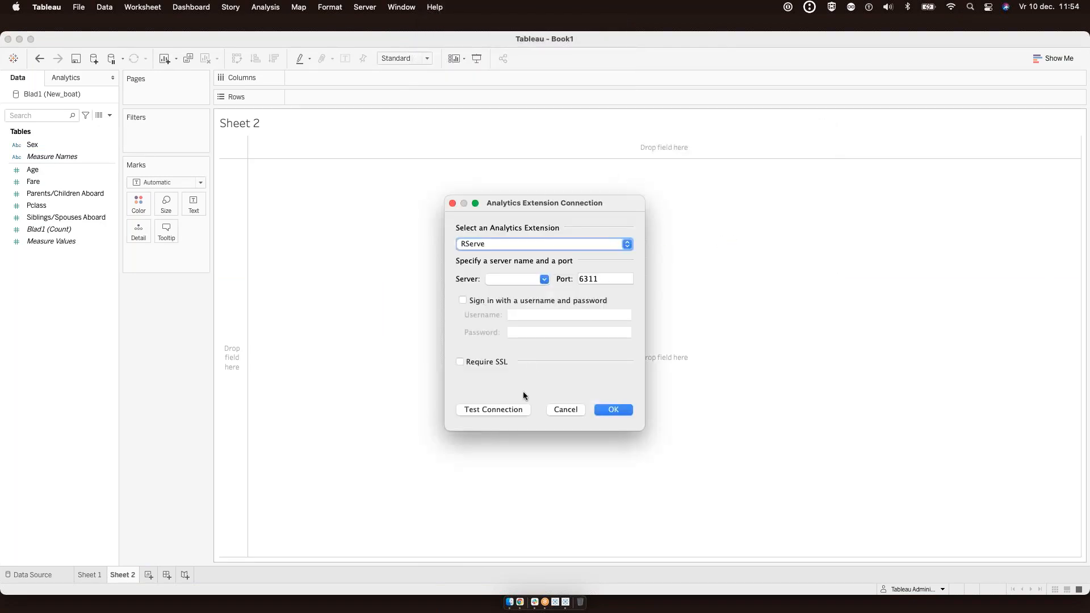
{"action": "left_click", "coordinate": [565, 410]}
Reopen Analytics Extension Connection, check the extension type list, and cancel, keeping RServe
{"action": "mouse_move", "coordinate": [533, 128]}
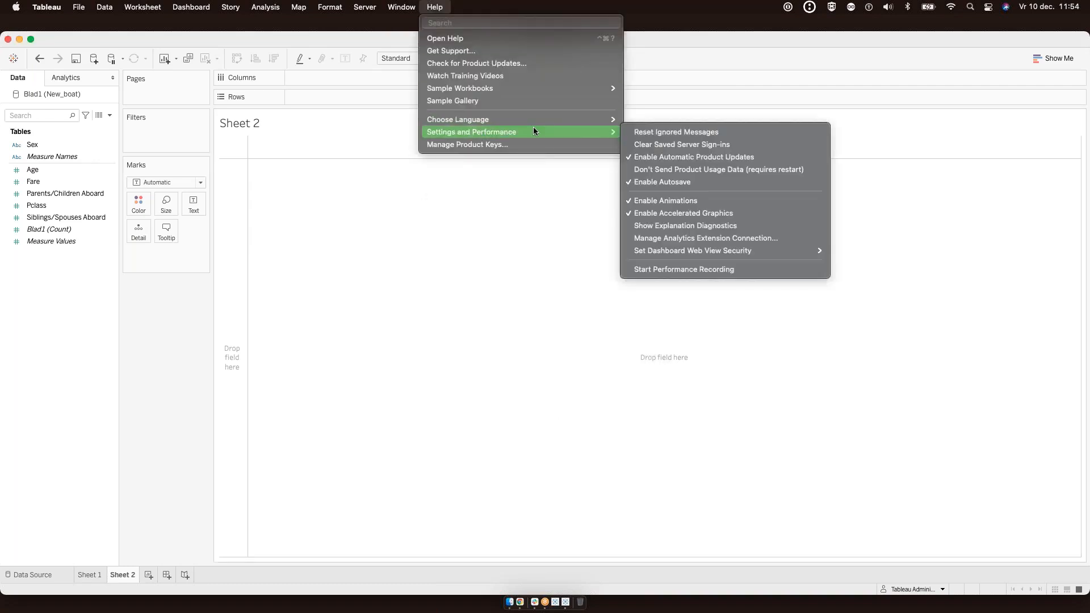
{"action": "left_click", "coordinate": [737, 238]}
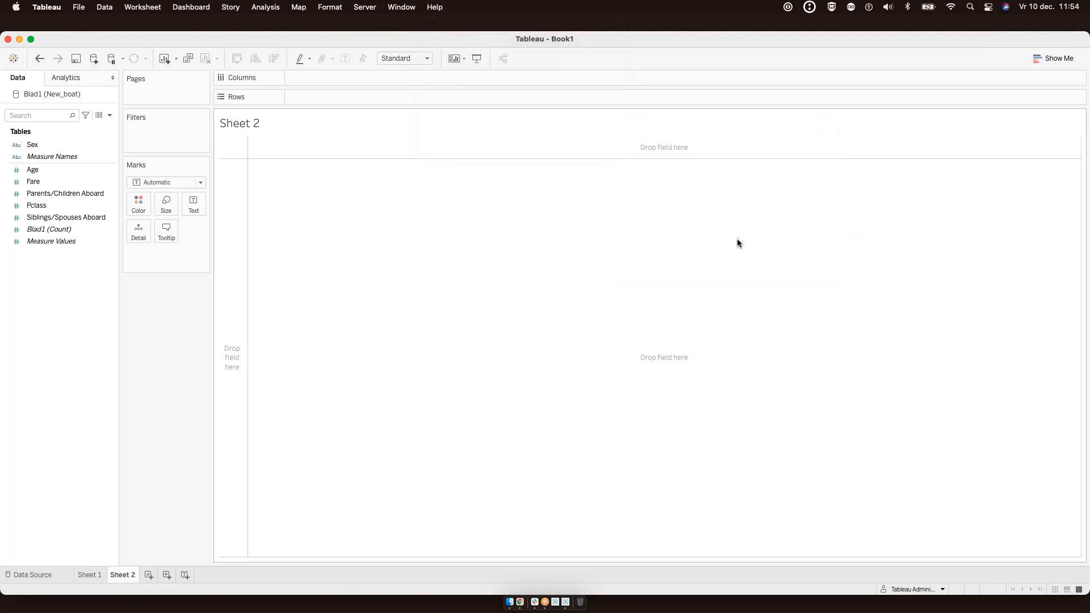
{"action": "left_click", "coordinate": [616, 246]}
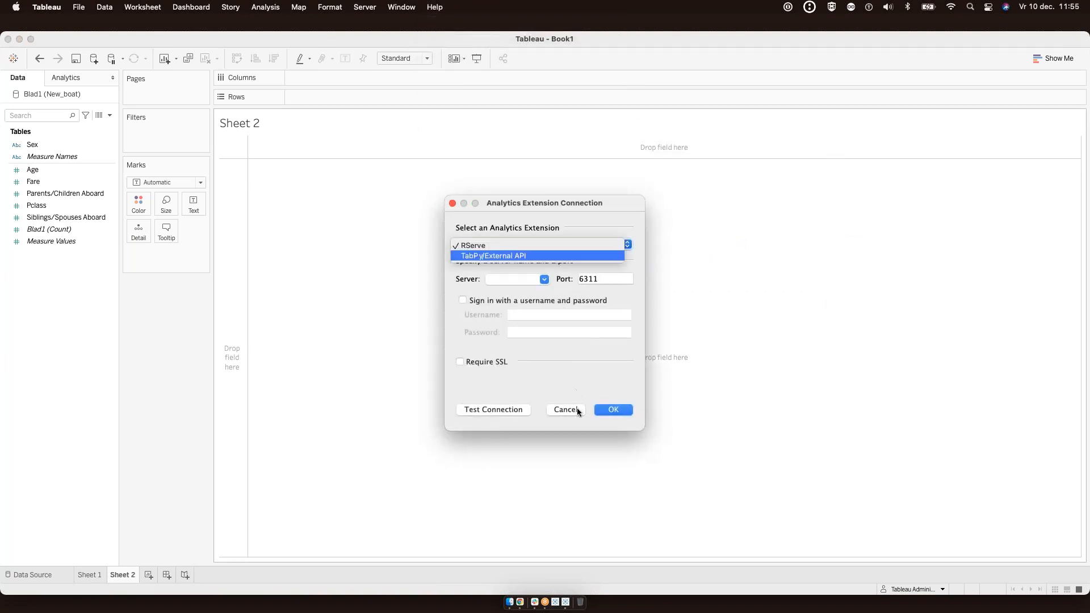
{"action": "left_click", "coordinate": [577, 407]}
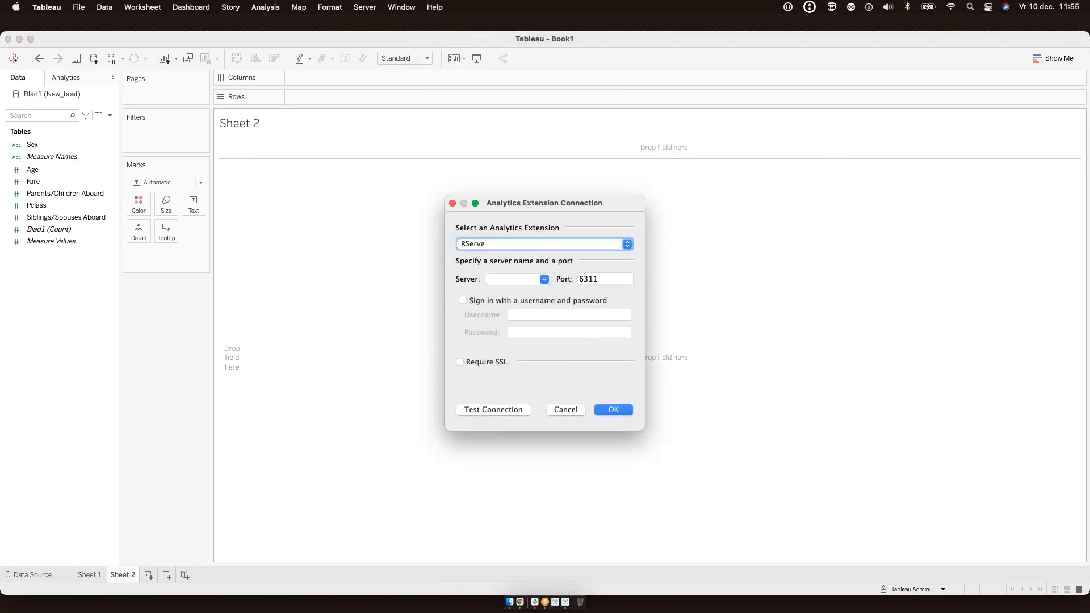
{"action": "left_click", "coordinate": [558, 413]}
Launch Tableau Desktop 2021.1 via Spotlight search 'tabl'
{"action": "key", "text": "super+space"}
{"action": "type", "text": "tabl"}
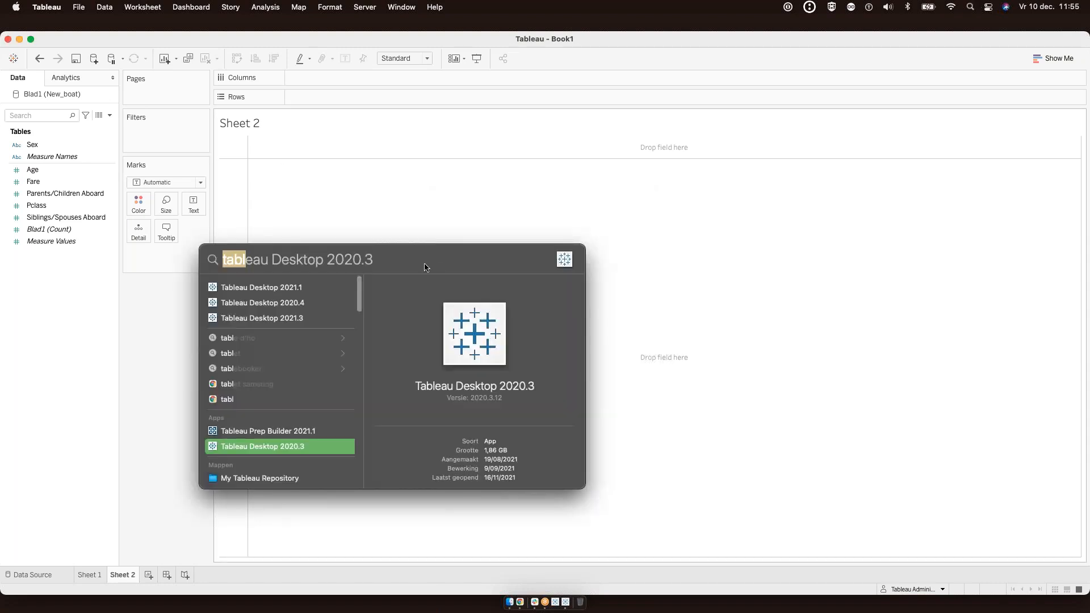
{"action": "left_click", "coordinate": [275, 286]}
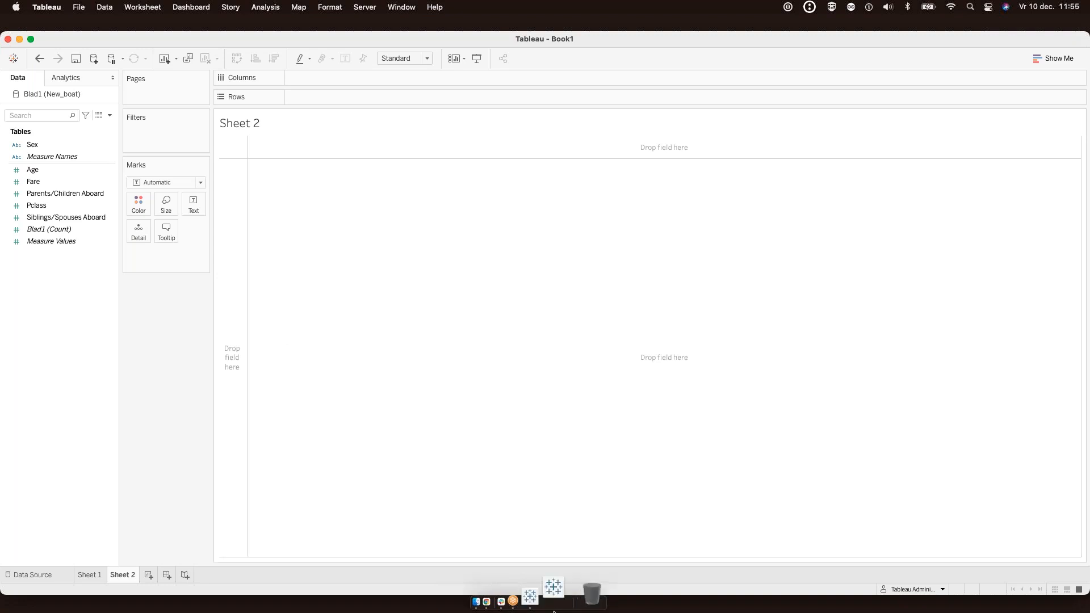
Quit the old running Tableau from the Dock without saving
{"action": "right_click", "coordinate": [565, 584]}
{"action": "left_click", "coordinate": [563, 542]}
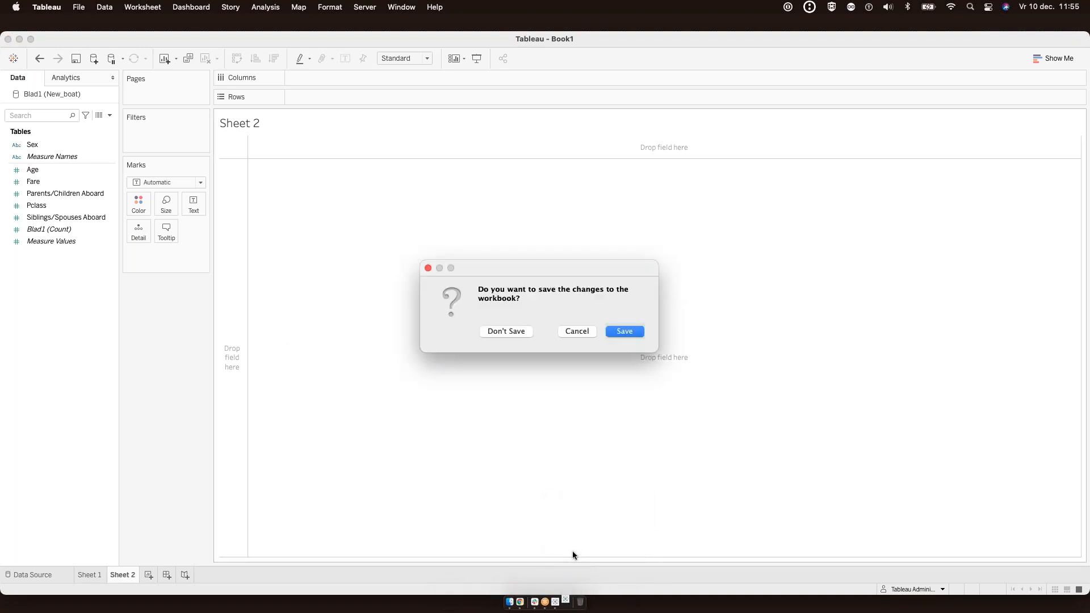
{"action": "left_click", "coordinate": [506, 331]}
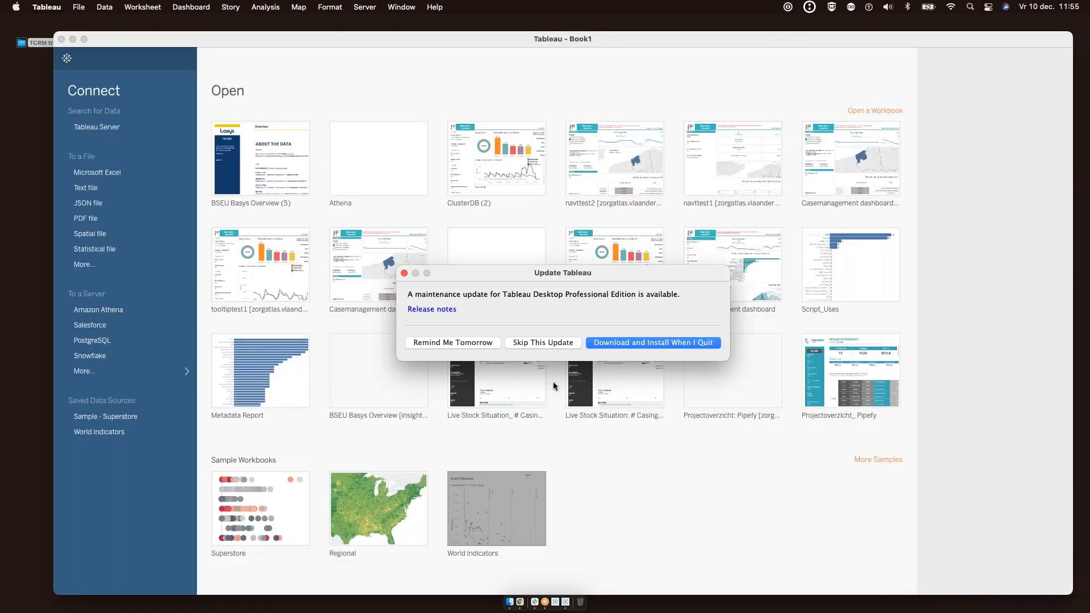
Skip the maintenance update, dismiss File Recovery, and restart Tableau for the license change
{"action": "left_click", "coordinate": [569, 340]}
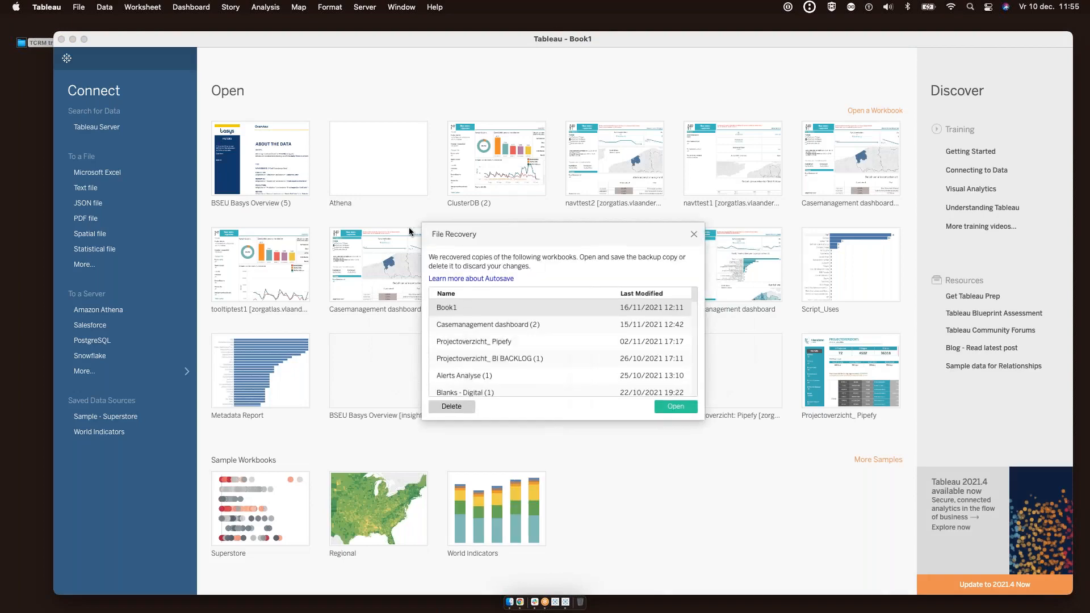
{"action": "left_click", "coordinate": [693, 234]}
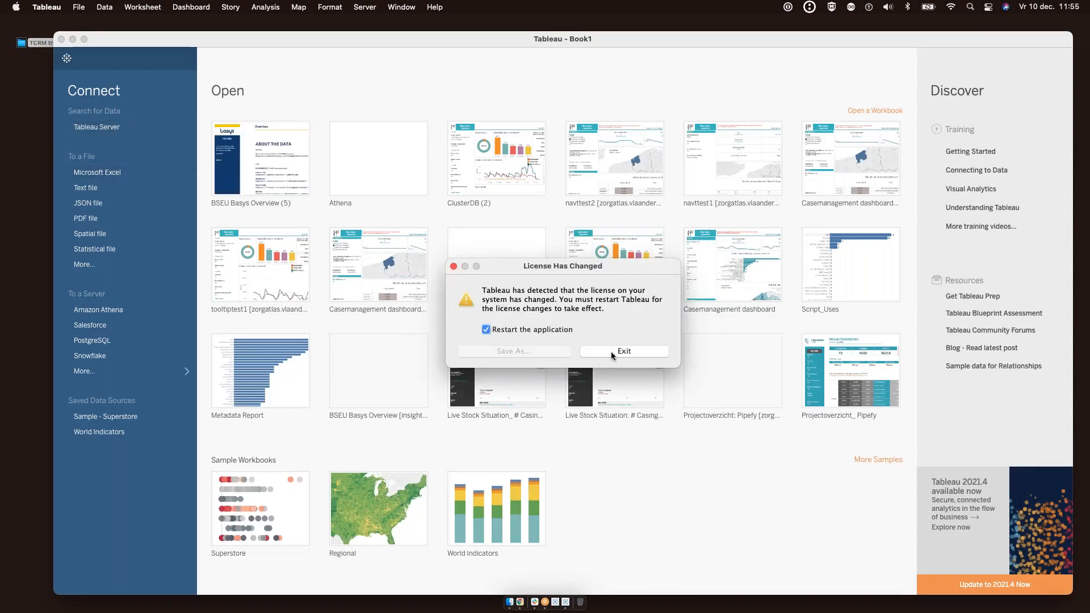
{"action": "left_click", "coordinate": [611, 351]}
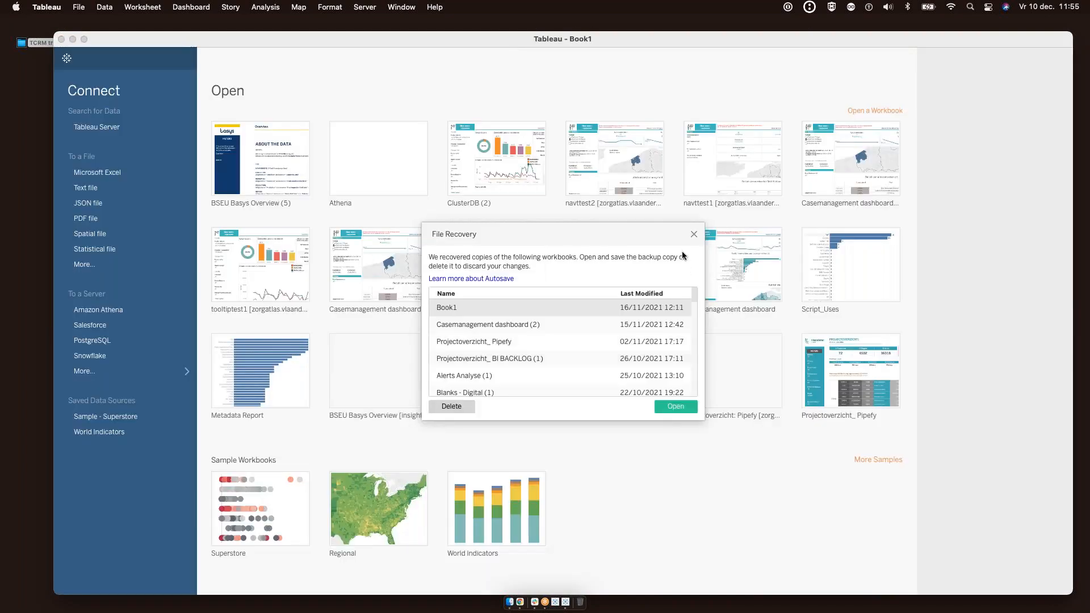
{"action": "left_click", "coordinate": [693, 234]}
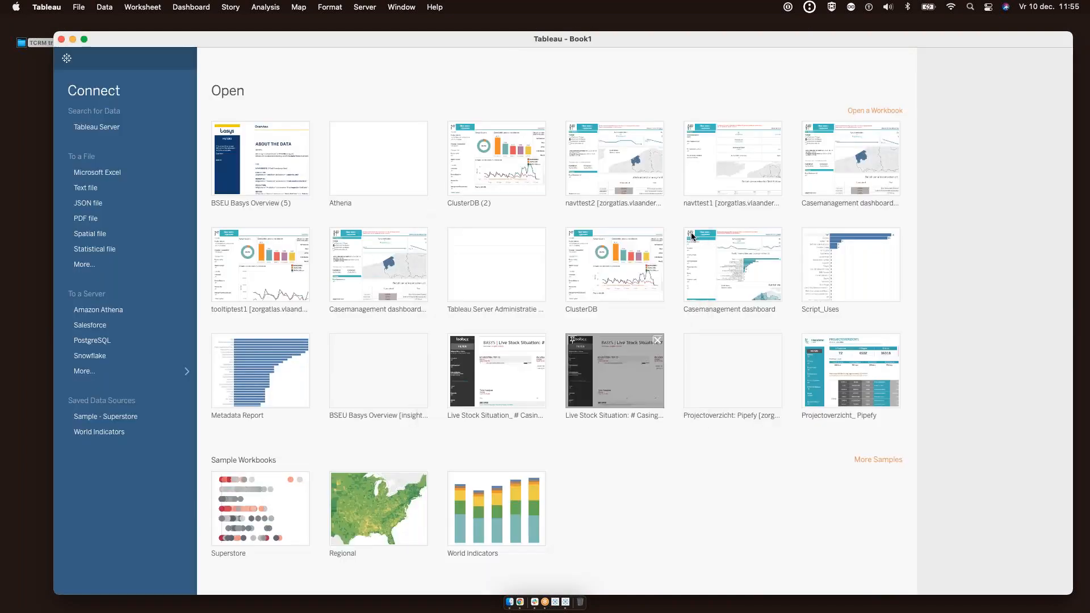
Connect to the New_boat.xlsx Excel workbook
{"action": "left_click", "coordinate": [109, 172]}
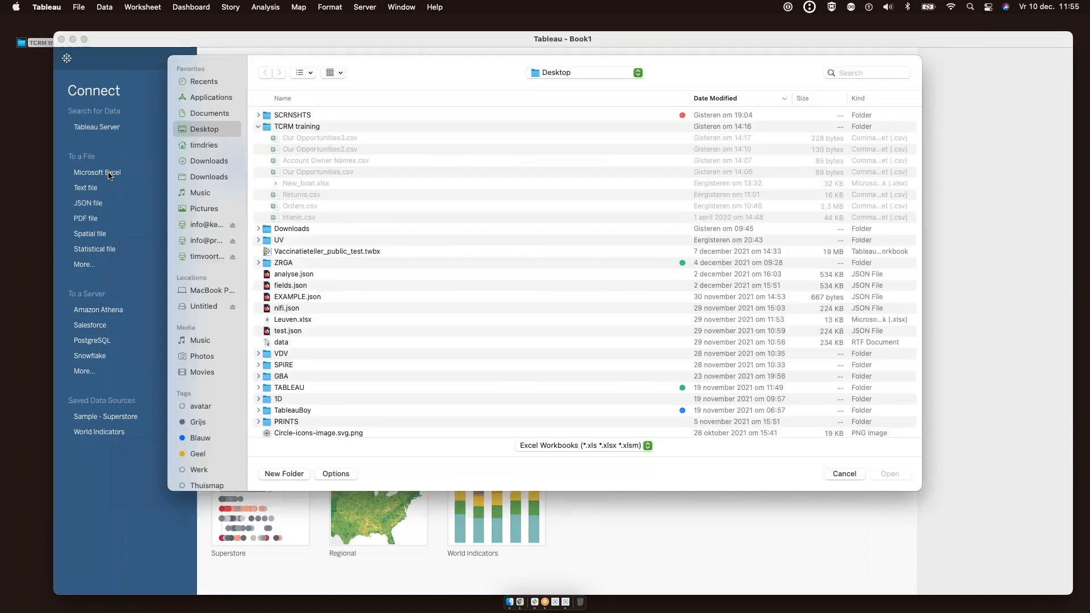
{"action": "left_click", "coordinate": [307, 183]}
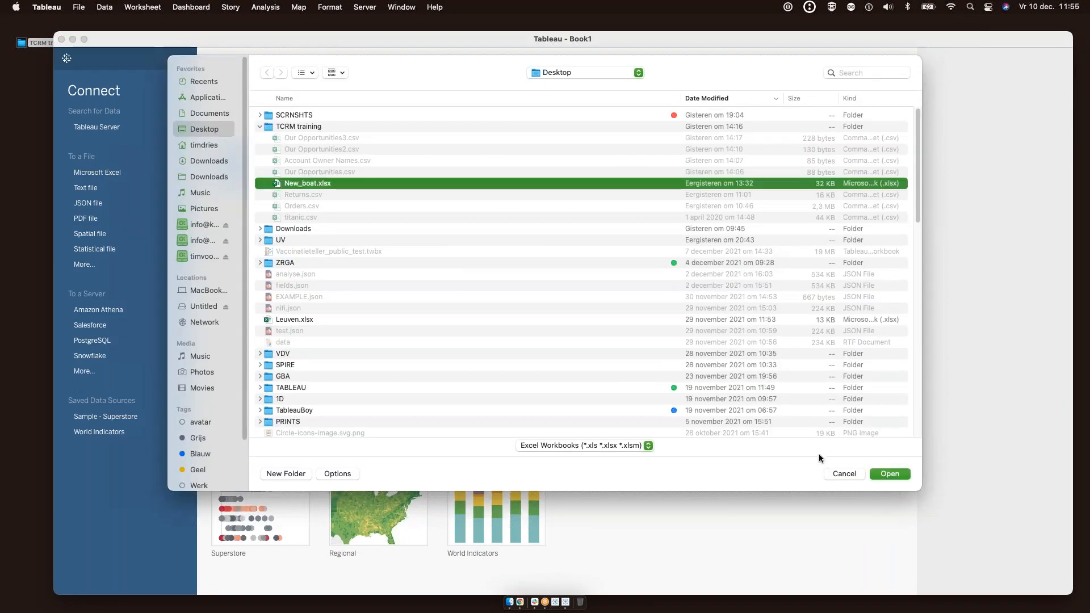
{"action": "left_click", "coordinate": [890, 474]}
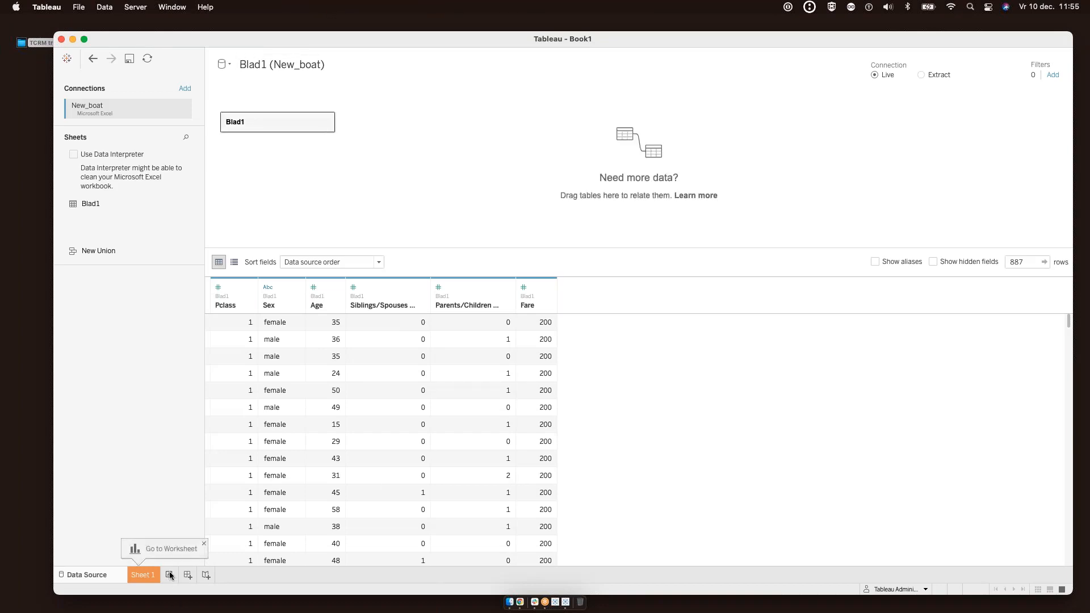
Add Sheet 2, open the Einstein Discovery analytics extension settings, and test the connection
{"action": "left_click", "coordinate": [170, 574]}
{"action": "left_click", "coordinate": [434, 7]}
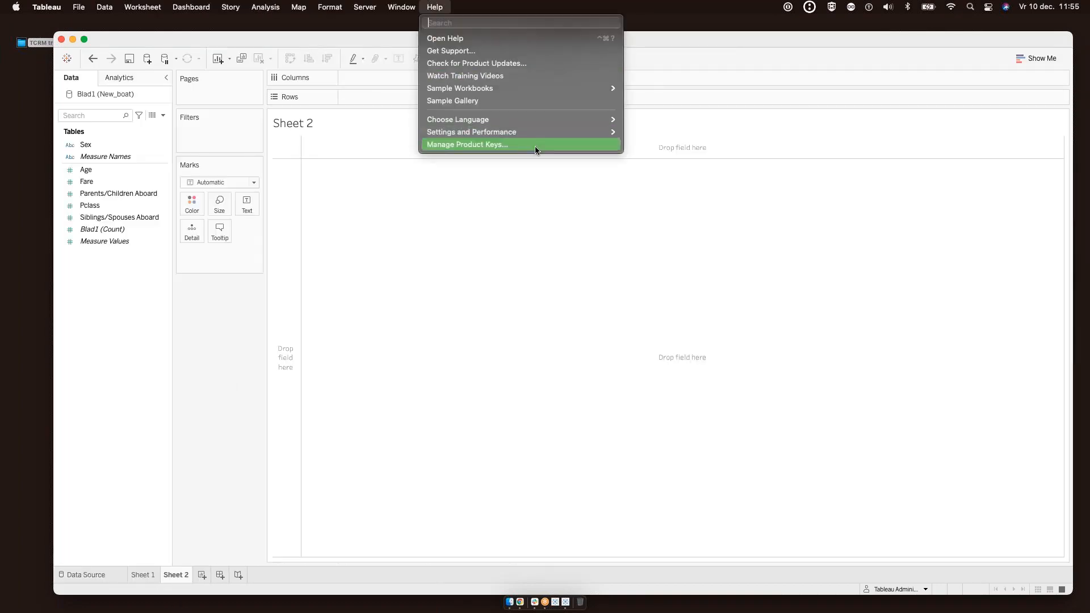
{"action": "mouse_move", "coordinate": [552, 131]}
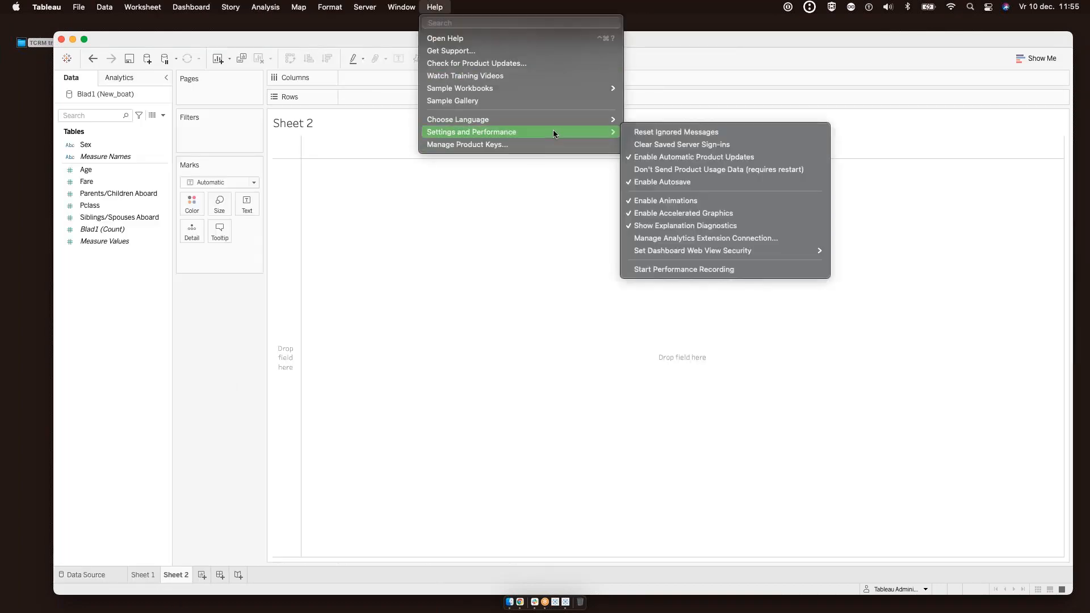
{"action": "left_click", "coordinate": [747, 239]}
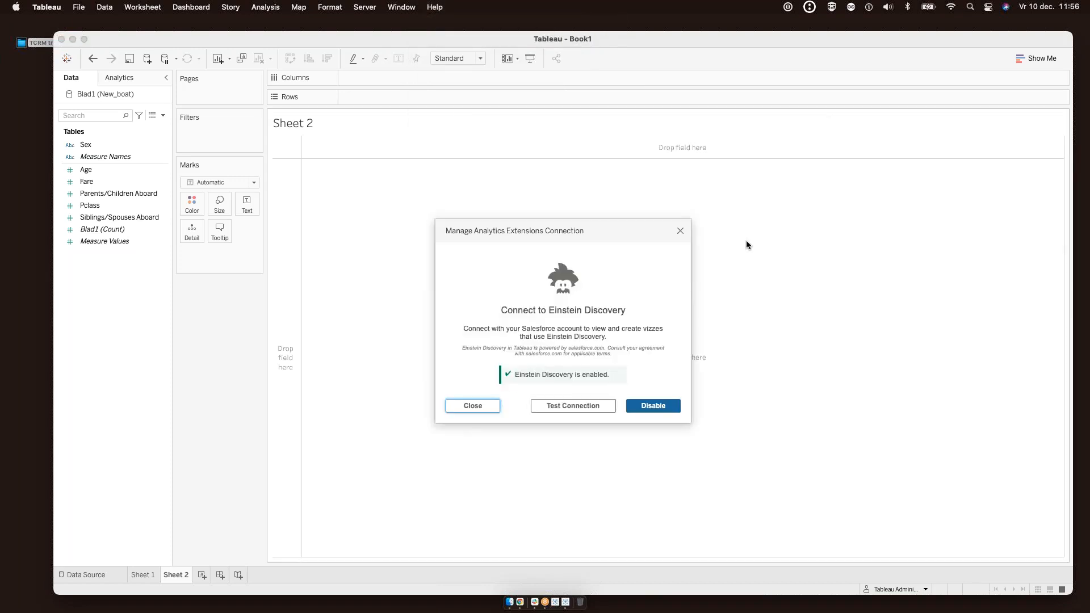
{"action": "left_click_drag", "start_coordinate": [602, 234], "coordinate": [550, 193]}
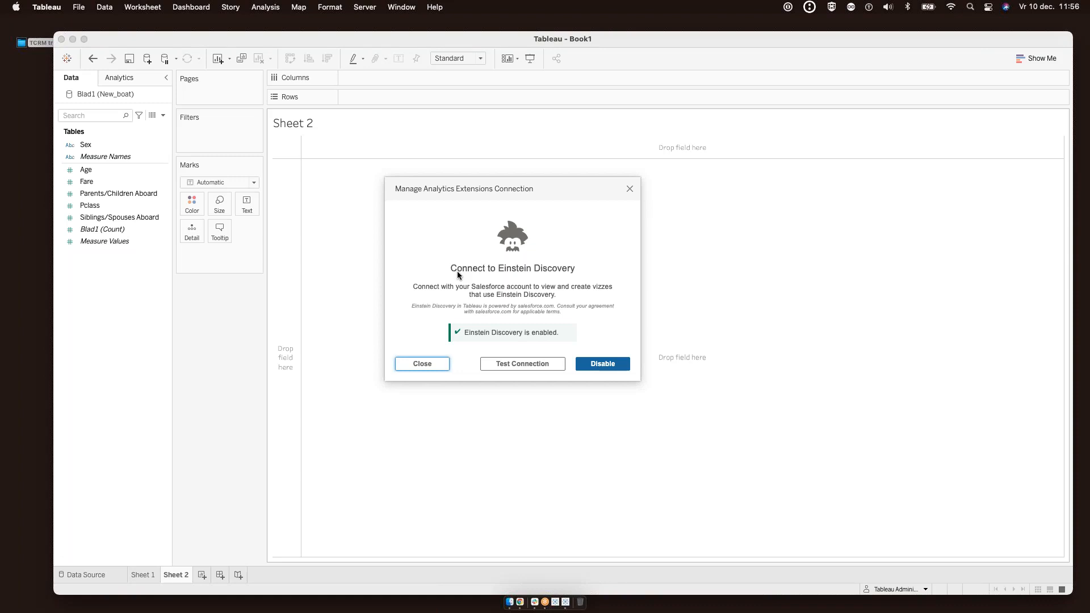
{"action": "left_click", "coordinate": [507, 367]}
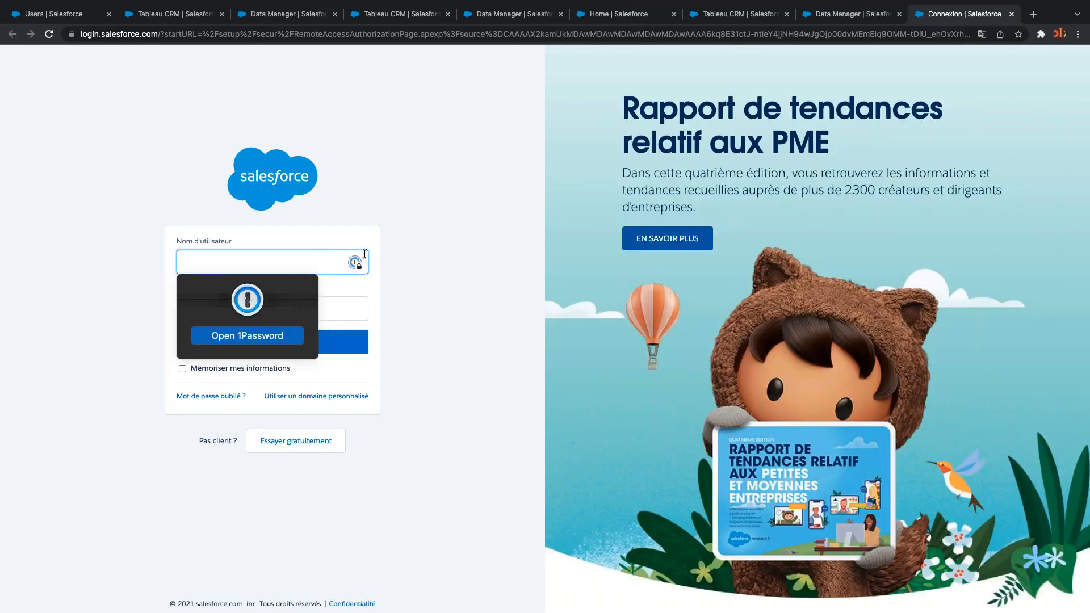
Sign in to Salesforce using the saved login
{"action": "left_click", "coordinate": [238, 336]}
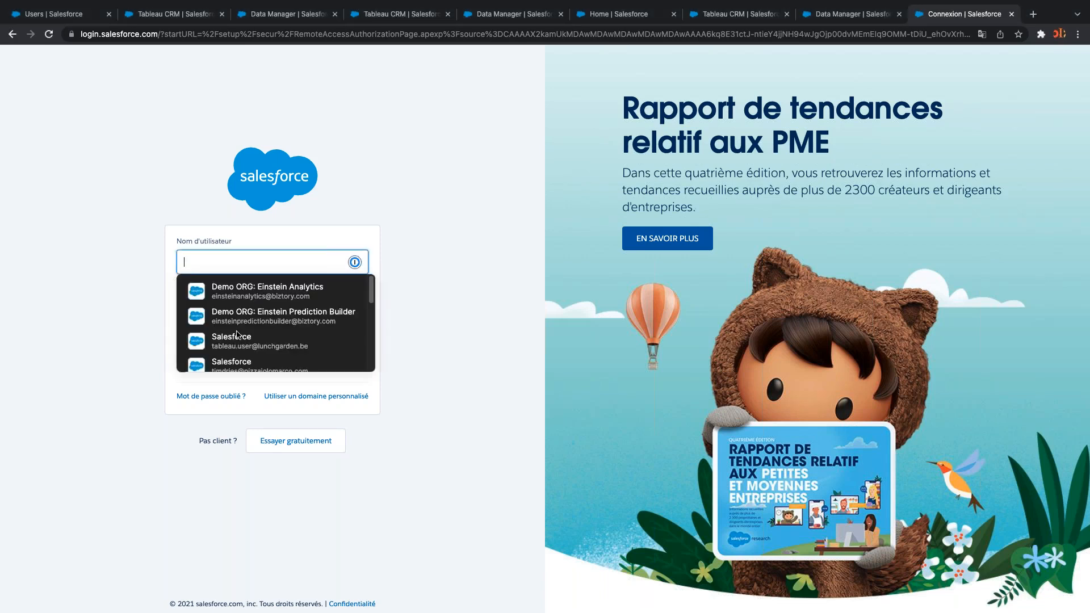
{"action": "type", "text": "trr"}
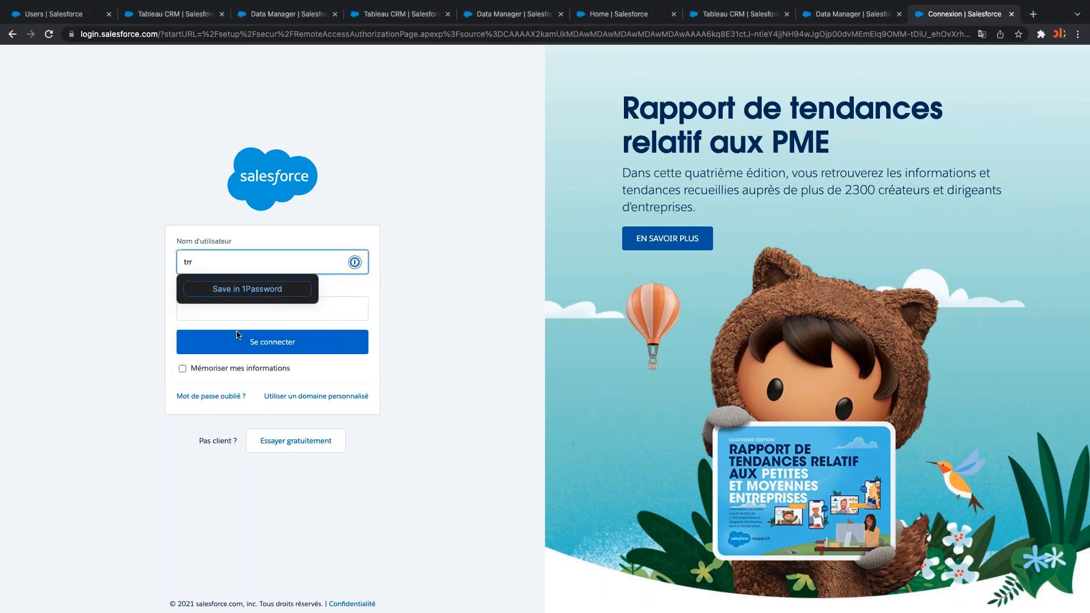
{"action": "key", "text": "BackSpace"}
{"action": "type", "text": "a"}
{"action": "left_click", "coordinate": [253, 291]}
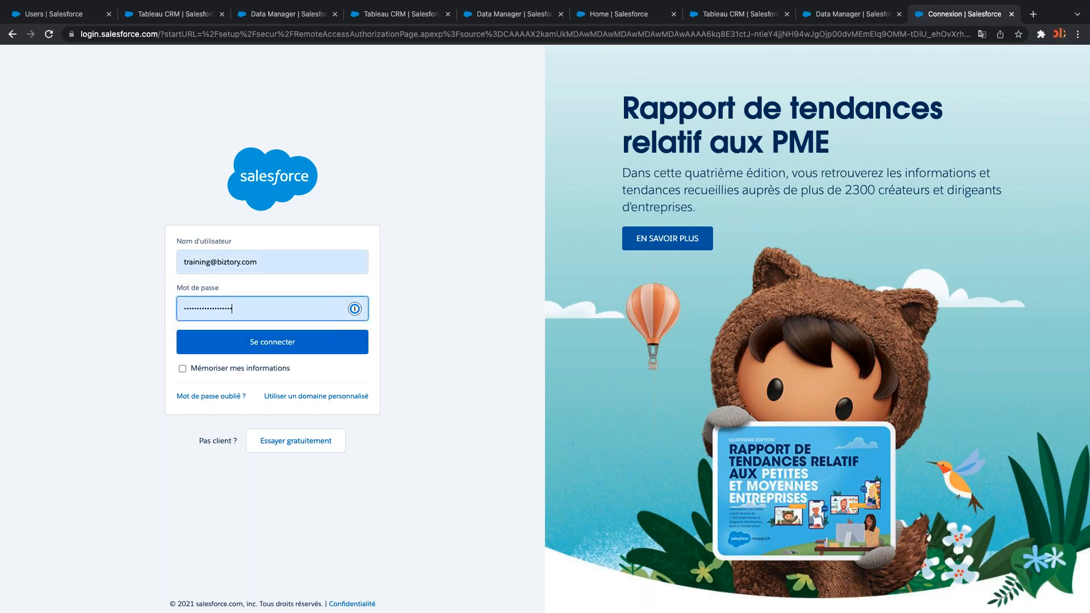
{"action": "left_click", "coordinate": [270, 346]}
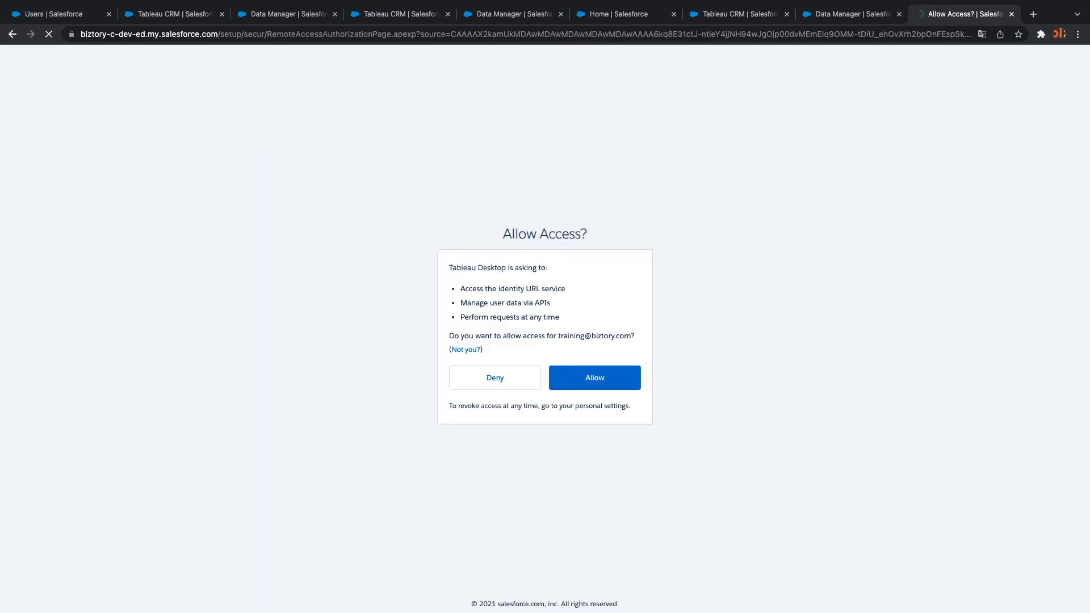
Allow Tableau Desktop access to the Salesforce account and return to Tableau
{"action": "left_click", "coordinate": [564, 382]}
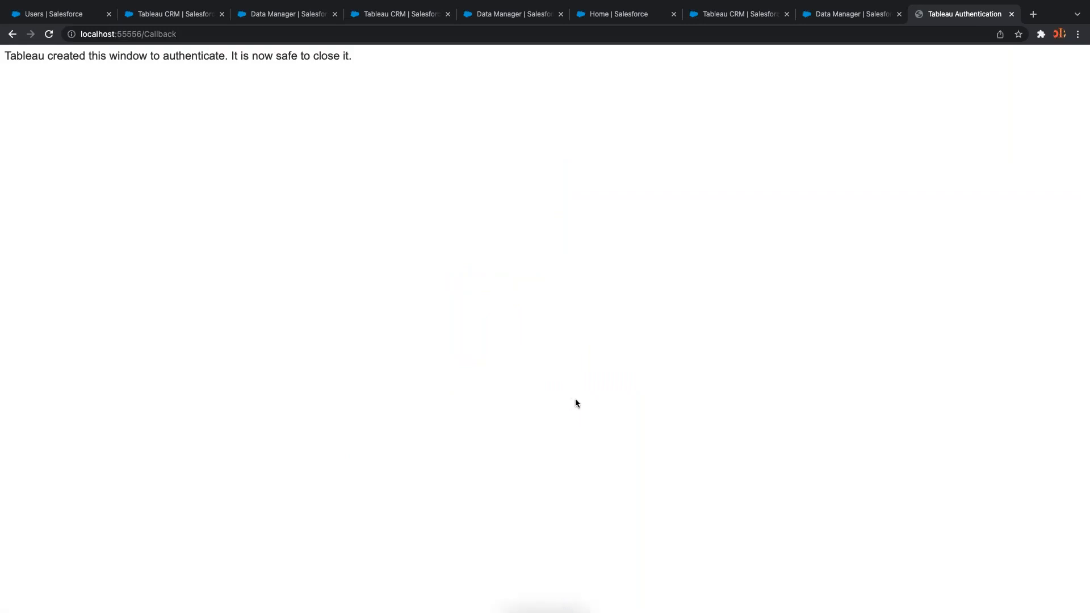
{"action": "mouse_move", "coordinate": [531, 591]}
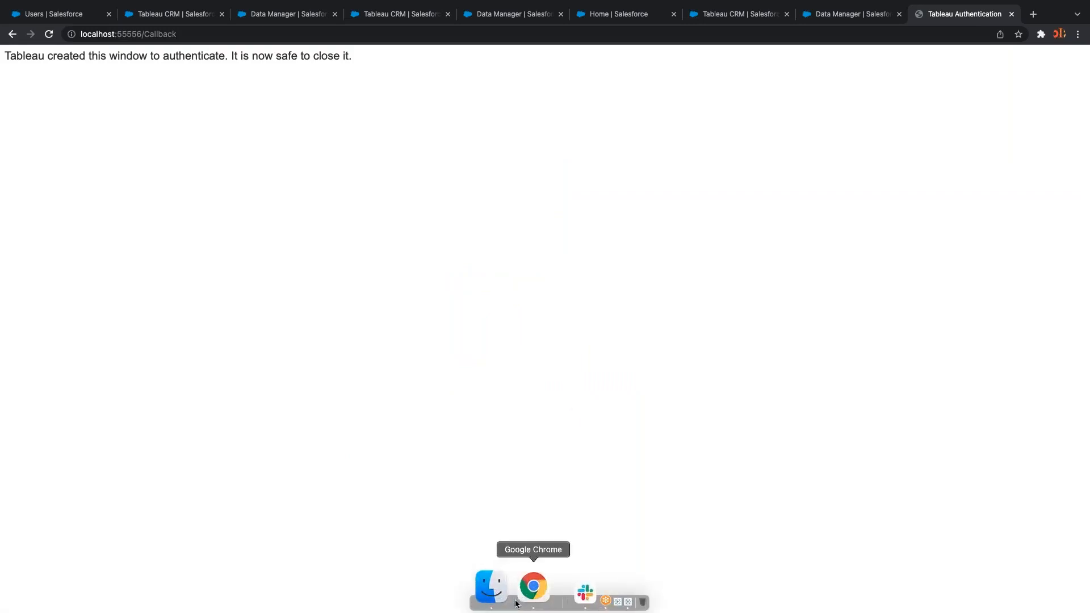
{"action": "left_click", "coordinate": [565, 580]}
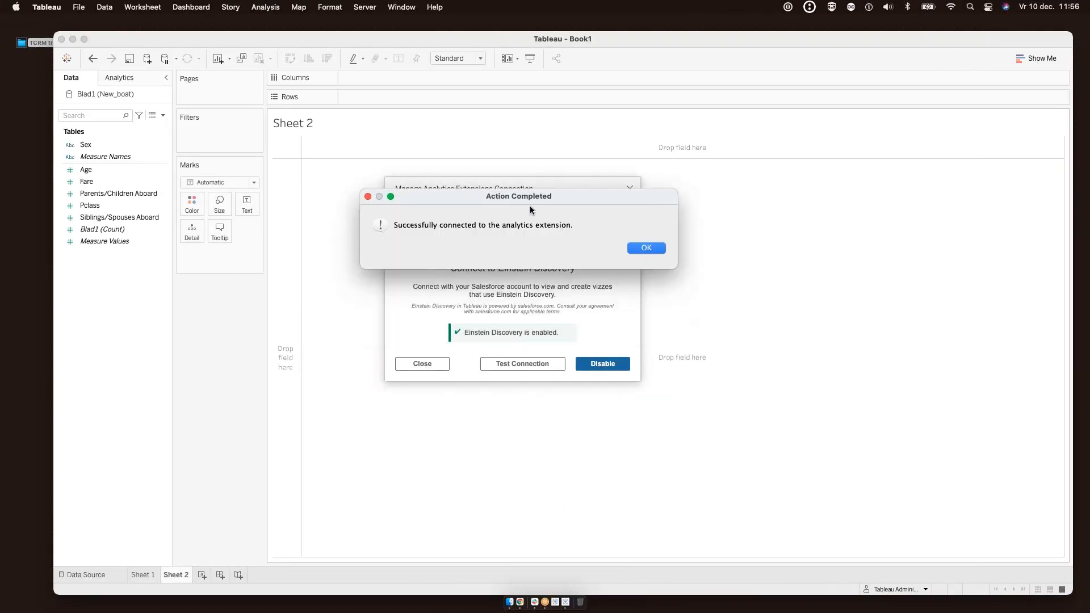
Close the connection dialogs, add Dashboard 1 with an Einstein Discovery extension, leaving it unconfigured
{"action": "left_click", "coordinate": [646, 248]}
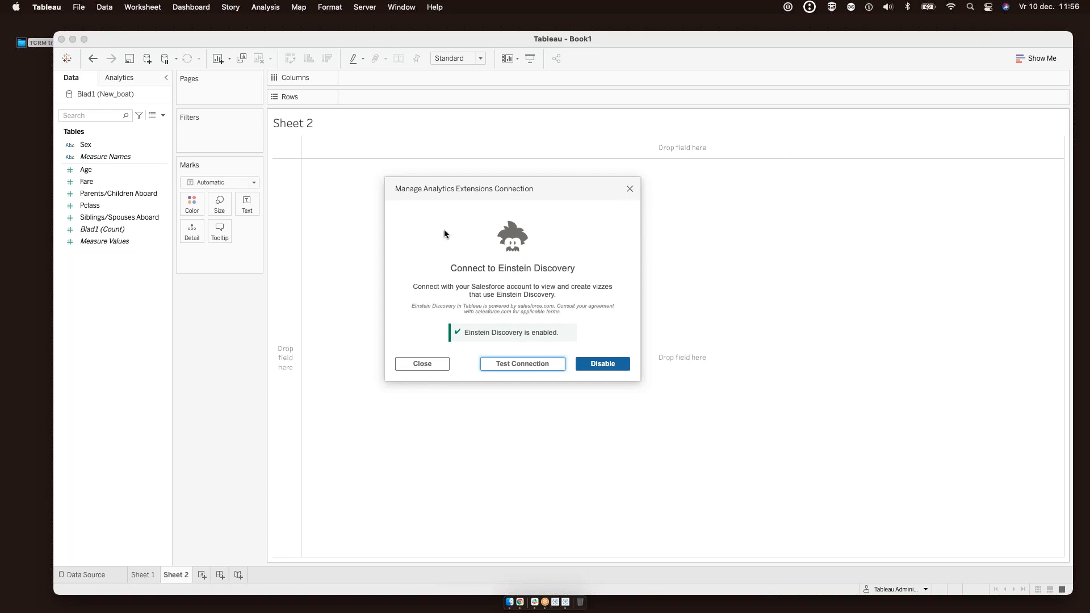
{"action": "left_click", "coordinate": [629, 190]}
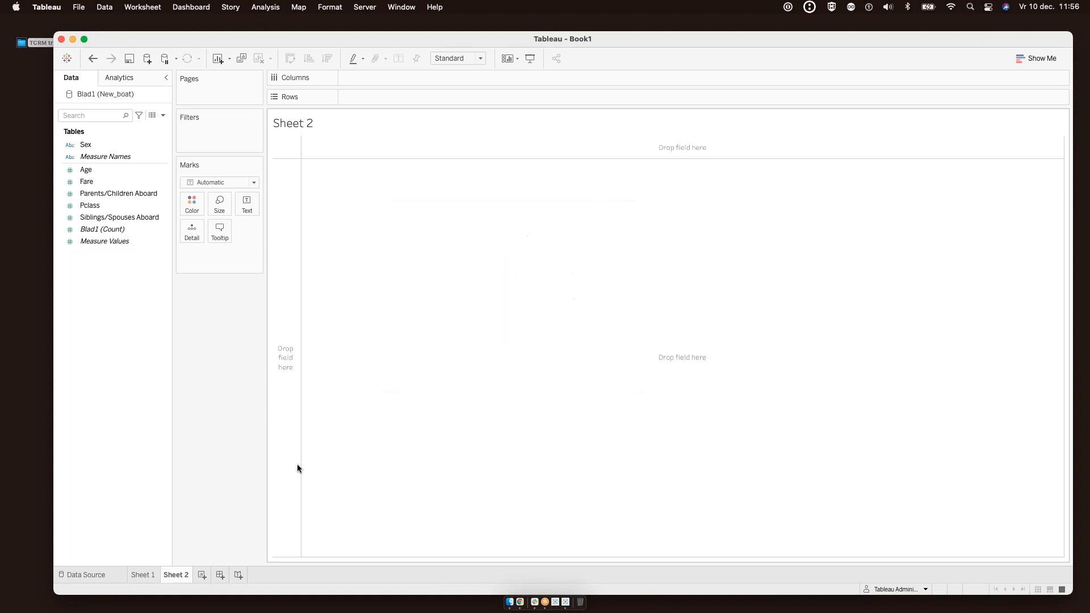
{"action": "left_click", "coordinate": [220, 575]}
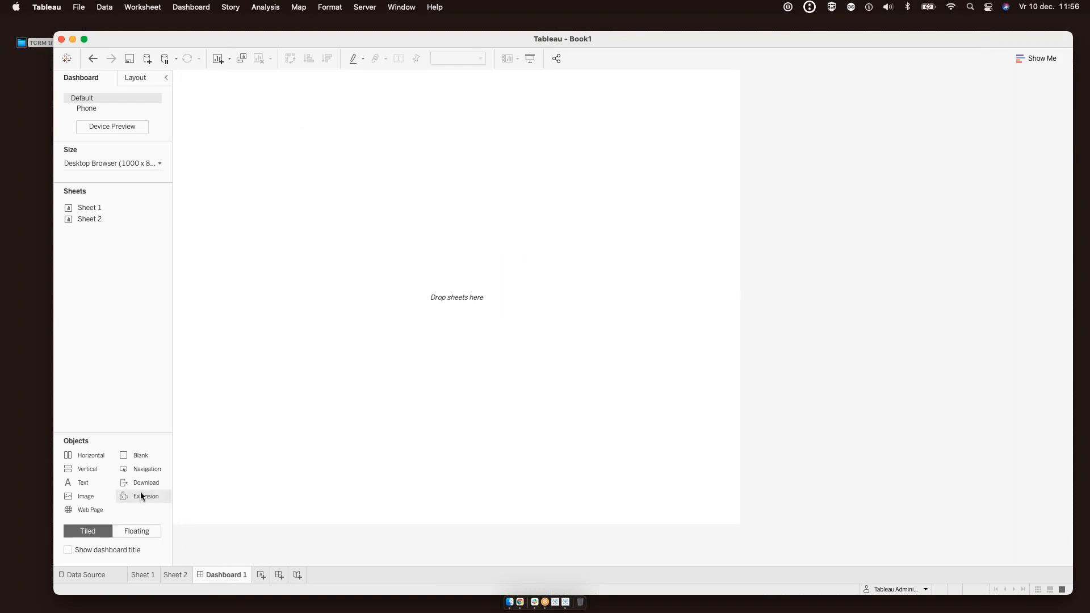
{"action": "left_click_drag", "start_coordinate": [142, 495], "coordinate": [414, 214]}
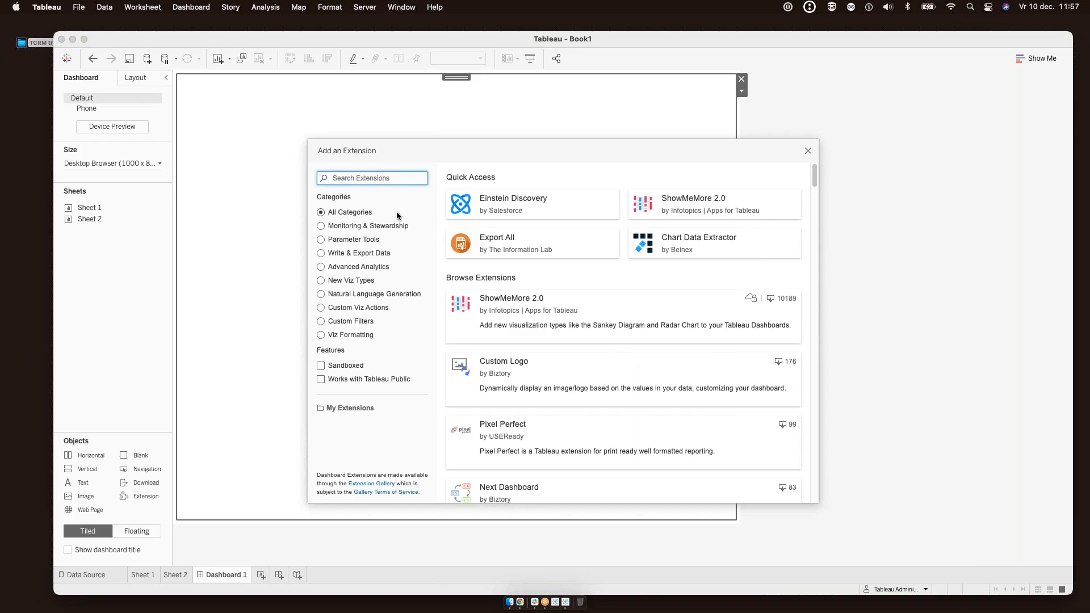
{"action": "left_click", "coordinate": [515, 202]}
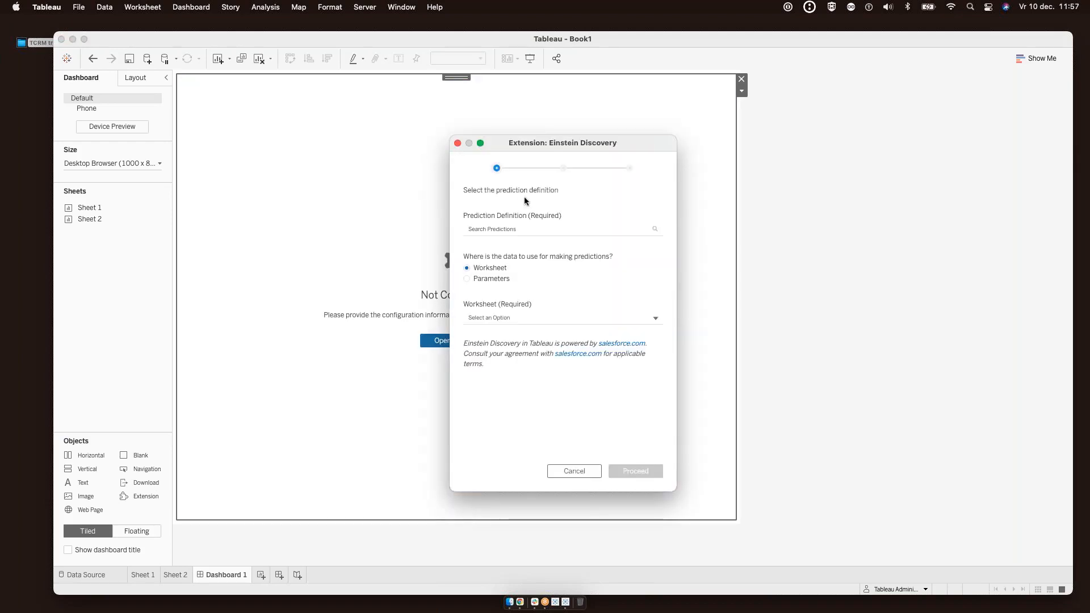
{"action": "left_click", "coordinate": [536, 228]}
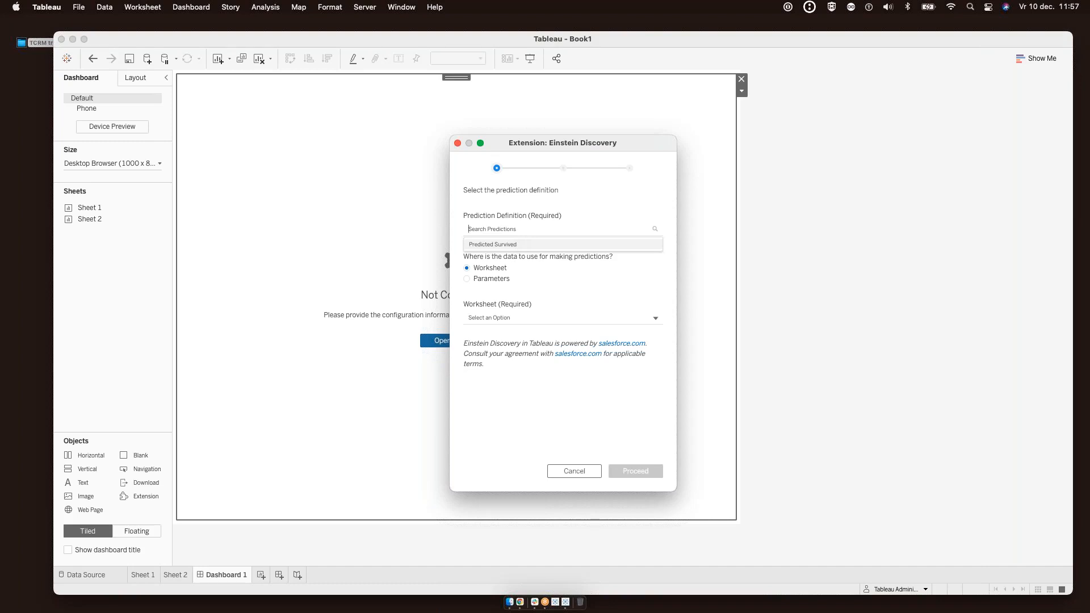
{"action": "left_click", "coordinate": [574, 471]}
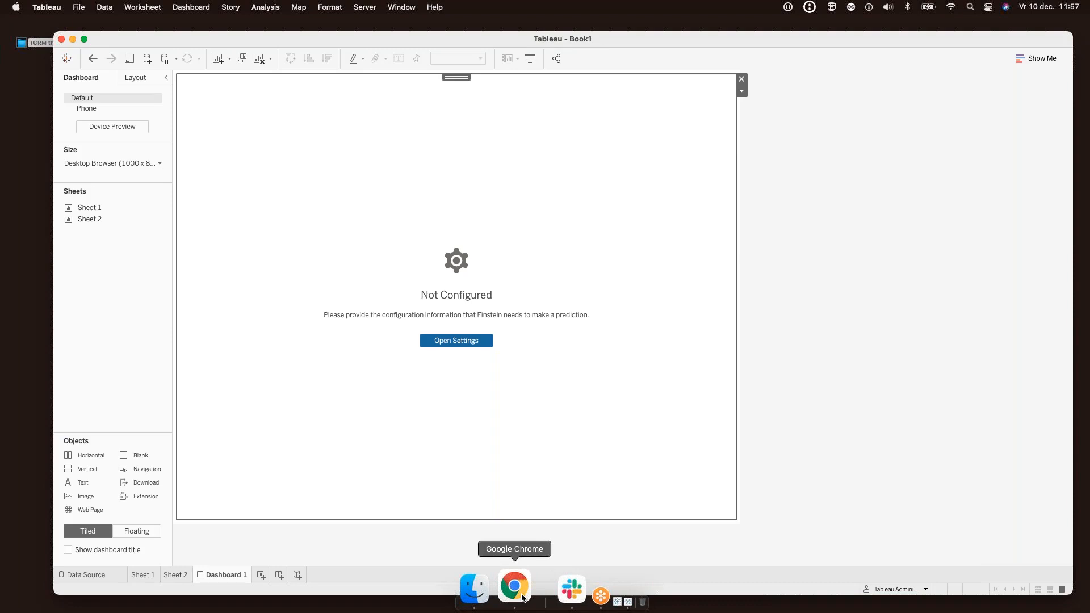
Look over the Salesforce Users and Analytics Studio dataset tabs, then switch to the slides space
{"action": "left_click", "coordinate": [514, 586]}
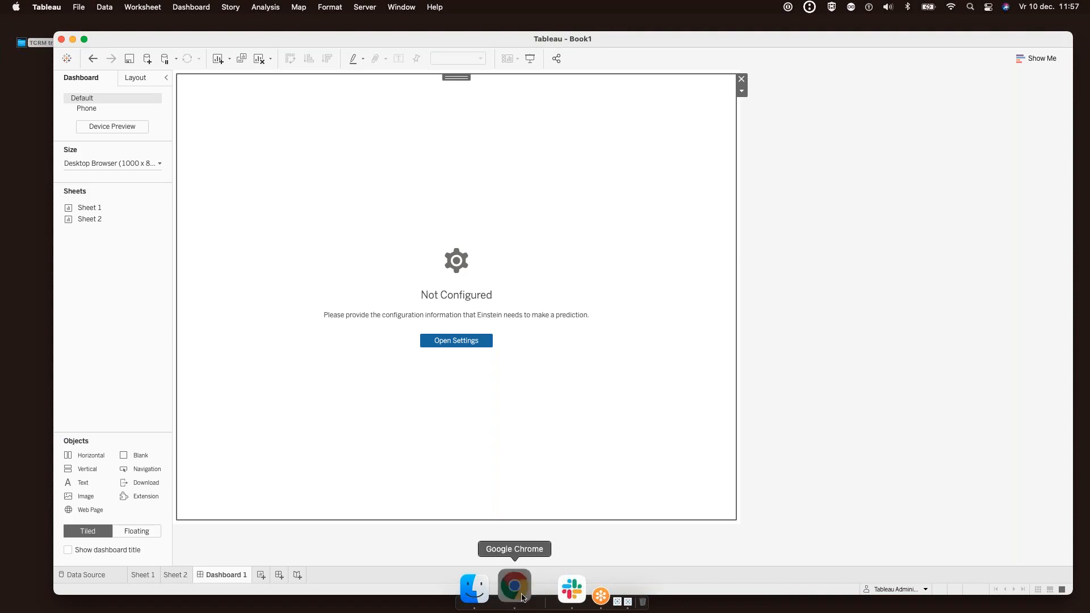
{"action": "left_click", "coordinate": [52, 14]}
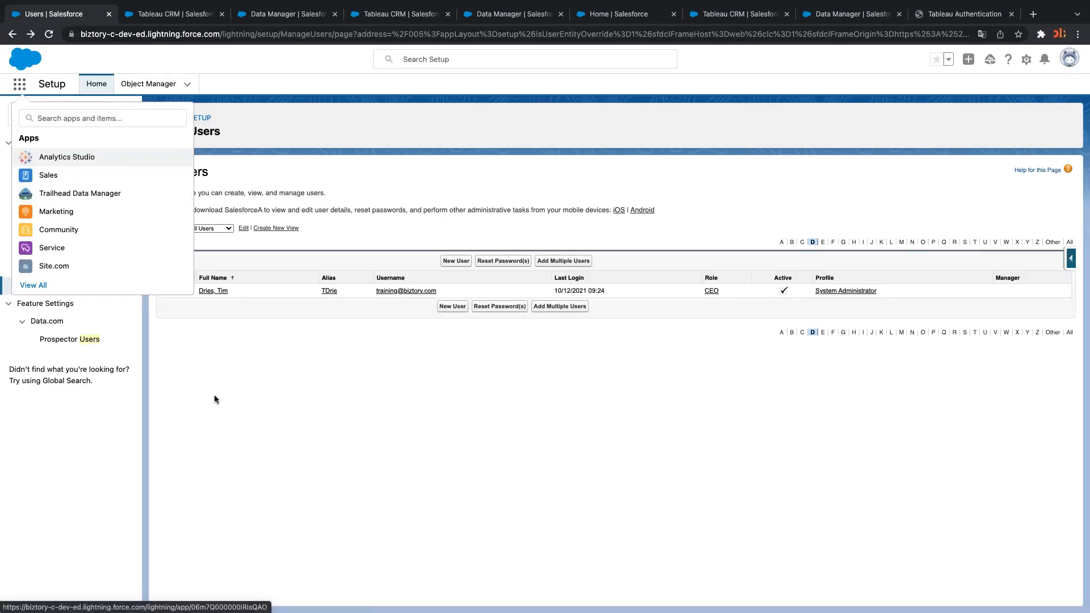
{"action": "left_click", "coordinate": [185, 14]}
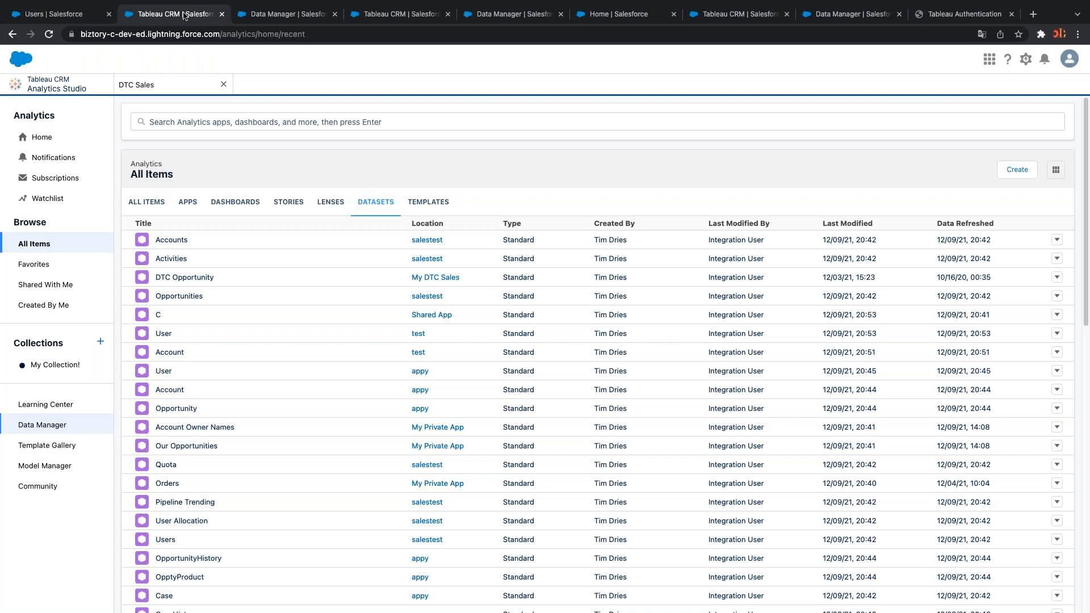
{"action": "left_click", "coordinate": [73, 15]}
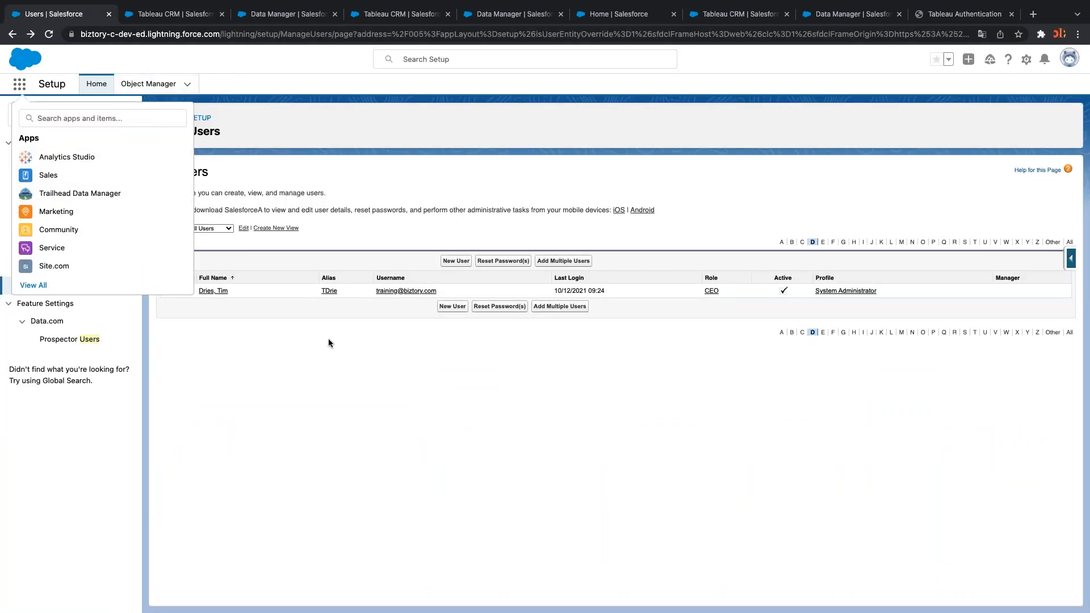
{"action": "key", "text": "ctrl+Left"}
{"action": "key", "text": "ctrl+Right"}
{"action": "key", "text": "ctrl+Right"}
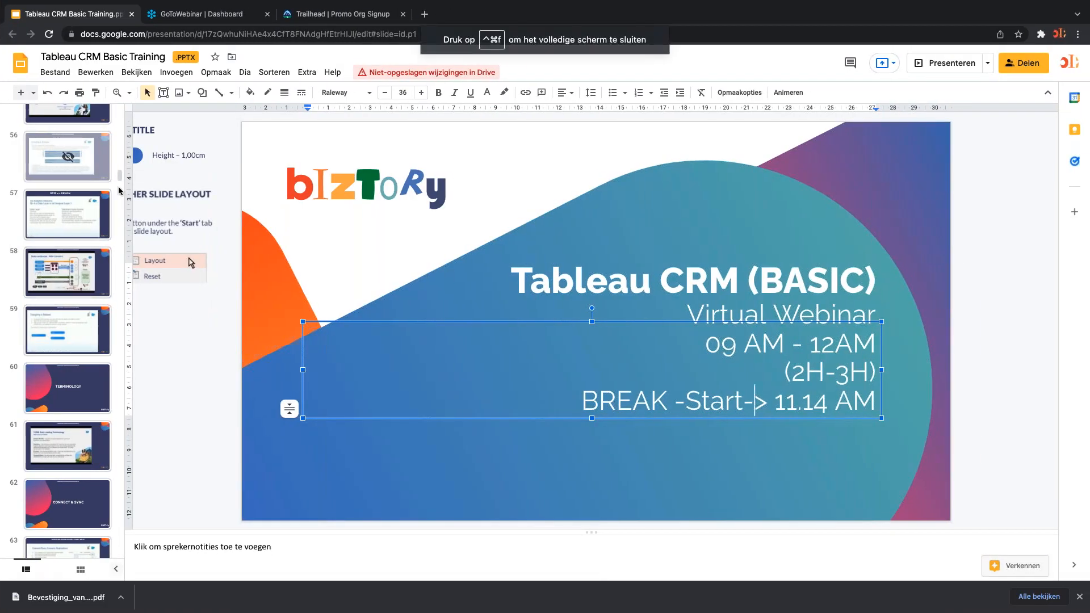
Select slide 4, OUR 1 DAY TRAINING, and start the full-screen slideshow
{"action": "left_click_drag", "start_coordinate": [120, 176], "coordinate": [114, 94]}
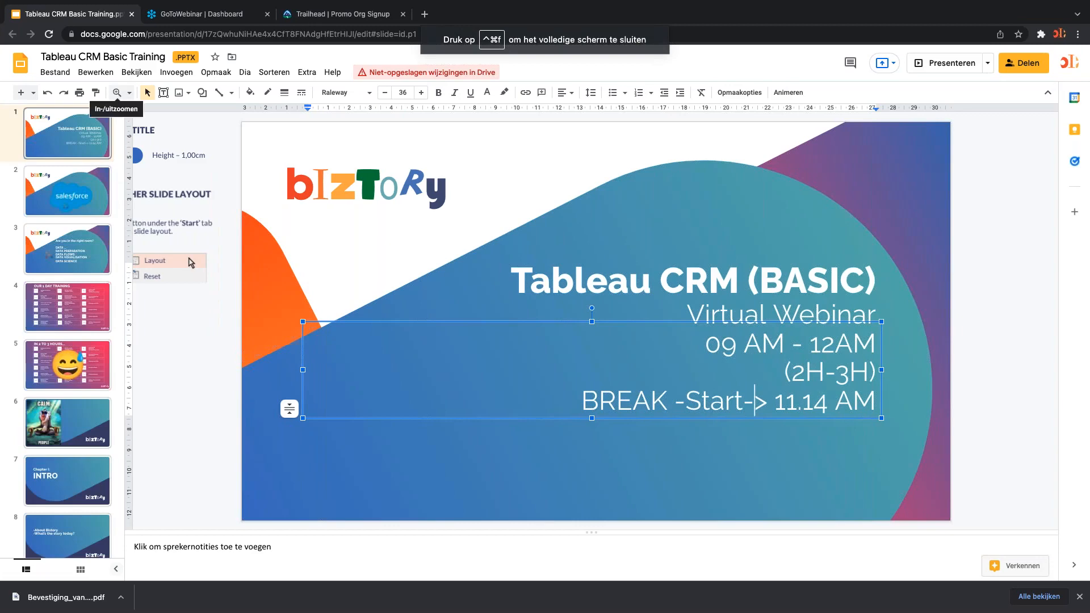
{"action": "left_click", "coordinate": [84, 296]}
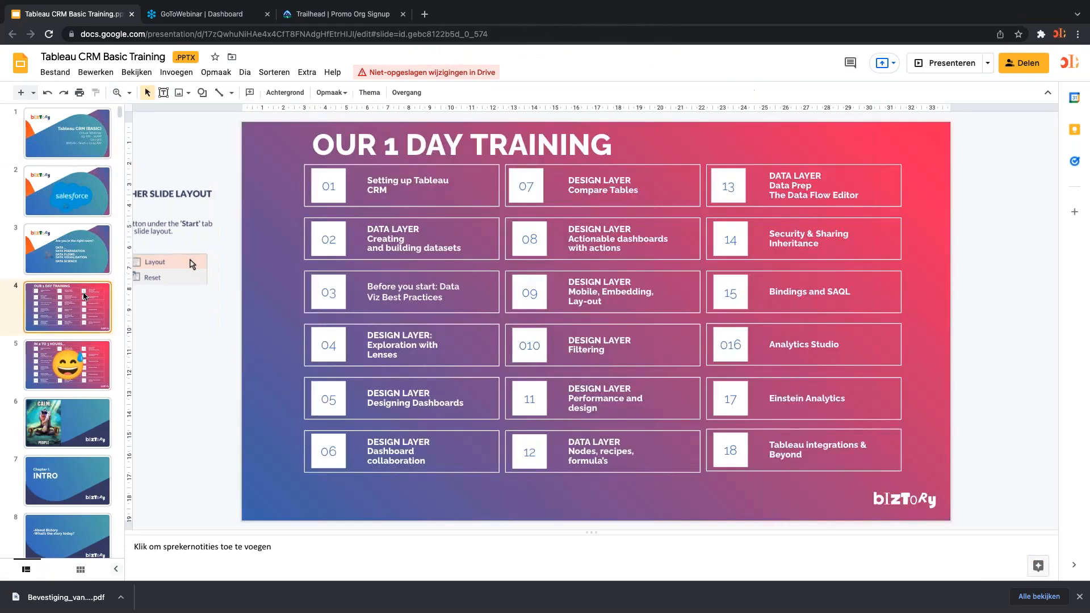
{"action": "key", "text": "super+Return"}
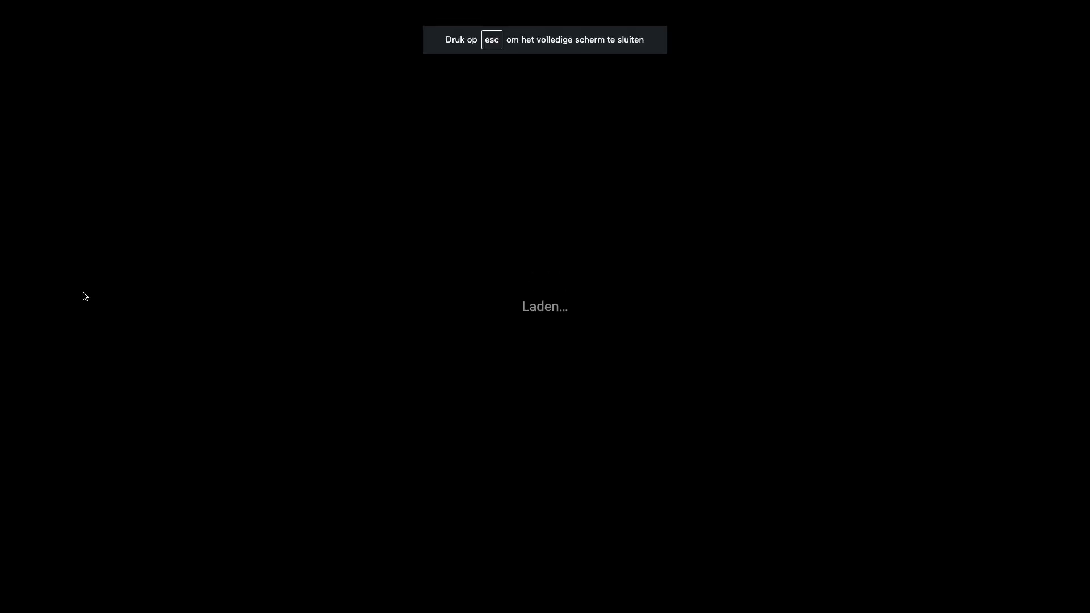